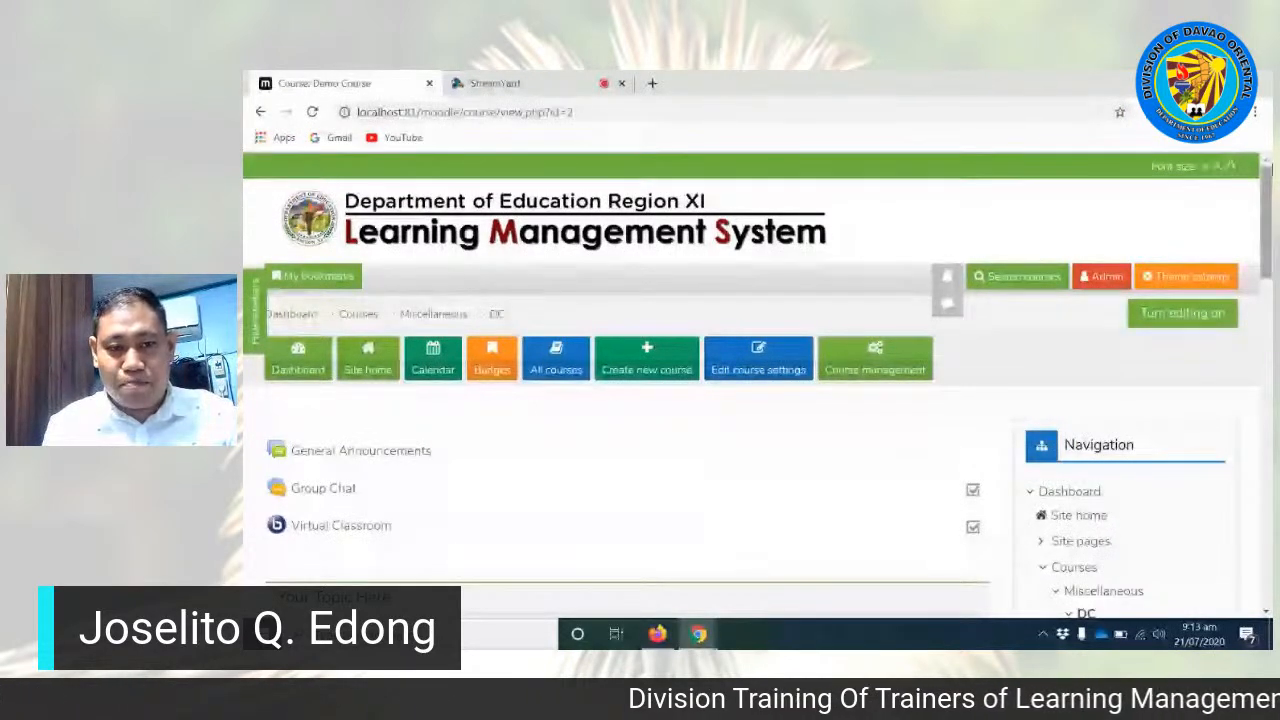
Step: Examine the Demo Course page's opening section with General Announcements, Group Chat and Virtual Classroom
mouse_move(1267, 200)
mouse_down()
mouse_move(1266, 256)
mouse_move(1266, 190)
mouse_up()
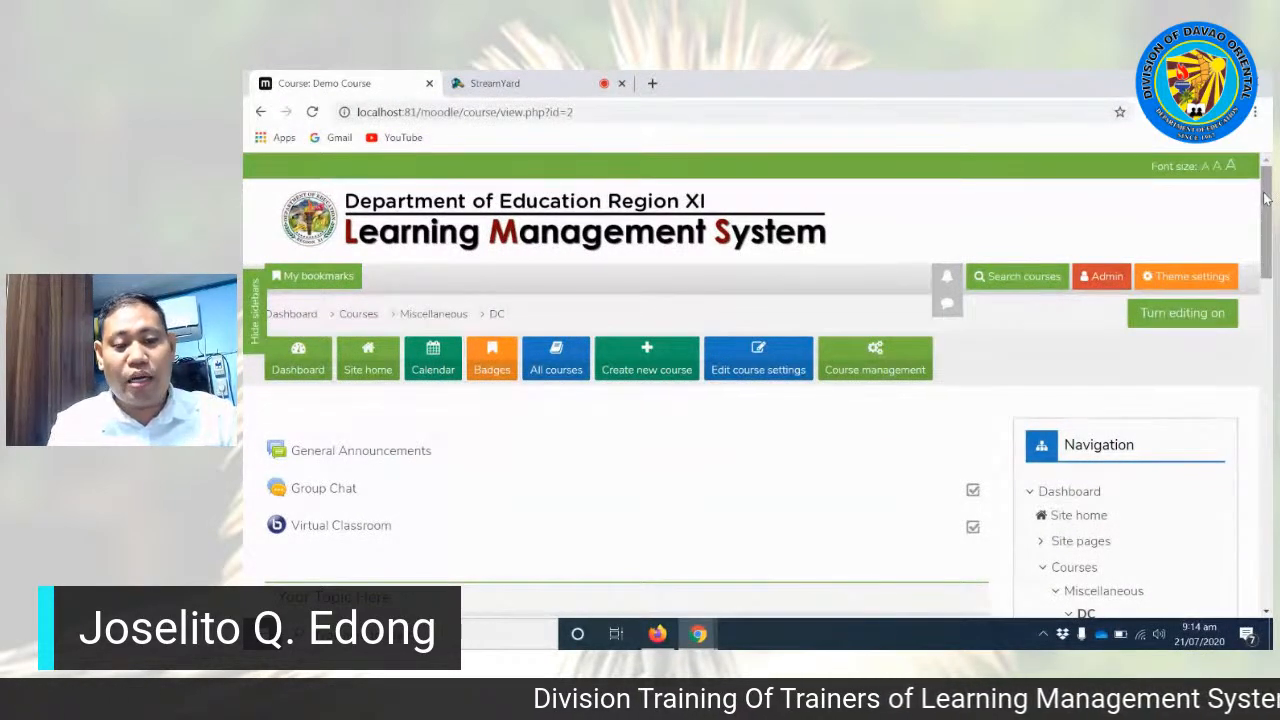
drag(1265, 200, 1268, 241)
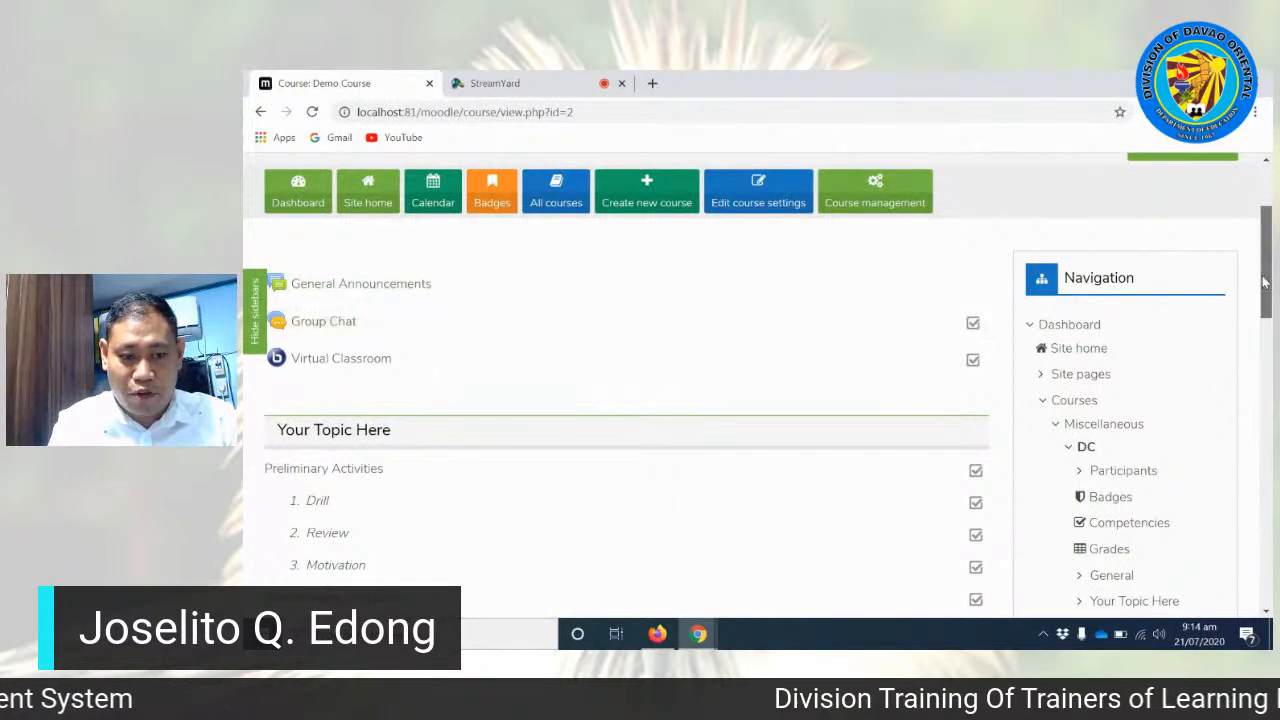
drag(1263, 283, 1268, 255)
scroll(630, 343, down, 2)
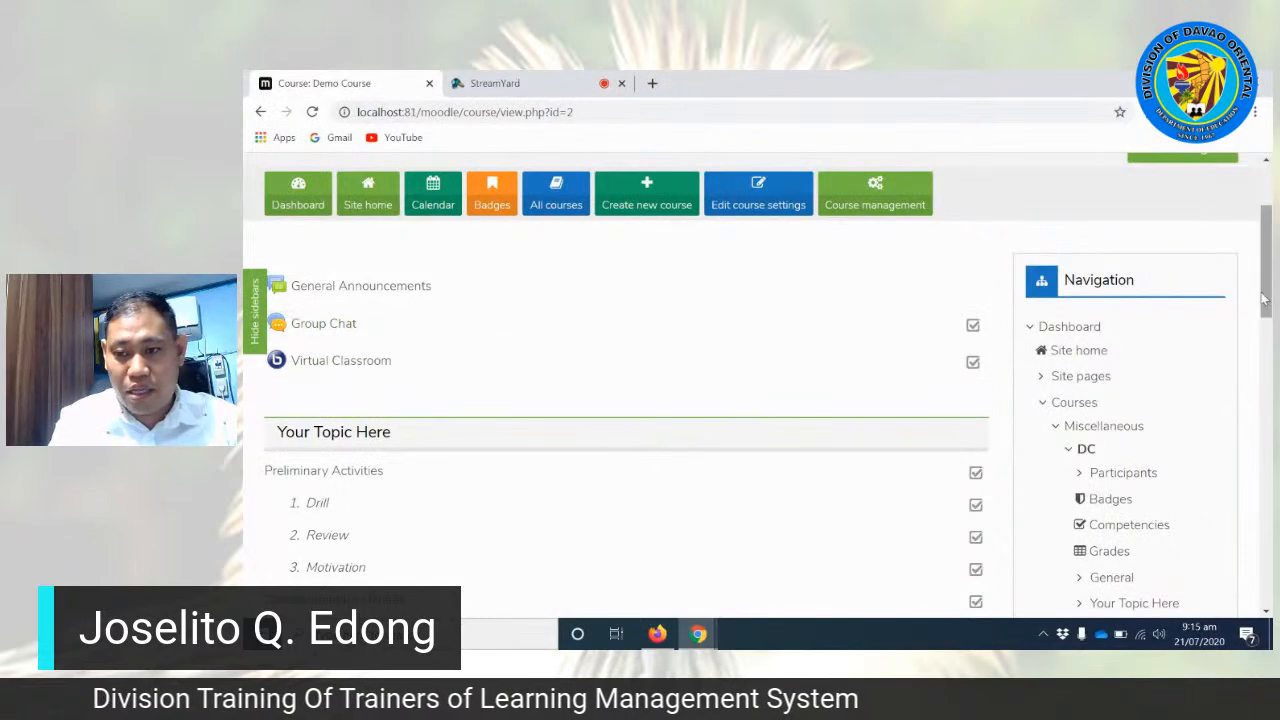
drag(1267, 292, 1268, 300)
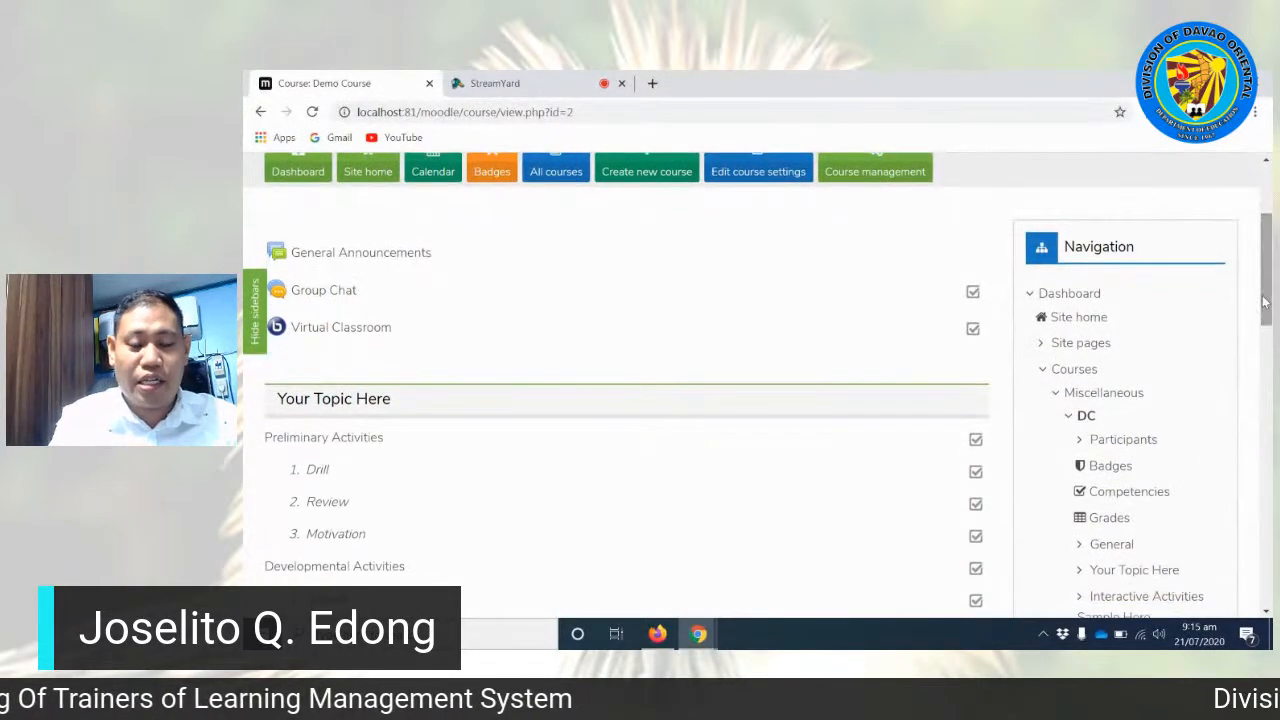
click(335, 337)
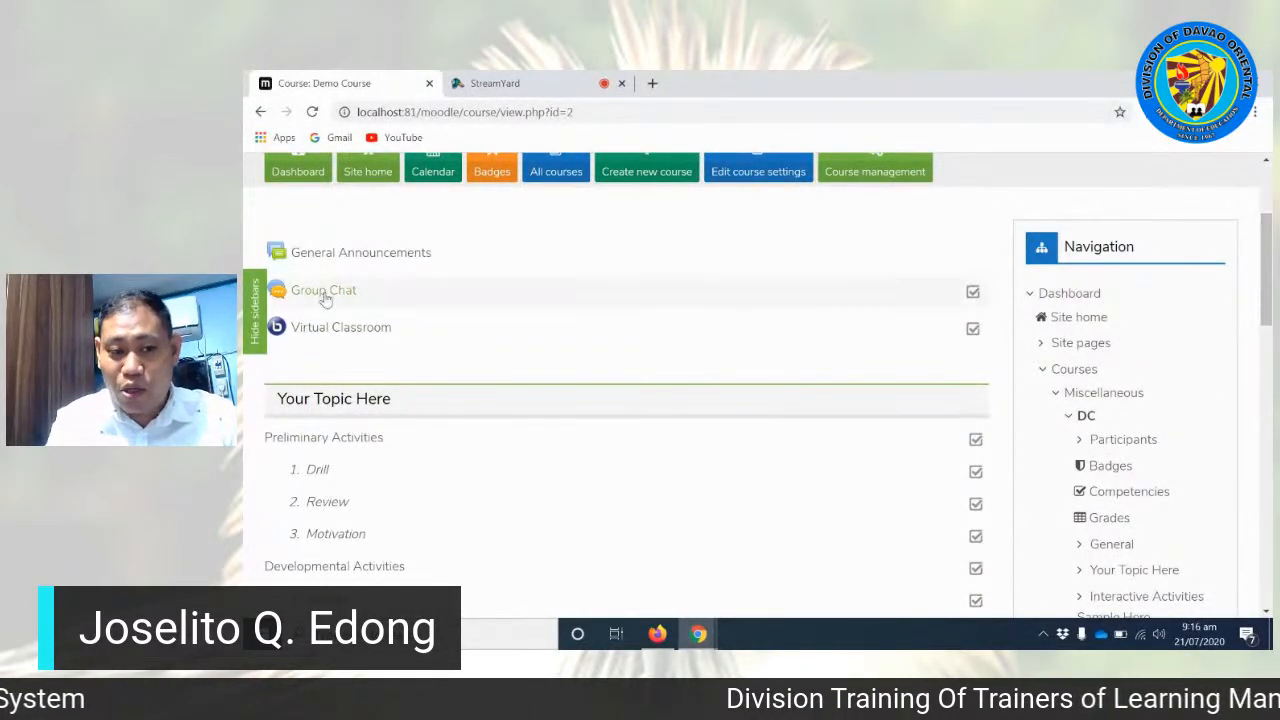
drag(1267, 260, 1267, 268)
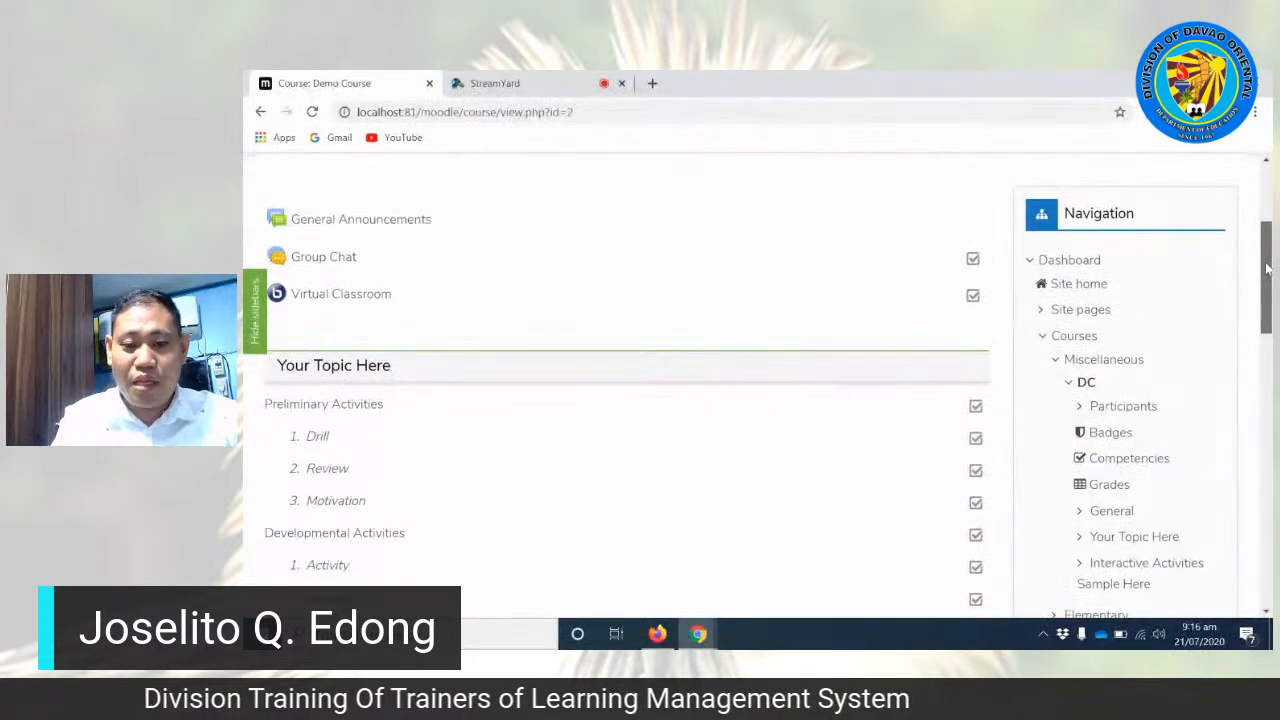
Step: Review the "Your Topic Here" section, highlighting its heading as the place for the lesson topic
scroll(1050, 266, down, 2)
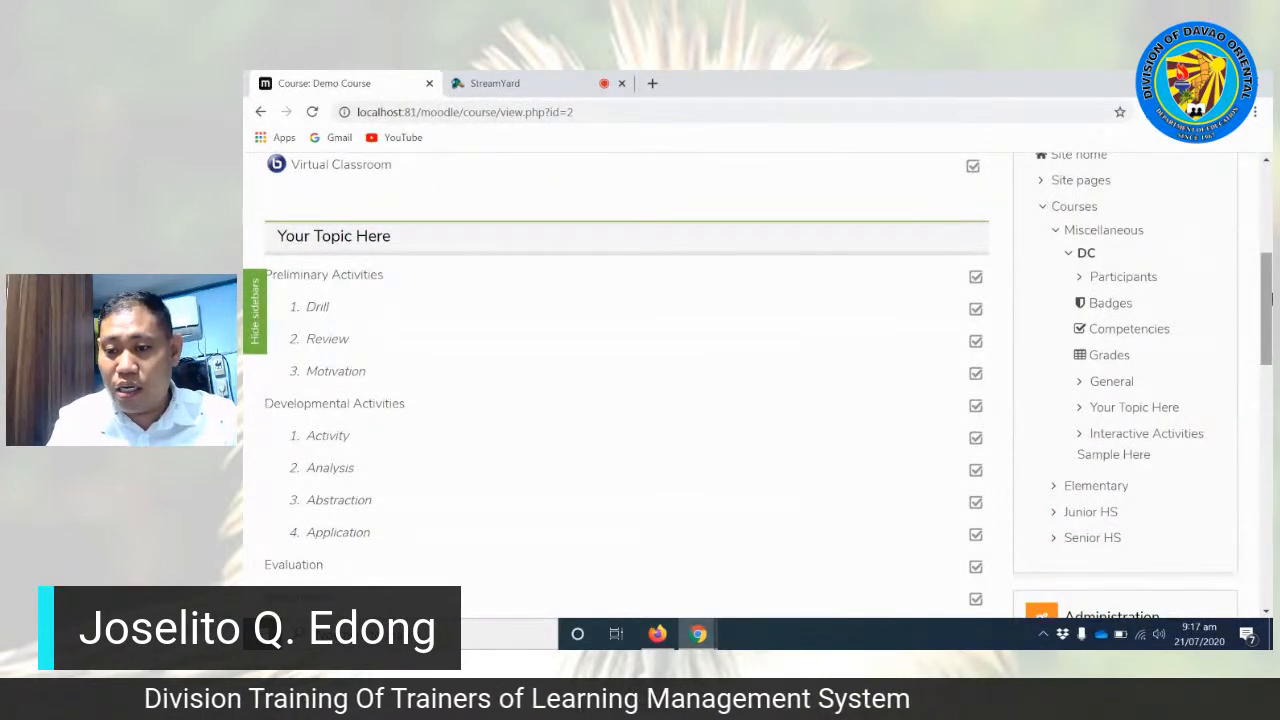
drag(1271, 299, 1271, 301)
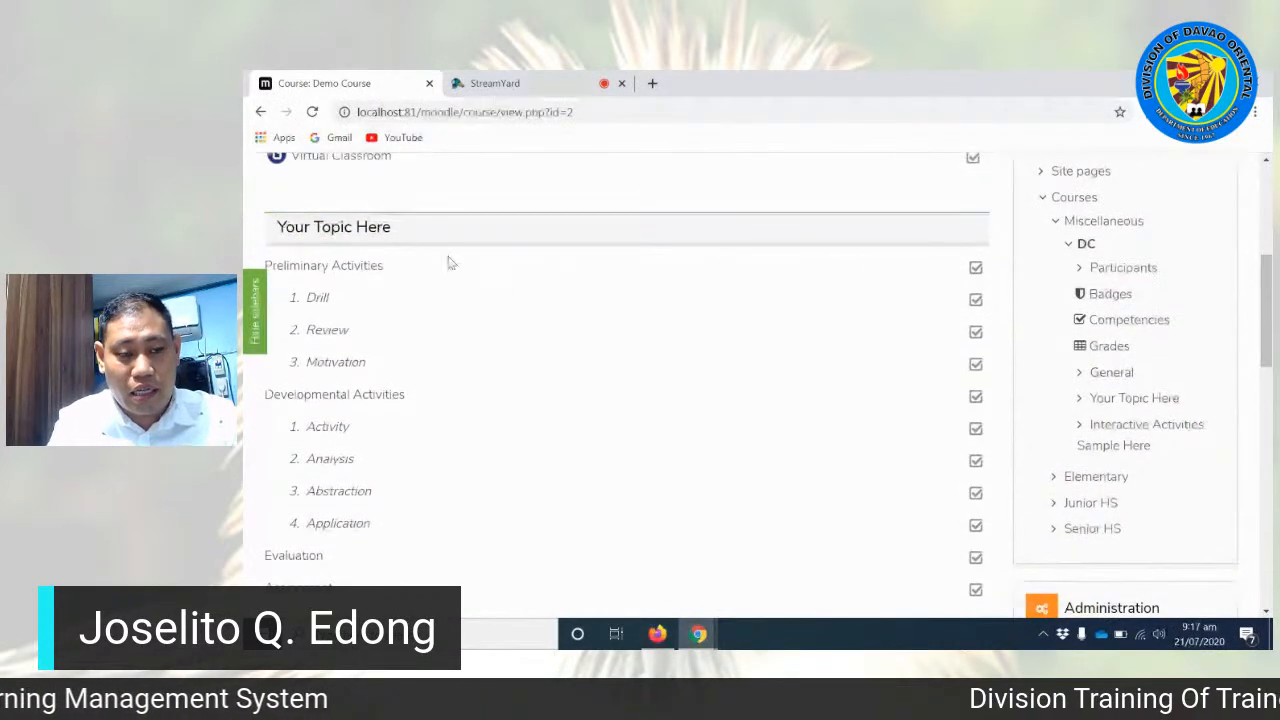
triple_click(310, 228)
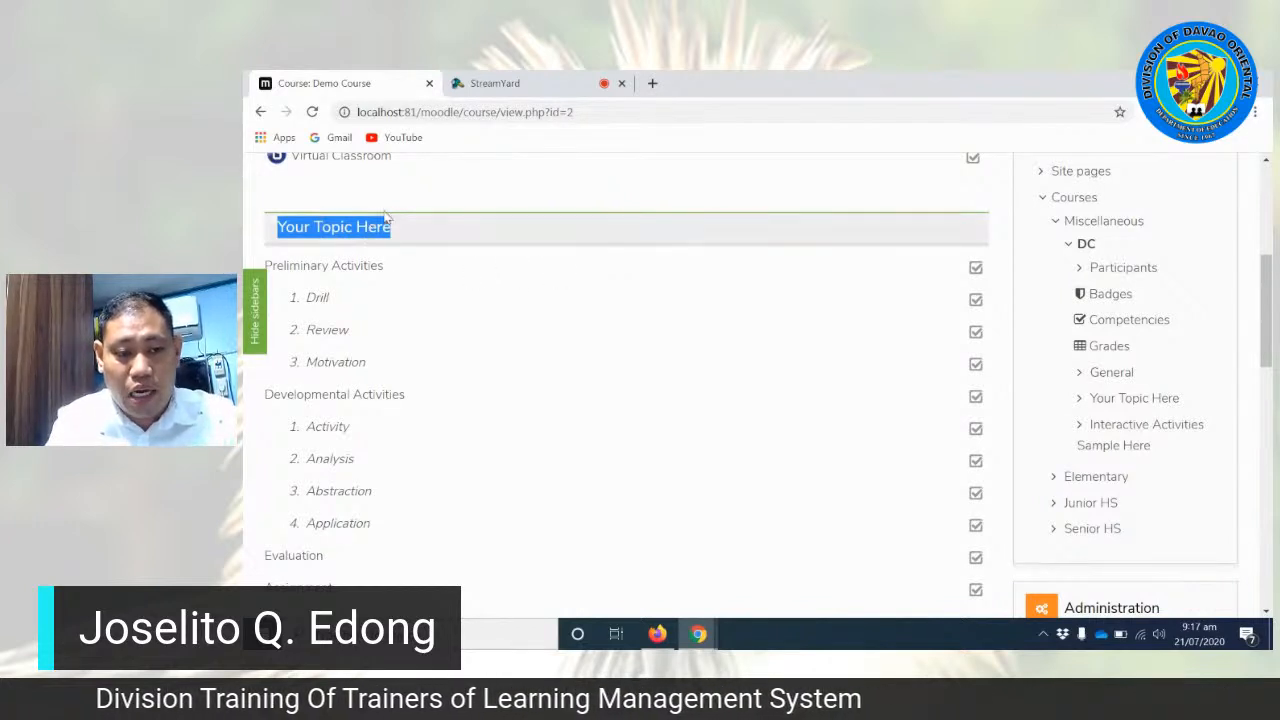
drag(267, 228, 423, 224)
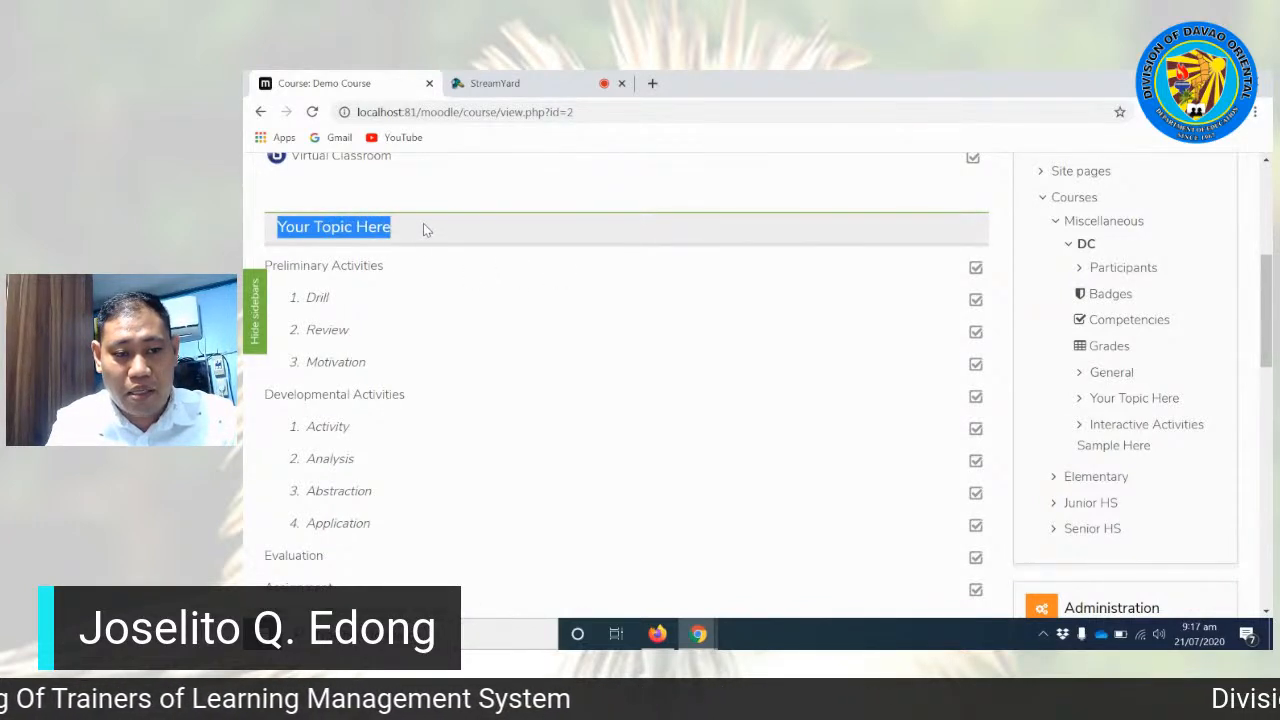
click(258, 231)
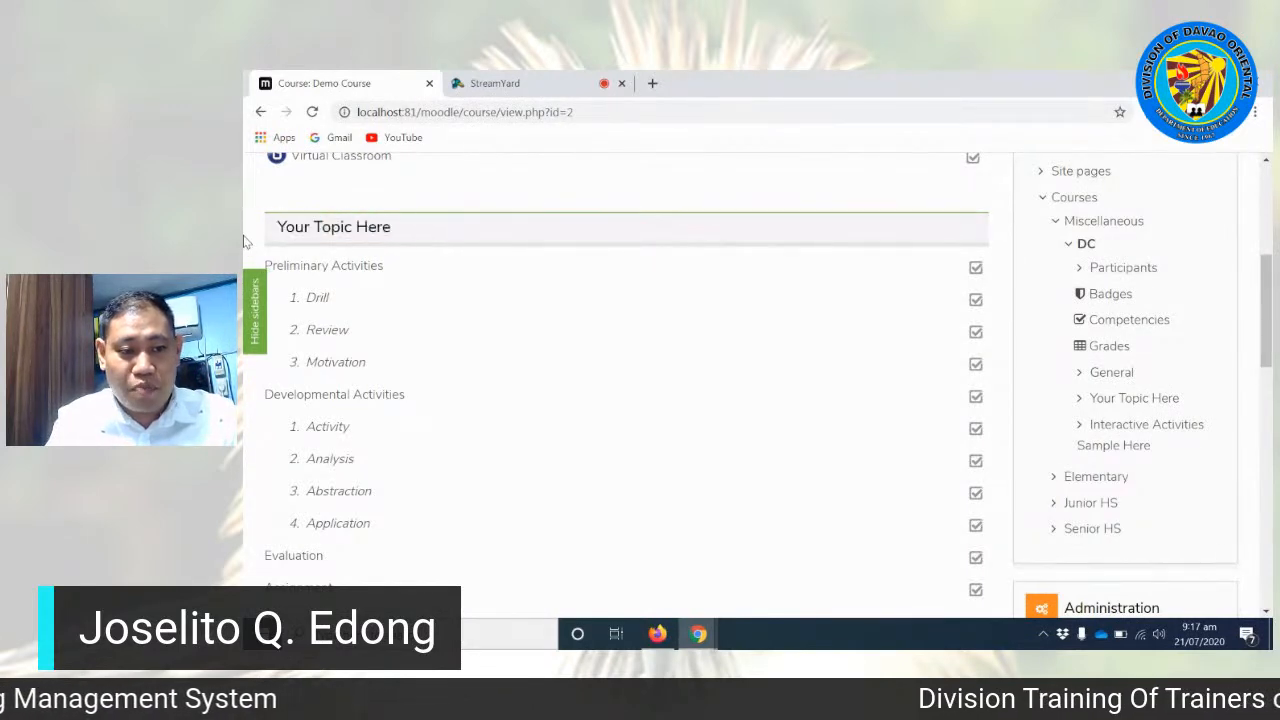
scroll(366, 260, down, 1)
scroll(366, 260, up, 1)
scroll(325, 266, down, 1)
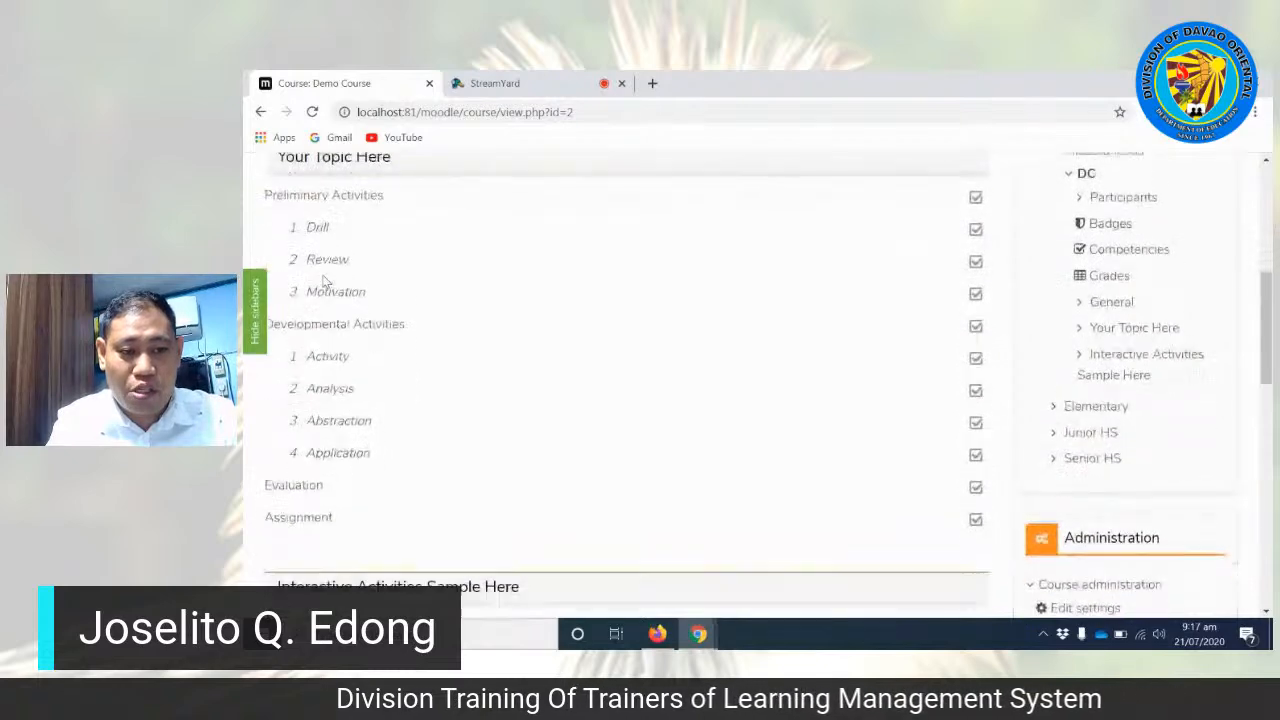
Step: Go through the Preliminary Activities of the topic, highlighting that label and the Drill item and reading Review and Motivation
drag(263, 190, 362, 192)
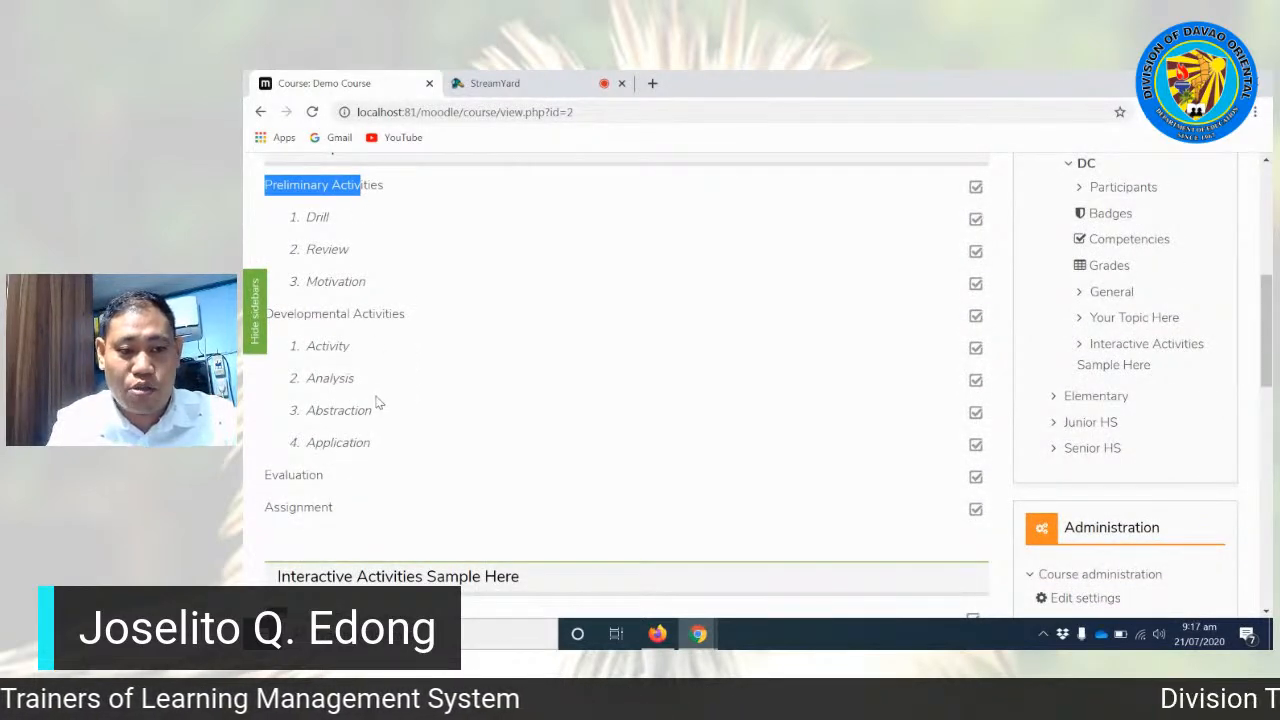
scroll(377, 403, up, 1)
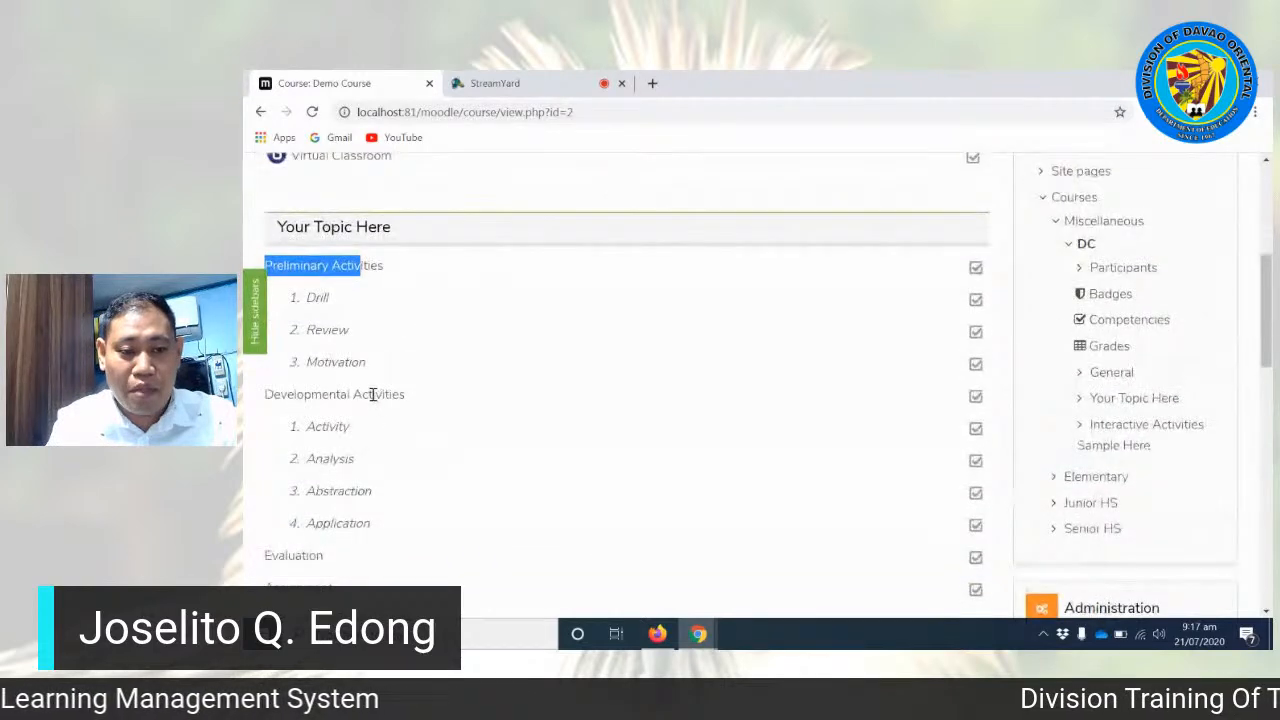
click(255, 245)
scroll(257, 246, down, 1)
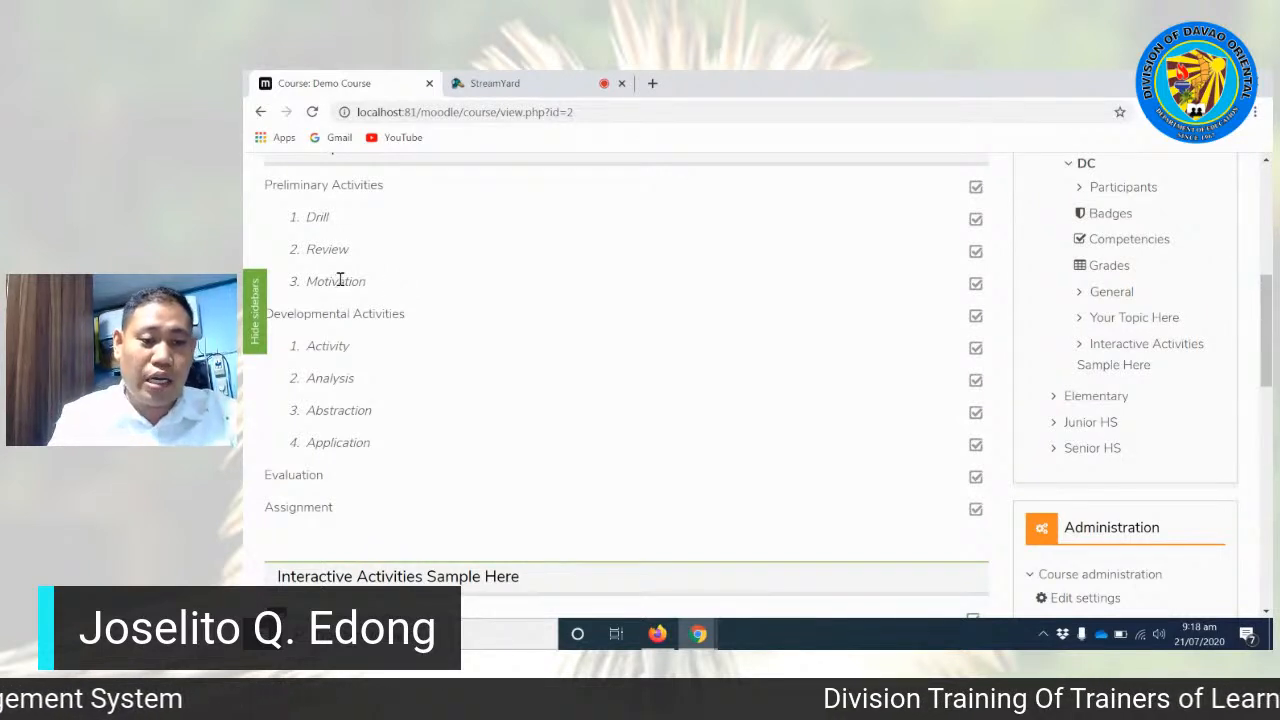
drag(305, 217, 346, 220)
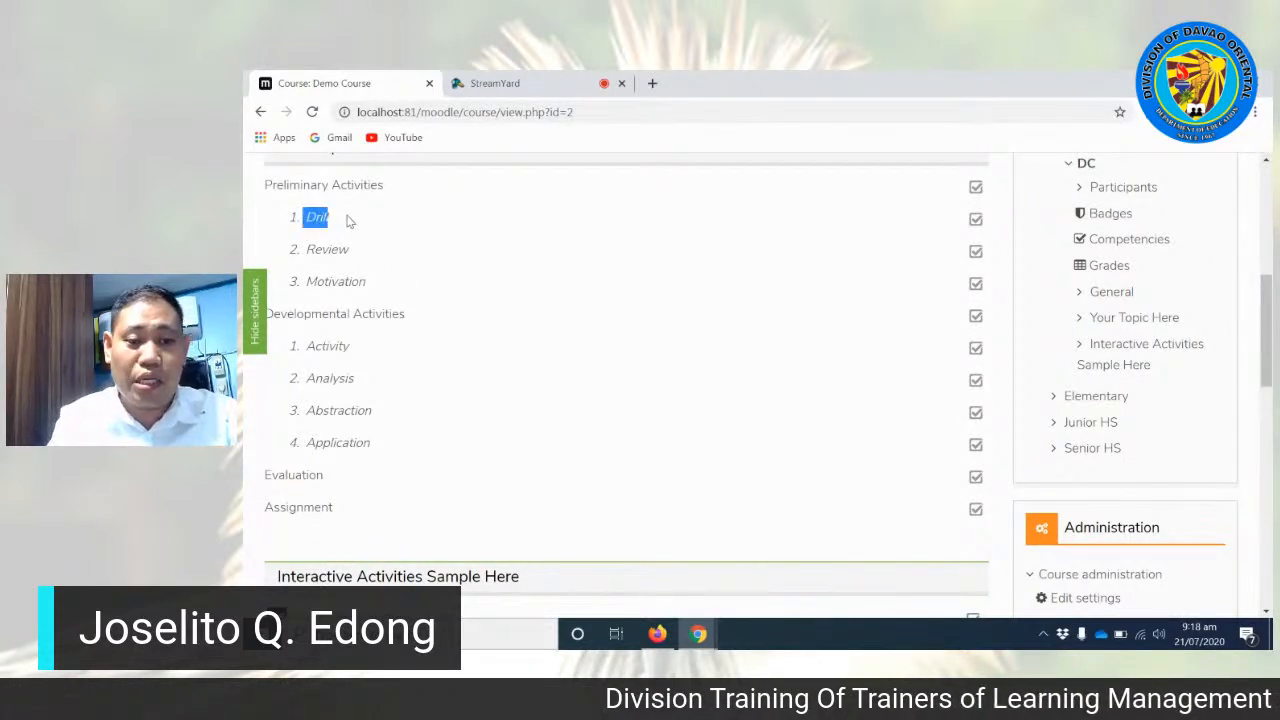
click(264, 227)
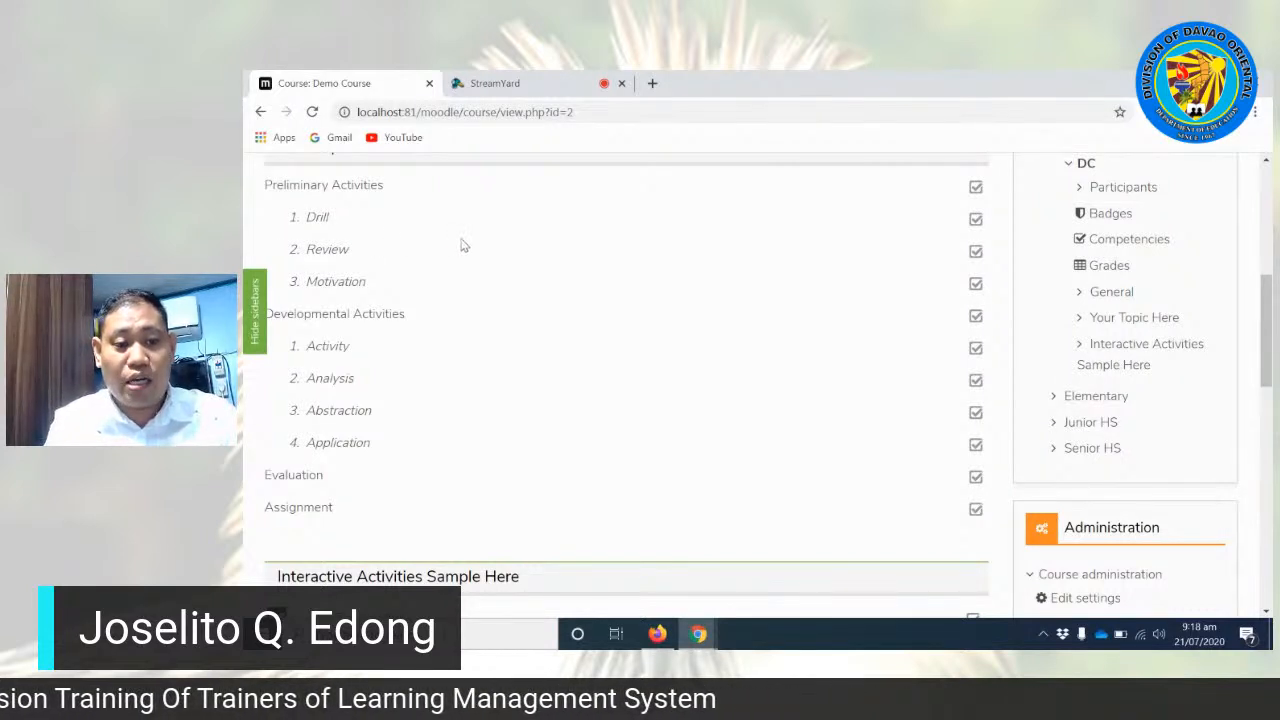
scroll(462, 245, up, 1)
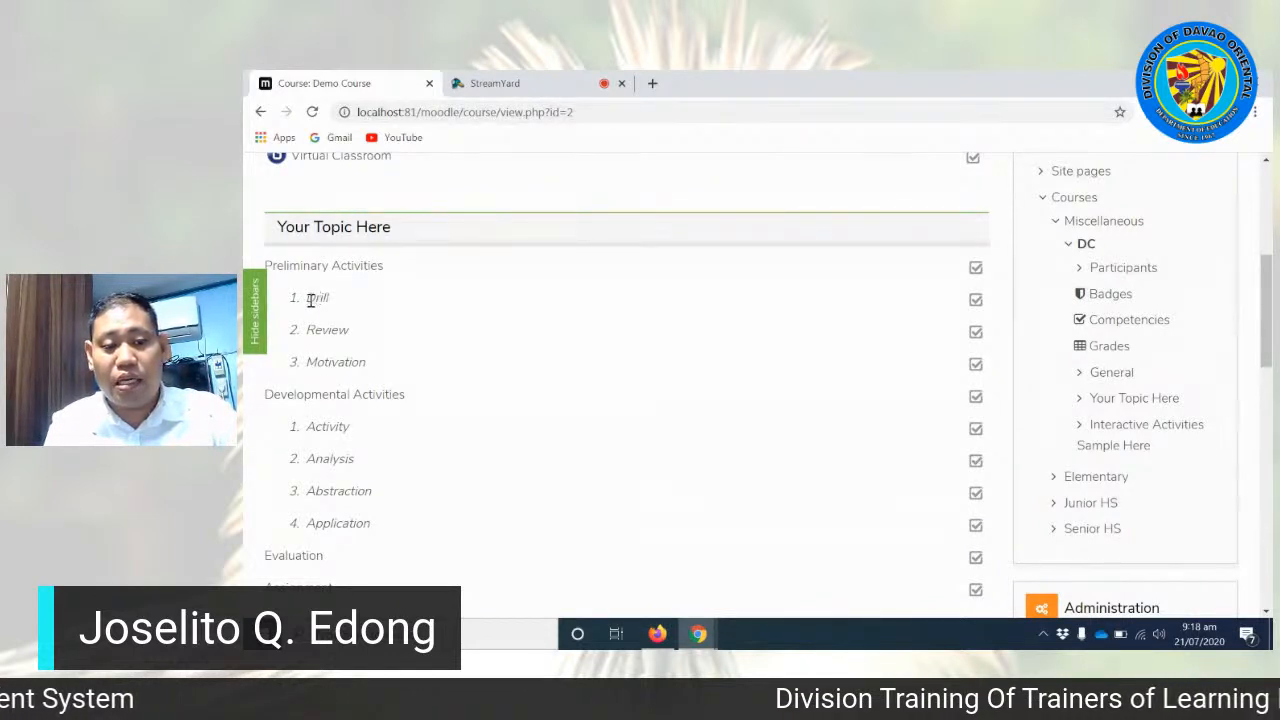
drag(307, 300, 344, 304)
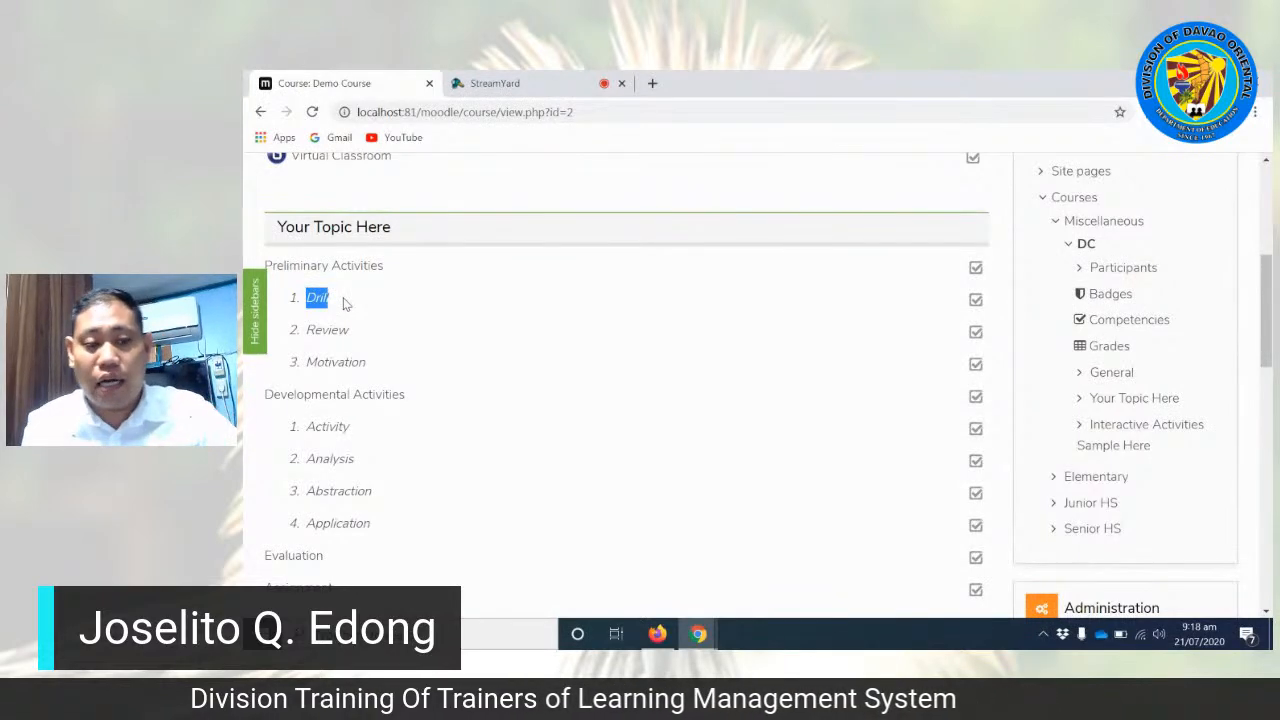
click(363, 361)
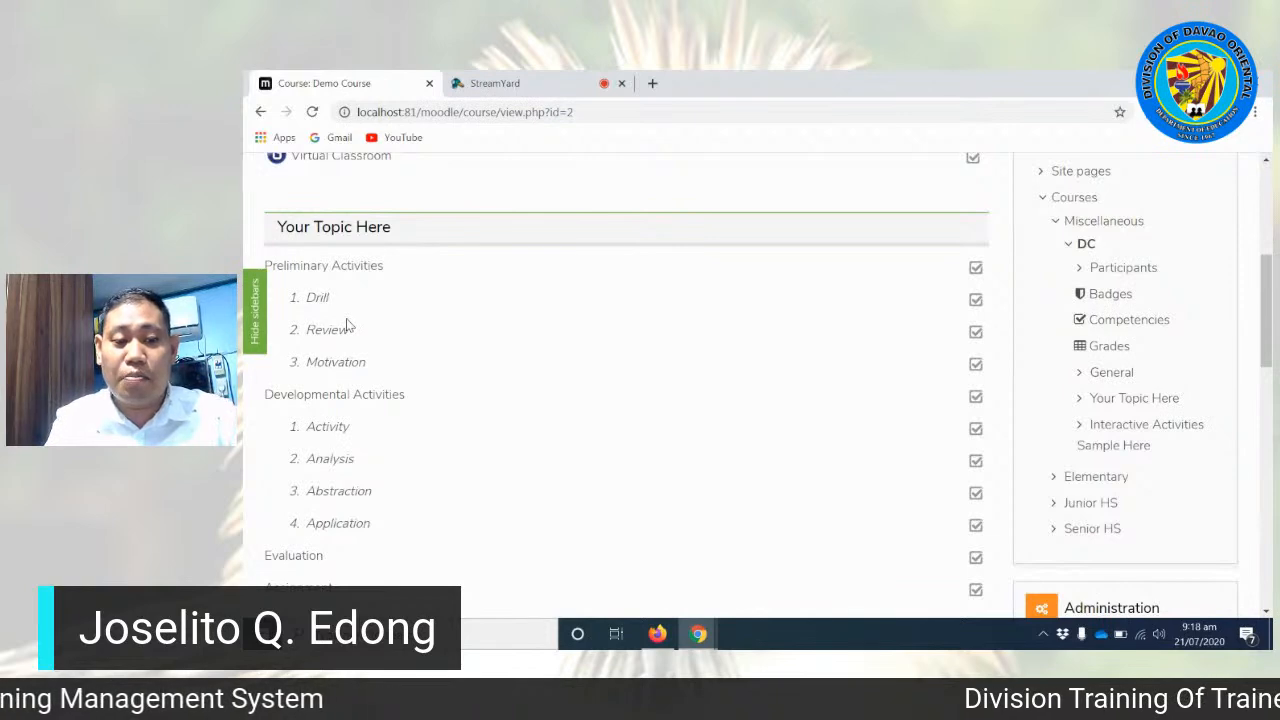
scroll(350, 322, down, 1)
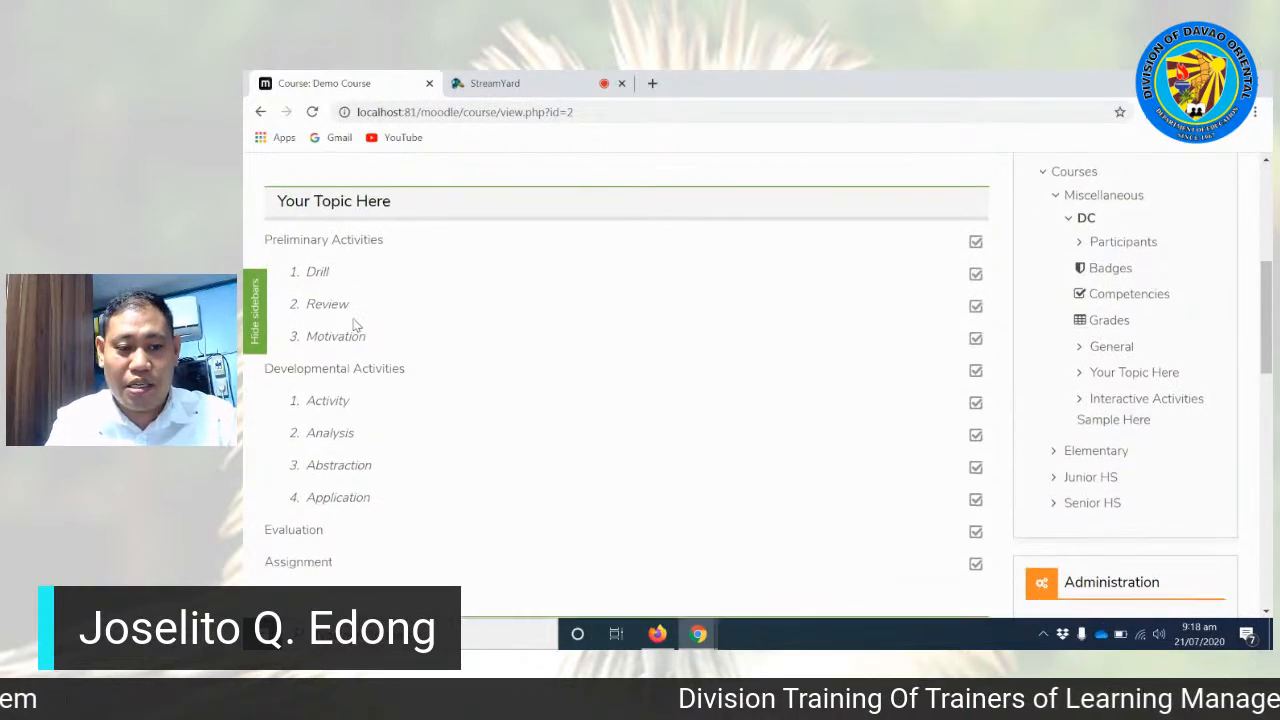
scroll(352, 320, up, 1)
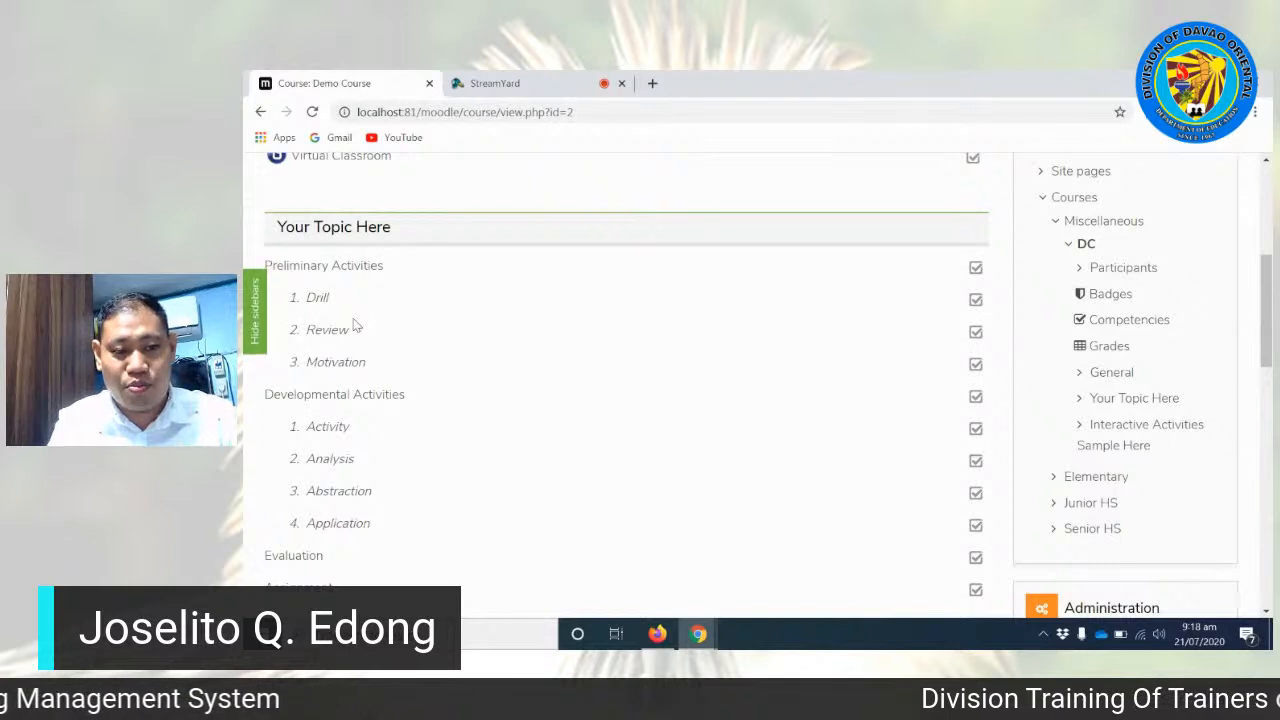
Step: Go through the Developmental Activities from Activity to Application, highlighting the Activity item
scroll(353, 325, down, 3)
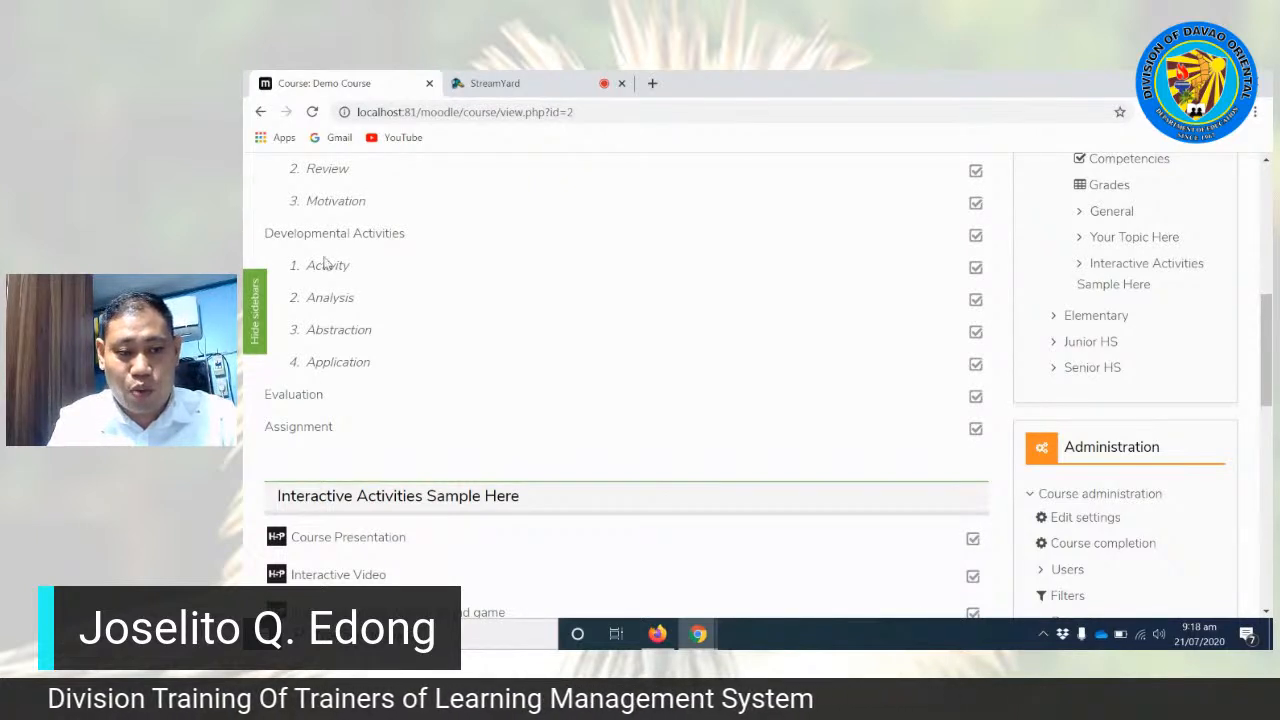
drag(312, 268, 355, 268)
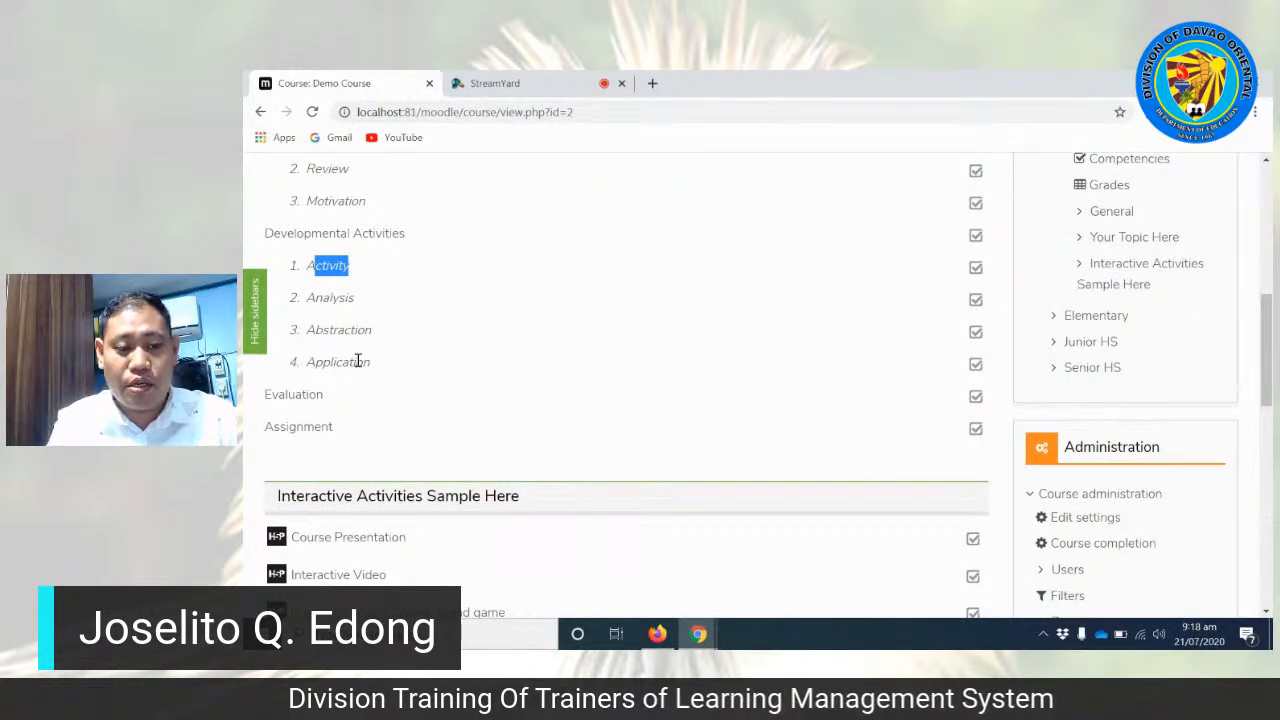
click(313, 268)
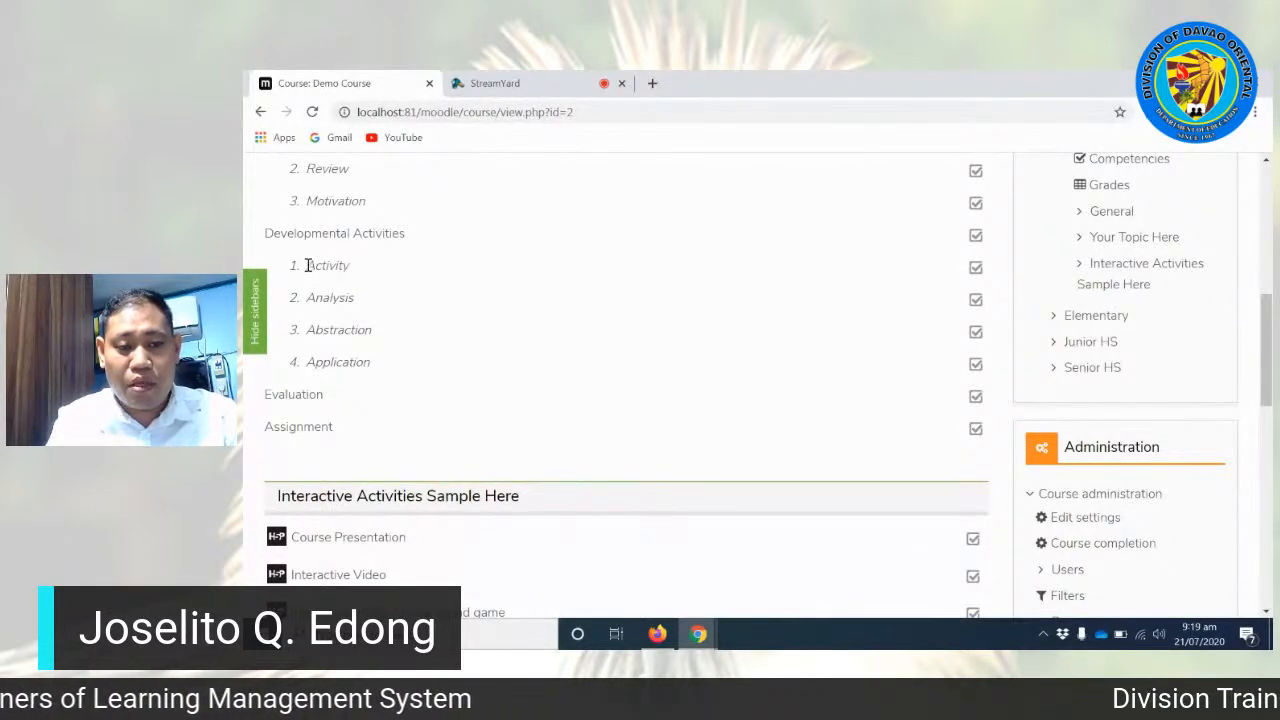
drag(305, 266, 378, 270)
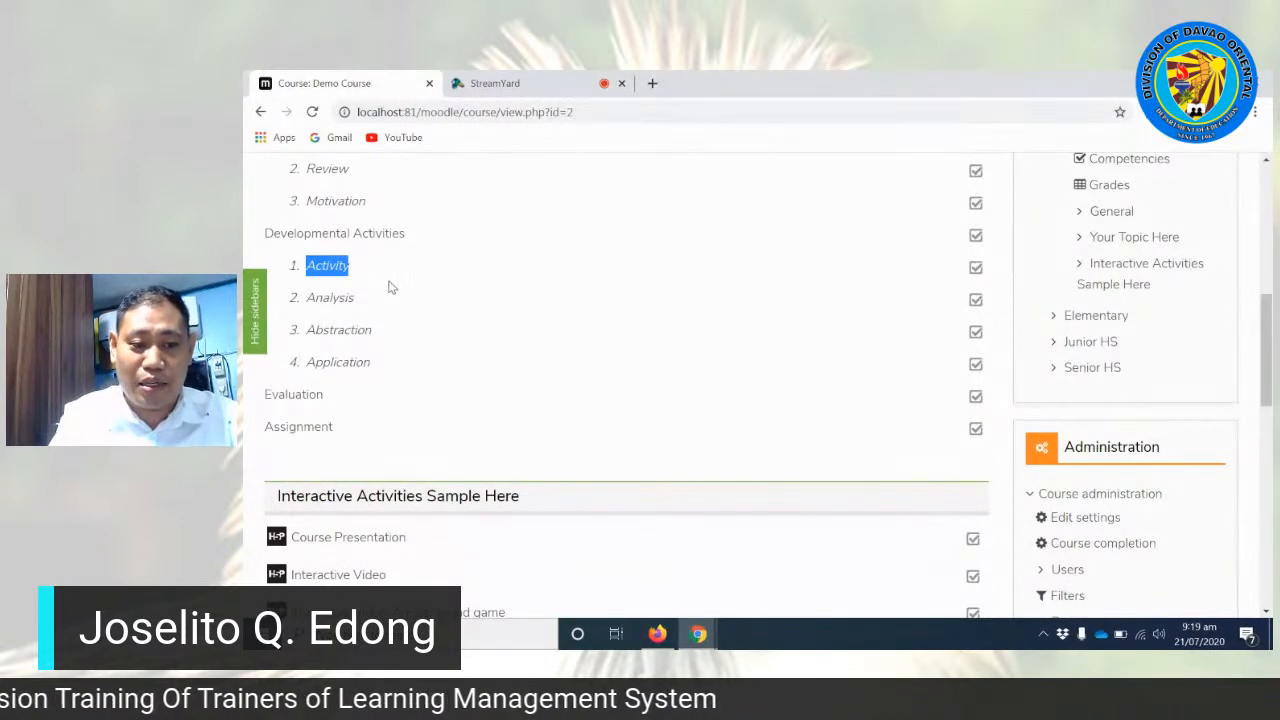
scroll(390, 297, up, 3)
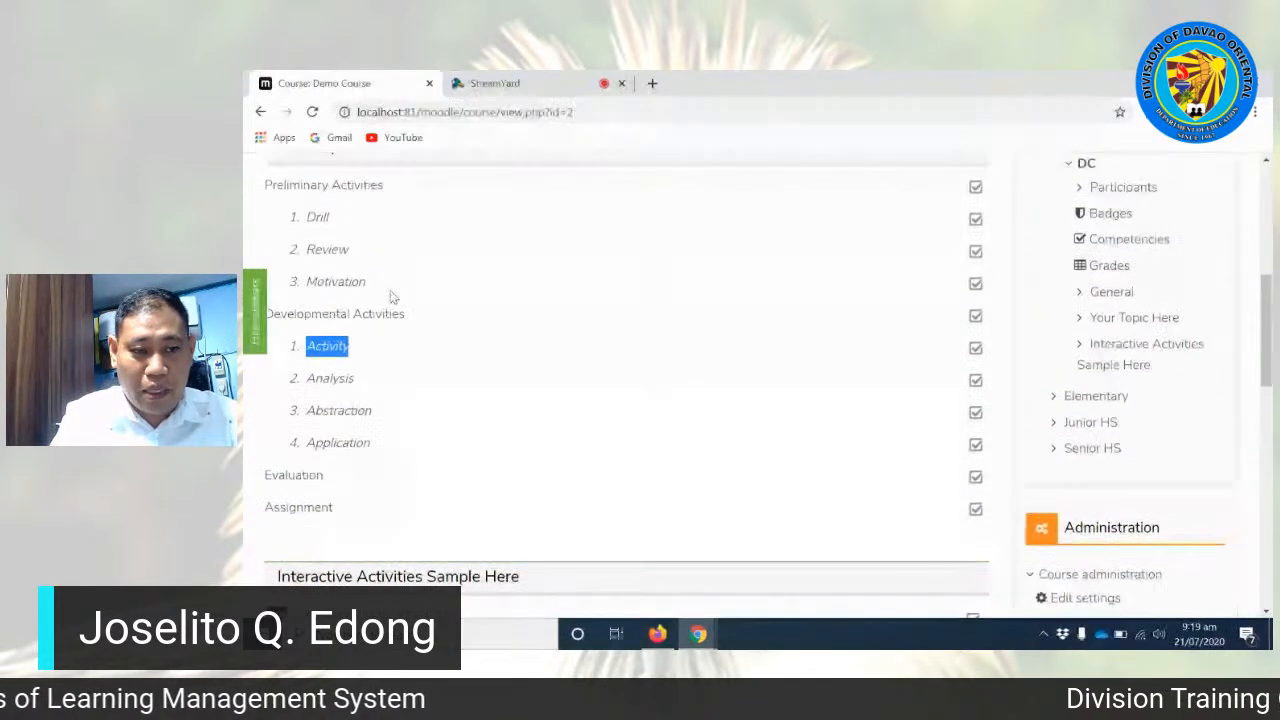
scroll(320, 266, down, 2)
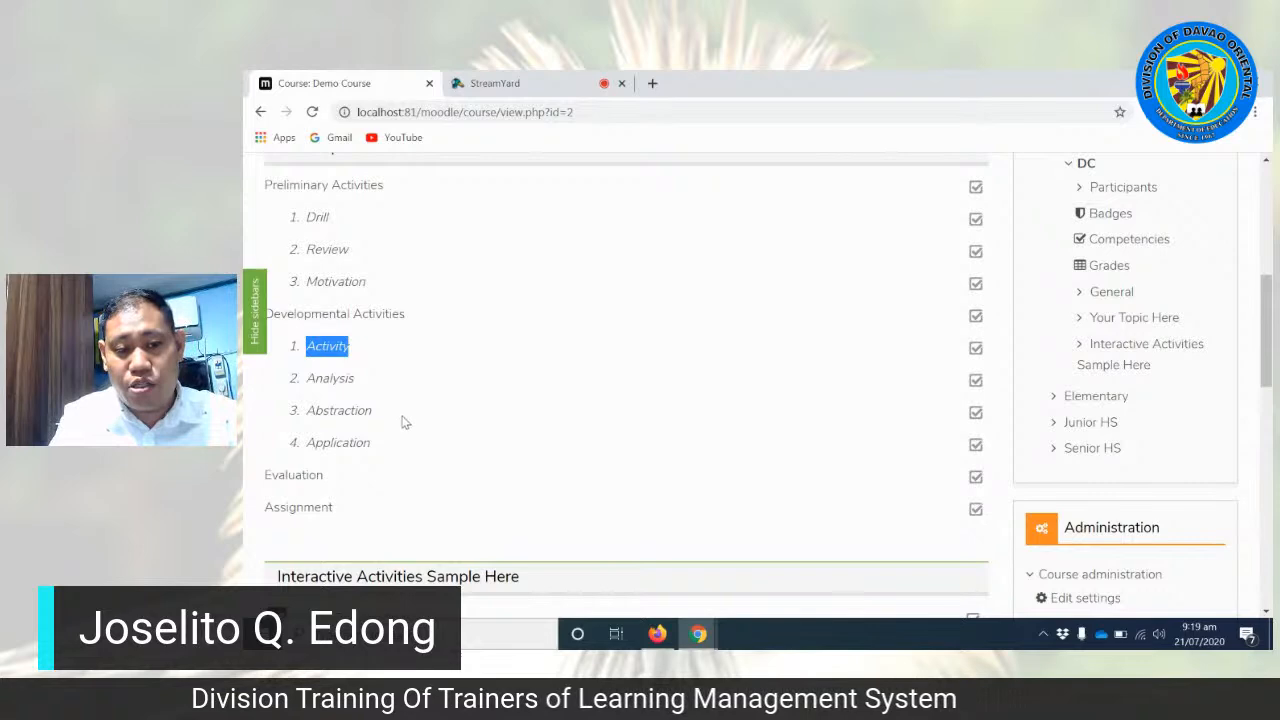
scroll(401, 422, up, 2)
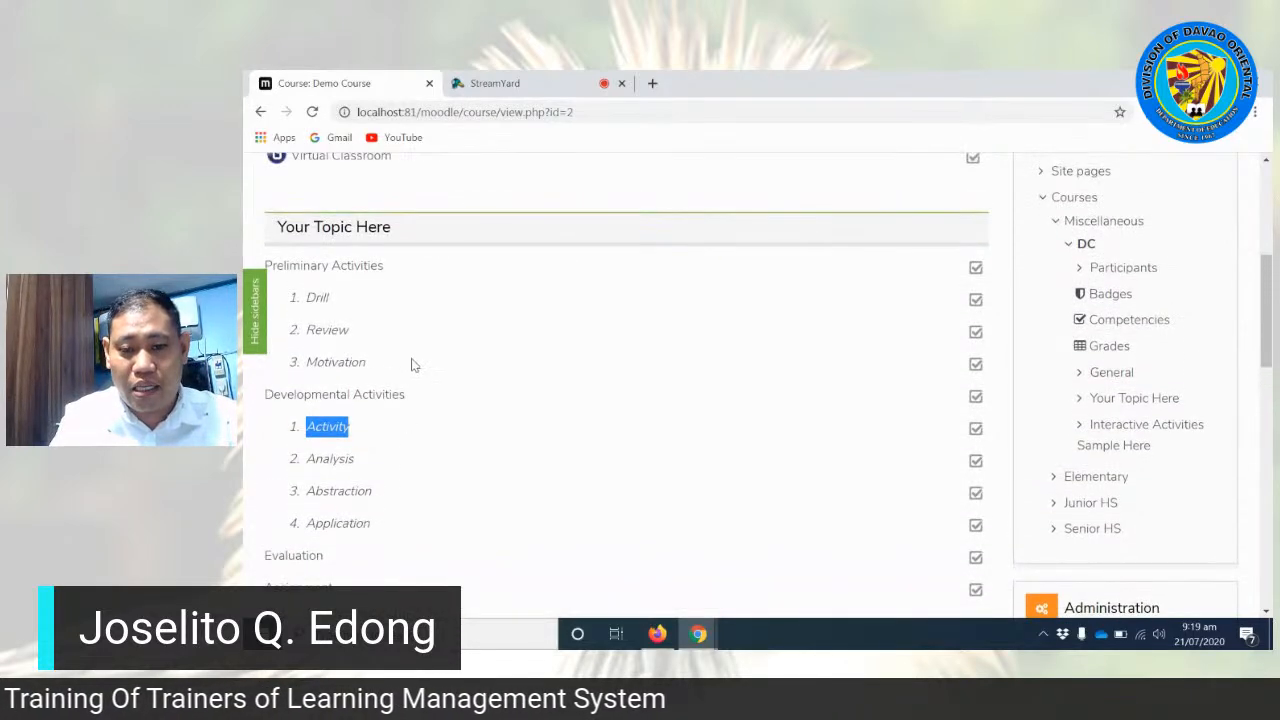
scroll(418, 383, up, 2)
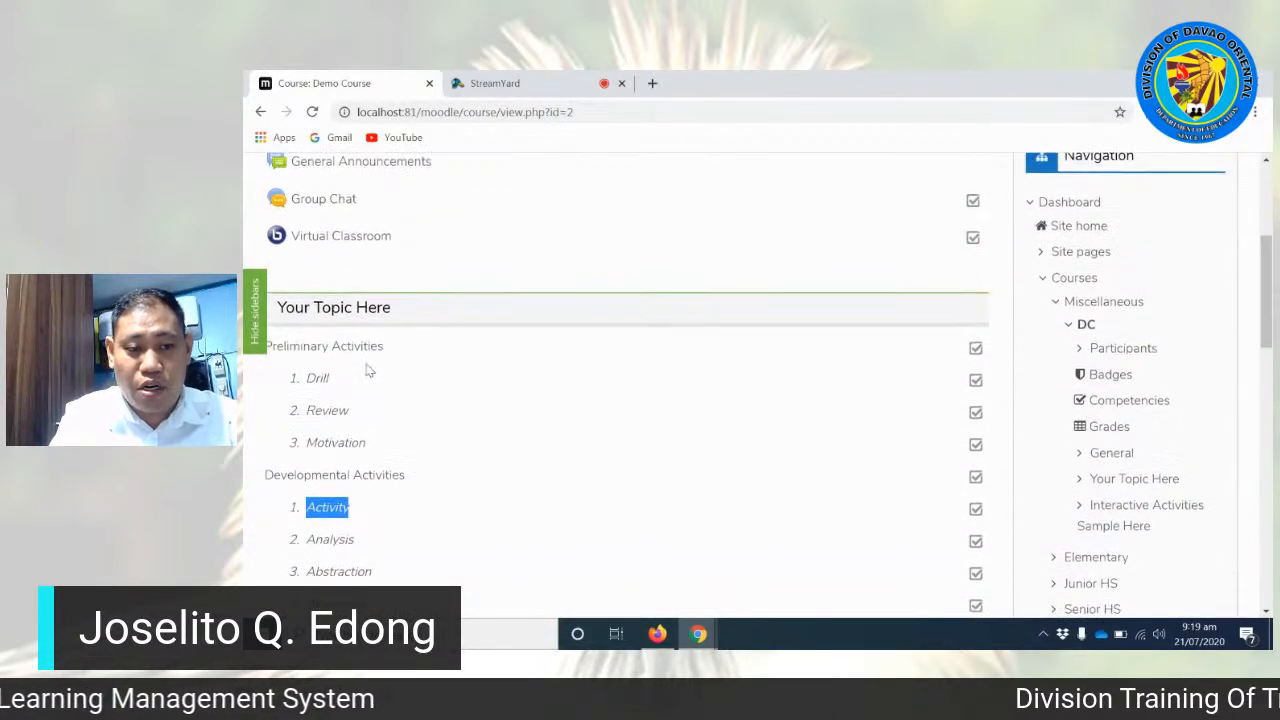
scroll(386, 329, down, 4)
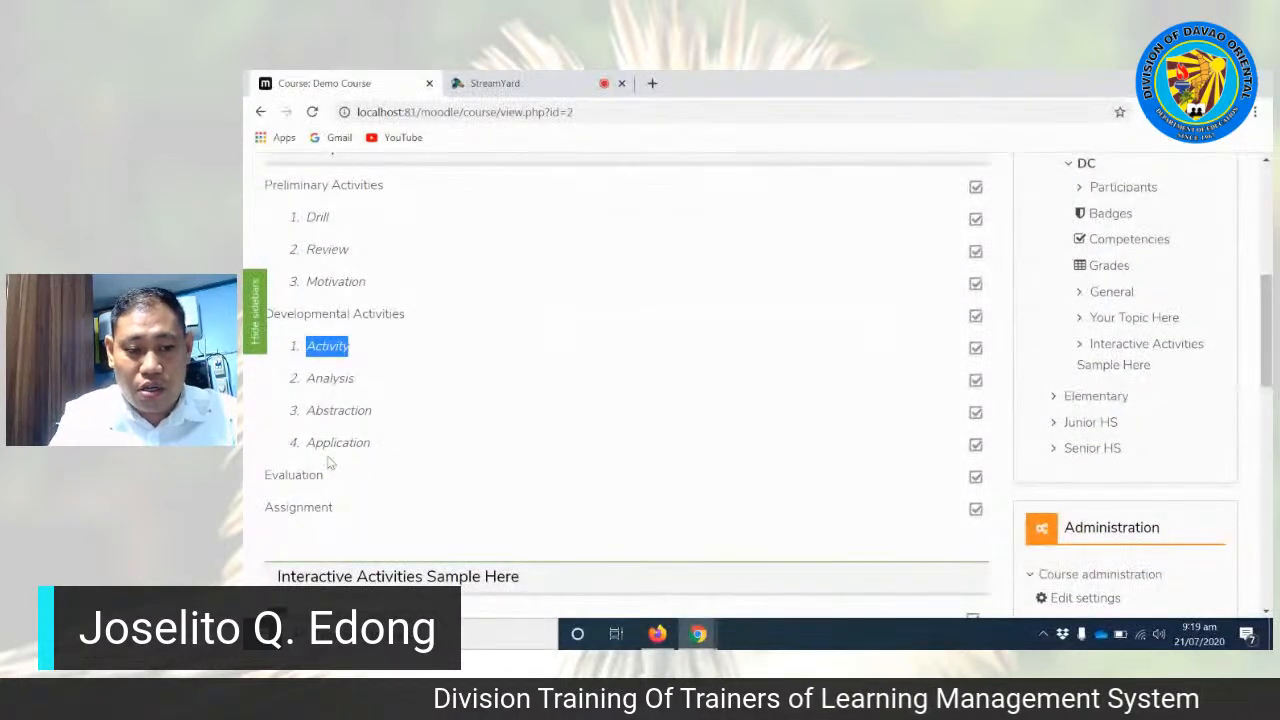
Step: Highlight the Evaluation and Assignment labels that close the topic, clear the selection and review the whole lesson outline
drag(265, 474, 334, 476)
drag(264, 508, 352, 511)
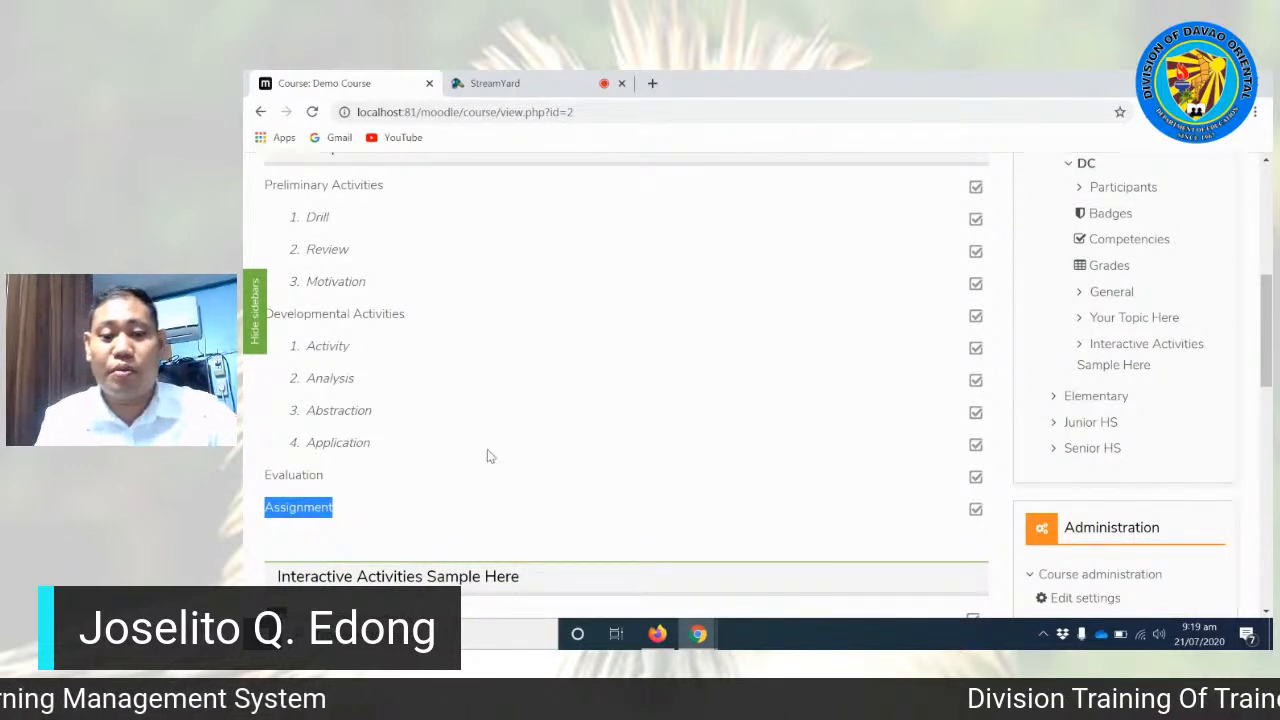
scroll(663, 420, up, 1)
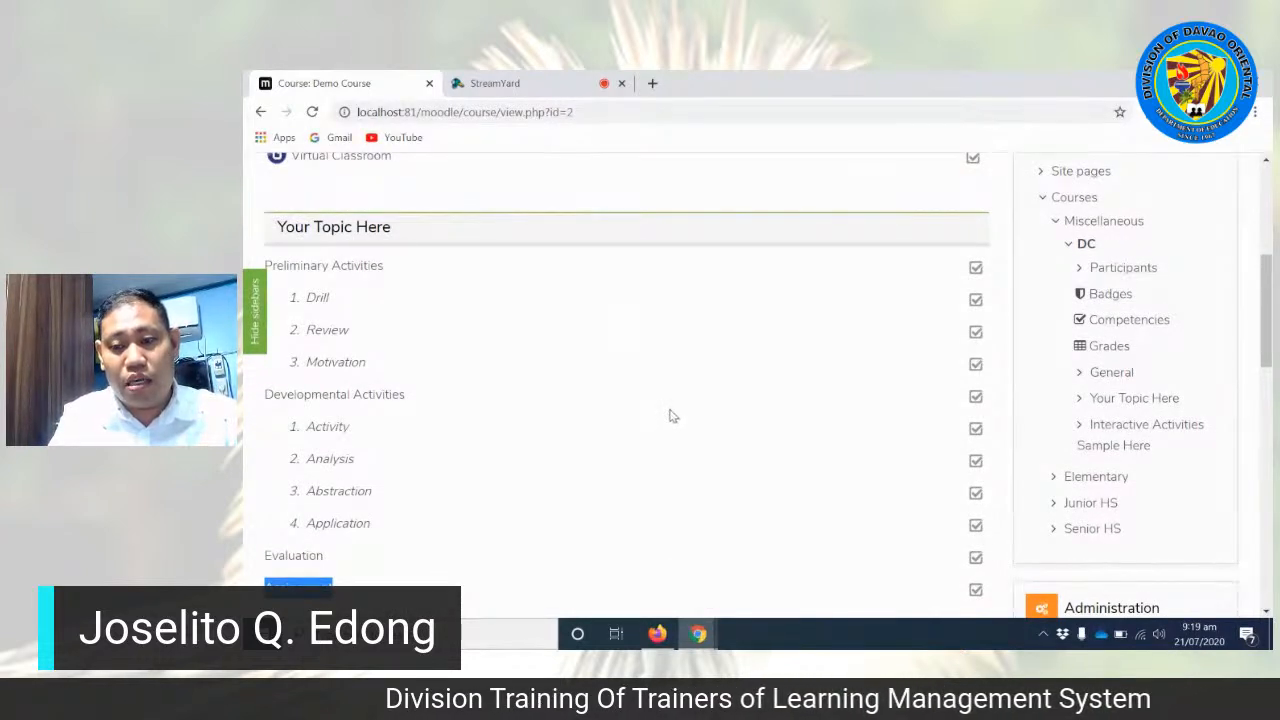
drag(1268, 330, 1268, 335)
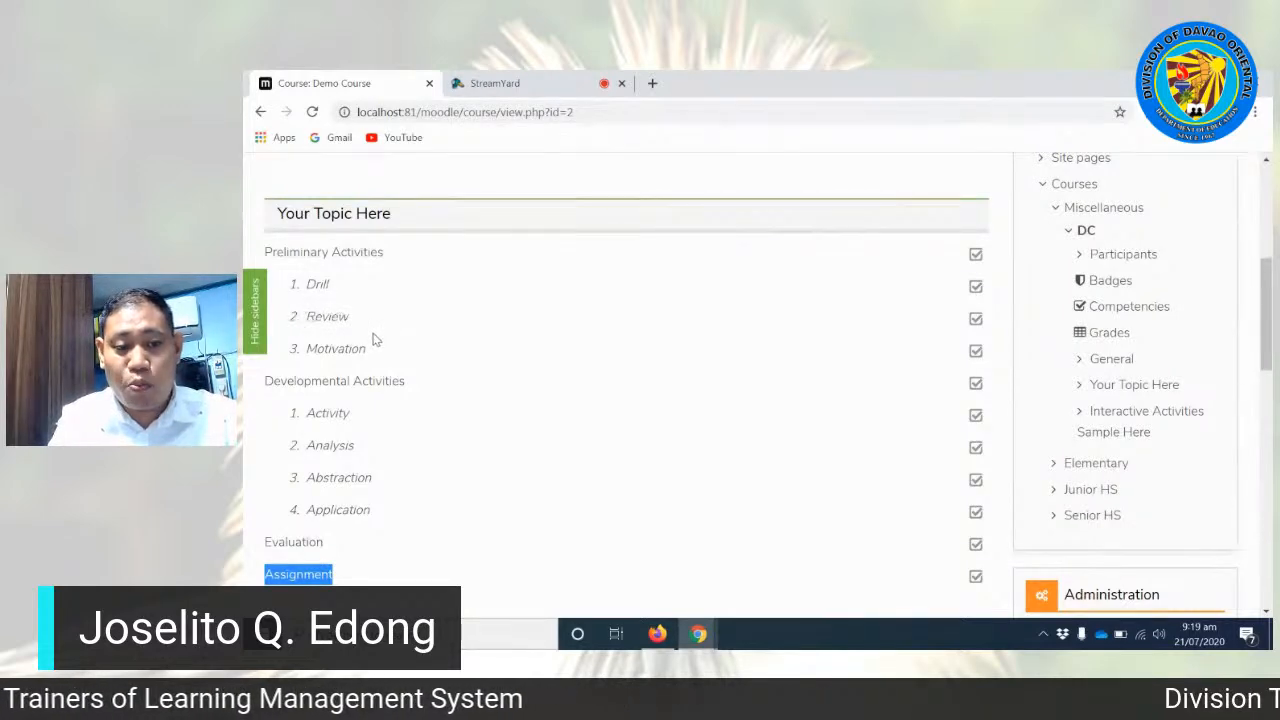
click(301, 318)
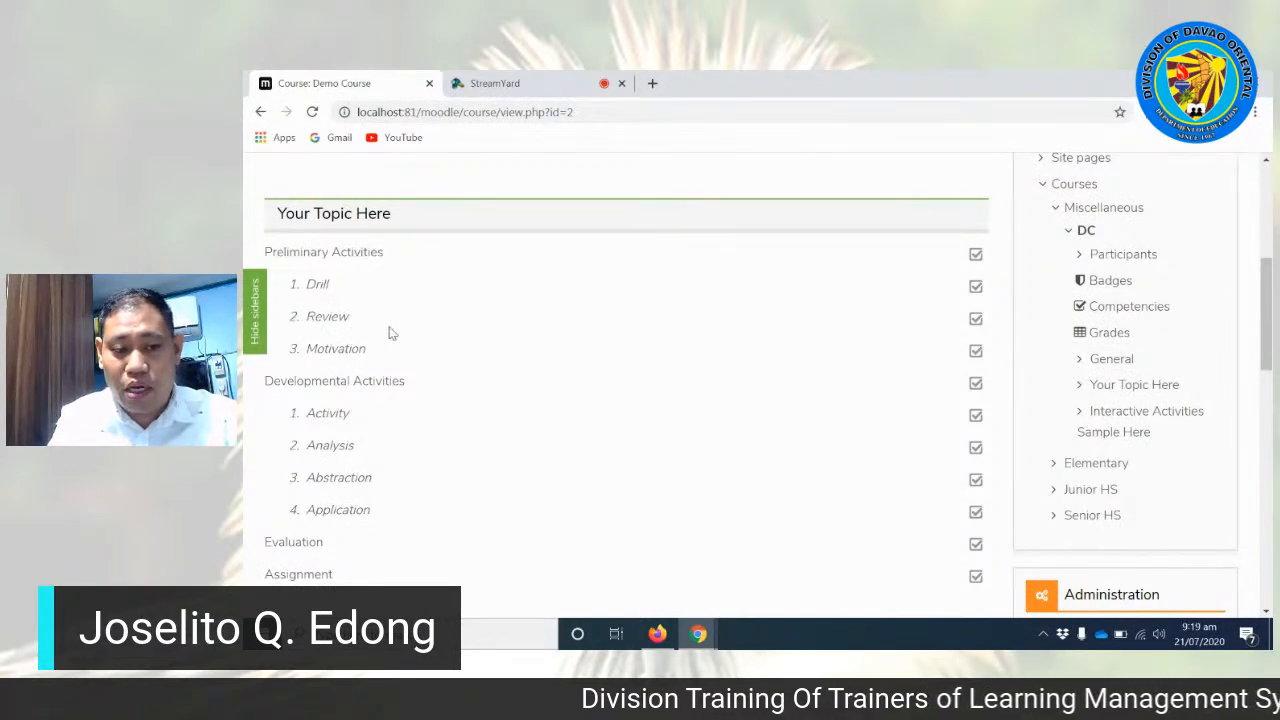
Step: Highlight the Motivation item, then the Developmental Activities items from Activity through Application
drag(302, 353, 357, 347)
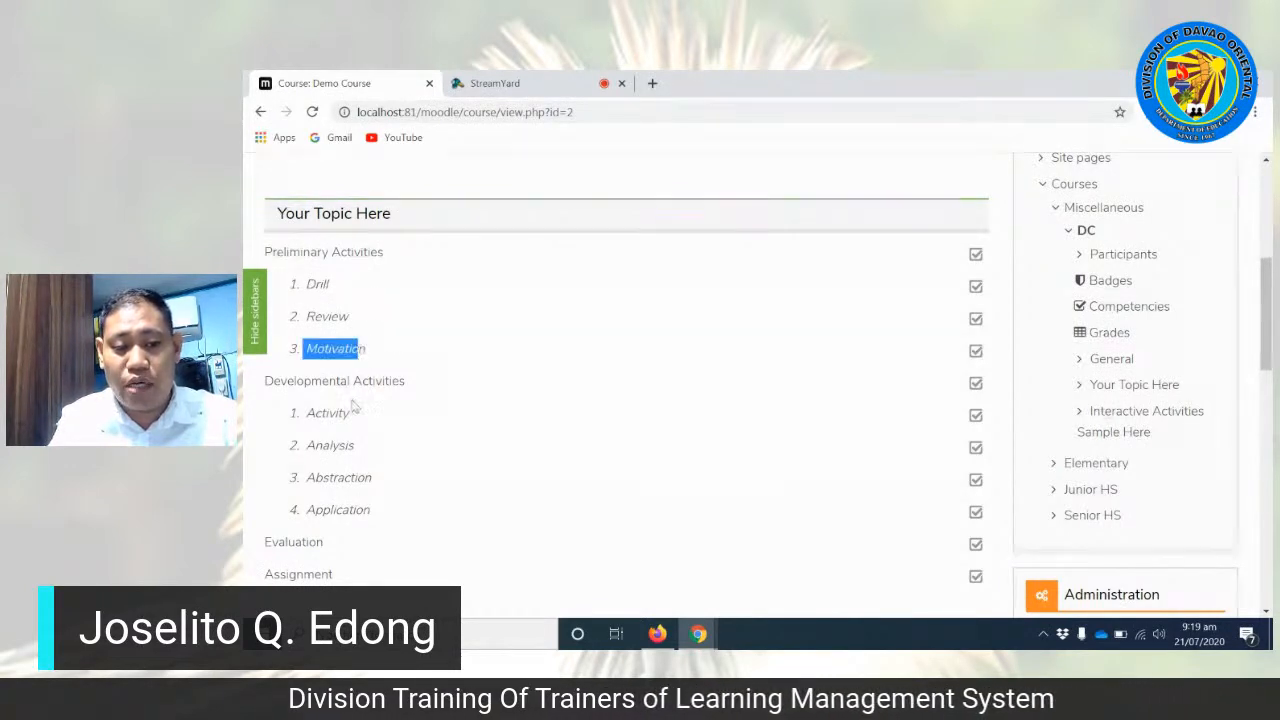
click(309, 411)
drag(355, 484, 388, 522)
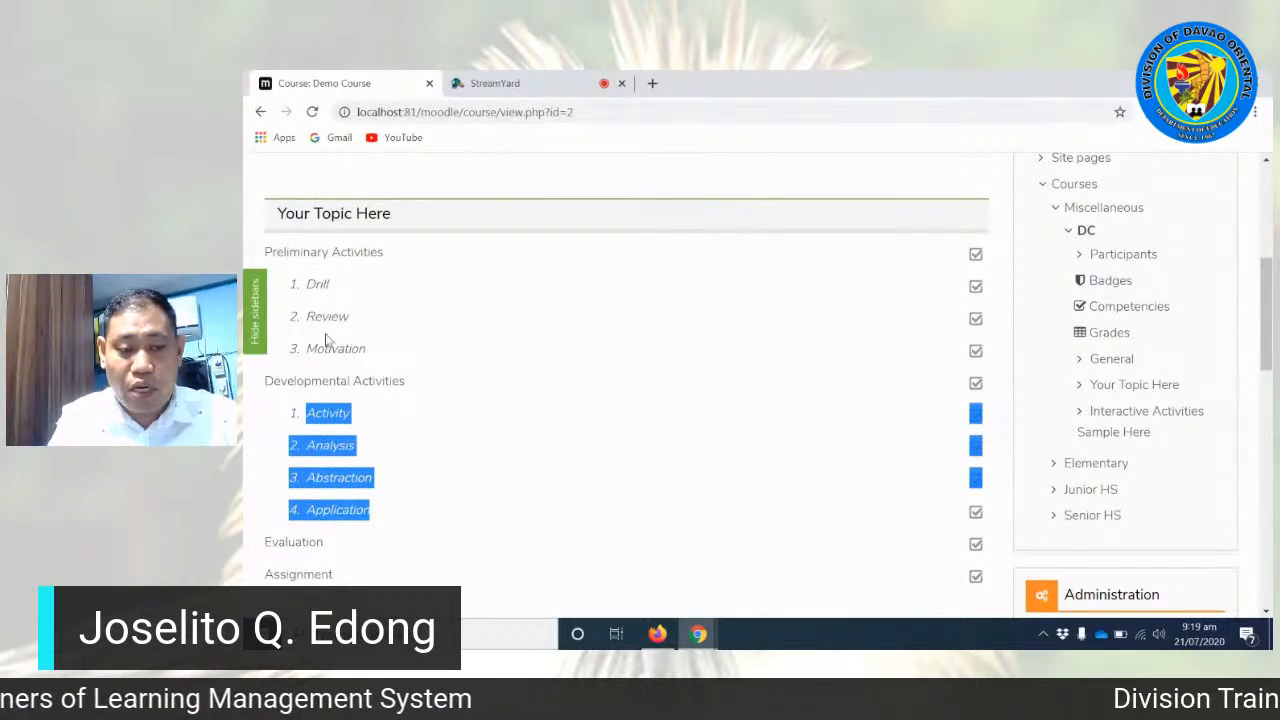
Step: Highlight the Drill and Review items under Preliminary Activities, returning to Drill to discuss it
drag(309, 284, 380, 283)
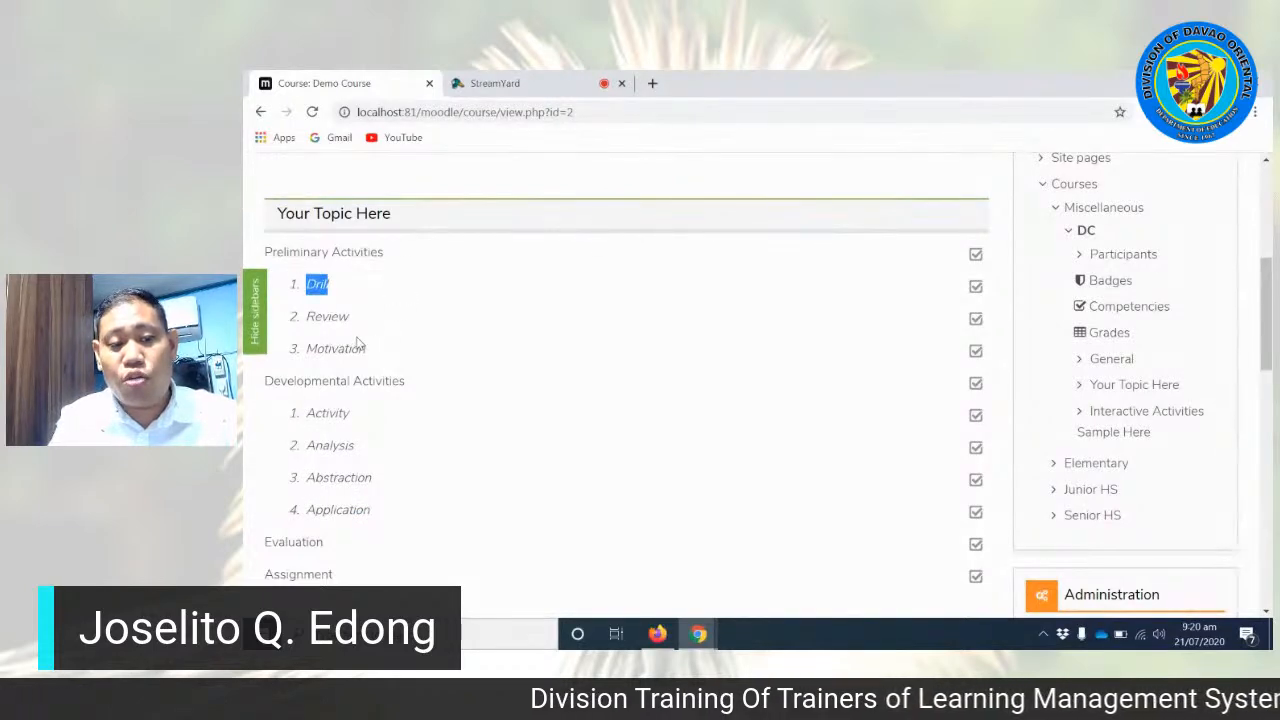
drag(306, 318, 395, 326)
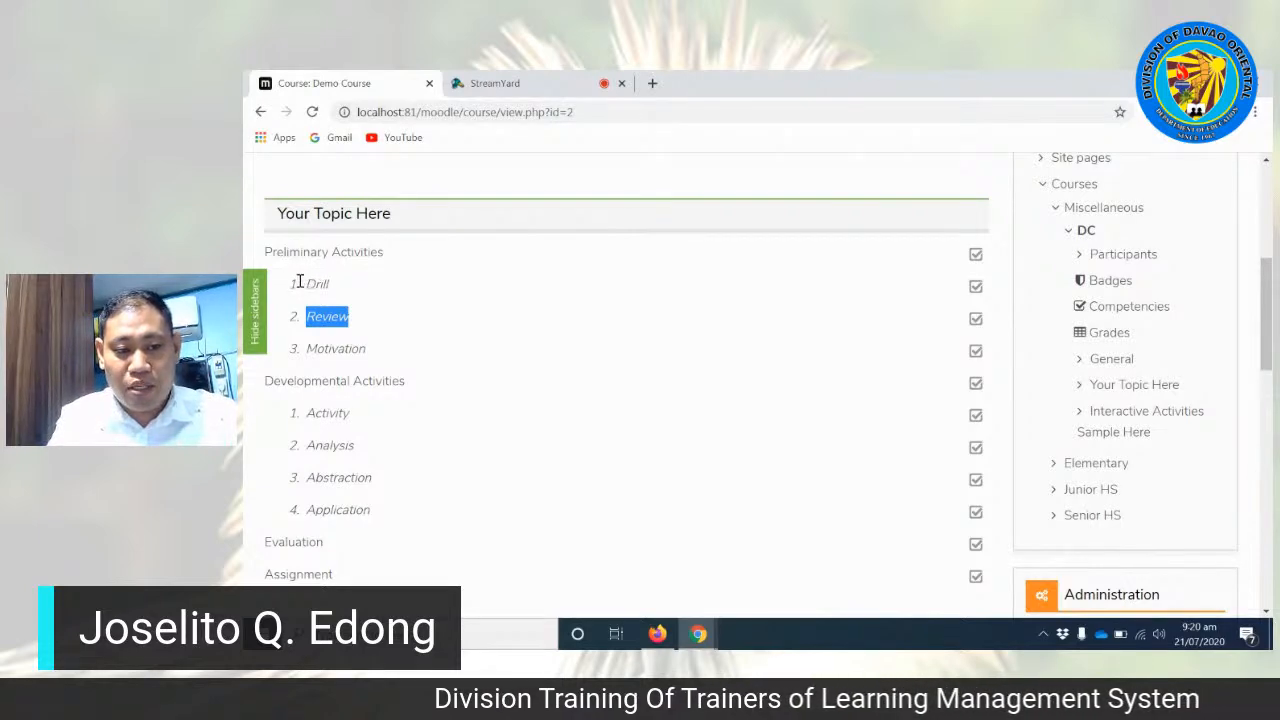
drag(297, 284, 330, 284)
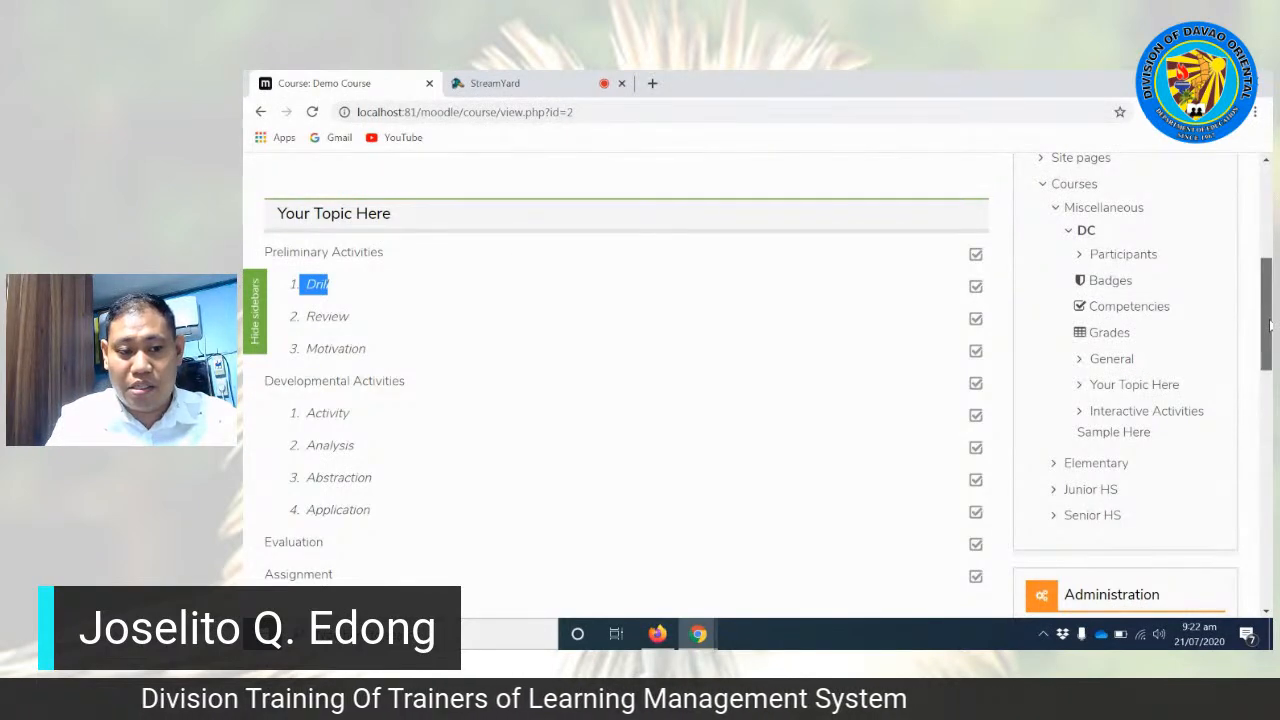
Step: Highlight the whole lesson outline from Preliminary Activities to Assignment, and clear the selection
drag(1270, 325, 1270, 329)
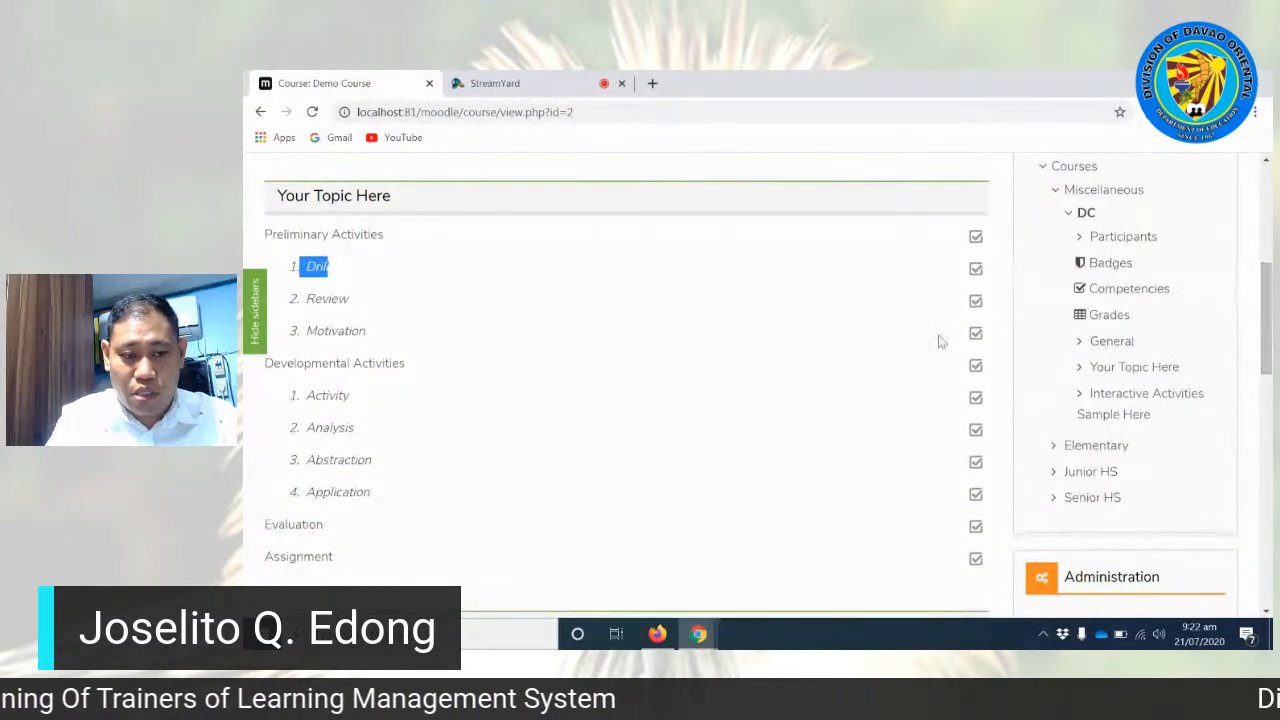
drag(266, 234, 417, 560)
click(415, 561)
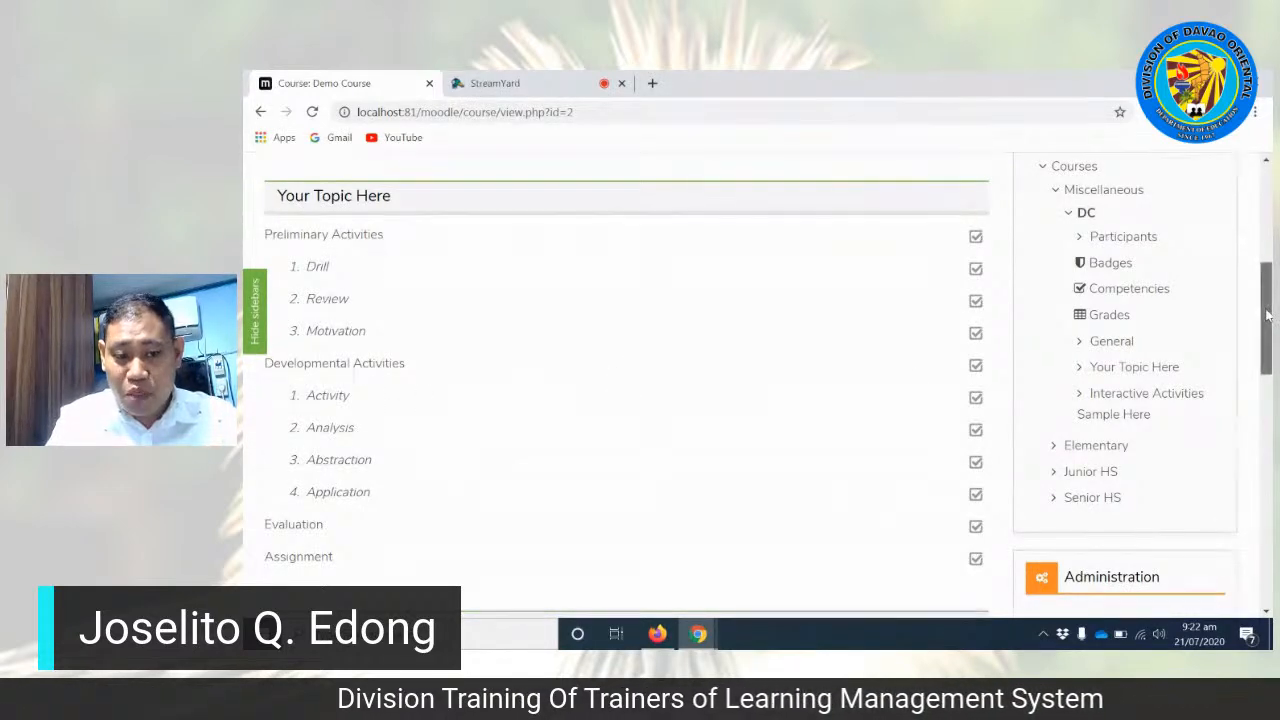
Step: Review the activities listed in the "Interactive Activities Sample Here" section below the lesson outline
drag(1266, 314, 1259, 389)
scroll(414, 333, up, 1)
scroll(414, 333, up, 3)
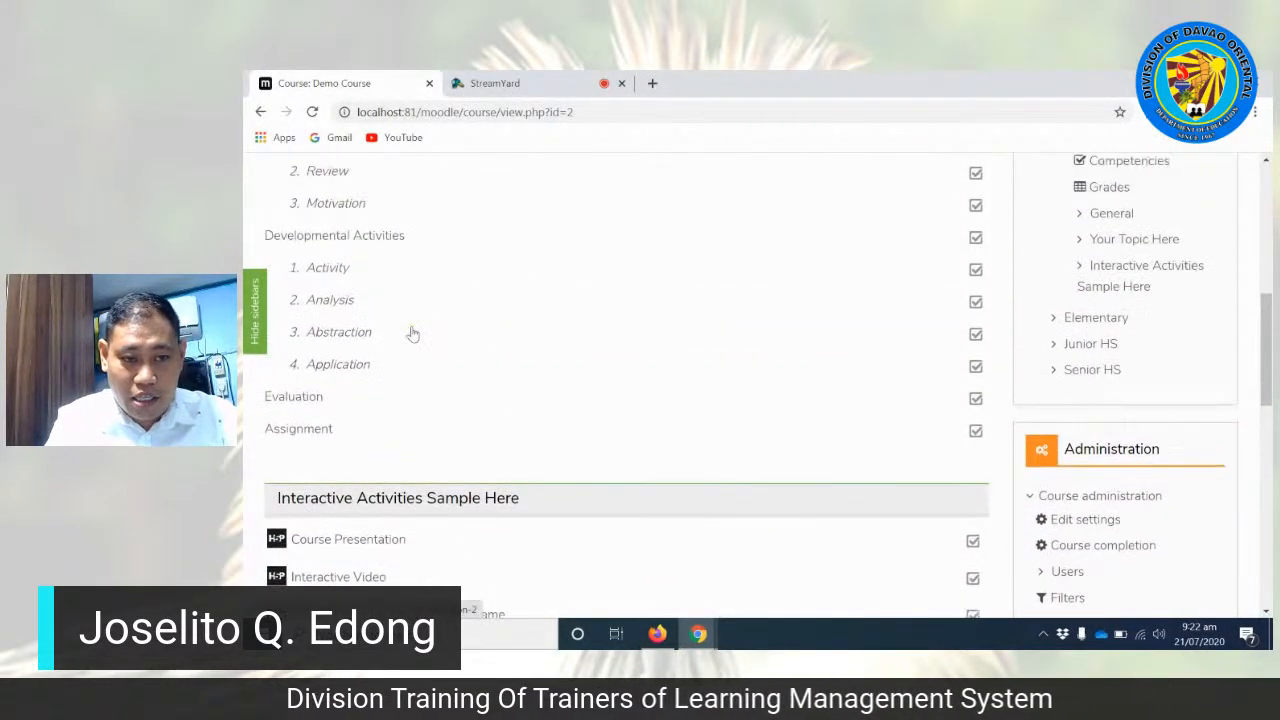
scroll(364, 315, down, 3)
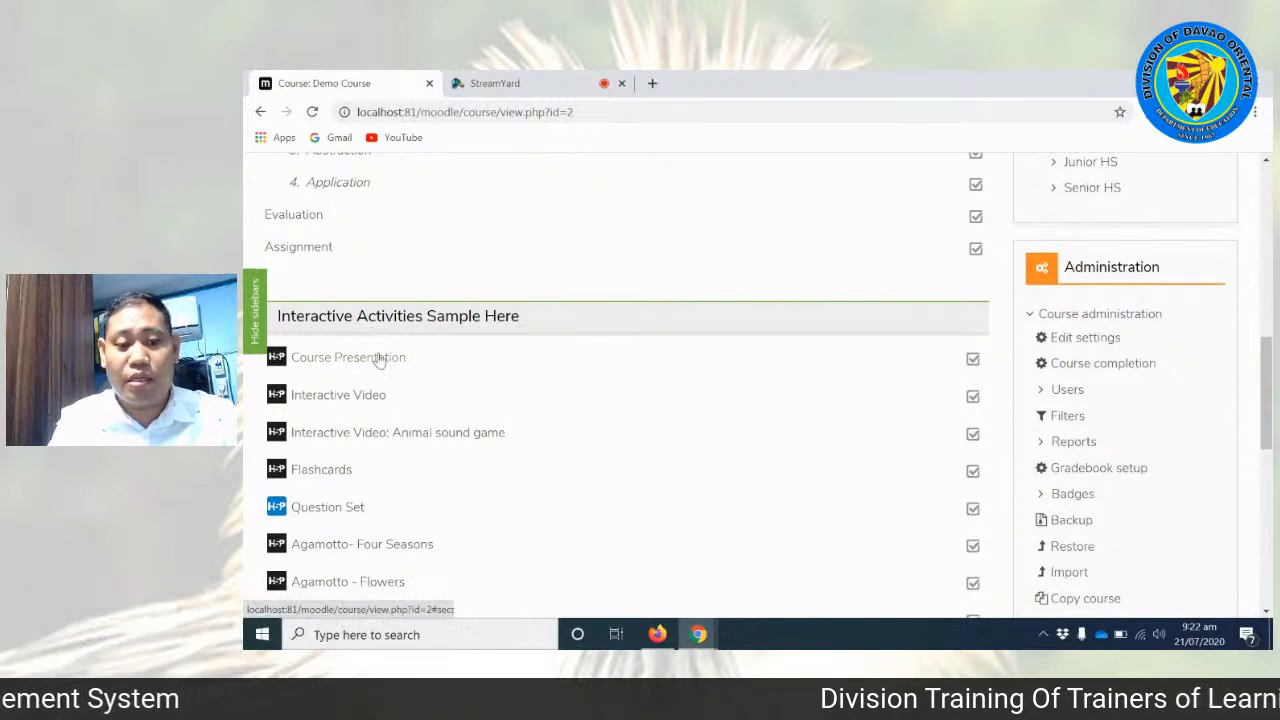
scroll(475, 527, down, 1)
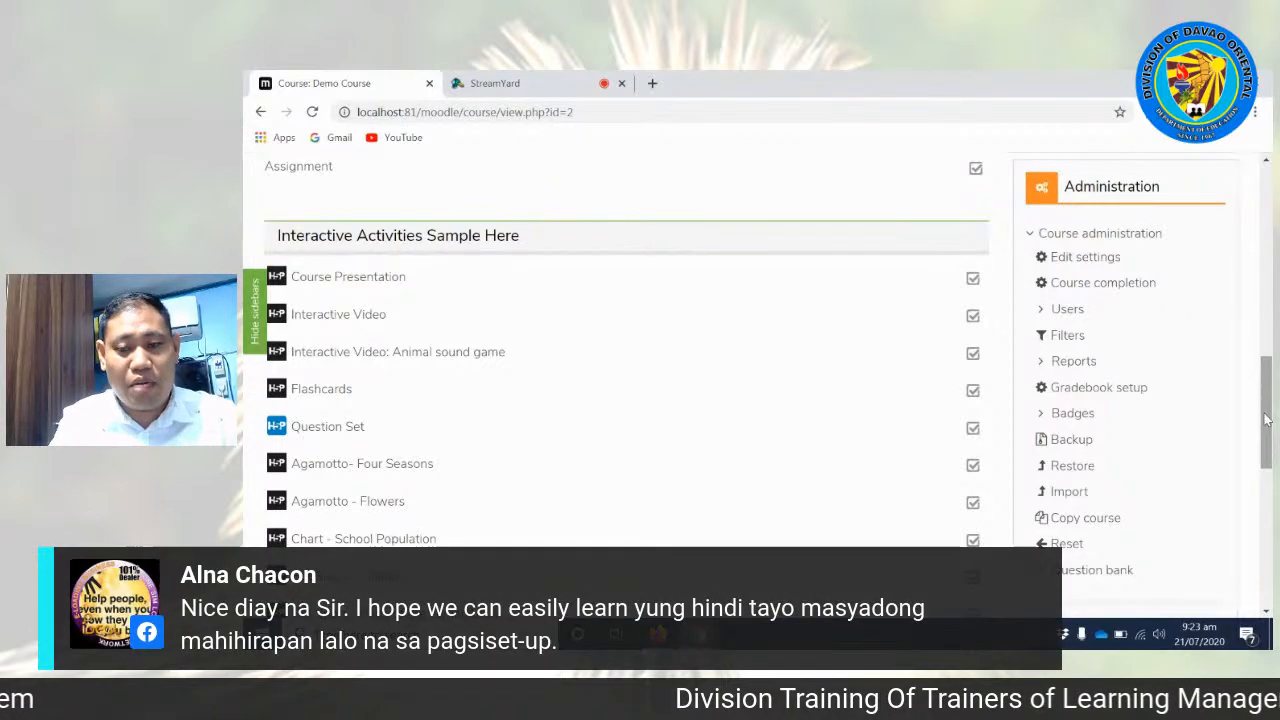
Step: Open the Course Presentation sample activity and examine its Cloudberries slide and the presentation's controls
drag(1265, 421, 1265, 428)
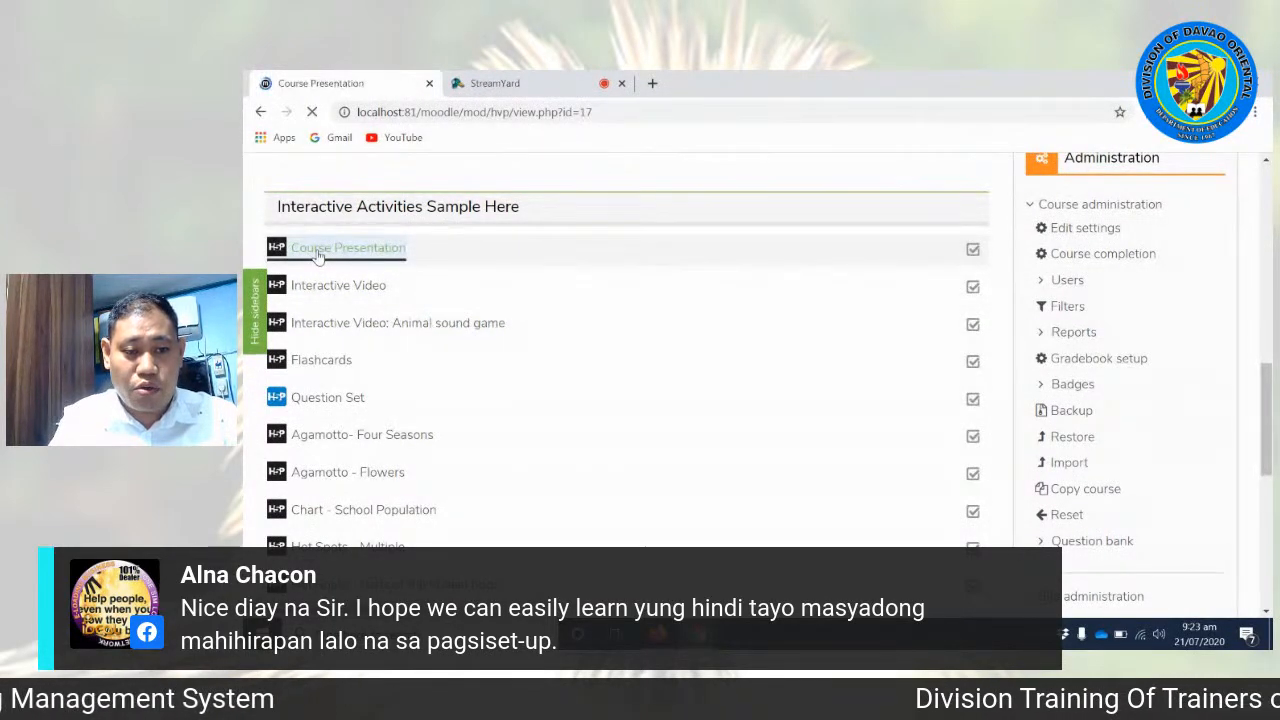
scroll(573, 435, down, 2)
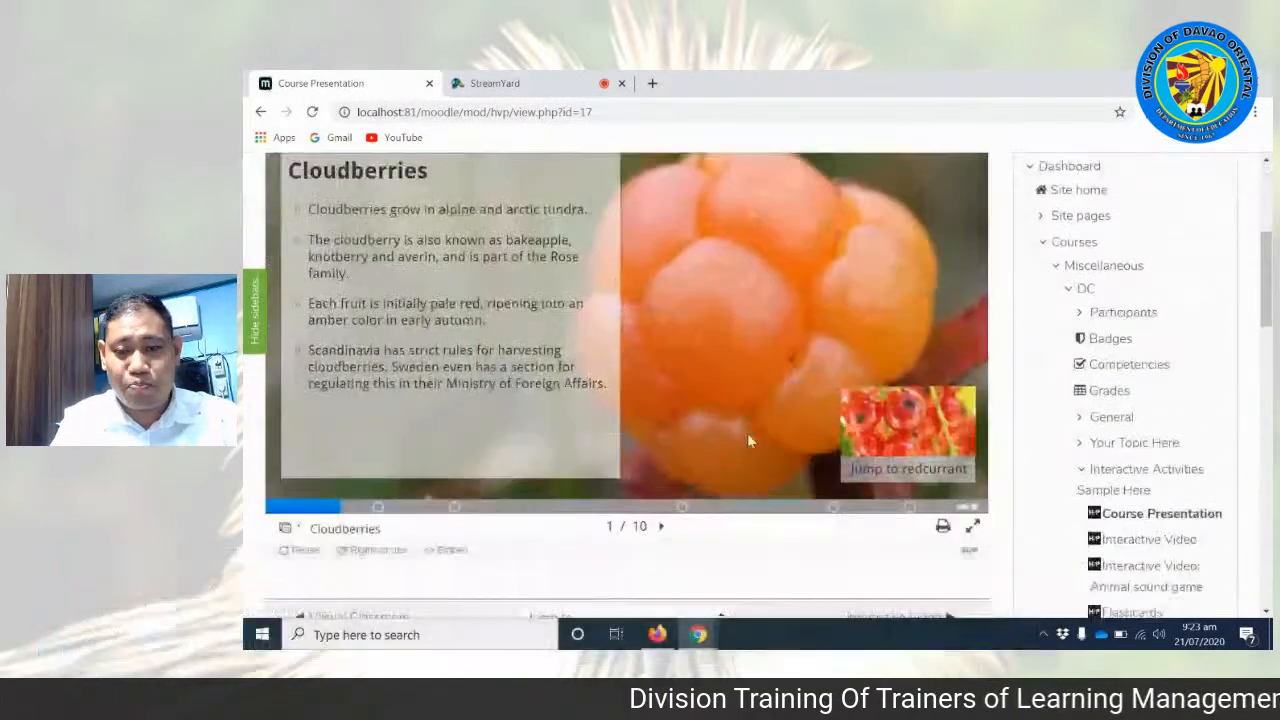
scroll(627, 390, up, 2)
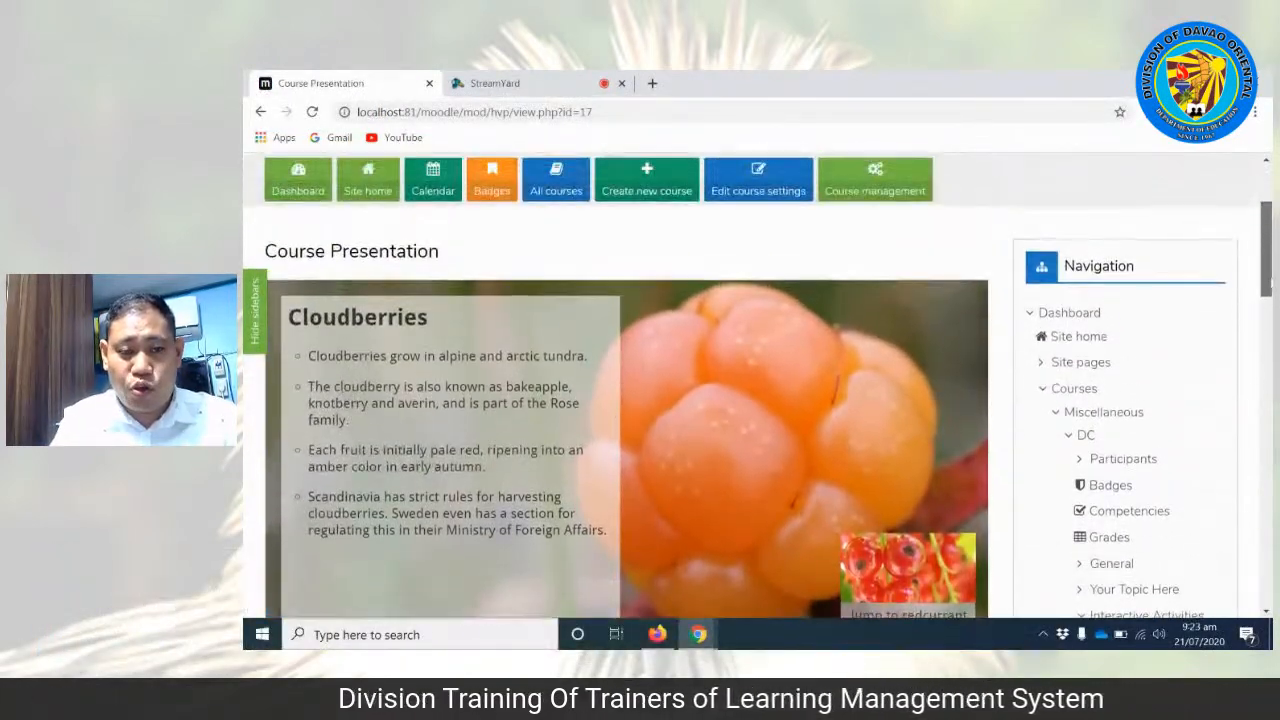
scroll(627, 390, down, 2)
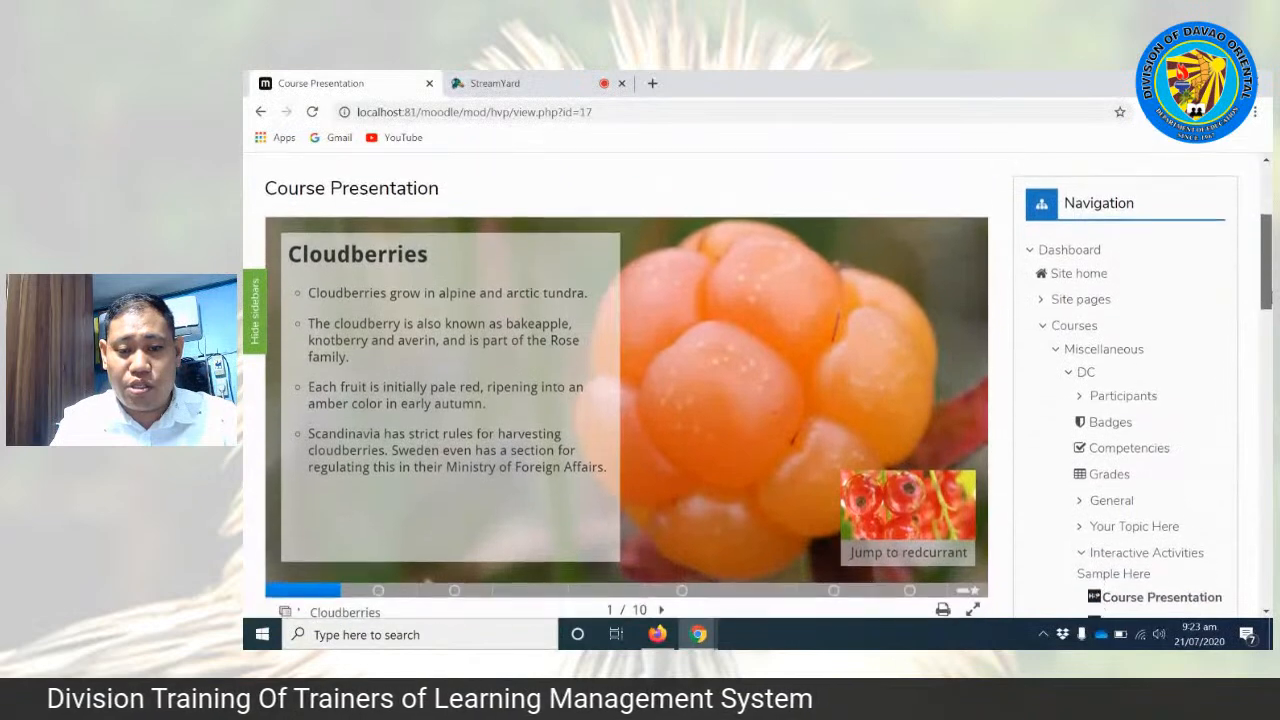
scroll(627, 390, up, 1)
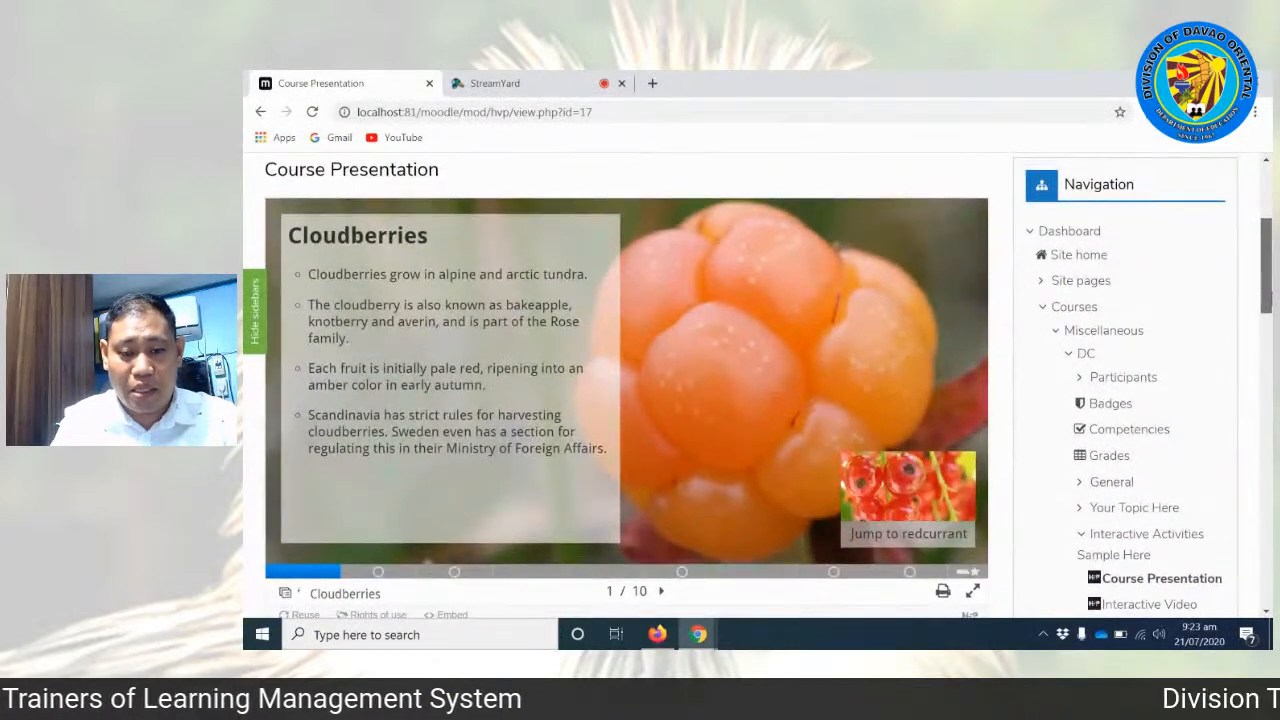
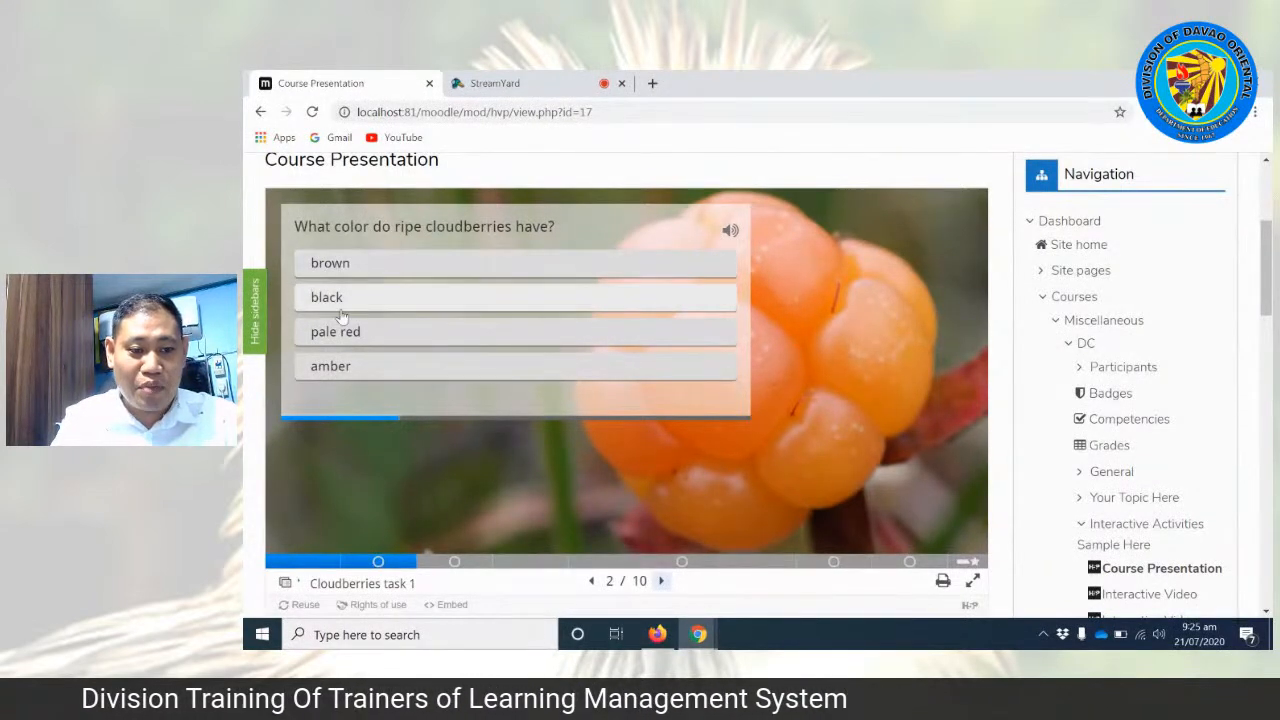
Step: Answer the three Cloudberries task 1 questions with amber, Sweden and Rose family, and highlight the result text
click(335, 368)
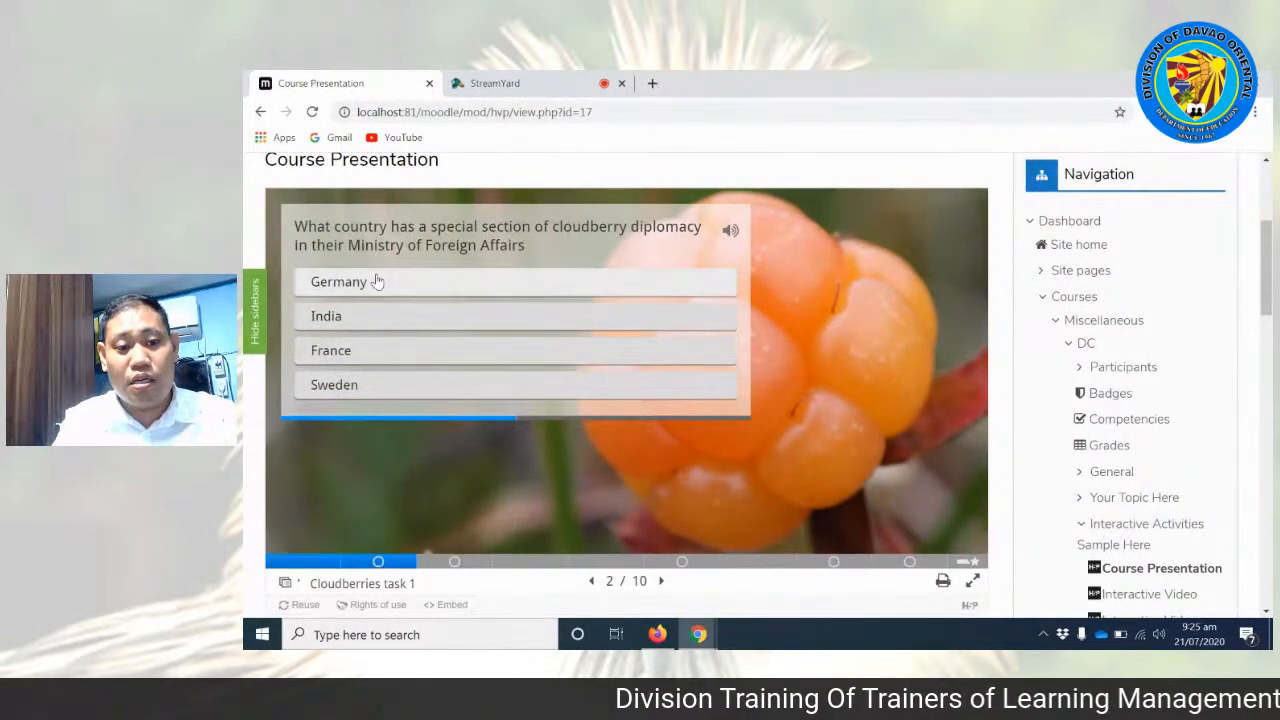
click(352, 393)
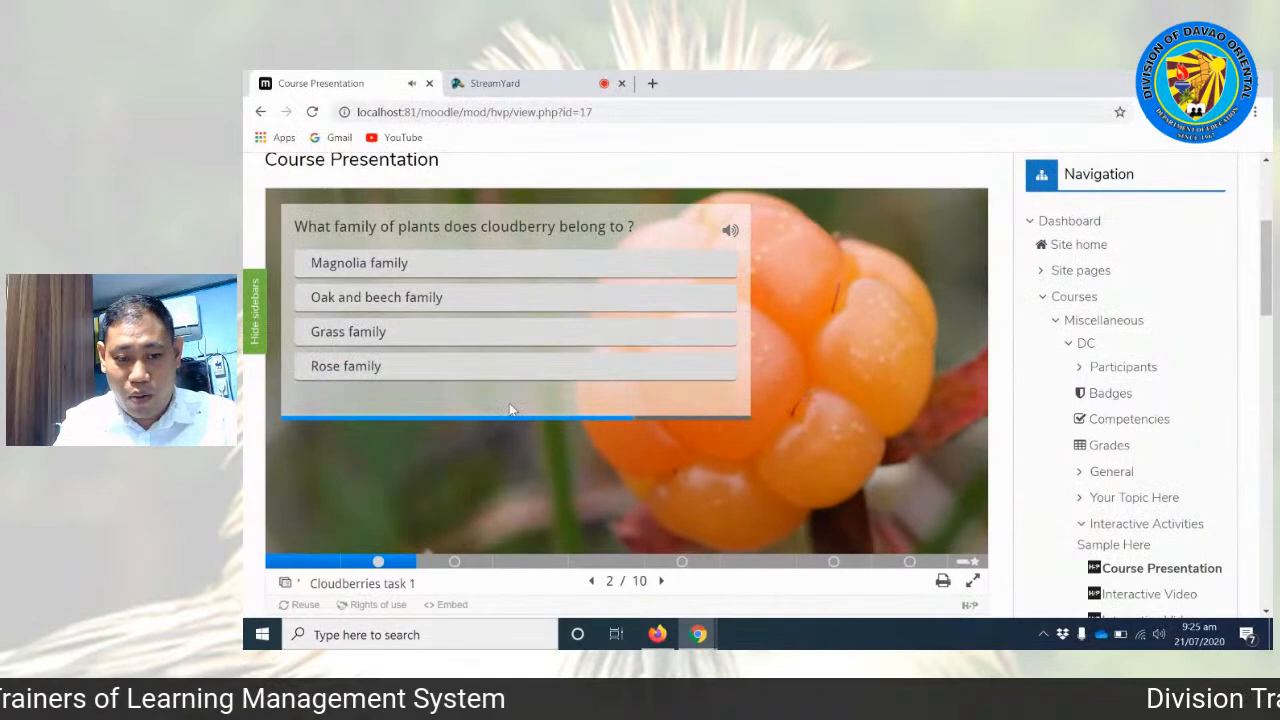
click(343, 378)
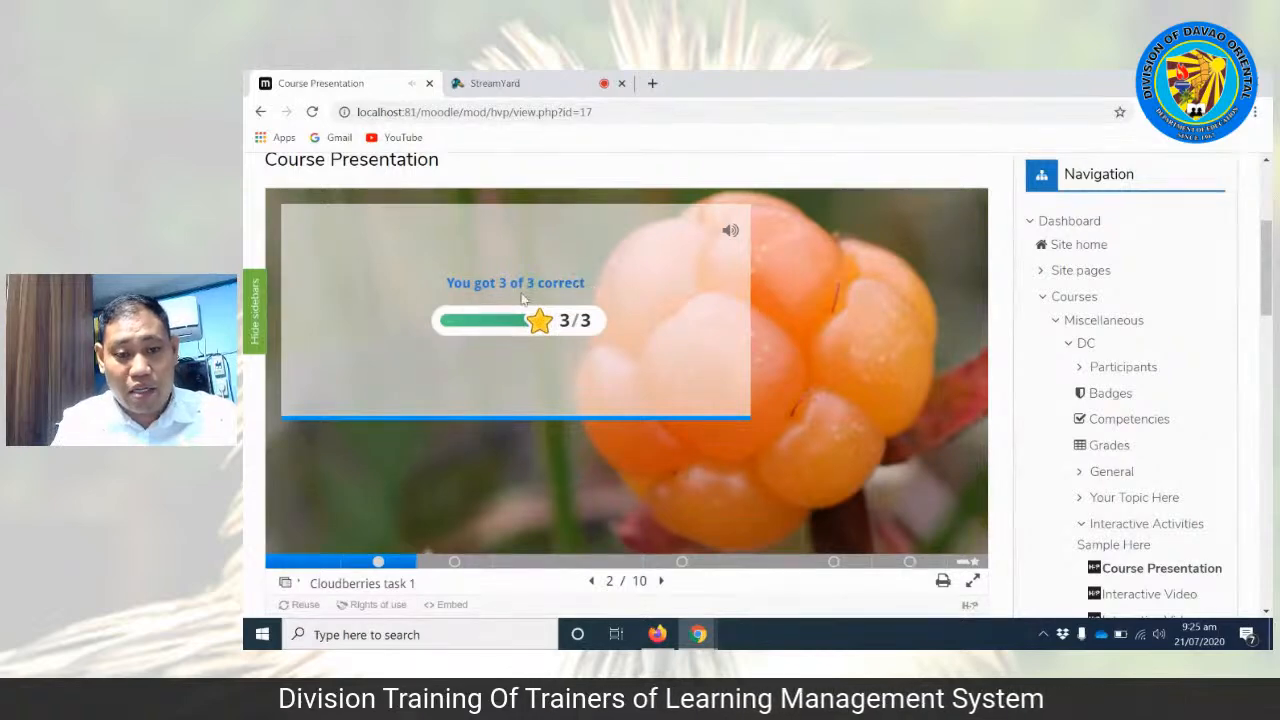
drag(440, 290, 566, 287)
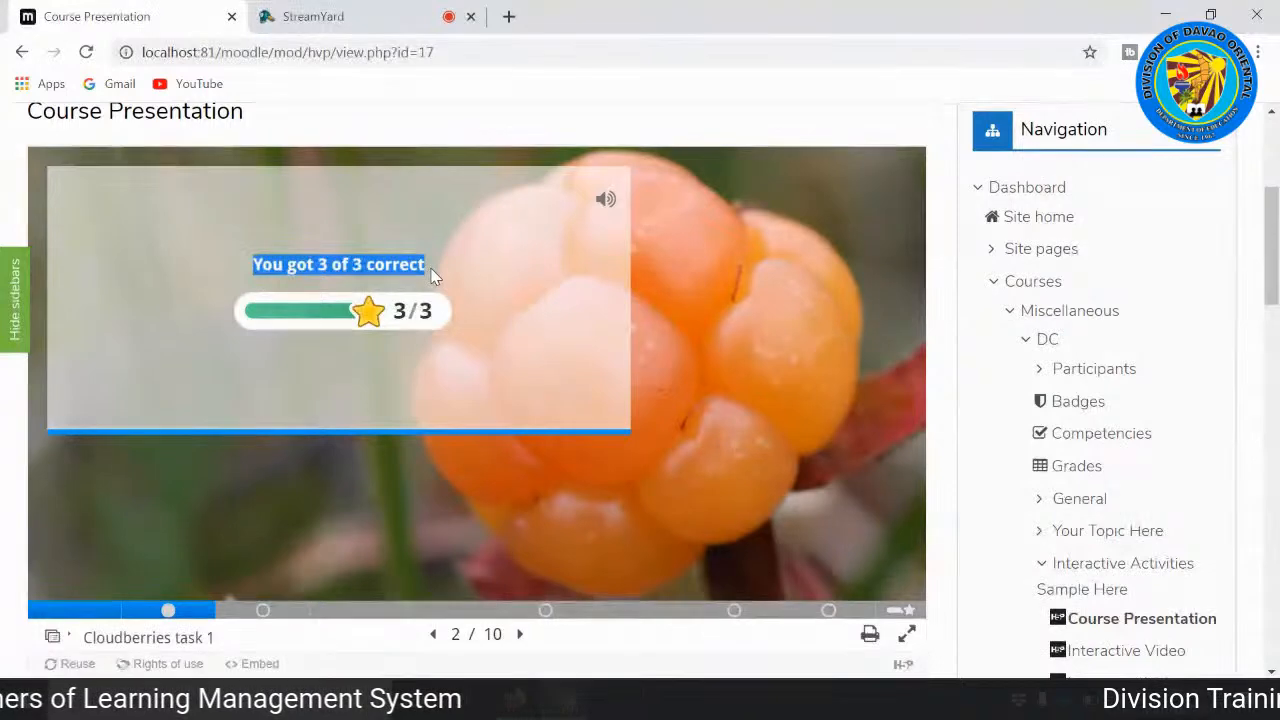
Step: Advance past the fill-in-the-blanks task and the Redcurrant slide to the Currant video slide
click(521, 636)
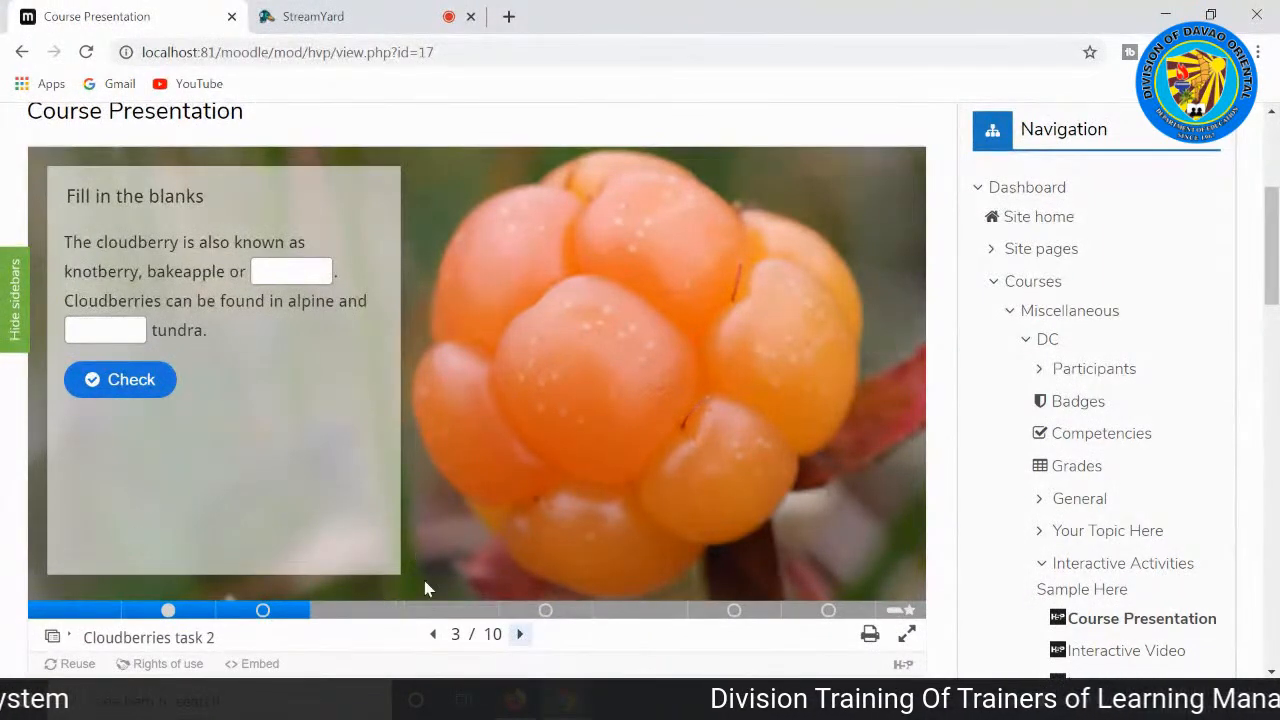
click(521, 636)
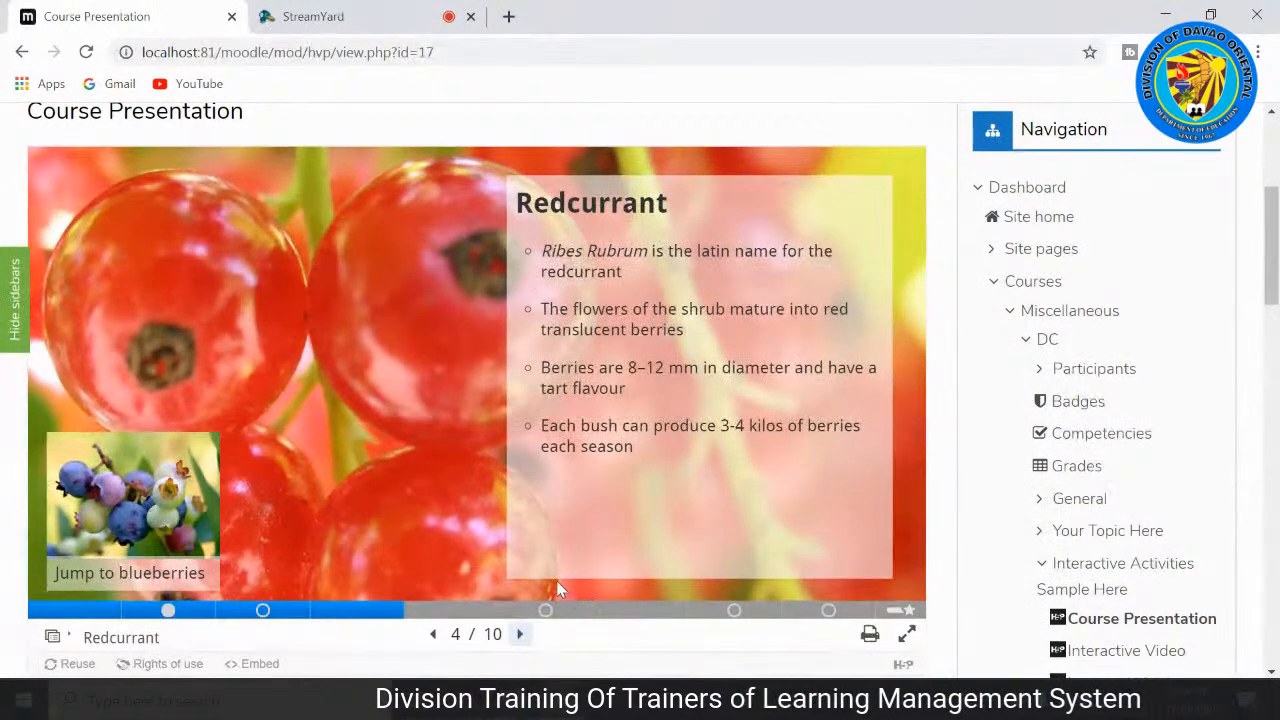
click(519, 636)
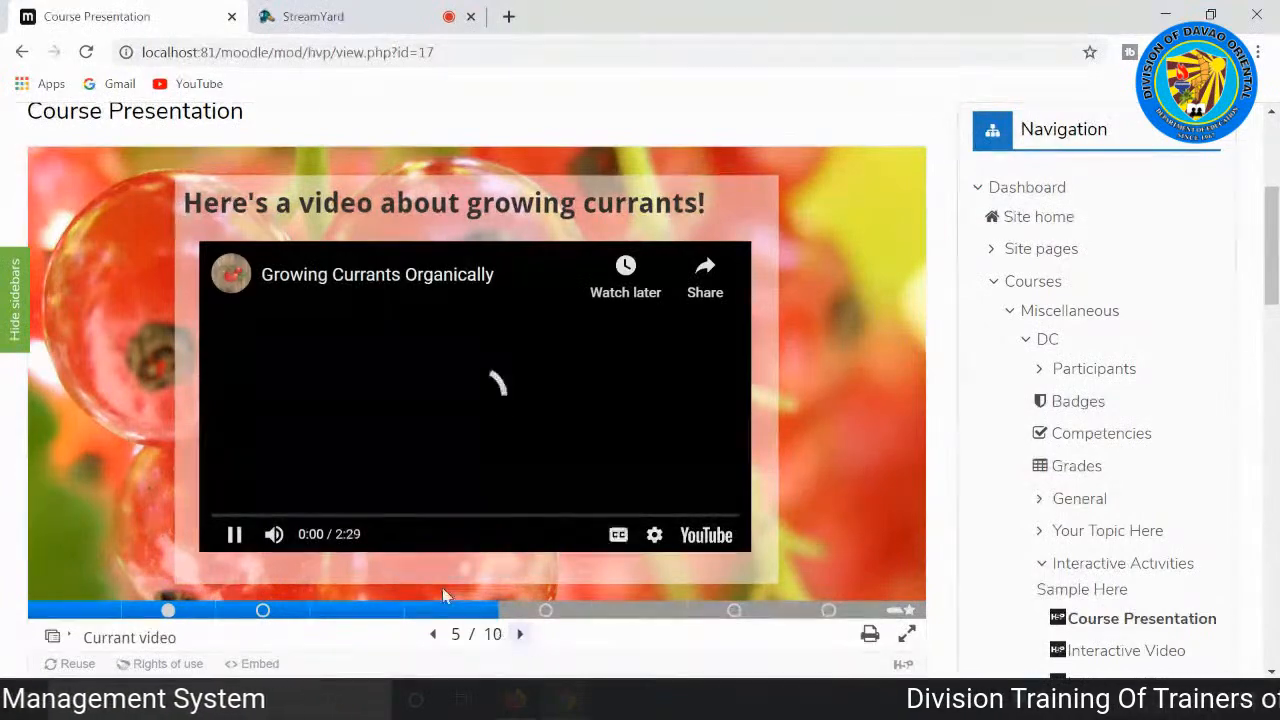
Step: Play the growing-currants video muted, turn its sound on for a short sample, and mute it again
click(273, 534)
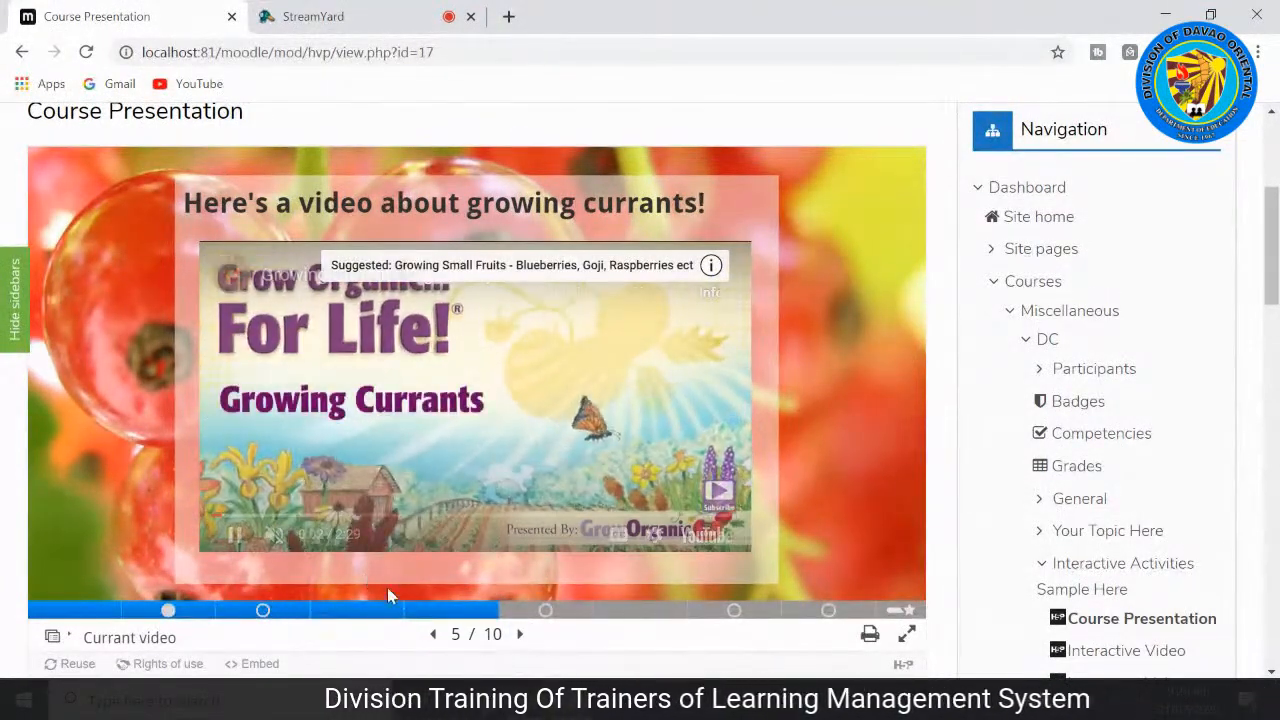
mouse_move(422, 528)
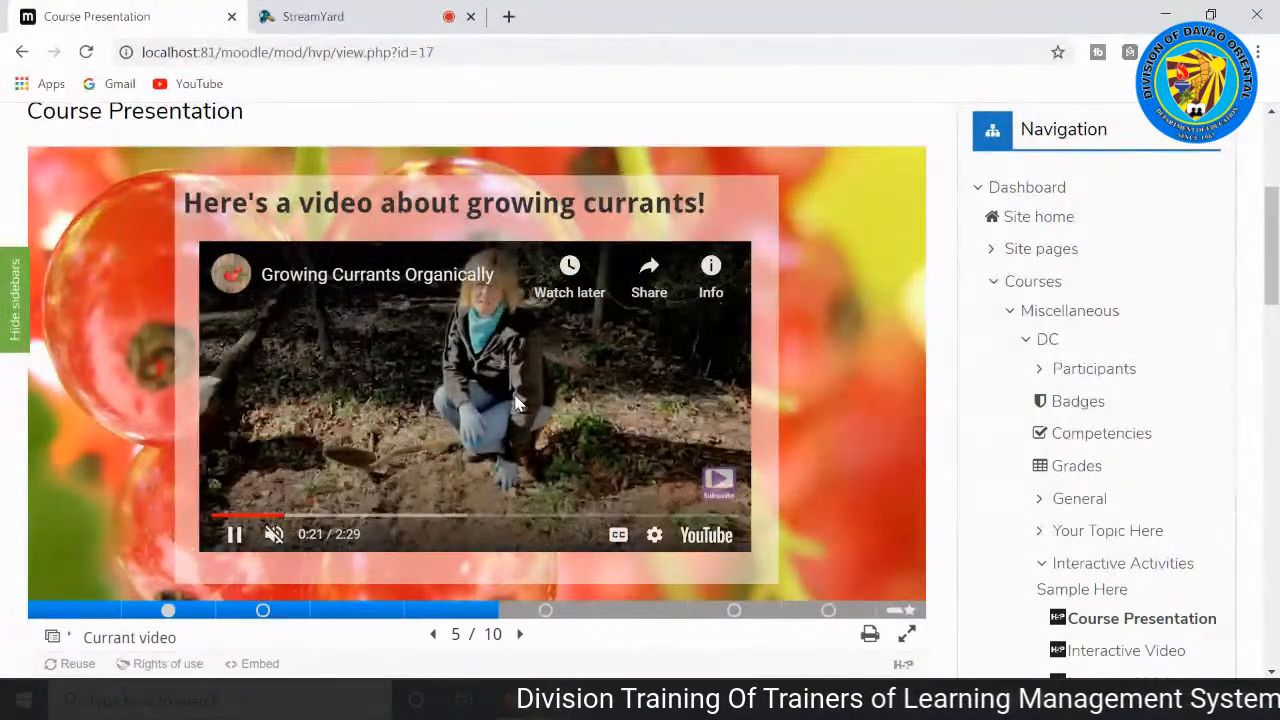
click(275, 537)
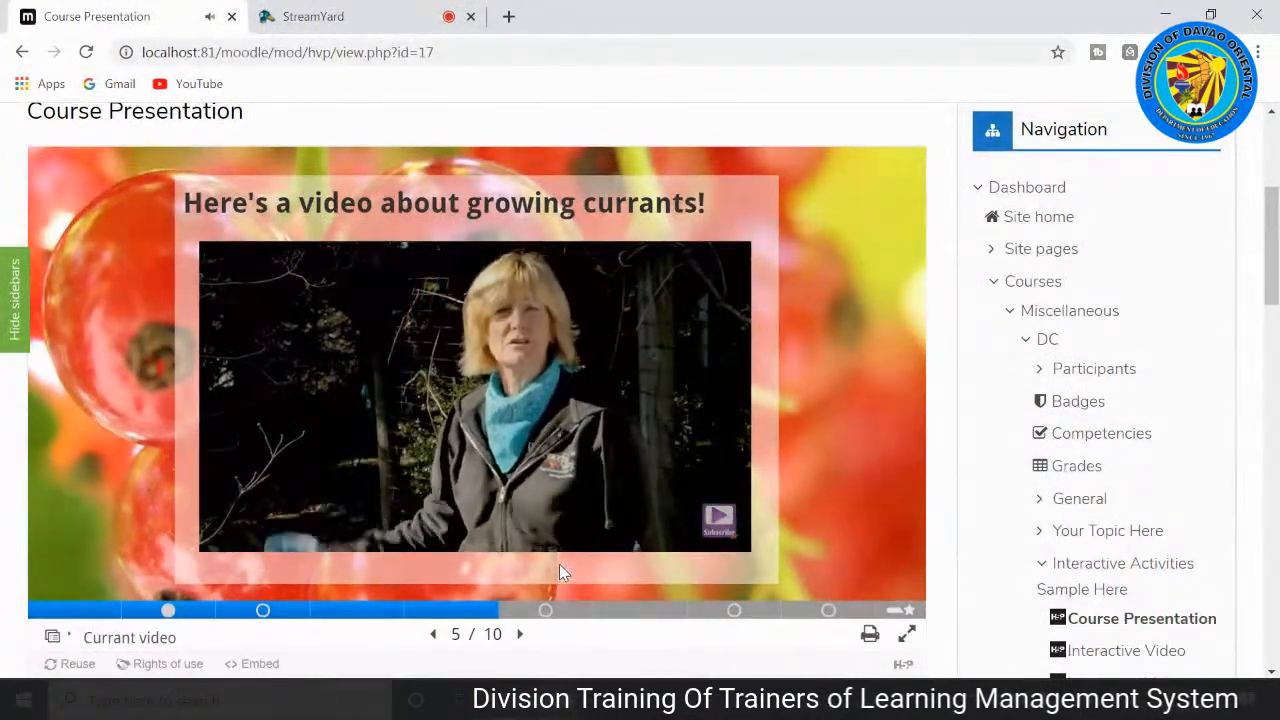
mouse_move(581, 540)
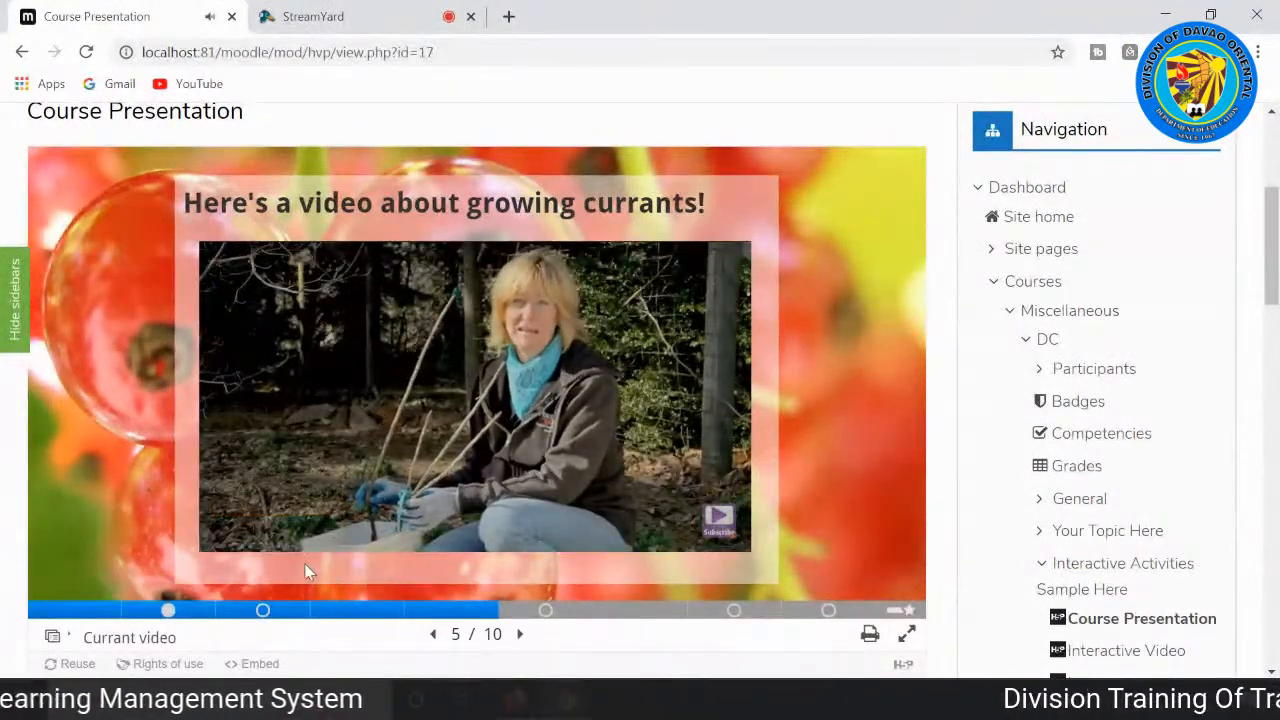
mouse_move(255, 502)
click(273, 534)
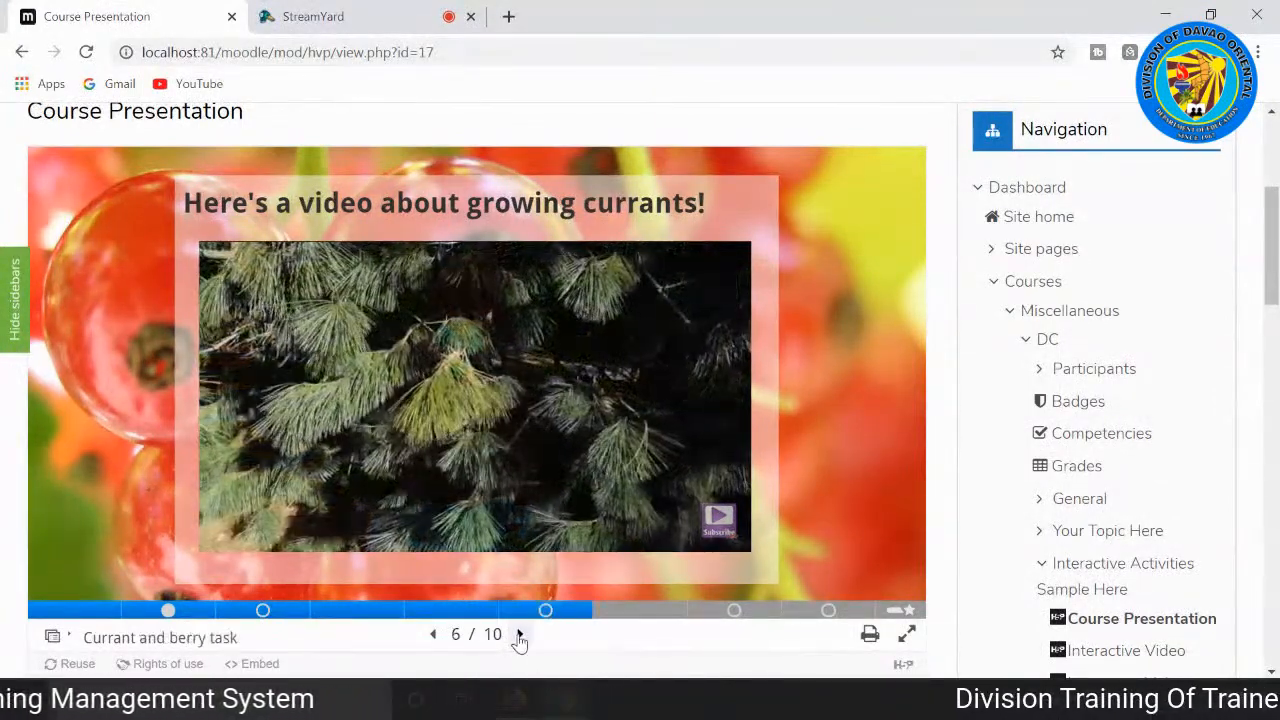
Step: Go to the Currant and berry task and choose the gooseberries statement first, followed by the knotberries statement
click(519, 637)
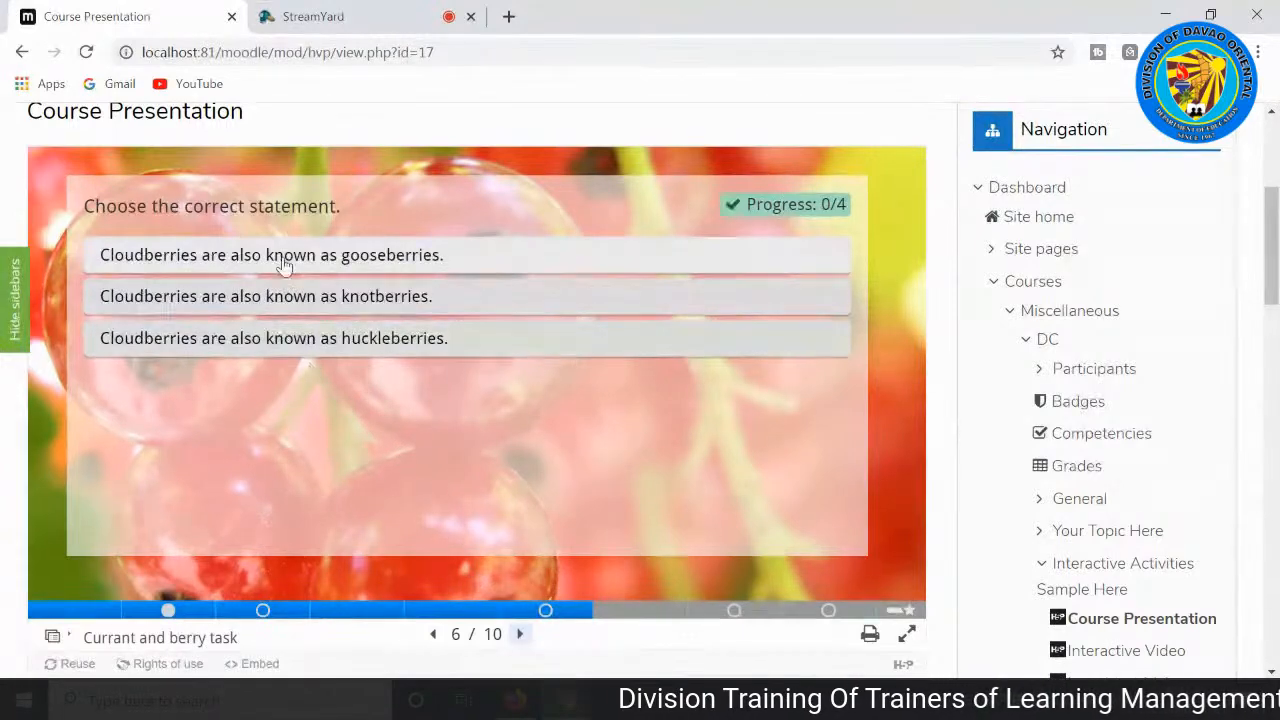
click(244, 262)
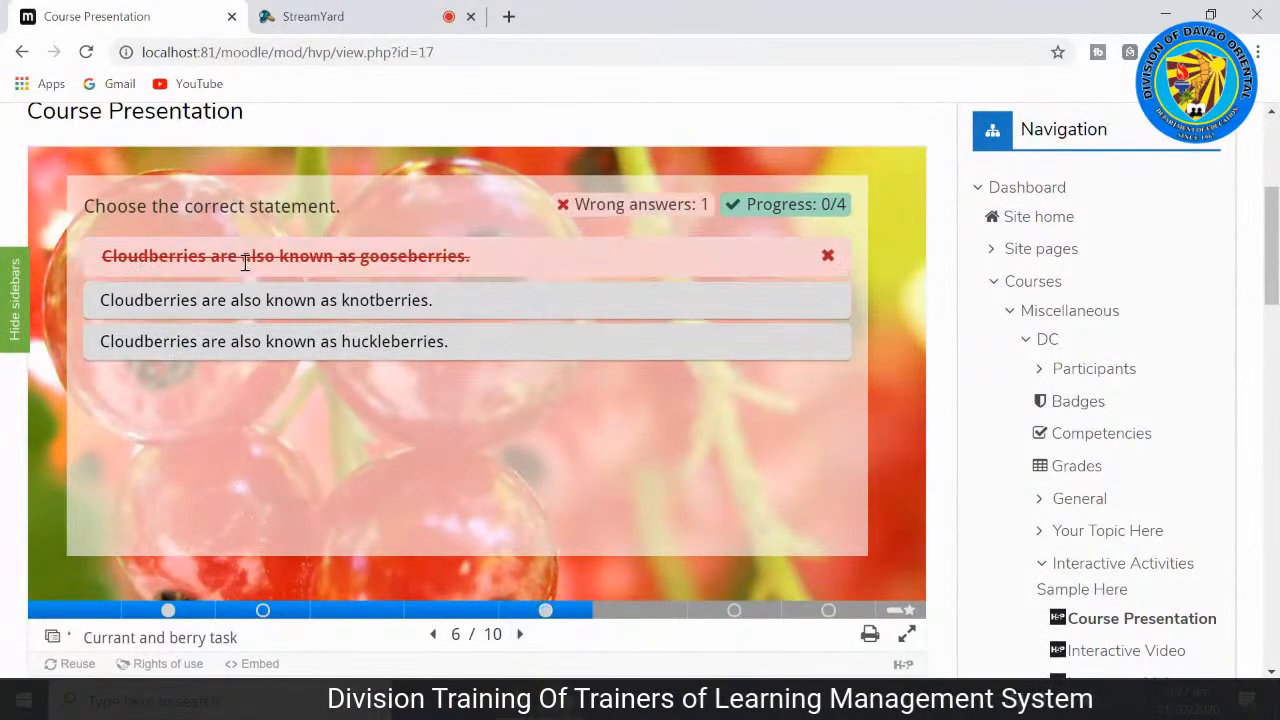
click(242, 296)
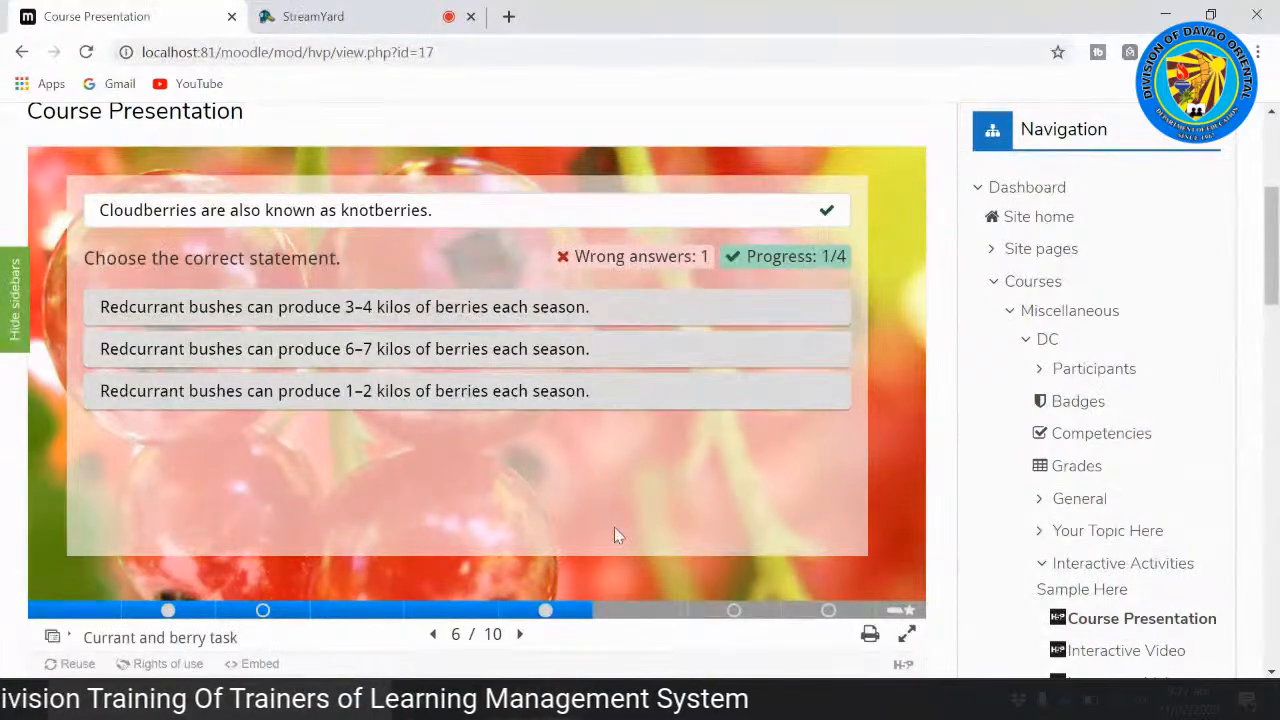
Step: Move on to the Blueberry slide, highlight its bulleted facts, and clear the selection
click(520, 636)
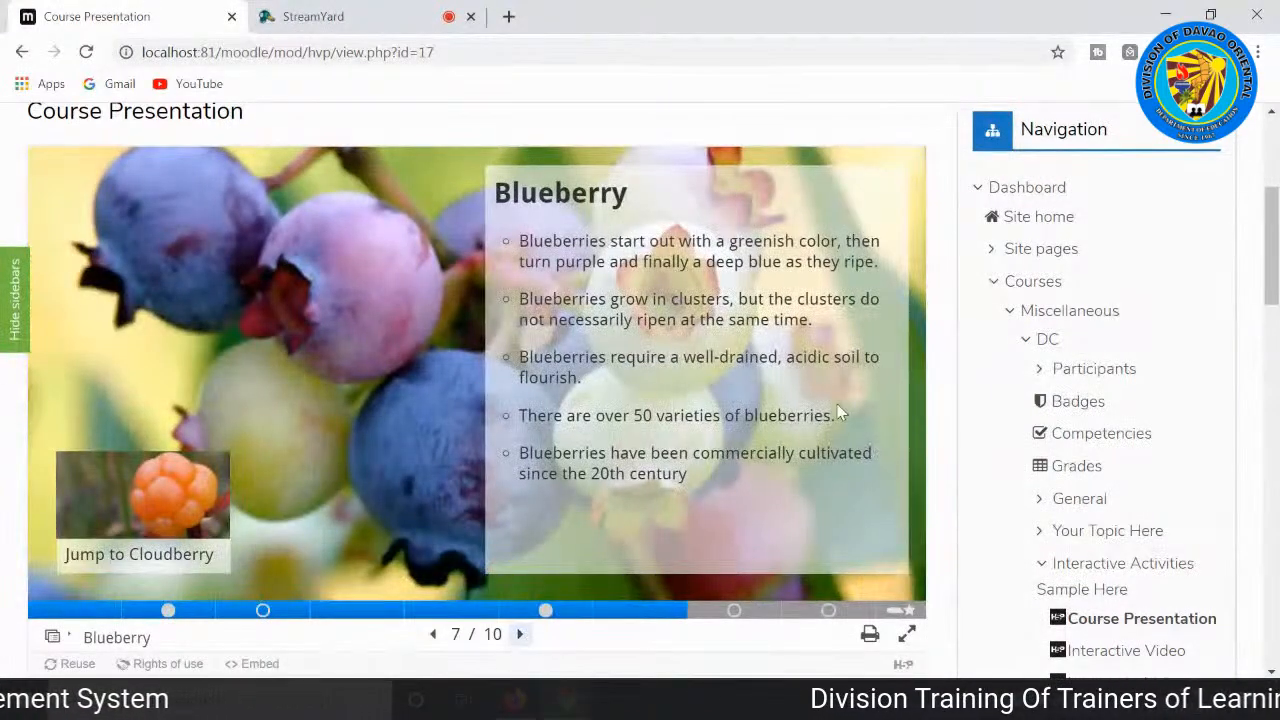
drag(685, 497, 464, 289)
click(463, 287)
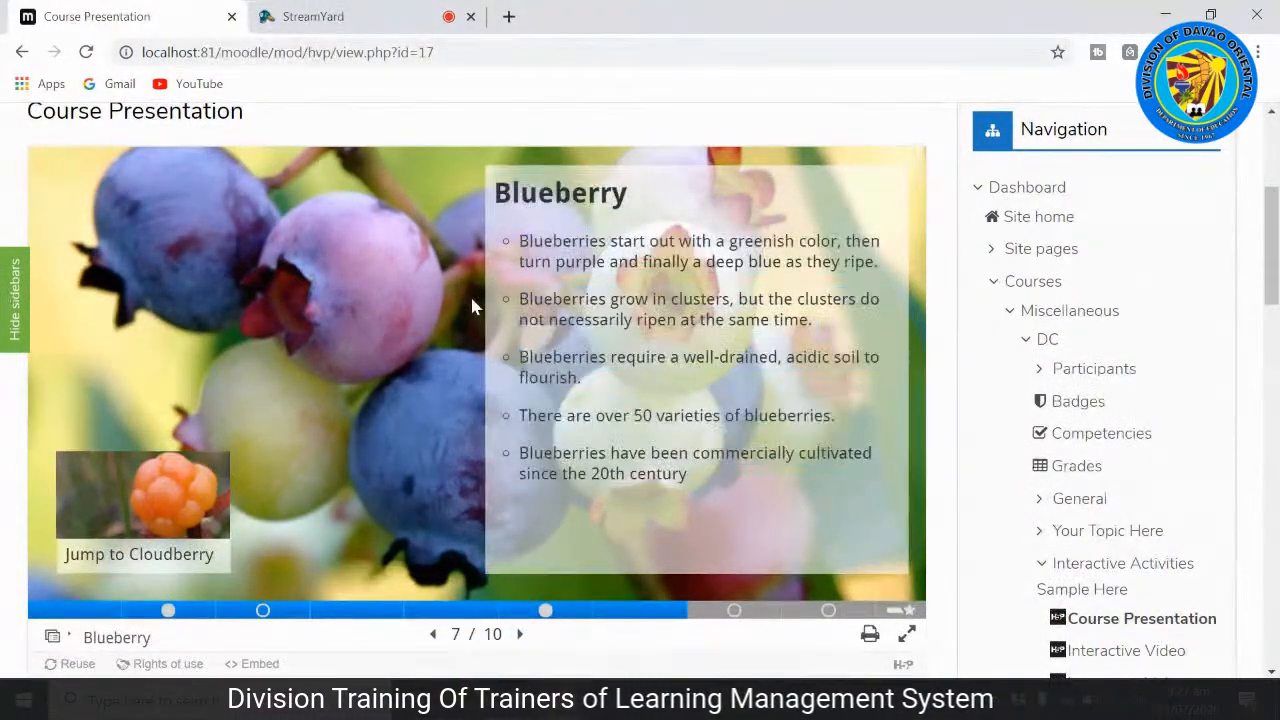
Step: Fill the Blueberry task's ripening-stage blanks with green, purple and blue in that order, and check the answers
click(519, 636)
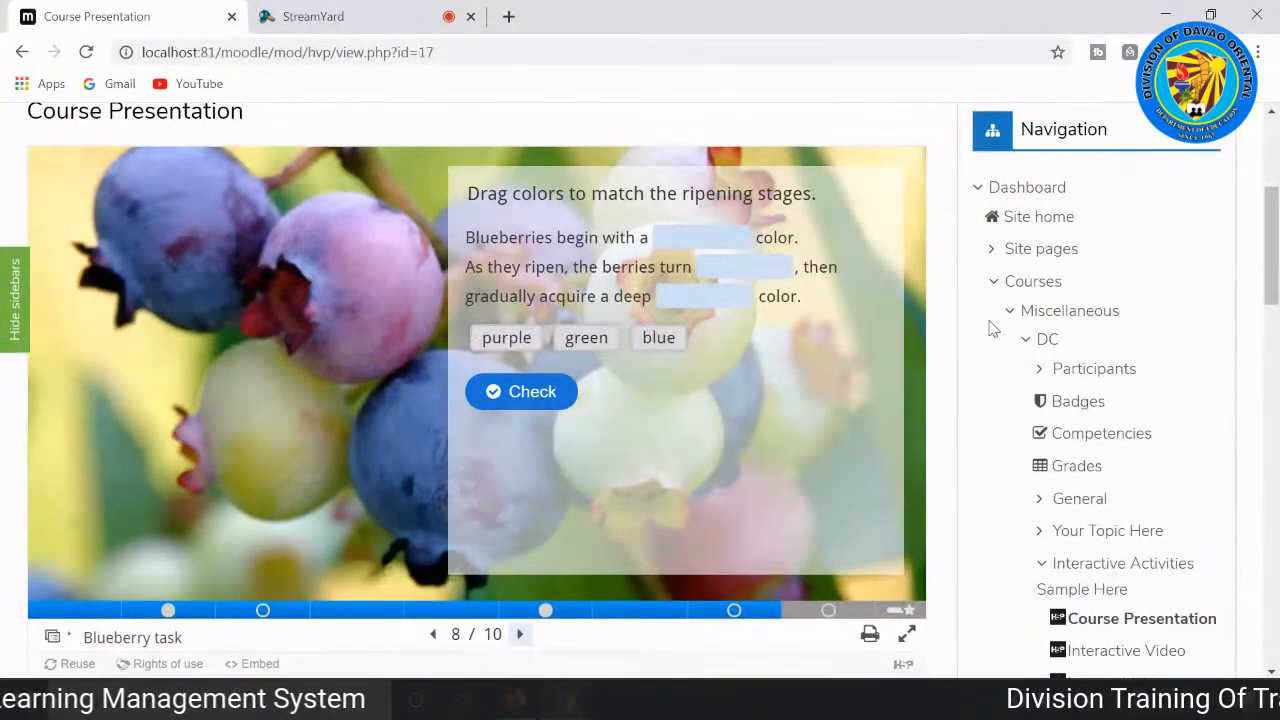
scroll(398, 332, up, 1)
scroll(422, 333, down, 1)
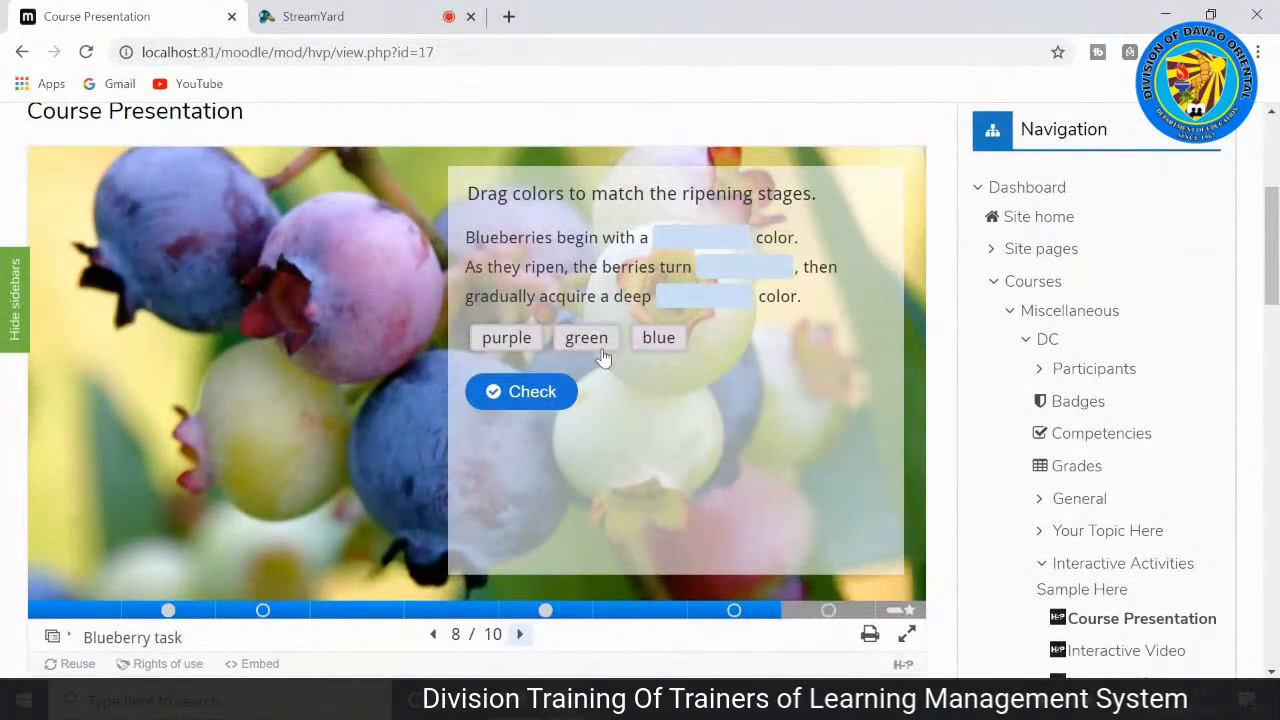
drag(603, 357, 700, 240)
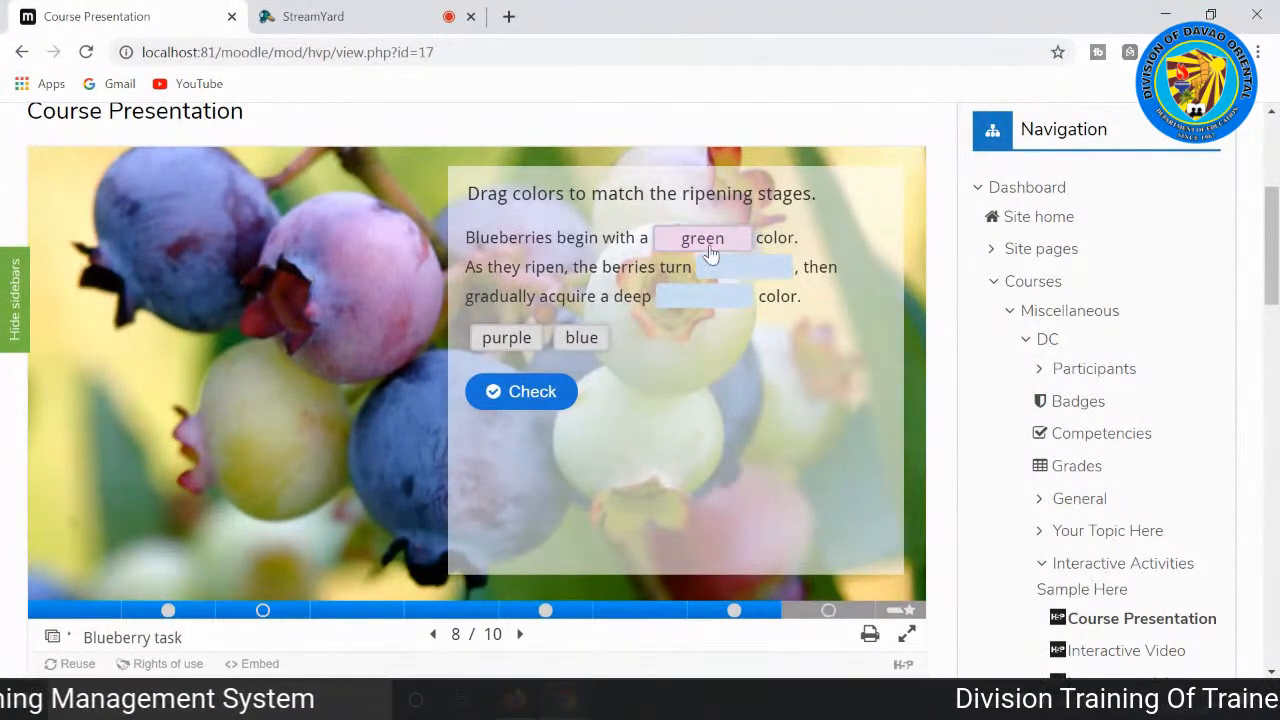
drag(507, 338, 745, 270)
drag(492, 342, 700, 308)
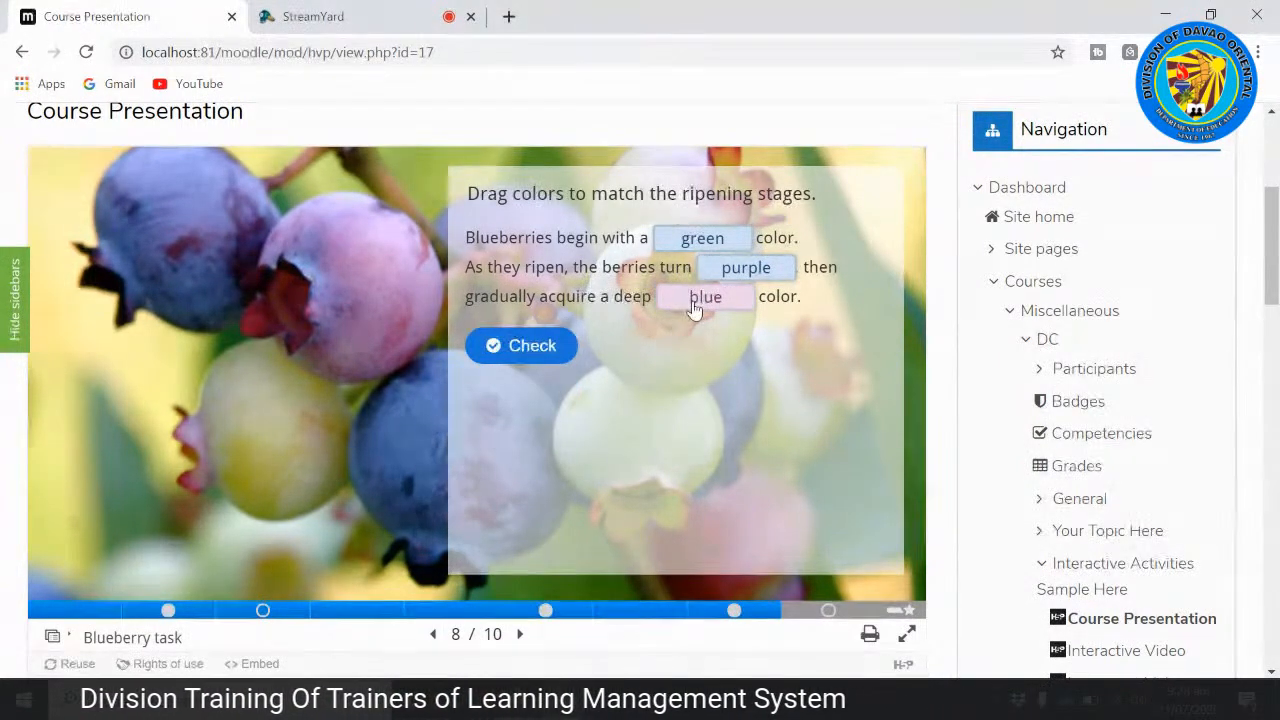
click(540, 350)
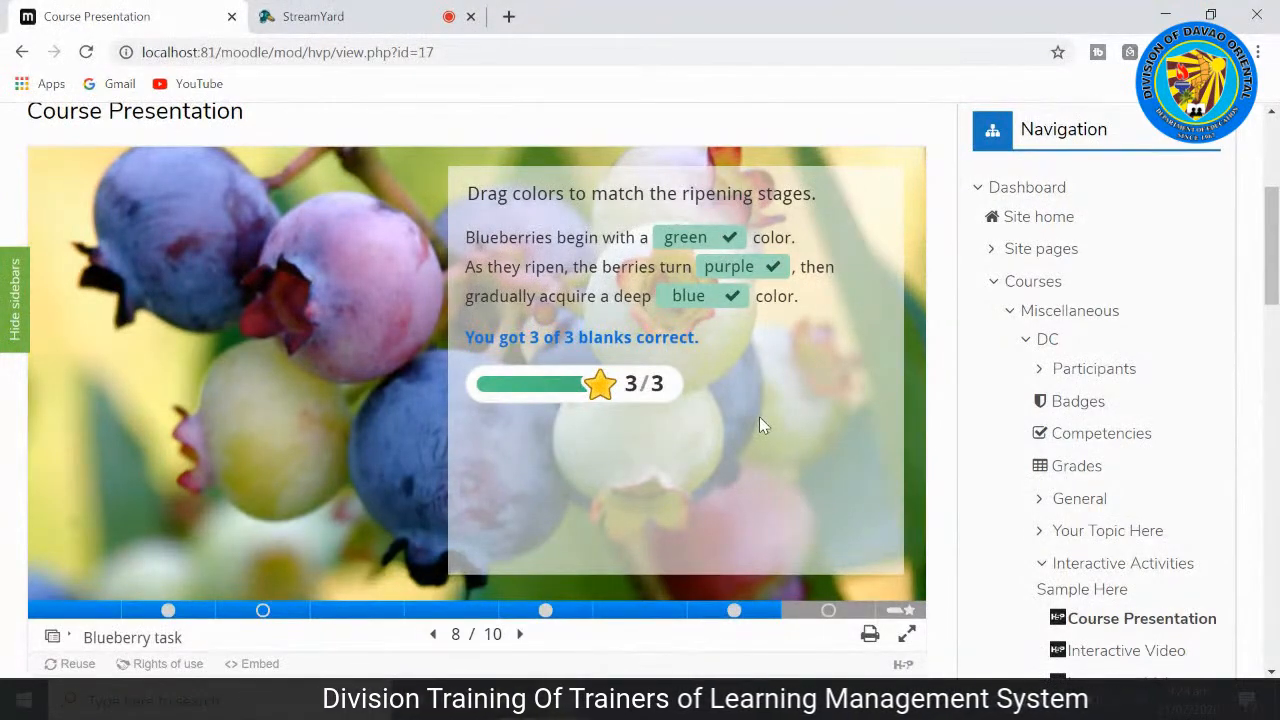
Step: Advance to Blueberry task 2, answer the varieties question with "More than 50", and check it
scroll(759, 416, down, 2)
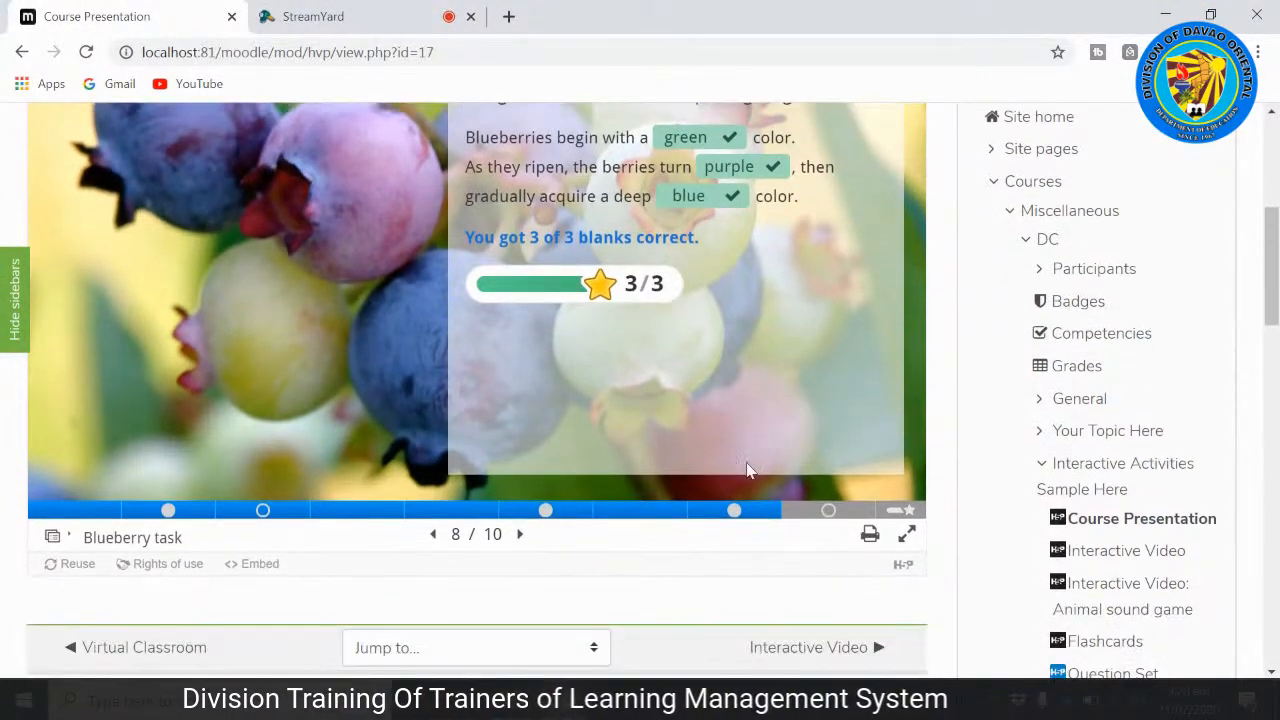
click(520, 535)
scroll(560, 497, up, 2)
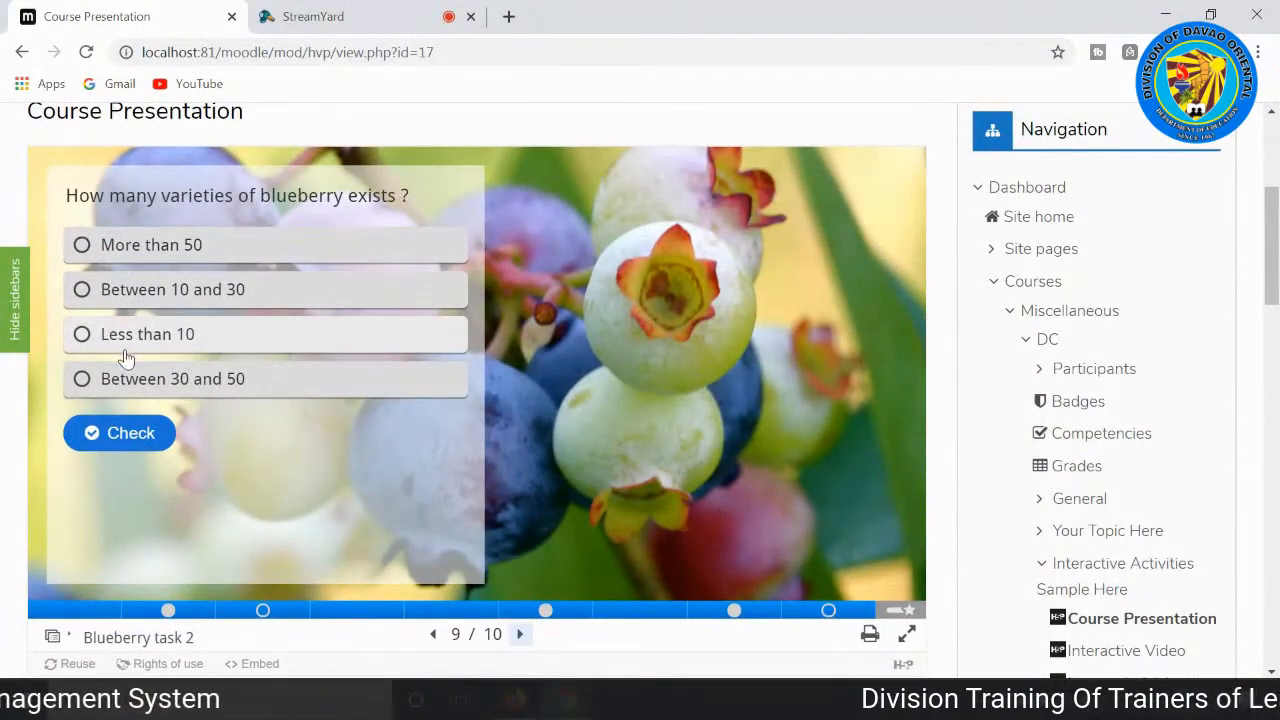
click(106, 256)
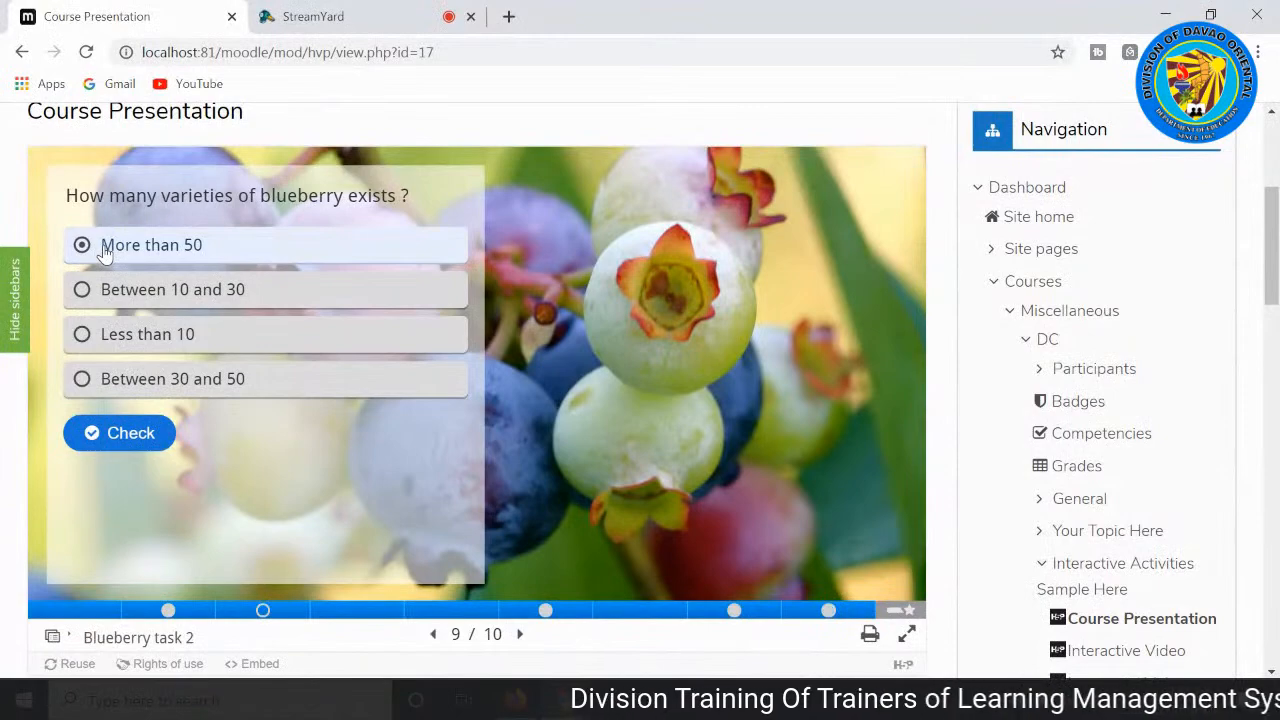
click(140, 433)
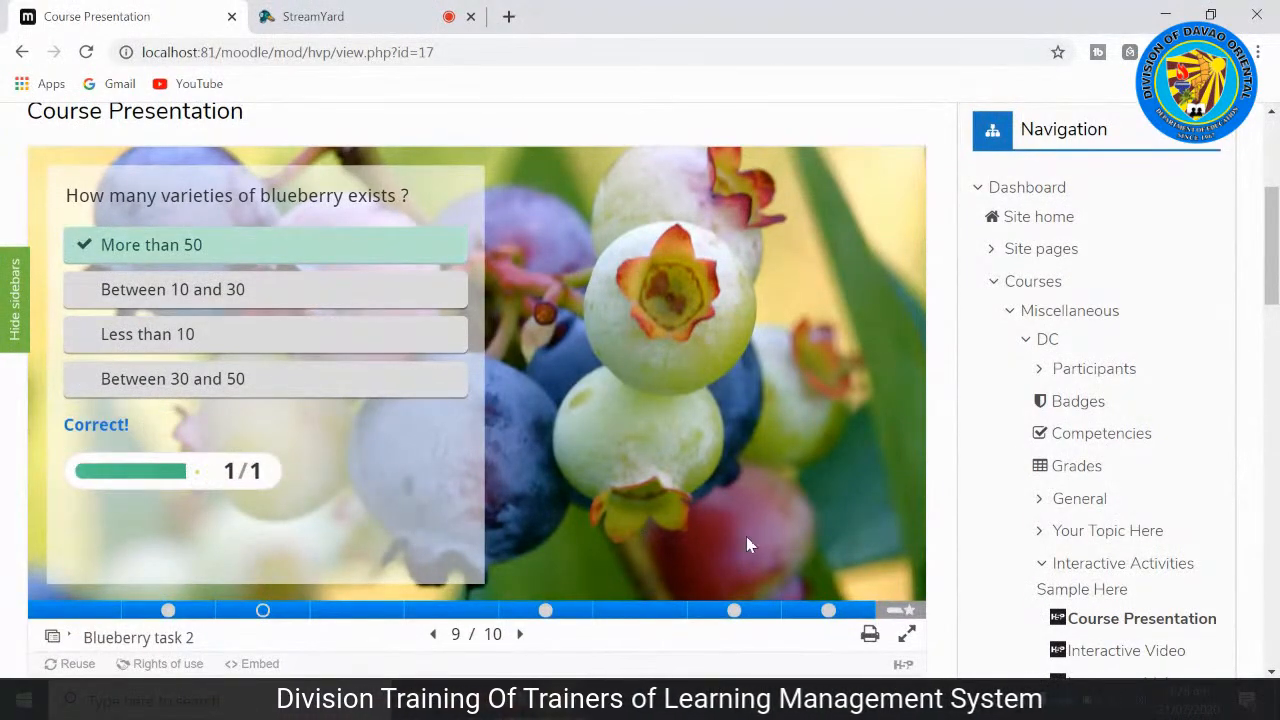
Step: Open the presentation's Summary slide and review the score for each slide, the total score and the solution and retry options
scroll(746, 536, down, 1)
click(522, 534)
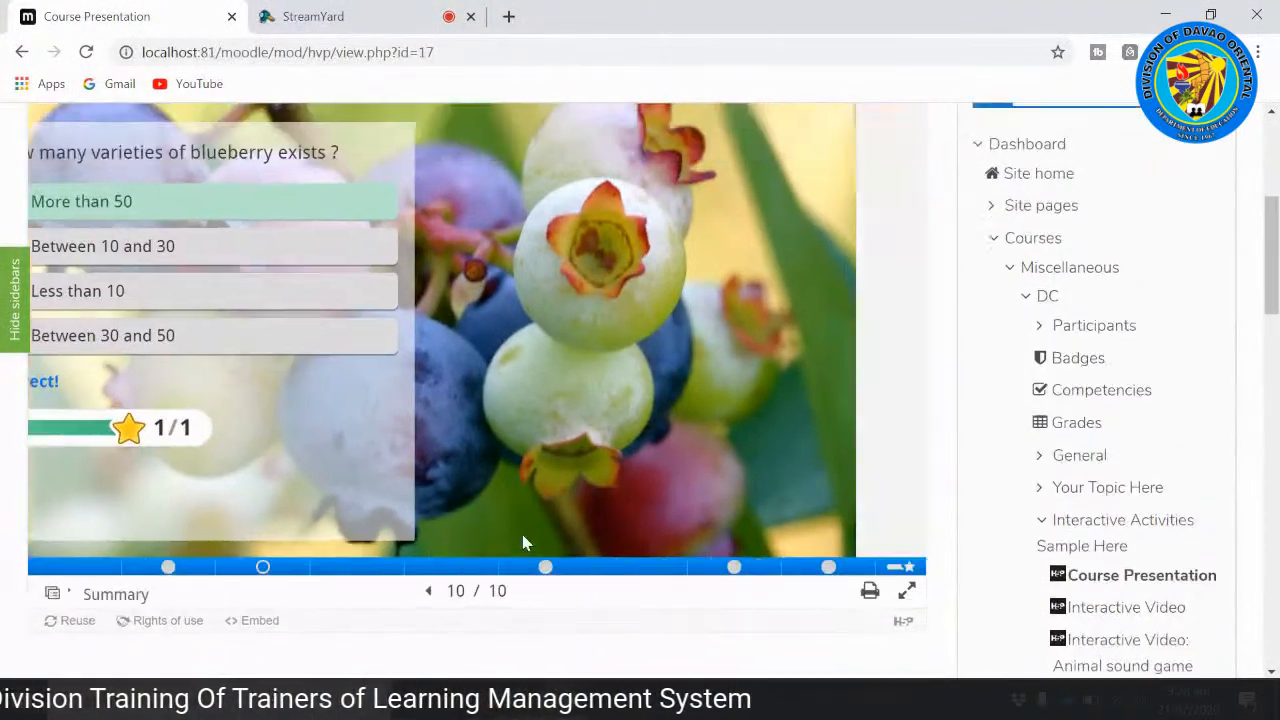
scroll(811, 491, up, 3)
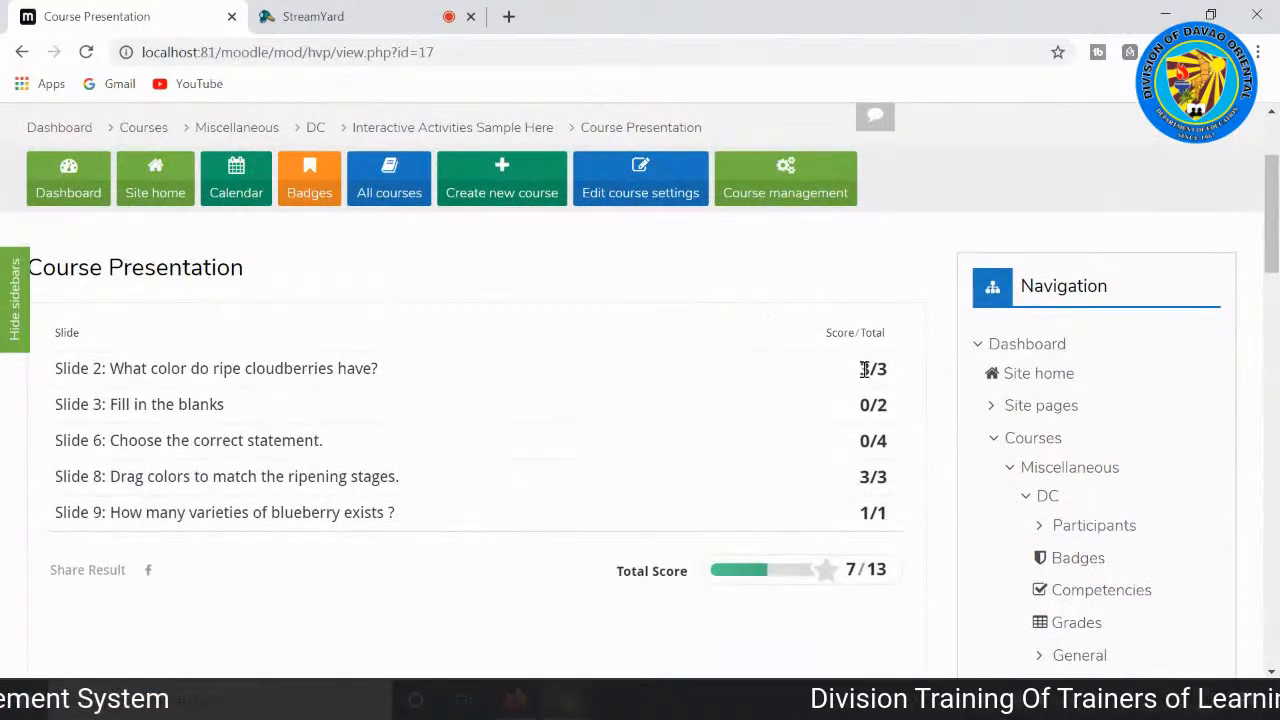
scroll(866, 370, down, 1)
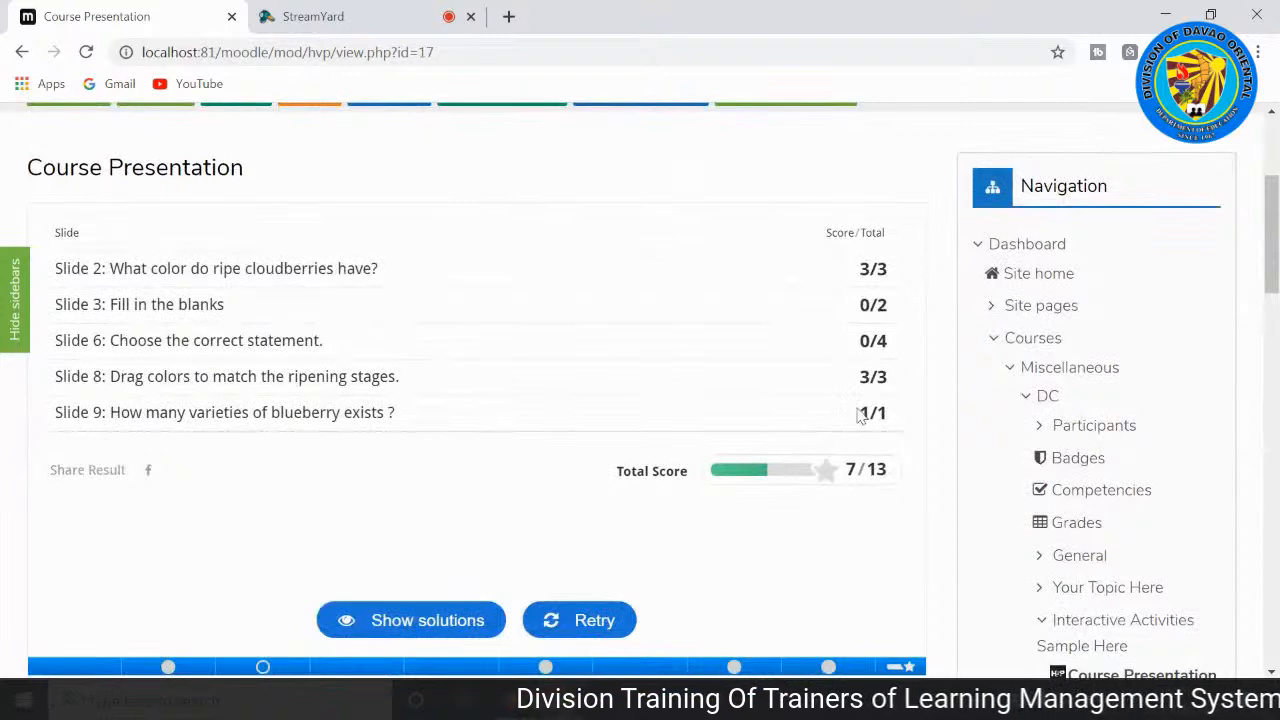
scroll(831, 500, down, 2)
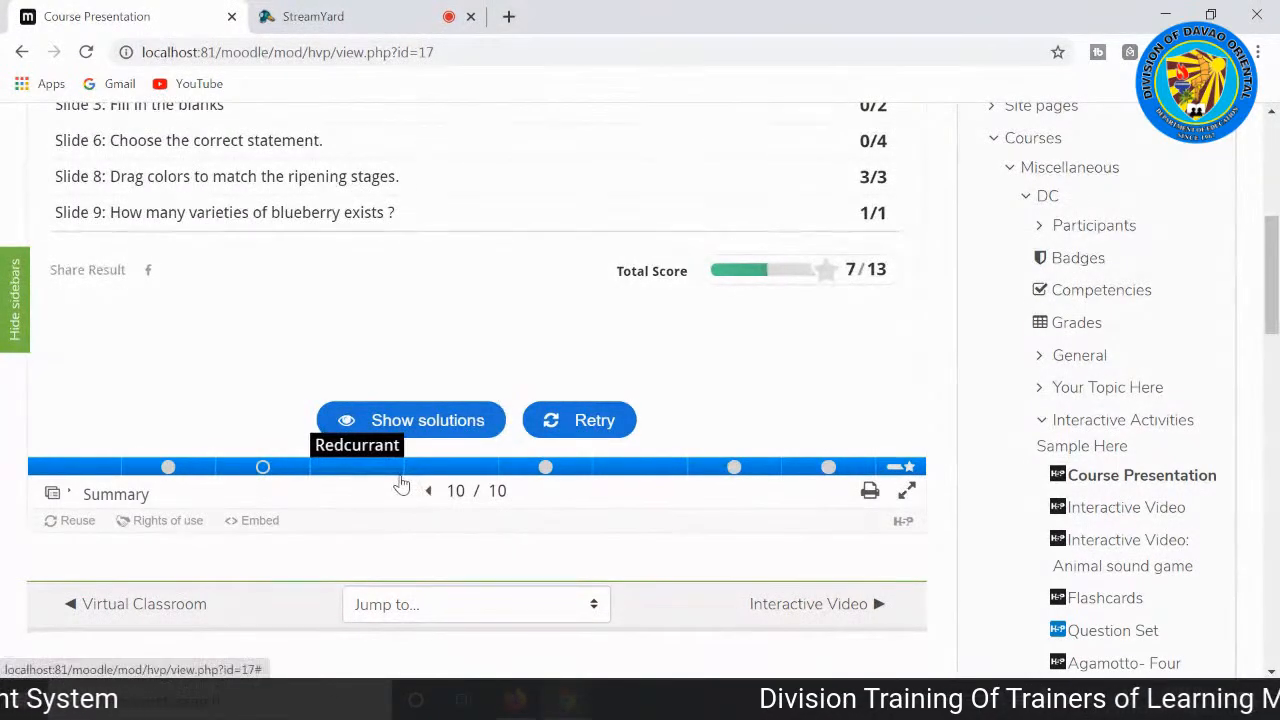
scroll(400, 484, up, 3)
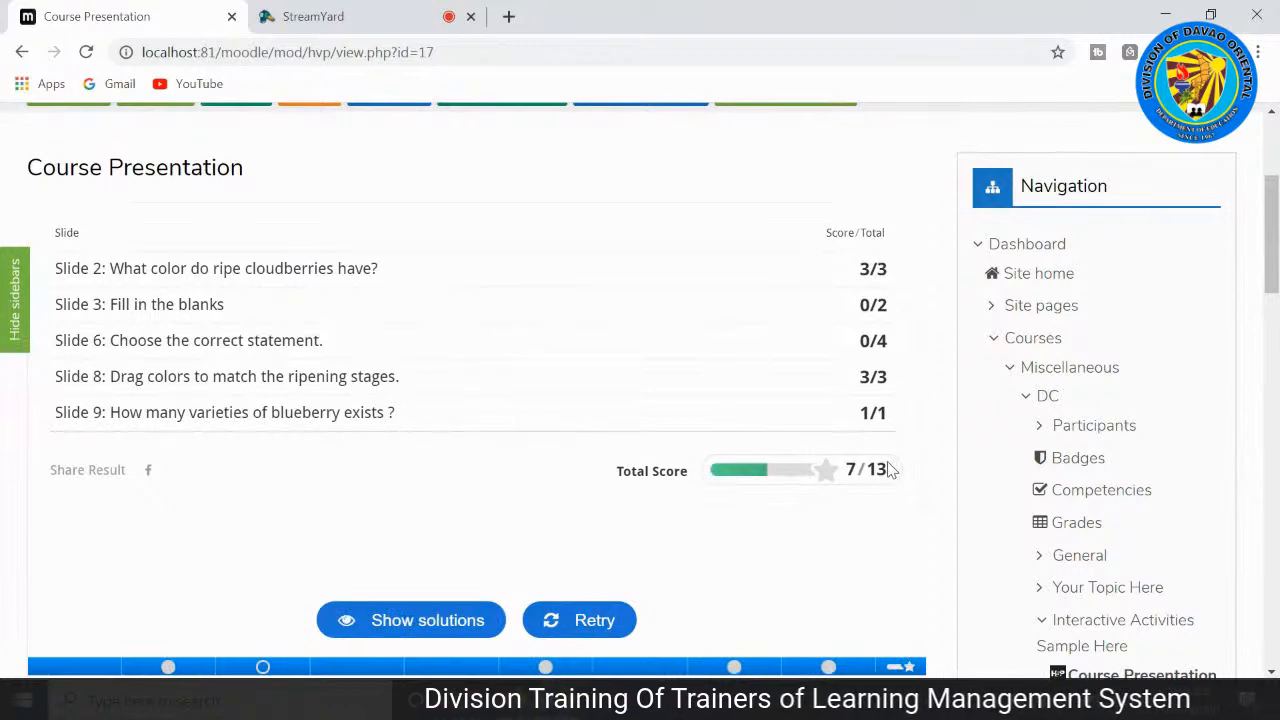
scroll(890, 470, down, 1)
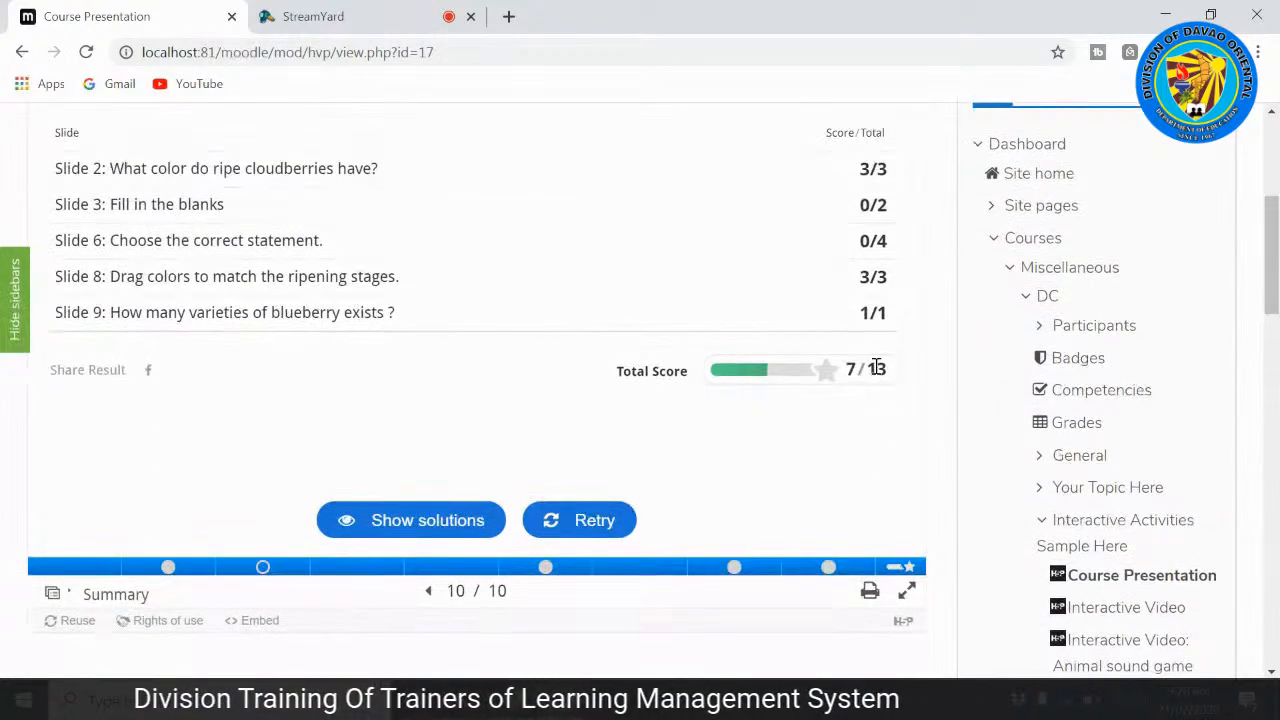
scroll(889, 380, down, 4)
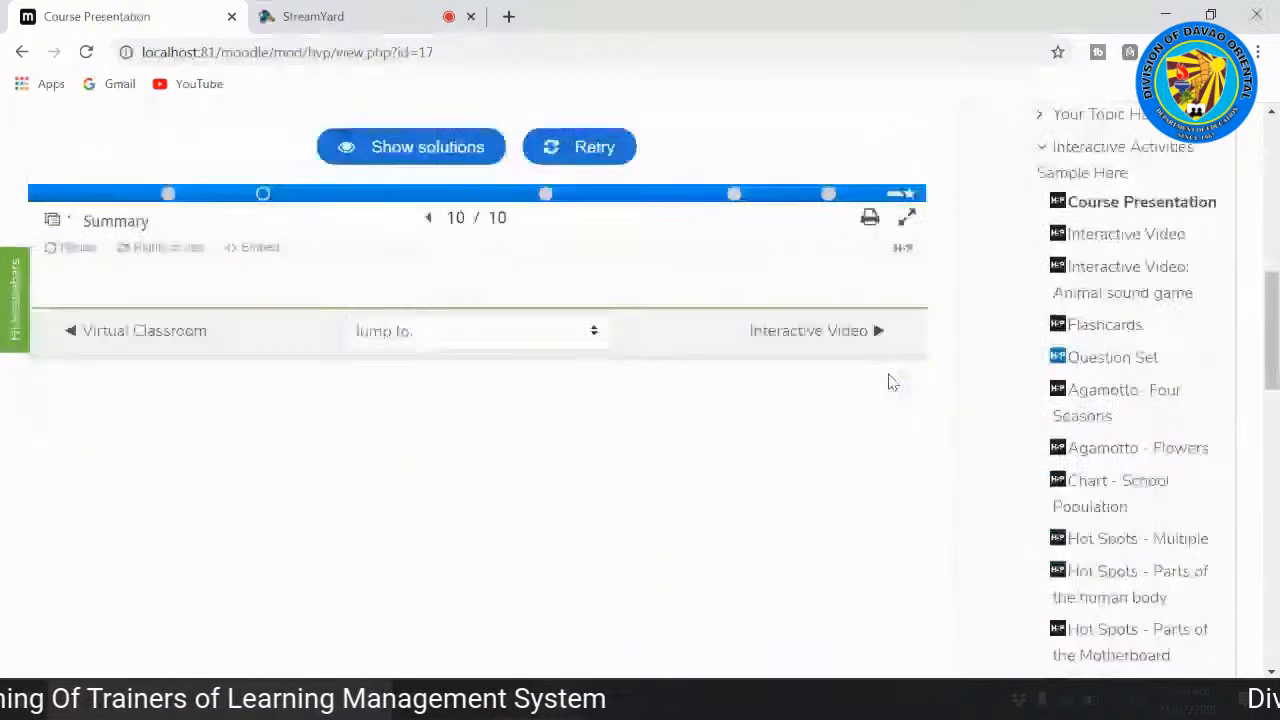
scroll(686, 395, up, 5)
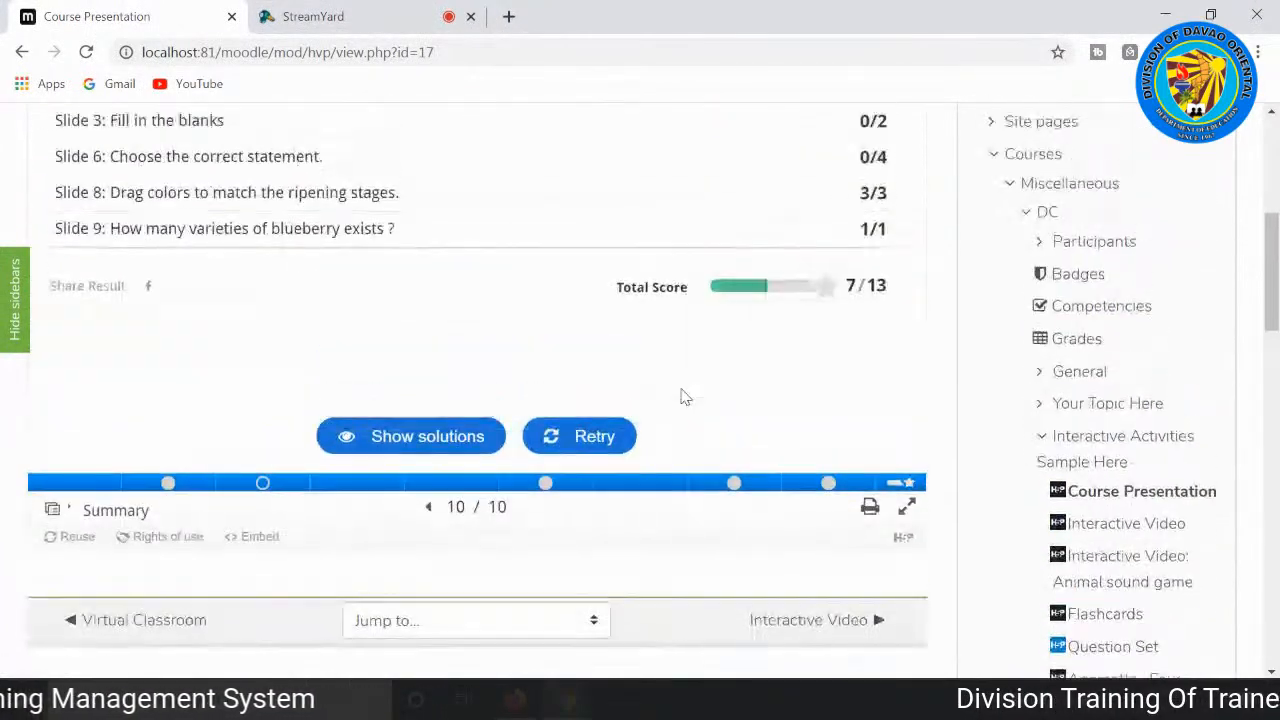
scroll(703, 395, up, 1)
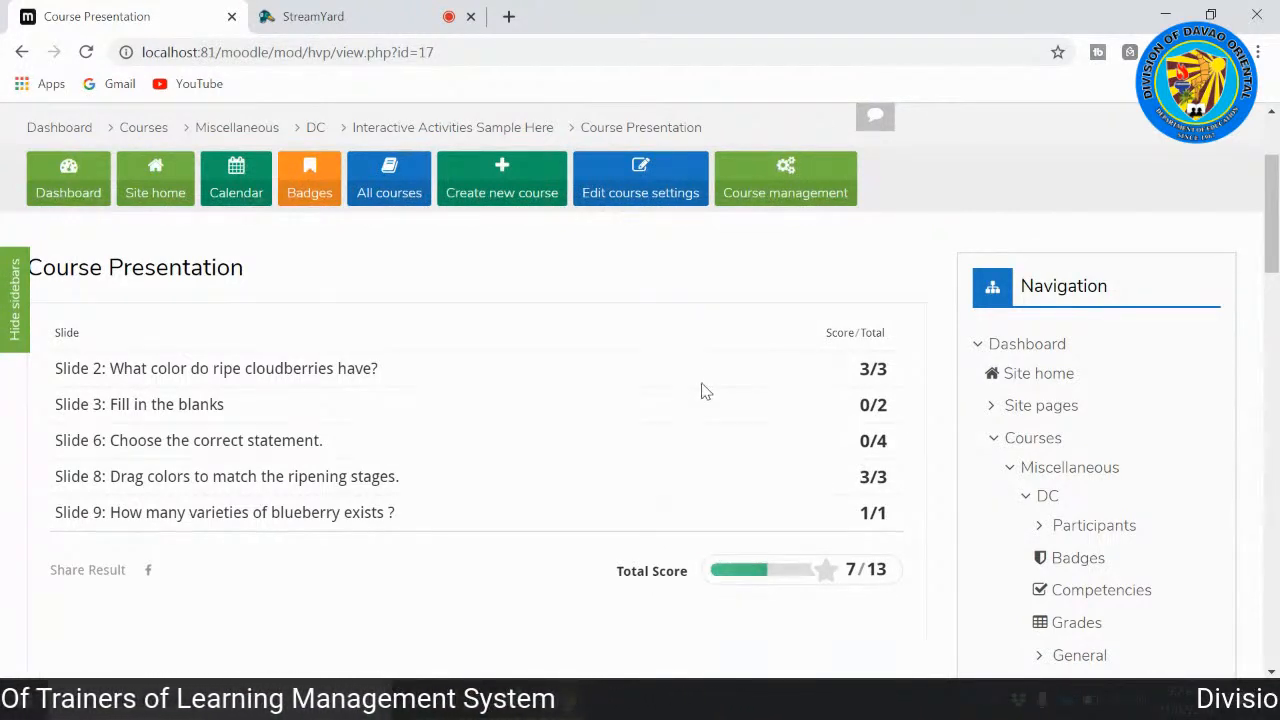
Step: Leave the Course Presentation summary for the Interactive Video activity and start playing the smoothie video
scroll(676, 372, down, 3)
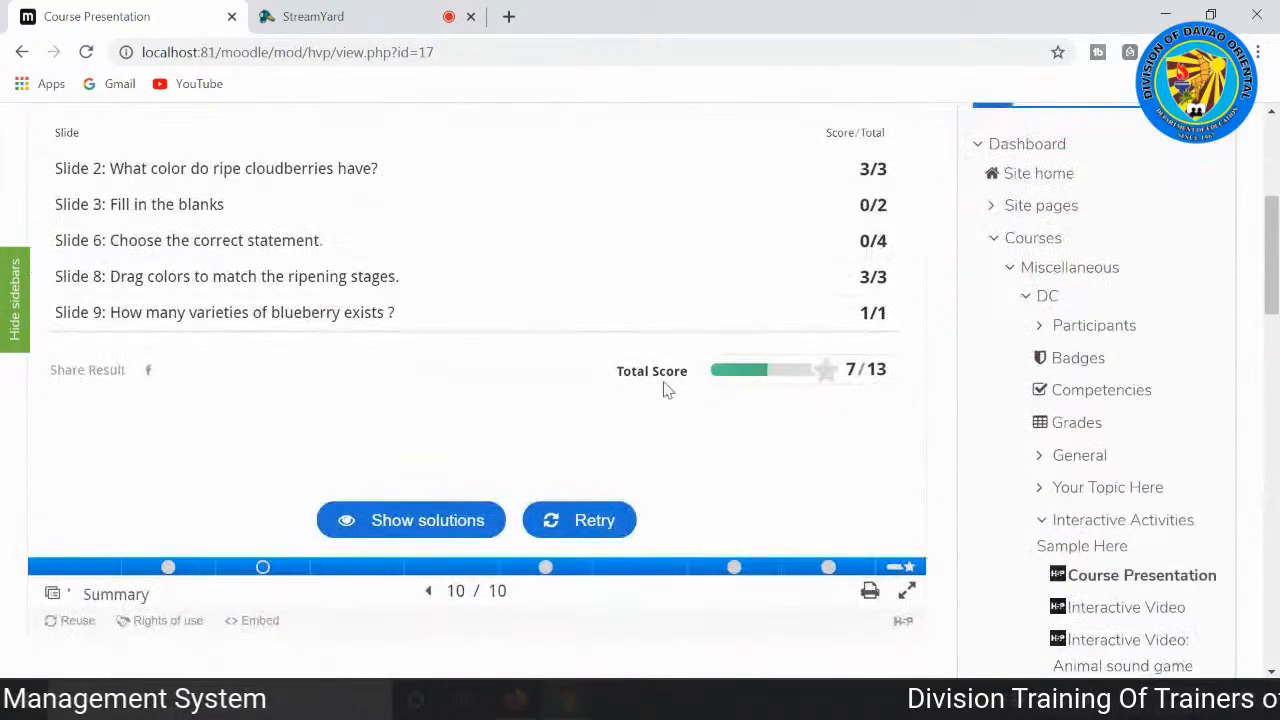
scroll(652, 400, down, 1)
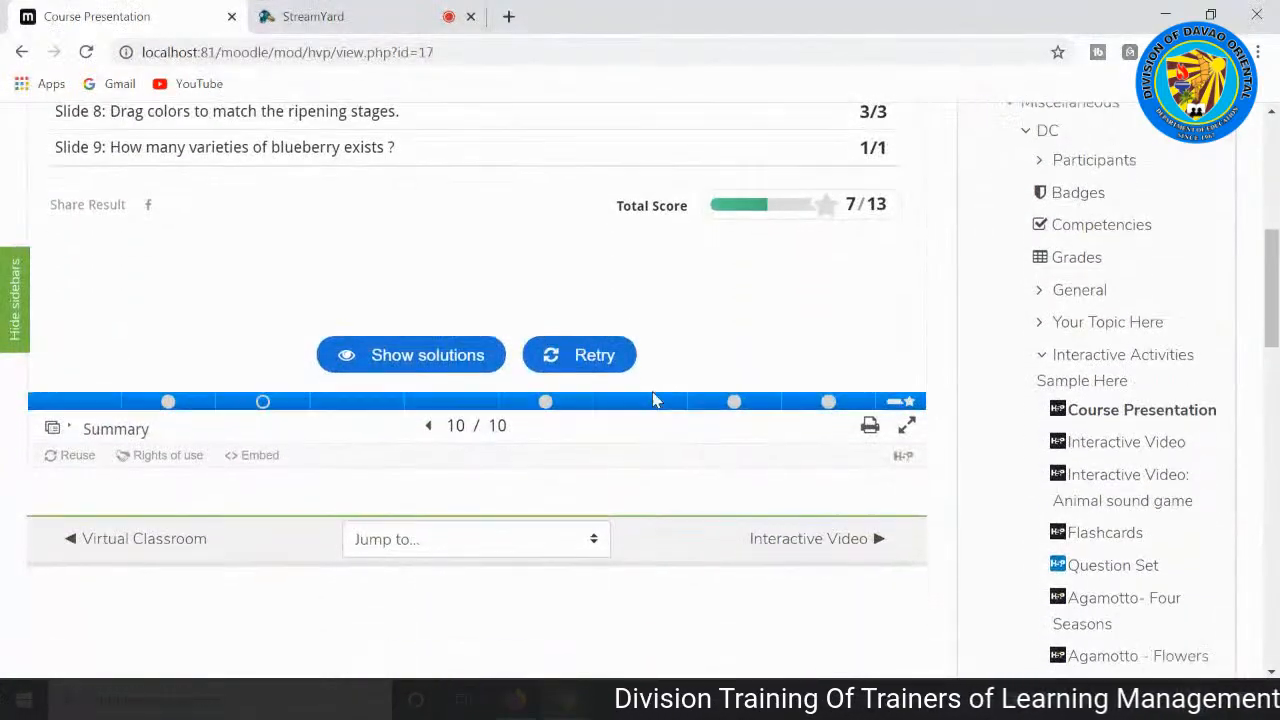
click(791, 505)
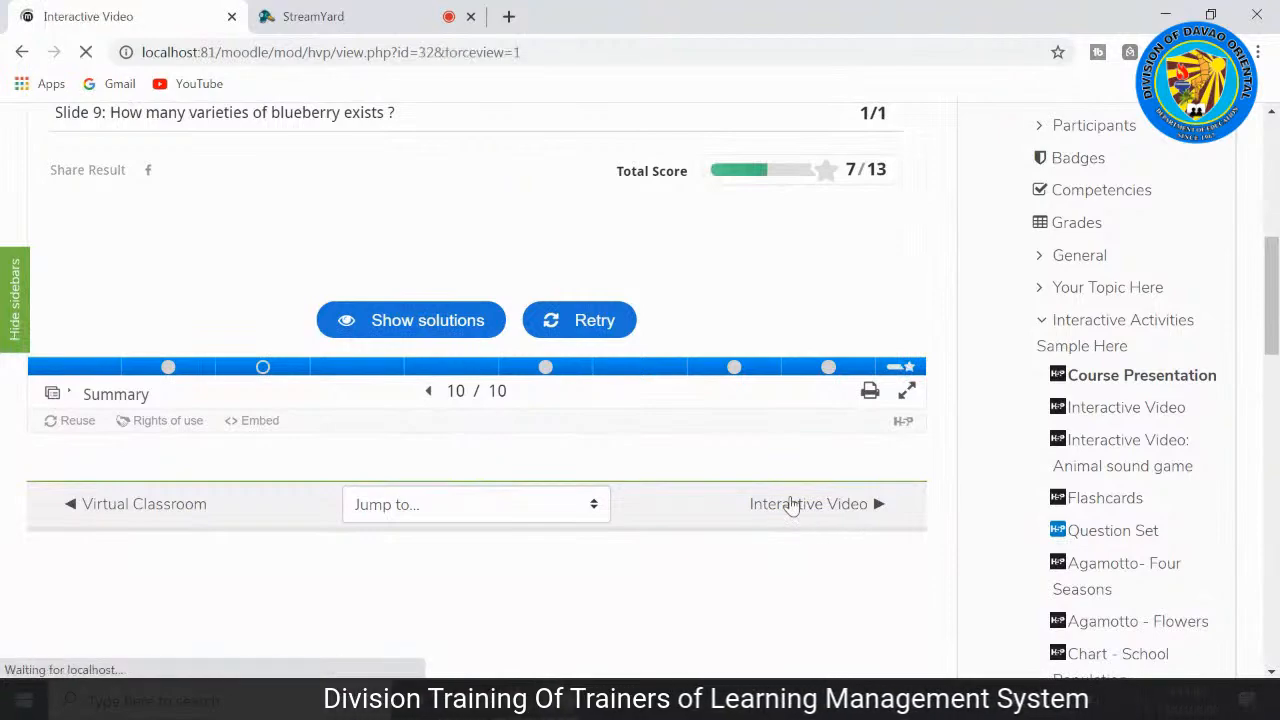
scroll(791, 505, down, 4)
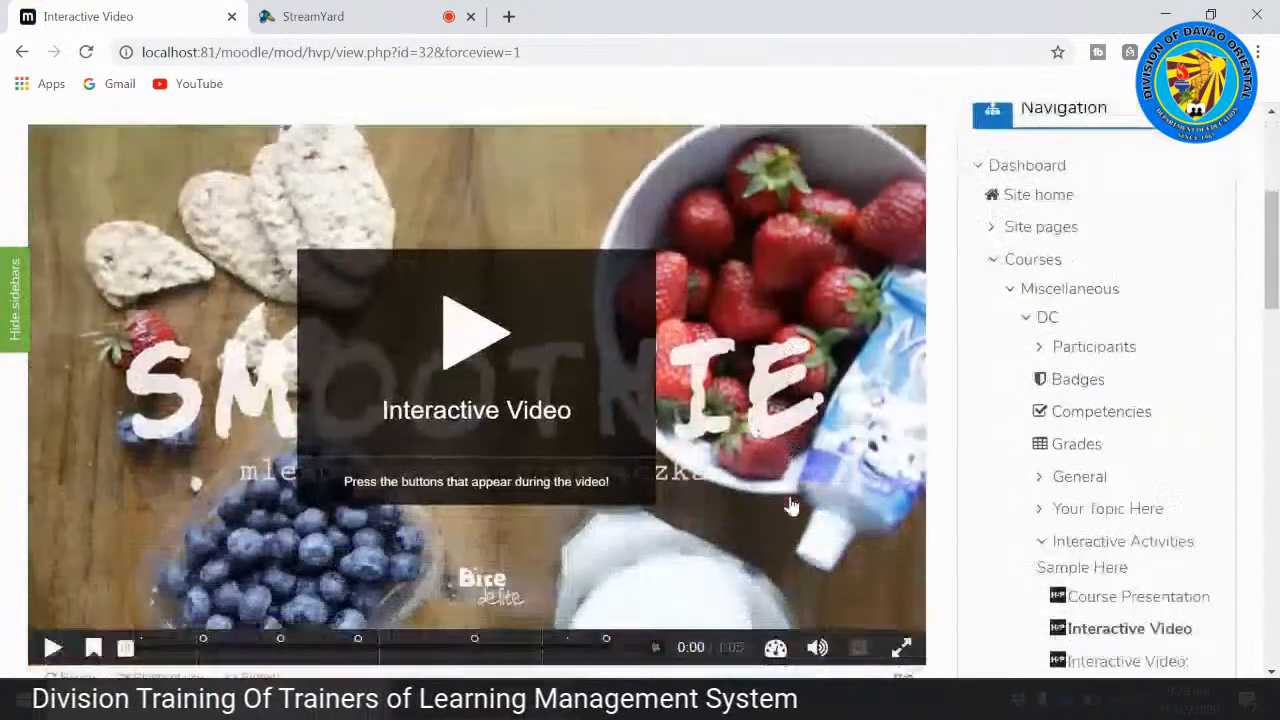
click(467, 296)
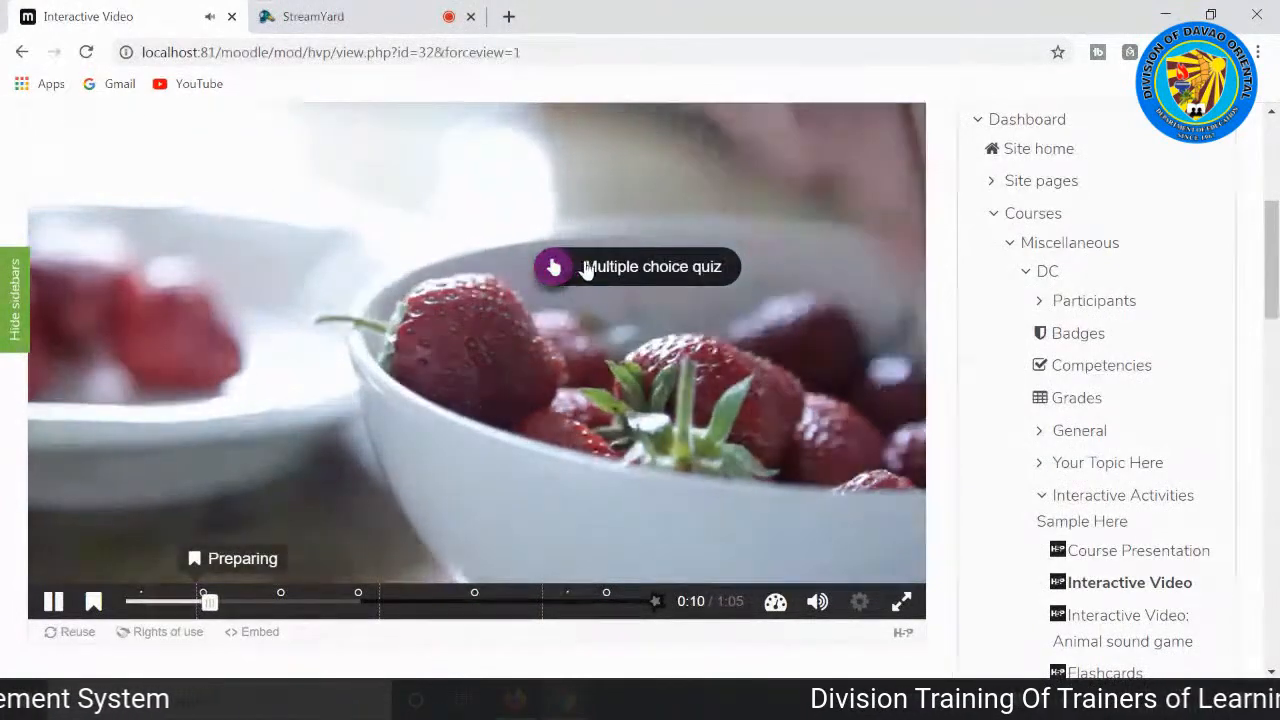
Step: Open the video's multiple choice quiz, answer the berry question with "Strawberry", check it, and continue the video
click(645, 269)
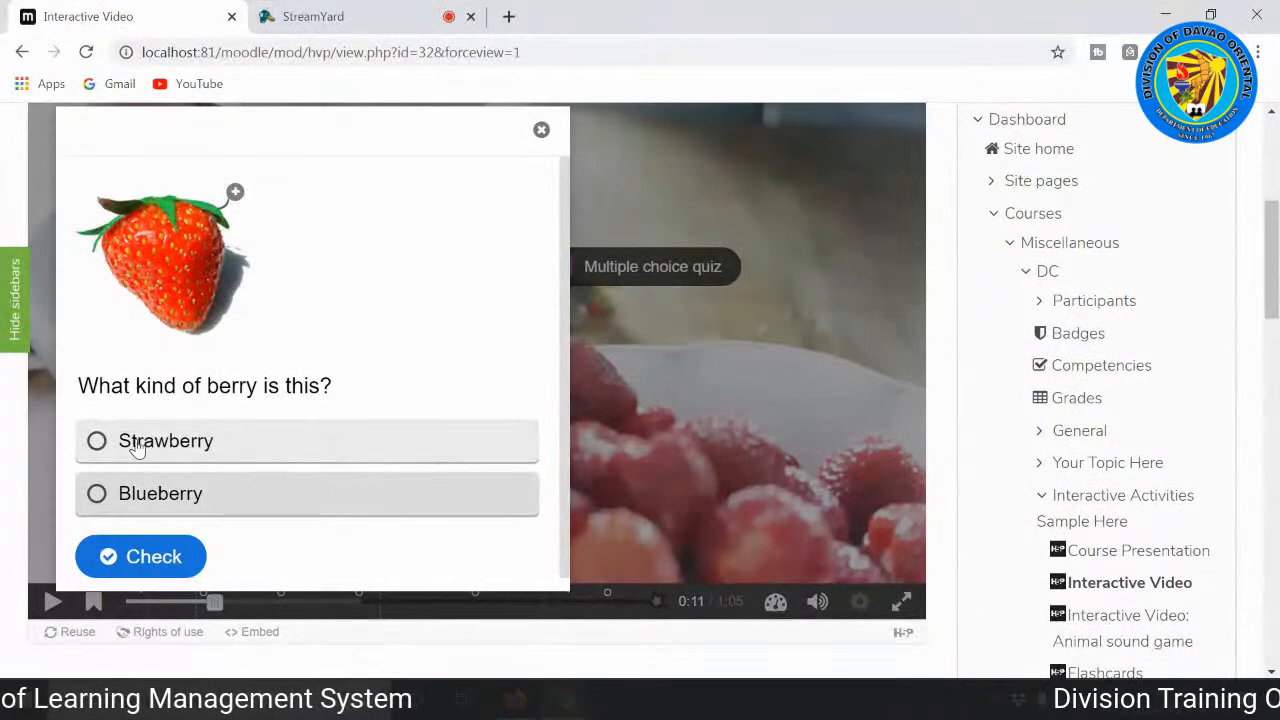
click(104, 451)
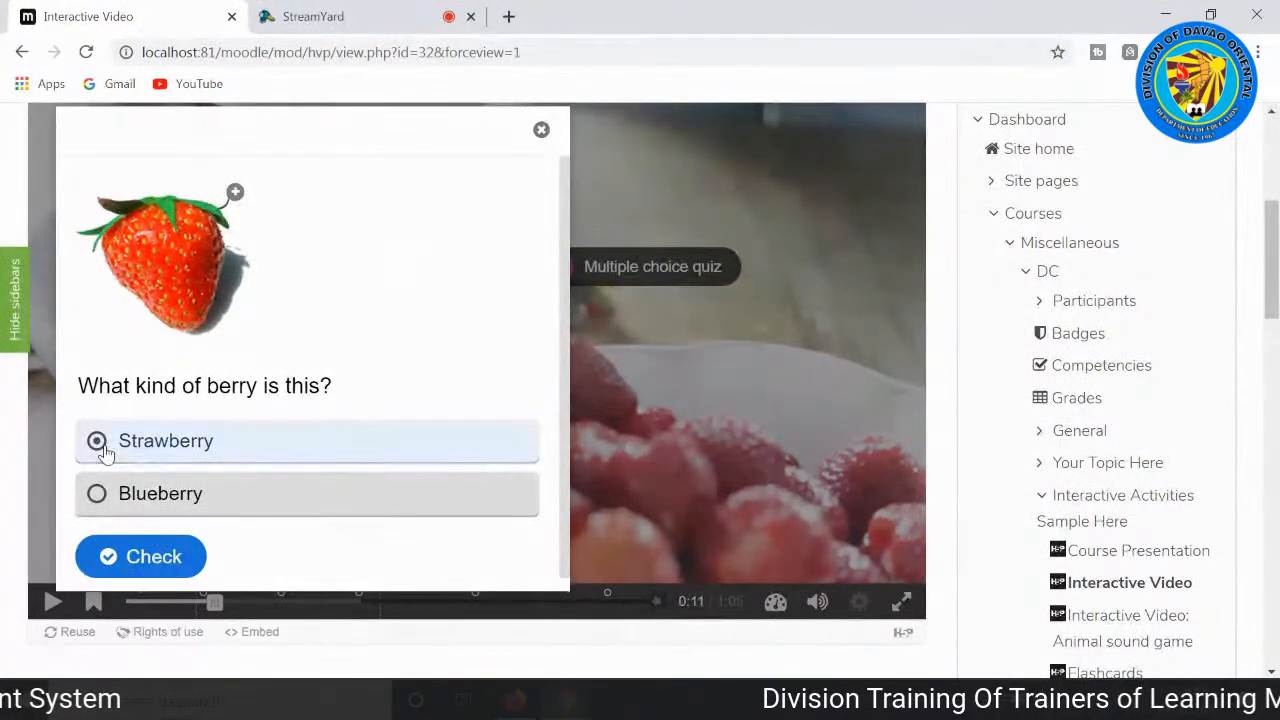
click(154, 562)
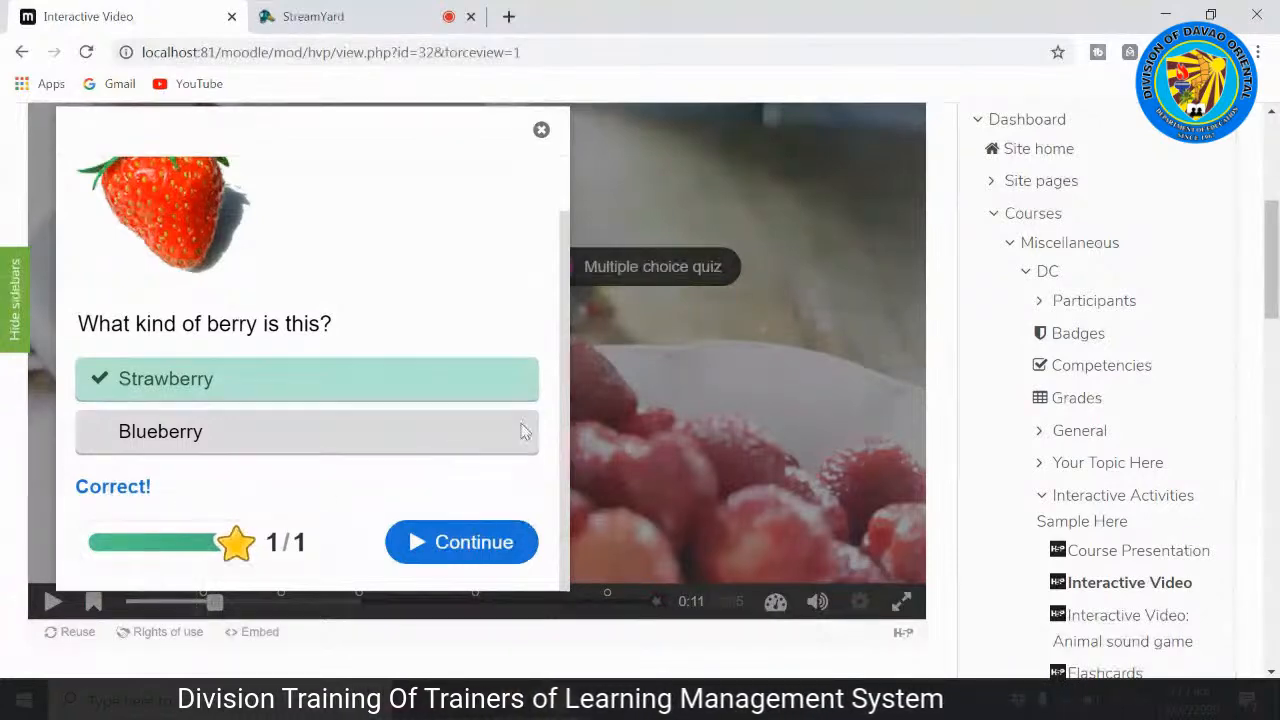
click(462, 543)
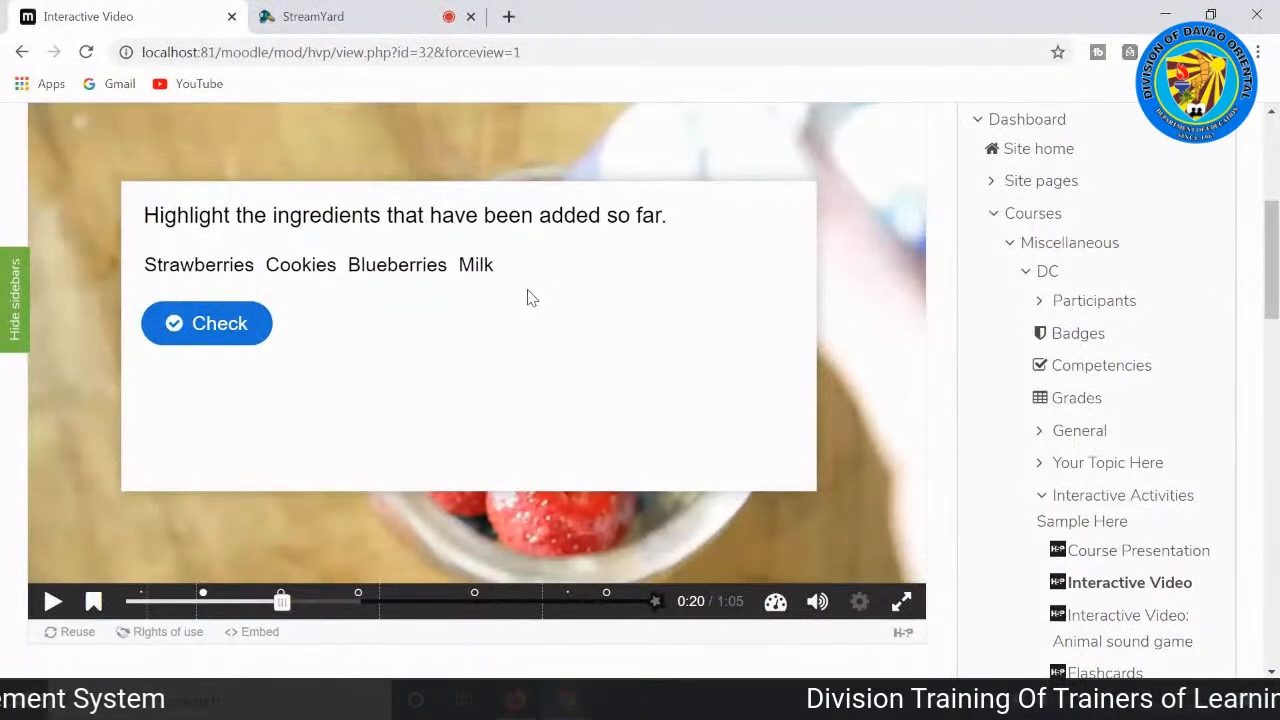
Step: Mark only "Strawberries" as an ingredient added so far, check the answer, and watch the intro again
click(179, 268)
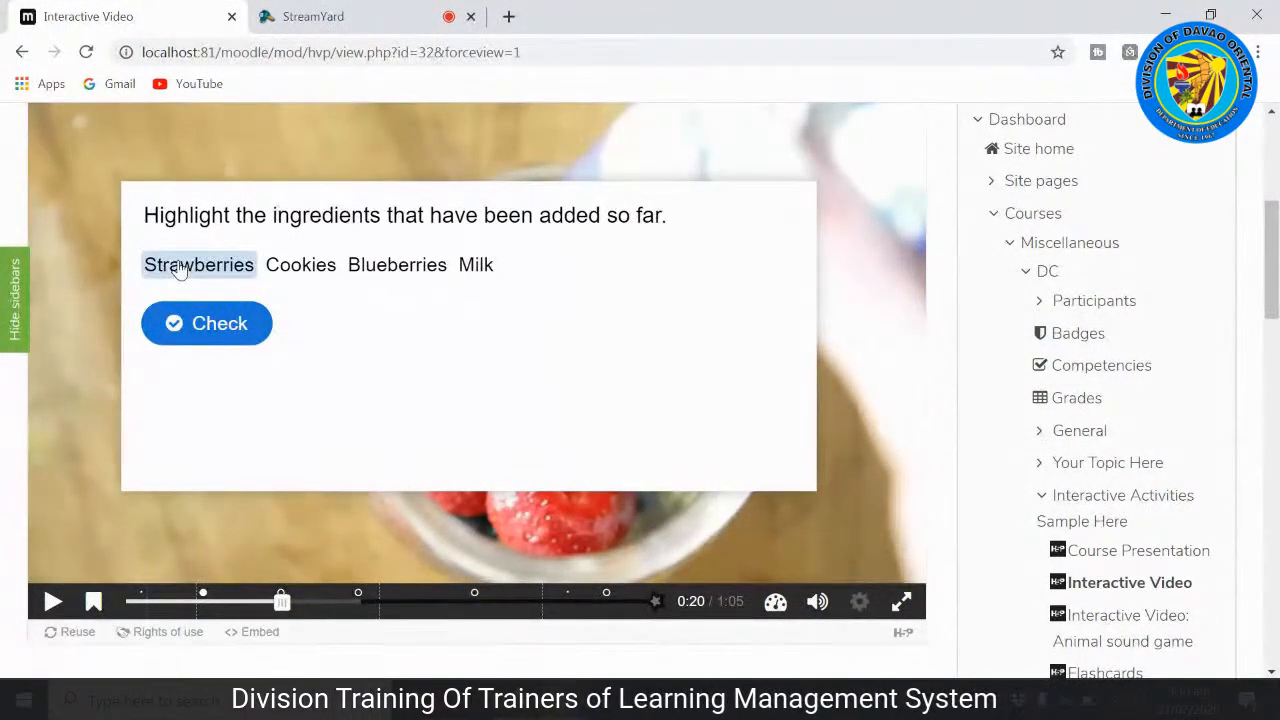
click(203, 342)
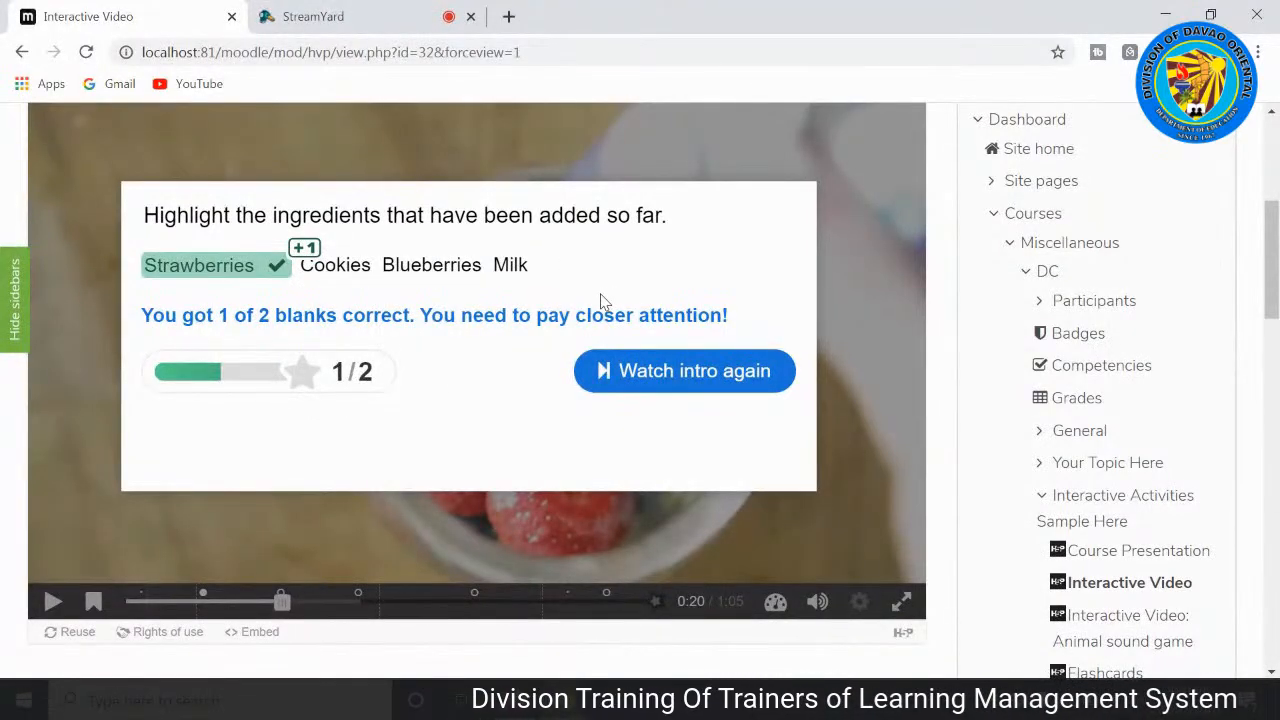
click(687, 378)
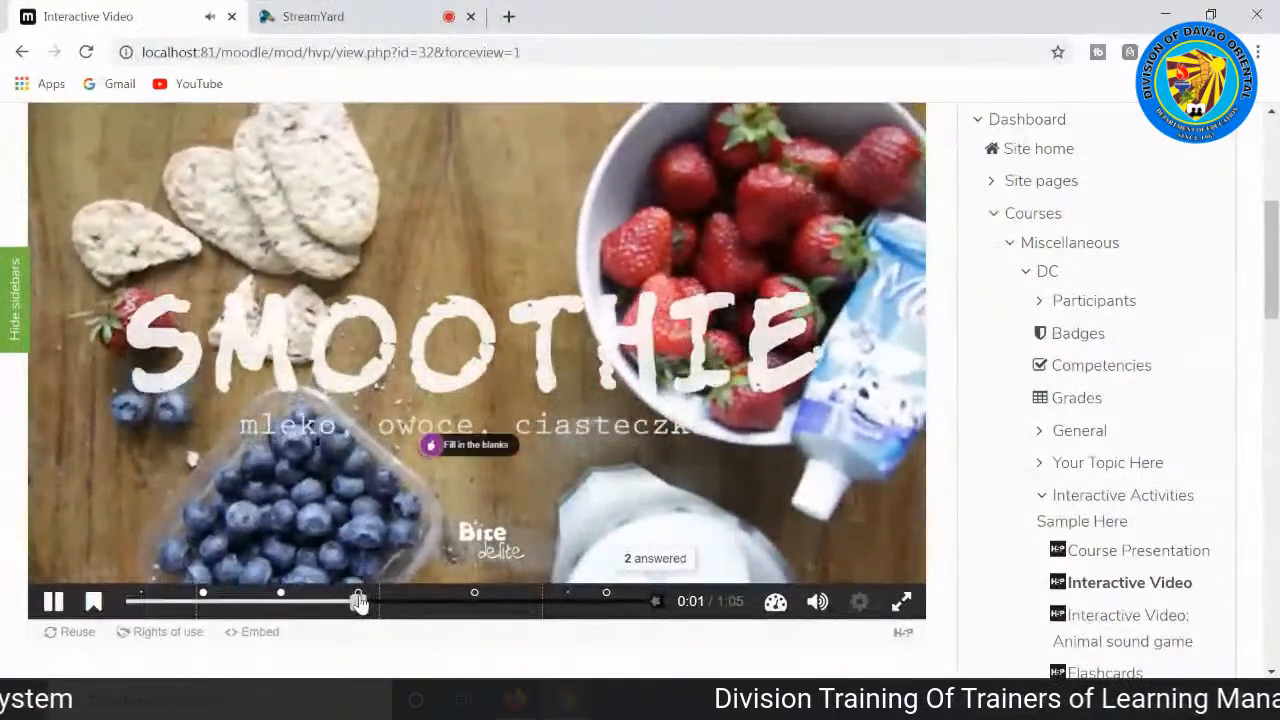
Step: Skip ahead to the video's fill-in-the-blanks task, look at its ingredient question, and close it unanswered
click(358, 600)
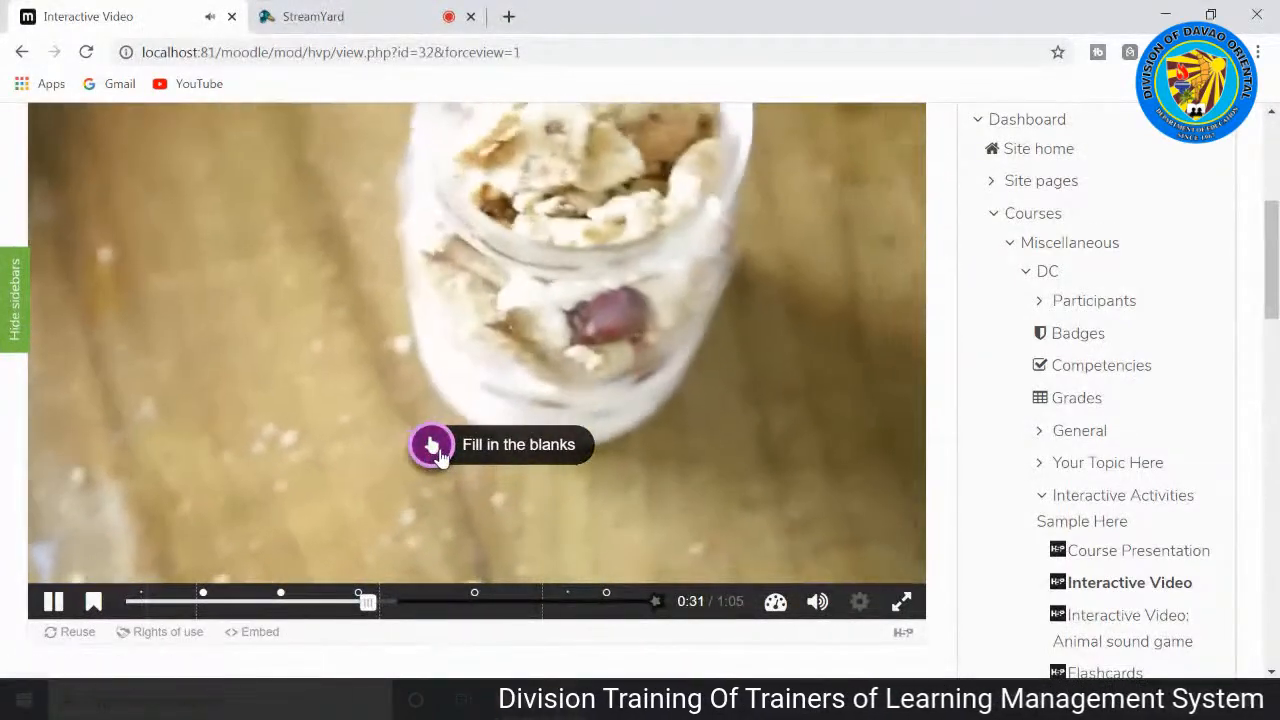
click(440, 450)
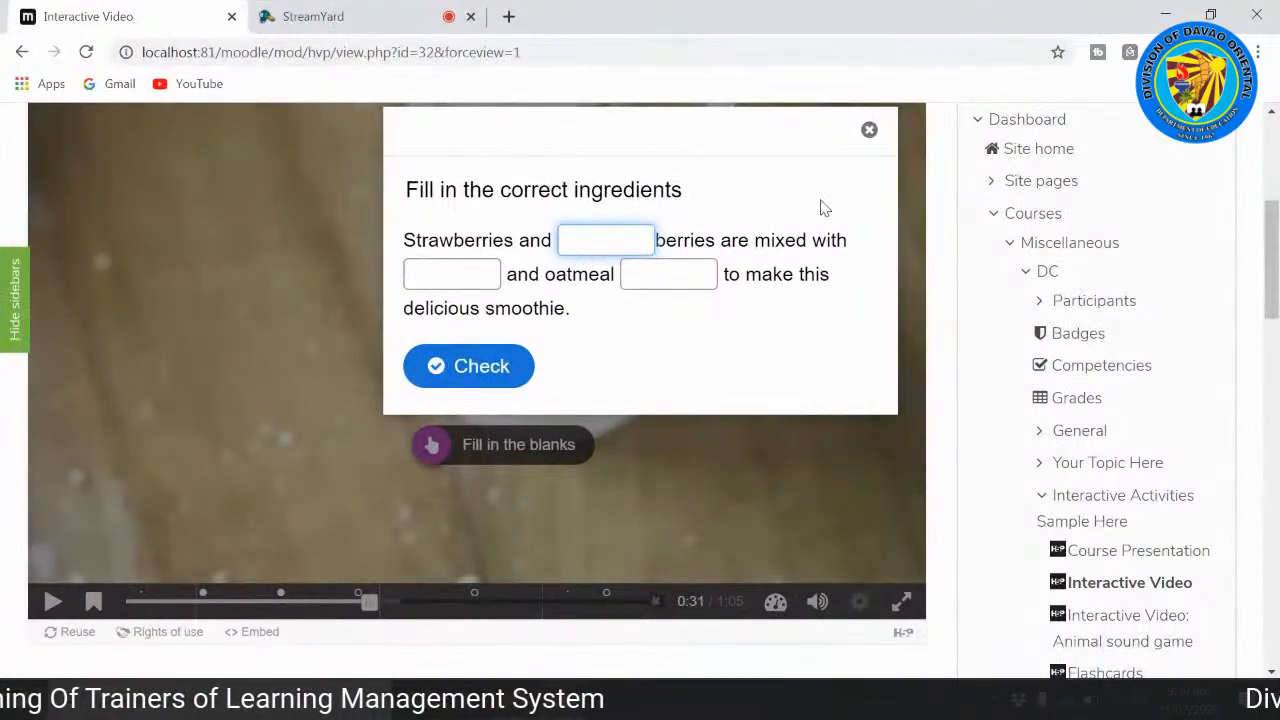
click(868, 133)
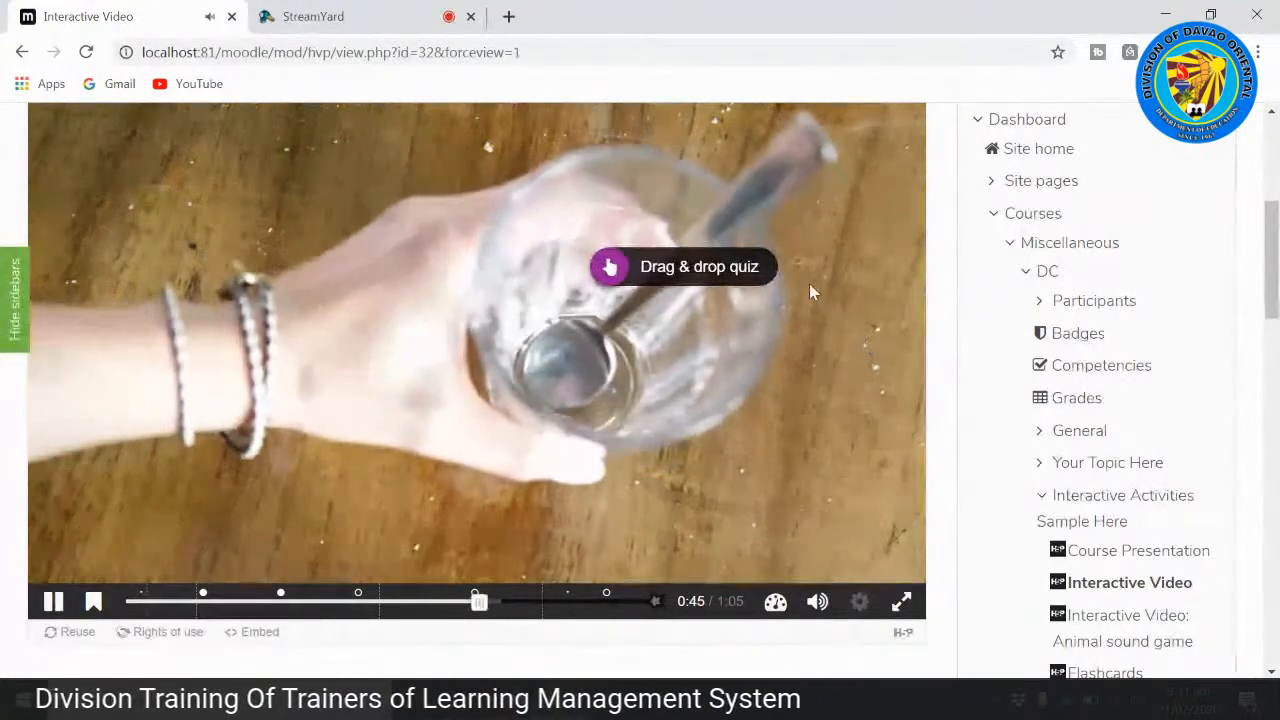
Step: Open the berry-matching quiz, place the blackberry, strawberry, blueberry and raspberries on the smoothie picture, show the score, and continue the video
click(738, 280)
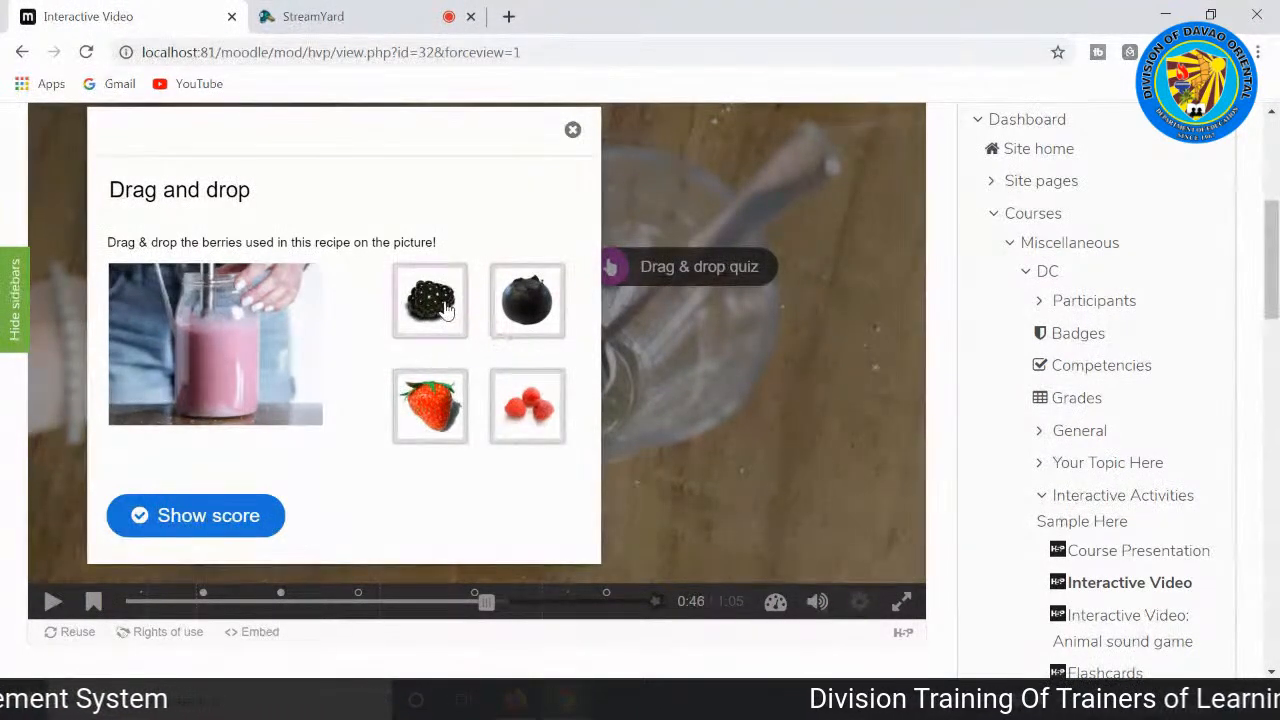
drag(445, 310, 153, 312)
drag(440, 415, 150, 385)
drag(550, 315, 293, 320)
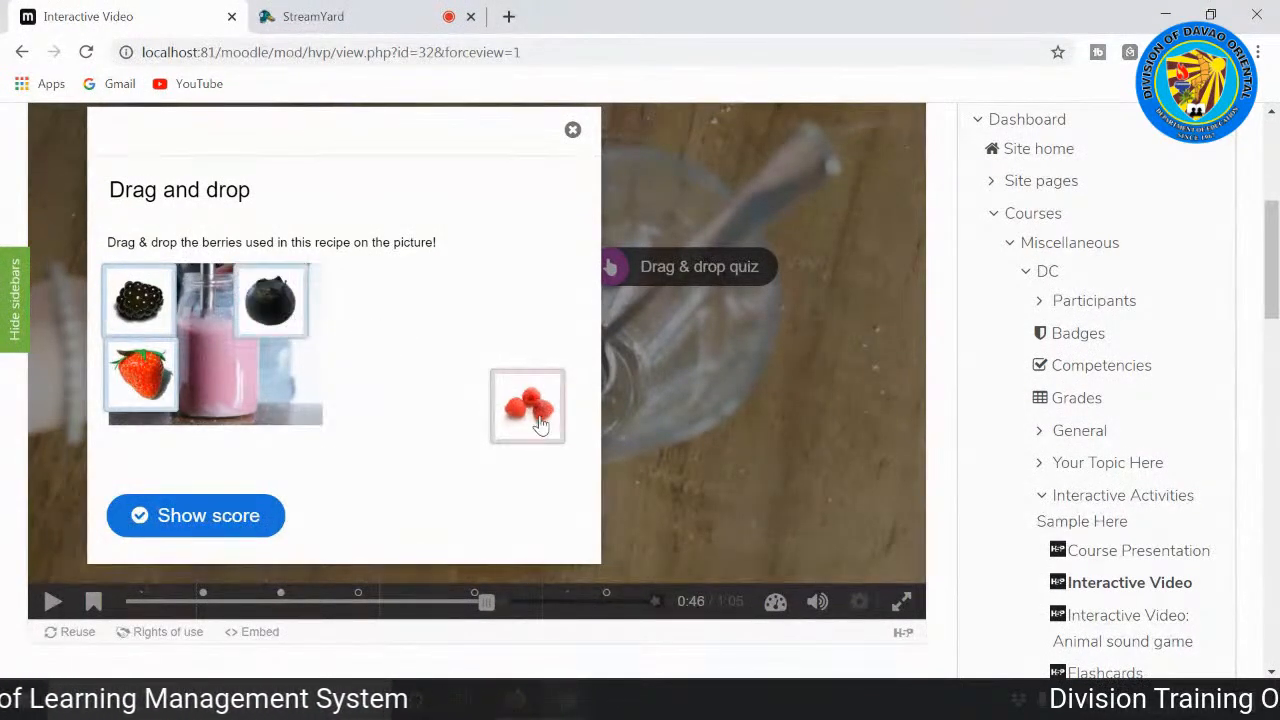
drag(540, 418, 289, 394)
click(252, 528)
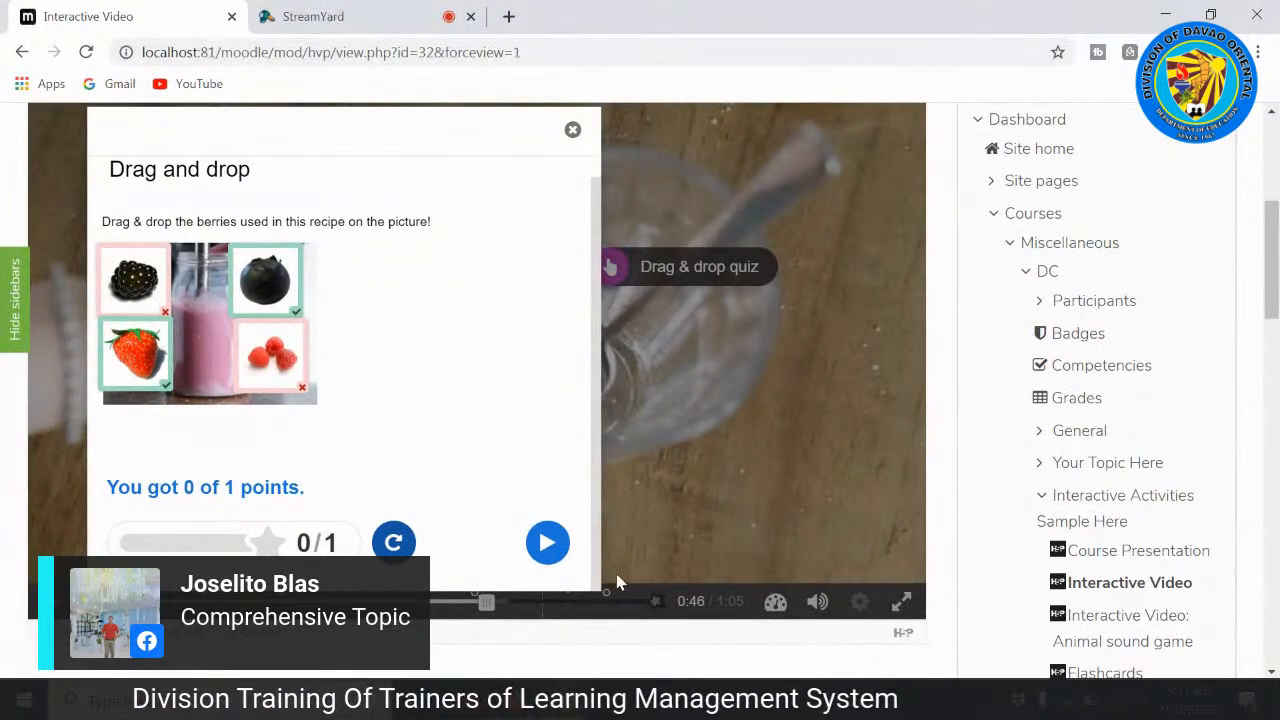
click(549, 546)
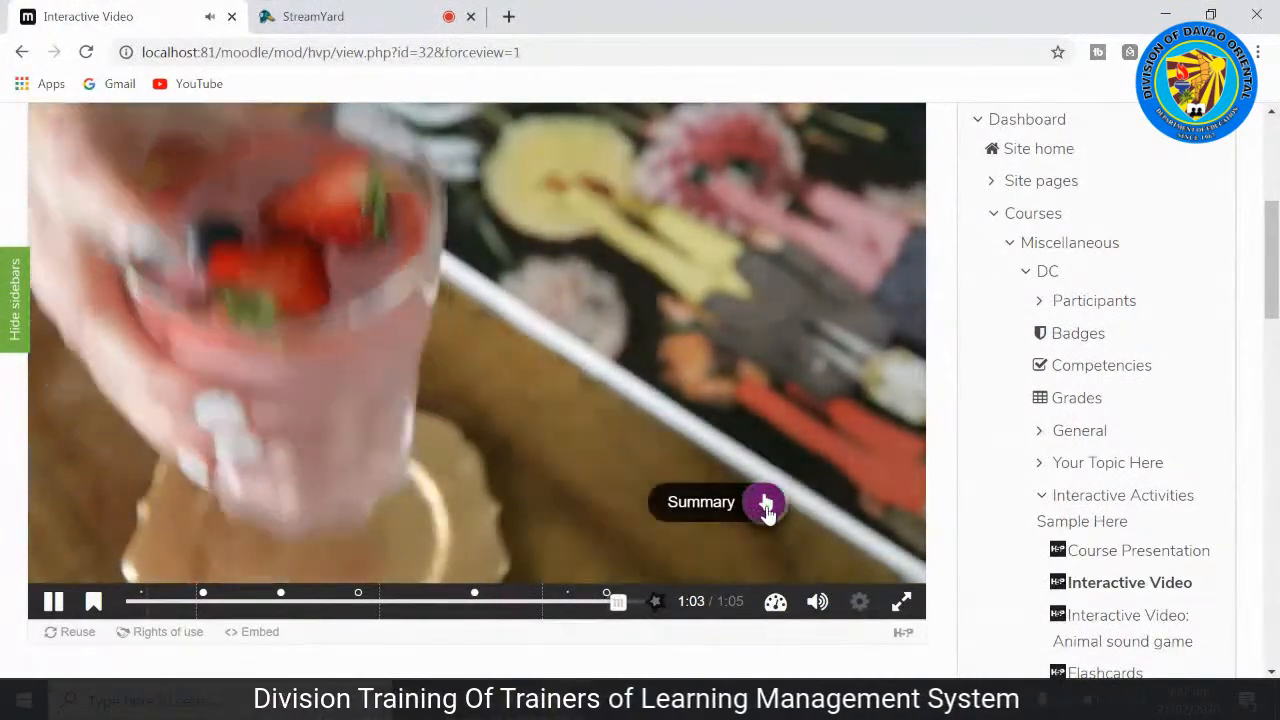
Step: In the Summary quiz, choose the blueberries-strawberries-oatmeal-cookies-milk statement, try the milk-first order, choose the berries-cookies-milk order, and close the quiz
click(767, 505)
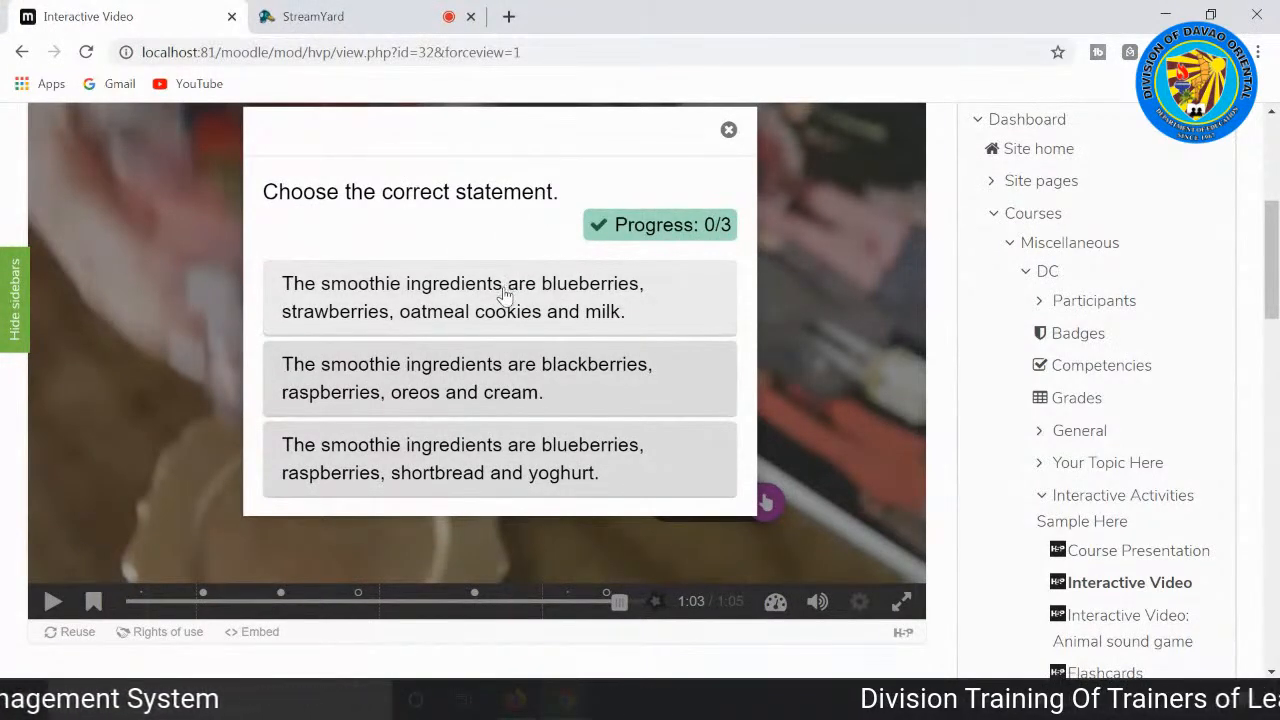
scroll(461, 334, down, 2)
scroll(462, 345, up, 3)
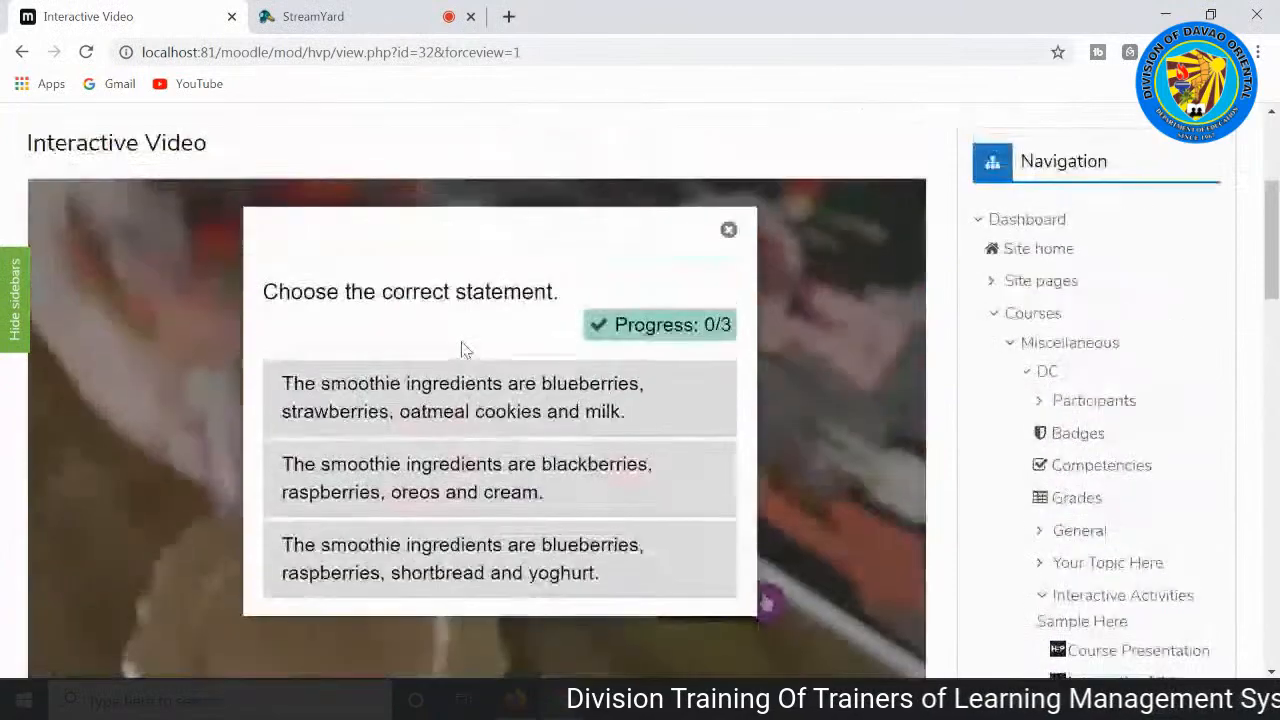
click(371, 405)
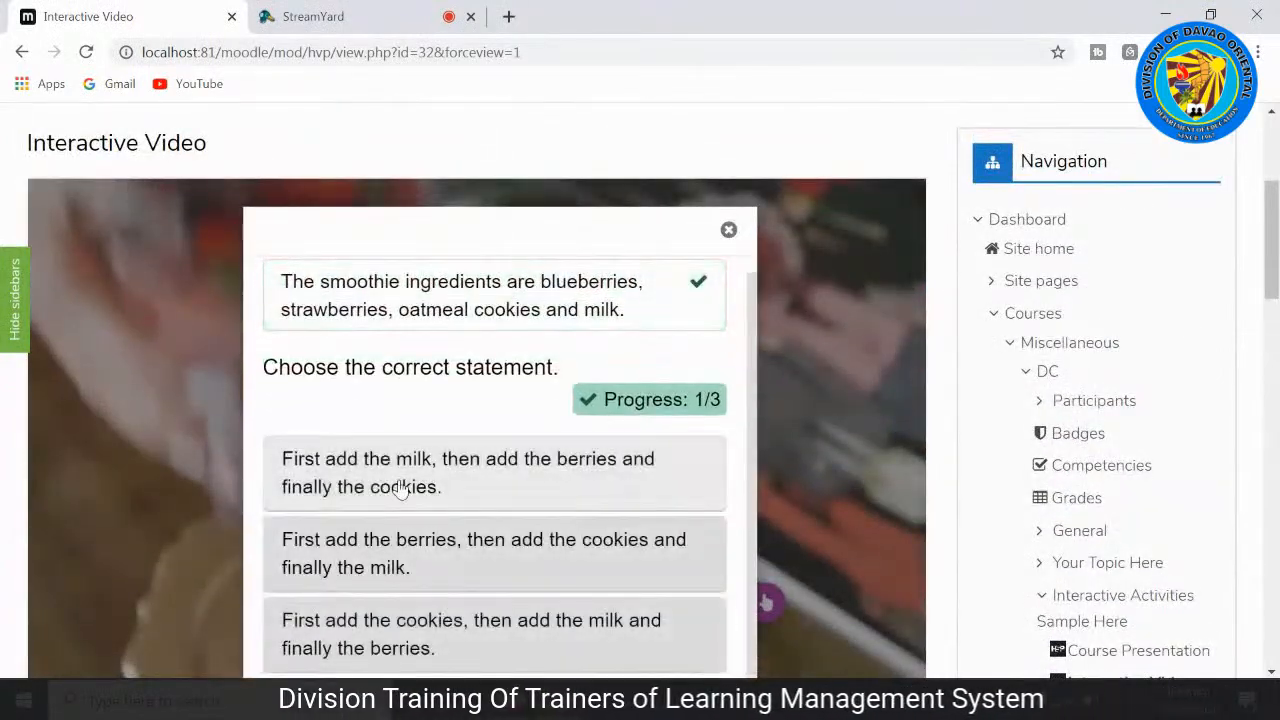
click(400, 488)
click(394, 578)
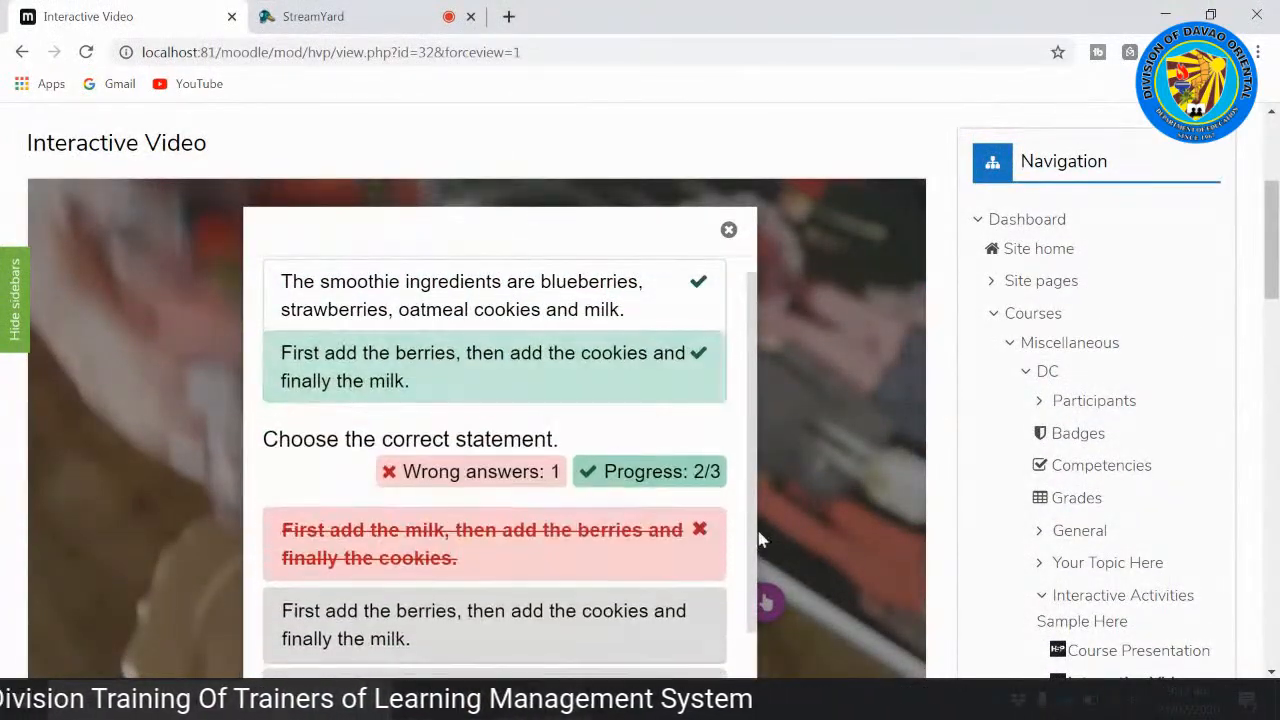
scroll(771, 291, down, 2)
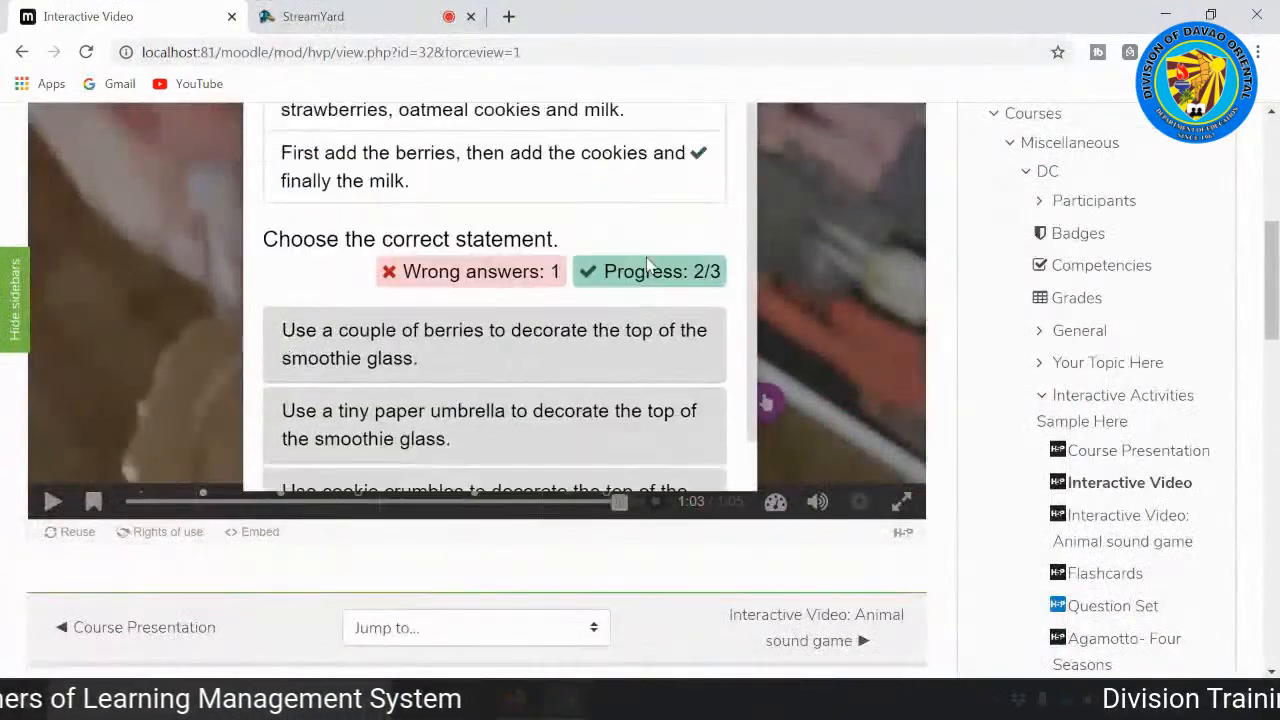
scroll(647, 268, up, 1)
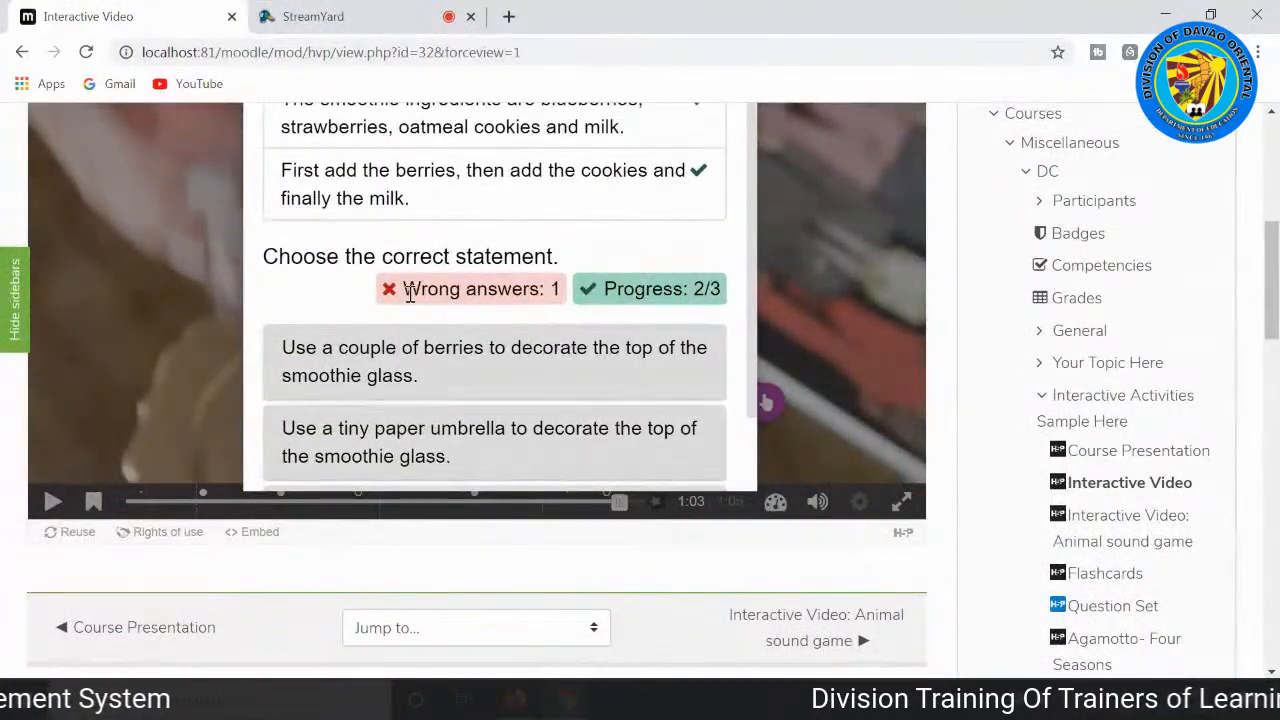
scroll(567, 290, up, 1)
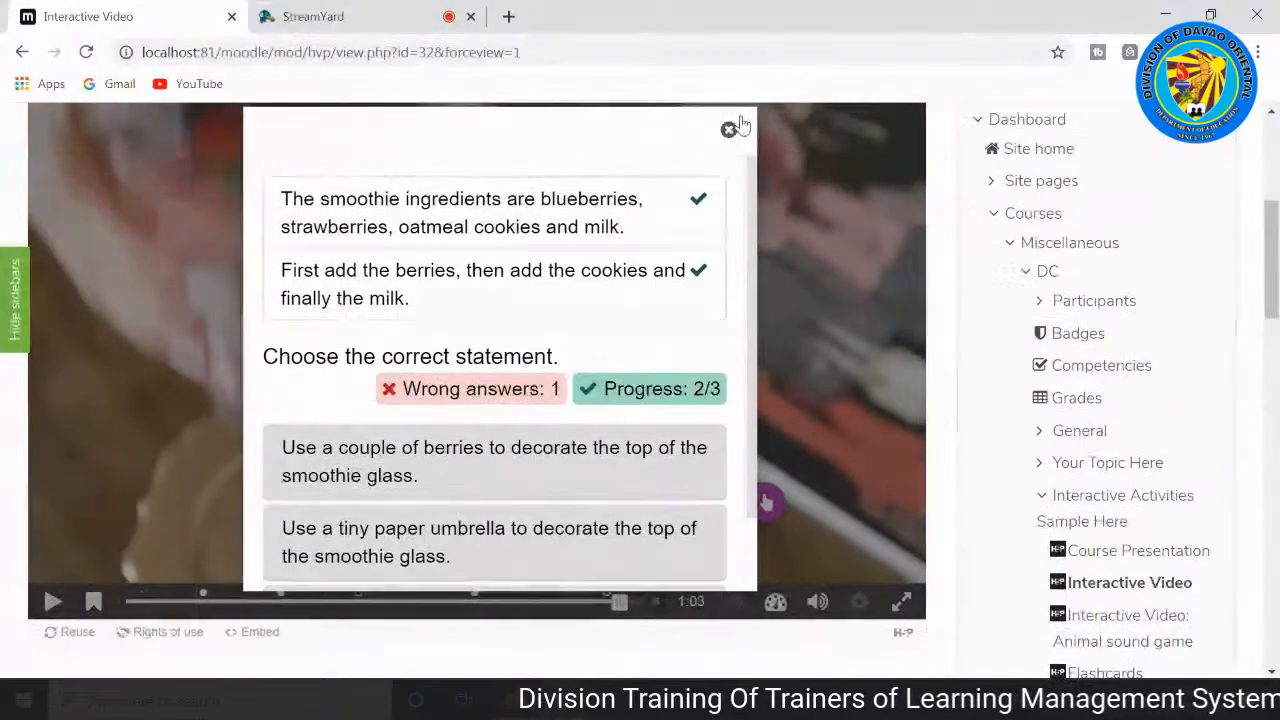
click(731, 129)
Step: Open the video's overview of answered questions, review the score for each one, submit the answers, and close the overview
scroll(779, 355, down, 1)
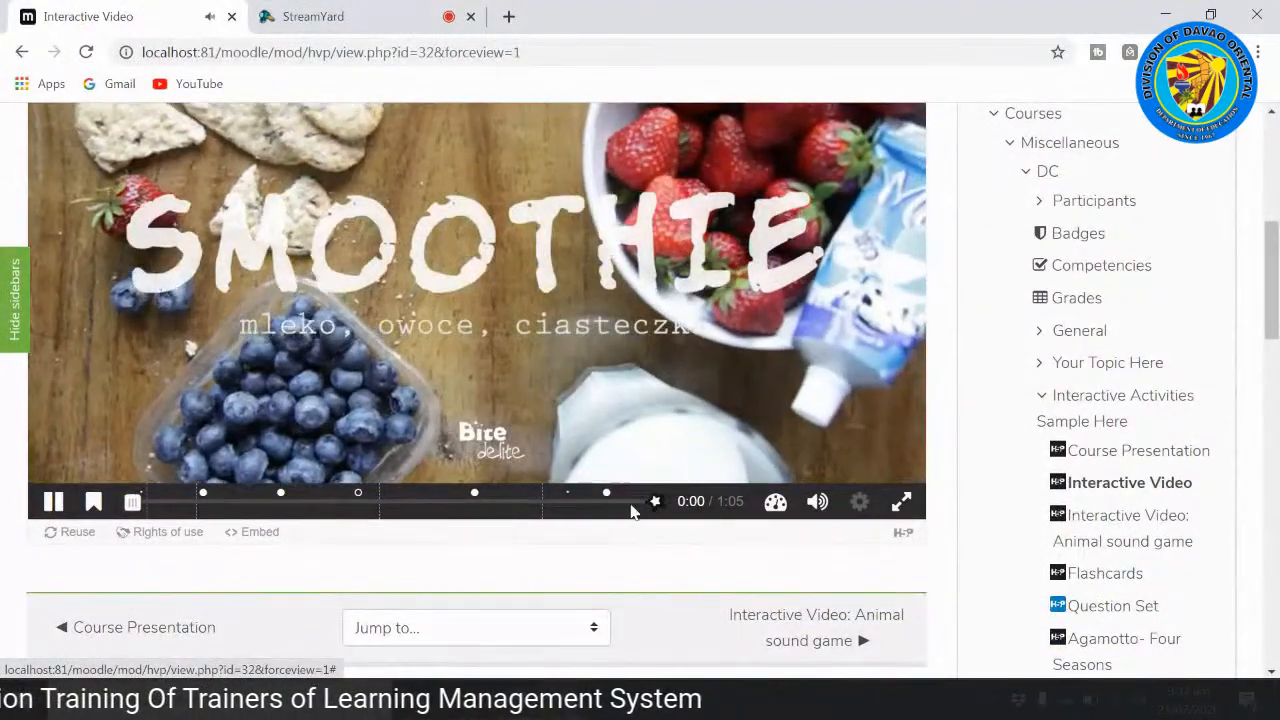
click(655, 507)
scroll(862, 354, up, 2)
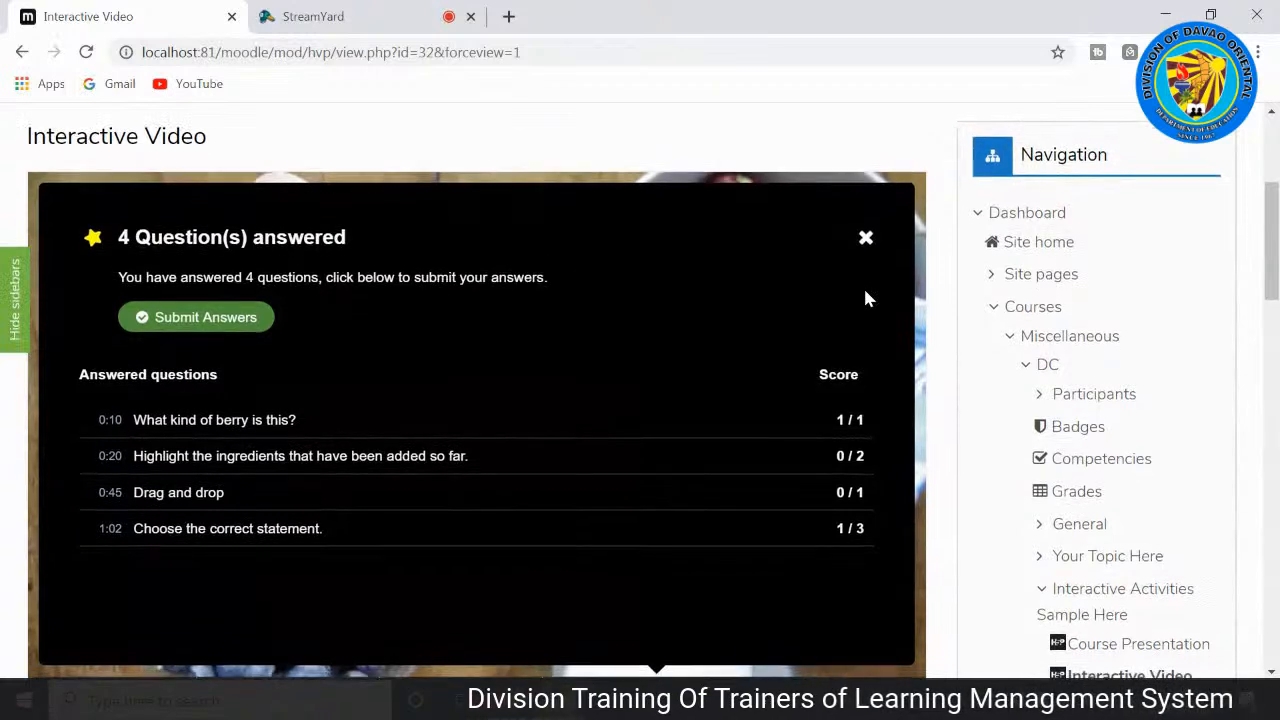
scroll(862, 330, down, 1)
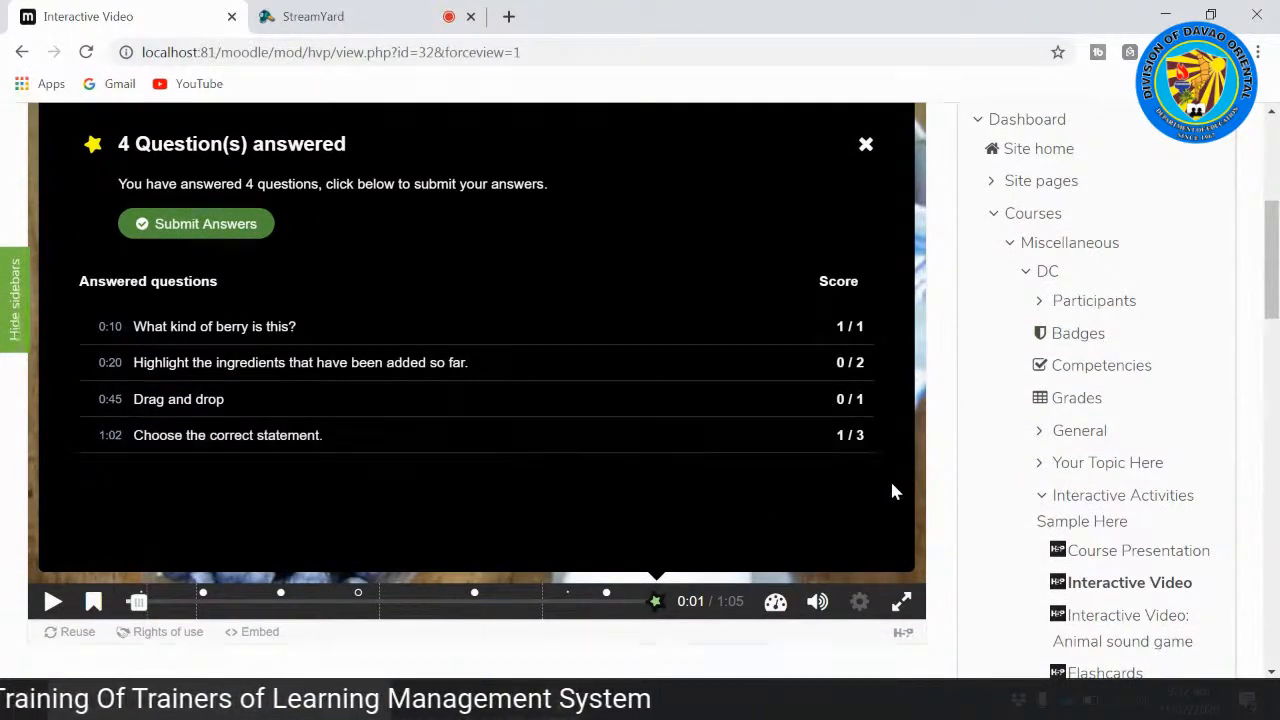
scroll(213, 347, up, 1)
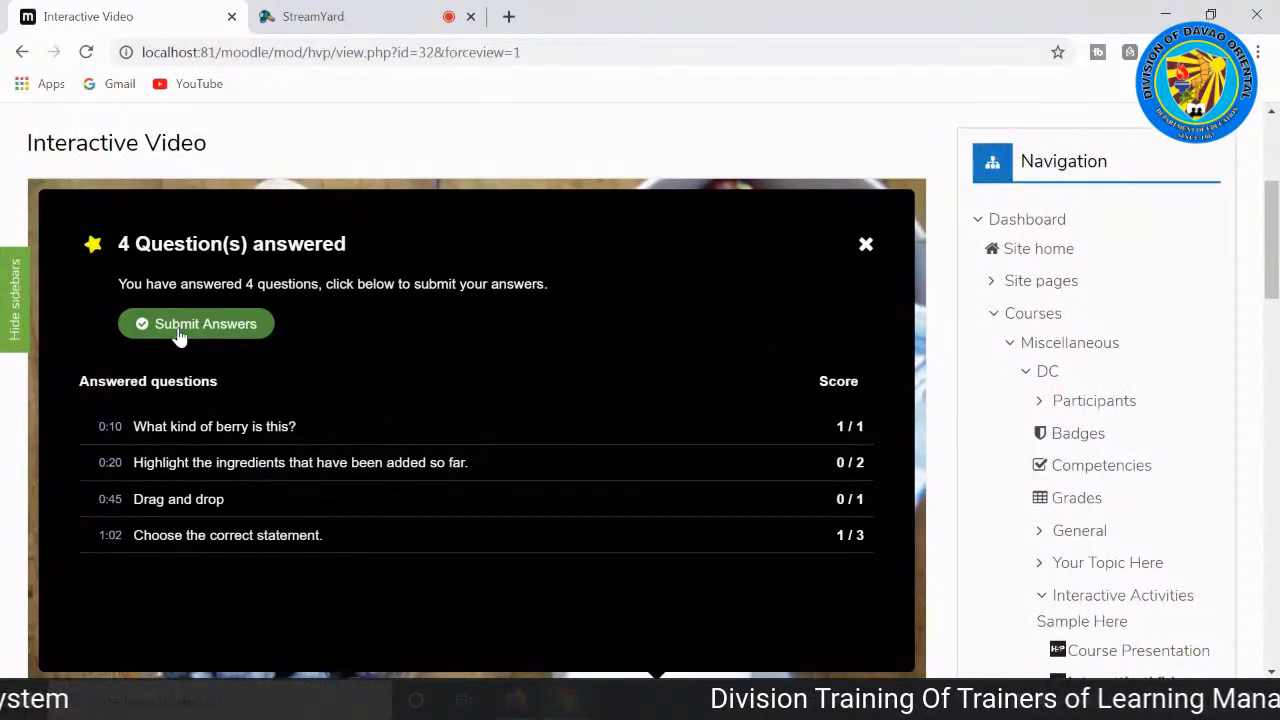
click(180, 336)
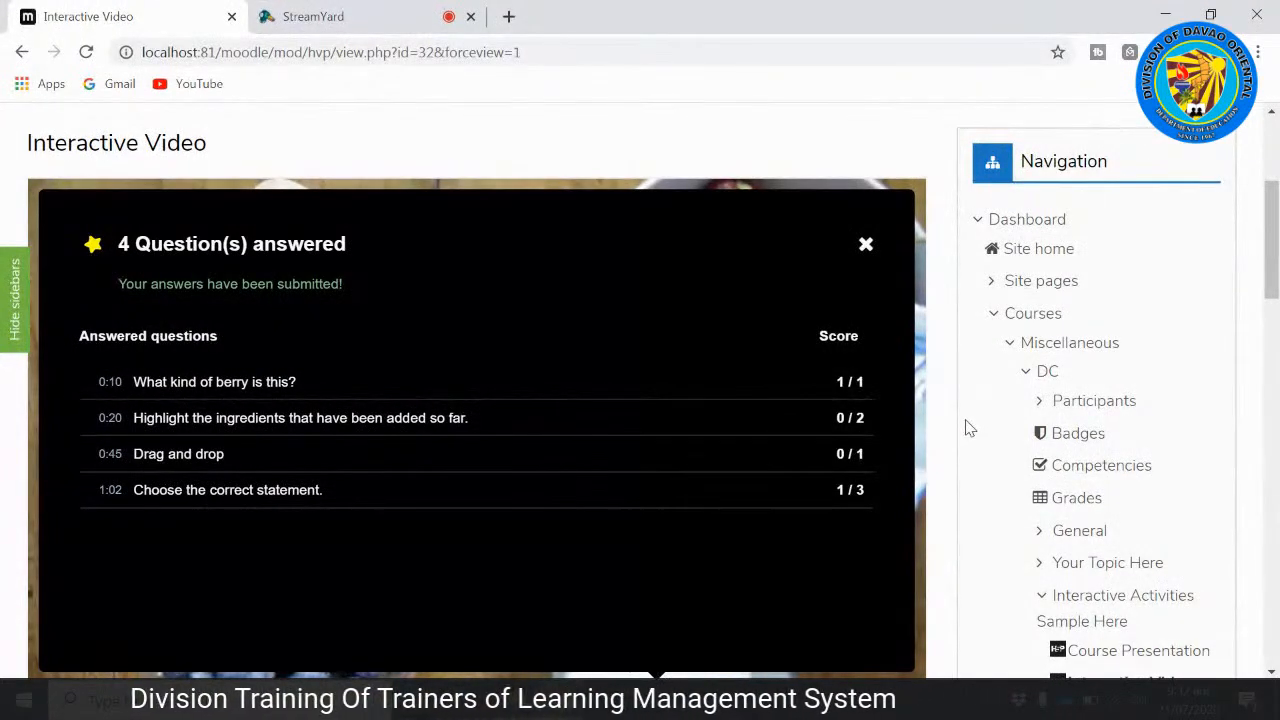
click(866, 248)
Step: Move on to the "Interactive Video: Animal sound game" activity and start playing its farm animal sounds video
scroll(866, 300, down, 3)
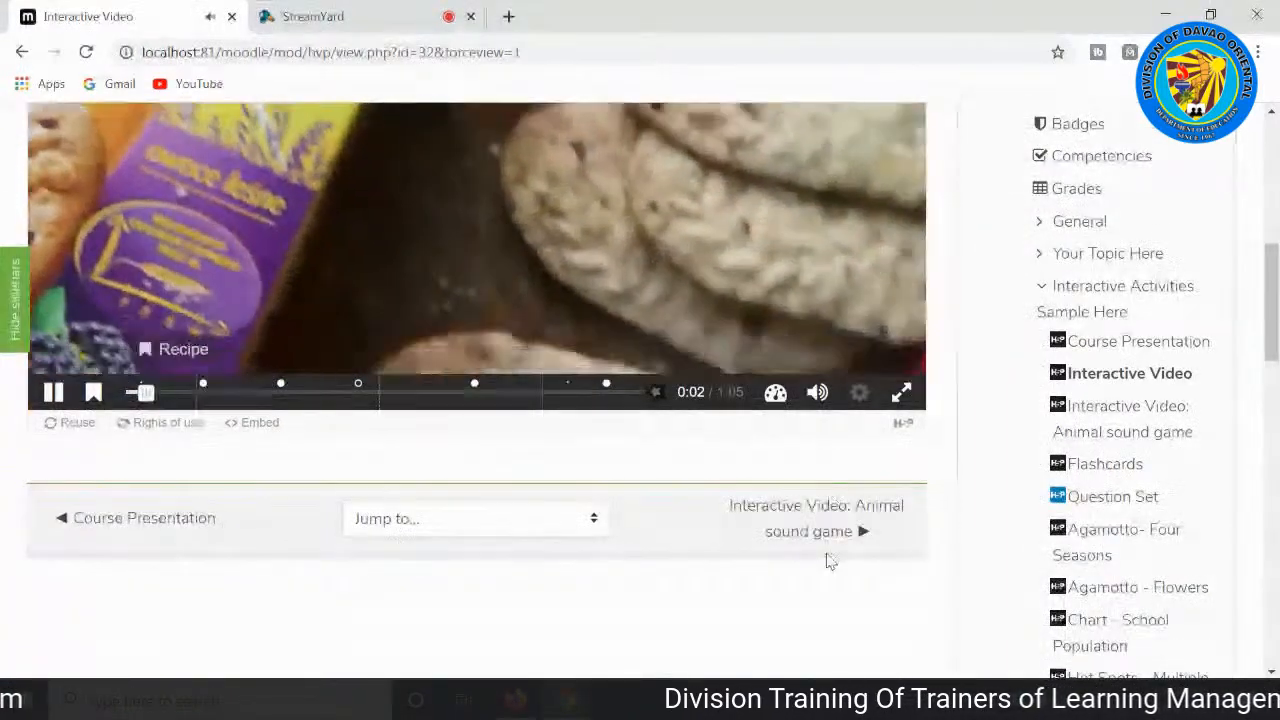
click(829, 540)
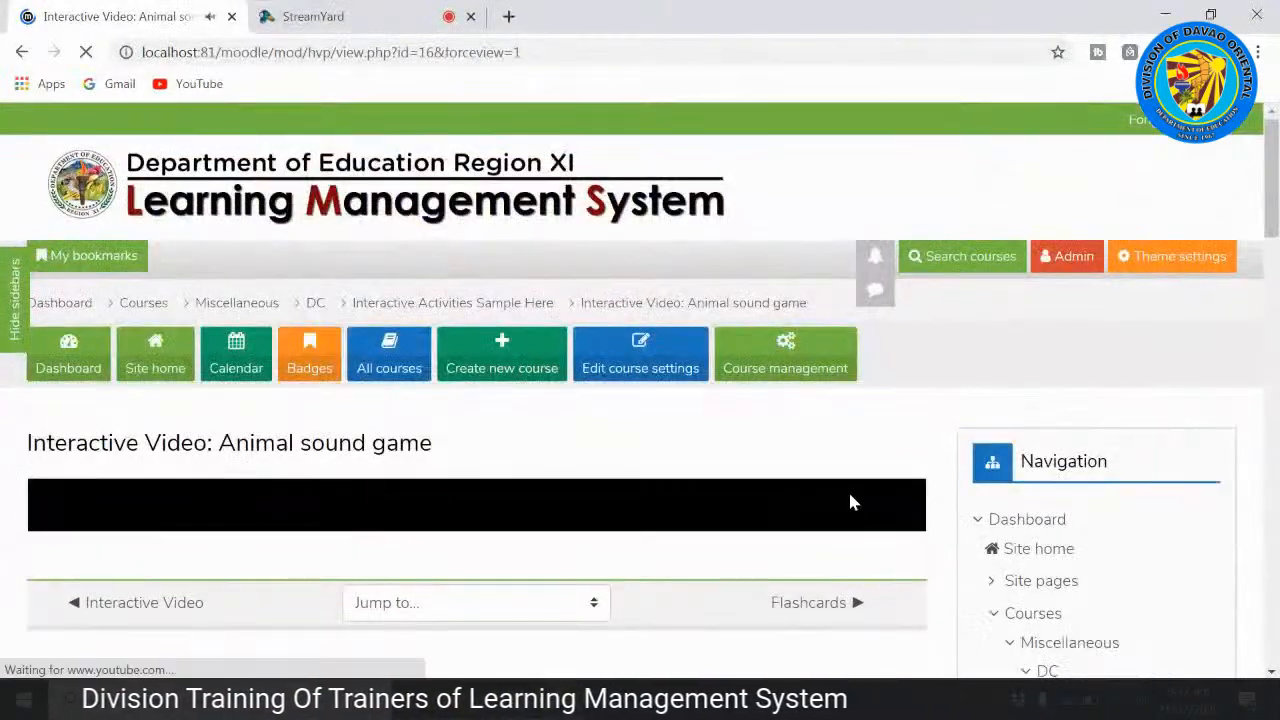
scroll(848, 488, down, 6)
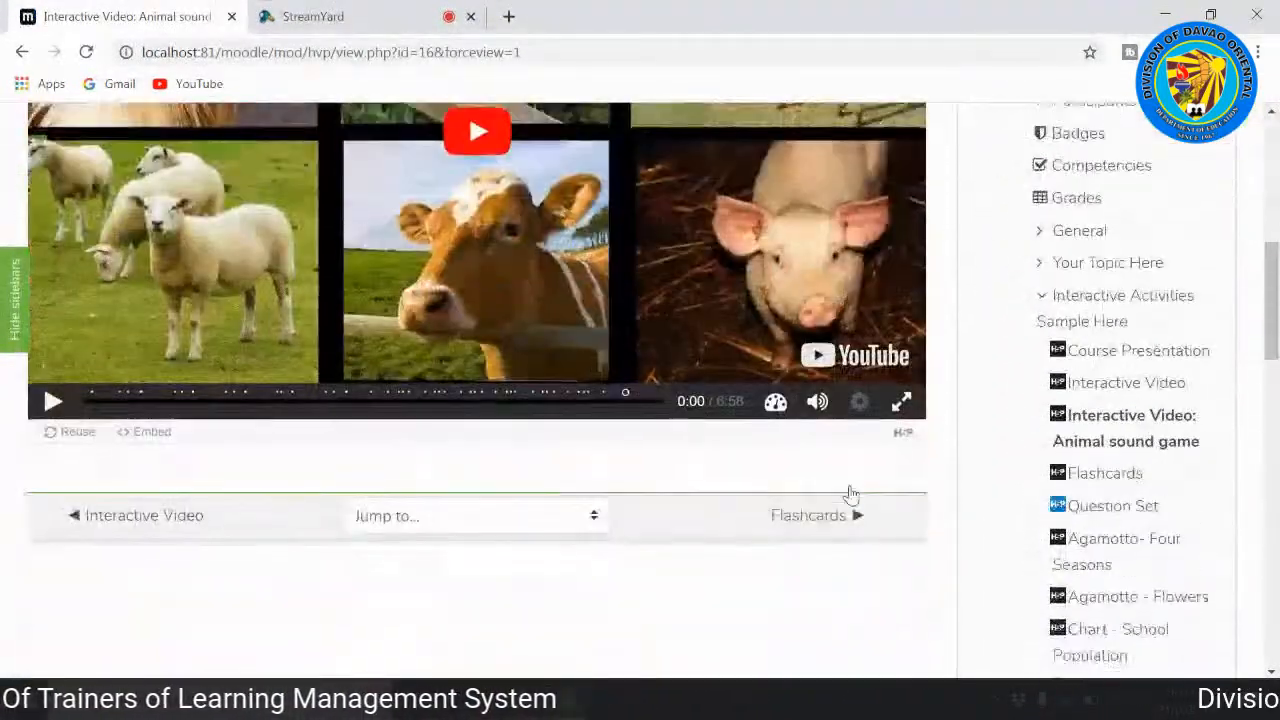
scroll(848, 490, up, 2)
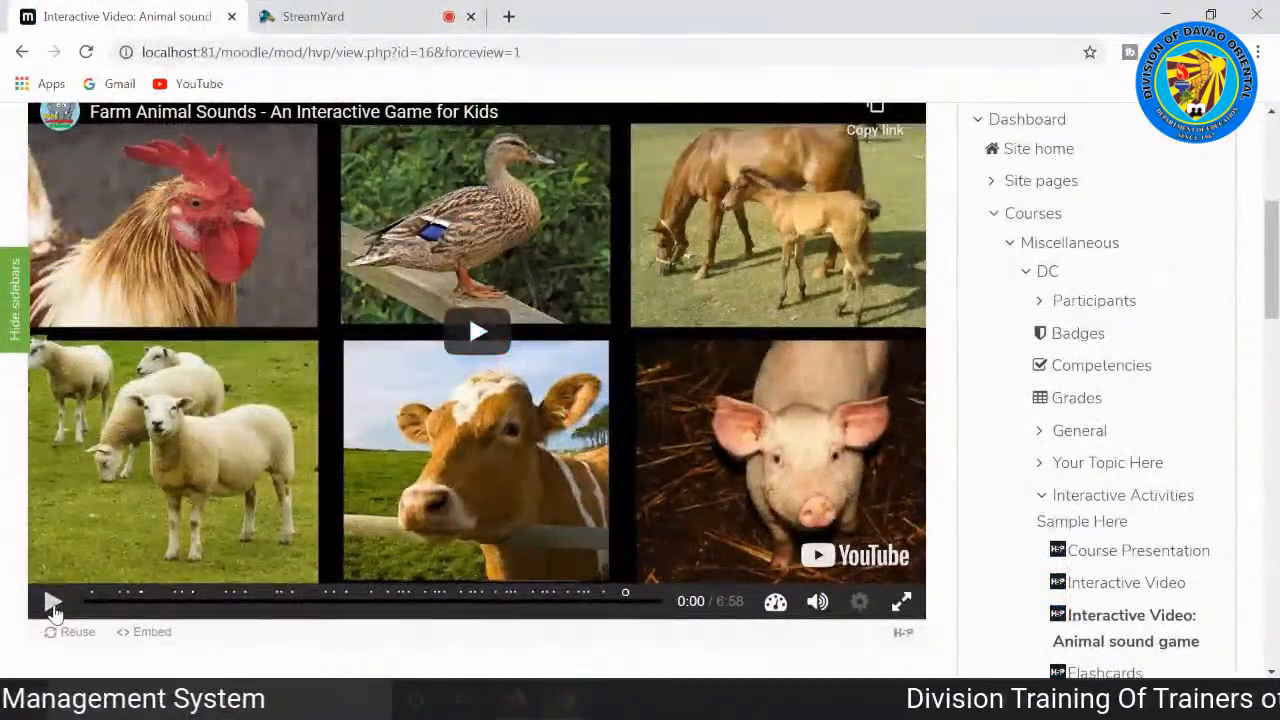
click(52, 603)
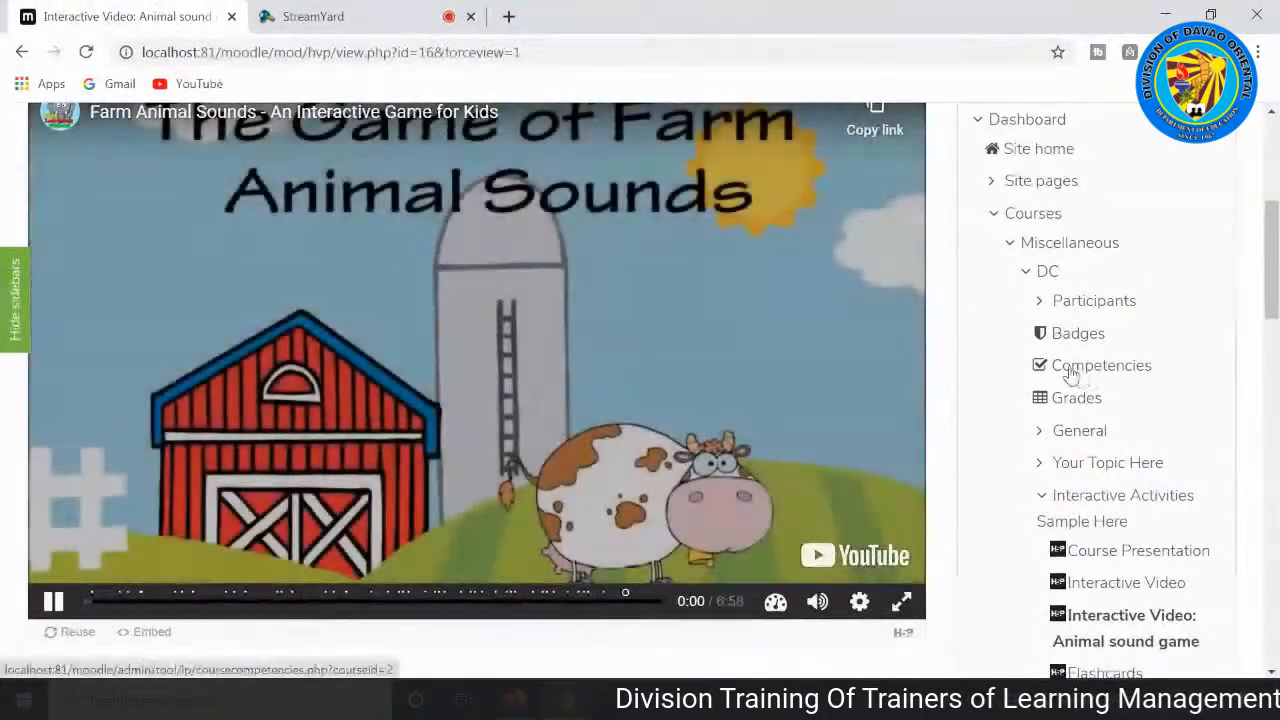
Step: Play the farm animal sounds video to its first sound question and choose the cow as the answer
scroll(1060, 355, up, 1)
scroll(951, 356, down, 1)
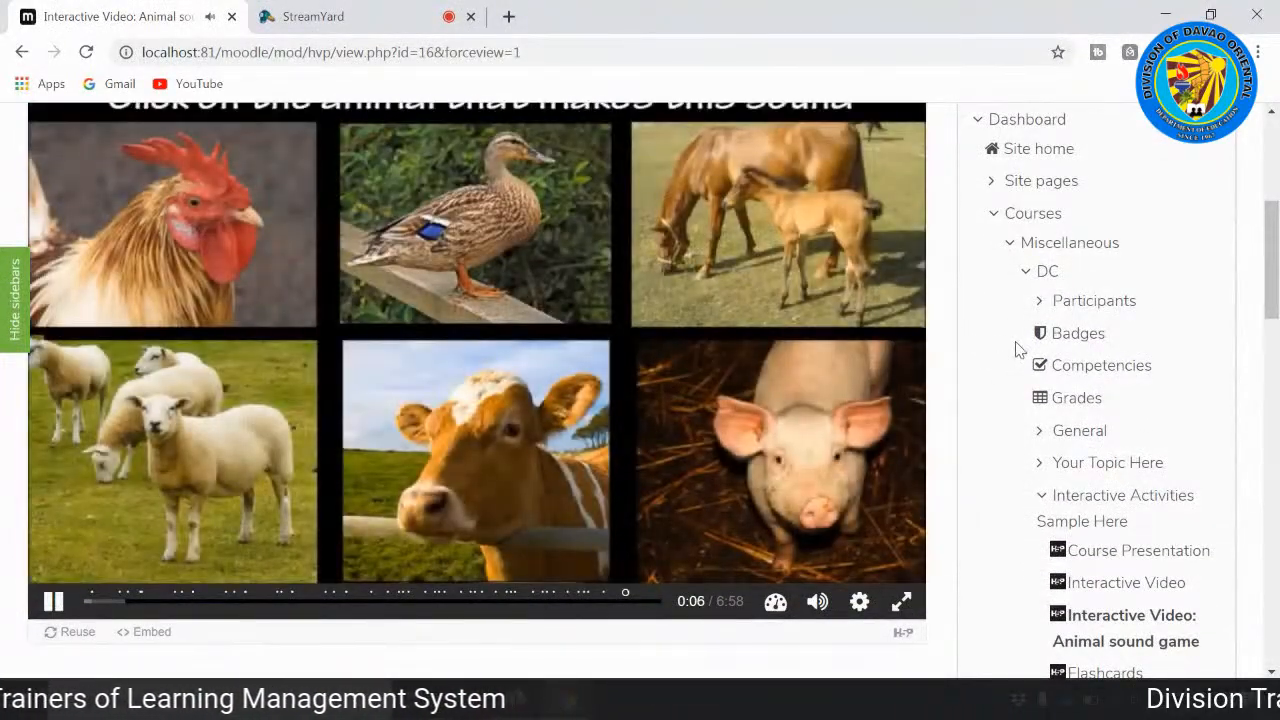
scroll(1020, 349, up, 1)
scroll(1022, 346, down, 1)
scroll(1022, 345, up, 1)
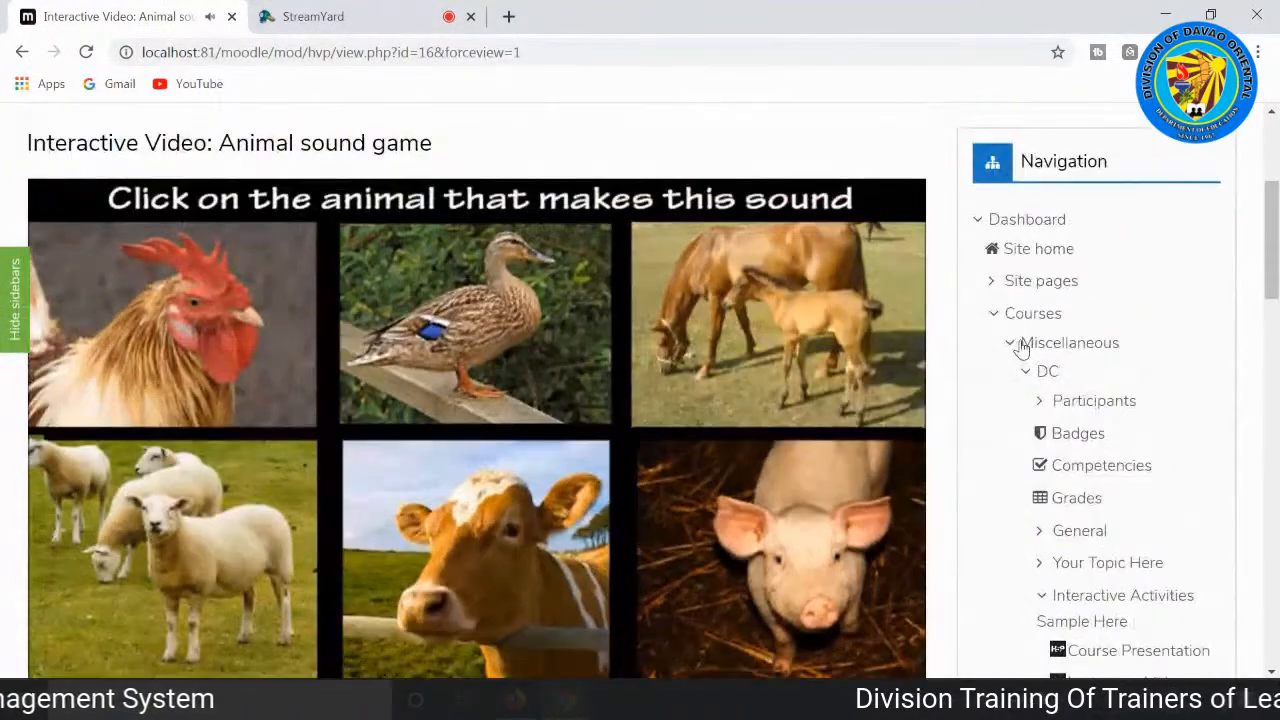
scroll(1022, 347, down, 1)
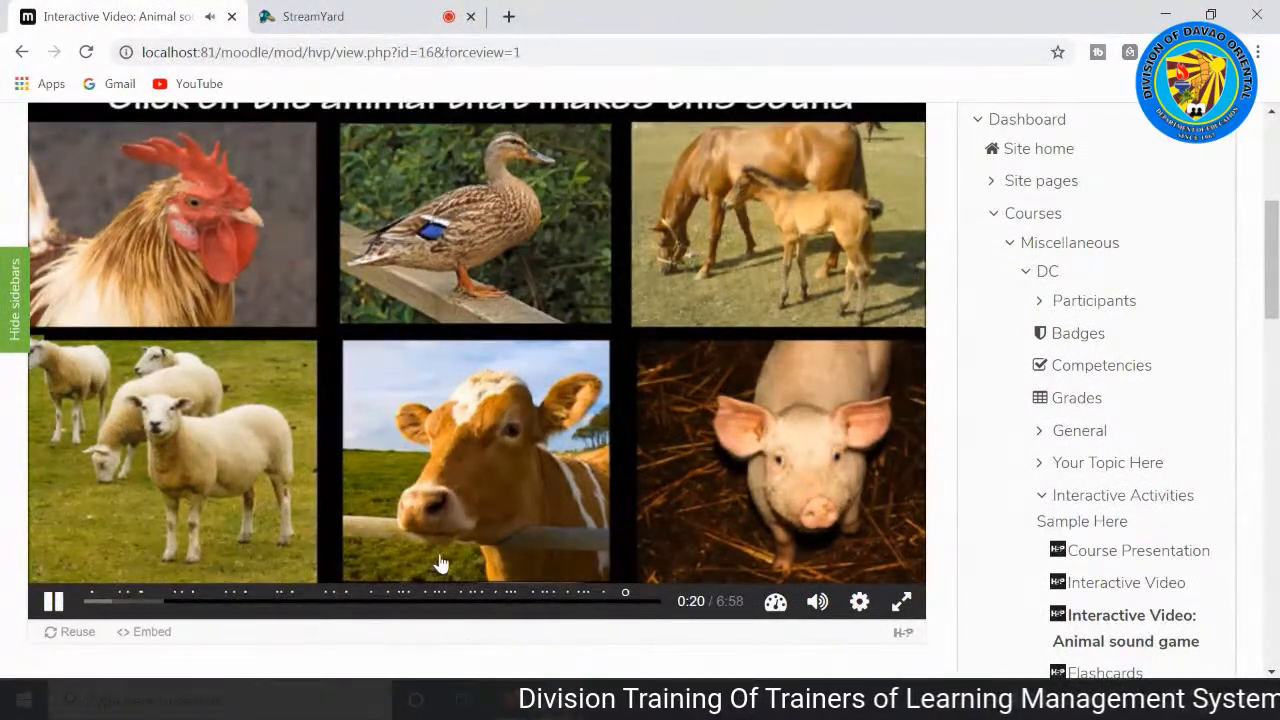
click(490, 463)
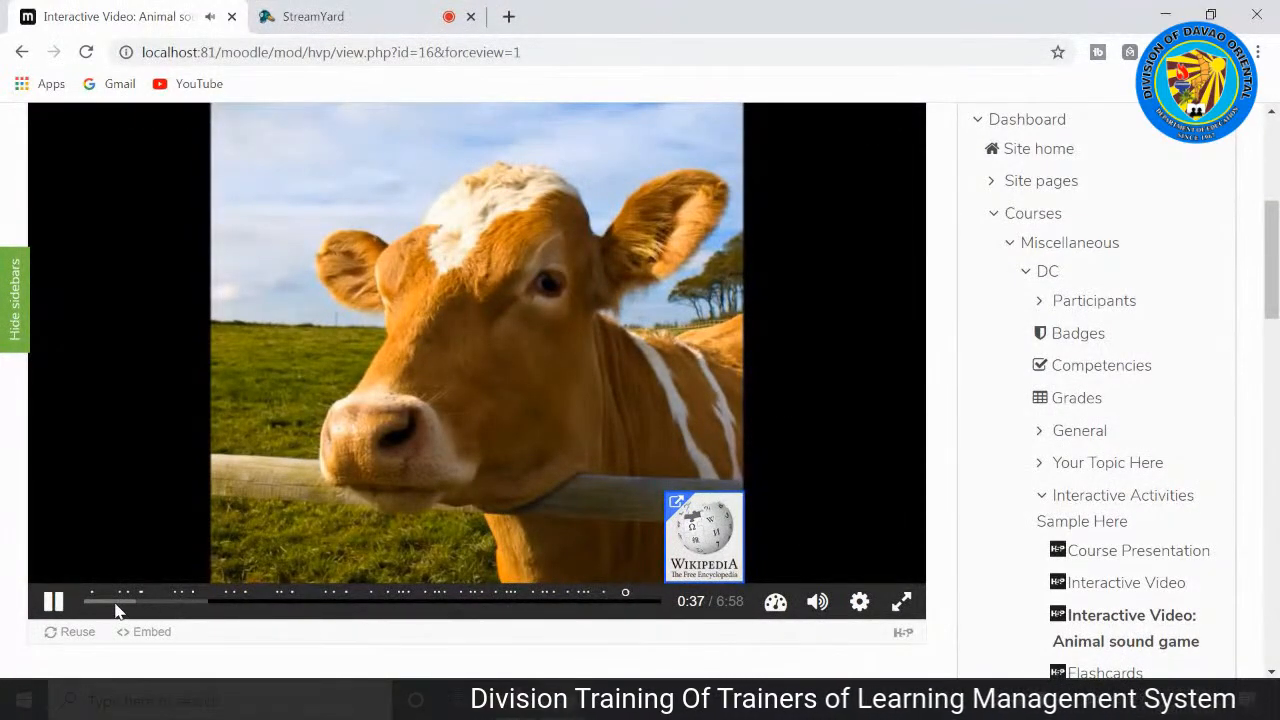
Step: Pause the video on the cow picture, dismiss the suggested videos, and resume playback
click(55, 603)
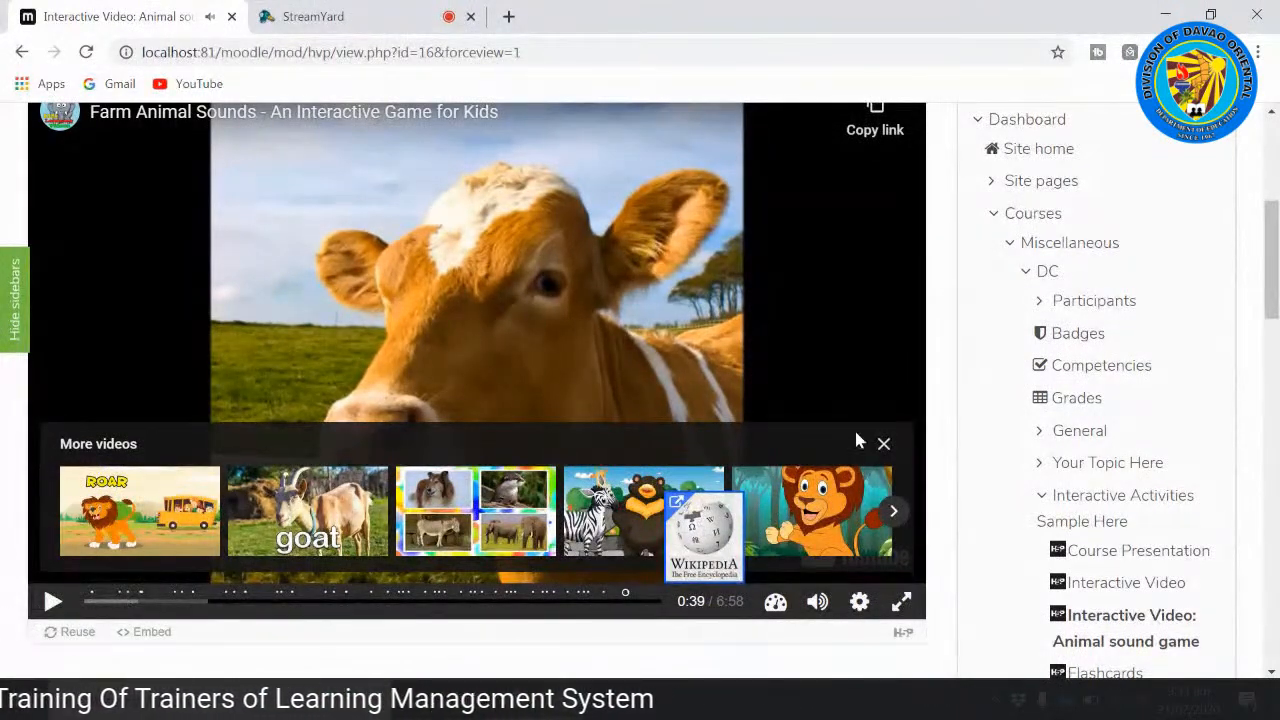
click(883, 443)
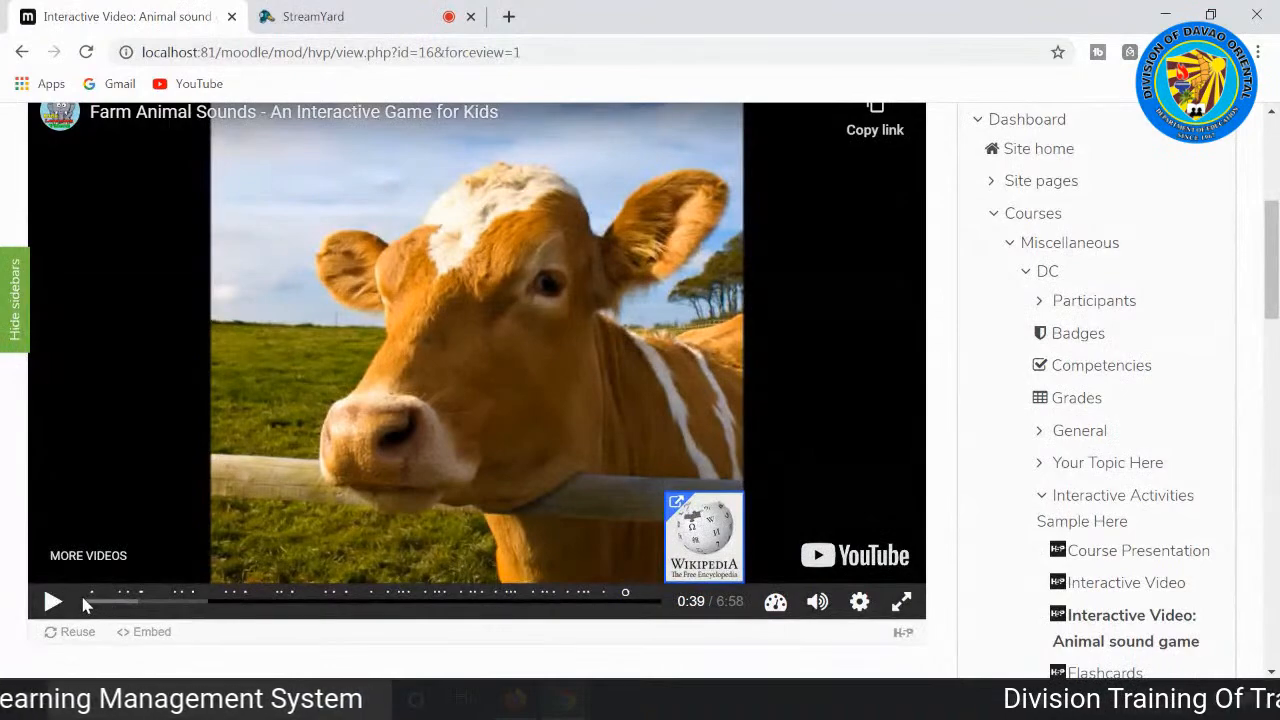
click(53, 602)
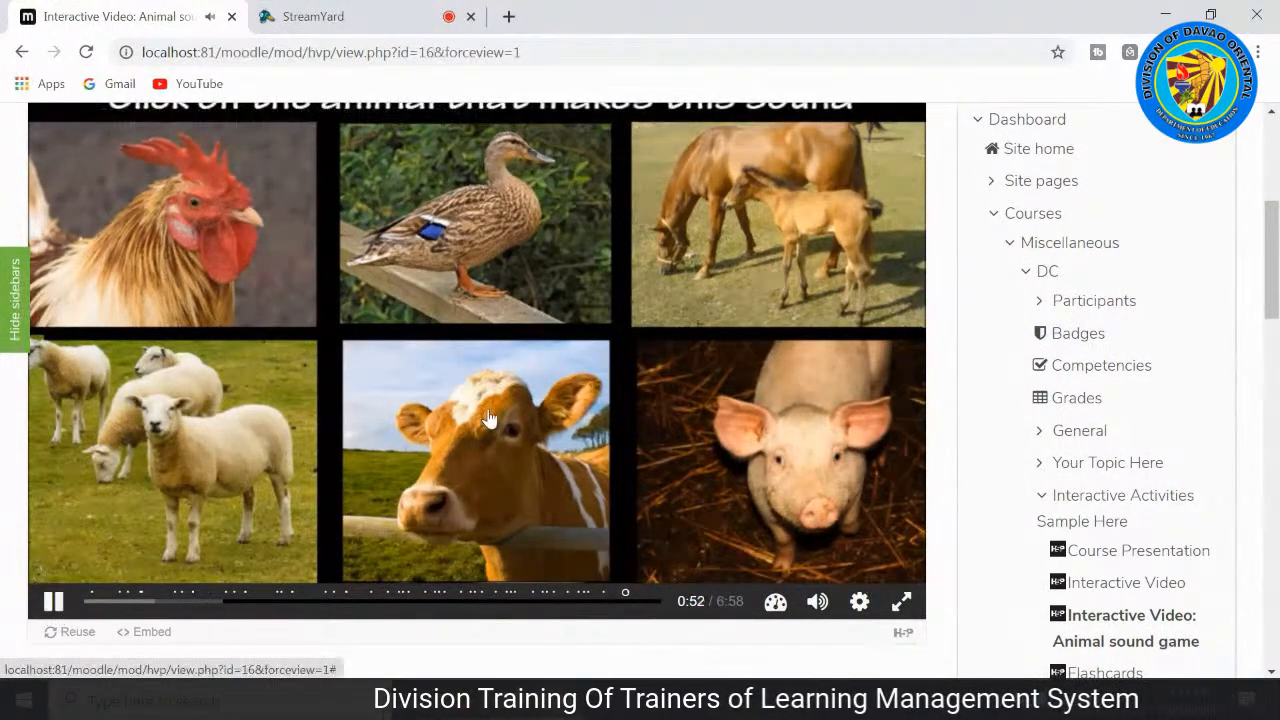
Step: Return from the Try Again screen to the animal sound question and pause the video there
scroll(578, 467, up, 1)
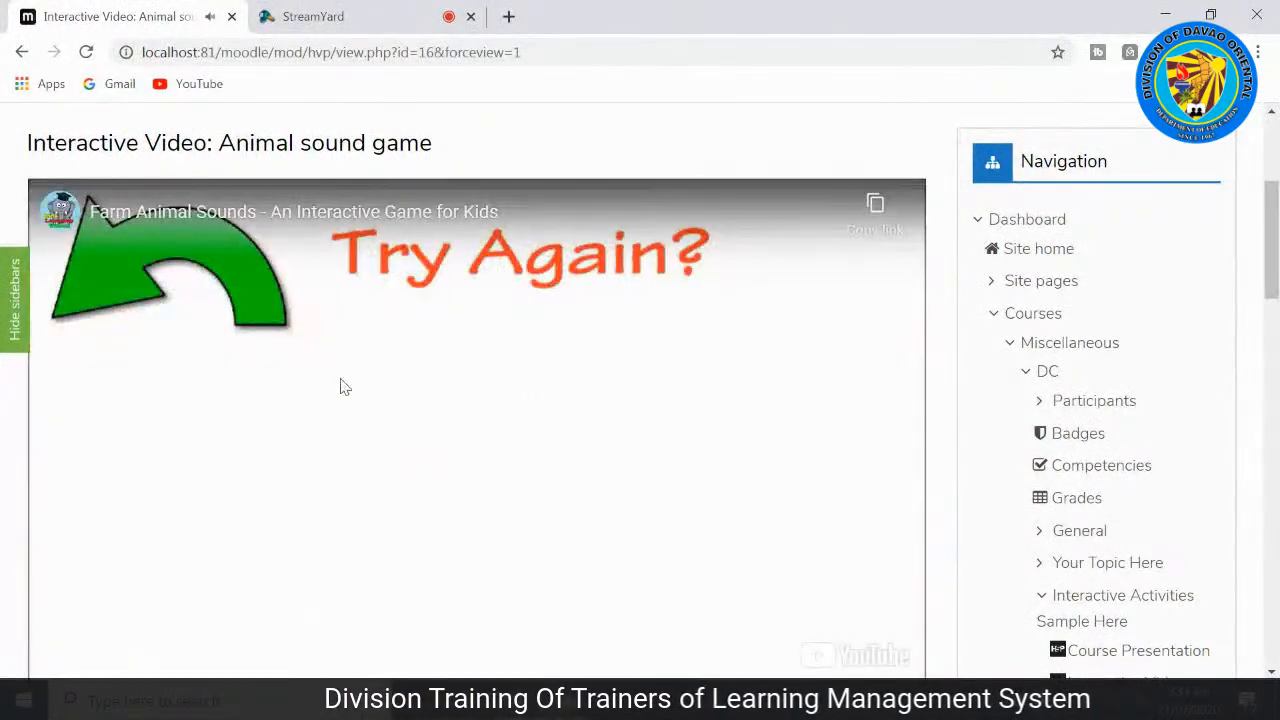
scroll(763, 464, down, 1)
scroll(760, 460, up, 1)
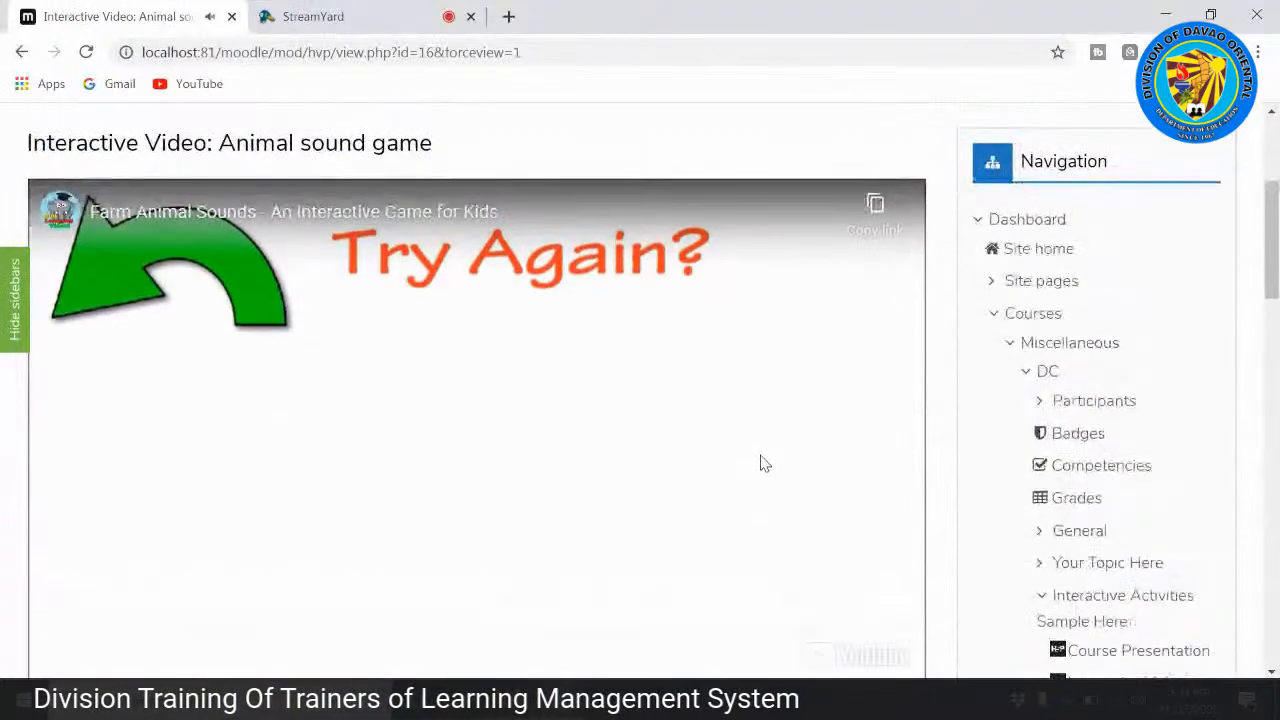
scroll(762, 456, down, 2)
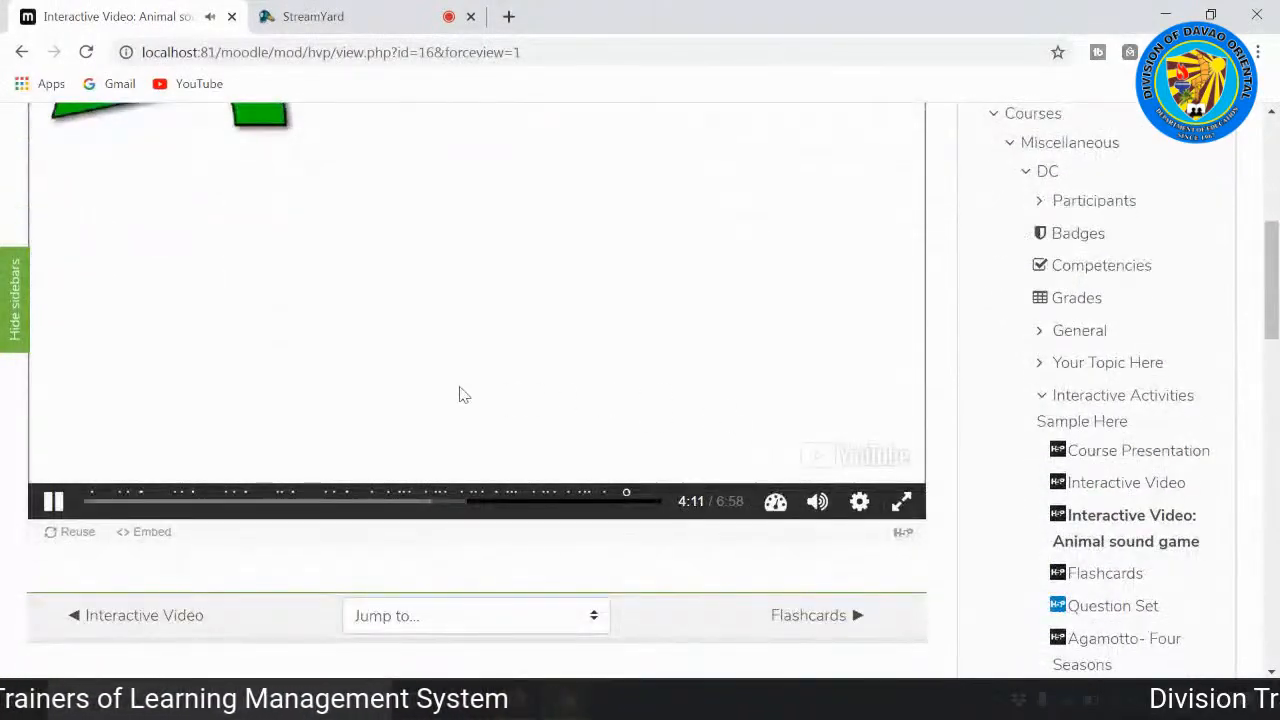
scroll(303, 476, up, 1)
click(218, 200)
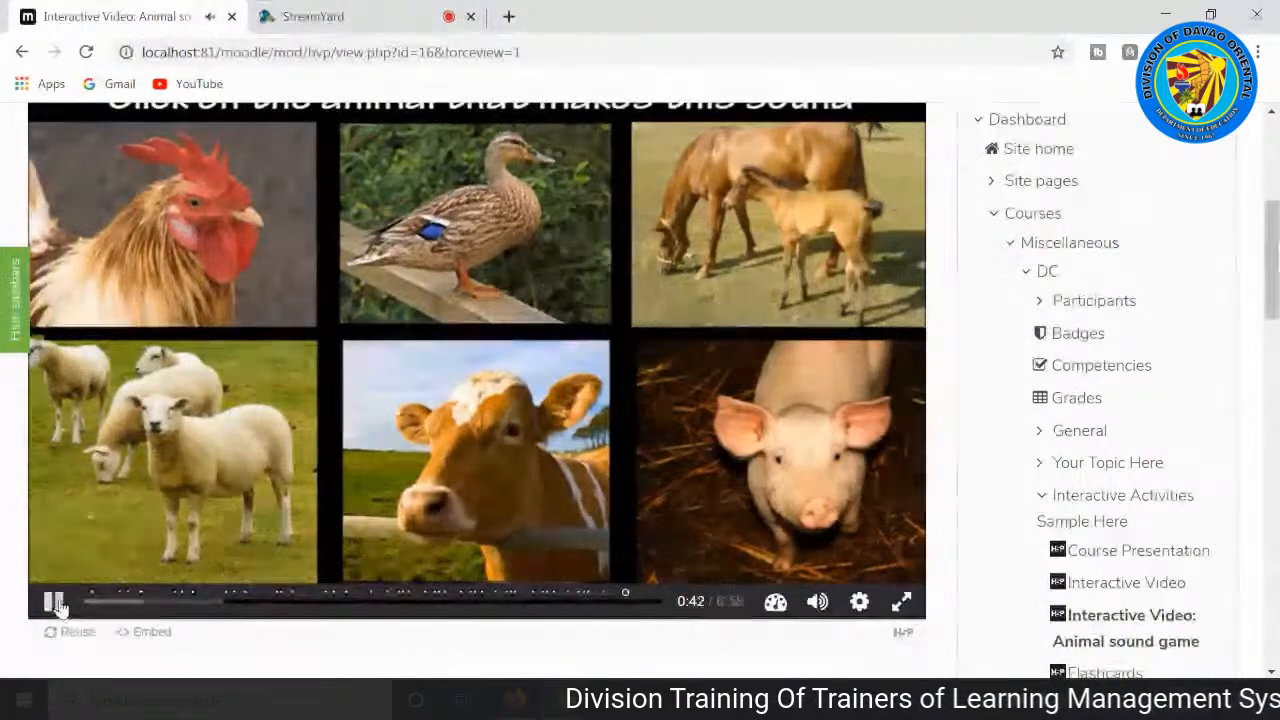
click(55, 601)
Step: Look over the six animal choices in the paused sound question and move on to the Flashcards activity
scroll(751, 451, up, 1)
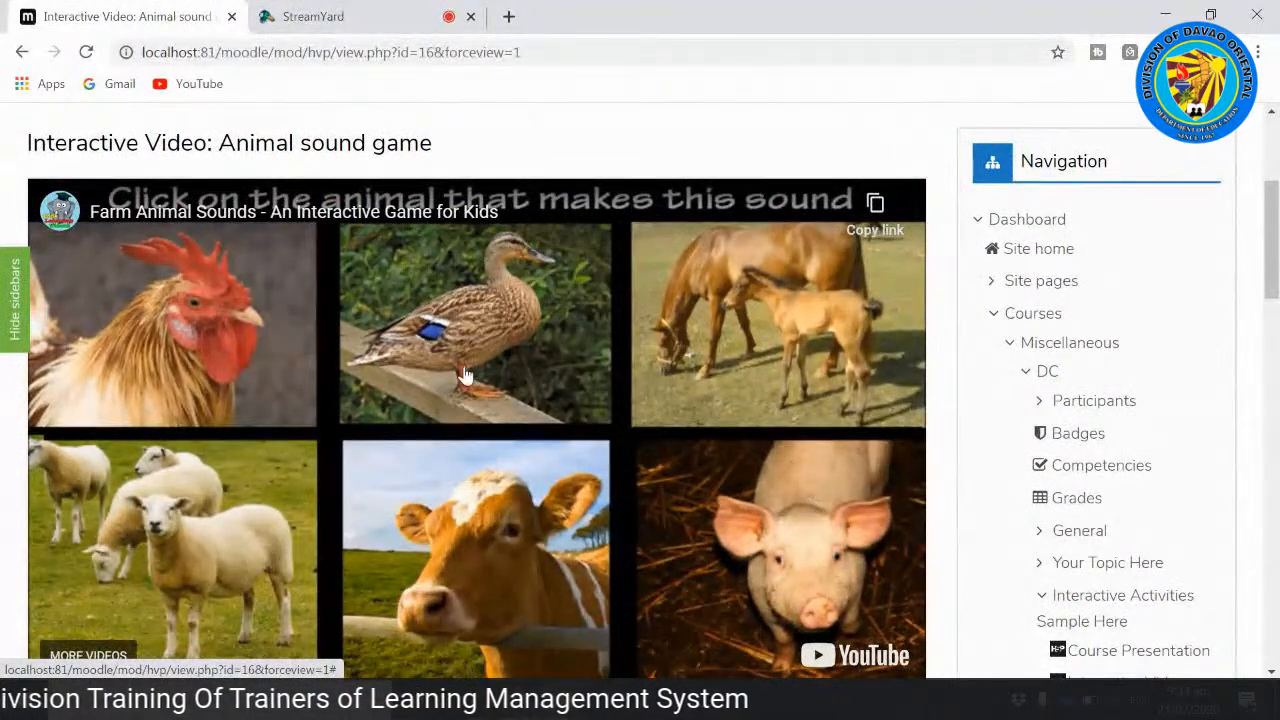
scroll(510, 373, down, 1)
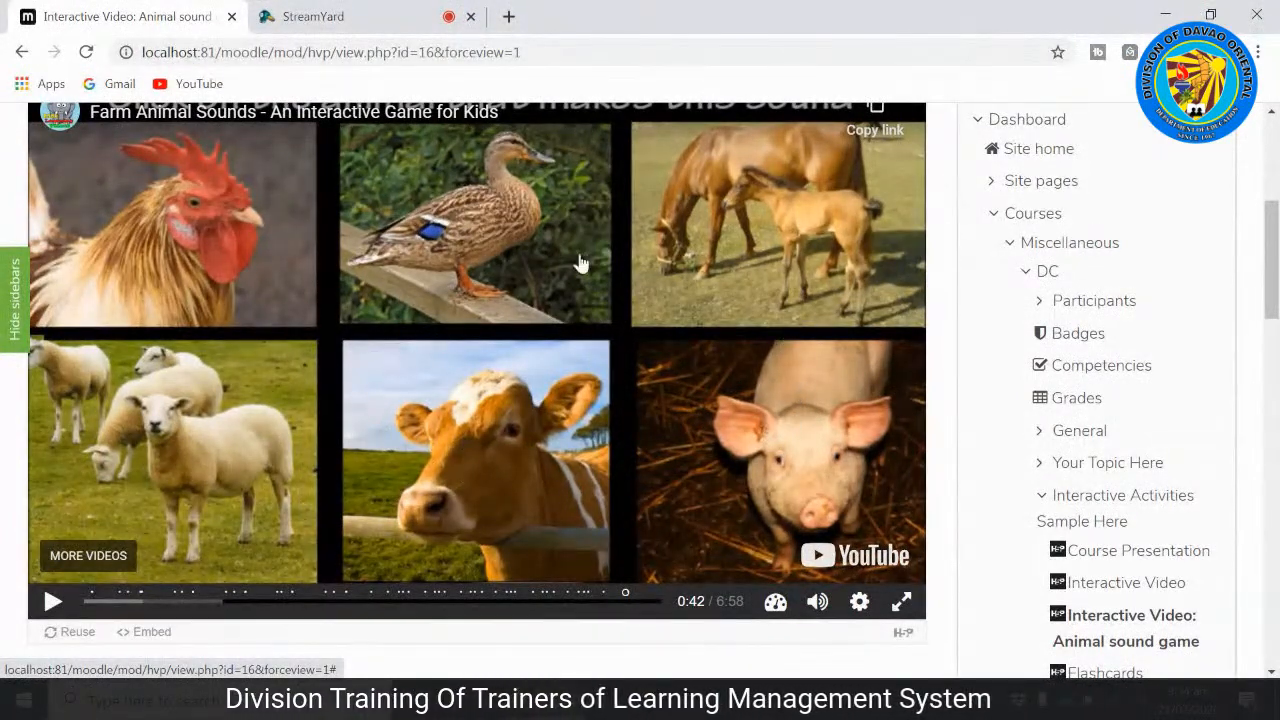
scroll(391, 408, down, 1)
scroll(390, 413, up, 1)
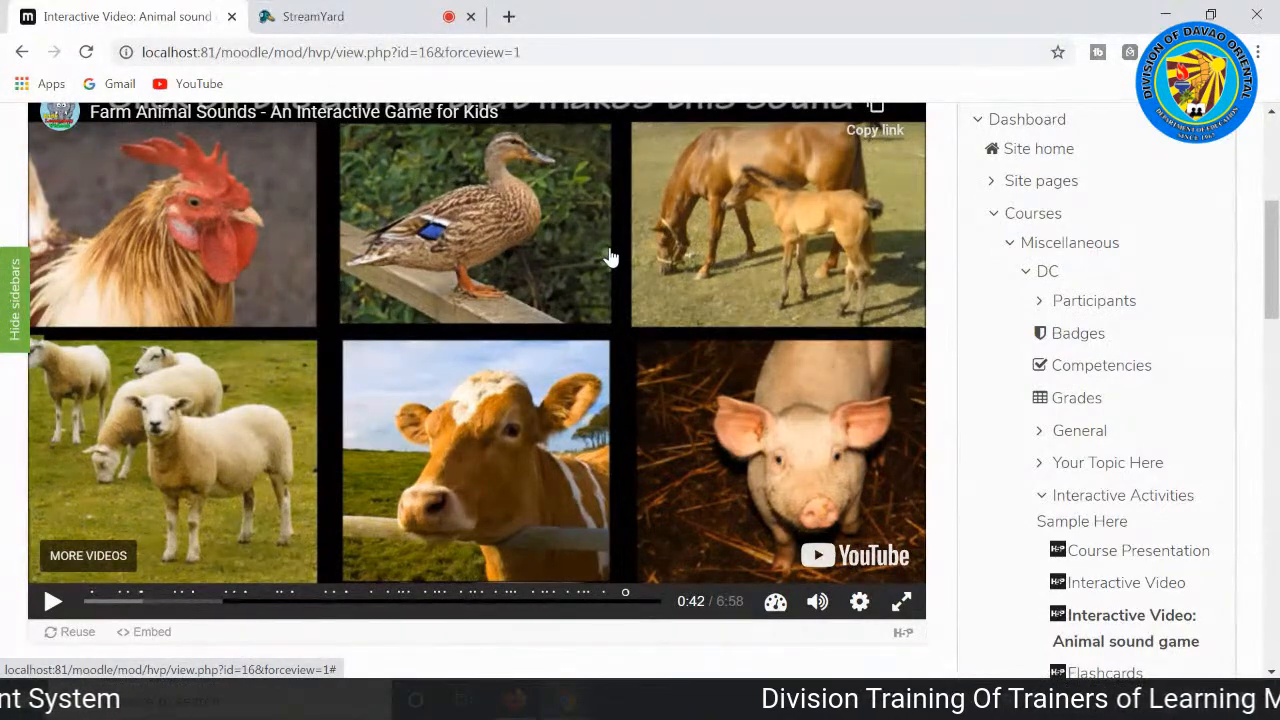
scroll(575, 320, down, 3)
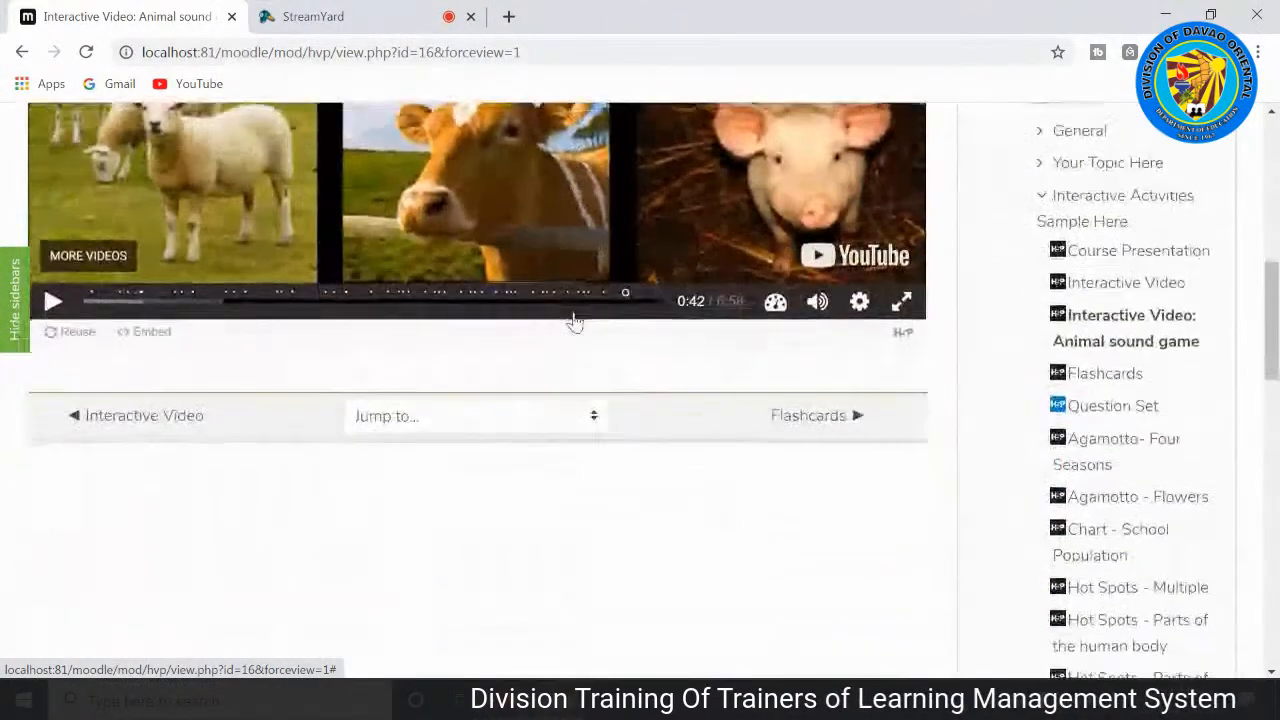
scroll(510, 313, up, 4)
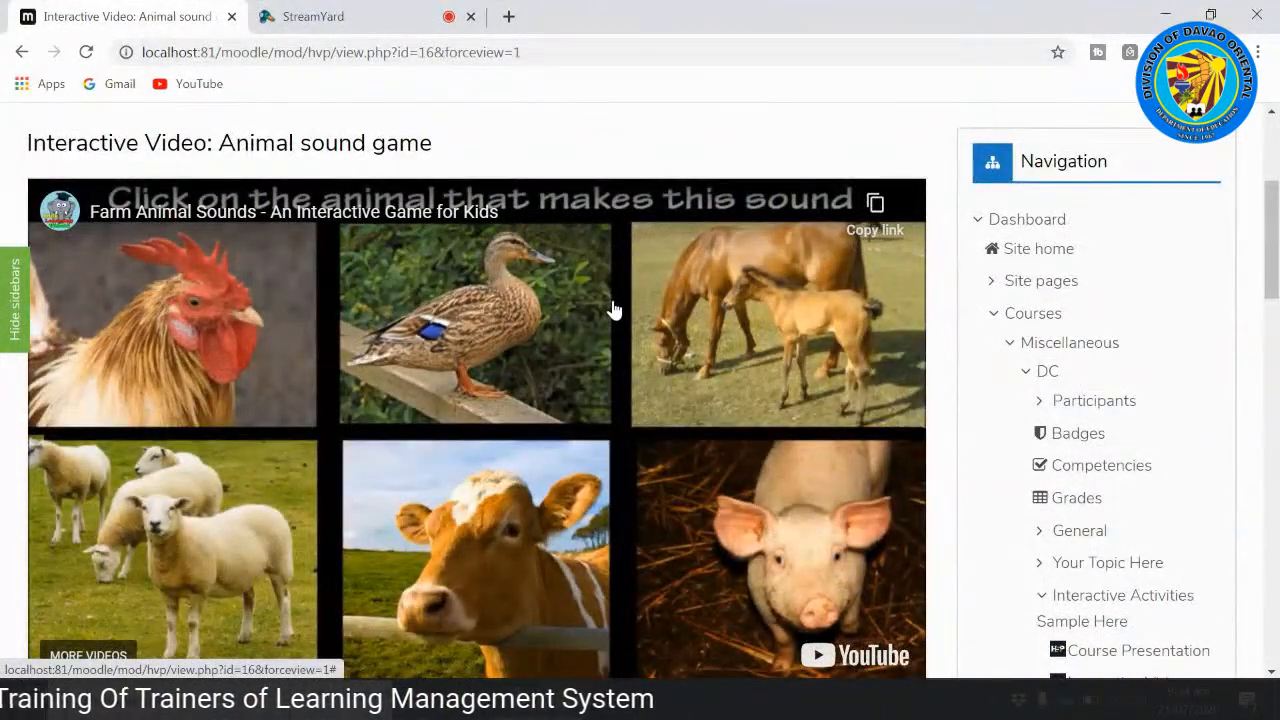
scroll(561, 327, down, 4)
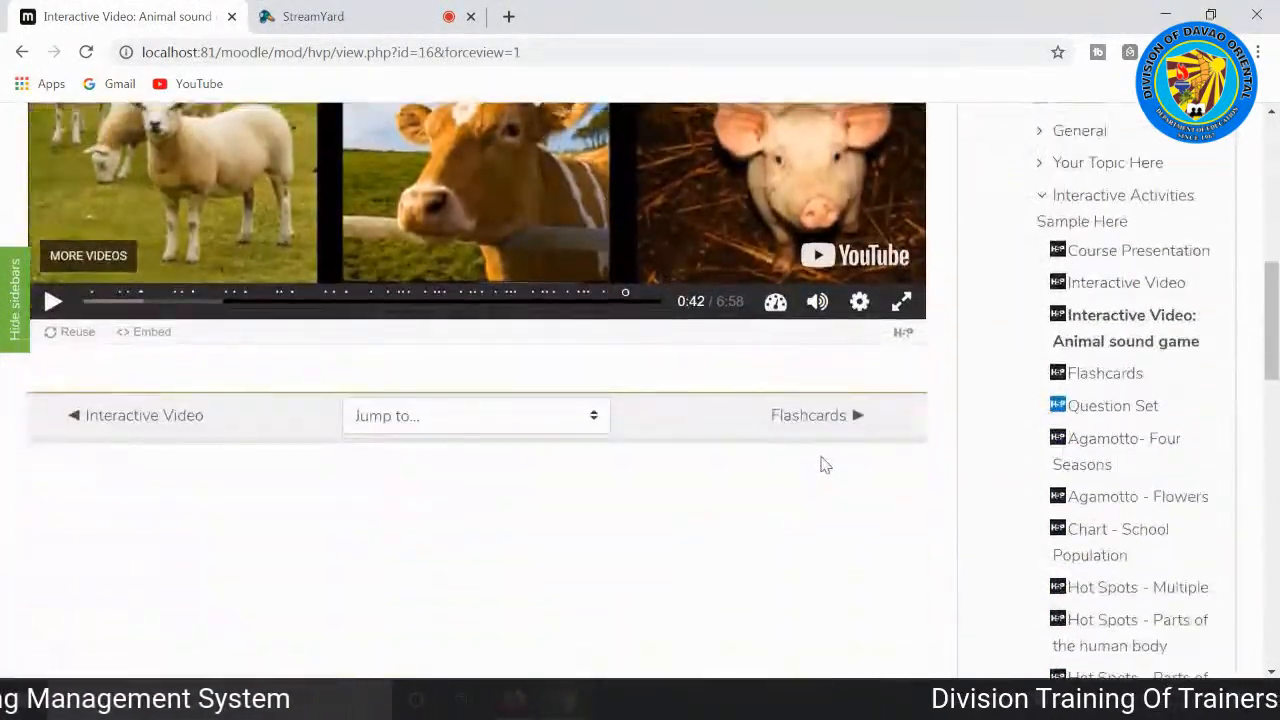
click(813, 420)
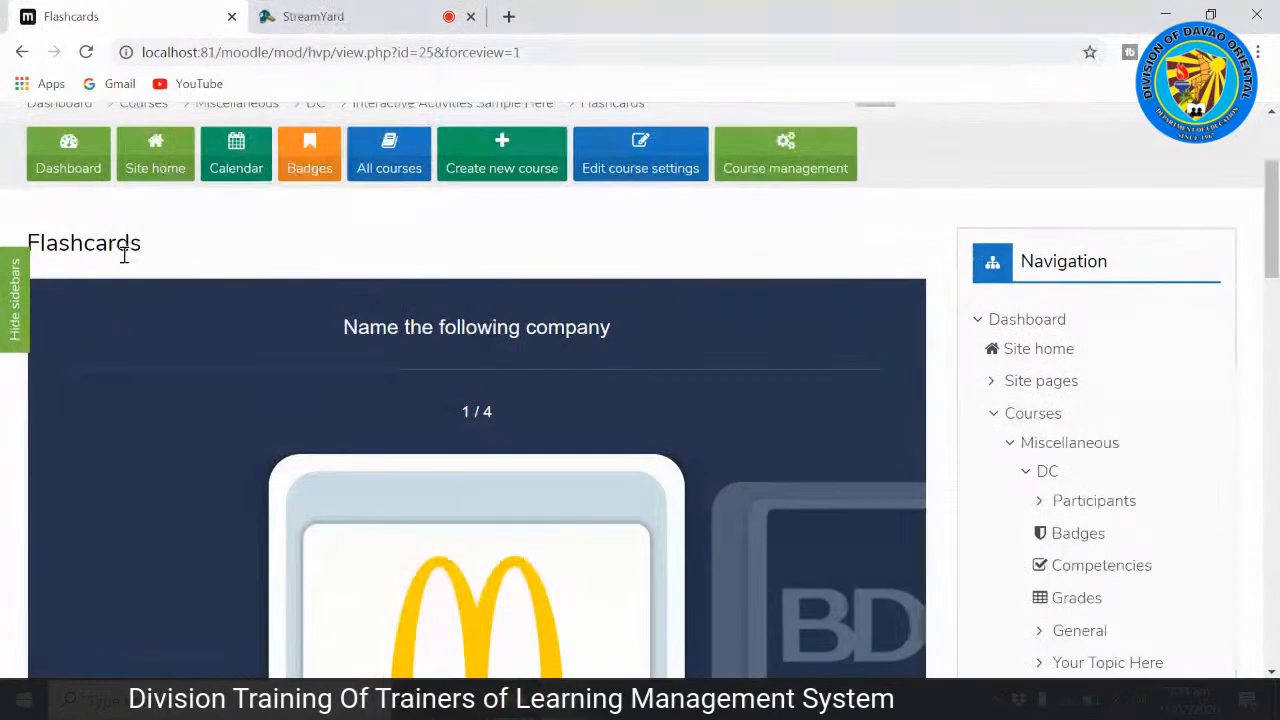
Step: Review the "Name the following company" flashcards, then answer the golden arches card with "mcdo" and check it
scroll(349, 335, down, 6)
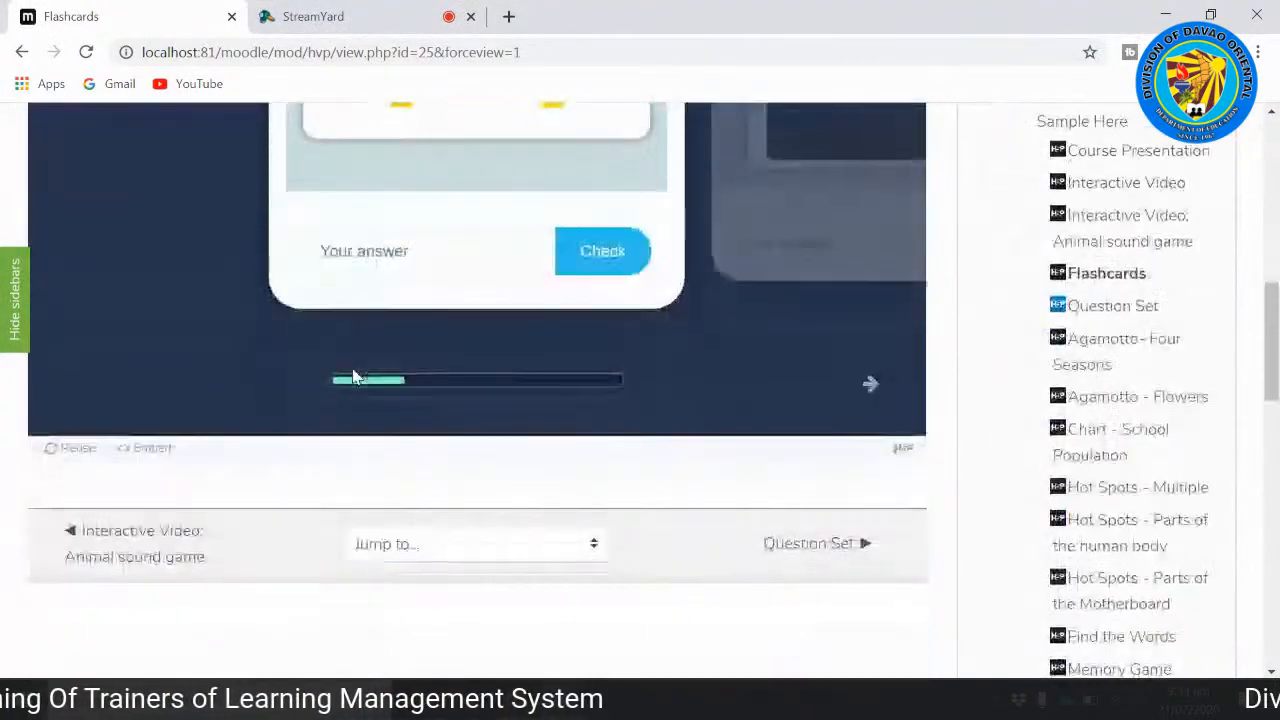
scroll(340, 408, up, 2)
scroll(340, 410, up, 2)
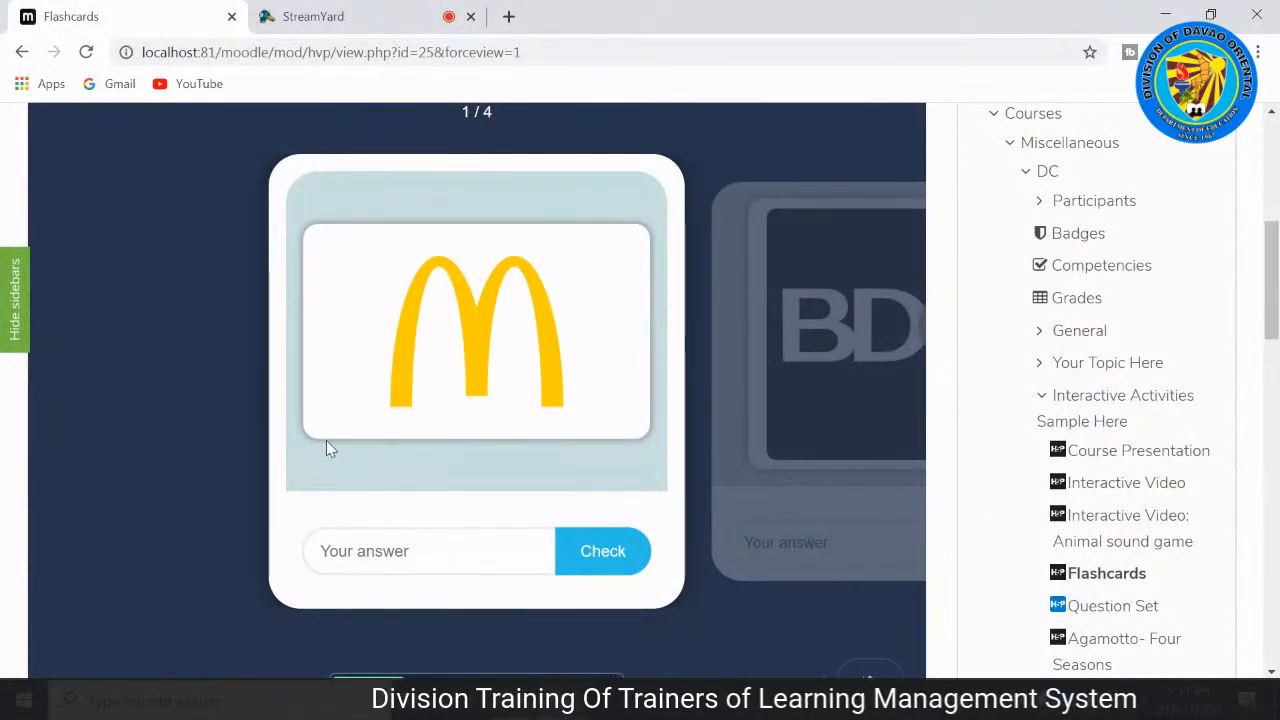
scroll(325, 445, up, 2)
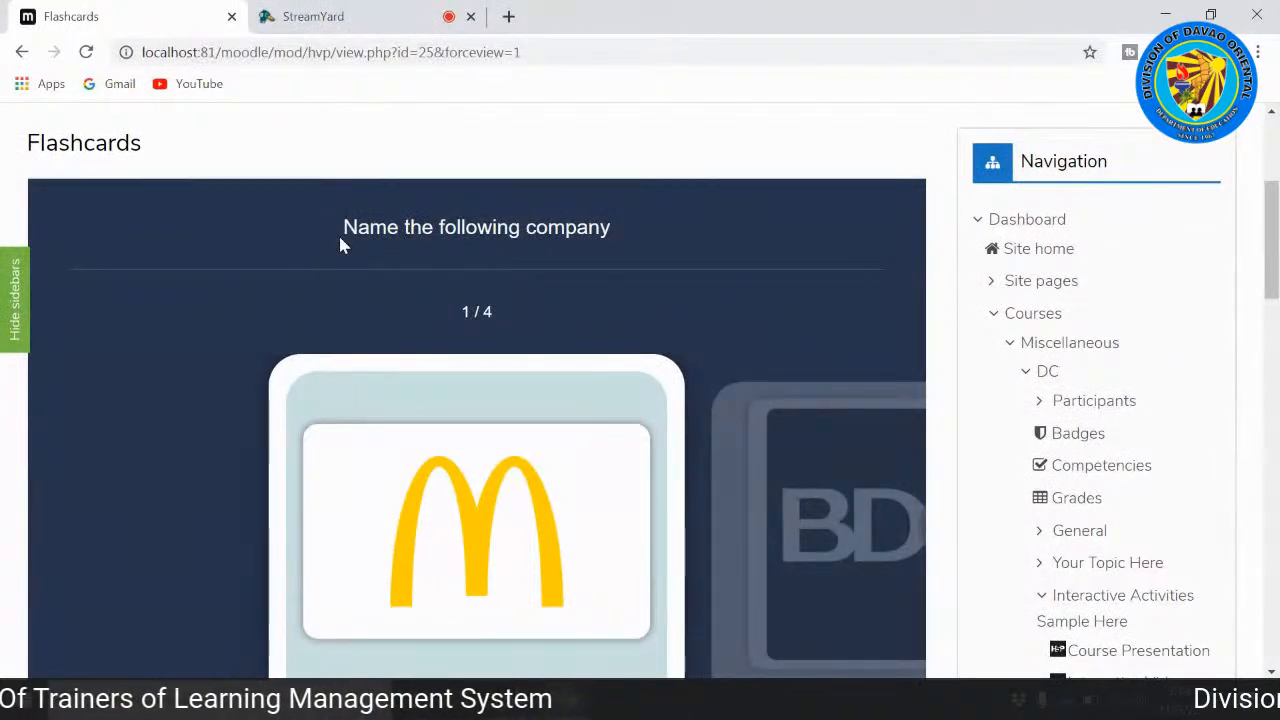
scroll(340, 240, down, 3)
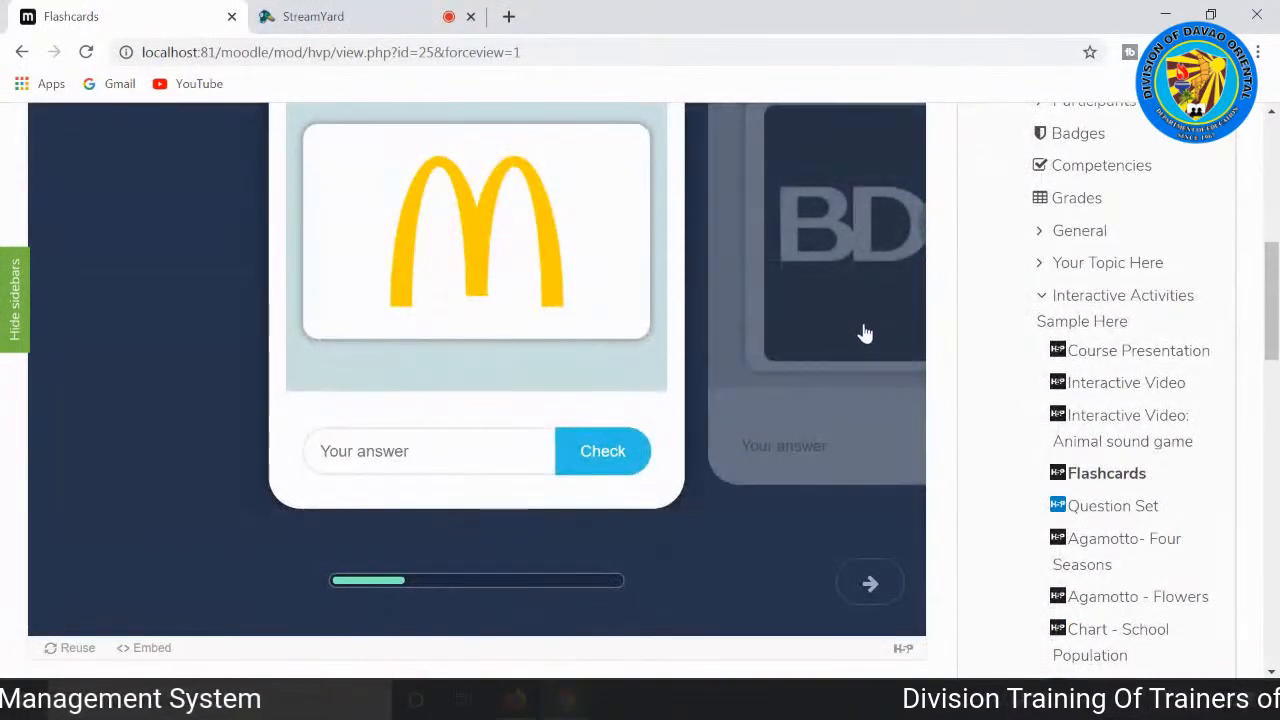
scroll(435, 438, up, 2)
scroll(437, 443, down, 1)
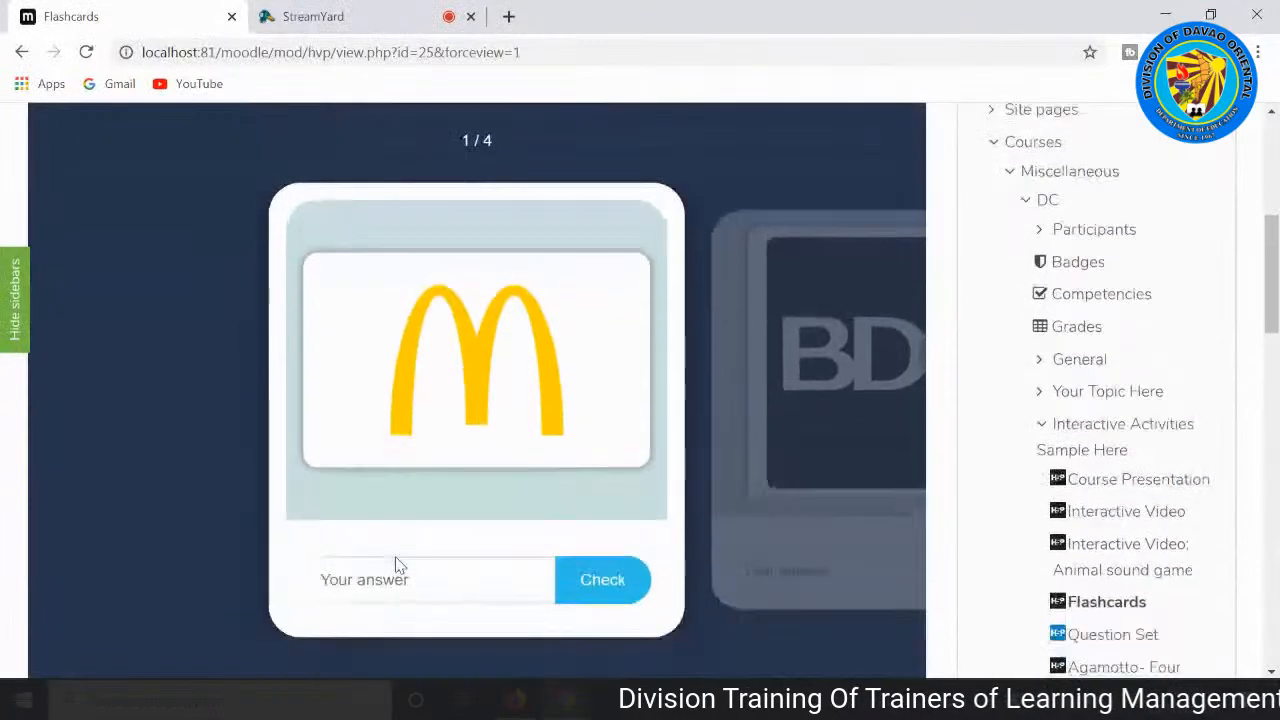
click(390, 554)
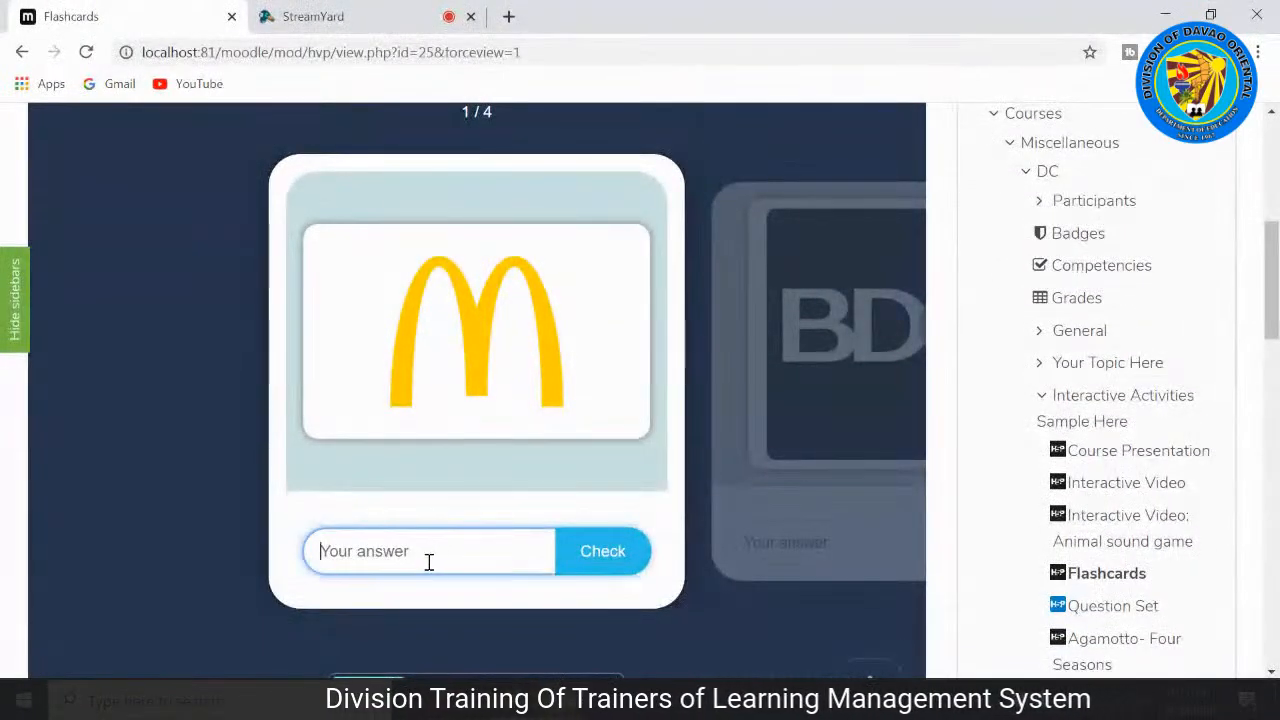
text(mcdo)
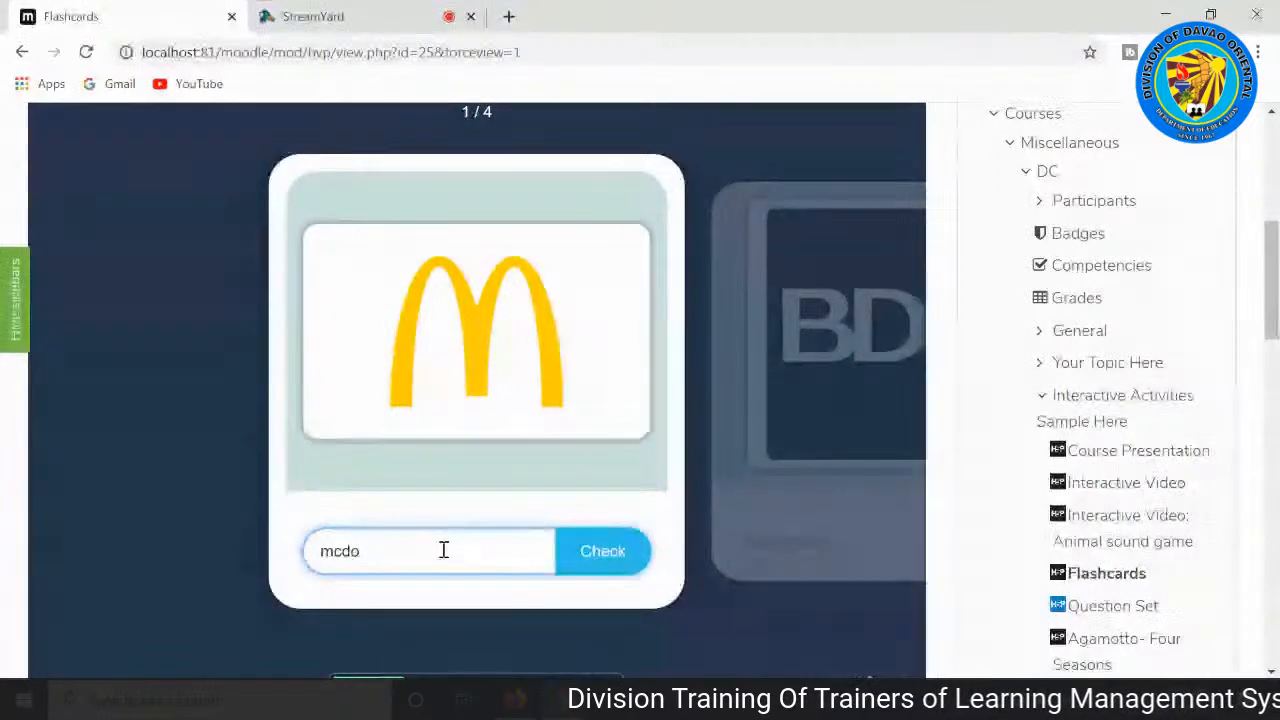
drag(410, 561, 333, 545)
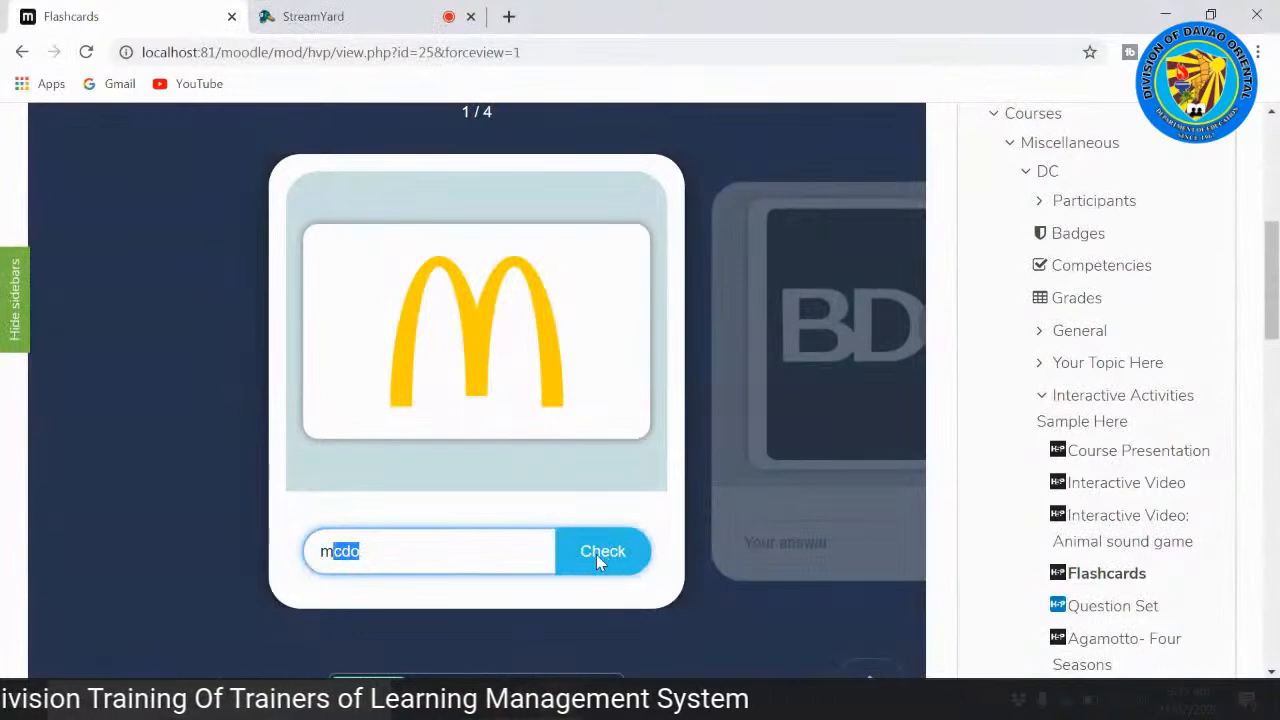
click(640, 556)
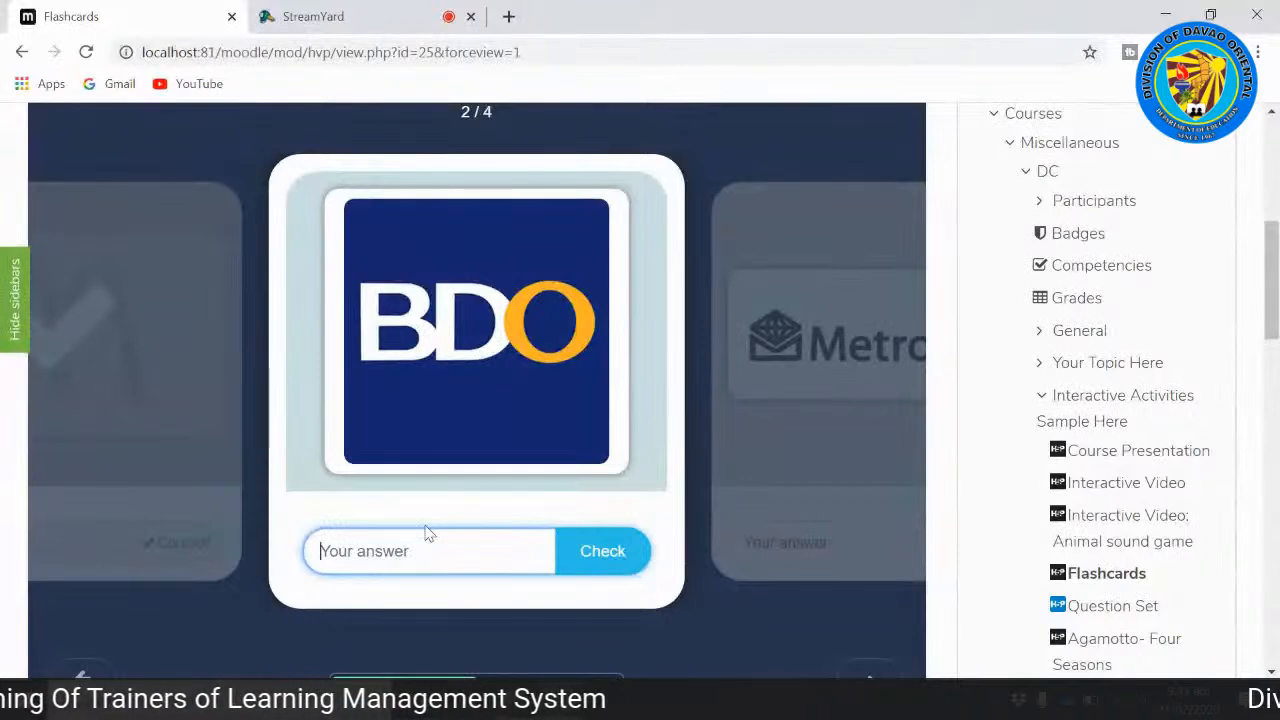
Step: Answer the BDO flashcard with "bdo" and the Metrobank flashcard with "metro bank", checking each answer
text(bdo)
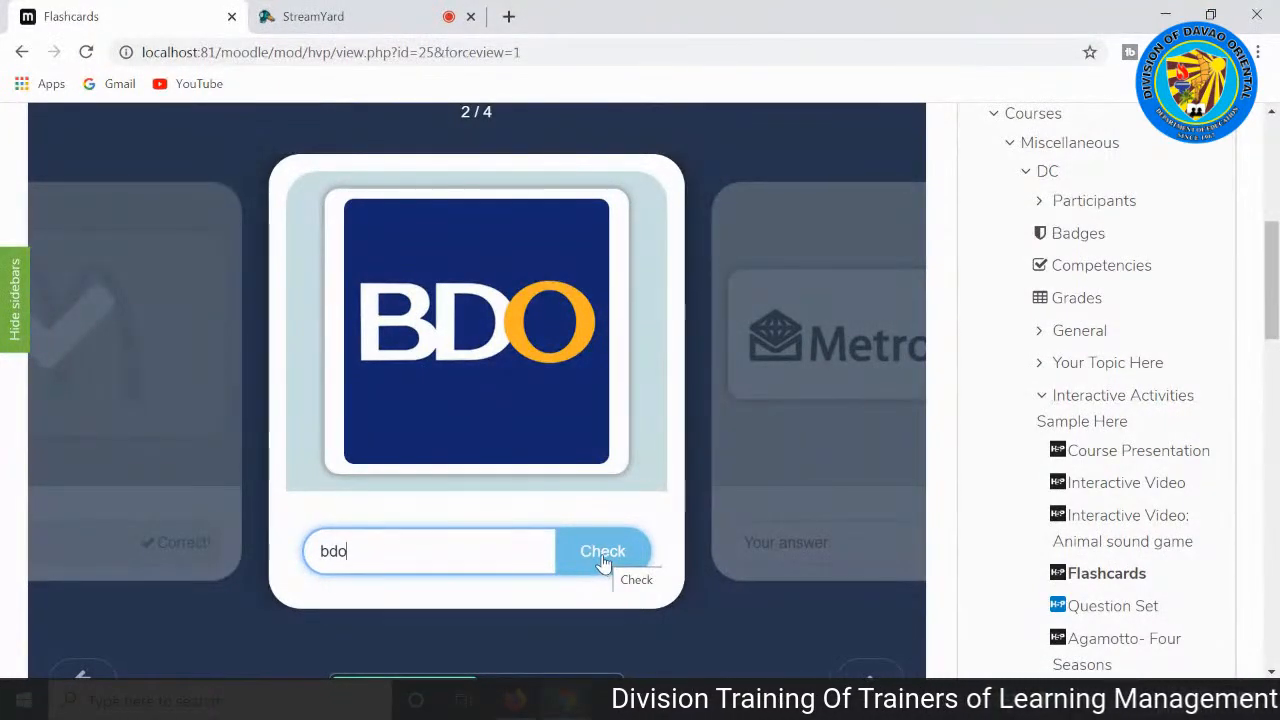
click(601, 561)
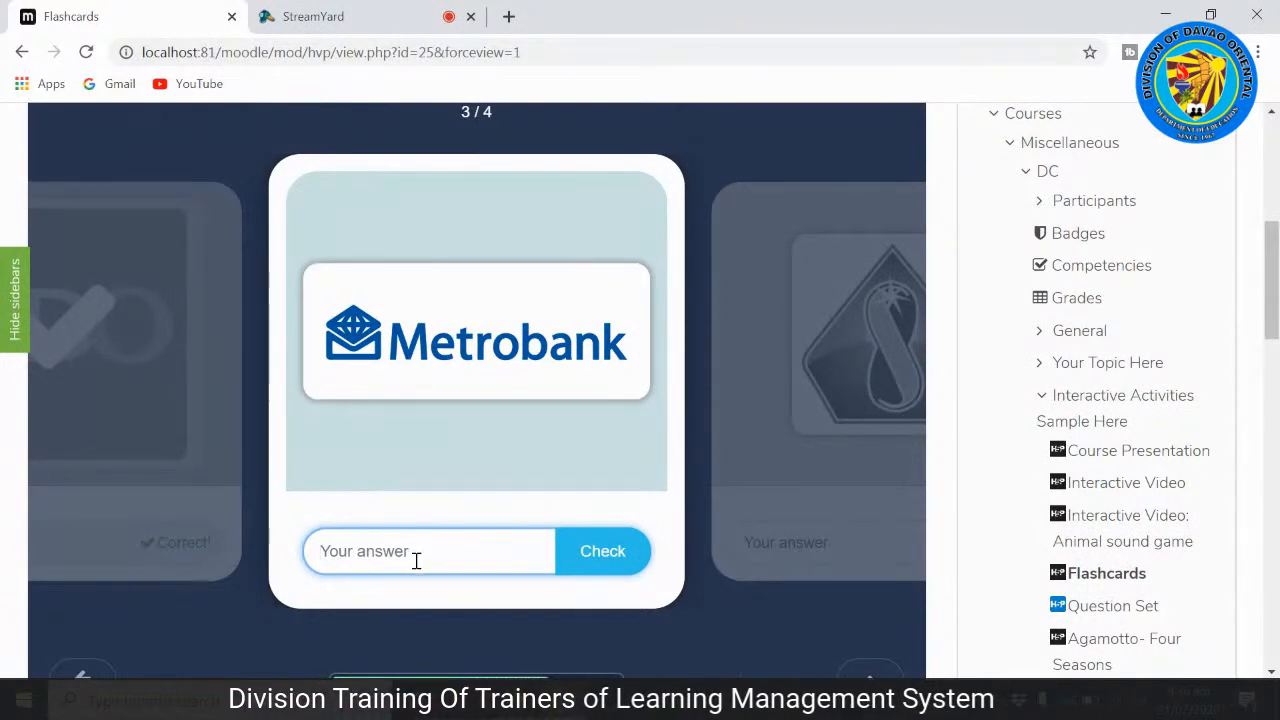
text(me)
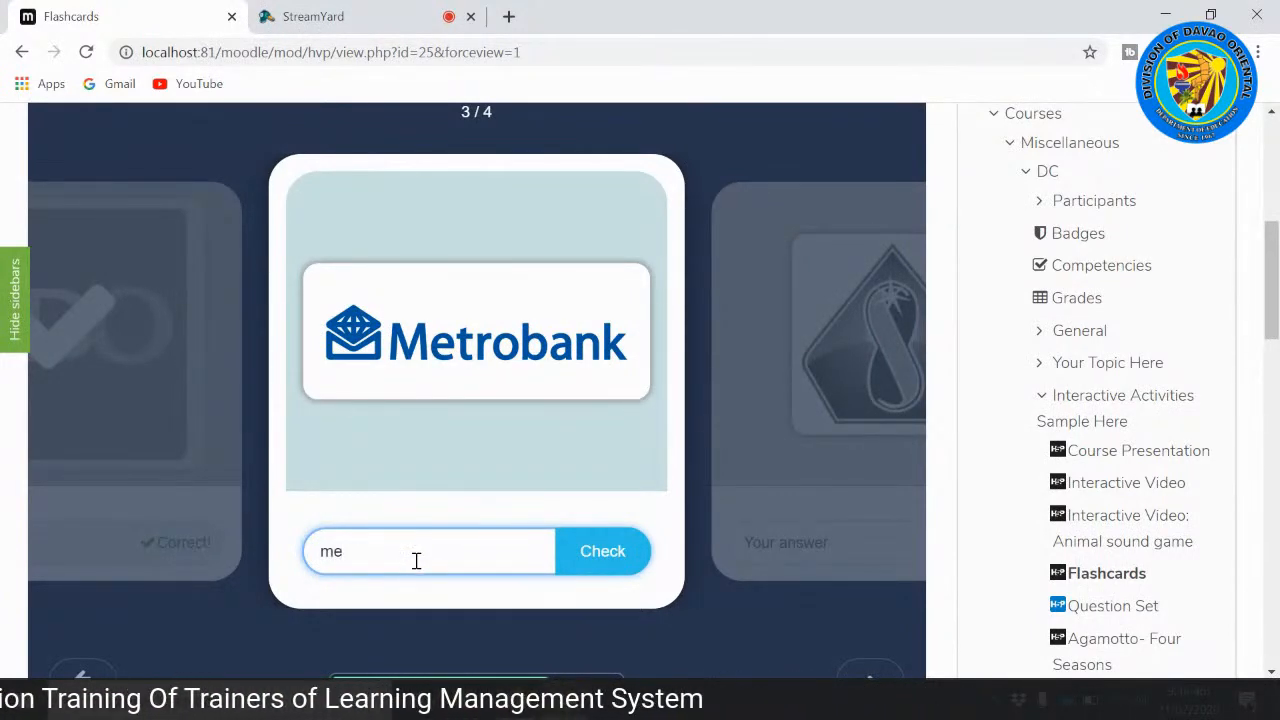
text(tro bank)
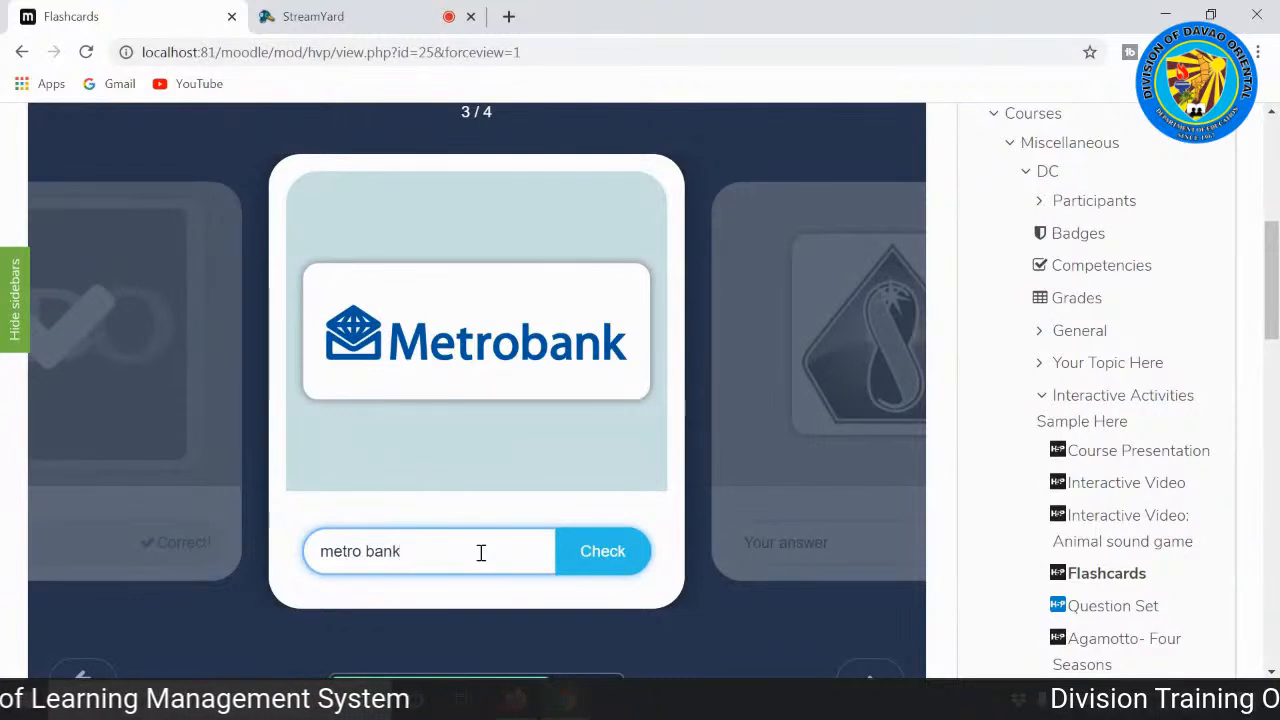
click(621, 560)
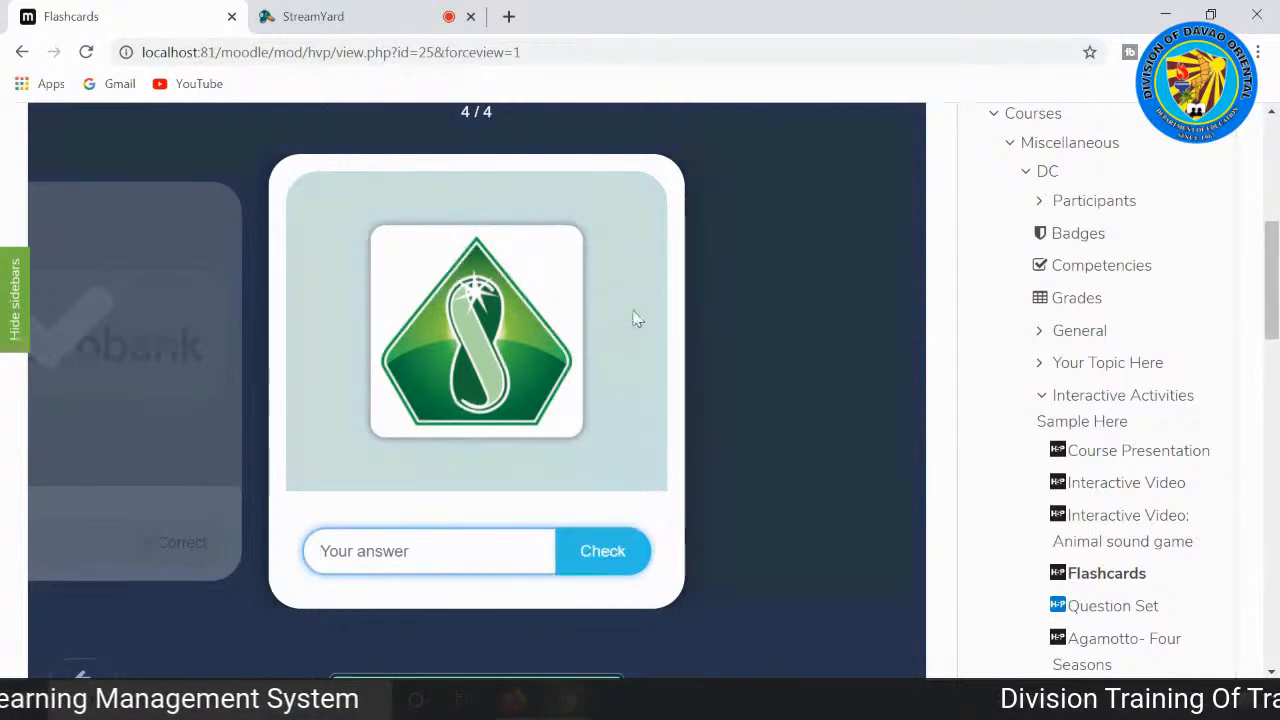
Step: Answer the fourth flashcard, showing the green pentagon logo, with "st. peter" and check it
scroll(407, 462, up, 1)
scroll(409, 452, up, 1)
scroll(409, 452, down, 2)
text(st. pte)
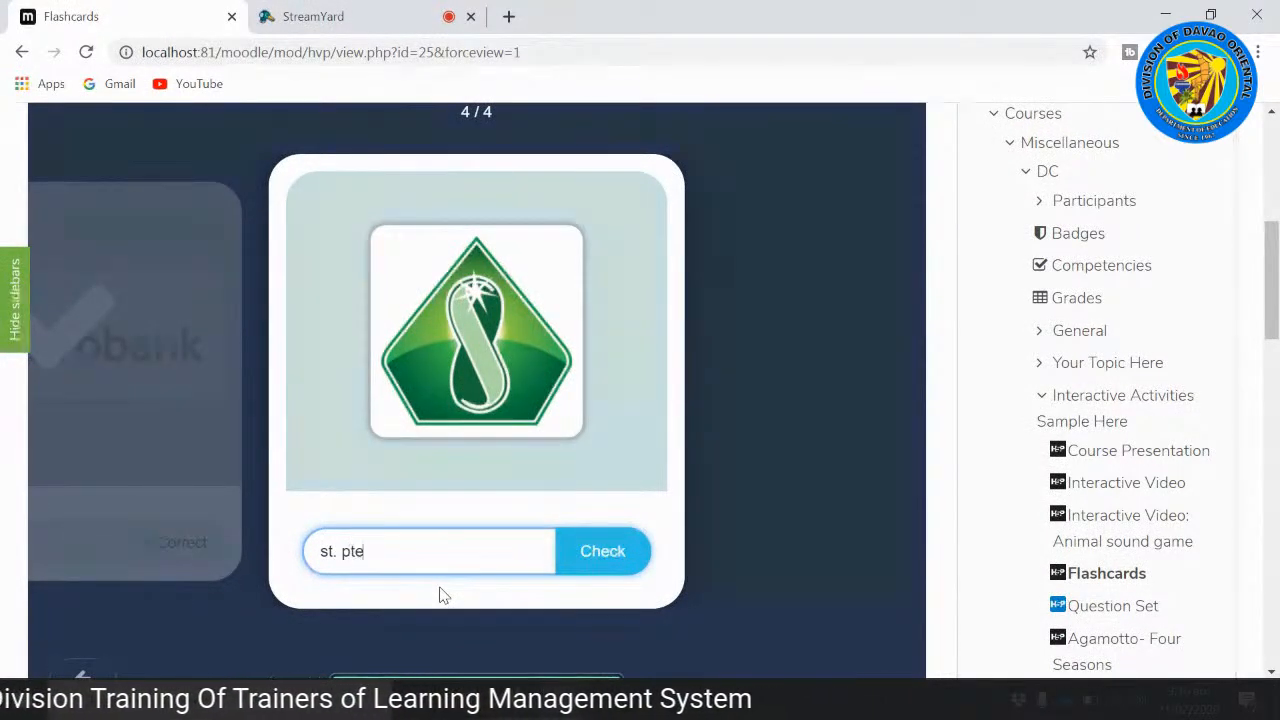
key(BackSpace)
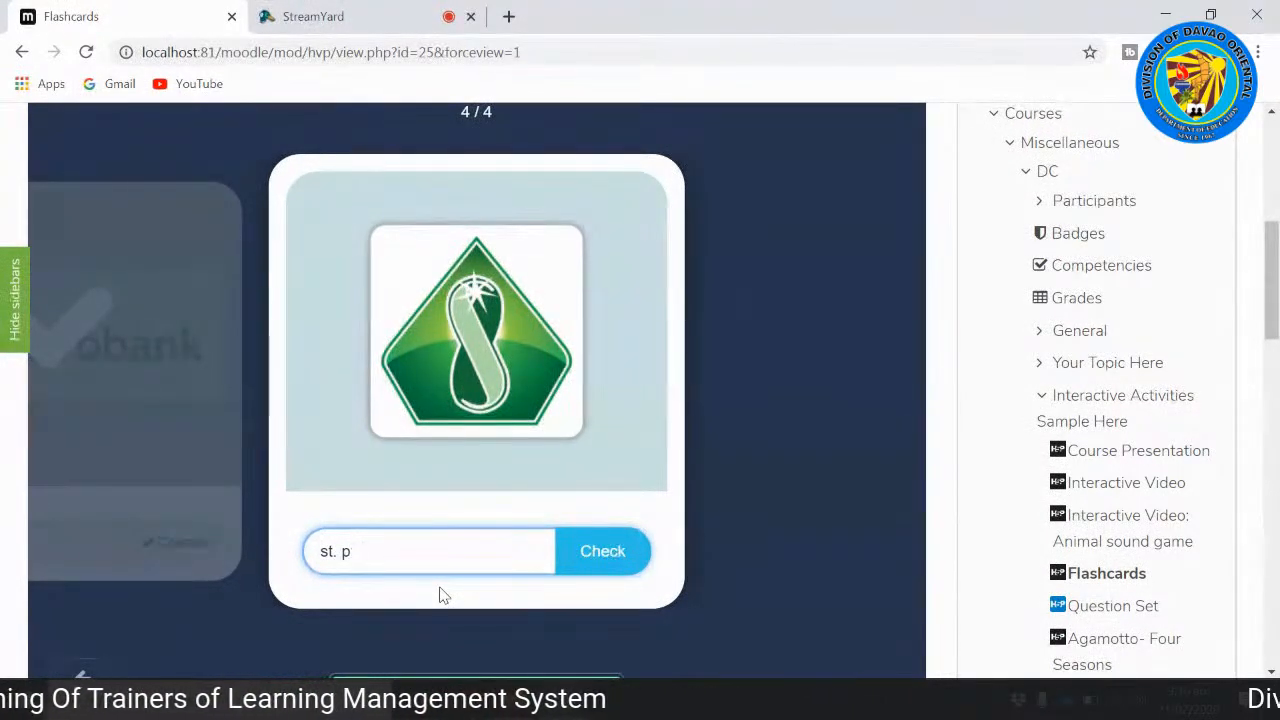
text(. peter)
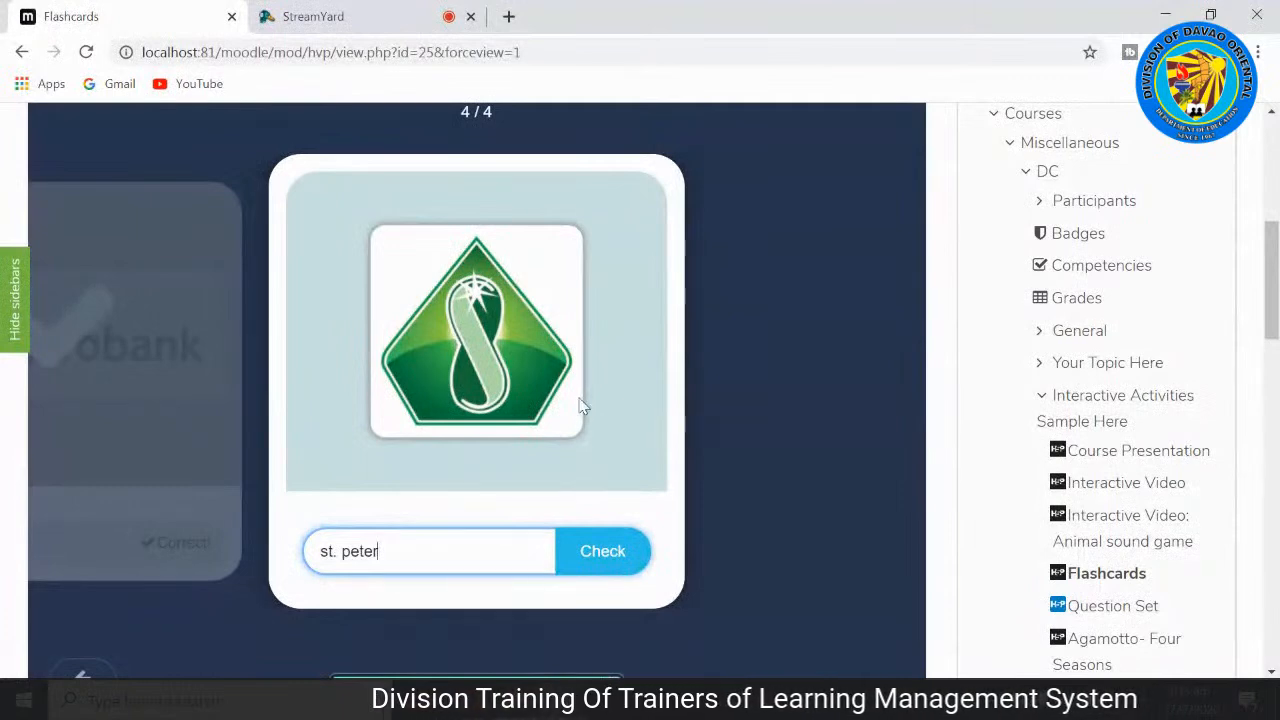
scroll(645, 433, down, 1)
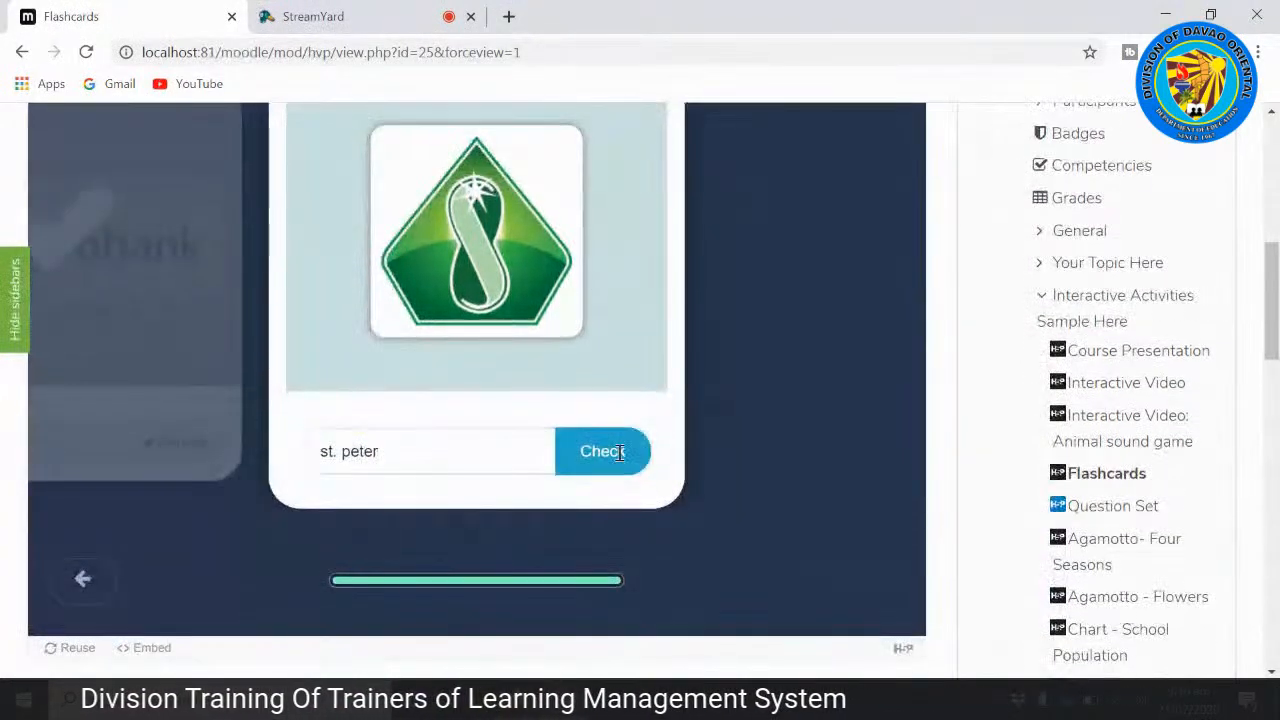
click(620, 451)
Step: Look over the checked flashcard and move on to the Question Set activity
scroll(663, 421, up, 4)
scroll(666, 432, down, 1)
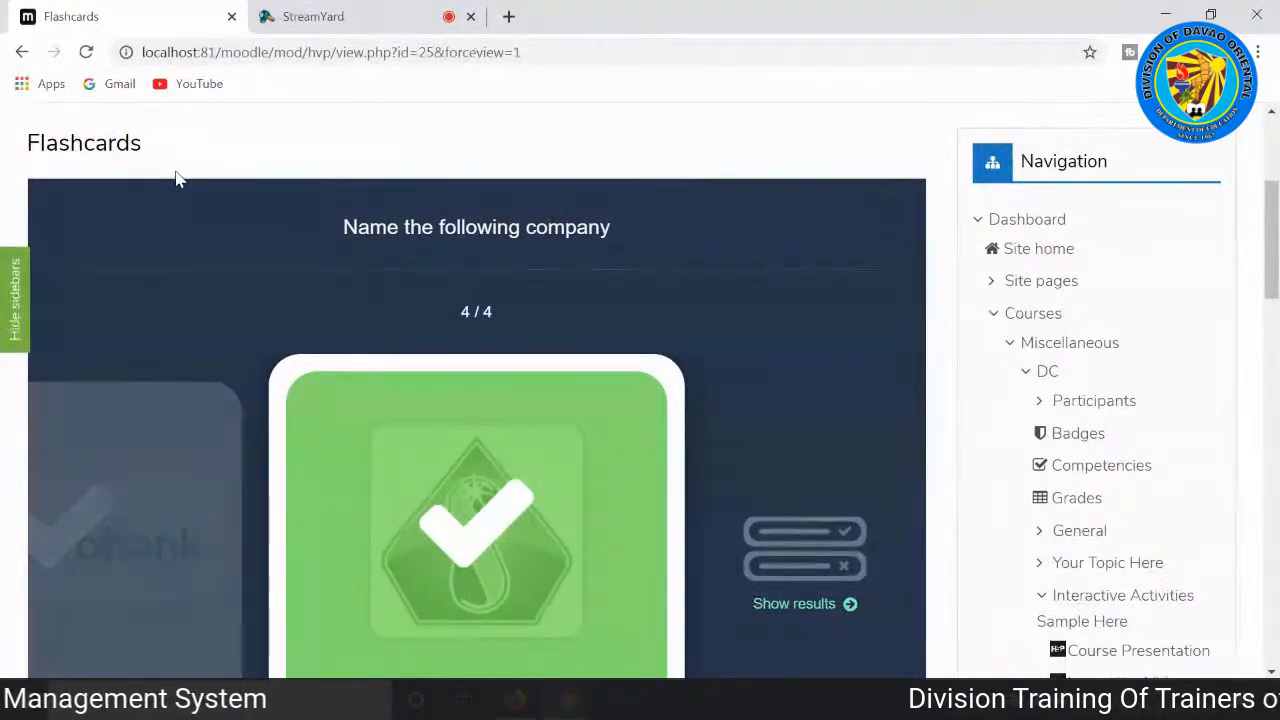
scroll(383, 303, down, 5)
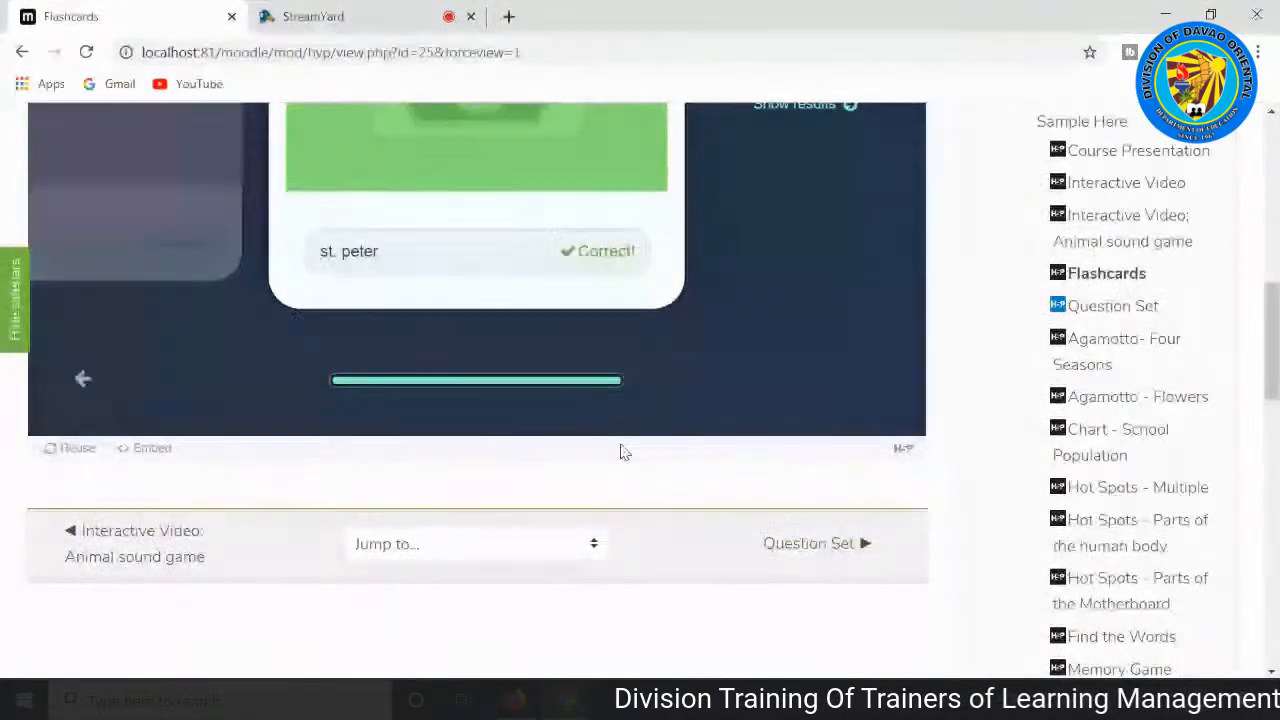
click(818, 547)
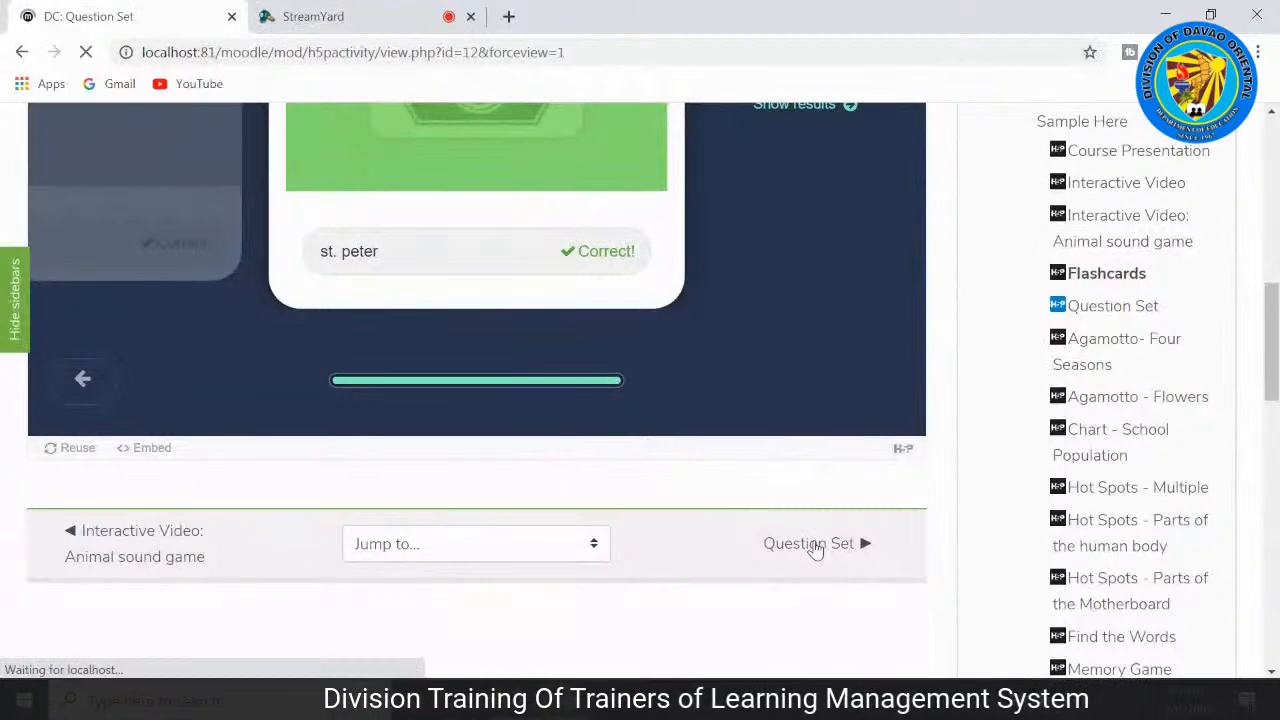
Step: Examine the Question Set's first question about berries picked in the wild and its six answer options
scroll(617, 486, down, 2)
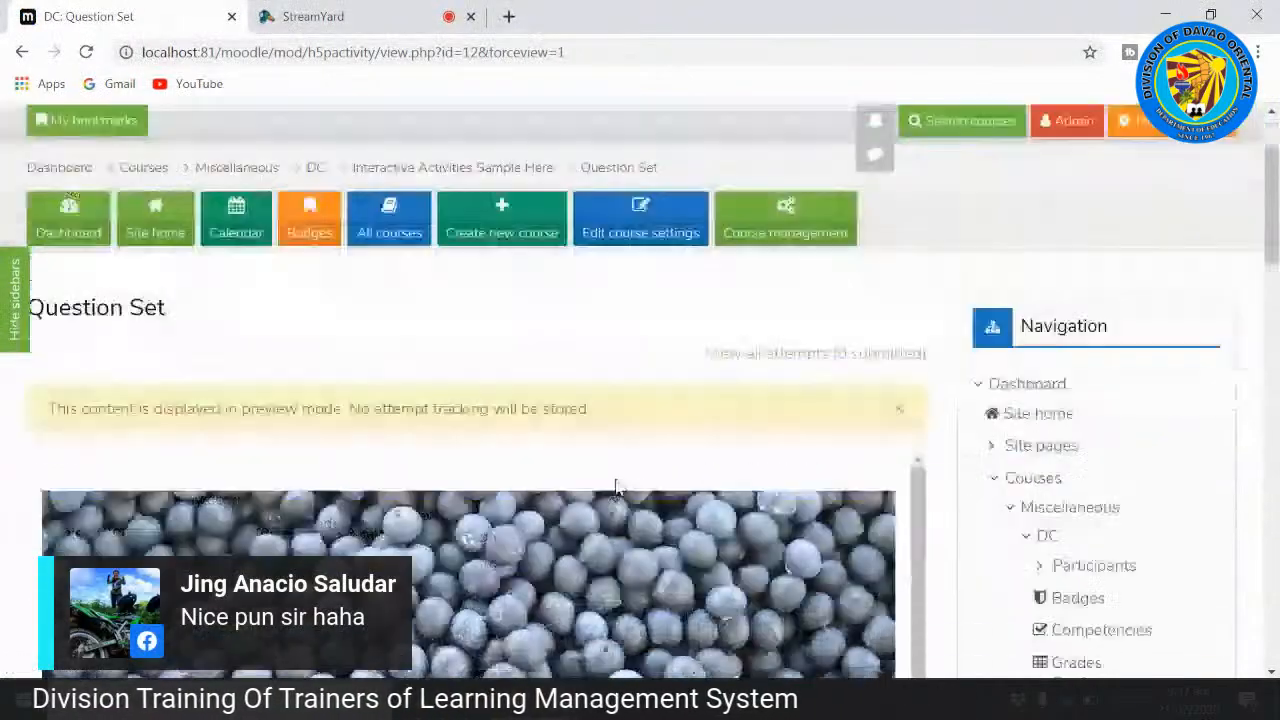
scroll(615, 478, down, 1)
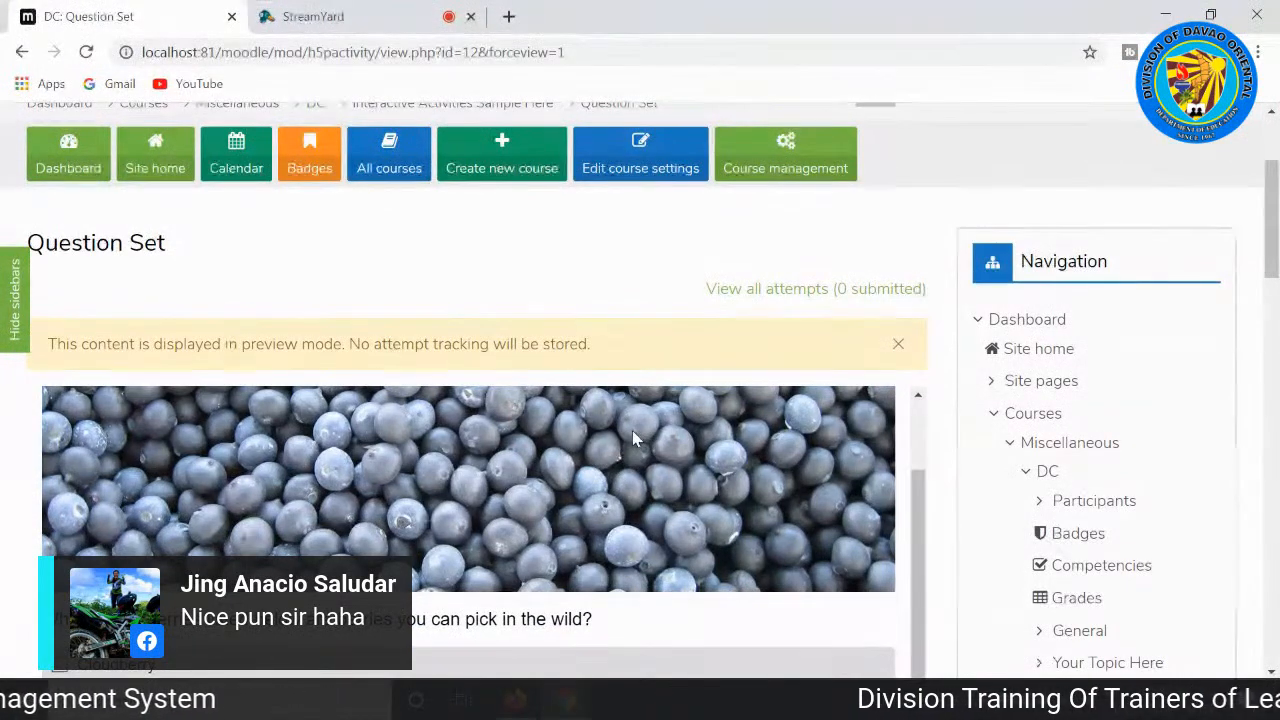
scroll(645, 420, up, 1)
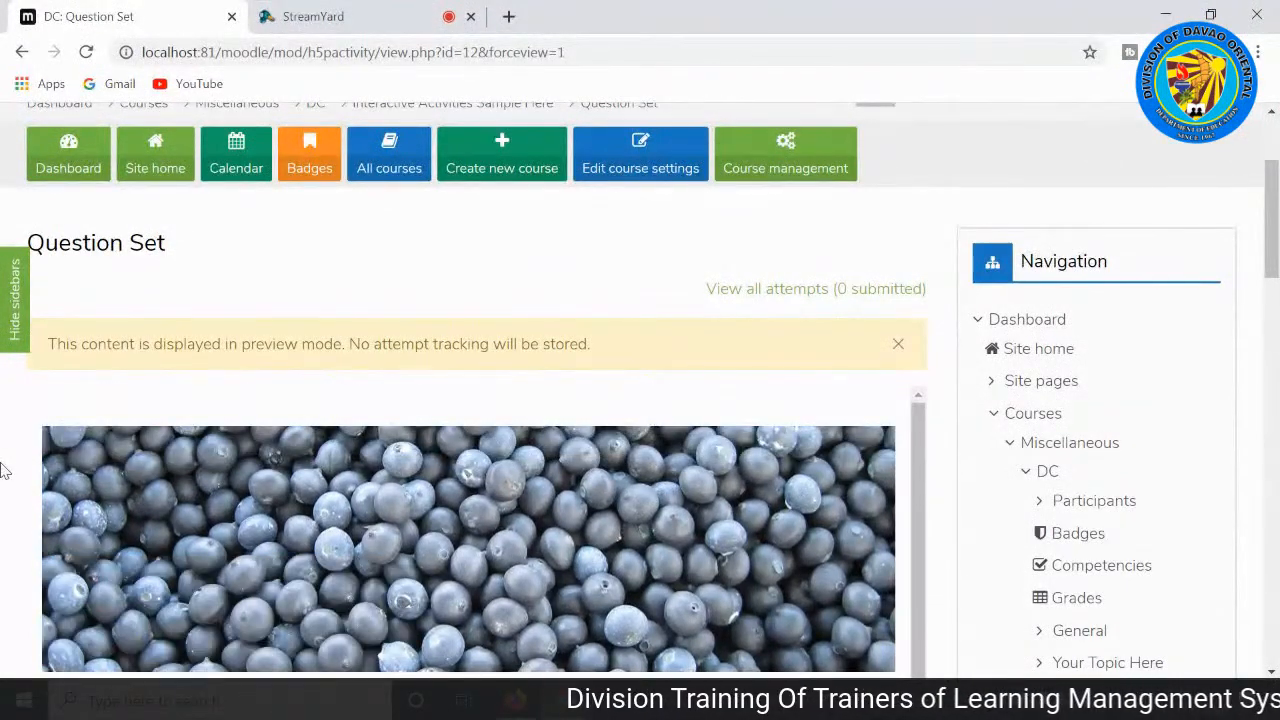
scroll(4, 470, down, 2)
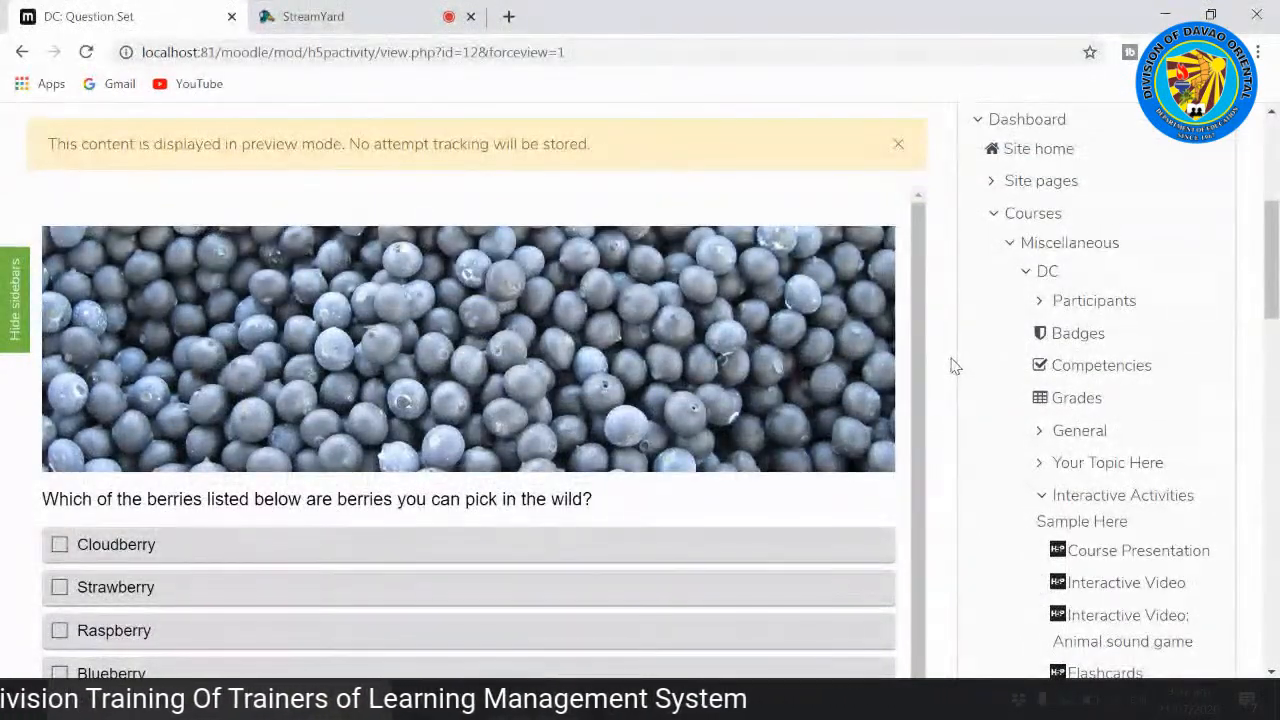
drag(930, 372, 930, 430)
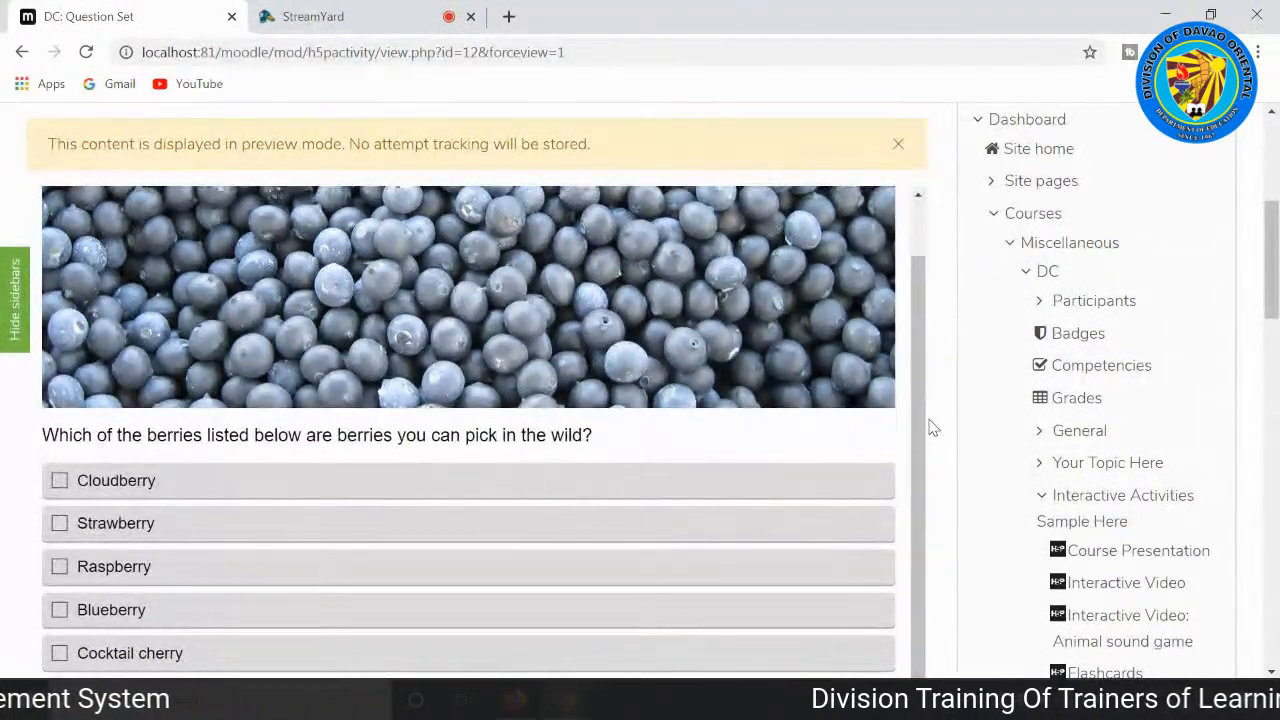
scroll(930, 428, down, 3)
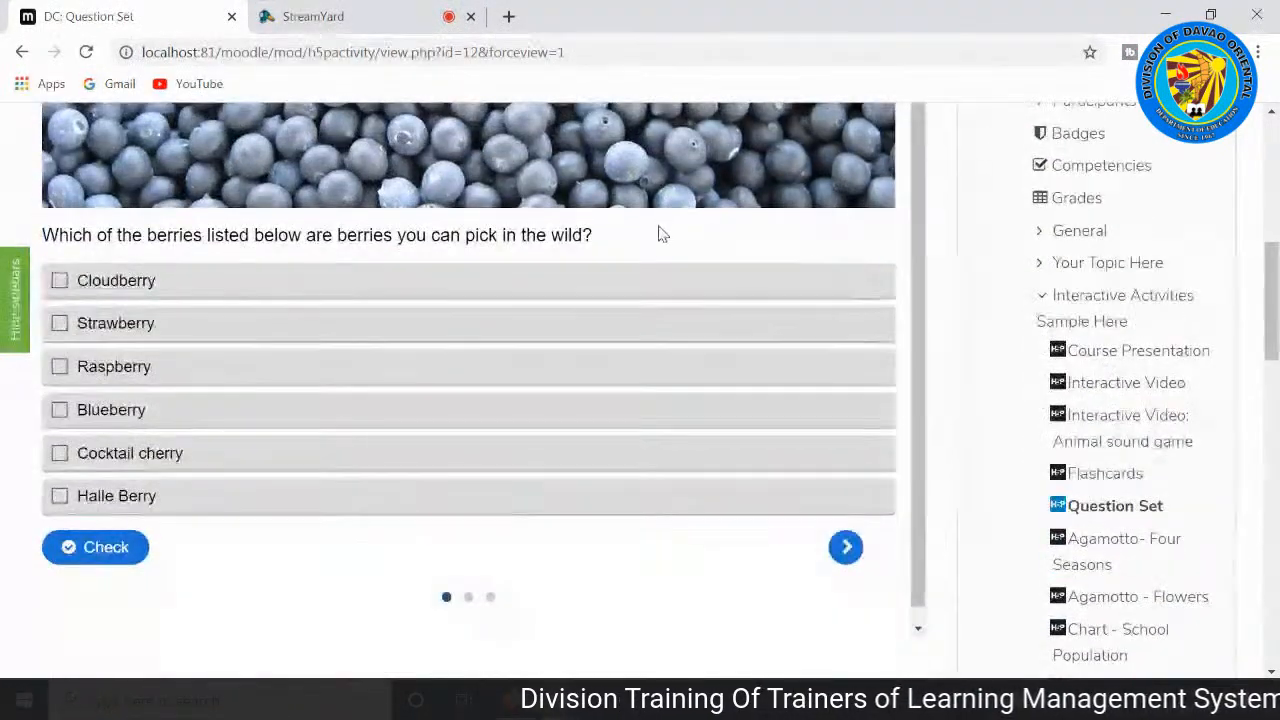
scroll(646, 247, up, 2)
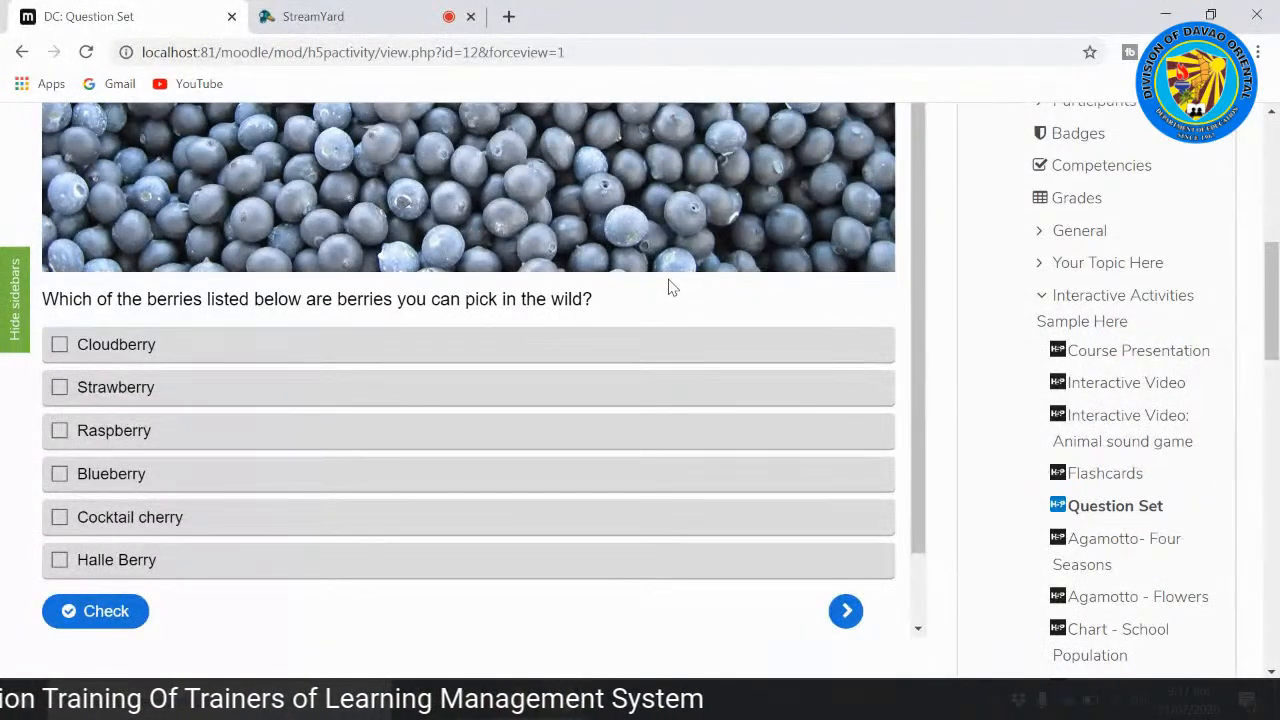
scroll(673, 291, up, 3)
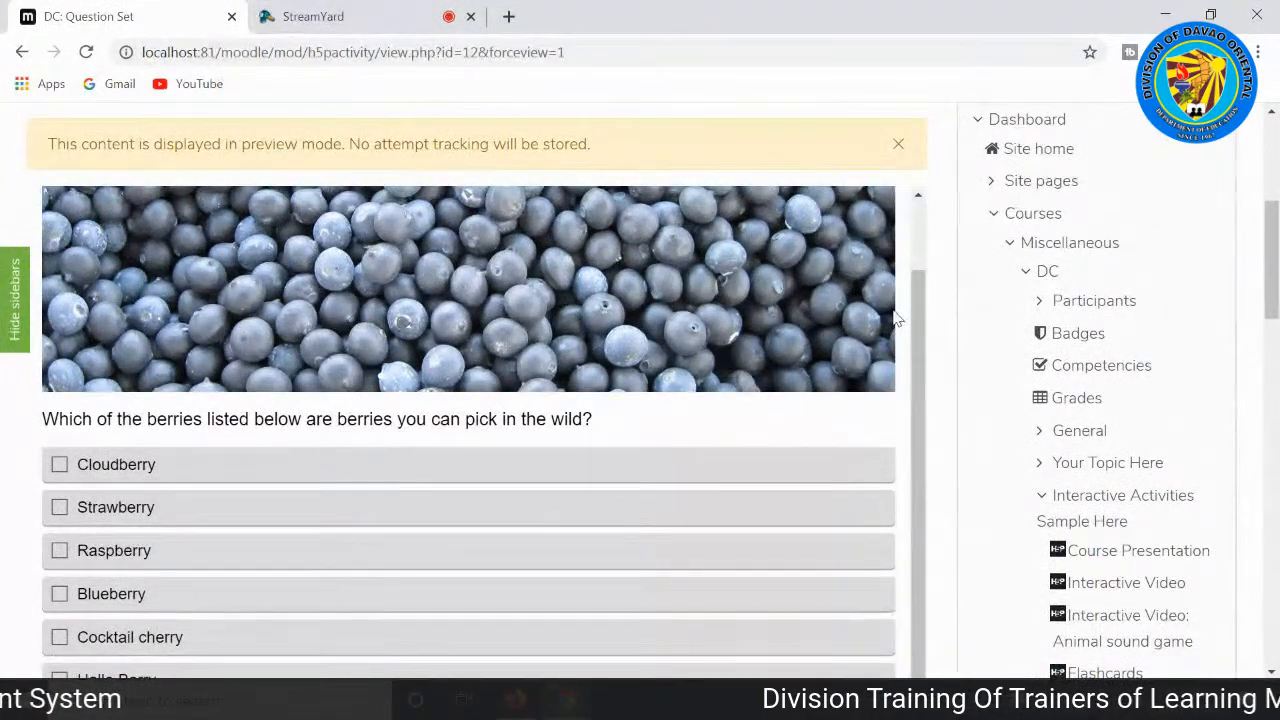
scroll(889, 323, down, 3)
scroll(889, 323, up, 2)
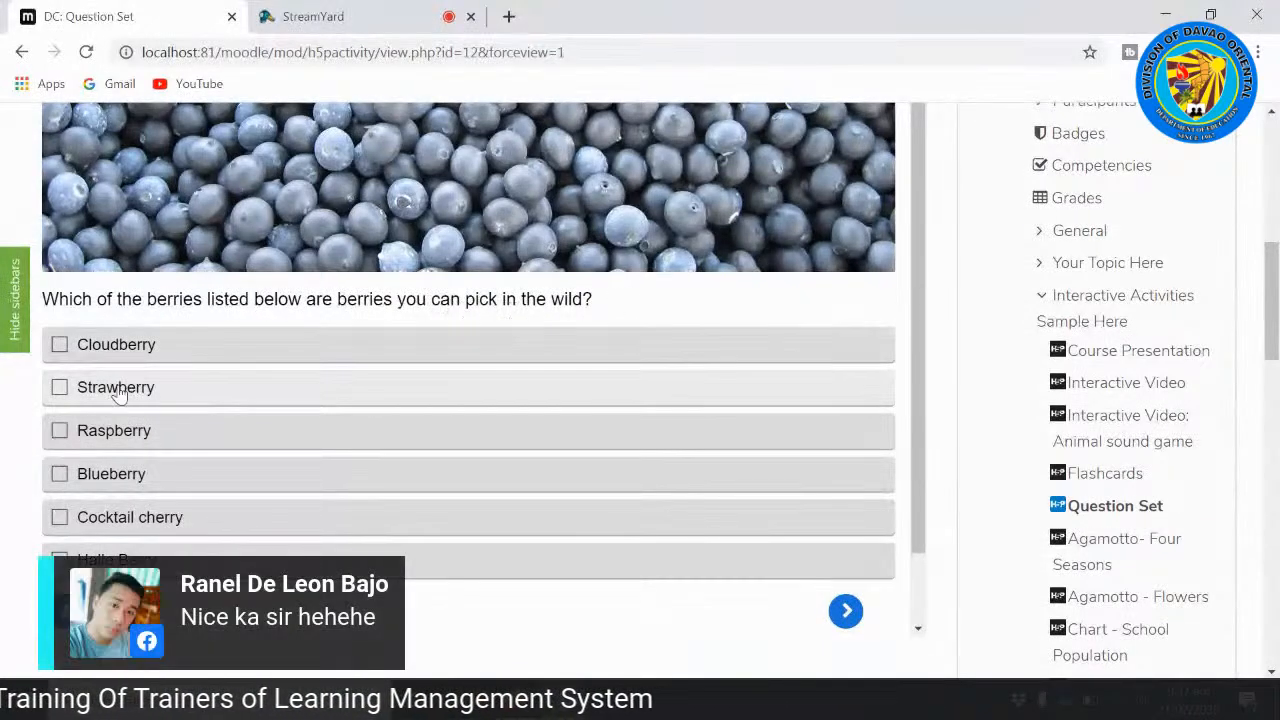
Step: Answer the wild berries question with Cloudberry and Strawberry, then check the answer and view the feedback
click(61, 347)
click(59, 386)
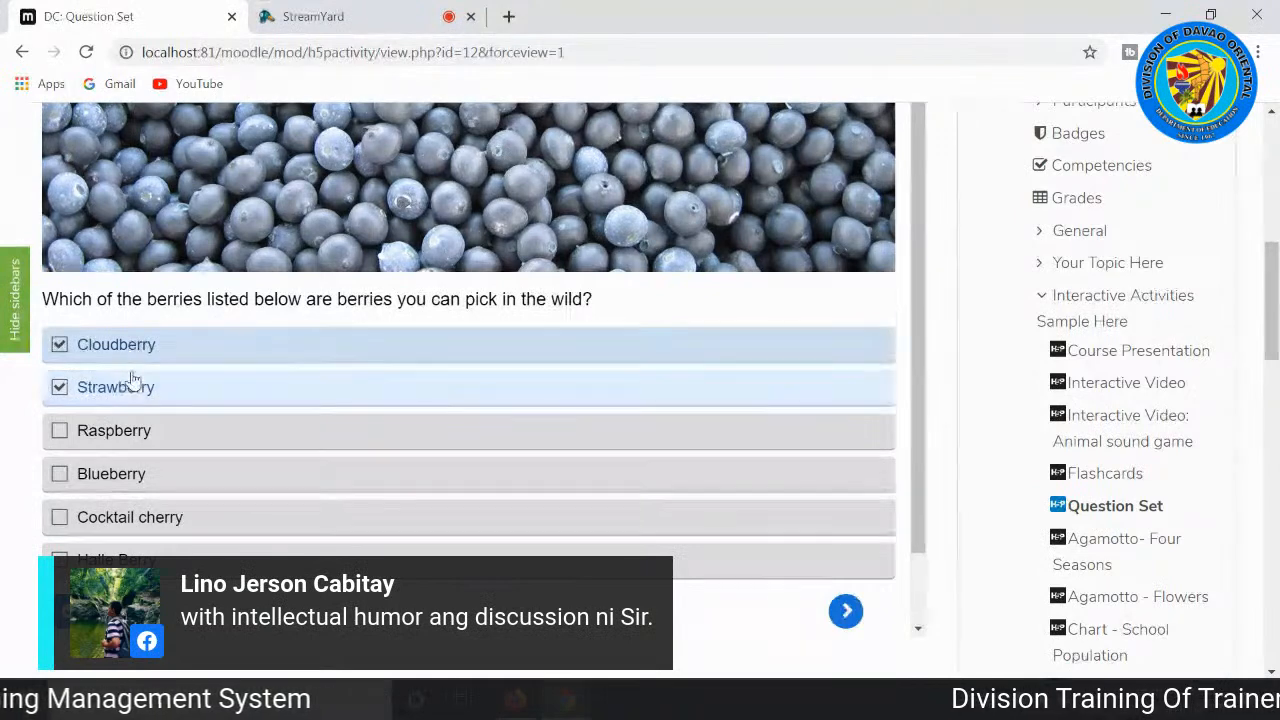
click(85, 611)
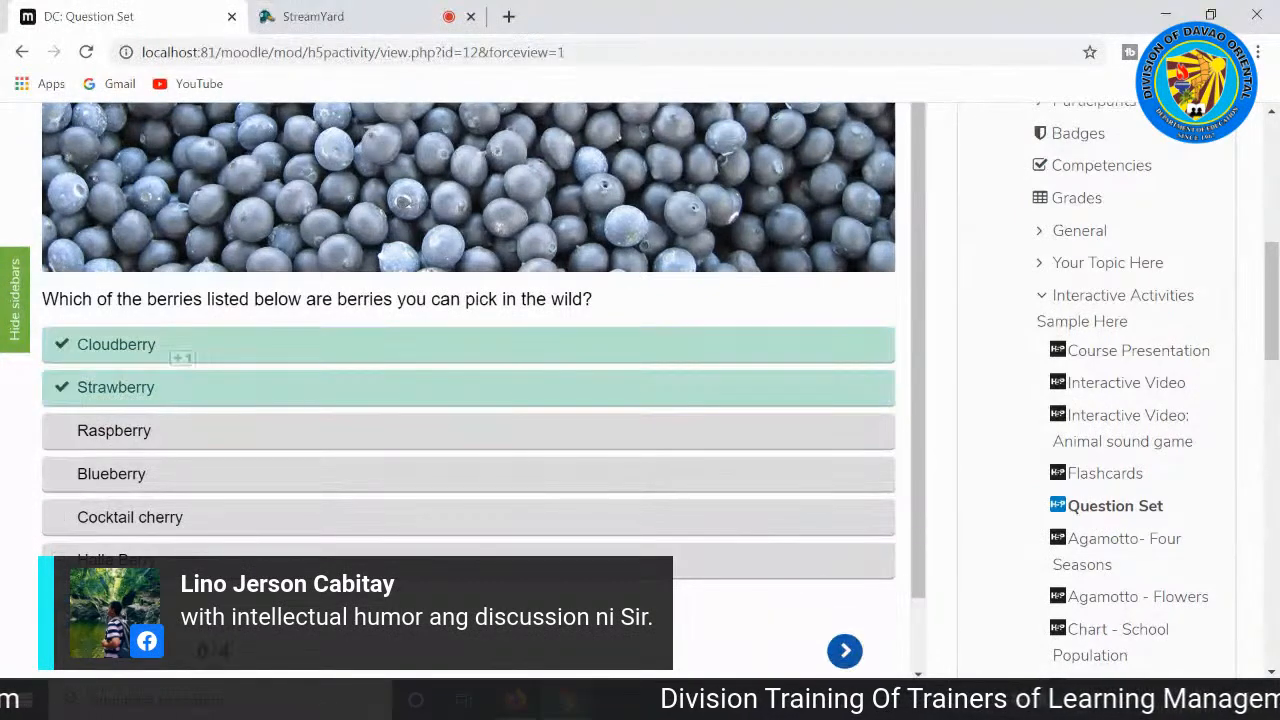
scroll(232, 553, down, 1)
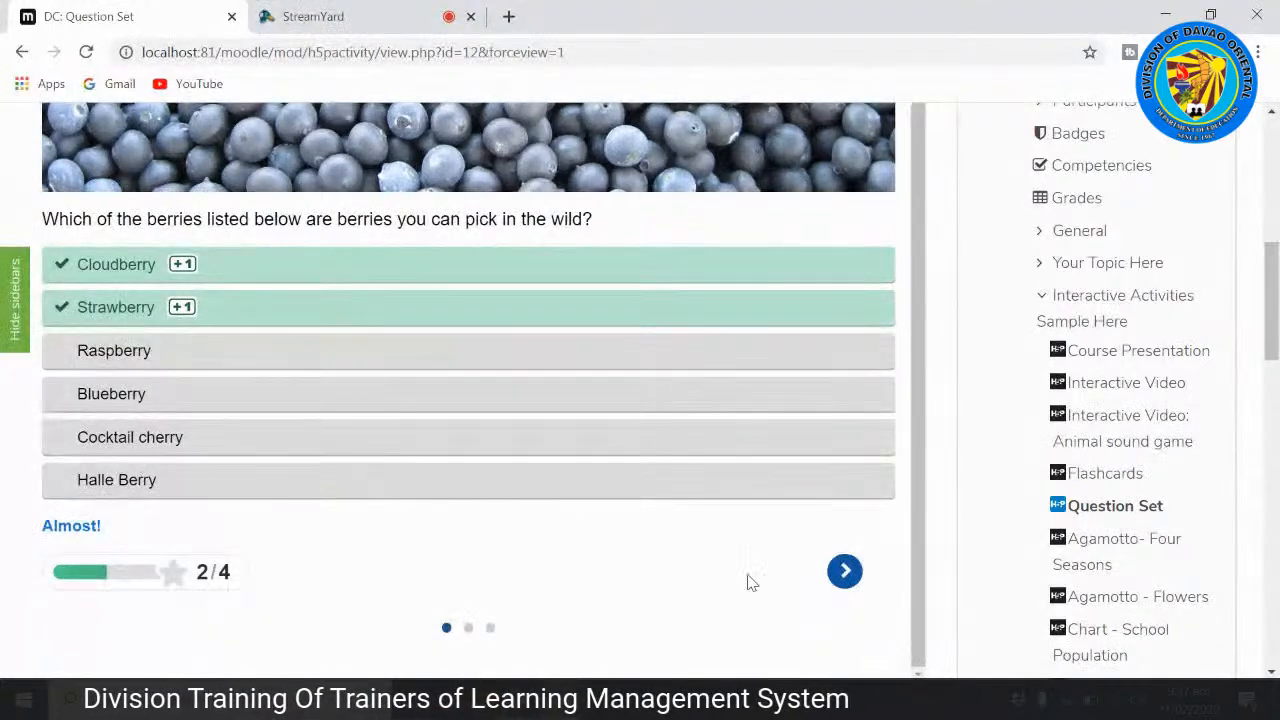
Step: Go to the drag and drop question and place the red berries under Redcurrant, the orange berry under Blueberry and the dark berry under Cloudberry
click(845, 571)
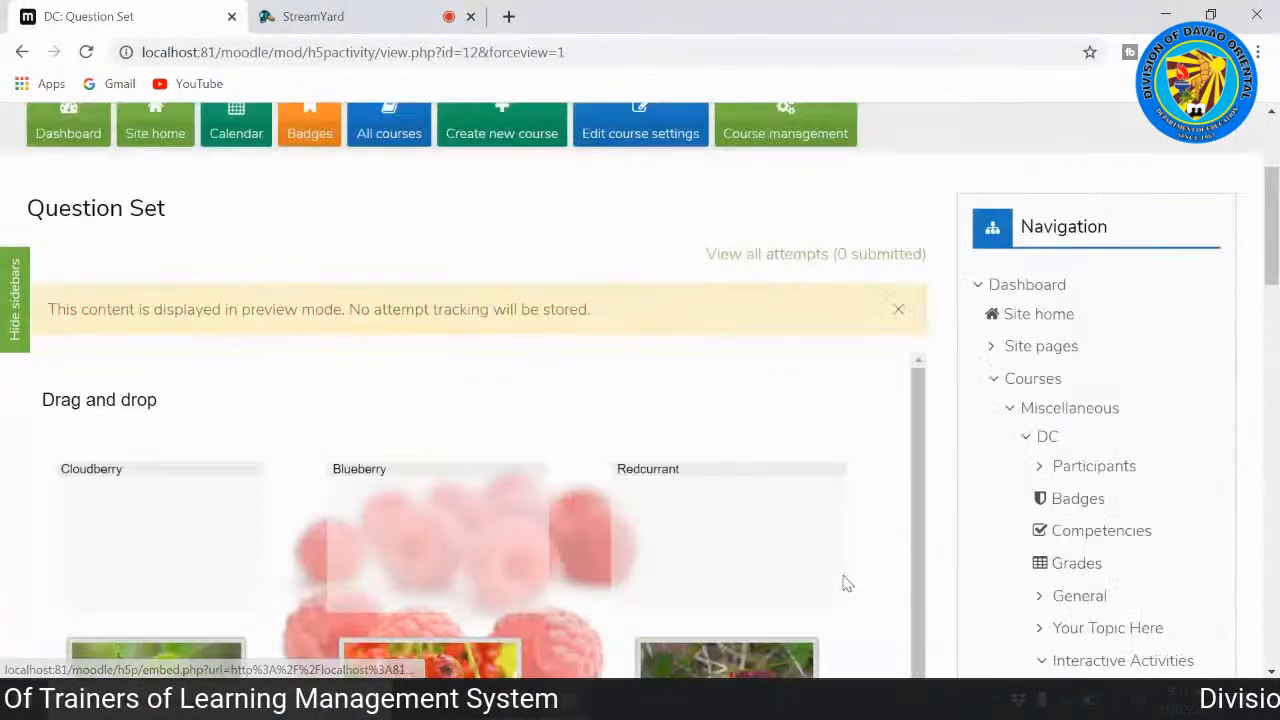
scroll(900, 415, down, 1)
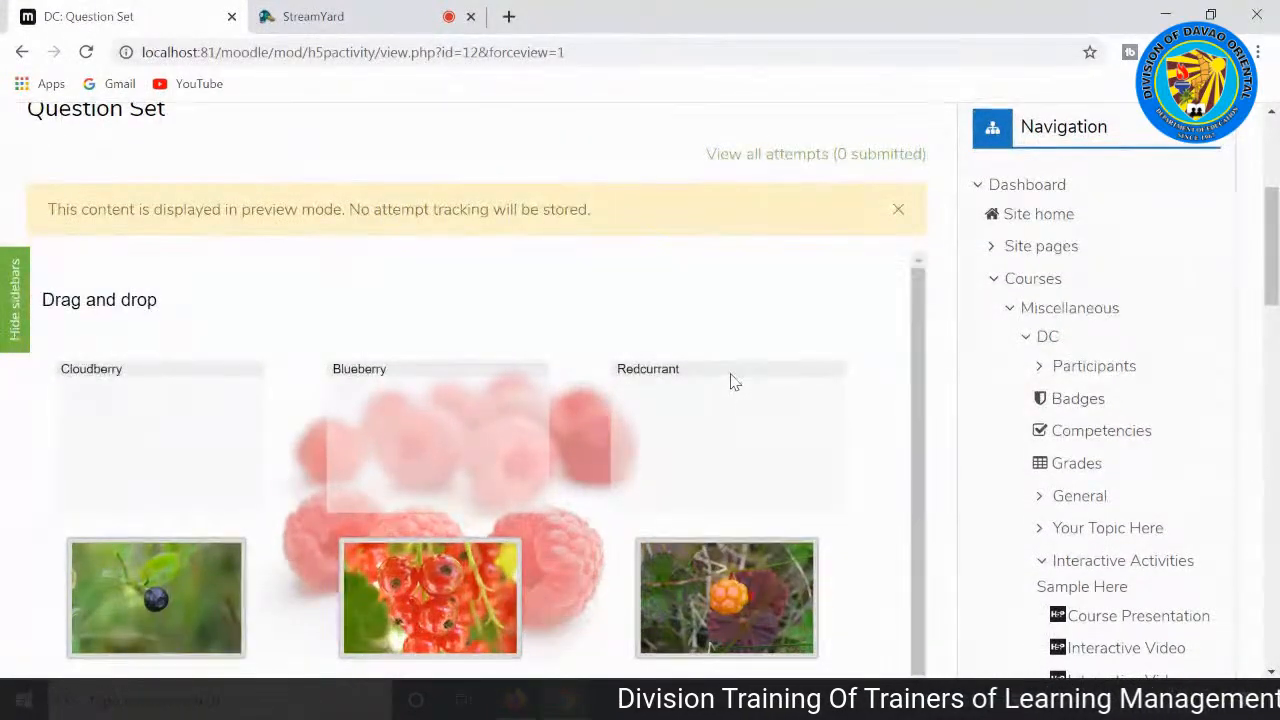
scroll(366, 447, down, 1)
drag(443, 543, 725, 383)
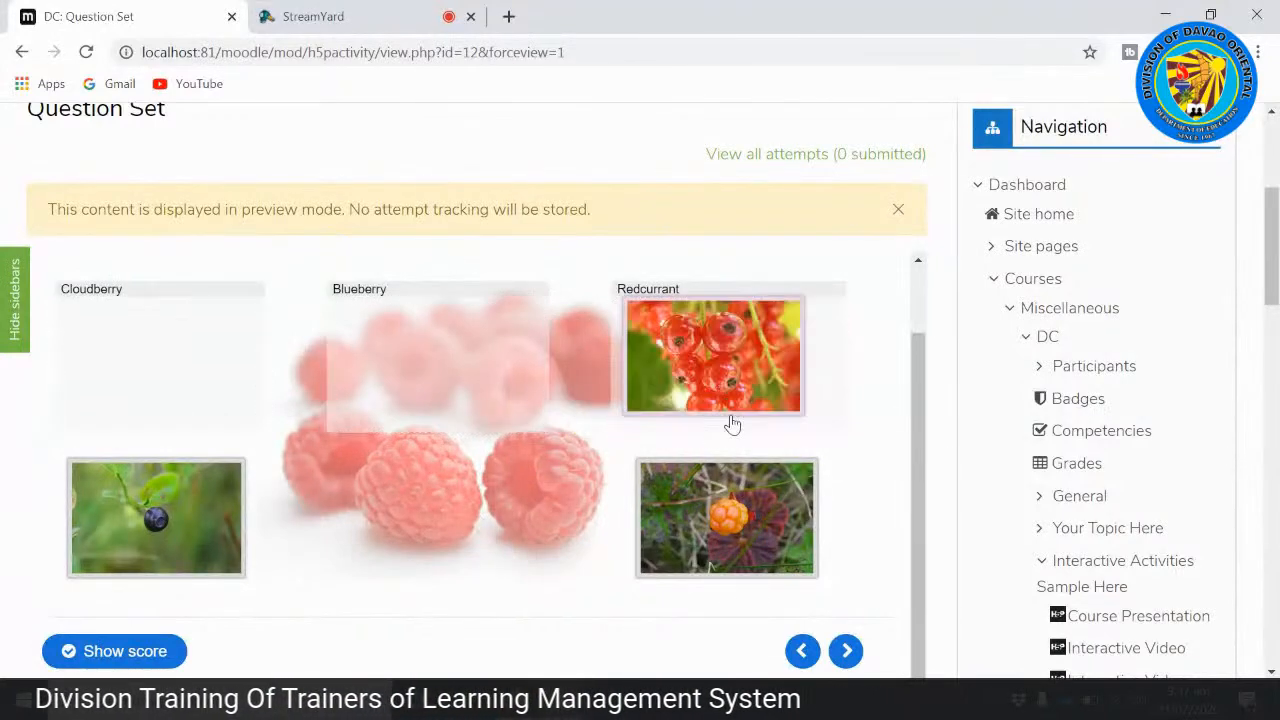
drag(734, 523, 437, 368)
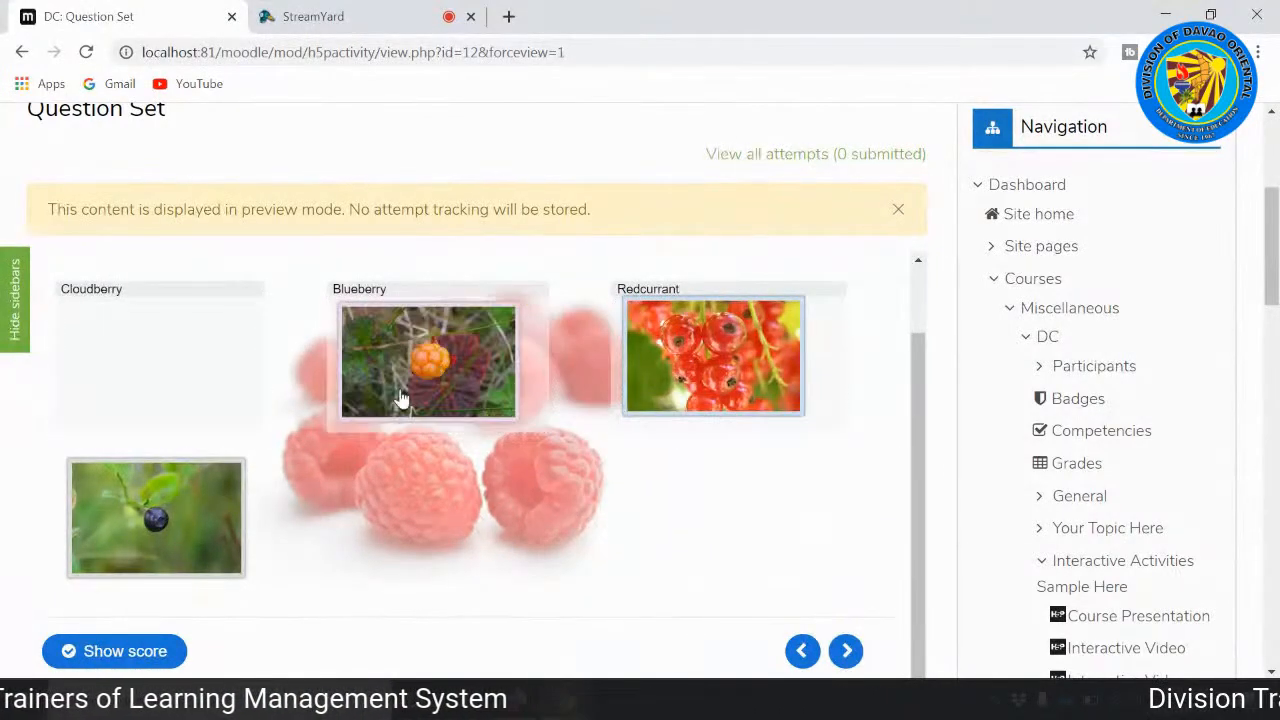
drag(234, 509, 232, 375)
drag(216, 348, 220, 355)
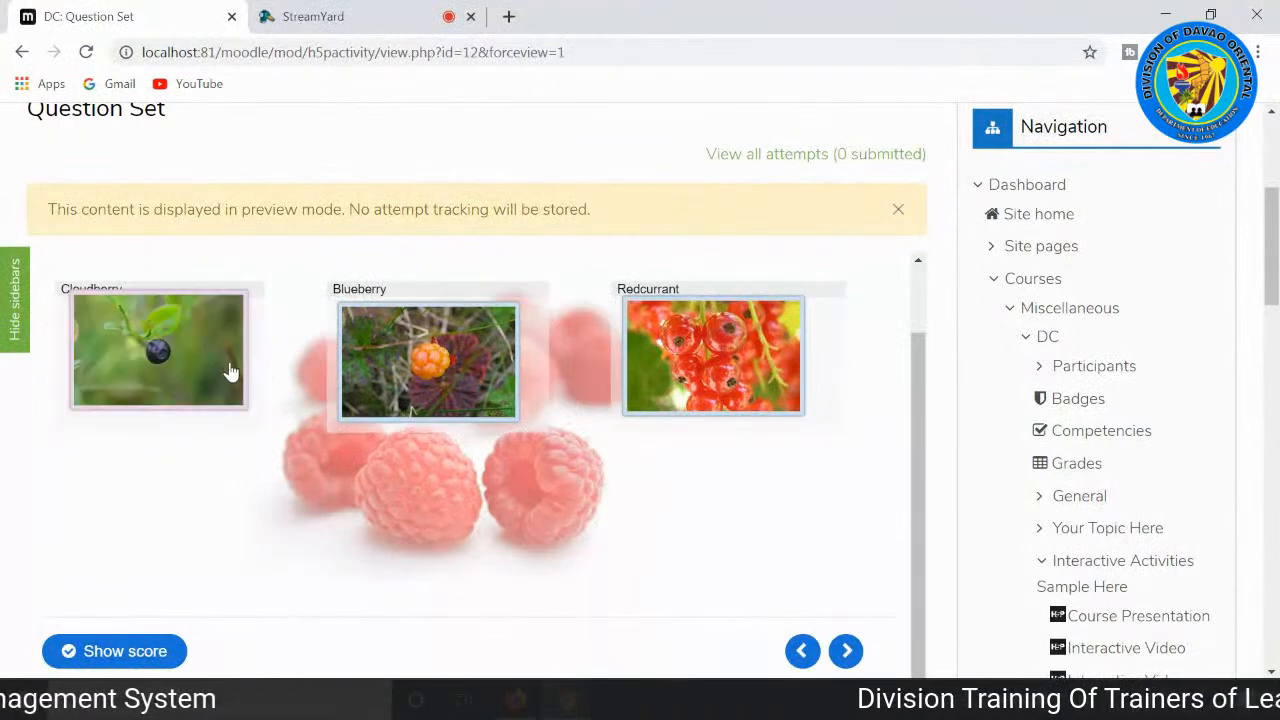
Step: Show the score for the drag and drop question and review the marking of the three placed pictures
scroll(483, 521, down, 2)
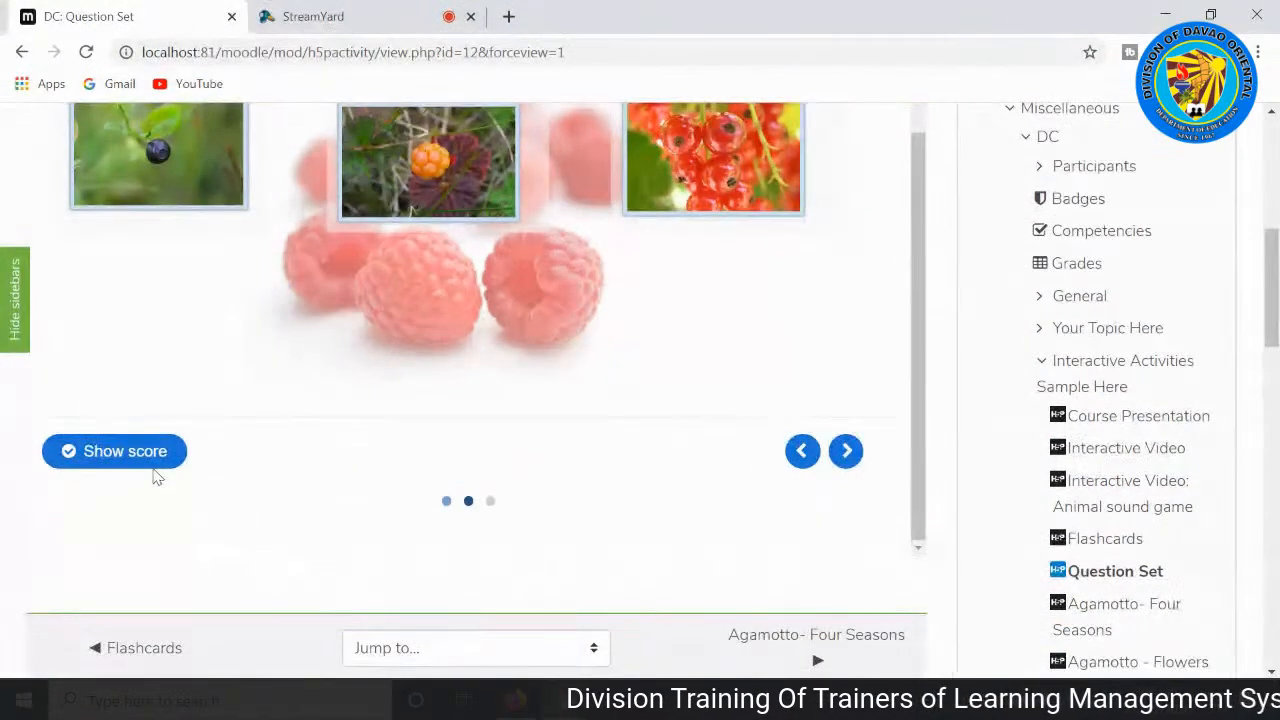
click(146, 452)
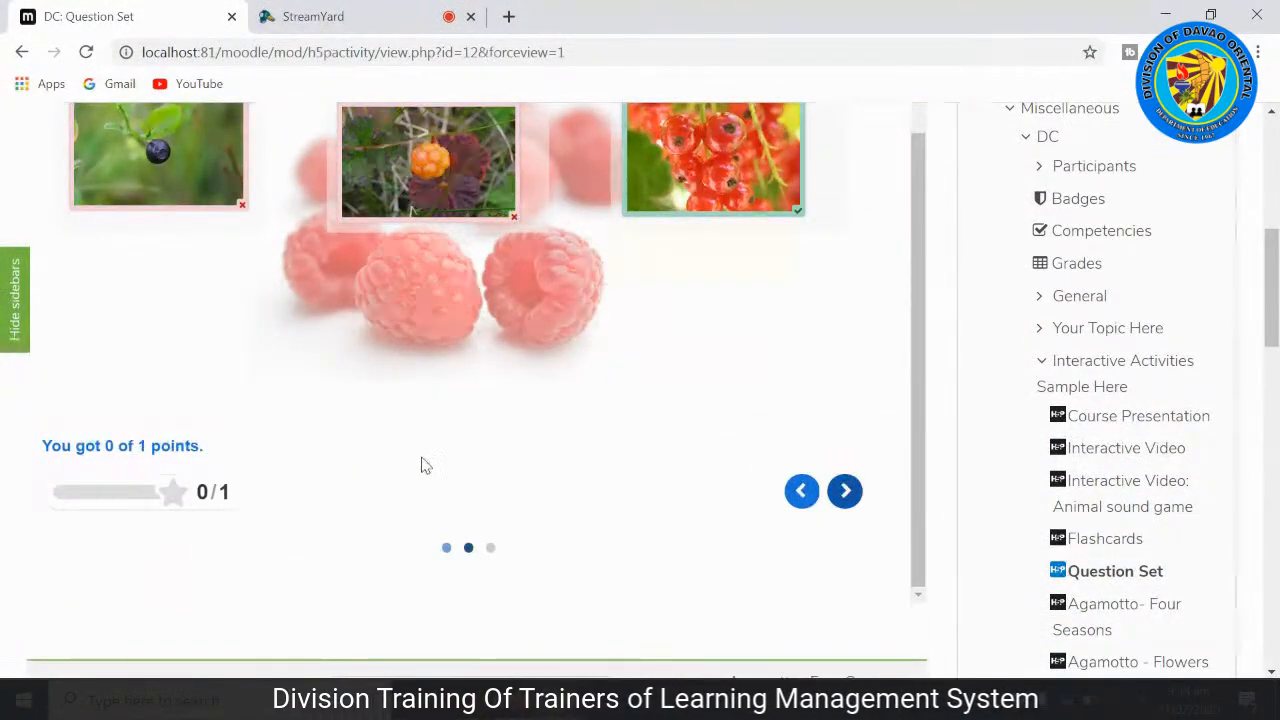
scroll(213, 616, up, 1)
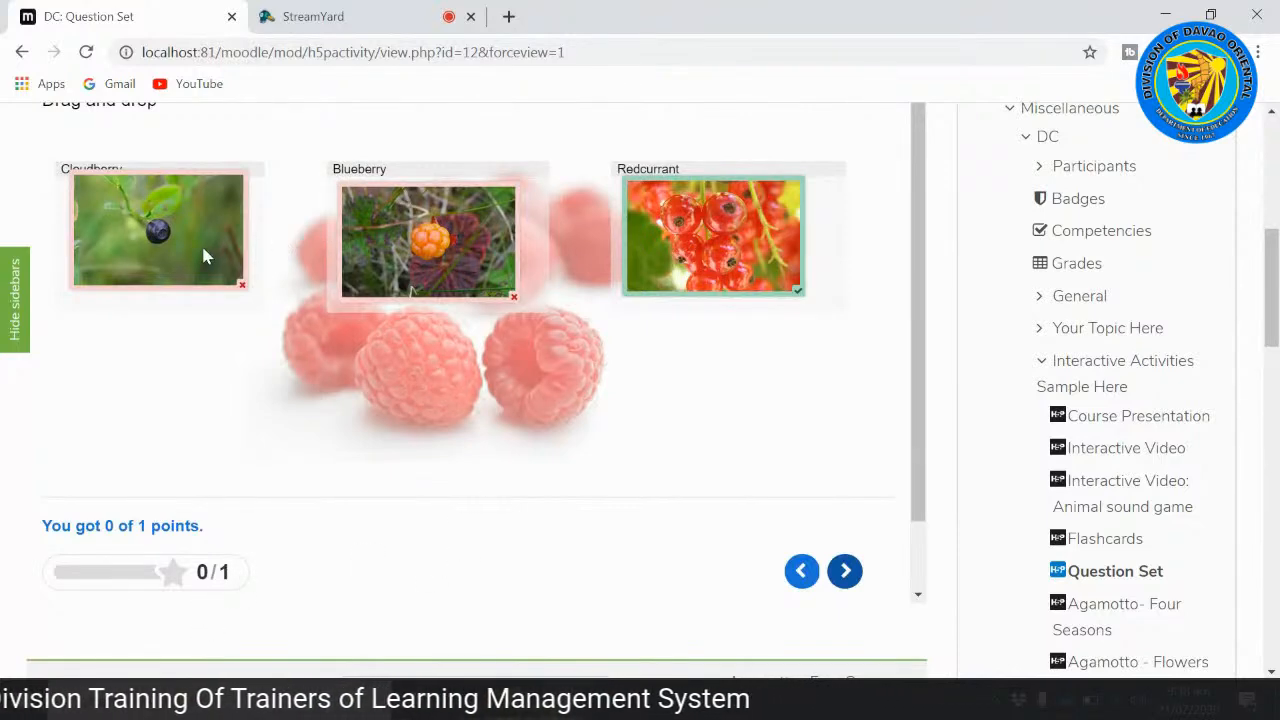
scroll(700, 300, up, 1)
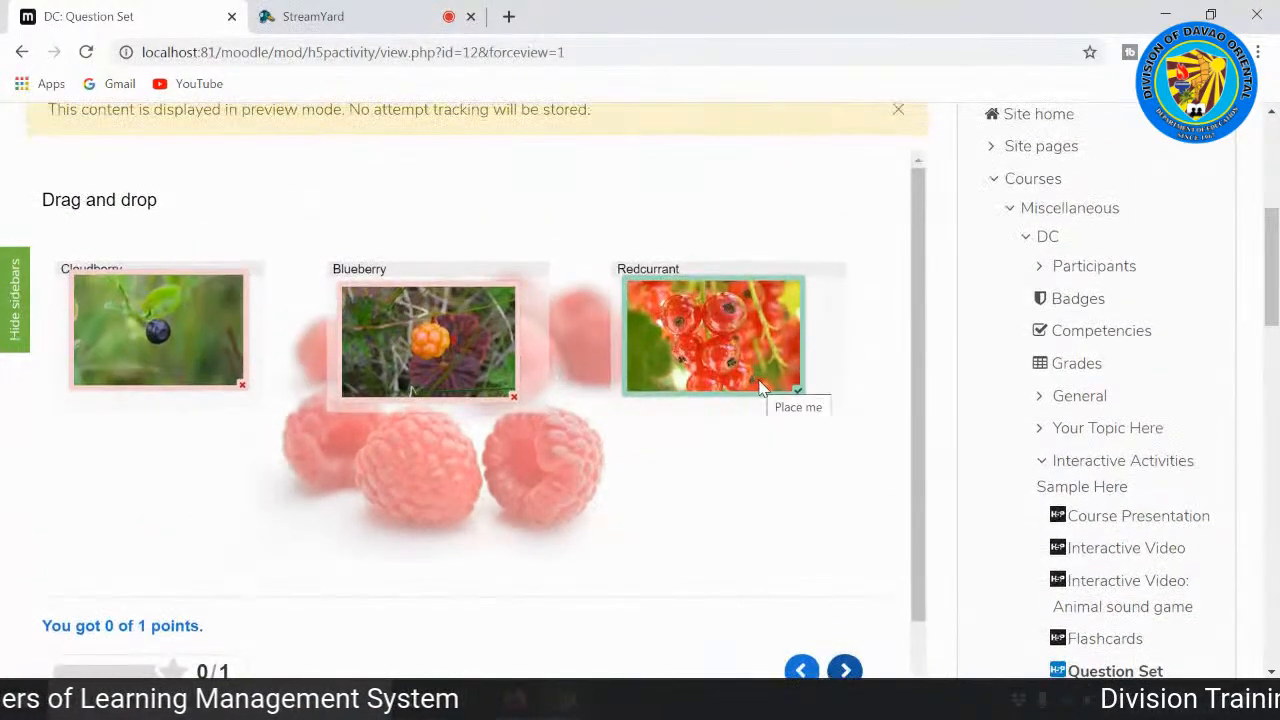
Step: Move on to the question about which berries are red and look over its answer options
scroll(846, 534, down, 1)
click(845, 591)
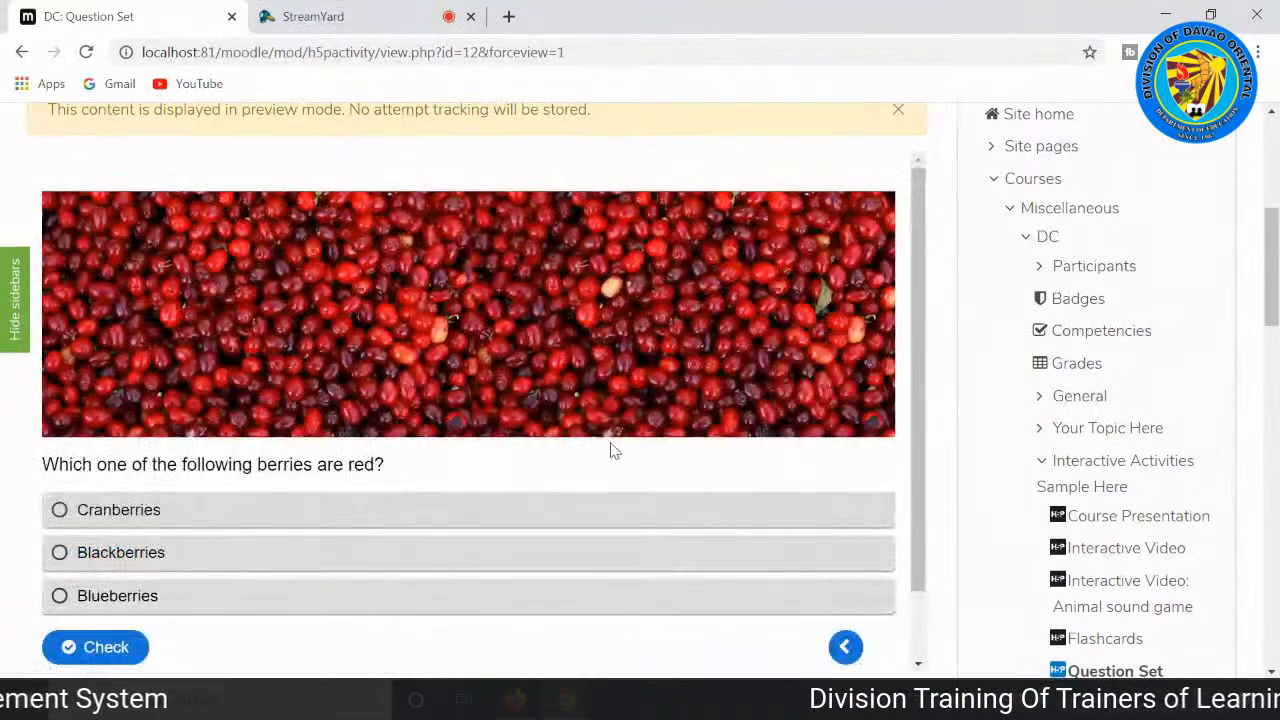
scroll(611, 439, up, 3)
scroll(614, 453, down, 2)
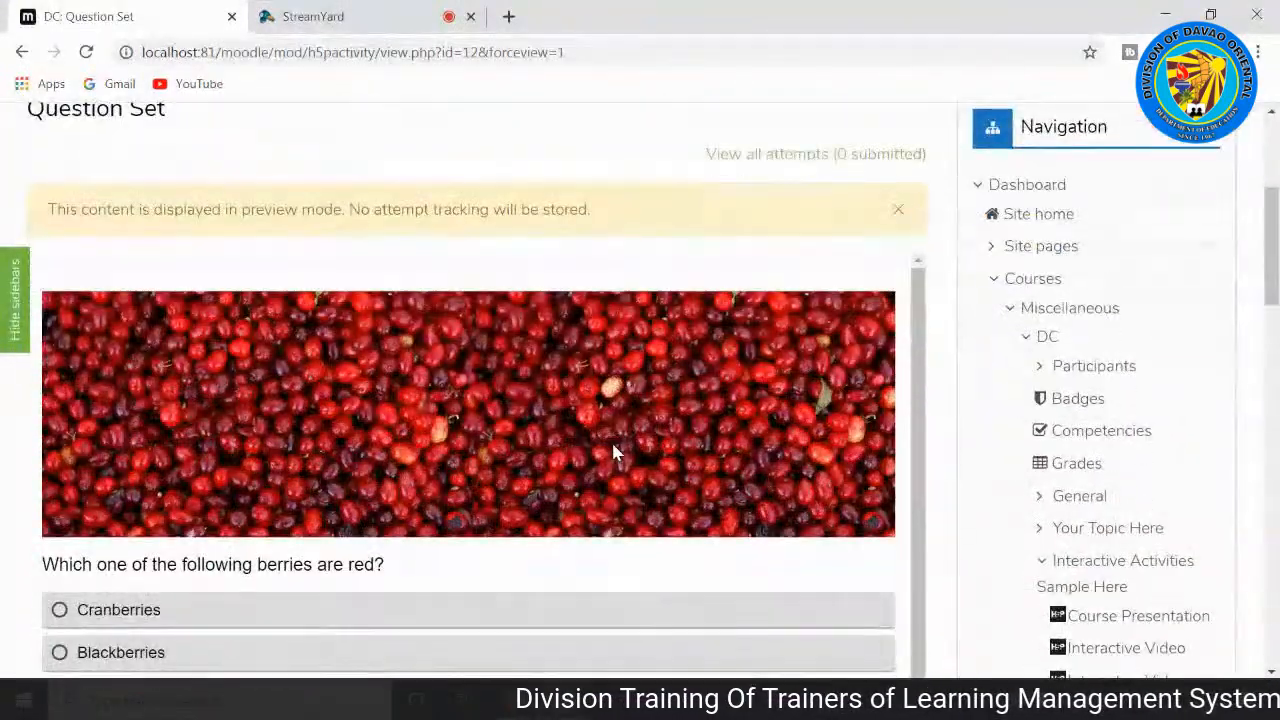
scroll(533, 455, down, 1)
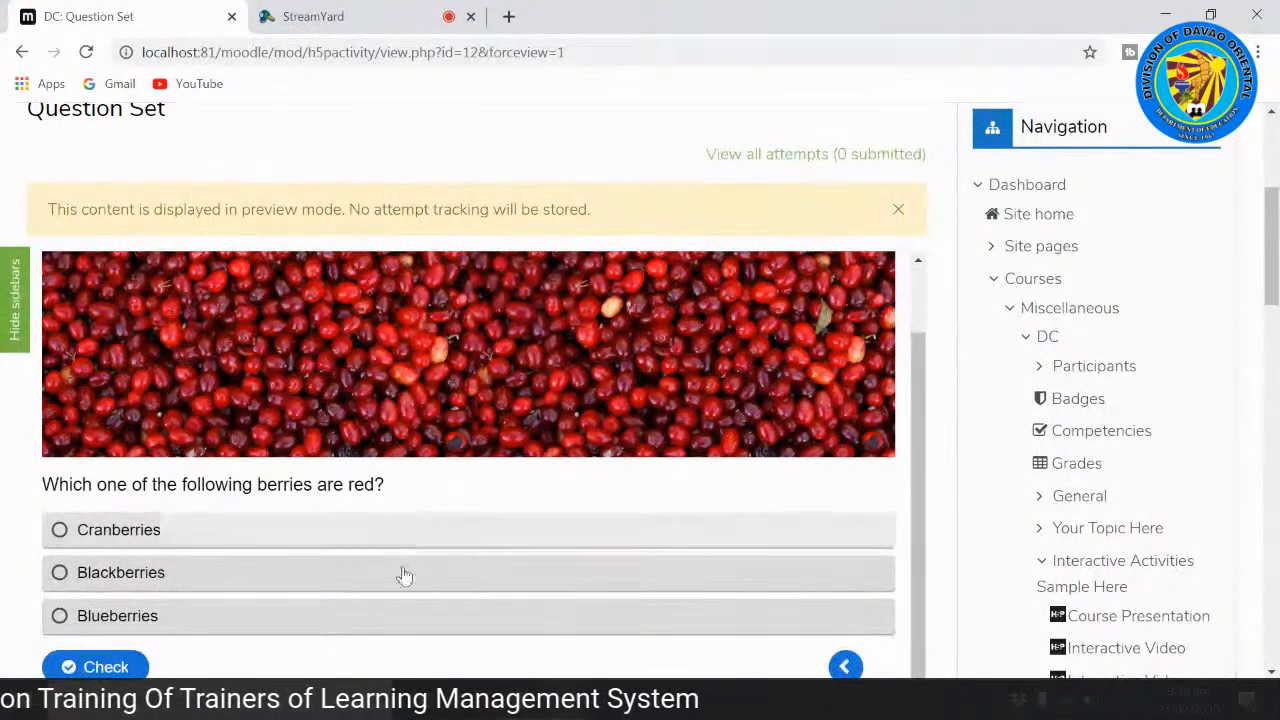
scroll(171, 560, down, 1)
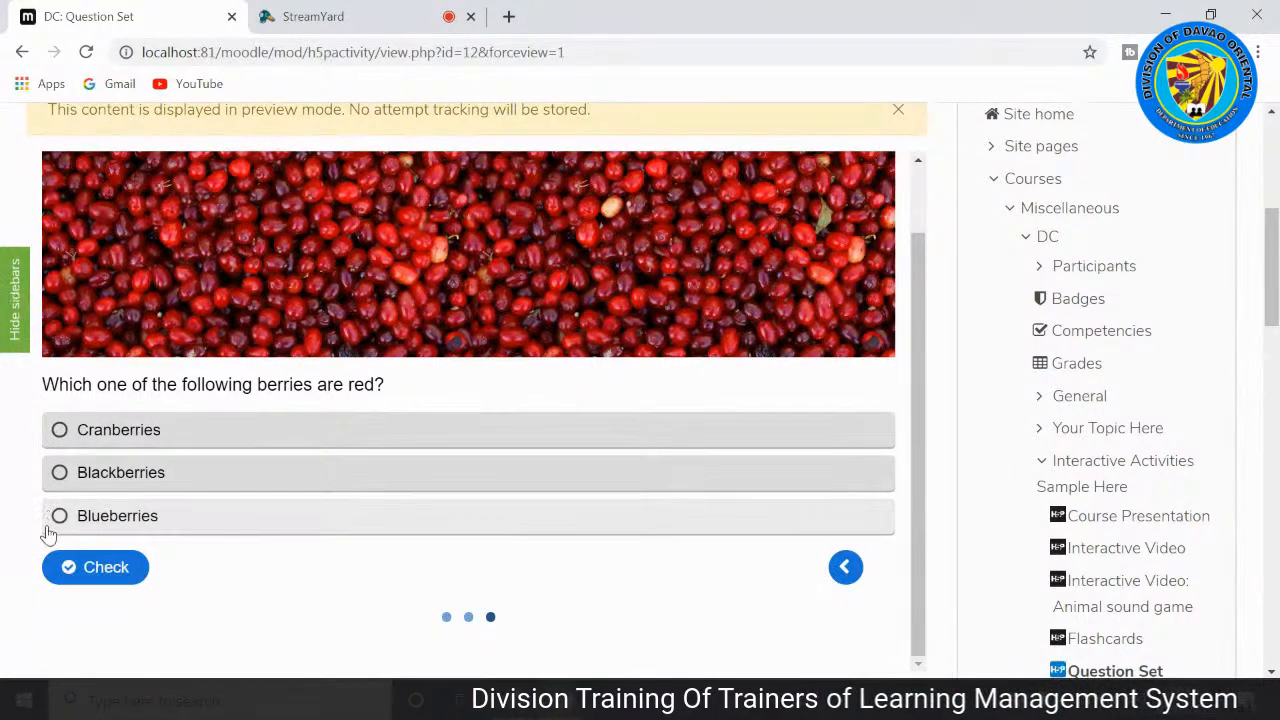
Step: Try different options in the red berries question, settle on Cranberries and check the answer
click(60, 432)
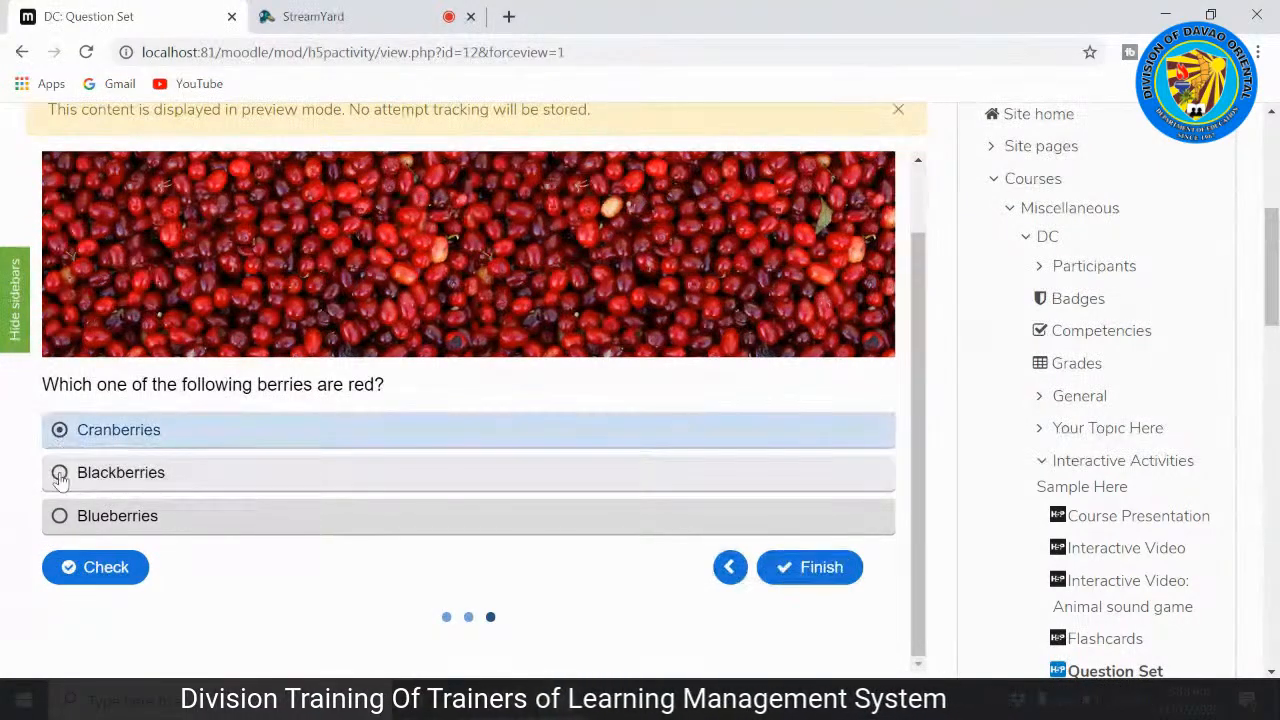
click(60, 475)
click(60, 430)
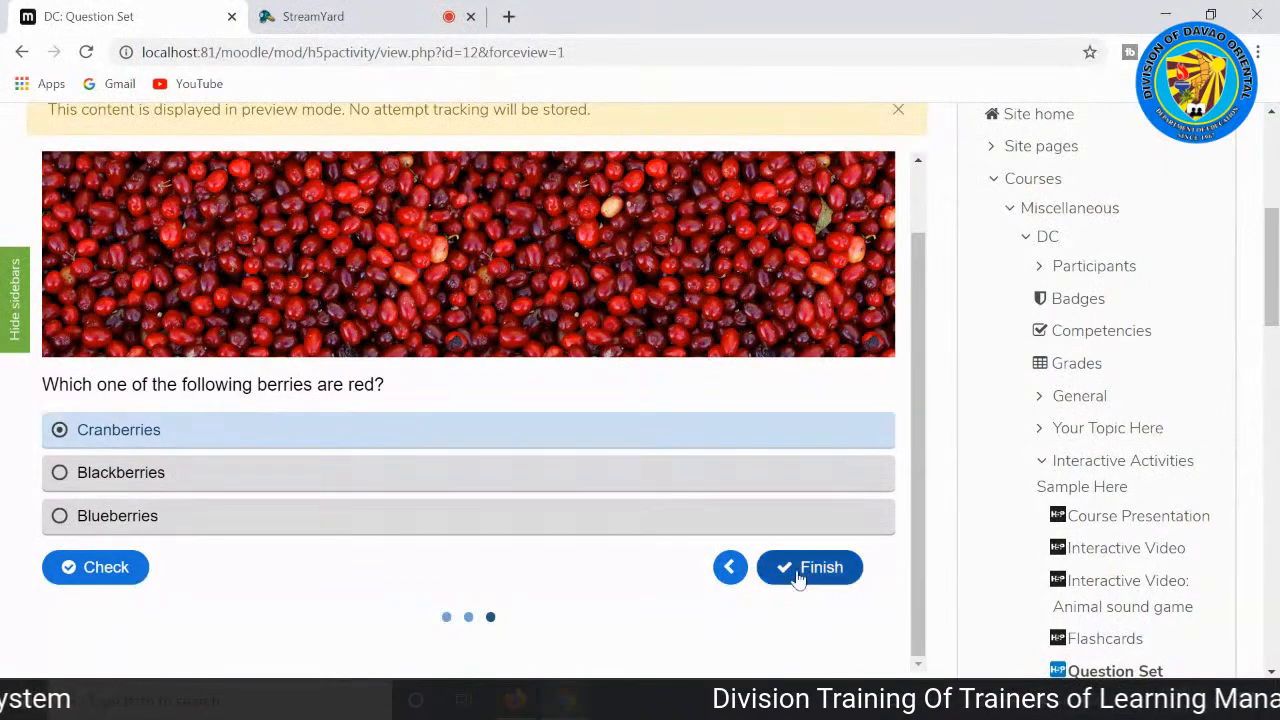
click(91, 572)
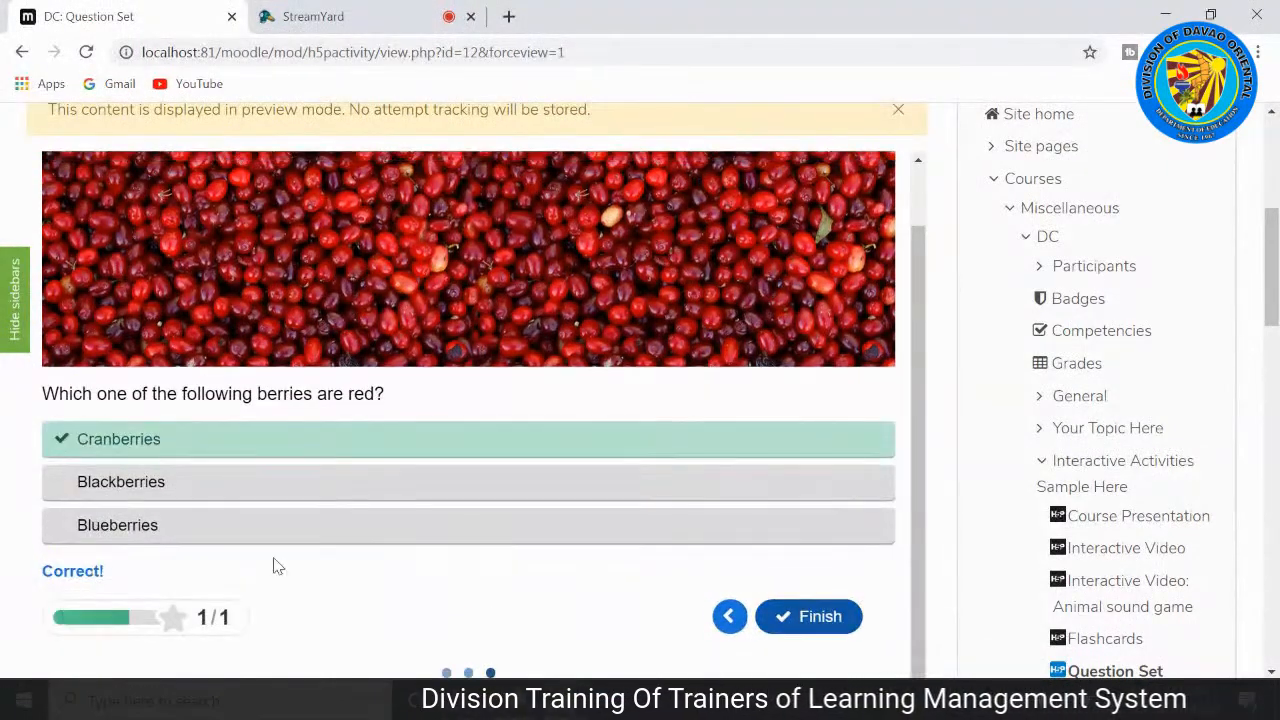
Step: Finish the Question Set and move on to the Agamotto- Four Seasons activity
scroll(594, 543, down, 3)
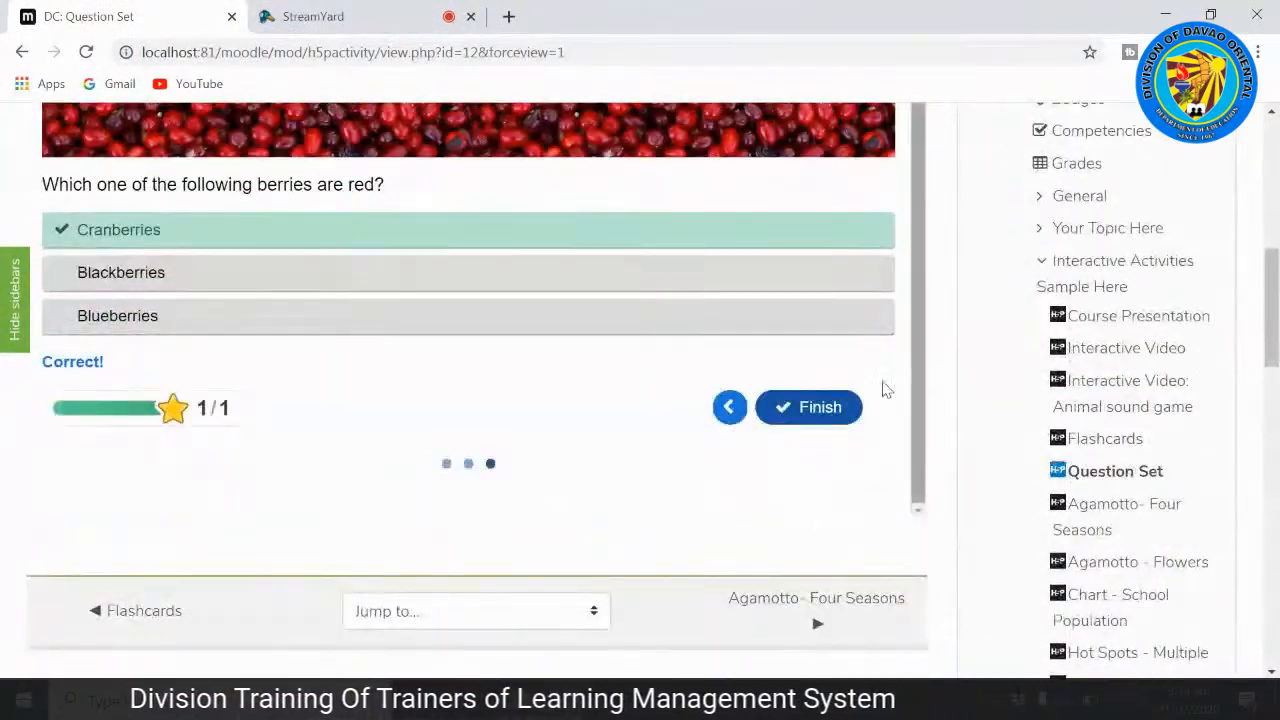
click(828, 418)
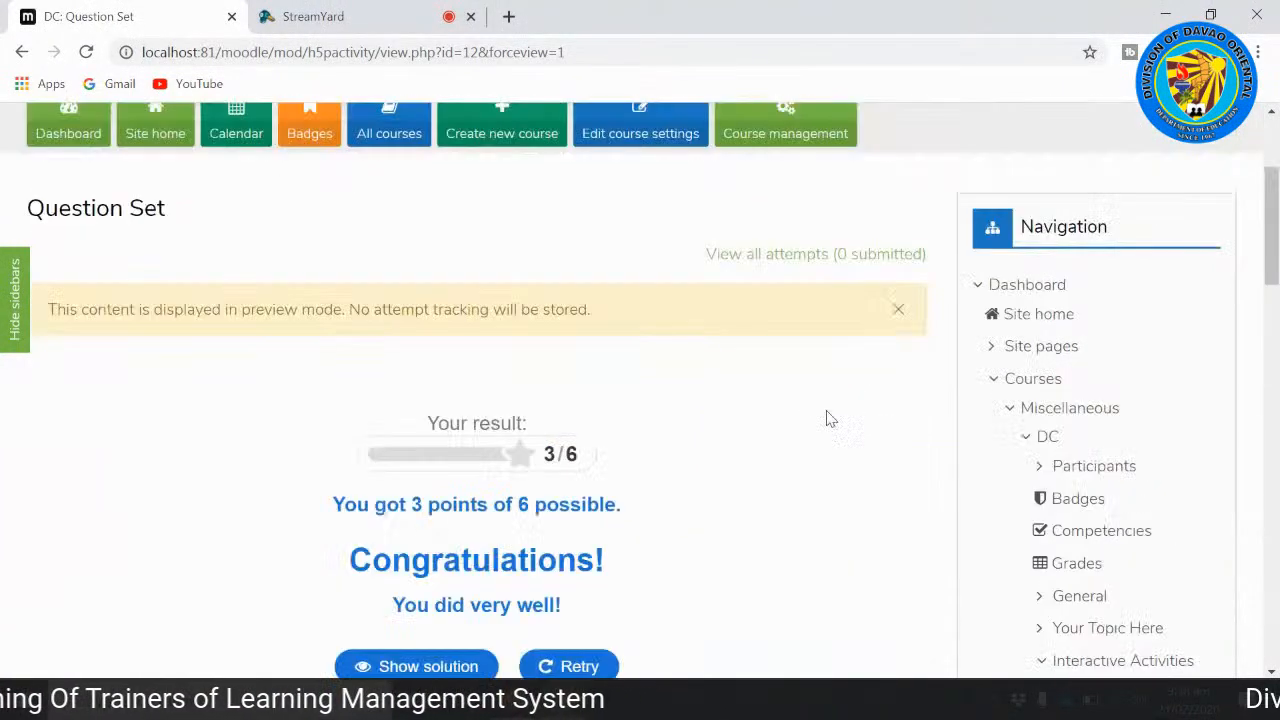
scroll(75, 452, down, 2)
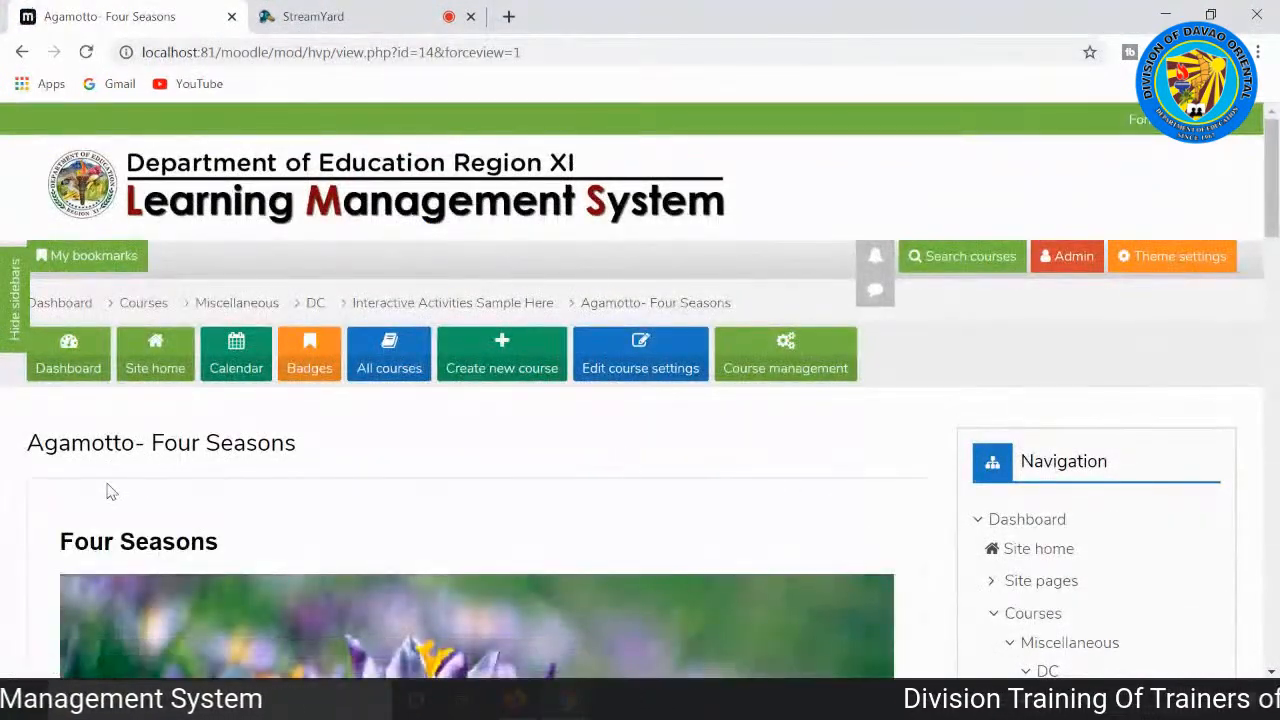
Step: Look over the Spring picture, the season slider and the accompanying poem in the Four Seasons activity
scroll(3, 585, down, 1)
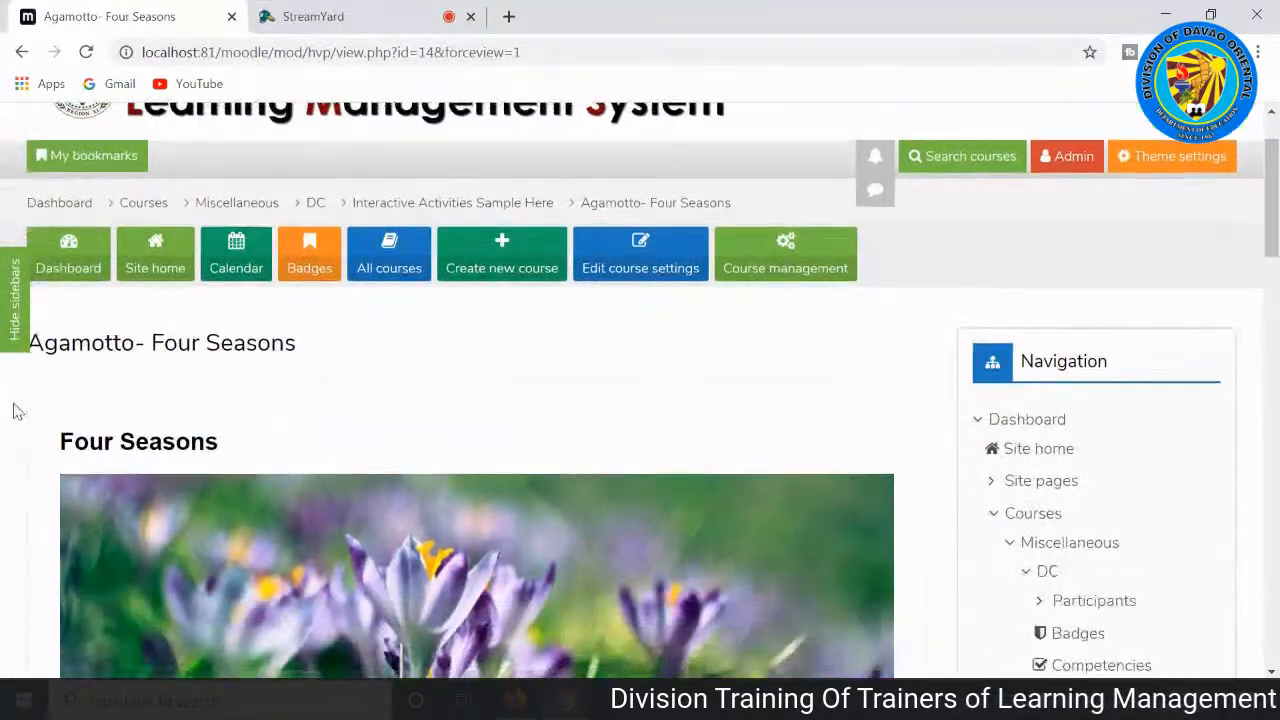
scroll(110, 355, down, 4)
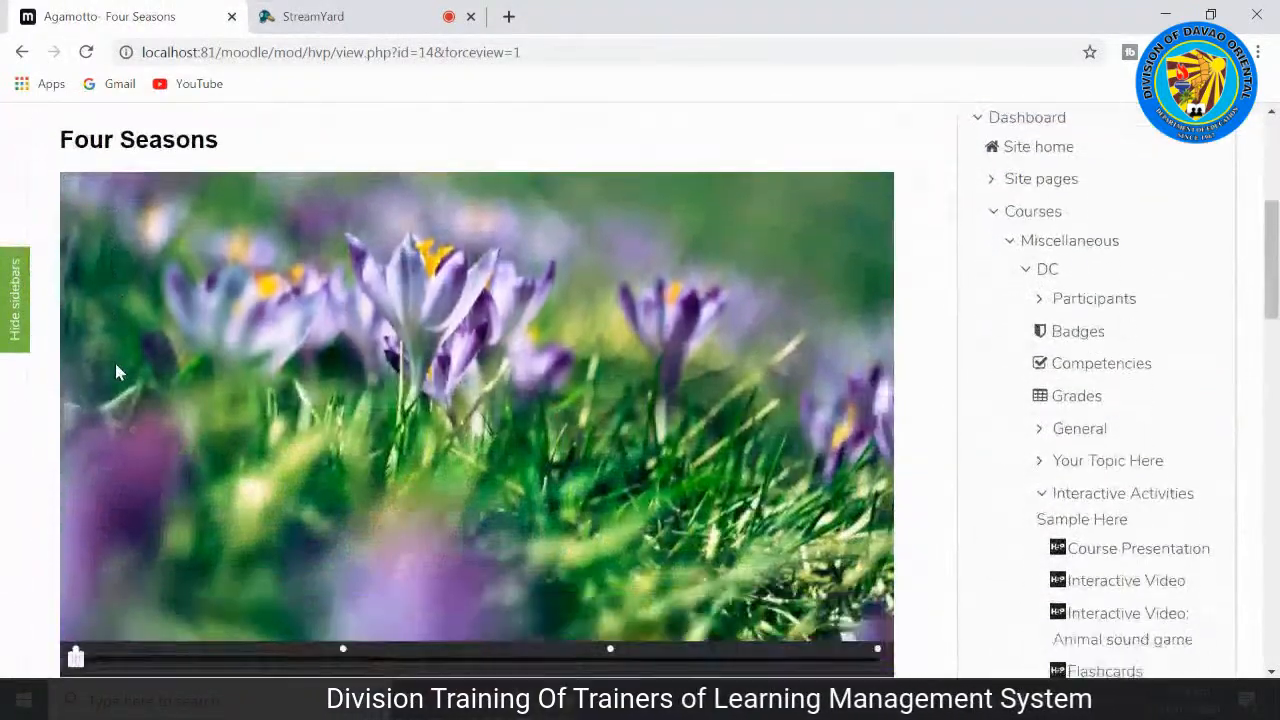
scroll(119, 491, up, 1)
scroll(122, 488, up, 1)
scroll(123, 491, down, 4)
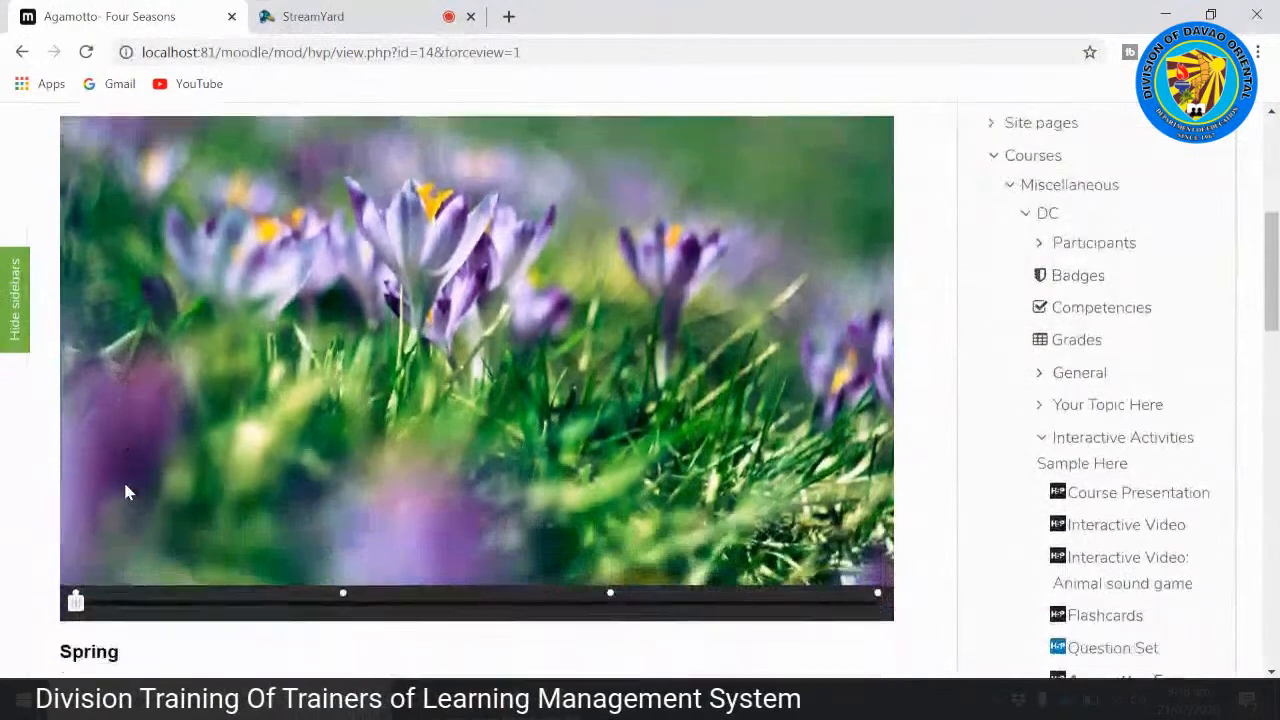
scroll(134, 477, up, 4)
scroll(123, 265, down, 4)
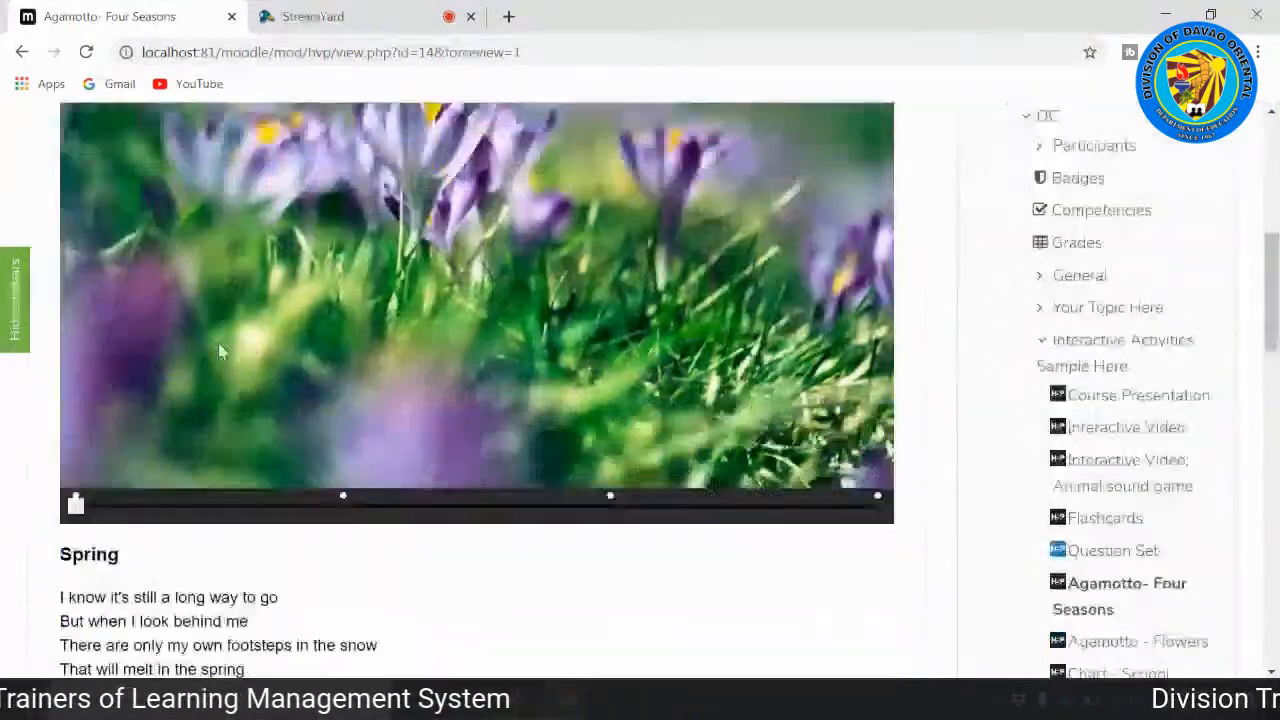
scroll(100, 457, up, 1)
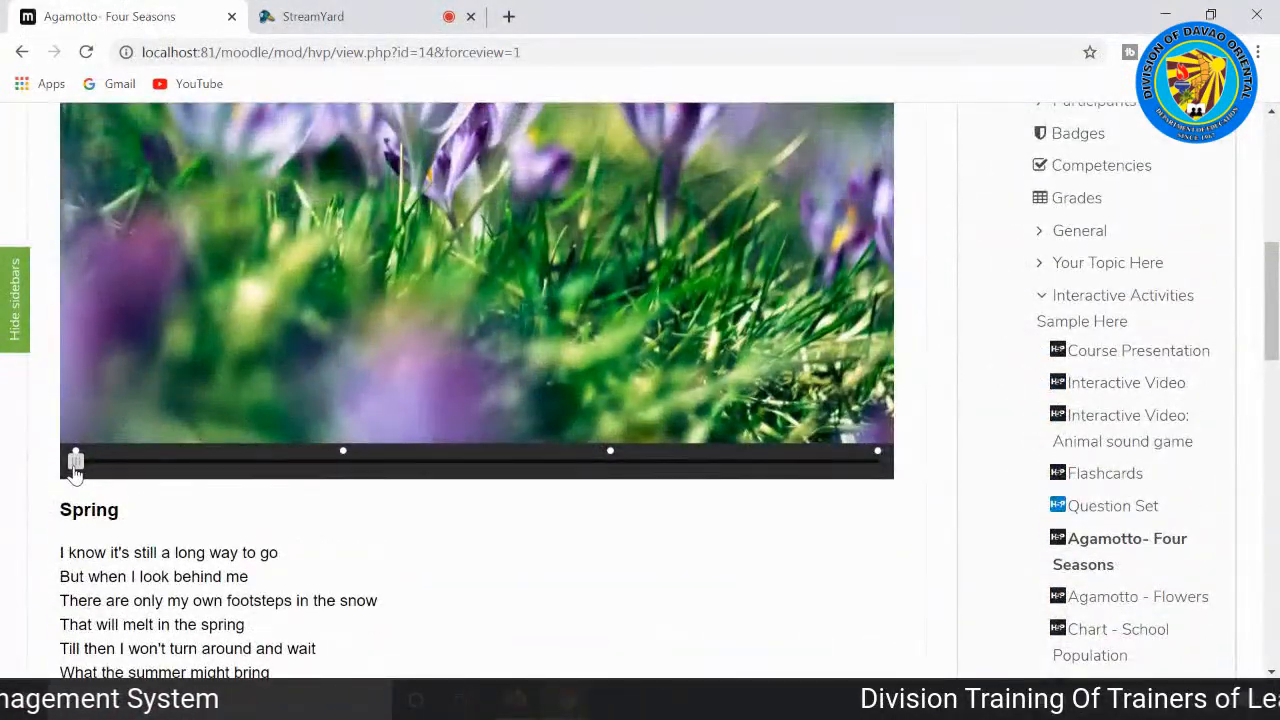
scroll(80, 470, down, 1)
scroll(366, 423, up, 2)
scroll(300, 400, down, 3)
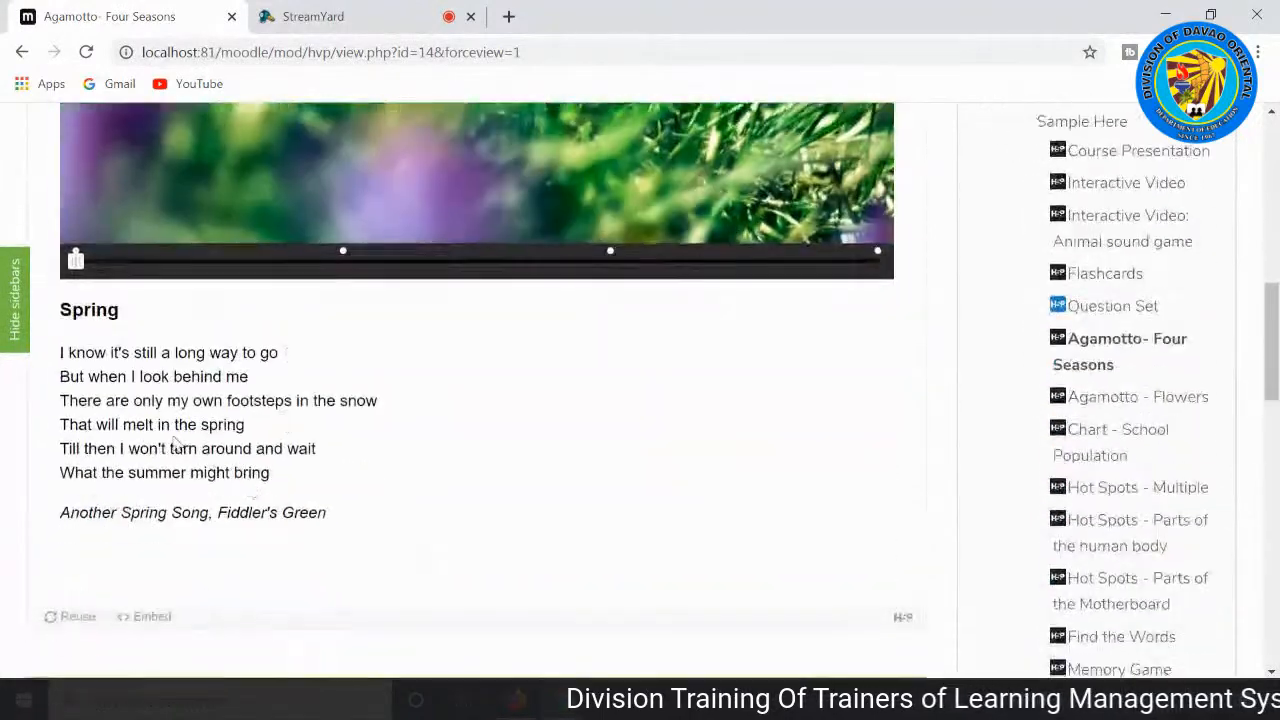
Step: Move the Four Seasons image slider from Spring to Summer and view its picture and text
drag(127, 270, 327, 277)
scroll(505, 385, up, 4)
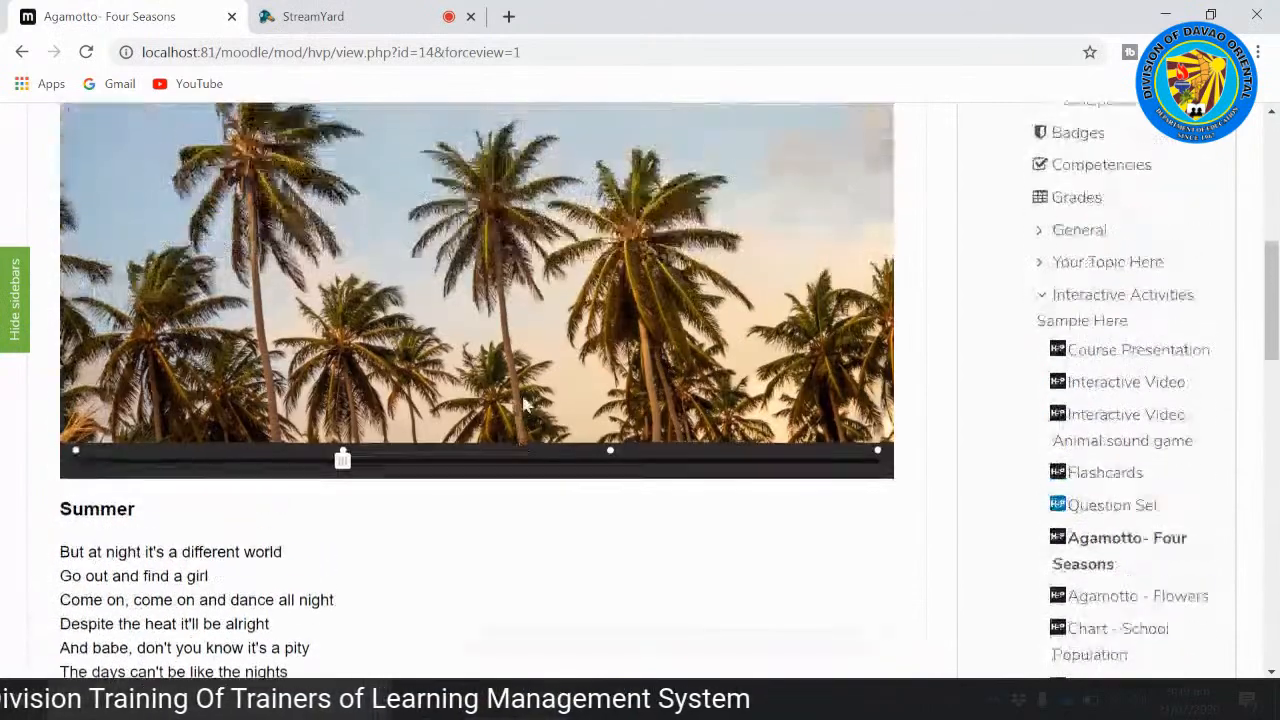
scroll(545, 418, down, 1)
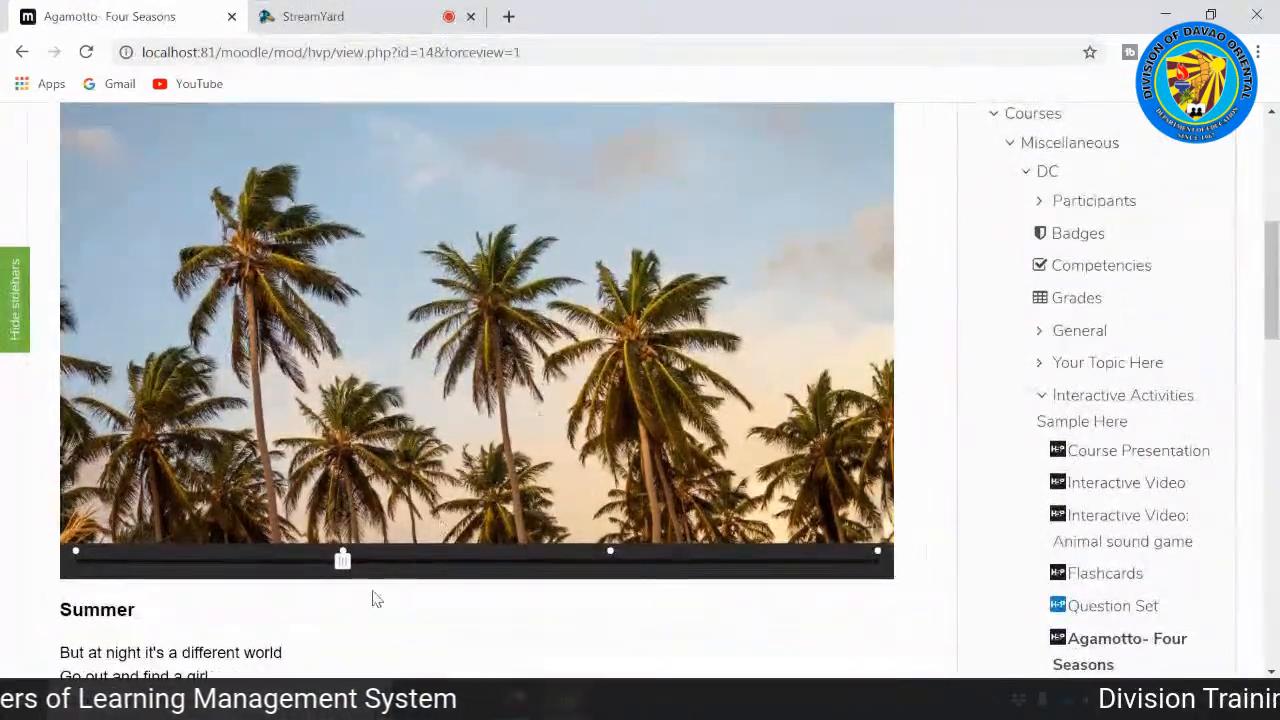
mouse_move(342, 565)
mouse_down()
mouse_move(877, 557)
mouse_move(163, 571)
mouse_move(71, 557)
mouse_move(345, 586)
mouse_up()
scroll(345, 591, down, 3)
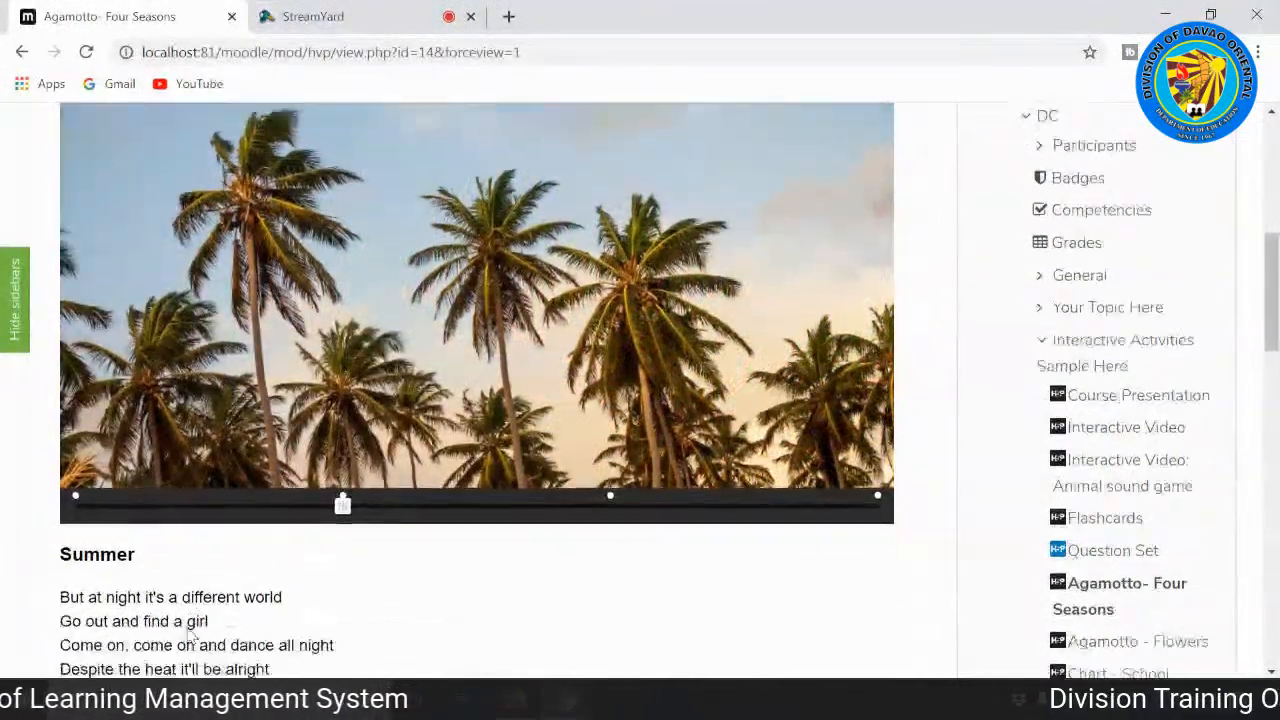
scroll(80, 595, up, 2)
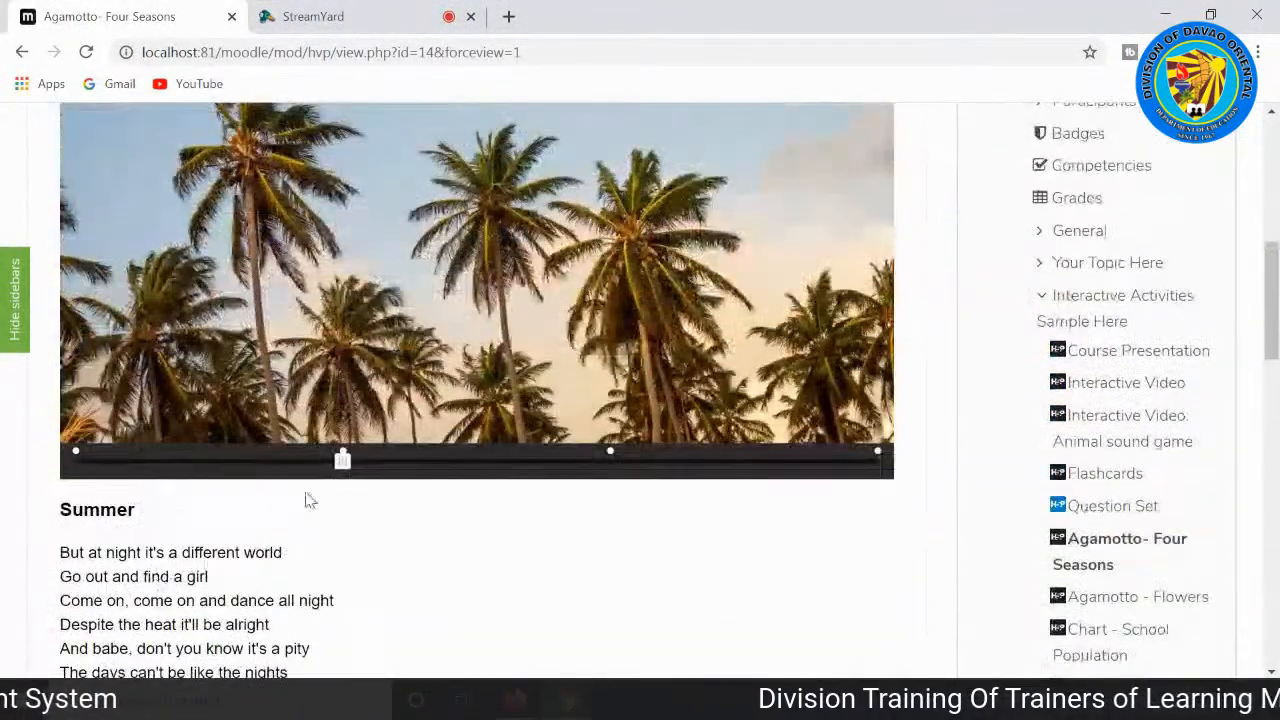
Step: Return the image slider to Spring and go on to the Agamotto - Flowers activity
mouse_move(374, 468)
mouse_down()
mouse_move(893, 462)
mouse_move(146, 462)
mouse_move(33, 487)
mouse_up()
scroll(468, 425, up, 2)
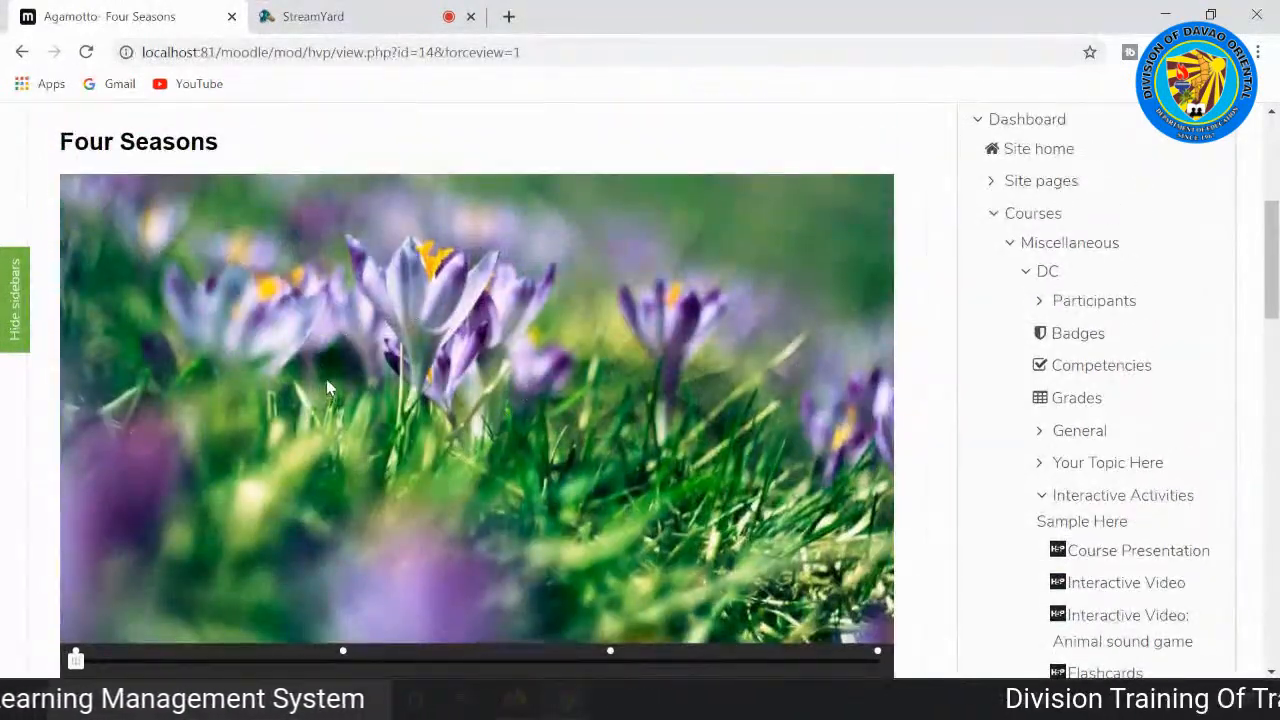
scroll(412, 400, down, 2)
scroll(597, 463, down, 5)
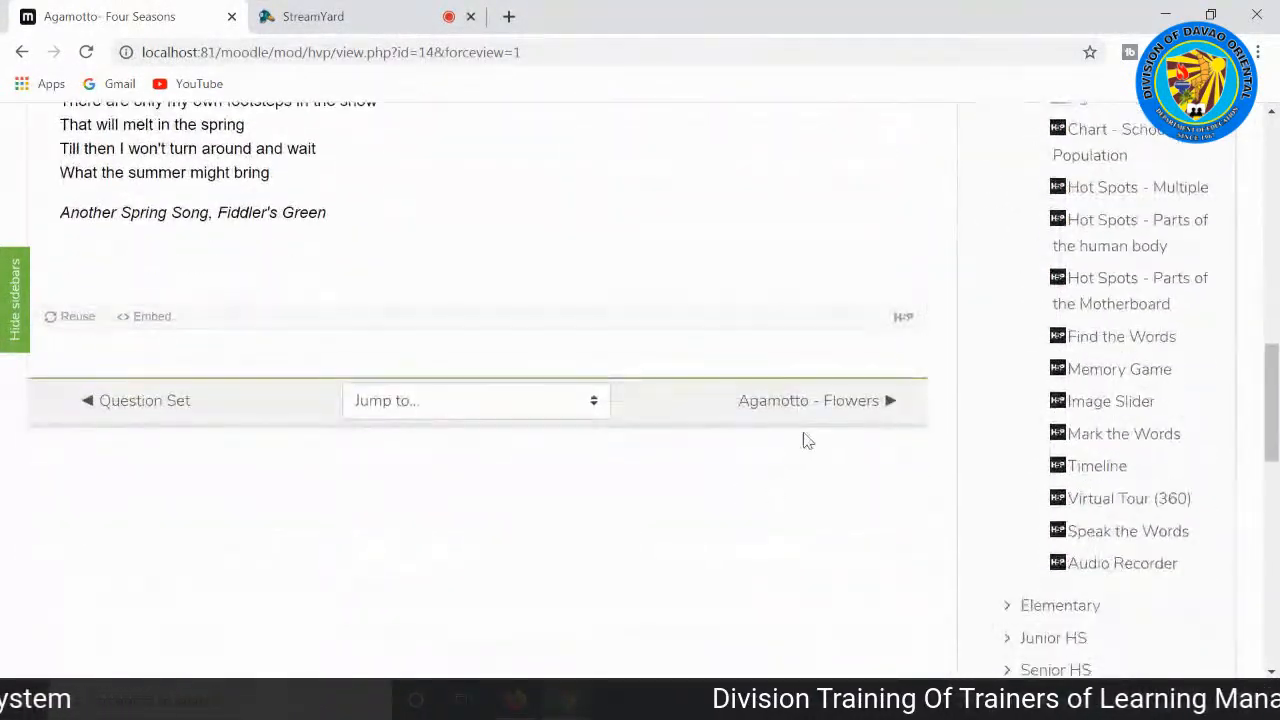
click(832, 410)
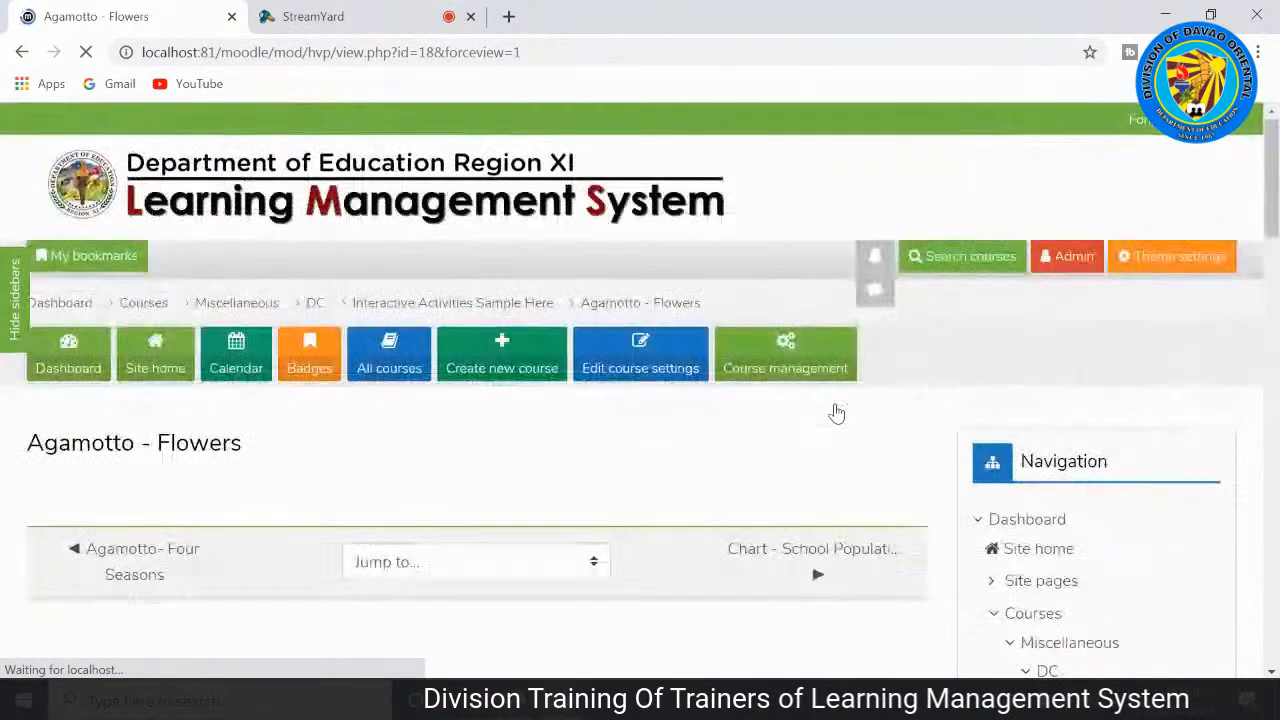
Step: View the alstroemeria picture and text, and move the slider through amaryllis to the anemone at the end
scroll(836, 414, down, 3)
scroll(788, 422, down, 4)
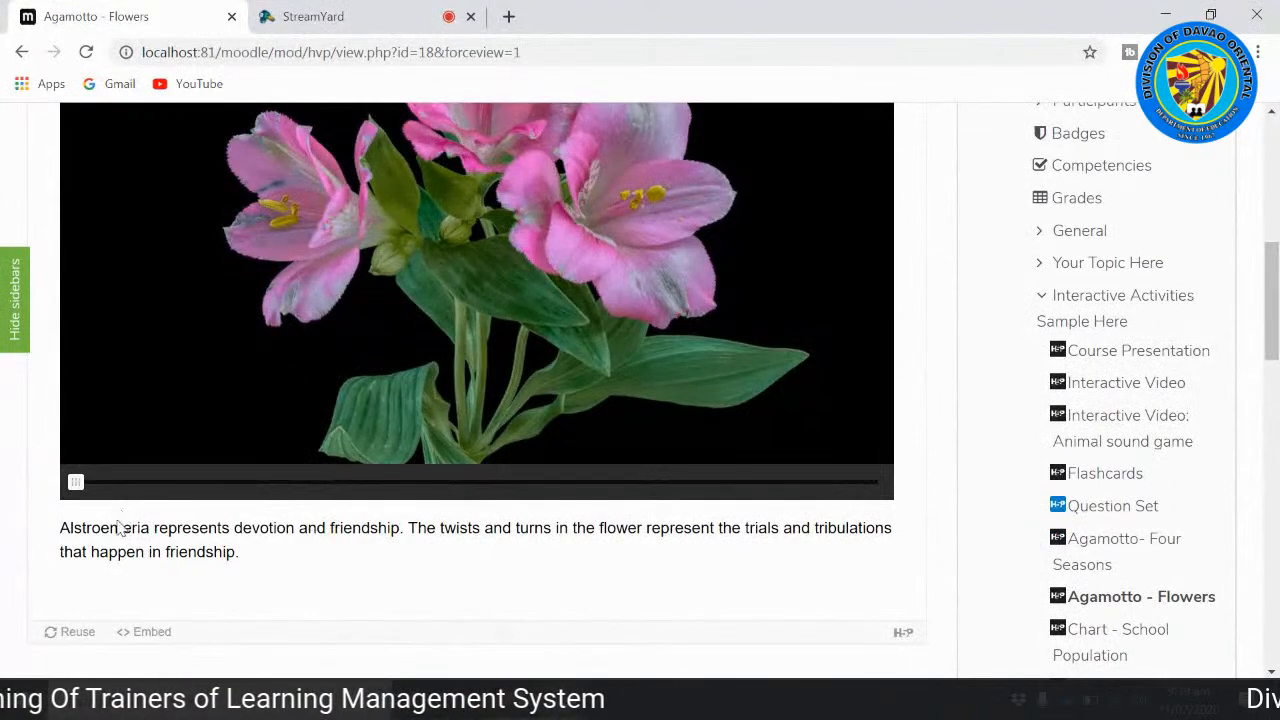
scroll(296, 498, up, 3)
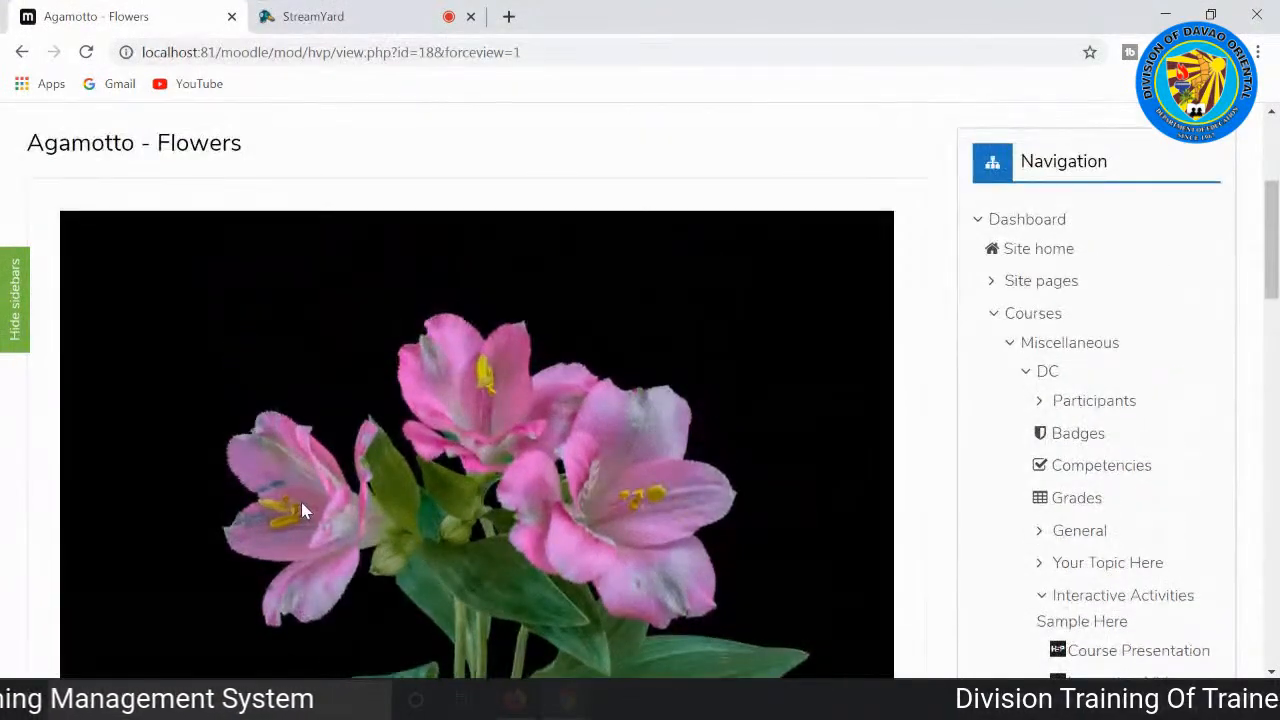
scroll(301, 502, down, 2)
scroll(301, 519, down, 2)
drag(75, 385, 477, 384)
scroll(534, 479, up, 2)
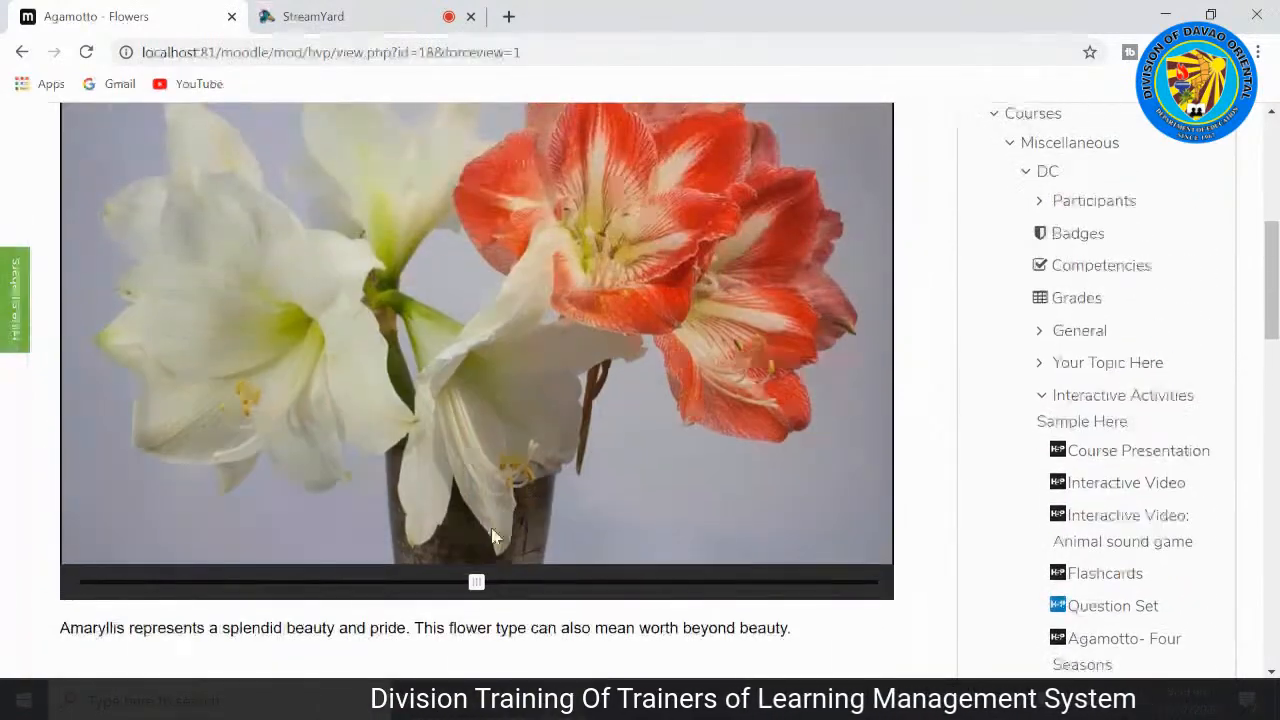
drag(479, 585, 870, 581)
scroll(420, 595, down, 2)
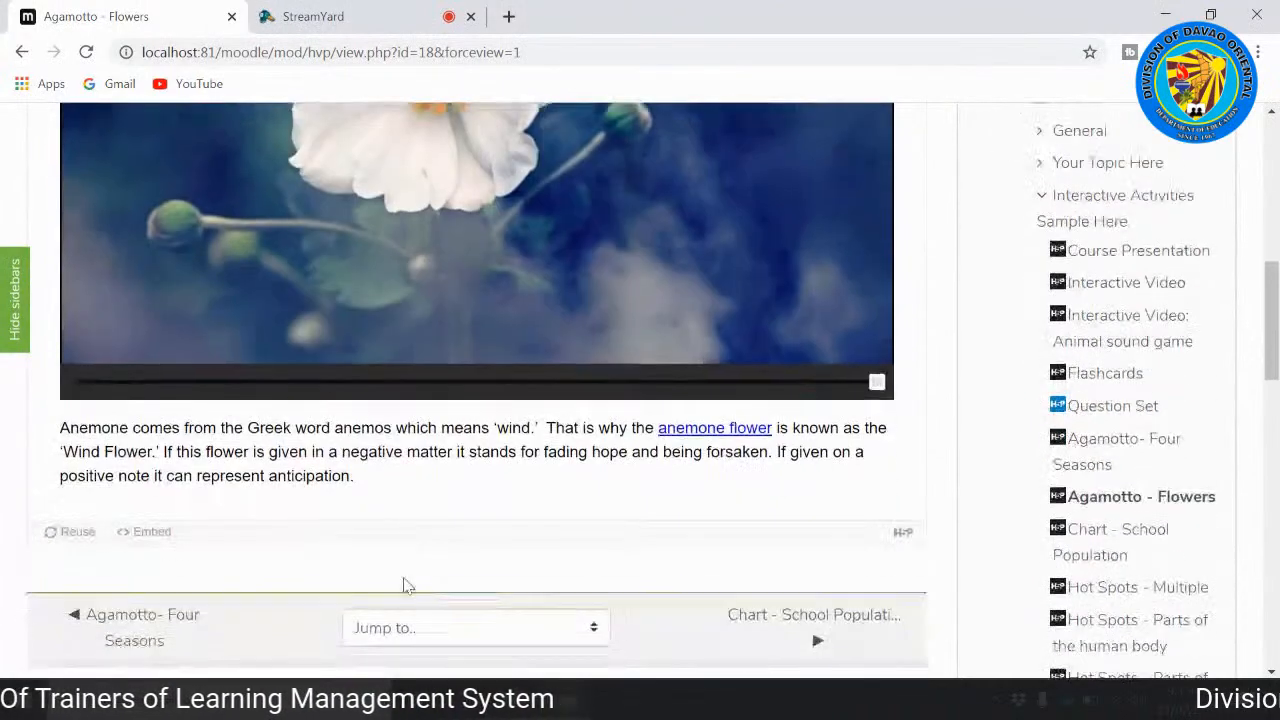
Step: Bring the flower slider back to the amaryllis and go on to the Chart - School Population activity
drag(871, 382, 760, 382)
drag(688, 412, 474, 425)
scroll(526, 471, down, 2)
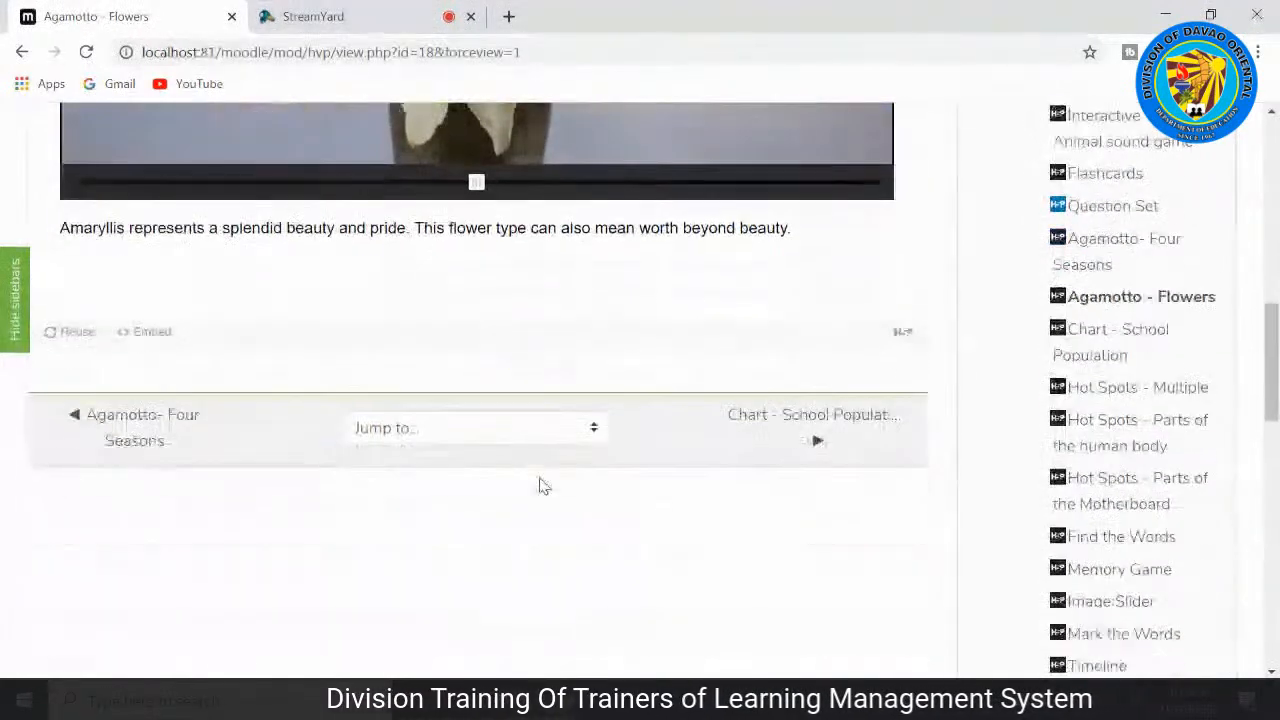
click(838, 420)
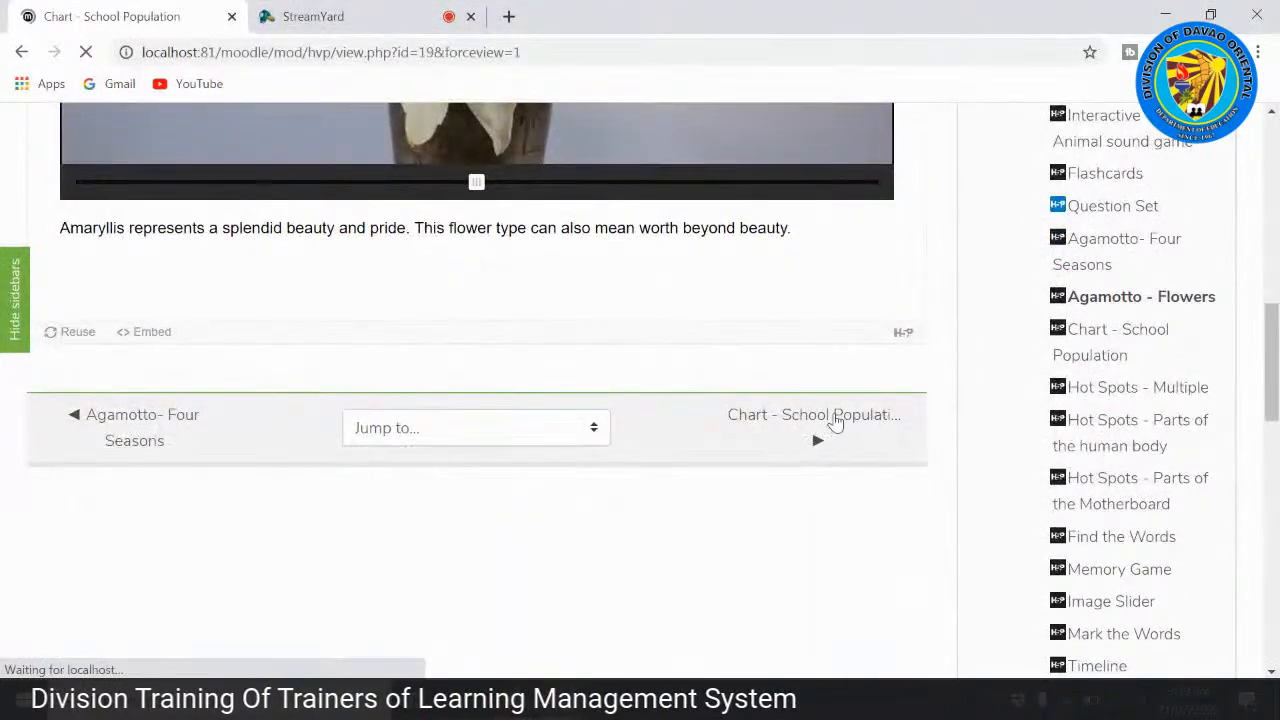
Step: Examine the School Population bar chart and its bars for Grade 7 to Grade 10
scroll(100, 467, down, 2)
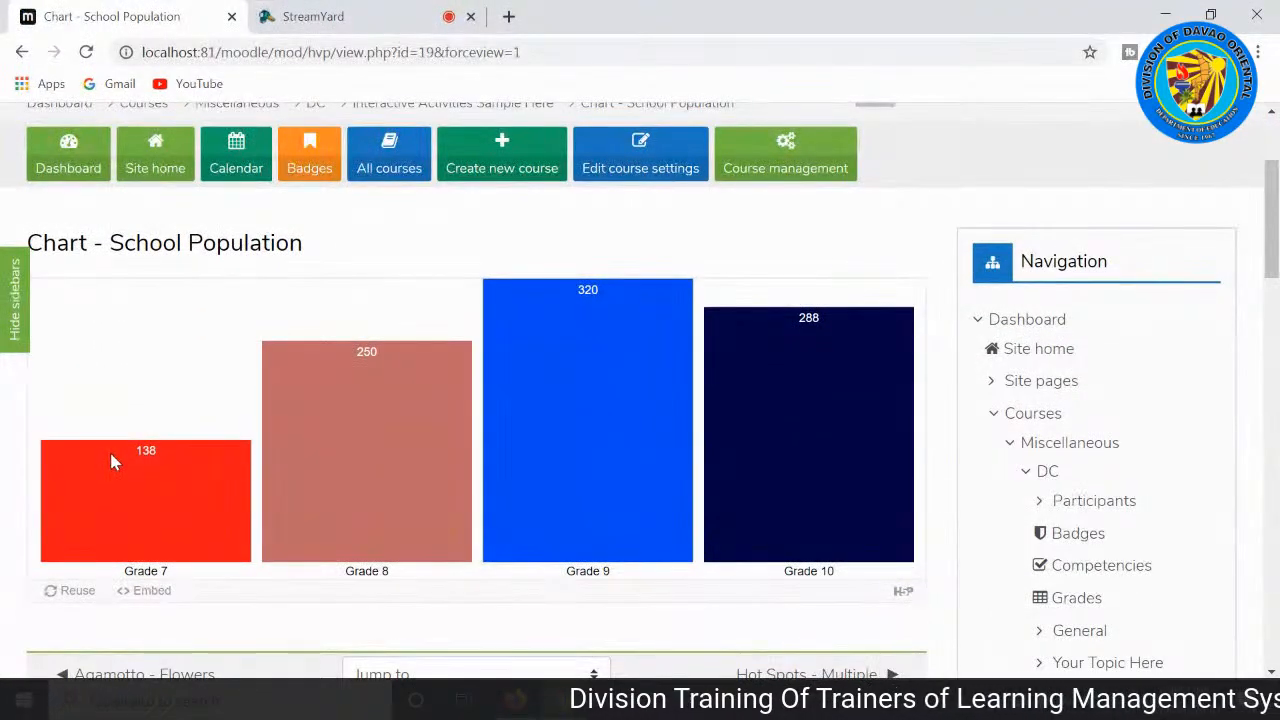
scroll(115, 441, down, 2)
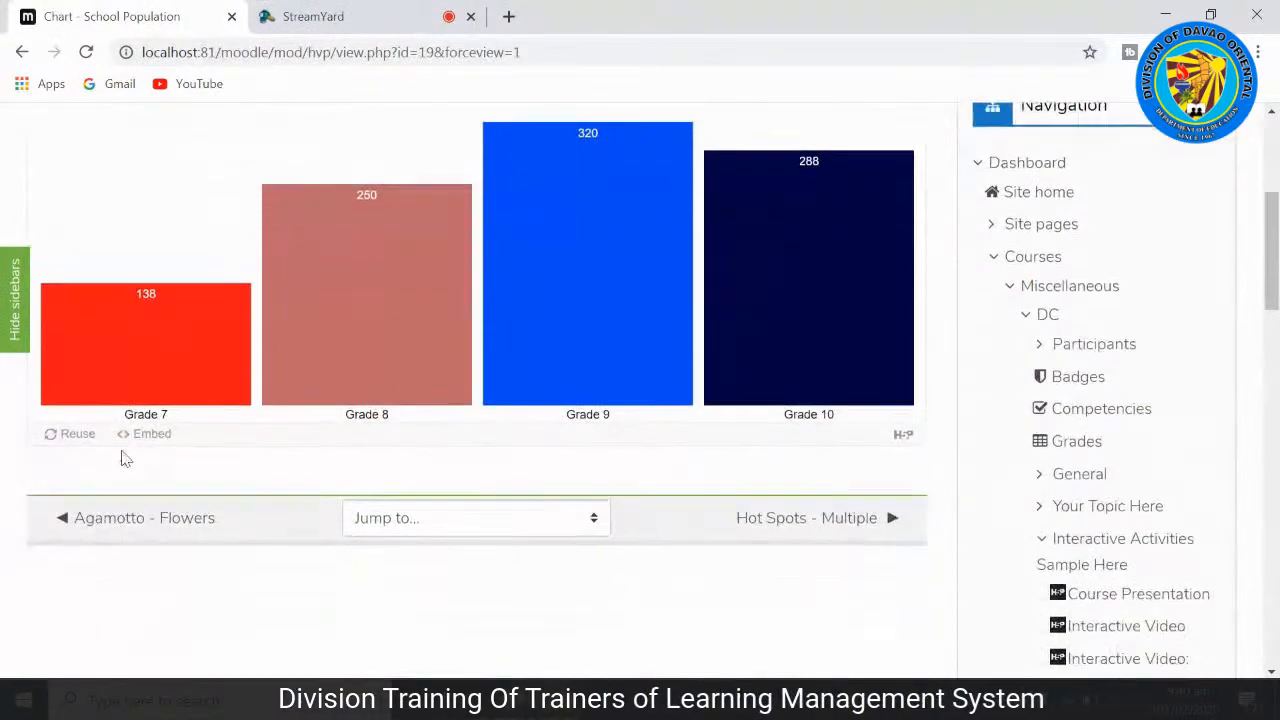
scroll(122, 450, up, 2)
scroll(360, 330, down, 2)
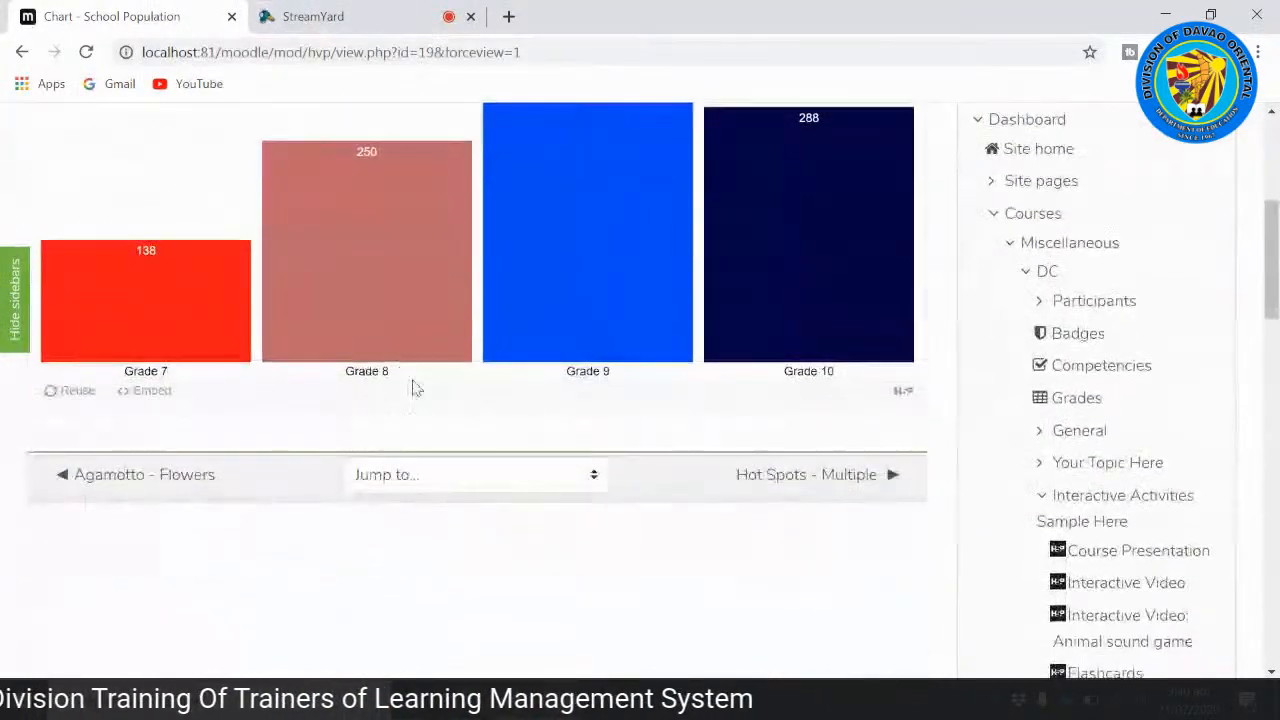
scroll(416, 392, up, 1)
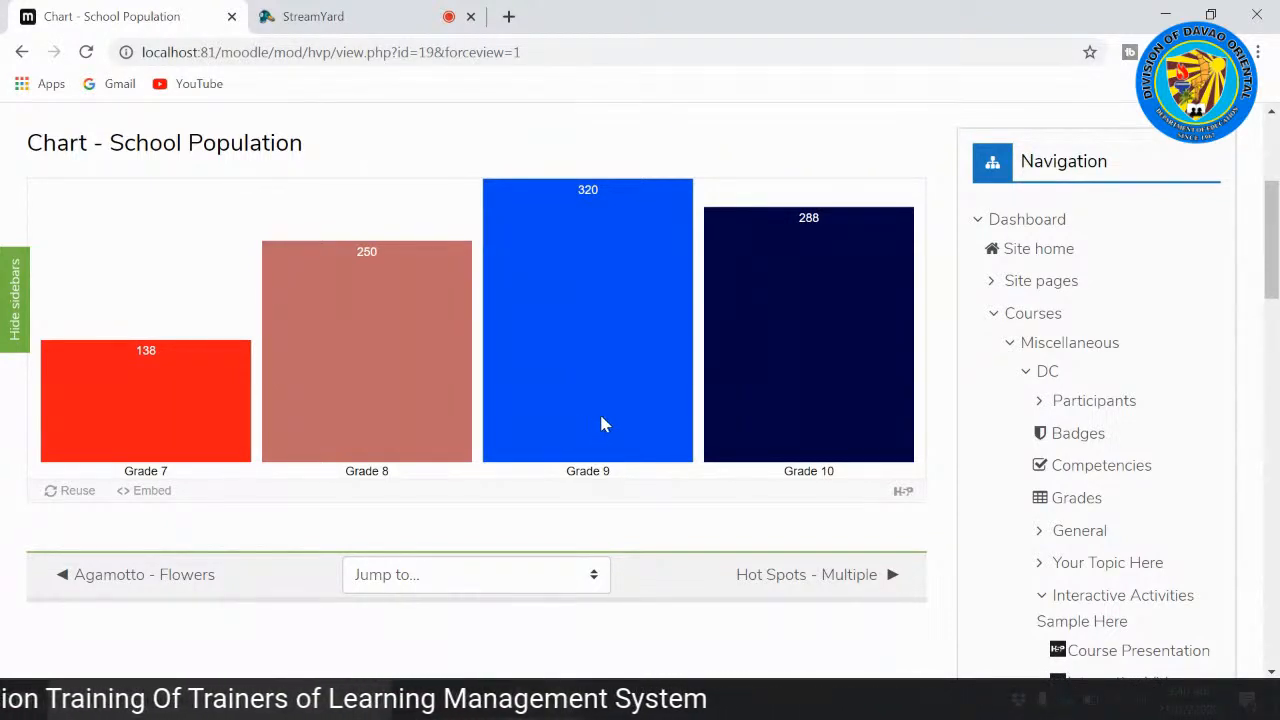
scroll(340, 449, down, 1)
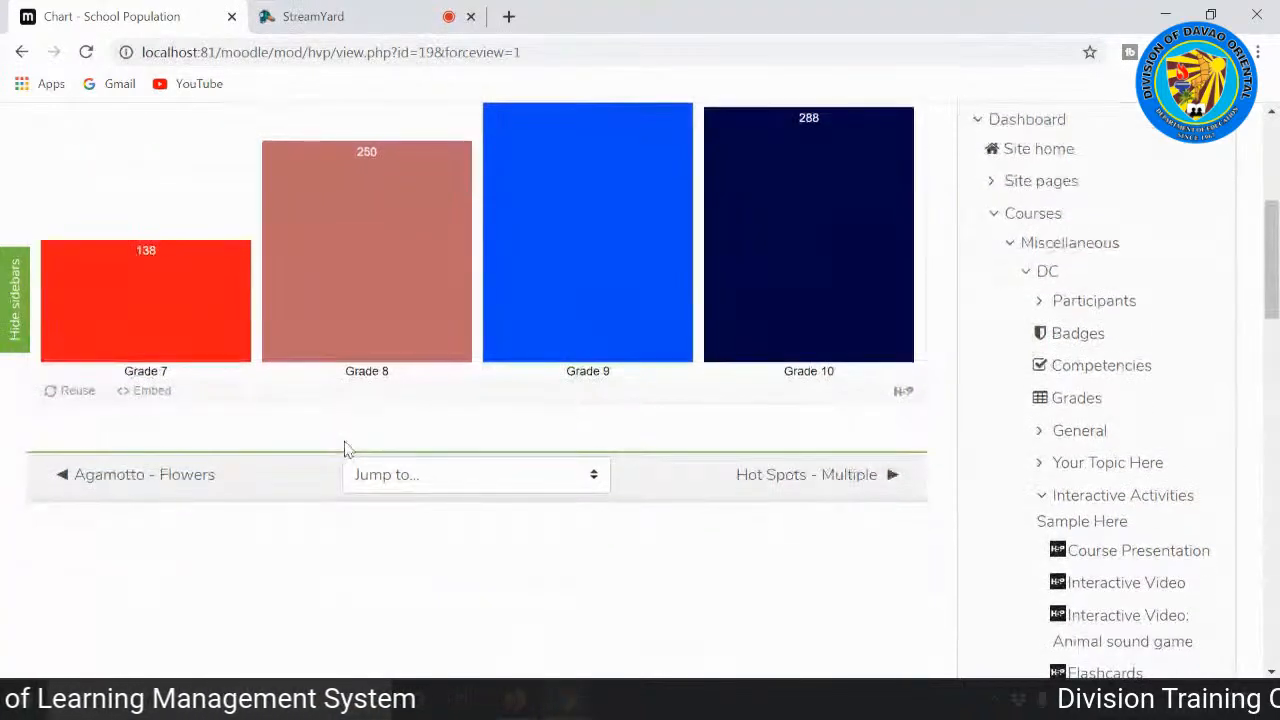
scroll(343, 449, up, 1)
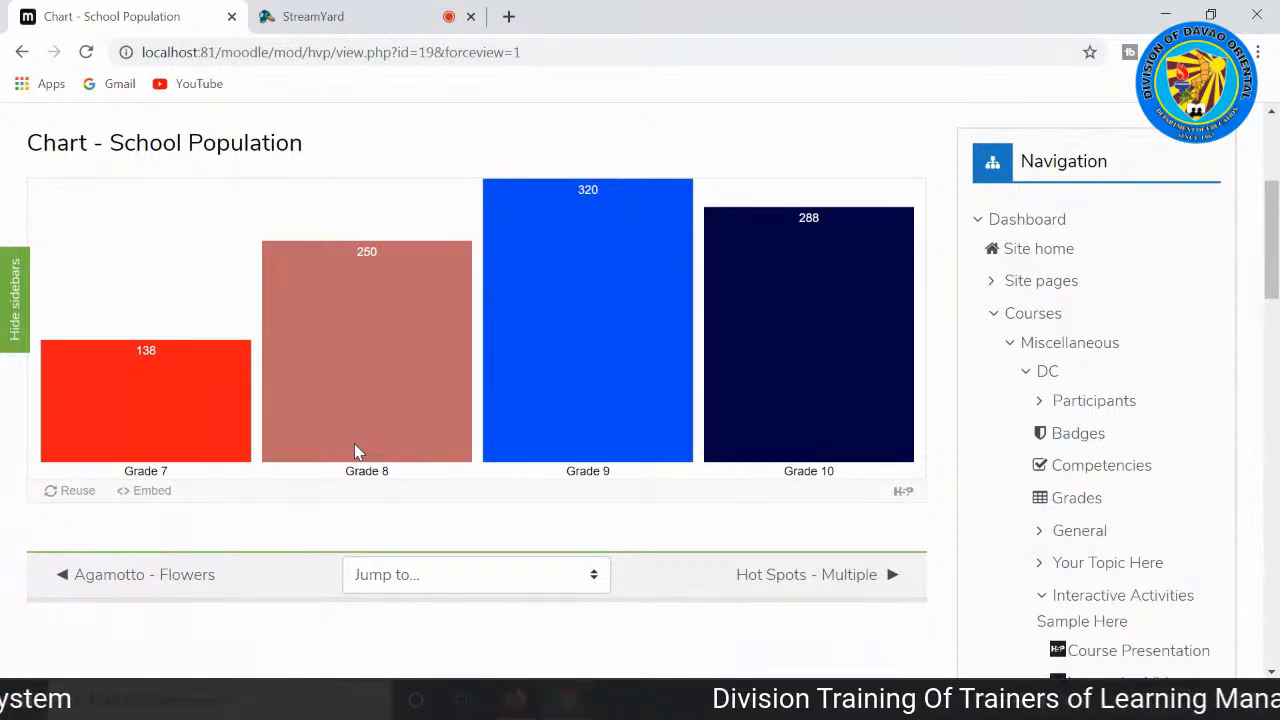
Step: Go on to the Hot Spots - Multiple activity, look over its pictures and highlight the instruction to find all the vegetables
scroll(434, 457, down, 2)
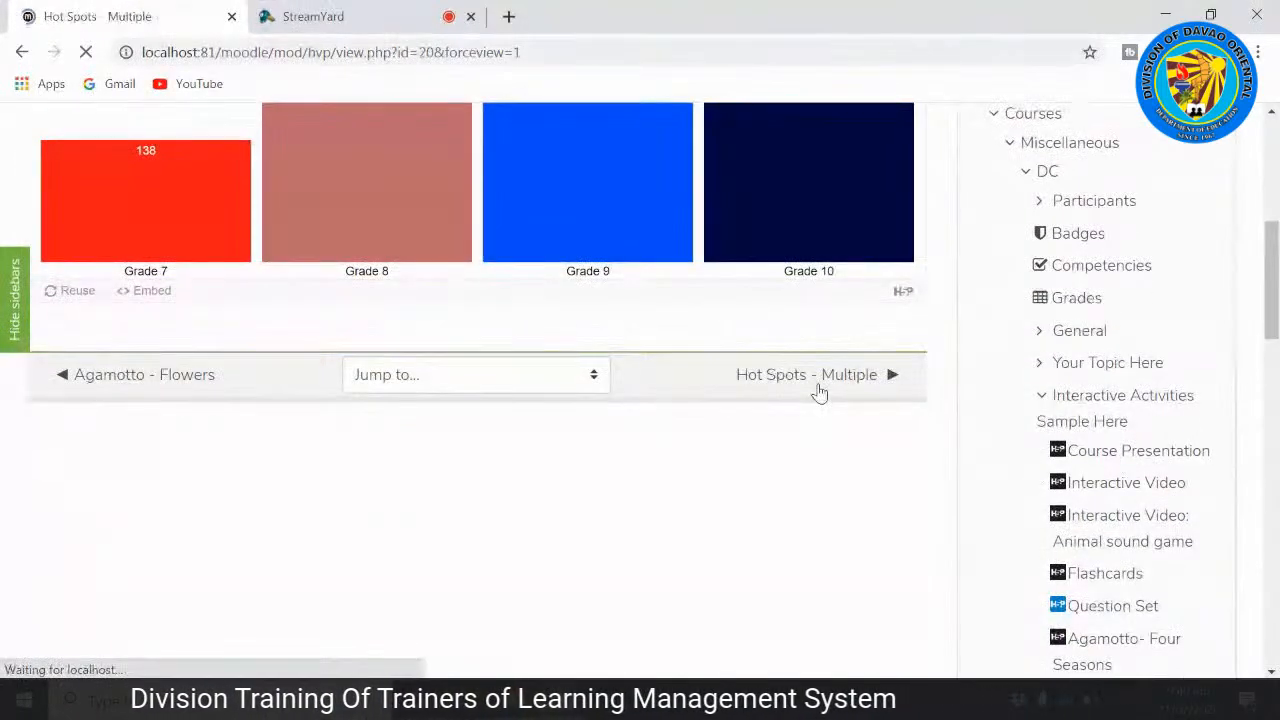
scroll(814, 405, down, 3)
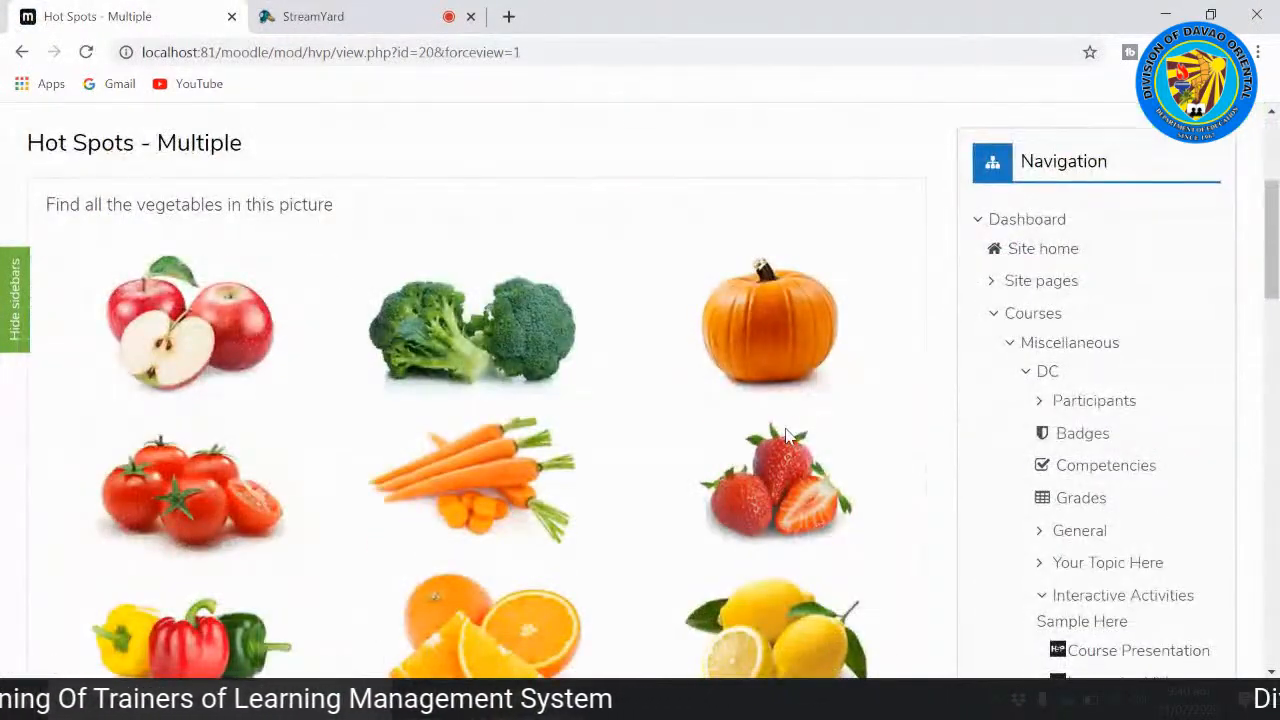
scroll(783, 435, down, 3)
scroll(785, 445, up, 1)
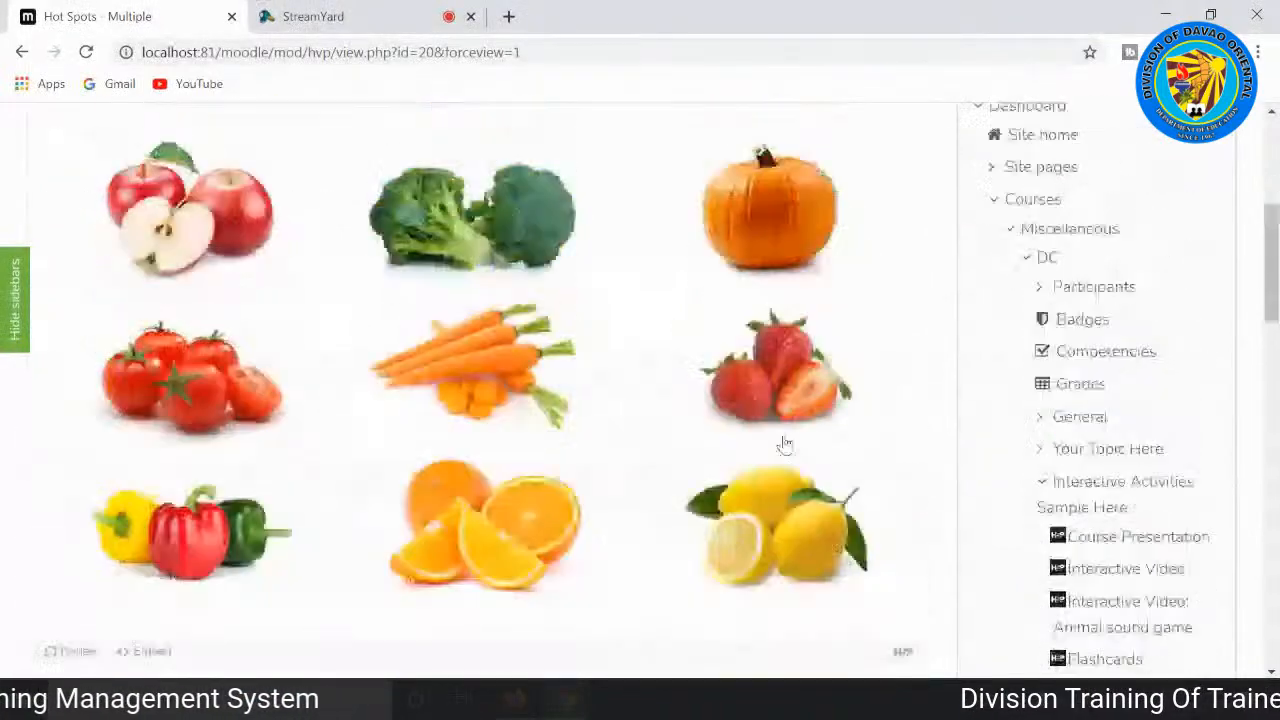
scroll(785, 445, up, 2)
scroll(457, 420, down, 2)
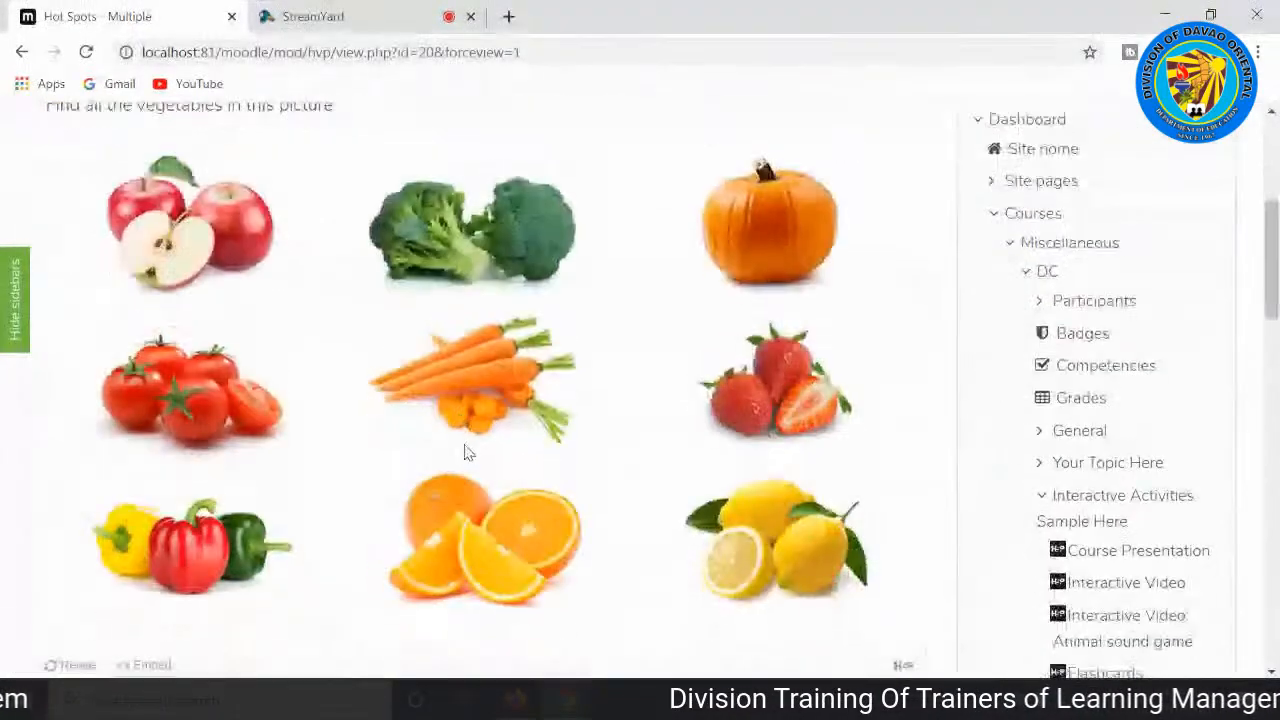
scroll(465, 452, up, 1)
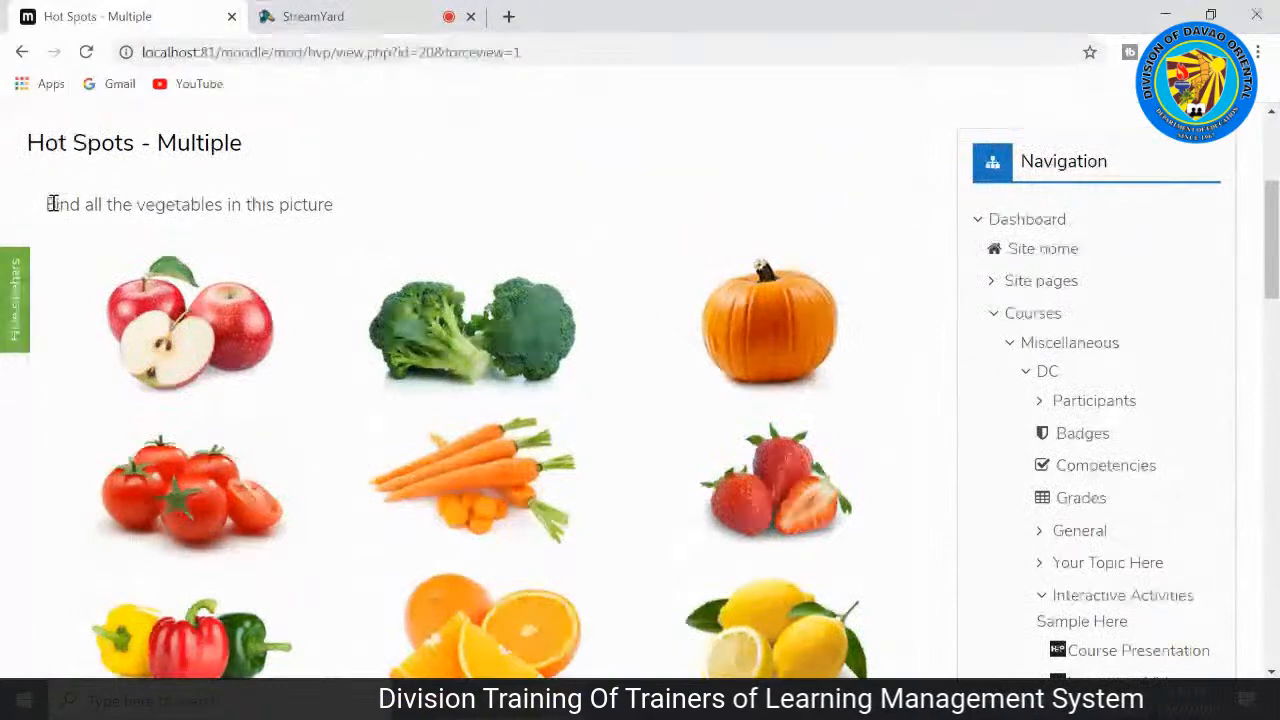
drag(46, 204, 365, 209)
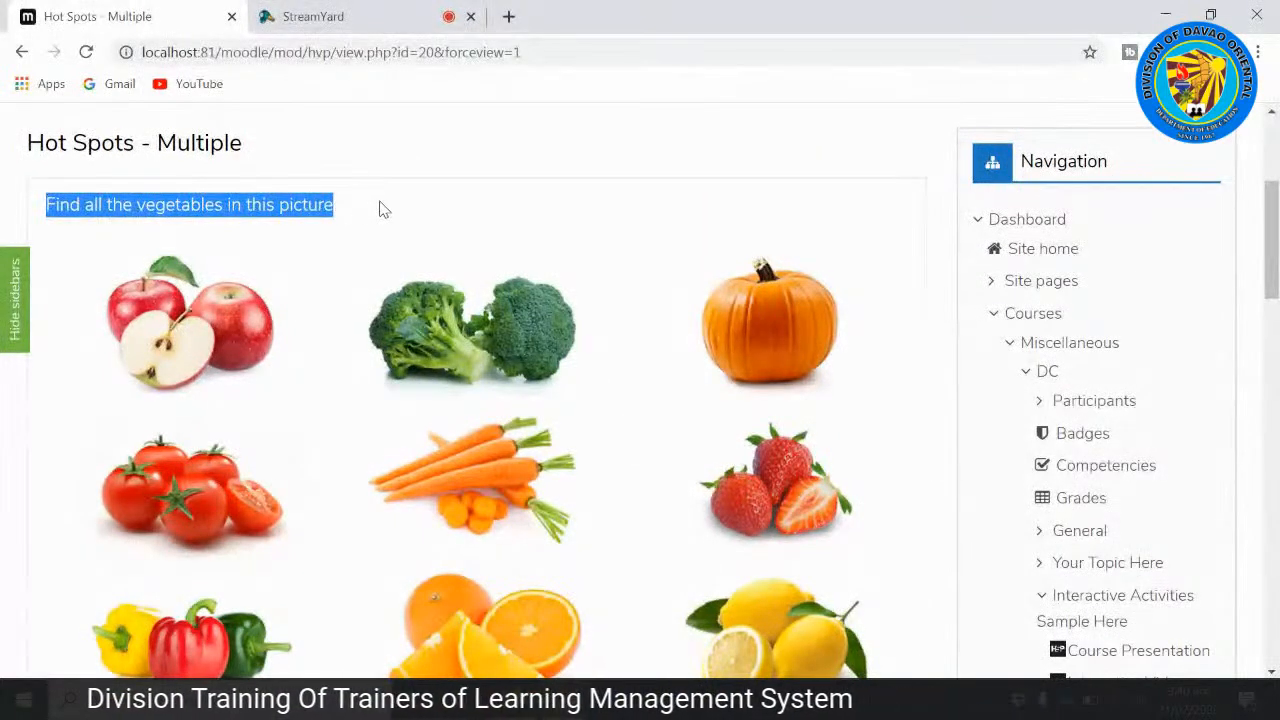
click(380, 209)
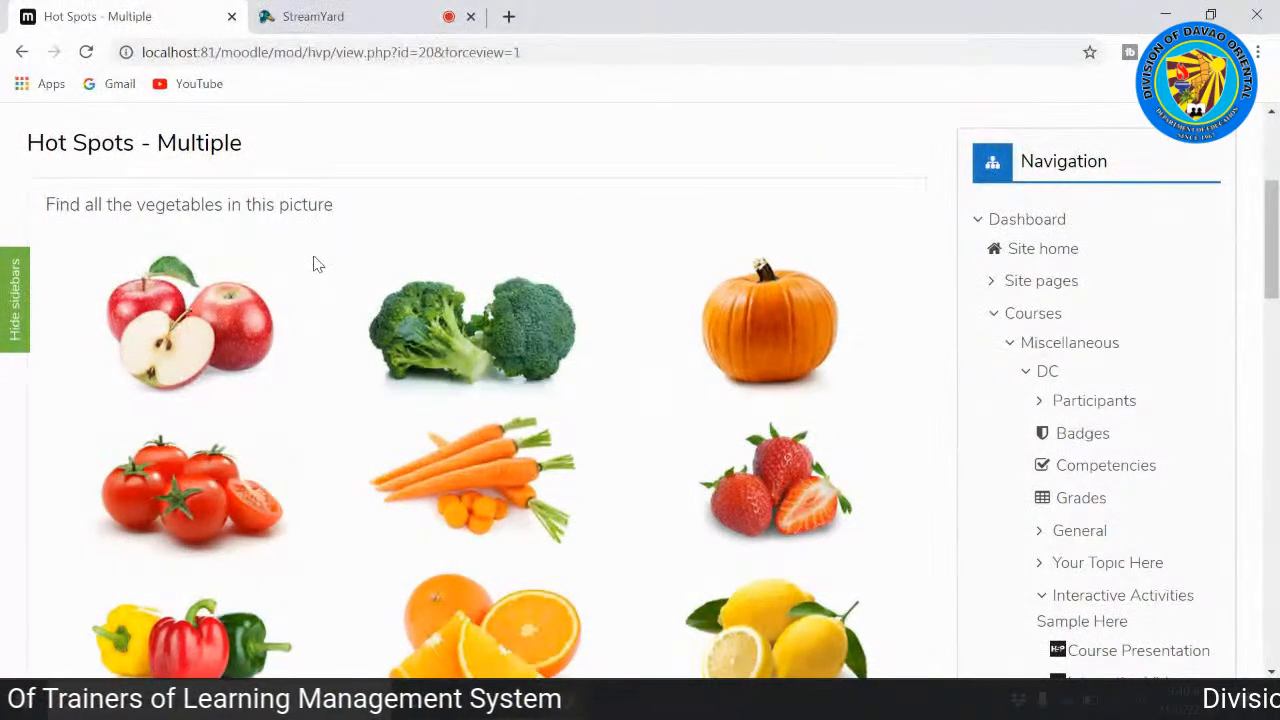
Step: Mark the broccoli and the carrots as the vegetables in the Hot Spots - Multiple picture
scroll(316, 282, down, 4)
scroll(735, 368, up, 2)
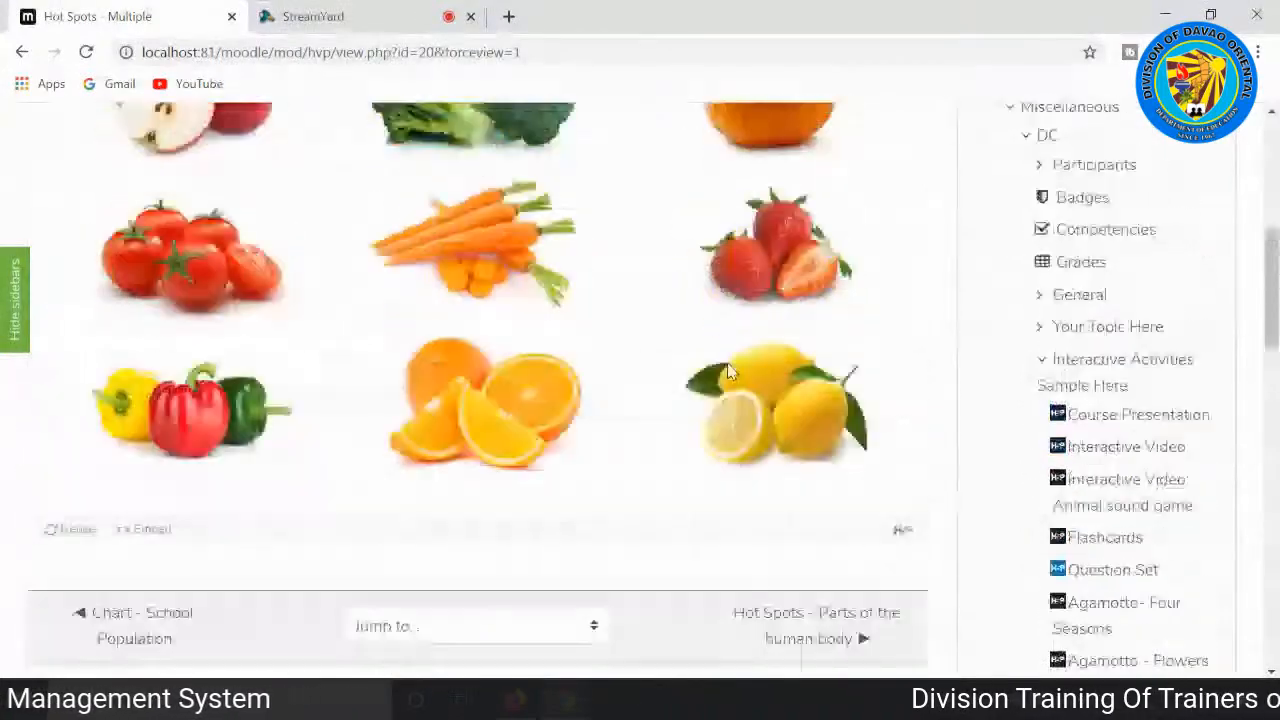
scroll(727, 363, up, 3)
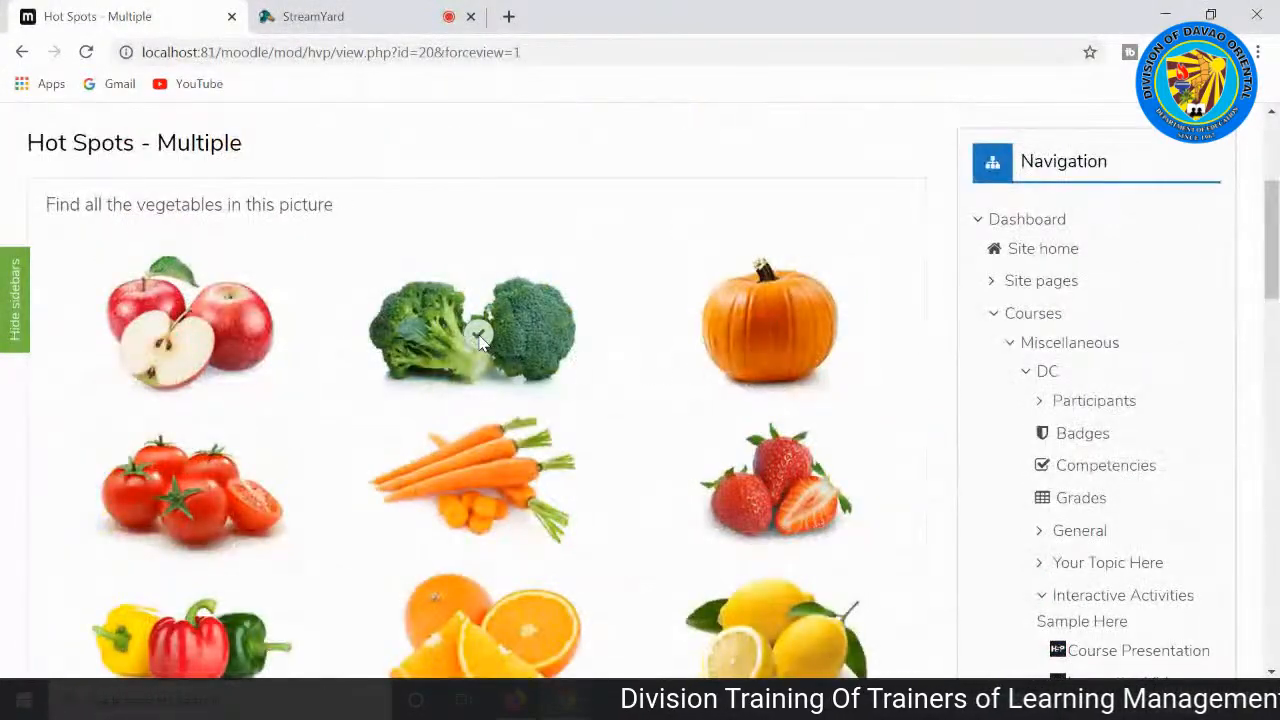
scroll(488, 440, down, 1)
click(487, 381)
scroll(491, 383, down, 3)
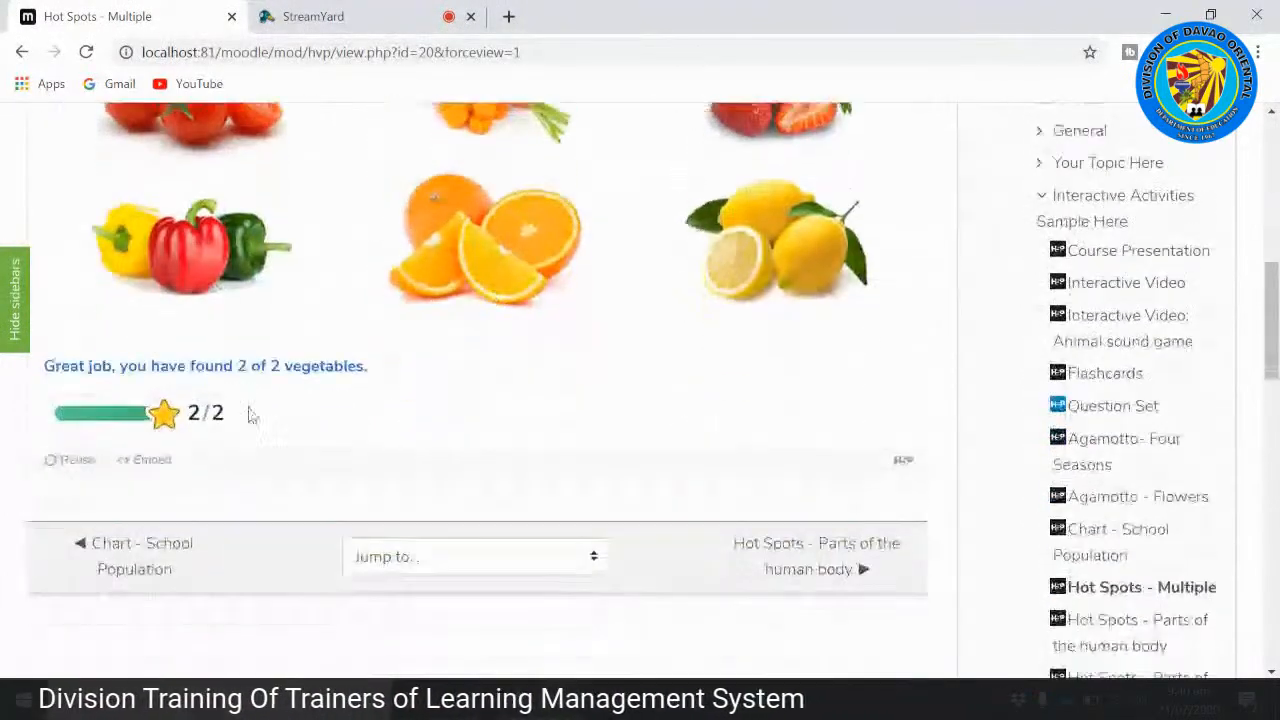
Step: Go on to the Hot Spots - Parts of the human body activity and look over the boy's picture and its hotspots
click(830, 563)
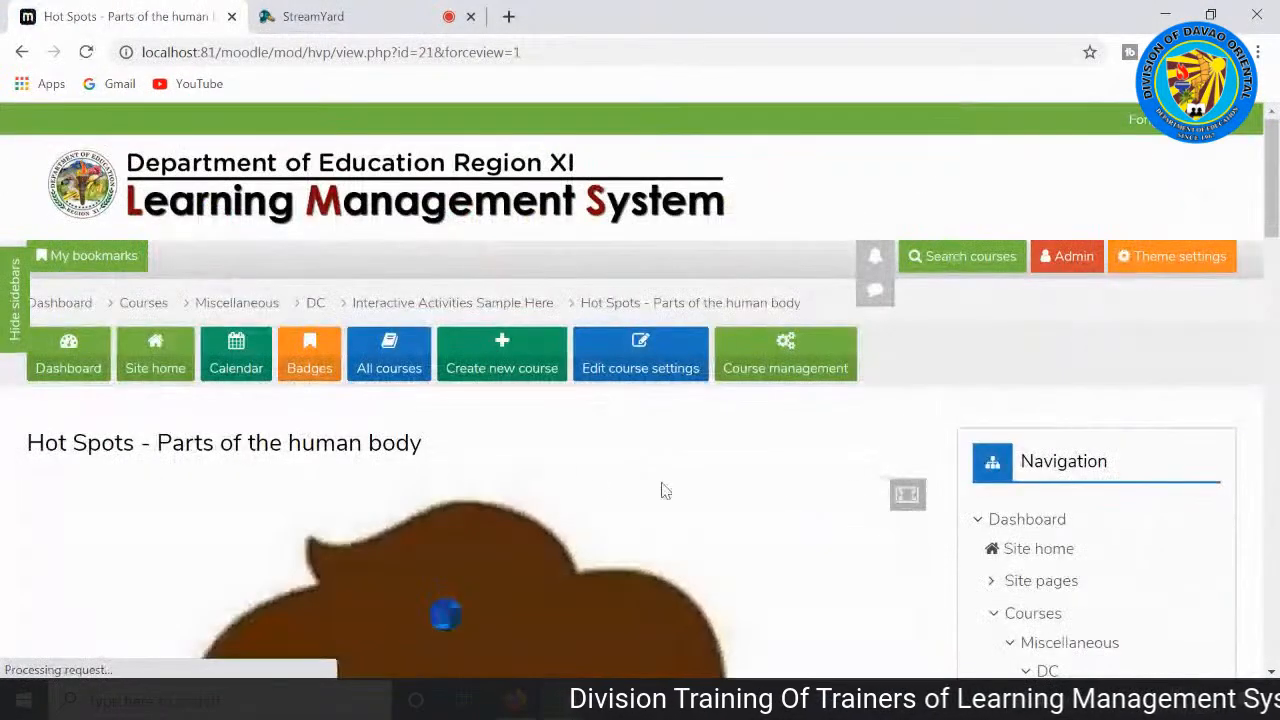
scroll(120, 449, down, 2)
scroll(148, 425, down, 5)
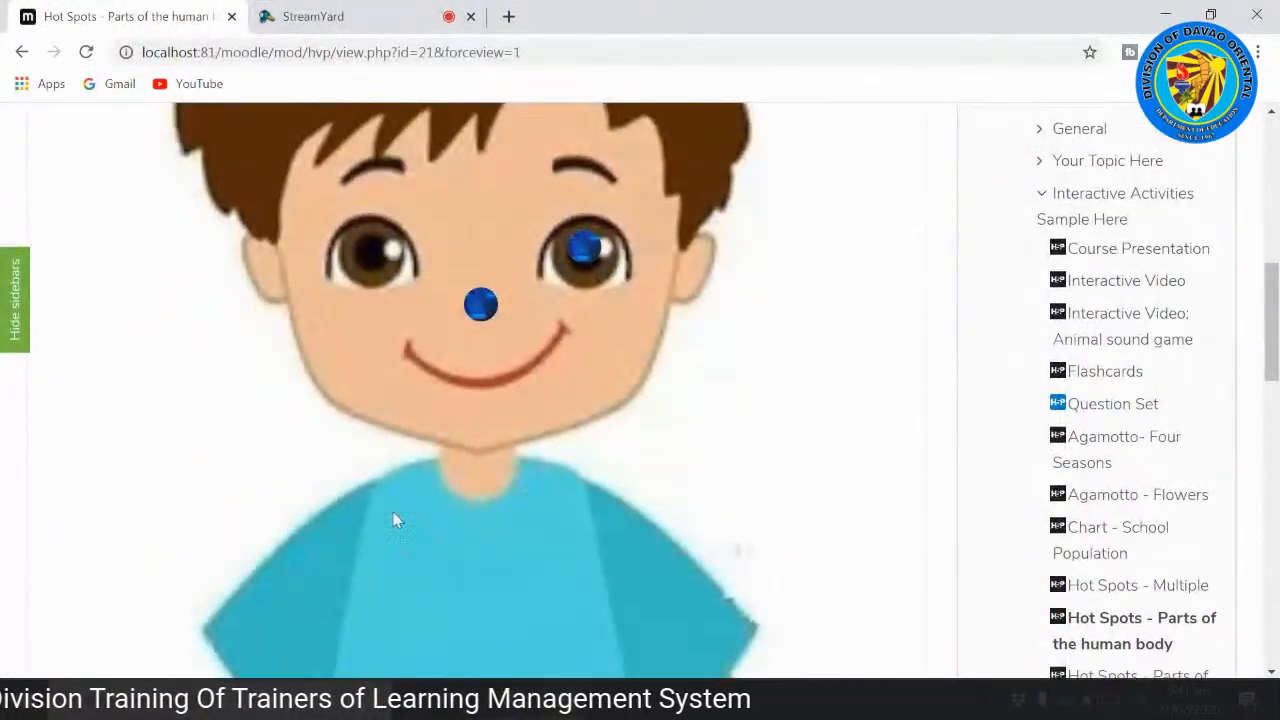
scroll(449, 580, down, 10)
scroll(500, 571, up, 7)
scroll(507, 558, up, 10)
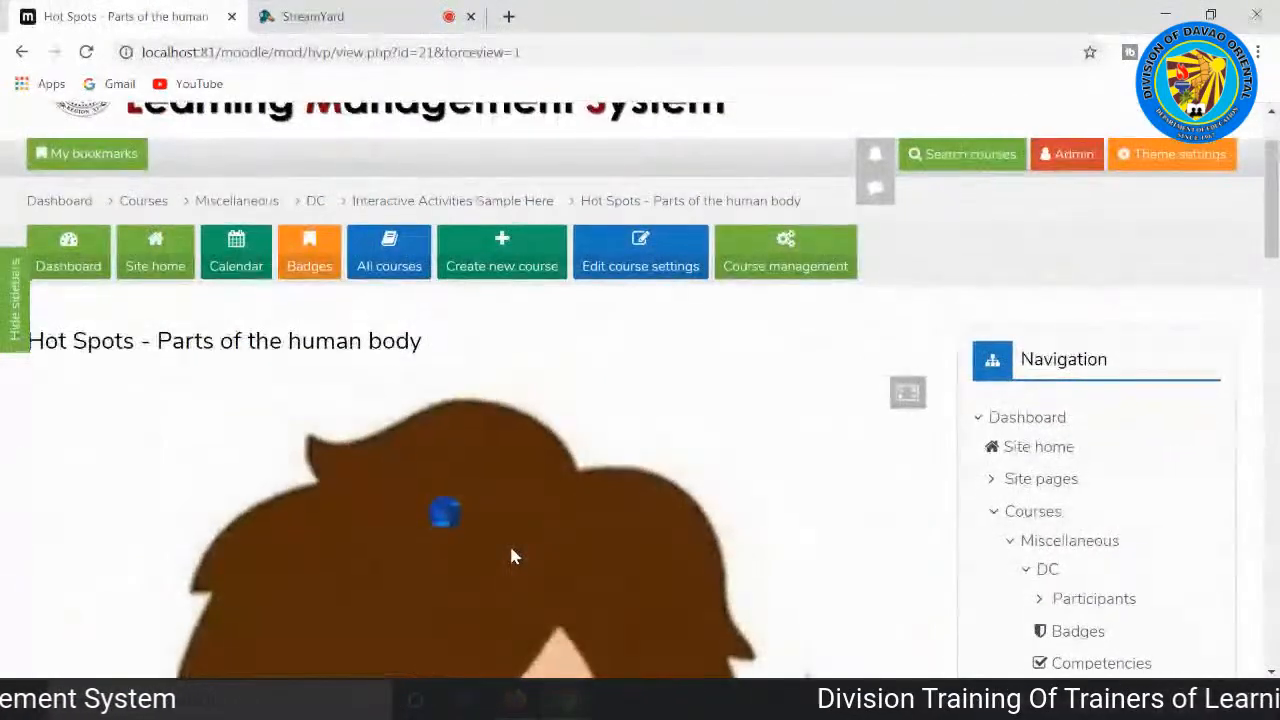
scroll(511, 556, down, 1)
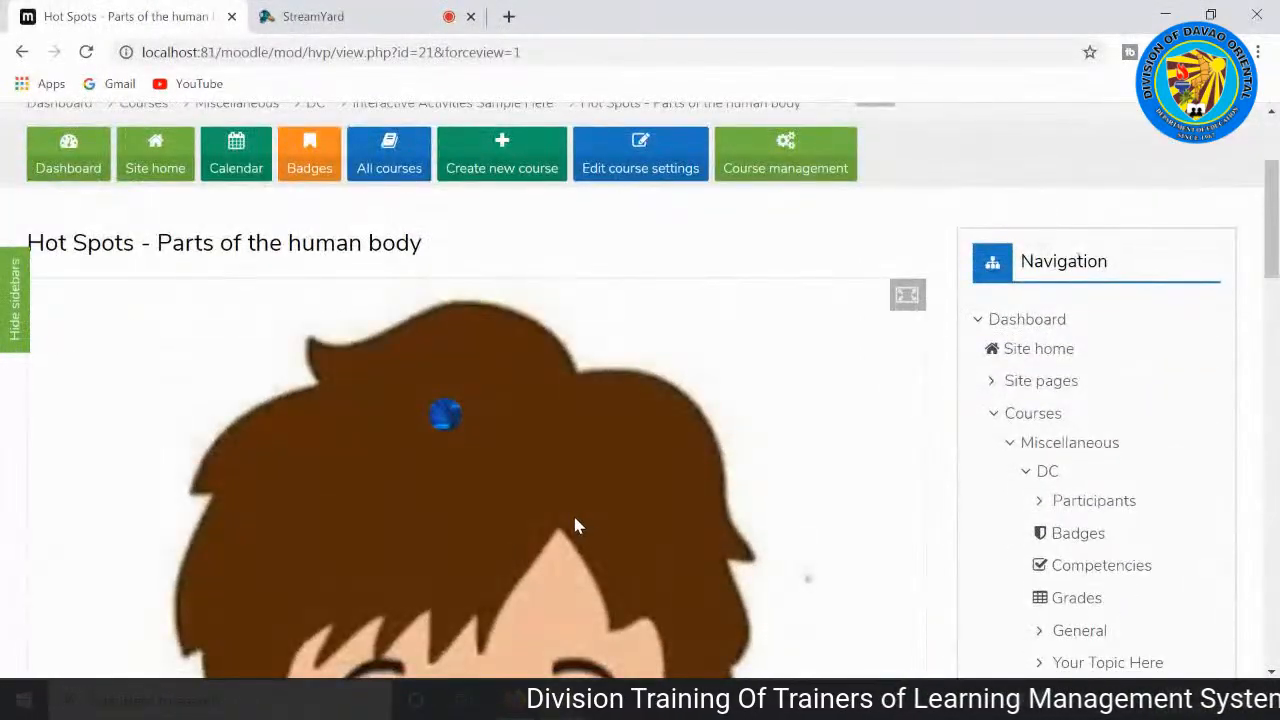
scroll(576, 519, down, 1)
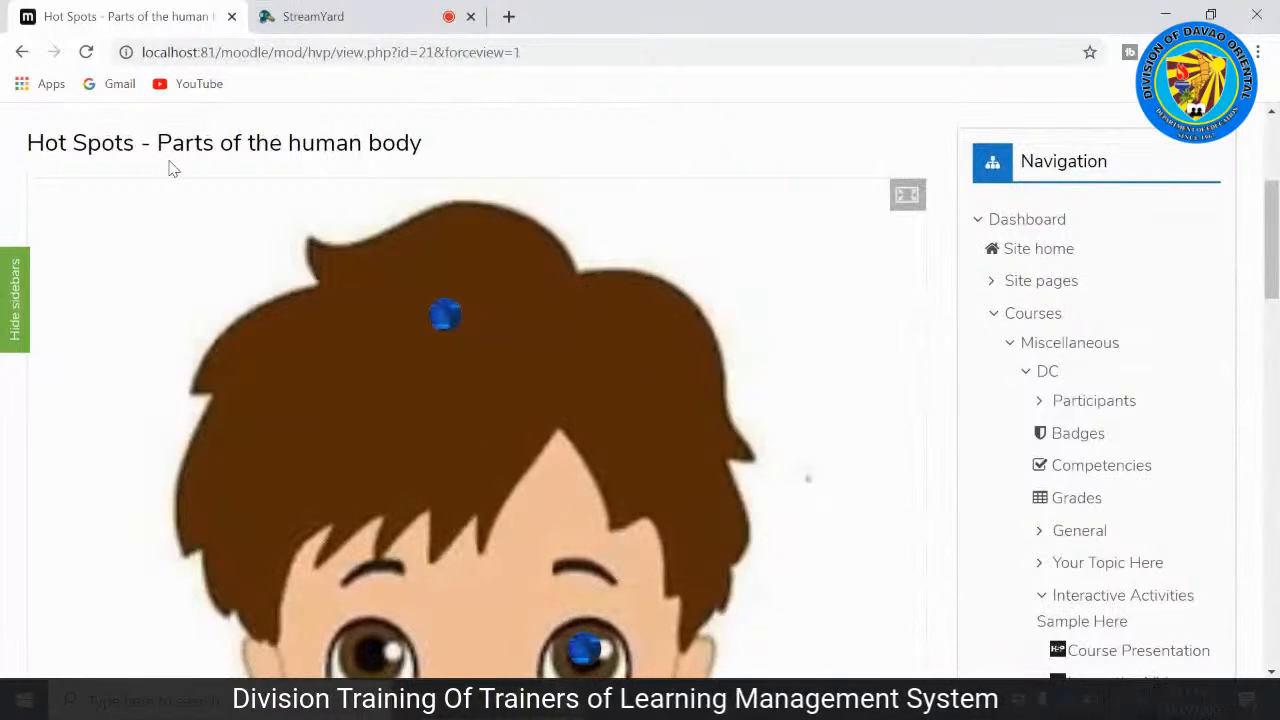
scroll(723, 327, down, 4)
scroll(700, 318, up, 3)
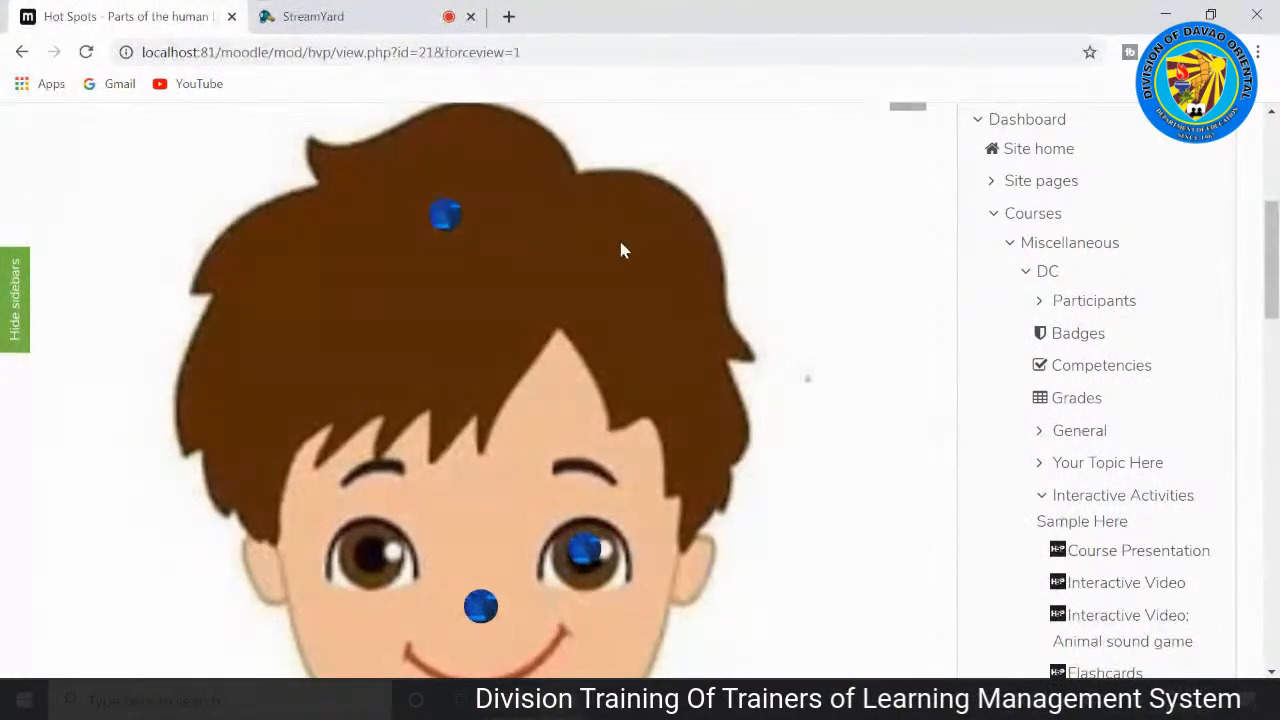
Step: Open the hotspot on the boy's head, play its "Meaning of head" video with sound, and close it
click(447, 216)
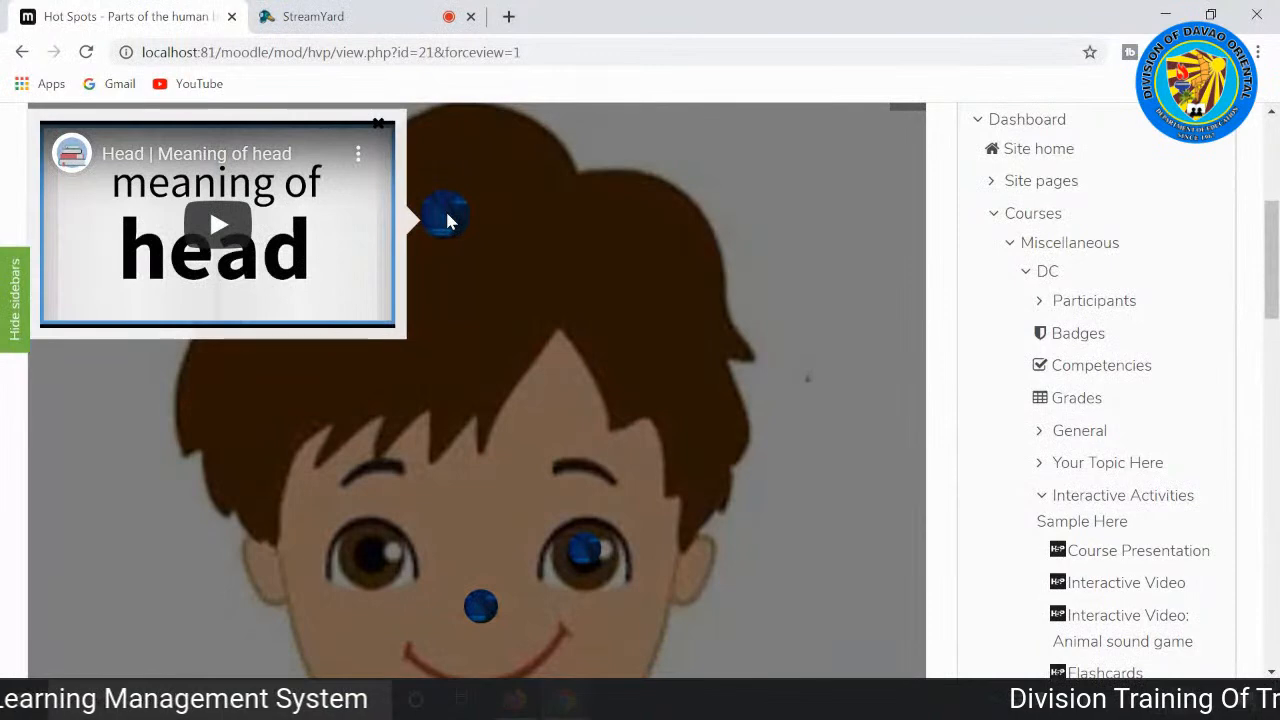
click(218, 243)
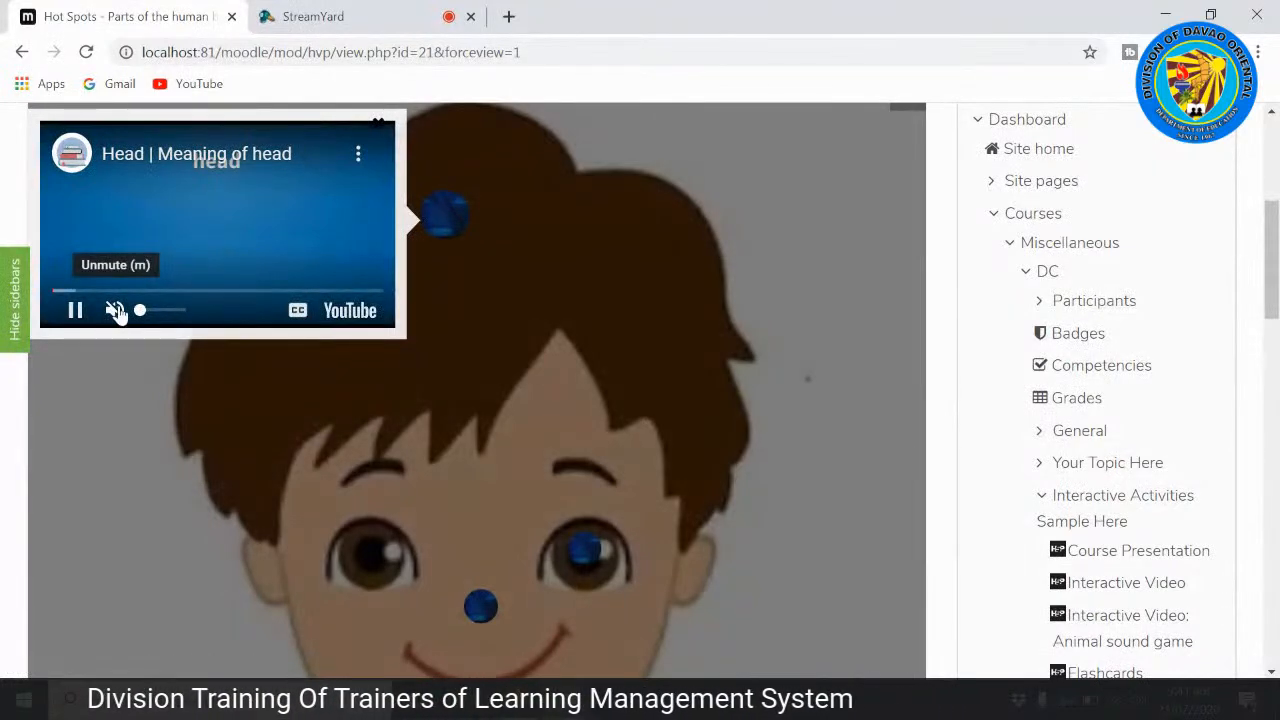
click(116, 311)
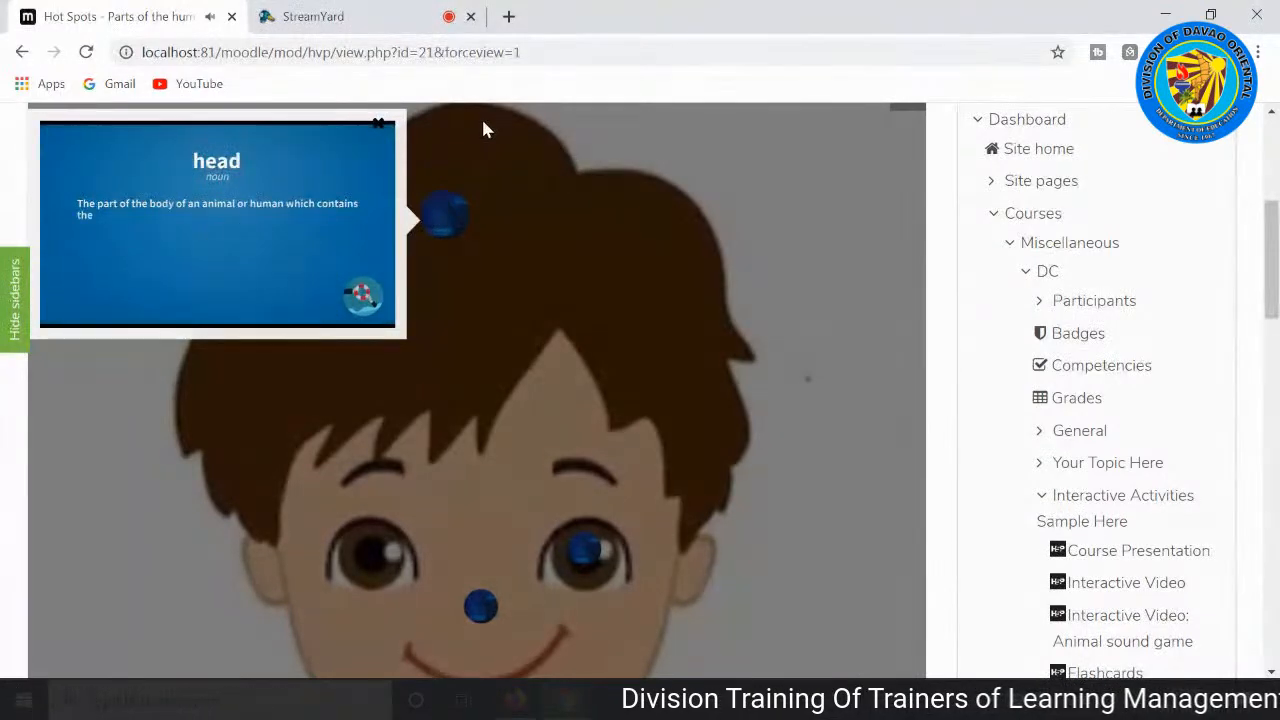
click(380, 130)
Step: Open the hotspot on the boy's eye, read its description of the human eye, and close it
scroll(643, 320, down, 2)
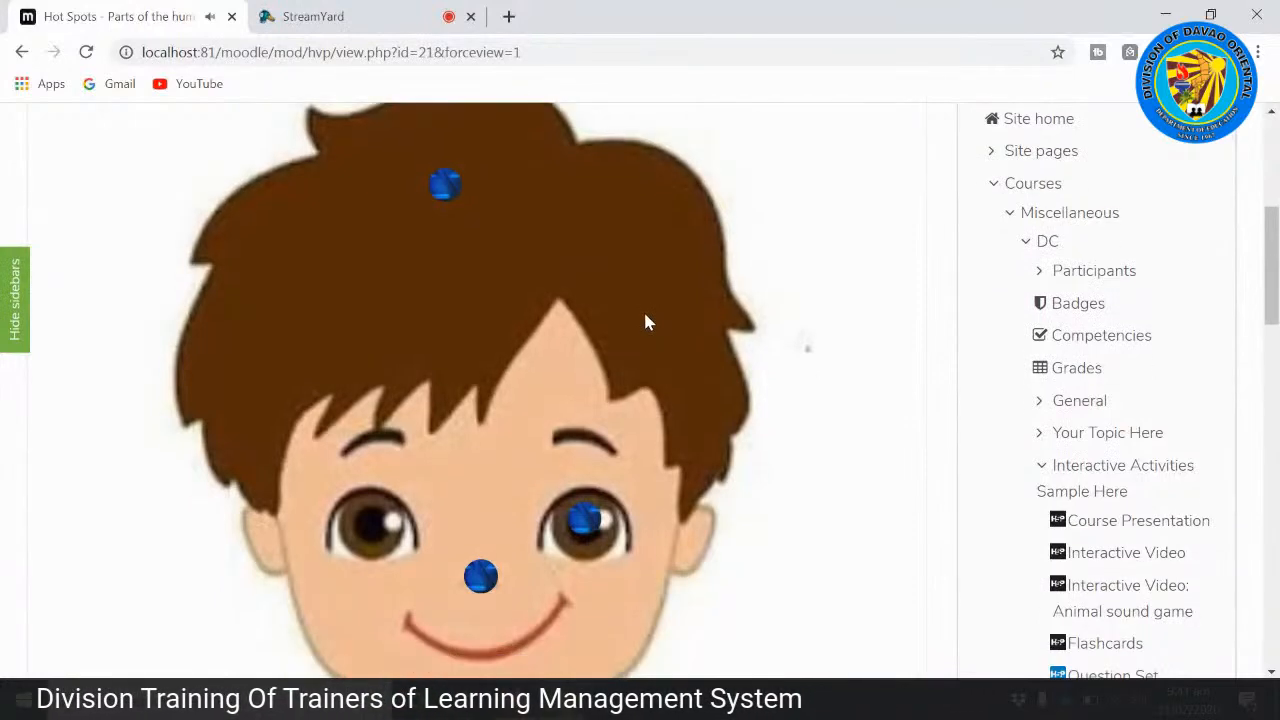
scroll(517, 290, up, 2)
scroll(519, 282, down, 2)
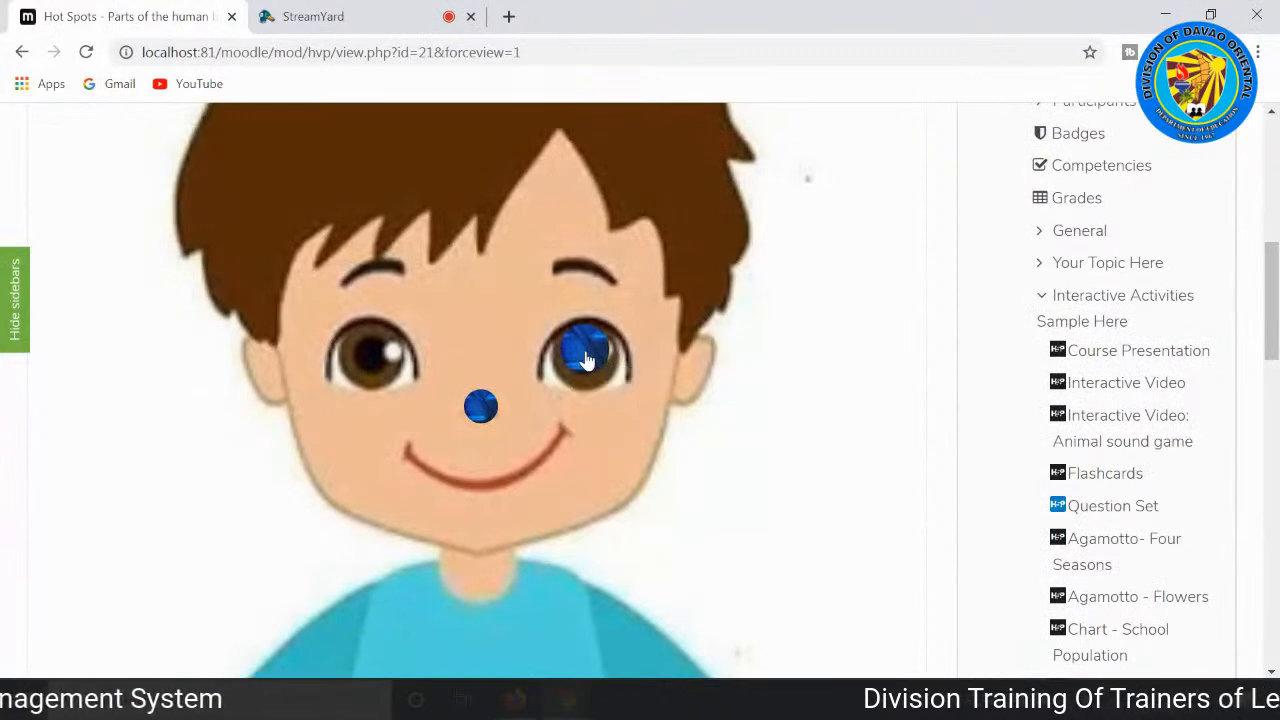
click(586, 357)
scroll(585, 350, down, 1)
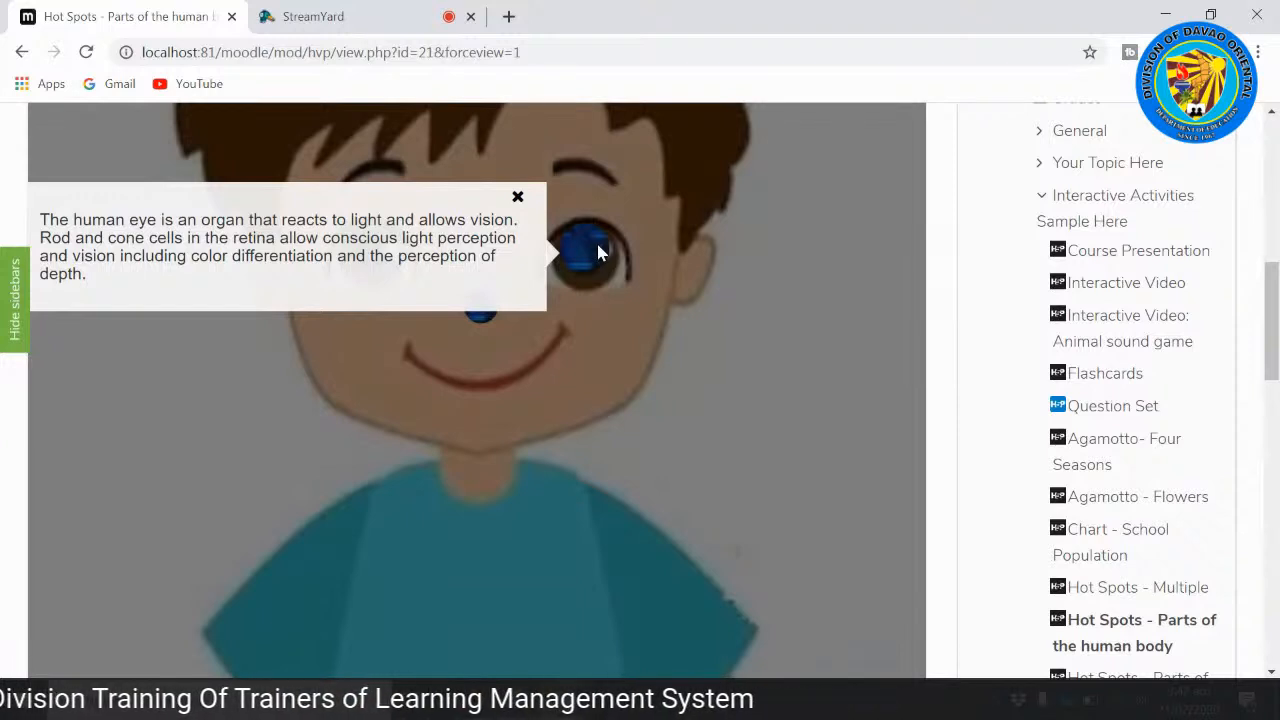
scroll(597, 252, up, 1)
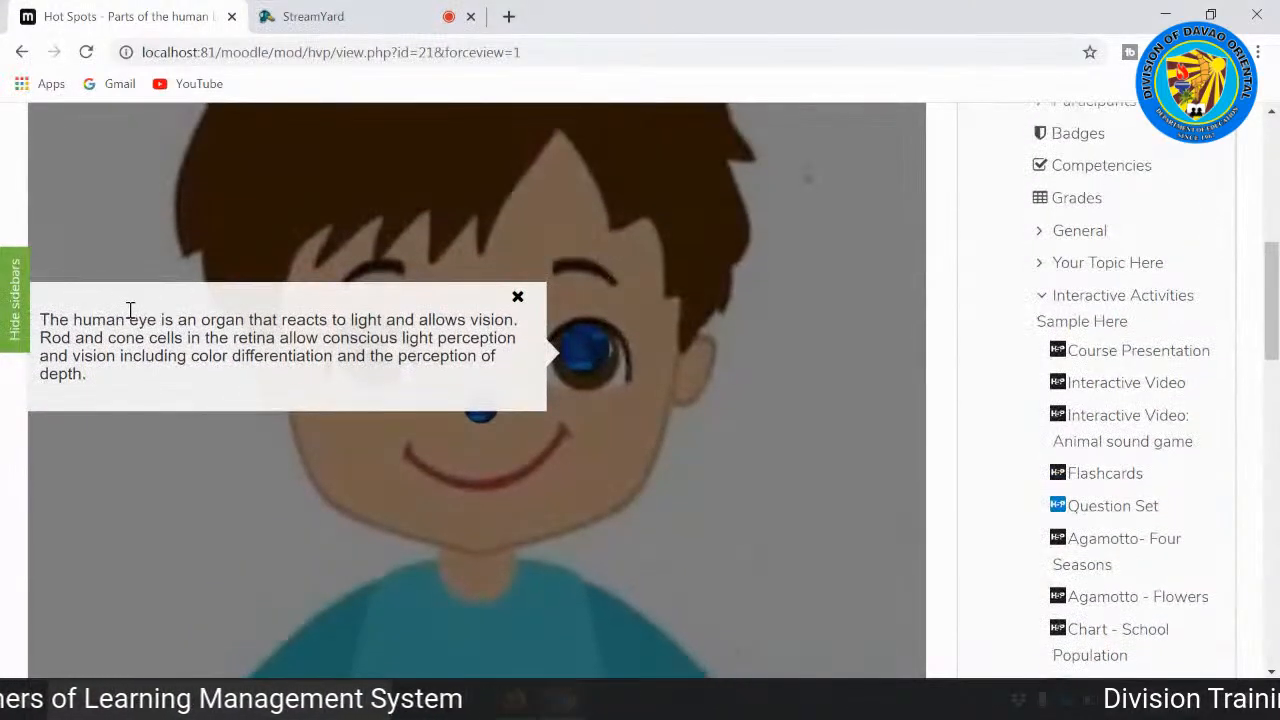
click(518, 298)
Step: Open the hotspot on the boy's nose, view its nasal cavity diagram, and close it
scroll(518, 325, down, 1)
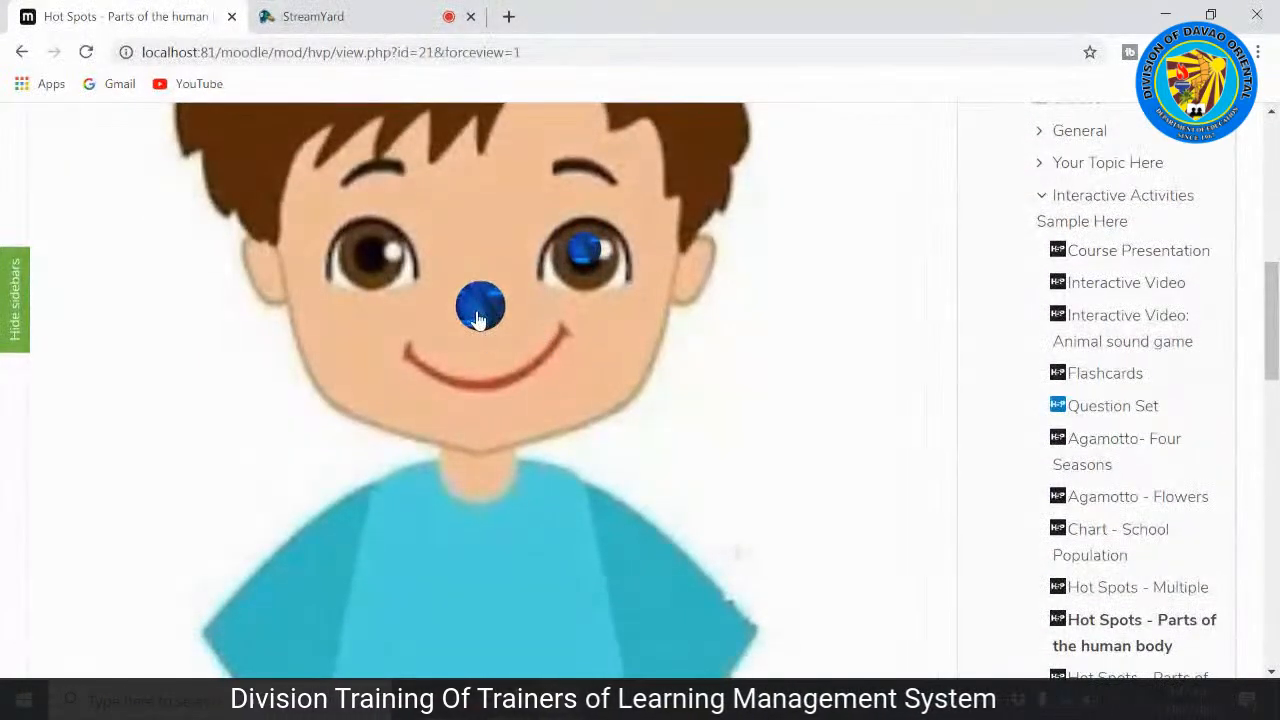
click(480, 316)
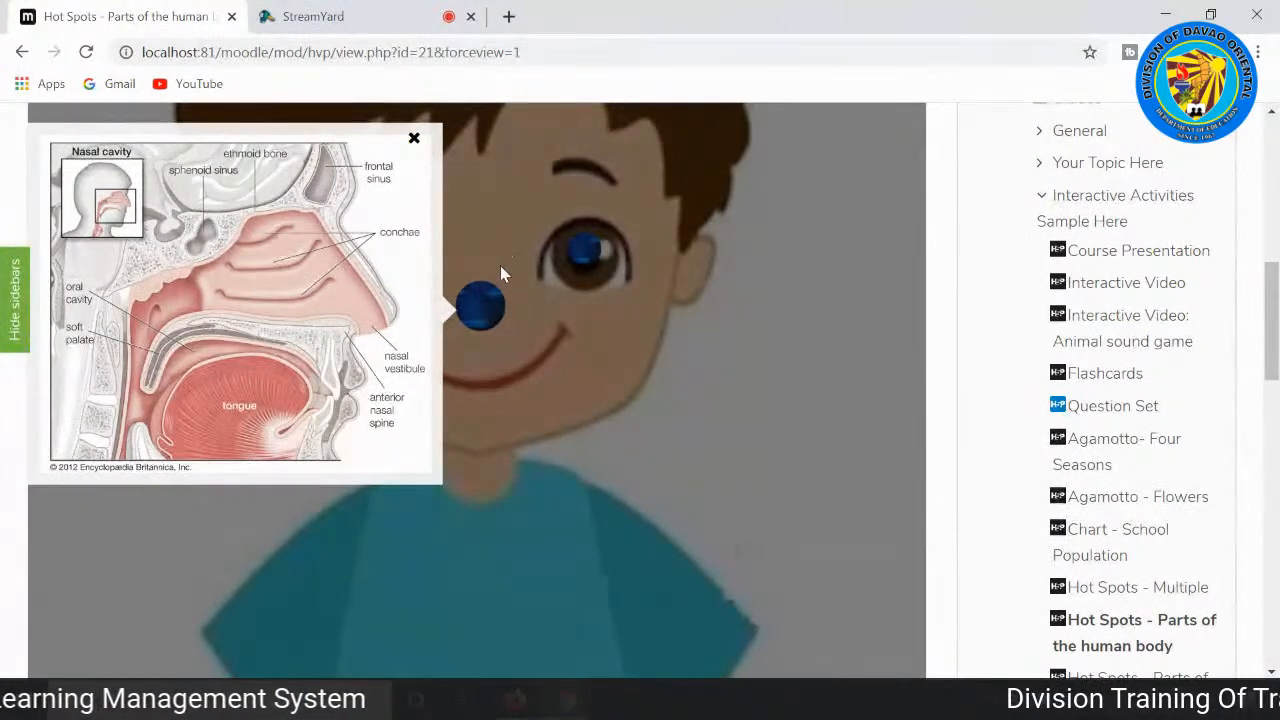
click(414, 139)
Step: Leave the human body picture and go on to the Hot Spots - Parts of the Motherboard activity
scroll(509, 386, up, 5)
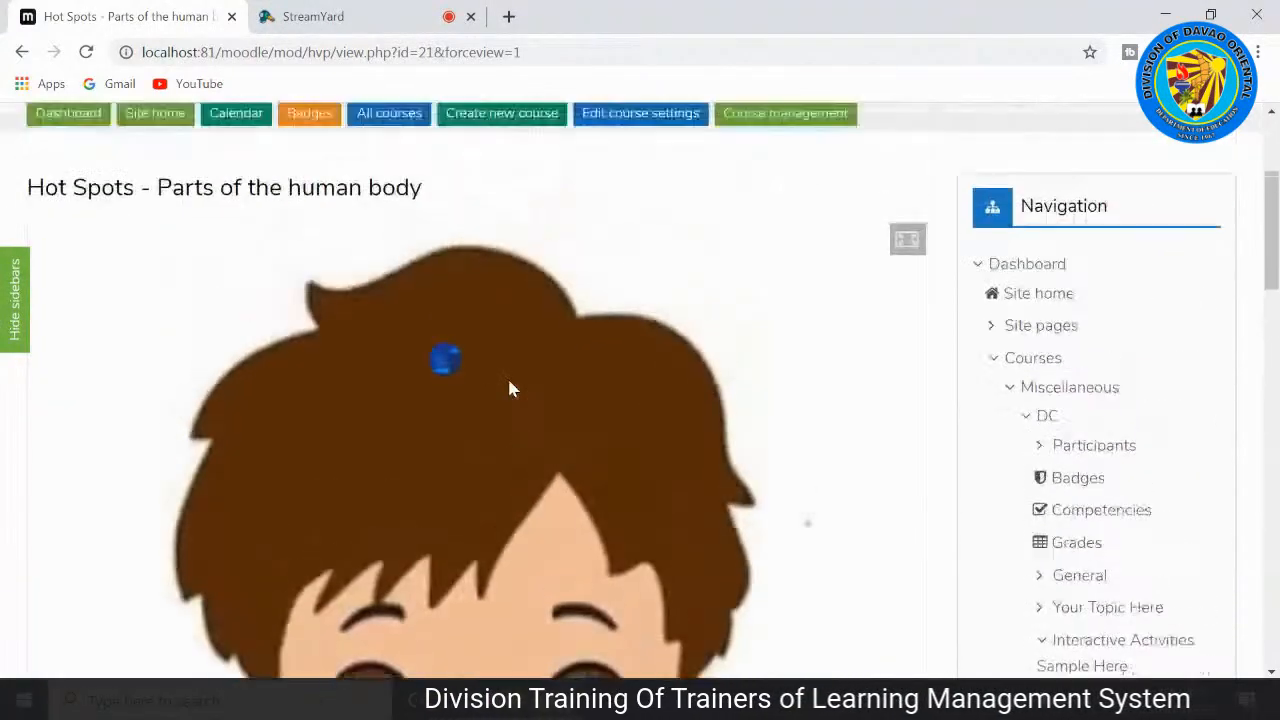
scroll(225, 383, down, 15)
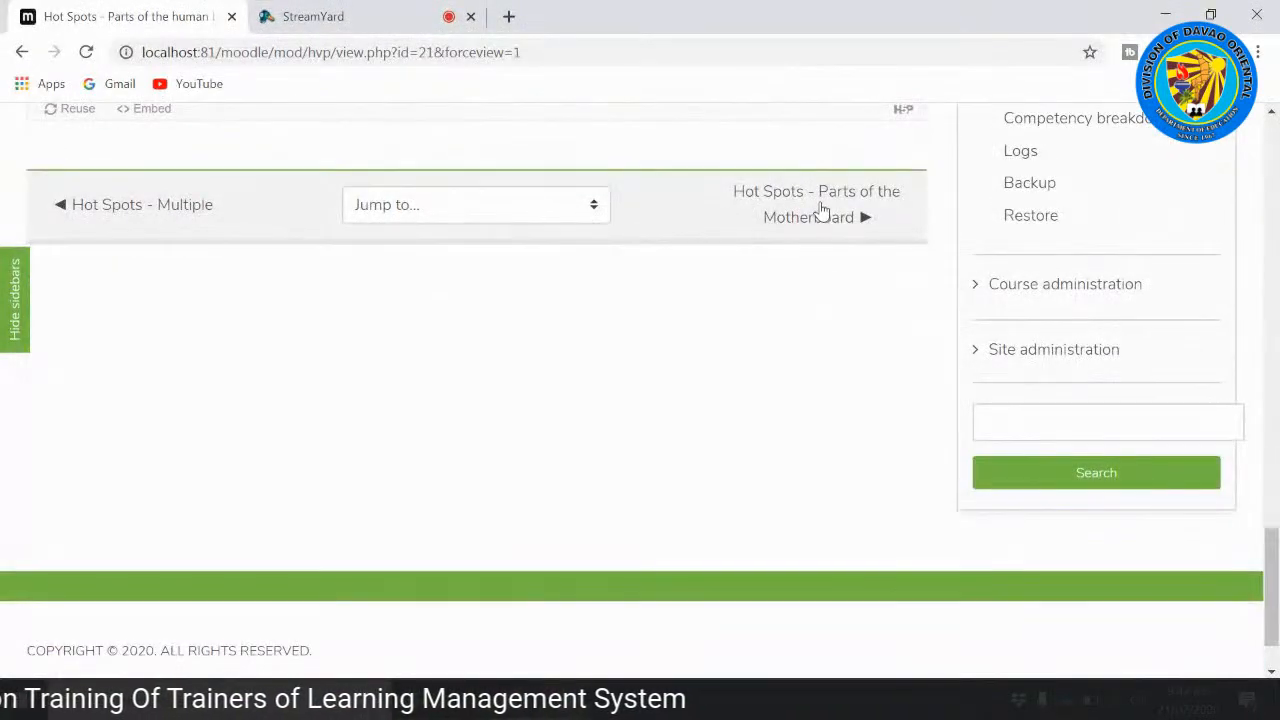
click(830, 207)
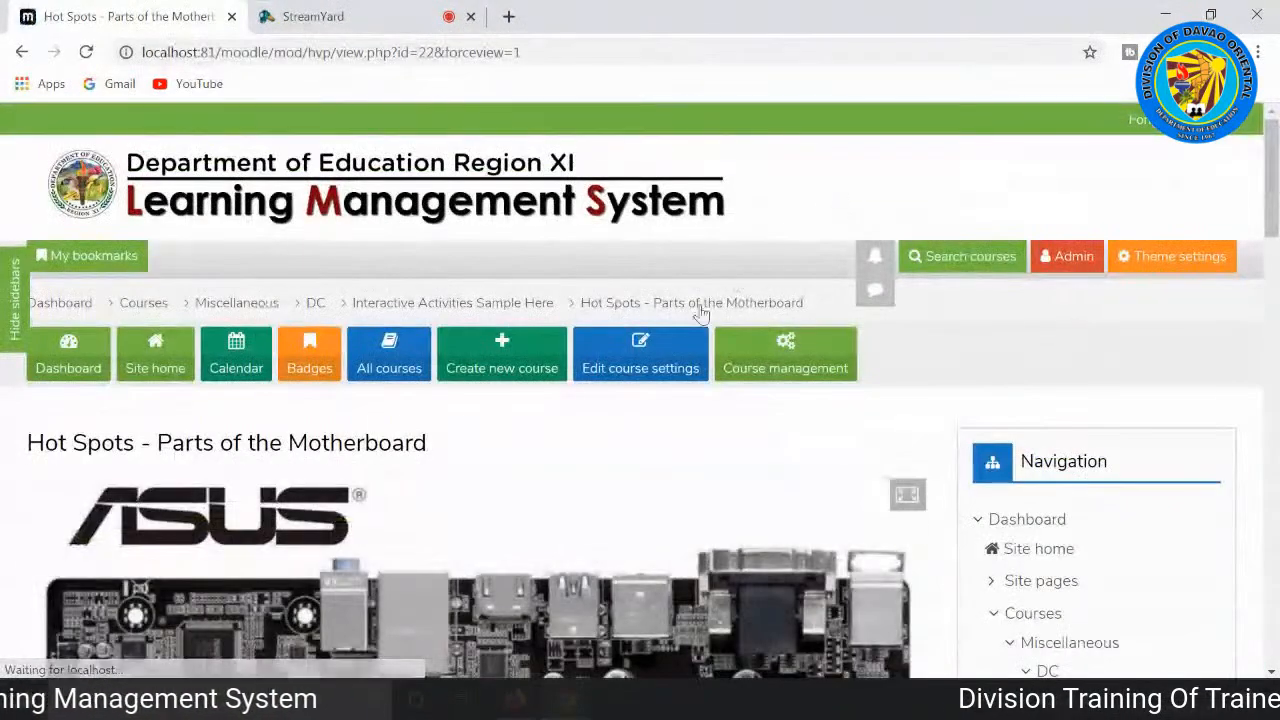
Step: Examine the ASUS motherboard picture and the hotspots placed on its components
scroll(648, 383, down, 3)
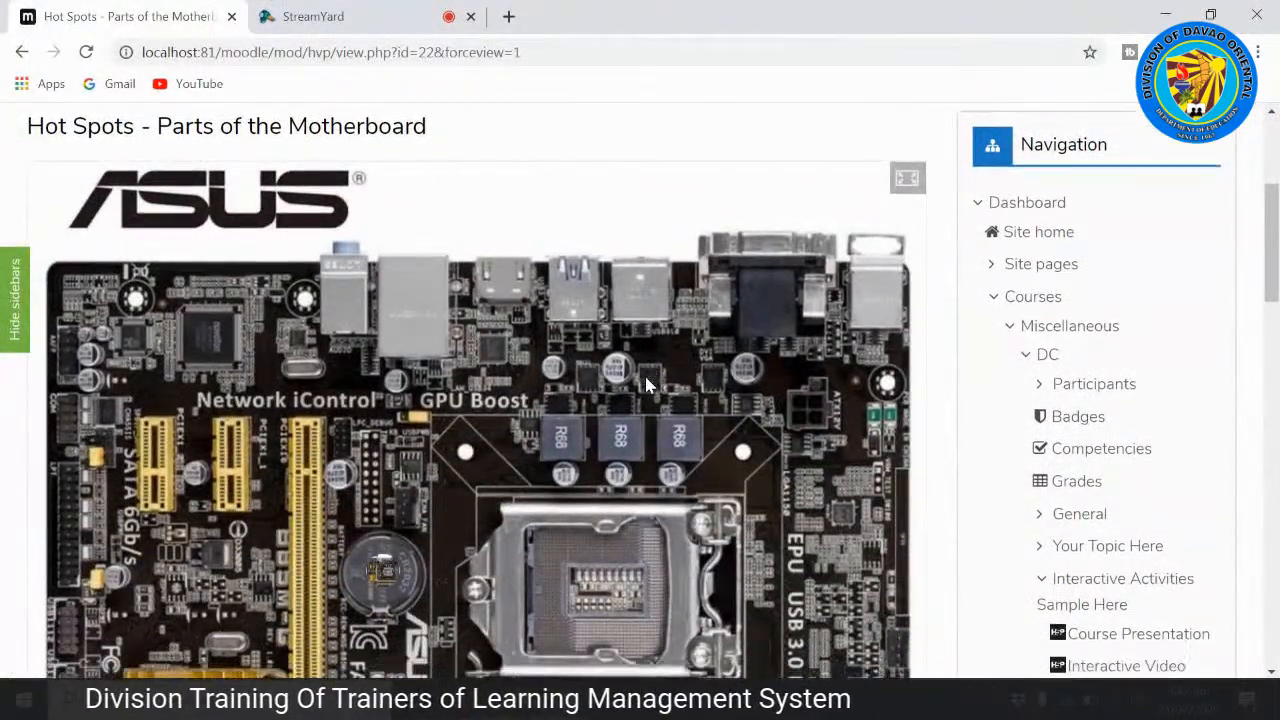
scroll(646, 383, down, 2)
scroll(650, 380, up, 1)
scroll(662, 381, up, 1)
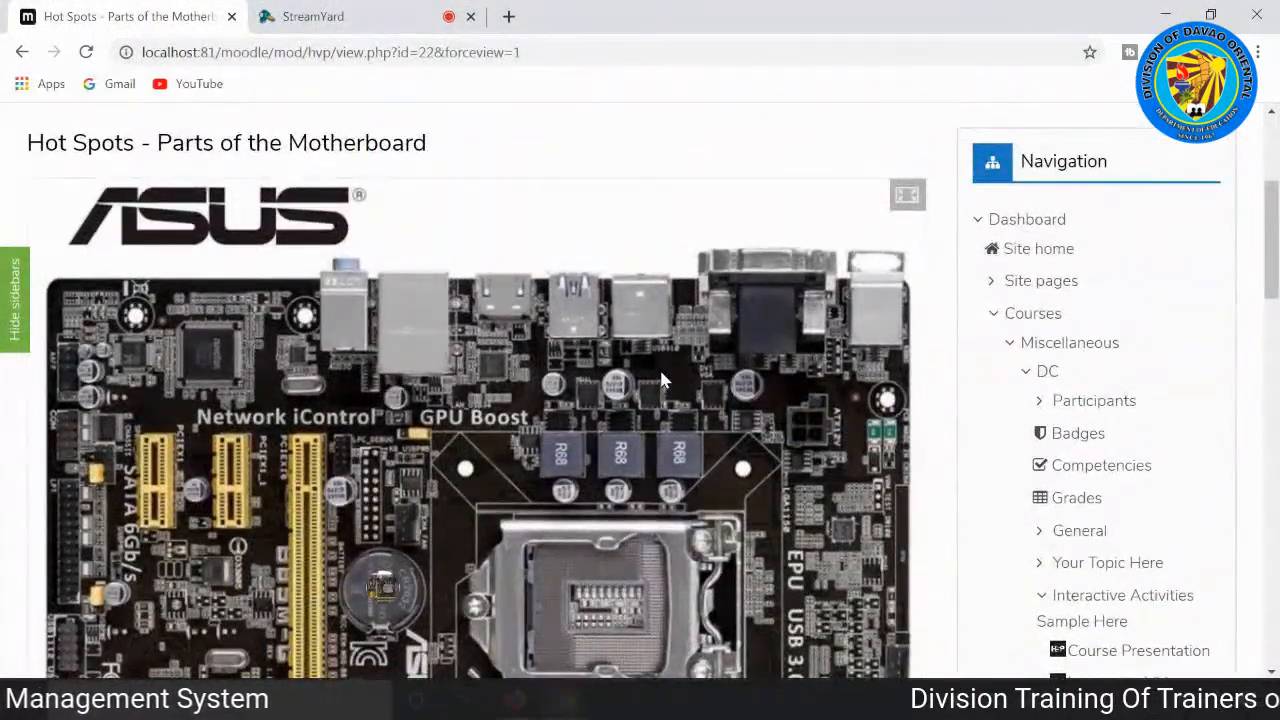
scroll(660, 380, down, 1)
scroll(660, 378, down, 2)
scroll(675, 365, up, 3)
scroll(700, 360, down, 2)
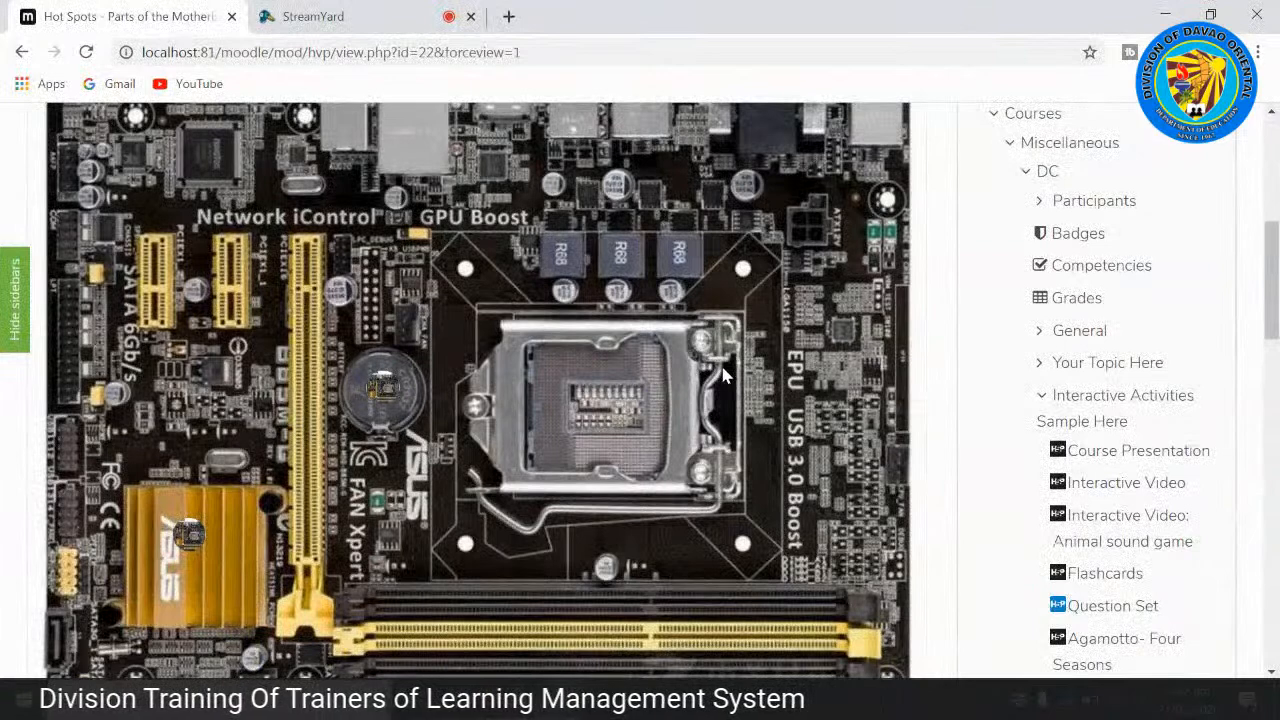
scroll(725, 375, up, 1)
scroll(735, 368, up, 1)
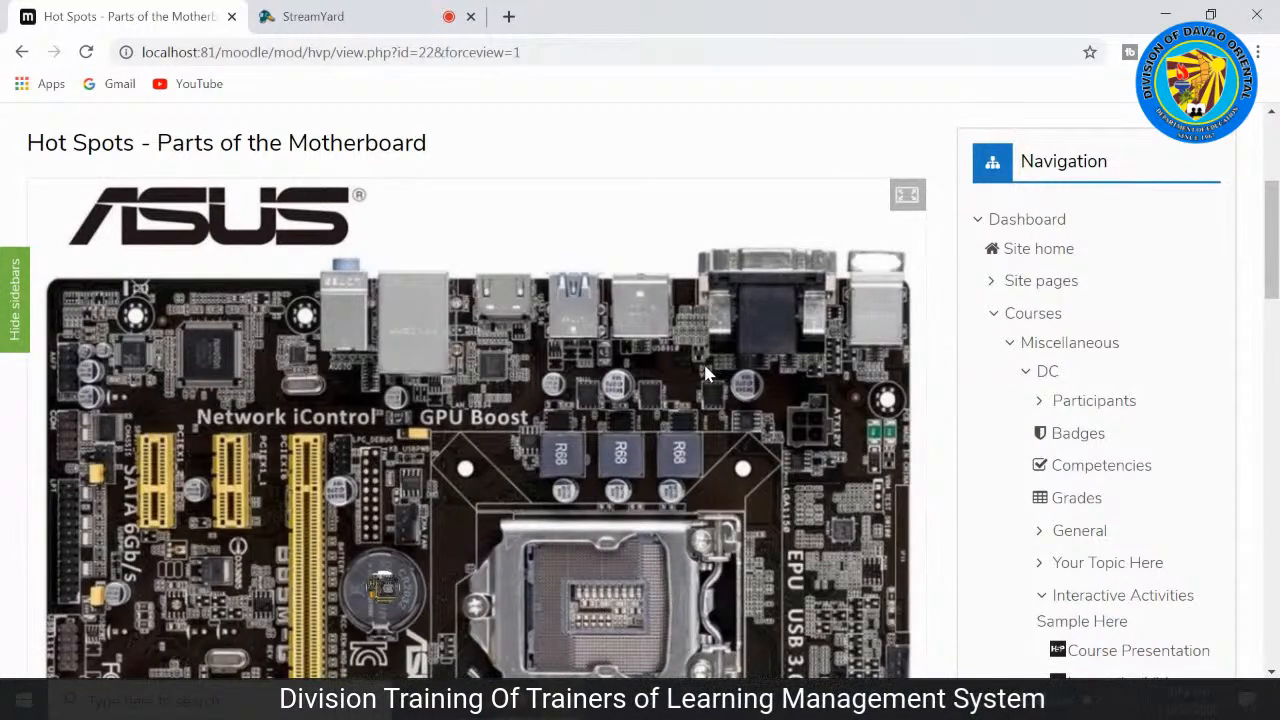
Step: Open the CMOS Battery hotspot on the motherboard, view its embedded video without playing it, and close it
scroll(486, 462, down, 1)
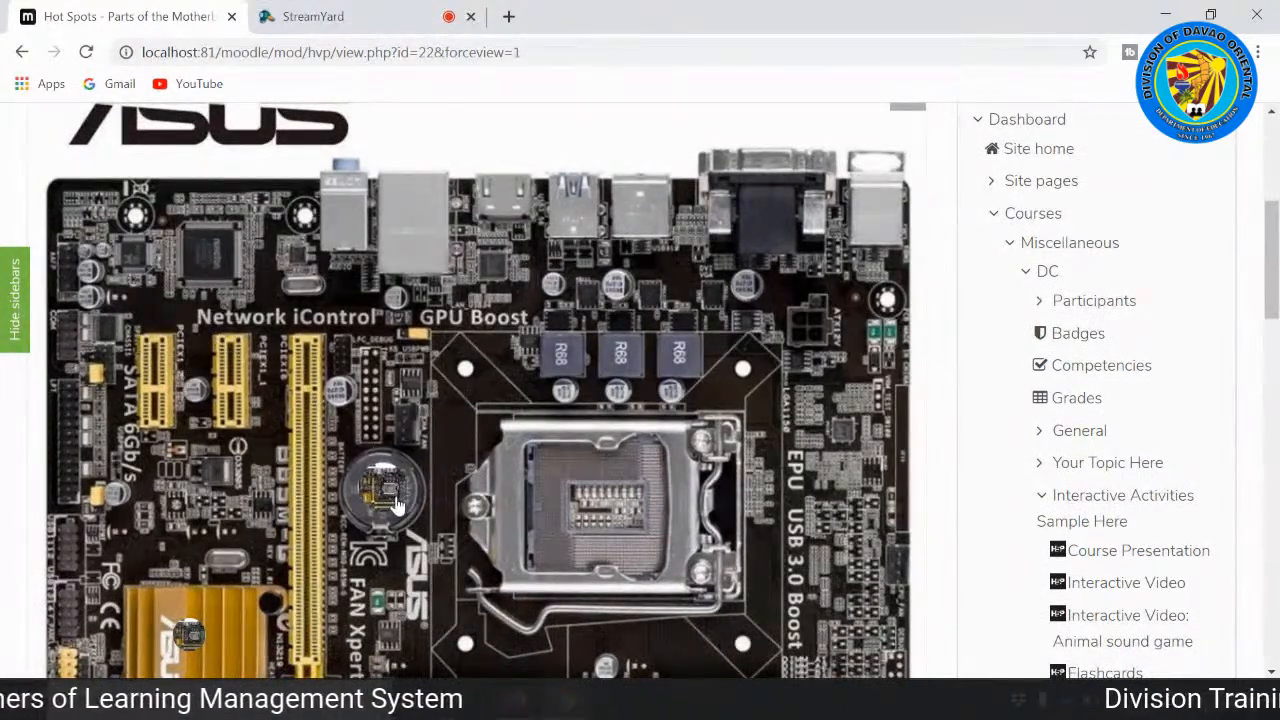
mouse_move(388, 496)
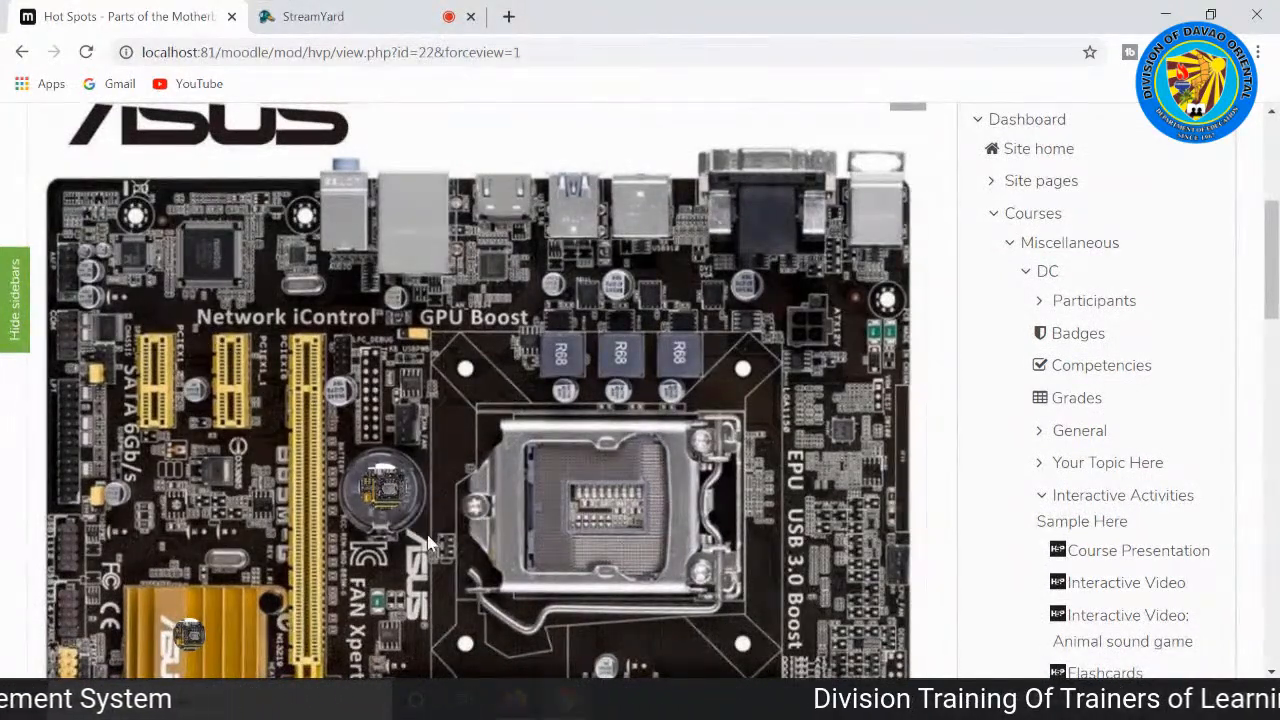
click(390, 492)
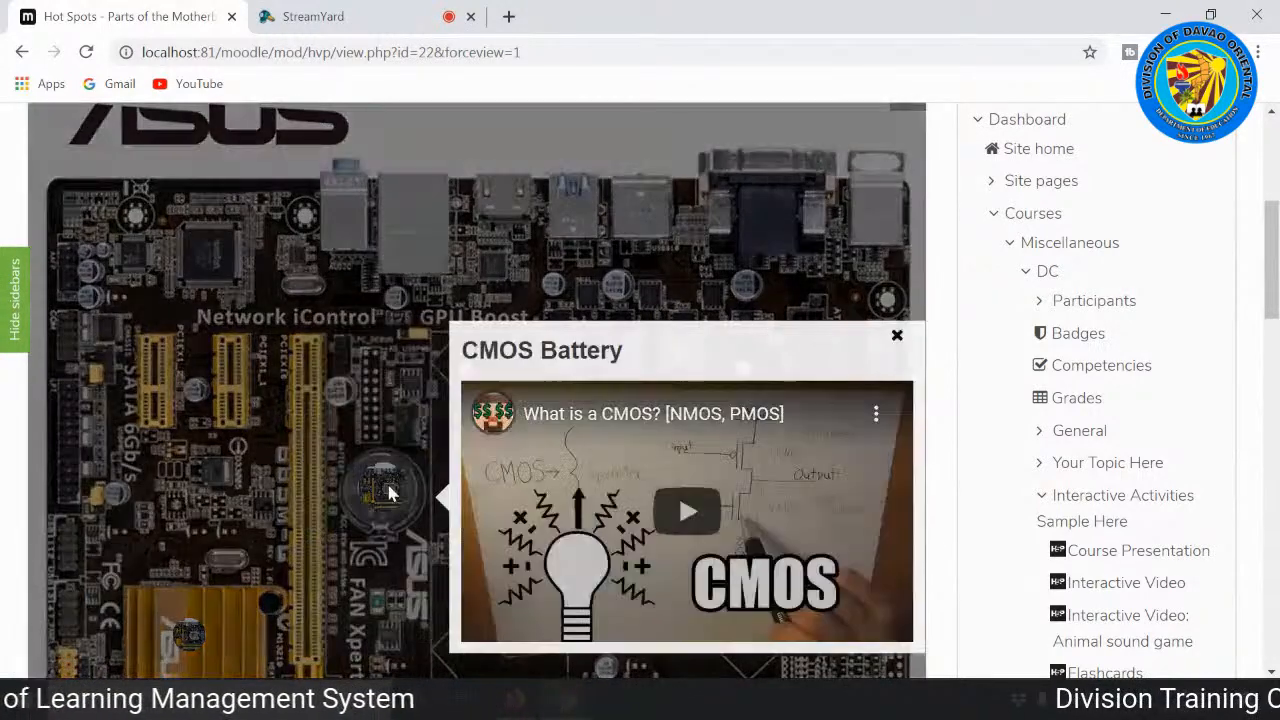
scroll(855, 452, down, 1)
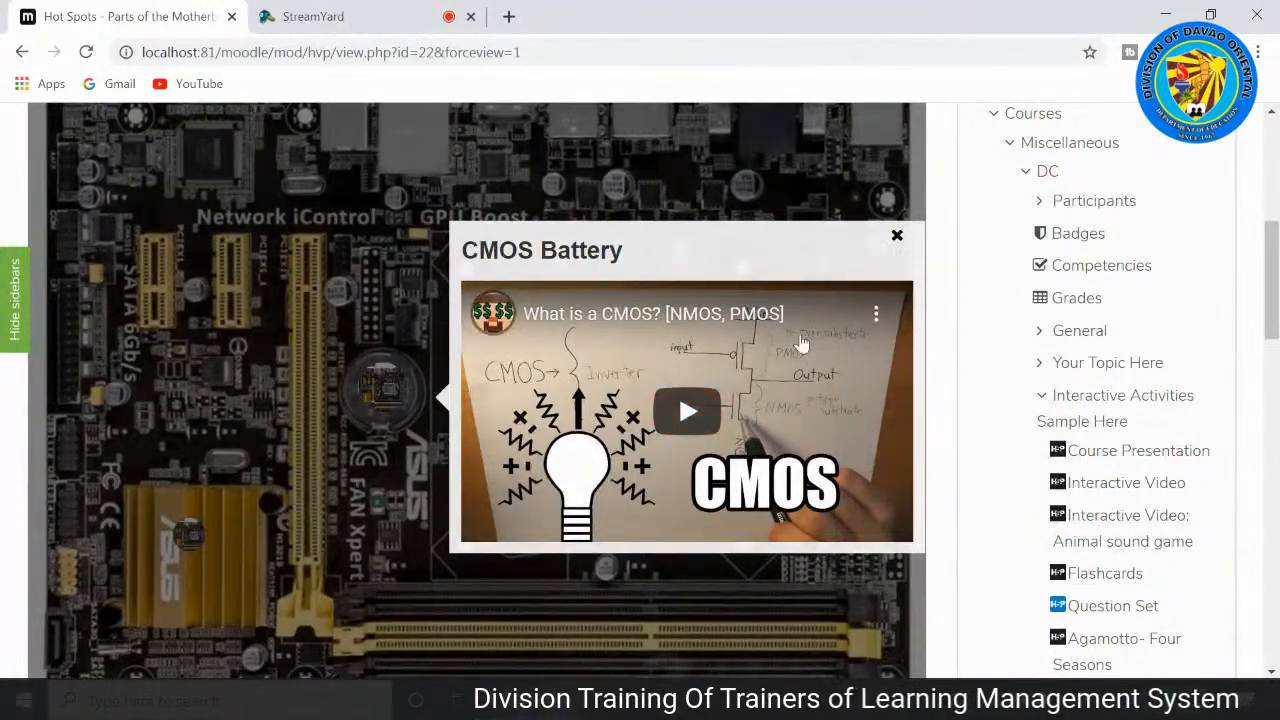
click(897, 237)
Step: Open the Southbridge and Northbridge Controller hotspot, highlight its description, and close it
scroll(206, 376, down, 2)
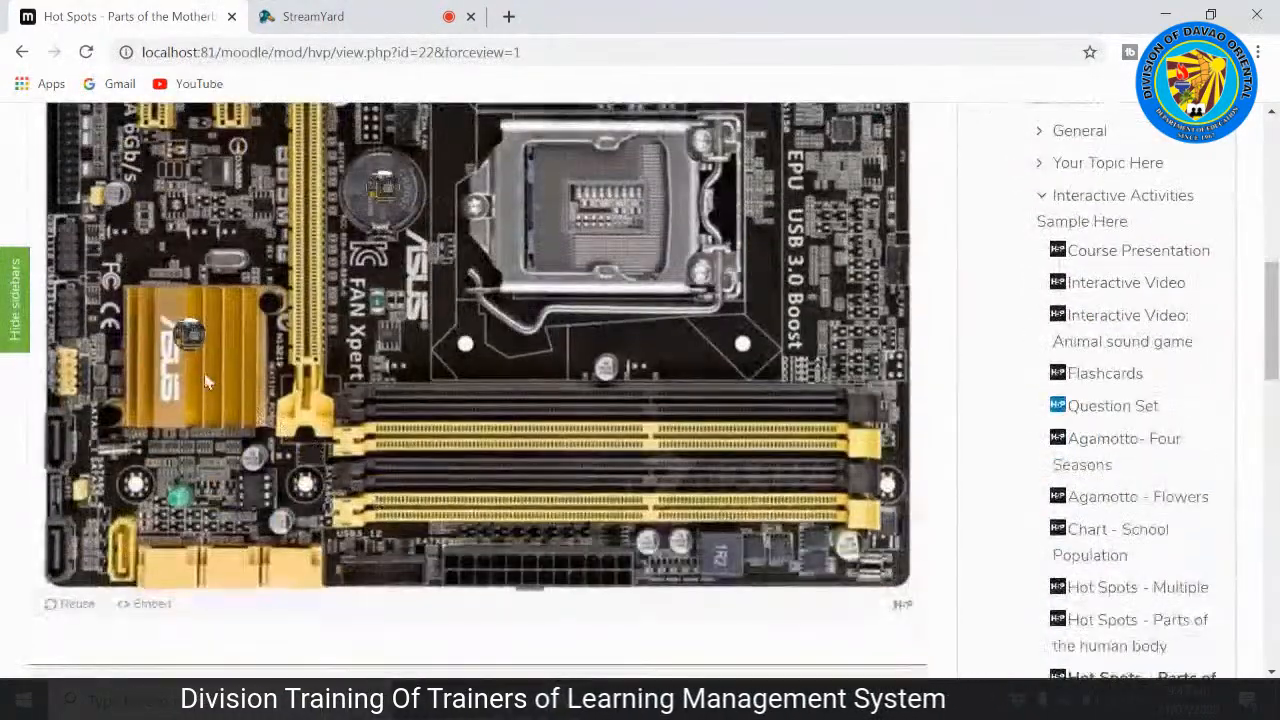
click(190, 342)
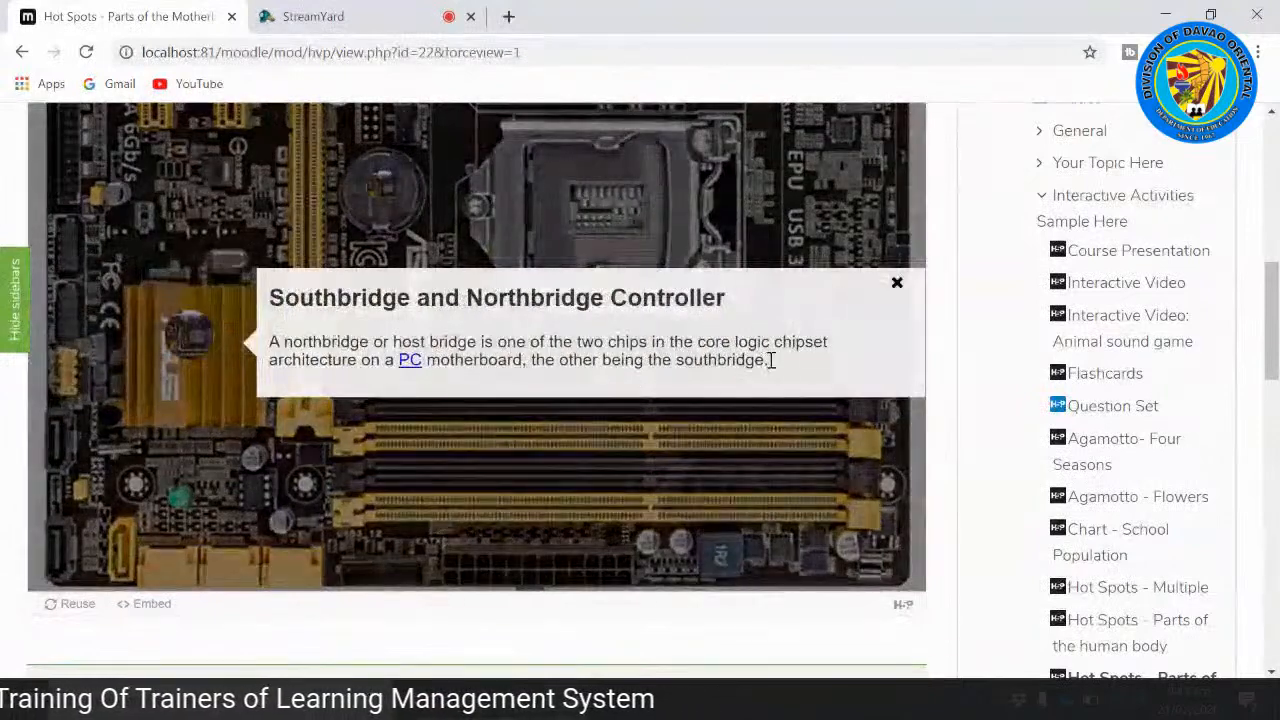
drag(768, 362, 284, 342)
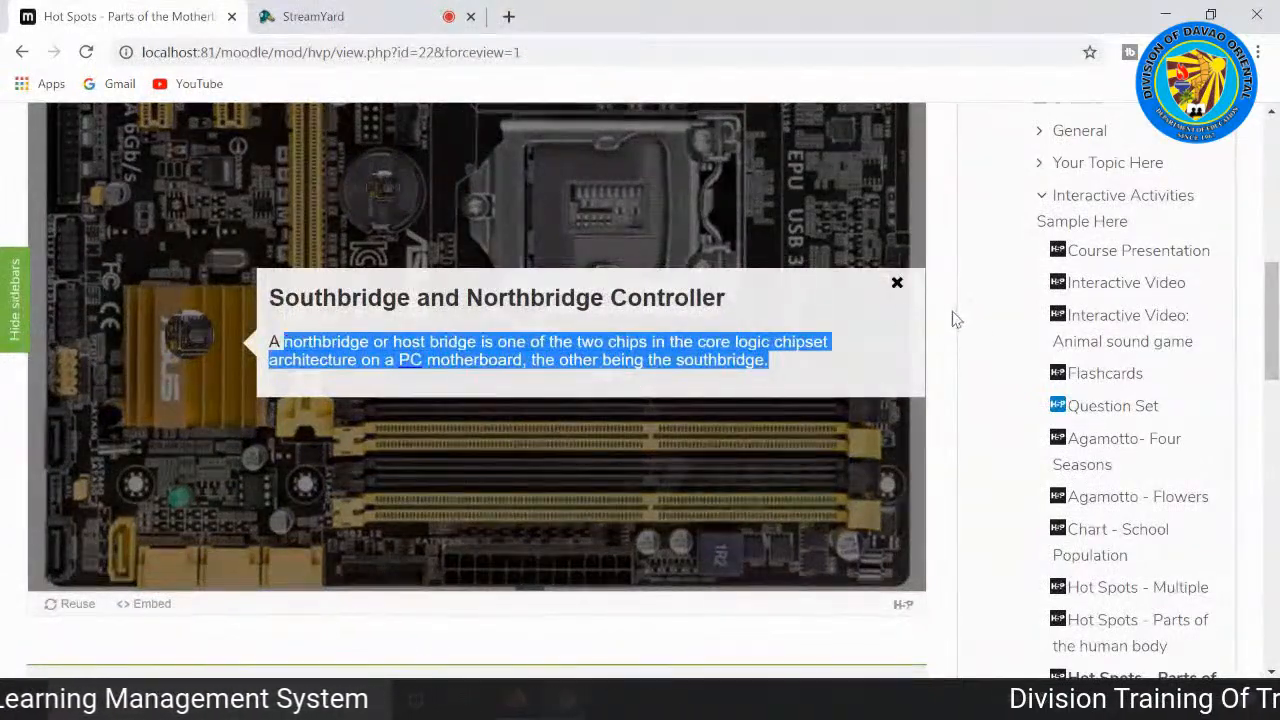
click(897, 285)
Step: Go on to the Find the Words activity and bring its letter grid and word list into view
scroll(790, 350, down, 3)
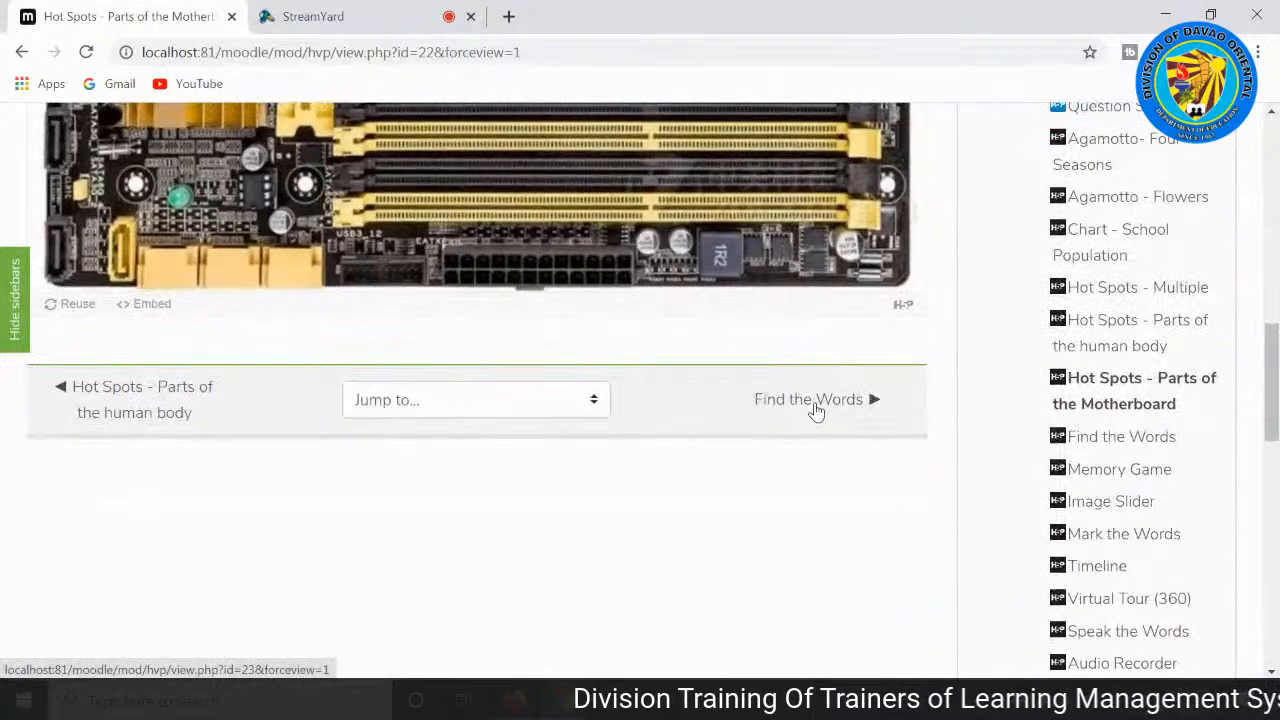
click(815, 403)
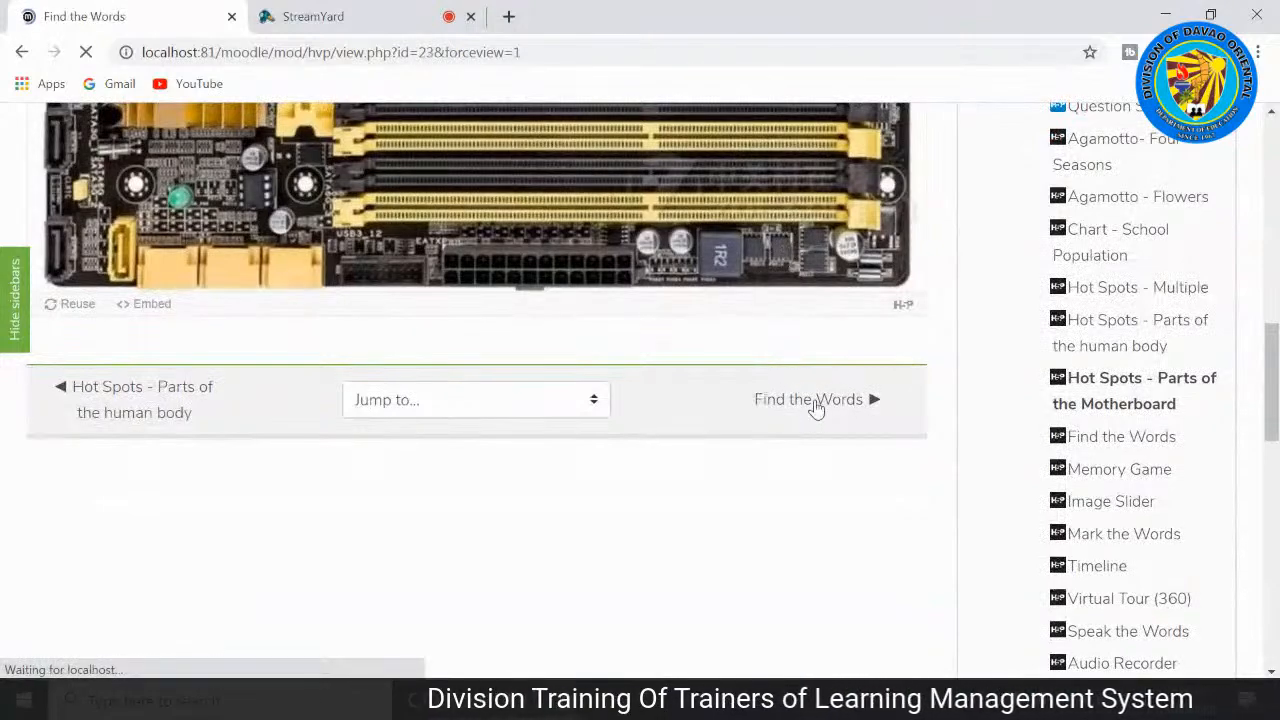
scroll(703, 428, down, 3)
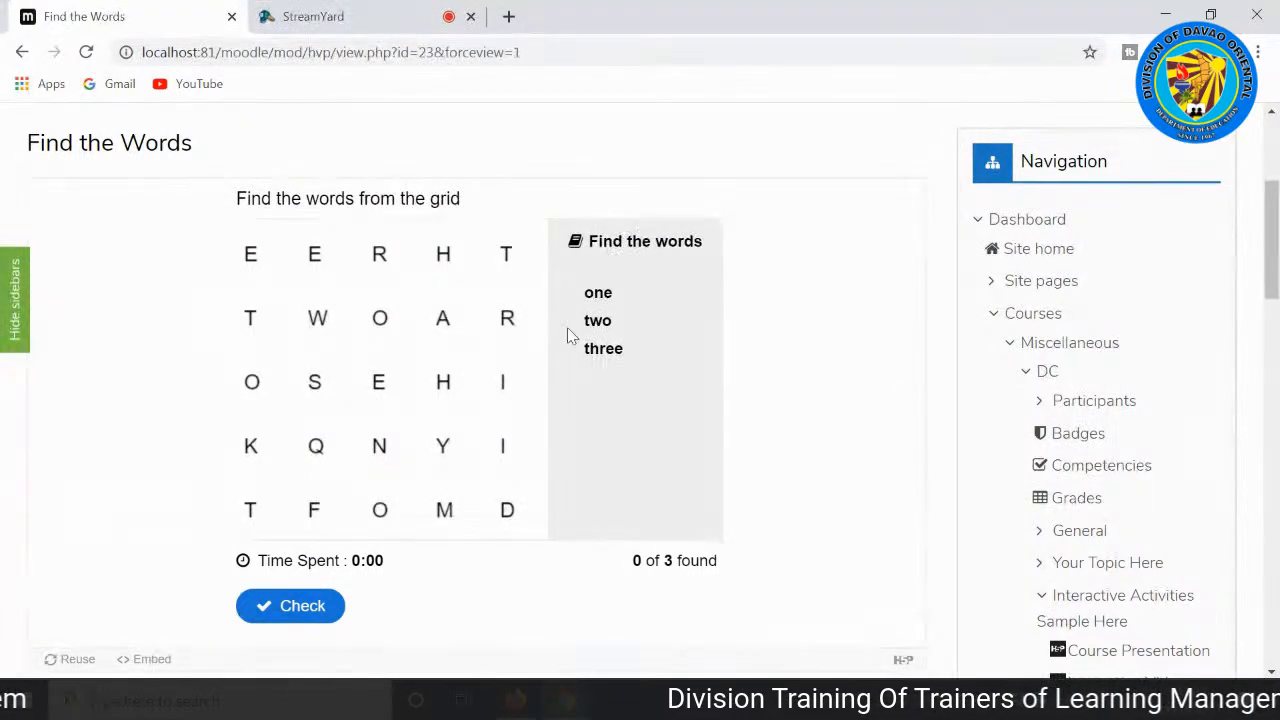
Step: Mark the words "one", "three" and "two" in the letter grid and view the score
drag(381, 511, 383, 380)
drag(507, 256, 246, 261)
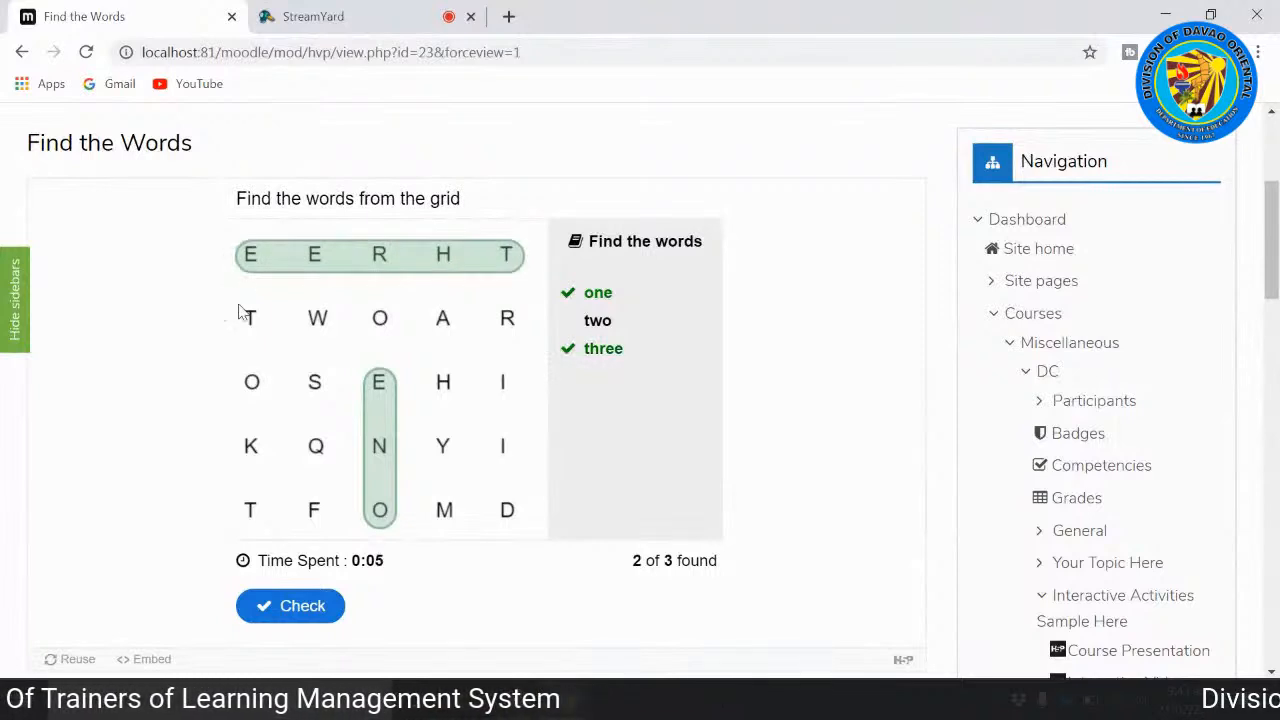
drag(249, 317, 400, 322)
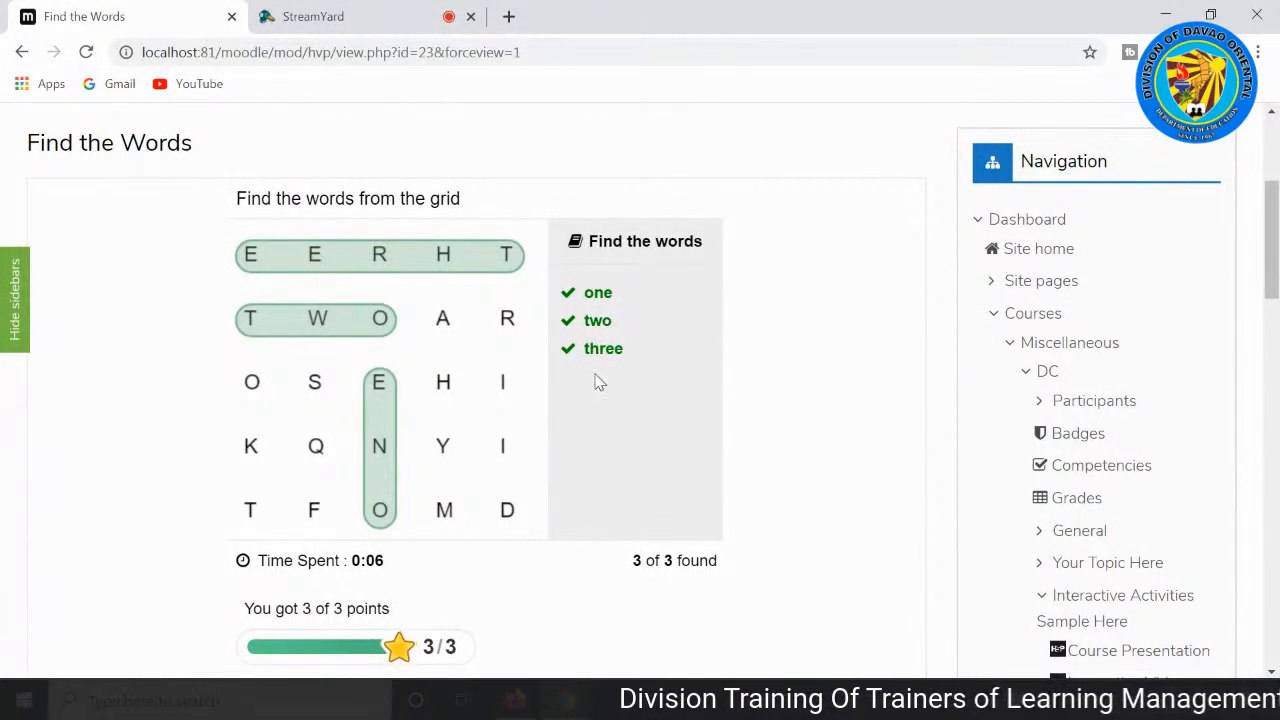
scroll(393, 489, down, 1)
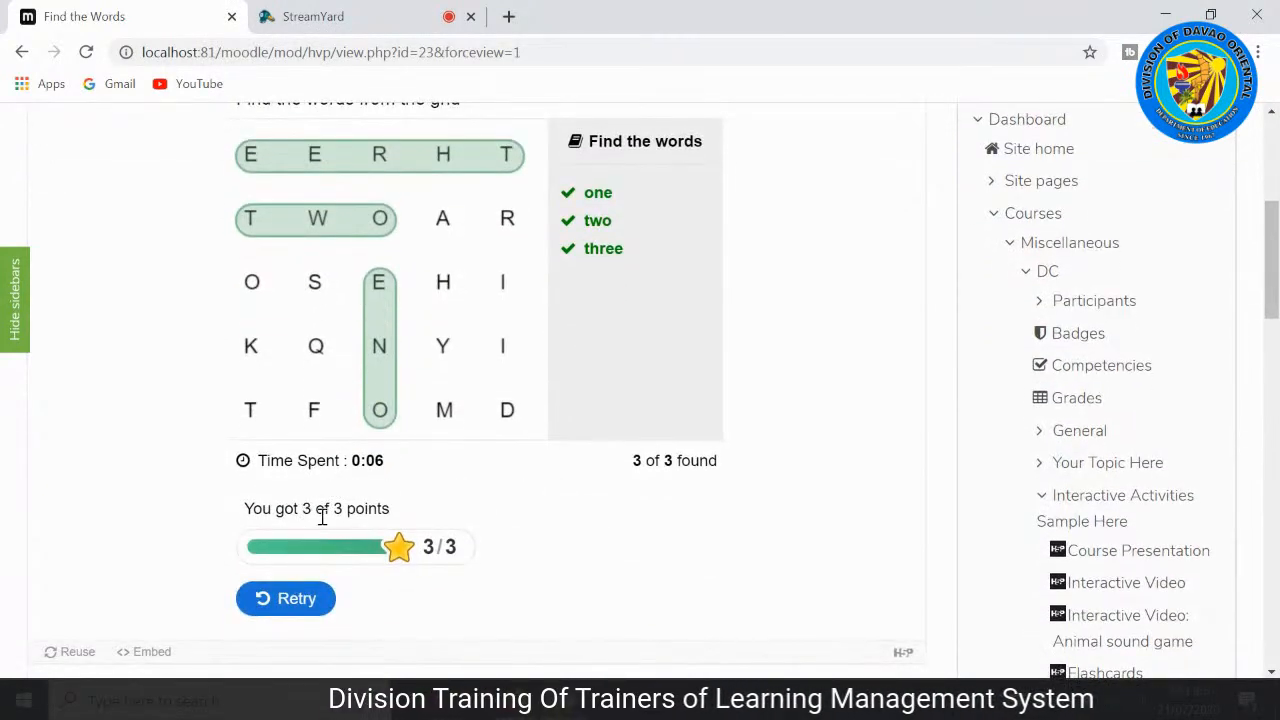
Step: Go on to the Memory Game activity and bring its face-down cards into view
scroll(340, 510, down, 3)
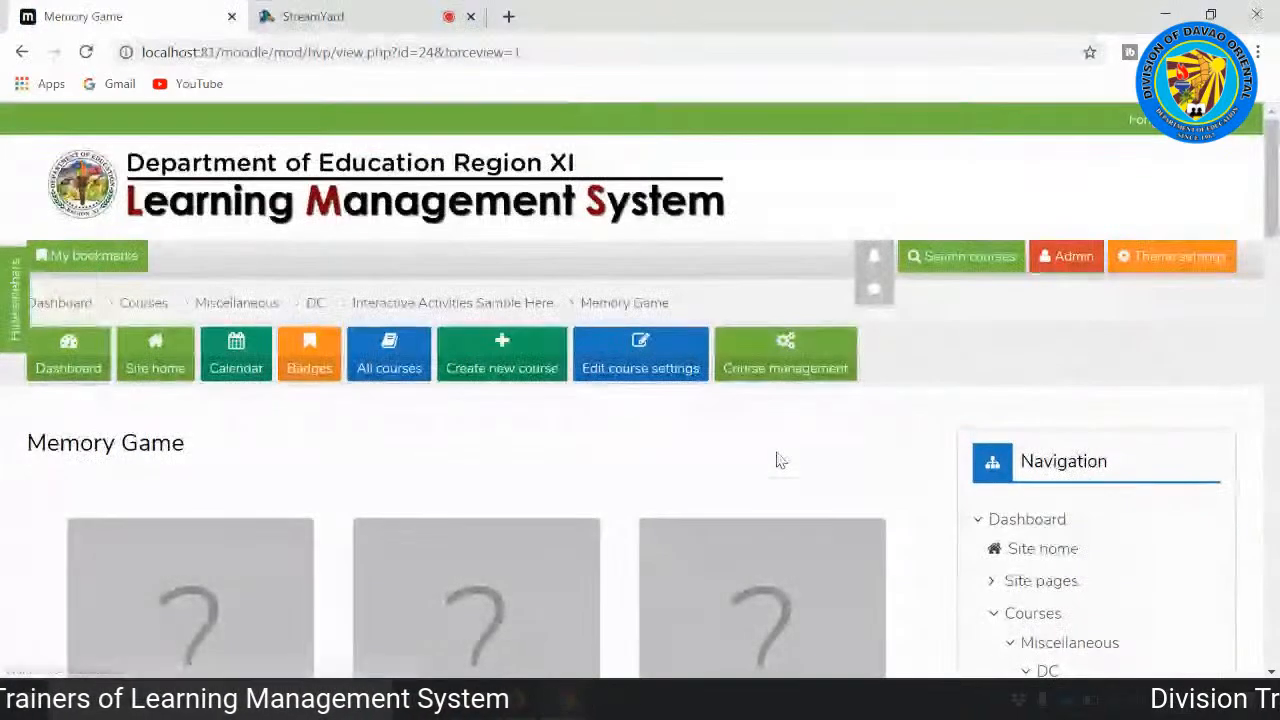
scroll(776, 460, down, 2)
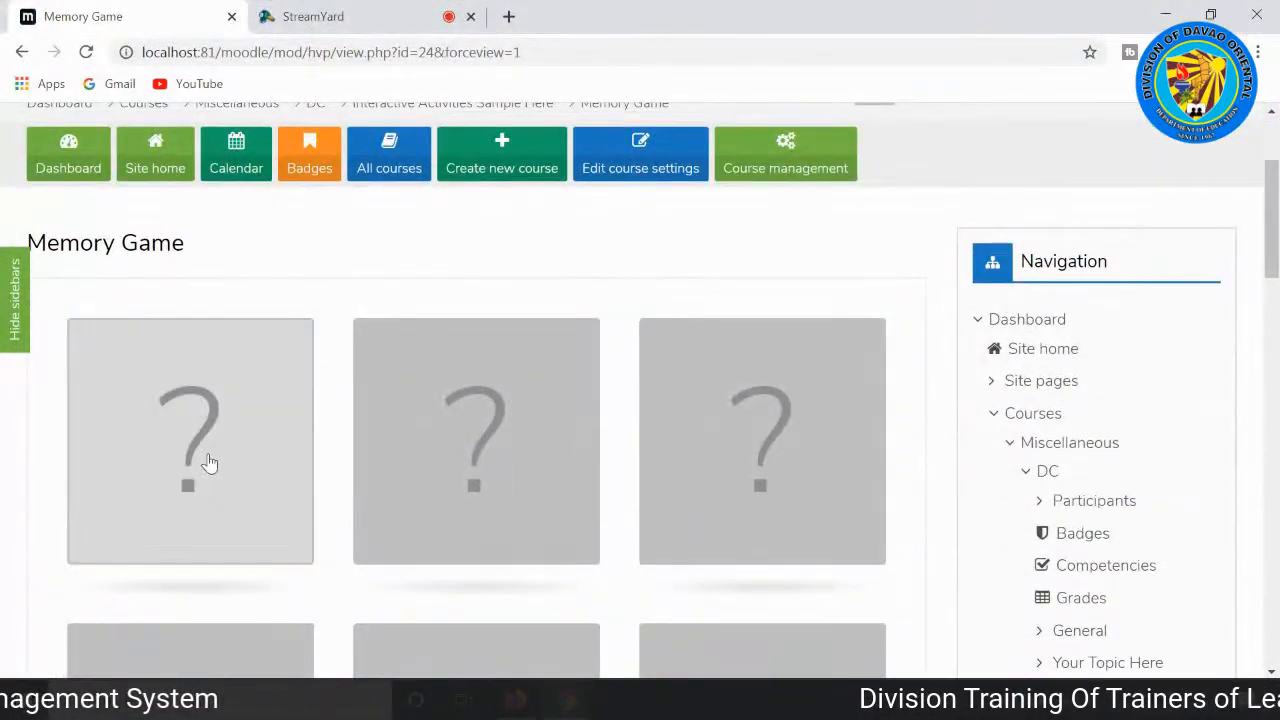
scroll(215, 455, down, 1)
scroll(508, 543, down, 4)
scroll(594, 517, up, 4)
Step: Turn over cards in the first two rows until the pair of red headphones is matched
click(258, 363)
click(508, 383)
click(776, 378)
click(509, 563)
scroll(509, 563, down, 1)
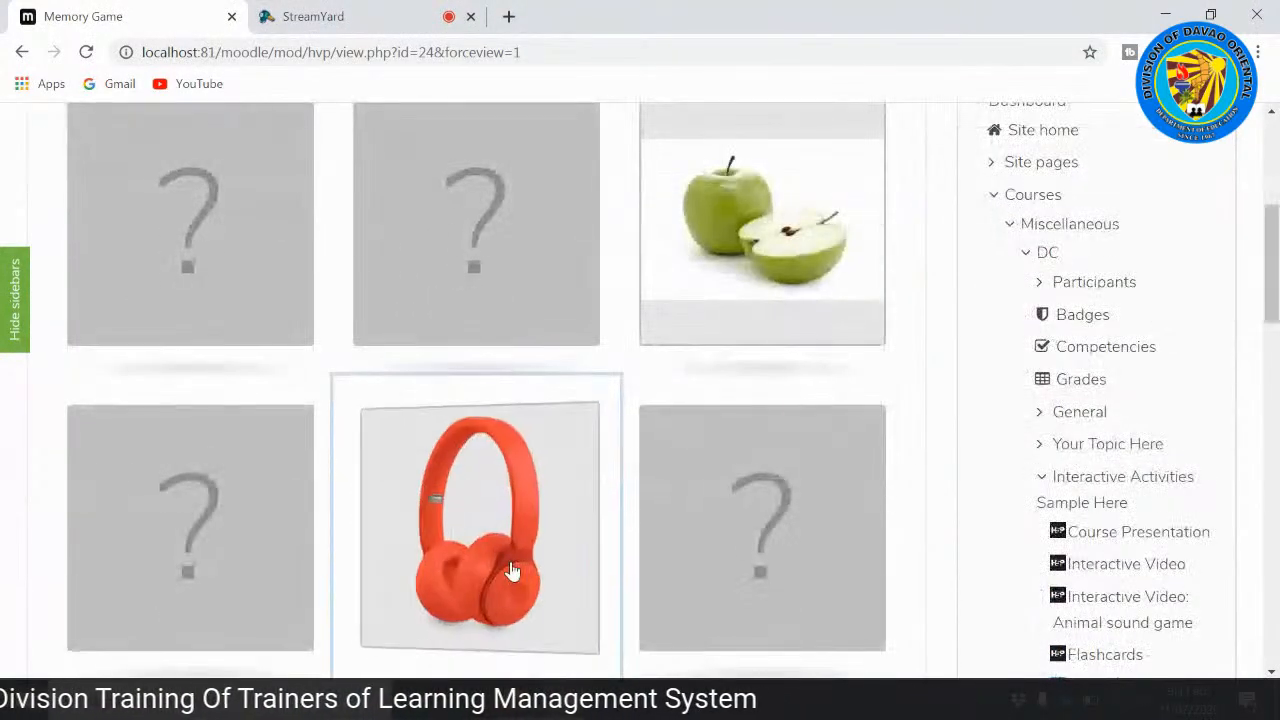
click(687, 571)
click(472, 340)
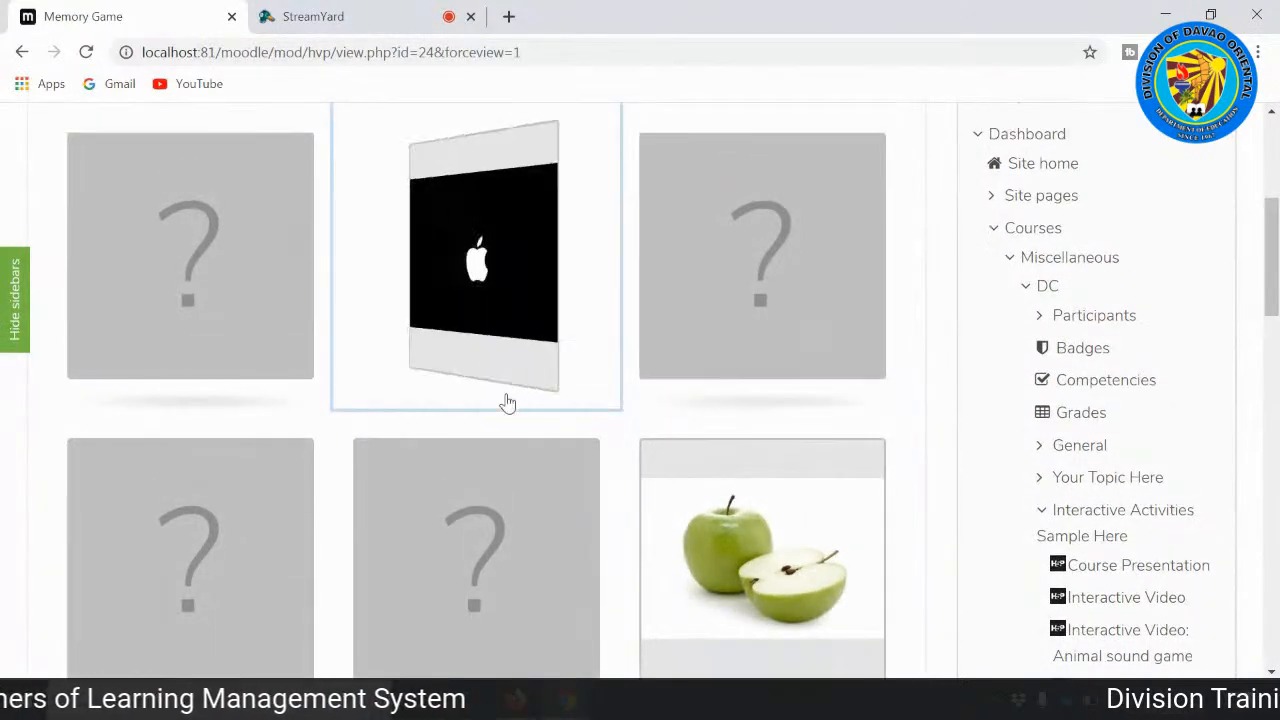
click(505, 515)
click(270, 500)
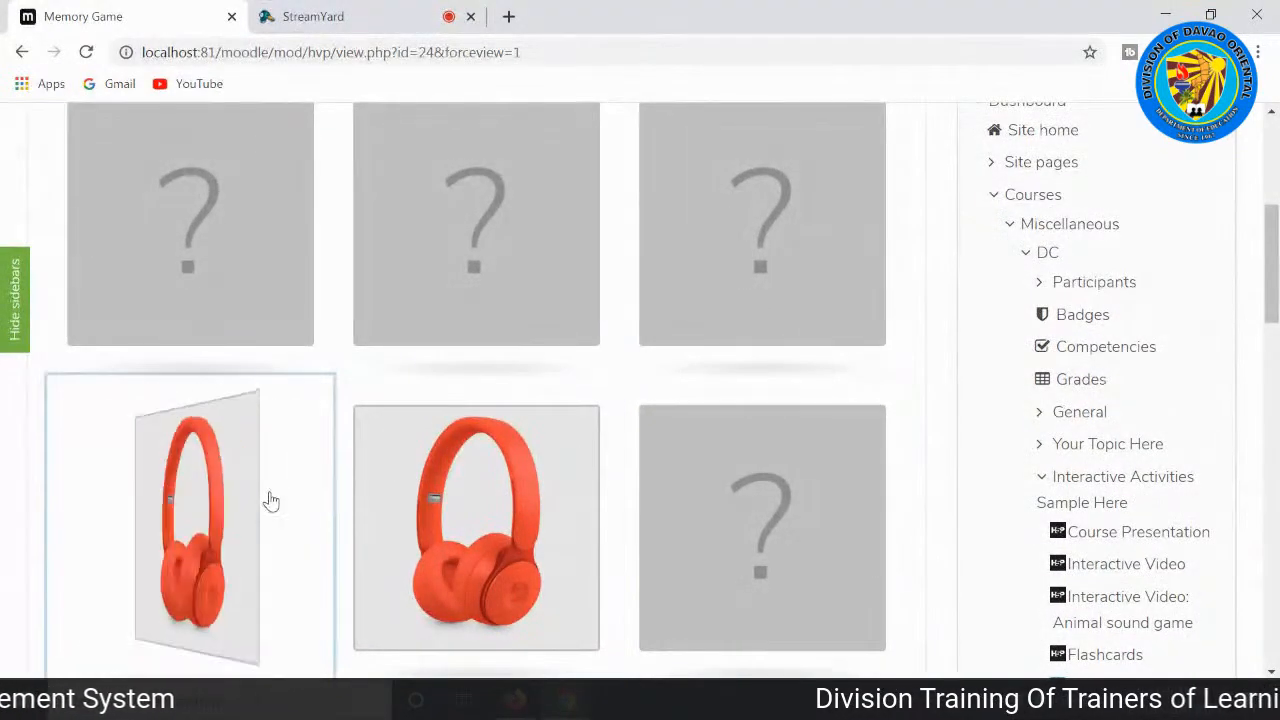
scroll(490, 530, down, 3)
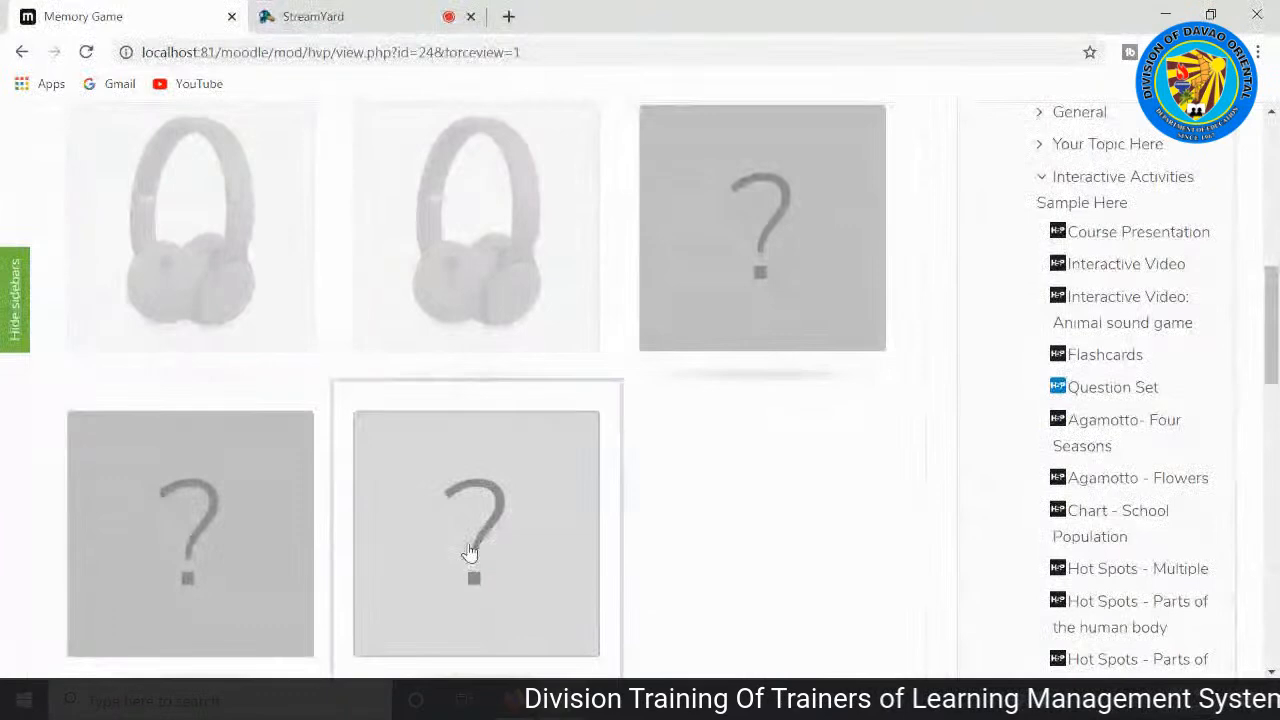
Step: Turn over the remaining cards, including the last row, until the pair of green apple cards is matched
click(432, 554)
click(200, 551)
scroll(371, 523, up, 2)
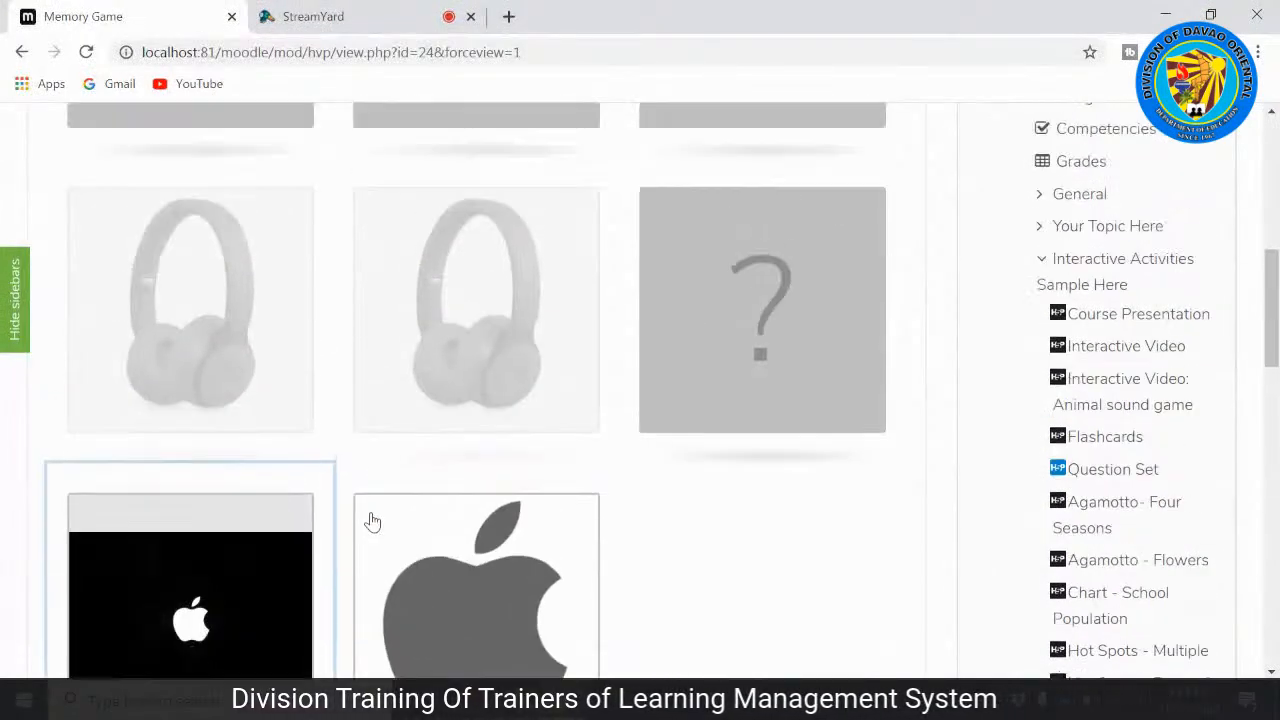
scroll(243, 641, down, 3)
scroll(251, 631, up, 1)
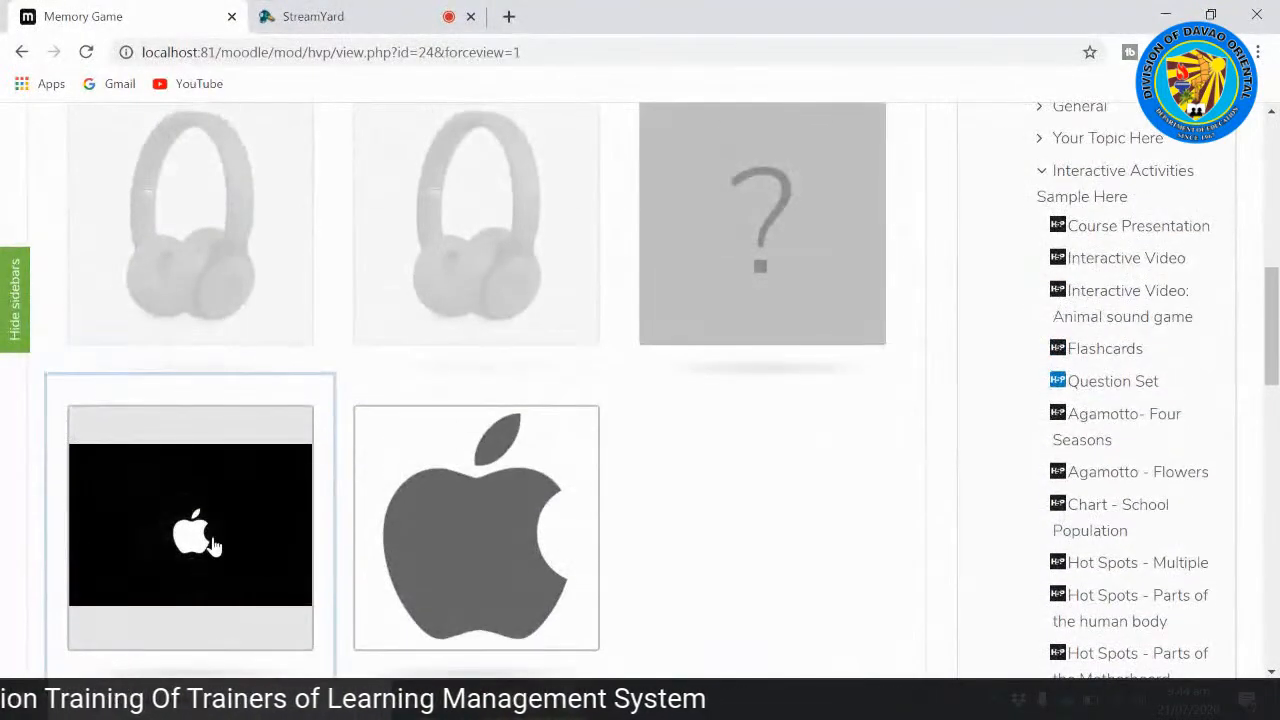
scroll(491, 397, up, 3)
click(728, 251)
scroll(457, 403, down, 2)
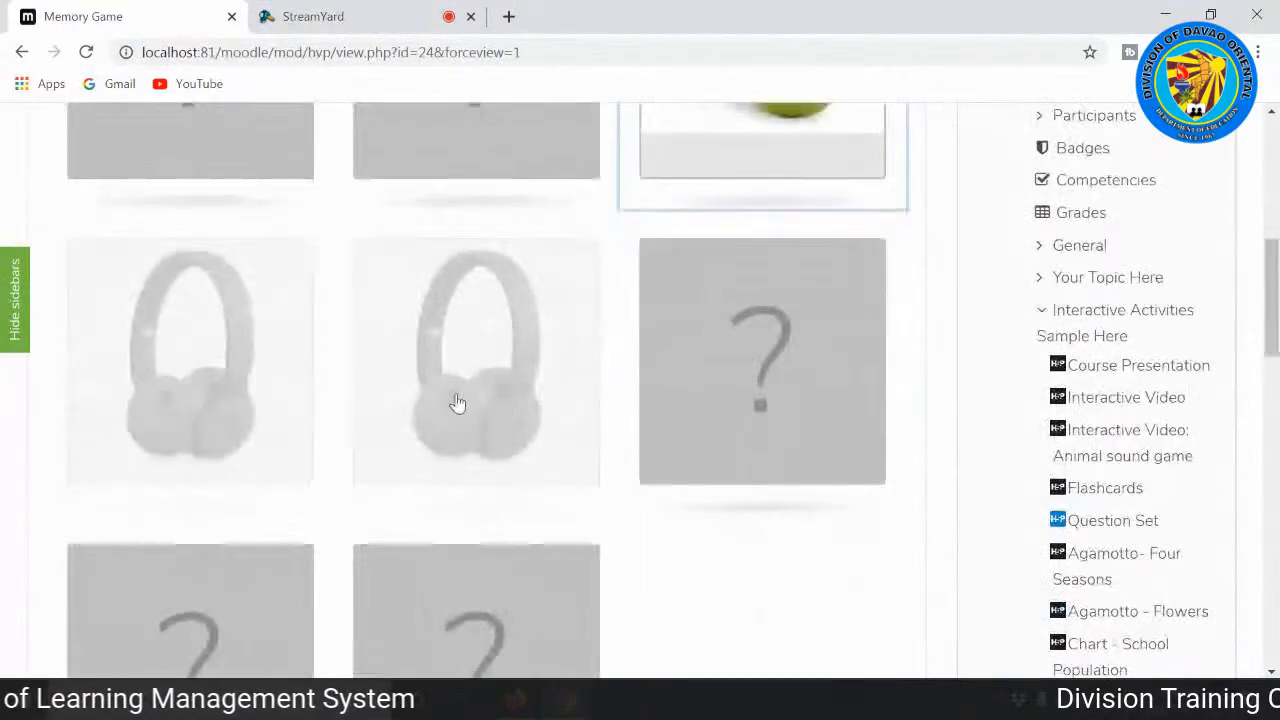
scroll(457, 403, up, 2)
click(455, 263)
click(760, 507)
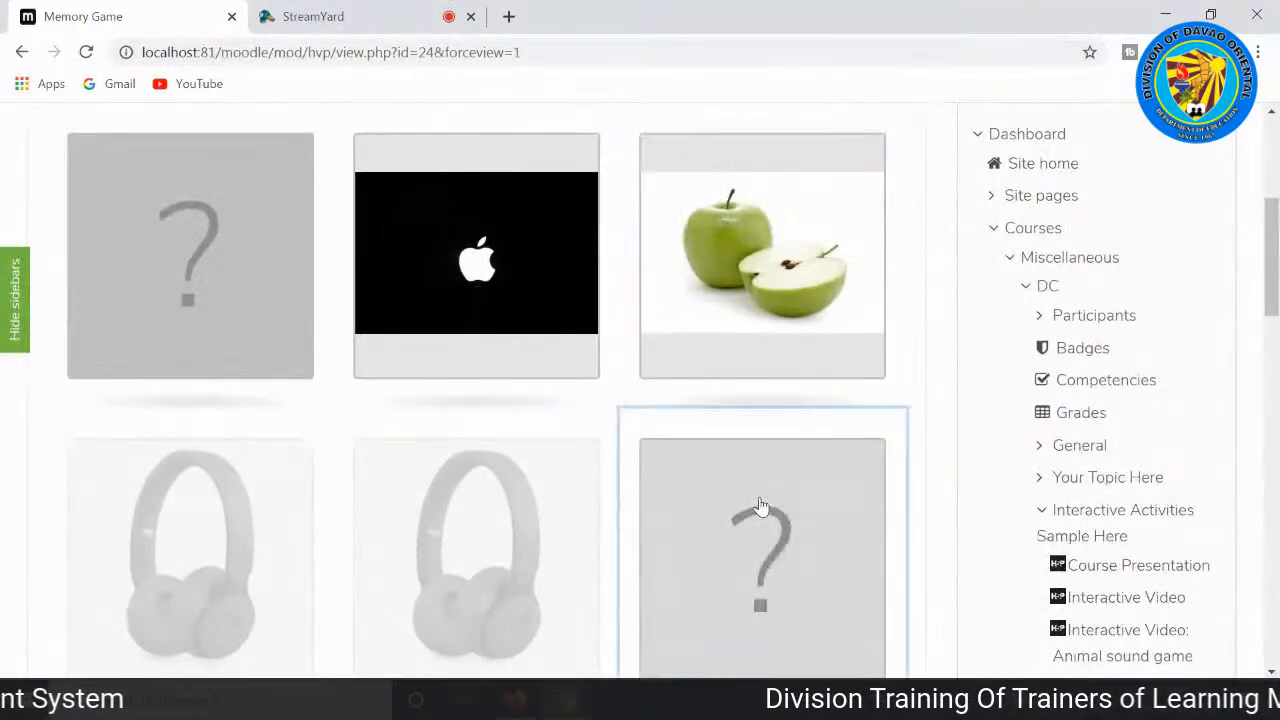
click(800, 240)
Step: Turn over the remaining cards until the pair with the white Apple logo on black is matched
scroll(517, 387, down, 3)
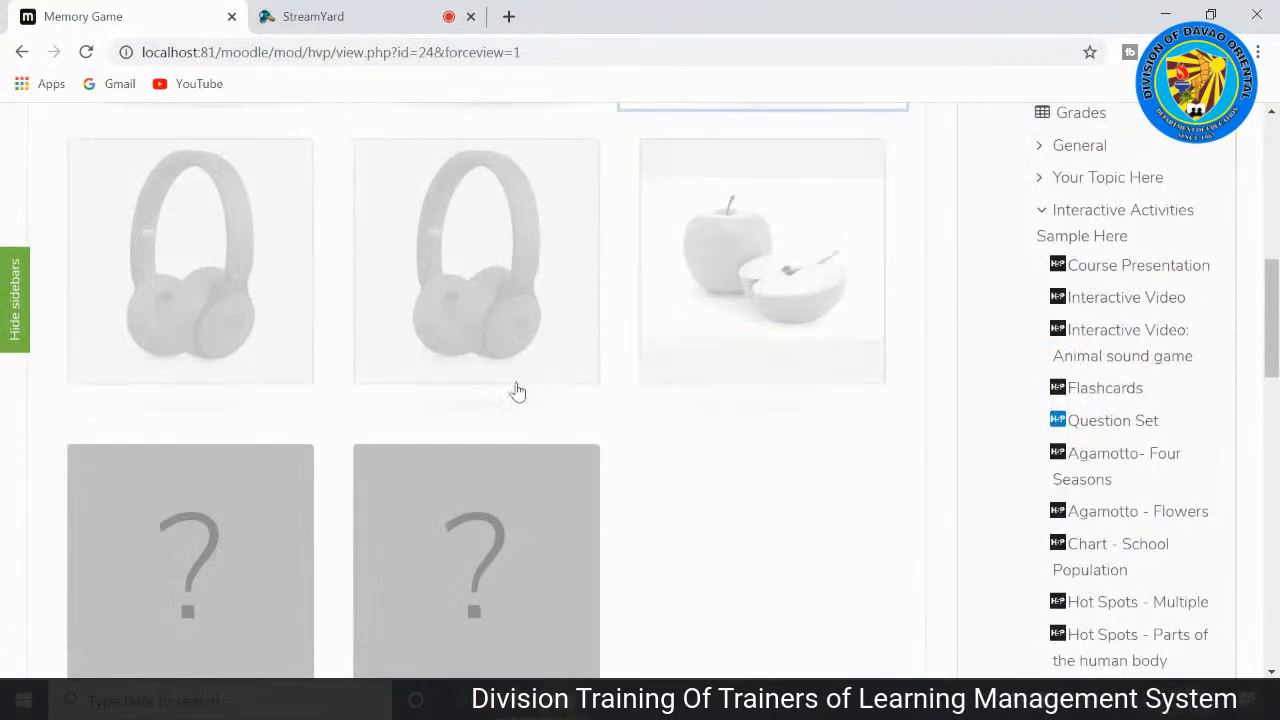
scroll(517, 387, down, 1)
click(506, 460)
scroll(497, 486, up, 5)
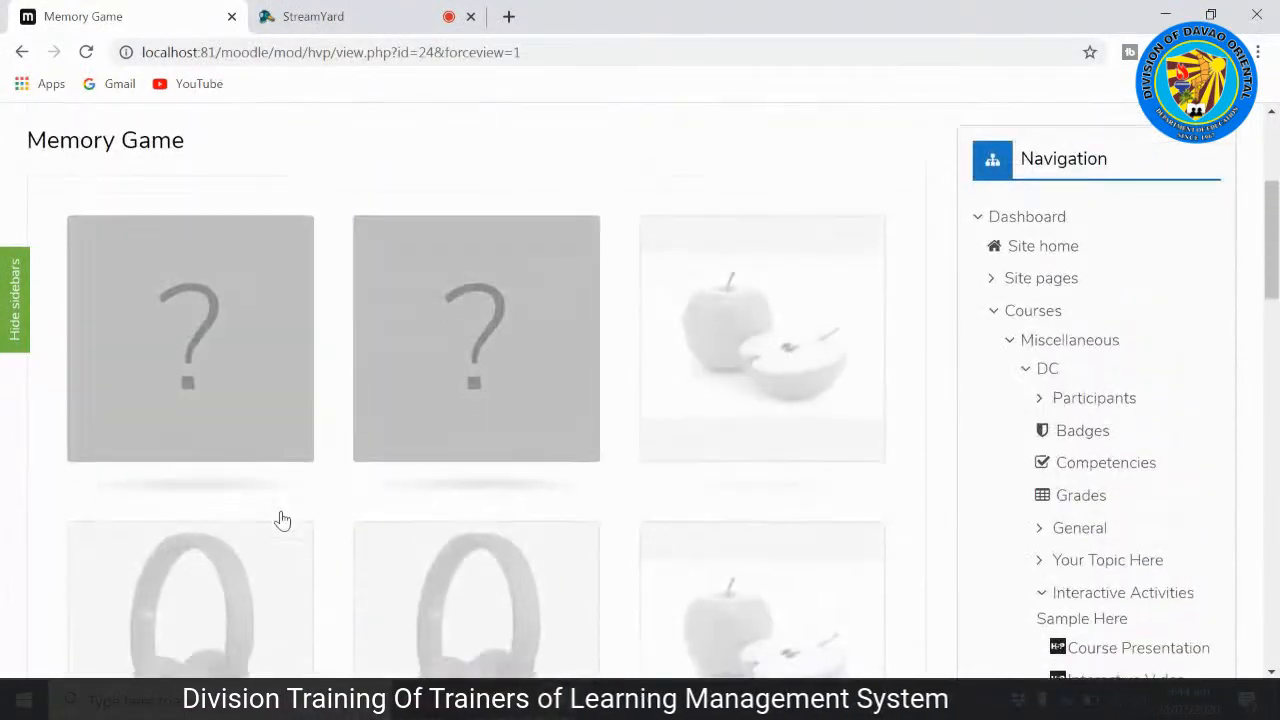
scroll(282, 520, down, 5)
click(262, 512)
scroll(366, 517, up, 2)
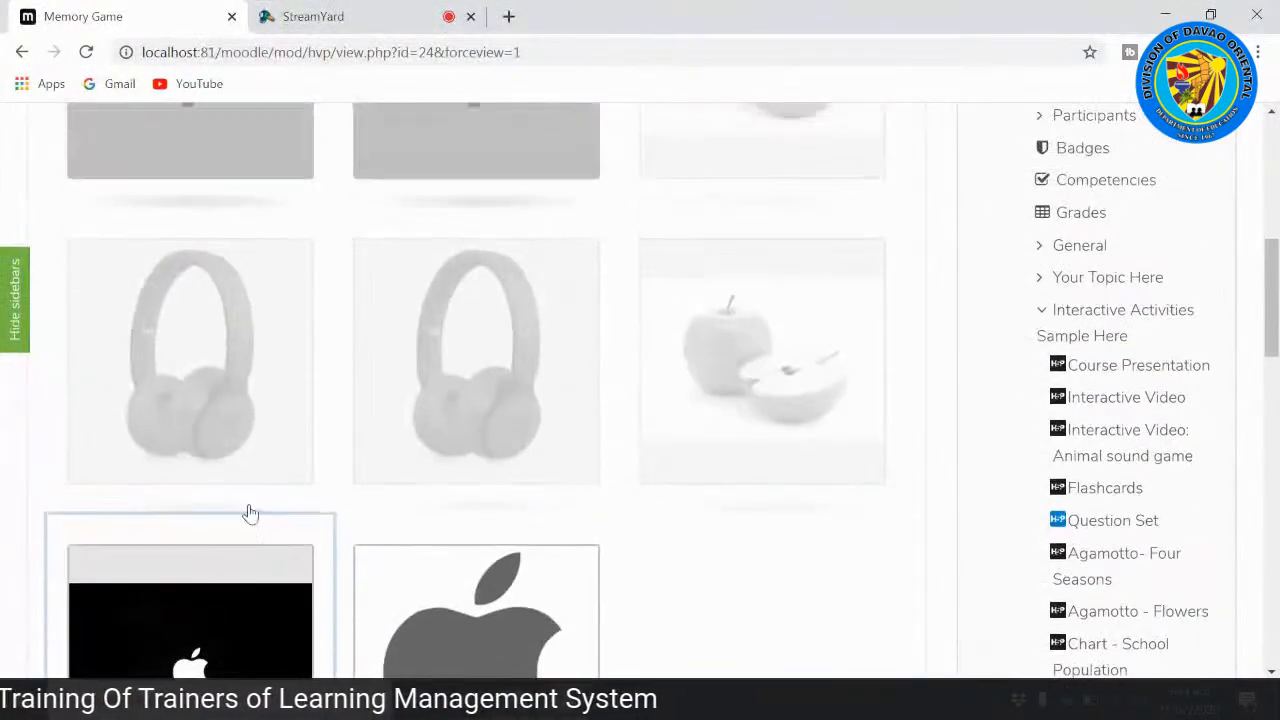
scroll(474, 174, up, 2)
click(486, 157)
scroll(297, 417, down, 3)
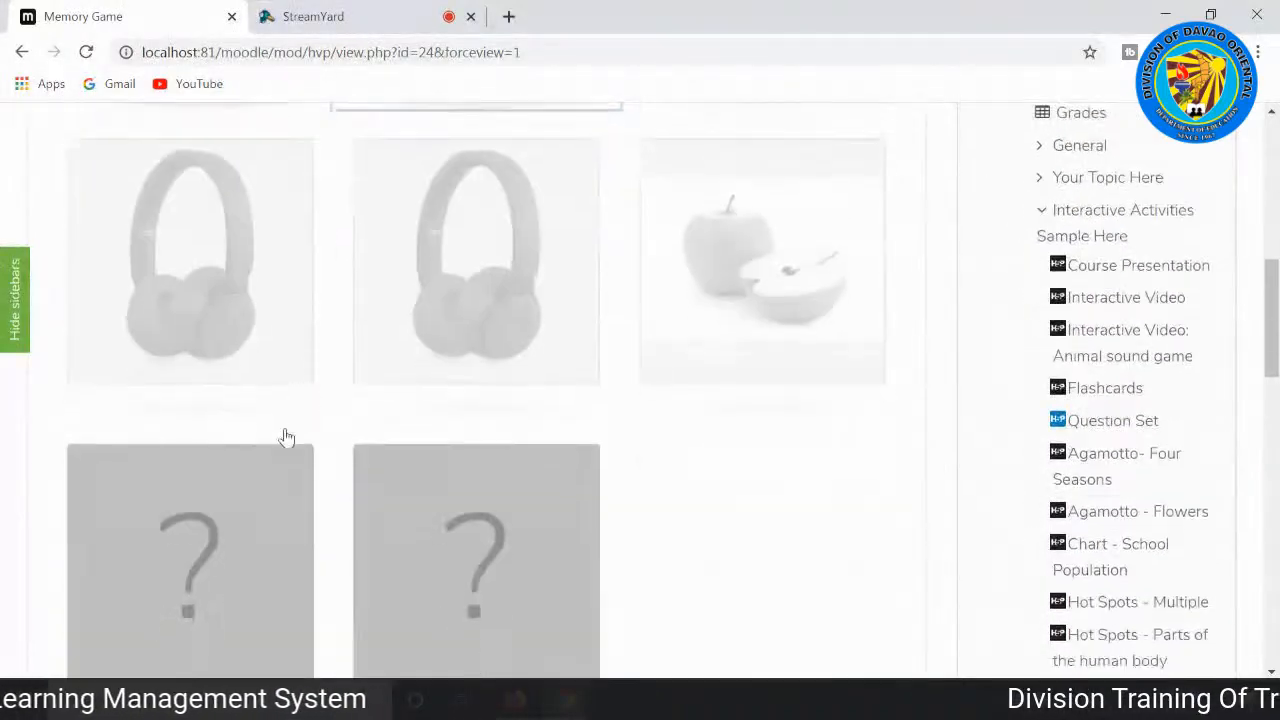
scroll(297, 417, down, 1)
click(260, 500)
Step: Match the pair of grey Apple logo cards and view the time spent and card turns
scroll(474, 550, up, 4)
scroll(171, 429, up, 3)
click(171, 429)
scroll(209, 451, down, 3)
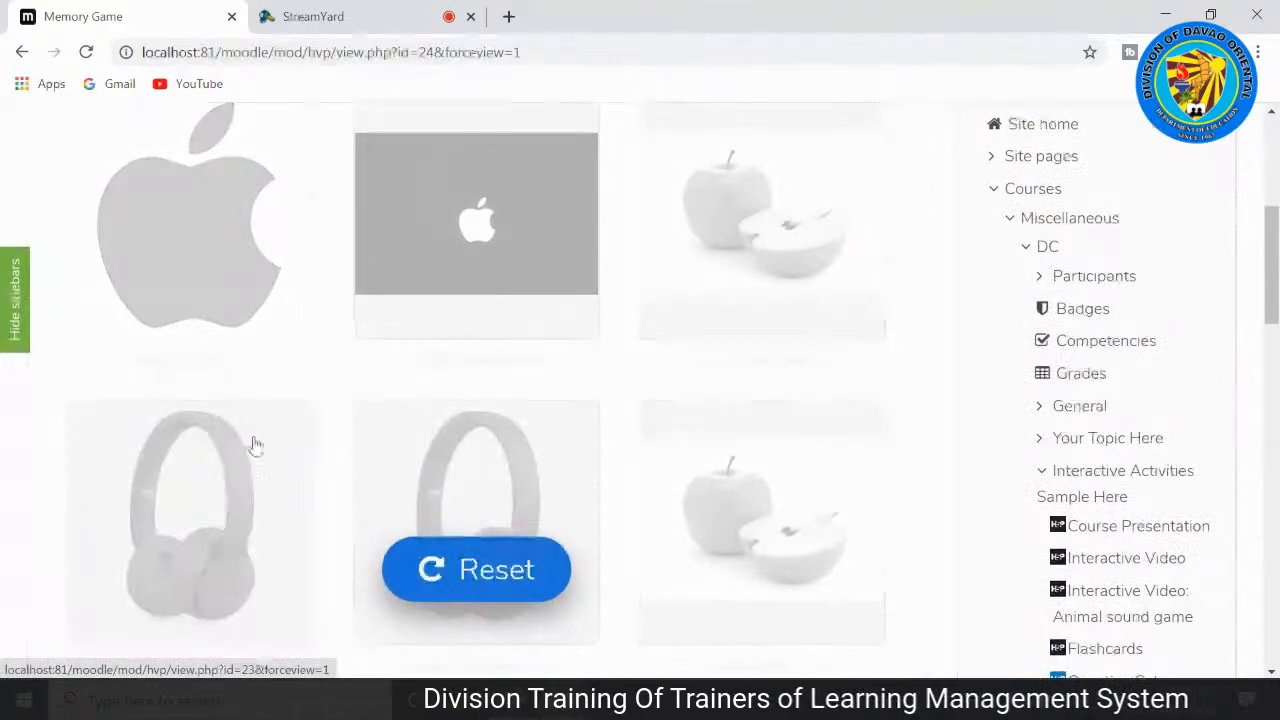
scroll(286, 434, down, 3)
scroll(288, 434, up, 5)
scroll(357, 429, down, 6)
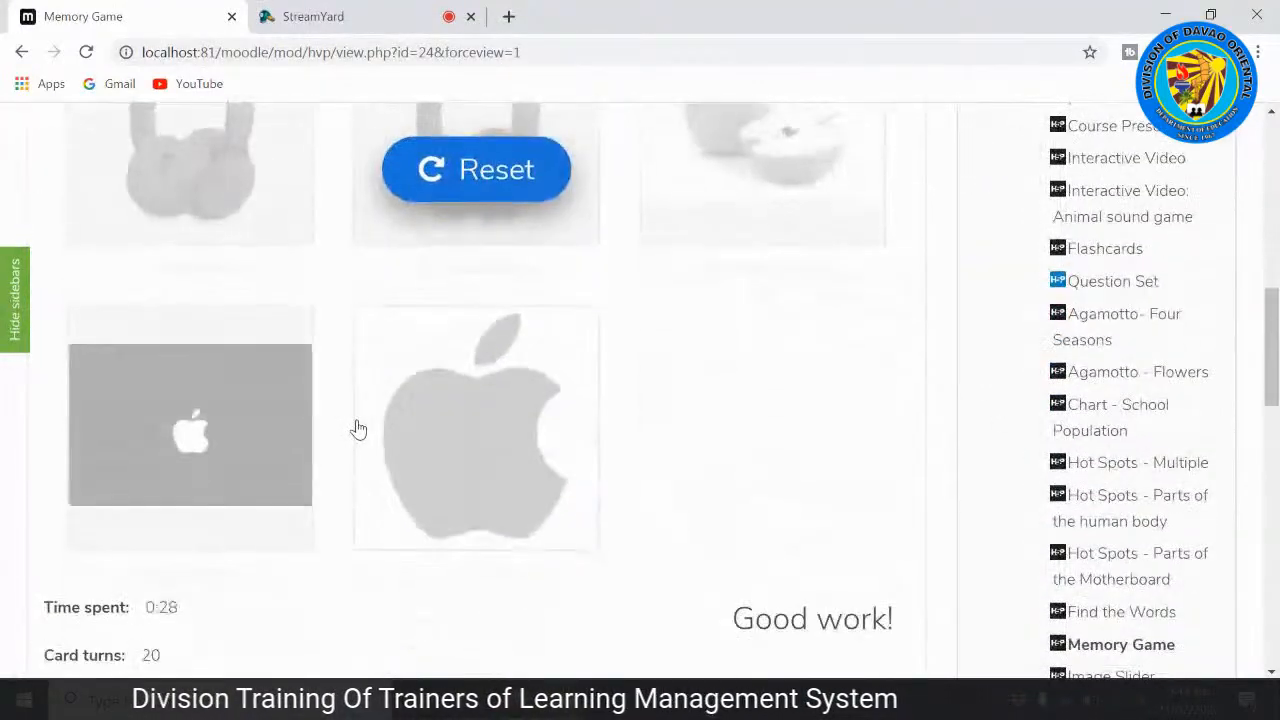
scroll(358, 429, down, 2)
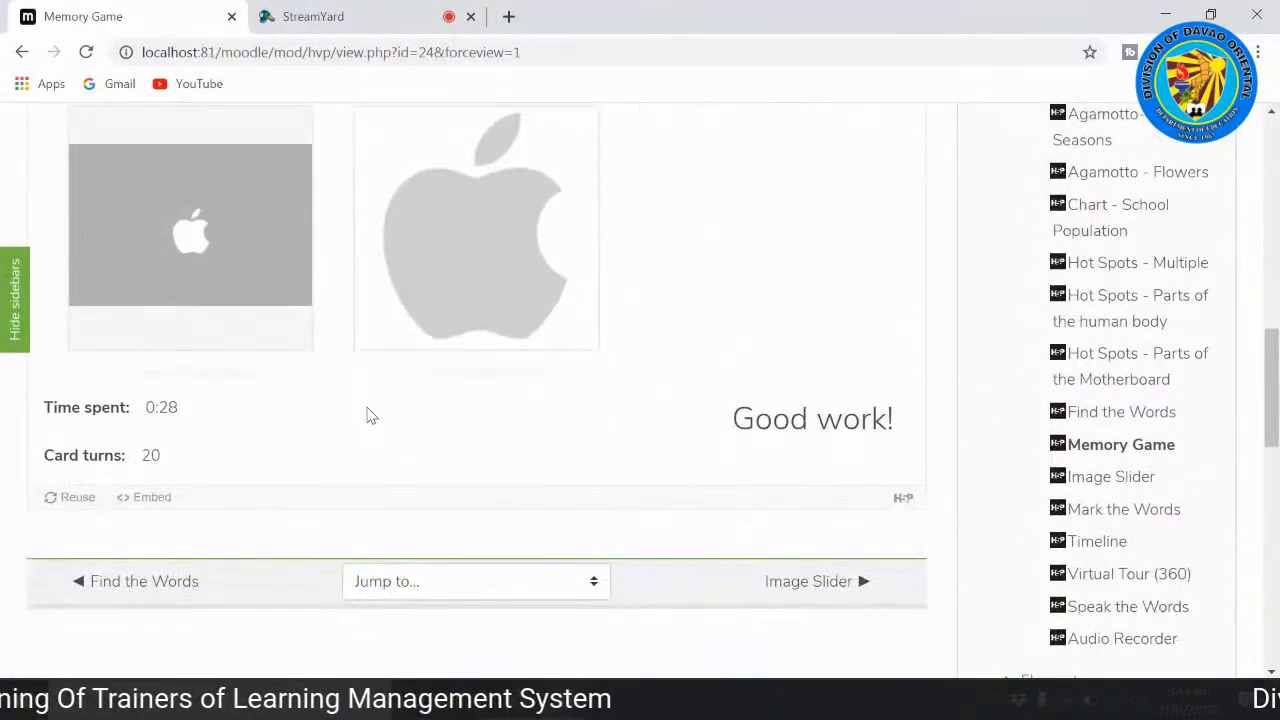
Step: Go on to the Image Slider activity and bring its first food picture into view
scroll(368, 415, down, 1)
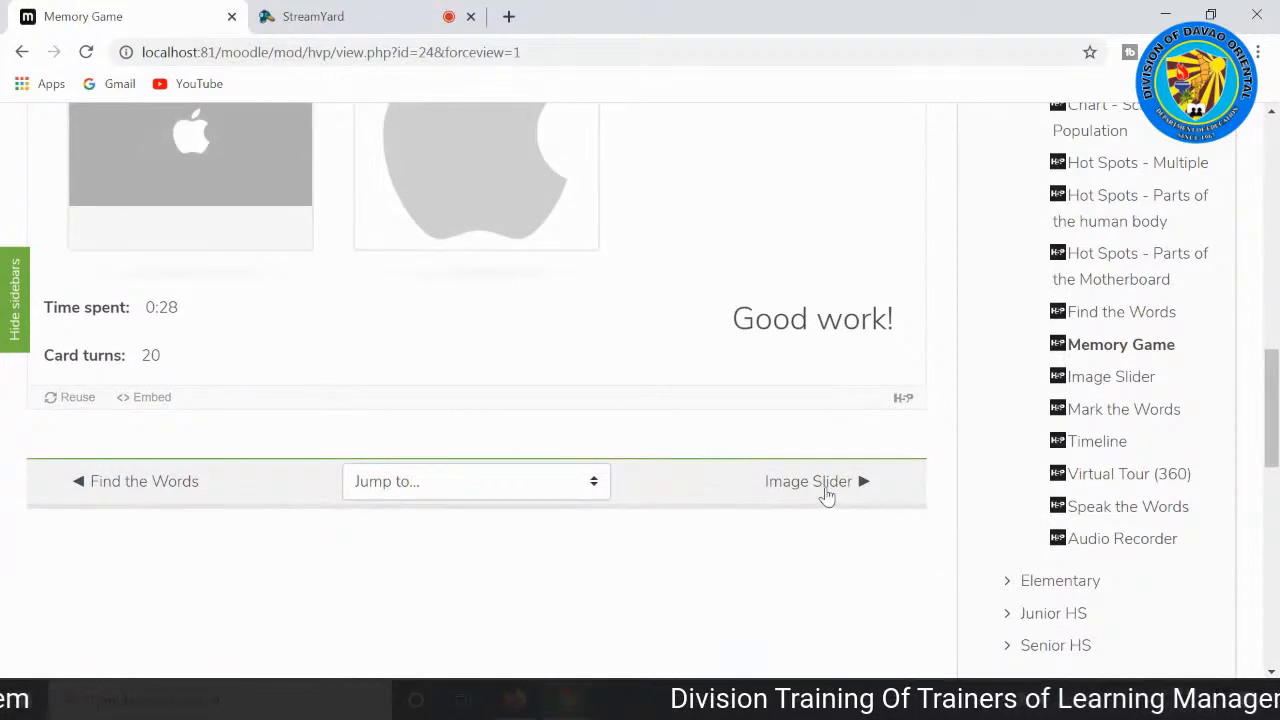
click(826, 494)
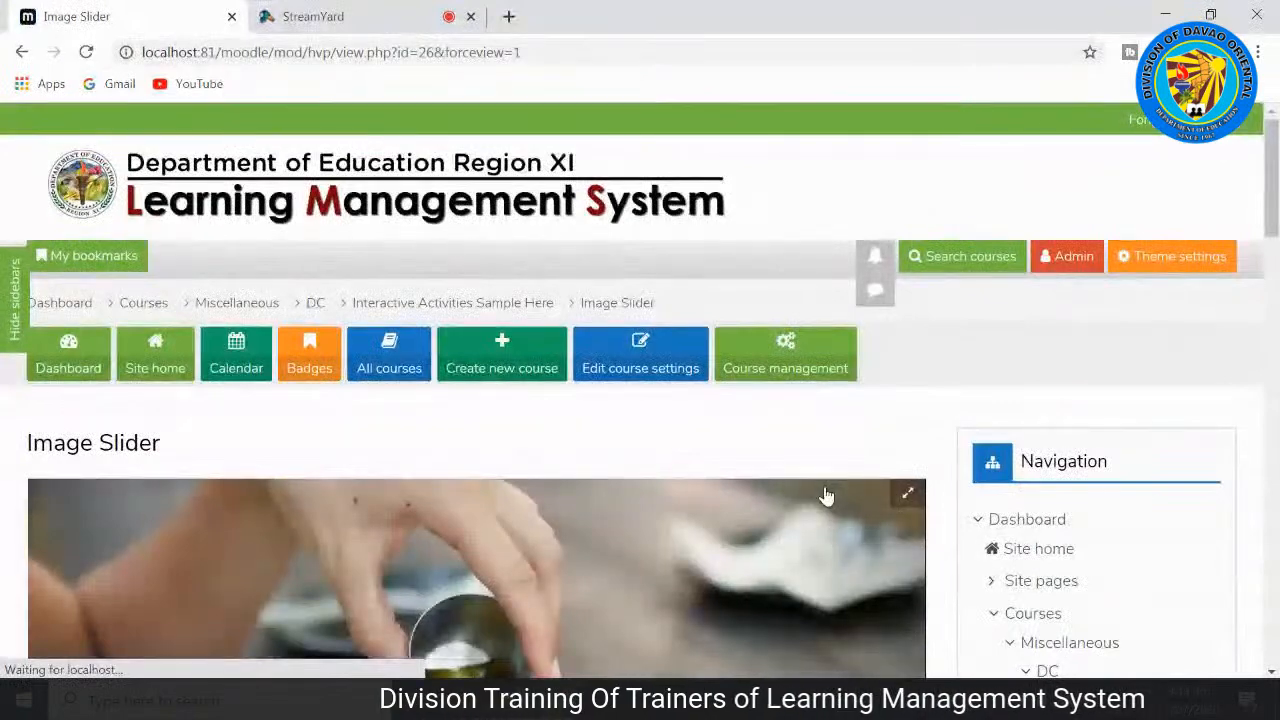
scroll(826, 494, down, 5)
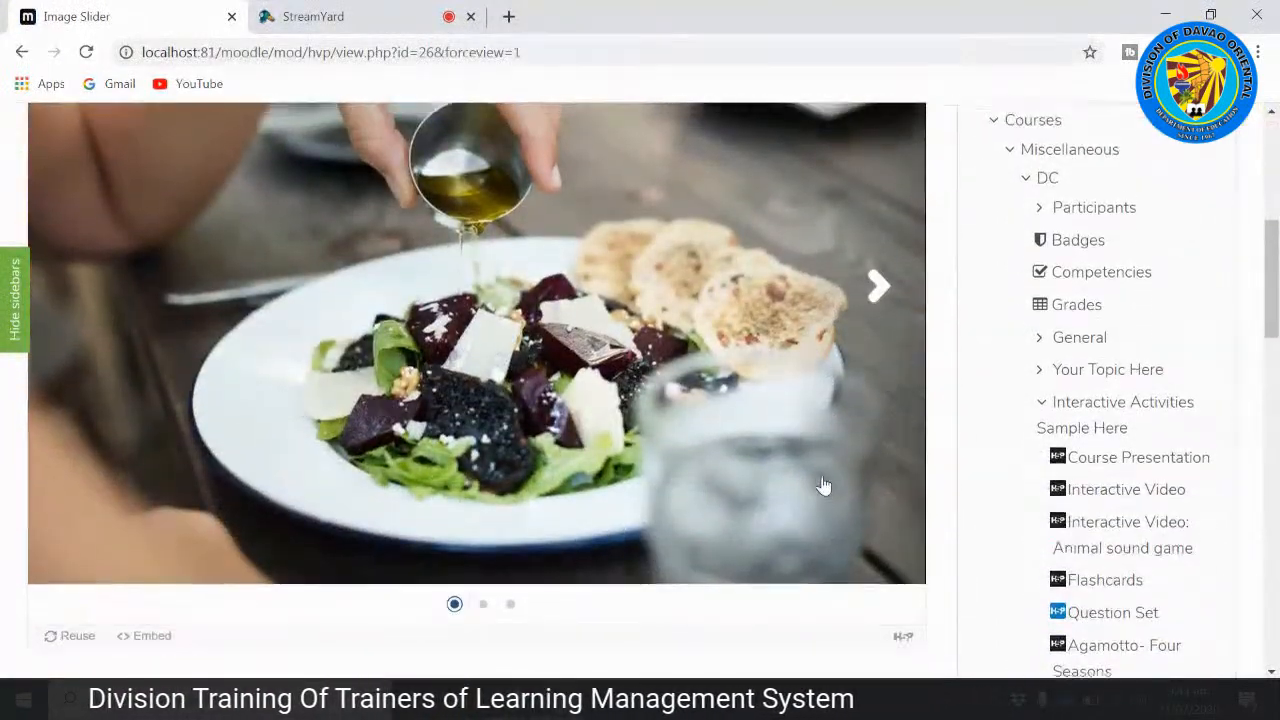
scroll(825, 485, up, 2)
scroll(410, 585, down, 1)
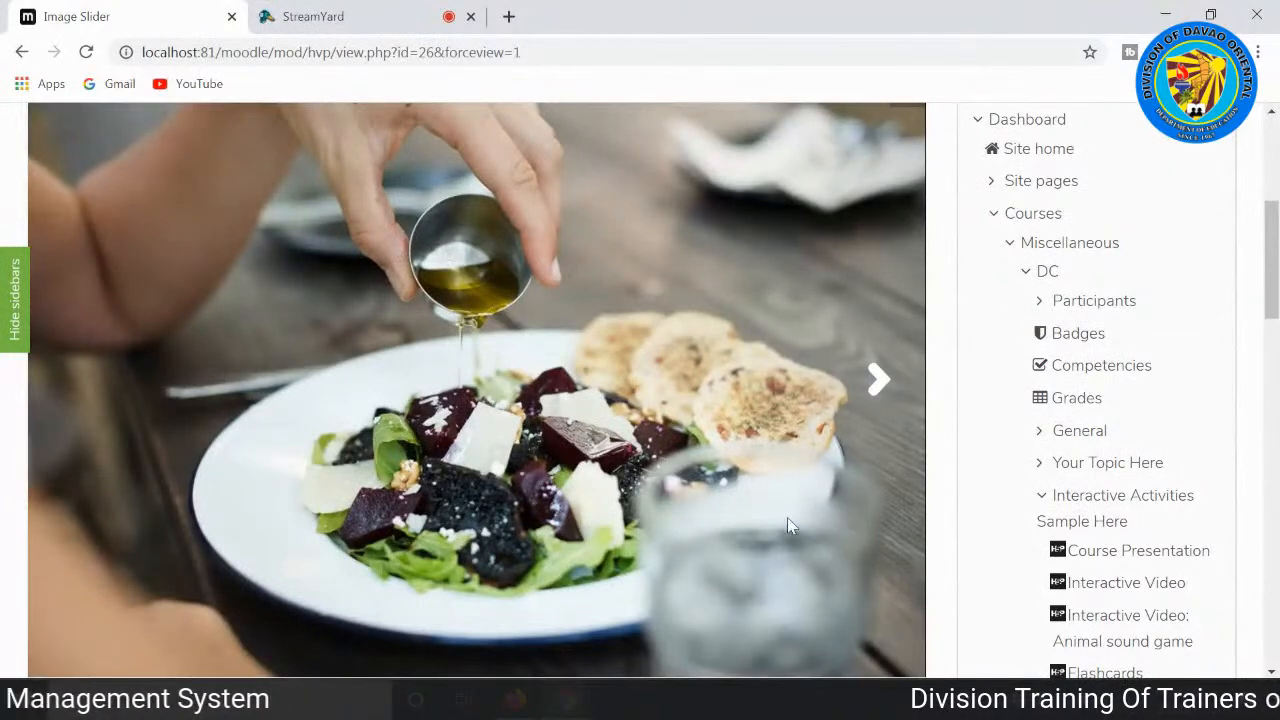
scroll(200, 438, down, 2)
scroll(140, 440, up, 1)
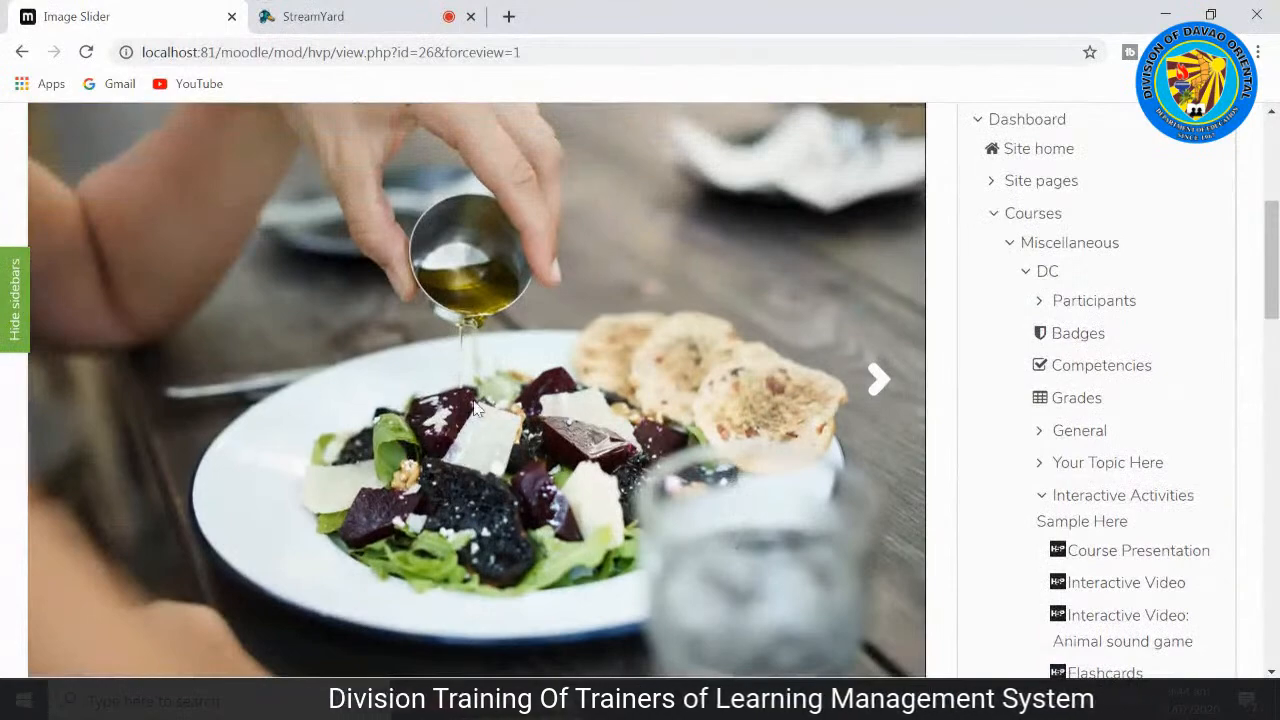
Step: Browse the slider's food pictures forward to the last one, back to the first, and forward again to the sushi picture
click(877, 385)
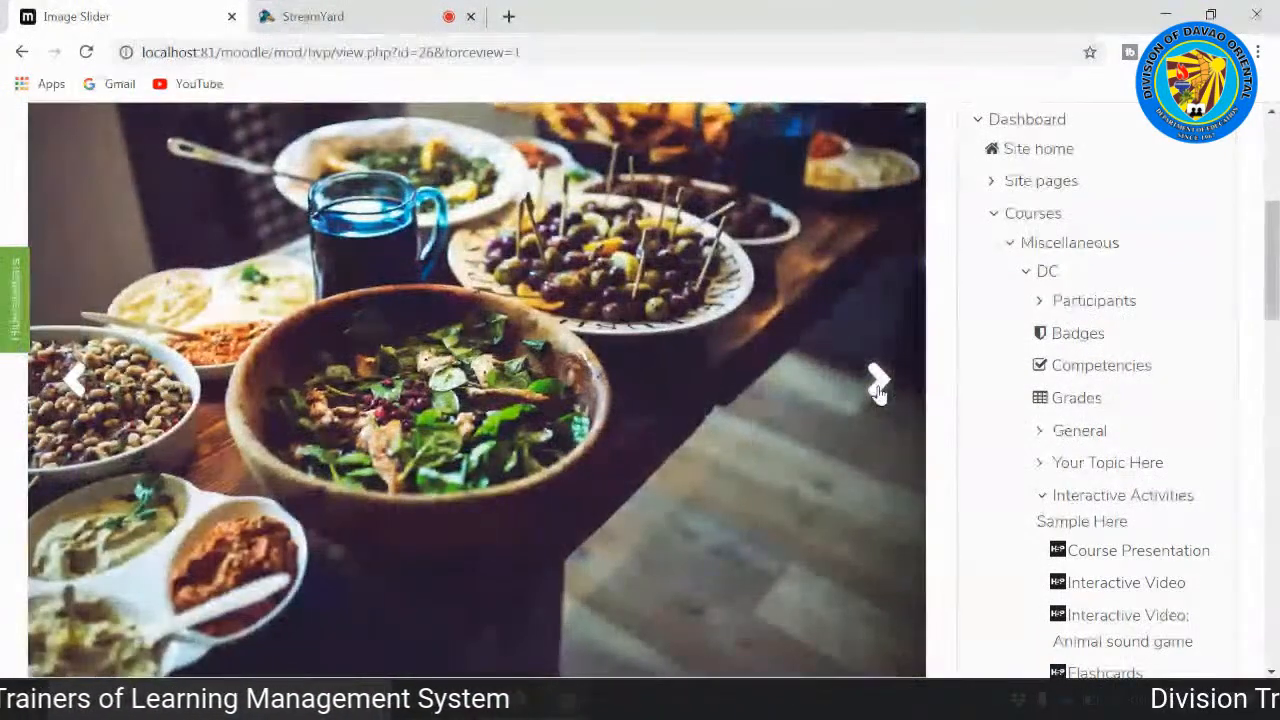
click(877, 385)
click(78, 386)
click(78, 386)
click(877, 379)
click(877, 383)
scroll(875, 388, up, 1)
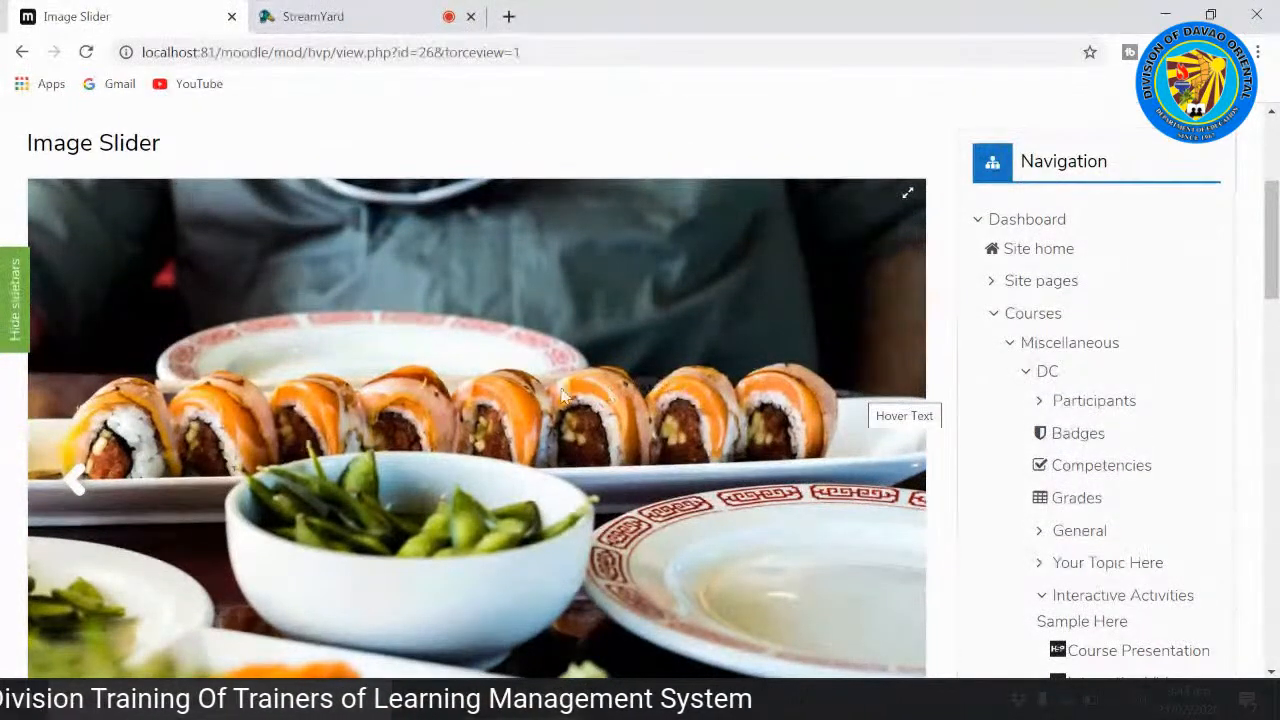
scroll(860, 397, down, 1)
scroll(600, 440, down, 1)
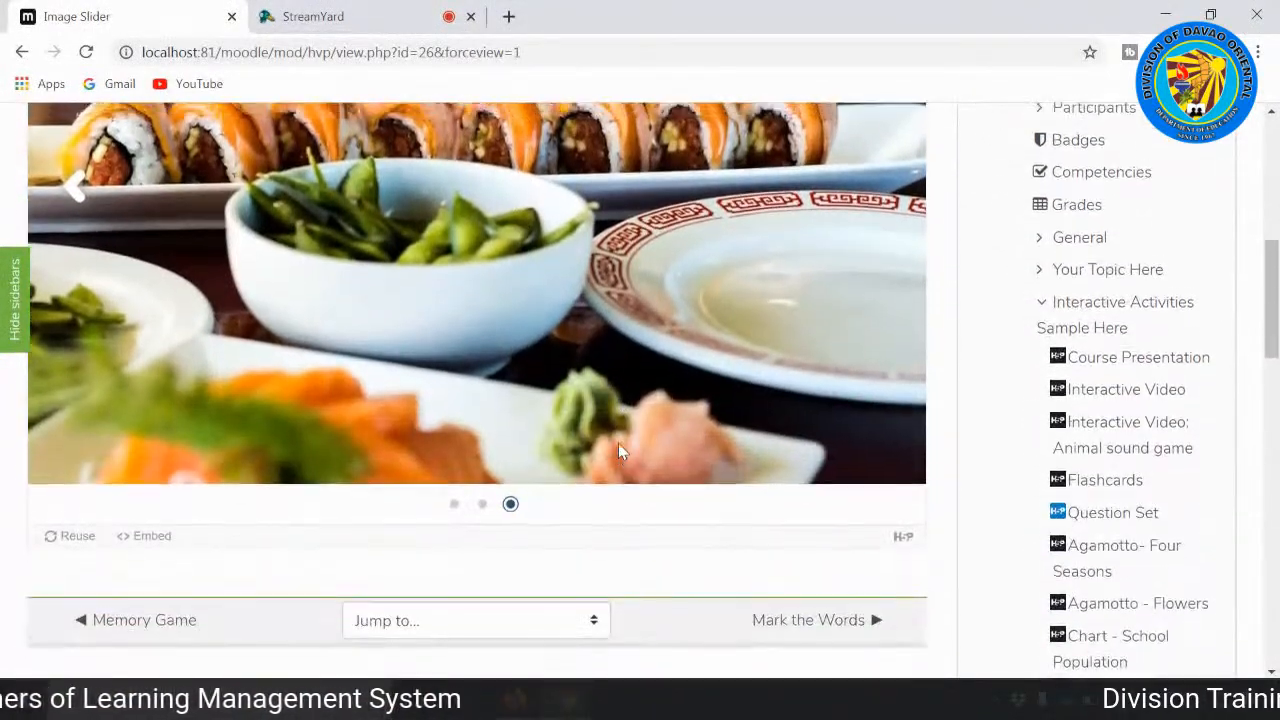
scroll(618, 450, up, 1)
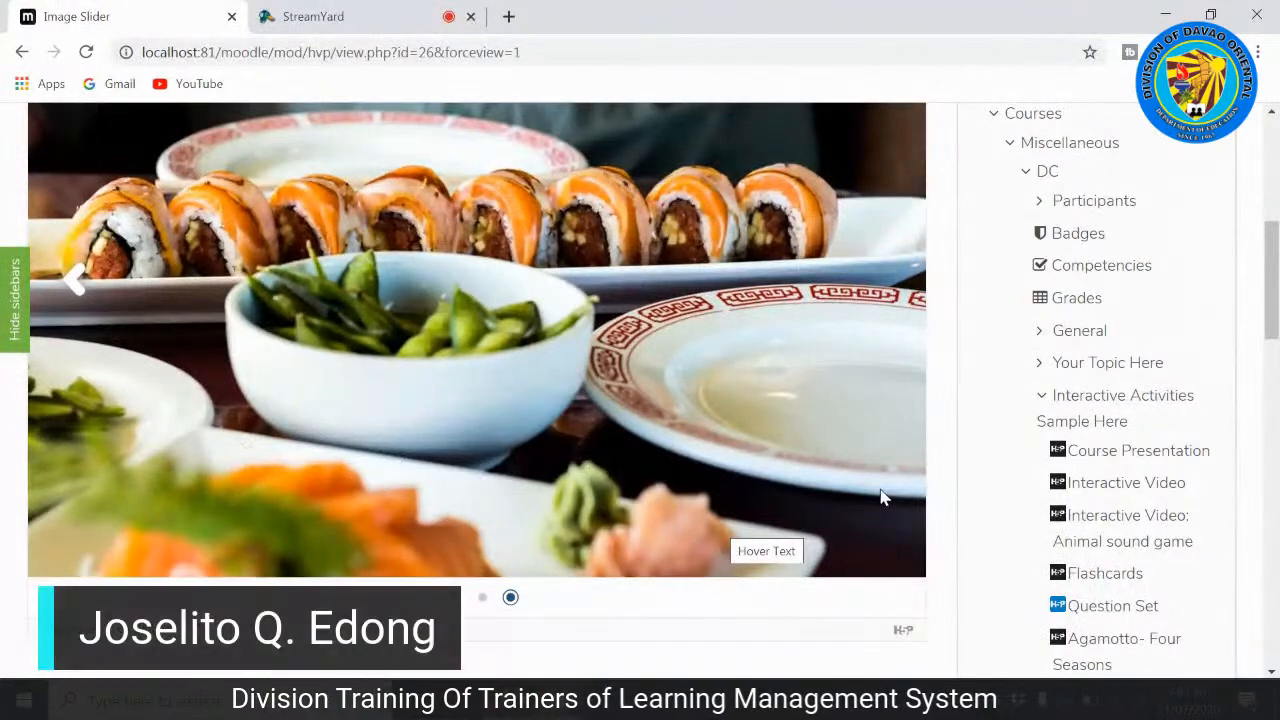
Step: Go on to the Mark the Words activity and view its instruction and berry text
scroll(884, 494, down, 3)
click(822, 418)
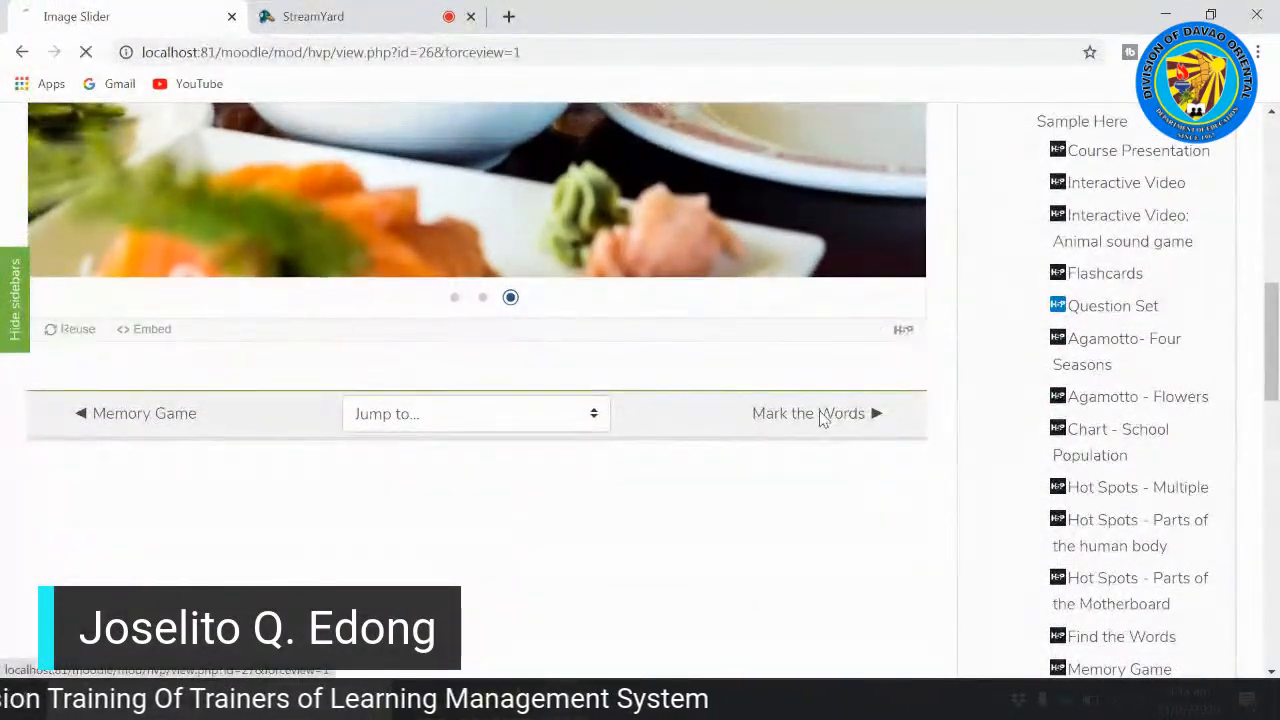
scroll(820, 420, down, 3)
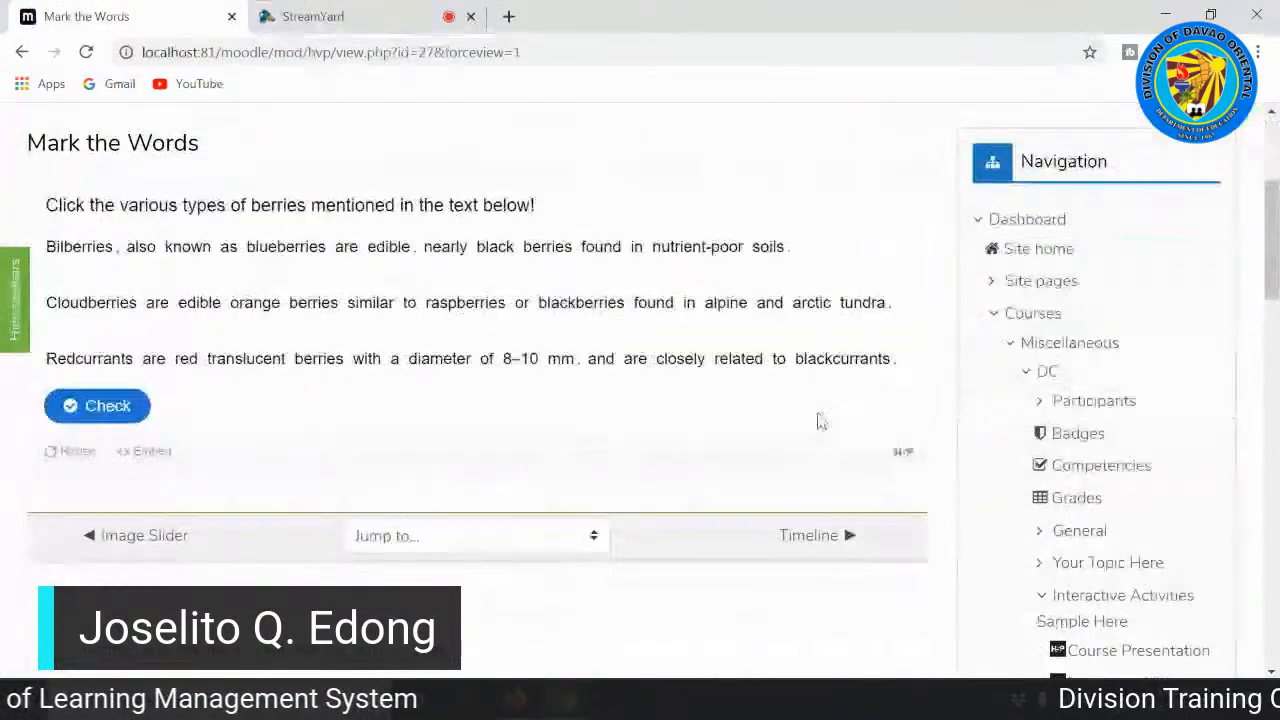
scroll(380, 310, up, 1)
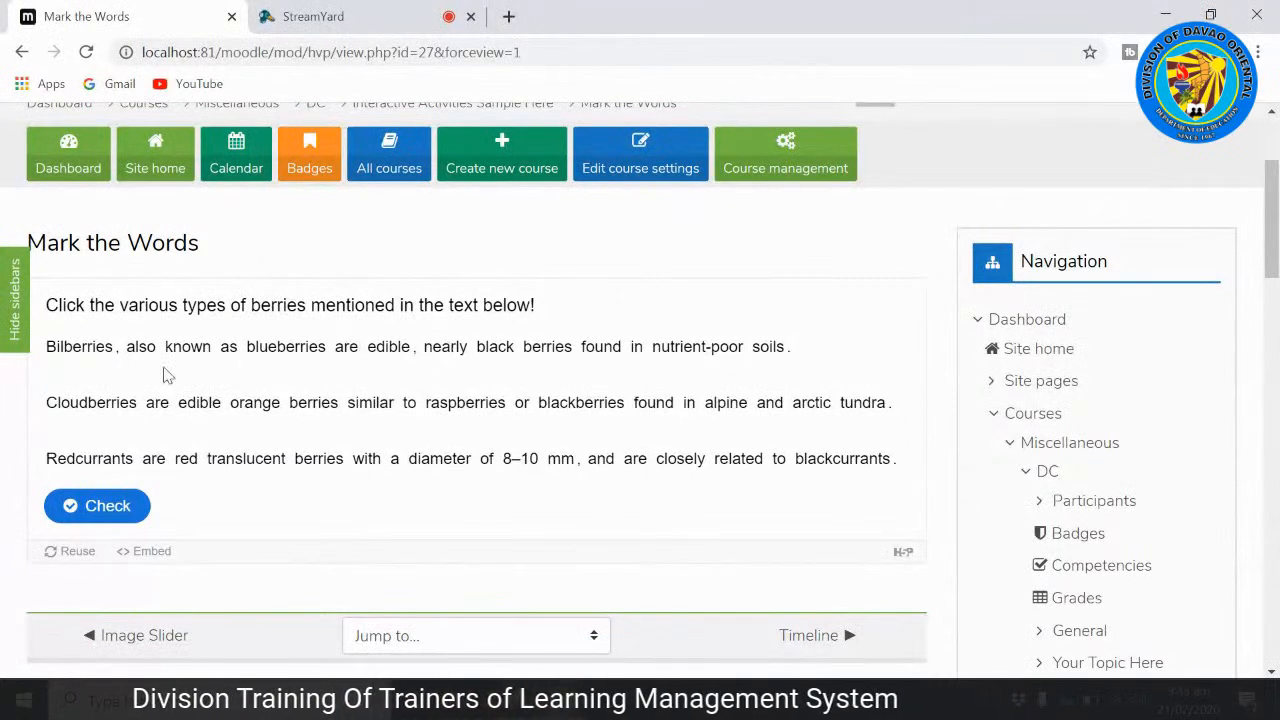
Step: Mark Bilberries, Cloudberries and Redcurrants in the text, check the answers, and view the score
click(97, 412)
click(90, 466)
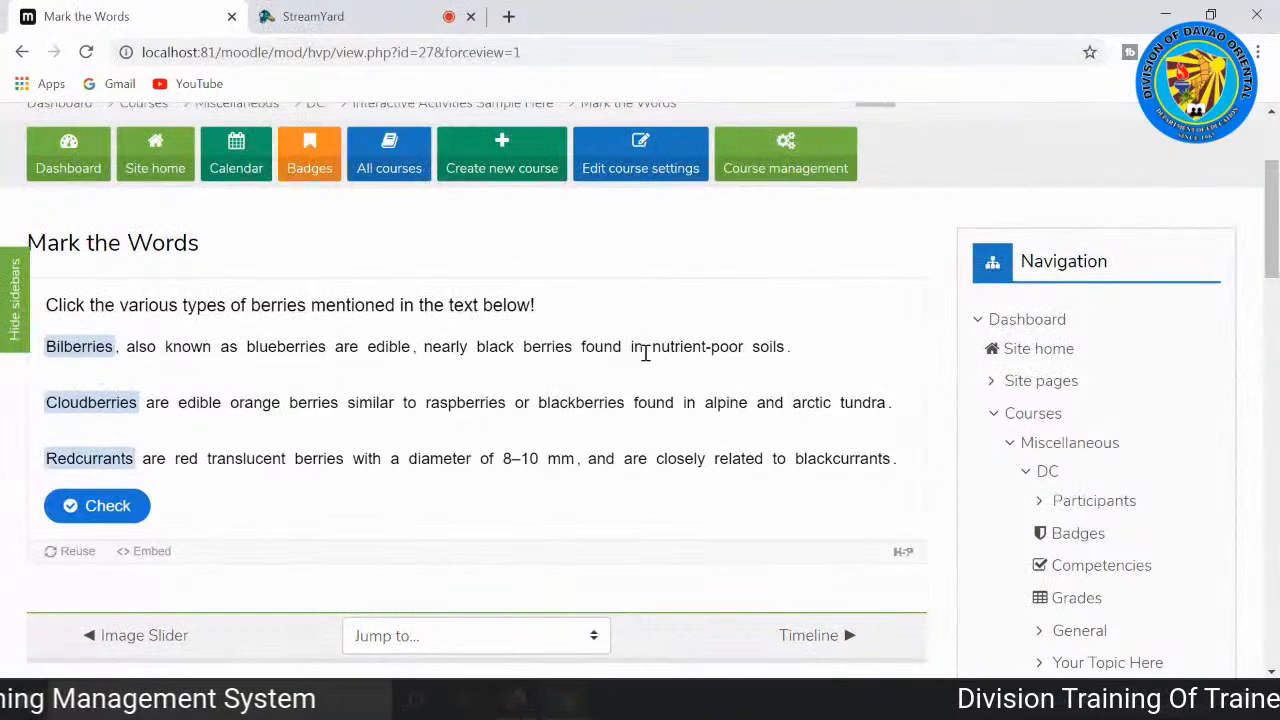
click(124, 512)
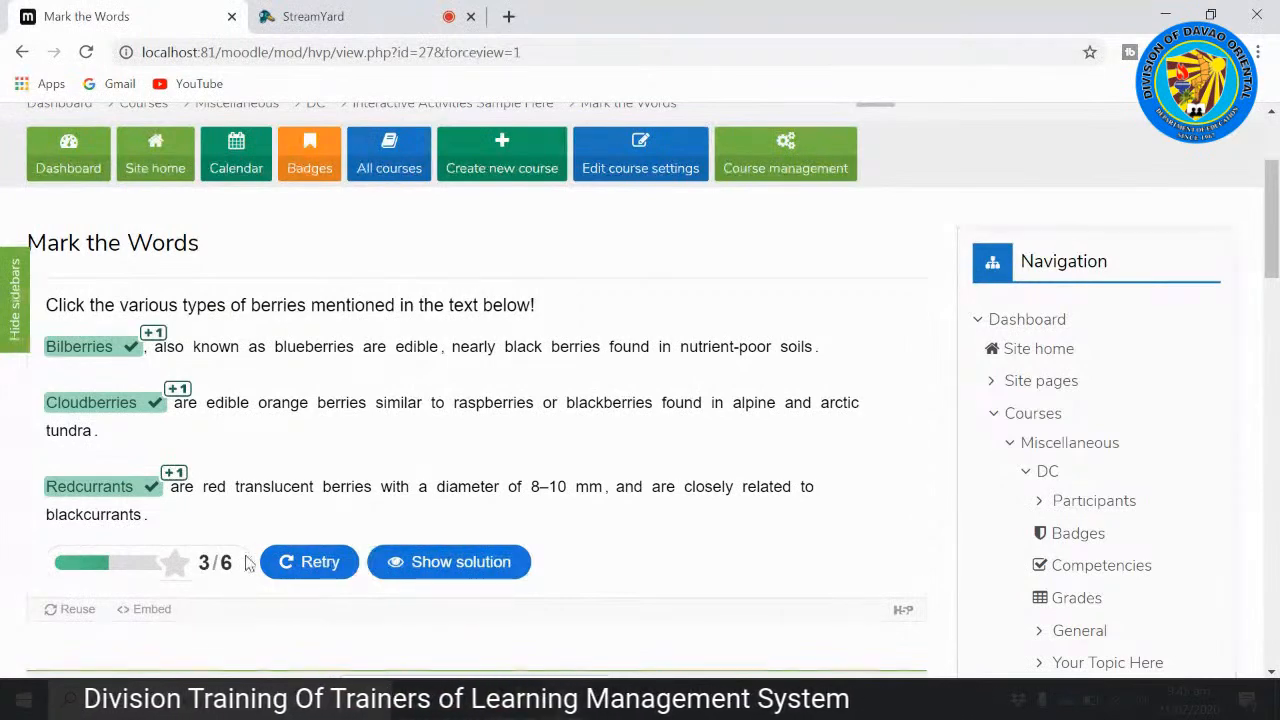
scroll(309, 531, down, 1)
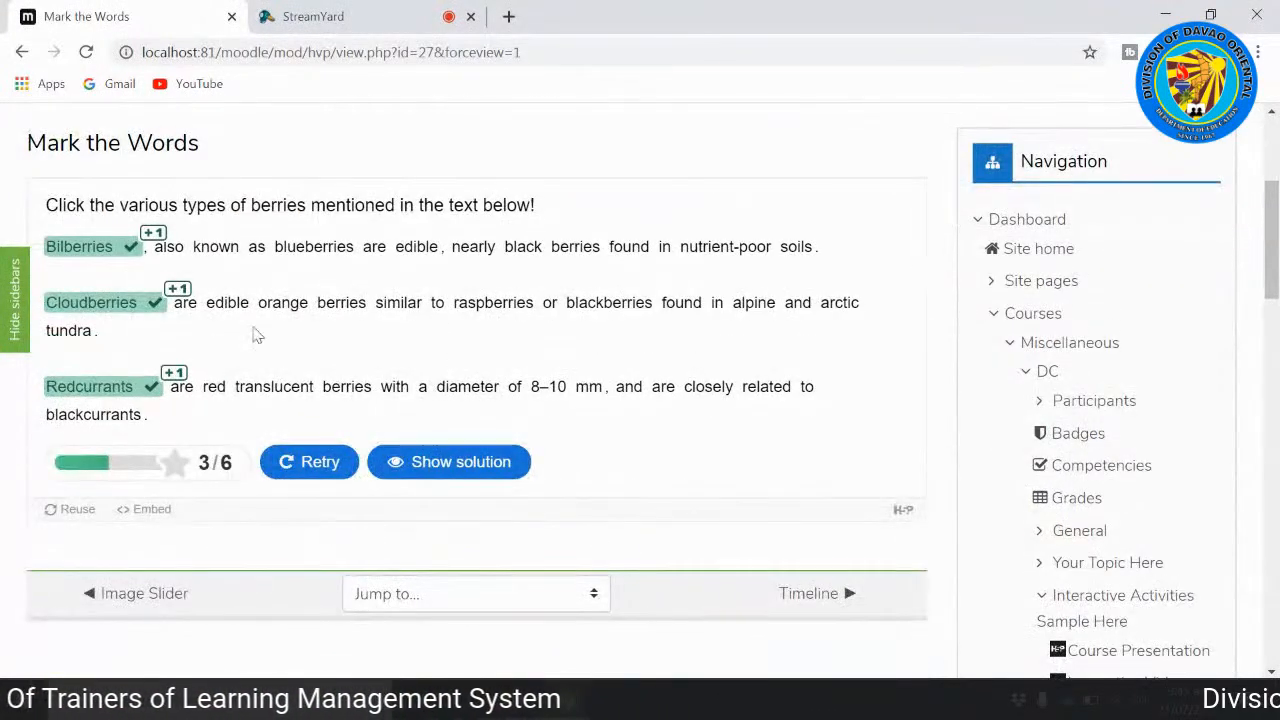
Step: Show the solution of the Mark the Words exercise and go on to the Timeline activity
click(466, 468)
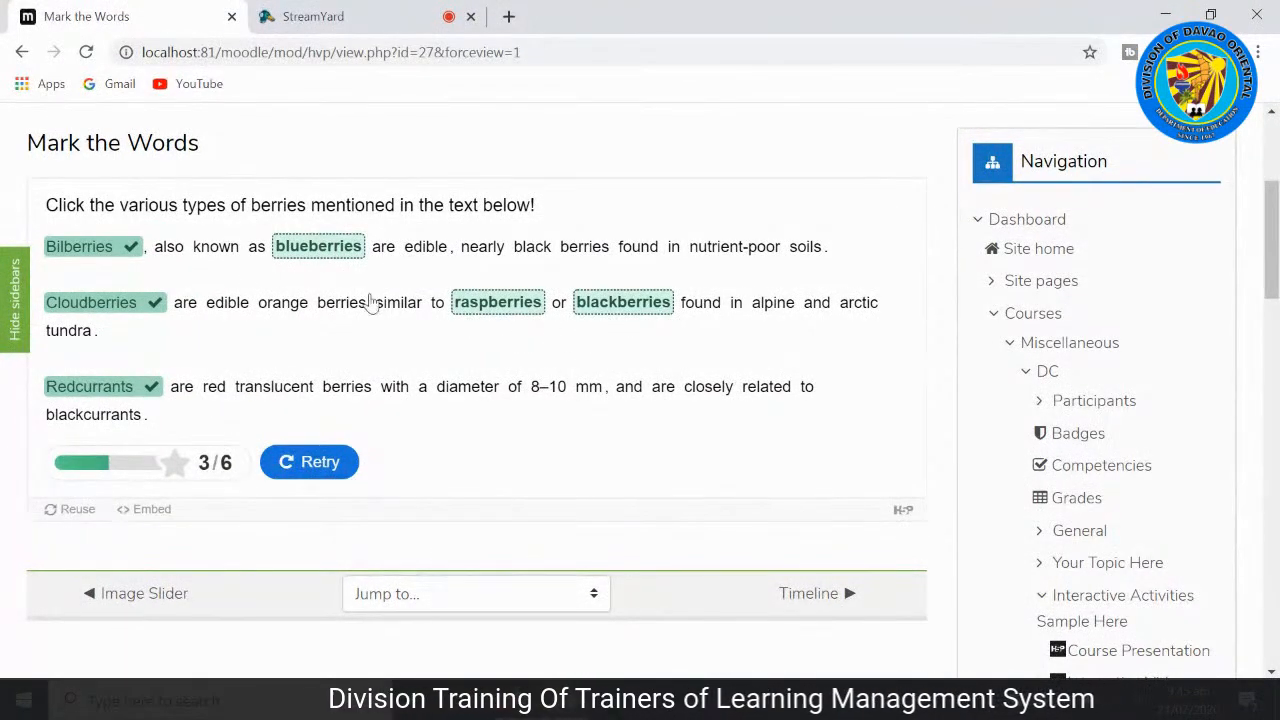
scroll(724, 340, down, 3)
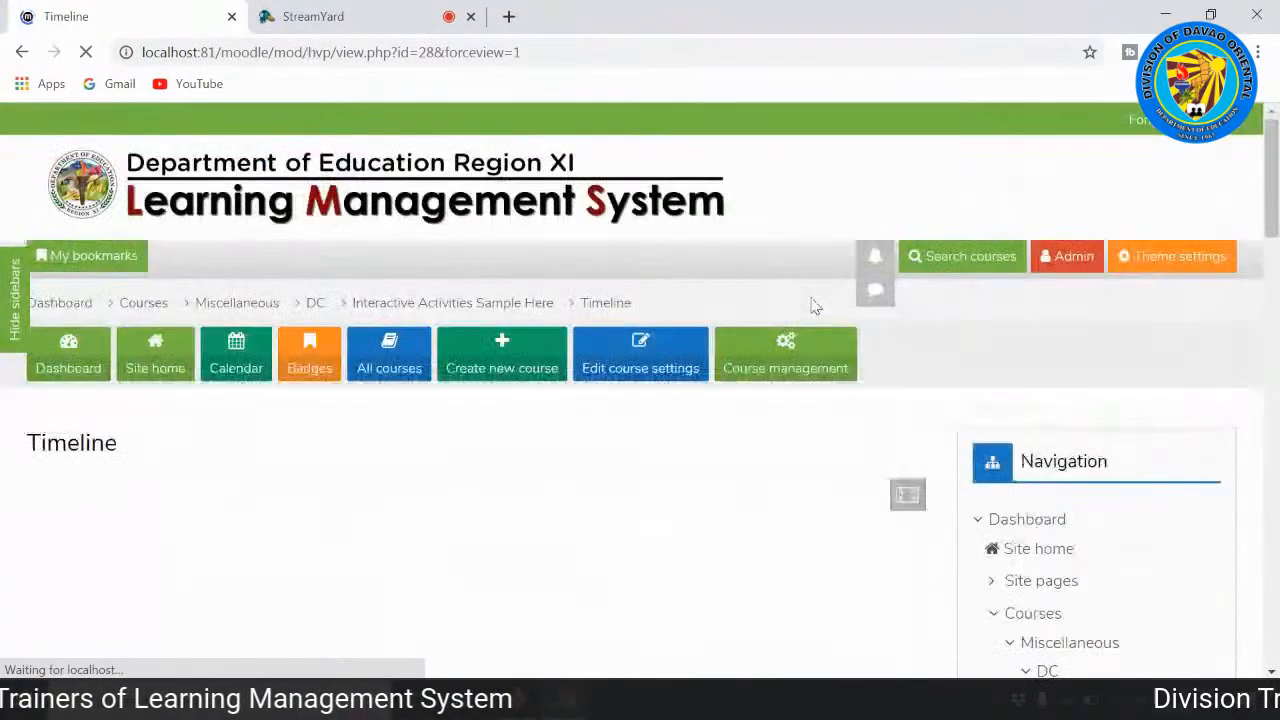
scroll(802, 335, down, 2)
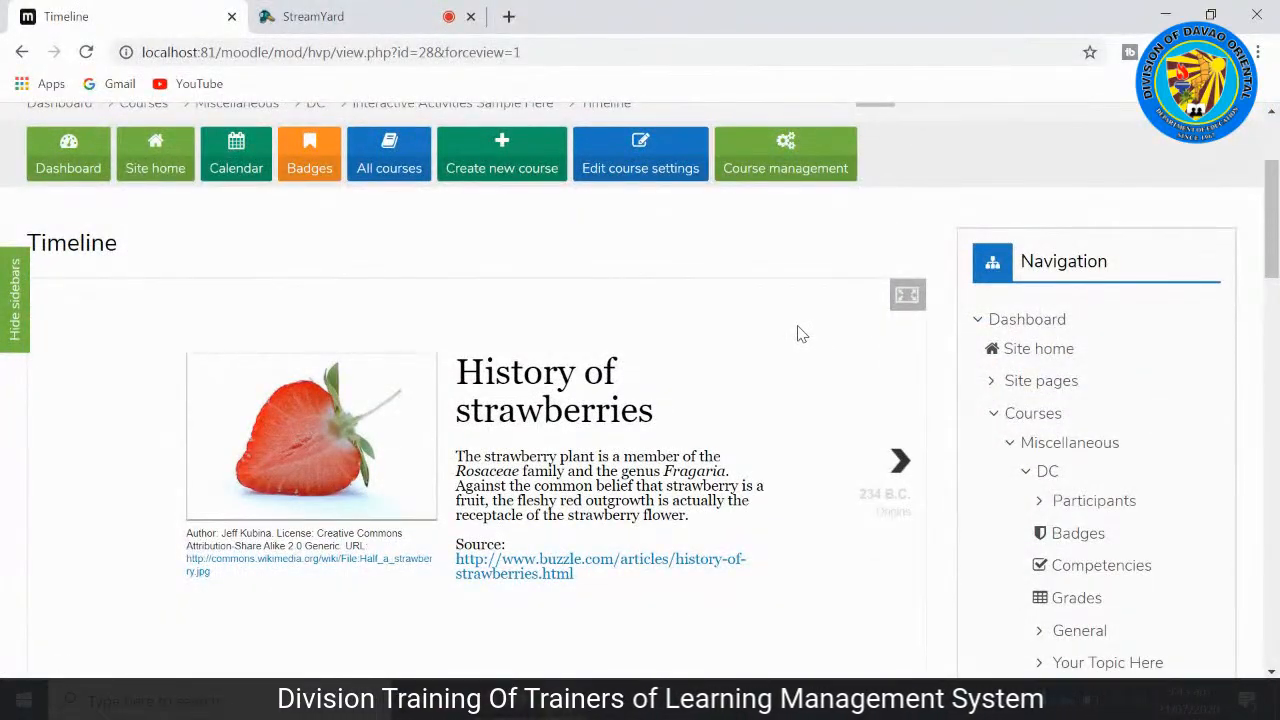
Step: Examine the Timeline activity's opening History of strawberries slide and the dated time axis beneath it
scroll(800, 334, down, 1)
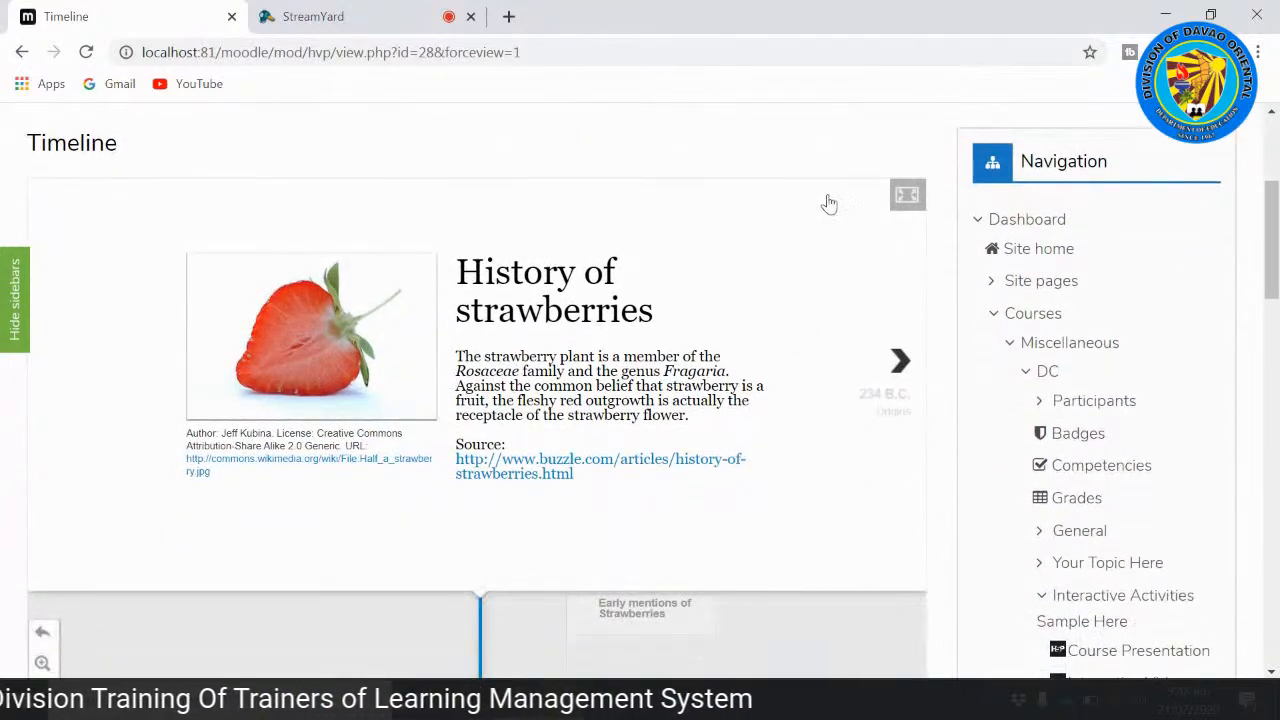
scroll(356, 335, down, 3)
scroll(826, 291, up, 3)
scroll(862, 304, down, 1)
scroll(437, 409, down, 2)
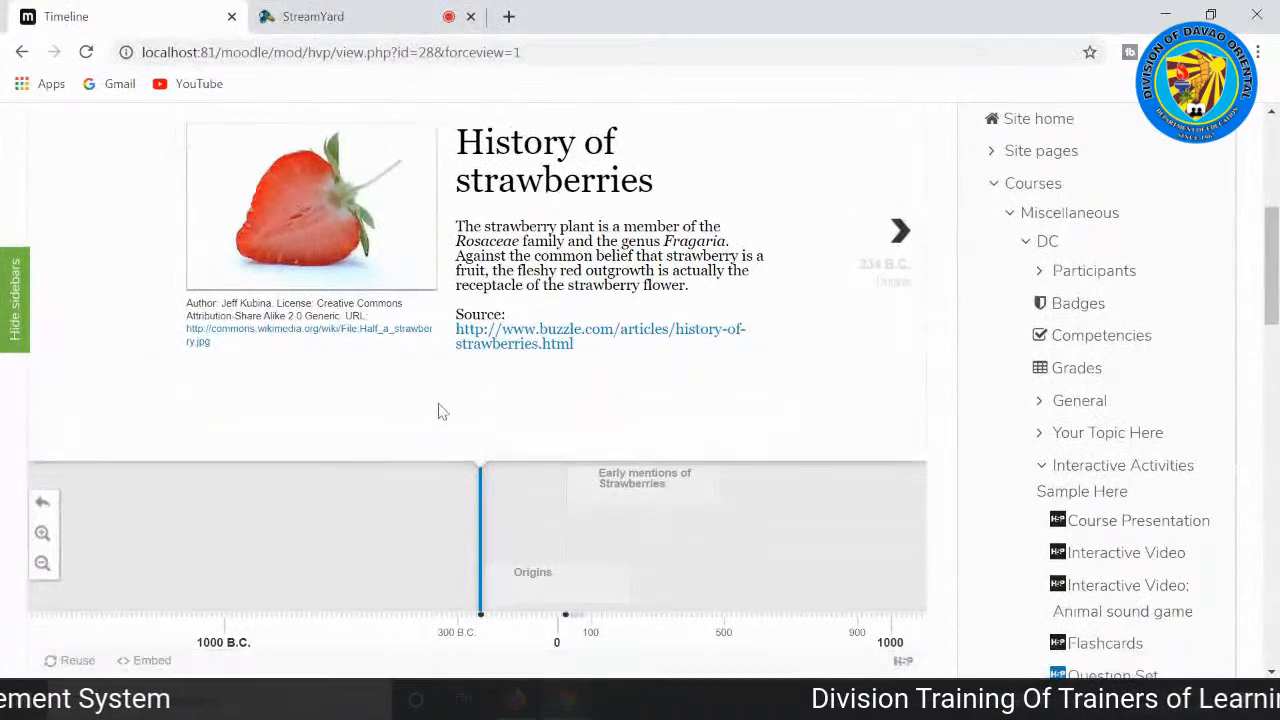
scroll(762, 452, up, 3)
scroll(794, 434, down, 2)
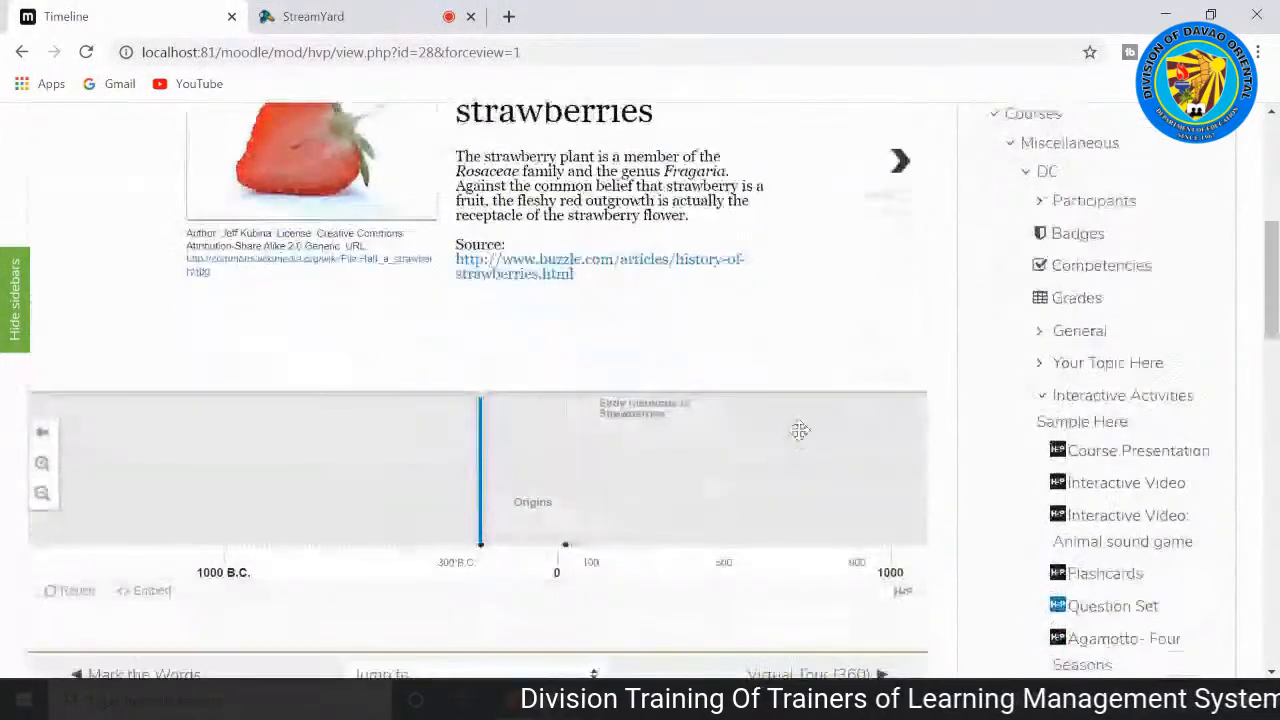
scroll(814, 403, up, 1)
Step: Advance through the strawberry timeline from the opening slide to the last event, Strawberries worldwide, and view that slide
click(905, 262)
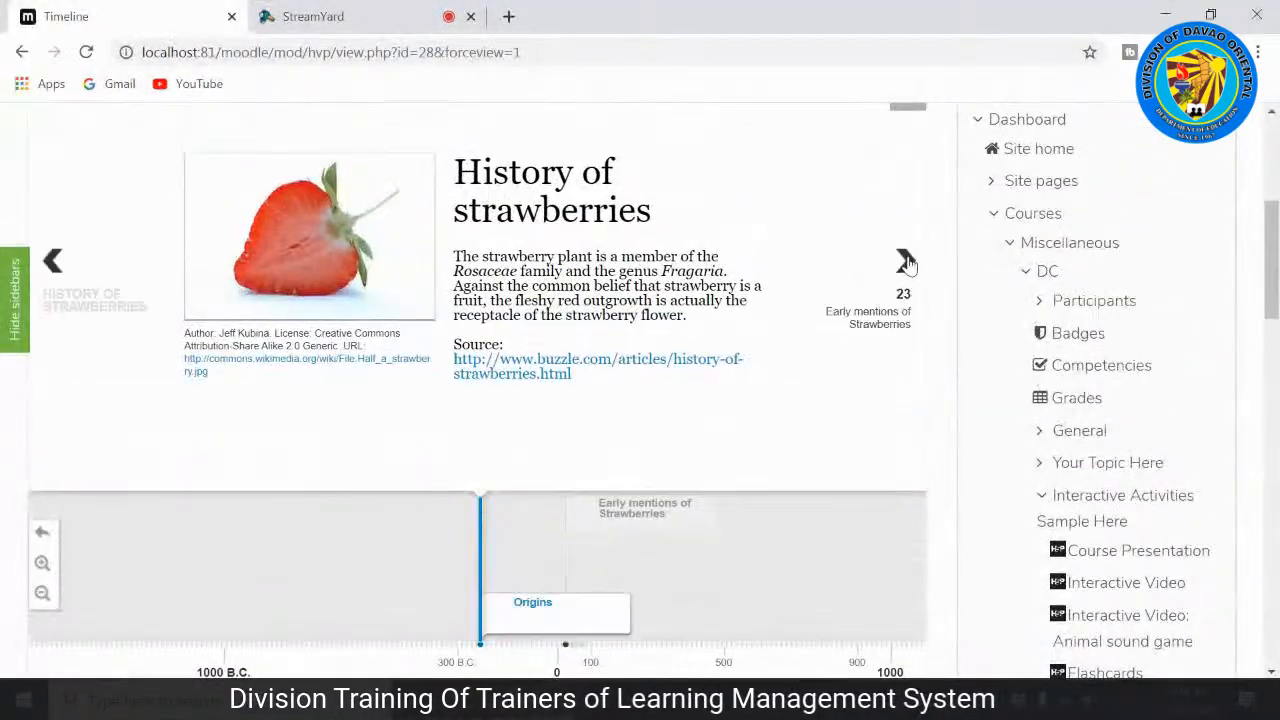
click(905, 262)
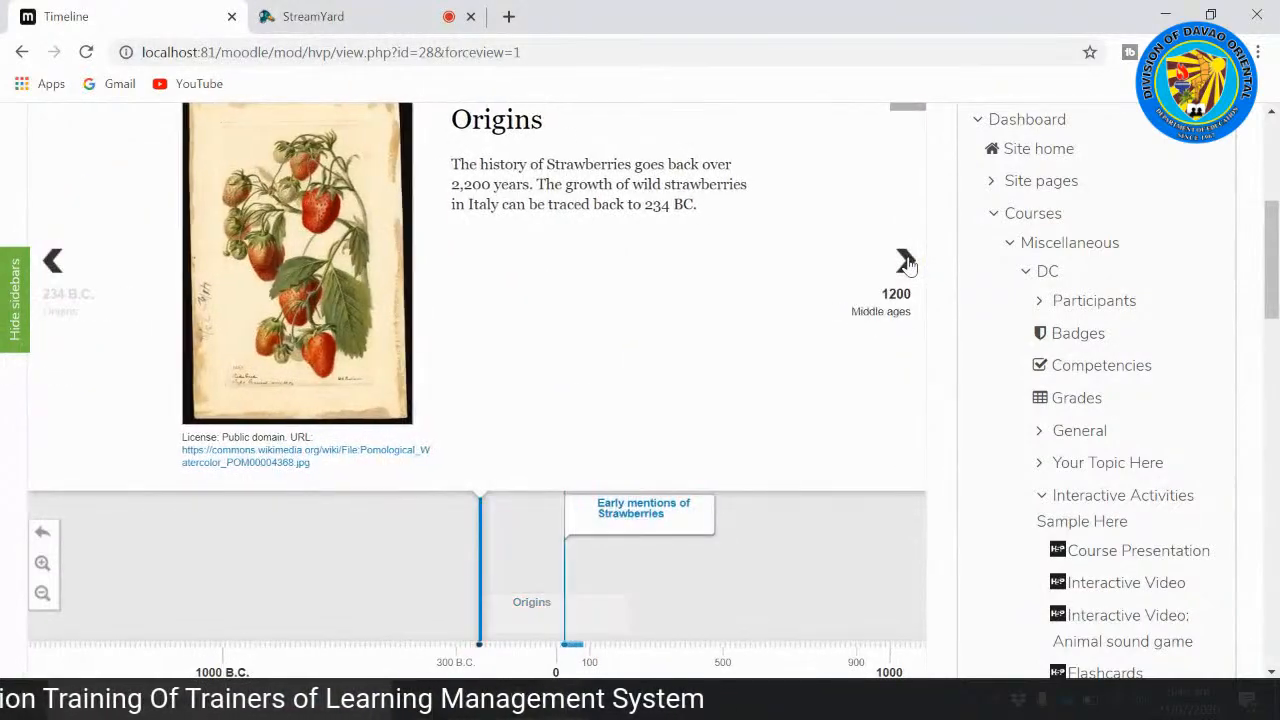
click(905, 262)
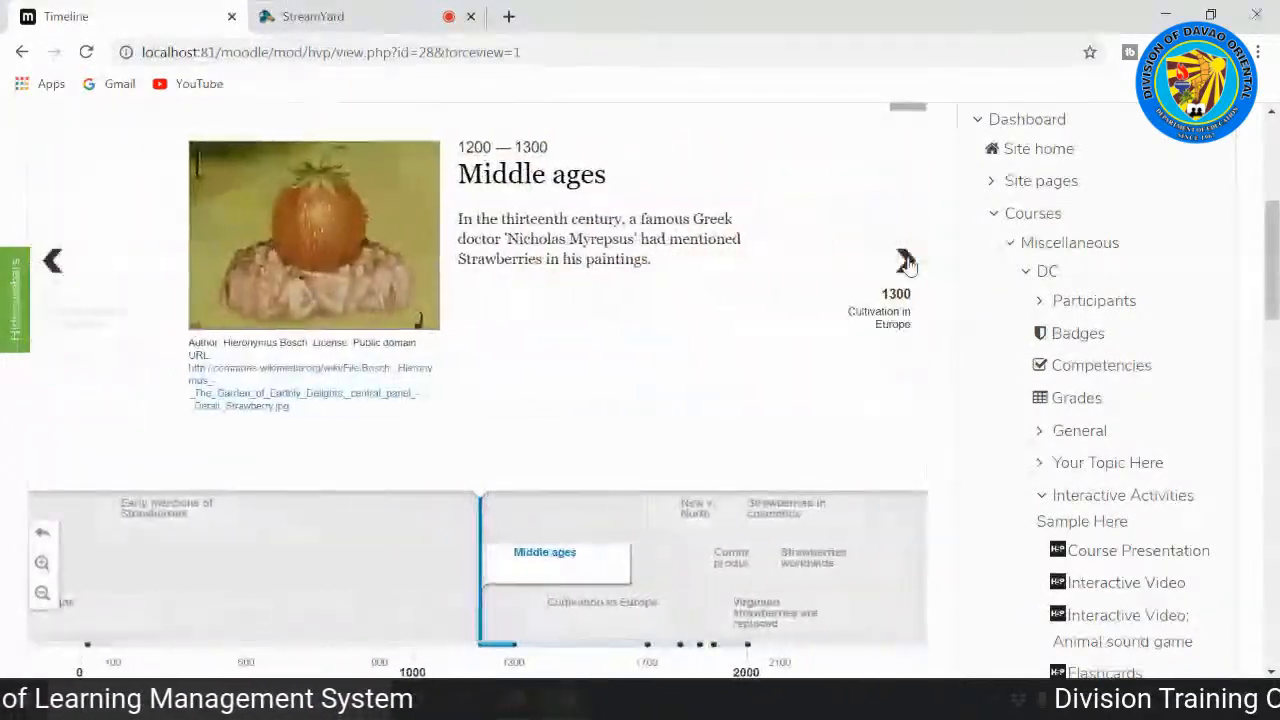
click(905, 262)
click(905, 262)
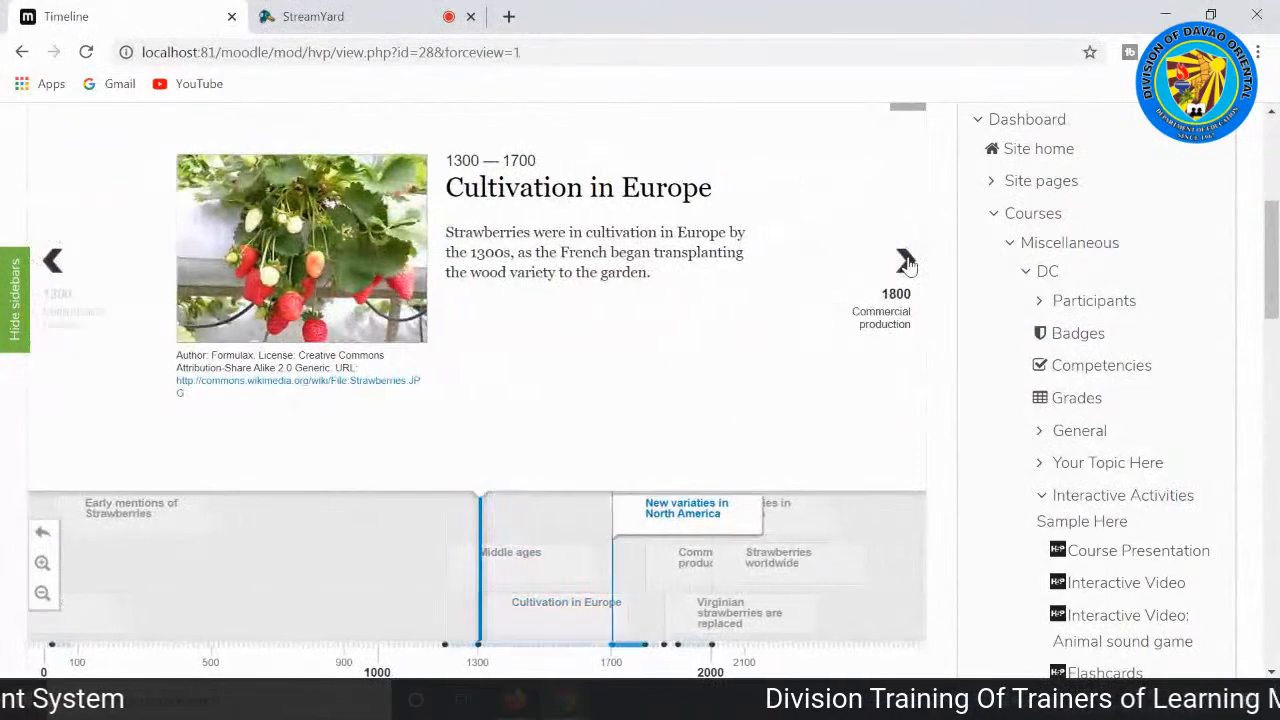
click(905, 262)
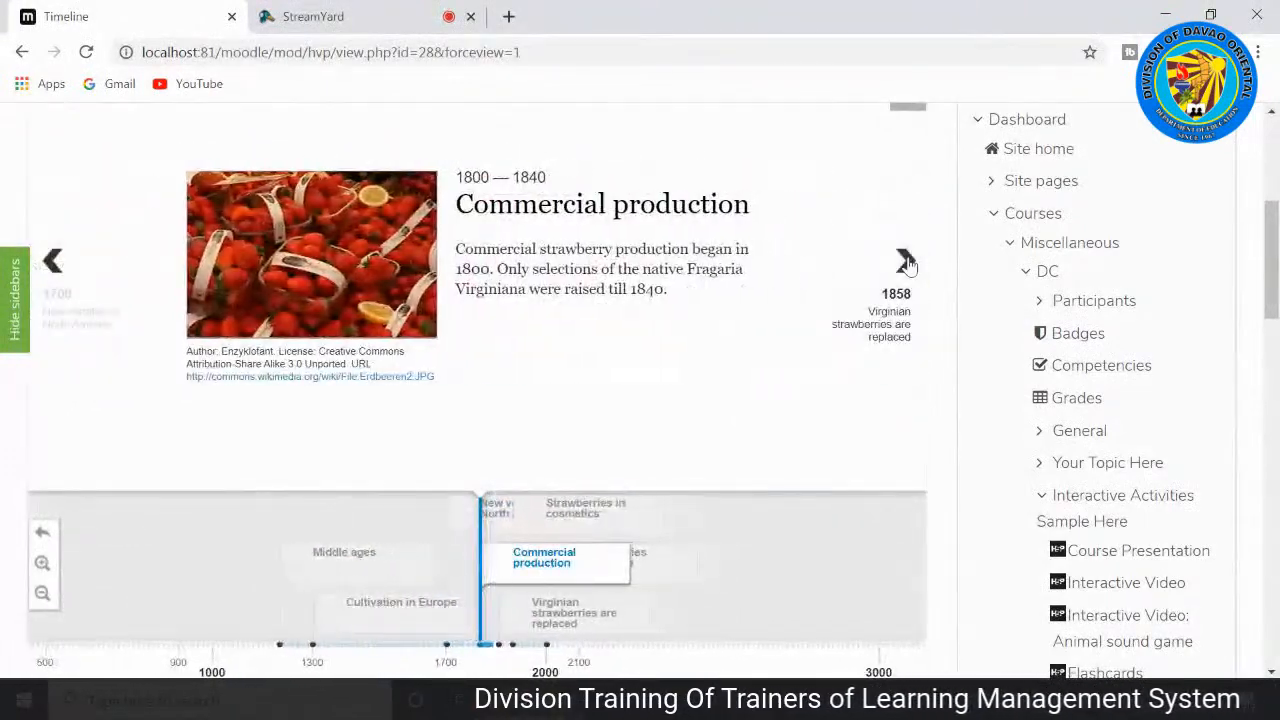
click(905, 262)
click(905, 262)
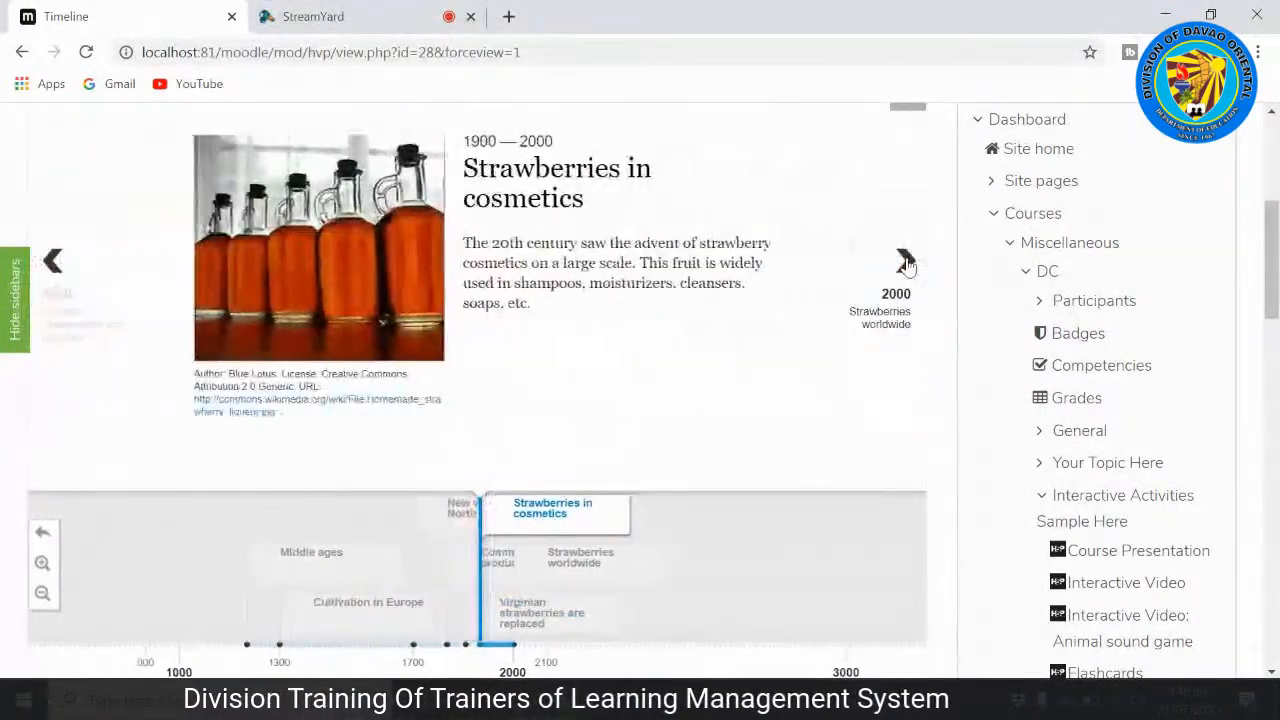
click(905, 262)
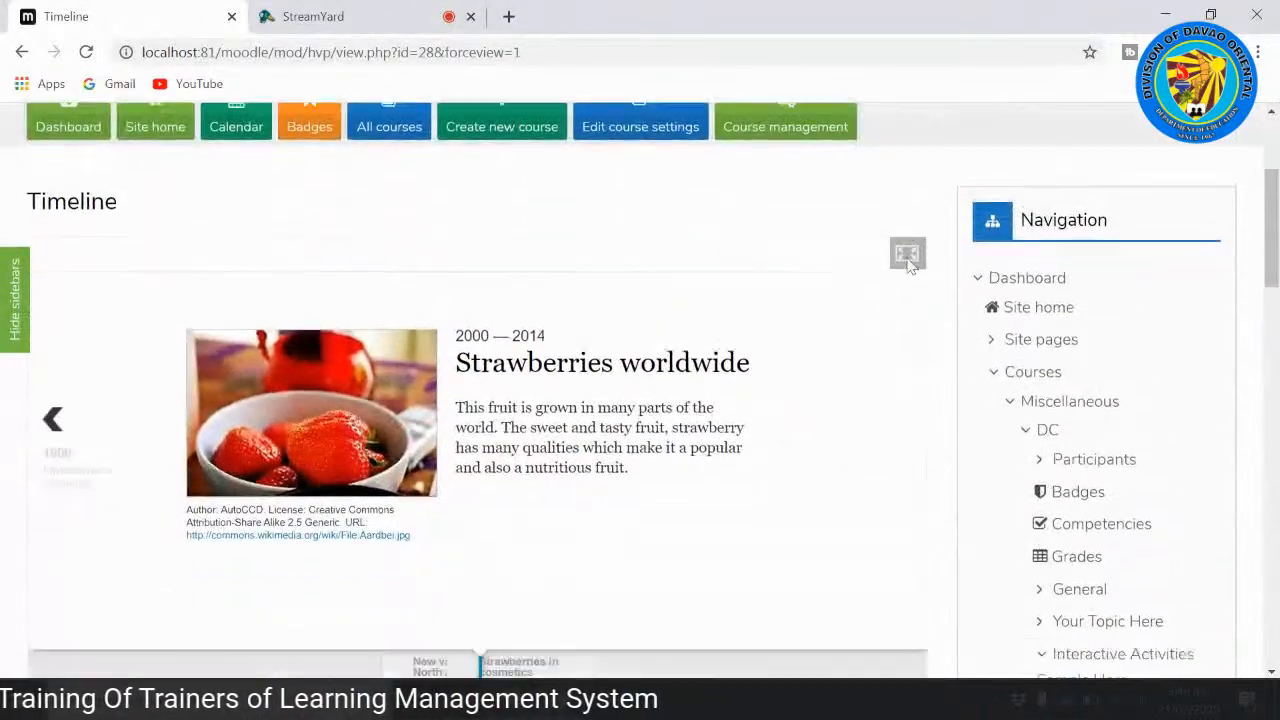
scroll(907, 258, down, 3)
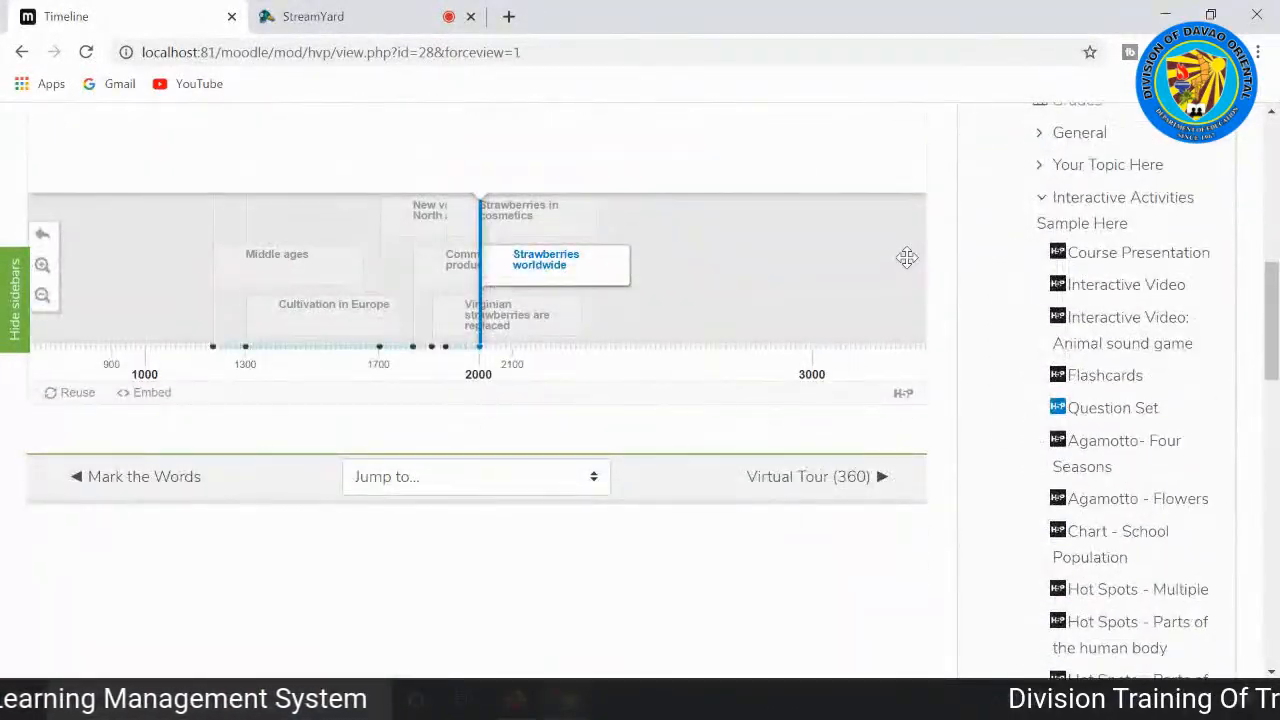
scroll(906, 258, up, 3)
scroll(906, 258, up, 2)
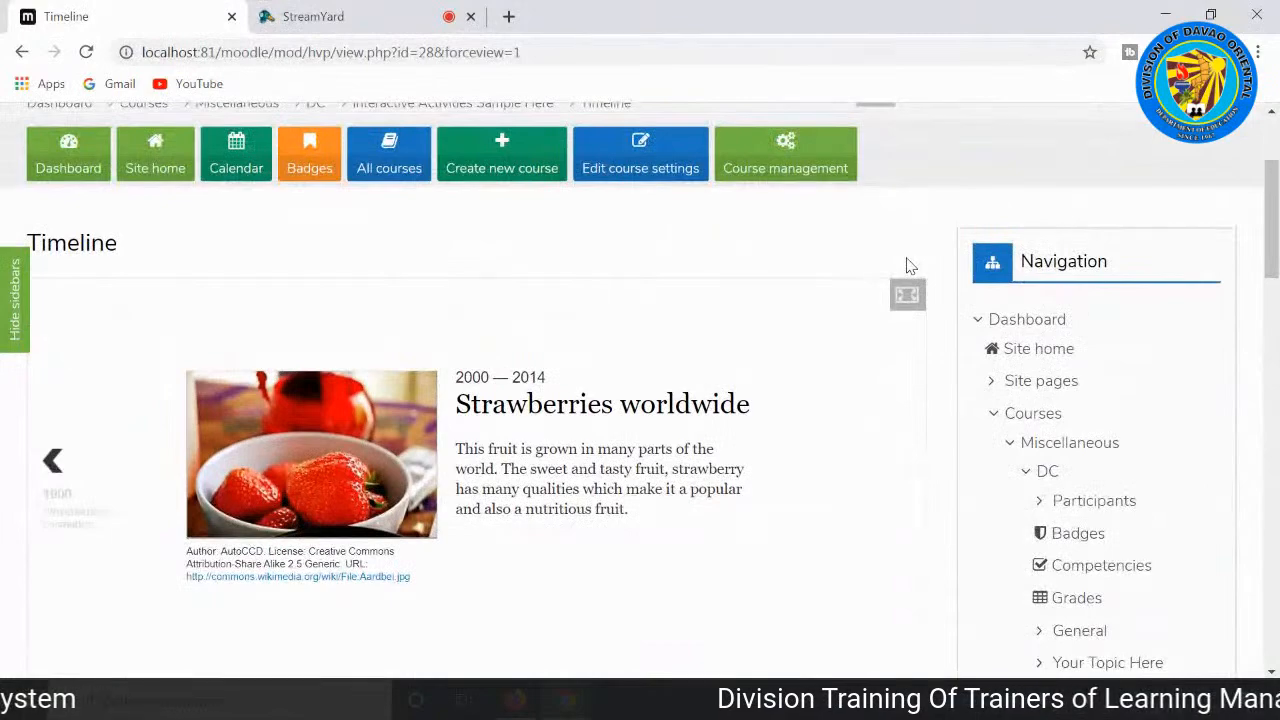
Step: Go on to the Virtual Tour (360) activity and view its opening panorama of the amphitheatre
scroll(908, 265, down, 5)
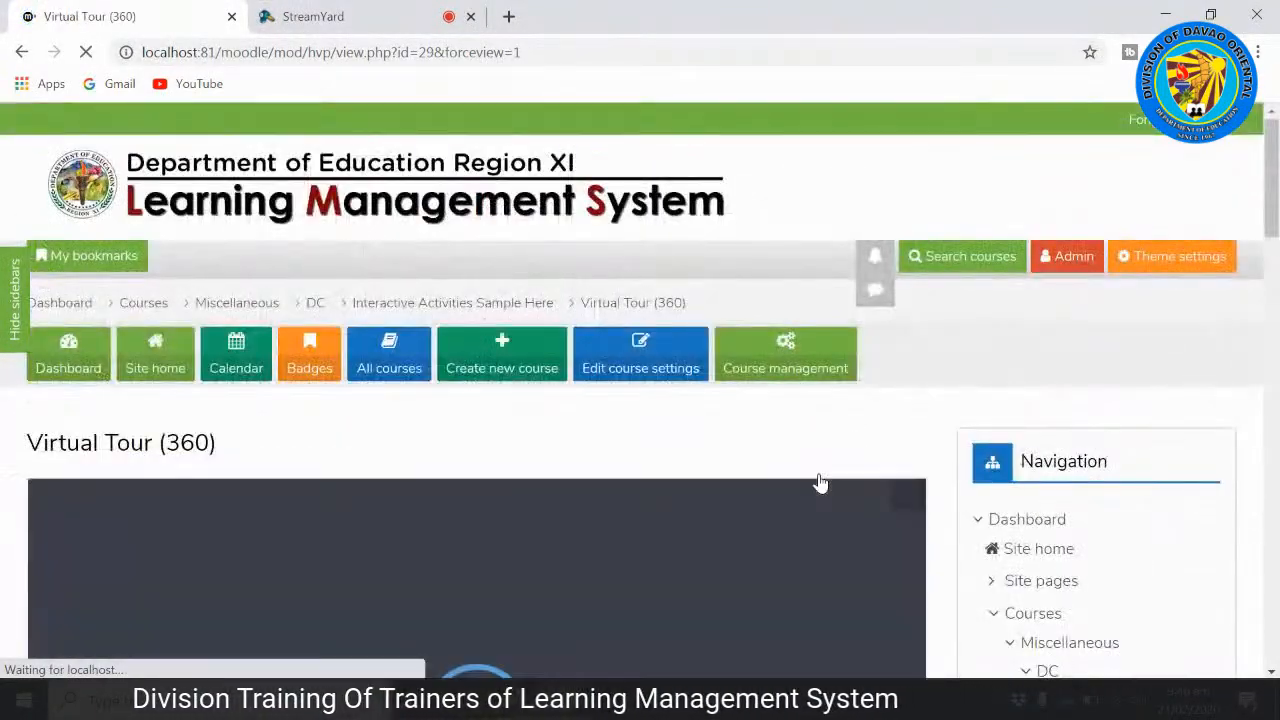
scroll(818, 483, down, 3)
scroll(811, 406, up, 2)
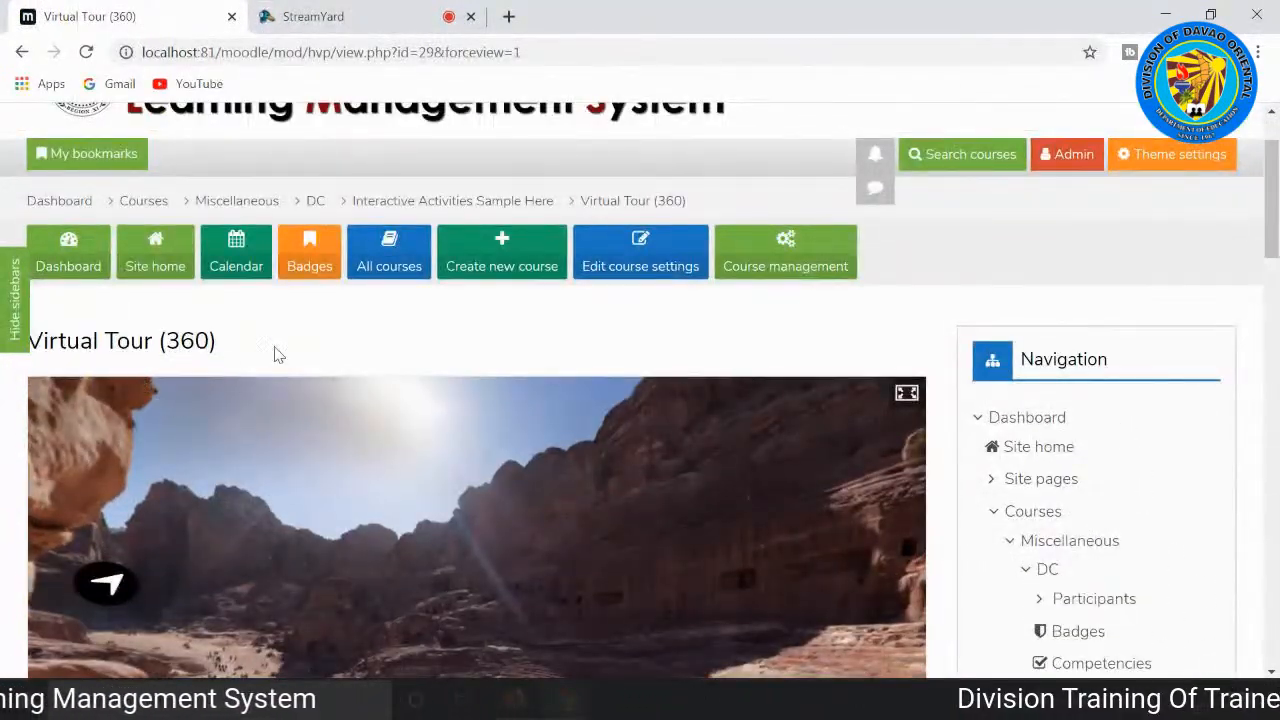
scroll(690, 436, down, 3)
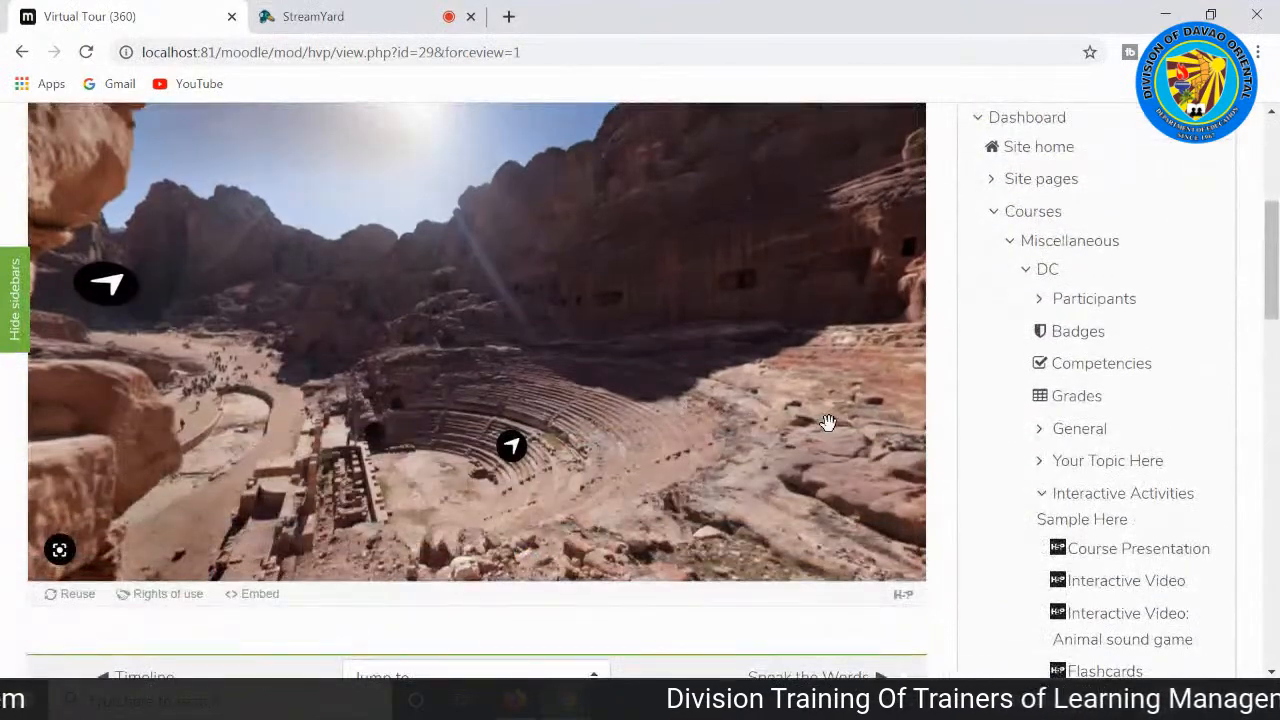
scroll(808, 423, down, 2)
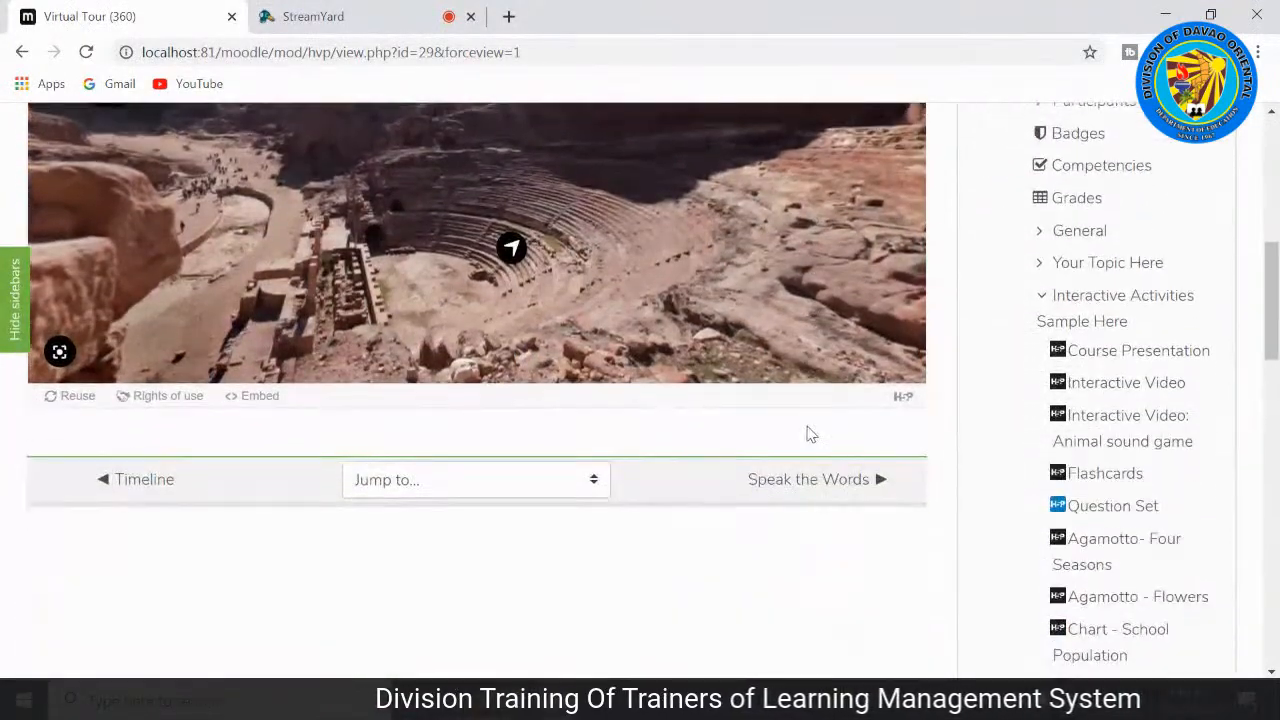
scroll(250, 403, up, 3)
scroll(408, 403, down, 1)
scroll(414, 406, up, 1)
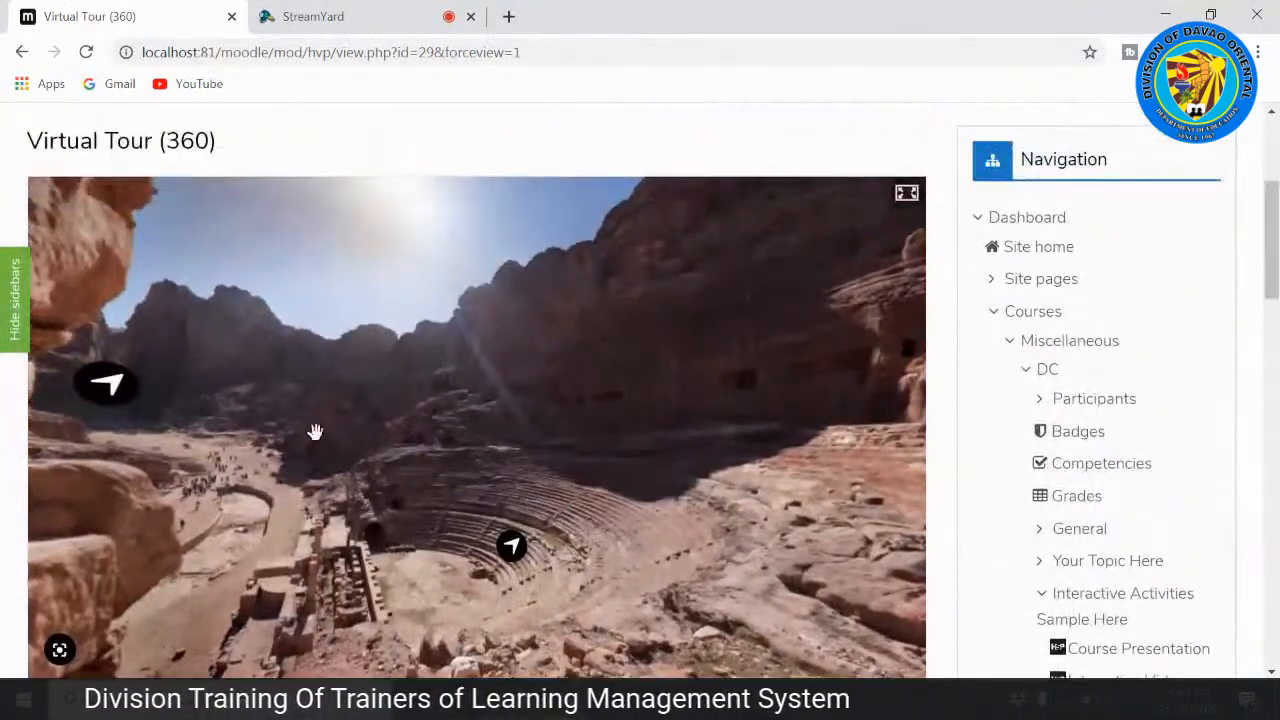
Step: Rotate the 360 panorama to the surrounding cliffs and back to the amphitheatre, and enter the amphitheatre scene
drag(142, 483, 431, 449)
drag(215, 461, 646, 503)
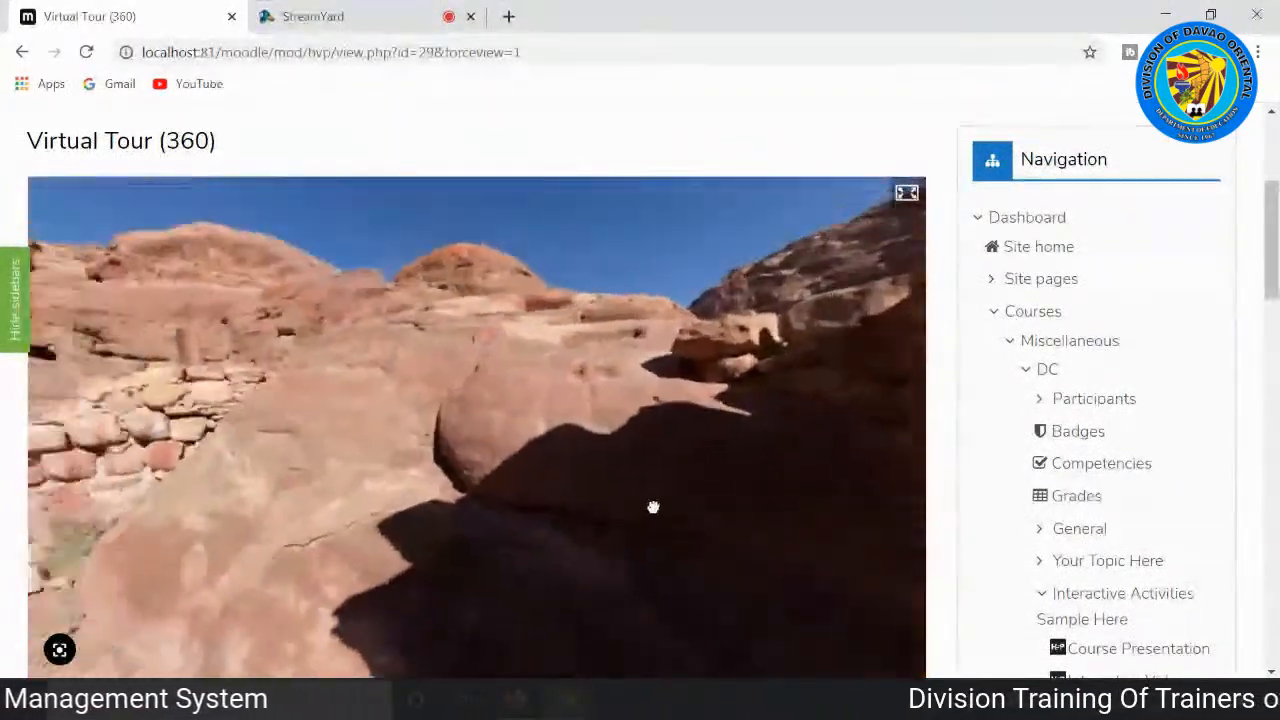
drag(303, 440, 222, 456)
drag(421, 513, 351, 479)
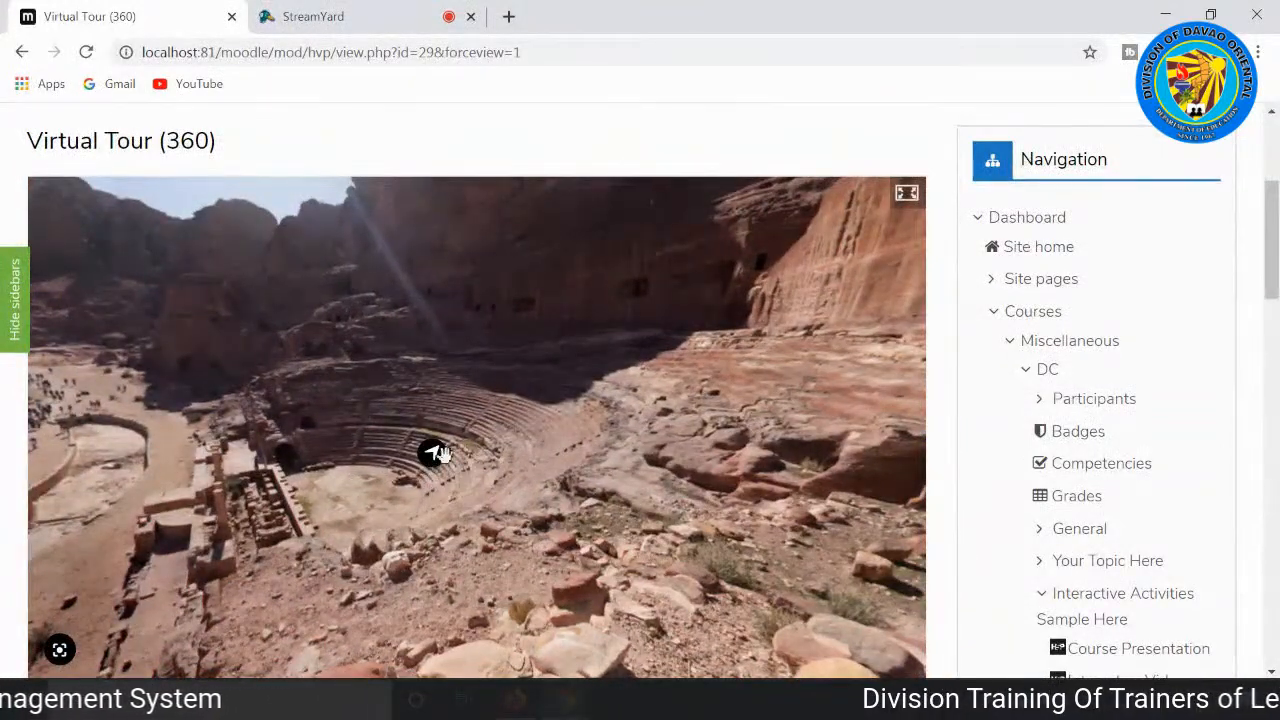
click(437, 457)
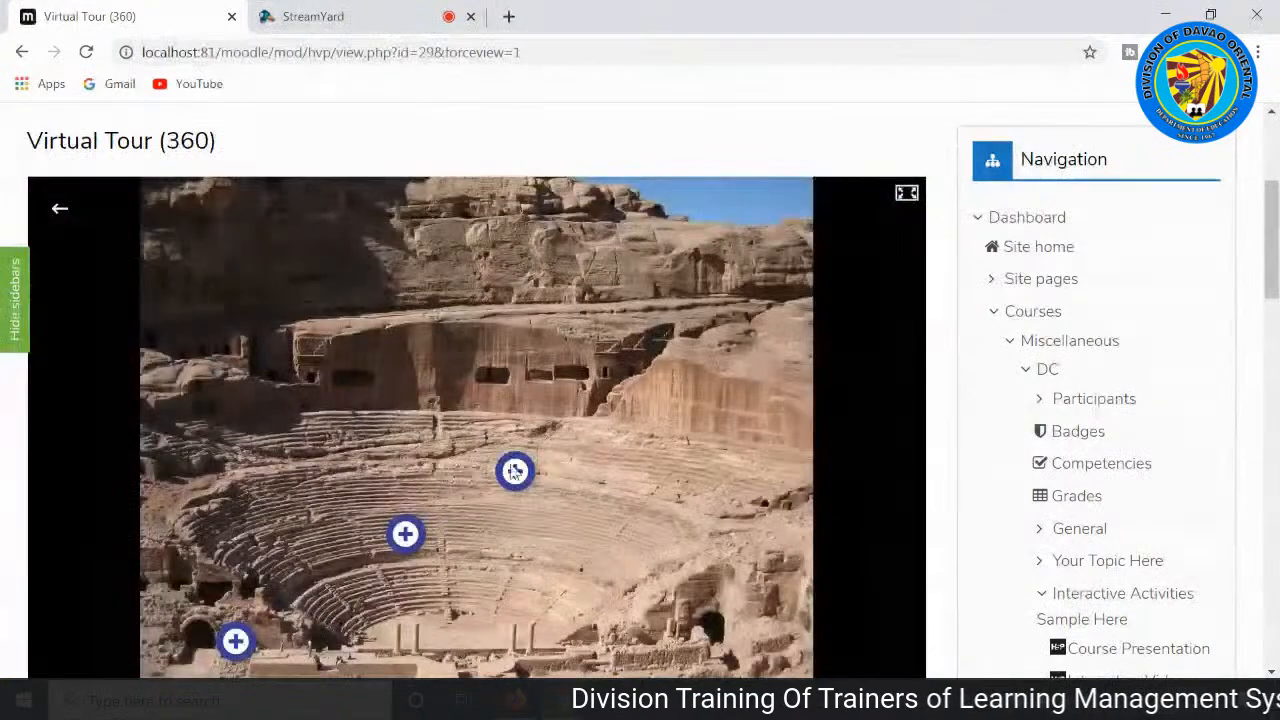
Step: Open the uppermost hotspot in the amphitheatre scene, highlight its text about the theater's history, and close it
scroll(705, 470, down, 1)
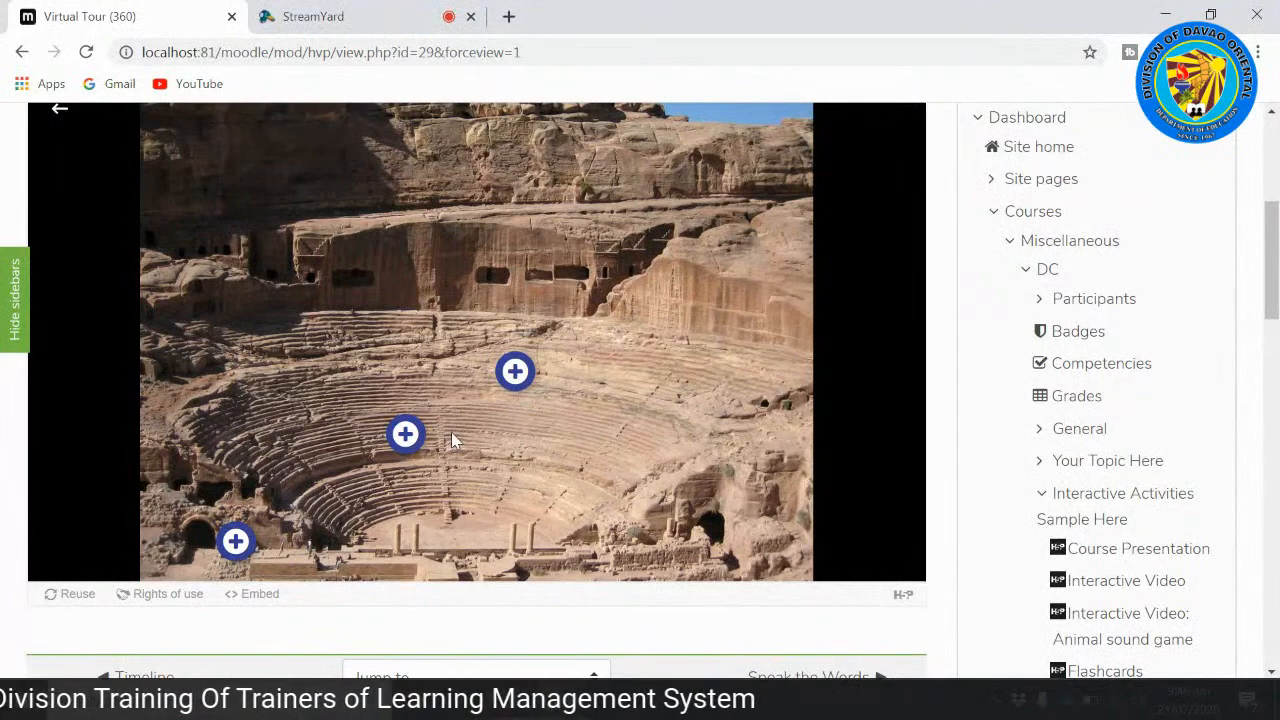
click(517, 374)
scroll(544, 417, down, 3)
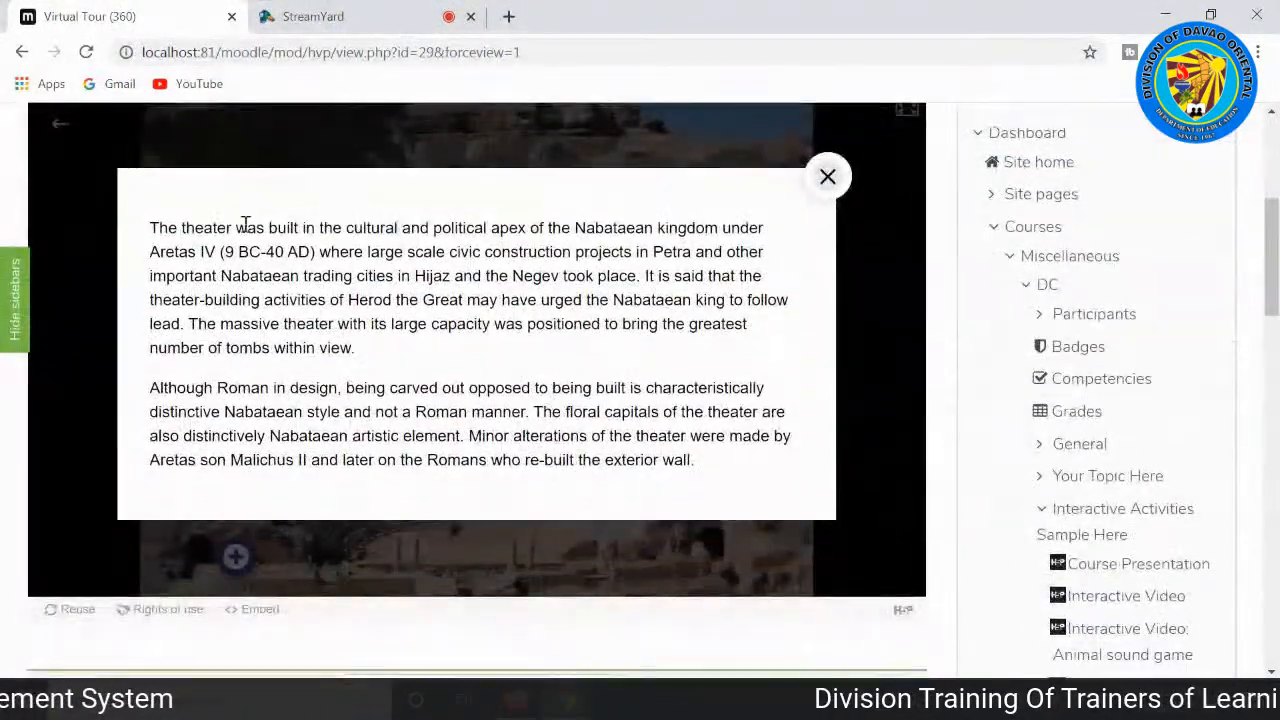
drag(150, 232, 752, 476)
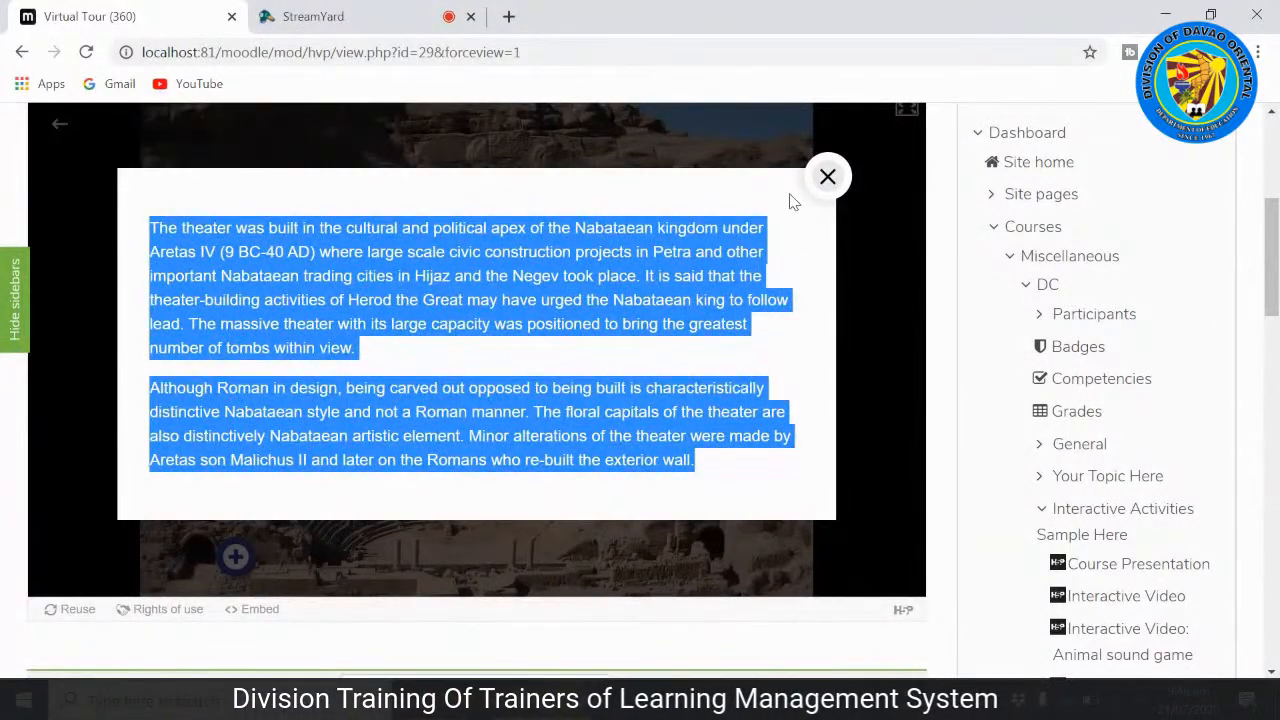
click(828, 178)
Step: Play the Petra, Jordan video in the amphitheatre's middle hotspot, dismiss its advert, and close the video
scroll(408, 376, down, 1)
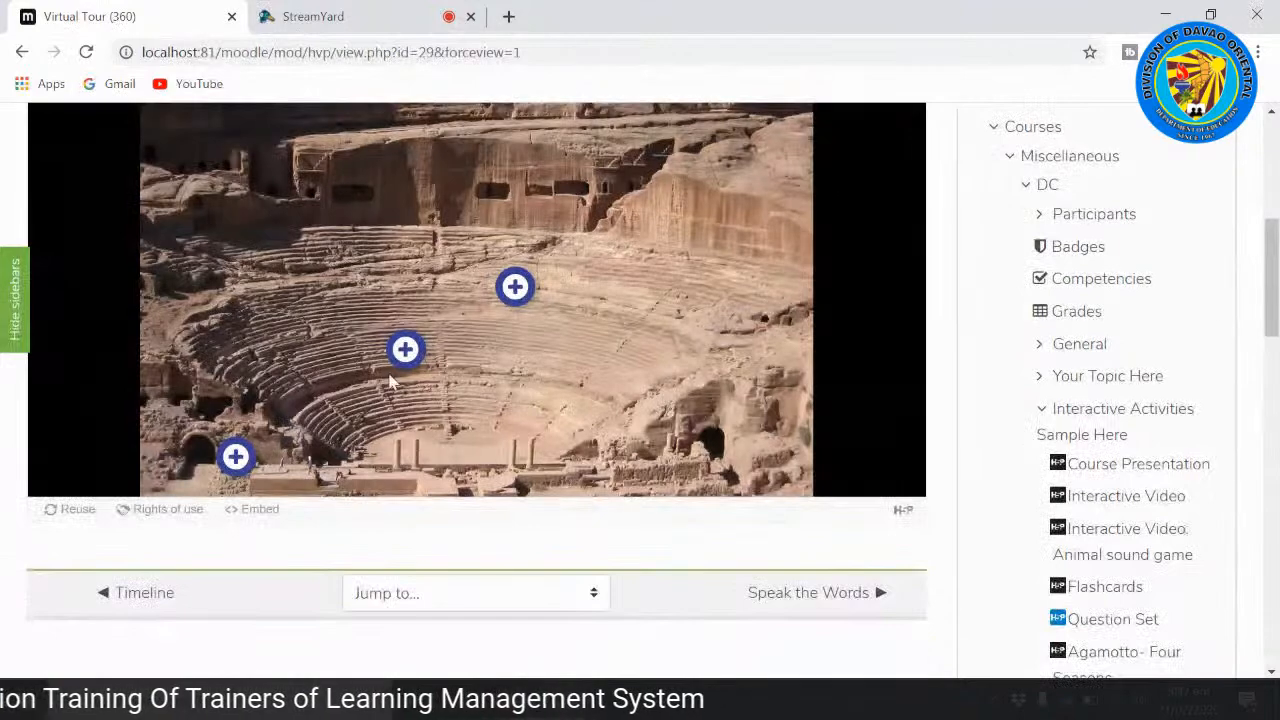
click(402, 355)
scroll(497, 375, down, 3)
scroll(499, 375, down, 3)
click(463, 250)
scroll(462, 250, up, 1)
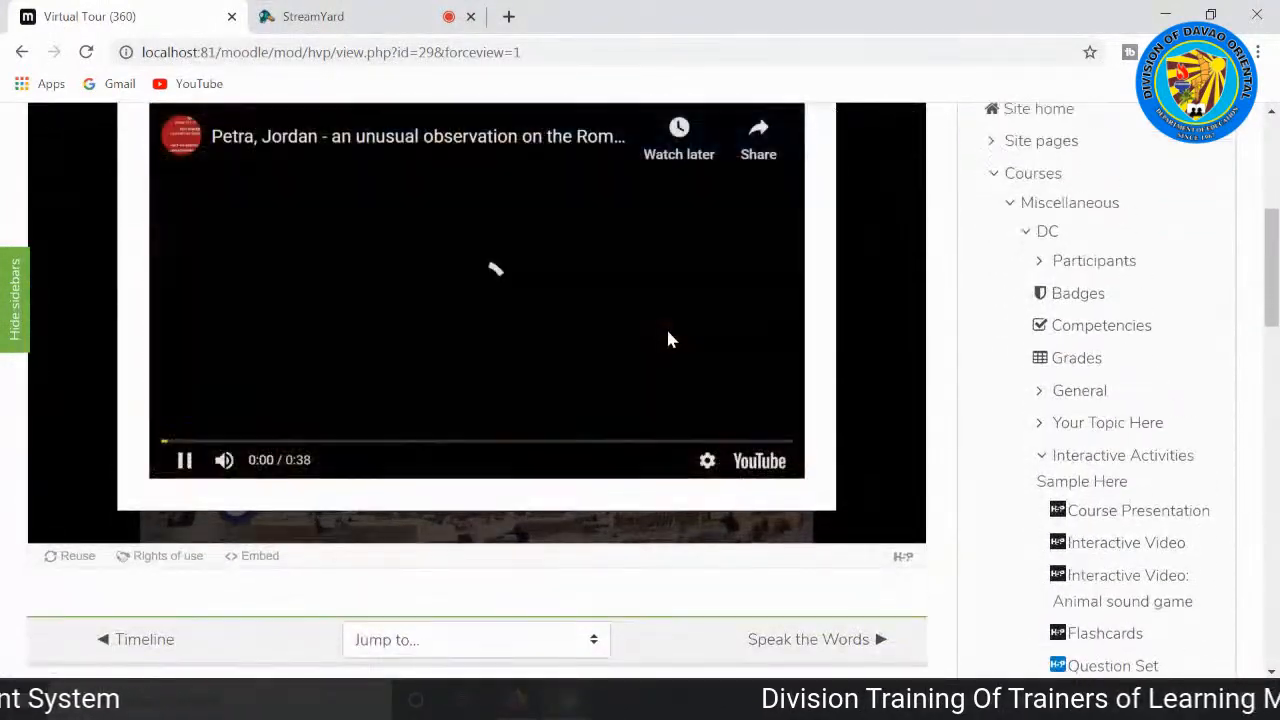
scroll(667, 341, up, 1)
scroll(667, 345, up, 1)
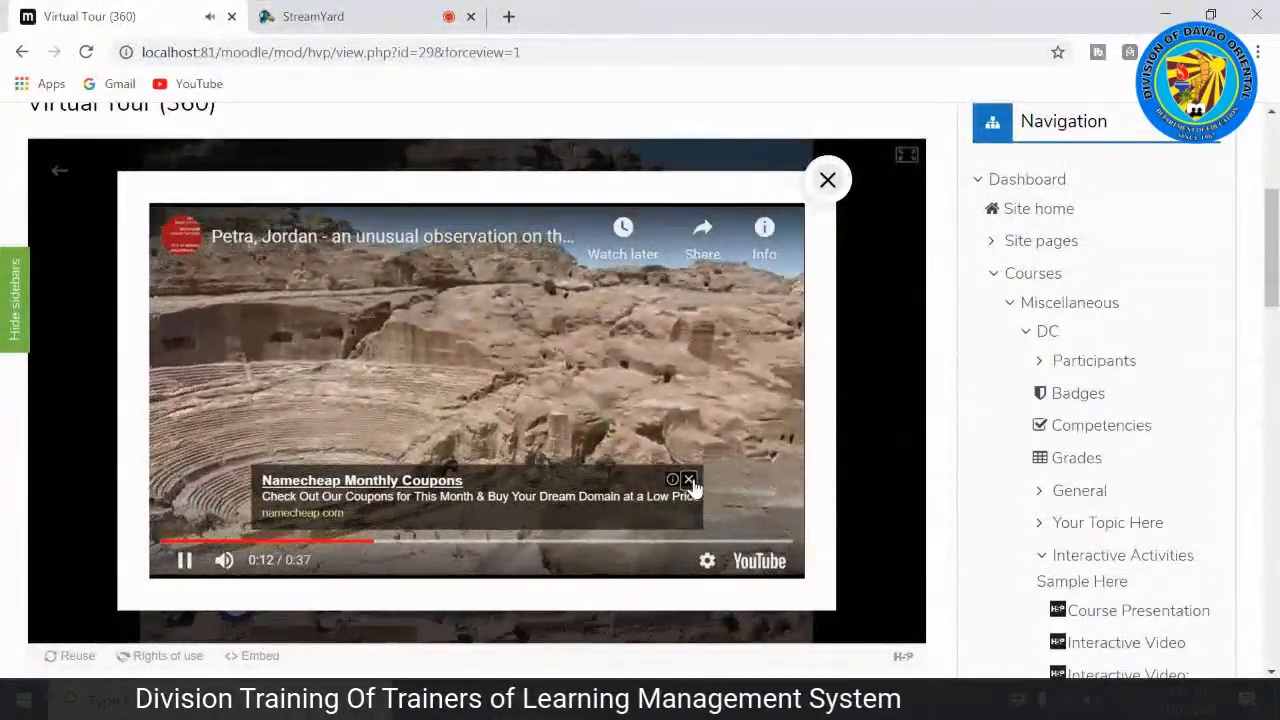
click(690, 481)
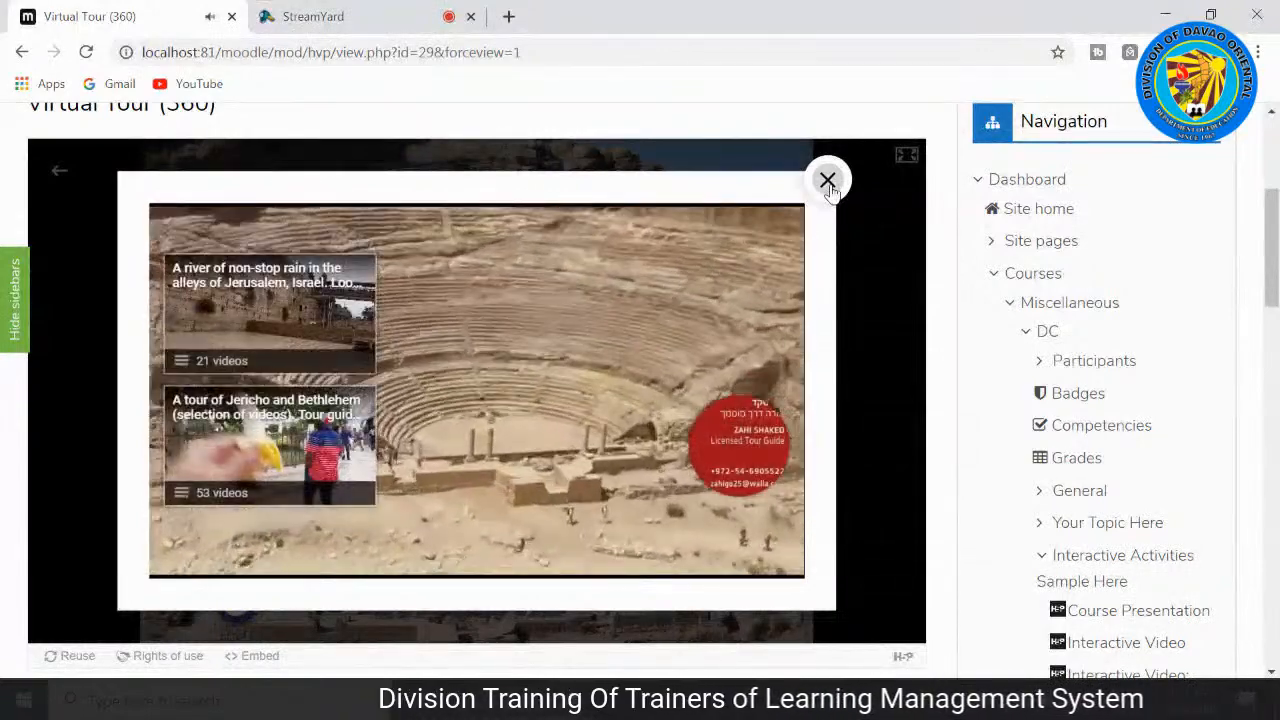
click(828, 180)
drag(670, 440, 680, 402)
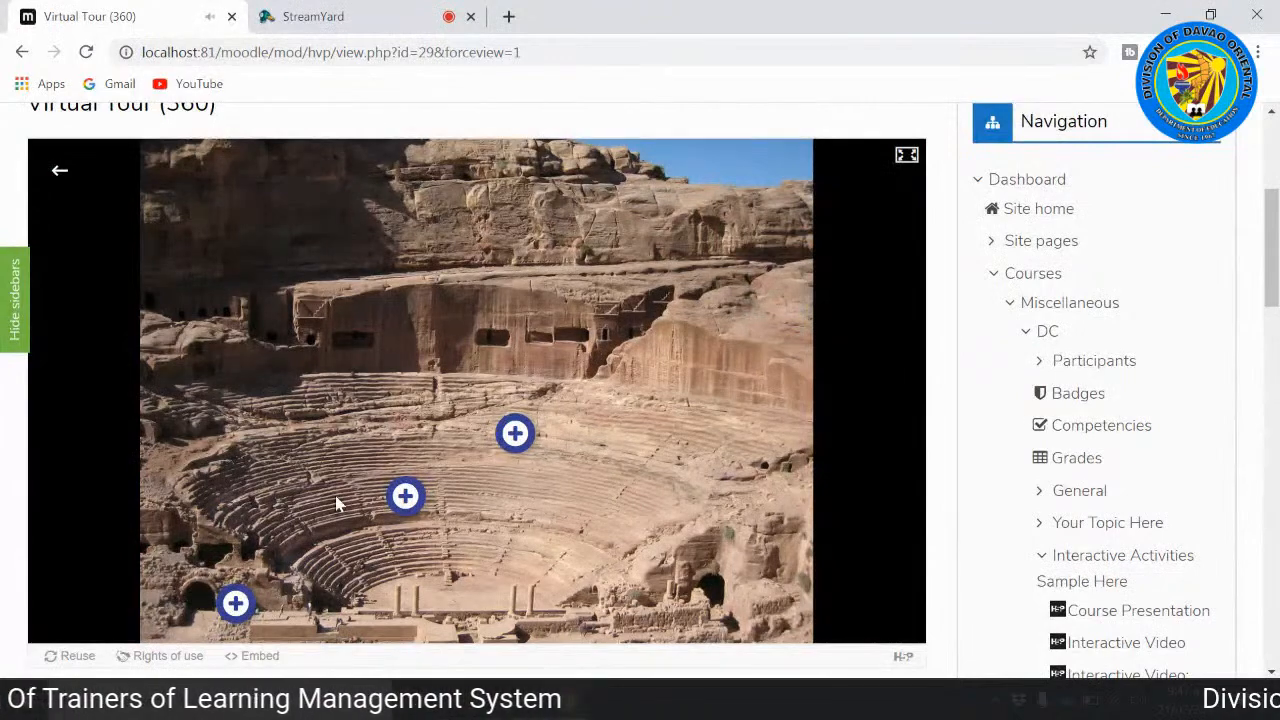
Step: Open the Theater Stage hotspot, view its photo, and close it
scroll(310, 580, down, 2)
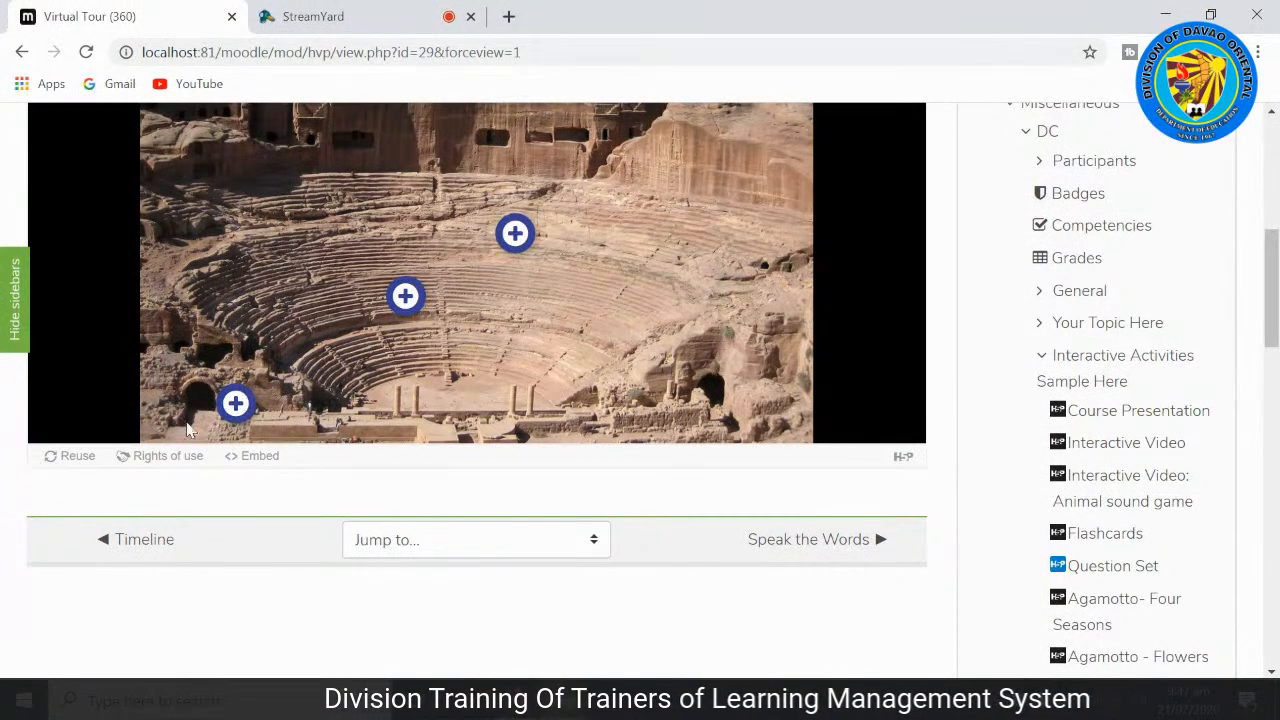
click(236, 404)
scroll(376, 502, down, 2)
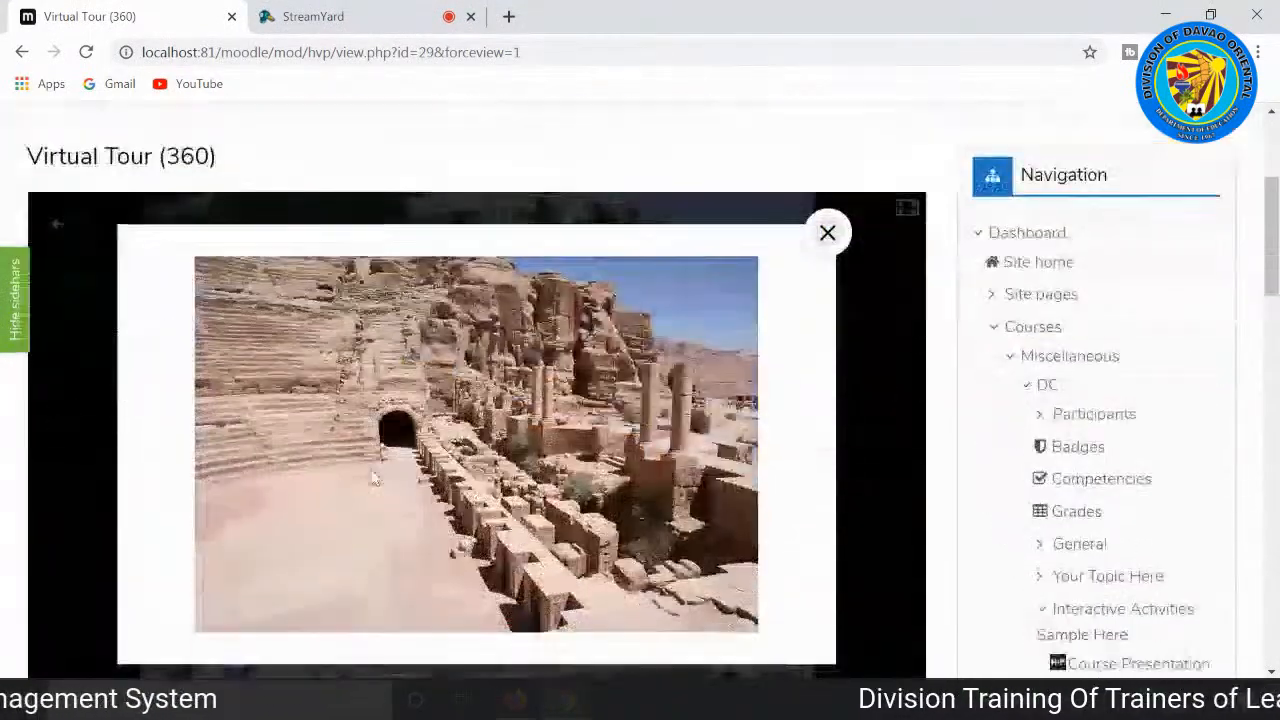
scroll(376, 502, down, 1)
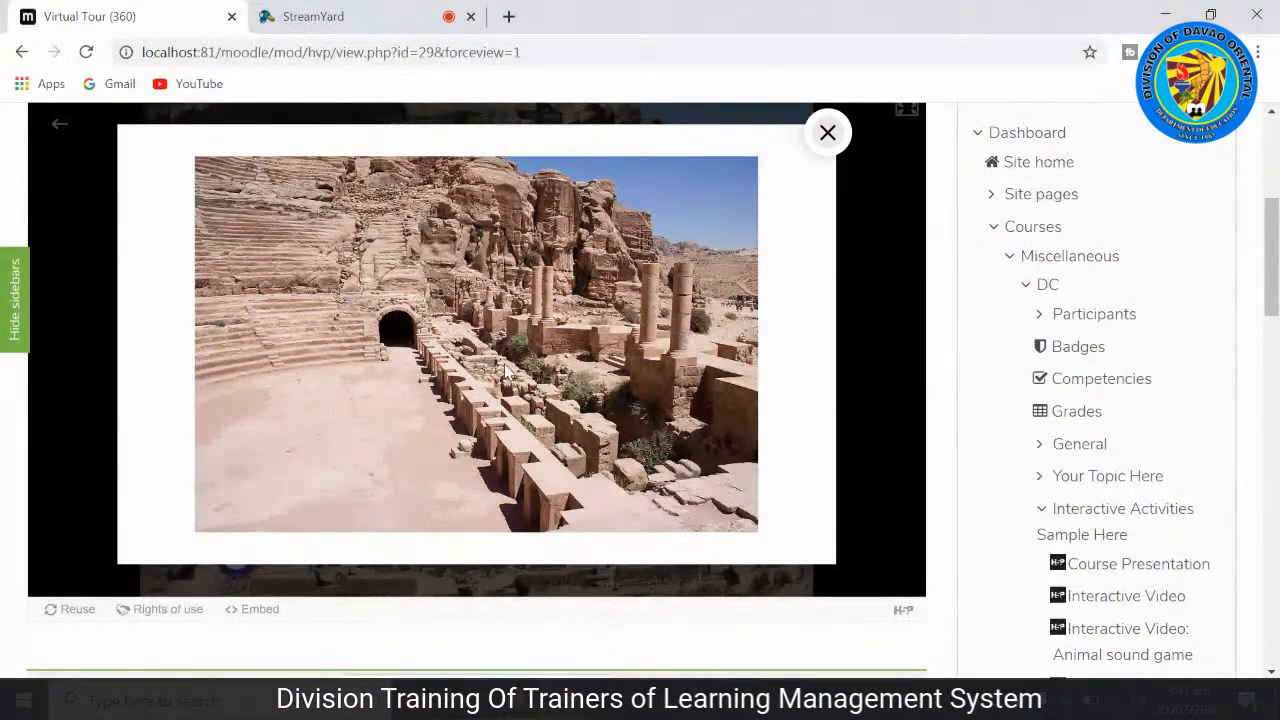
click(830, 134)
Step: Go on from the virtual tour to the Speak the Words activity
scroll(691, 330, down, 2)
scroll(691, 330, up, 2)
scroll(692, 332, down, 3)
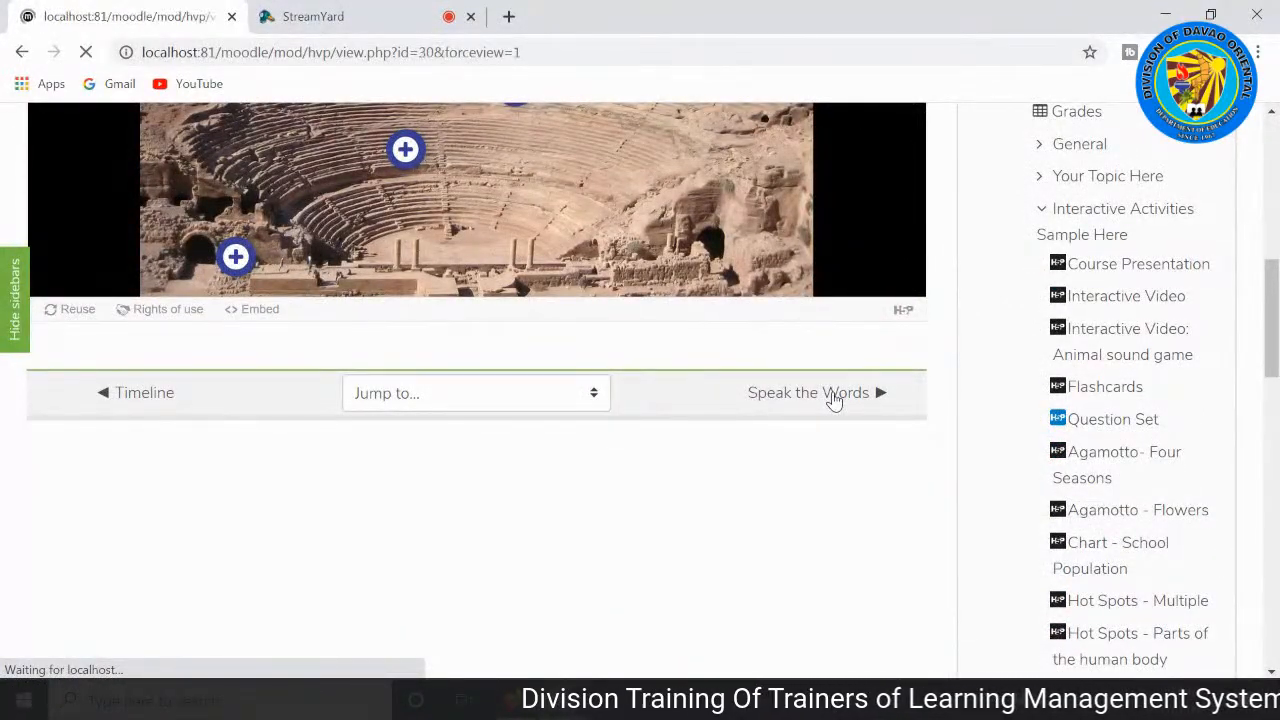
Step: Answer the 1 + 5 question in Speak the Words by voice and go on to the second question
scroll(740, 405, down, 2)
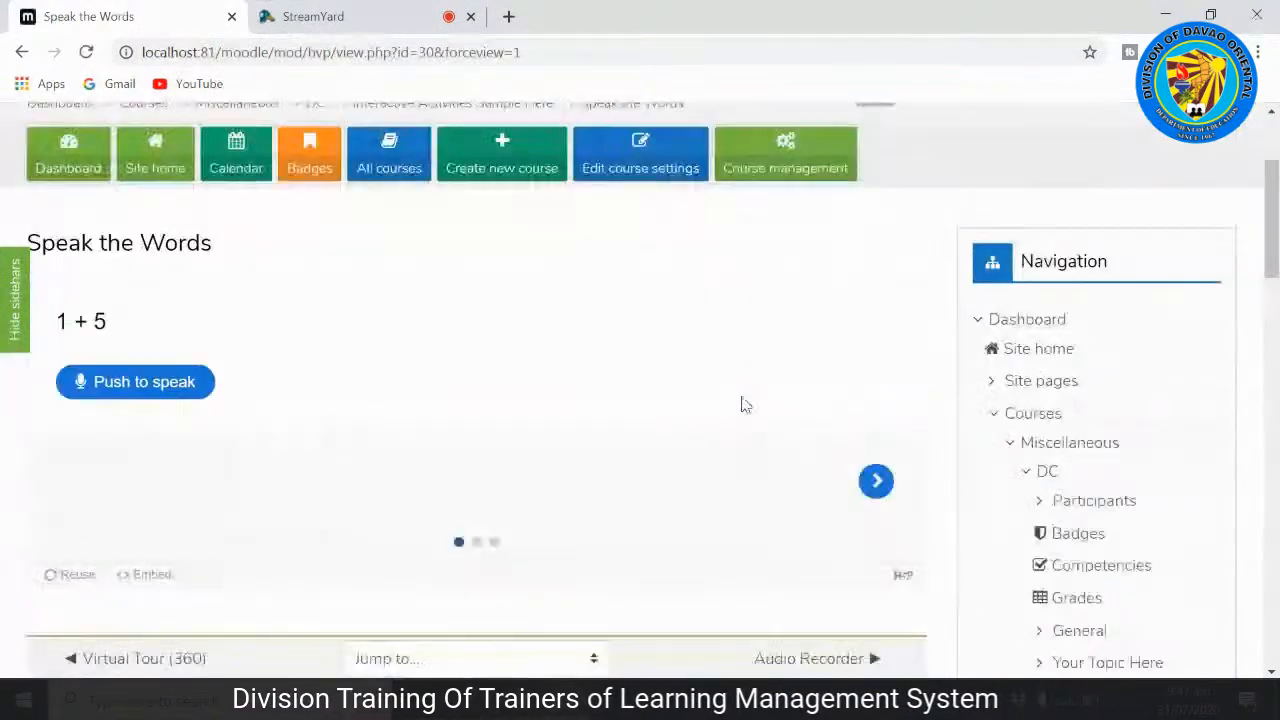
scroll(640, 304, up, 1)
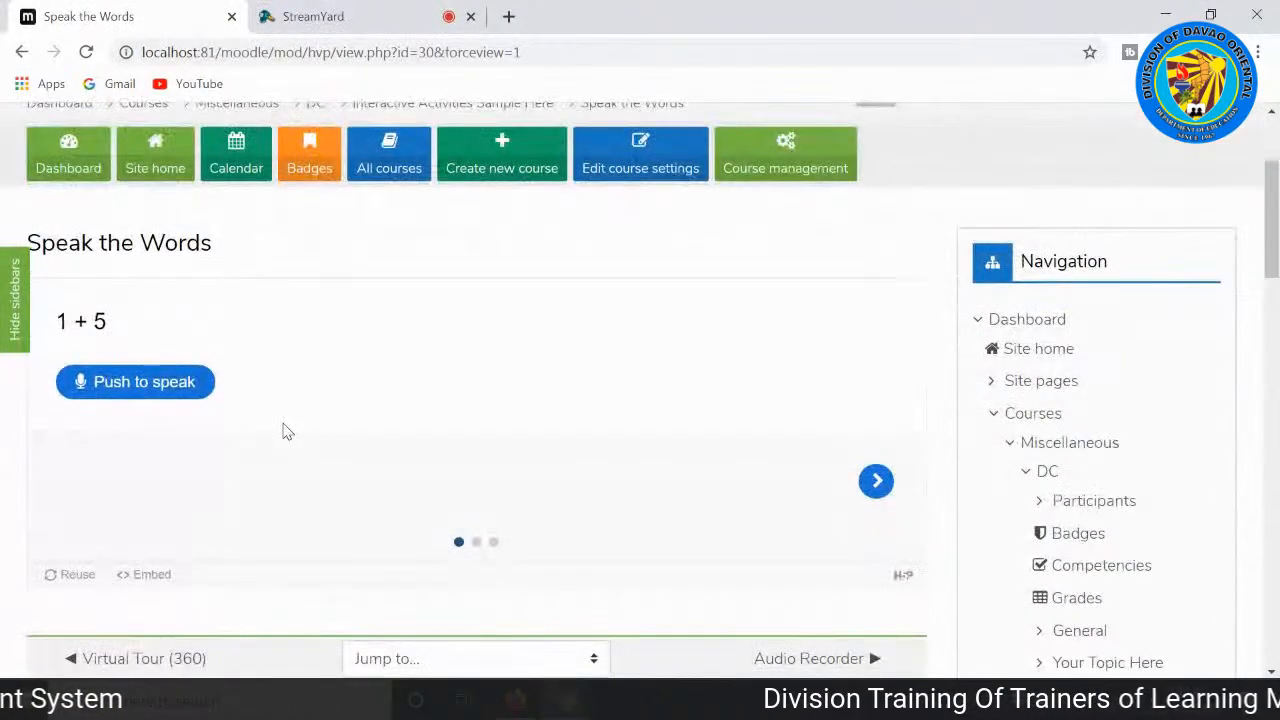
scroll(288, 424, up, 1)
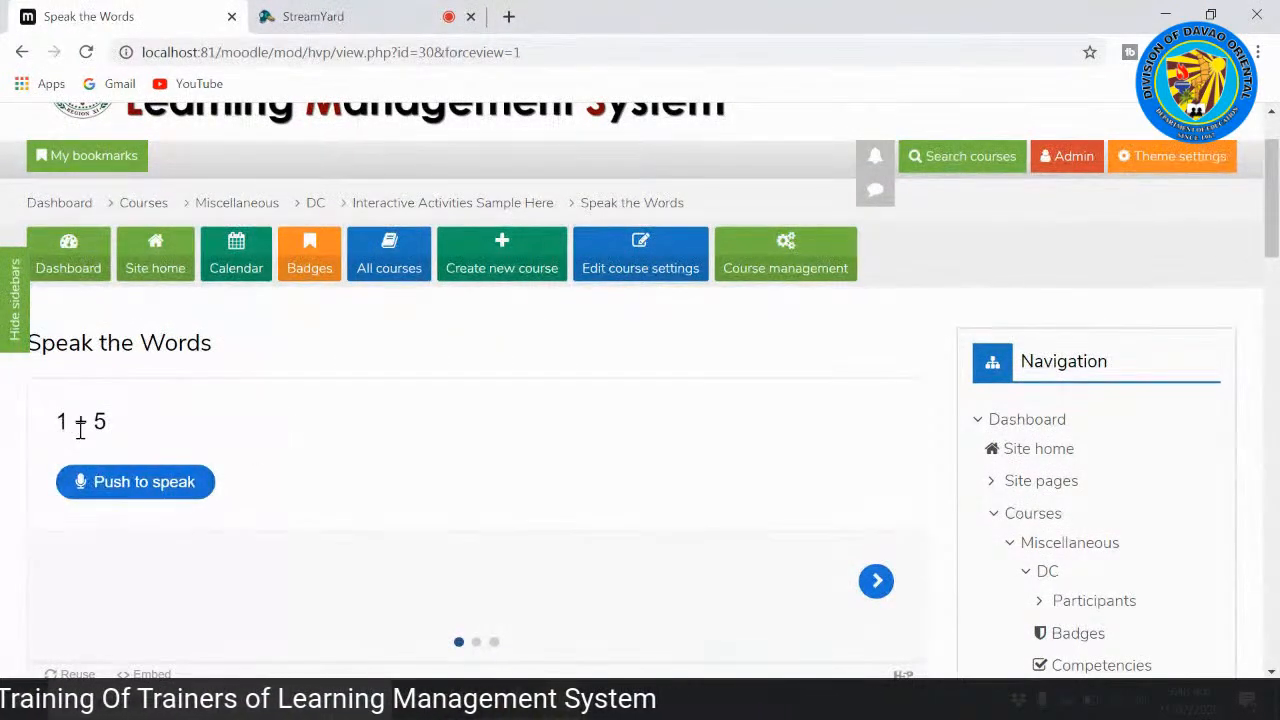
click(140, 484)
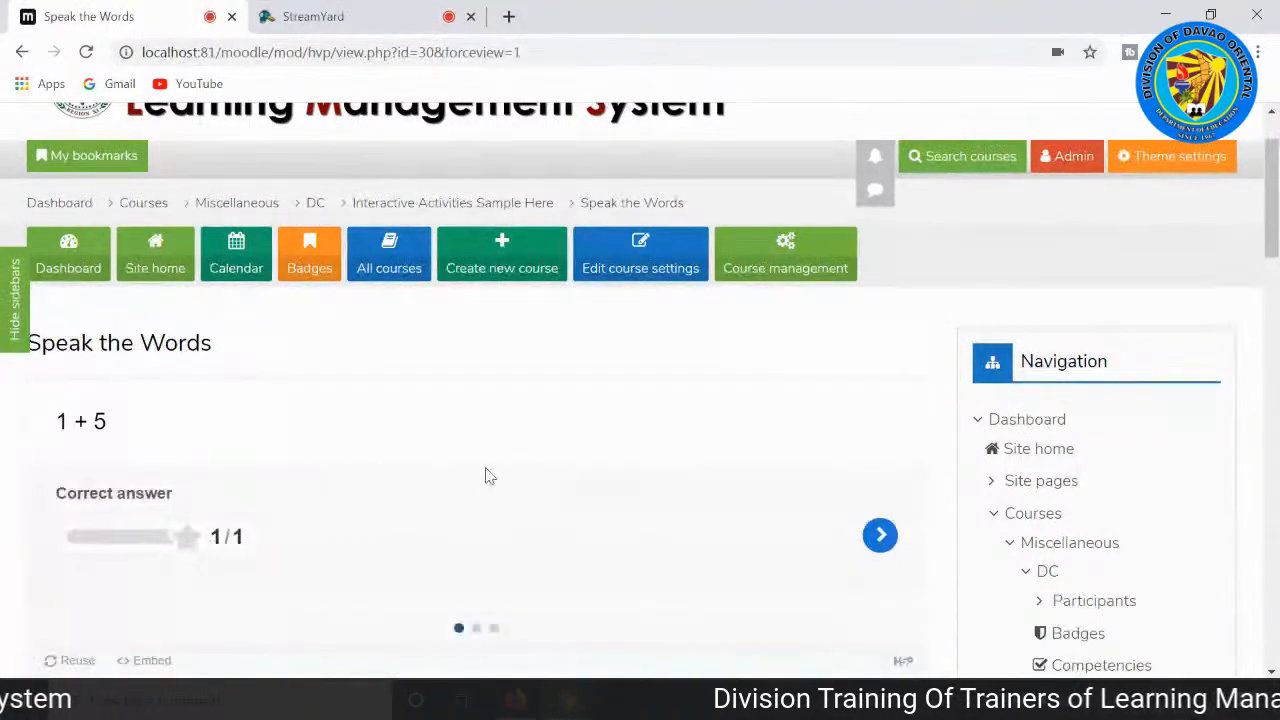
click(877, 537)
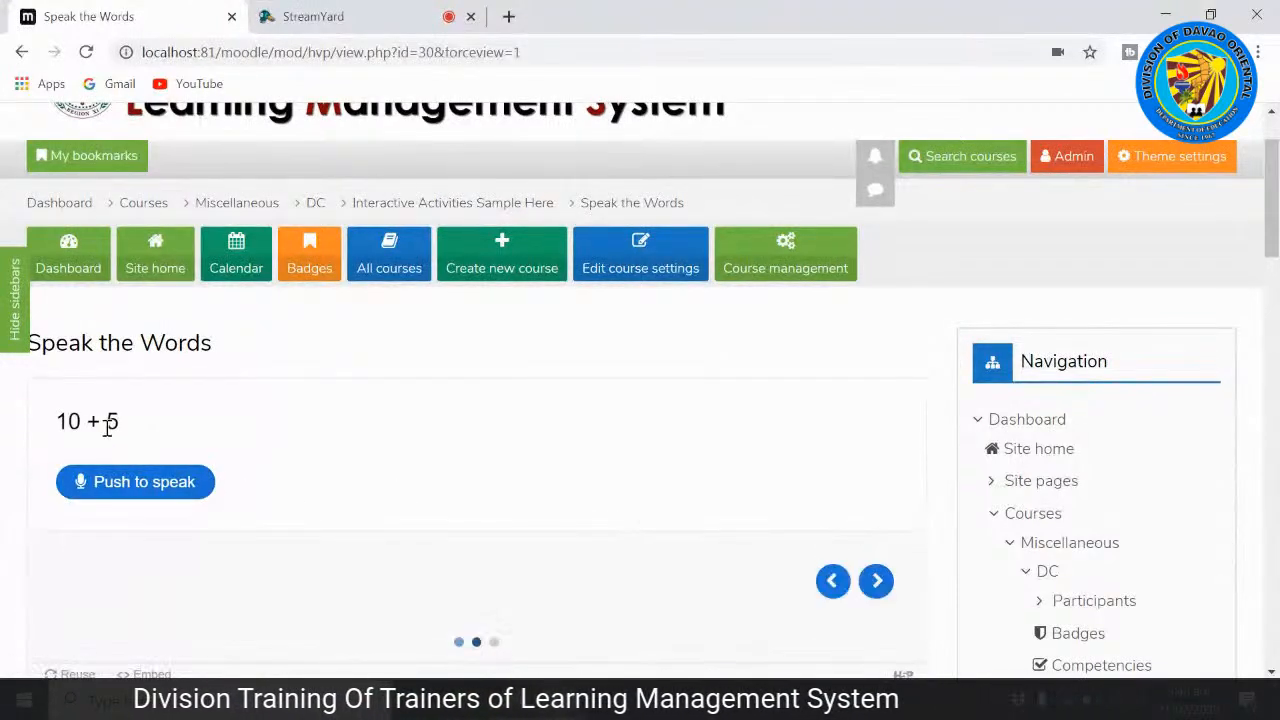
Step: Answer the 10 + 5 question by voice, retry it with another spoken answer, and go on to the third question
click(121, 484)
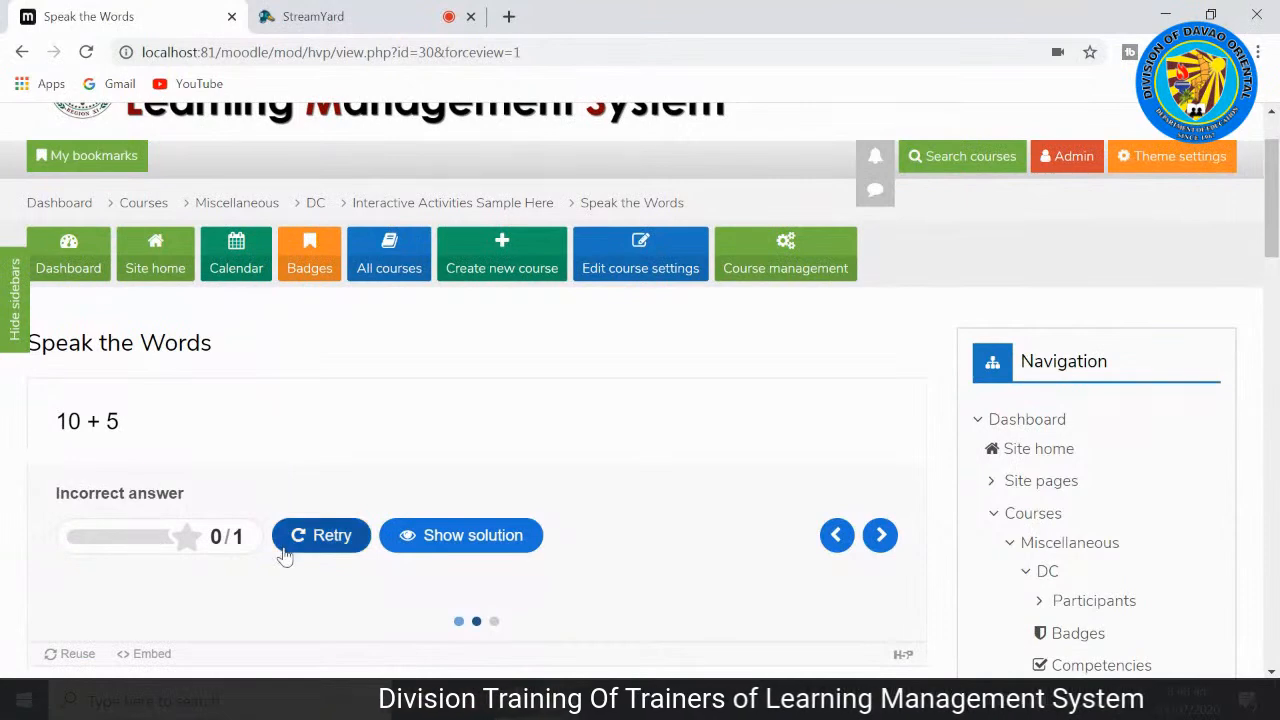
click(308, 540)
click(143, 490)
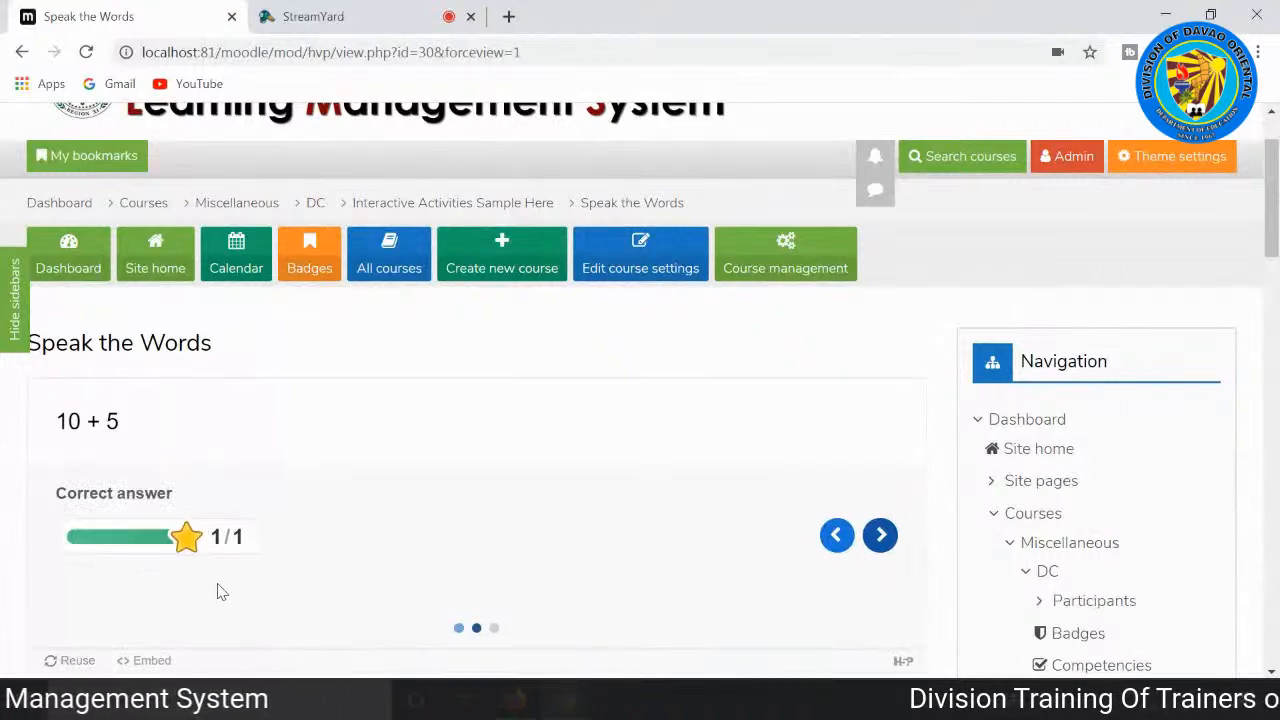
click(880, 535)
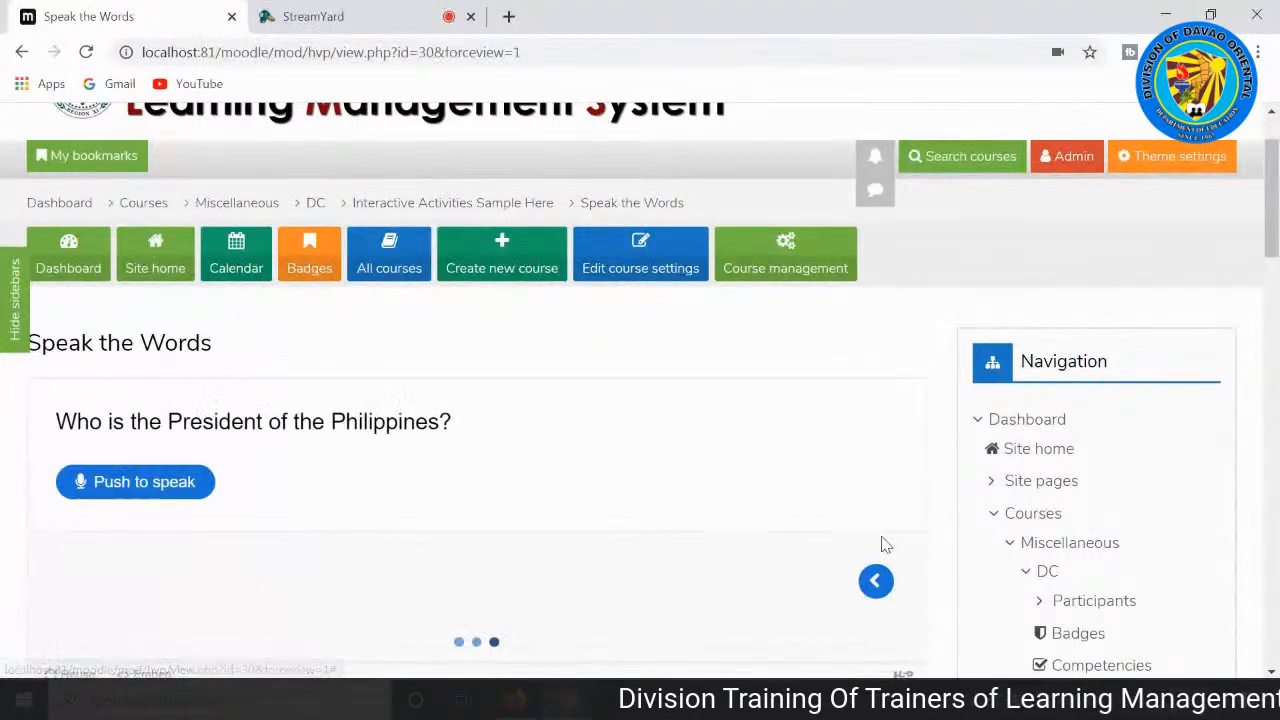
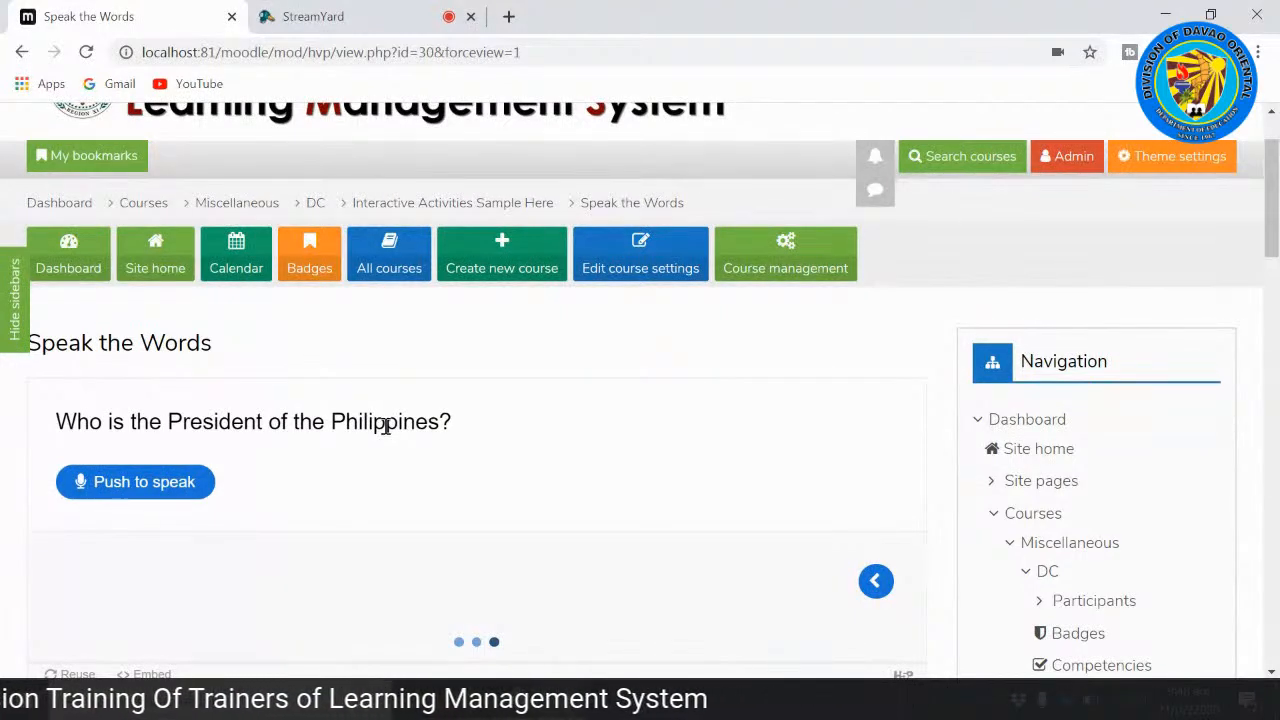
Step: Answer the question about the President of the Philippines by voice and finish the Speak the Words set
click(137, 485)
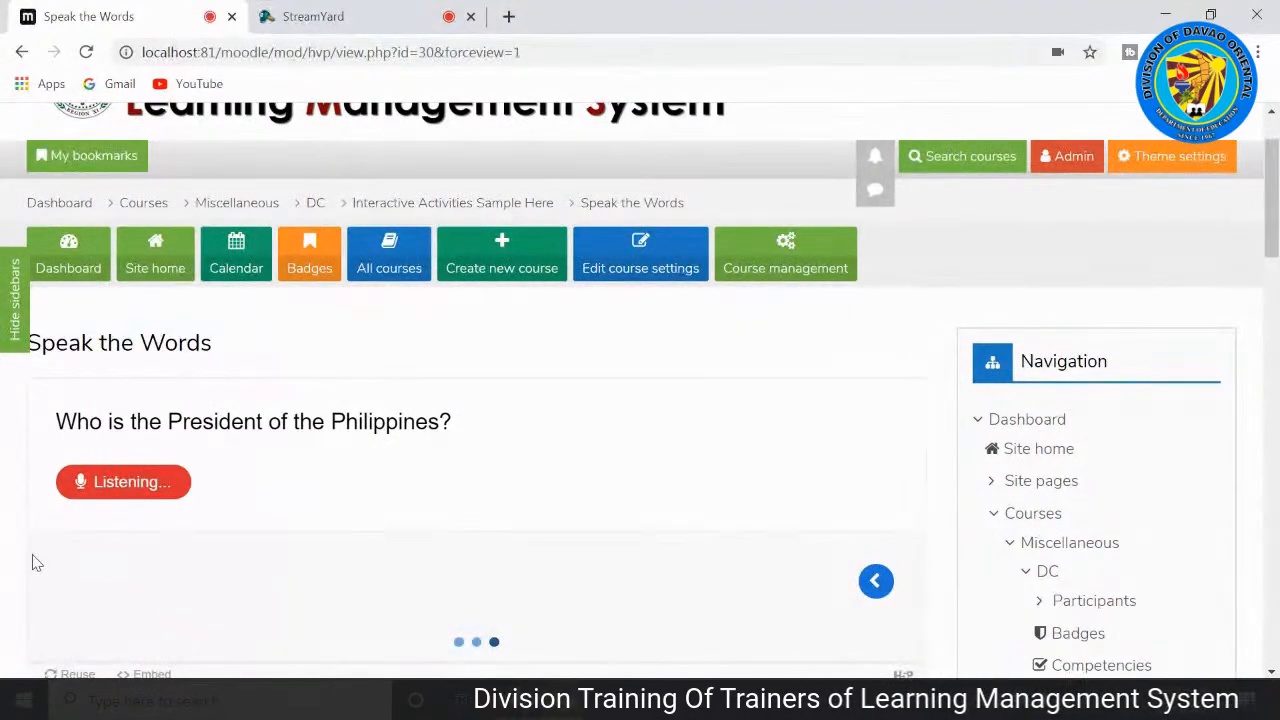
scroll(5, 575, down, 1)
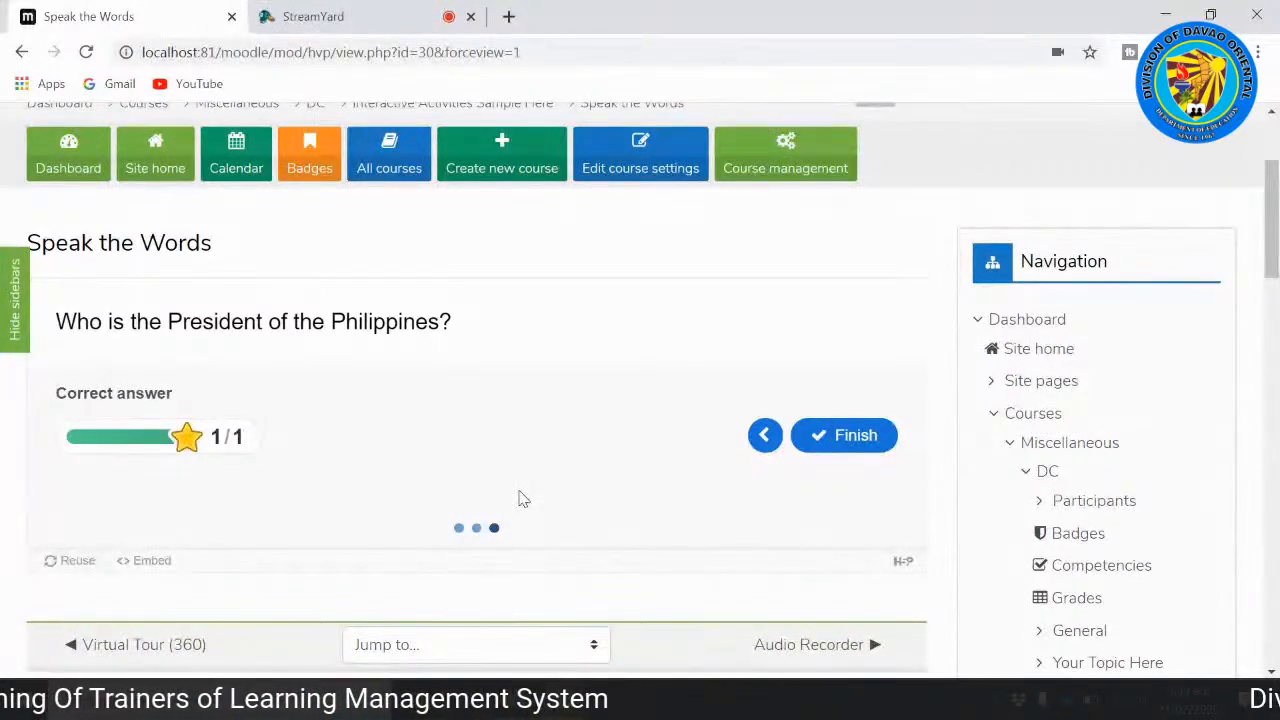
scroll(912, 470, down, 1)
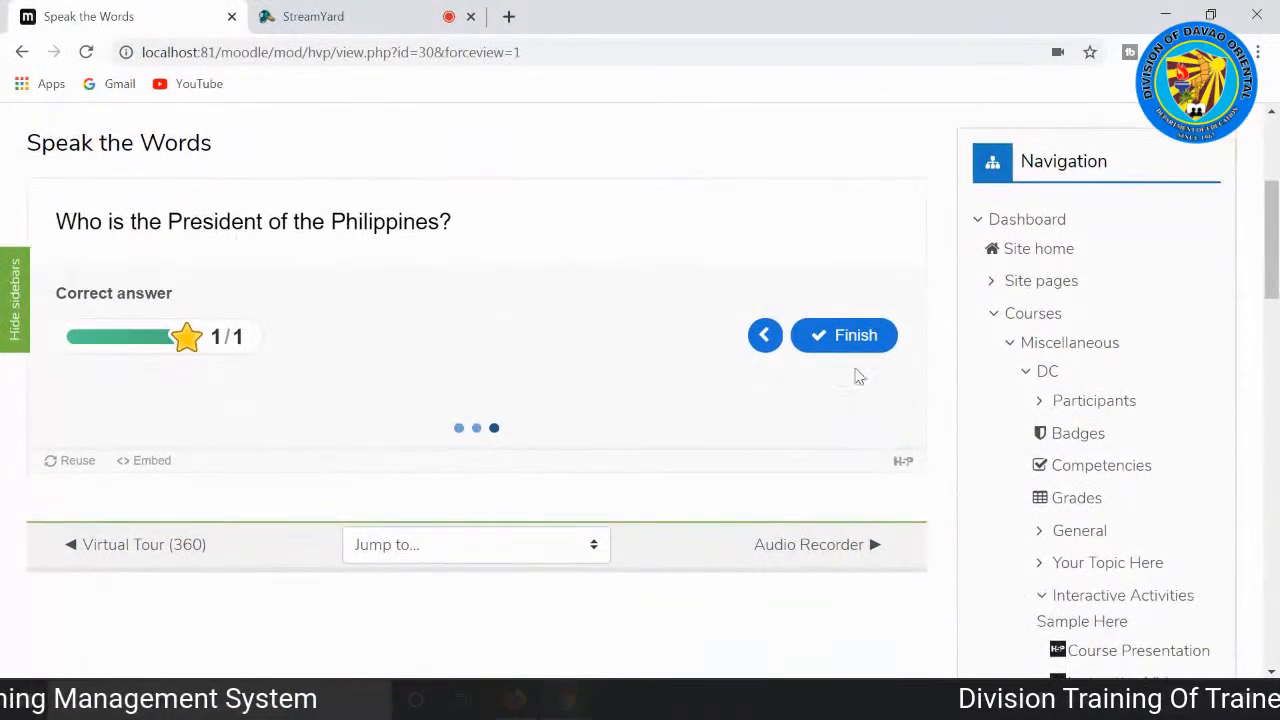
click(852, 336)
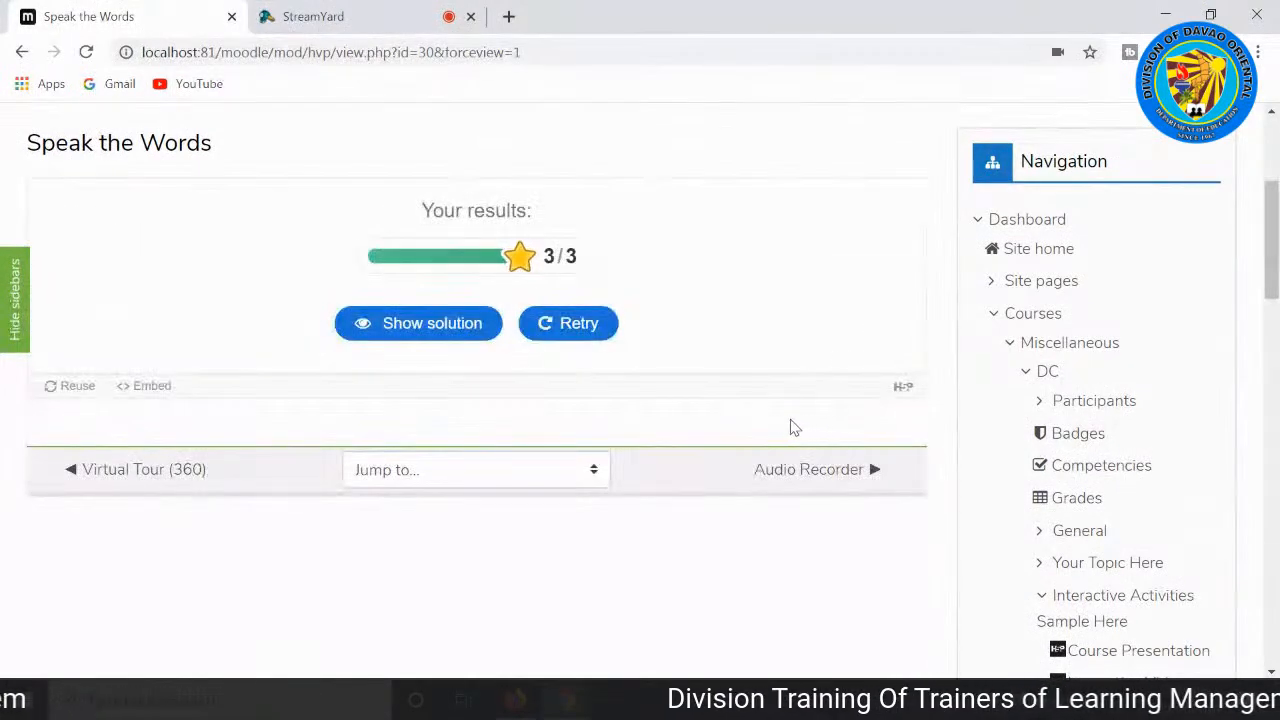
Step: Go on from Speak the Words to the Audio Recorder activity and read its voice recording task
scroll(790, 427, up, 1)
scroll(590, 322, down, 1)
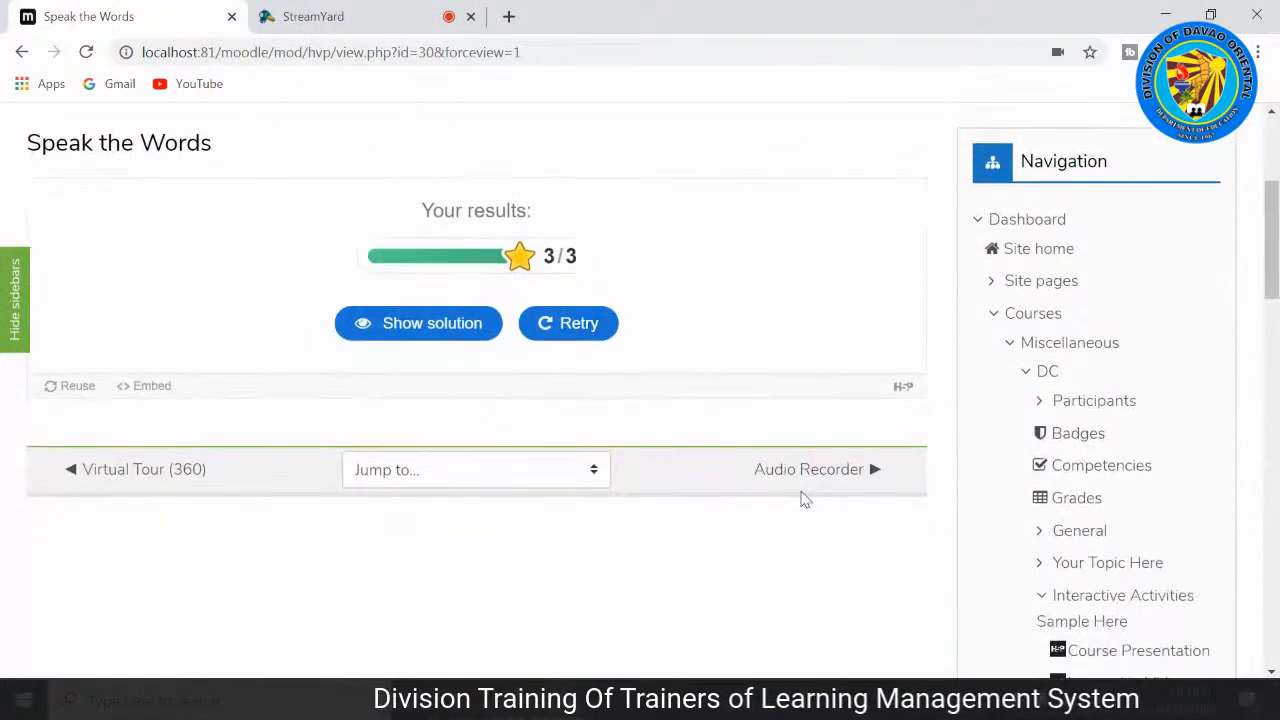
click(822, 482)
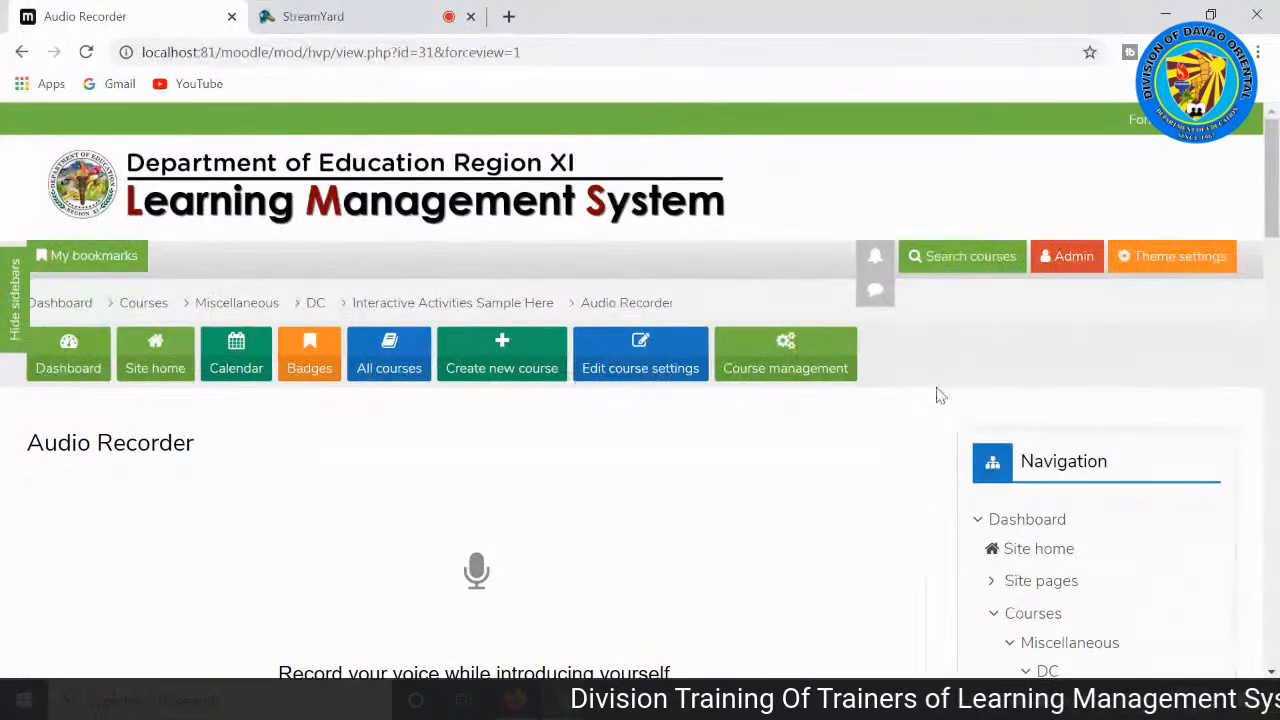
scroll(940, 396, down, 3)
scroll(934, 394, up, 2)
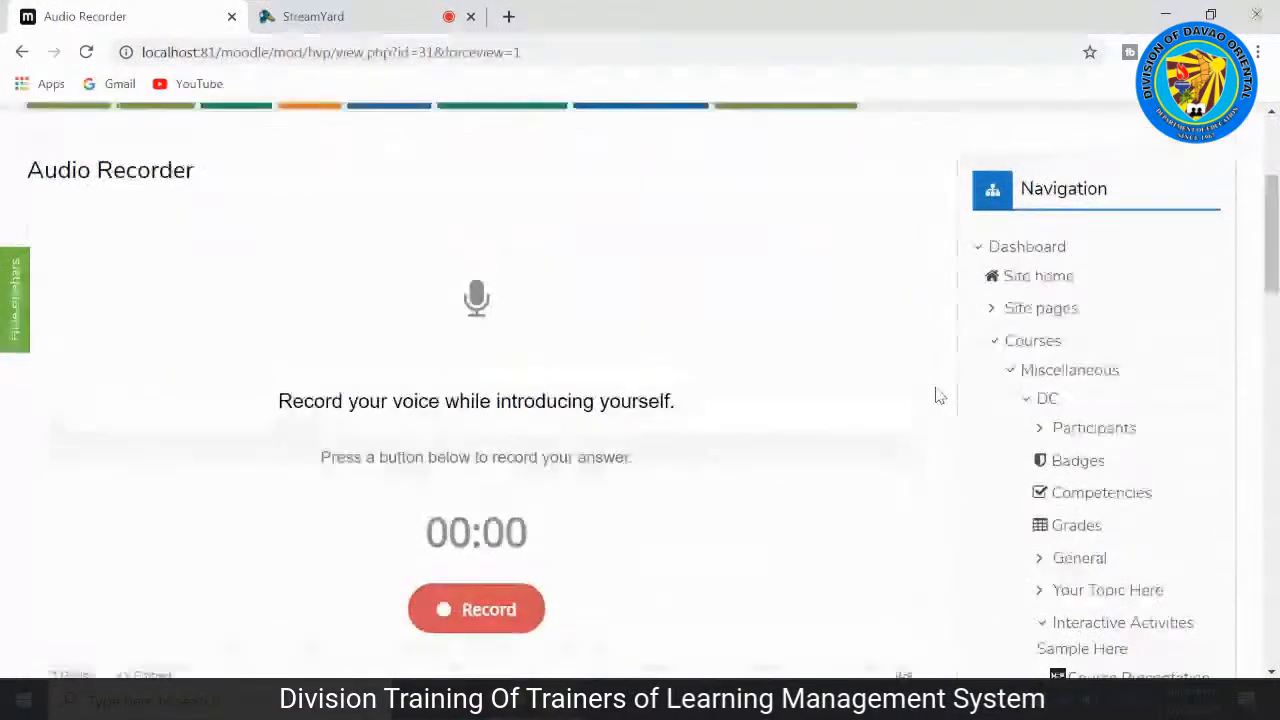
scroll(880, 320, down, 2)
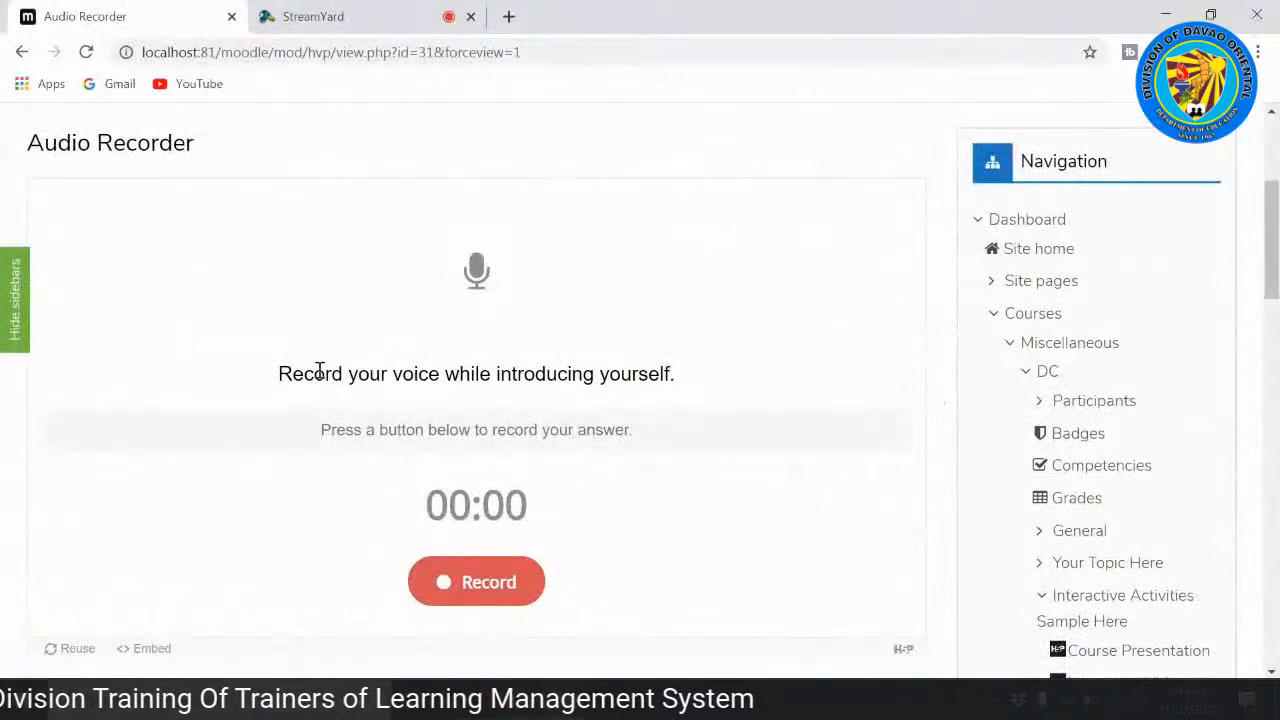
scroll(770, 412, down, 2)
scroll(770, 410, up, 3)
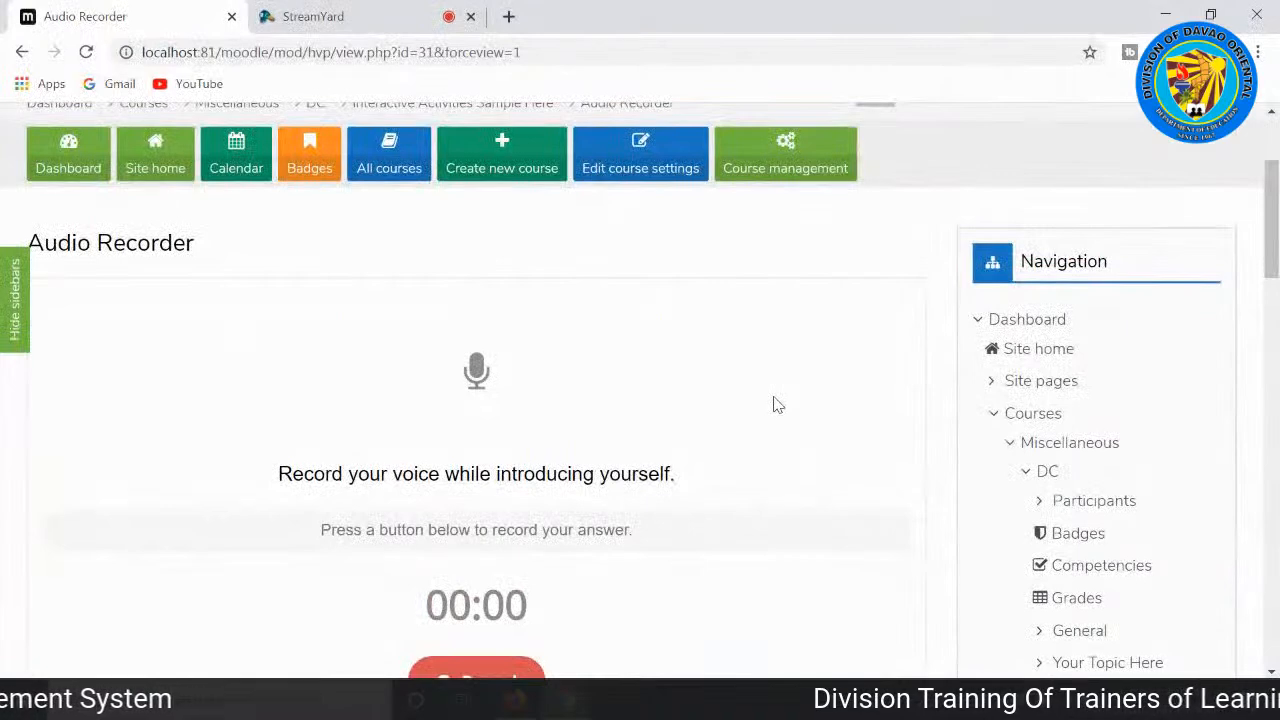
scroll(775, 404, down, 2)
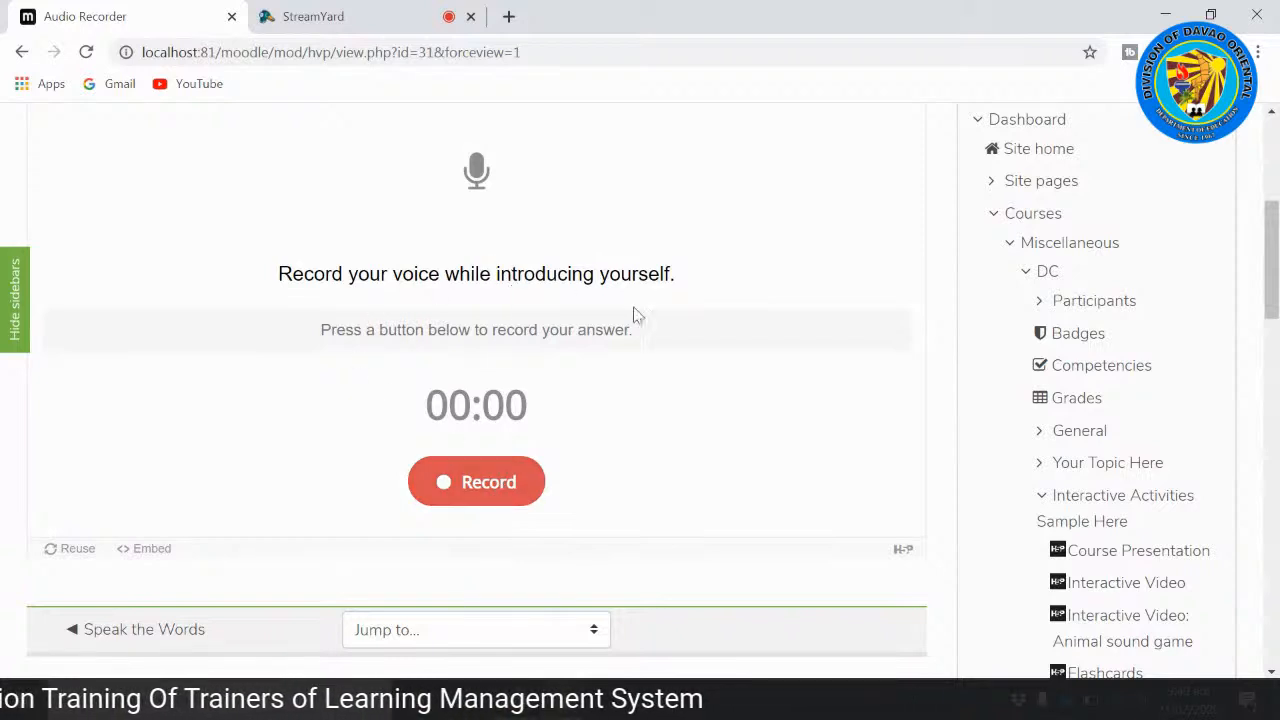
Step: Record a spoken self-introduction of about 5 seconds in the Audio Recorder and play it back
click(486, 484)
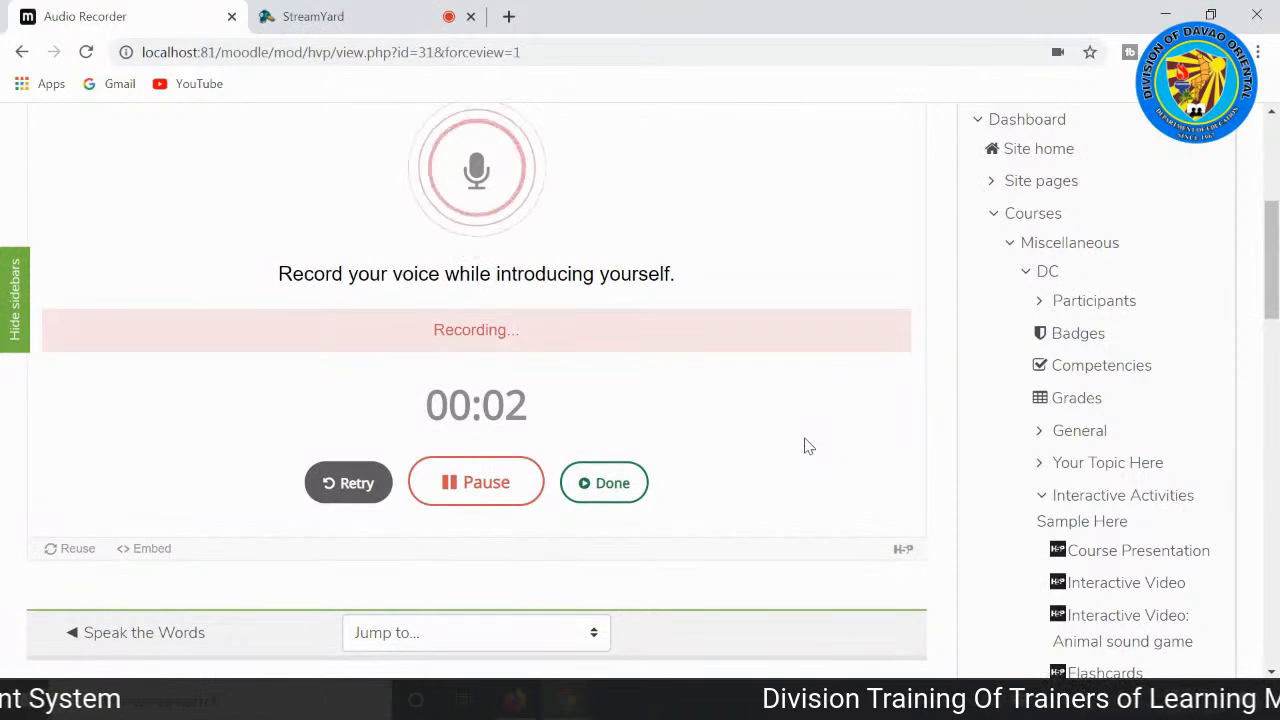
click(606, 483)
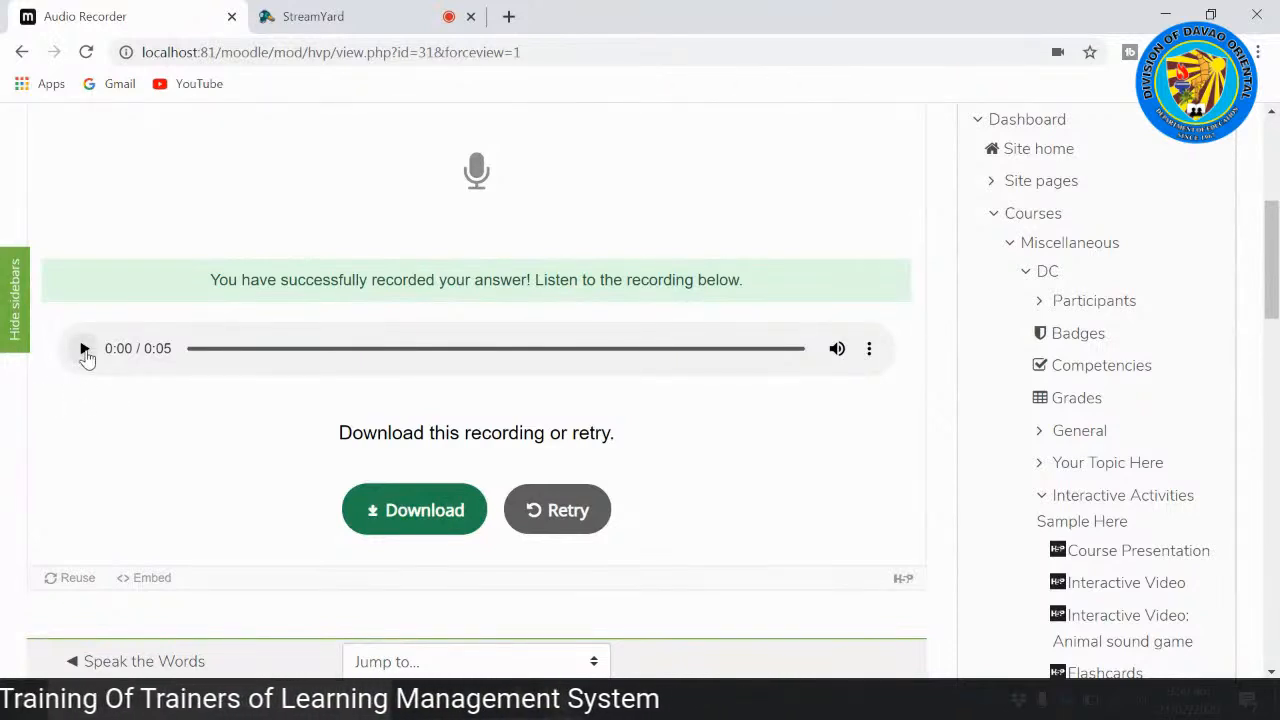
click(84, 349)
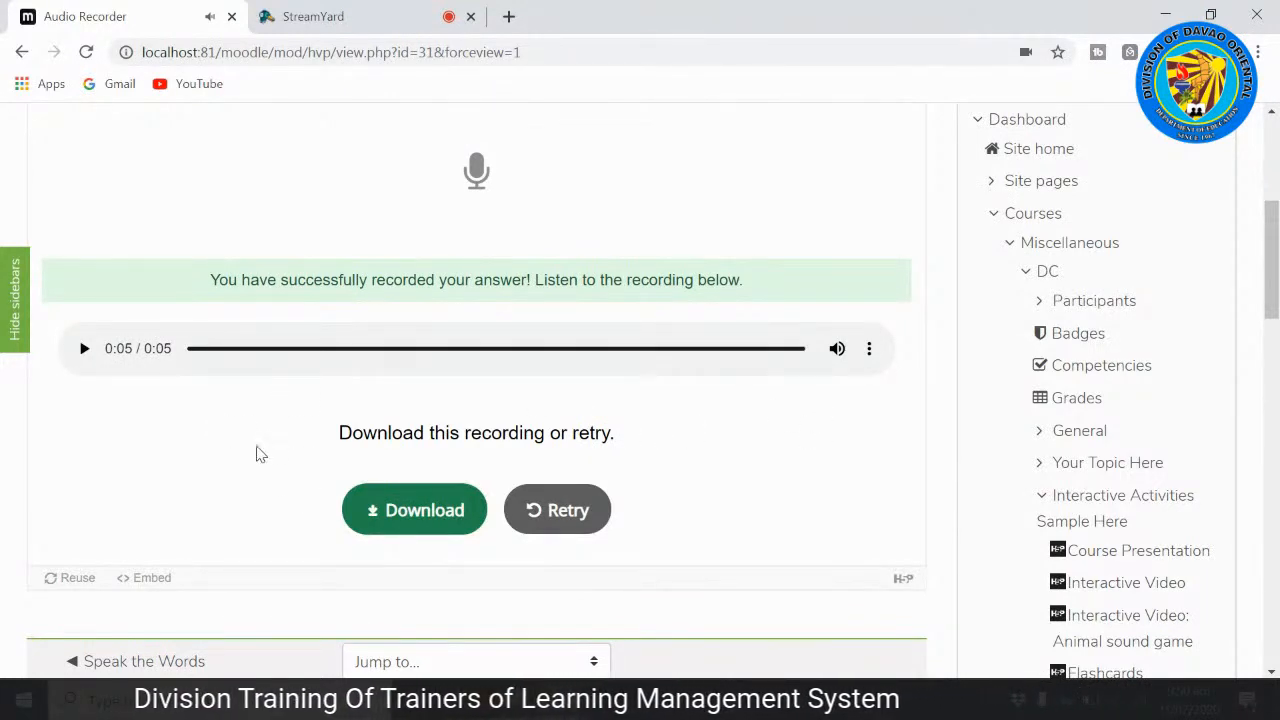
Step: Download the voice recording as a WAV file and look over the Audio Recorder page
click(418, 522)
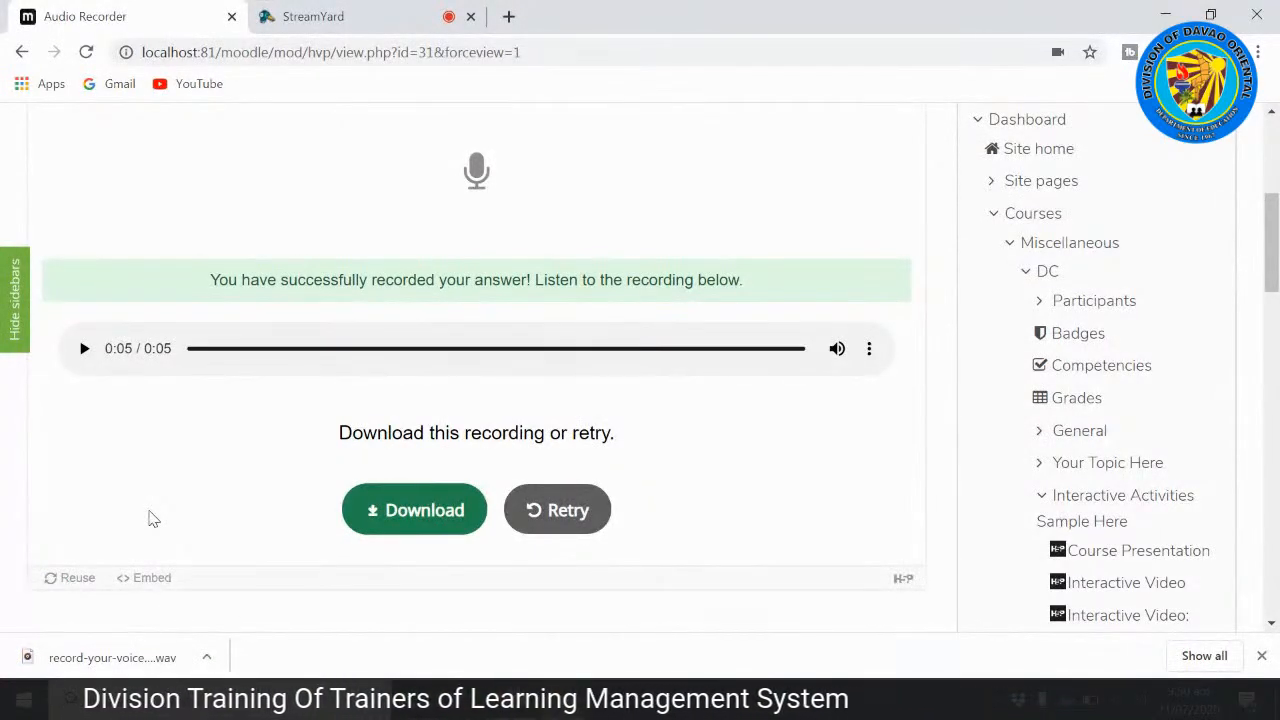
scroll(704, 495, down, 1)
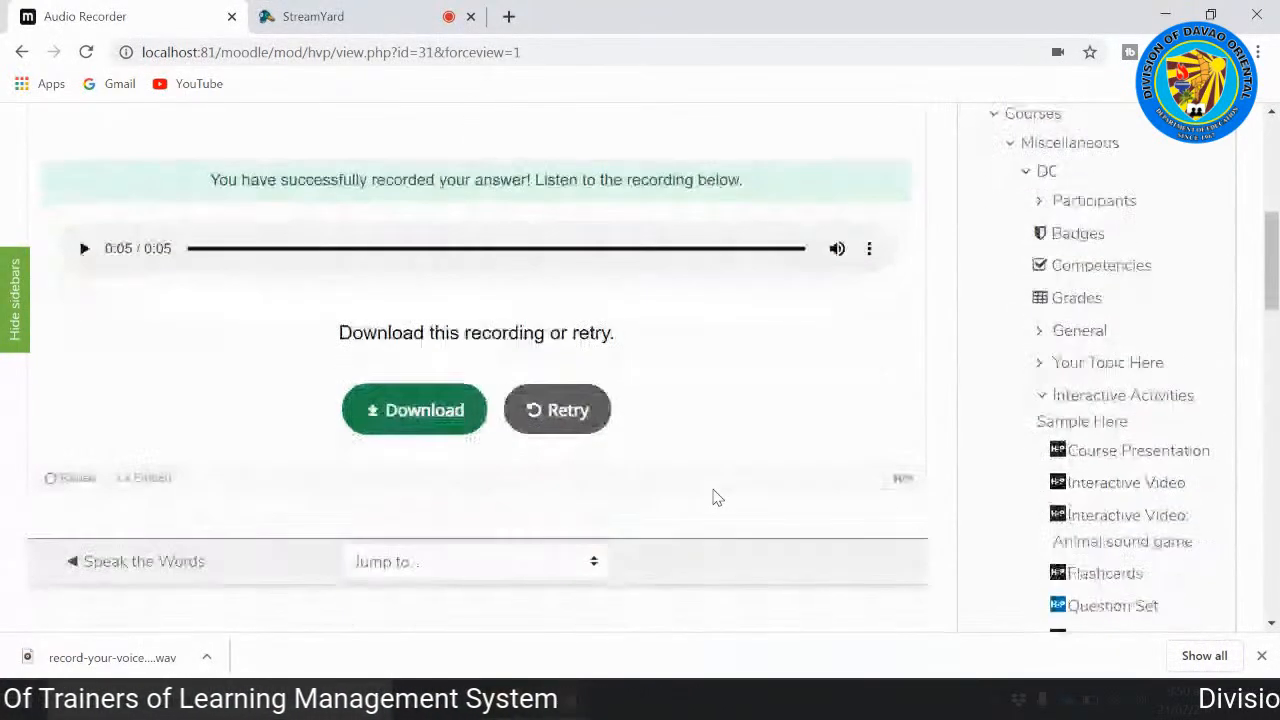
scroll(707, 510, down, 1)
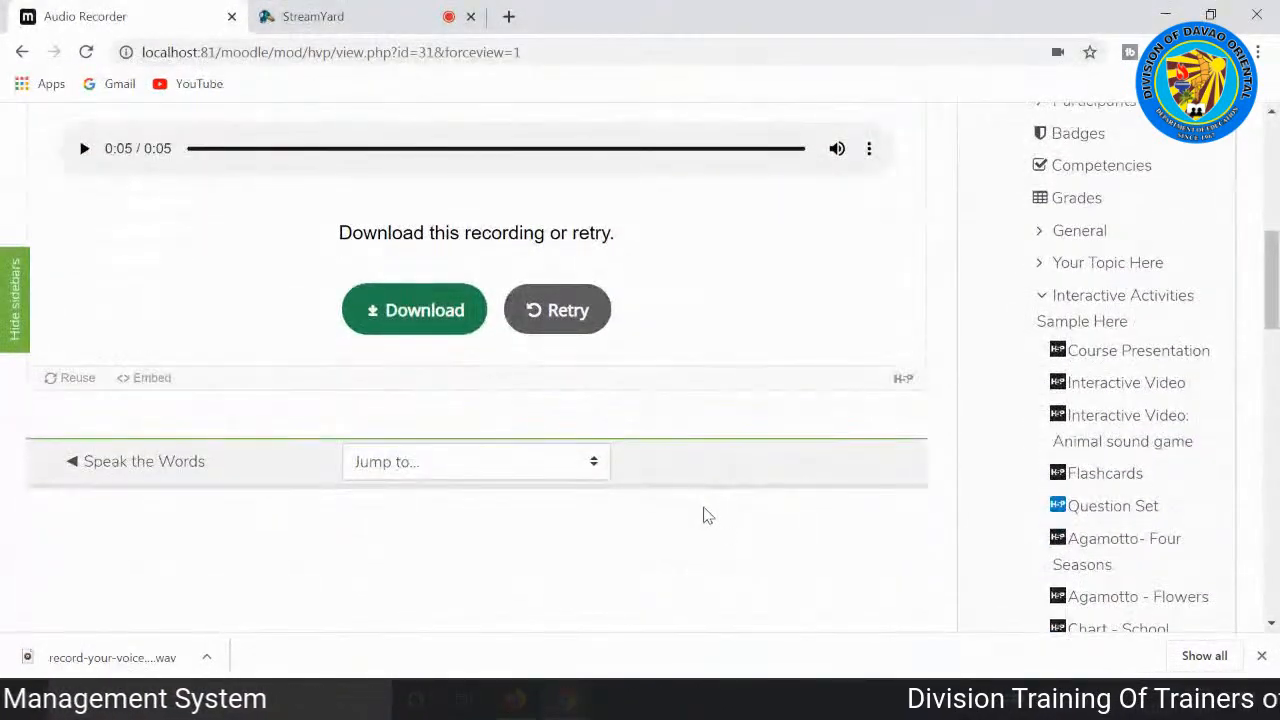
scroll(707, 515, up, 1)
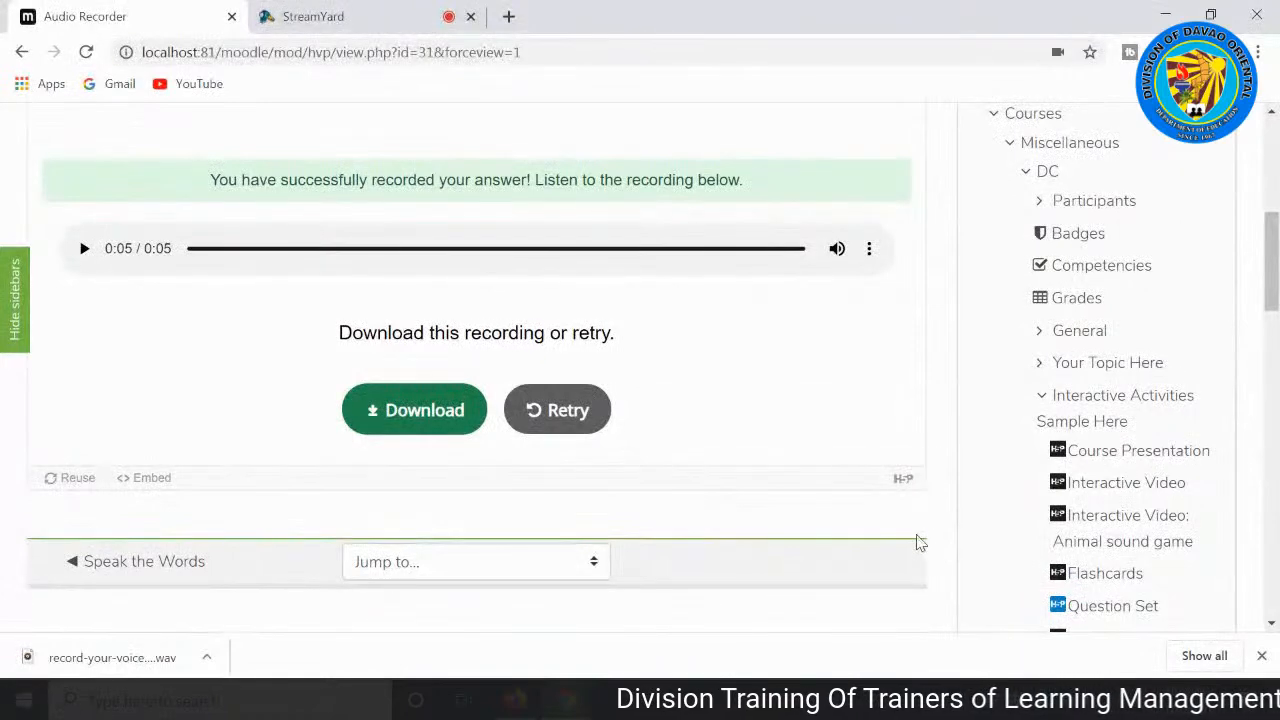
scroll(920, 542, up, 1)
scroll(916, 537, down, 2)
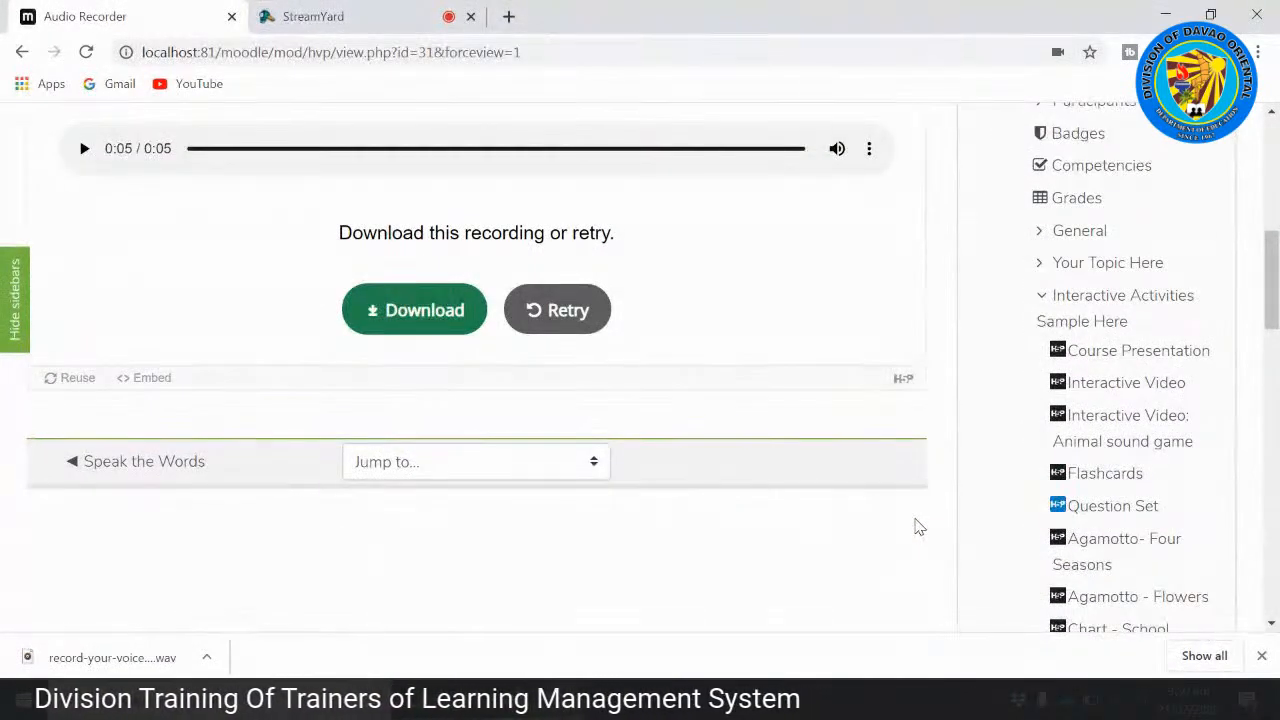
scroll(918, 527, up, 3)
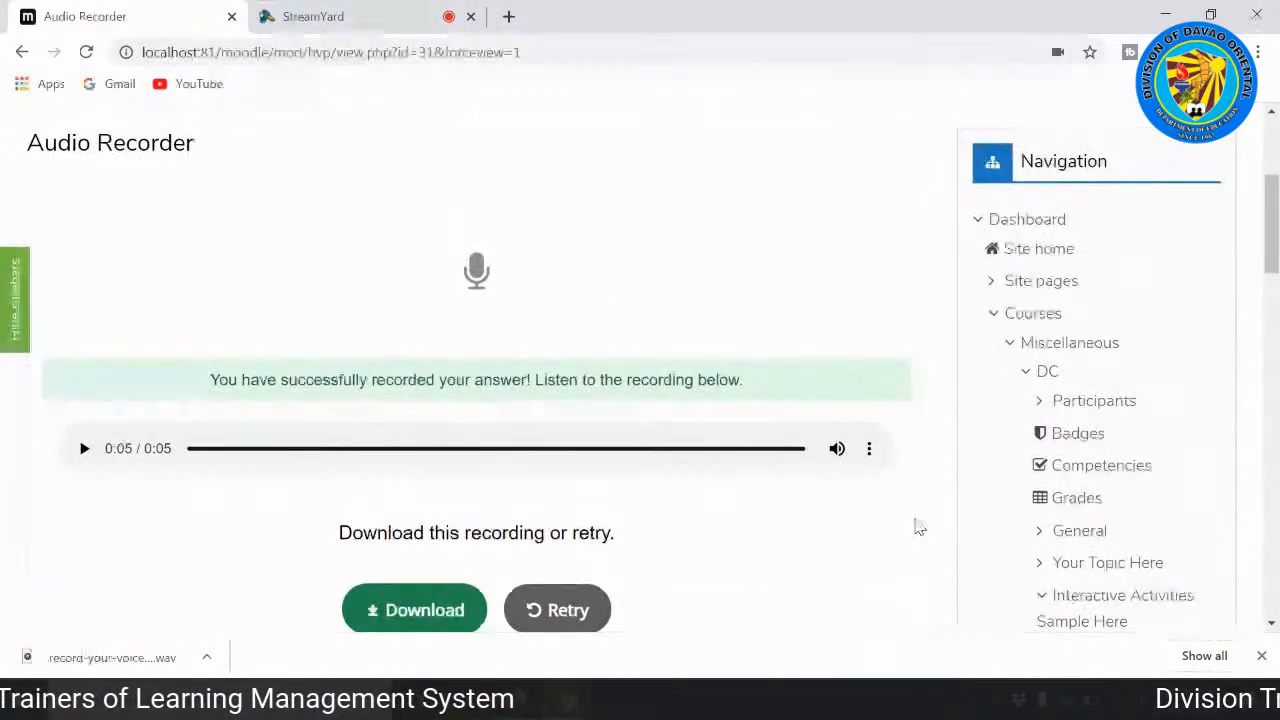
scroll(918, 527, up, 2)
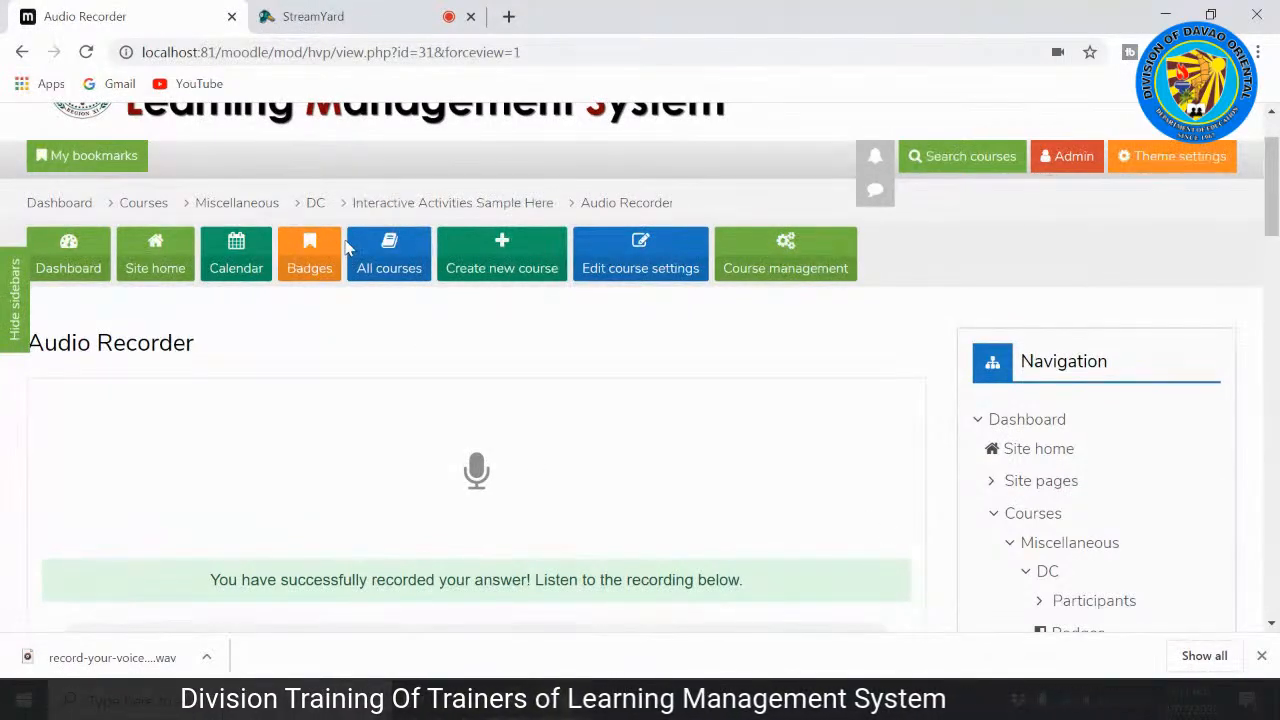
Step: Switch to the StreamYard studio and stop sharing the screen
click(319, 18)
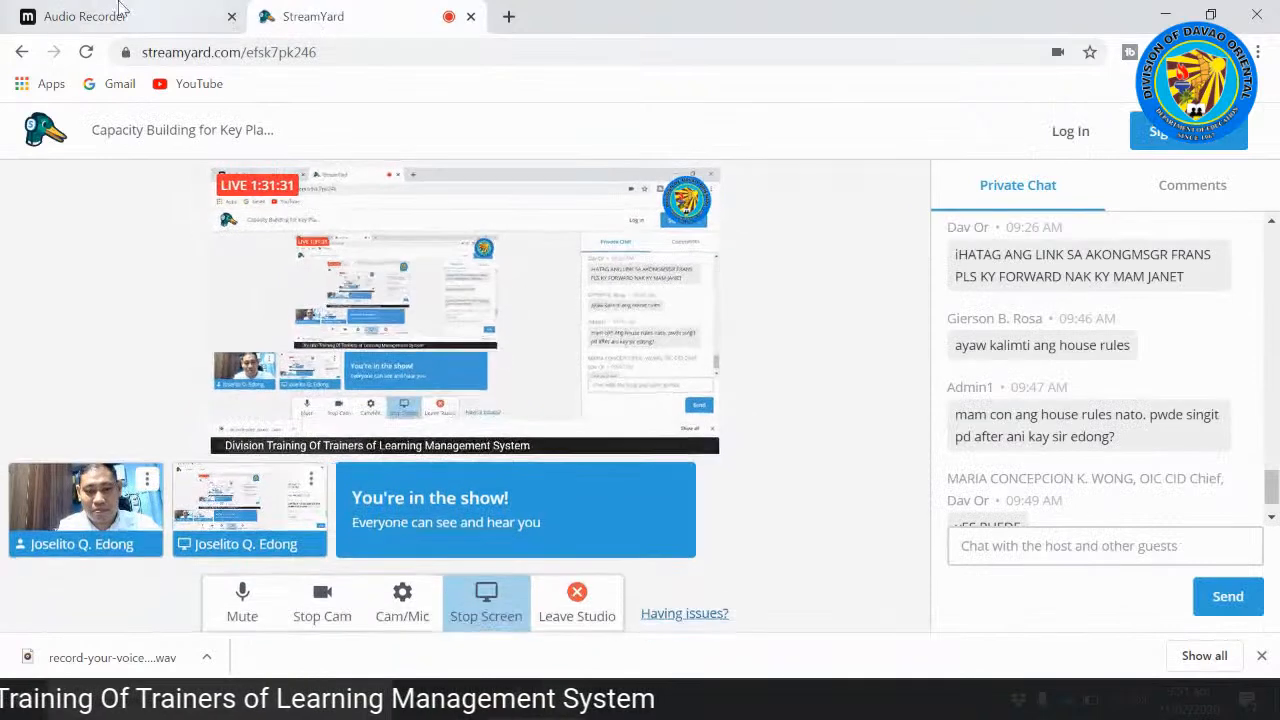
click(487, 605)
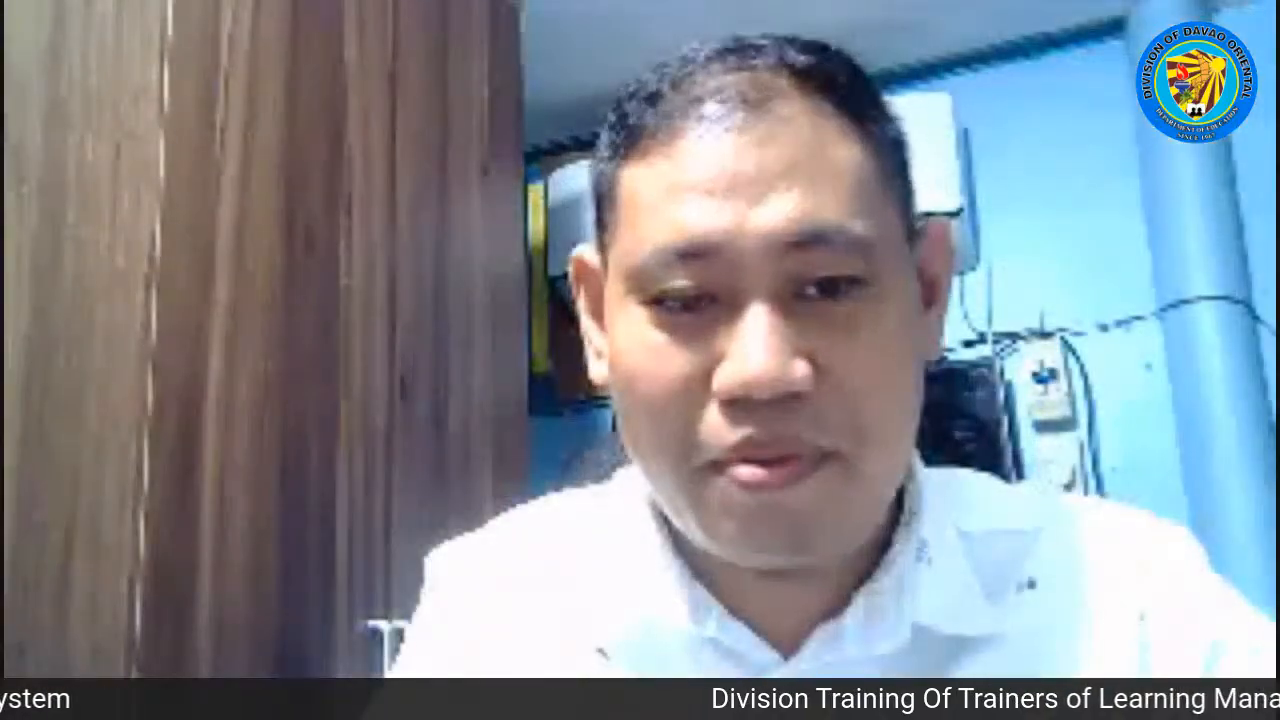
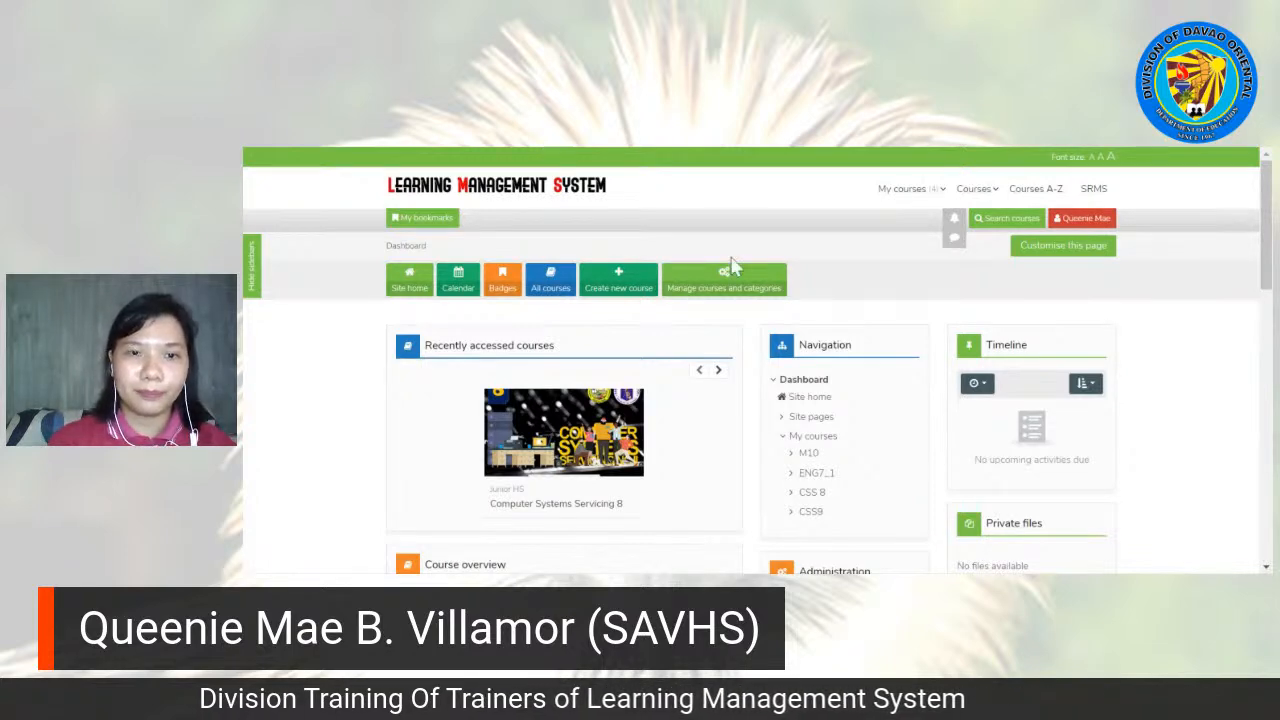
Step: Open the list of all courses and start adding a new course
drag(1268, 195, 1268, 221)
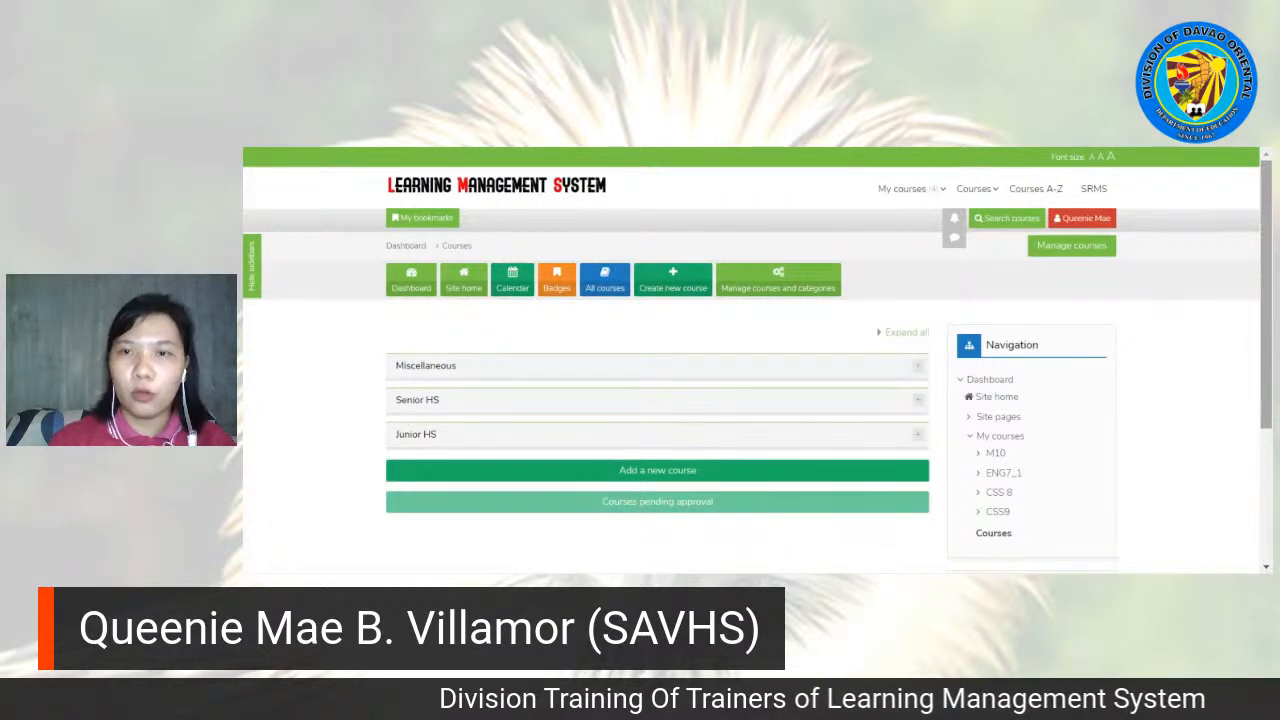
scroll(646, 363, down, 1)
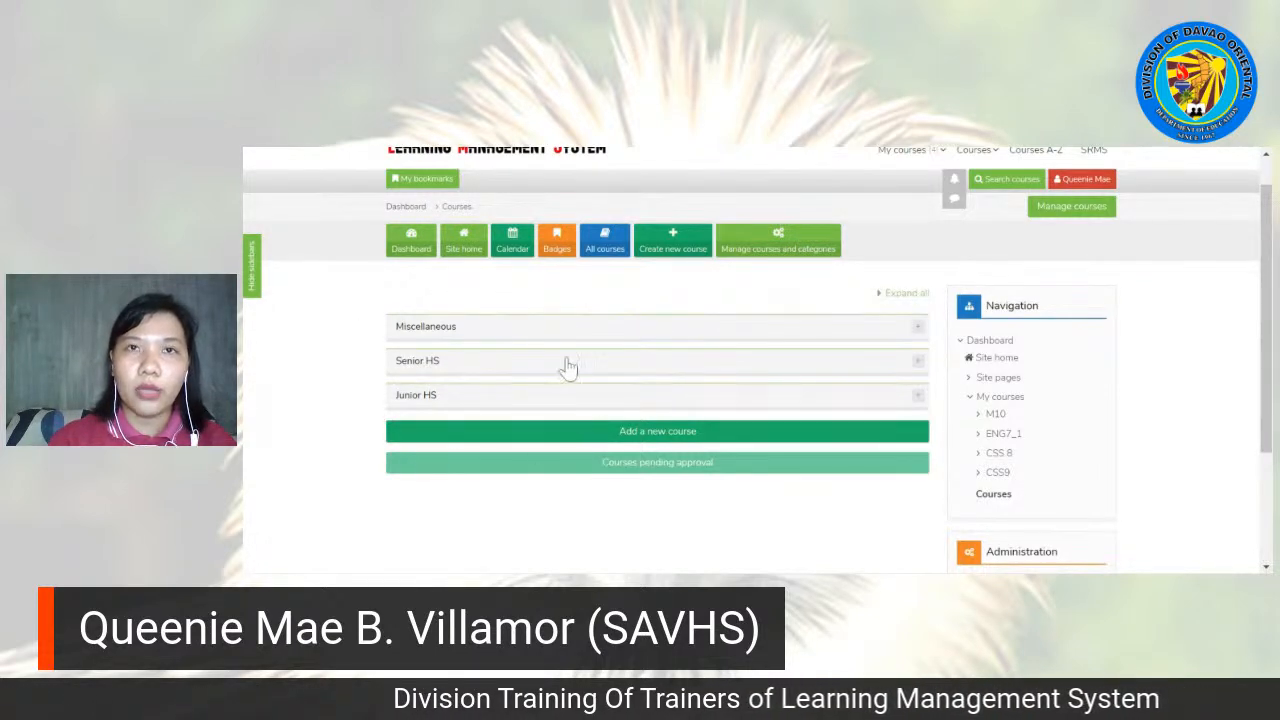
click(646, 439)
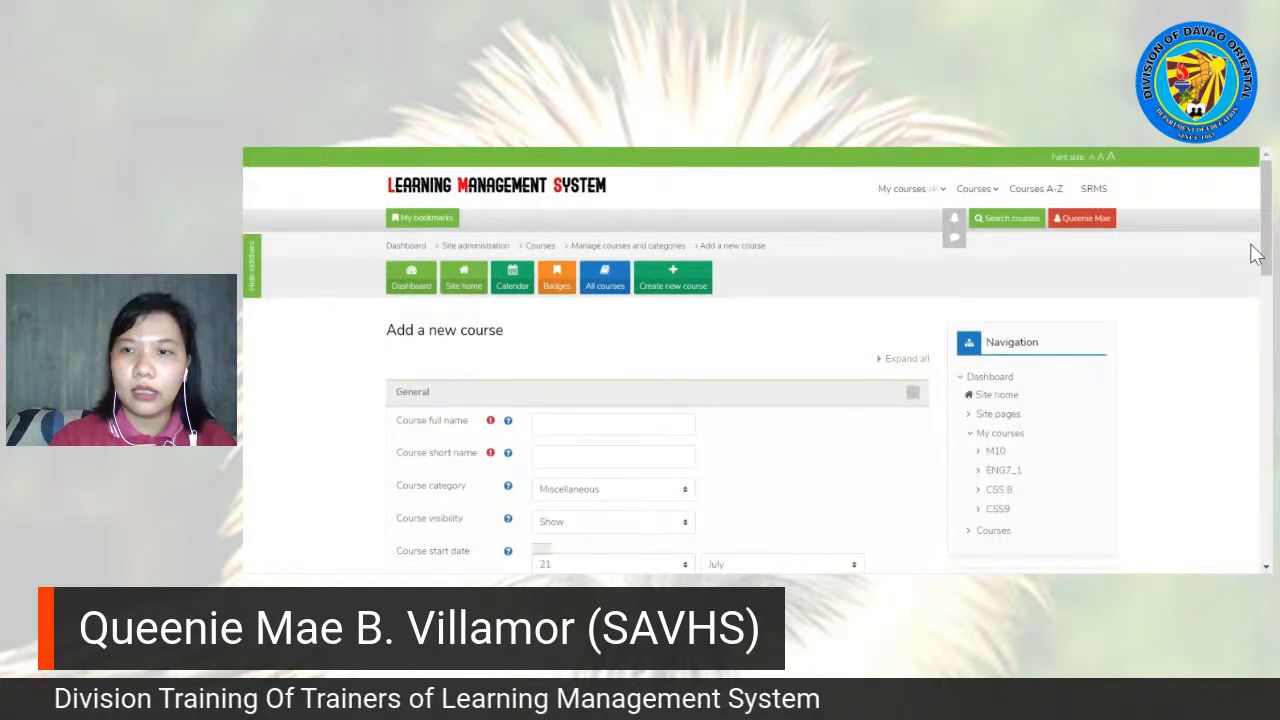
Step: Enter English 7 as the course full name and Eng 7 as the course short name
scroll(1255, 254, down, 3)
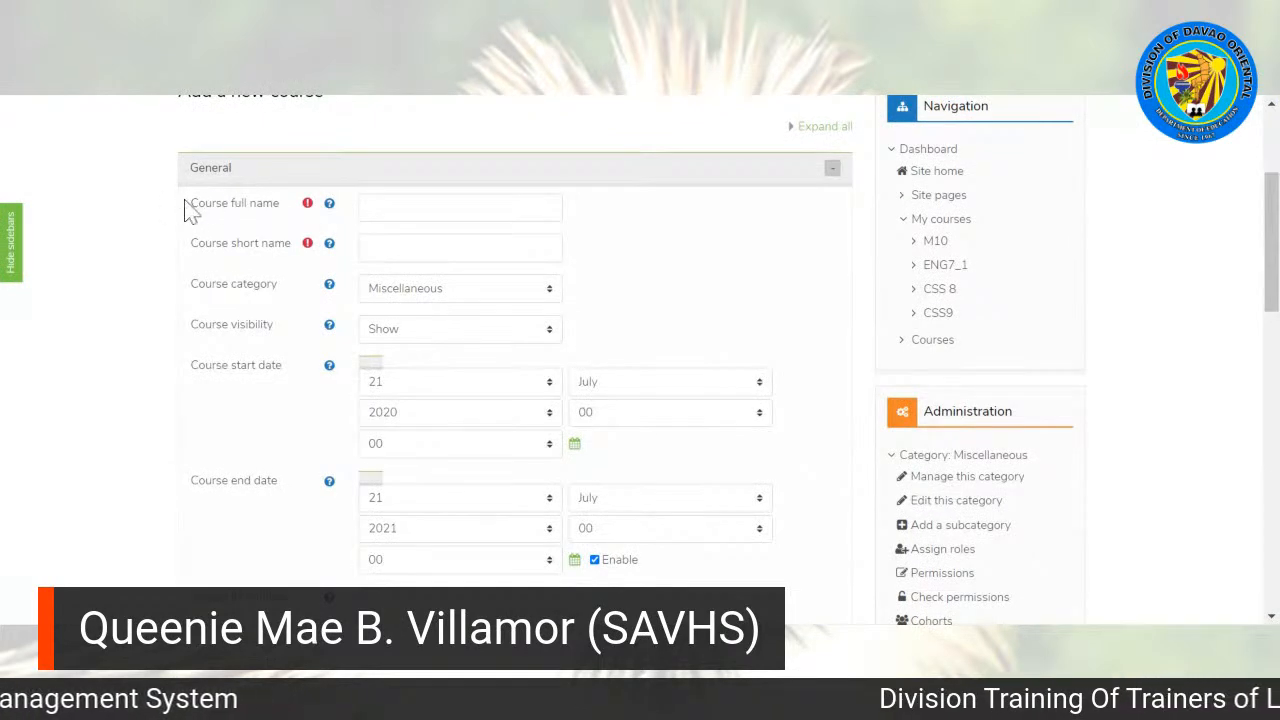
click(375, 207)
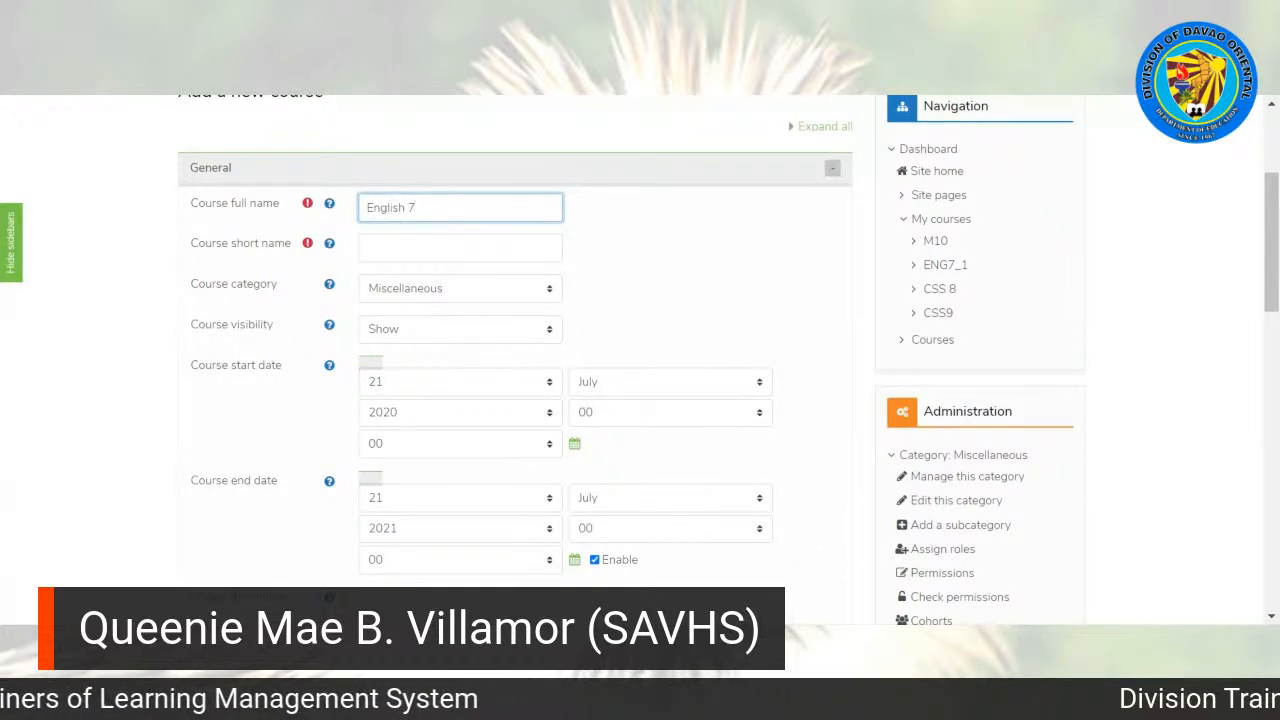
click(380, 248)
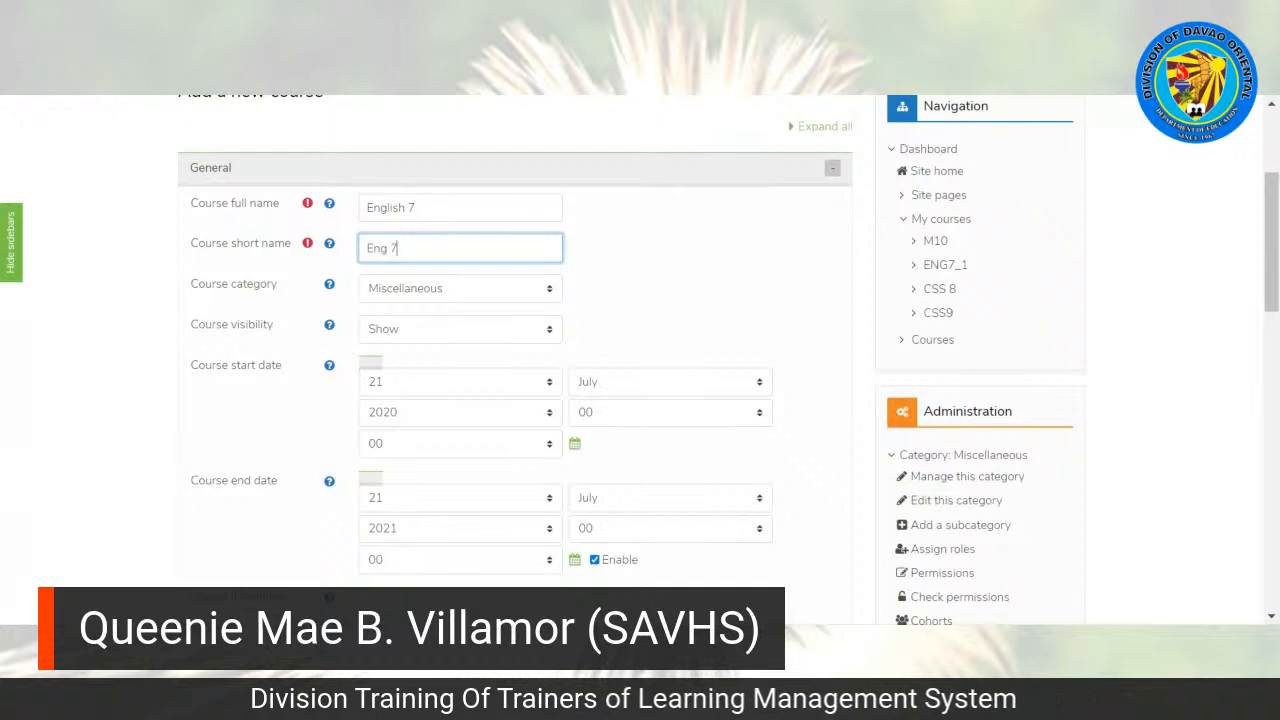
click(620, 263)
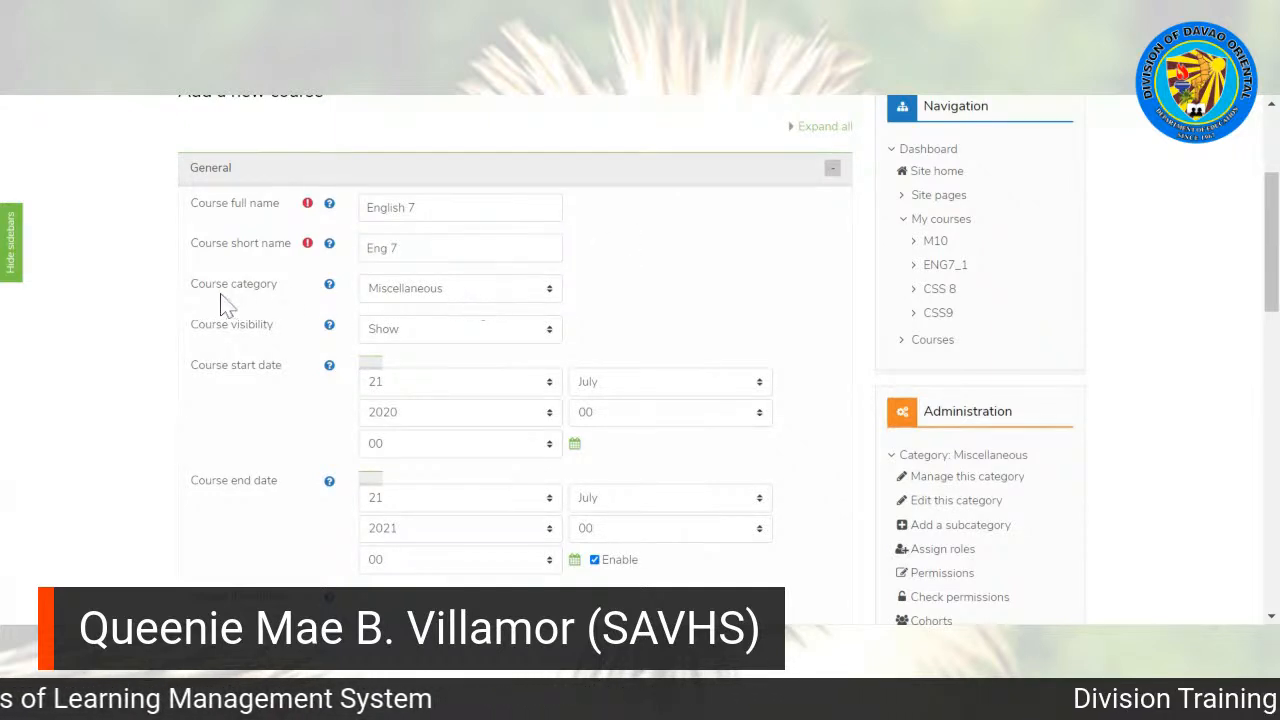
Step: Set the course category to Junior HS and disable the course end date
click(450, 299)
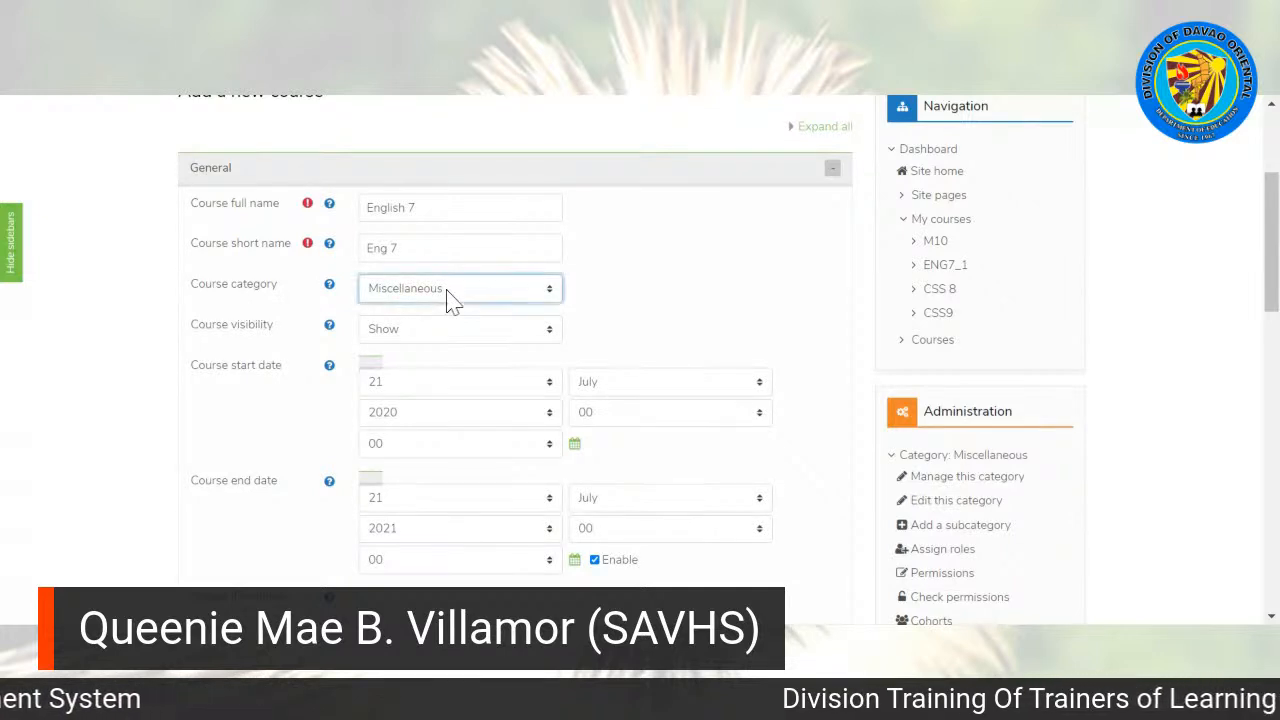
click(393, 406)
click(641, 312)
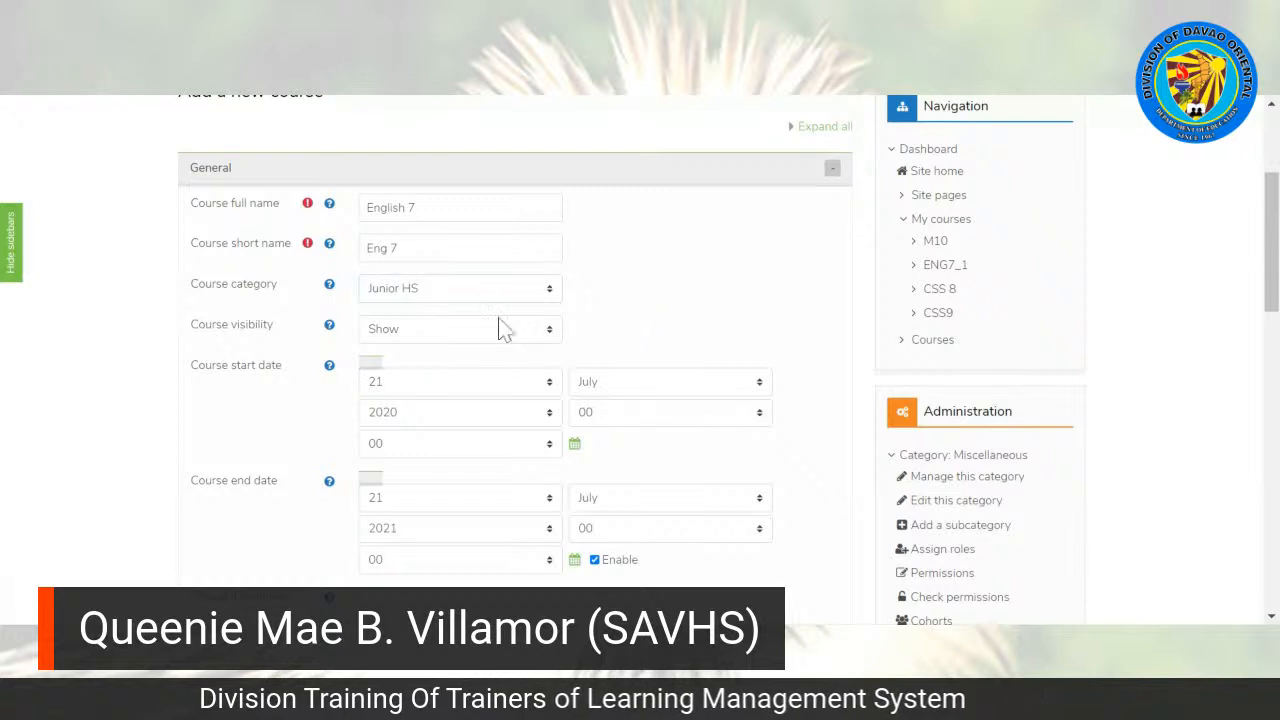
scroll(775, 265, down, 3)
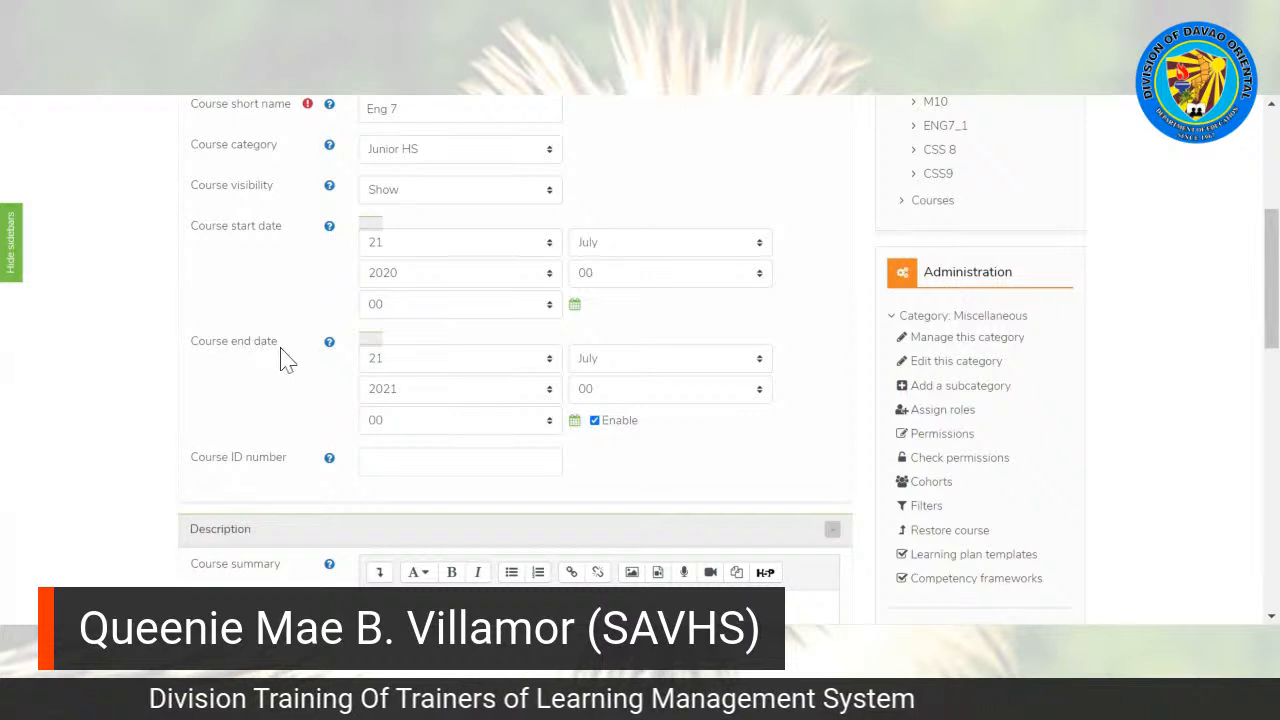
click(595, 421)
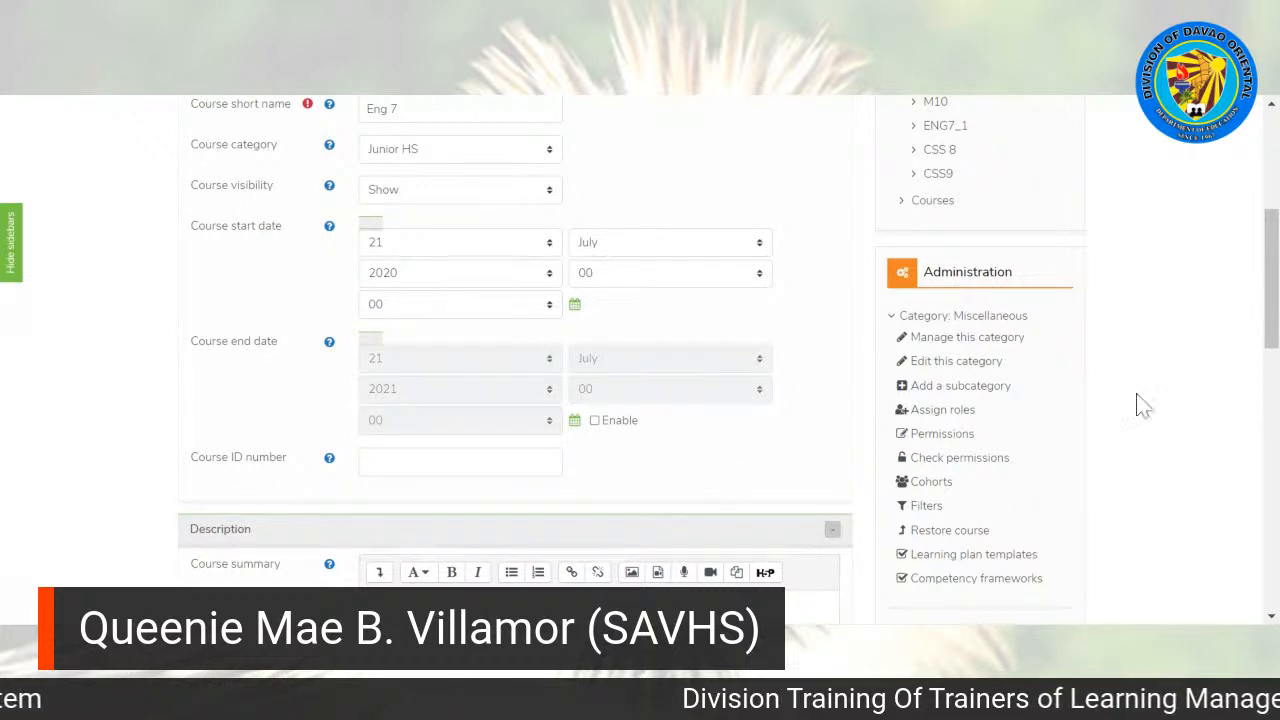
Step: Upload ENGLISH 7 BOOK COVER.png from the computer as the course image
drag(1274, 278, 1274, 360)
scroll(597, 287, down, 3)
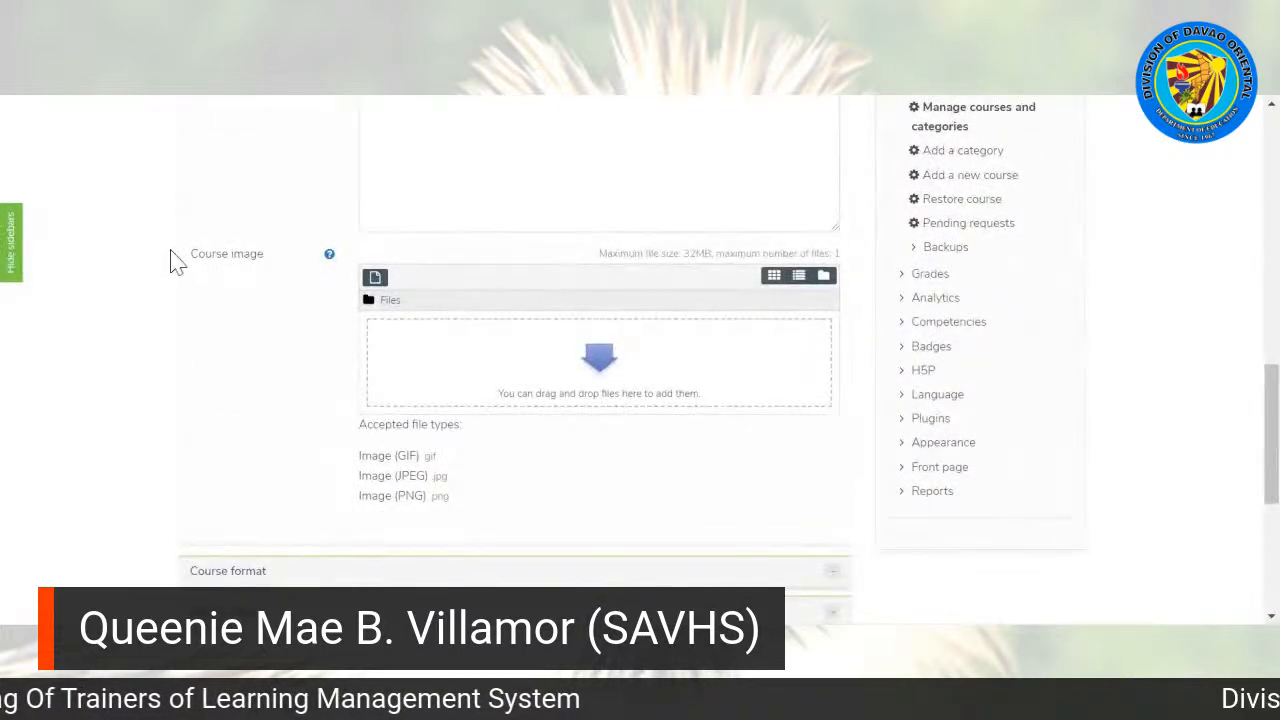
click(375, 277)
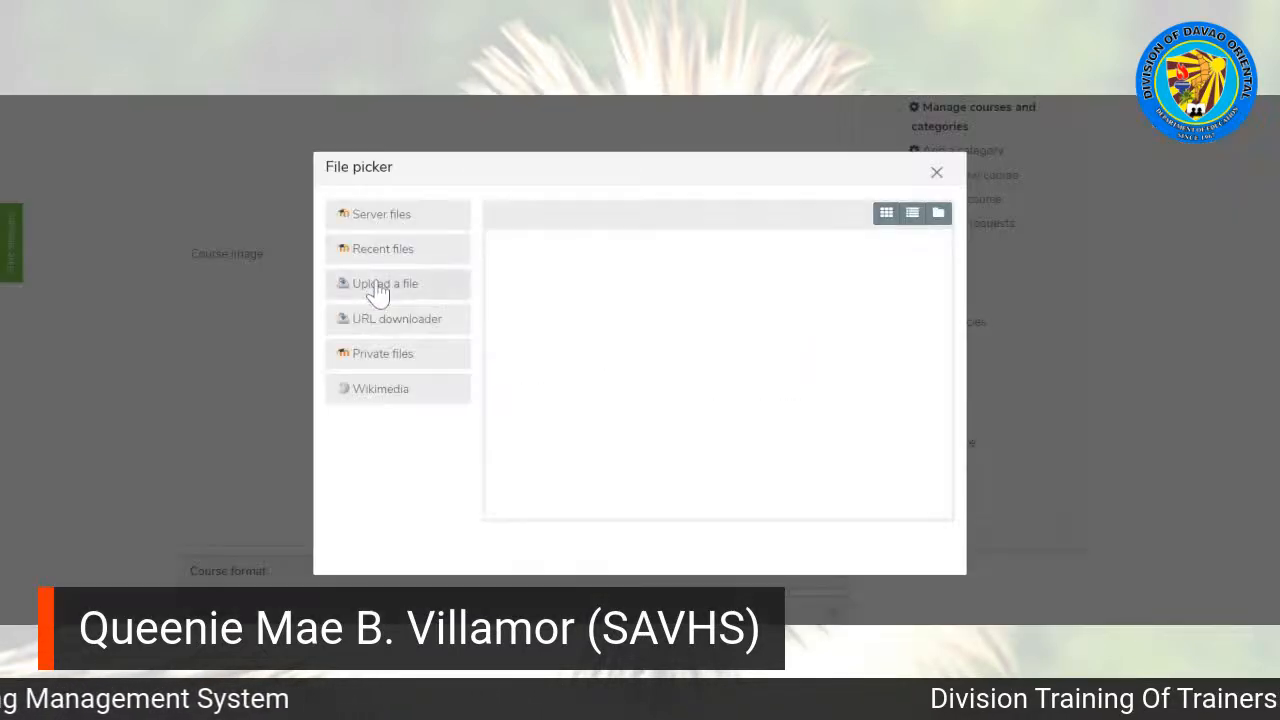
click(376, 287)
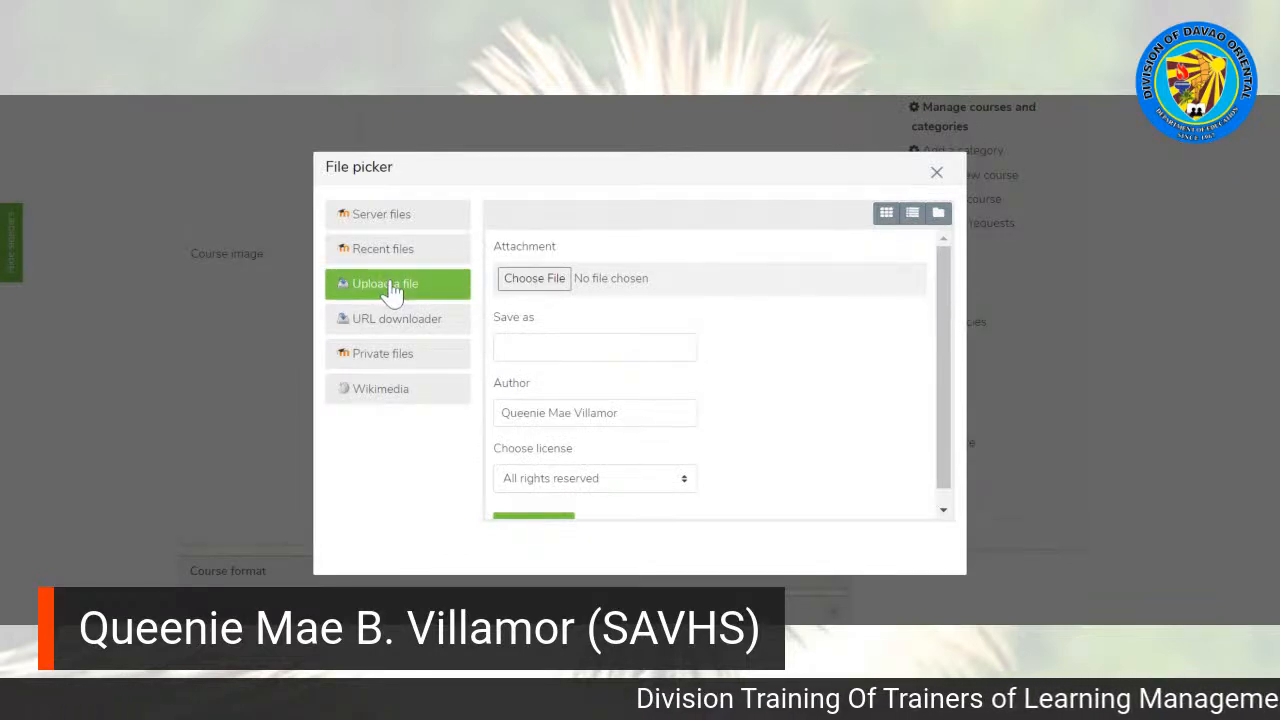
click(536, 280)
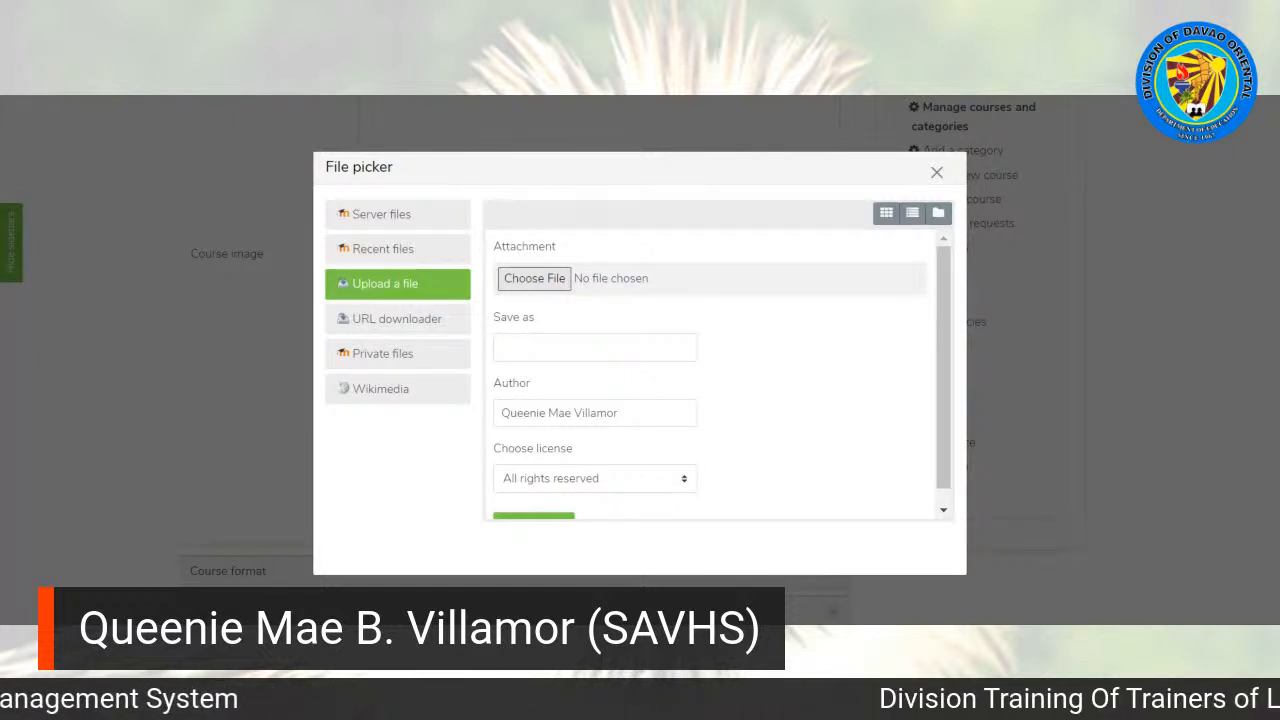
drag(941, 337, 957, 408)
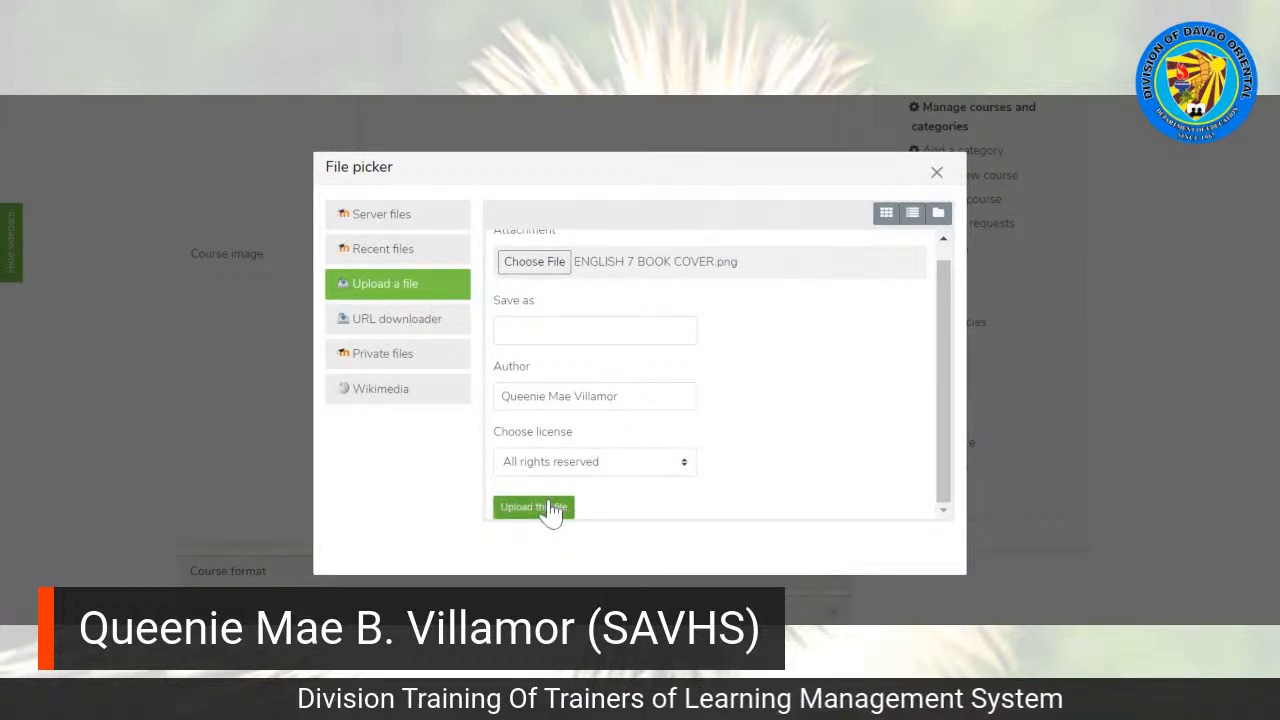
click(533, 507)
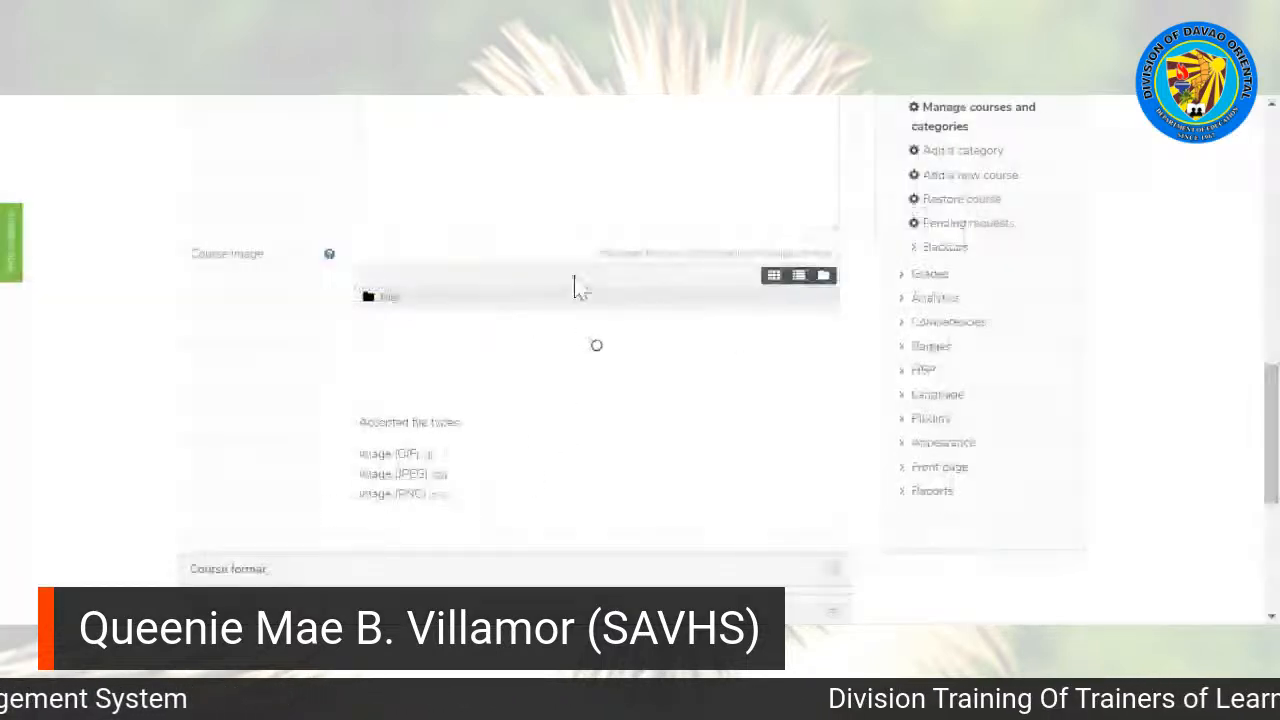
Step: Save the new course and return to the course list
scroll(600, 234, down, 1)
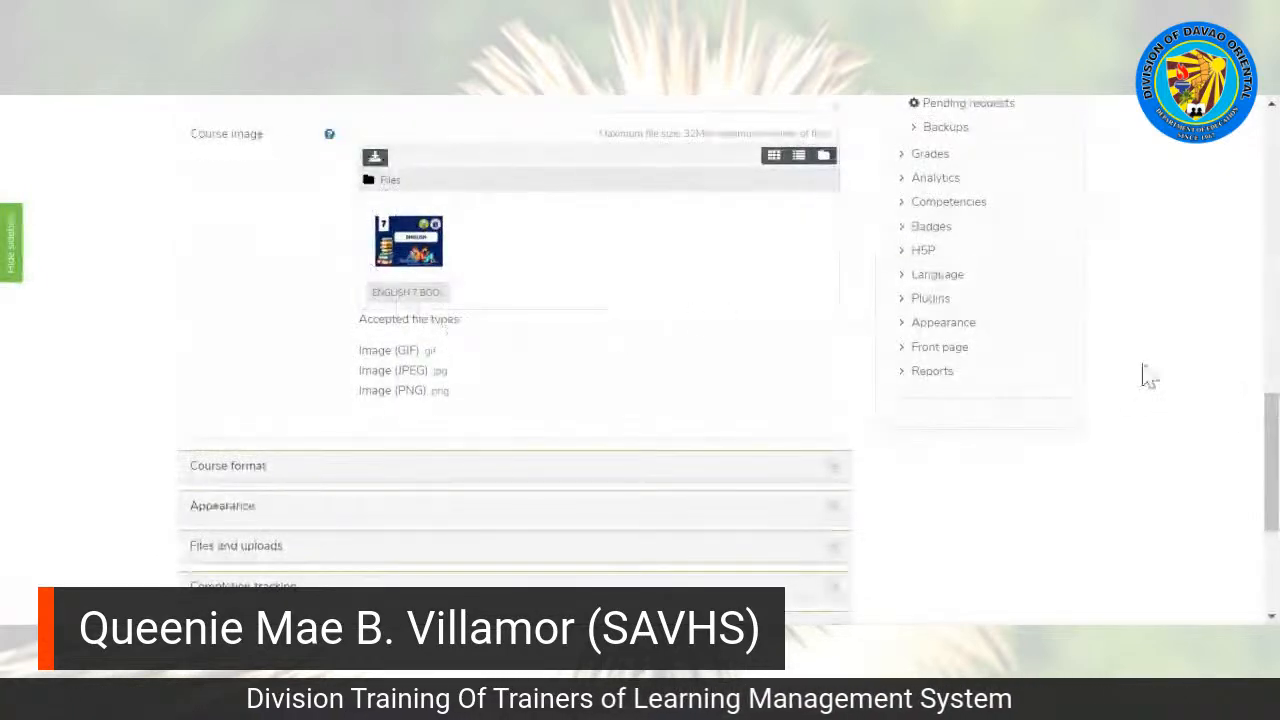
scroll(1272, 460, down, 3)
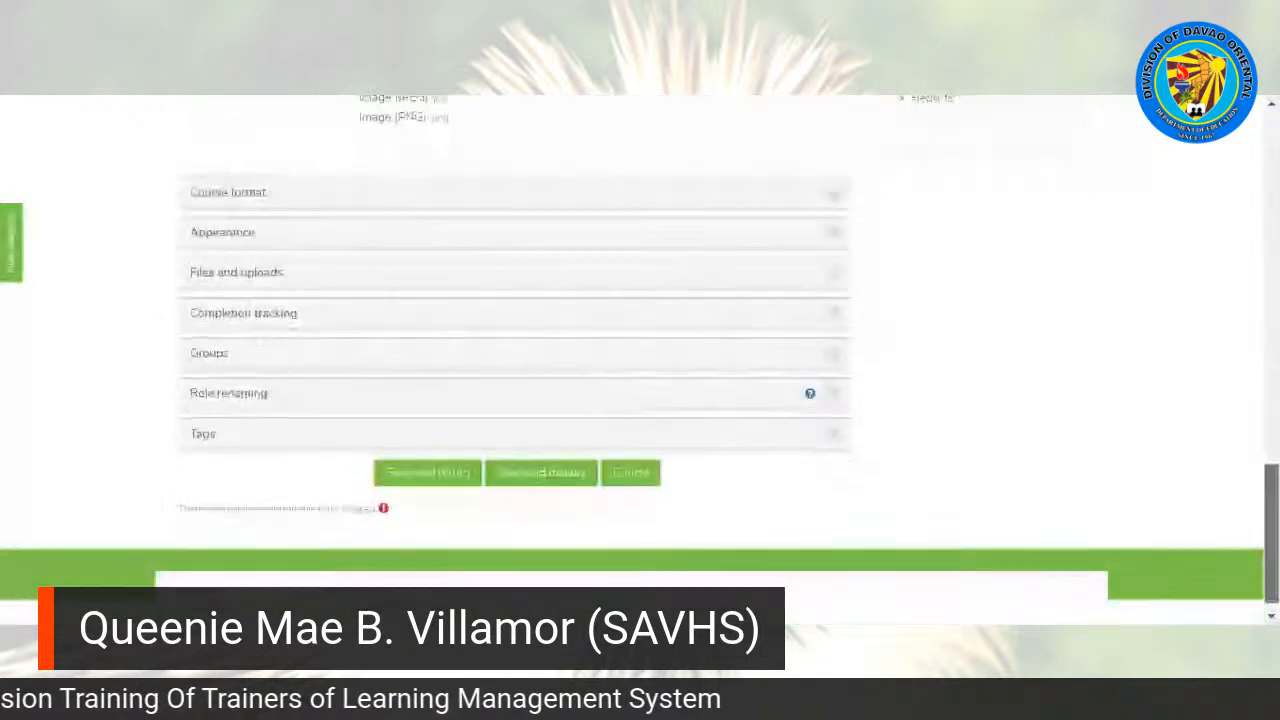
click(420, 460)
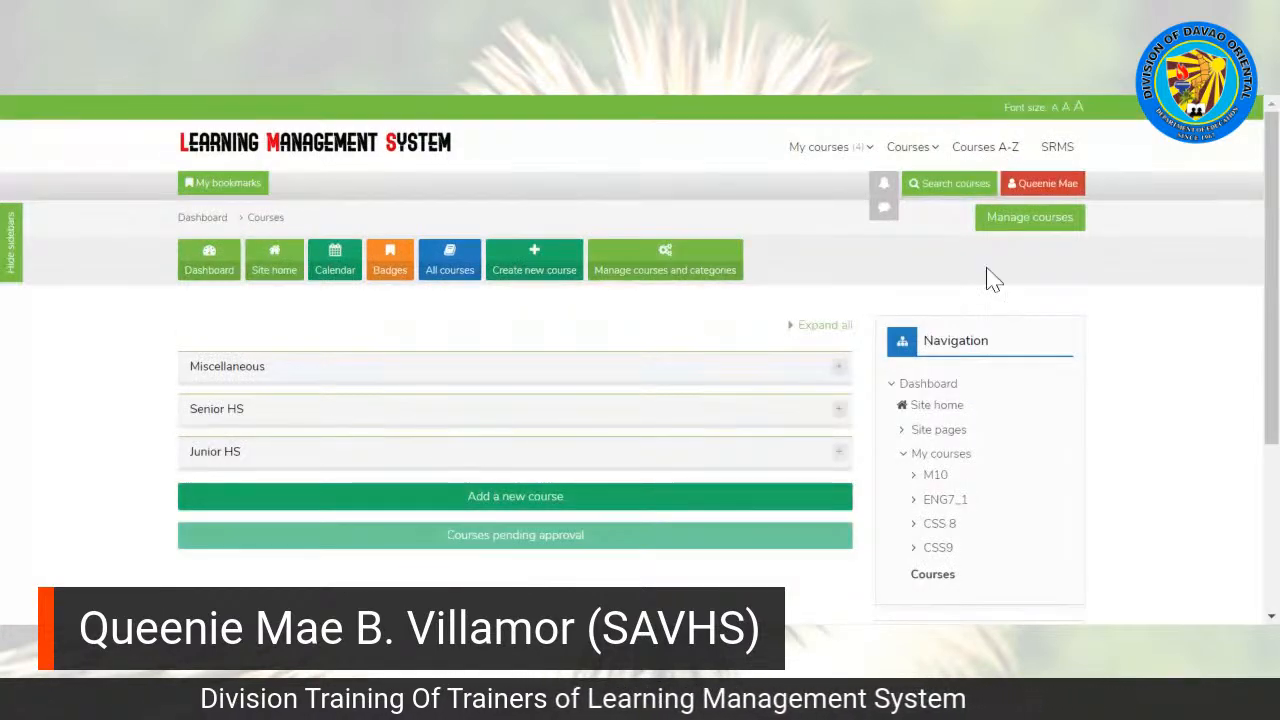
Step: Open the English 7 course from the Junior HS category
scroll(1210, 314, down, 1)
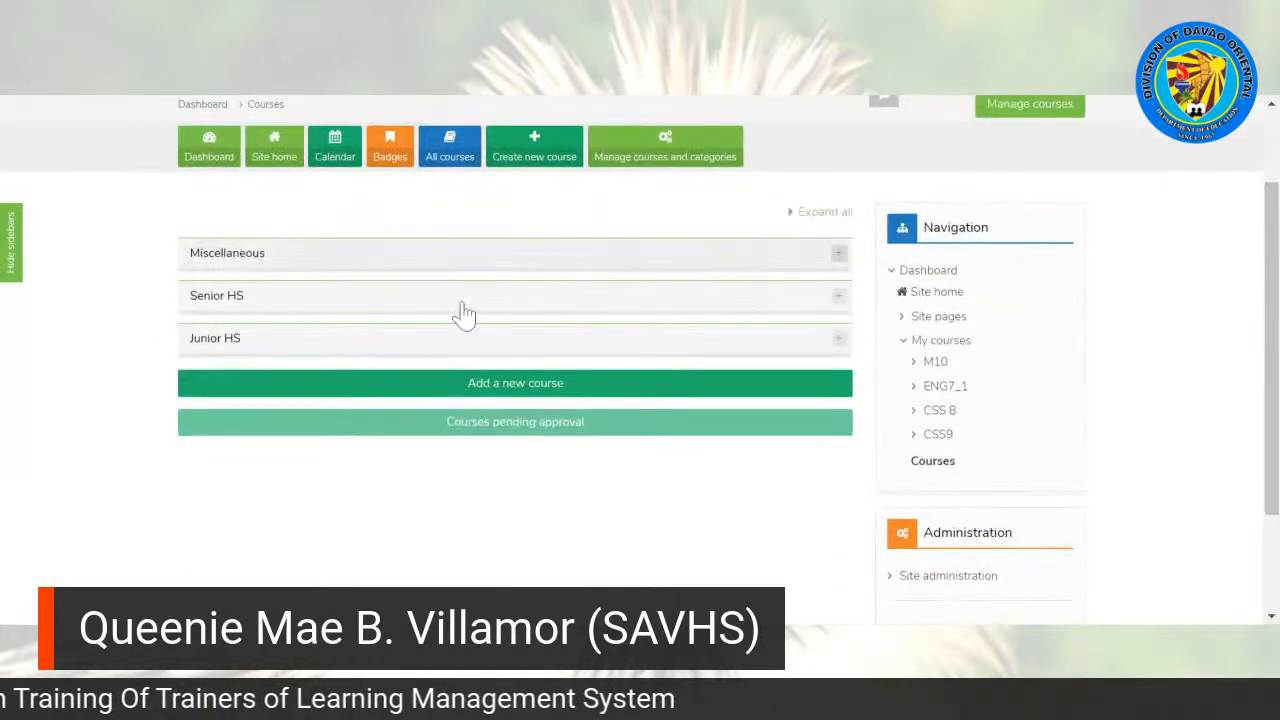
click(230, 339)
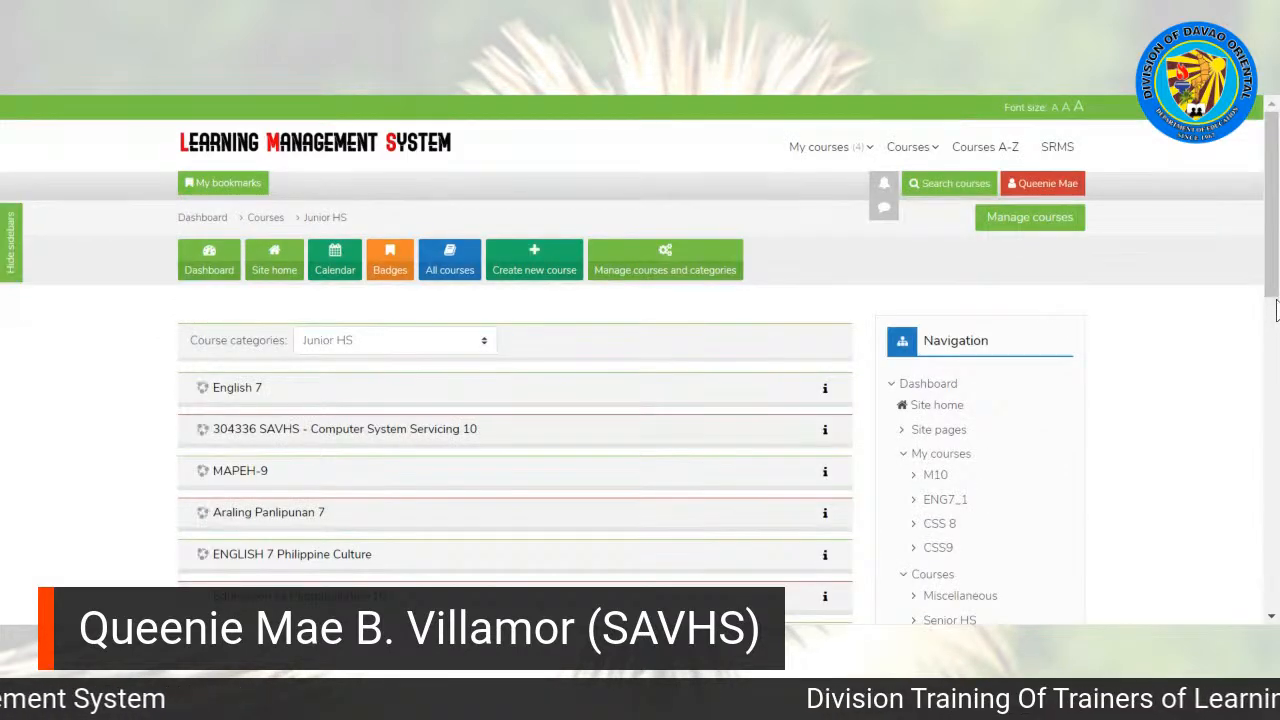
drag(1275, 243, 1275, 279)
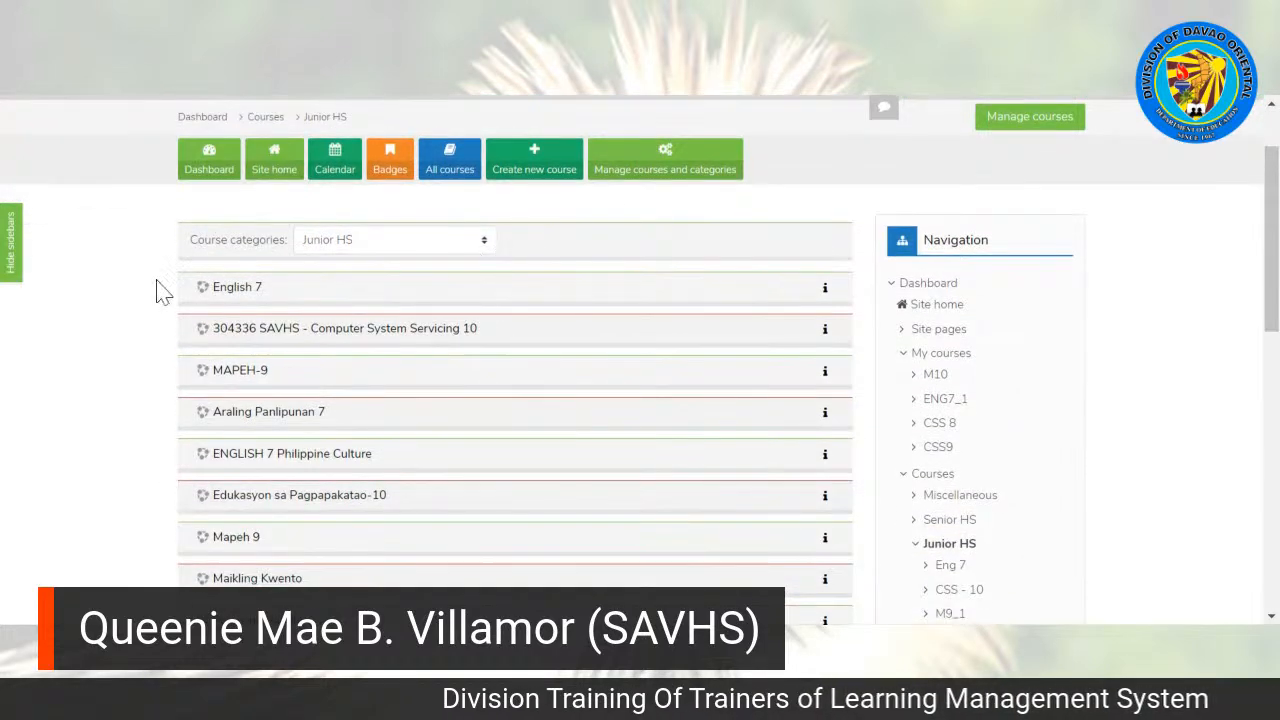
click(238, 290)
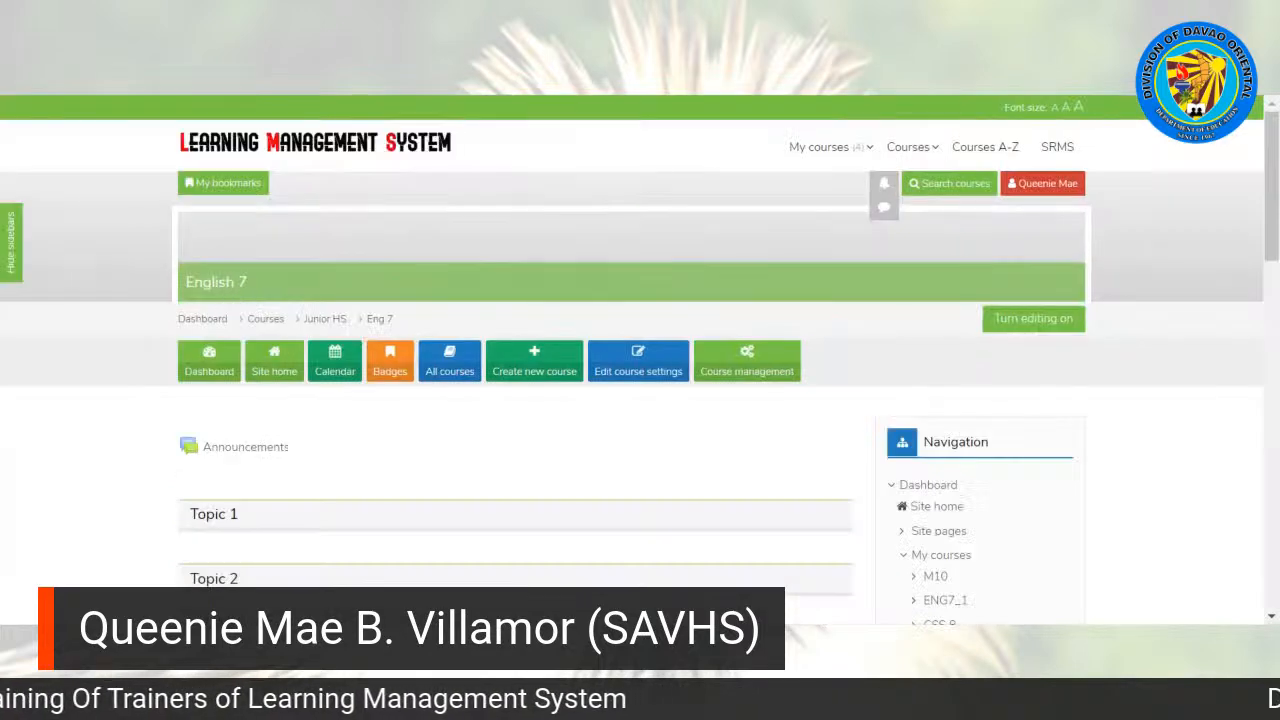
Step: Look over the English 7 course banner and topics, and turn editing on for the course
mouse_move(1276, 185)
mouse_down()
mouse_move(1276, 313)
mouse_move(1276, 185)
mouse_up()
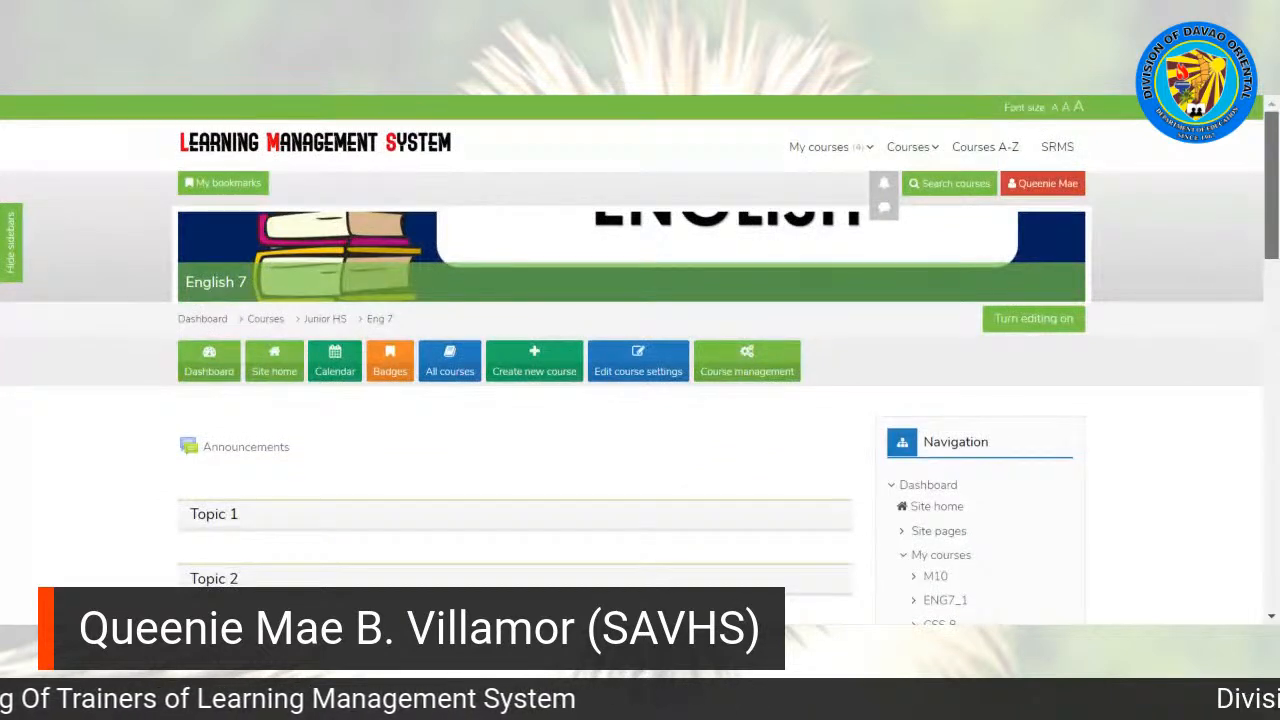
scroll(640, 360, down, 2)
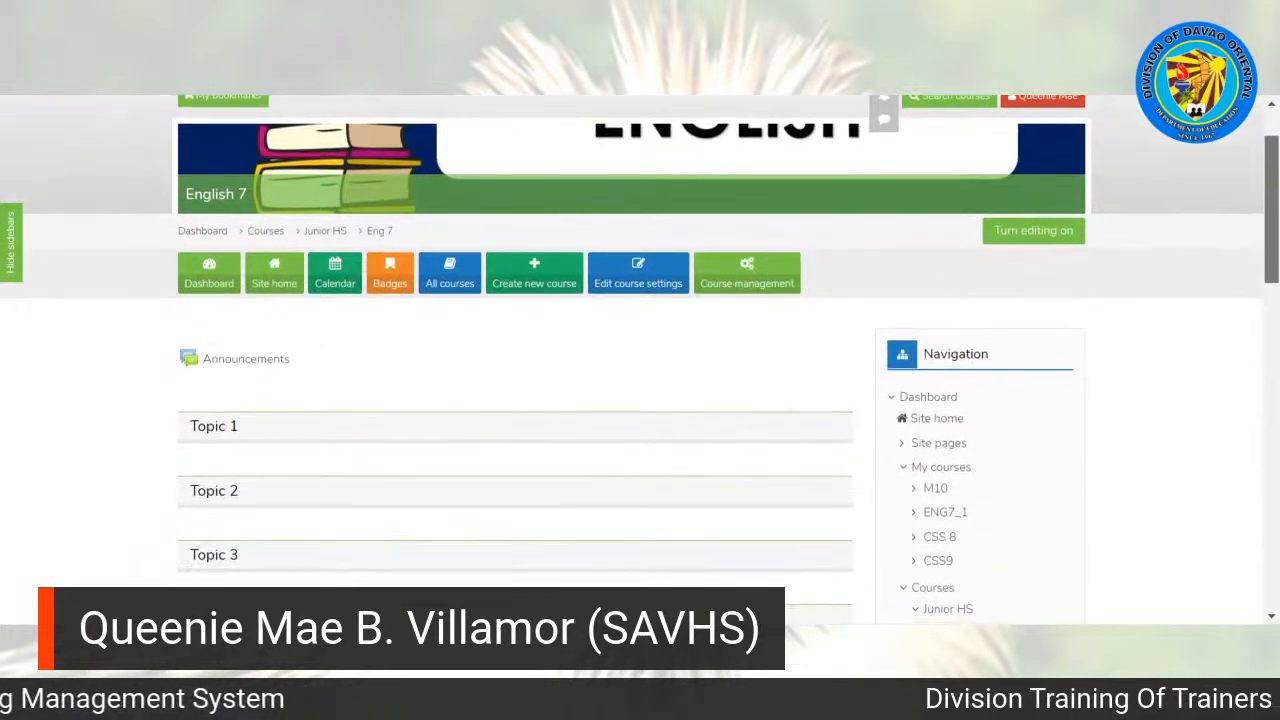
scroll(640, 360, up, 2)
scroll(640, 360, down, 4)
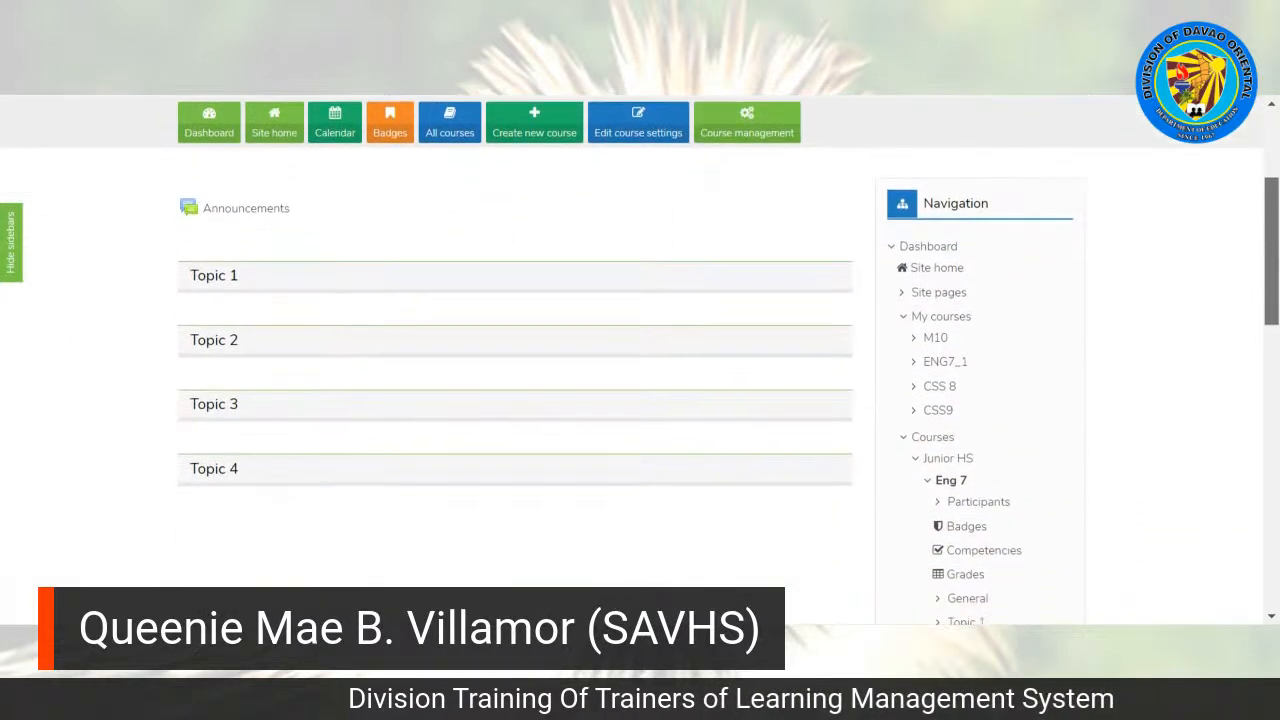
scroll(1276, 176, up, 5)
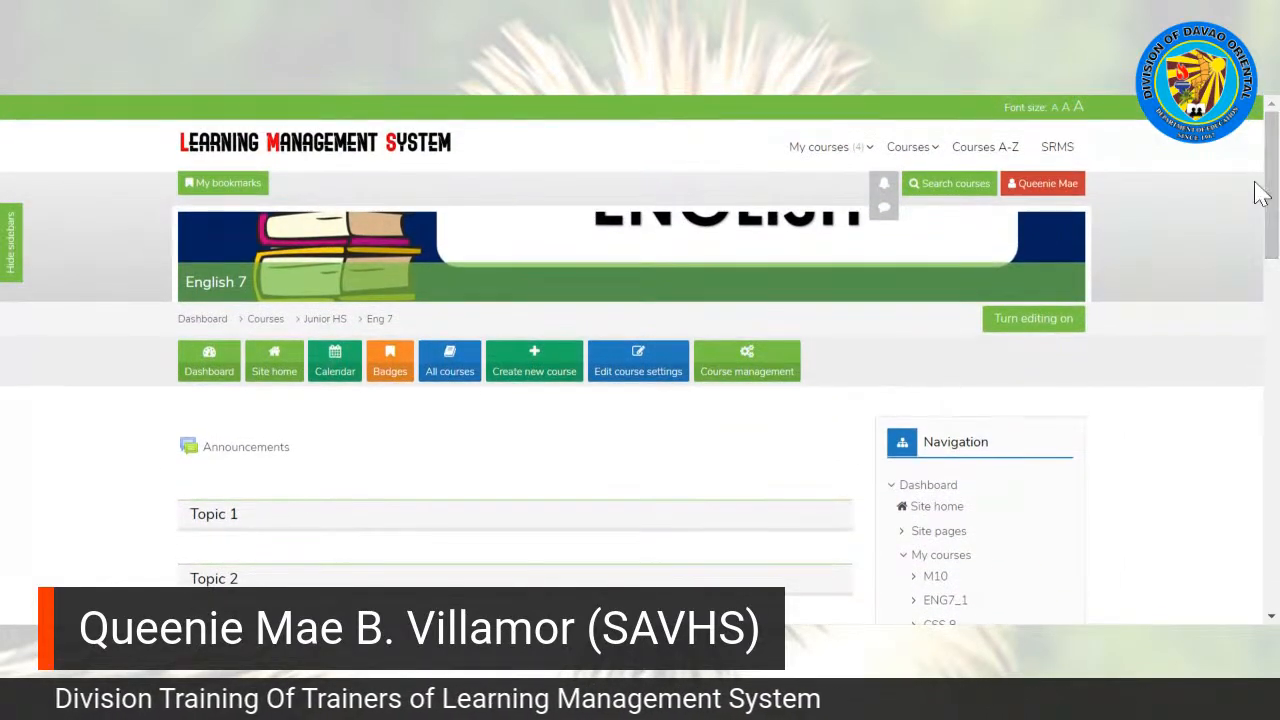
click(1017, 329)
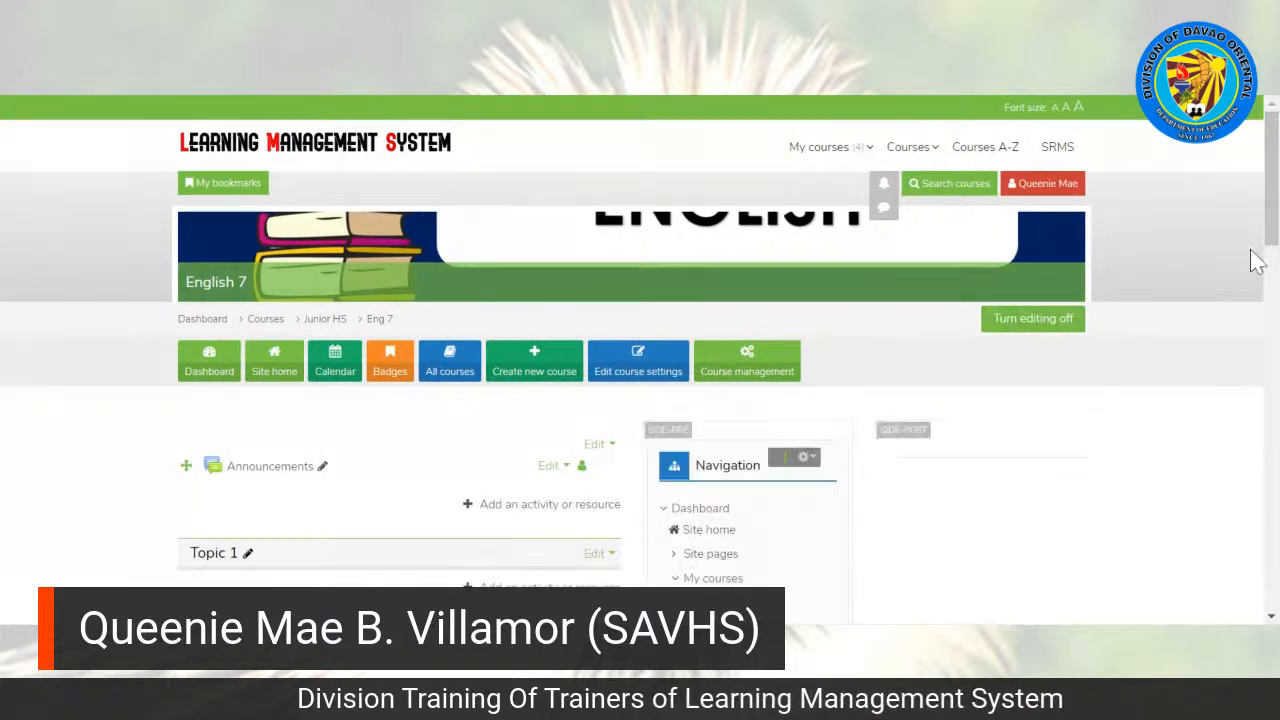
Step: Rename Topic 1 of the course as Idioms
scroll(1197, 272, down, 3)
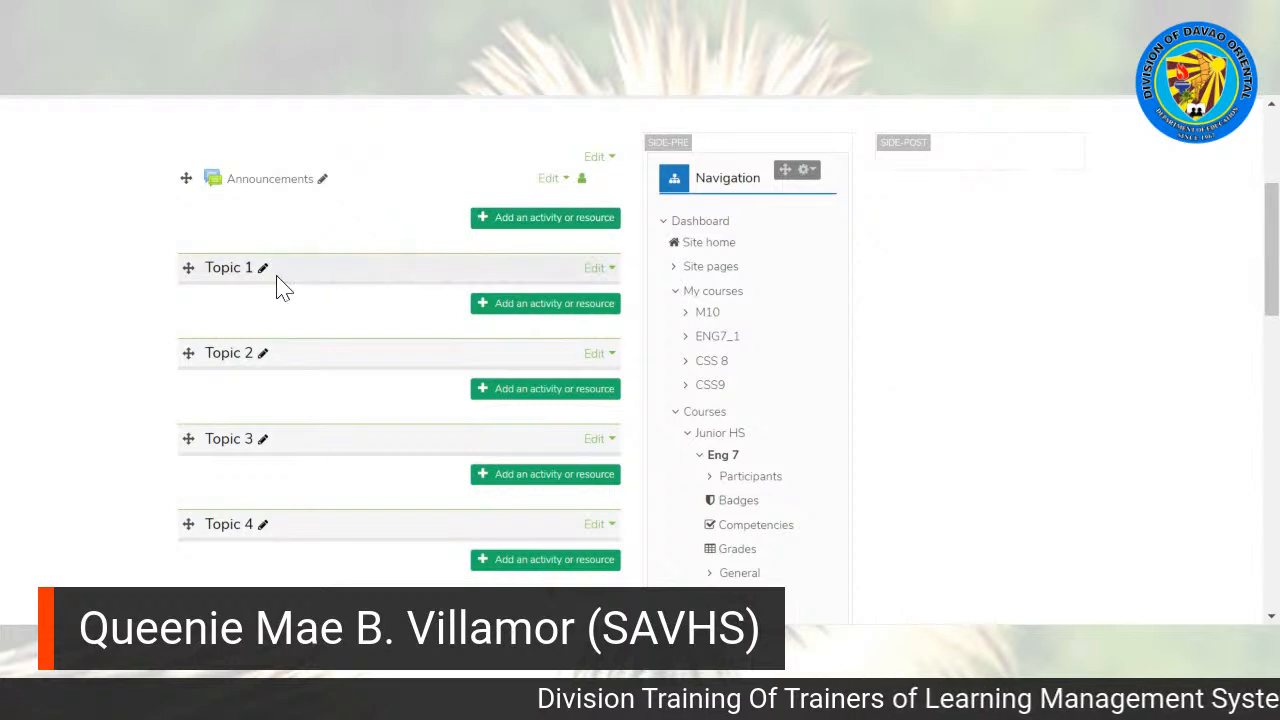
mouse_move(192, 262)
mouse_down()
mouse_move(183, 346)
mouse_move(177, 257)
mouse_up()
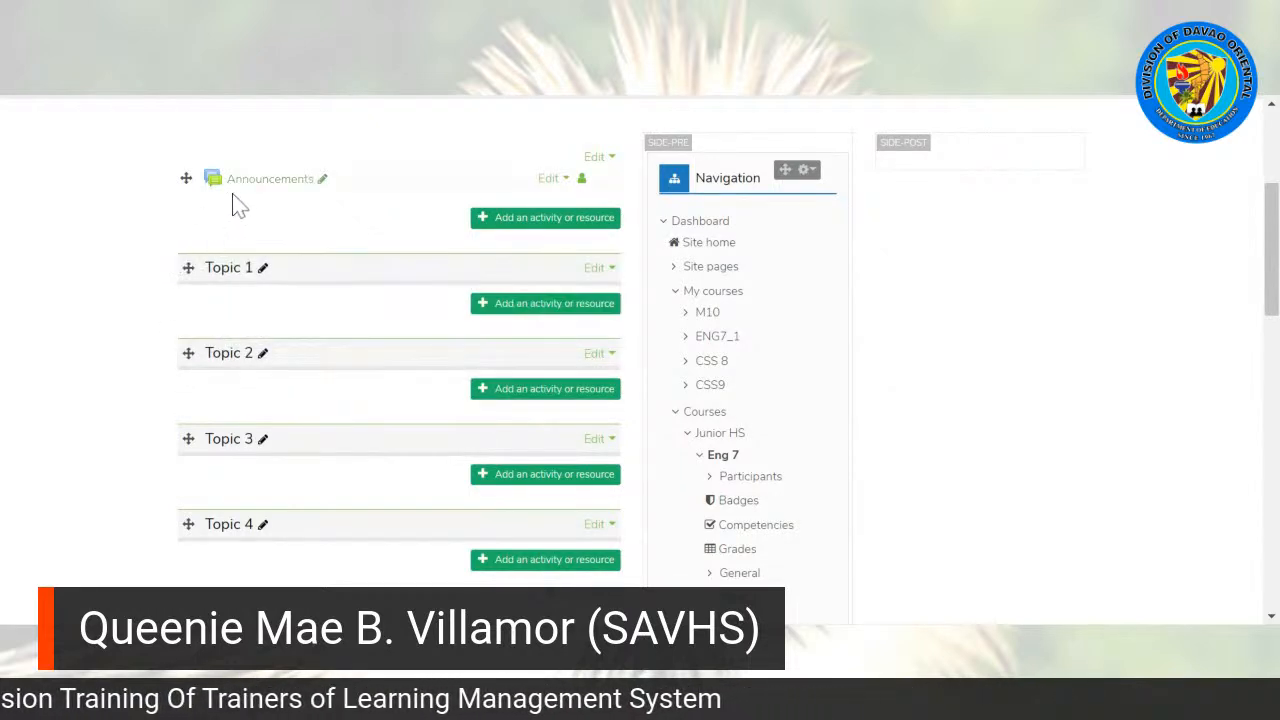
click(263, 272)
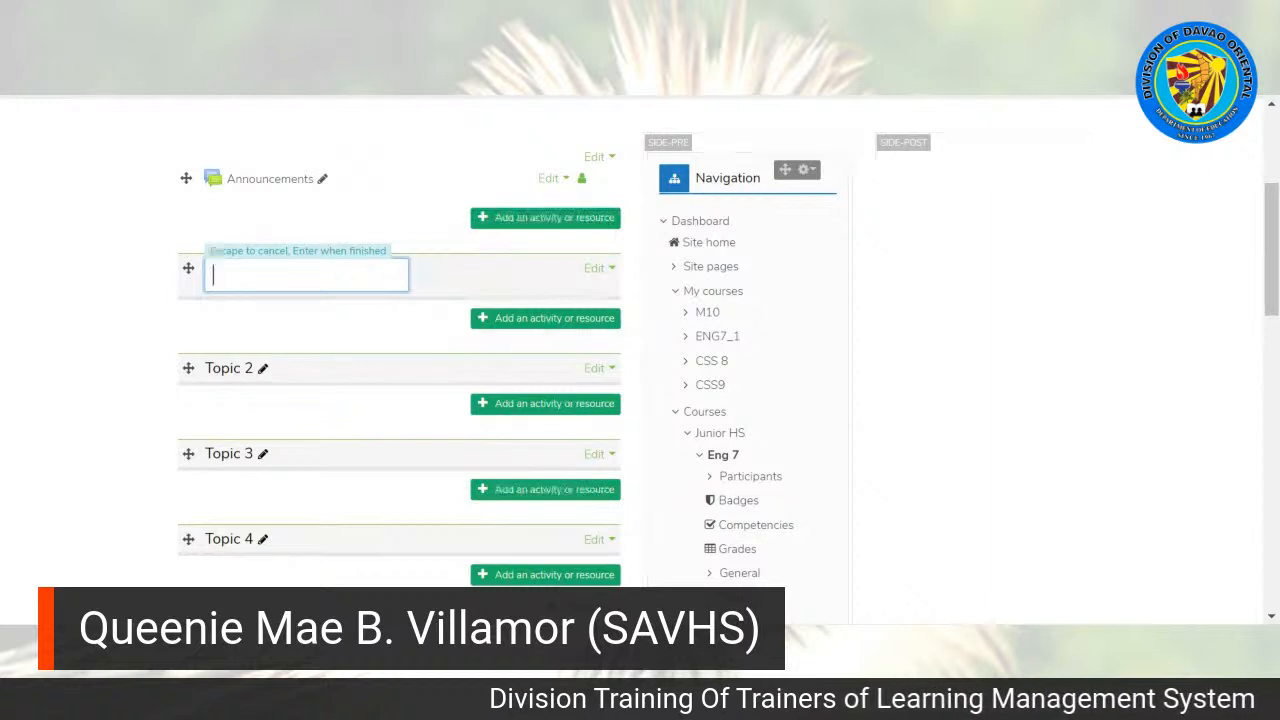
text(Idioms)
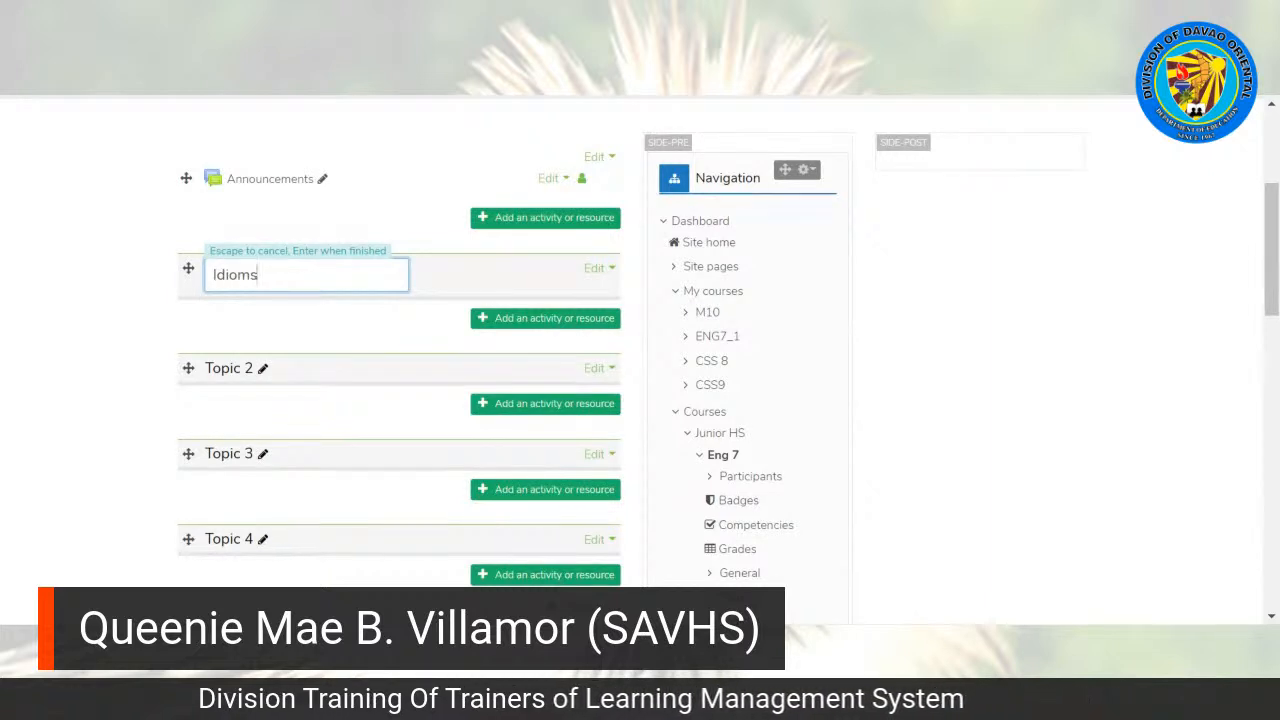
key(Return)
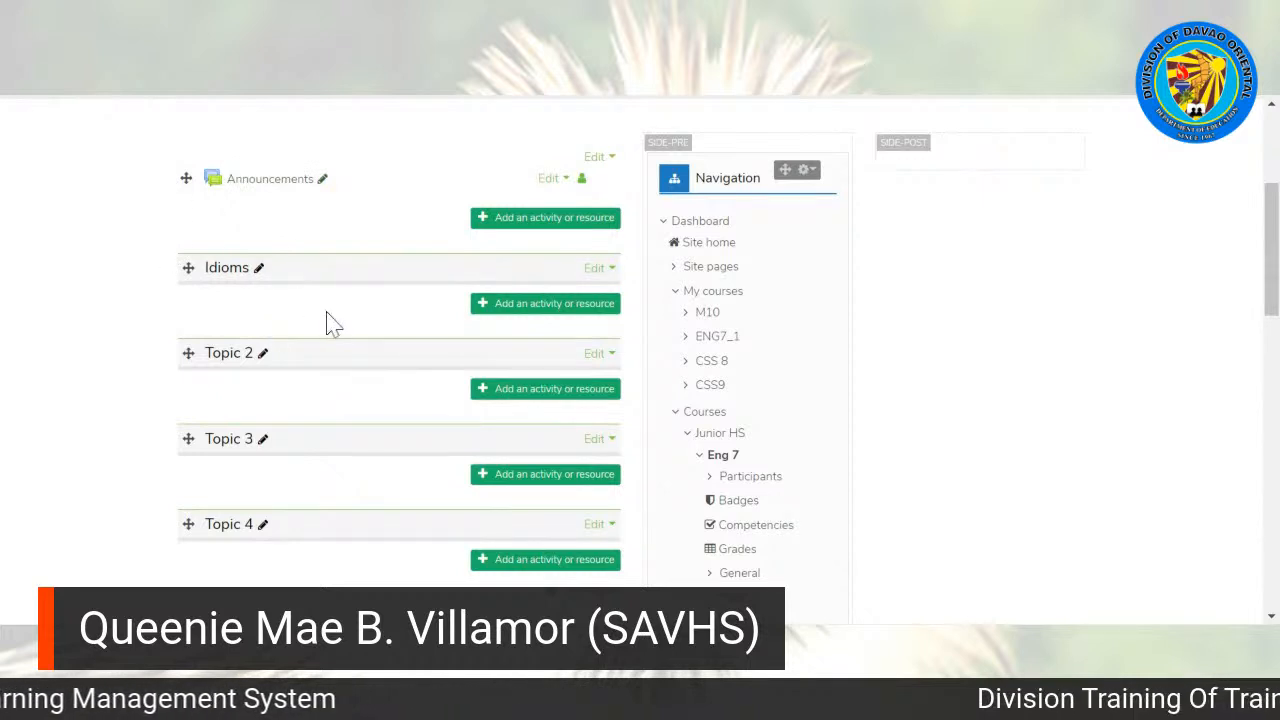
click(525, 305)
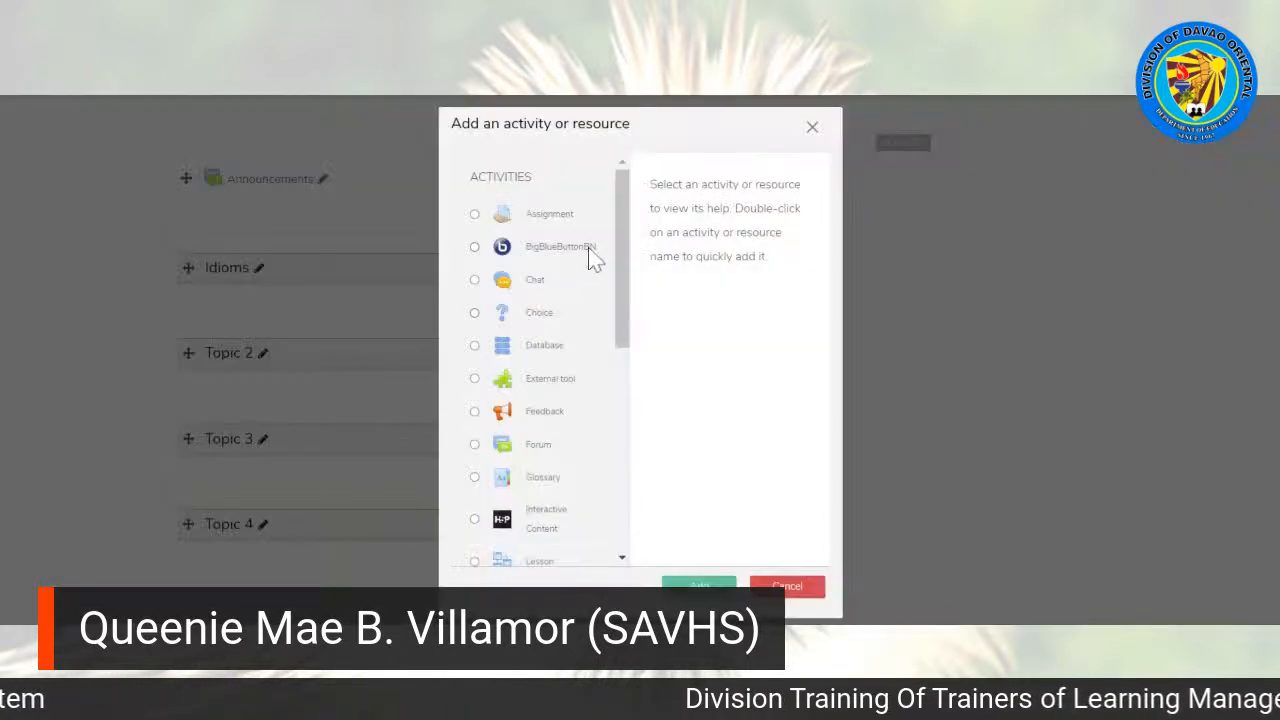
drag(629, 223, 645, 370)
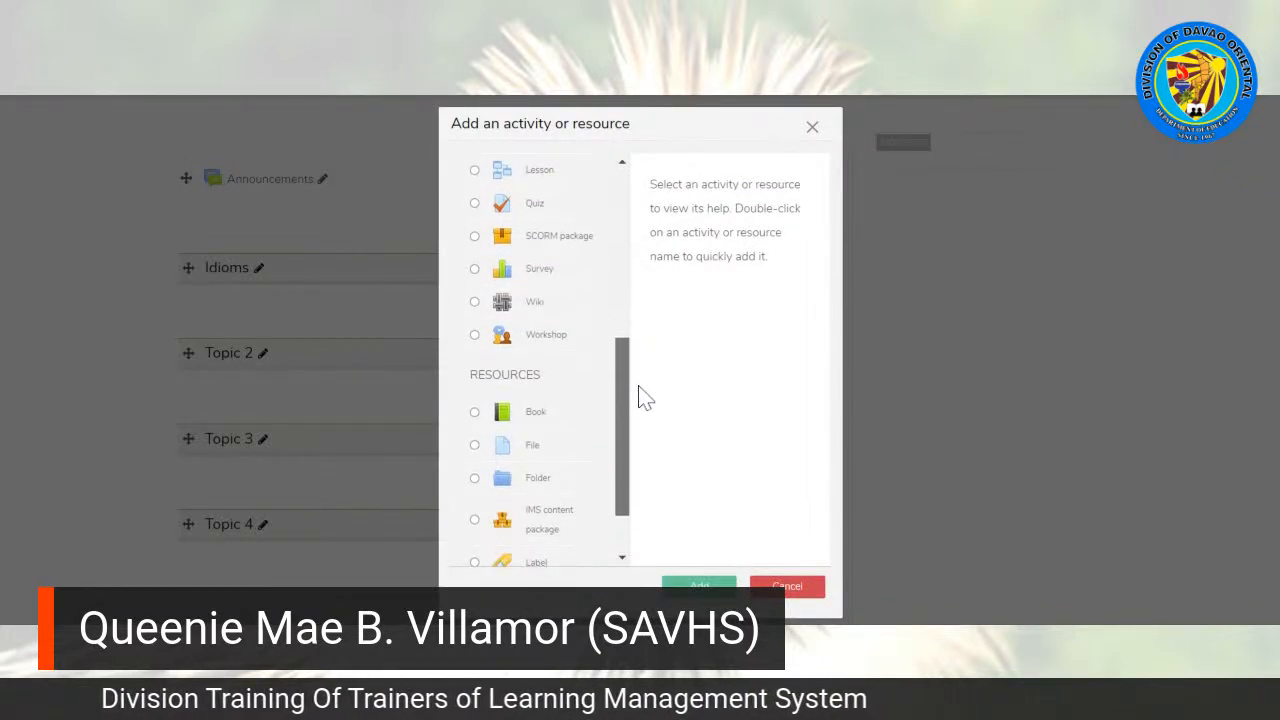
scroll(647, 414, down, 2)
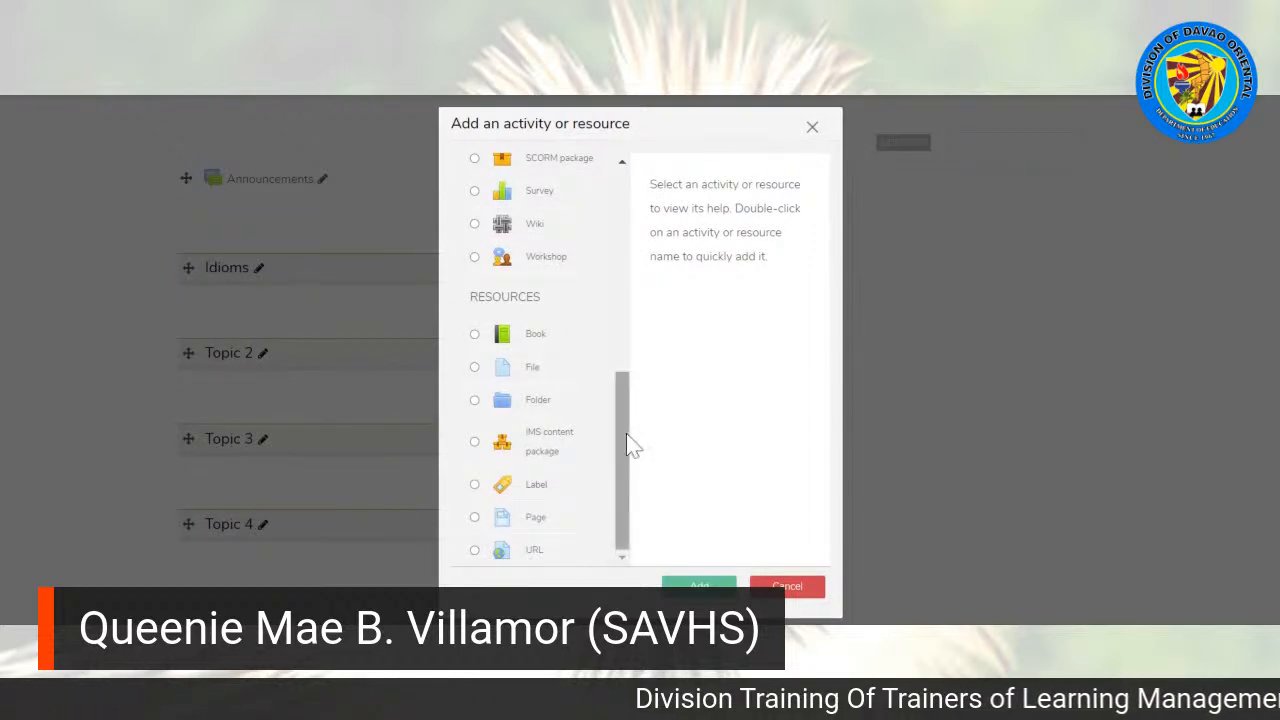
click(477, 485)
click(700, 585)
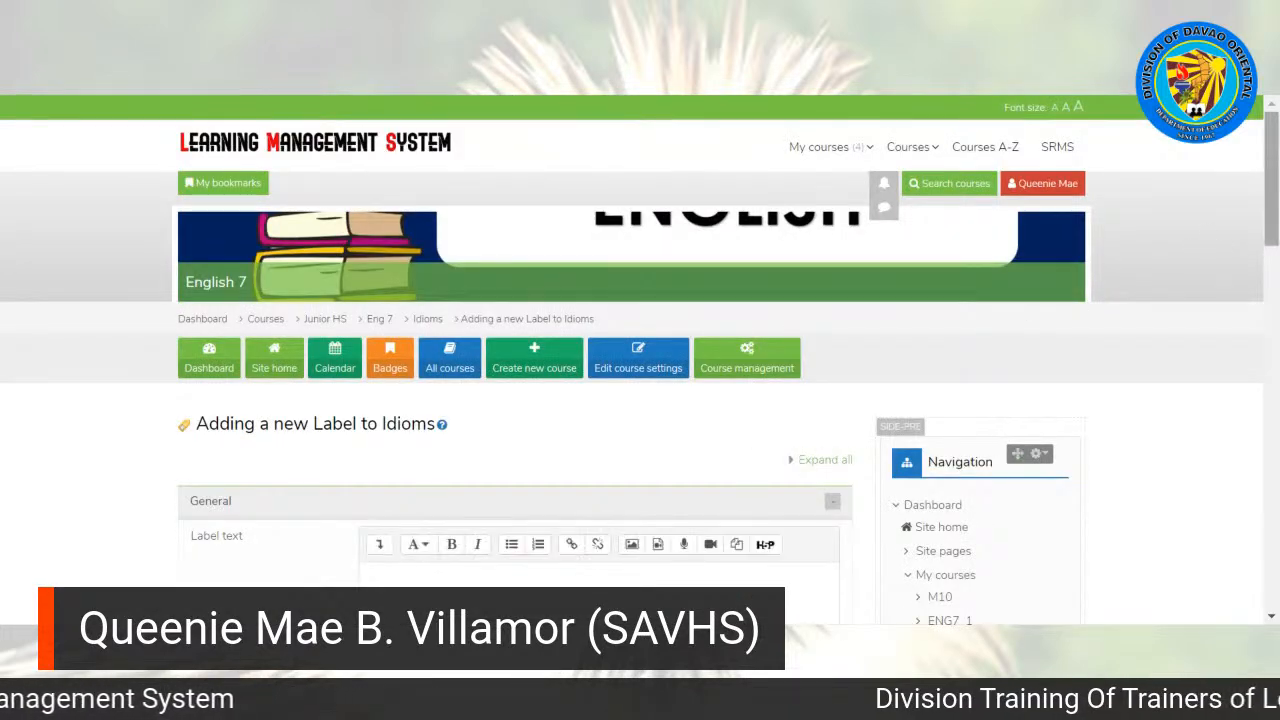
scroll(640, 360, down, 3)
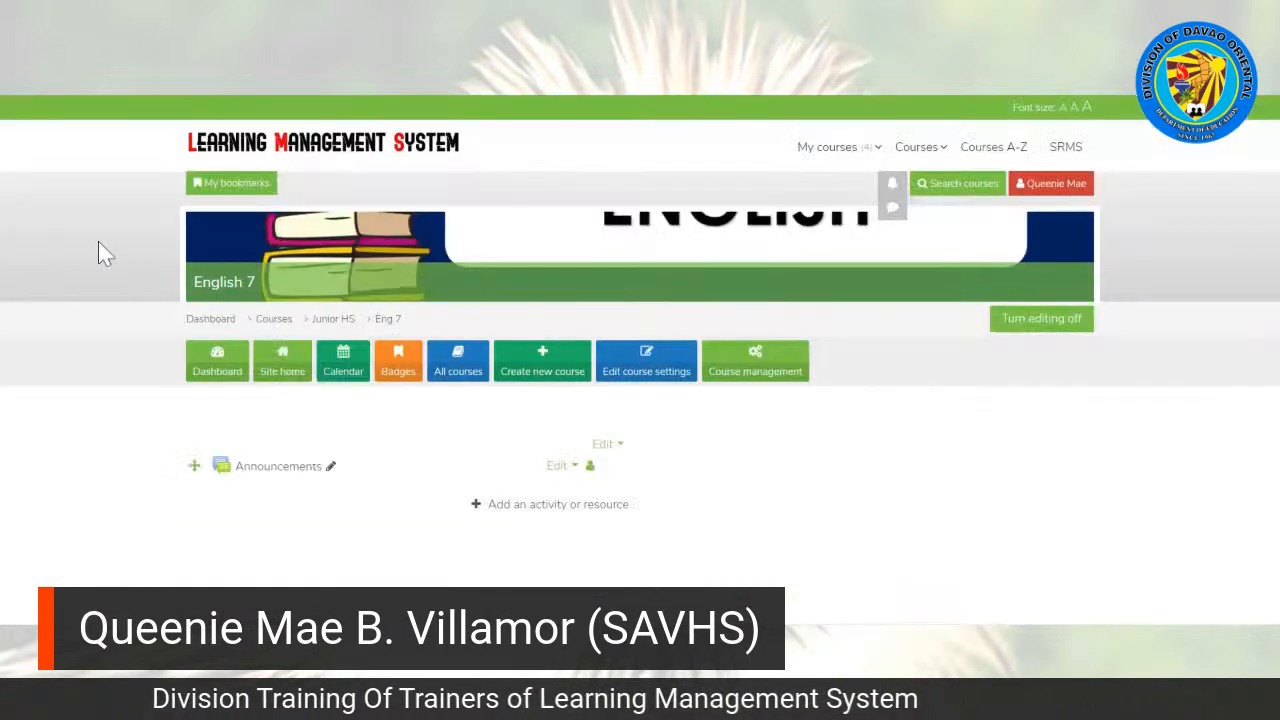
scroll(100, 251, down, 3)
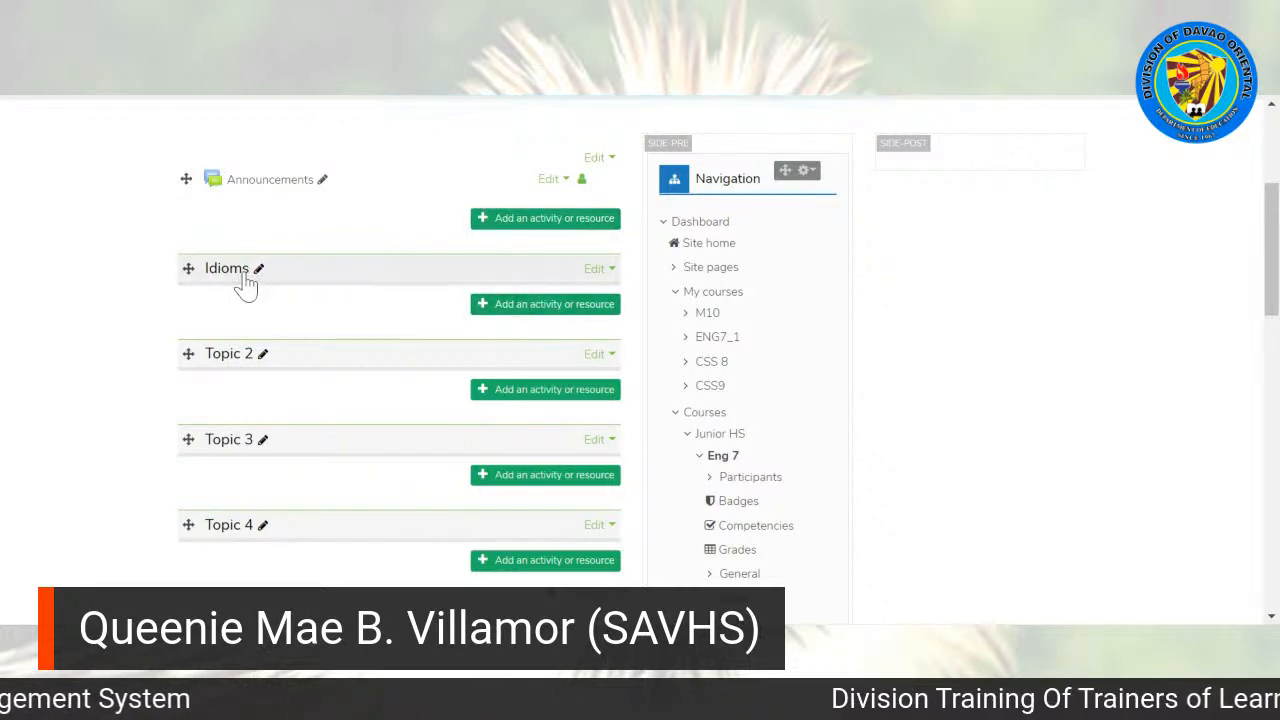
Step: Start adding a Label resource to the Idioms topic
click(522, 306)
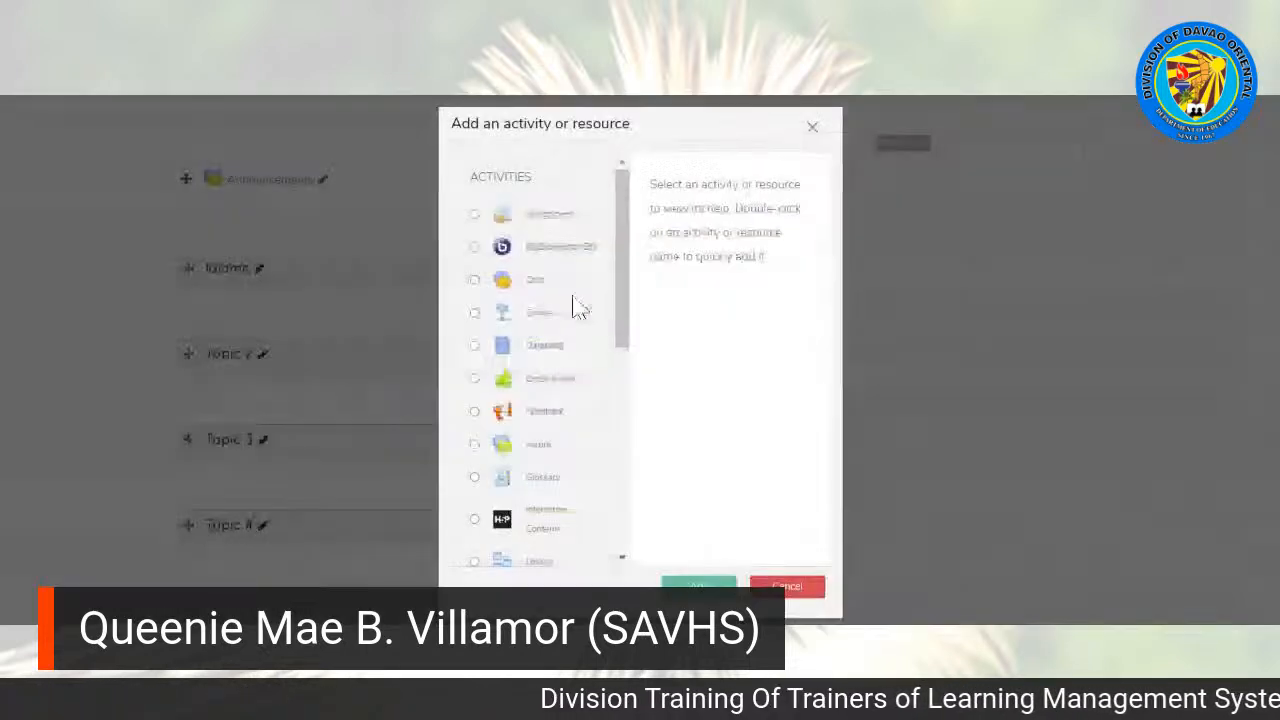
drag(620, 270, 503, 514)
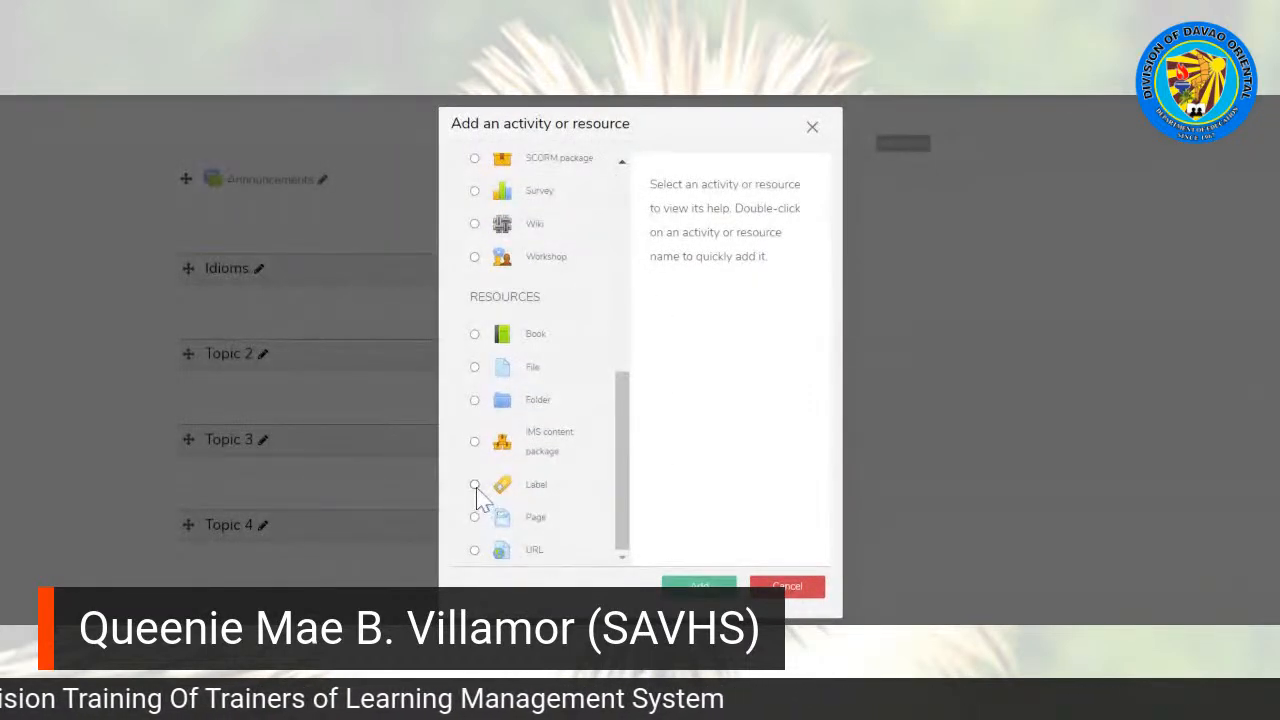
click(475, 485)
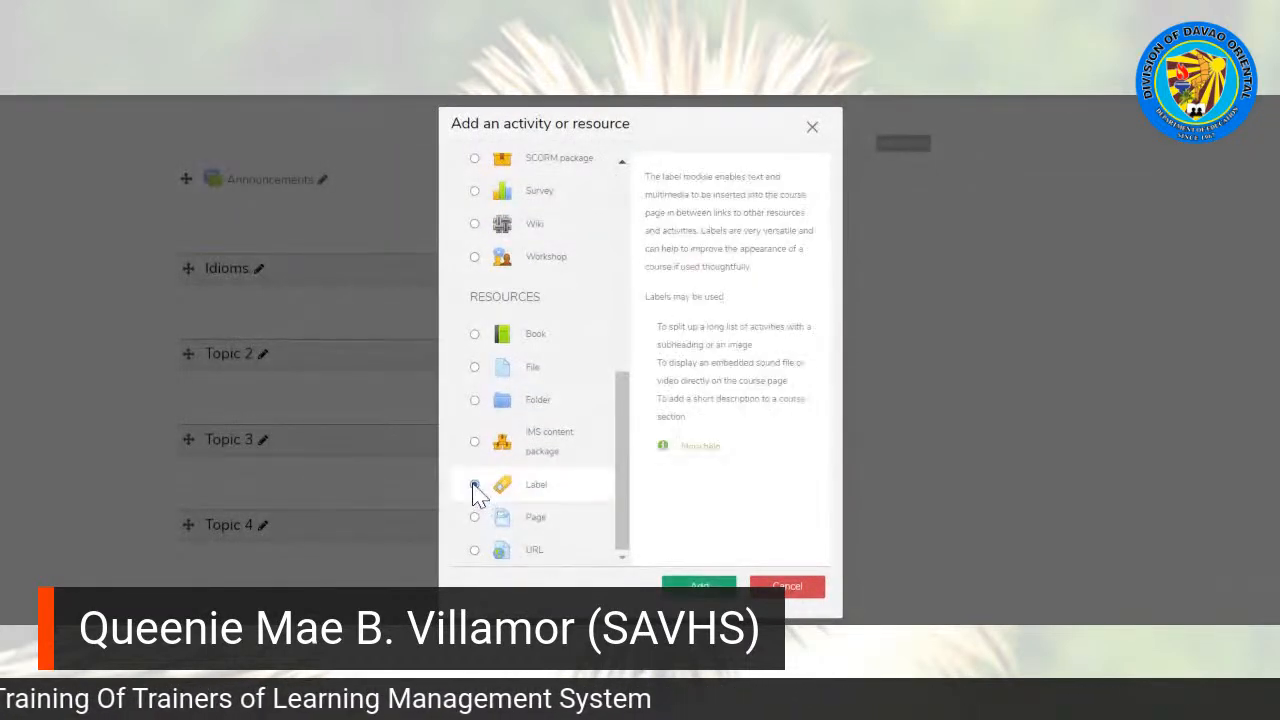
click(698, 585)
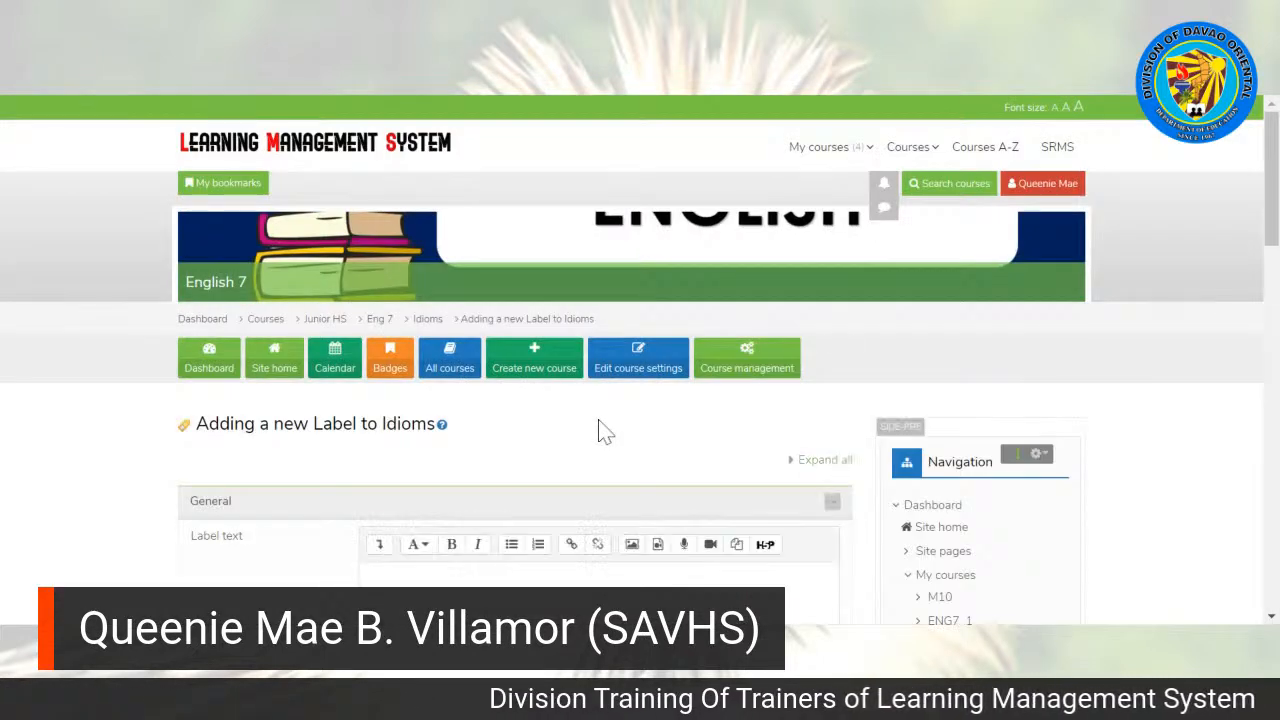
Step: Enter "A. Preliminary Activities" as the label text, then save and return to the course
drag(1275, 212, 1275, 287)
click(369, 282)
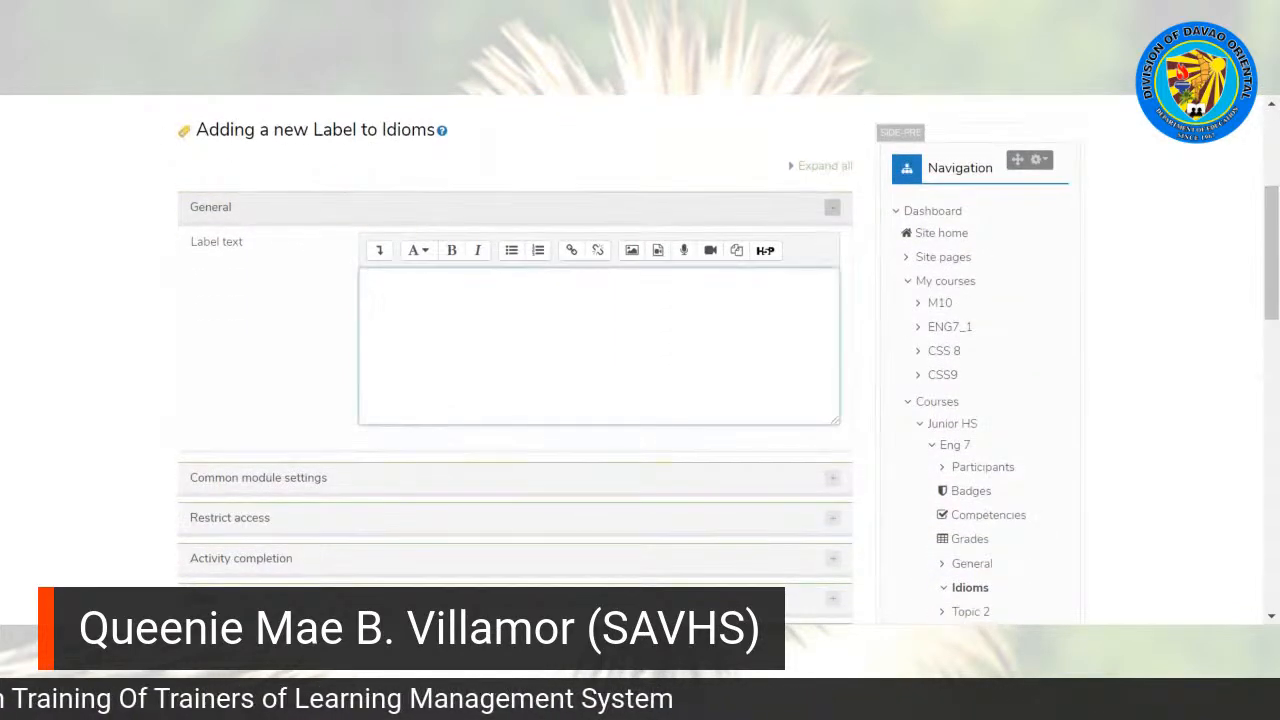
text(A. Preliminary Activities)
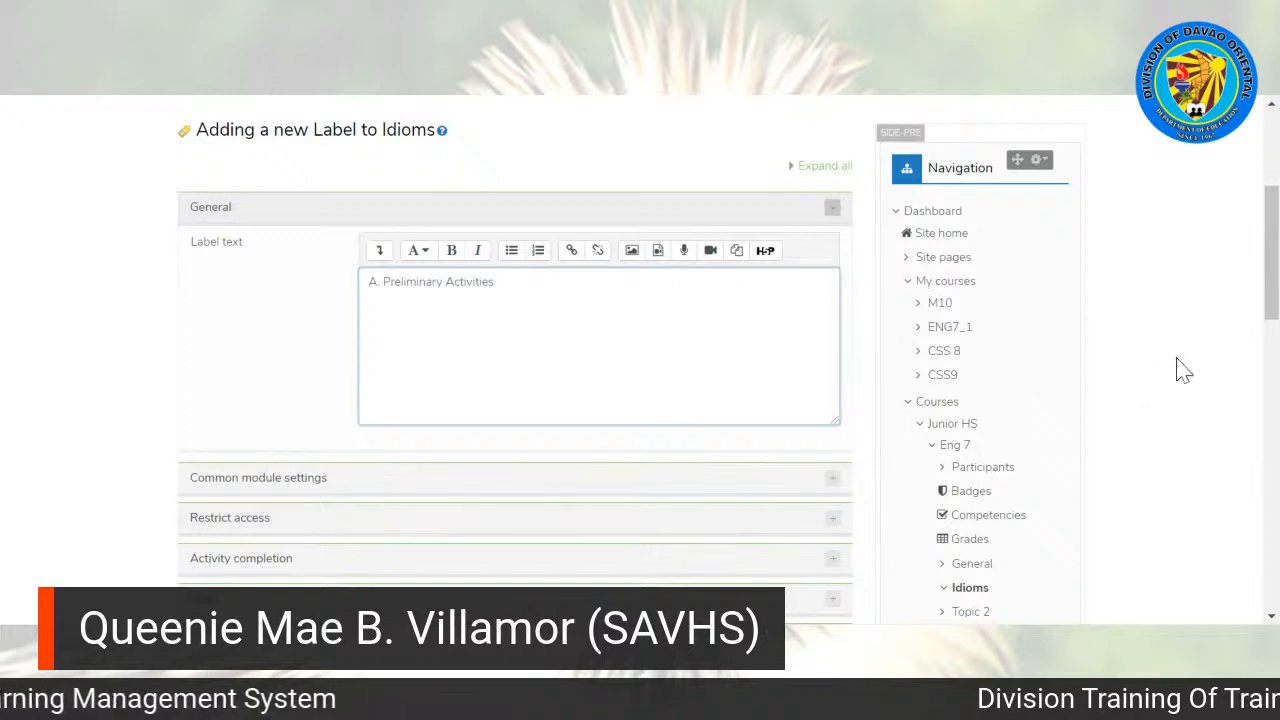
scroll(1272, 250, down, 2)
mouse_move(1272, 301)
mouse_down()
mouse_move(1272, 323)
mouse_move(1272, 242)
mouse_move(1272, 295)
mouse_up()
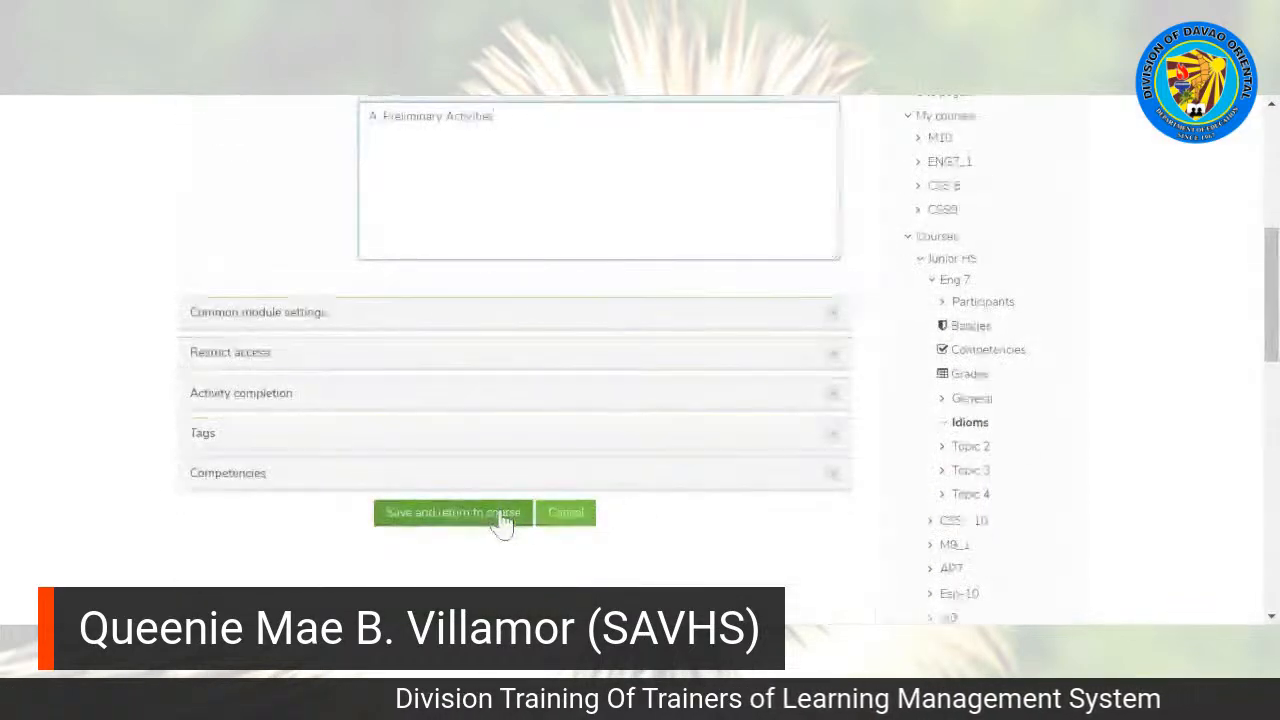
click(500, 514)
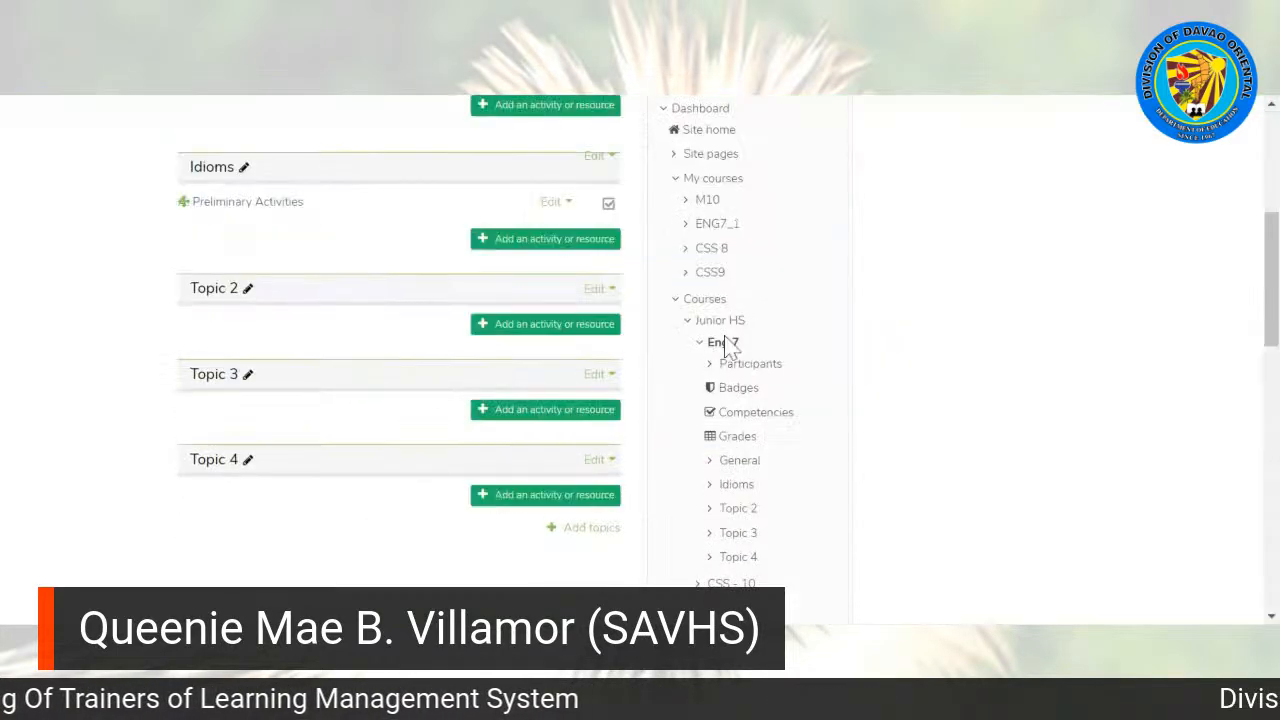
Step: Start adding a File resource to the Idioms topic and read the description of the File module
scroll(1276, 283, up, 2)
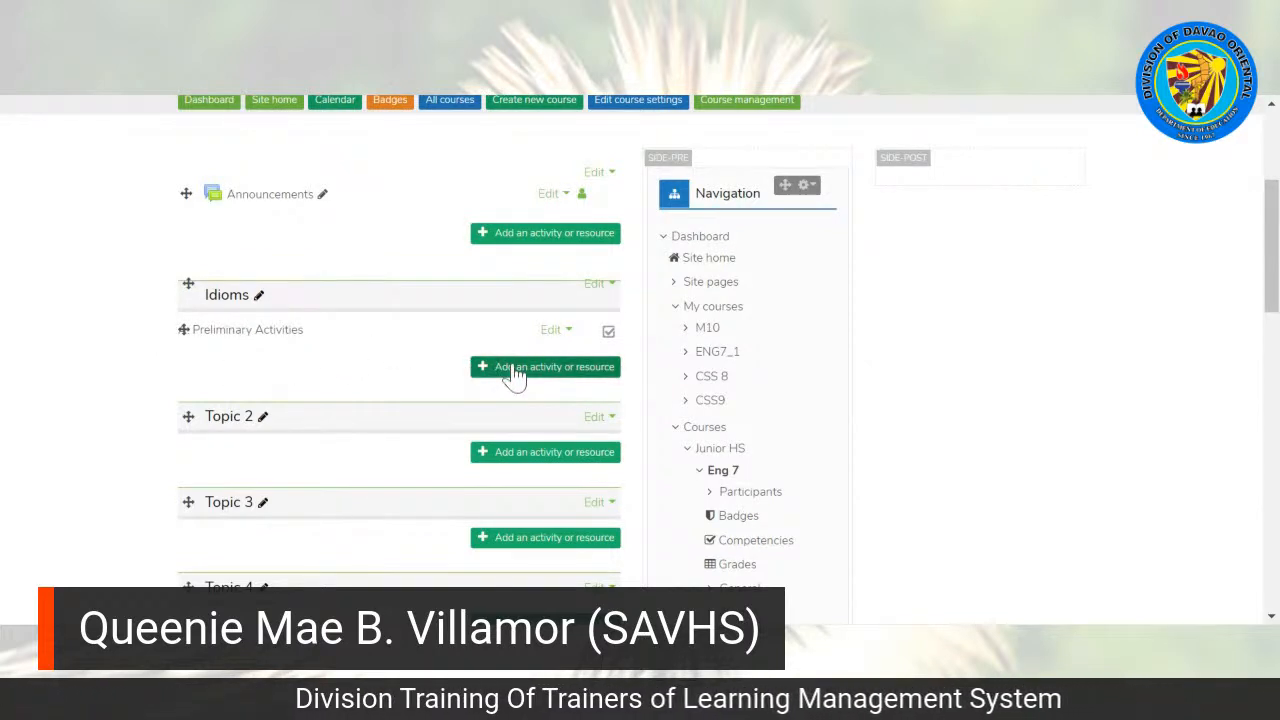
click(545, 366)
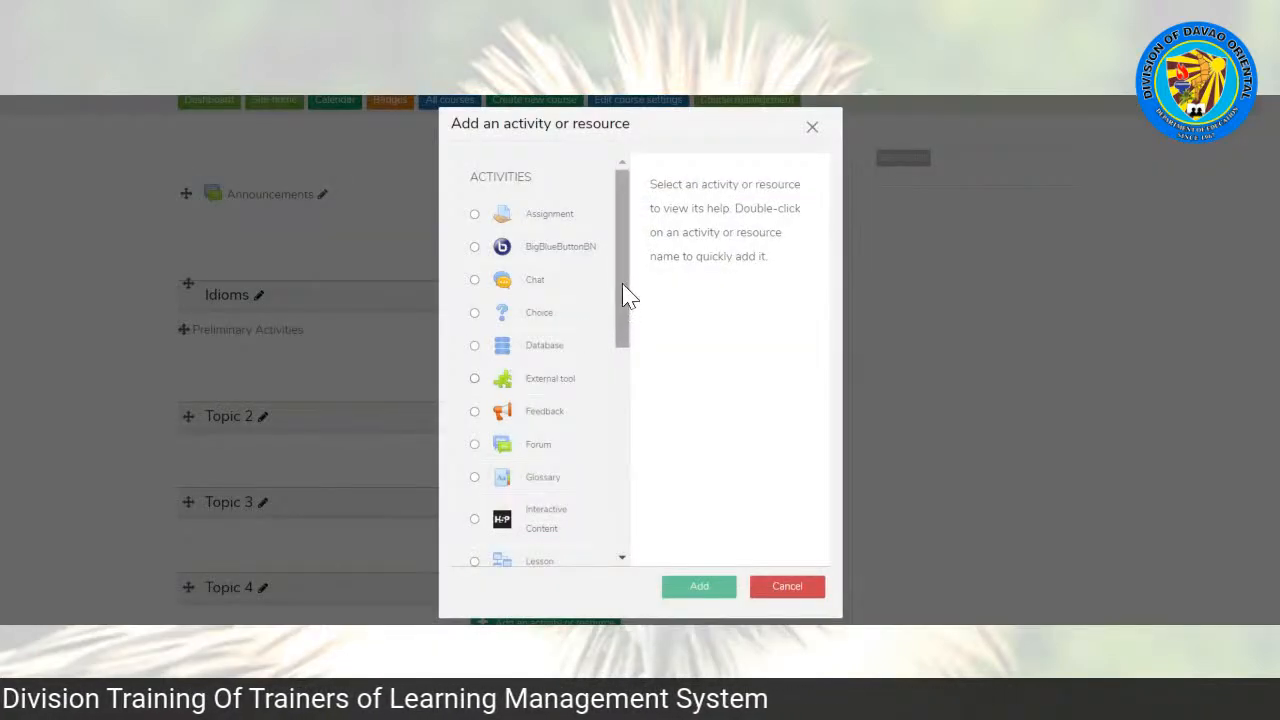
drag(625, 295, 632, 493)
click(481, 369)
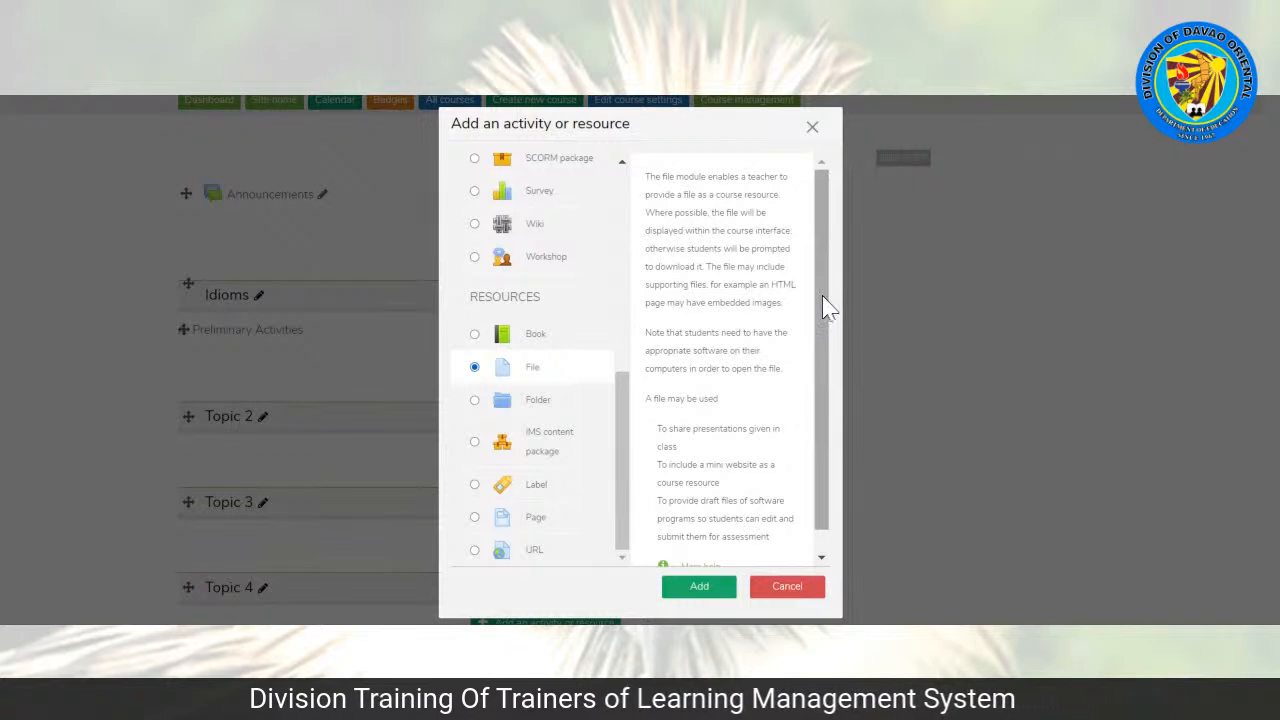
scroll(826, 312, down, 1)
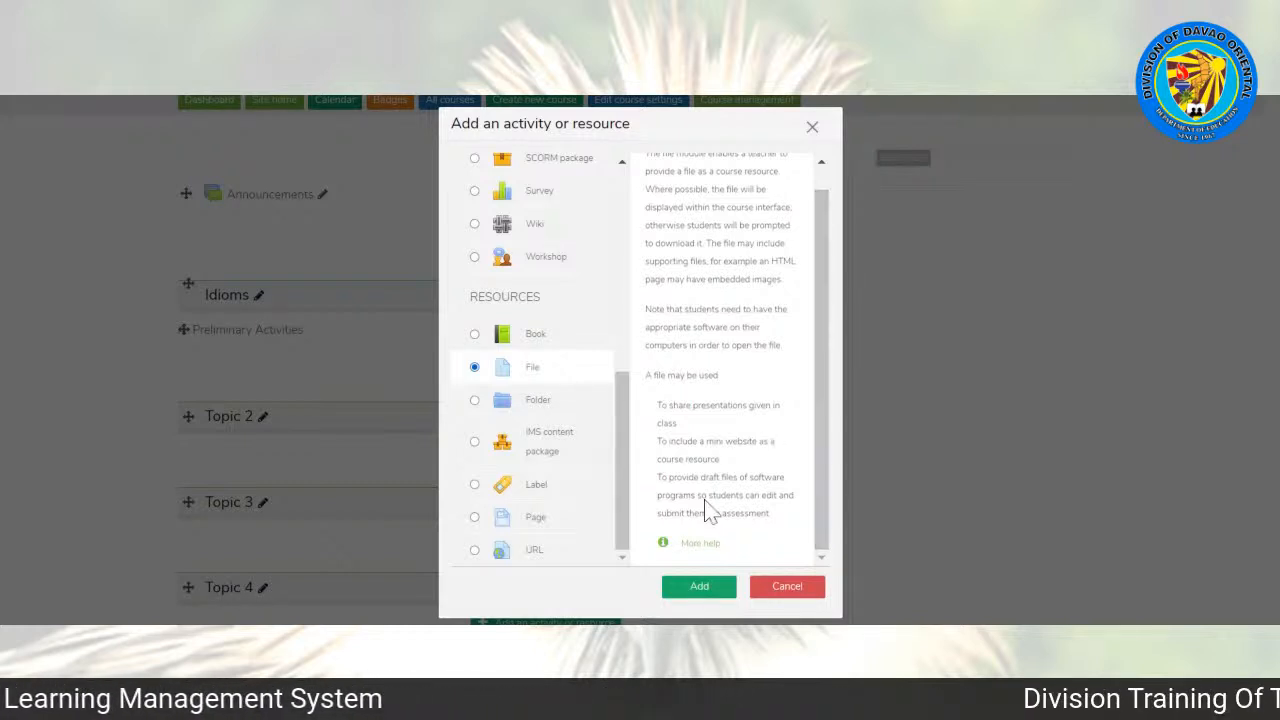
click(682, 595)
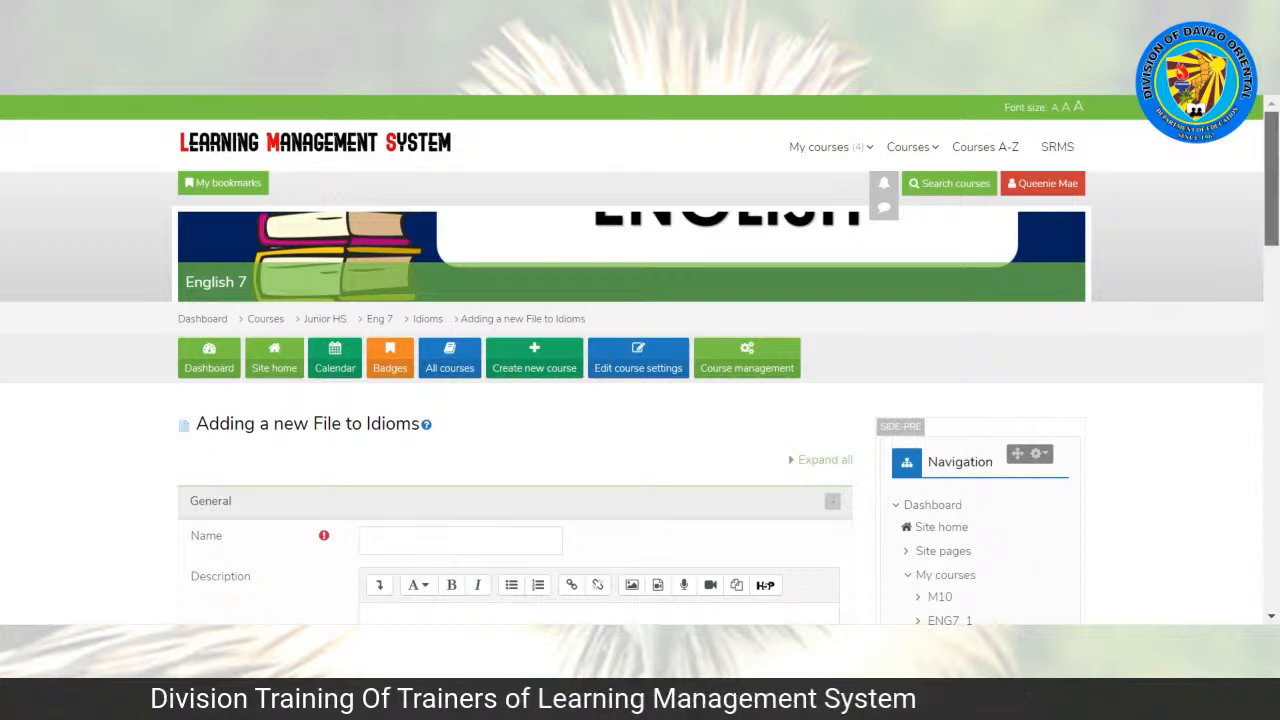
Step: Name the new file resource Idioms Discussion
scroll(640, 400, down, 3)
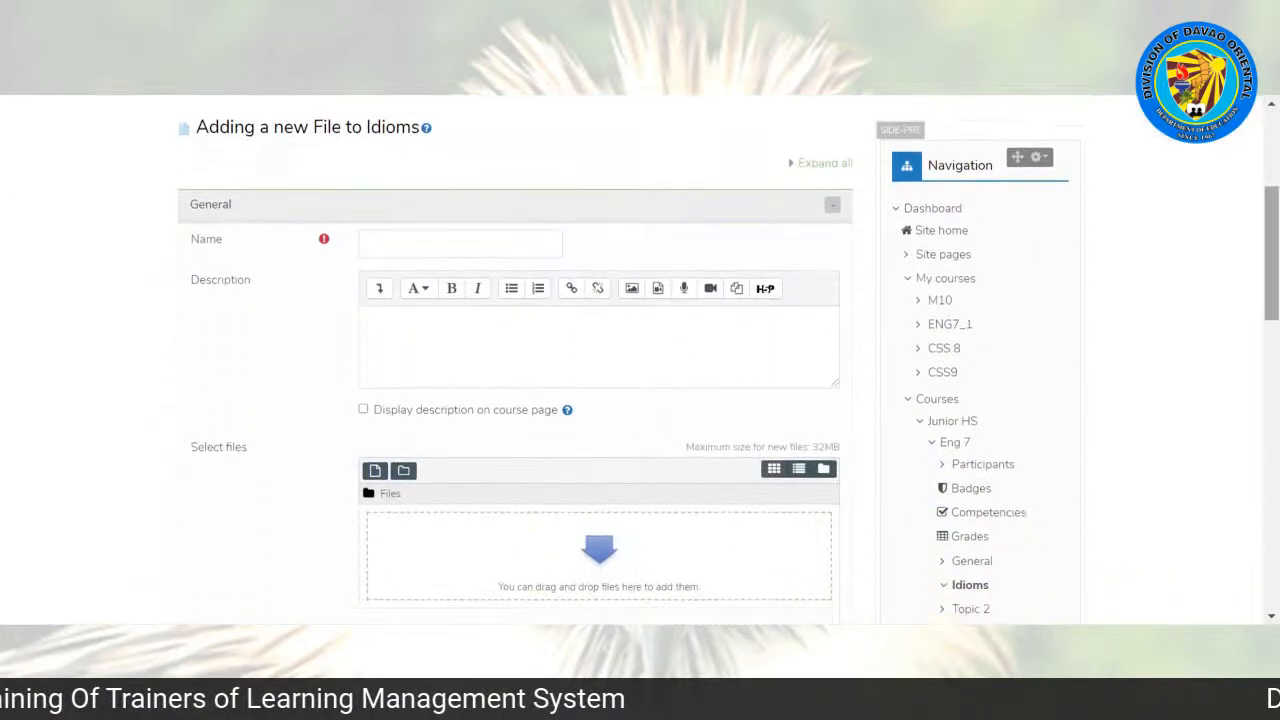
click(367, 243)
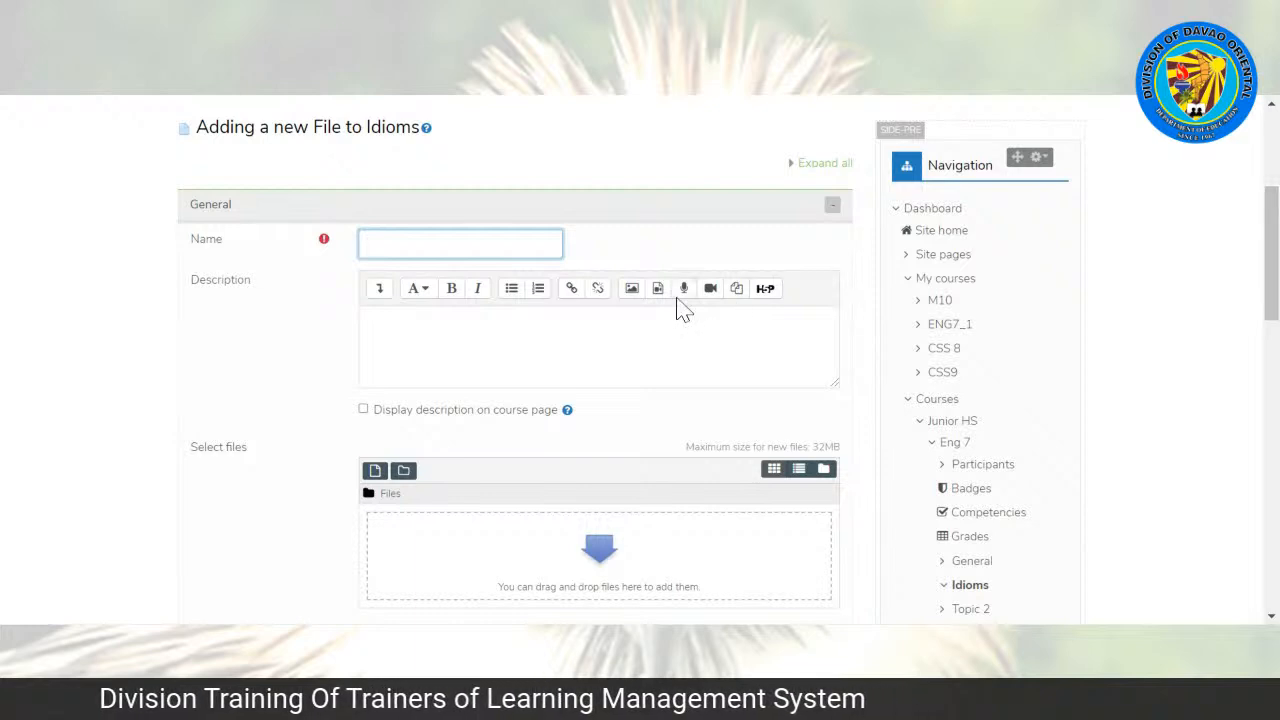
text(s Discussion)
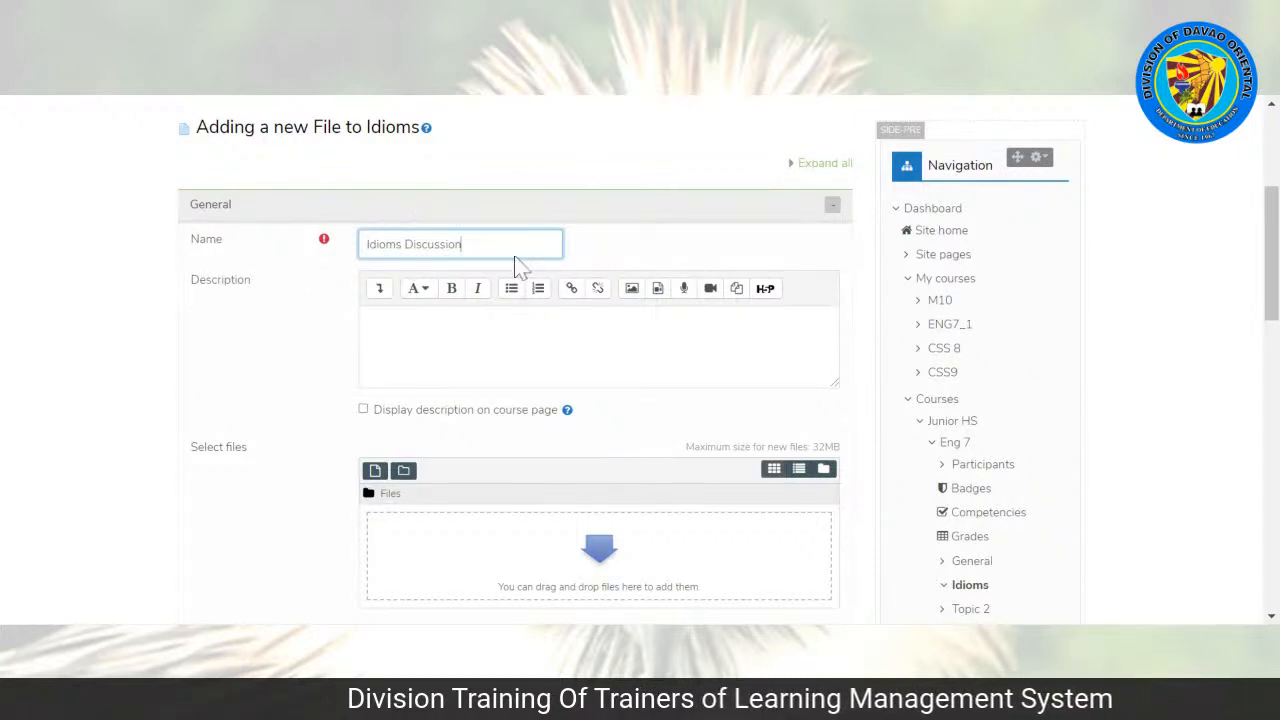
Step: Upload idioms.pdf from the computer as the content of the file resource
scroll(1270, 260, down, 1)
scroll(1270, 270, down, 2)
click(570, 174)
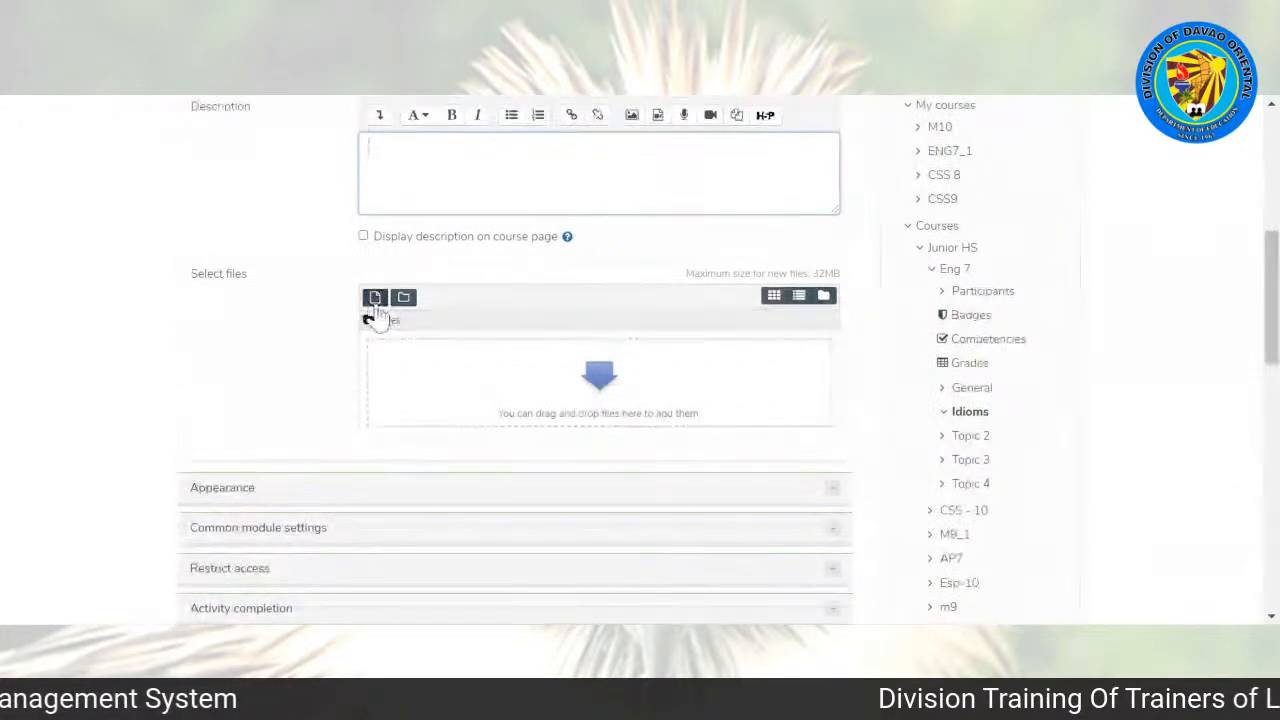
click(374, 300)
click(448, 296)
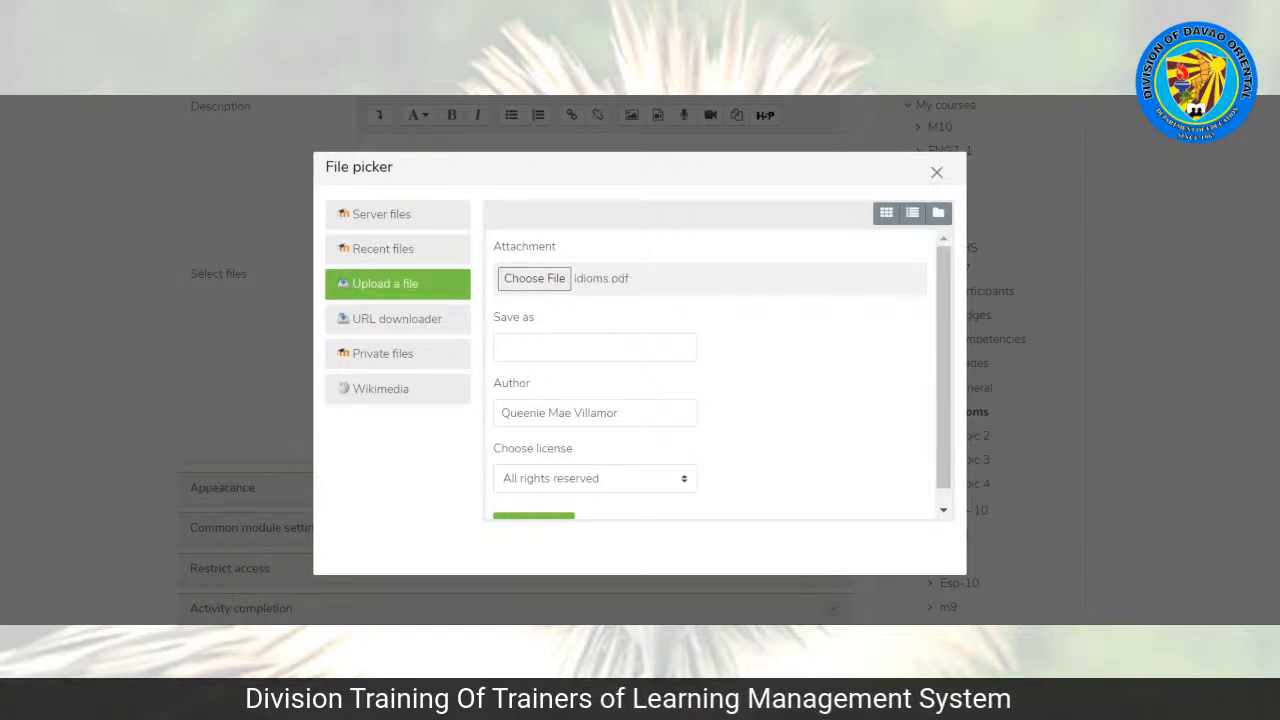
drag(949, 311, 960, 370)
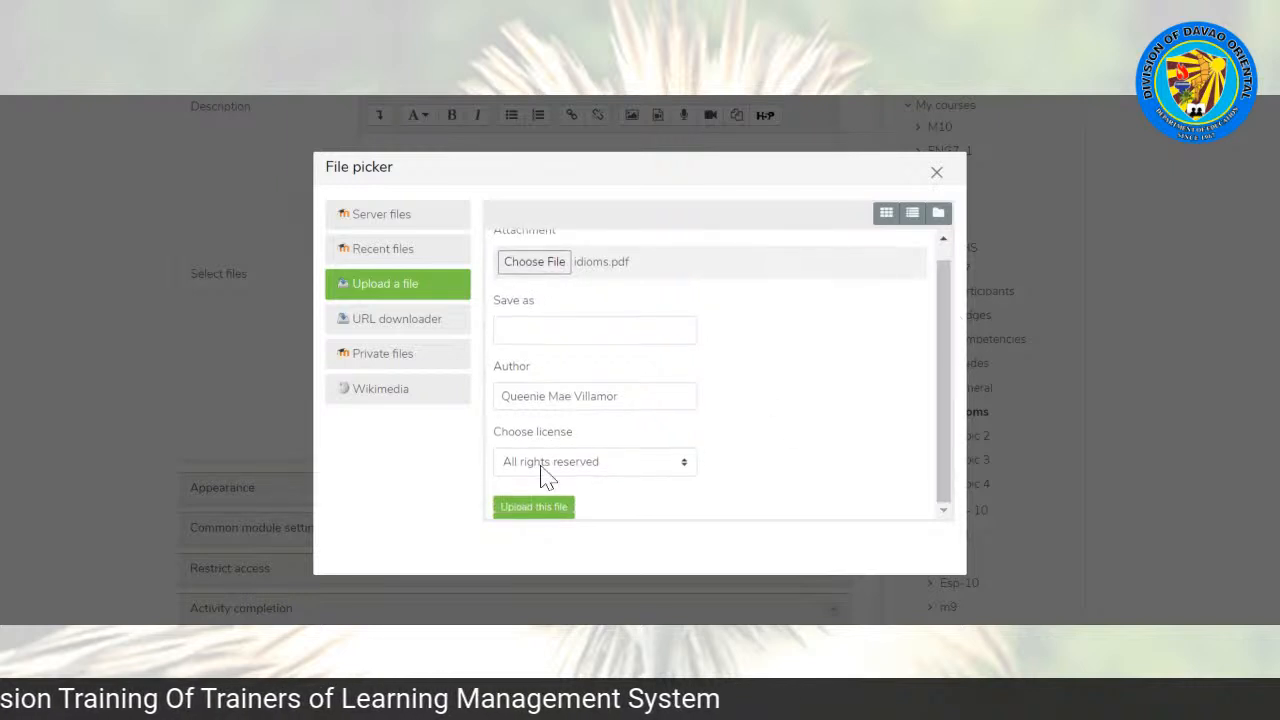
click(533, 507)
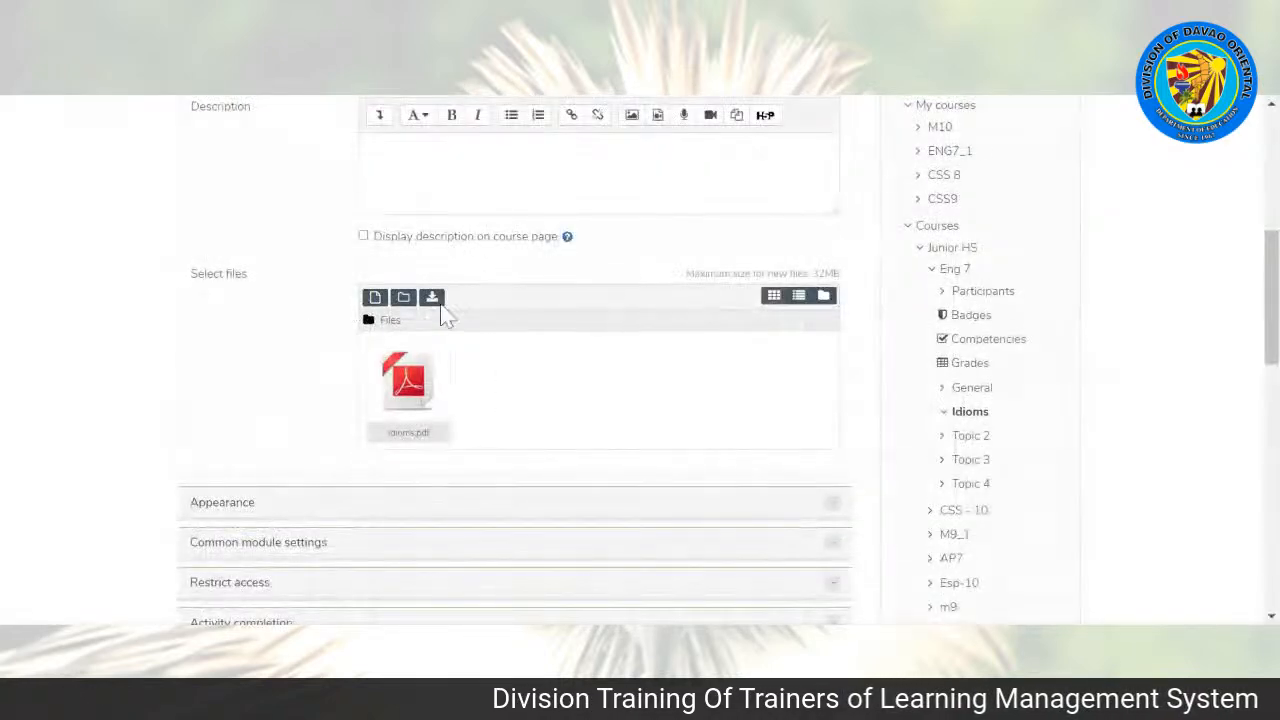
Step: Set the file's completion tracking to show the activity as complete once students have viewed it, then save and return to the course
scroll(1271, 297, down, 2)
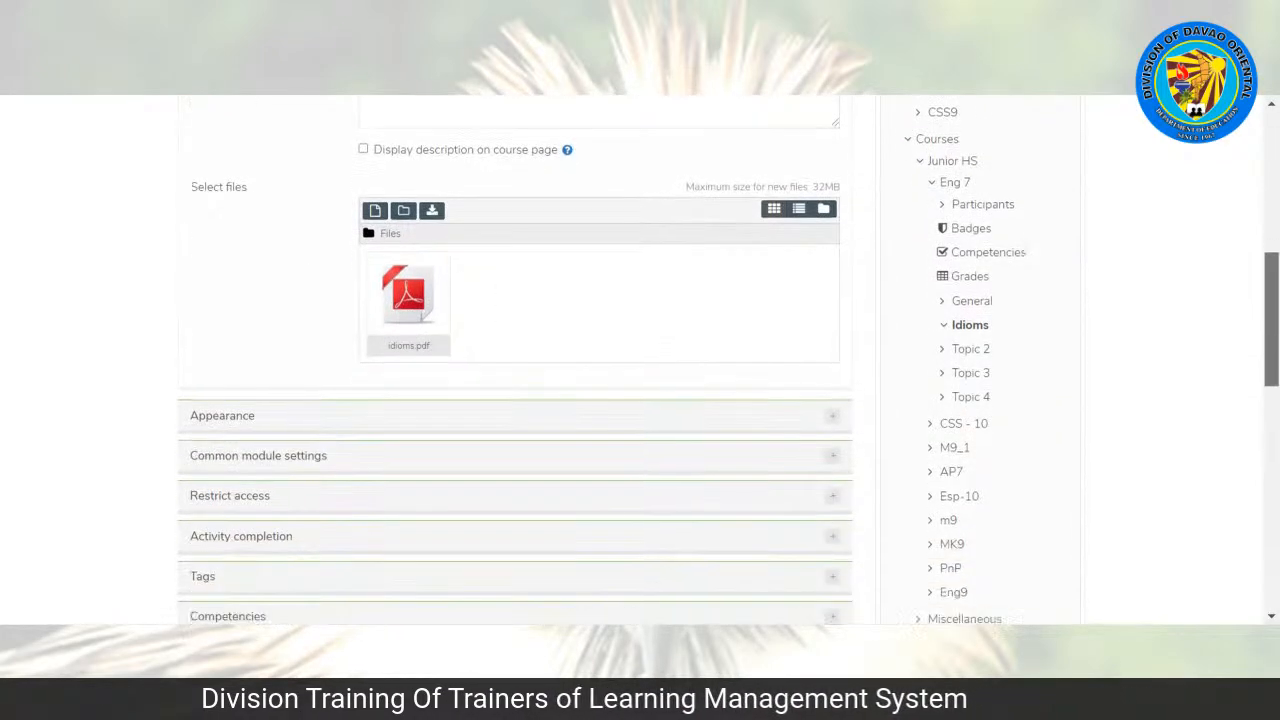
mouse_move(1271, 344)
mouse_down()
mouse_move(1271, 321)
mouse_move(1271, 348)
mouse_up()
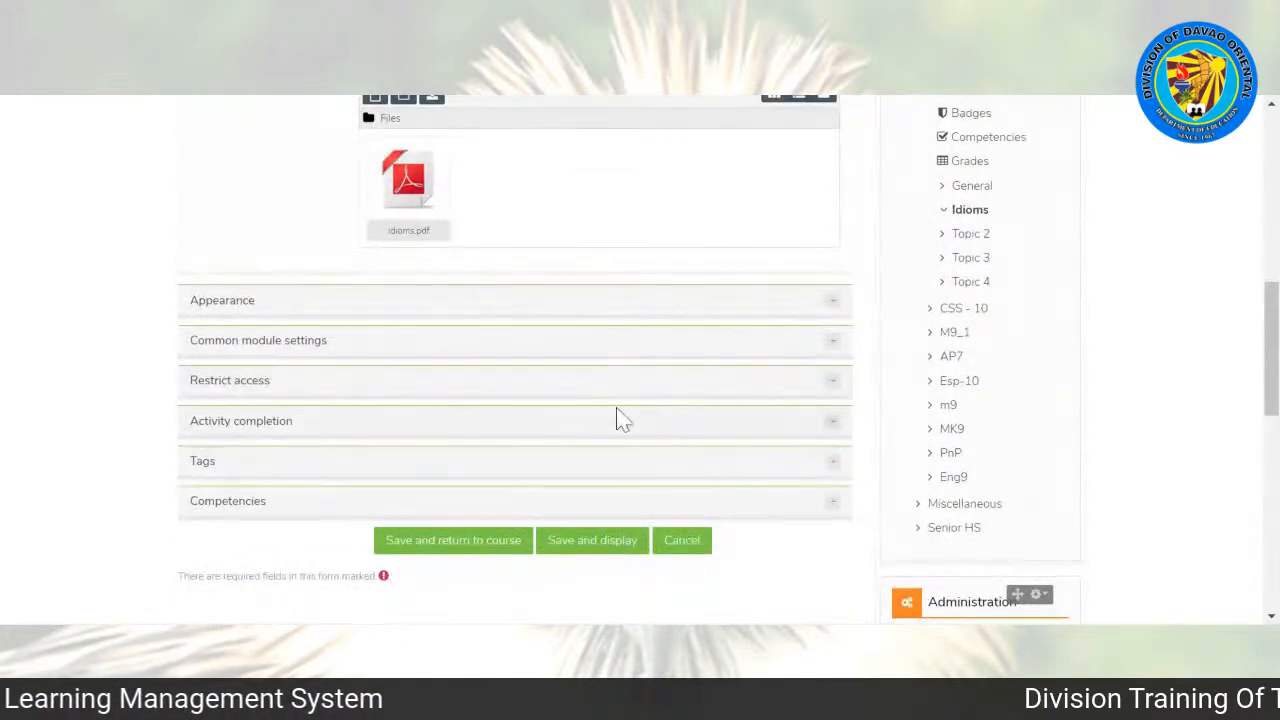
click(252, 438)
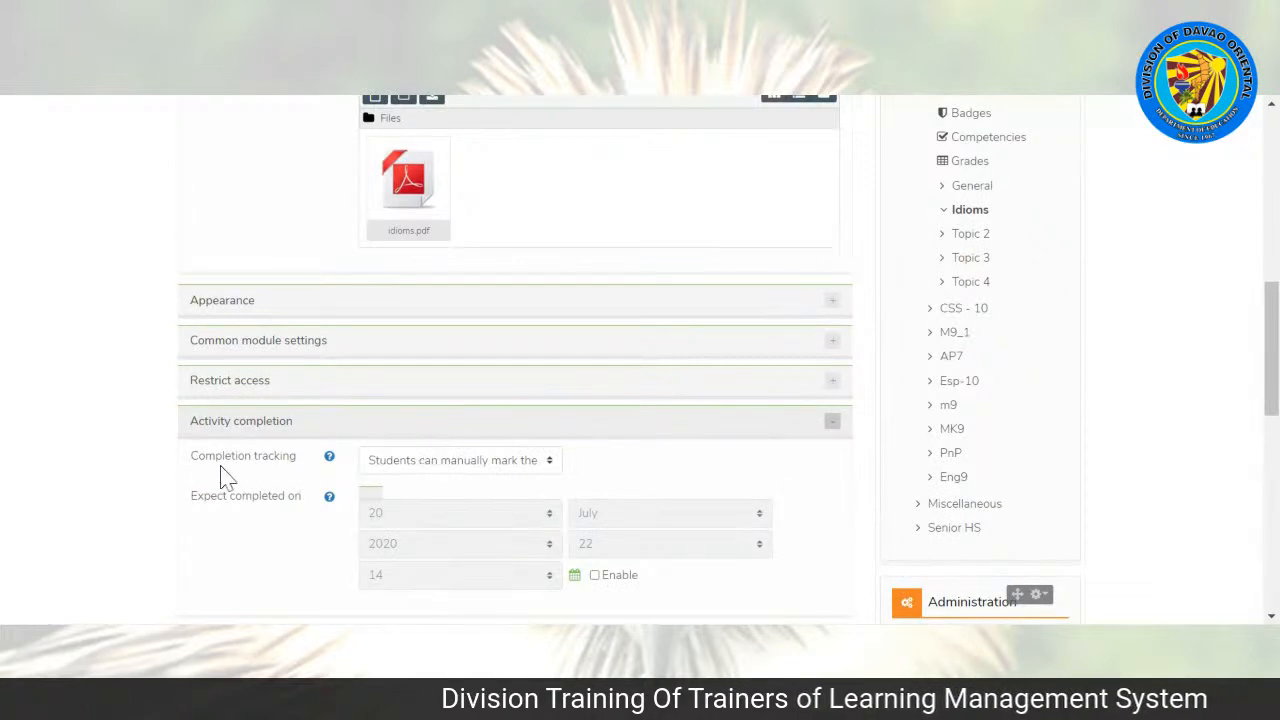
click(428, 464)
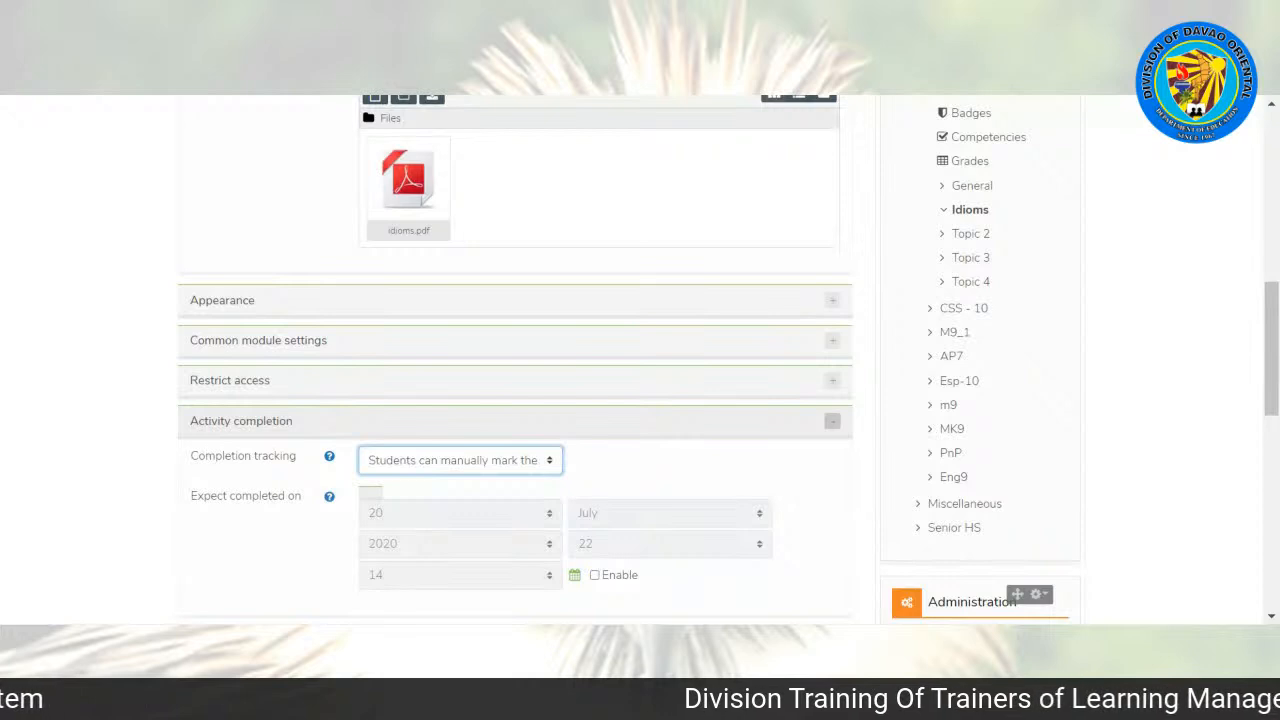
key(Down)
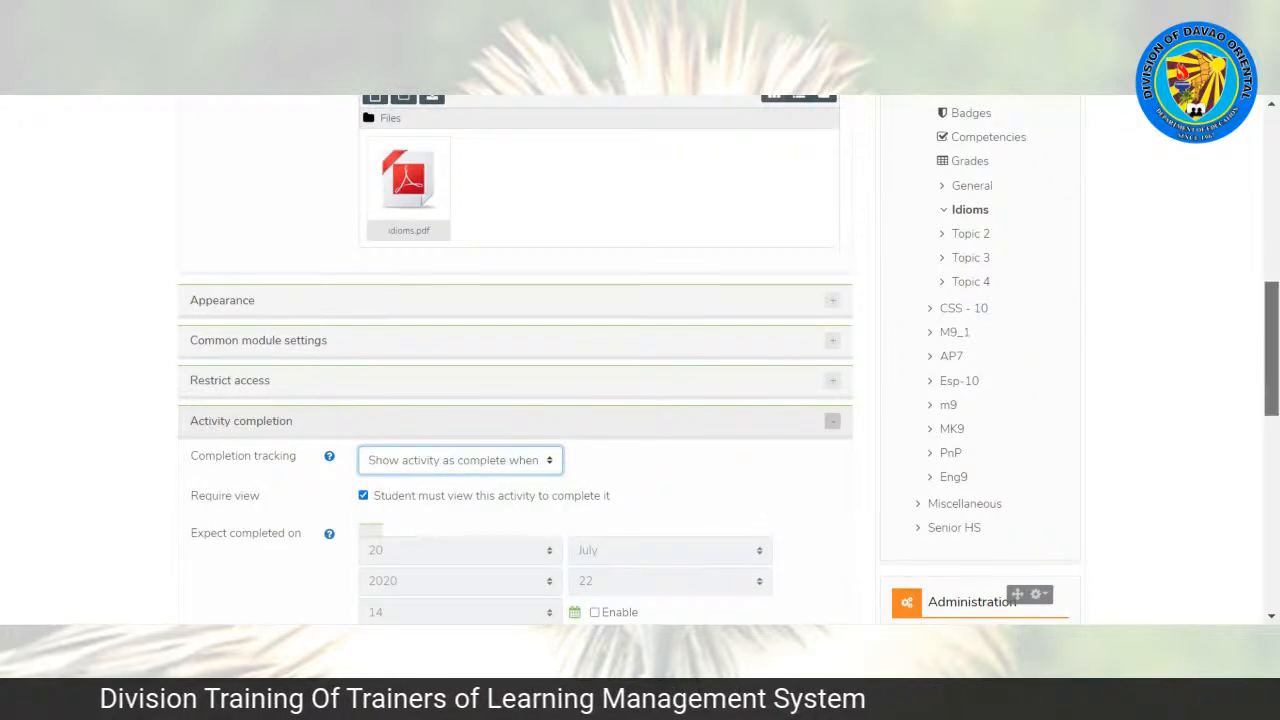
scroll(728, 361, down, 1)
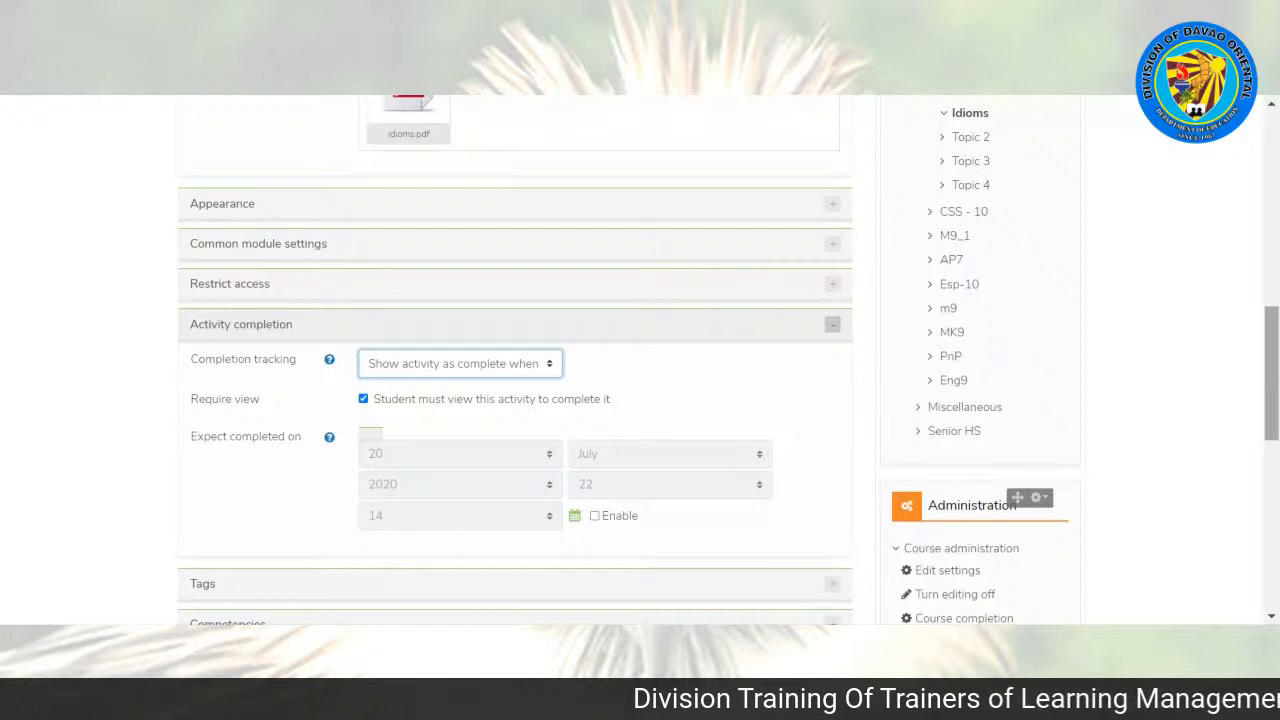
scroll(1270, 370, down, 3)
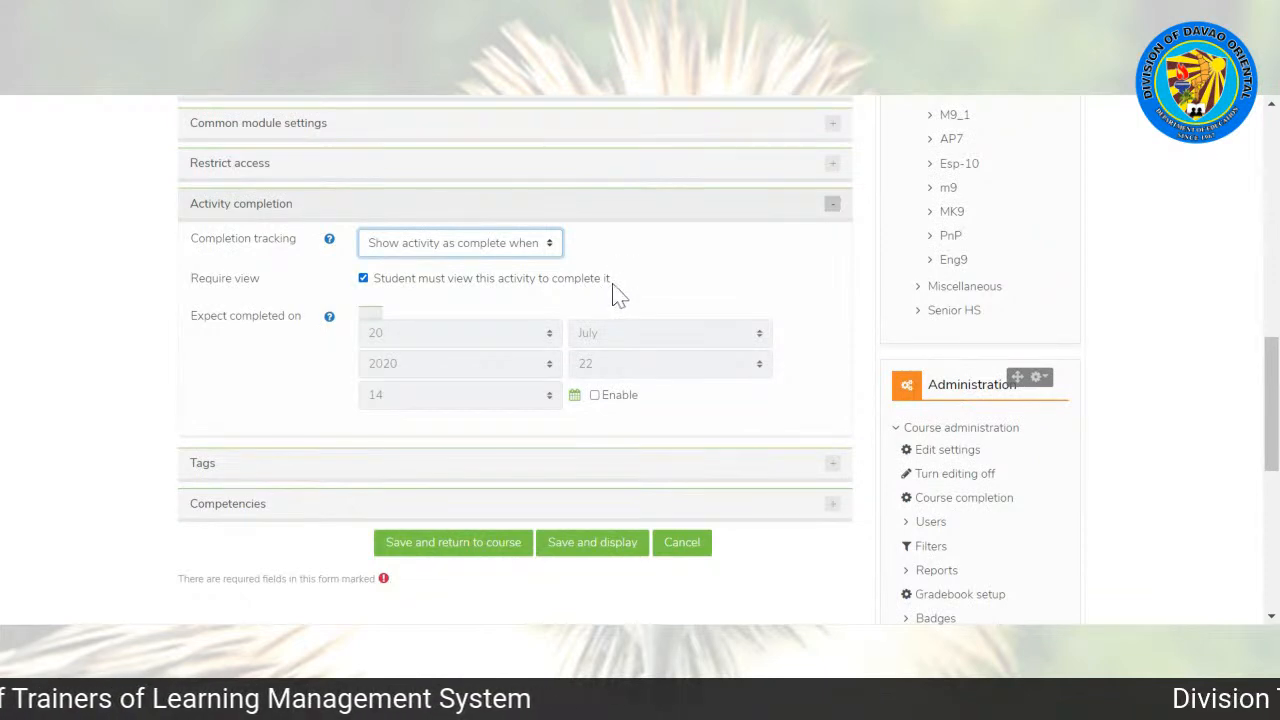
click(459, 550)
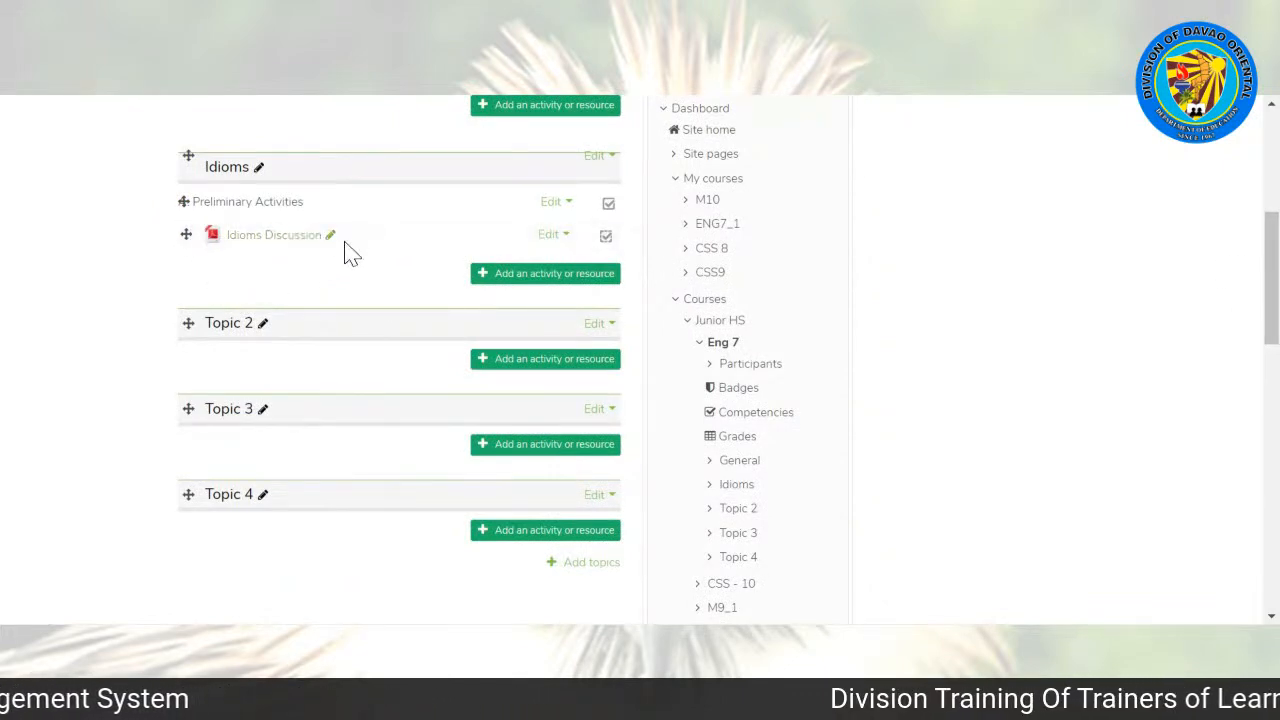
Step: Open the Idioms Discussion file to check how the PDF displays, and return to the course page
click(272, 240)
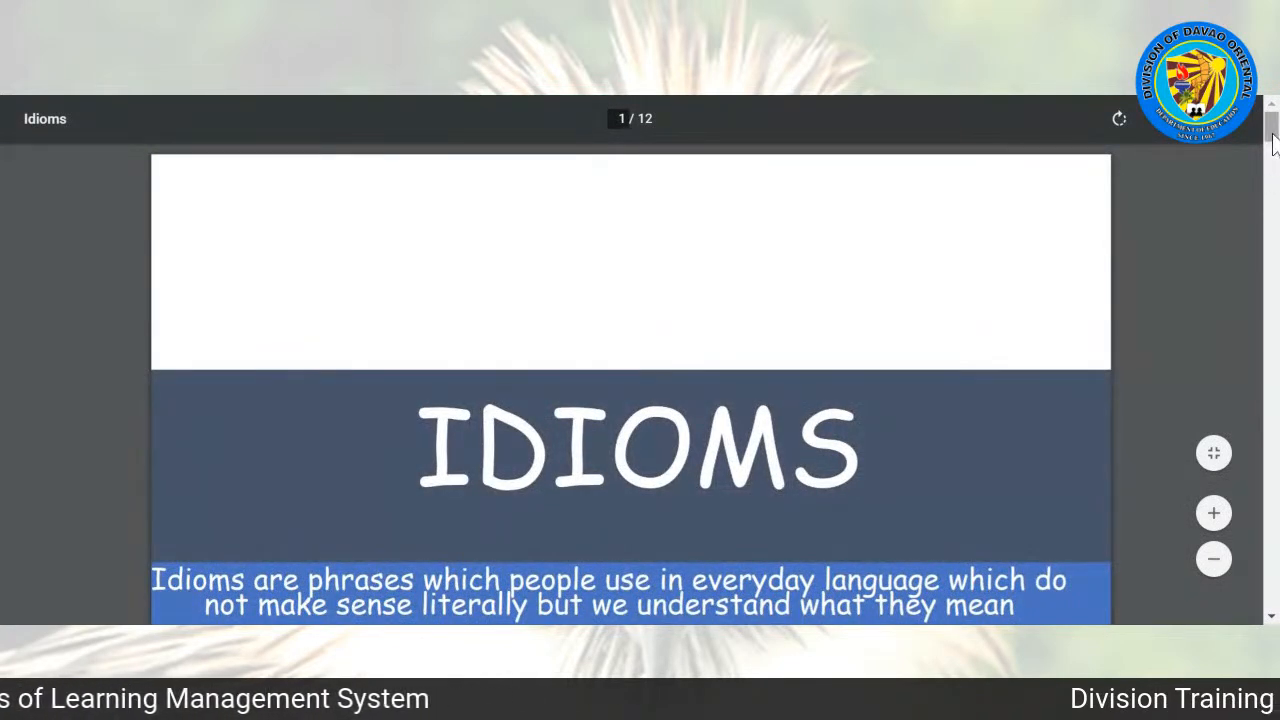
mouse_move(1272, 136)
mouse_down()
mouse_move(1273, 292)
mouse_move(1272, 150)
mouse_move(1260, 145)
mouse_up()
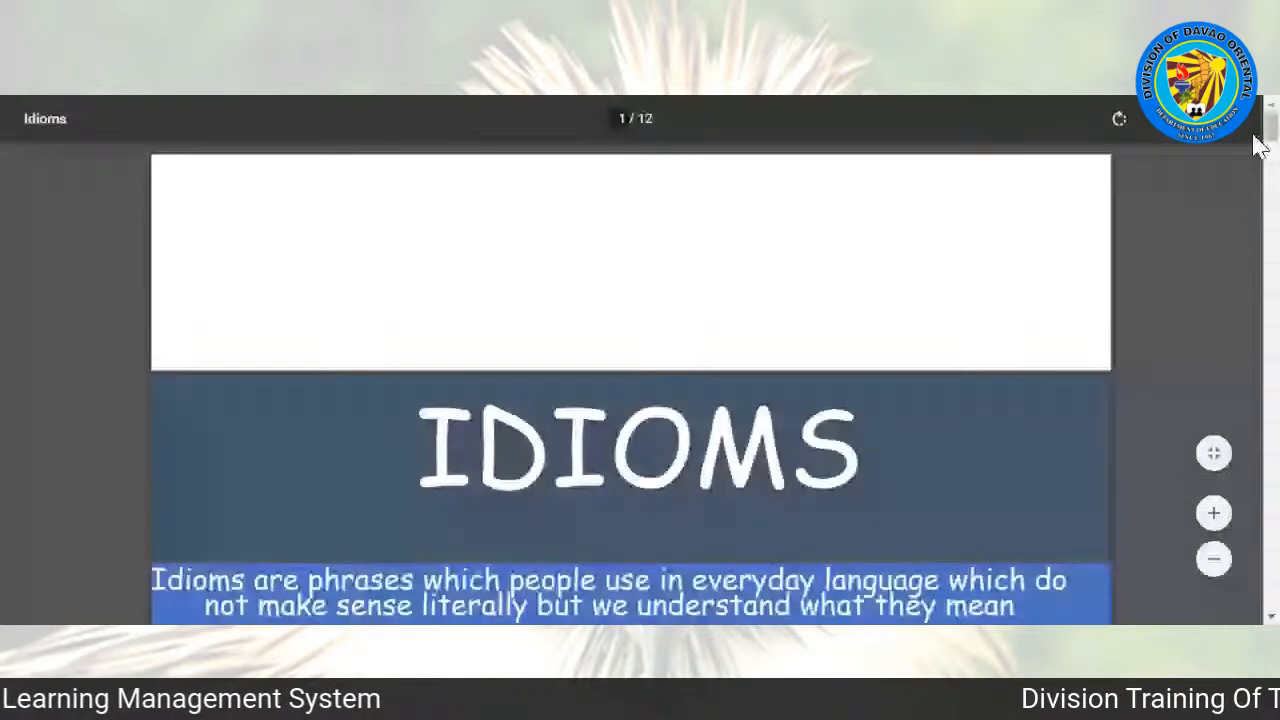
key(alt+Left)
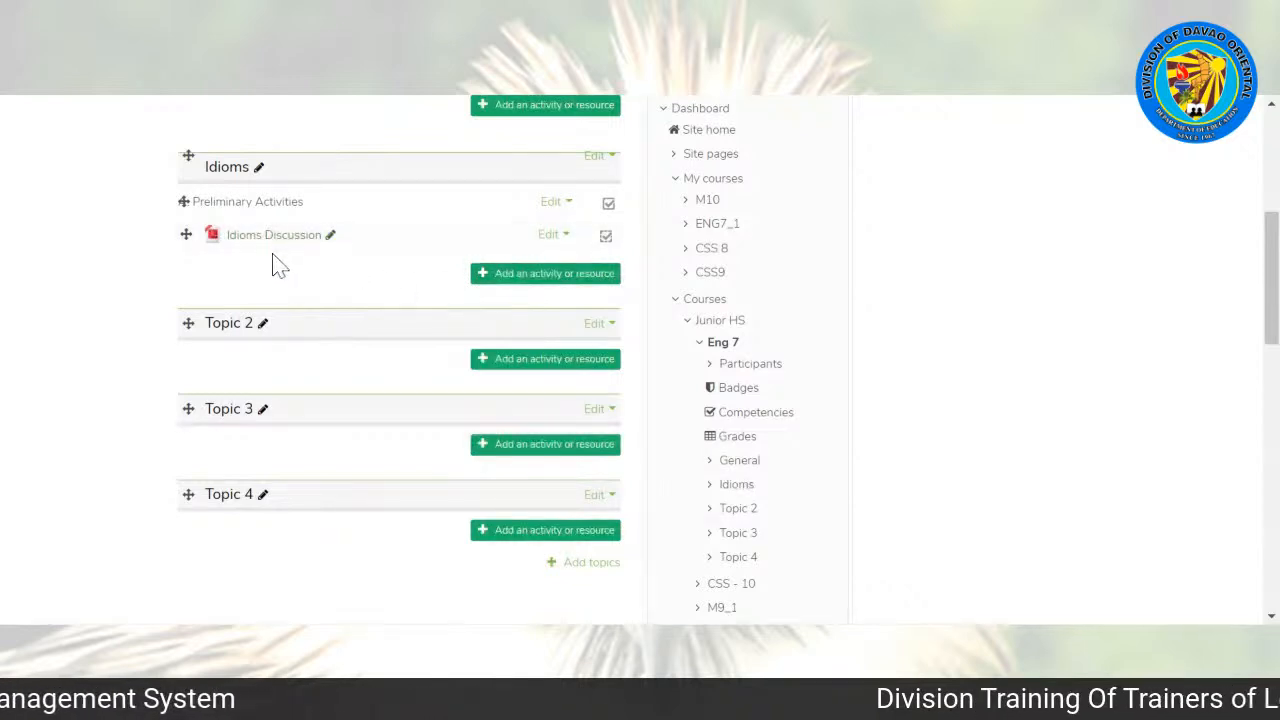
click(509, 276)
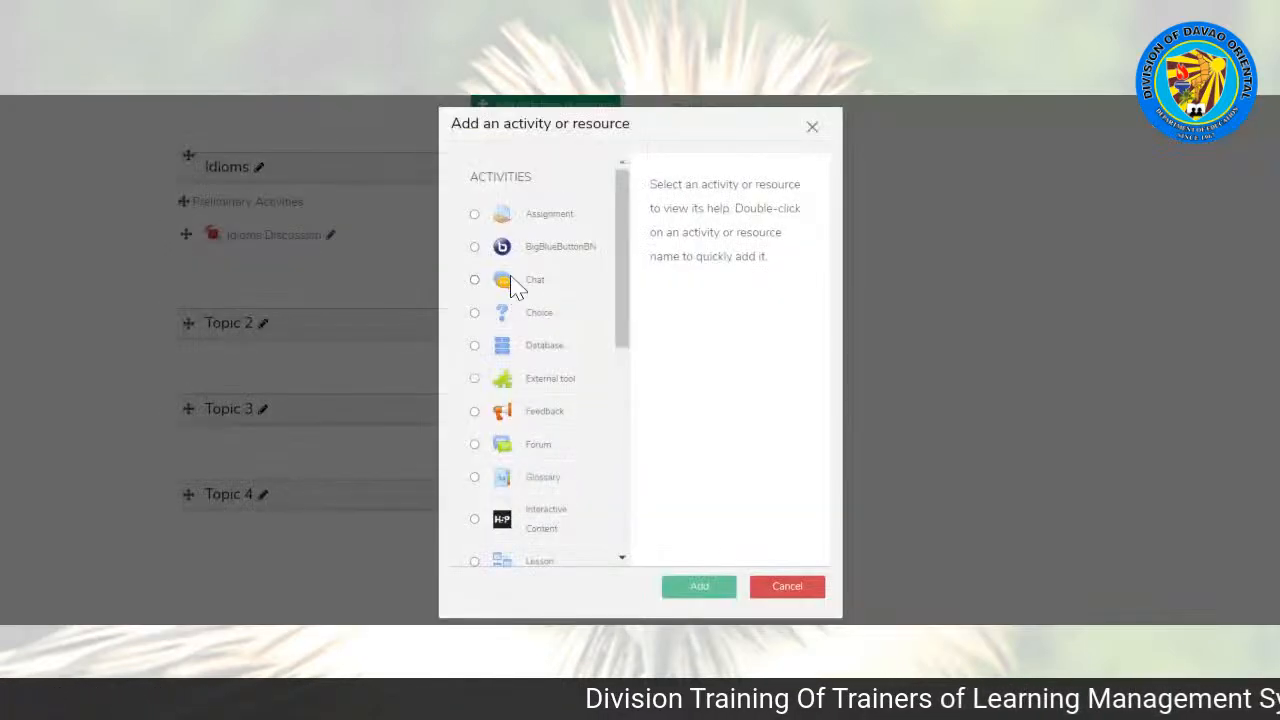
mouse_move(625, 276)
mouse_down()
mouse_move(626, 343)
mouse_move(634, 266)
mouse_up()
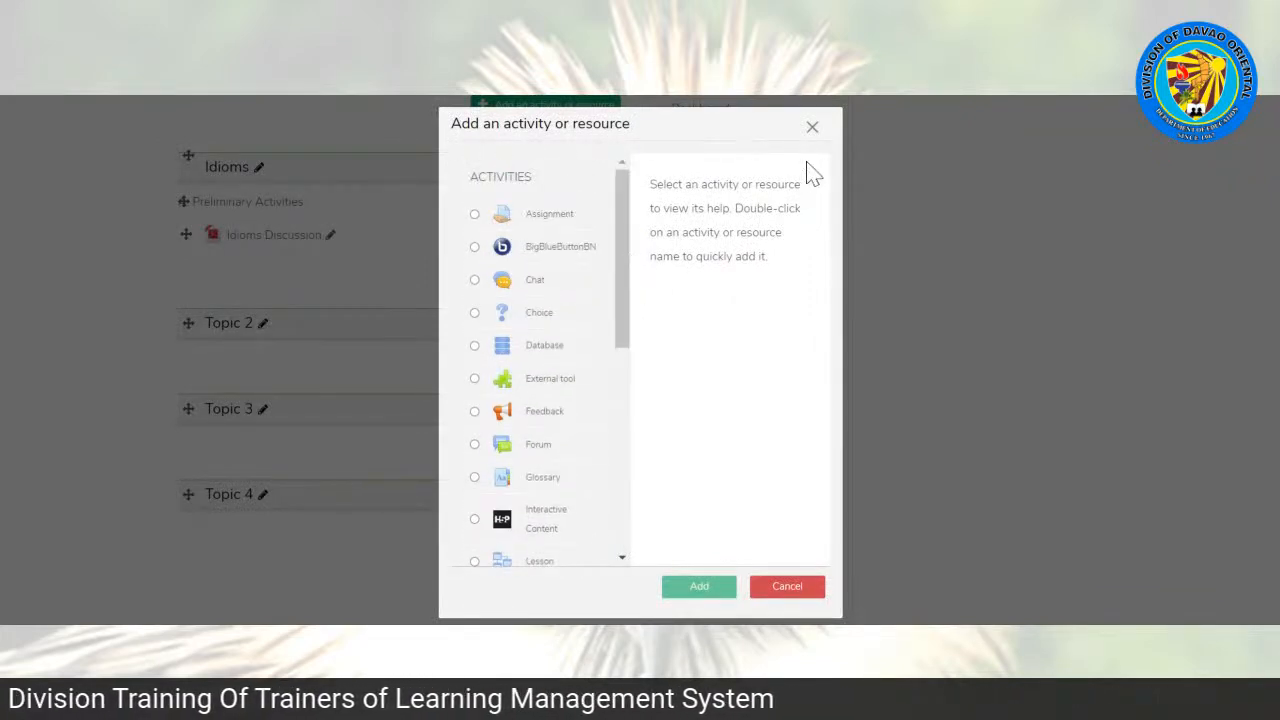
click(812, 128)
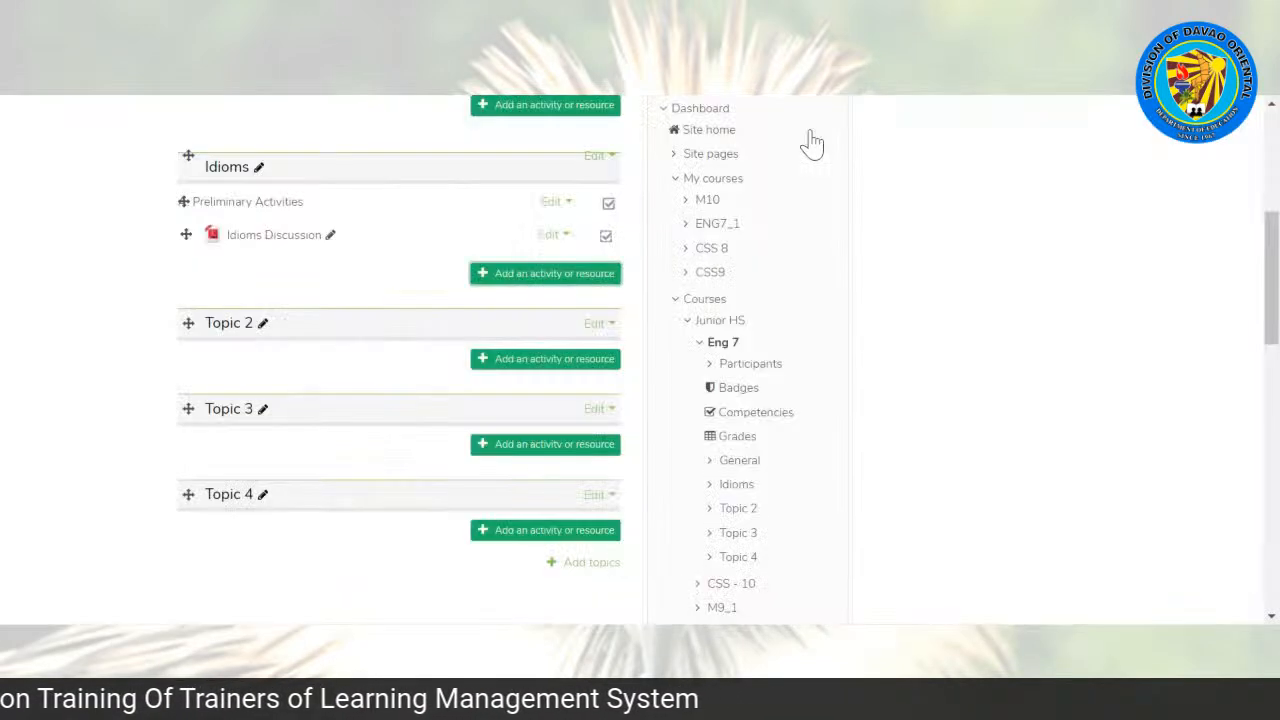
Step: Start adding a Quiz activity to the Idioms topic after reading the description of the Quiz module
click(520, 283)
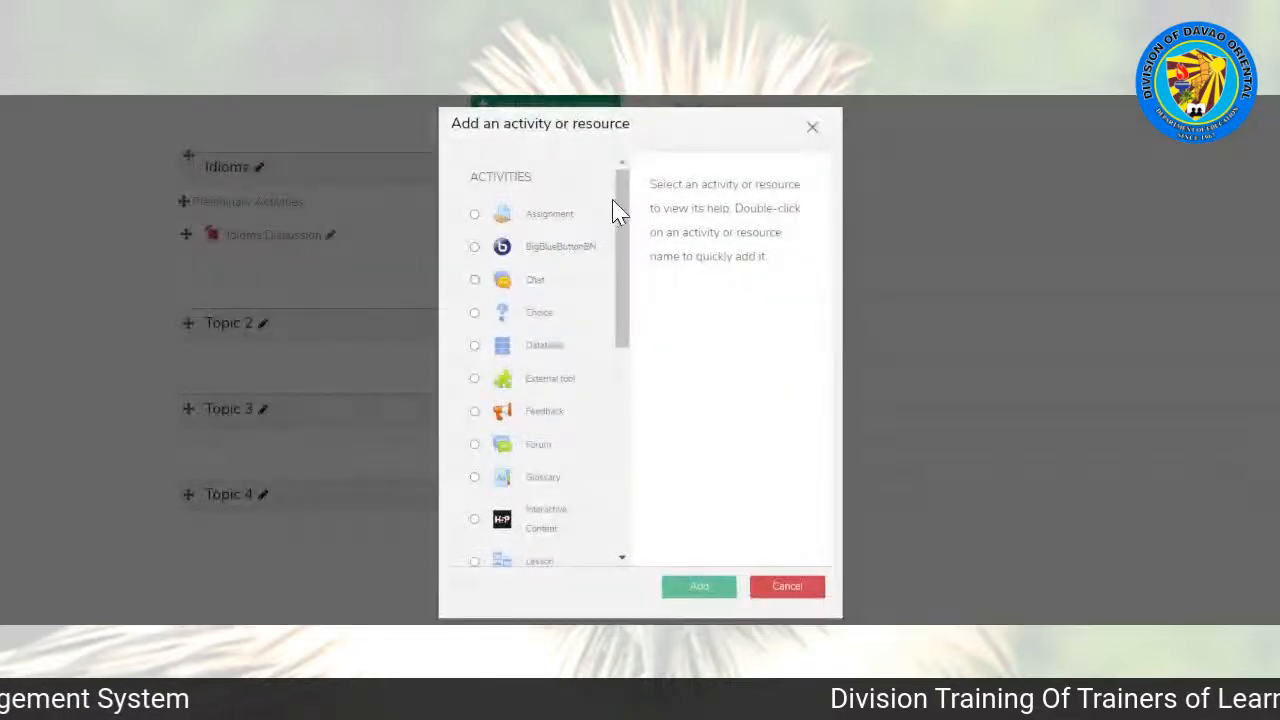
drag(624, 199, 563, 329)
click(474, 331)
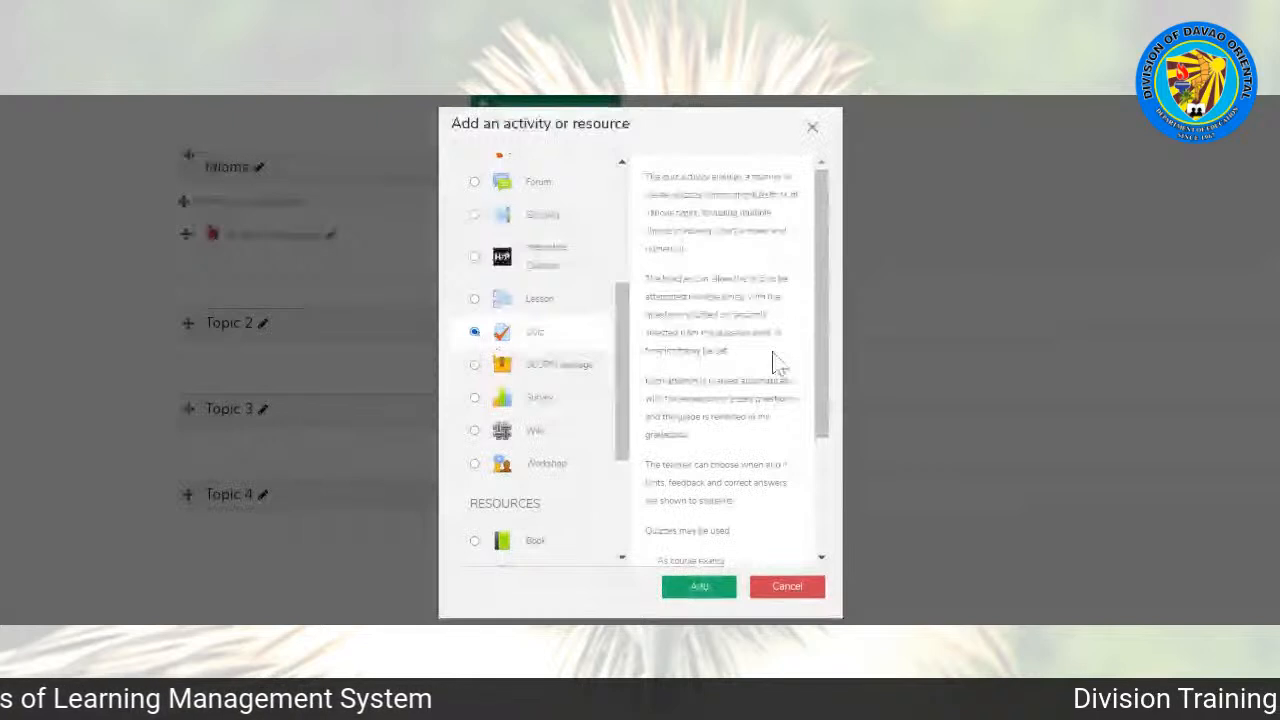
drag(823, 311, 760, 531)
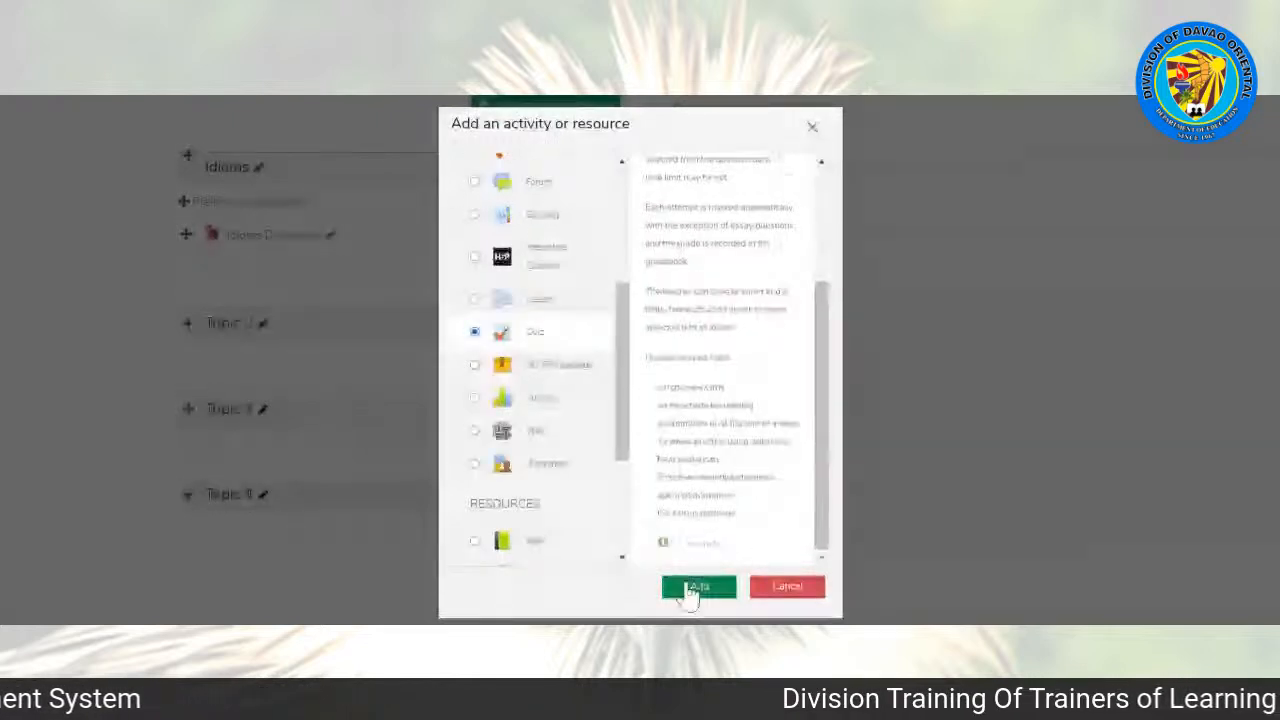
click(688, 588)
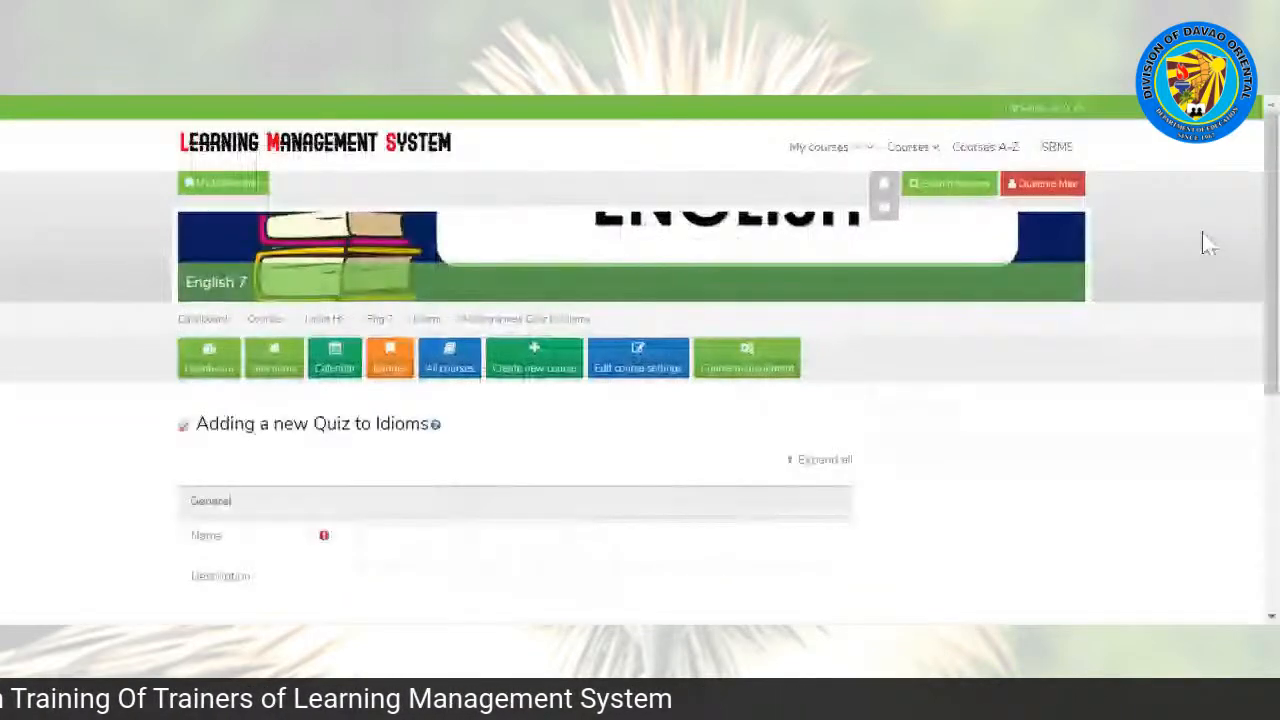
Step: Name the new quiz activity Quiz
scroll(1207, 243, down, 3)
drag(1271, 245, 1271, 251)
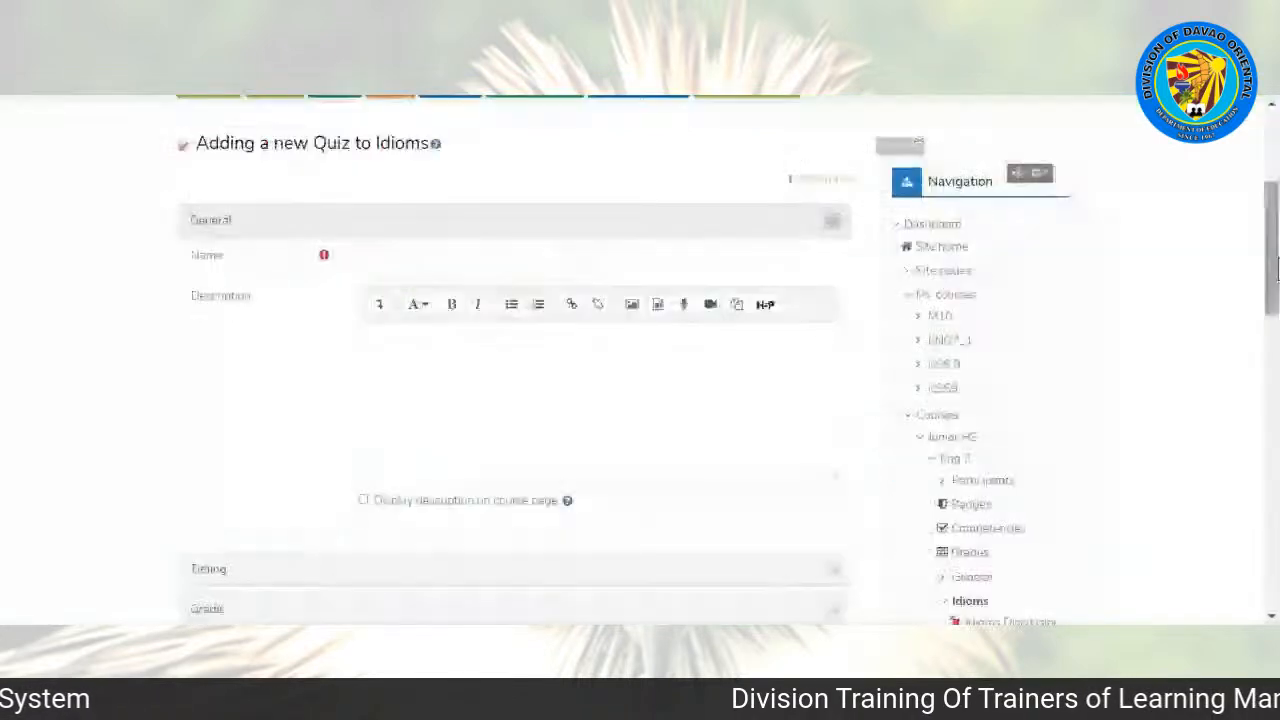
click(367, 262)
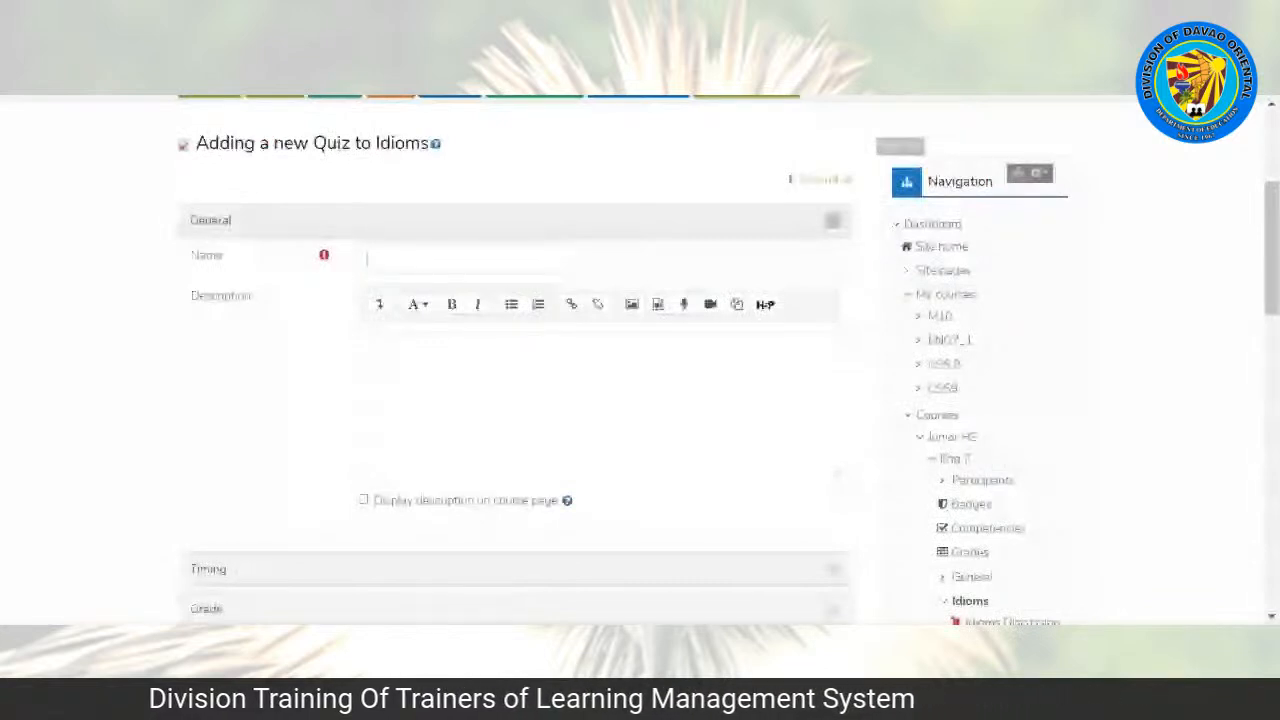
text(Quiz)
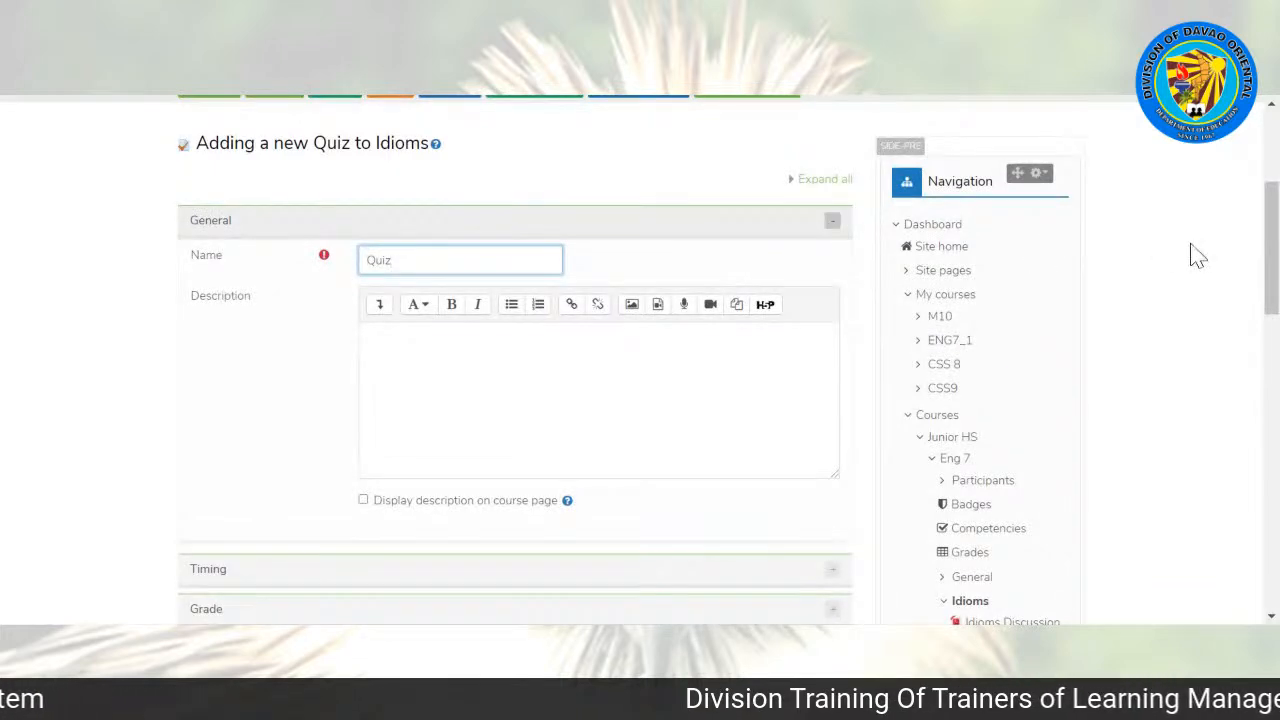
Step: Enable a time limit of 5 minutes in the quiz's timing settings and keep automatic submission of open attempts when time expires
drag(1271, 248, 1271, 249)
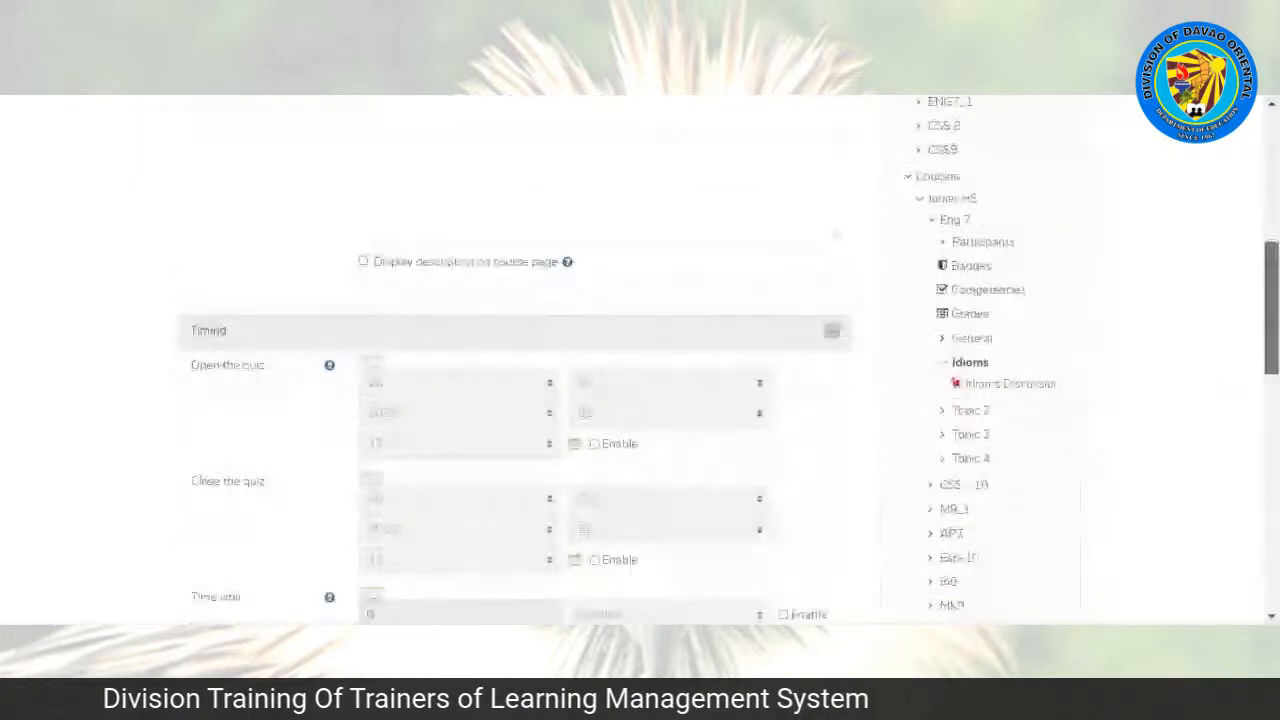
scroll(963, 423, down, 2)
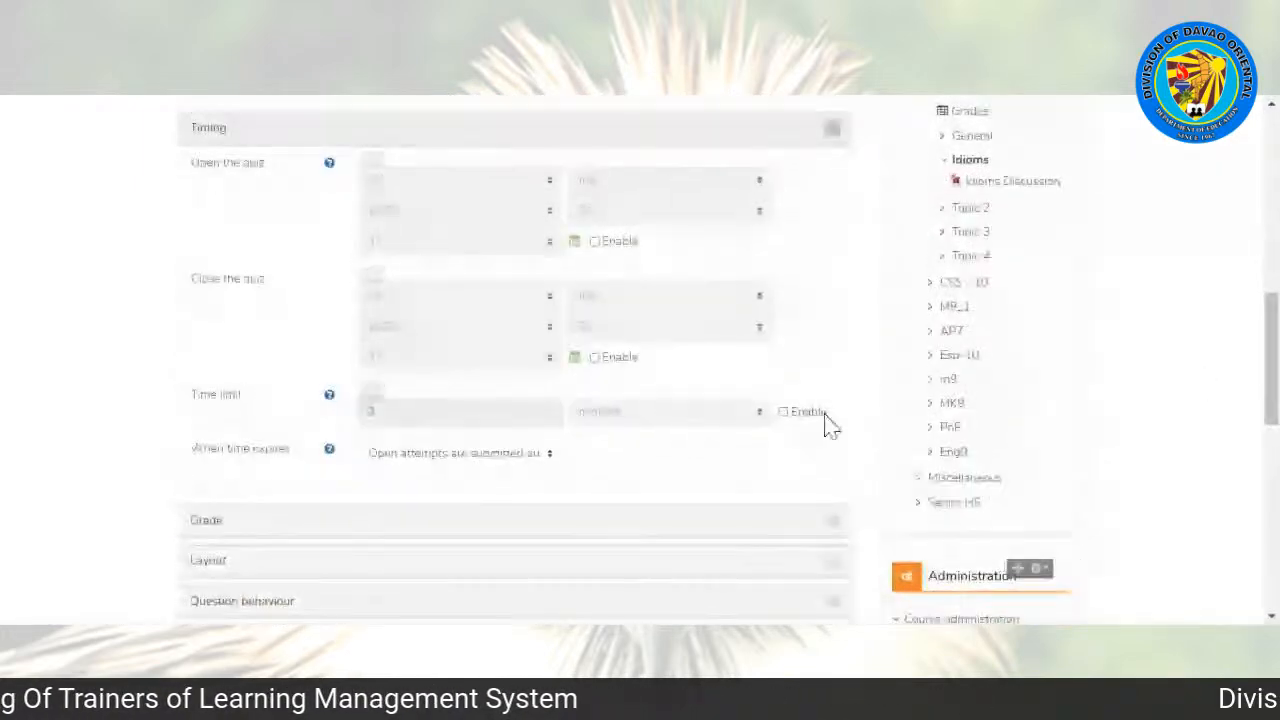
drag(1272, 355, 1274, 280)
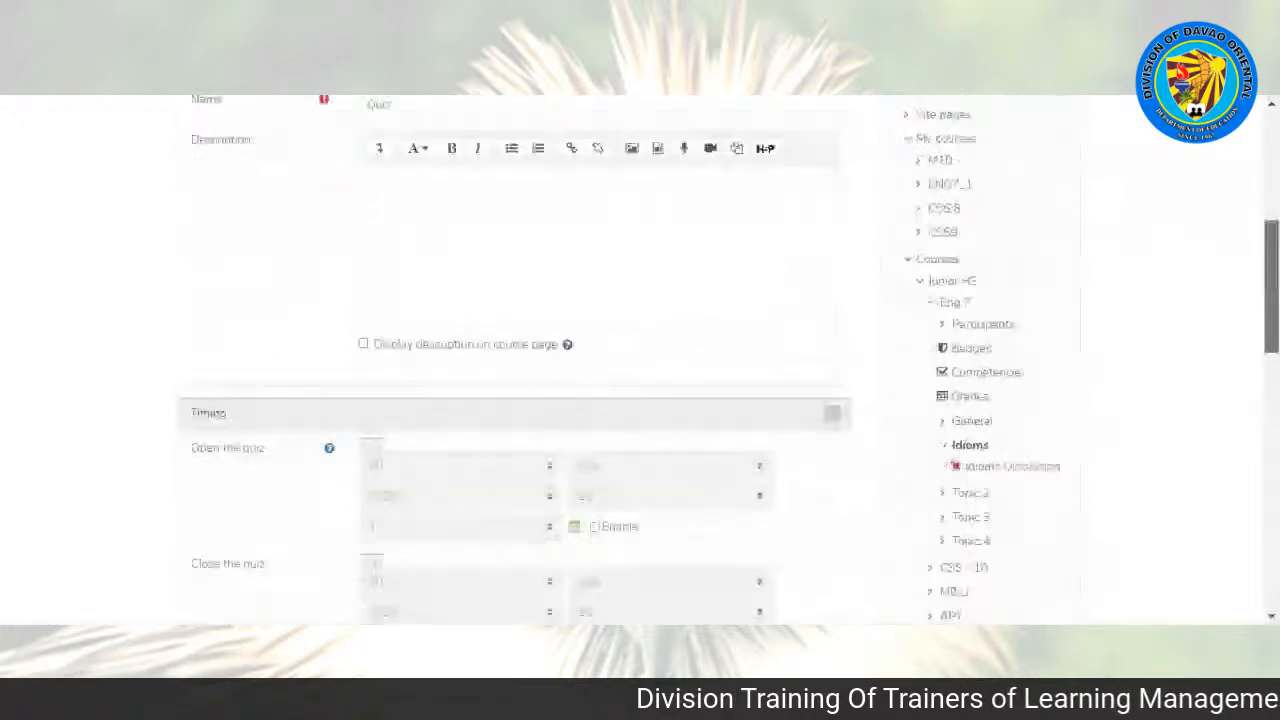
scroll(794, 409, down, 3)
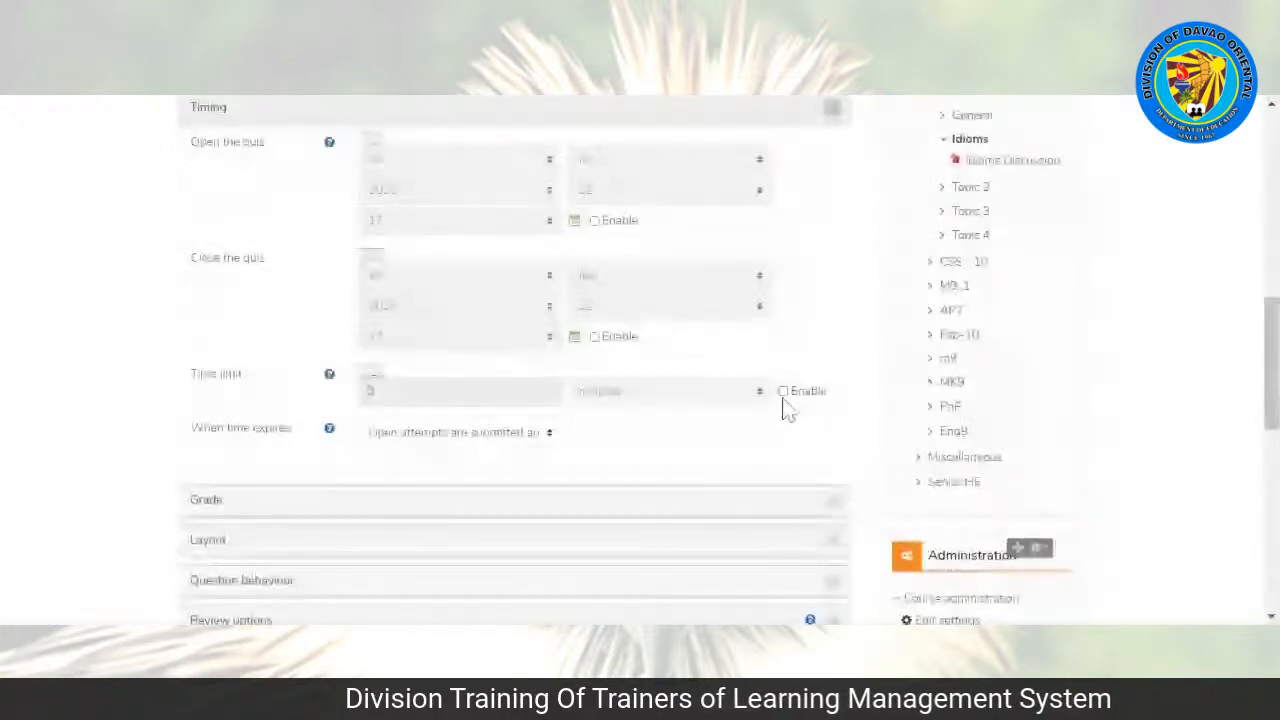
click(783, 391)
drag(380, 392, 350, 405)
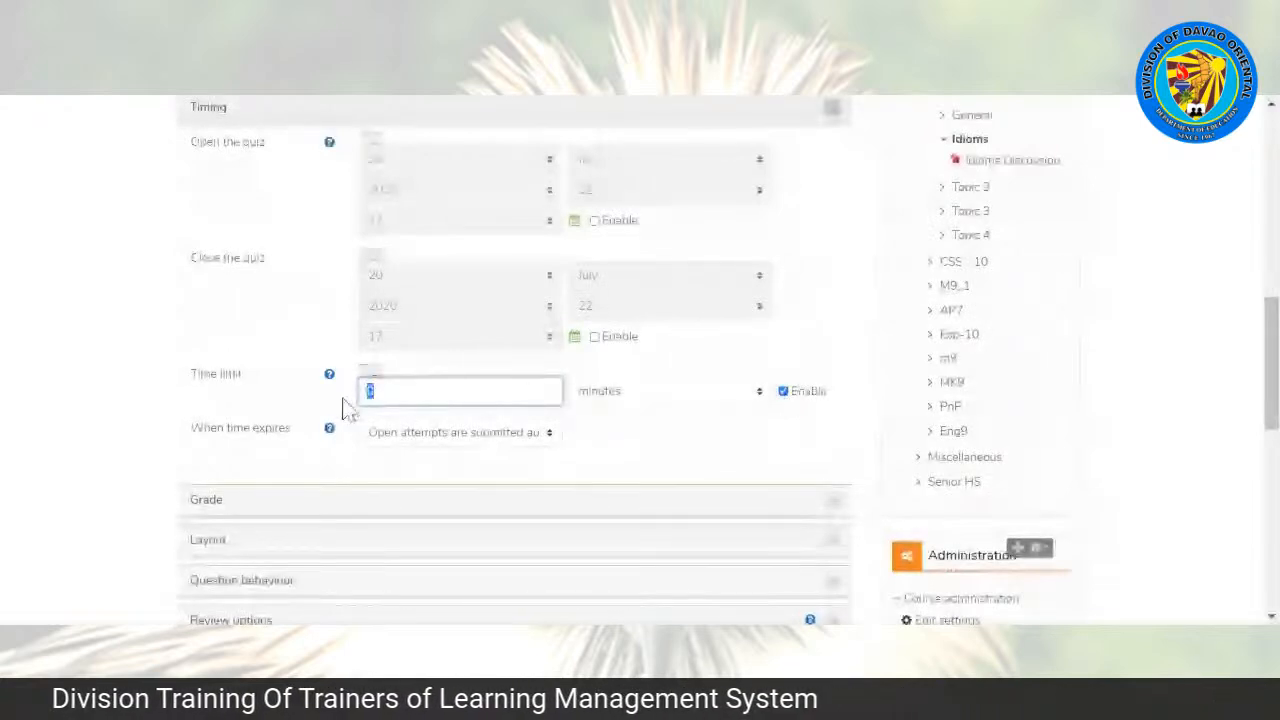
text(5)
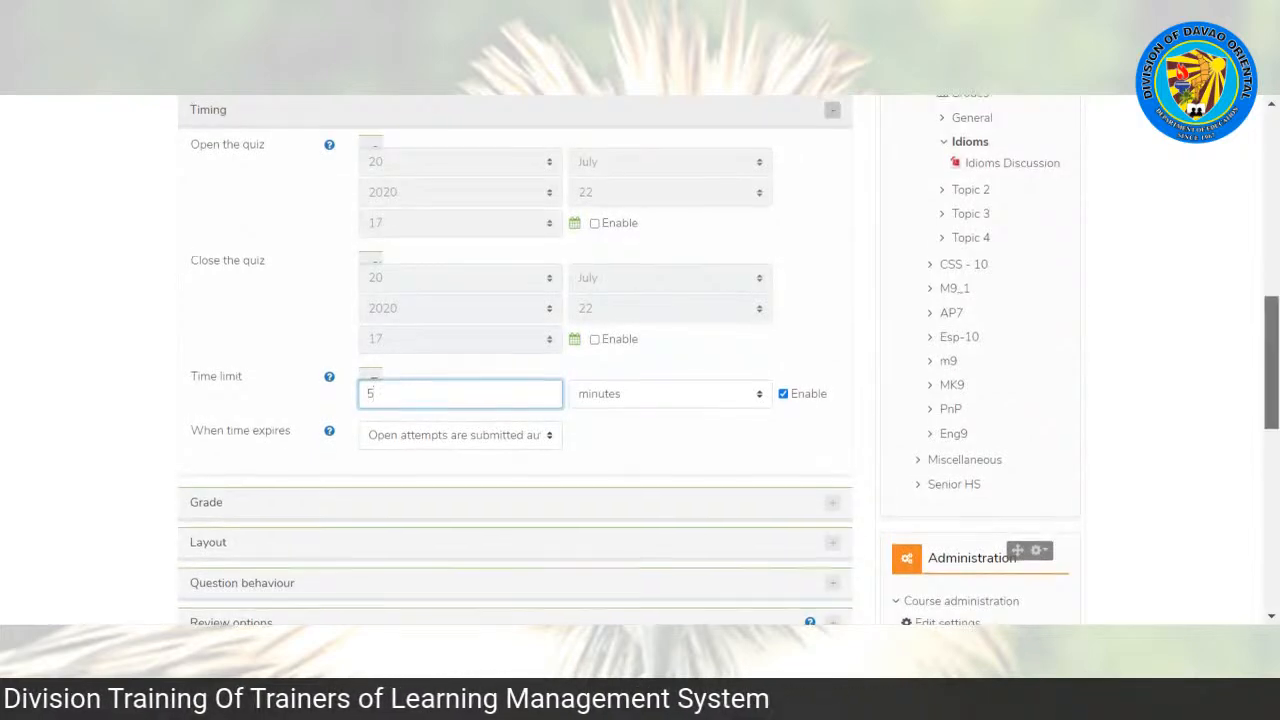
scroll(957, 366, up, 1)
scroll(640, 360, down, 2)
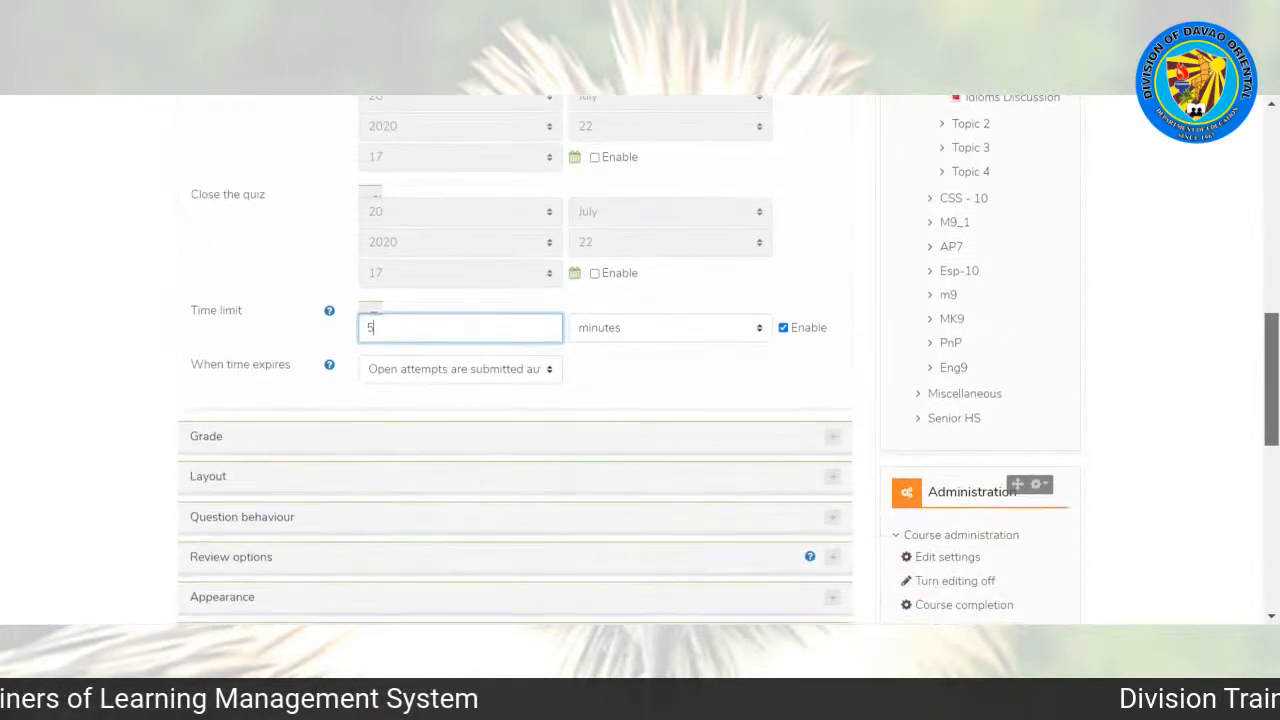
scroll(640, 360, up, 1)
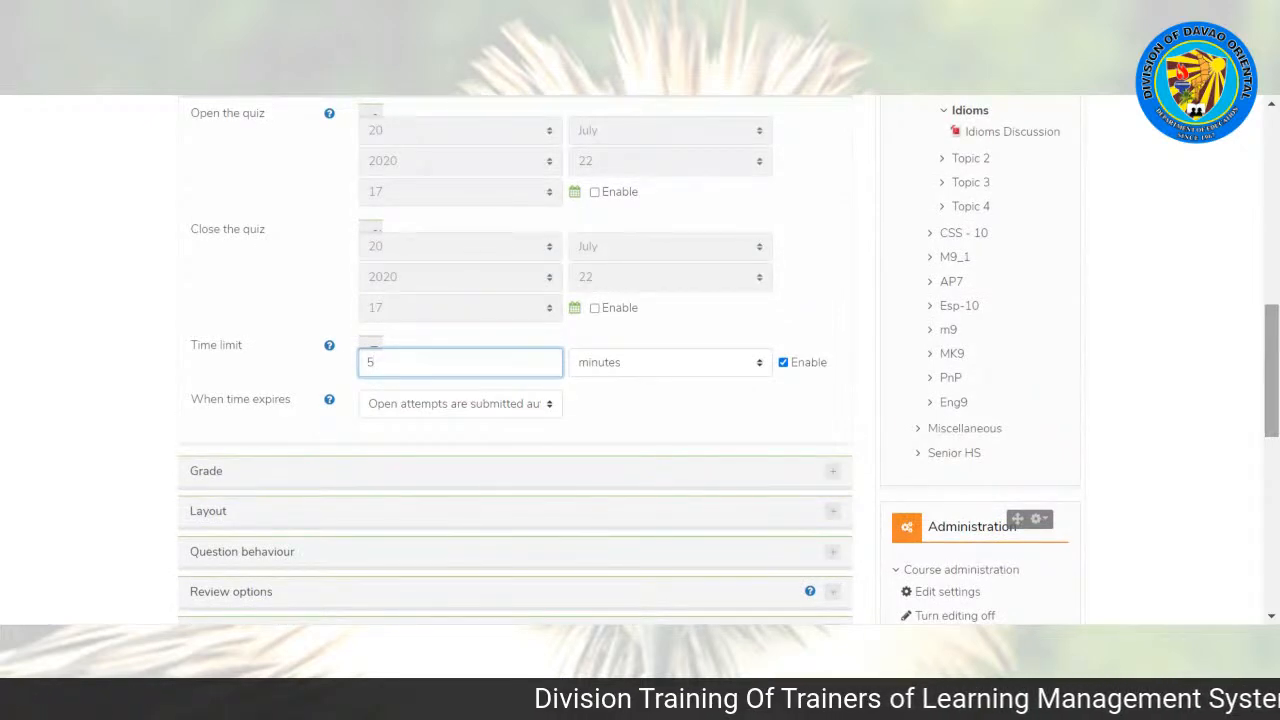
scroll(1275, 345, up, 1)
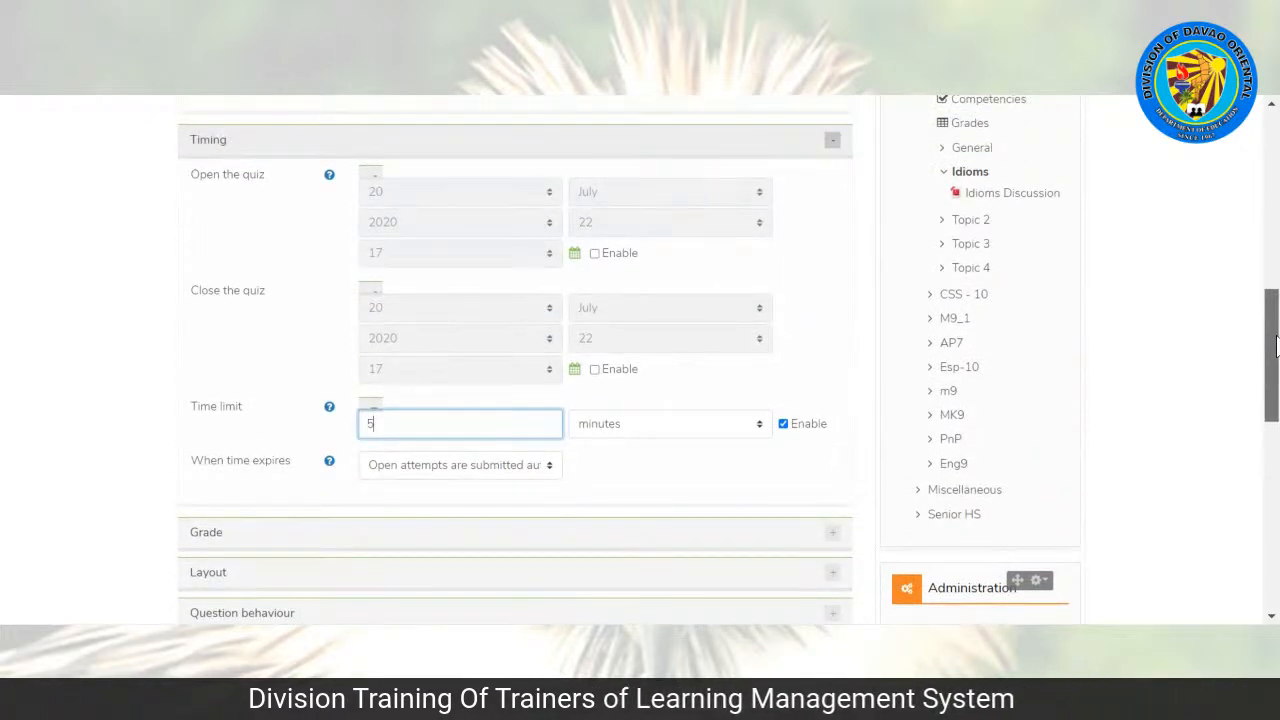
click(272, 431)
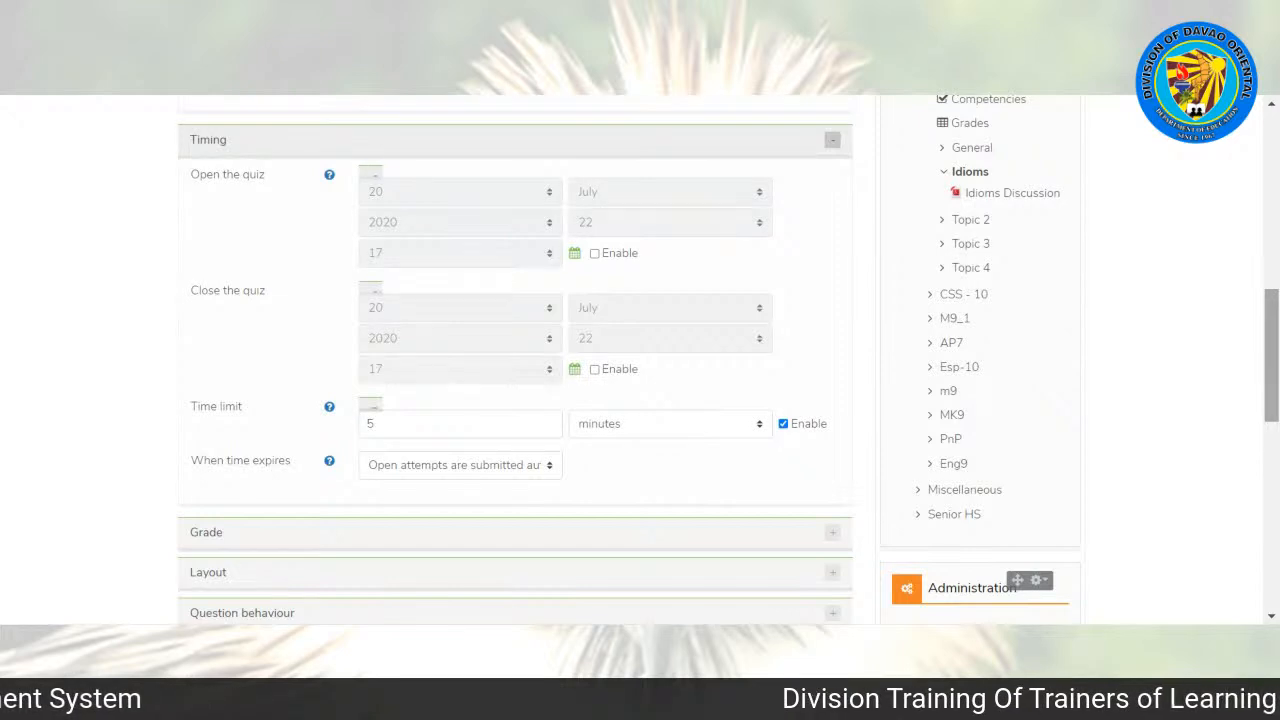
scroll(515, 360, down, 2)
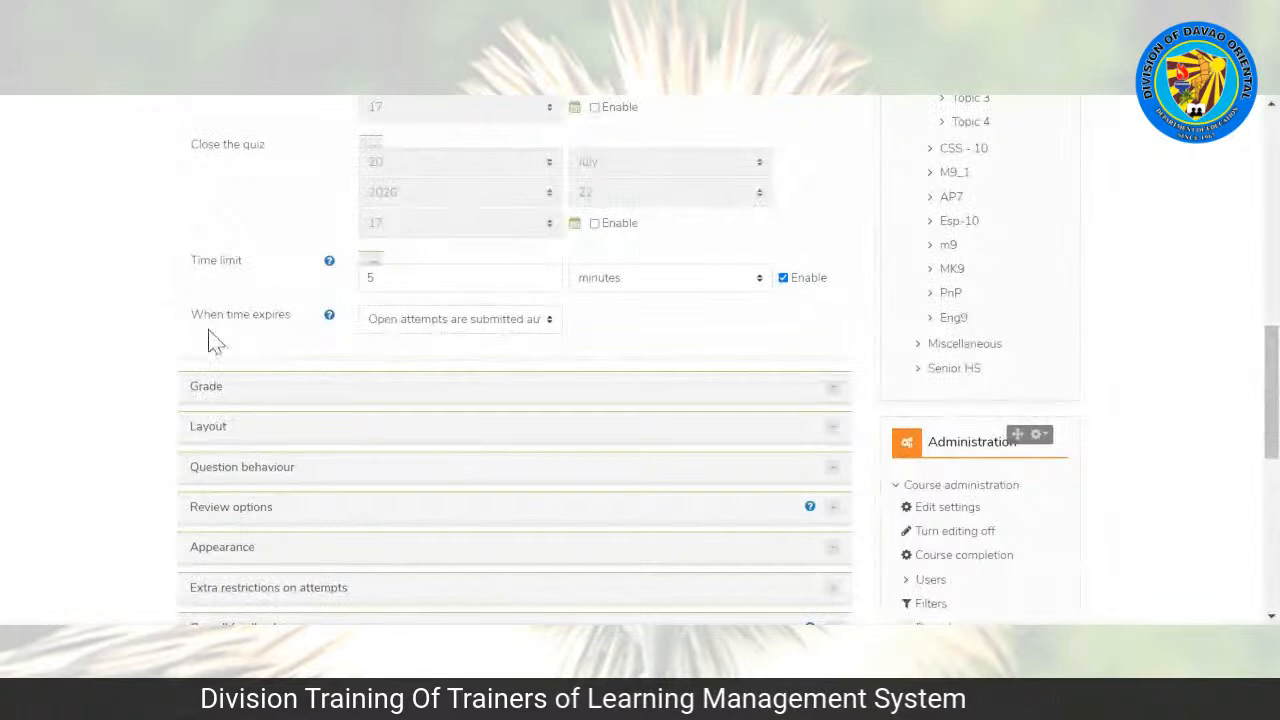
click(421, 323)
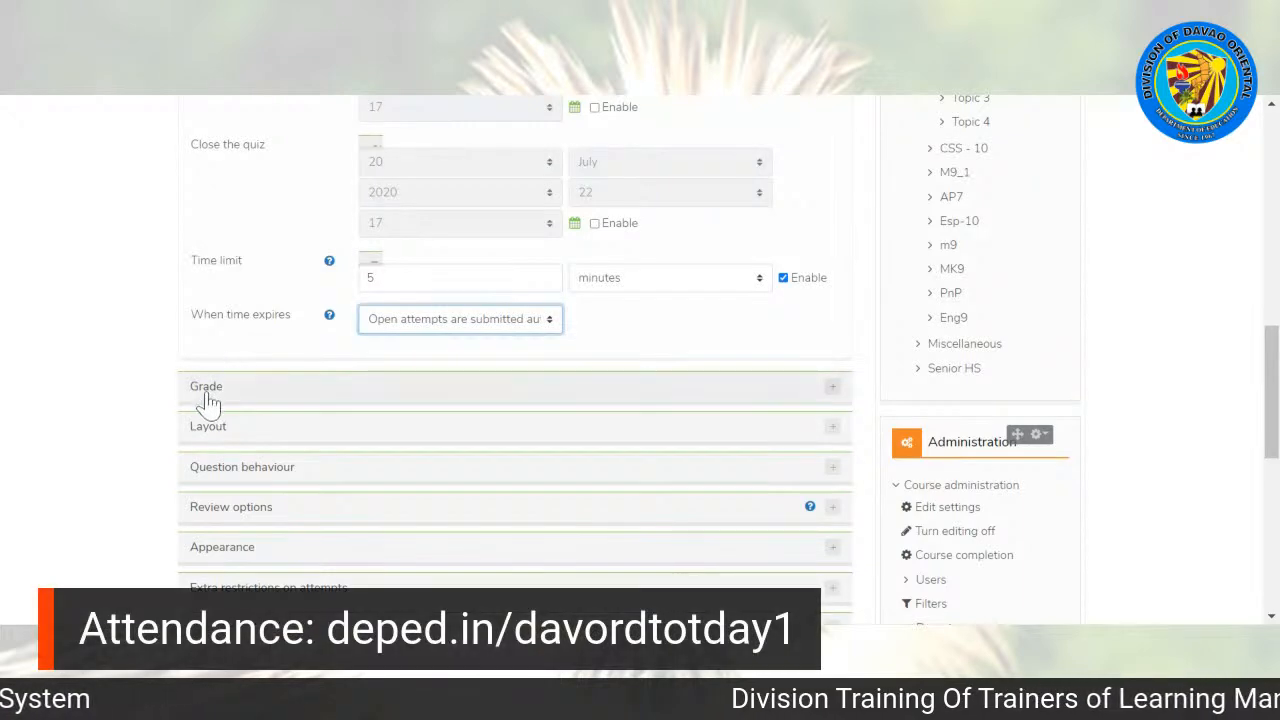
Step: Limit the quiz to 1 allowed attempt in its grade settings, leaving the grade to pass empty
click(271, 398)
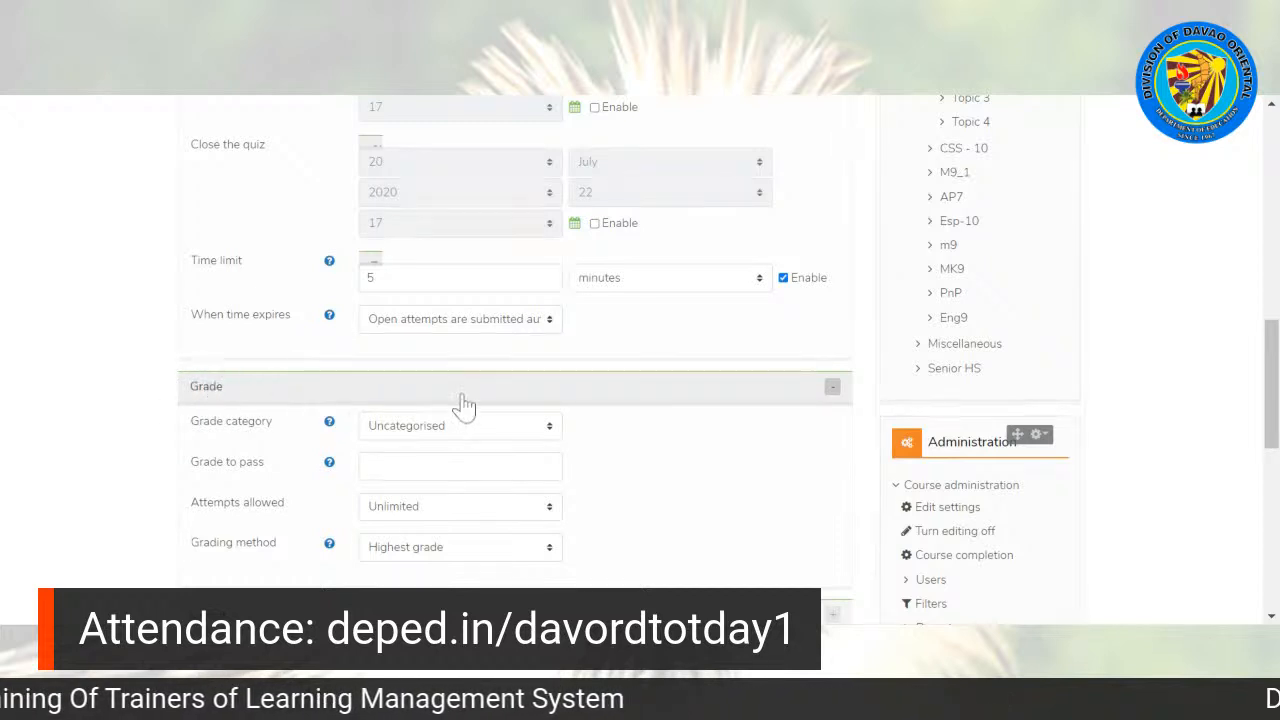
drag(1271, 340, 1272, 412)
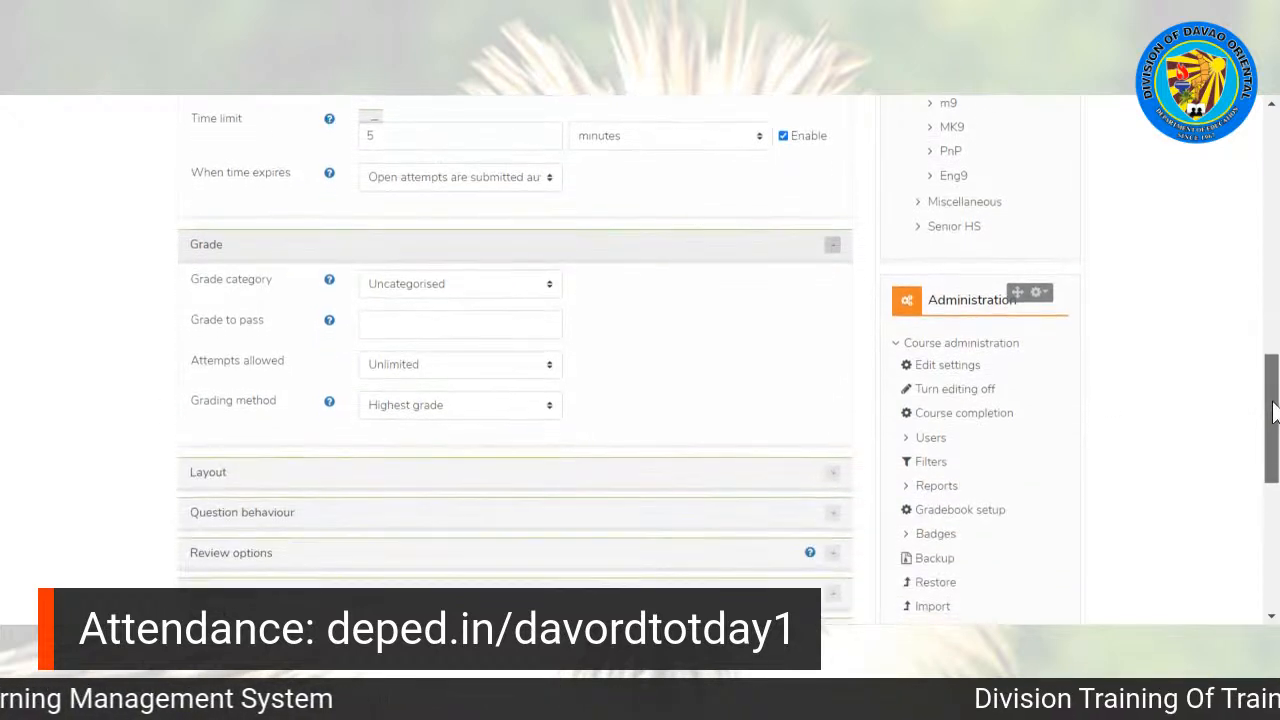
click(445, 324)
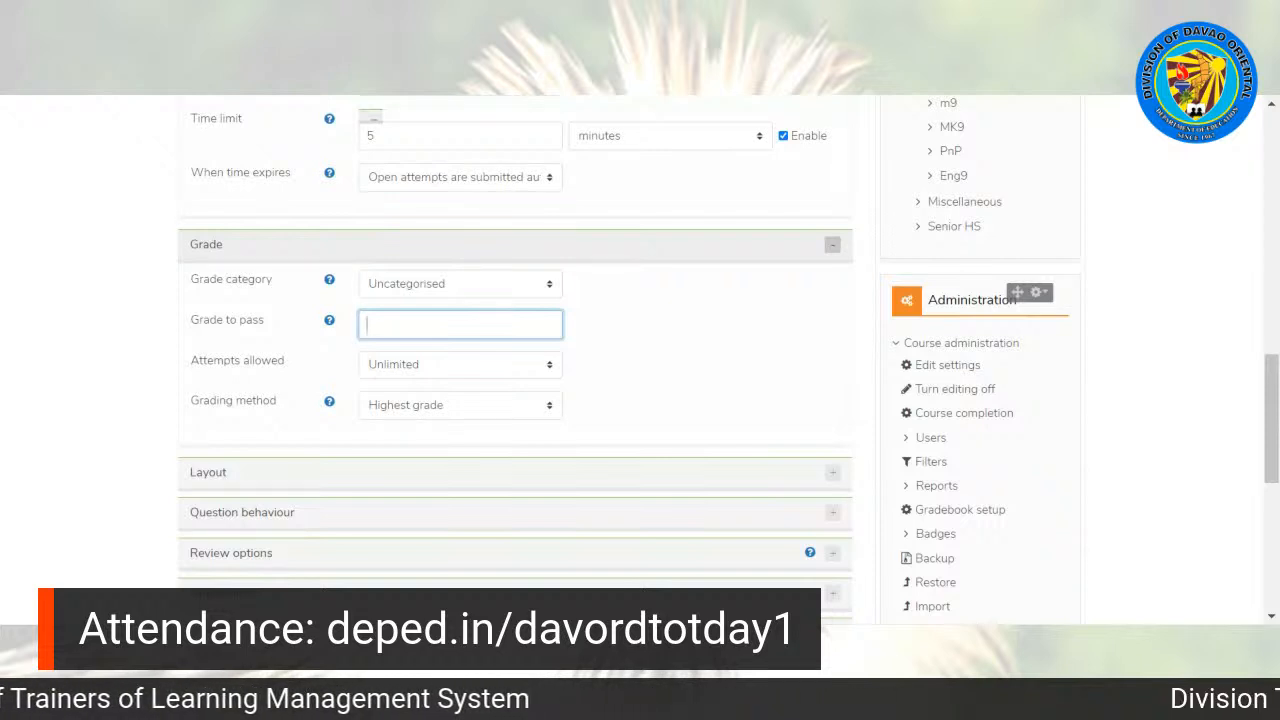
click(278, 340)
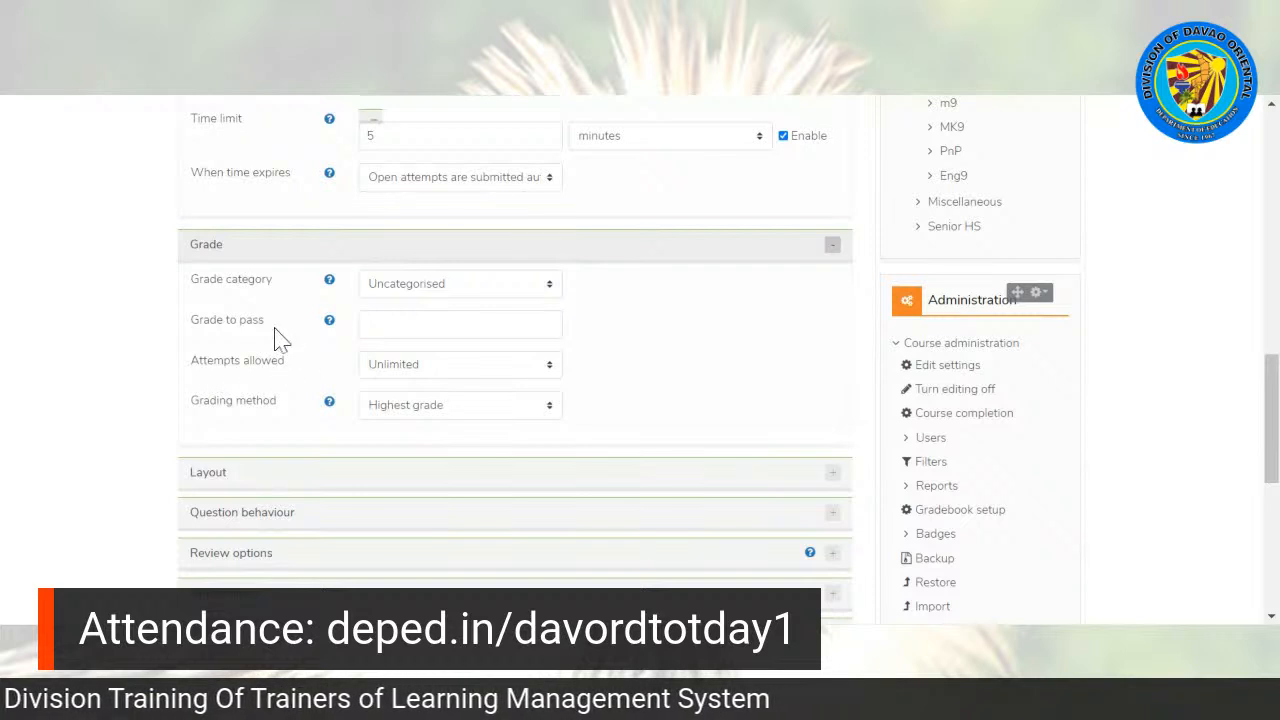
click(430, 372)
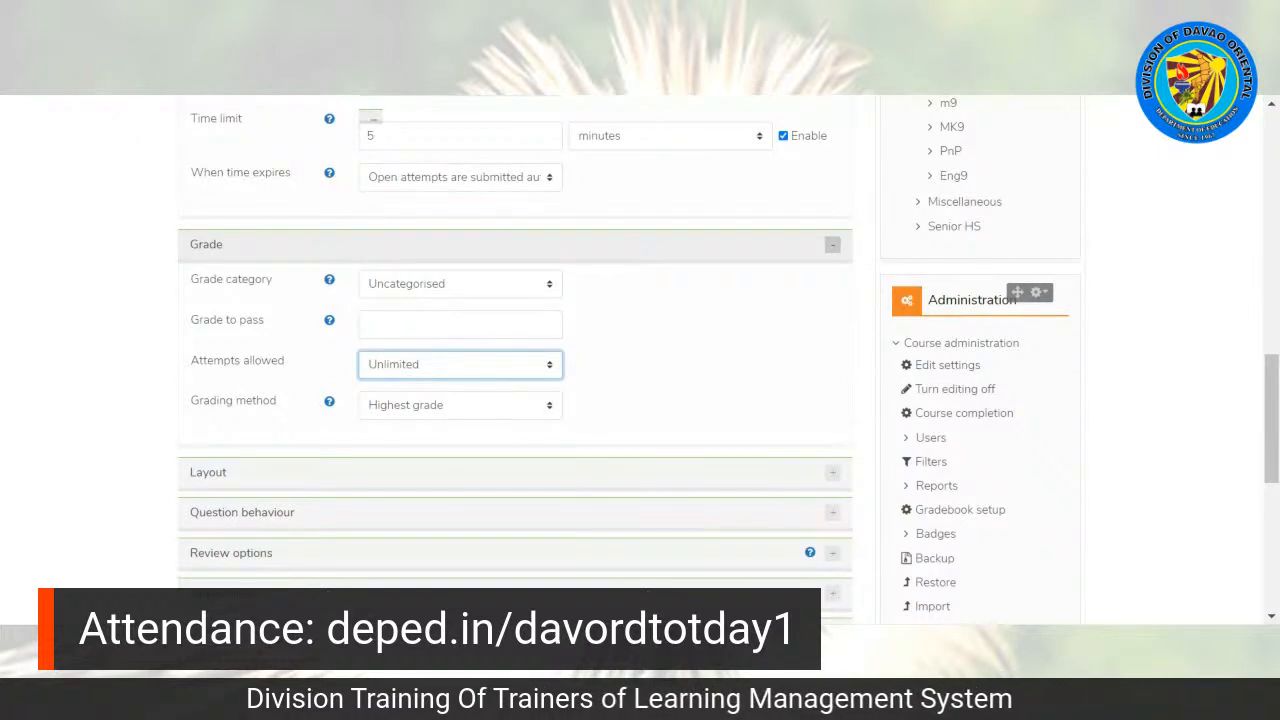
key(Down)
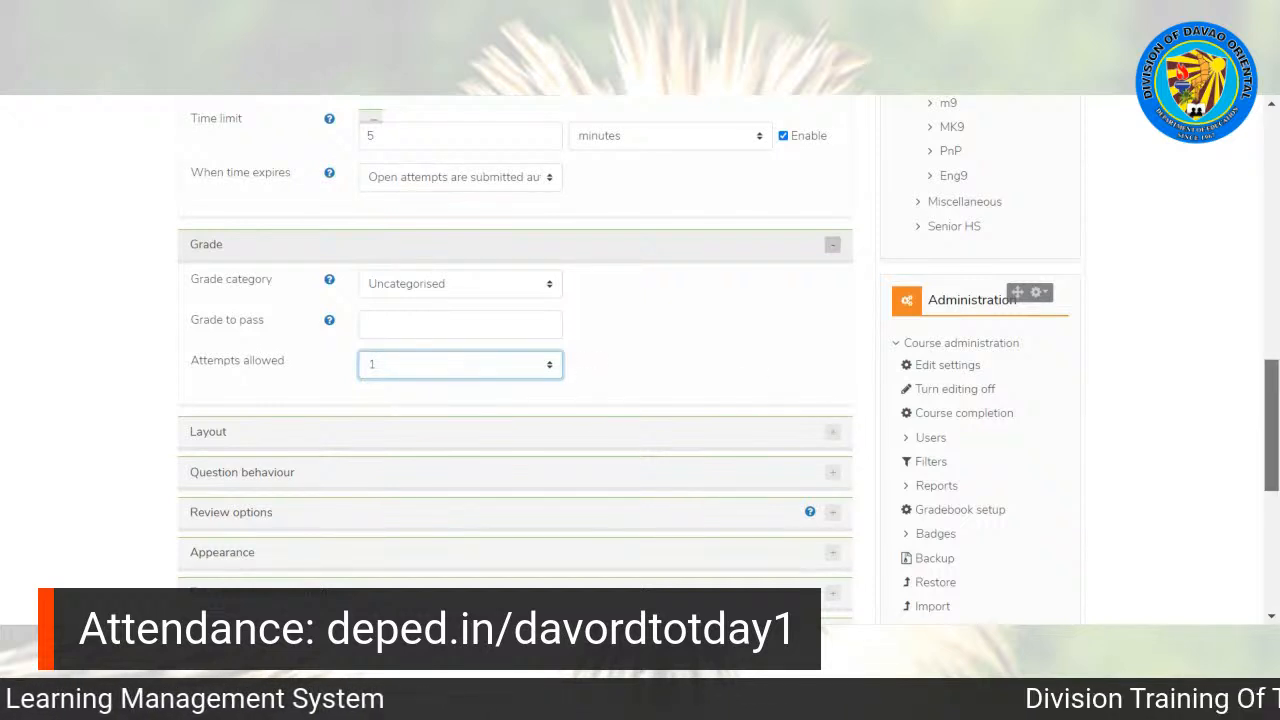
Step: Add an activity completion restriction to the quiz's access restrictions
scroll(728, 357, down, 1)
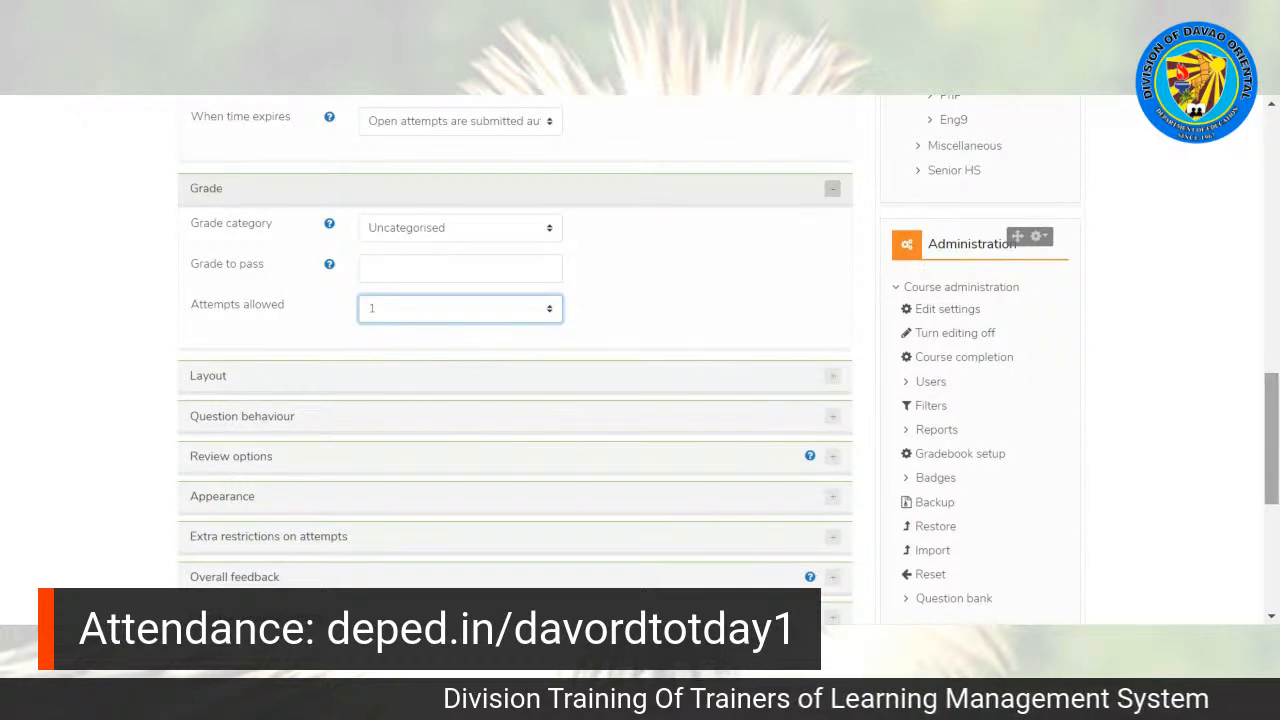
scroll(640, 360, down, 1)
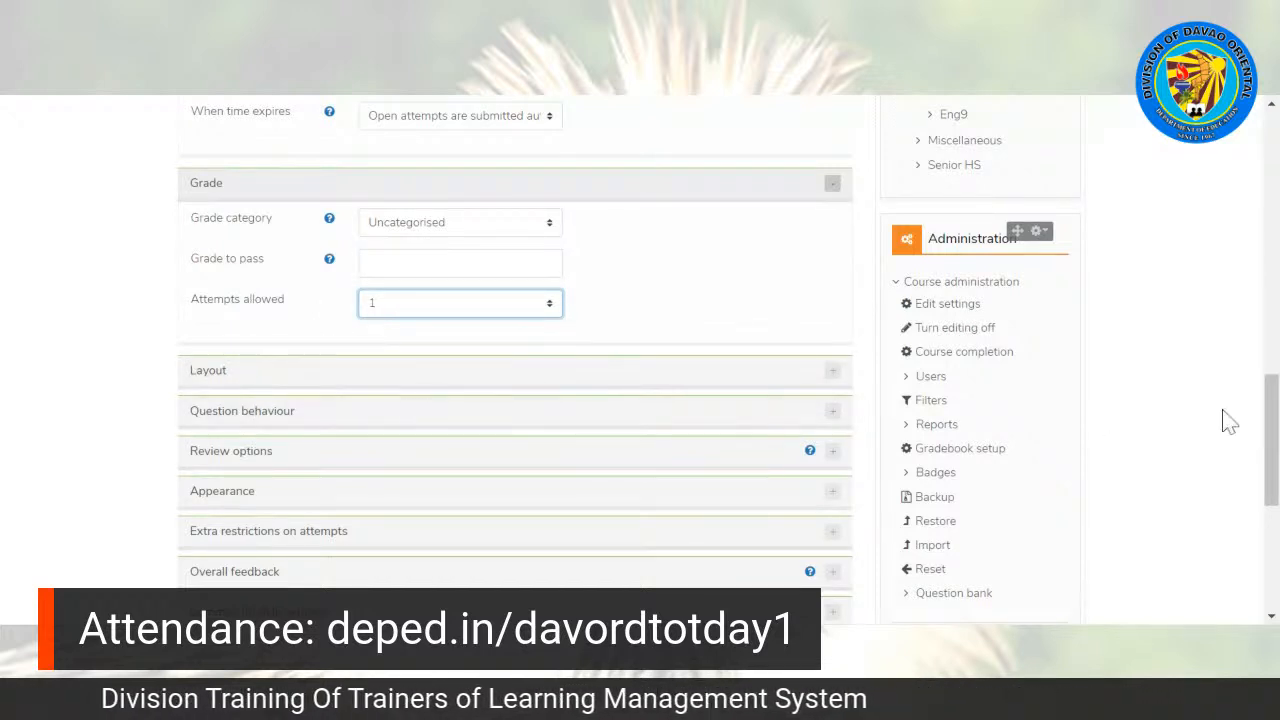
drag(1271, 440, 1271, 480)
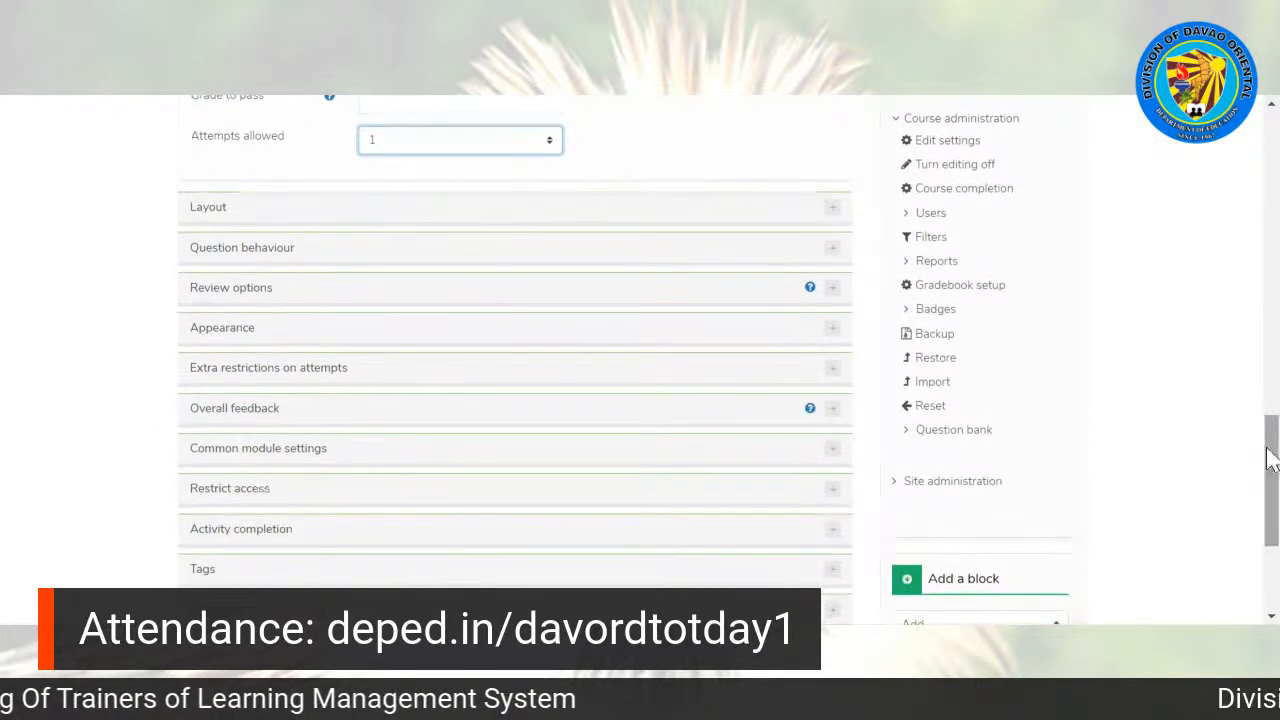
click(226, 494)
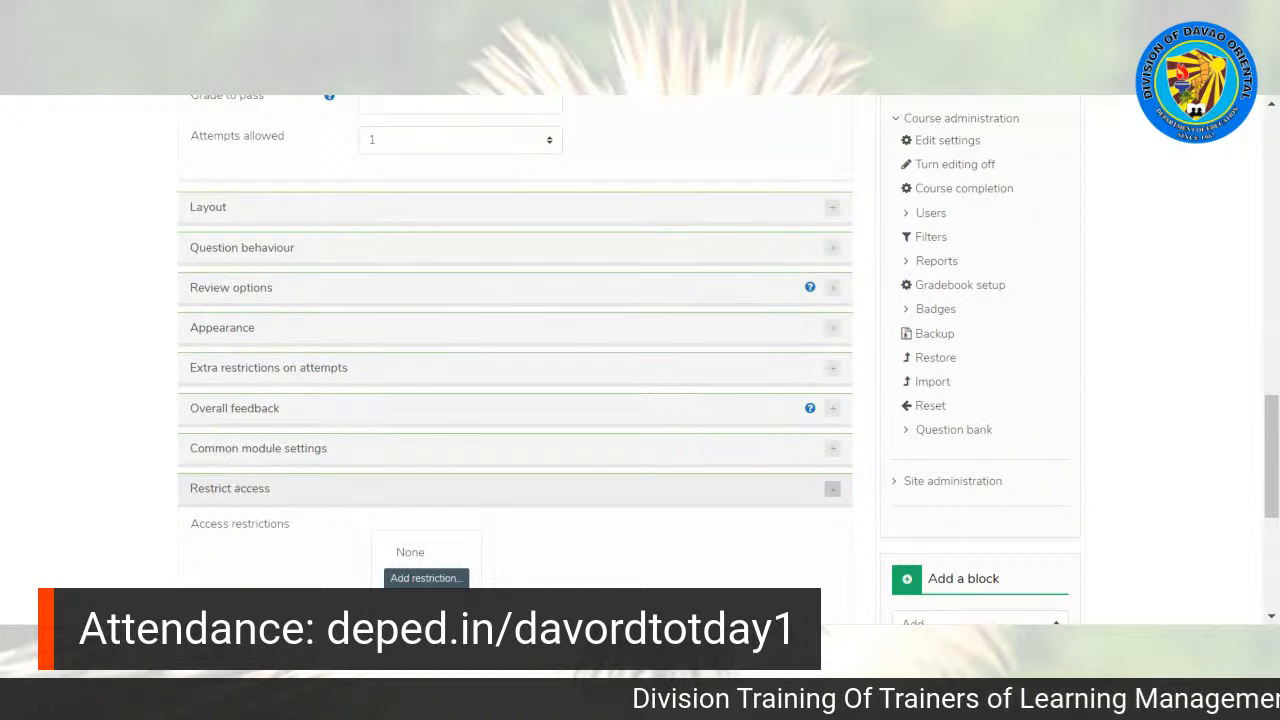
drag(1274, 420, 1274, 455)
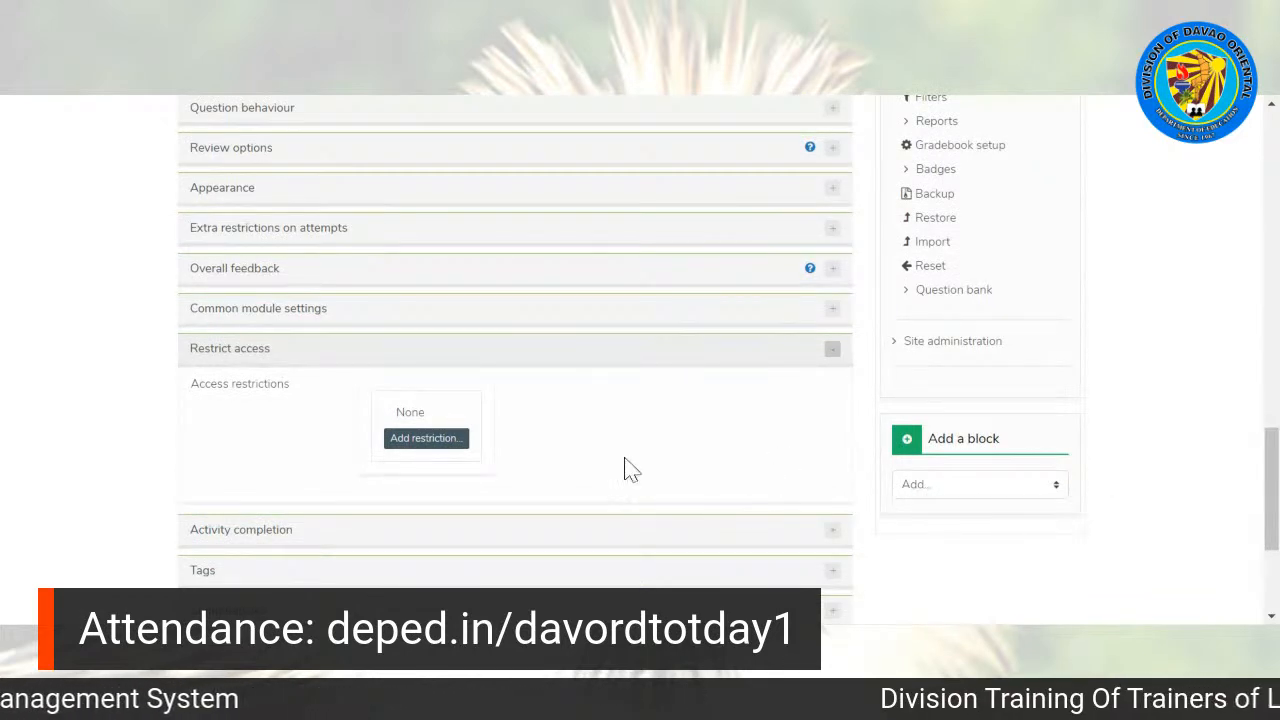
click(423, 442)
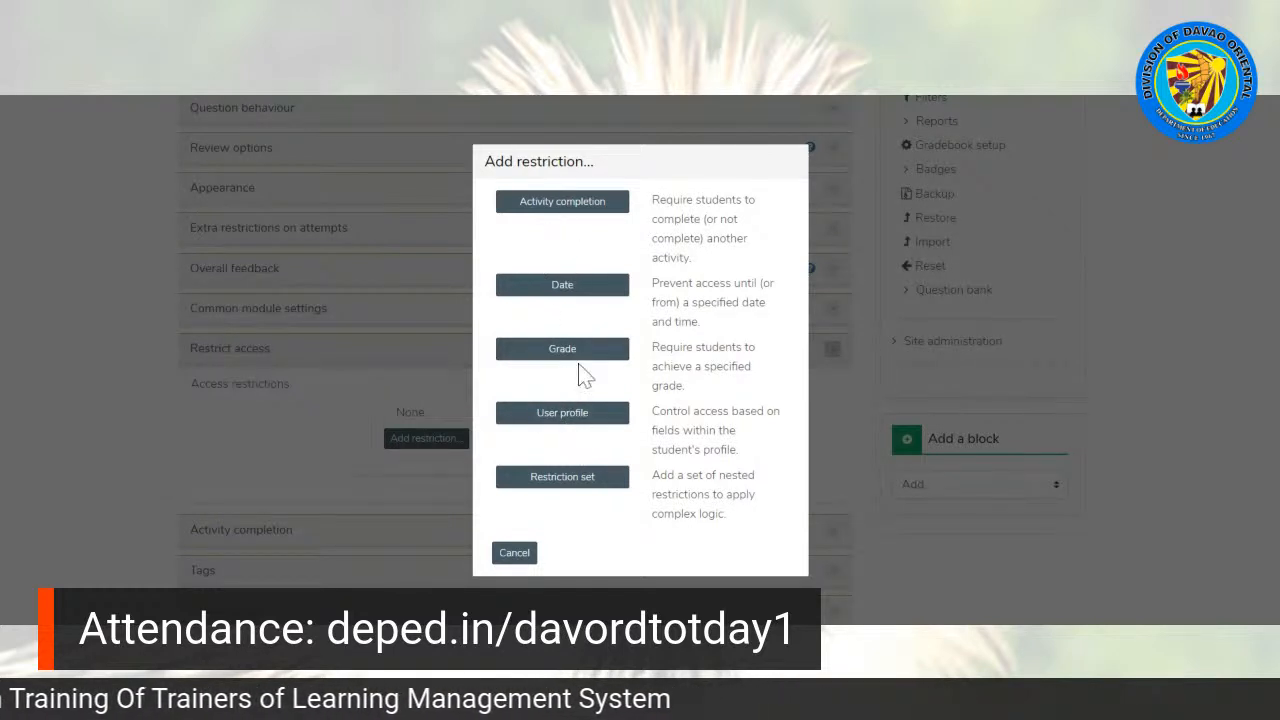
click(556, 212)
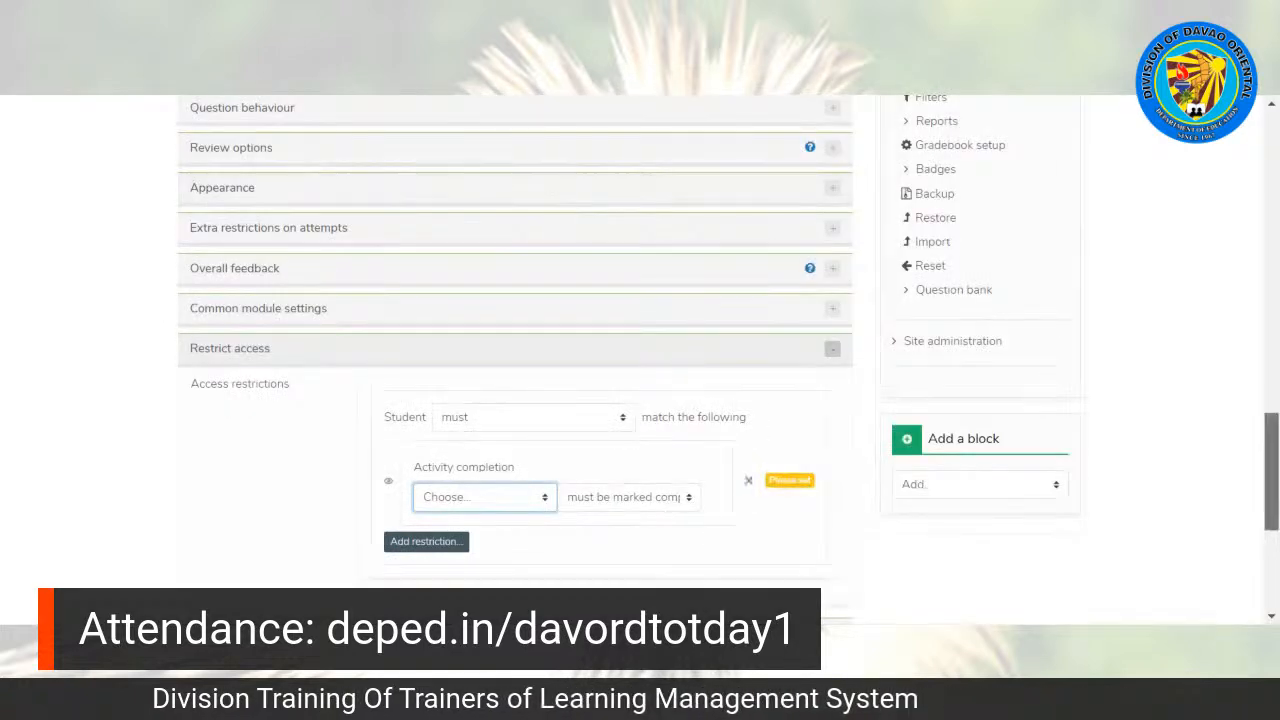
Step: Make the quiz's access restriction require that the Idioms Discussion activity must be marked complete
scroll(552, 214, down, 1)
scroll(500, 449, down, 2)
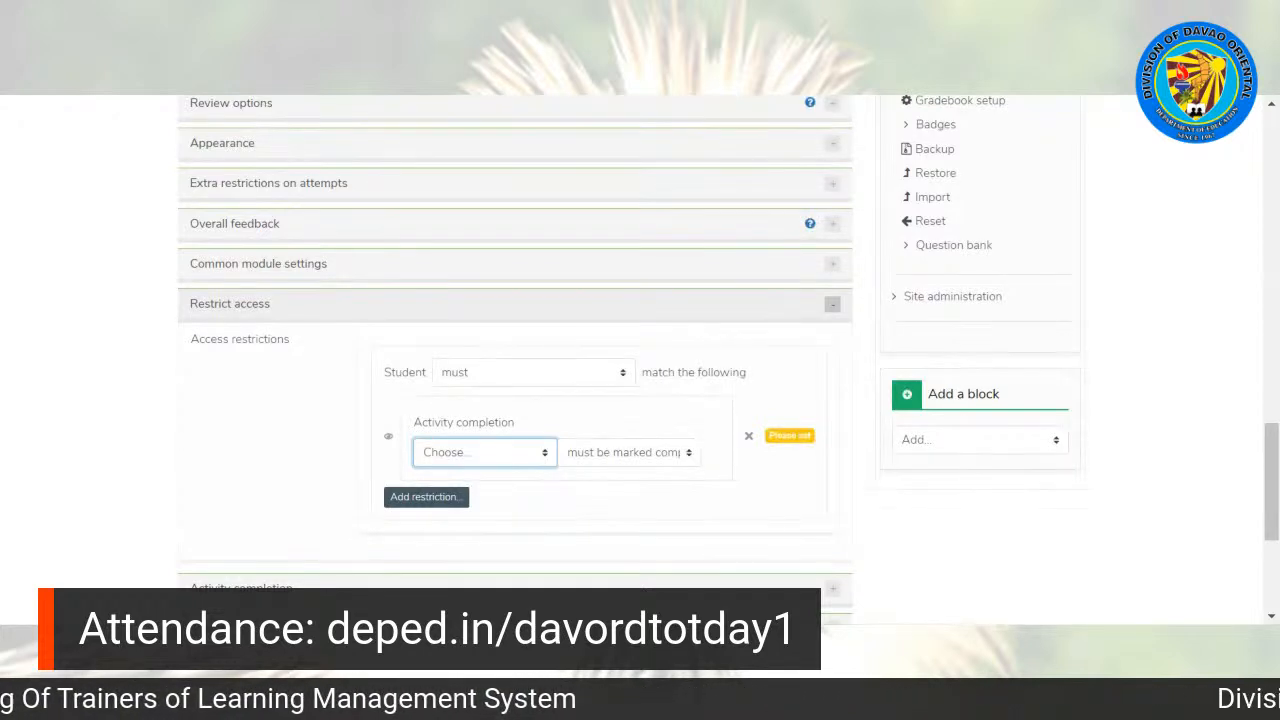
click(428, 497)
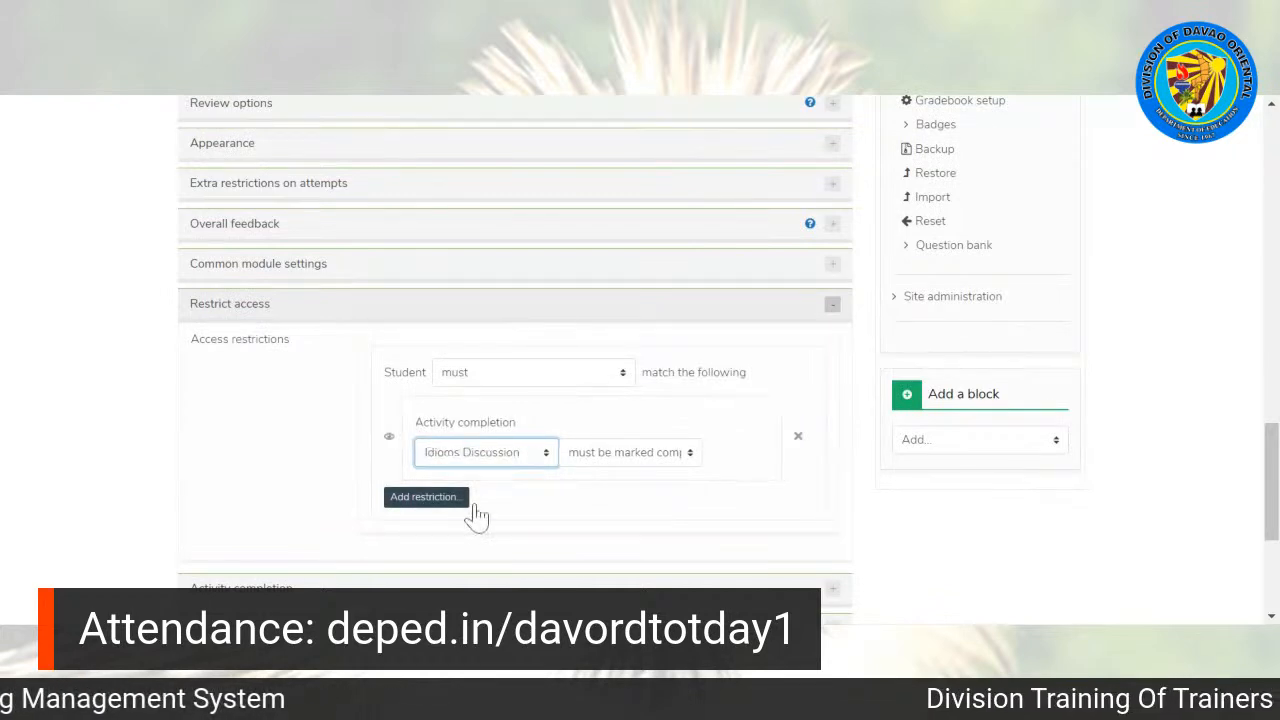
click(628, 466)
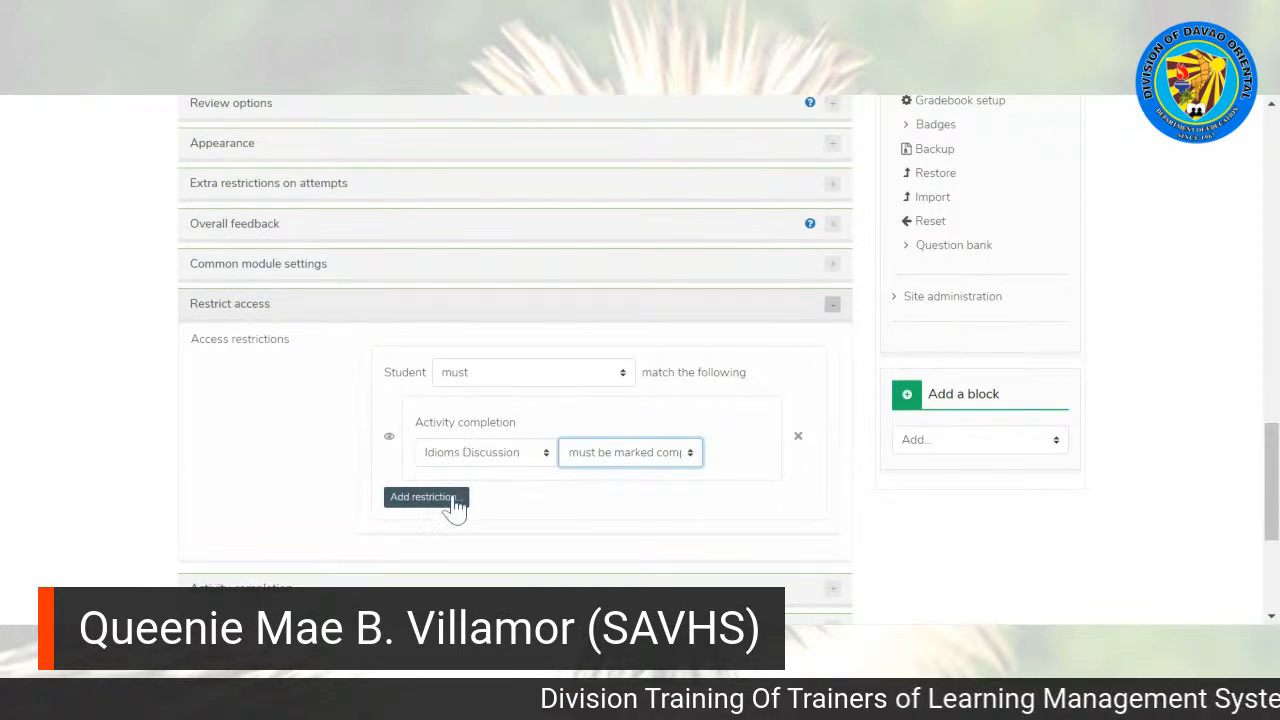
Step: Set the quiz's completion tracking to show the activity as complete when conditions are met, and require students to receive a grade
scroll(515, 343, down, 2)
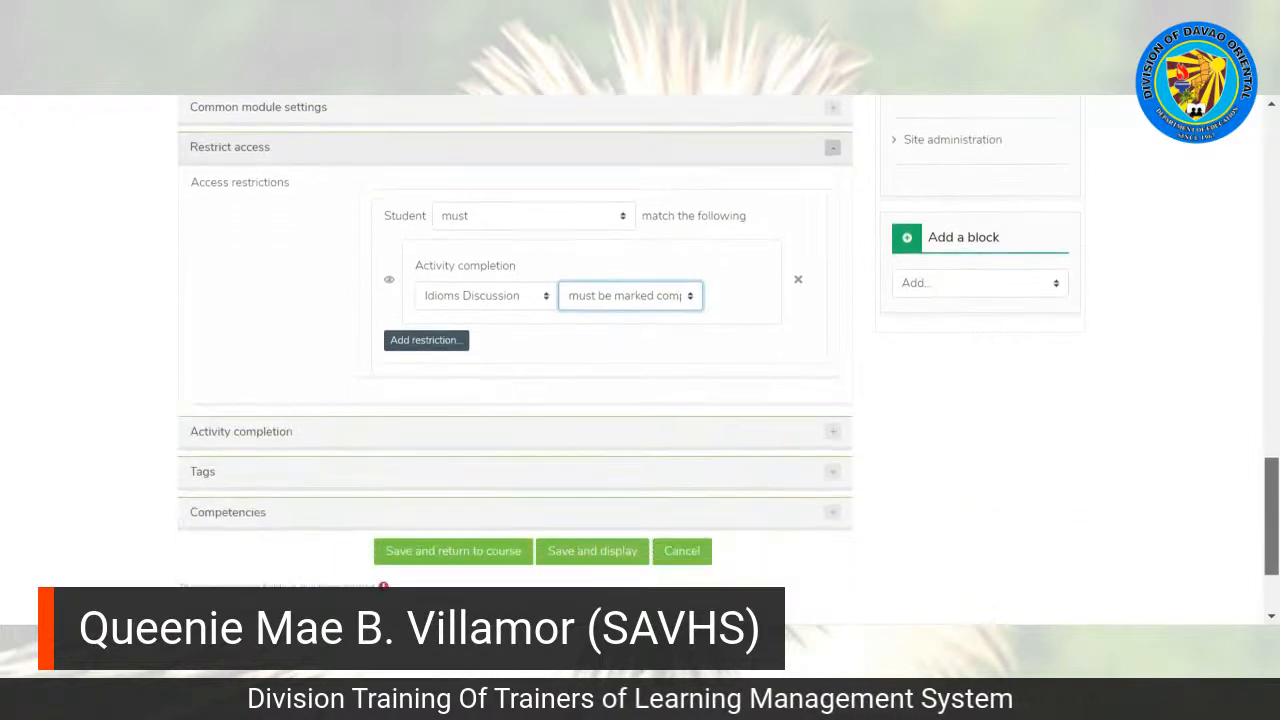
click(251, 405)
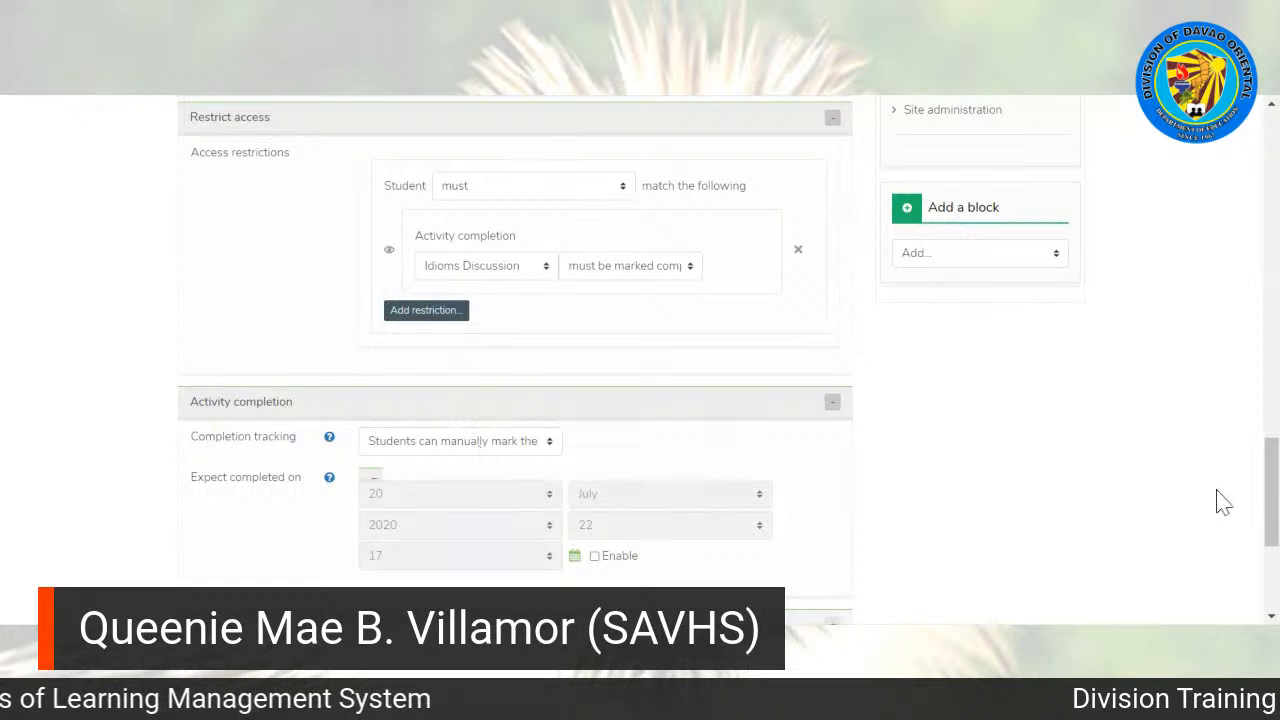
scroll(1268, 508, down, 1)
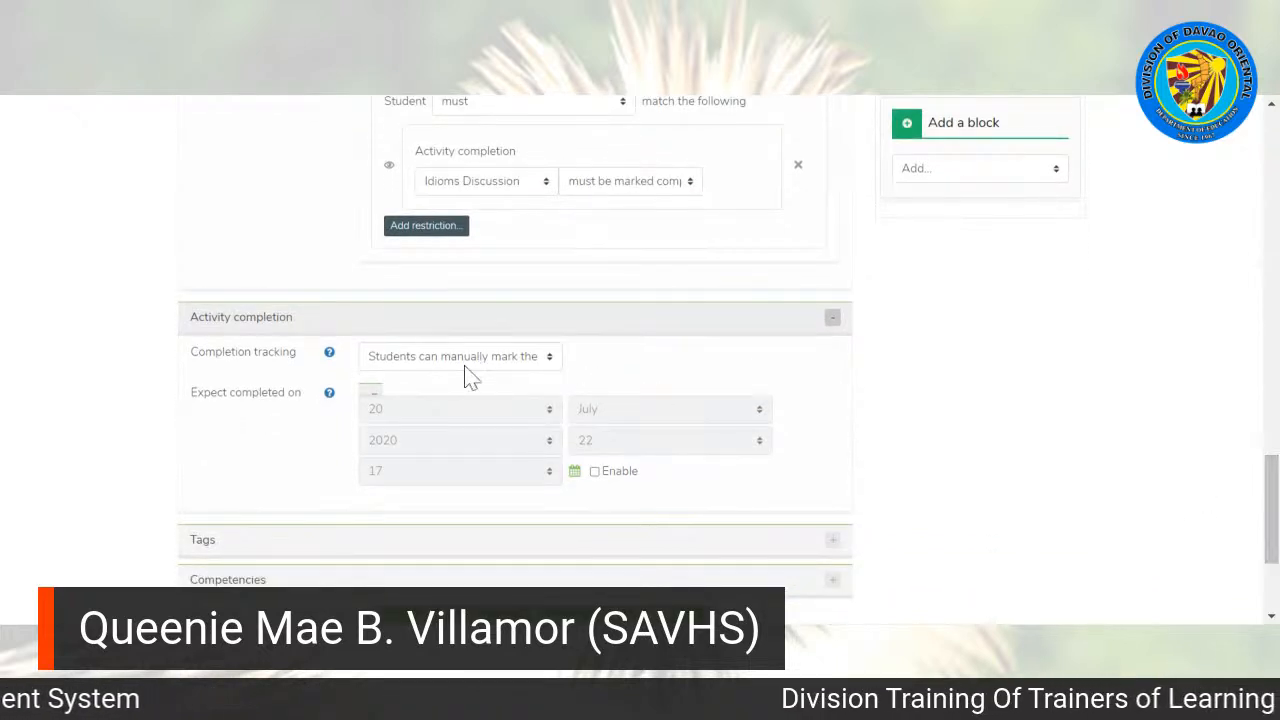
click(430, 364)
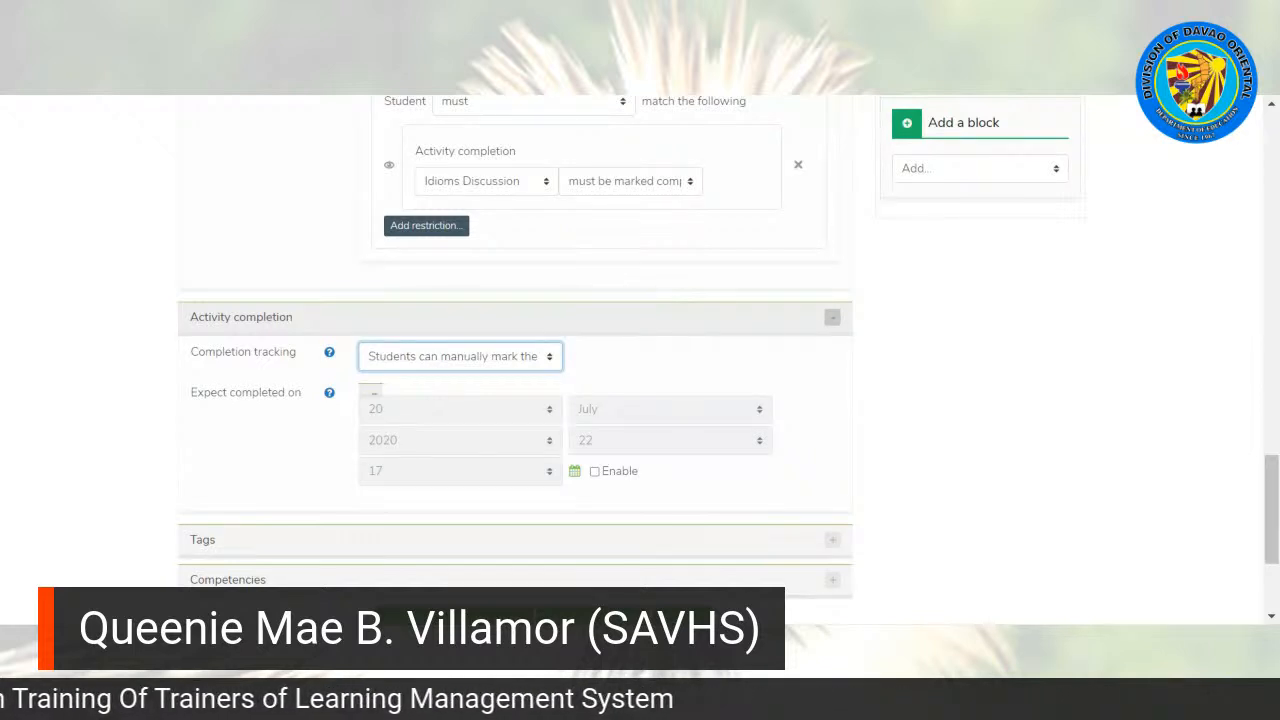
click(520, 410)
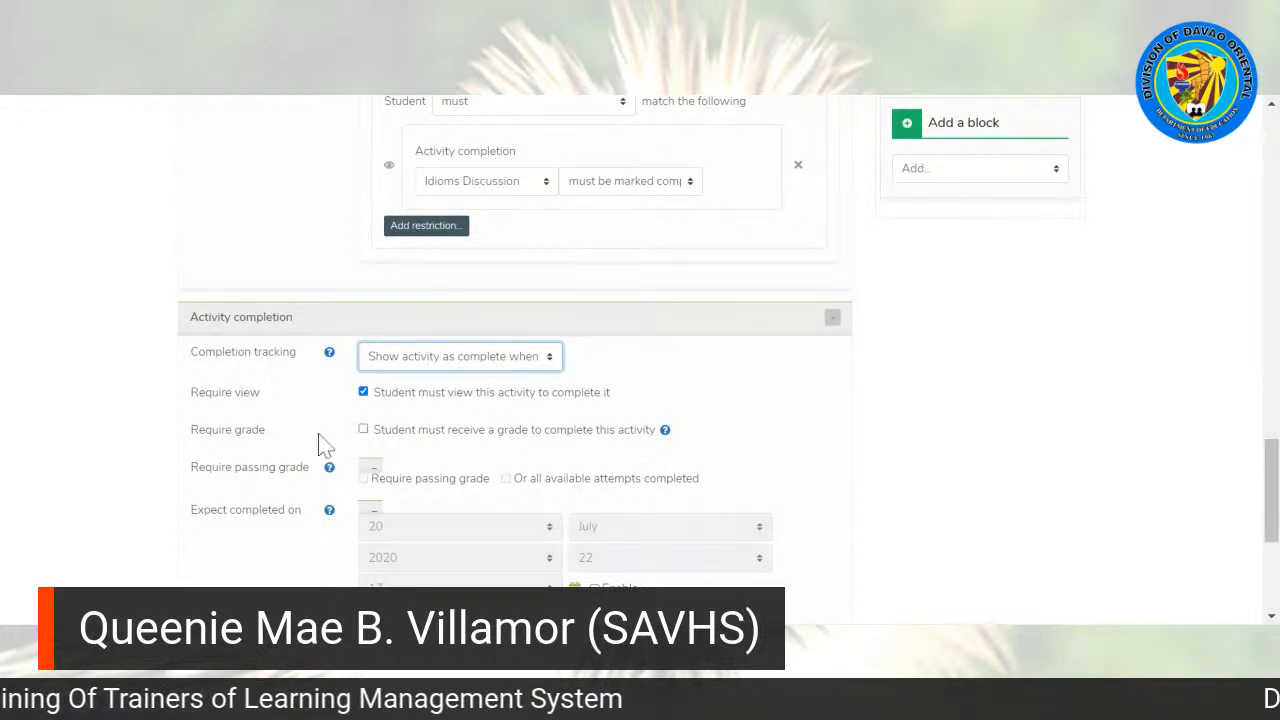
click(364, 430)
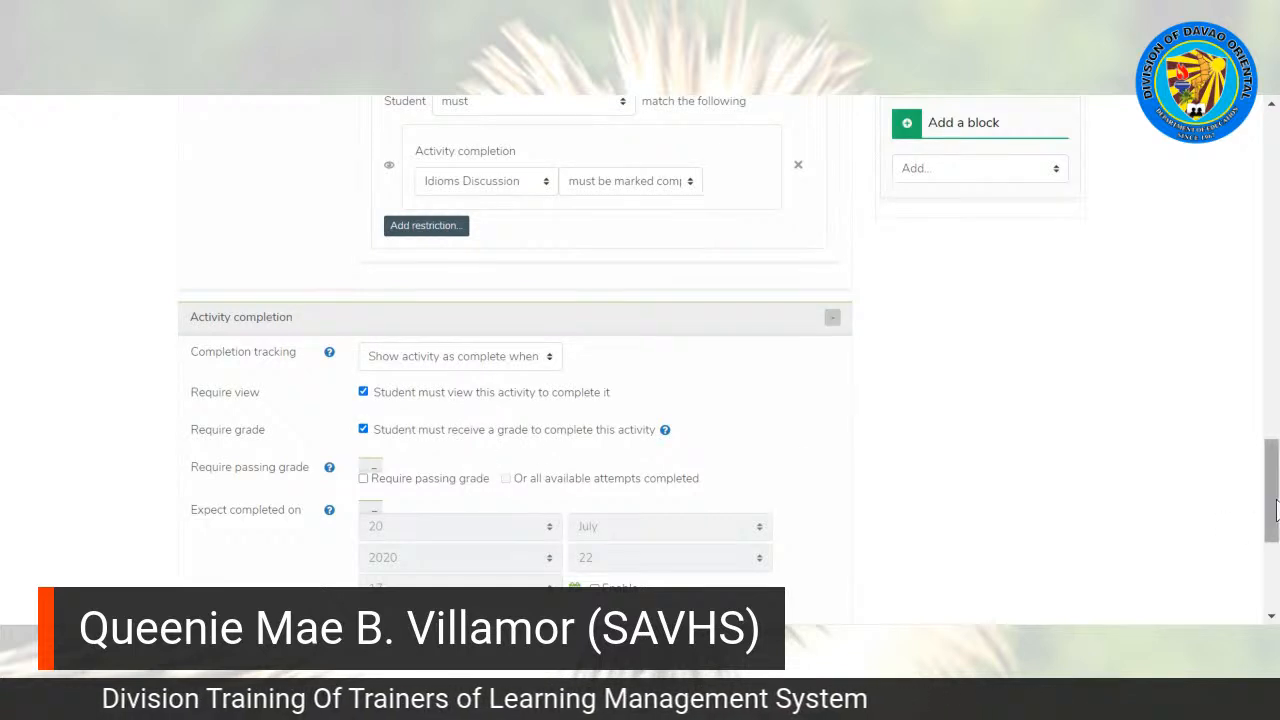
Step: Save the quiz settings and return to the course page
drag(1272, 500, 1272, 547)
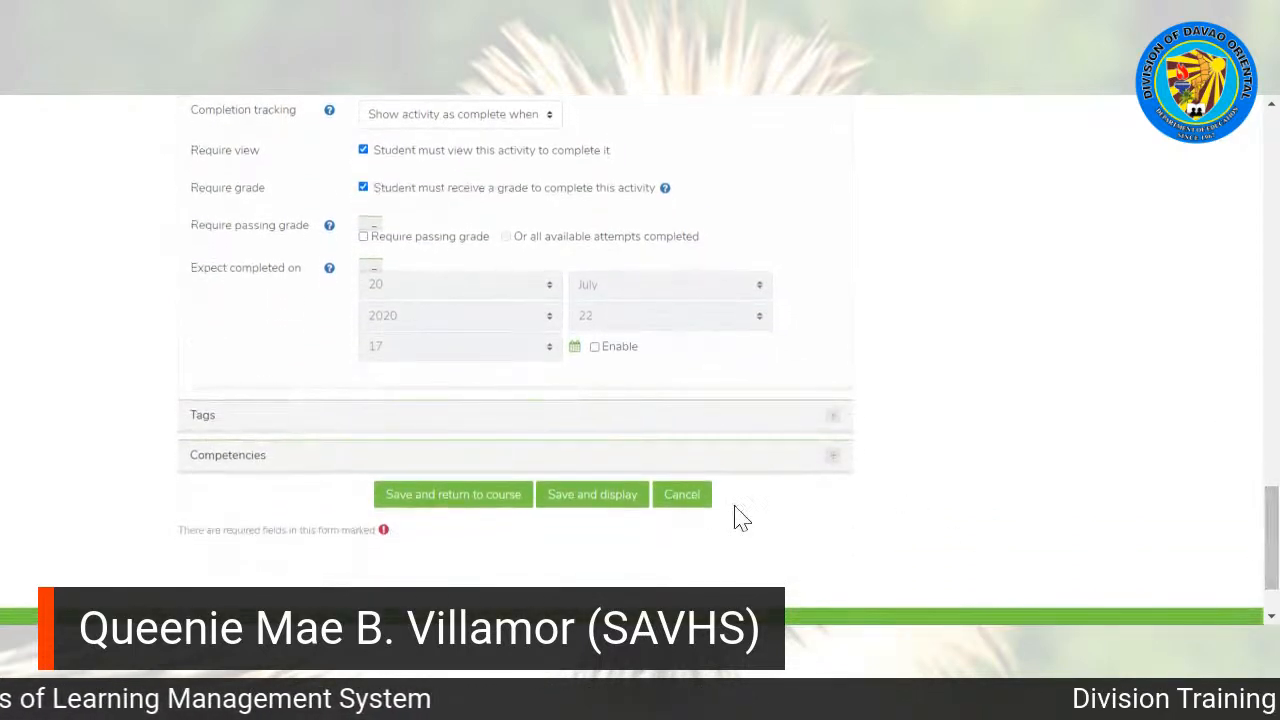
click(445, 500)
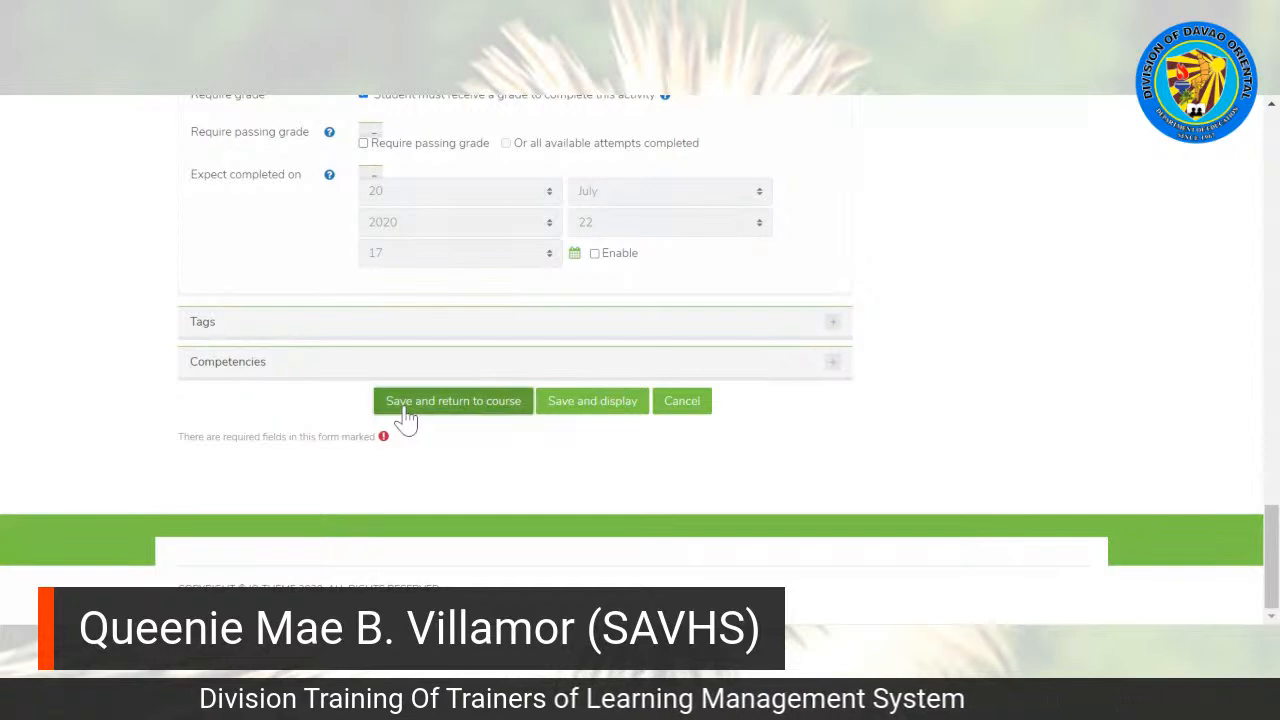
click(405, 410)
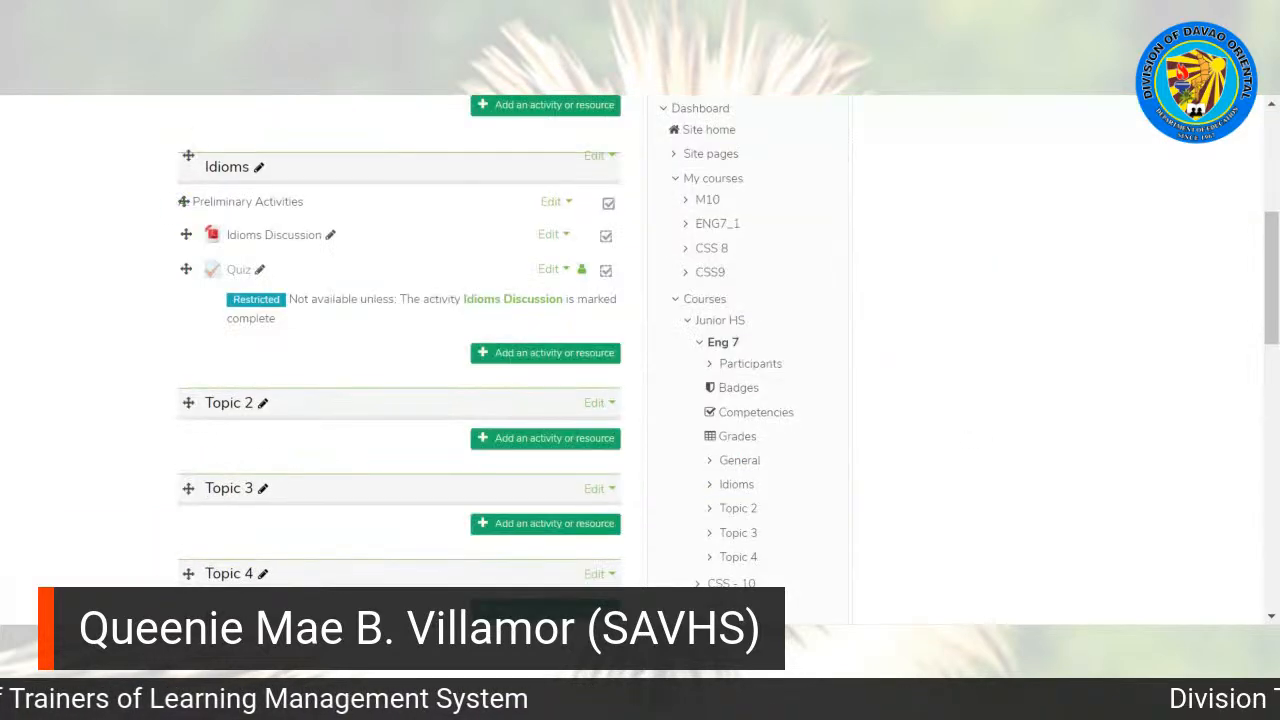
Step: Open the new Quiz in the Idioms topic and start editing its questions
scroll(1275, 245, up, 1)
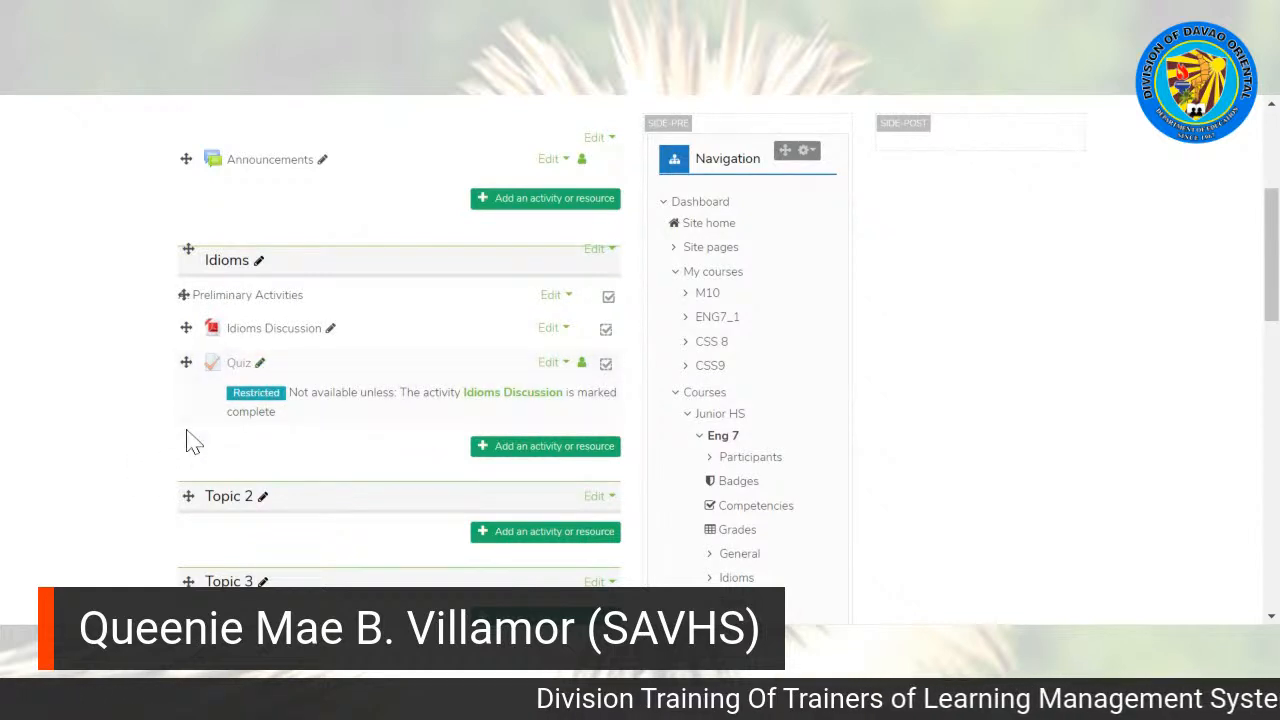
click(238, 368)
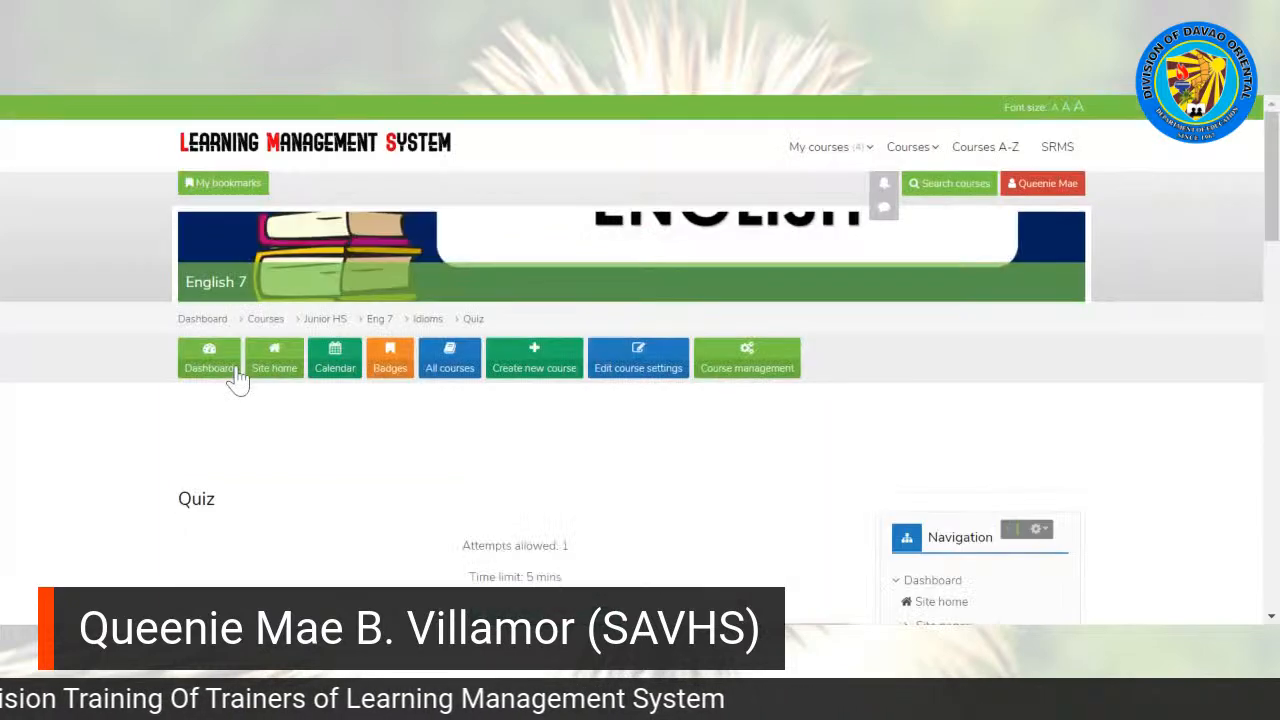
drag(1270, 208, 1267, 274)
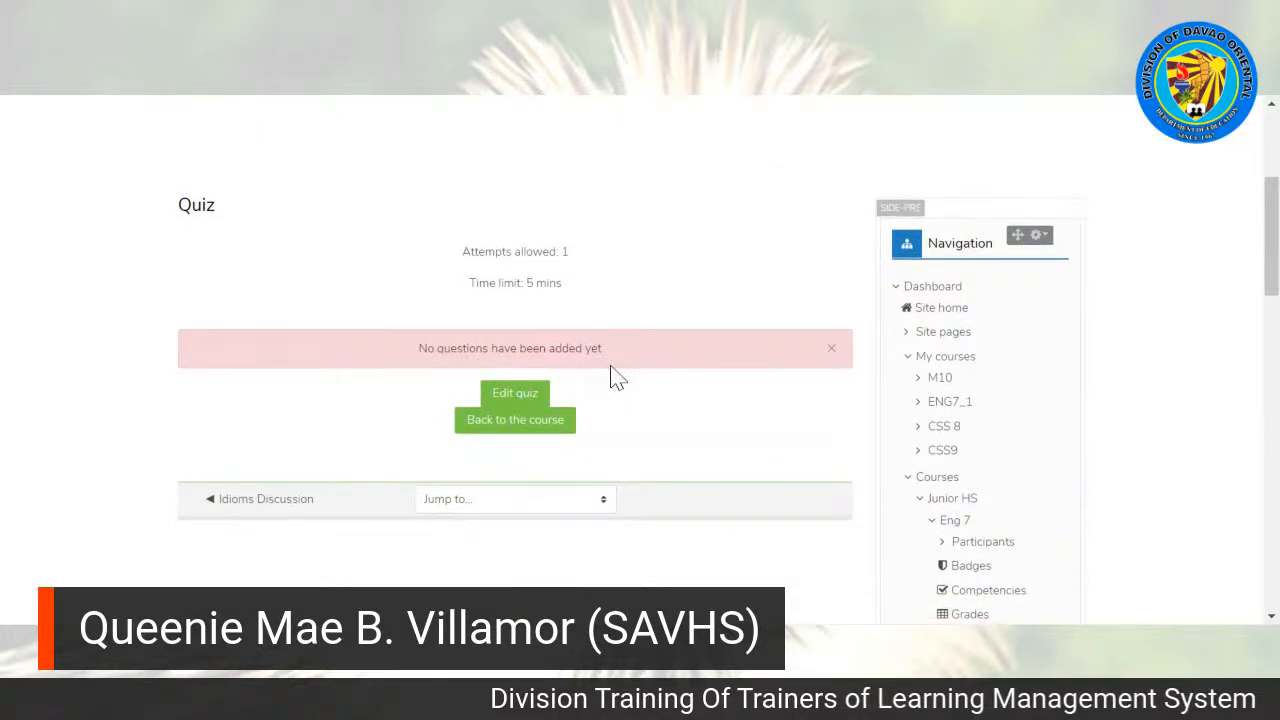
click(499, 395)
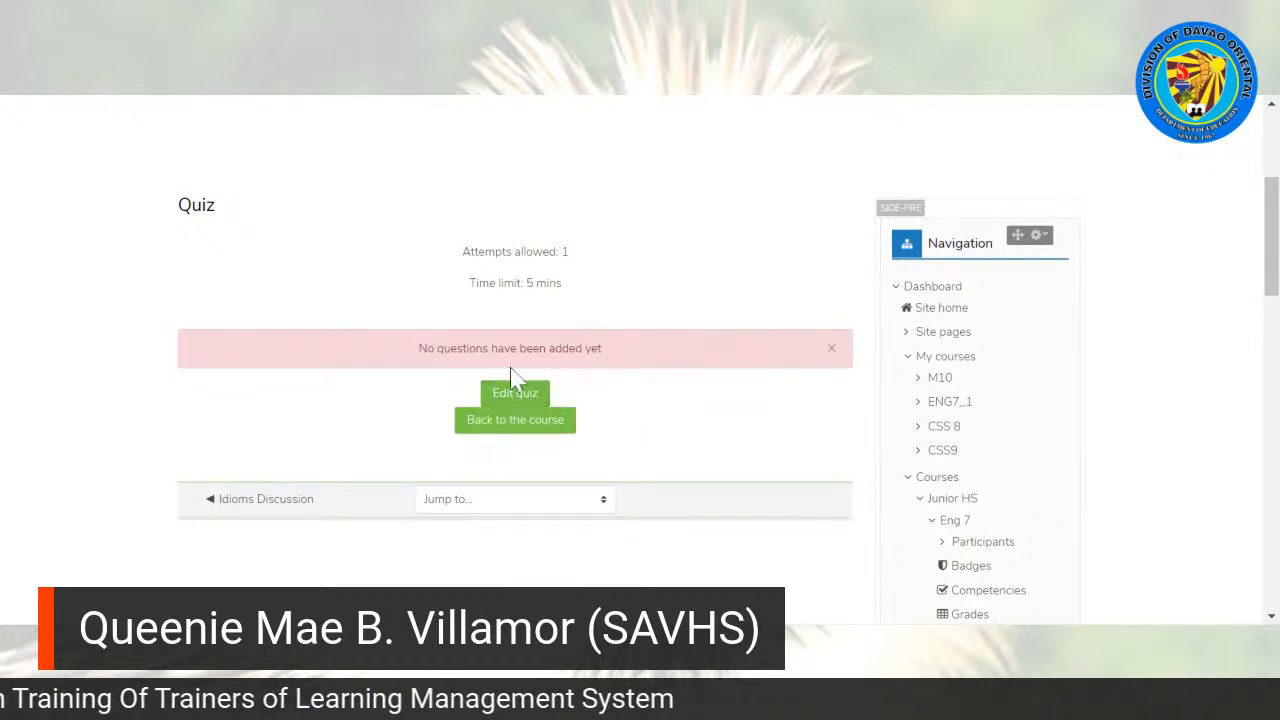
click(527, 393)
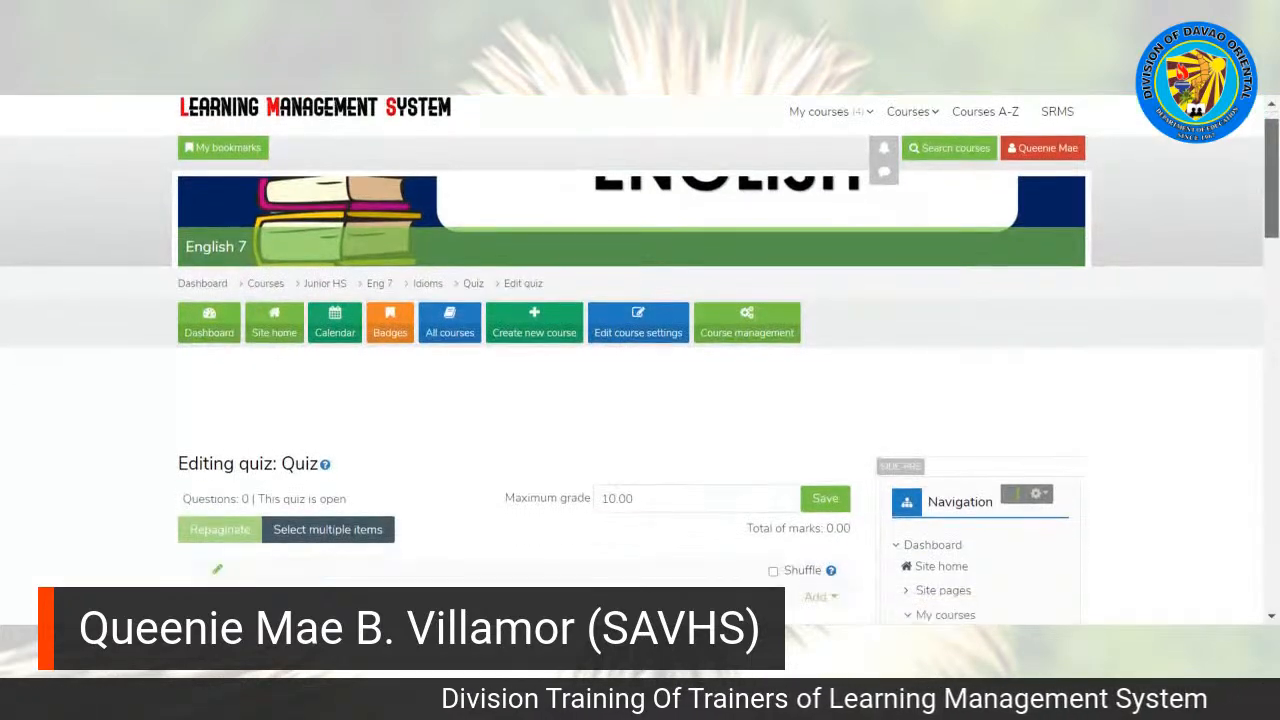
Step: Save a maximum grade of 3.00 for the quiz and enable shuffling of its questions
scroll(640, 360, down, 3)
scroll(763, 294, down, 1)
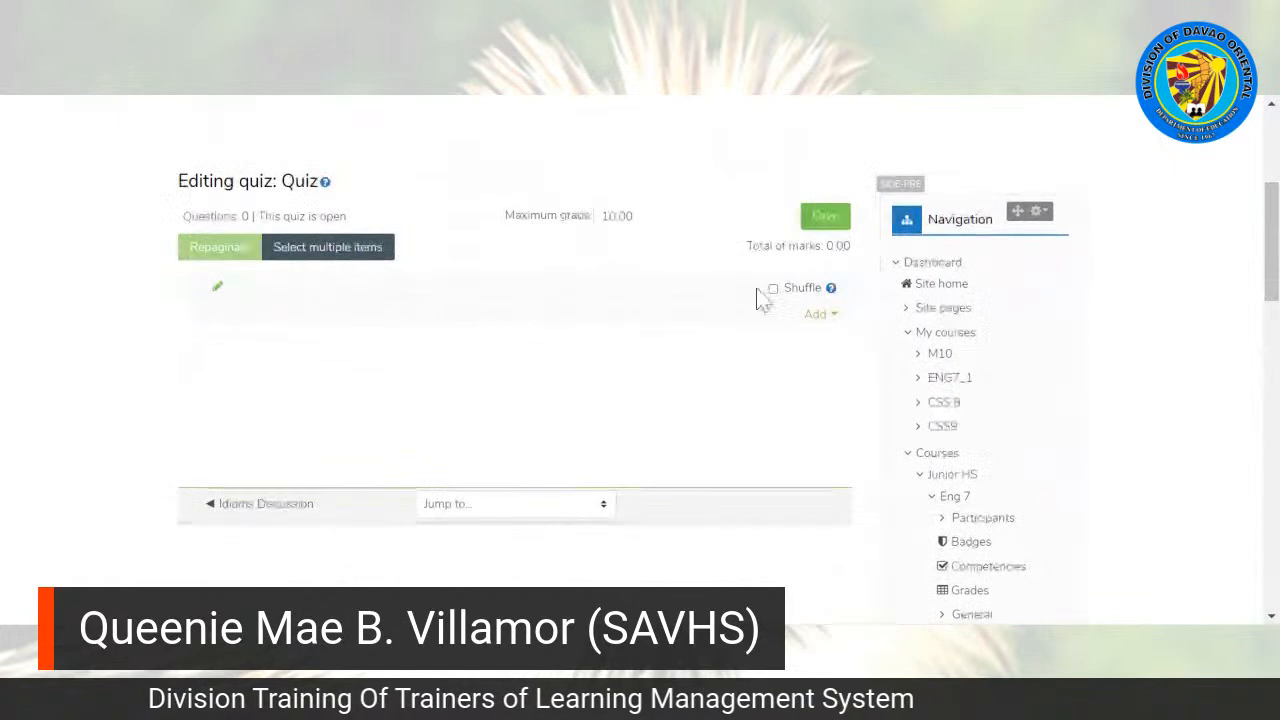
click(589, 218)
text(3)
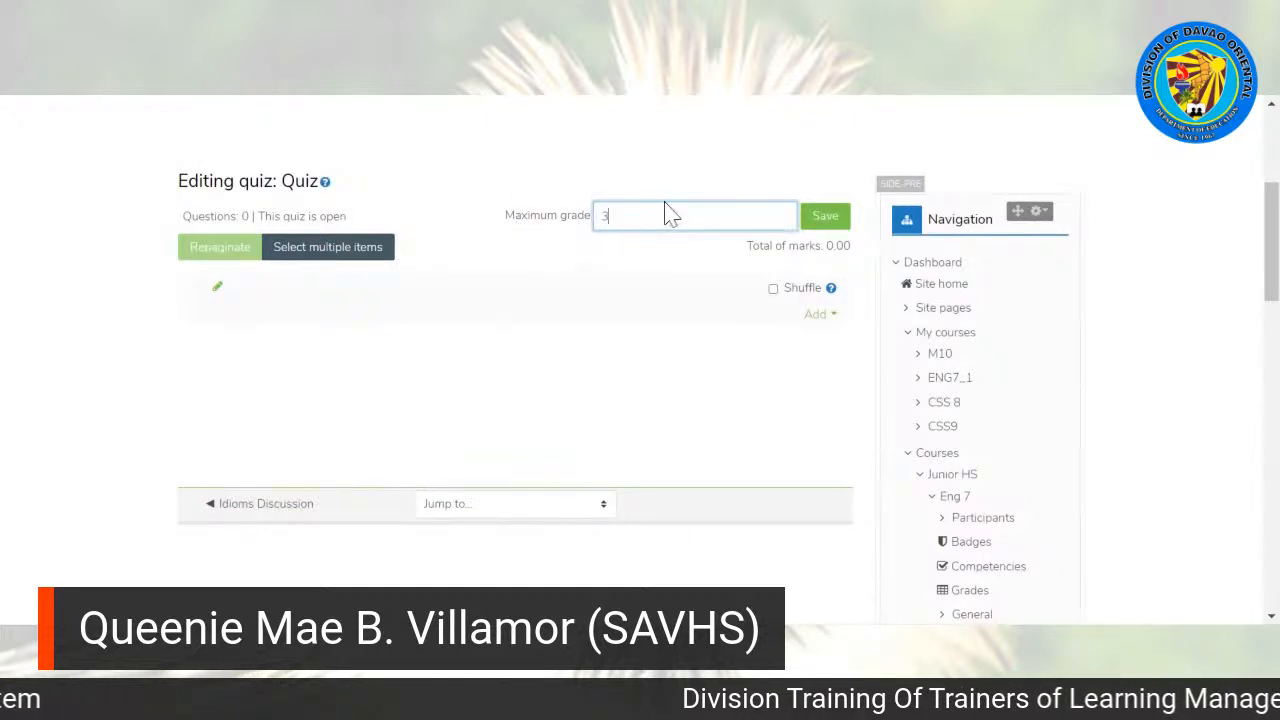
text(.00)
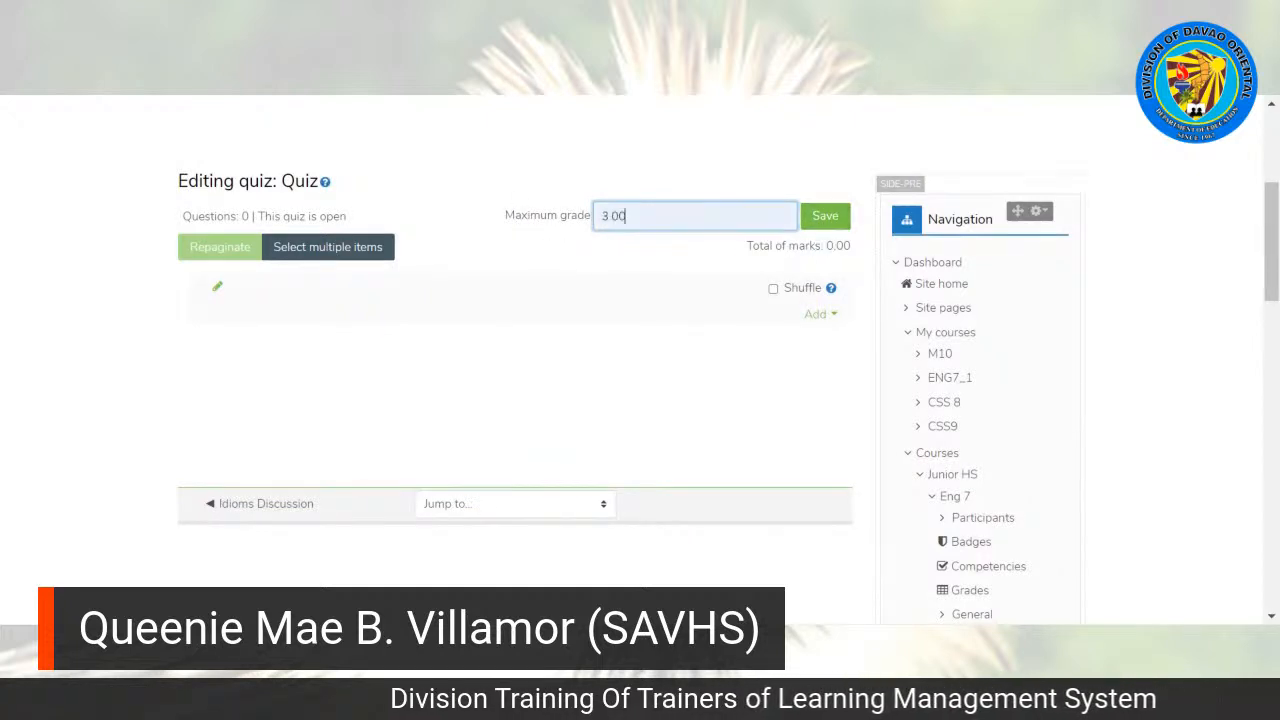
click(826, 221)
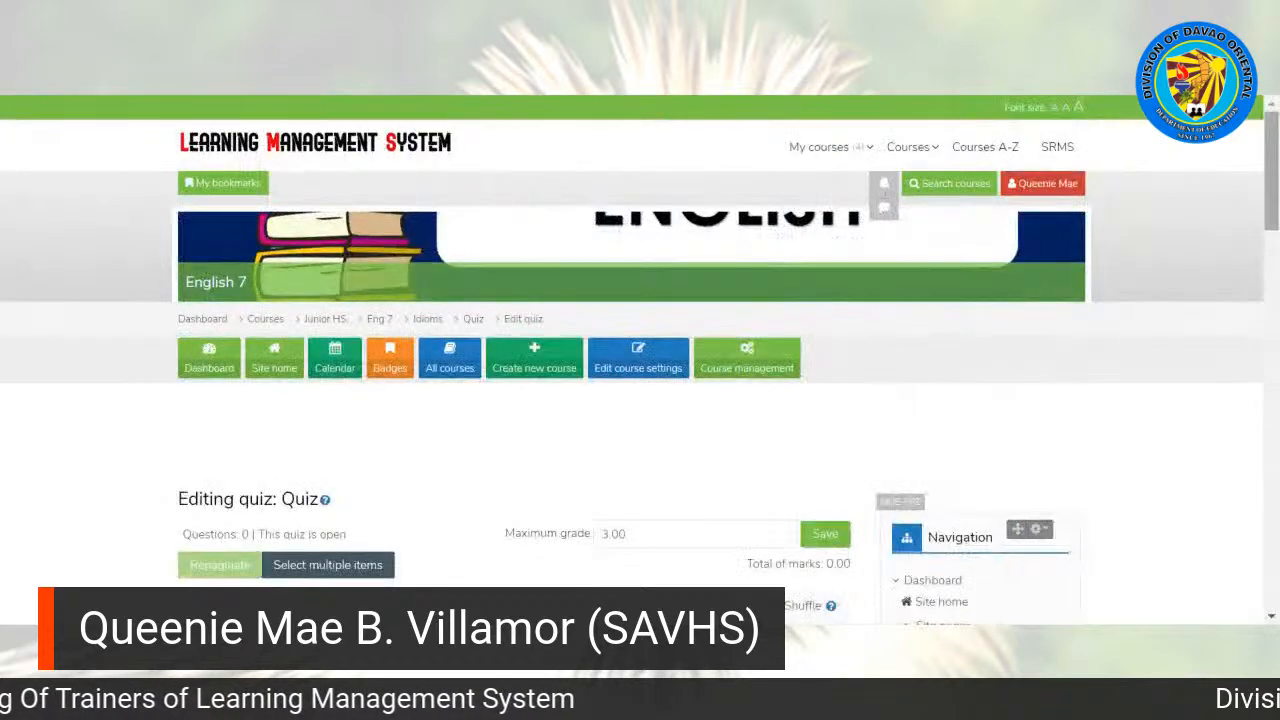
scroll(215, 330, down, 3)
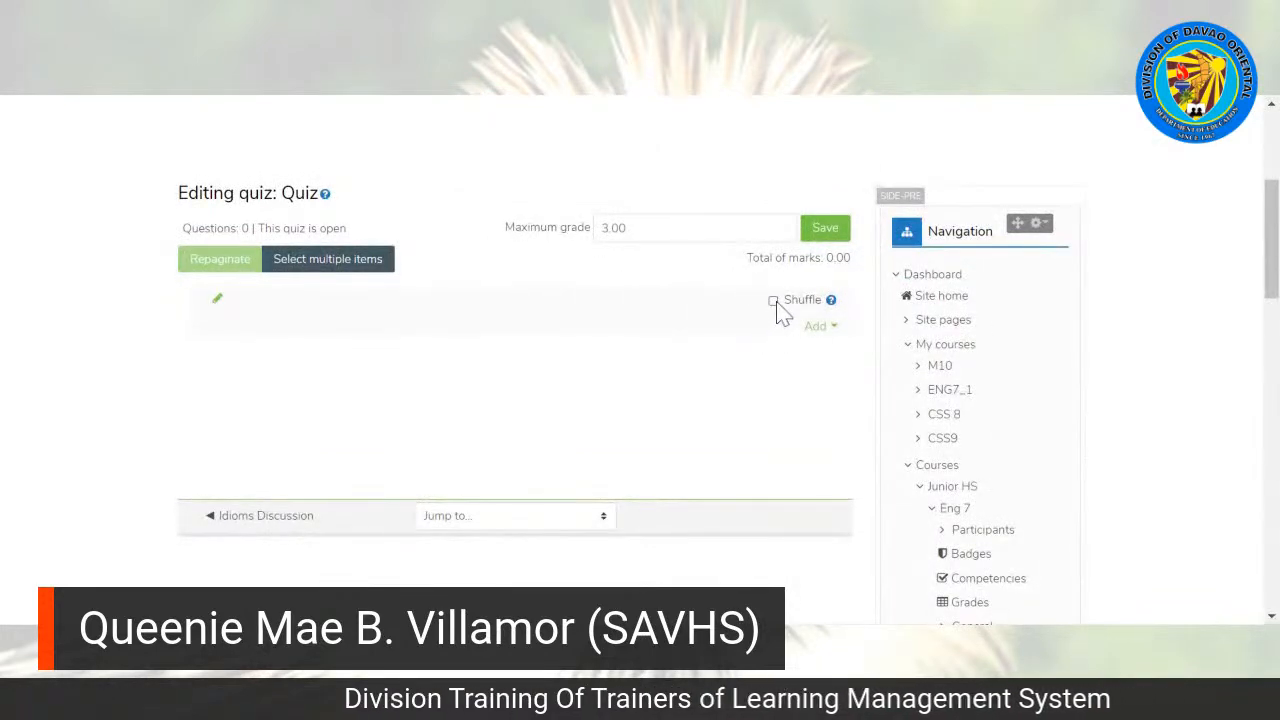
click(774, 301)
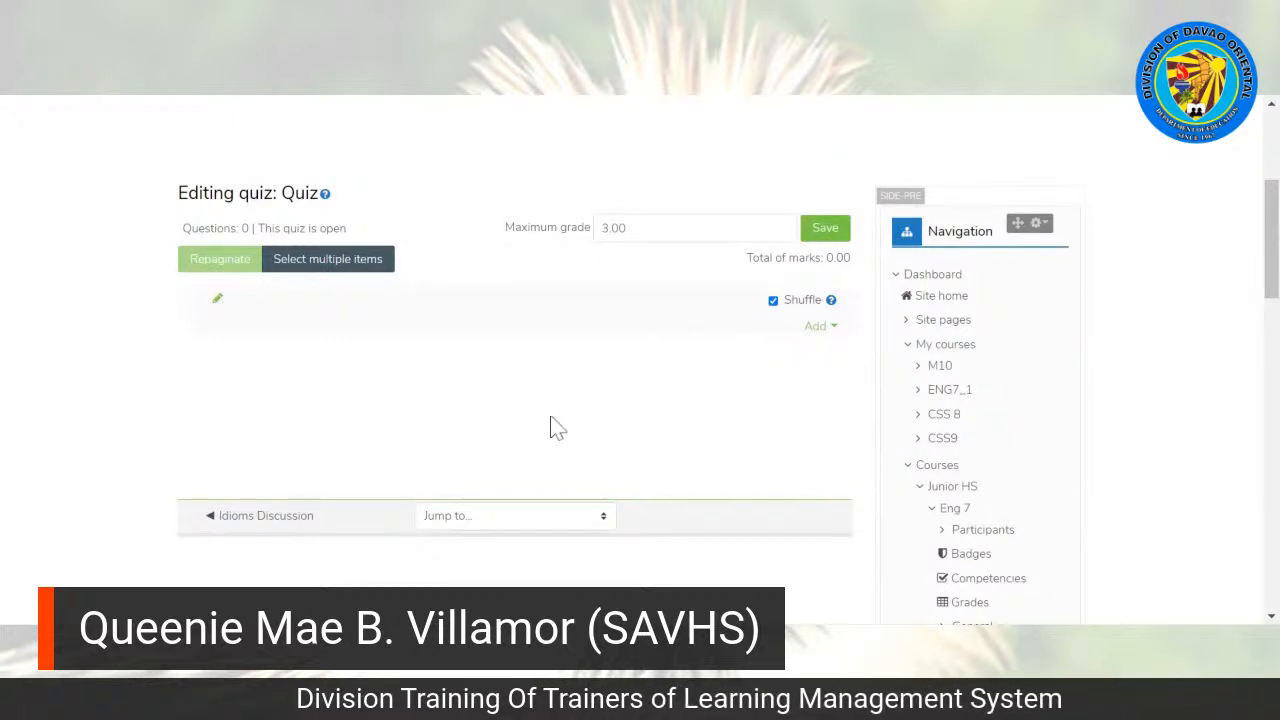
Step: Start adding a new Multiple choice question to the quiz
click(817, 330)
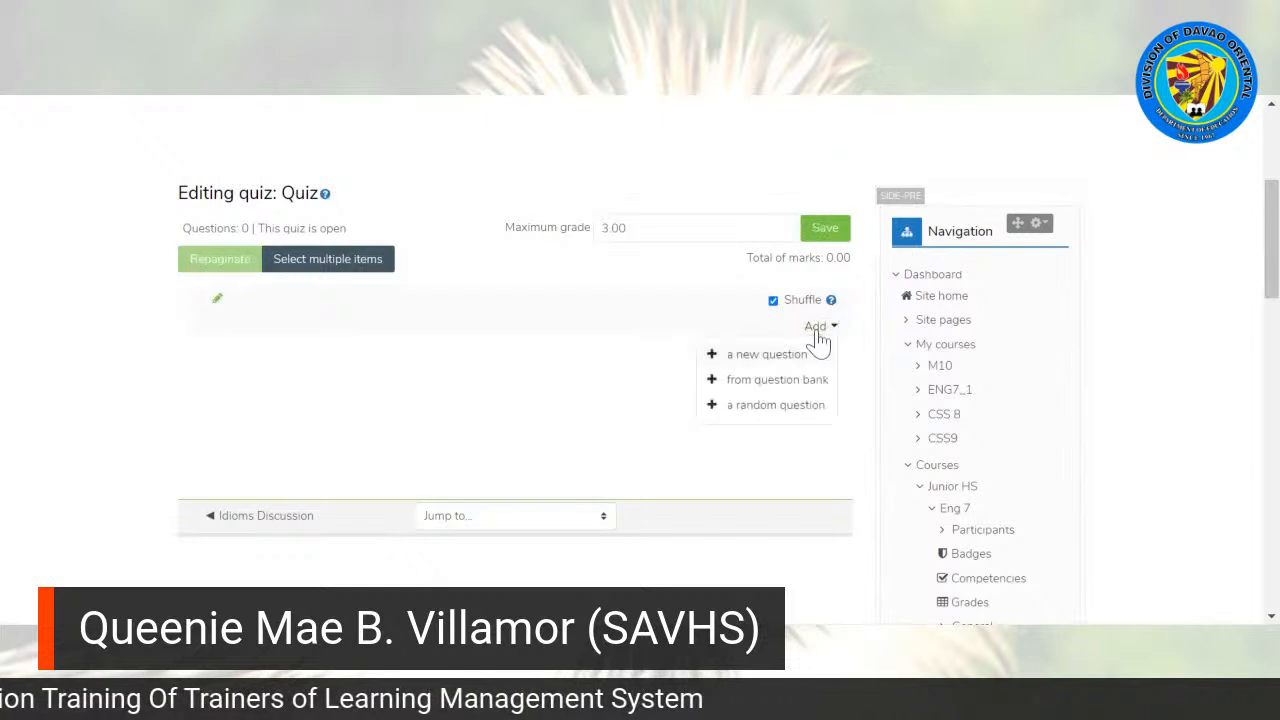
click(740, 357)
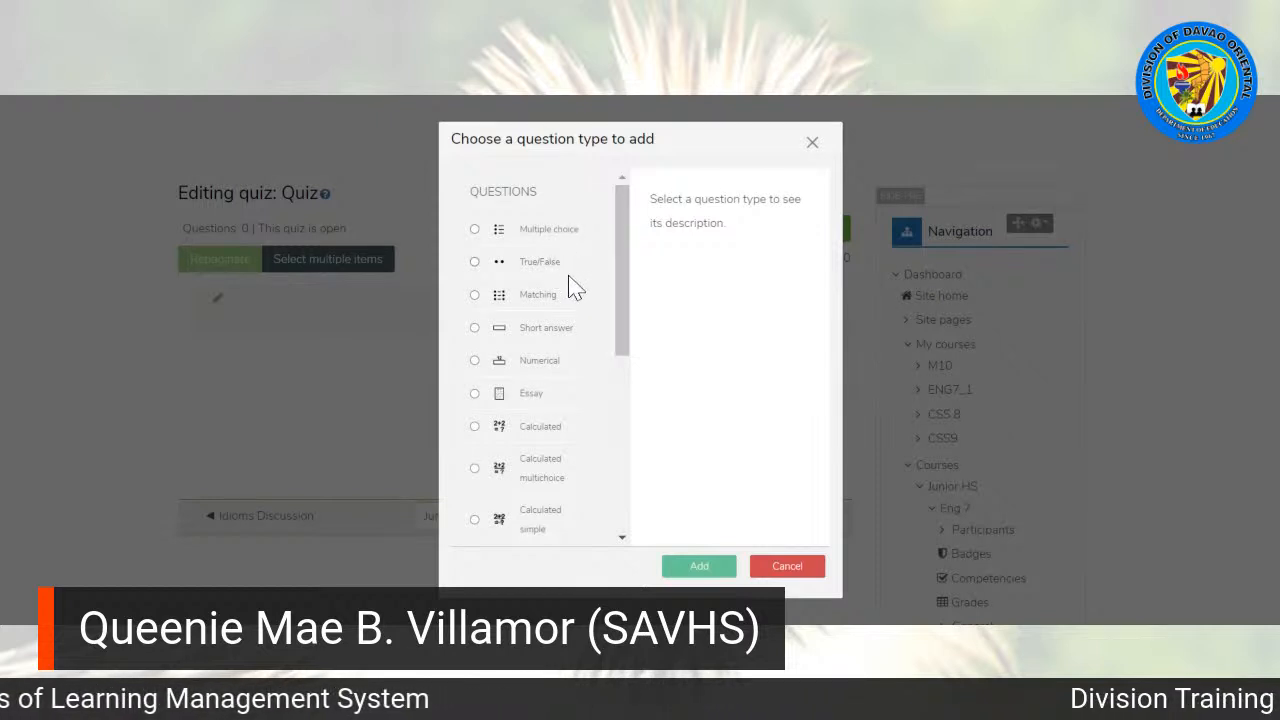
mouse_move(627, 345)
mouse_down()
mouse_move(634, 517)
mouse_move(617, 323)
mouse_up()
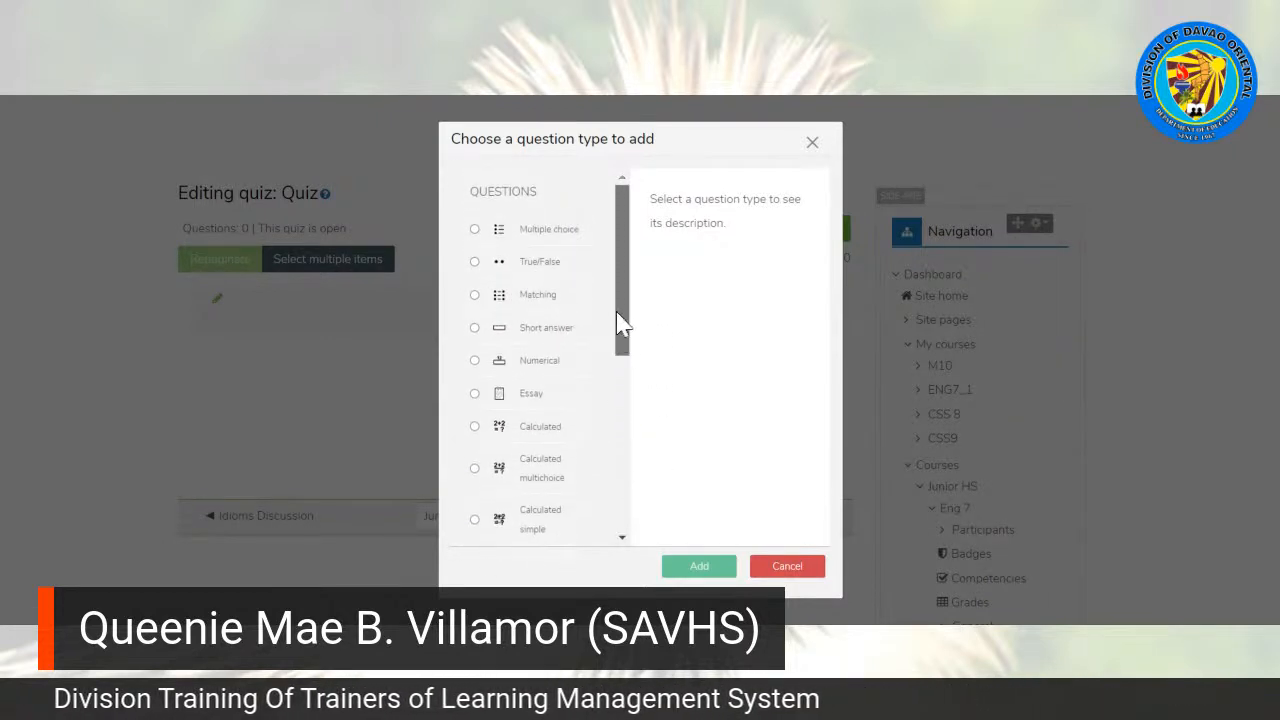
click(476, 231)
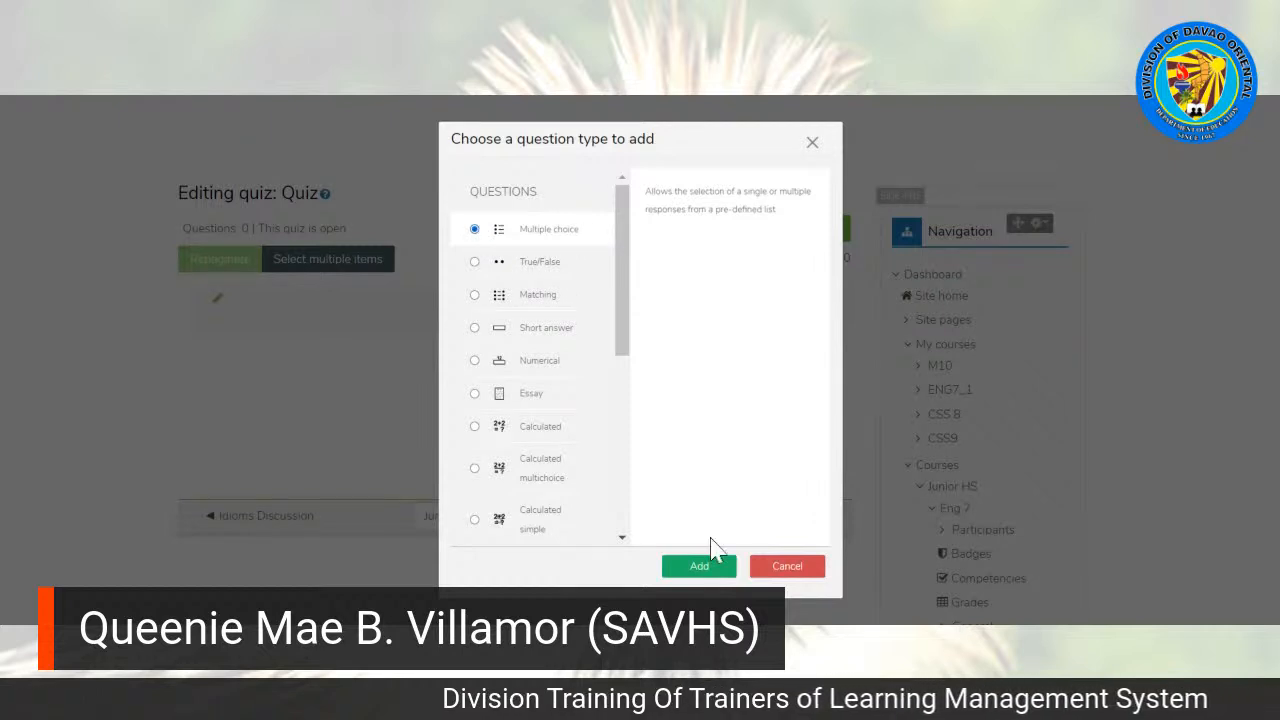
click(698, 570)
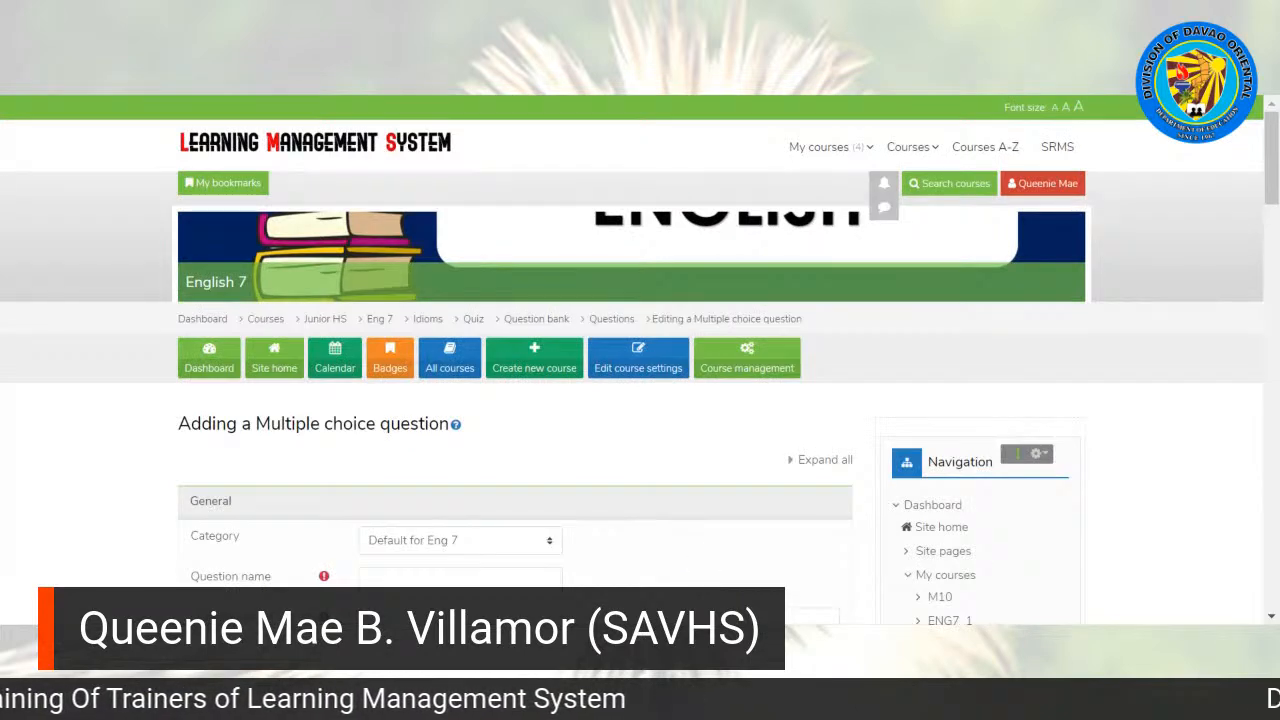
Step: Name the new multiple choice question Q1
scroll(578, 167, down, 3)
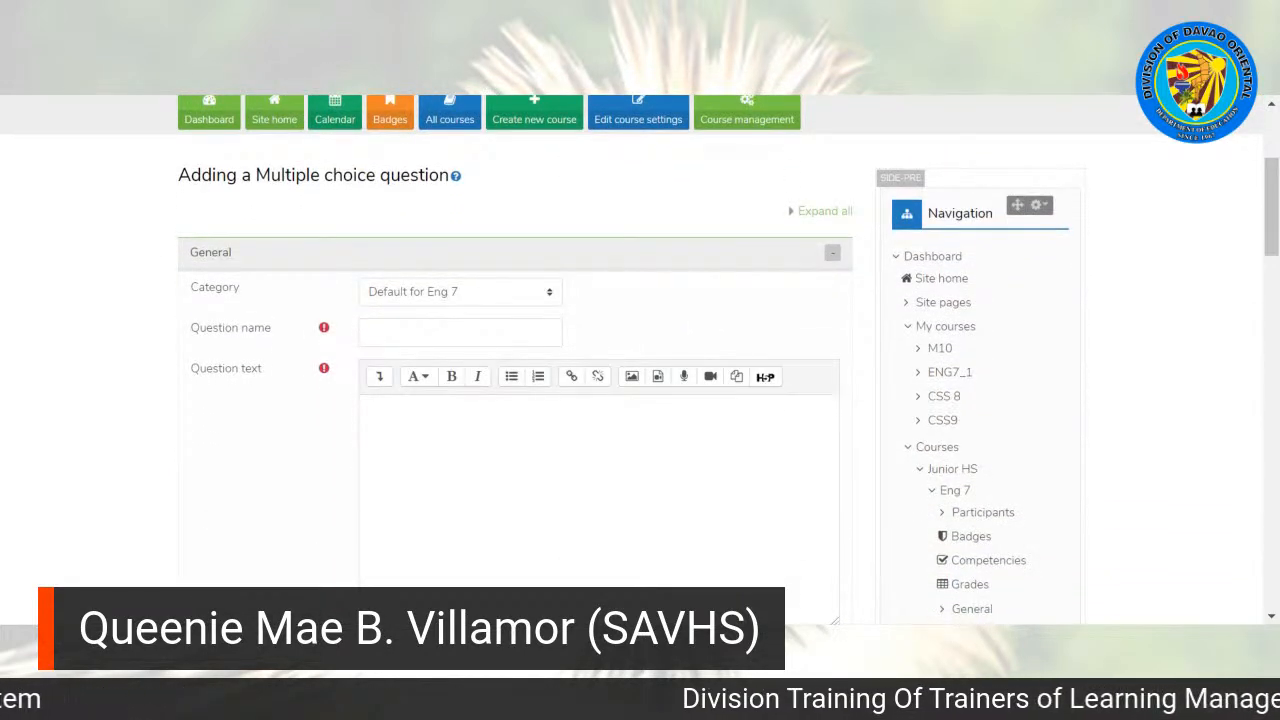
click(405, 330)
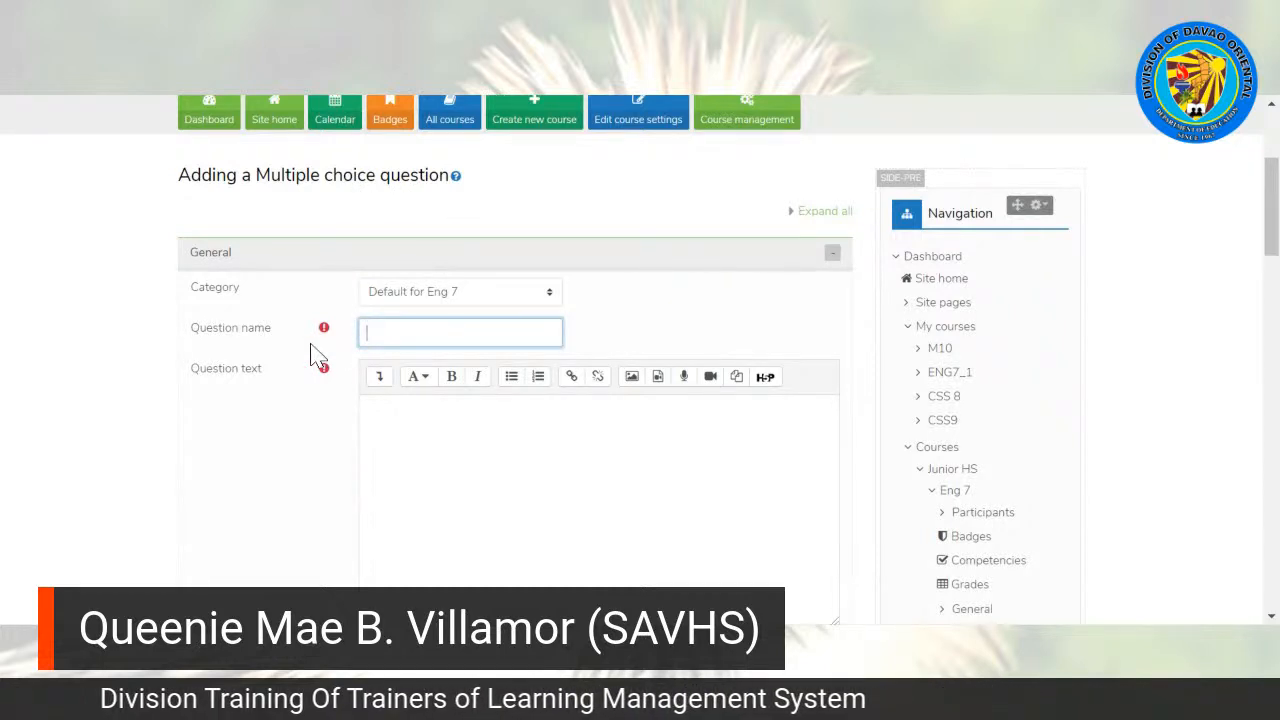
text(Q1)
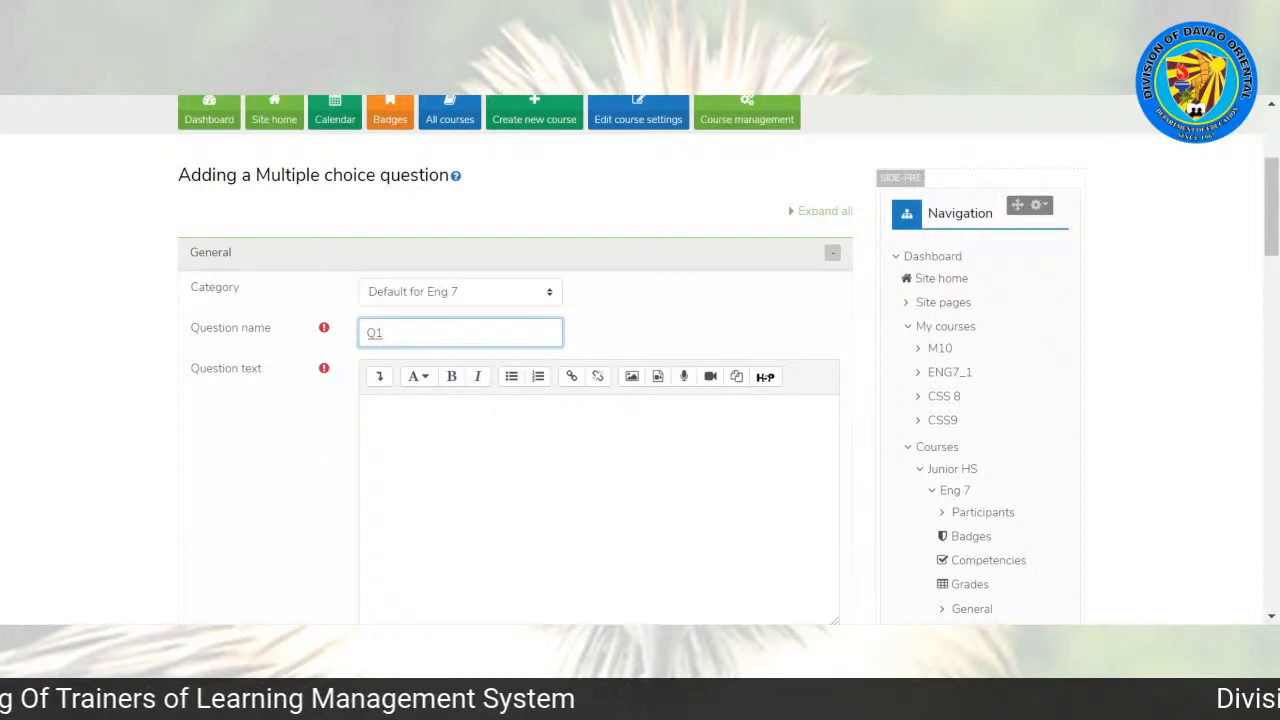
Step: Begin the question text with "After going to the zoo, Cassie was sick of"
drag(1271, 208, 1271, 237)
click(400, 262)
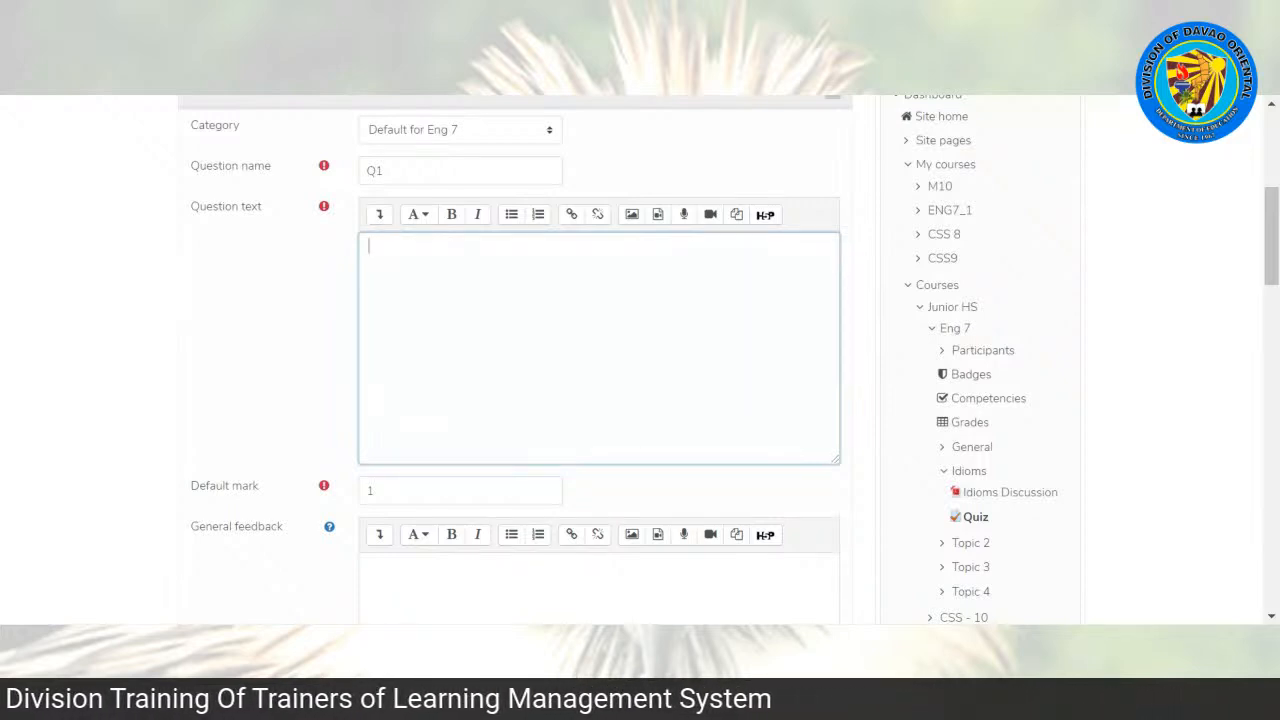
text(After going the)
key(BackSpace)
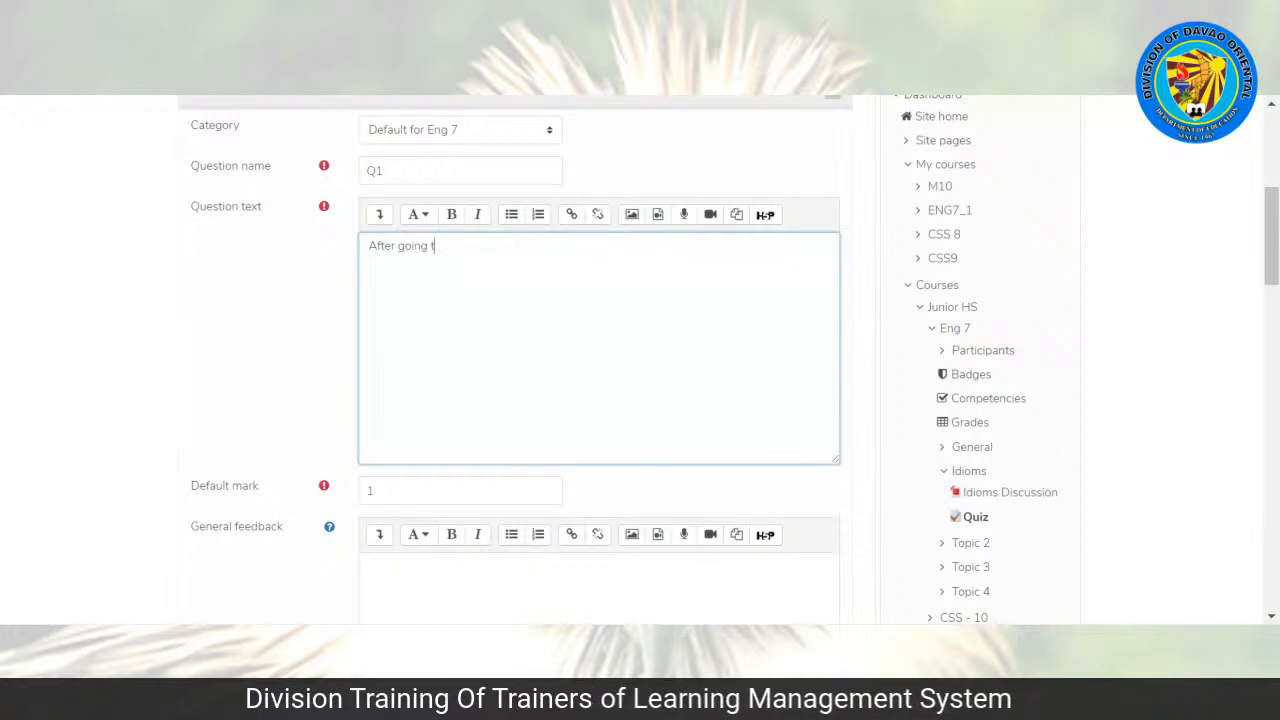
text(o the zoo)
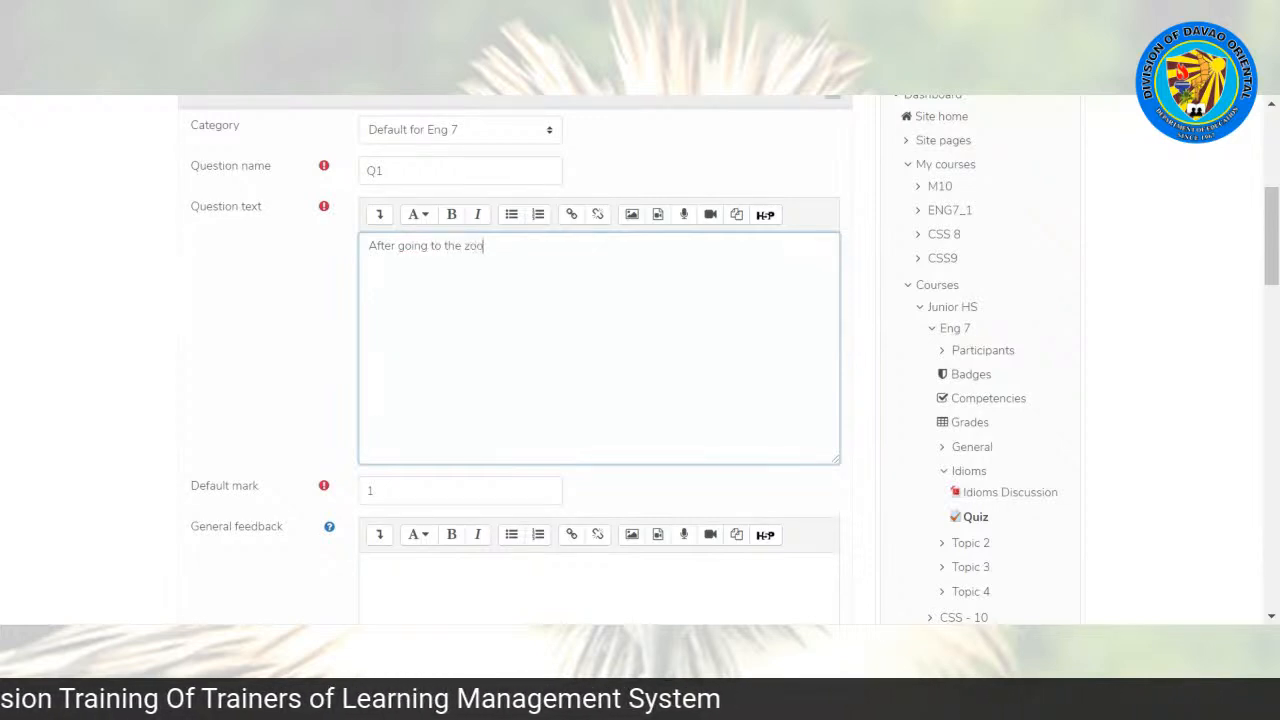
text(, Cass)
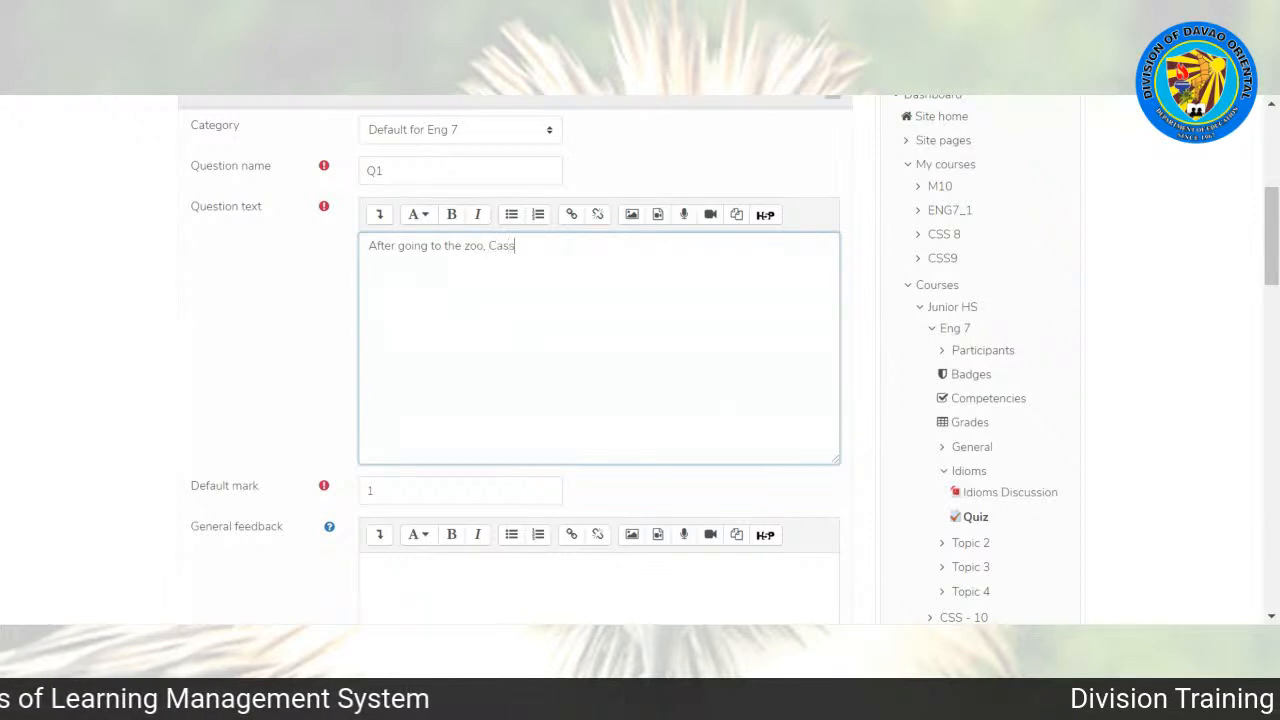
text(ie was )
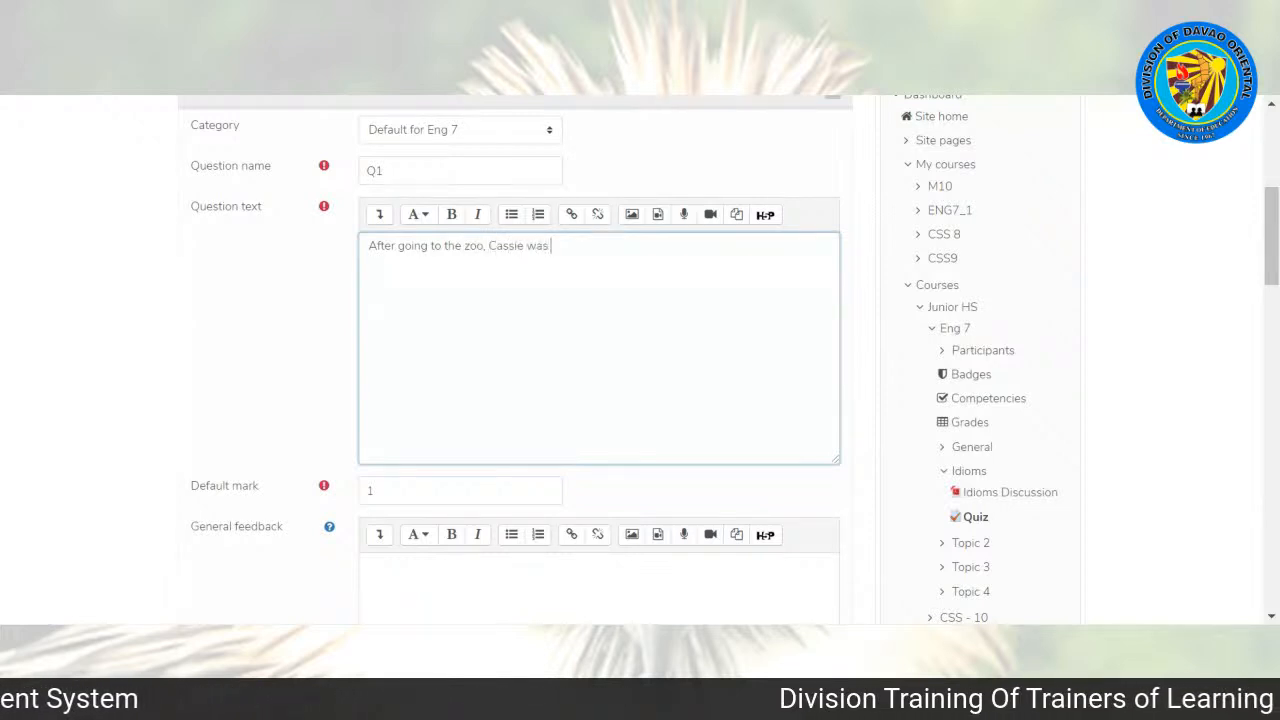
text(sick of bei)
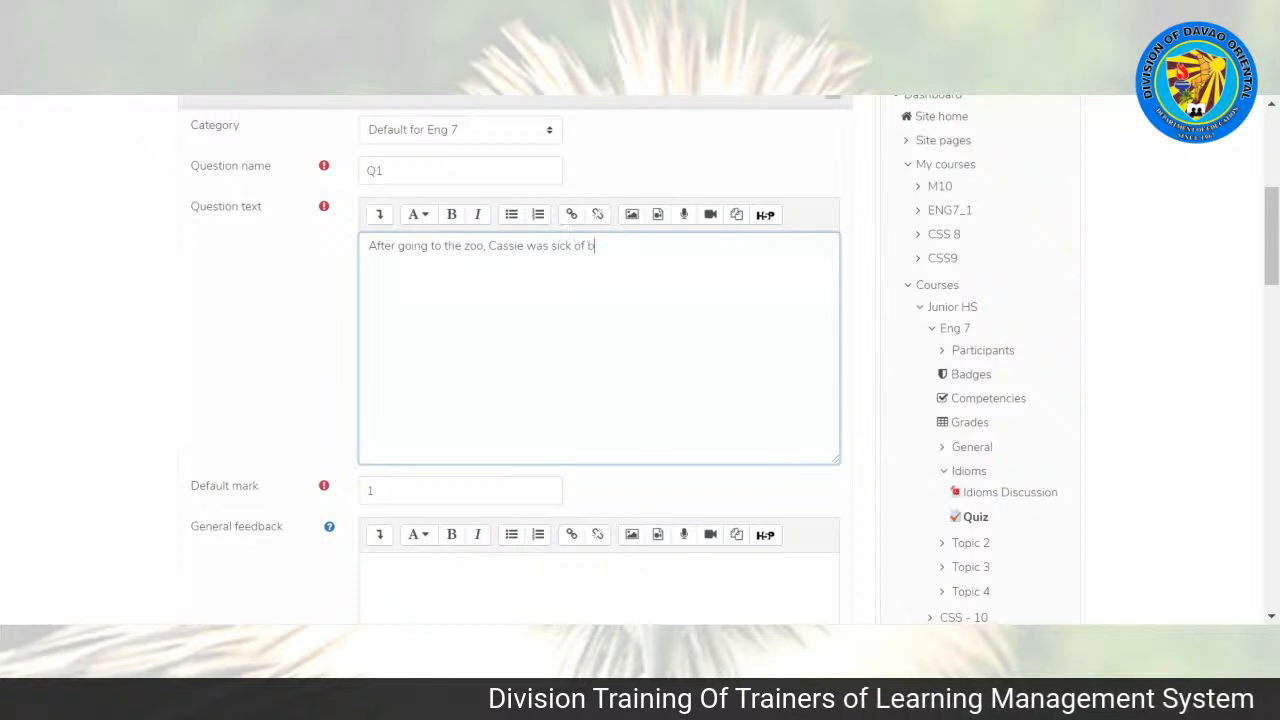
key(BackSpace)
key(BackSpace)
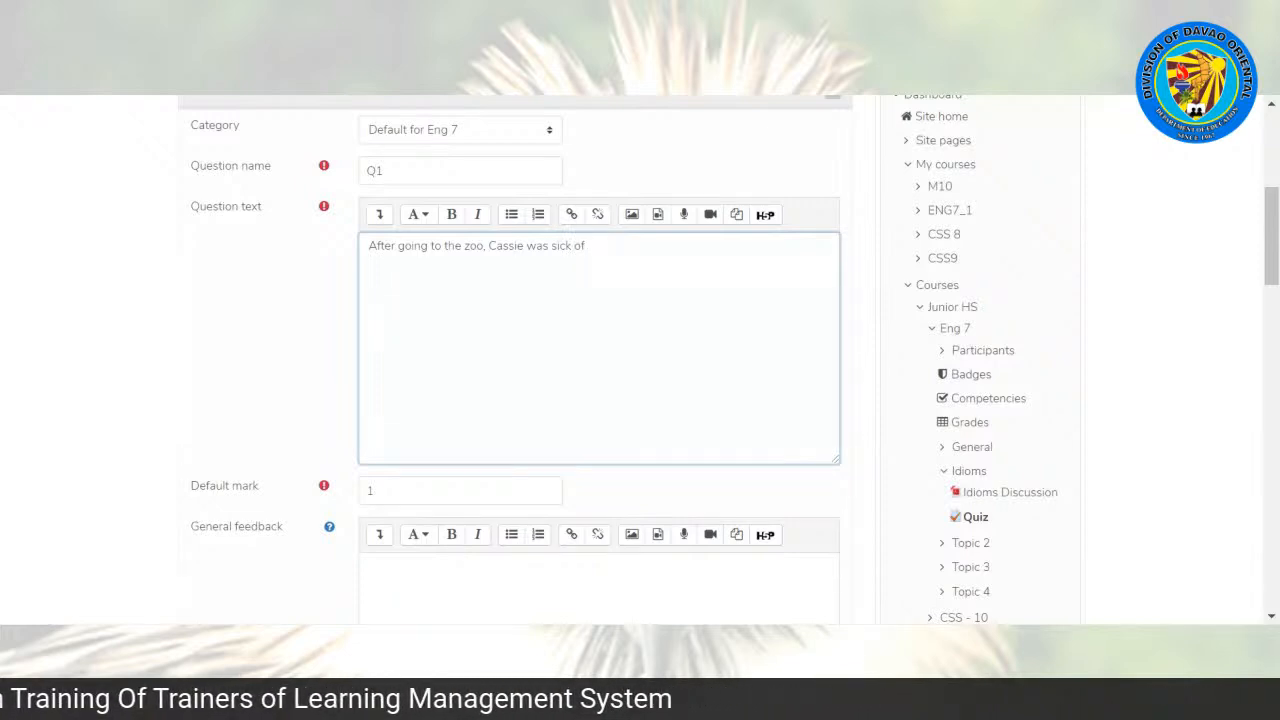
Step: Continue the question text with "bending over backwards" in bold
key(ctrl+b)
text(bending )
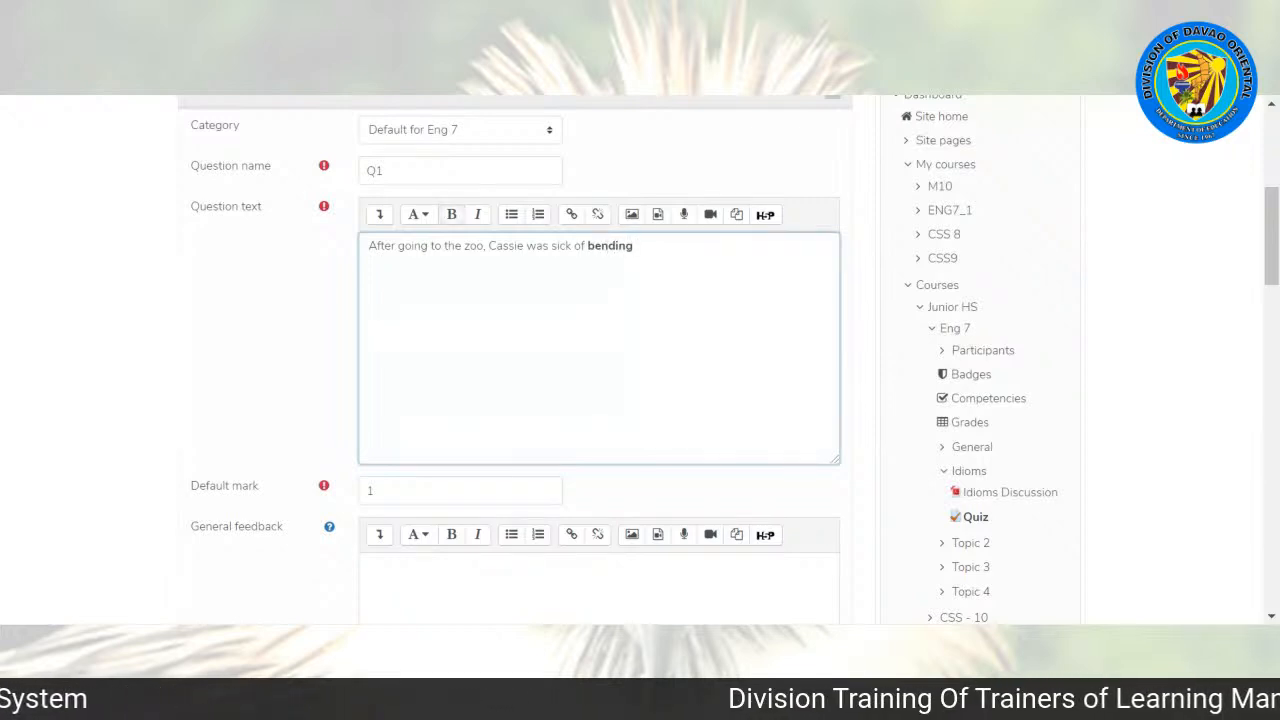
text(ov)
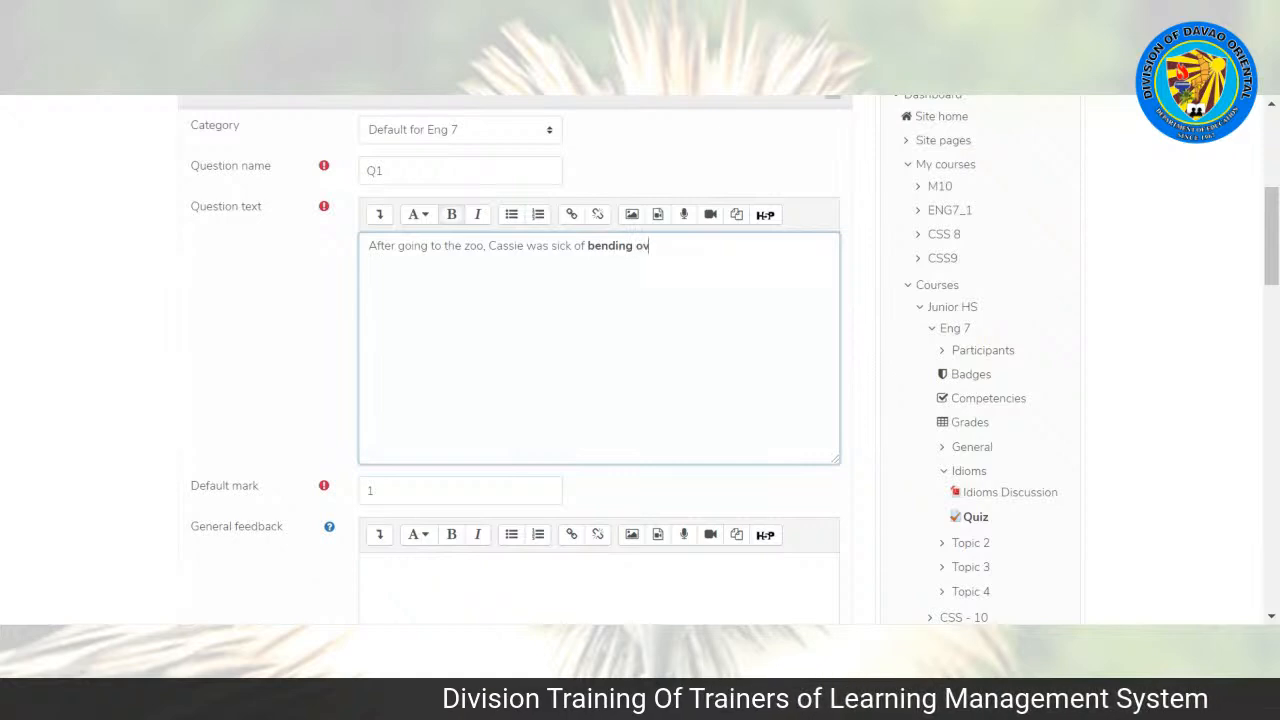
text(er backwards)
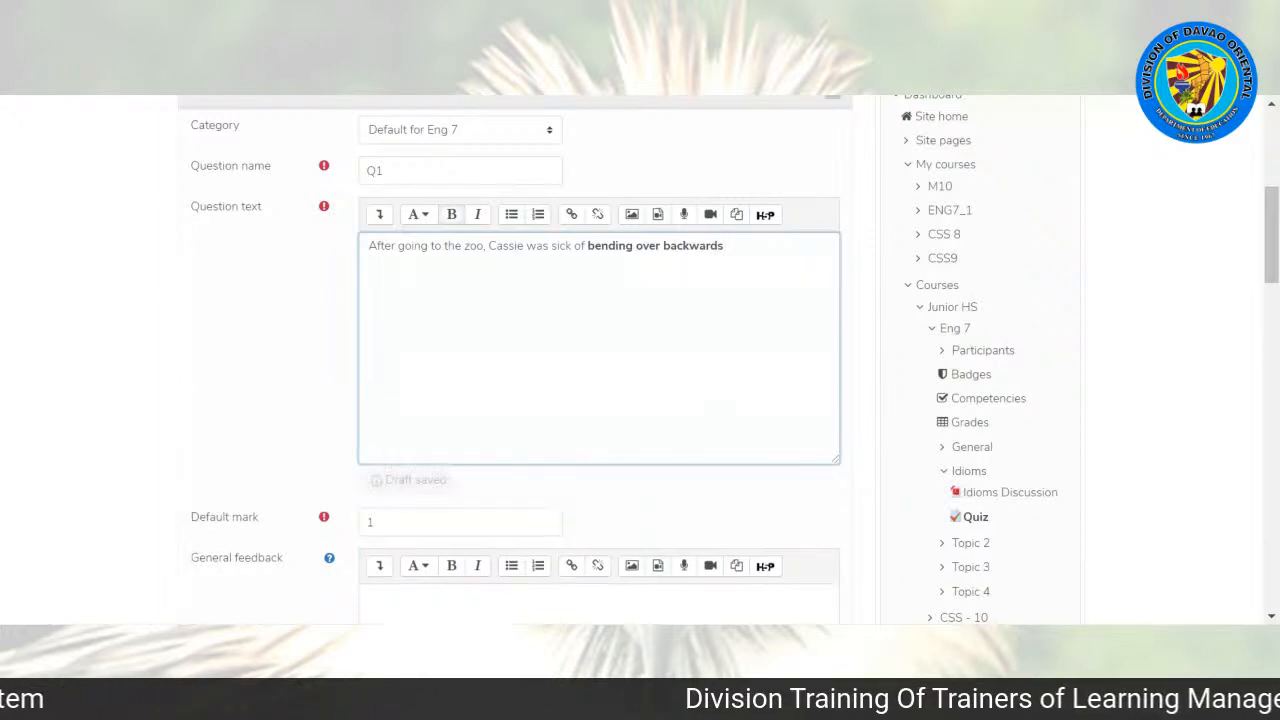
Step: Finish the question's first sentence with "to entertain her nieces." in regular, non-bold text
key(ctrl+b)
text(to)
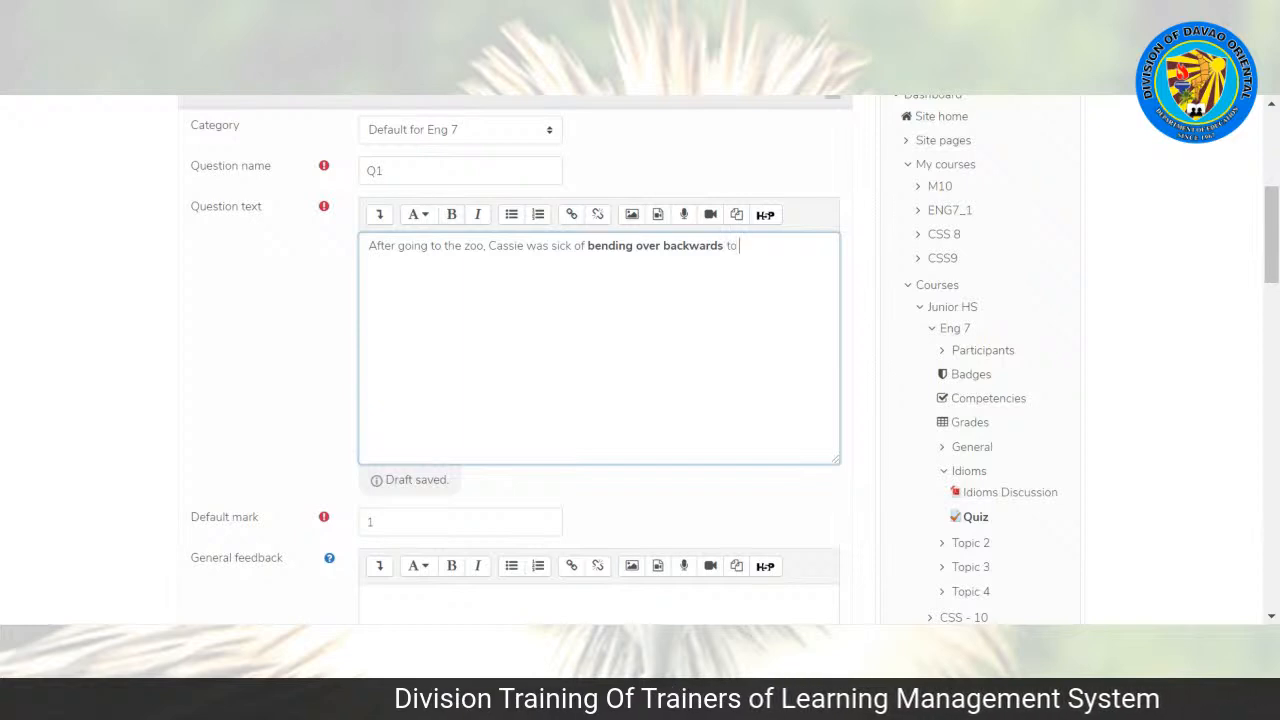
text( enterta)
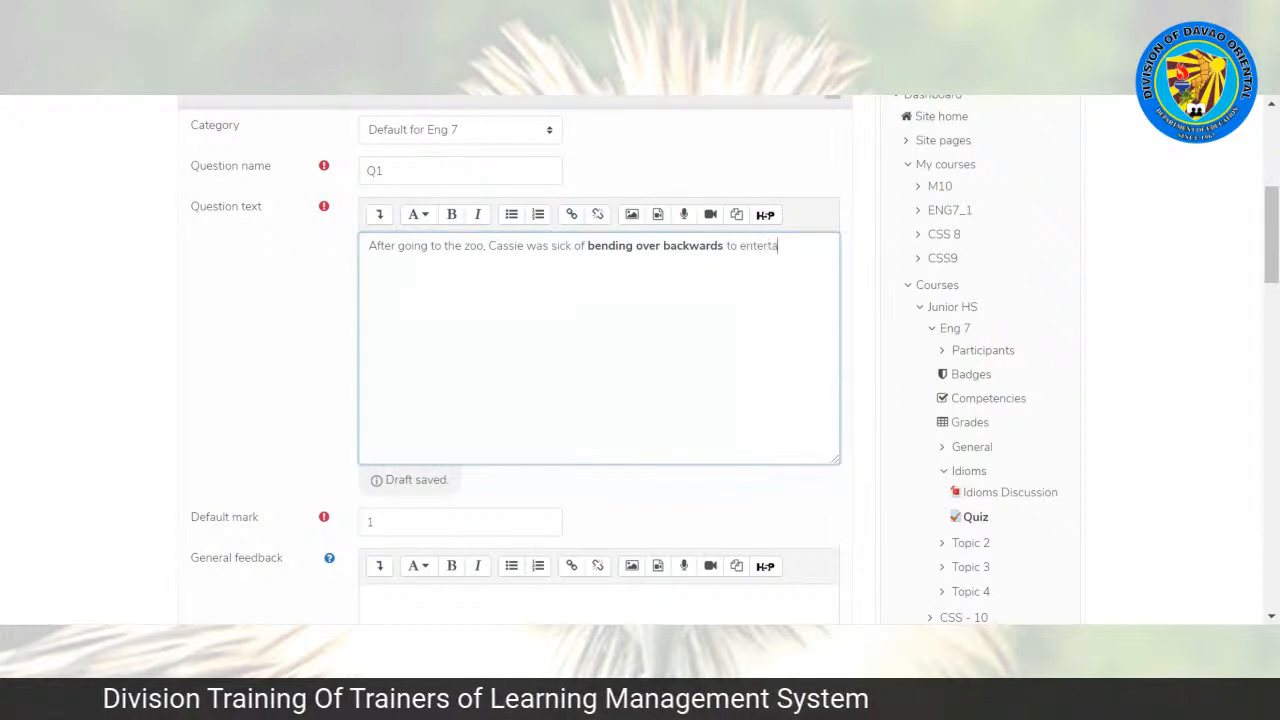
text(in her )
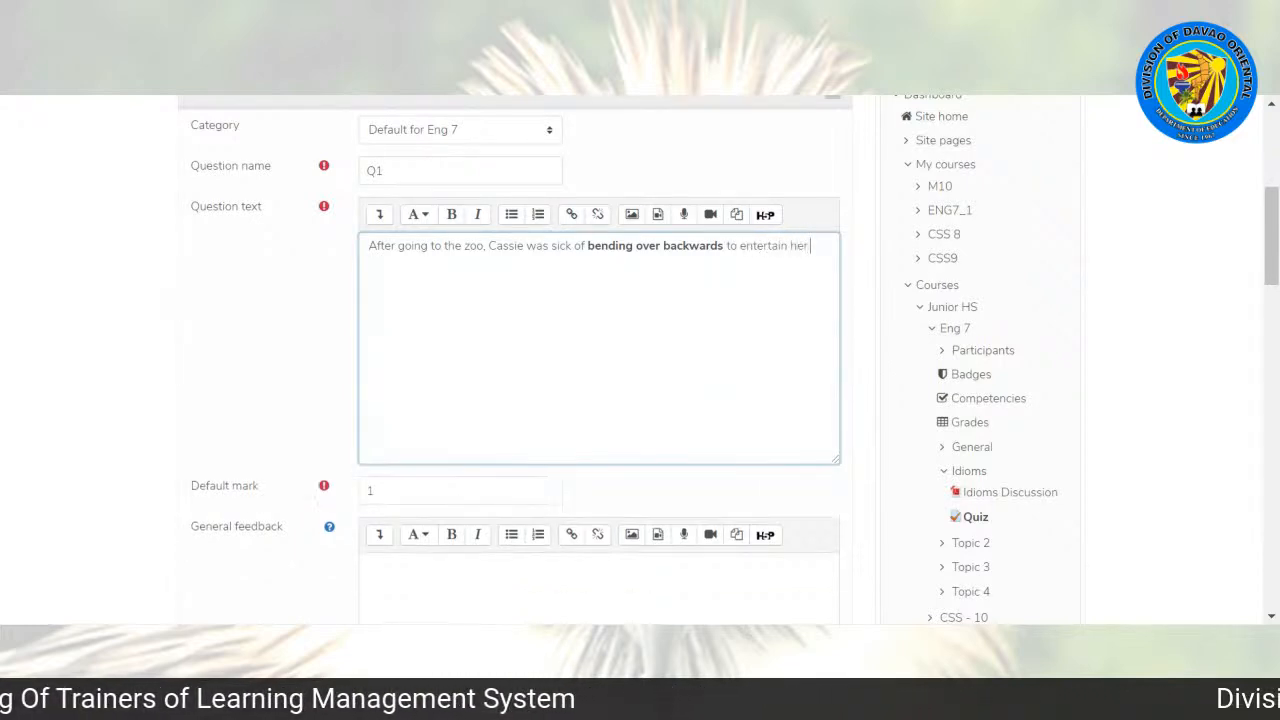
text(nieces.)
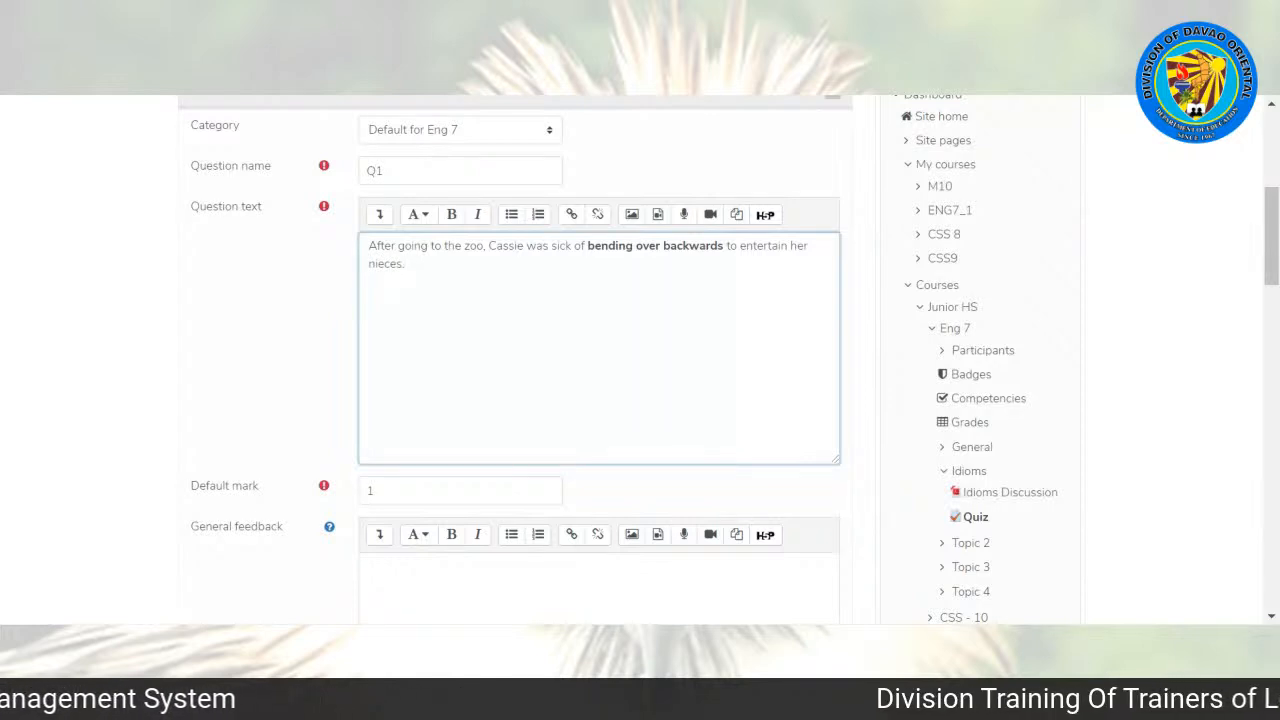
Step: Add the sentence "What is the meaning of the highlighted words?" to the end of the question text
text(Wha)
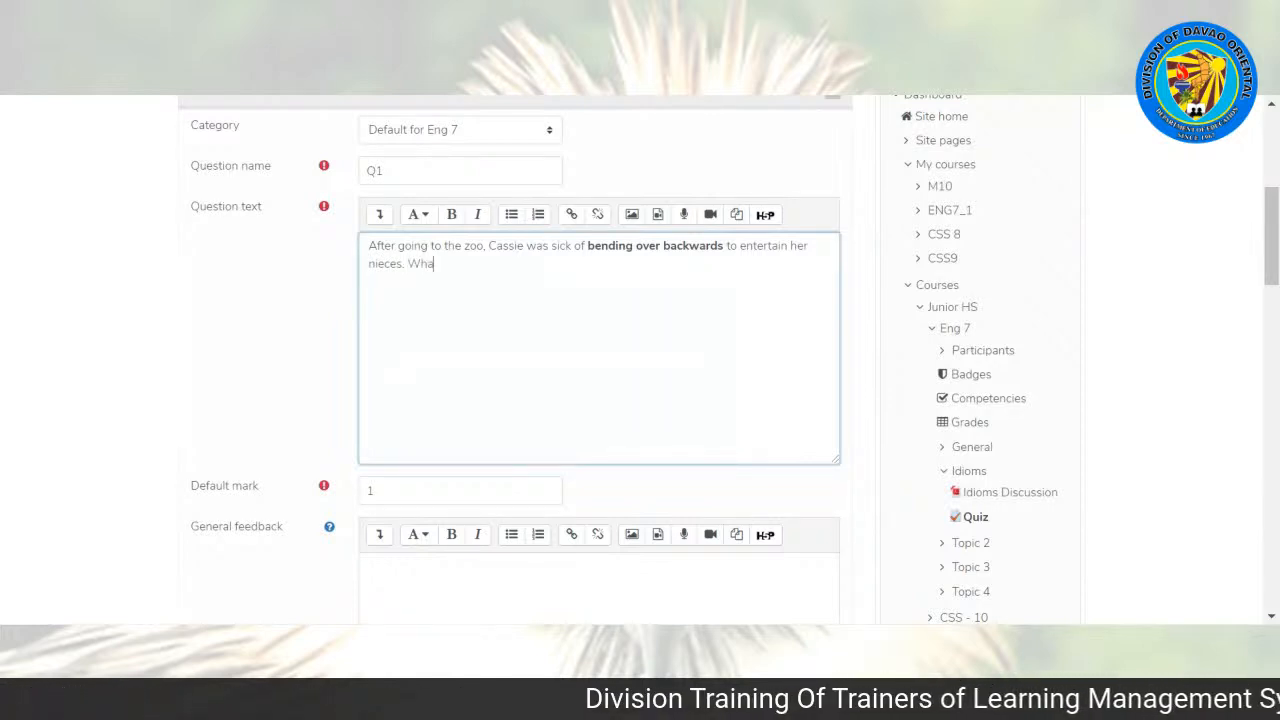
text(t is the me)
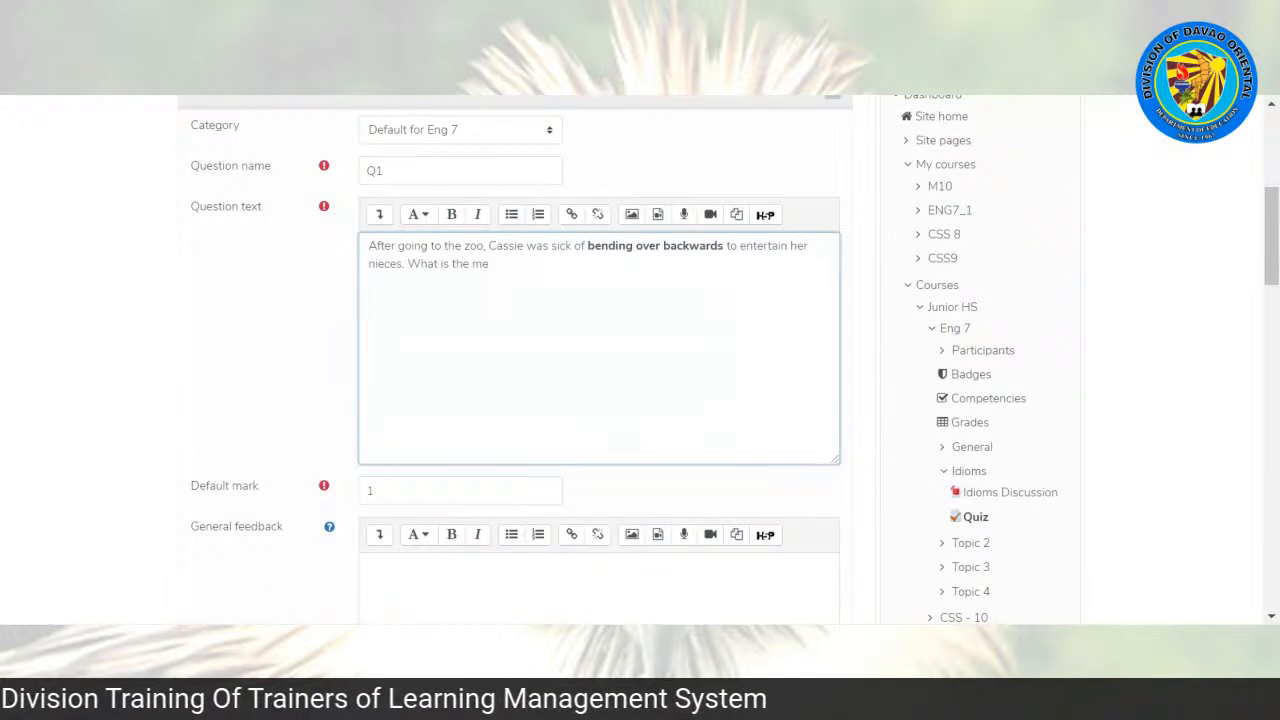
text(aning )
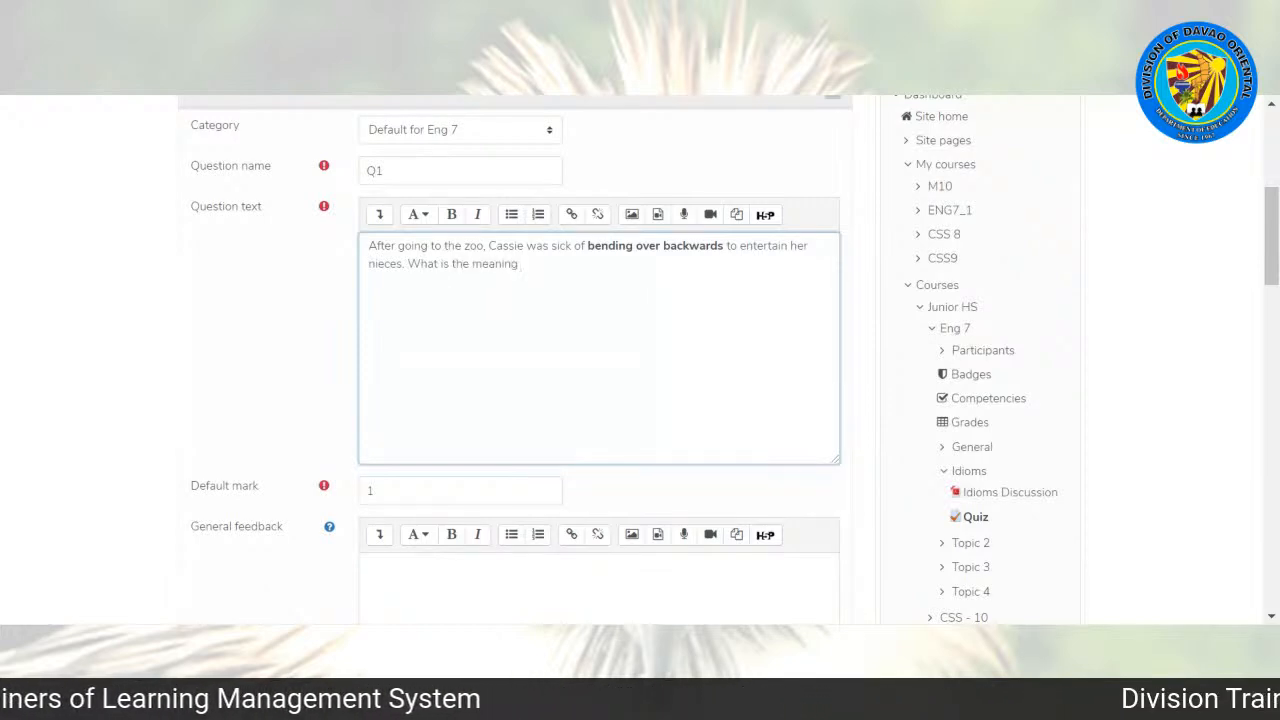
text(of the hi)
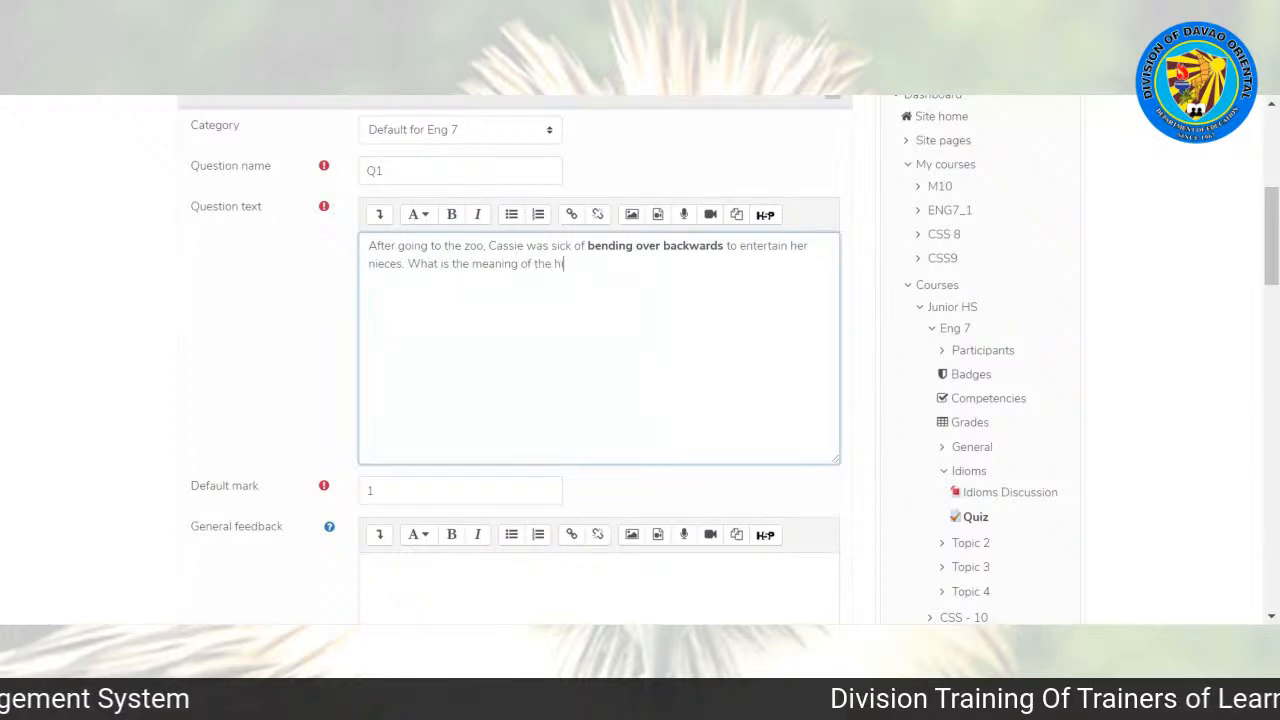
text(ghlighted )
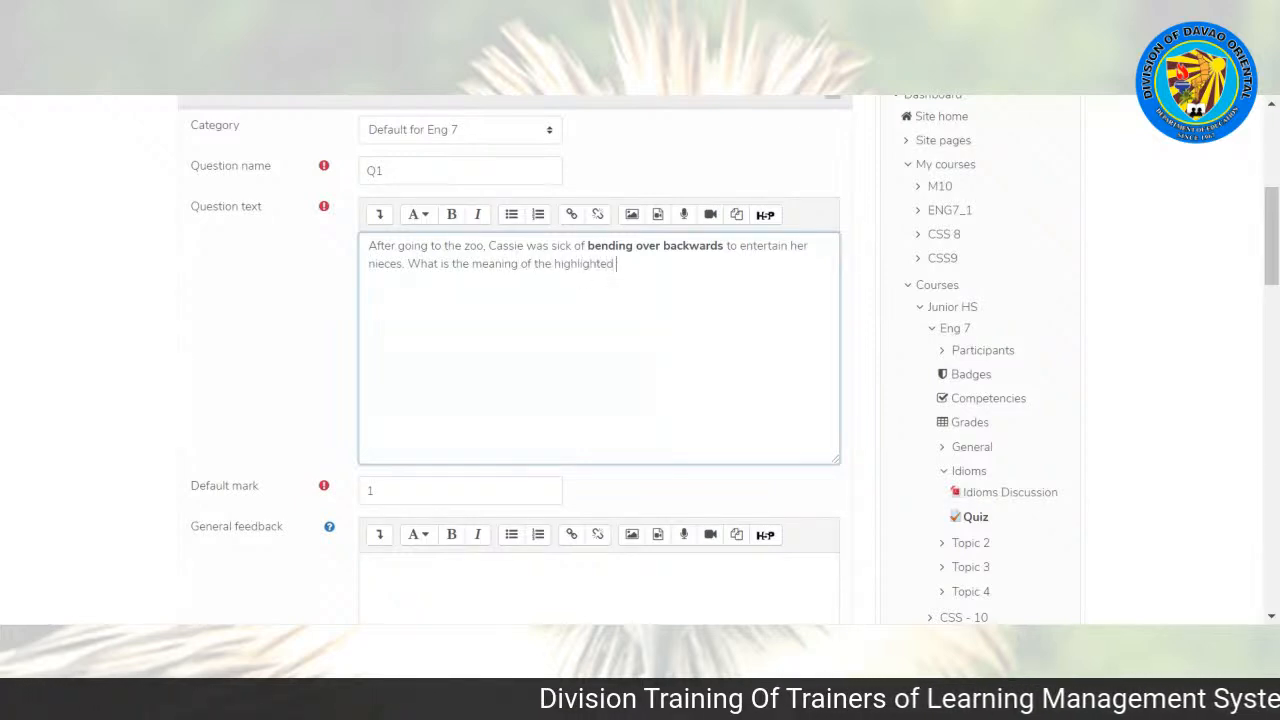
text(words?)
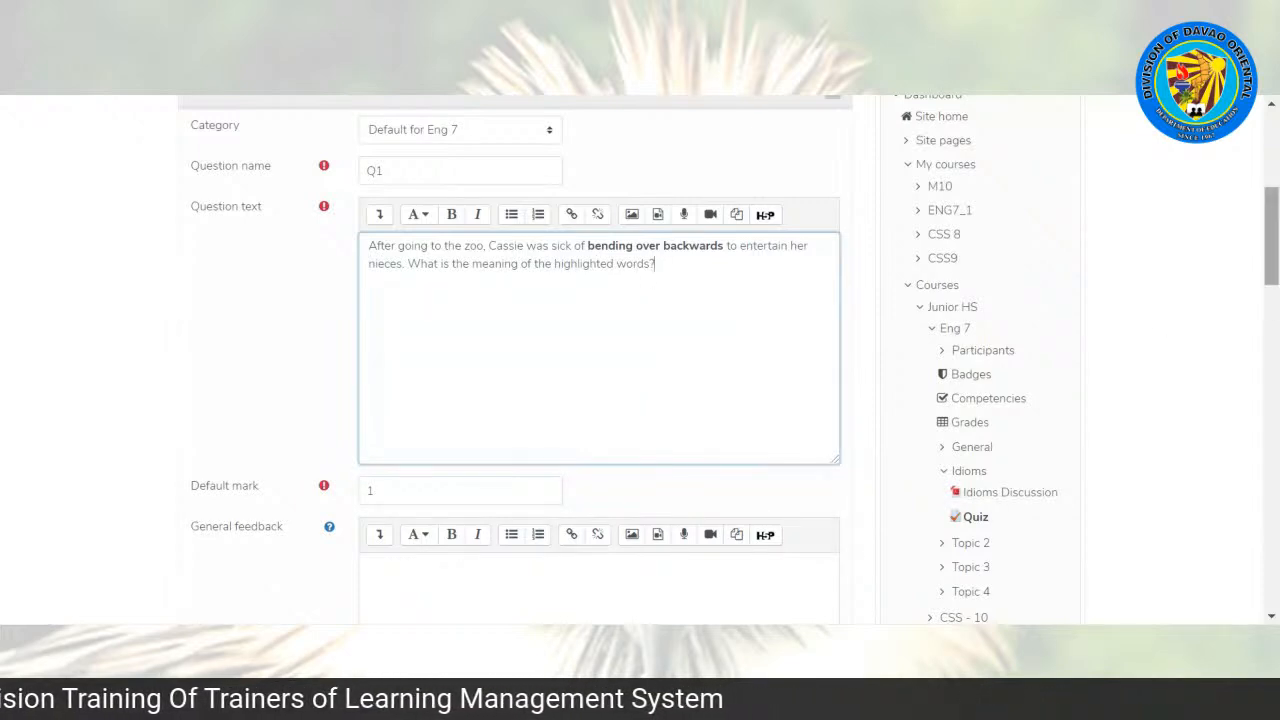
scroll(1270, 250, down, 3)
click(371, 290)
scroll(728, 361, up, 3)
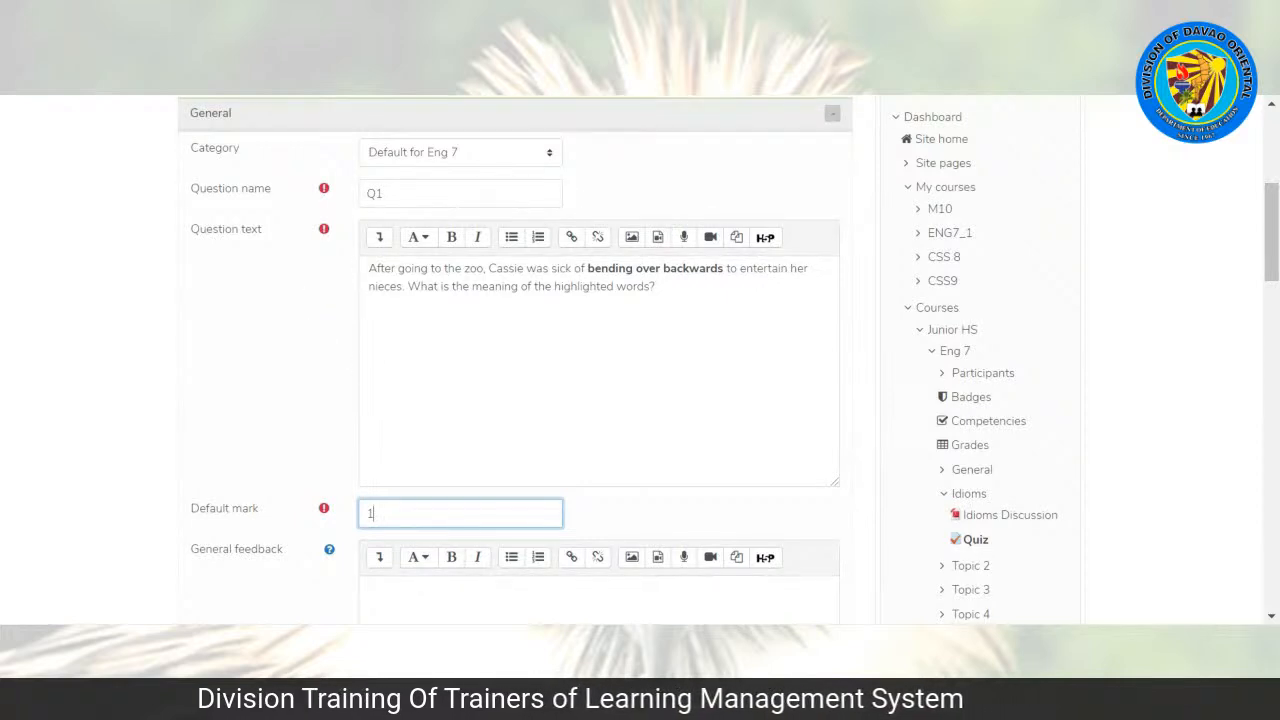
click(410, 532)
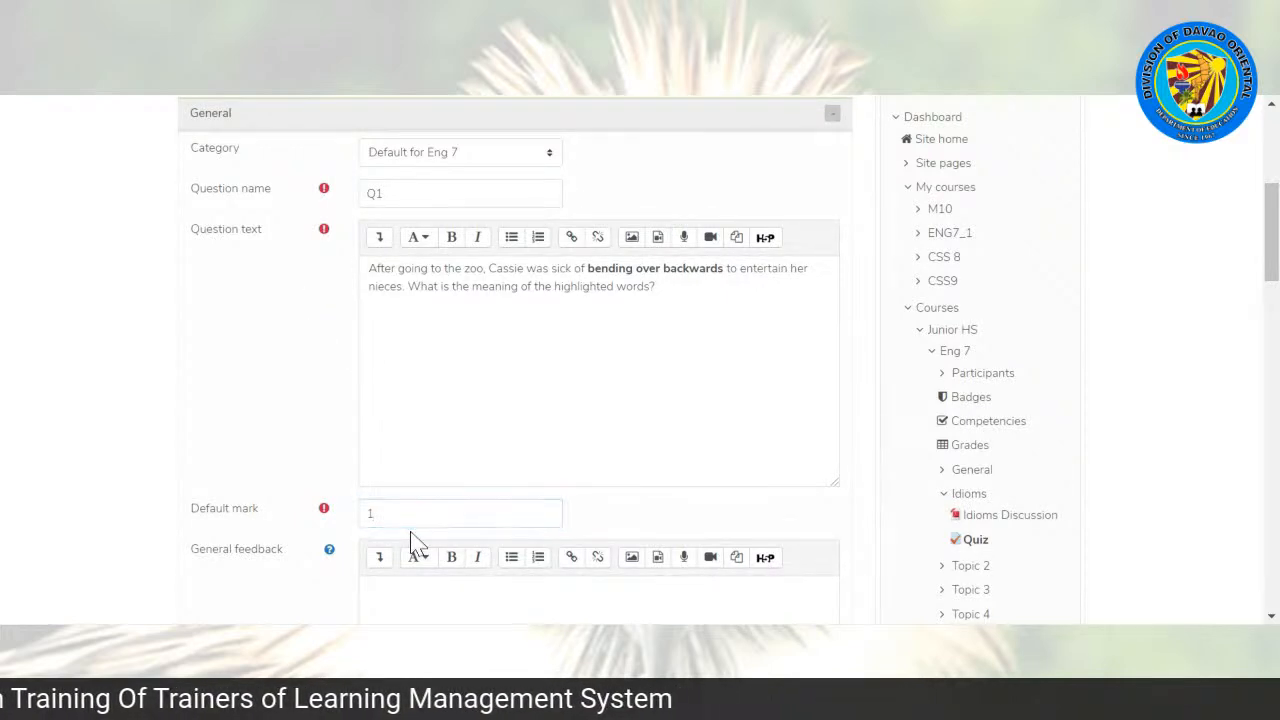
click(410, 515)
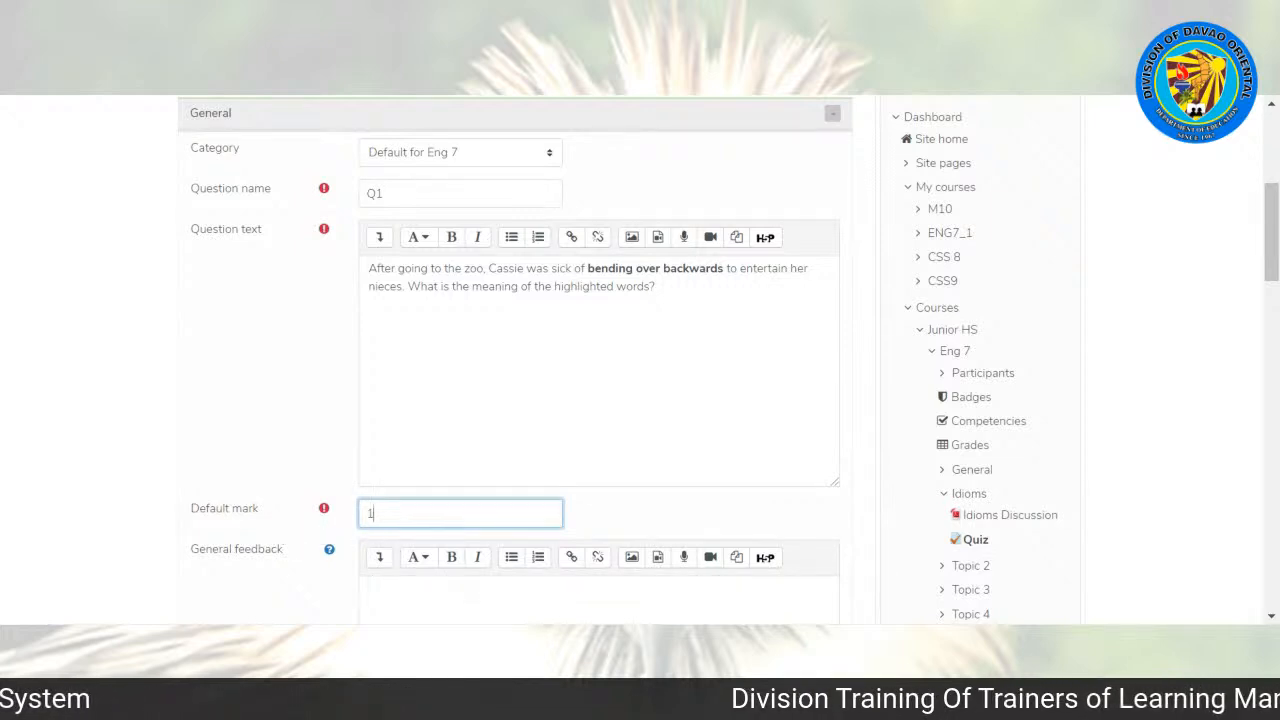
Step: Set the numbering of the question's choices to "A., B., C., ..."
drag(1271, 200, 1271, 290)
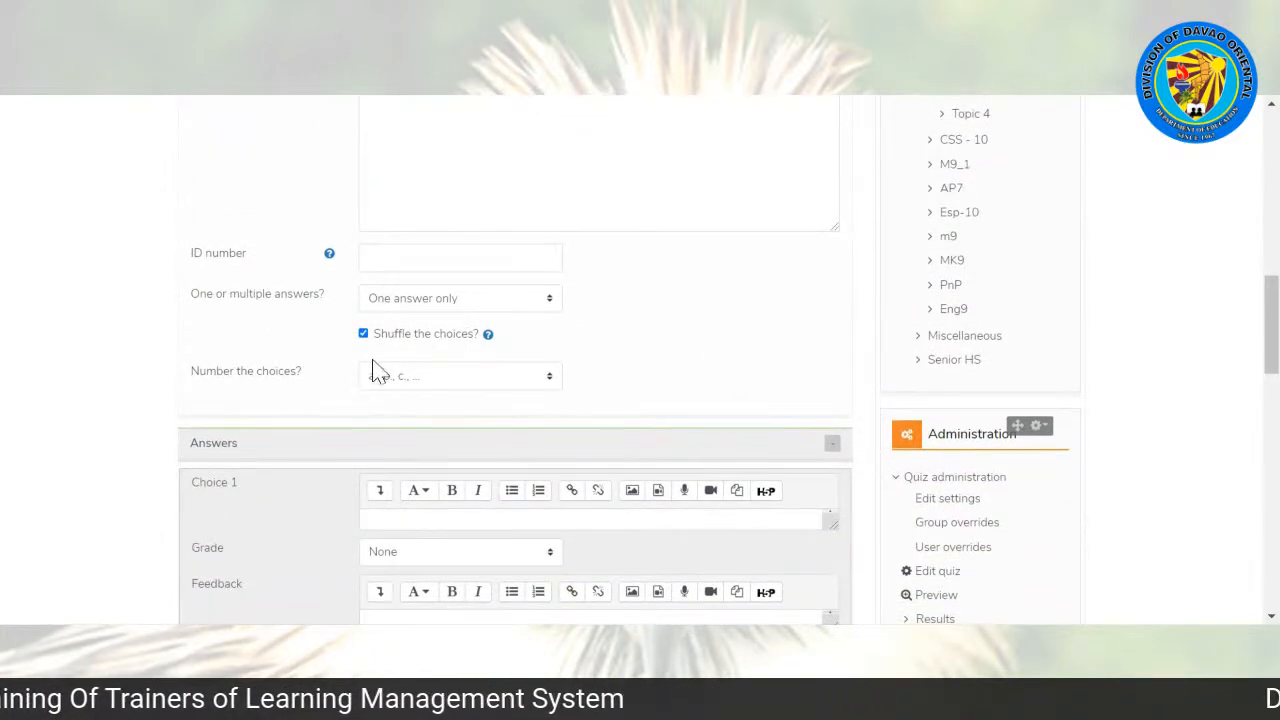
click(419, 380)
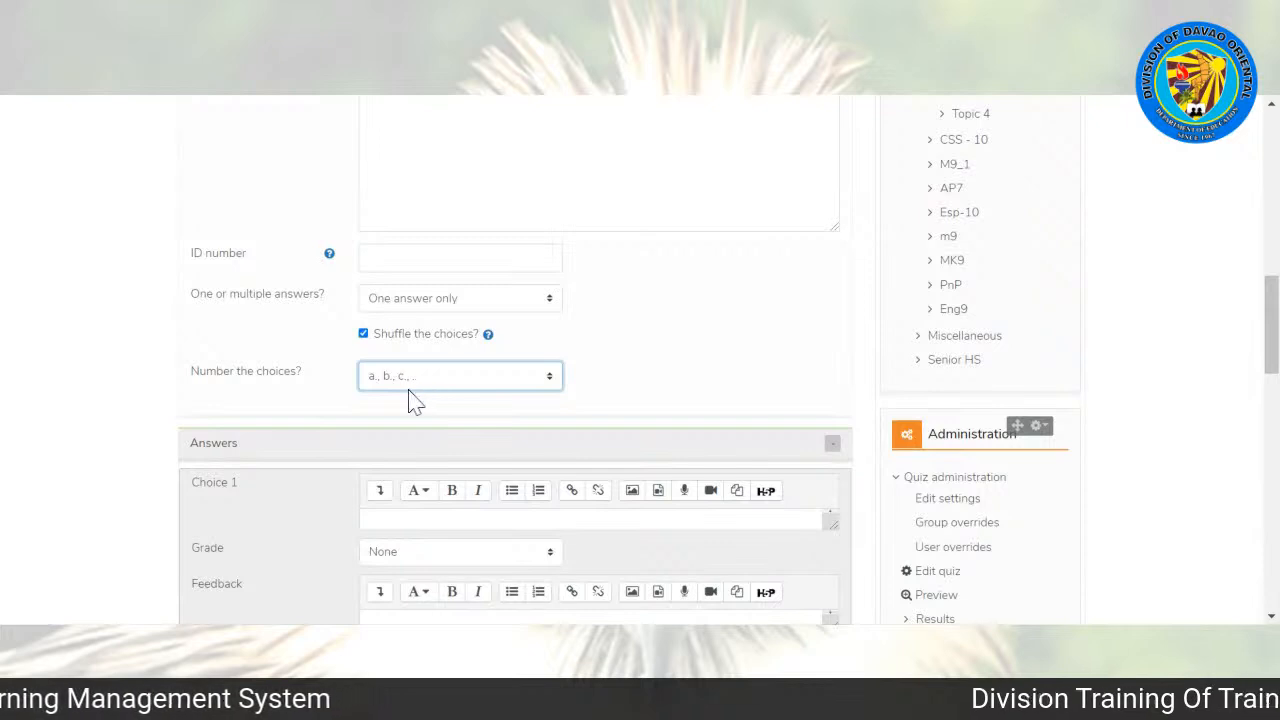
click(415, 400)
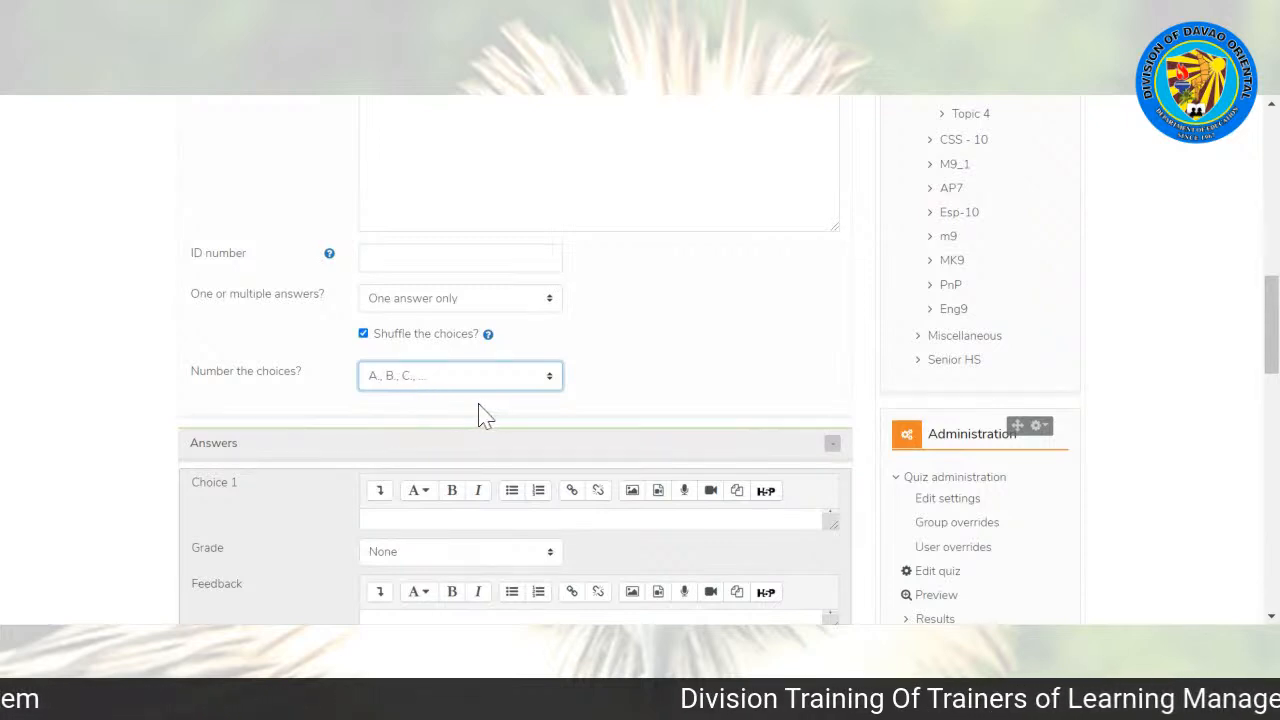
Step: Enter "Cassie was doing very little to entertain her nieces" as the text of Choice 1
drag(1271, 324, 1271, 372)
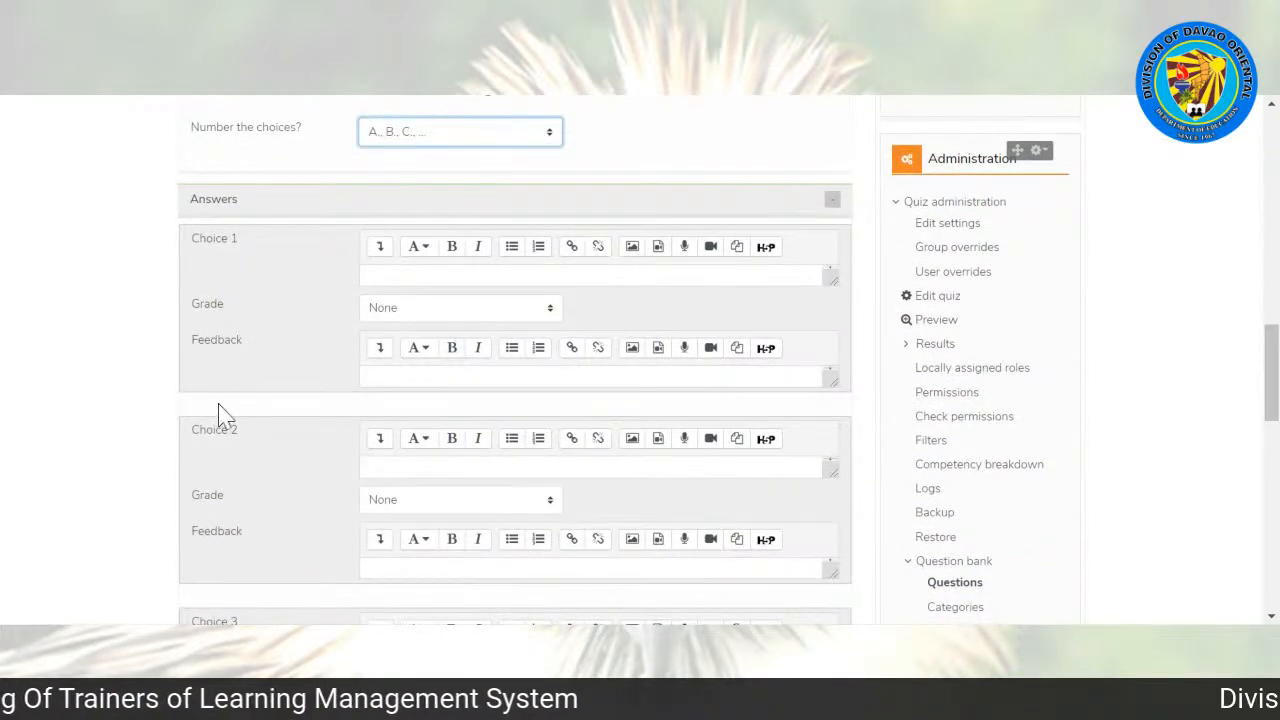
mouse_move(1271, 370)
mouse_down()
mouse_move(1271, 425)
mouse_move(1271, 353)
mouse_up()
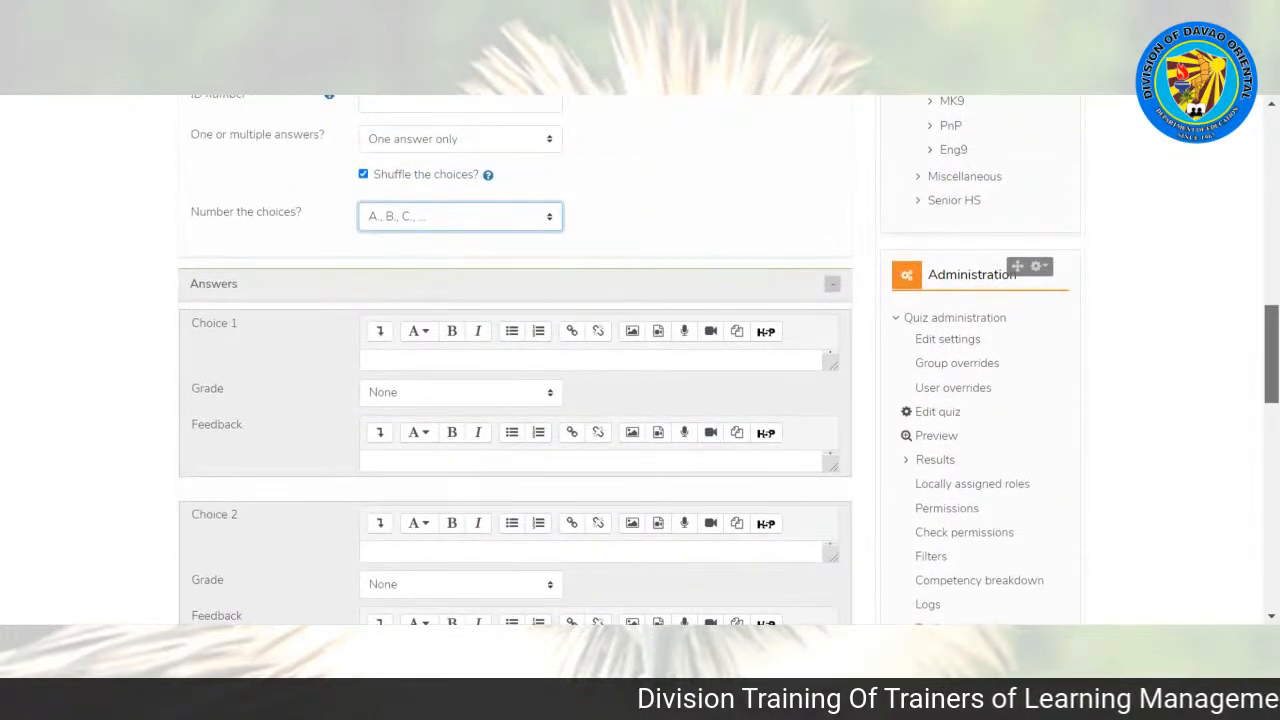
drag(1271, 353, 1271, 374)
click(500, 249)
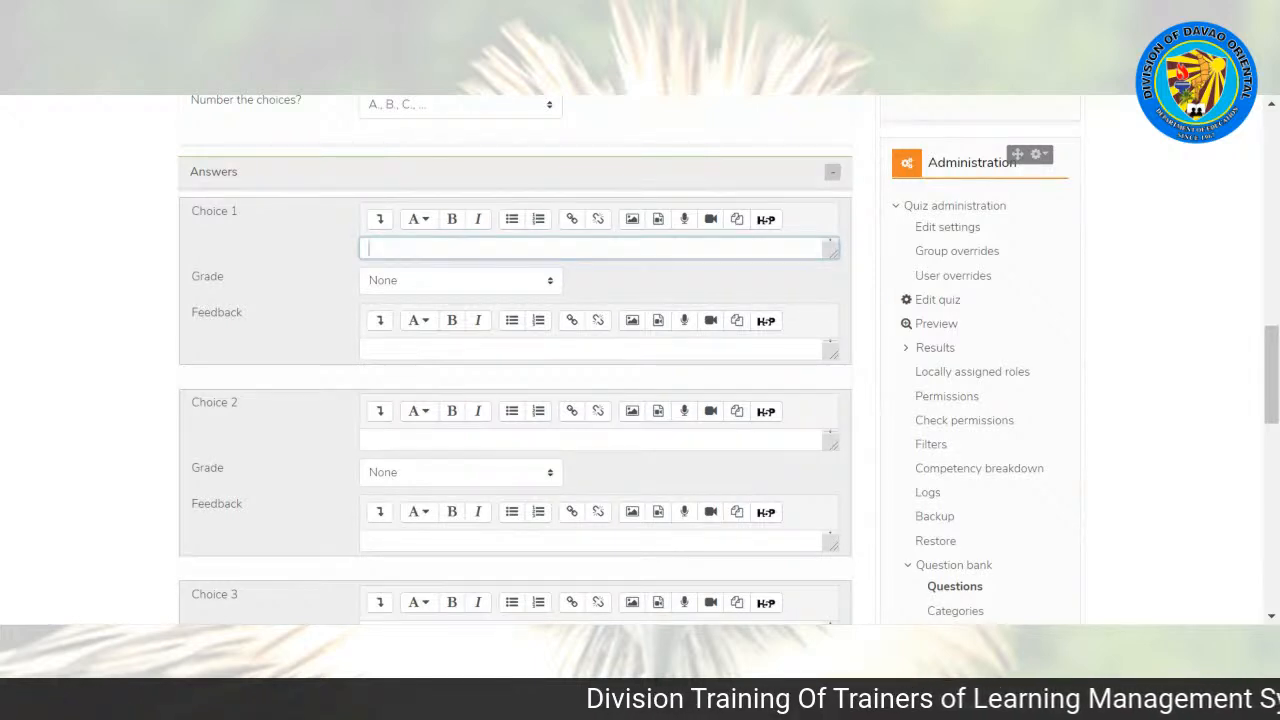
text(Cassie was doing very little to ente)
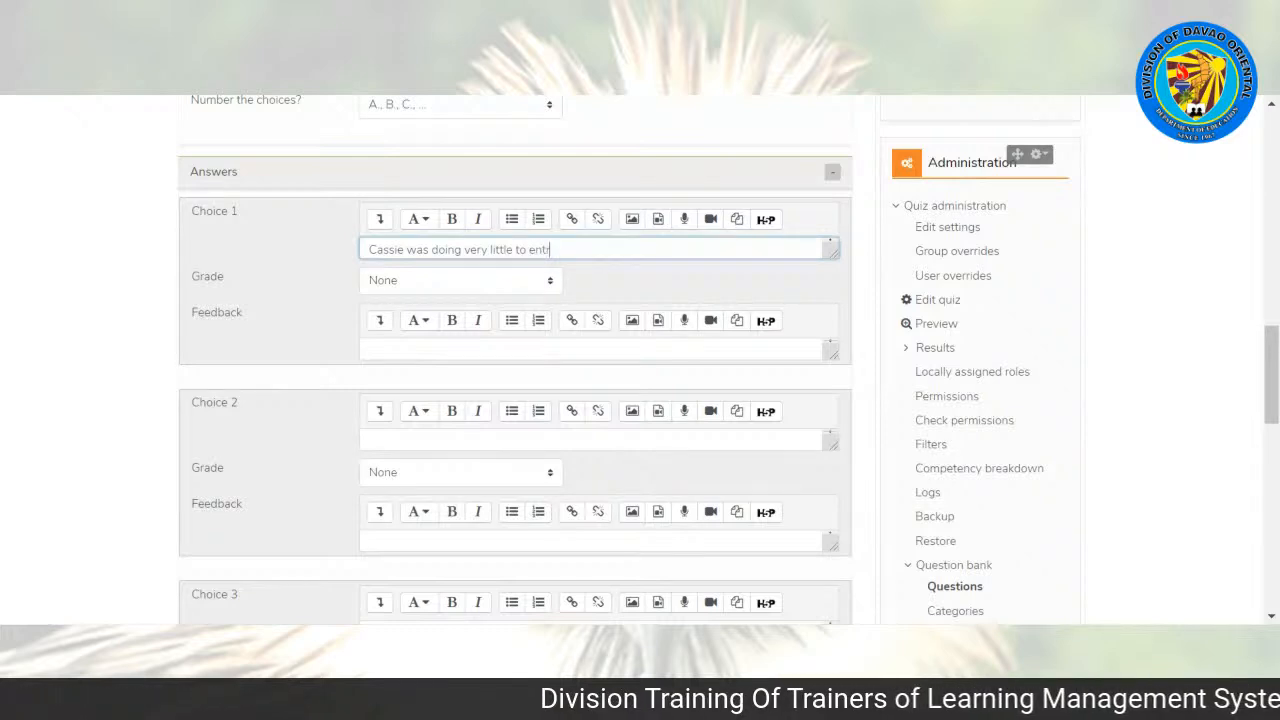
key(BackSpace)
text(terta)
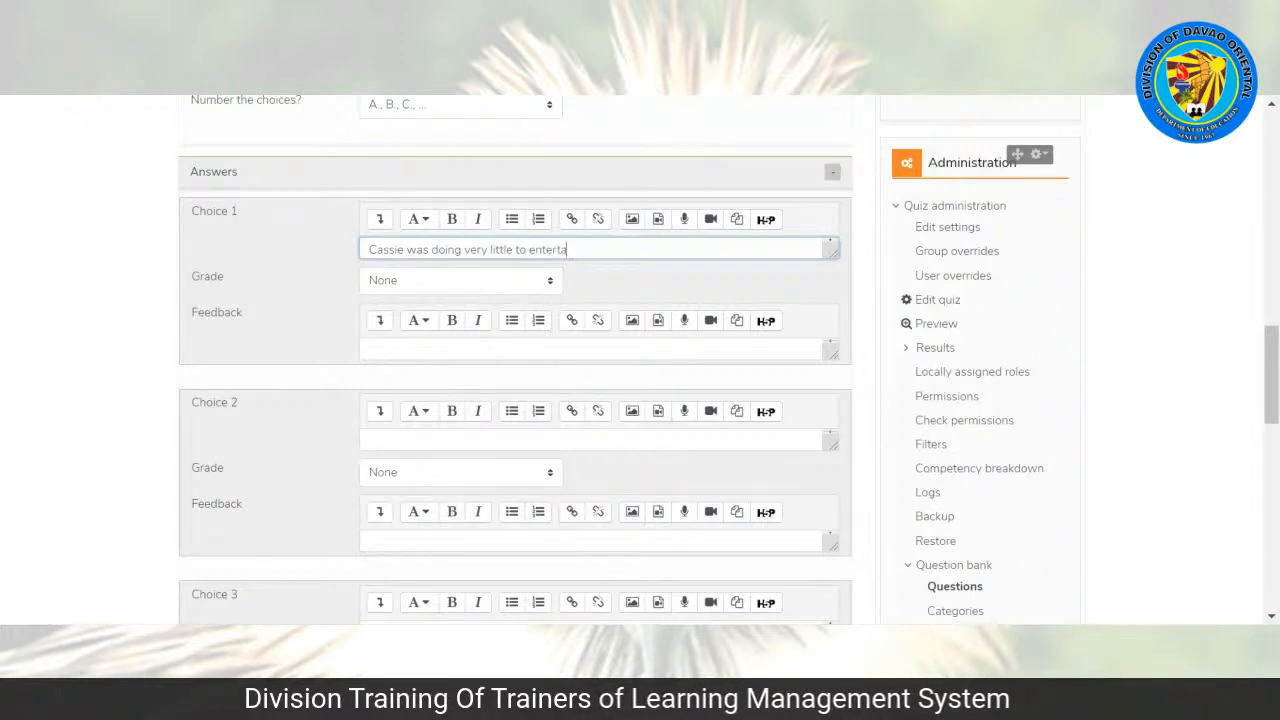
text(in her nieces)
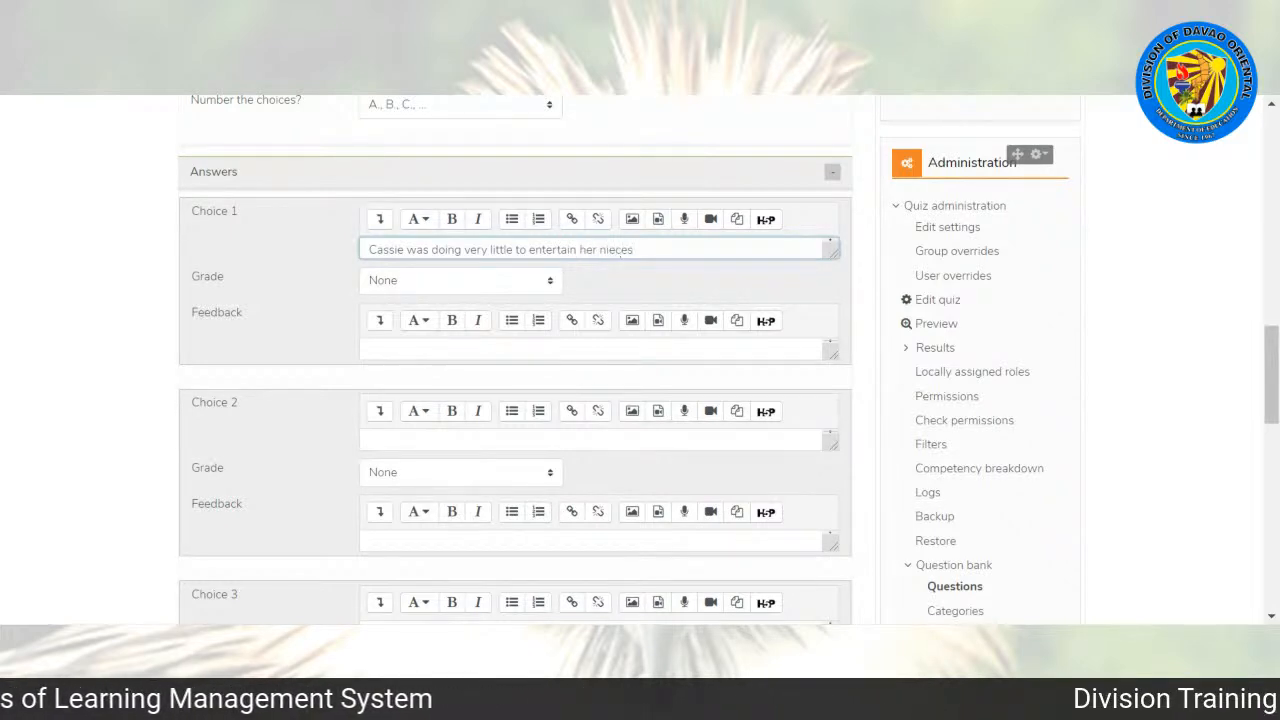
text(.)
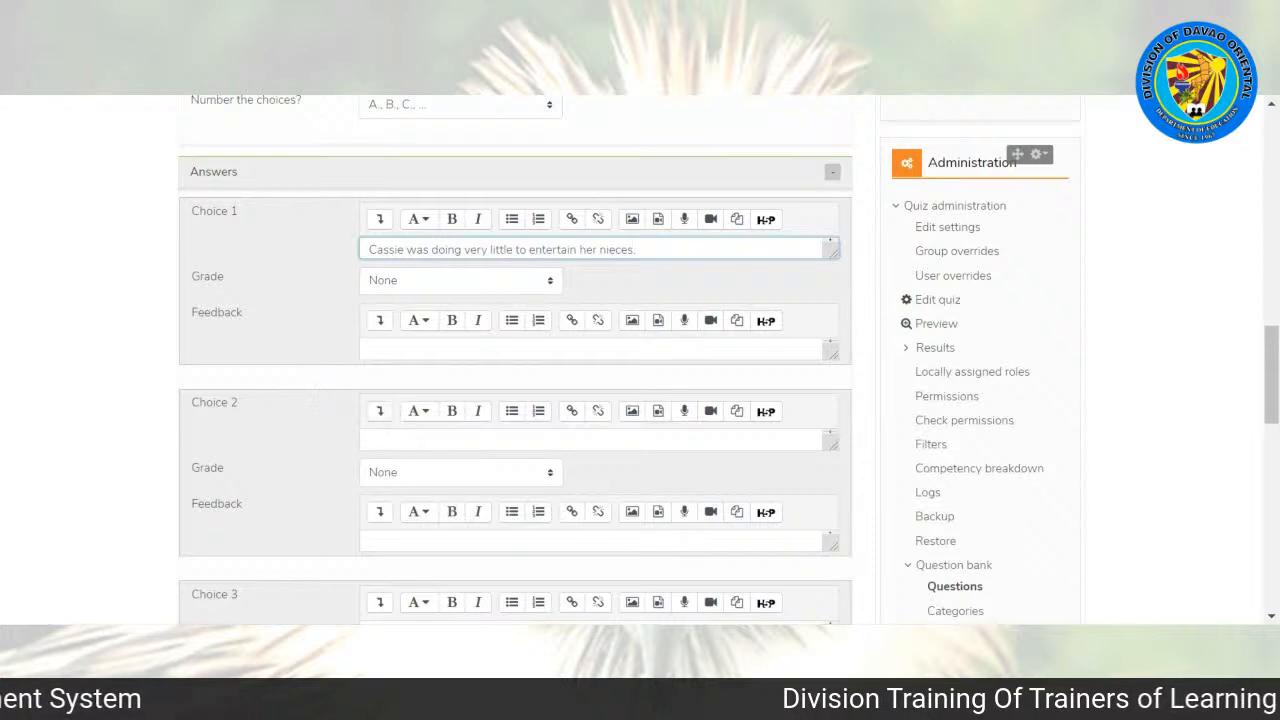
Step: End the Choice 1 text with a period and enter "Cassie ffksld" as the text of Choice 2
click(371, 440)
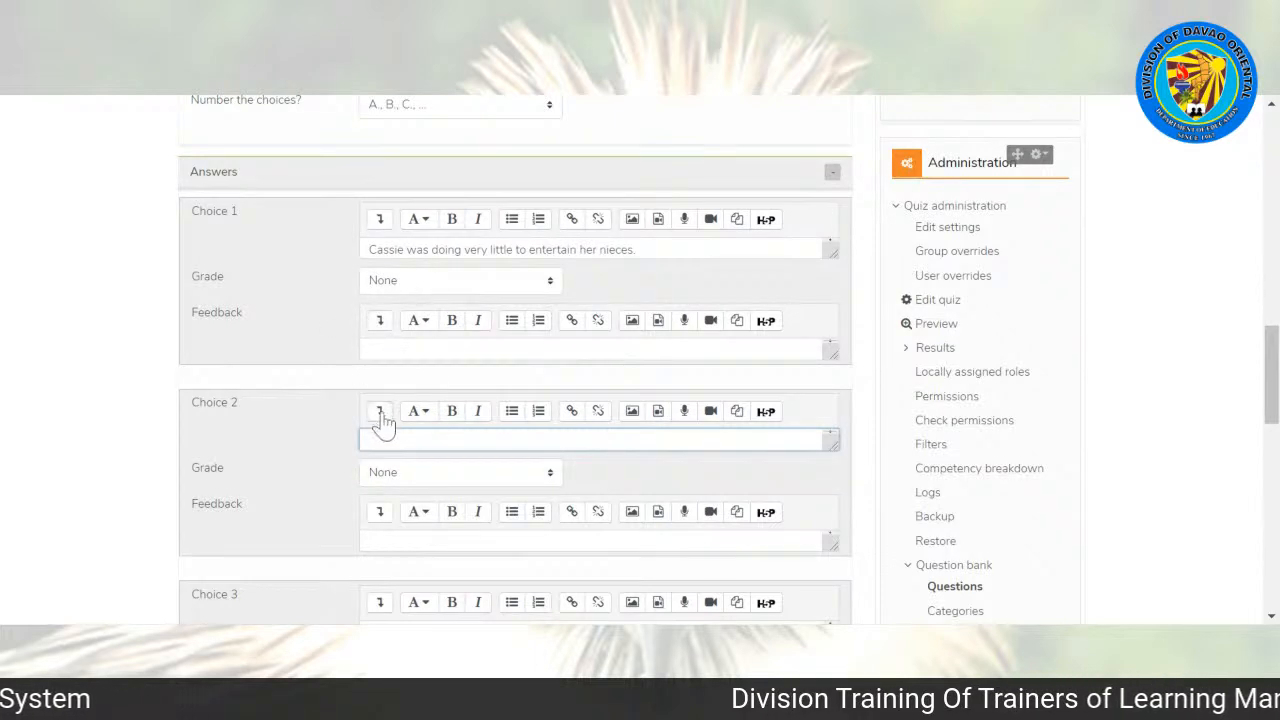
key(alt+Tab)
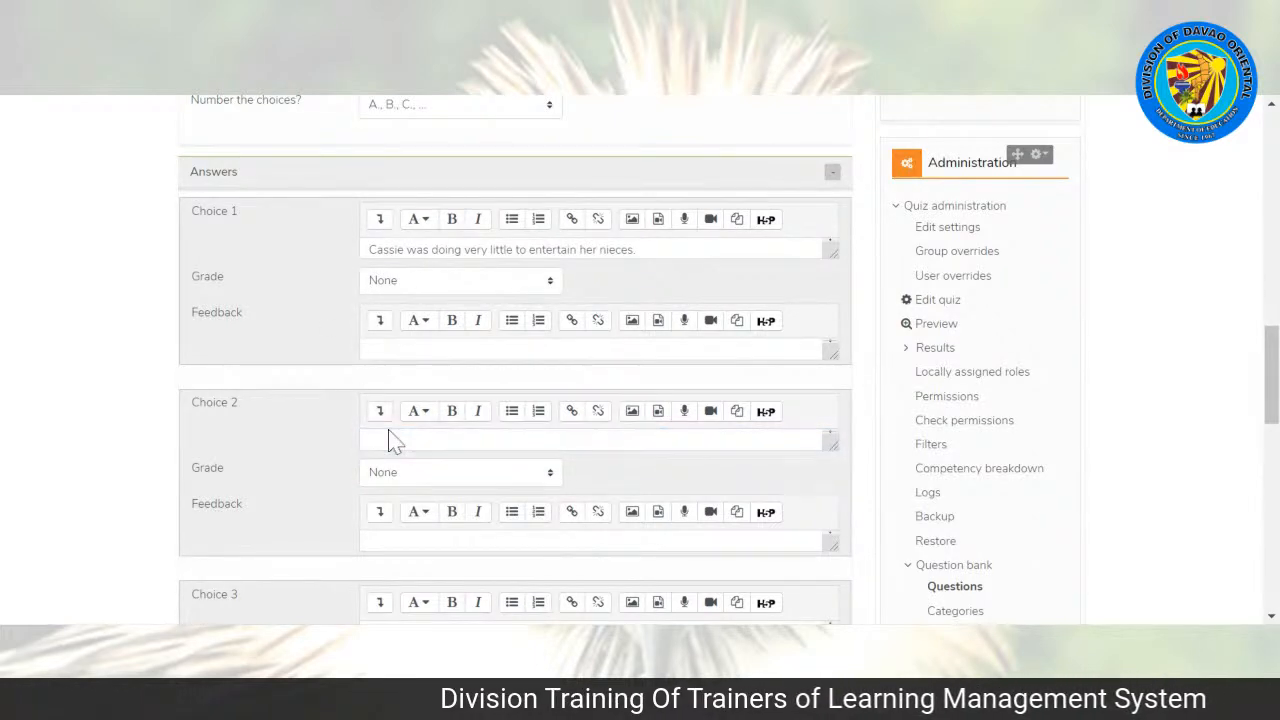
click(395, 440)
text(Cassie ffksld)
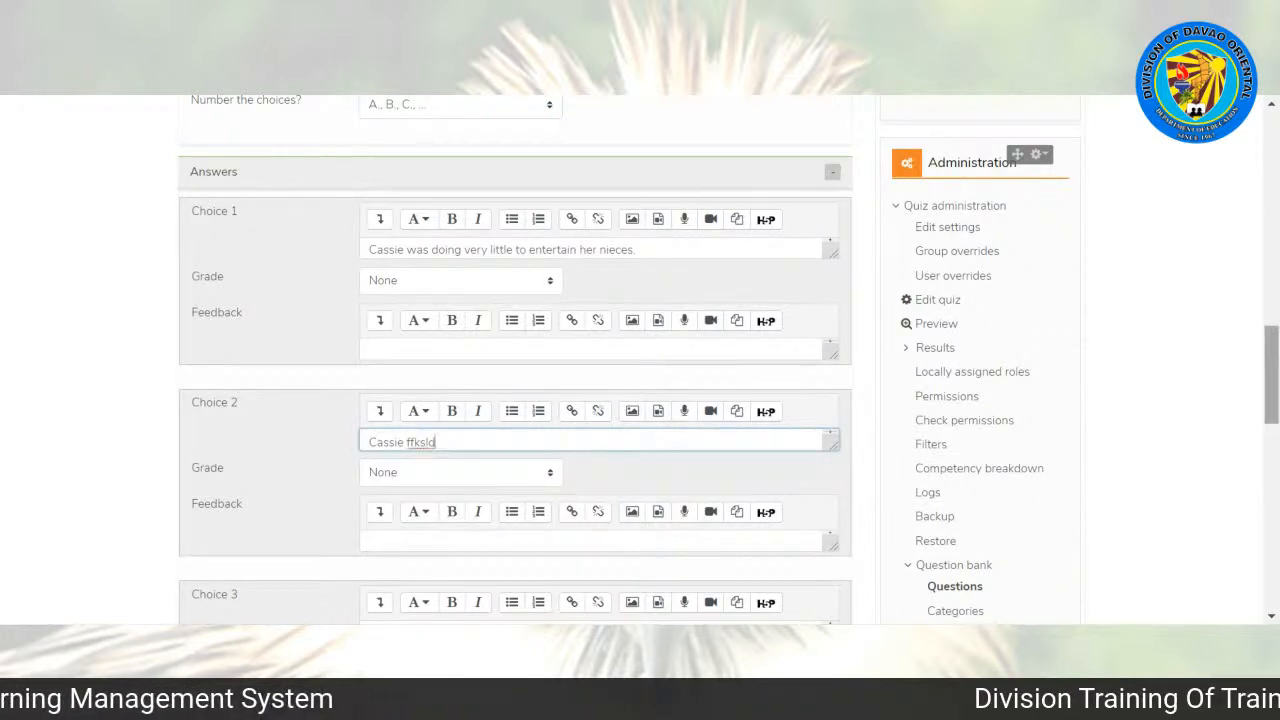
Step: Enter "Cassie was trying very hard to entertain her nieces." as the text of Choice 3 and set its grade to 100%
scroll(515, 360, down, 3)
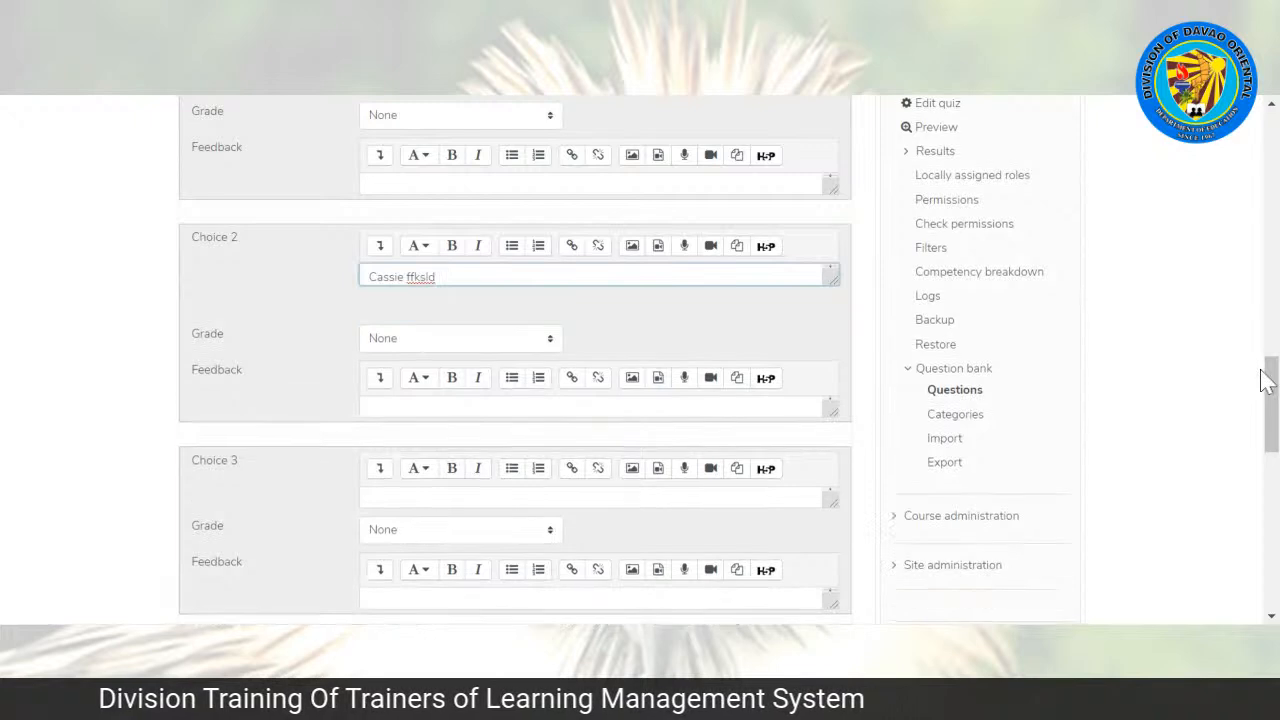
mouse_move(1278, 387)
mouse_down()
mouse_move(1278, 374)
mouse_move(1276, 390)
mouse_up()
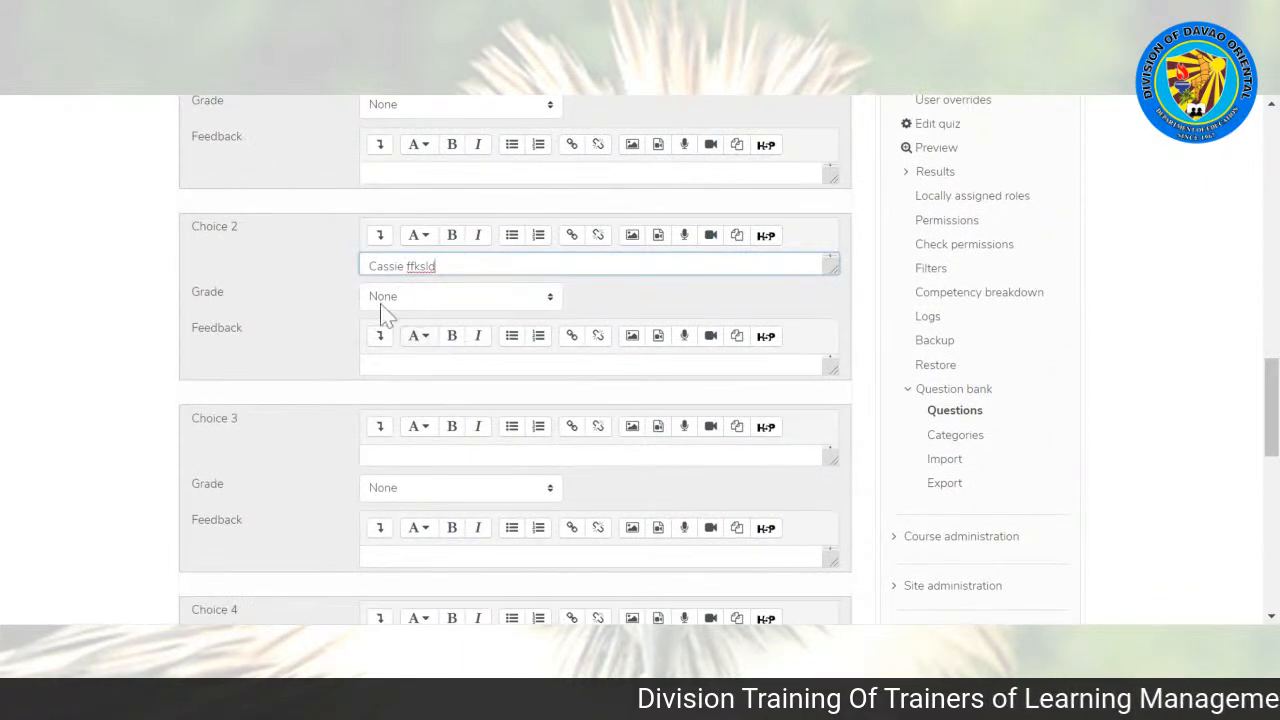
click(380, 457)
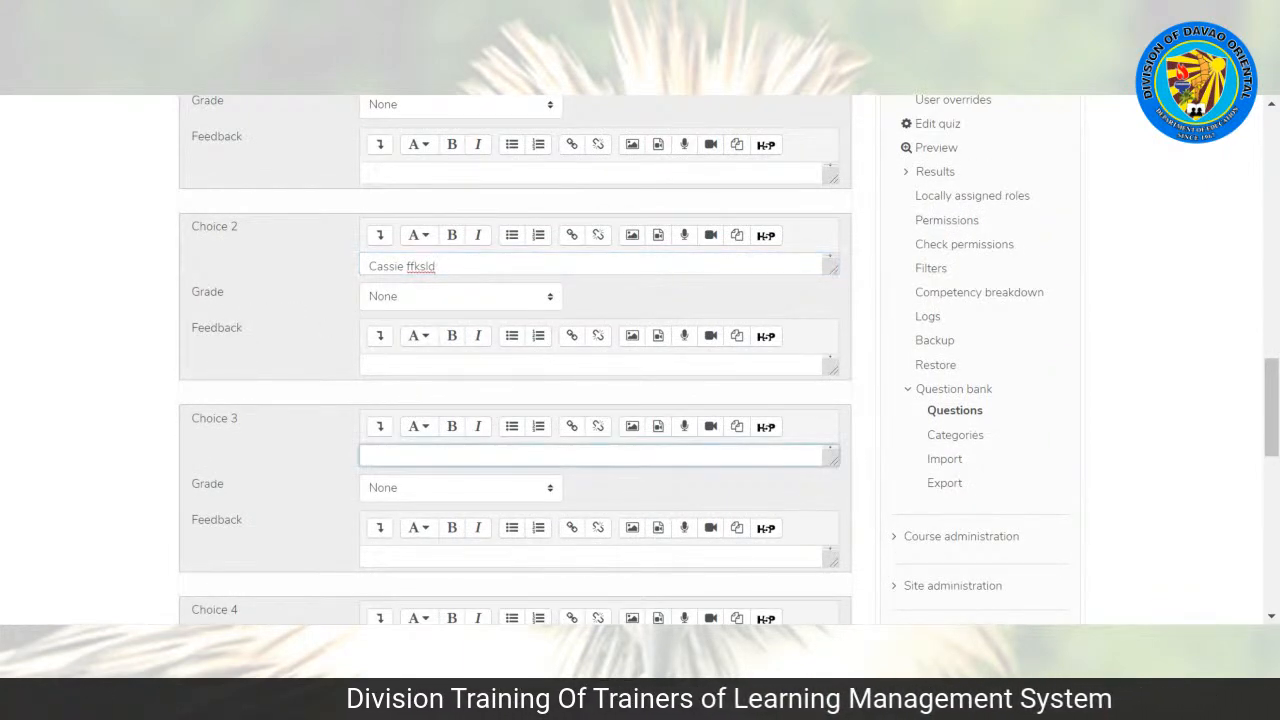
text(Cassie)
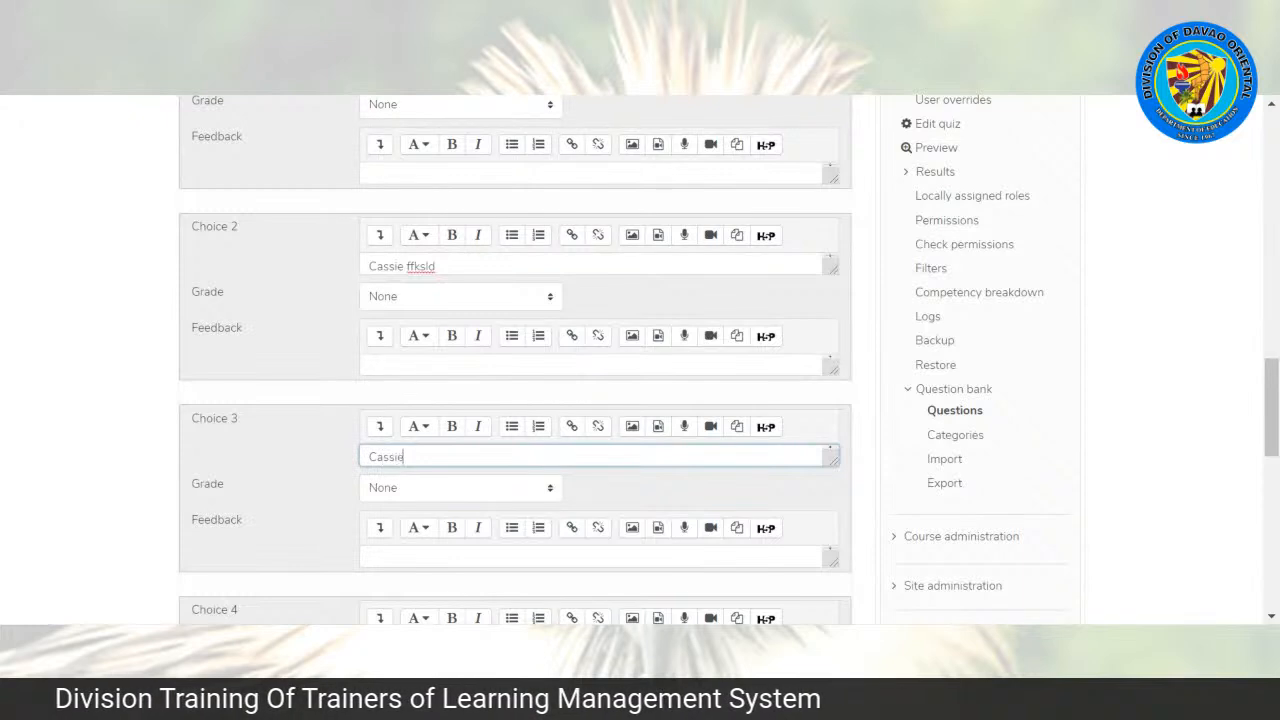
text( was buying)
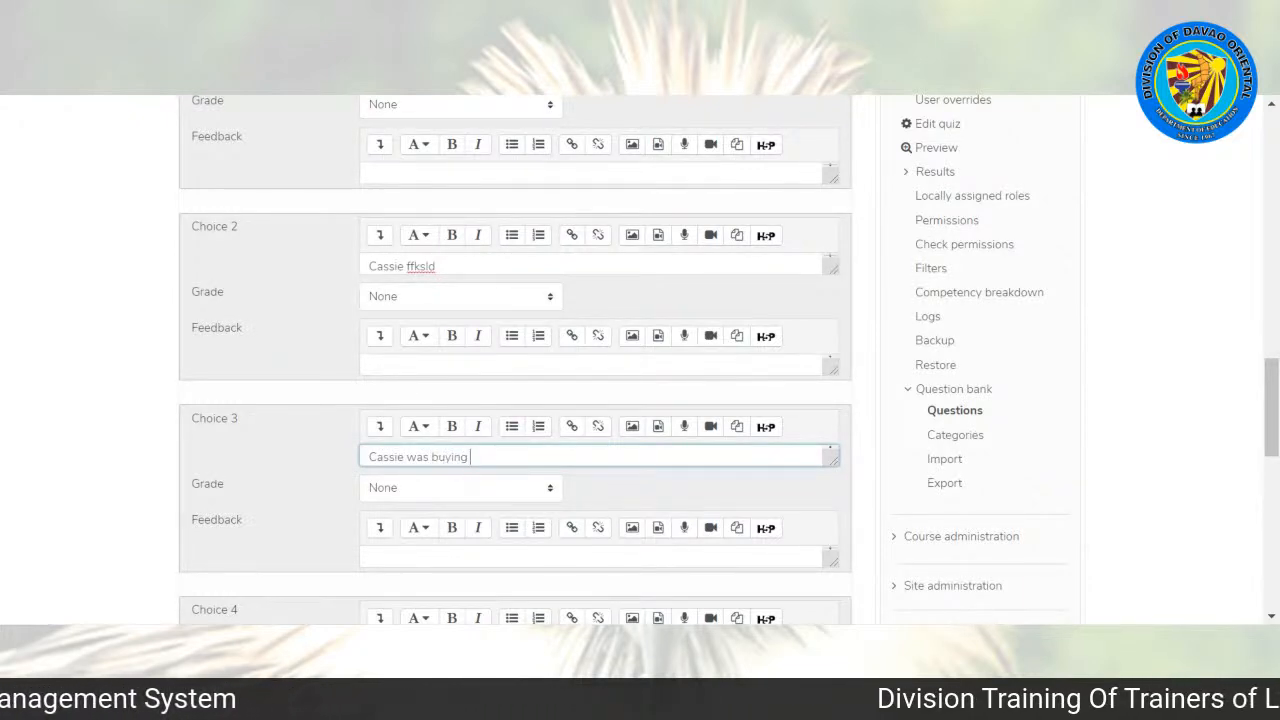
key(BackSpace)
key(BackSpace)
key(BackSpace)
key(BackSpace)
key(BackSpace)
key(BackSpace)
text(trying very hard to)
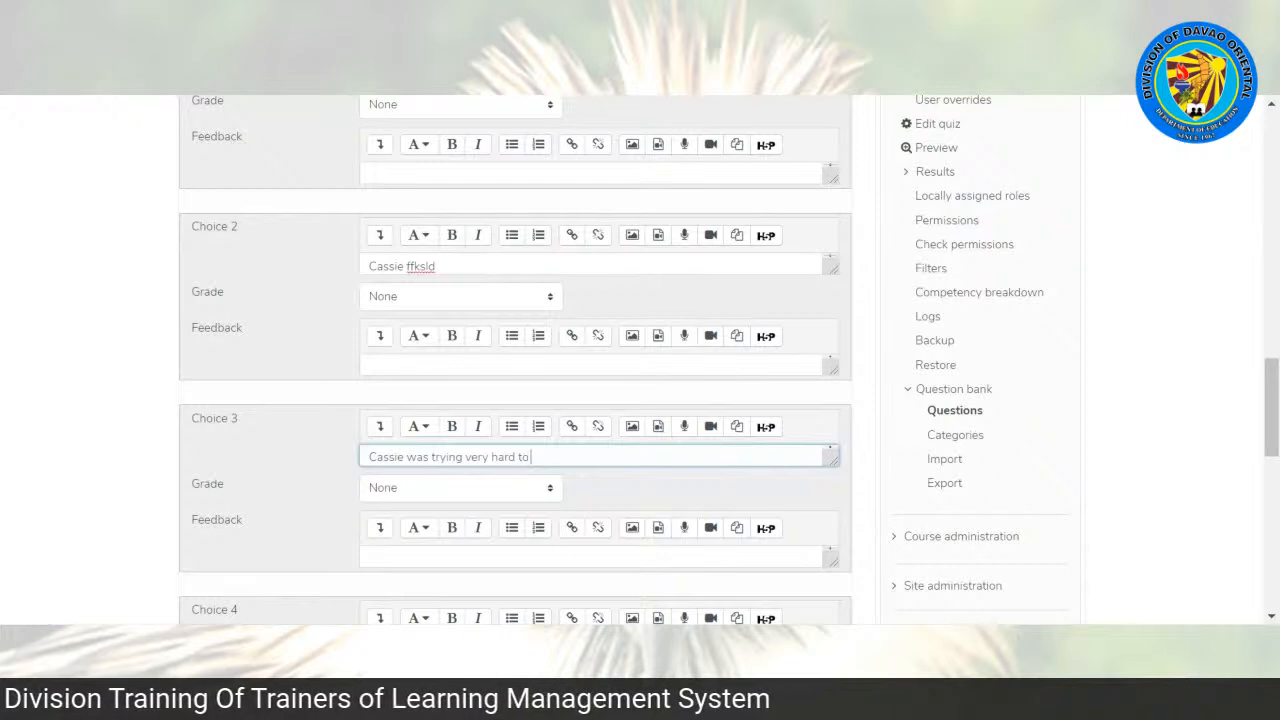
text( entert)
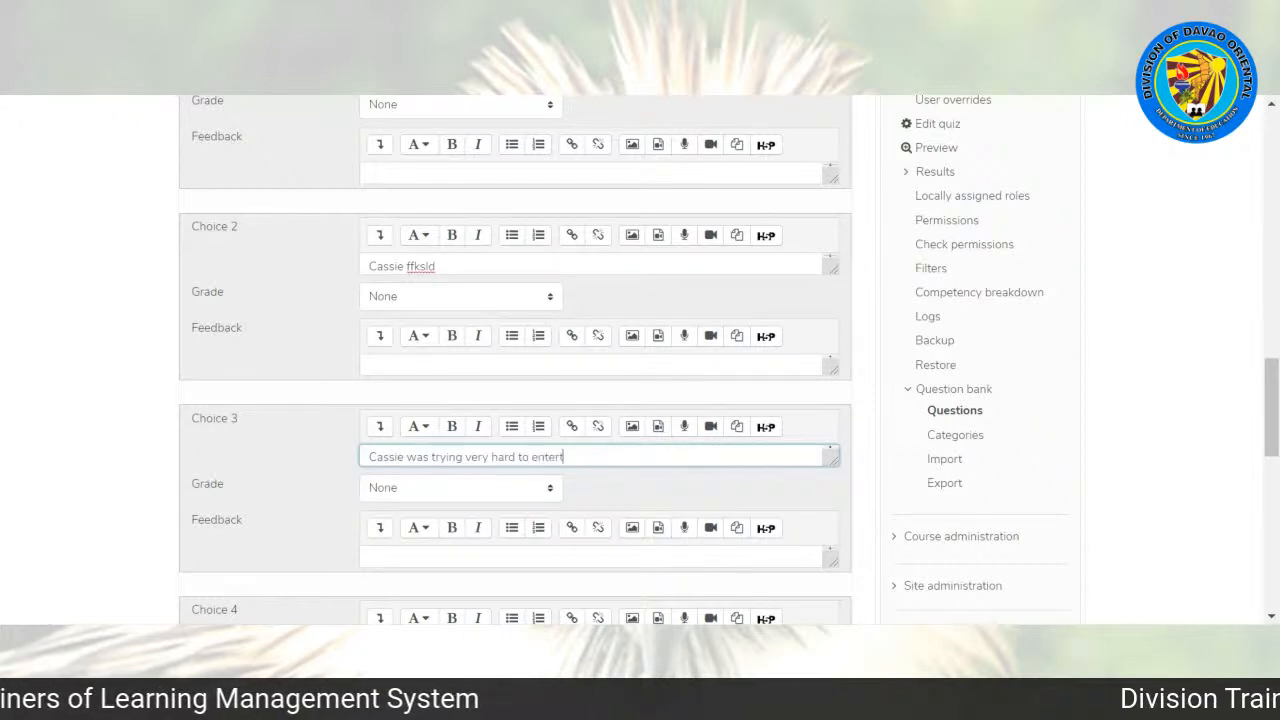
text(ain her nieces.)
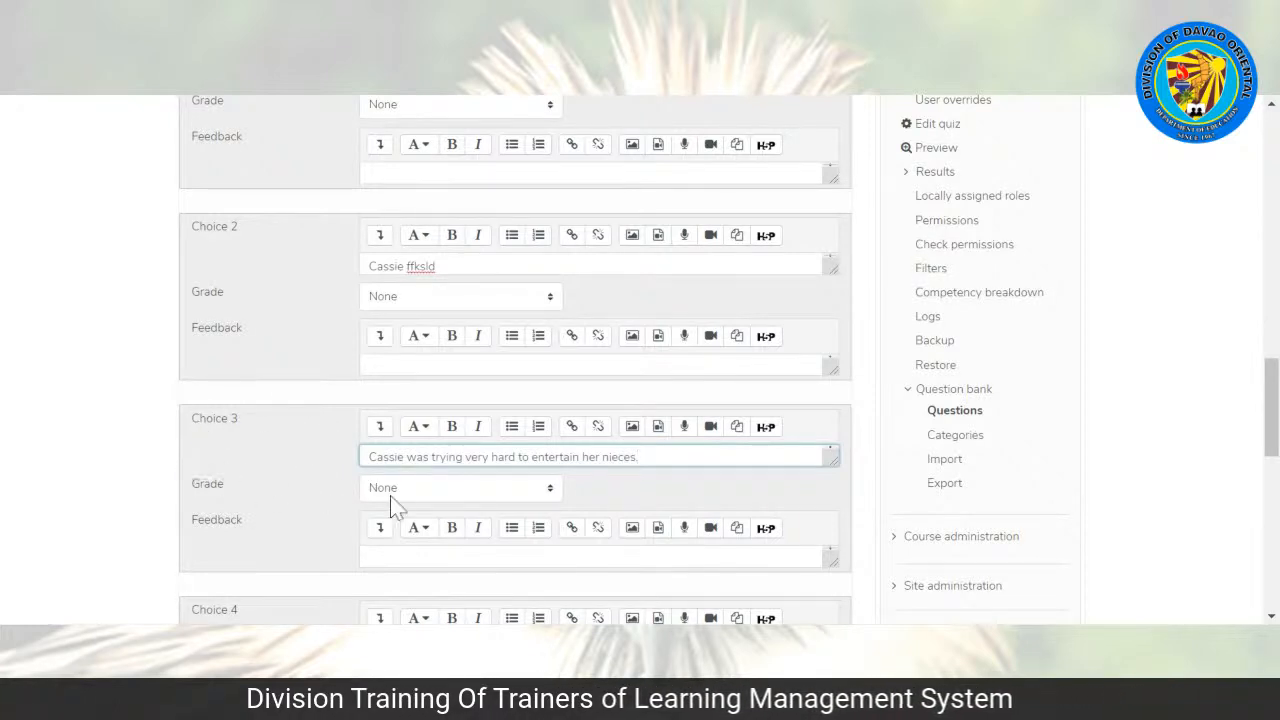
click(415, 487)
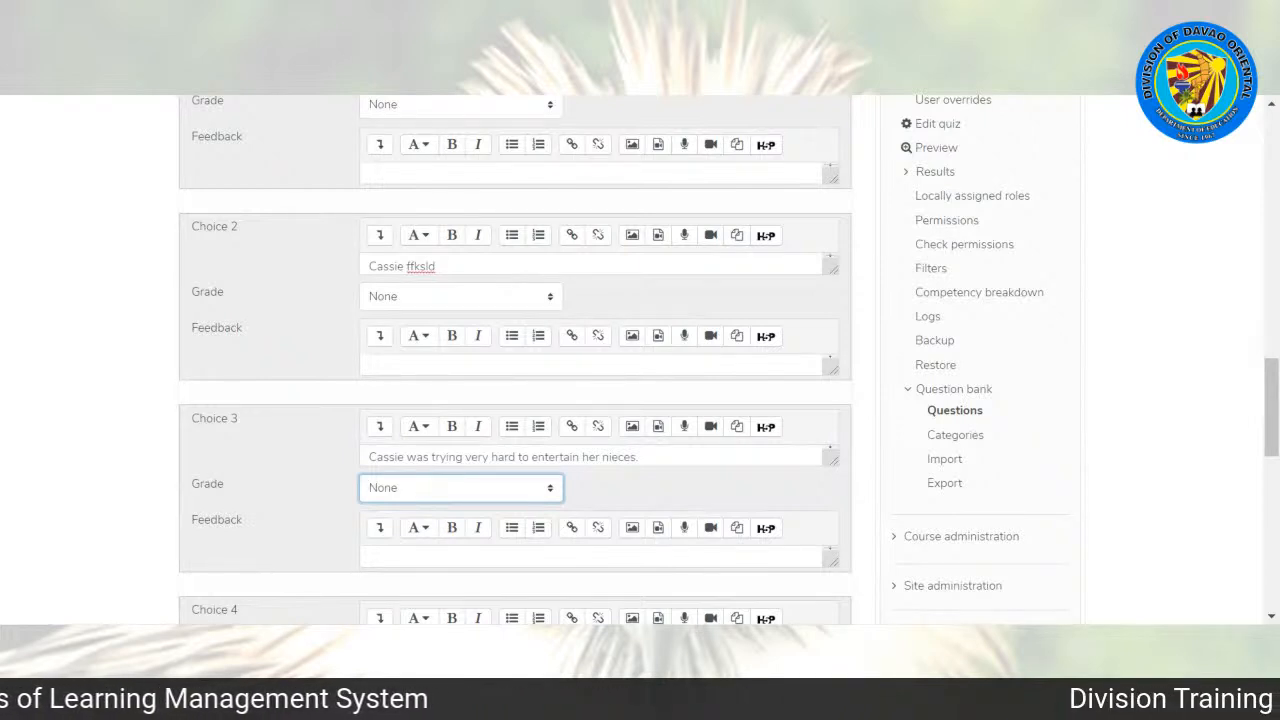
click(400, 192)
Step: Enter "Cassie was not trying at all to entertain her nieces." as the text of Choice 4 and save the question
drag(1271, 406, 1271, 457)
click(442, 379)
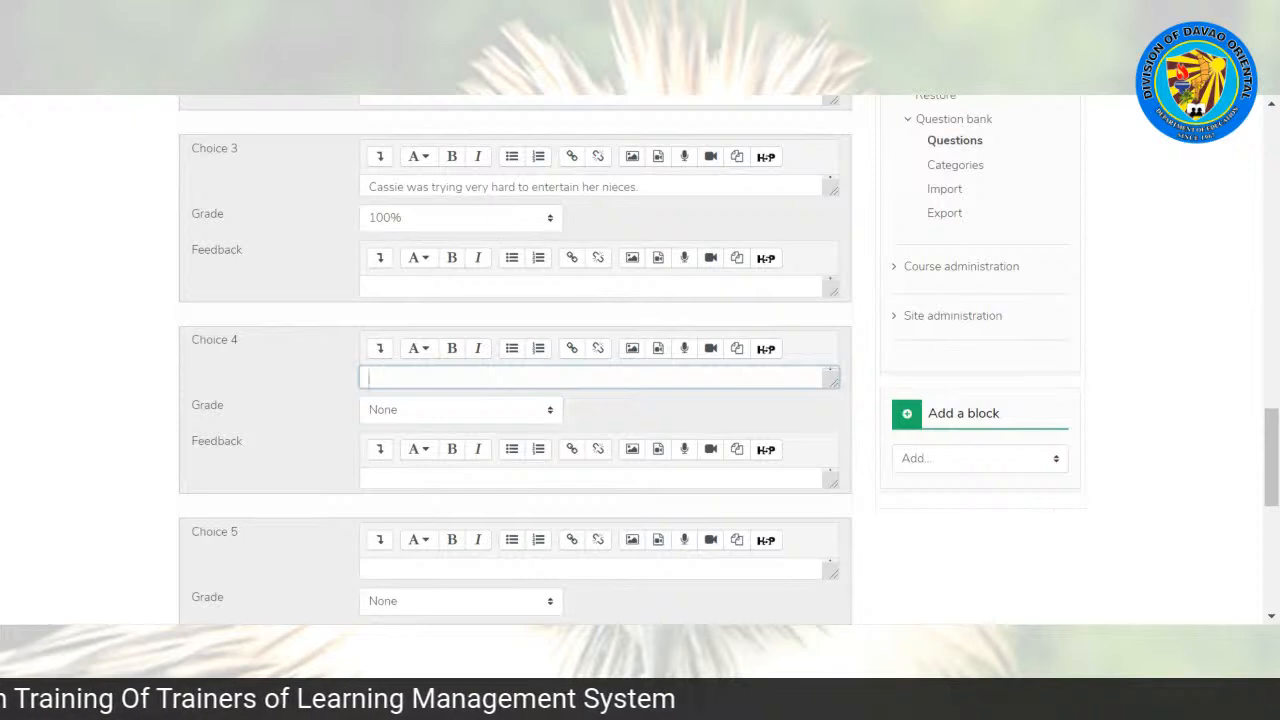
text(Cassie was not)
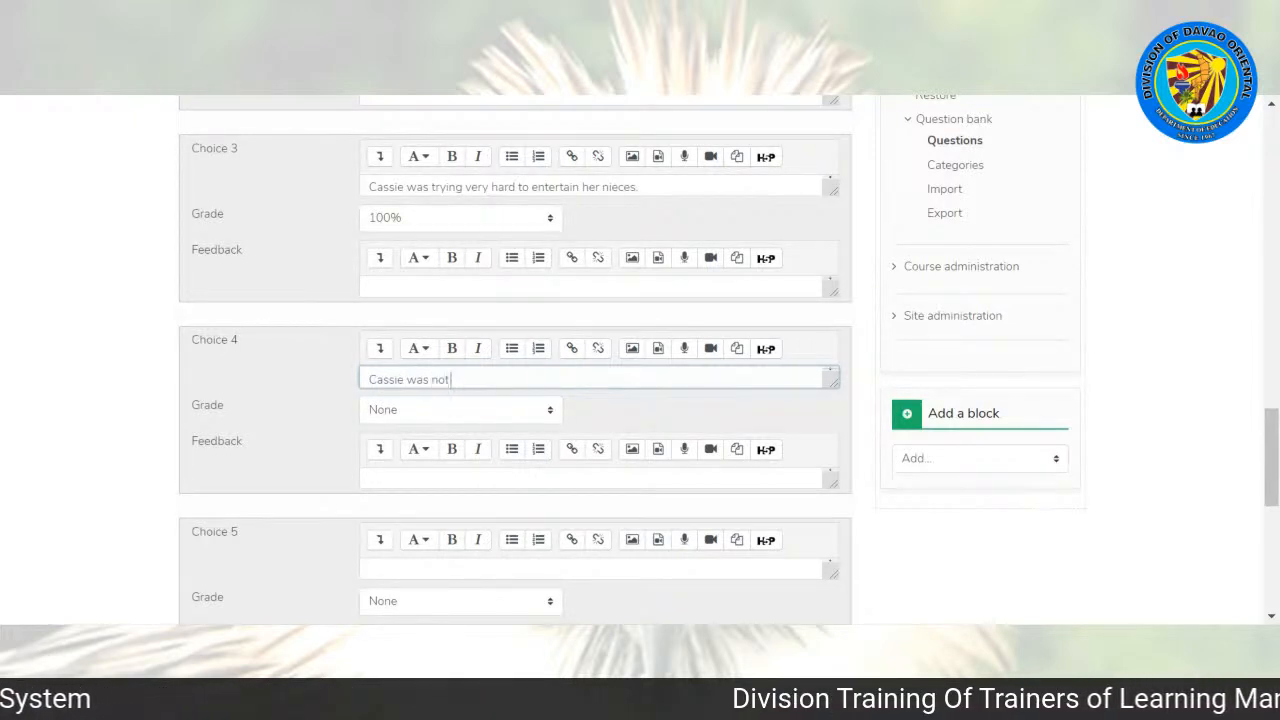
text( trying at )
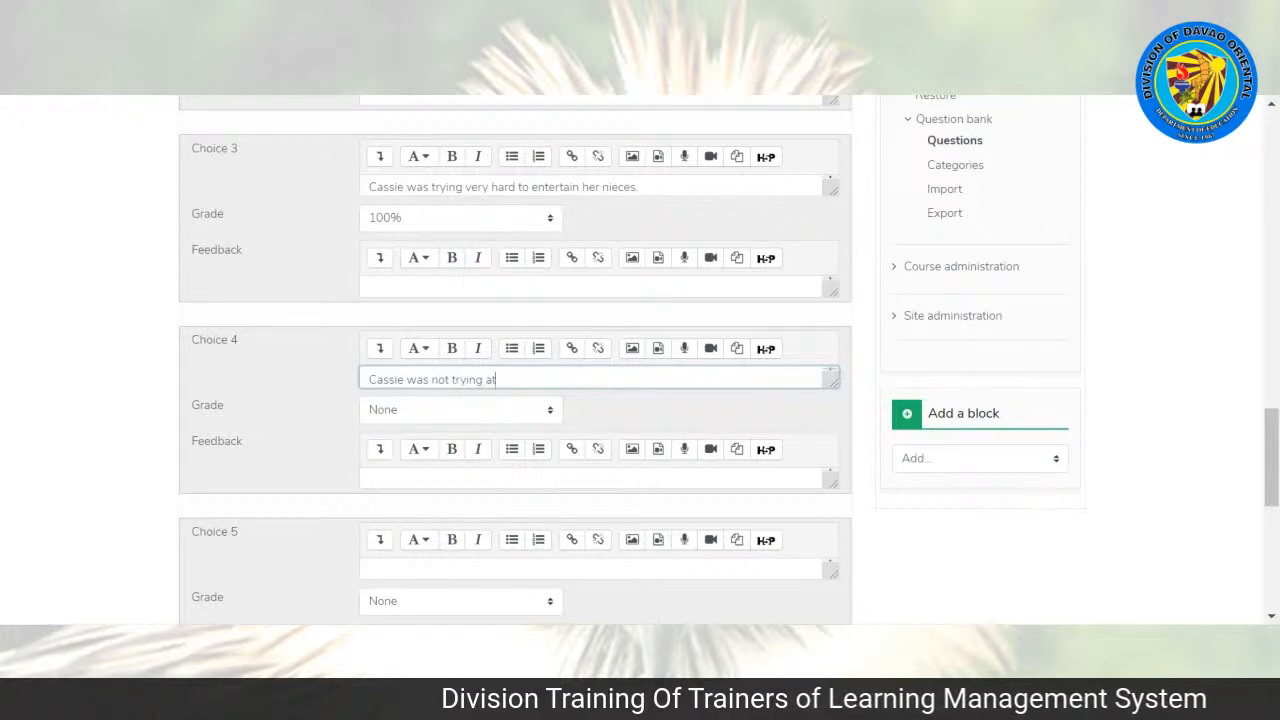
text(all to)
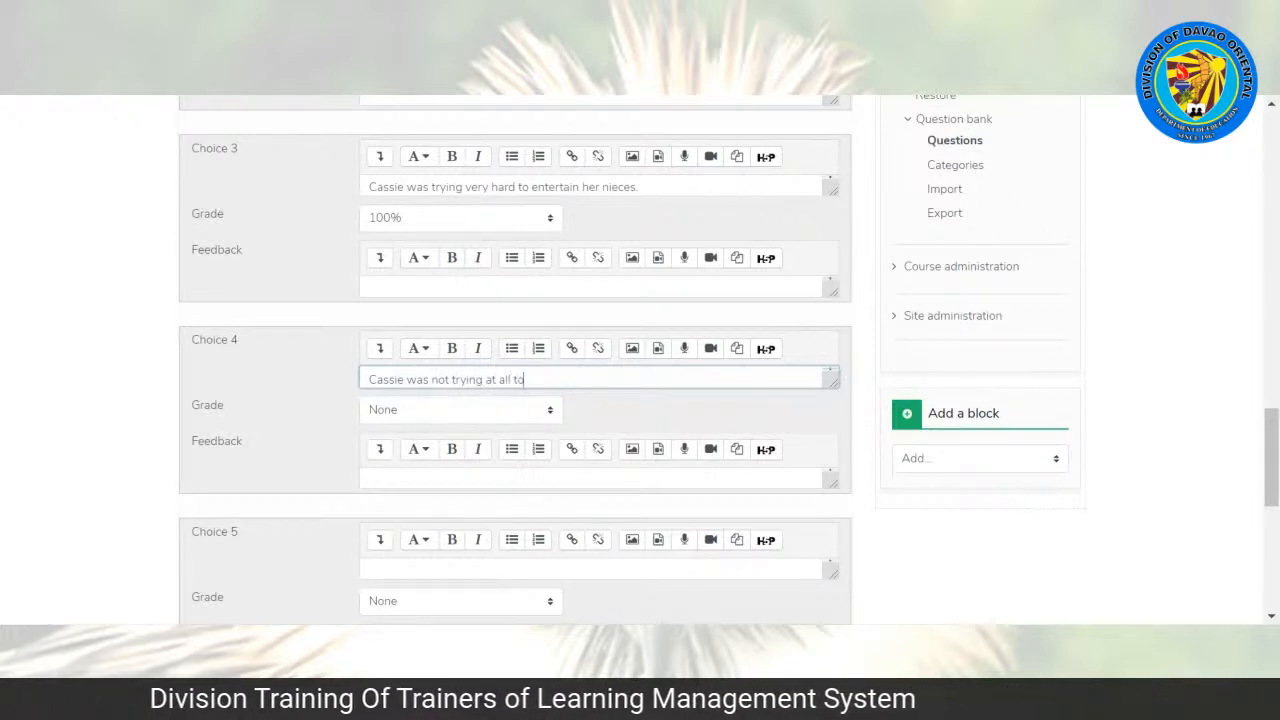
text( entertain)
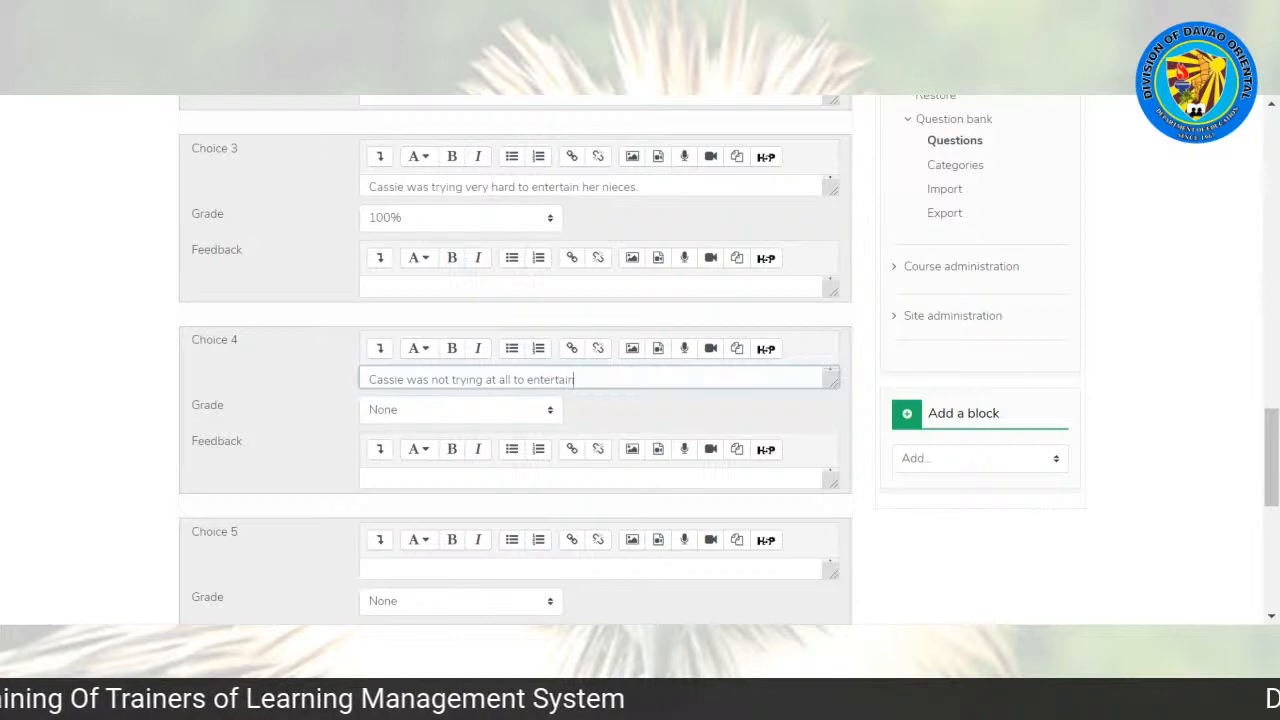
text( her)
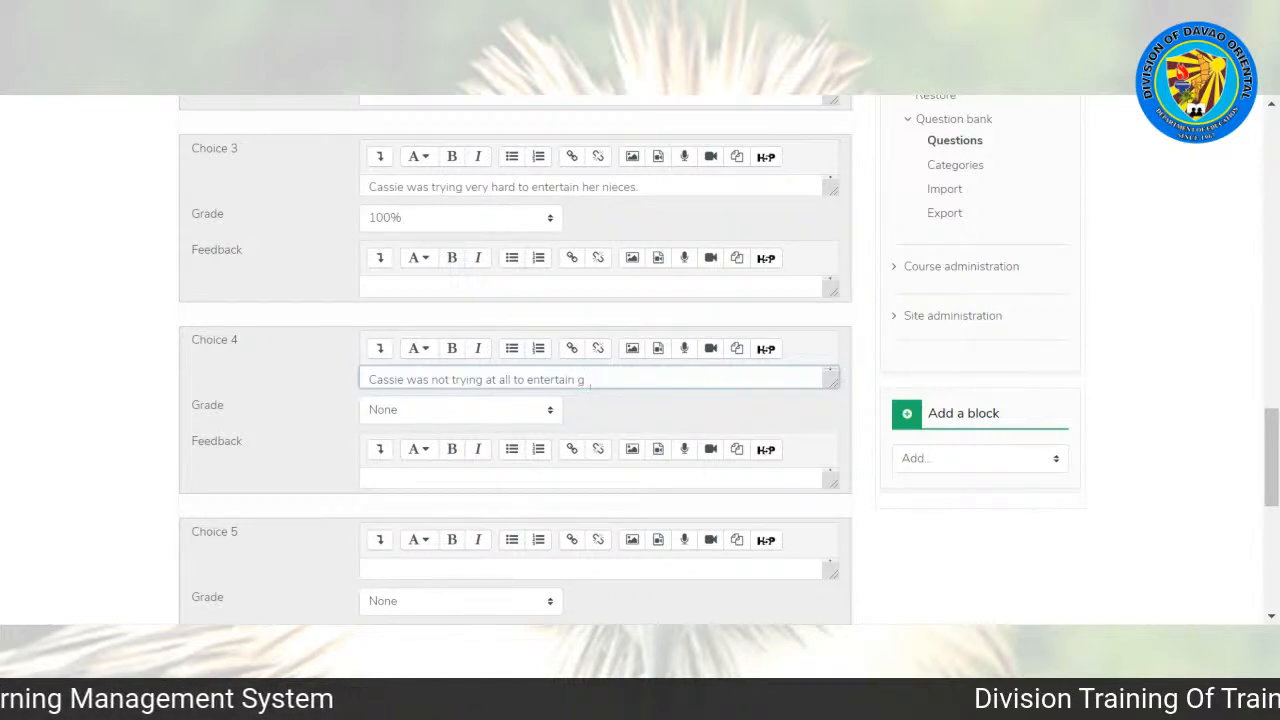
text( nieces.)
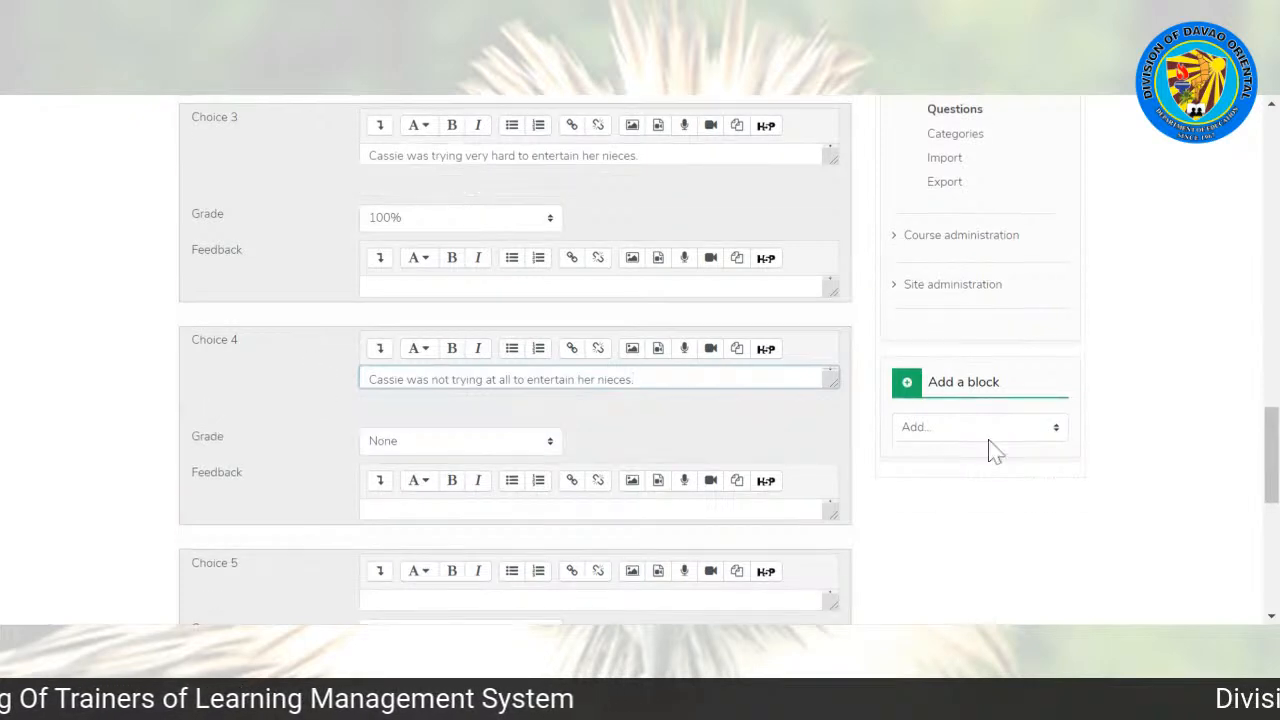
drag(1272, 455, 1272, 540)
click(412, 528)
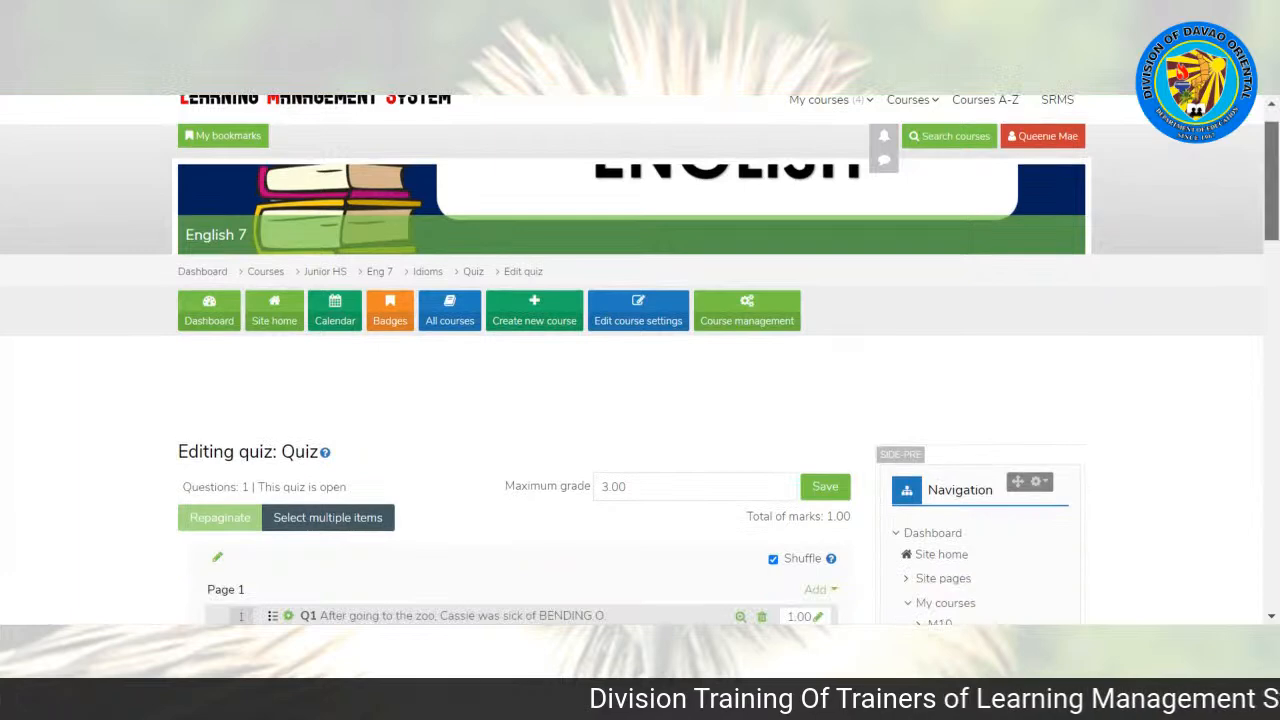
Step: Add a new True/False question after the first question on Page 1 of the quiz
scroll(200, 340, down, 3)
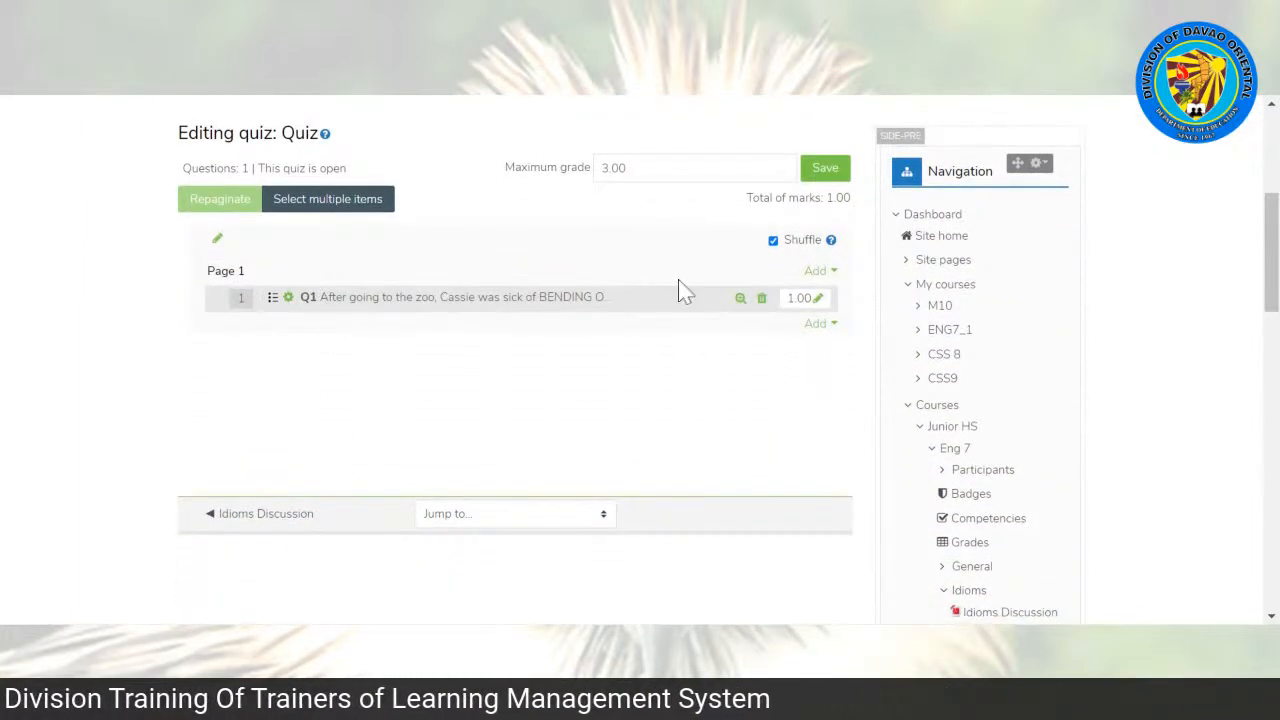
click(817, 325)
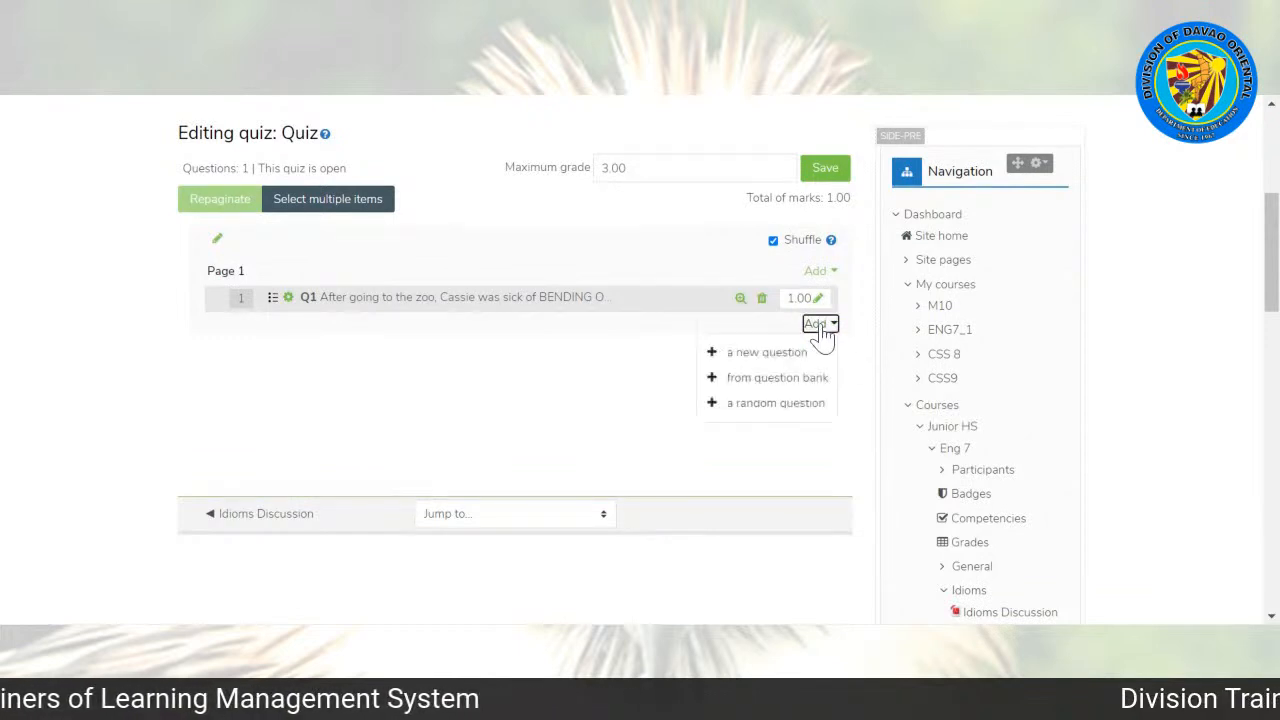
click(630, 371)
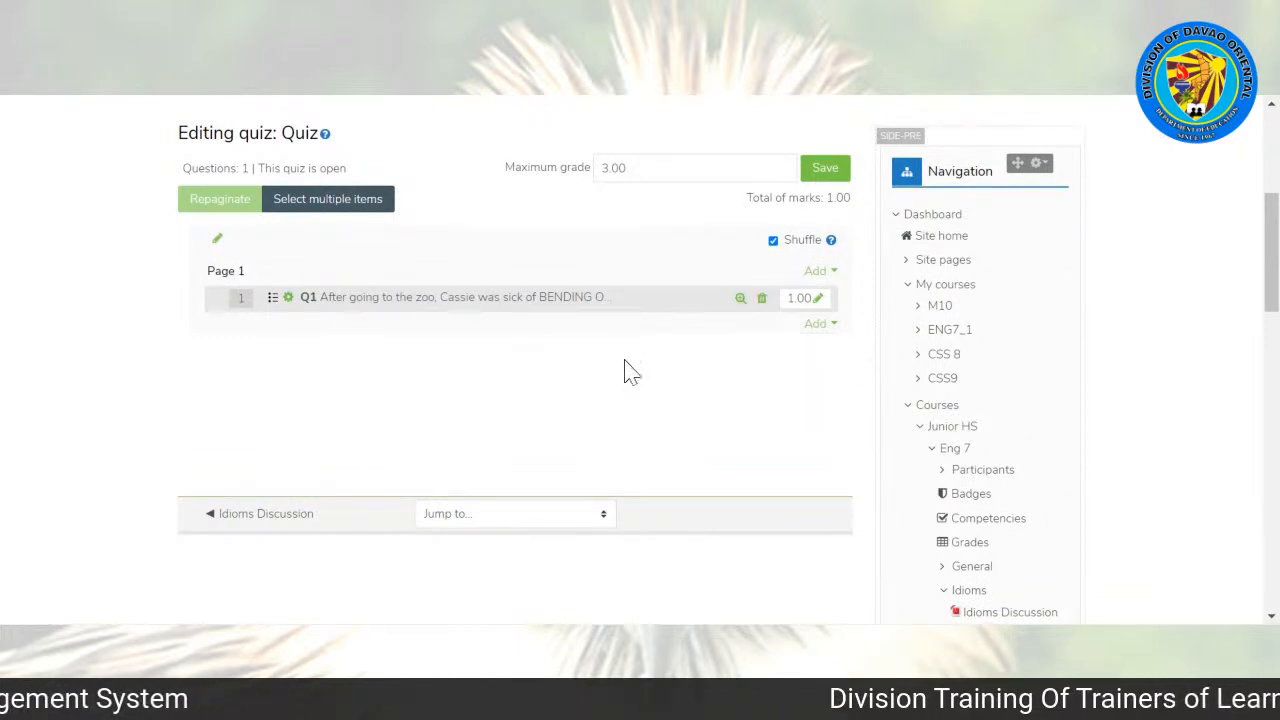
click(817, 327)
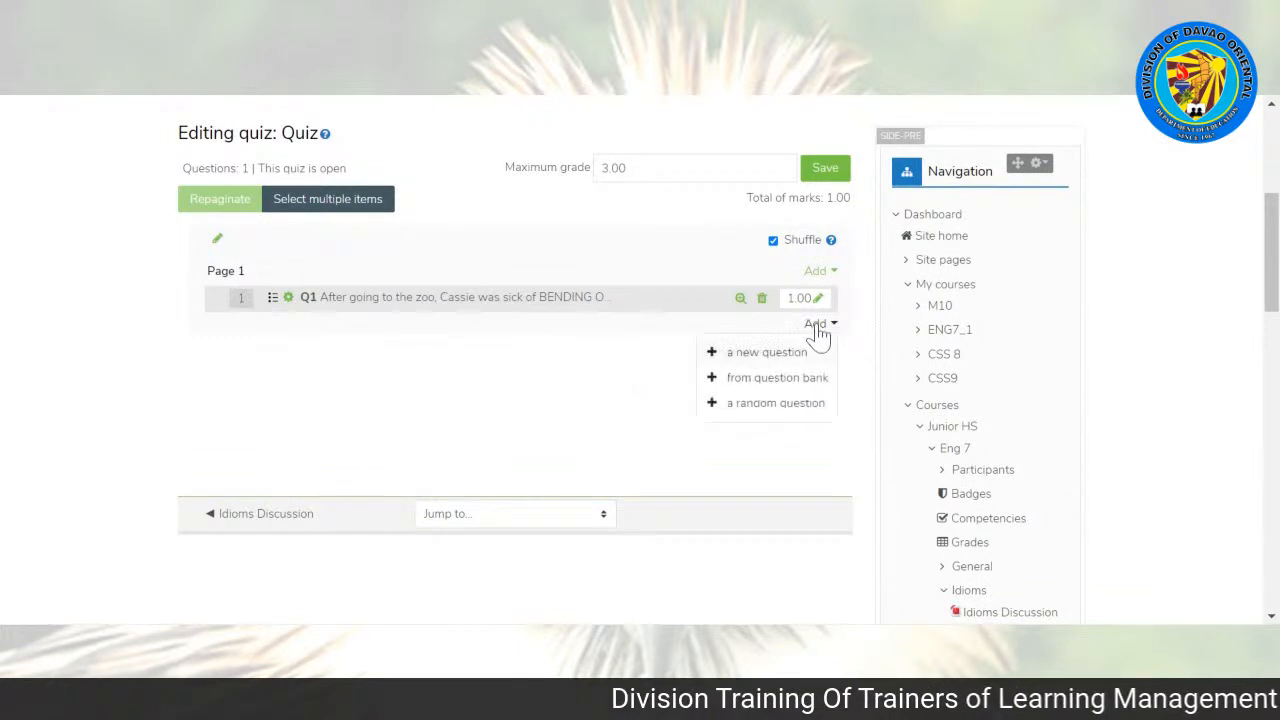
click(745, 352)
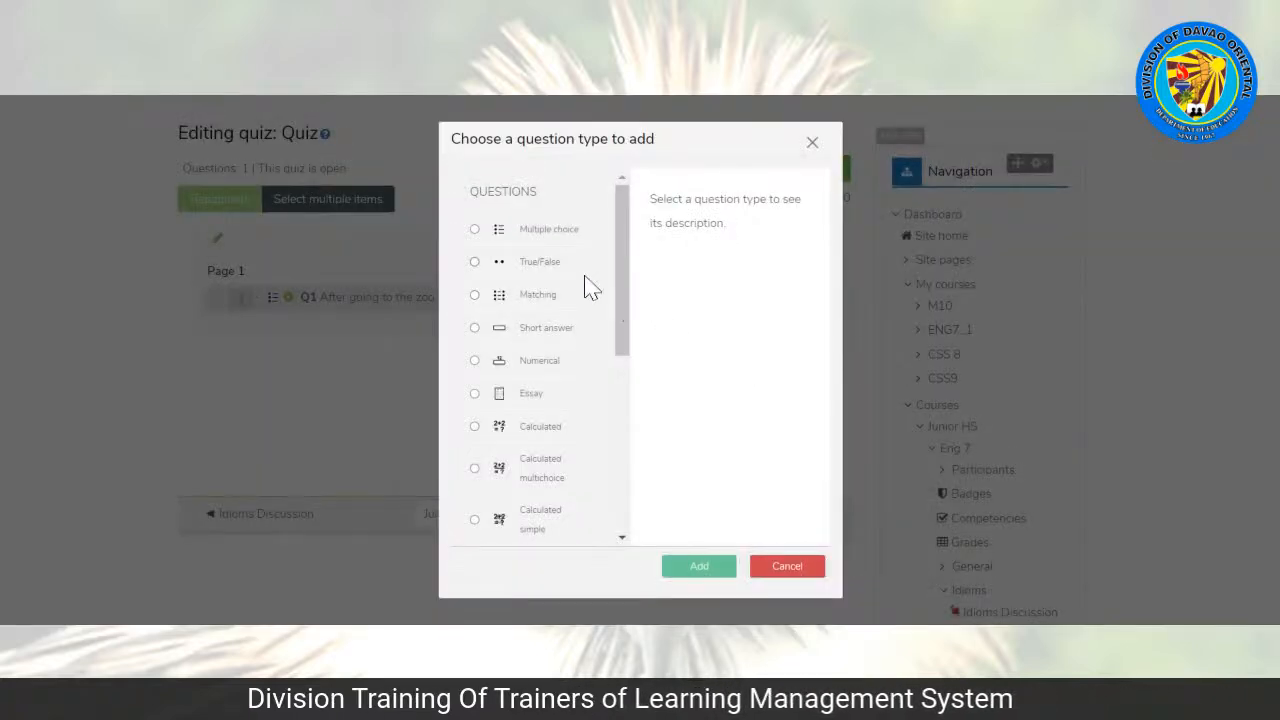
click(487, 268)
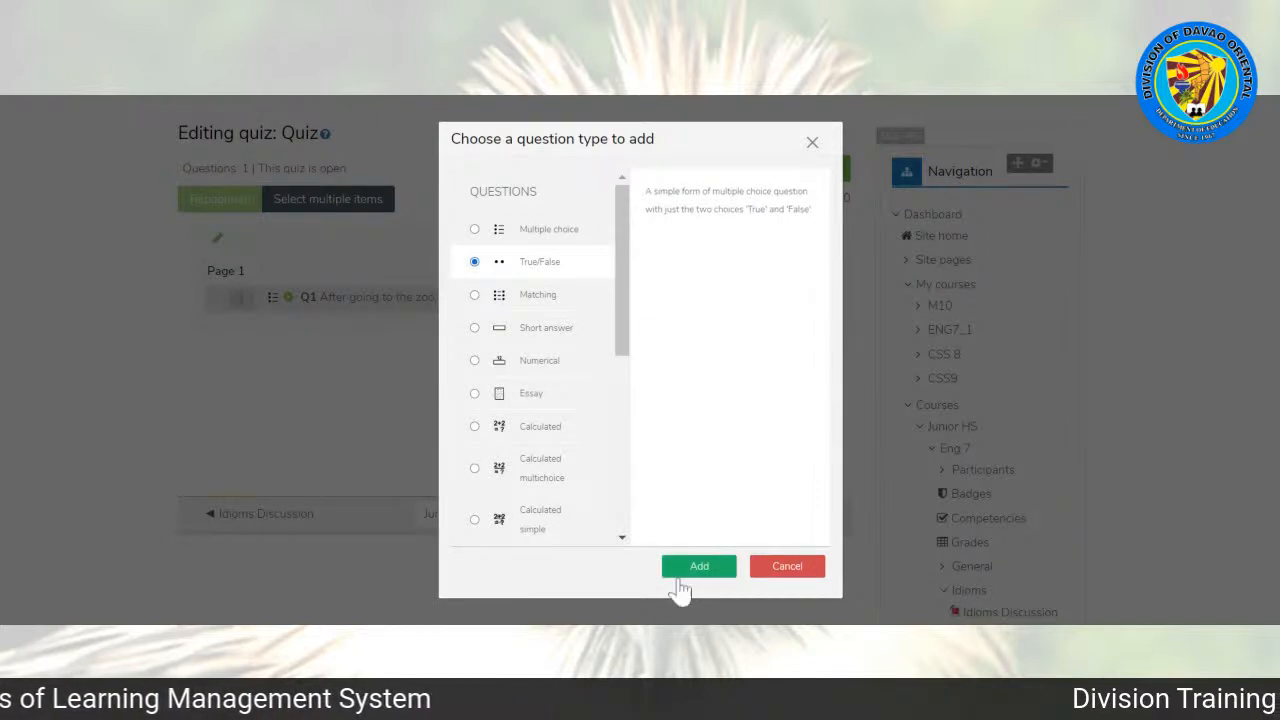
click(679, 570)
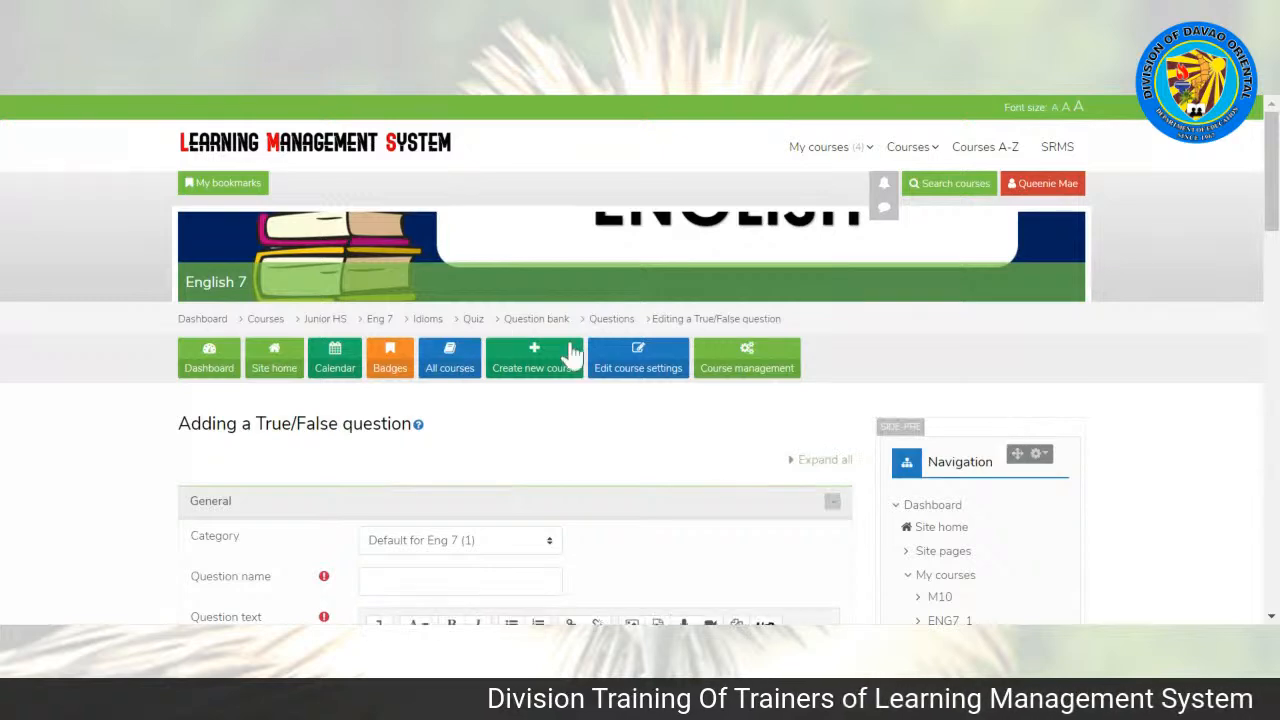
Step: Enter "Q2" as the name of the True/False question
scroll(1275, 207, down, 3)
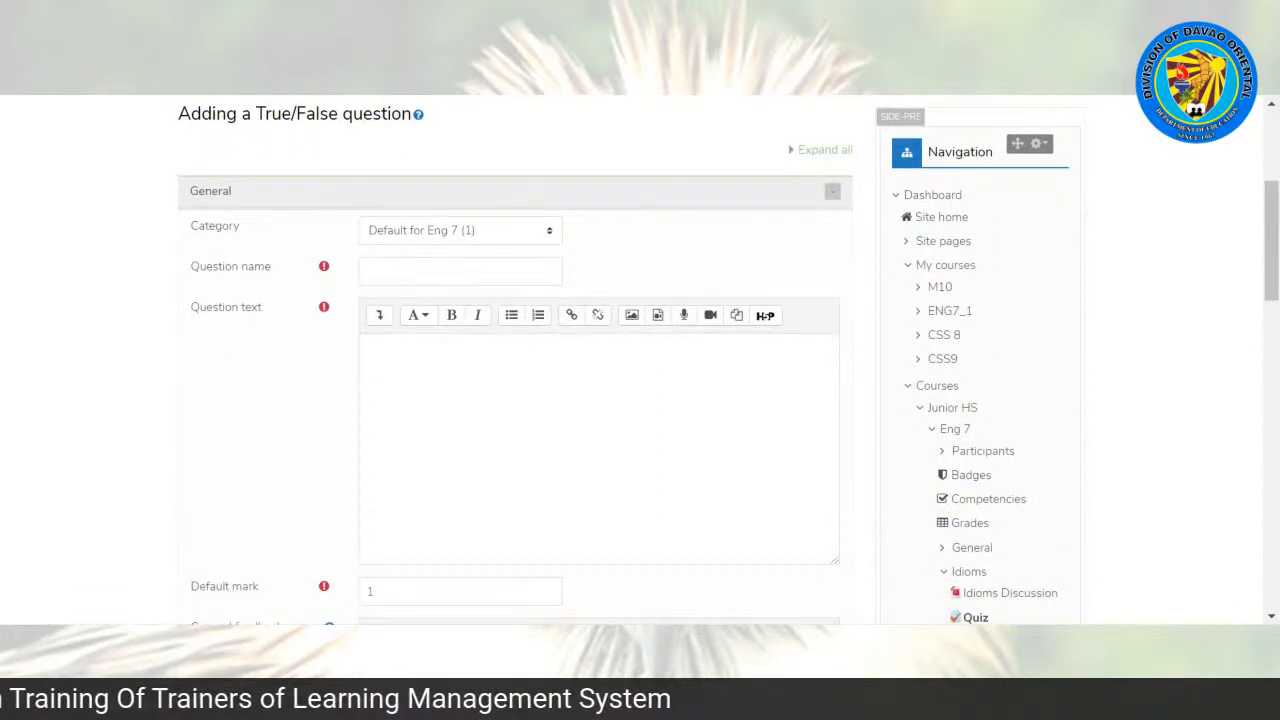
click(460, 271)
text(Q2)
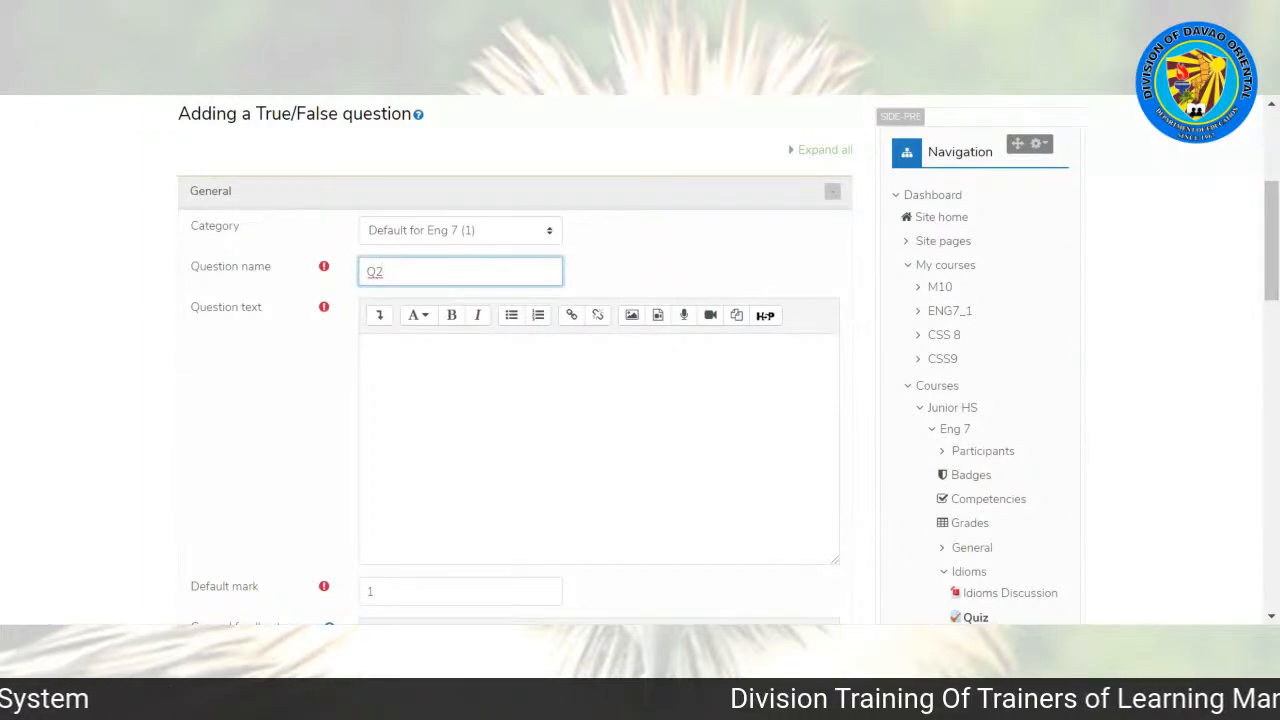
Step: Begin the question text with "Bobby is playing ball until the" in regular text
click(430, 368)
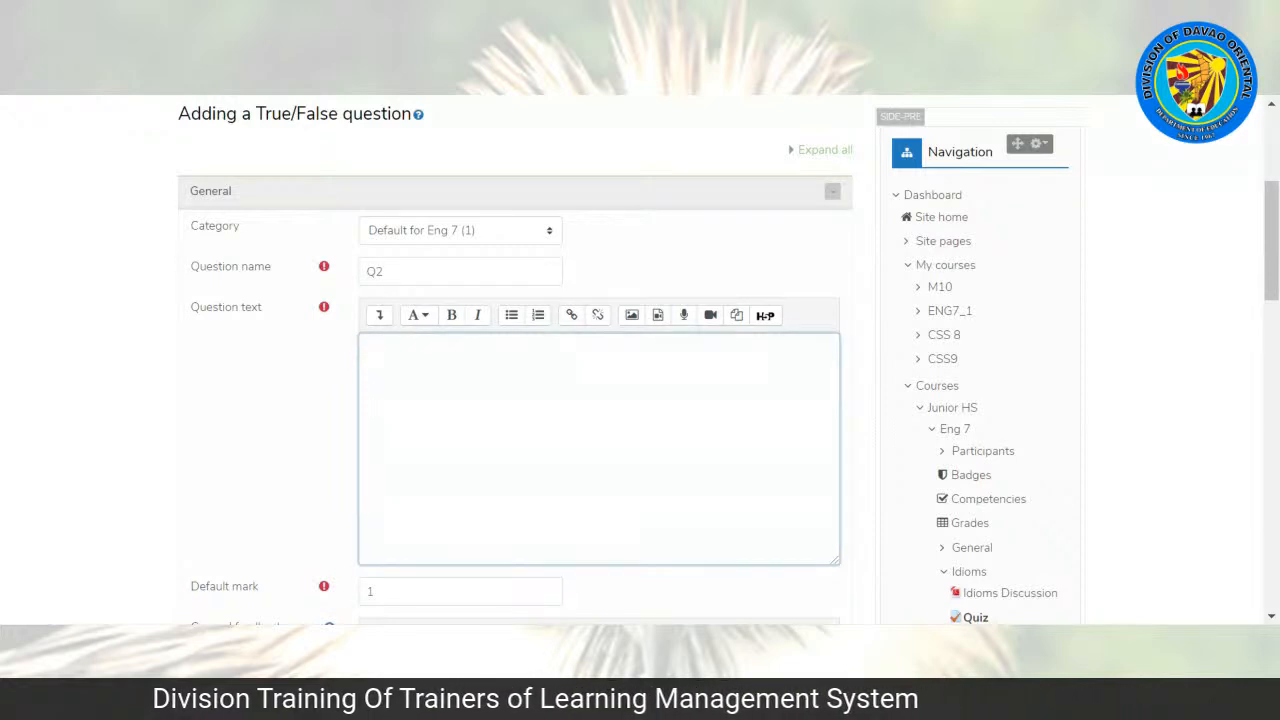
text(Bobby is playing )
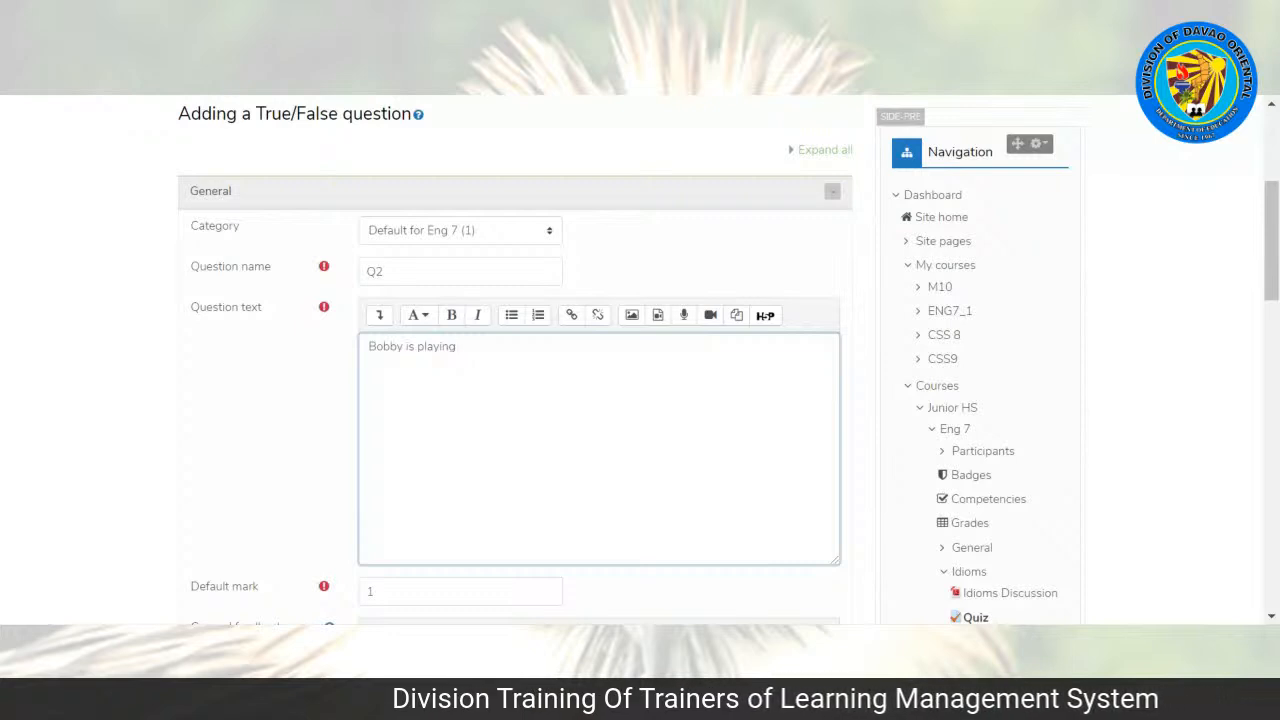
text(ball until the)
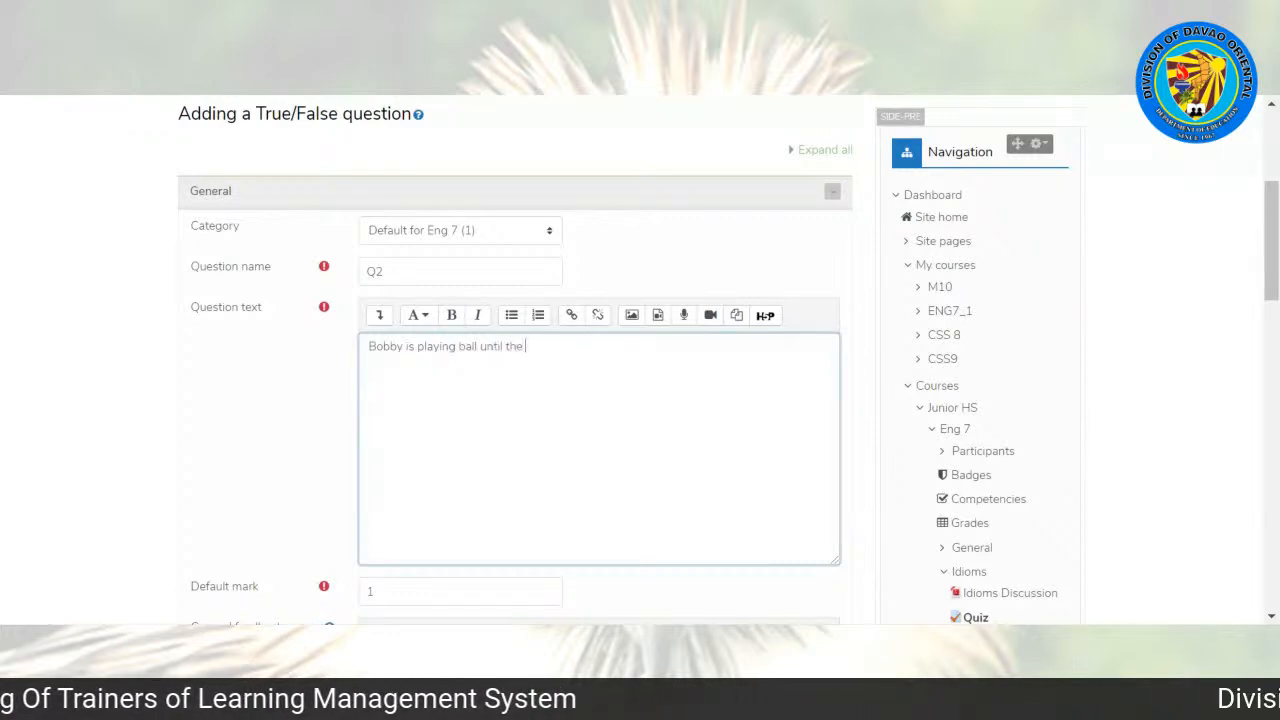
Step: Continue the question text with "cows came home" in bold, ending with a regular full stop
key(ctrl+b)
text(cour)
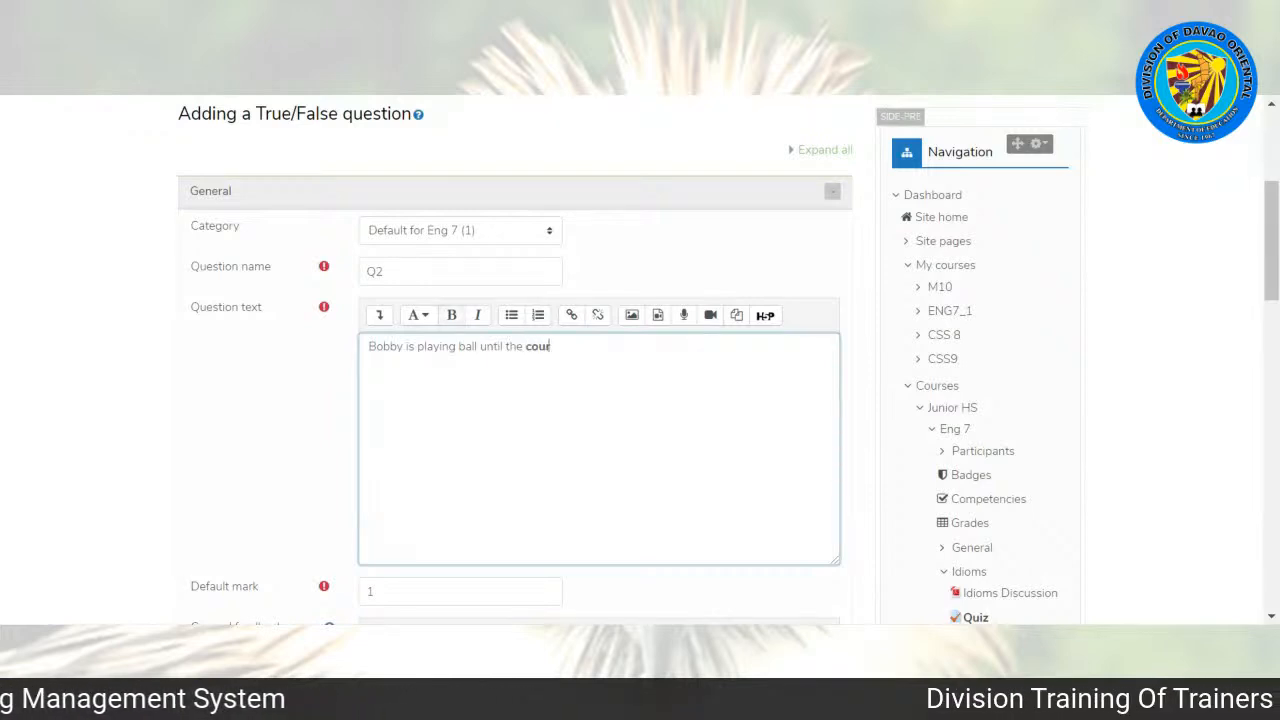
key(BackSpace)
key(BackSpace)
key(BackSpace)
text(ow)
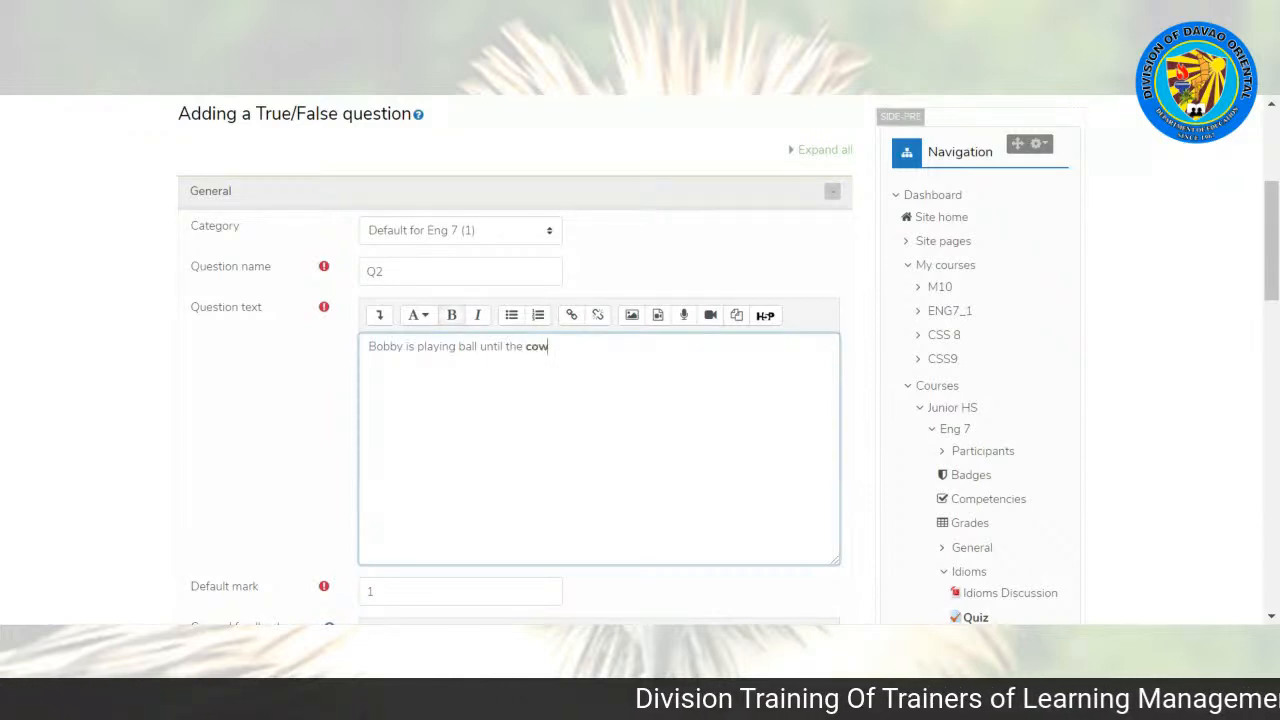
text(s came home)
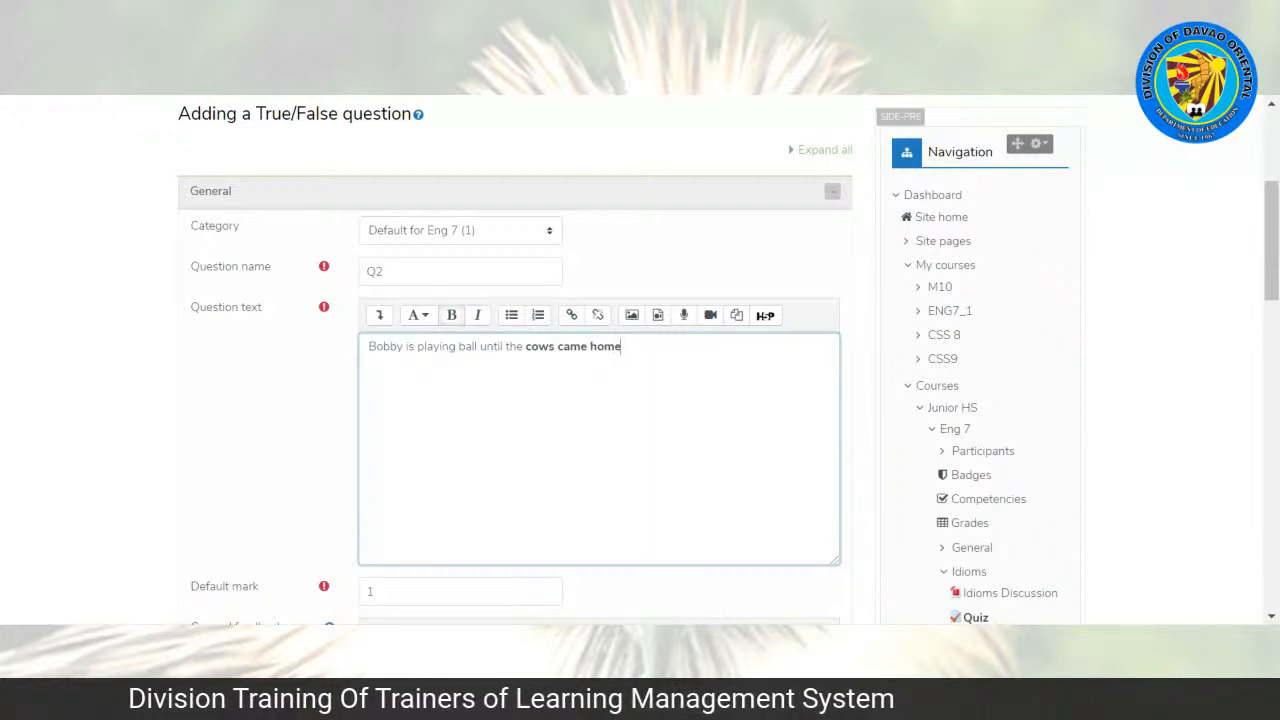
key(ctrl+b)
text(home.)
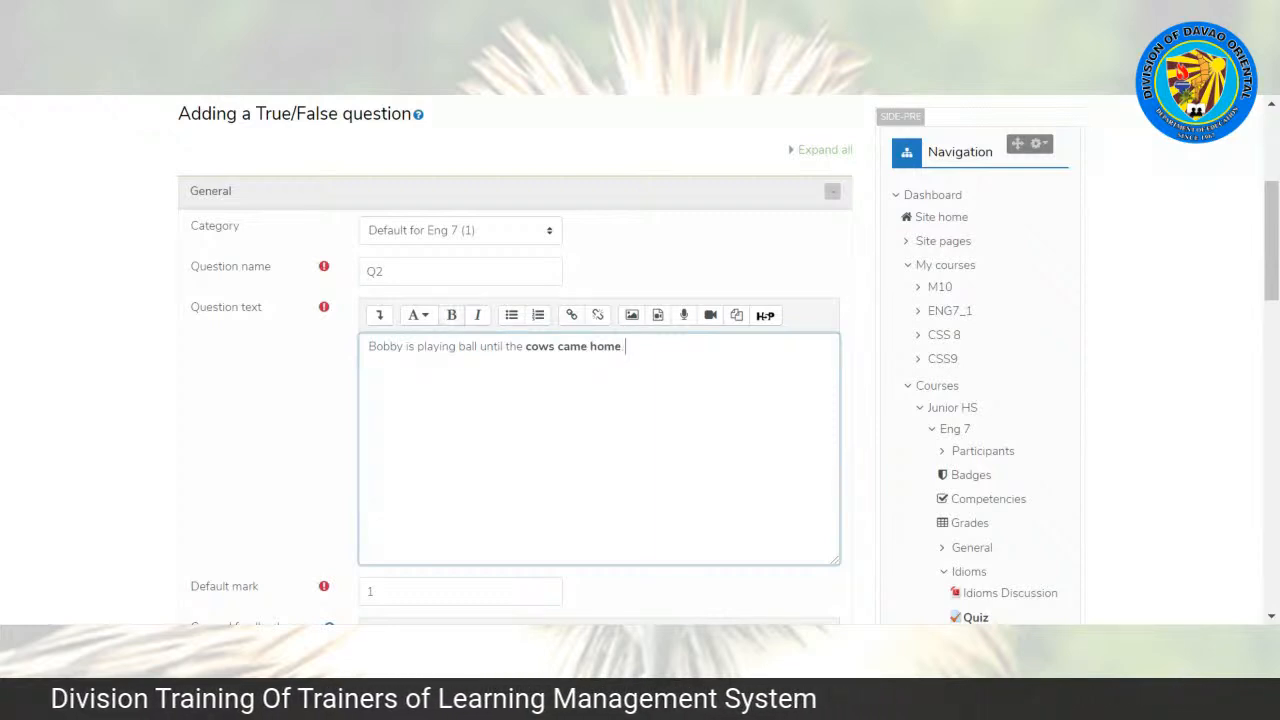
text( The highlighted)
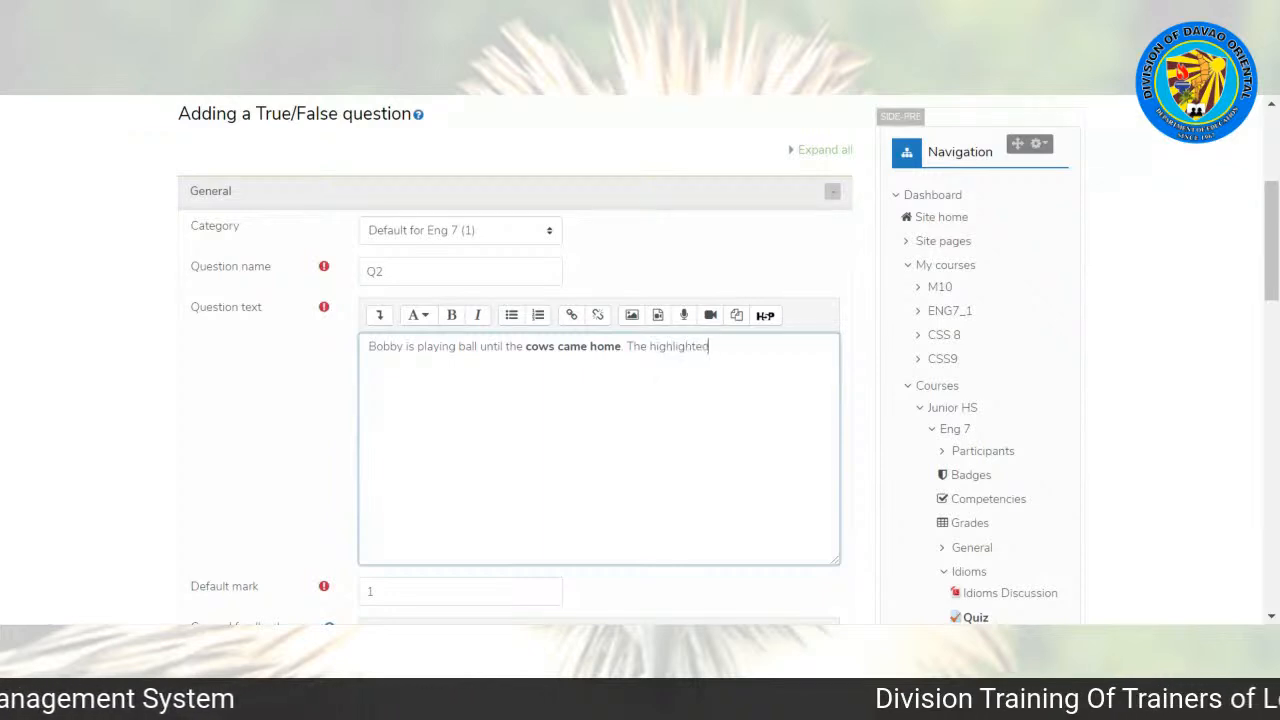
text( words means c)
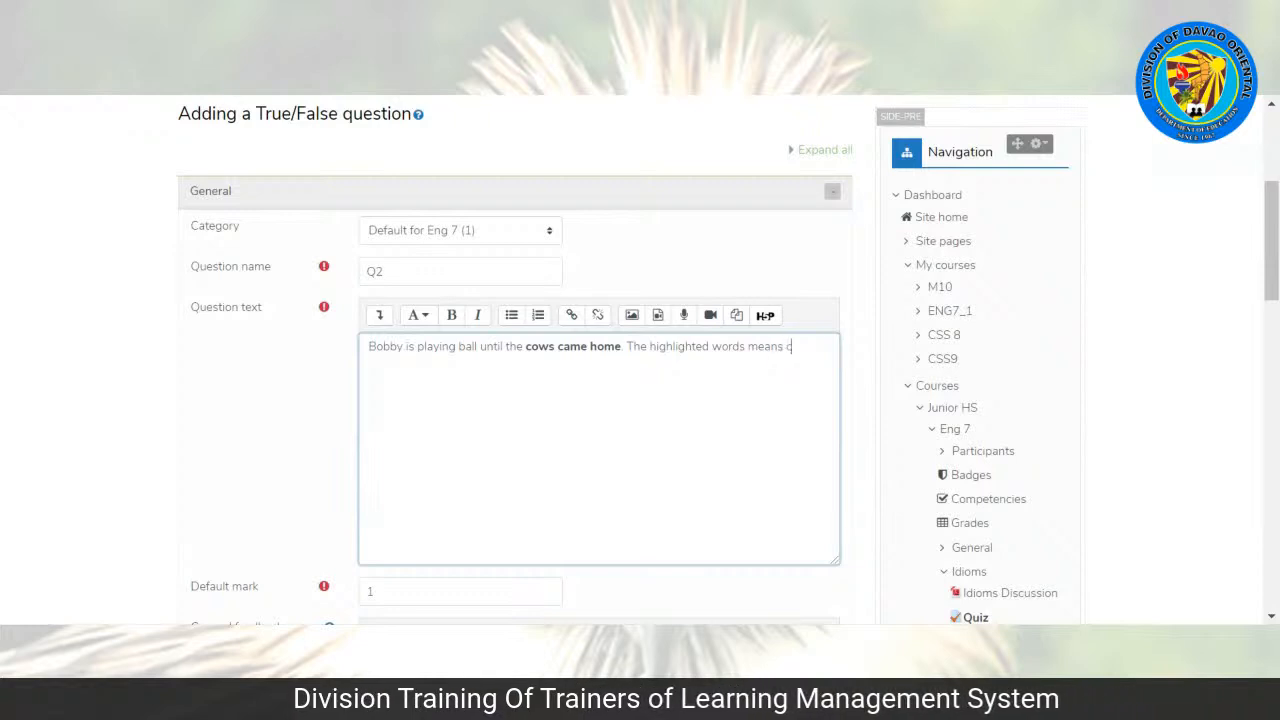
text(ontinue )
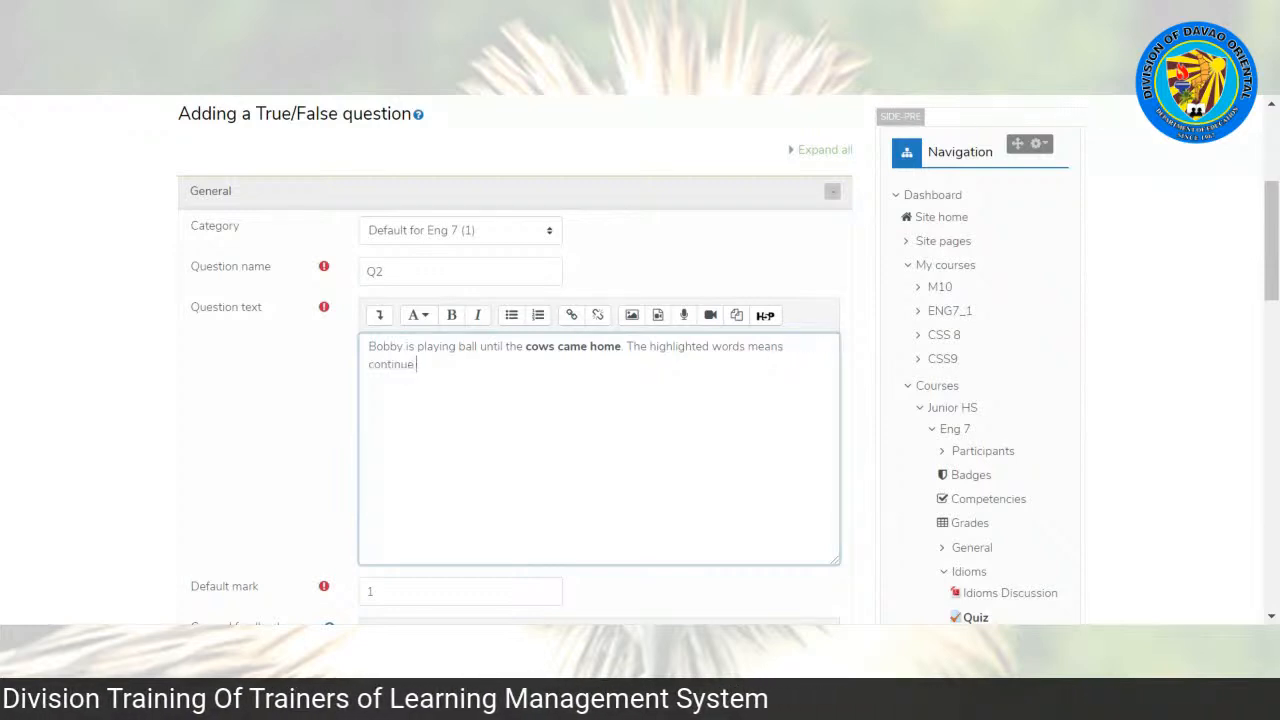
text(playing)
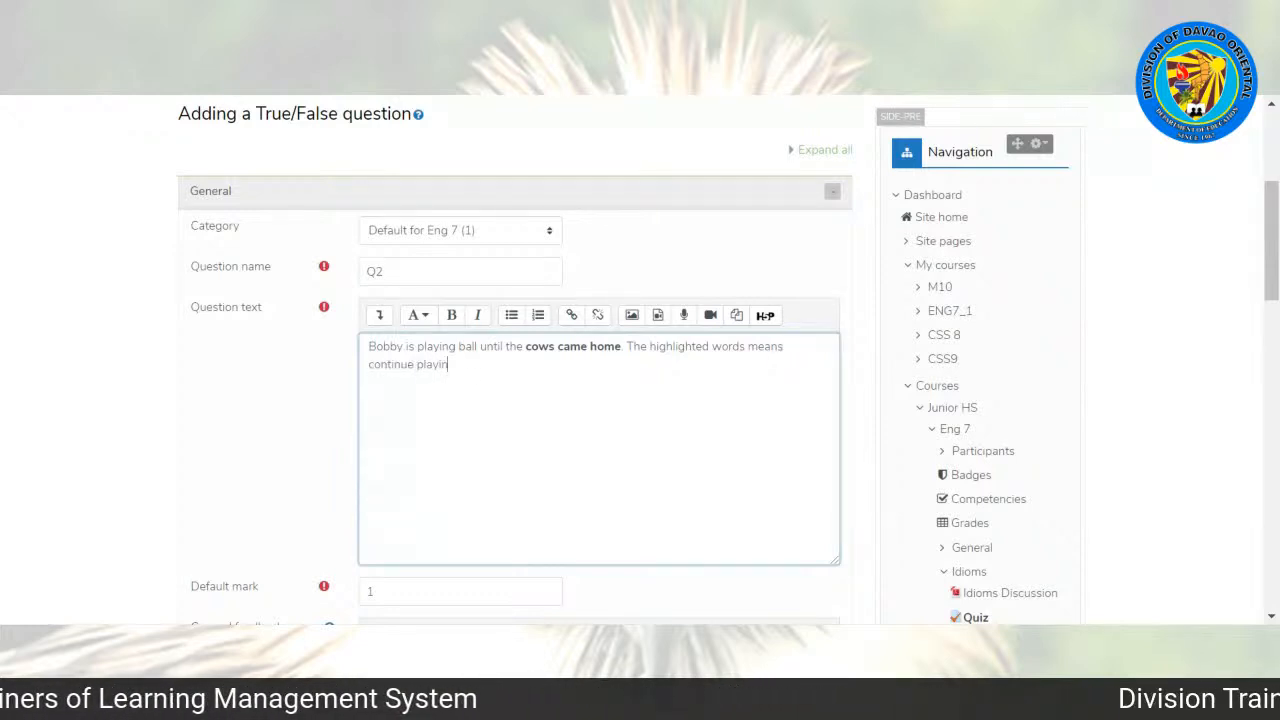
text( for a long time. Is)
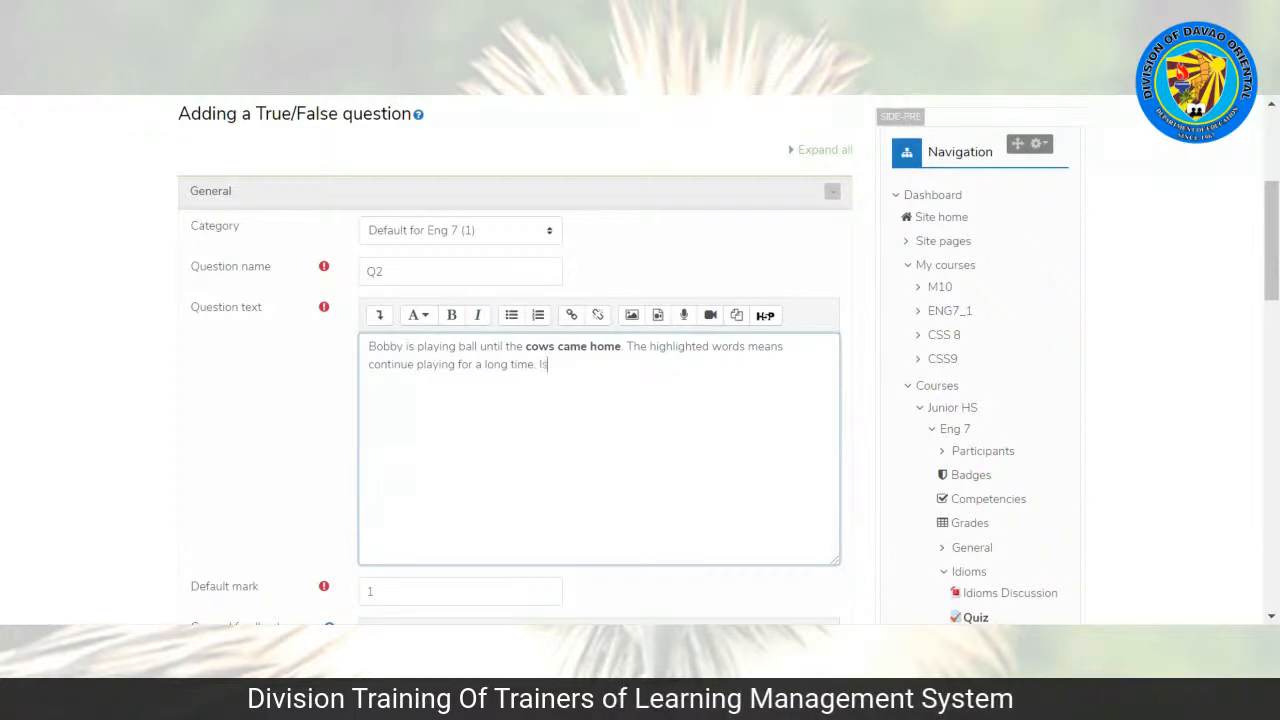
text( it true or false?)
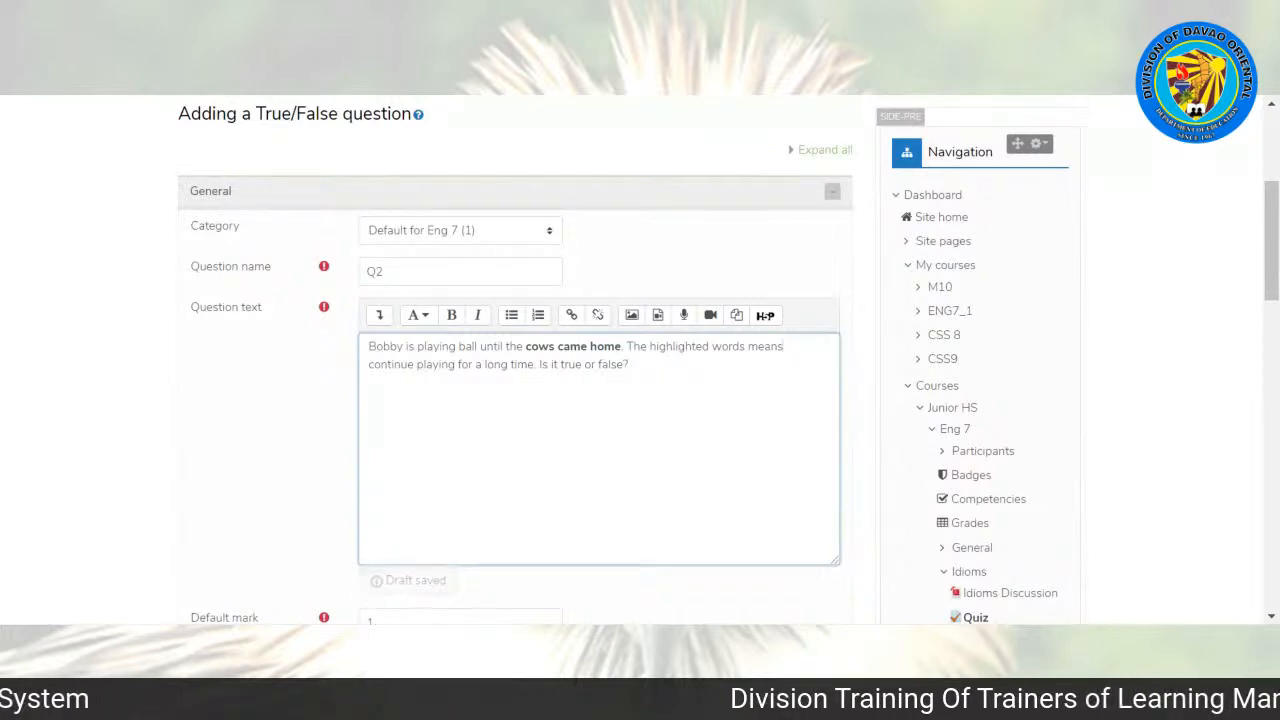
Step: Add "The highlighted words mean continue playing for a long time. Is it true or false?" to the question text in regular type
key(BackSpace)
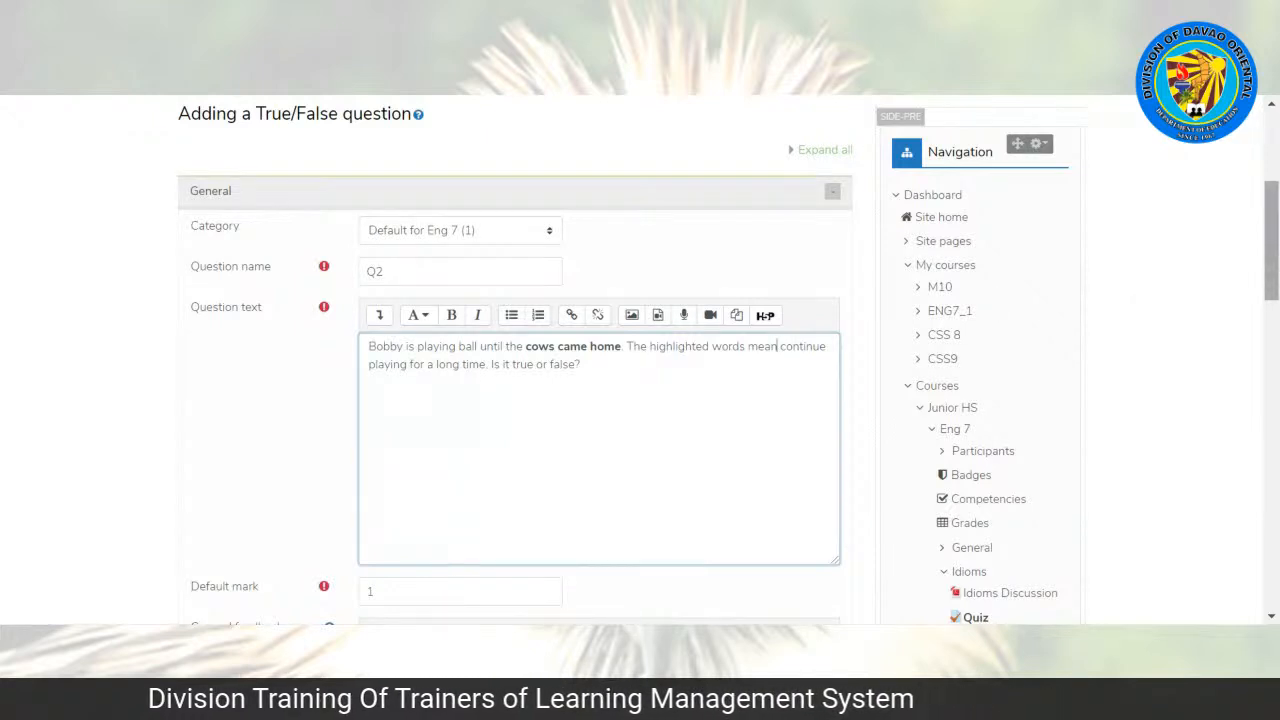
Step: Set the correct answer of the True/False question to True
drag(1275, 263, 1277, 309)
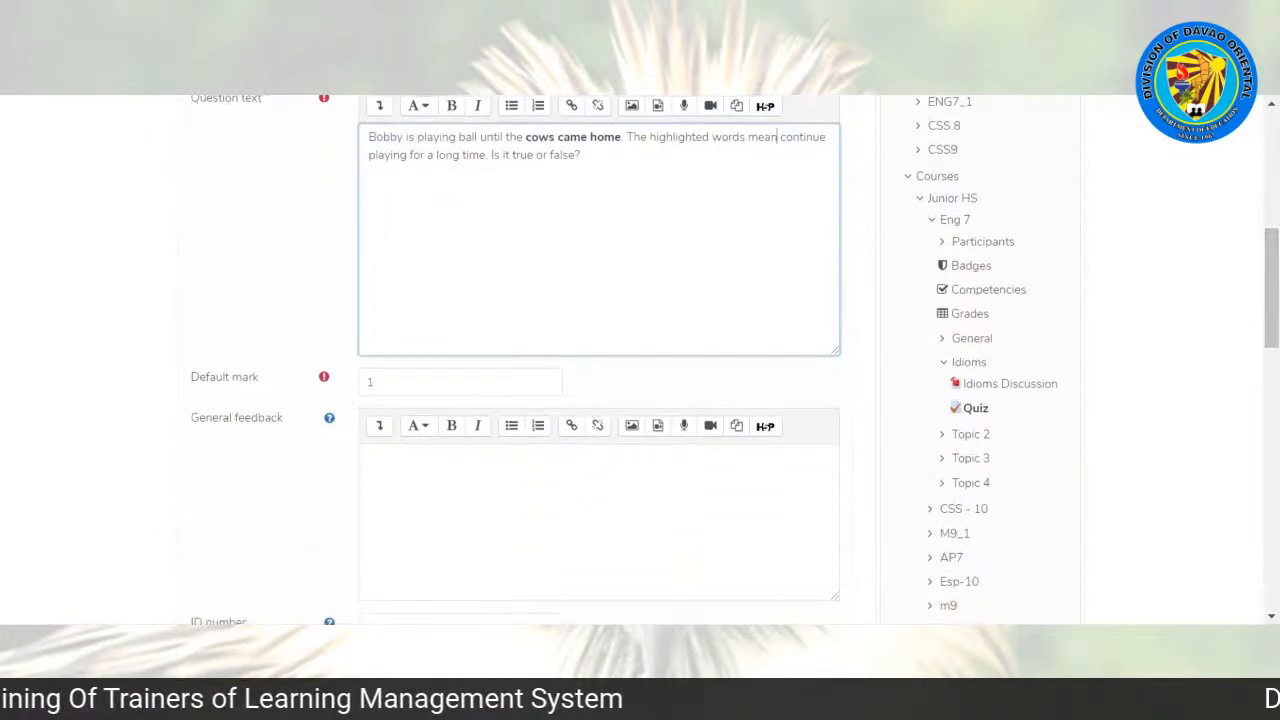
drag(1273, 292, 1273, 364)
click(477, 337)
click(450, 357)
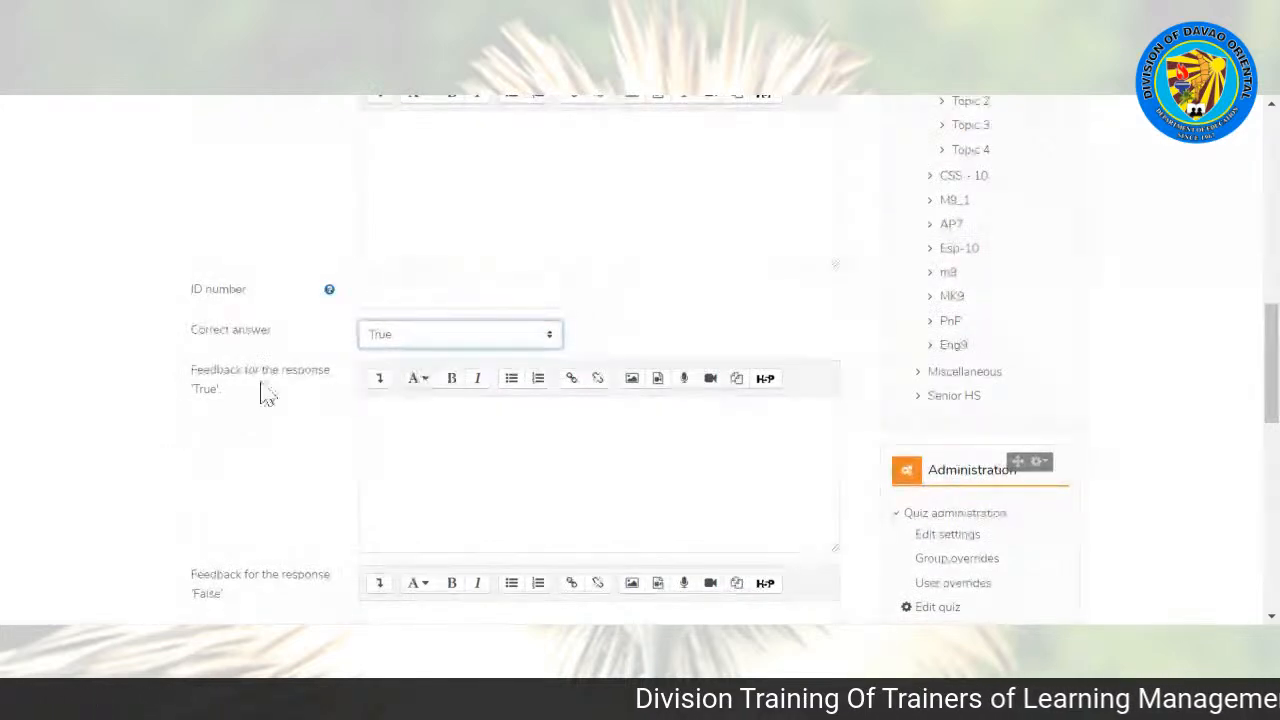
Step: Enter "Congratulations! You've got the correct answer." as the feedback for the response 'True'
click(410, 422)
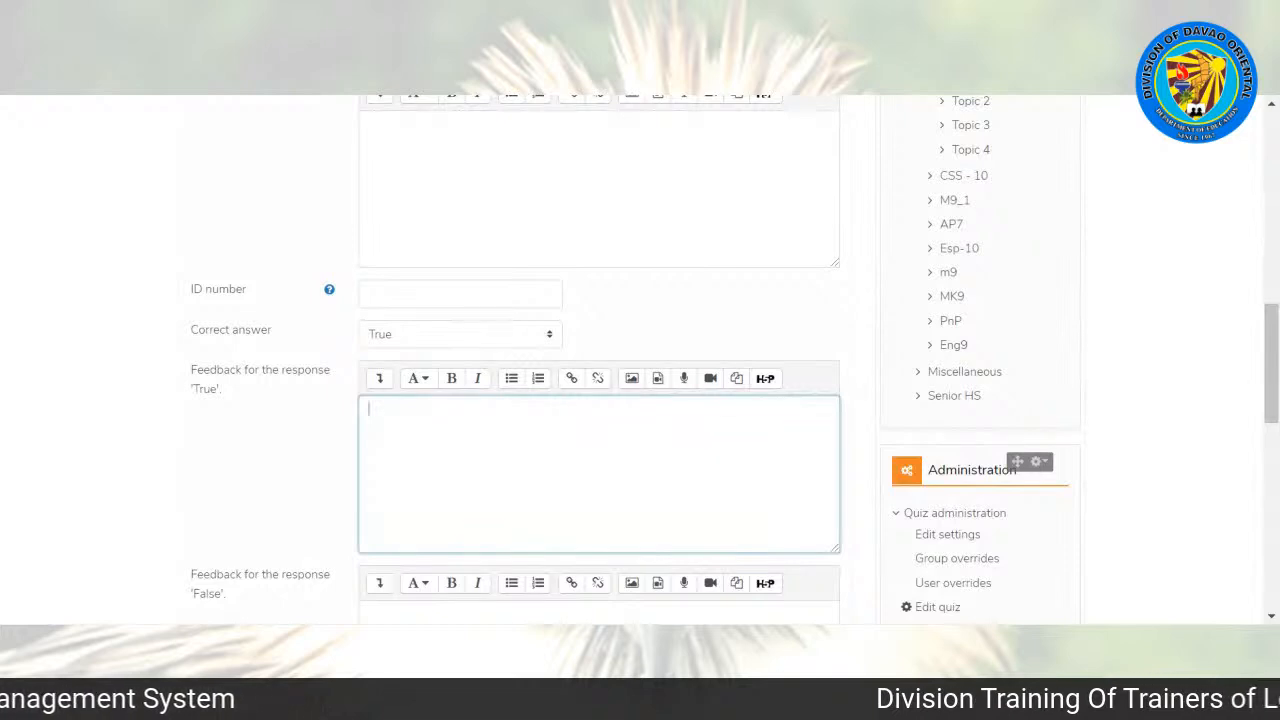
text(ngratulations! You've got the correct answ)
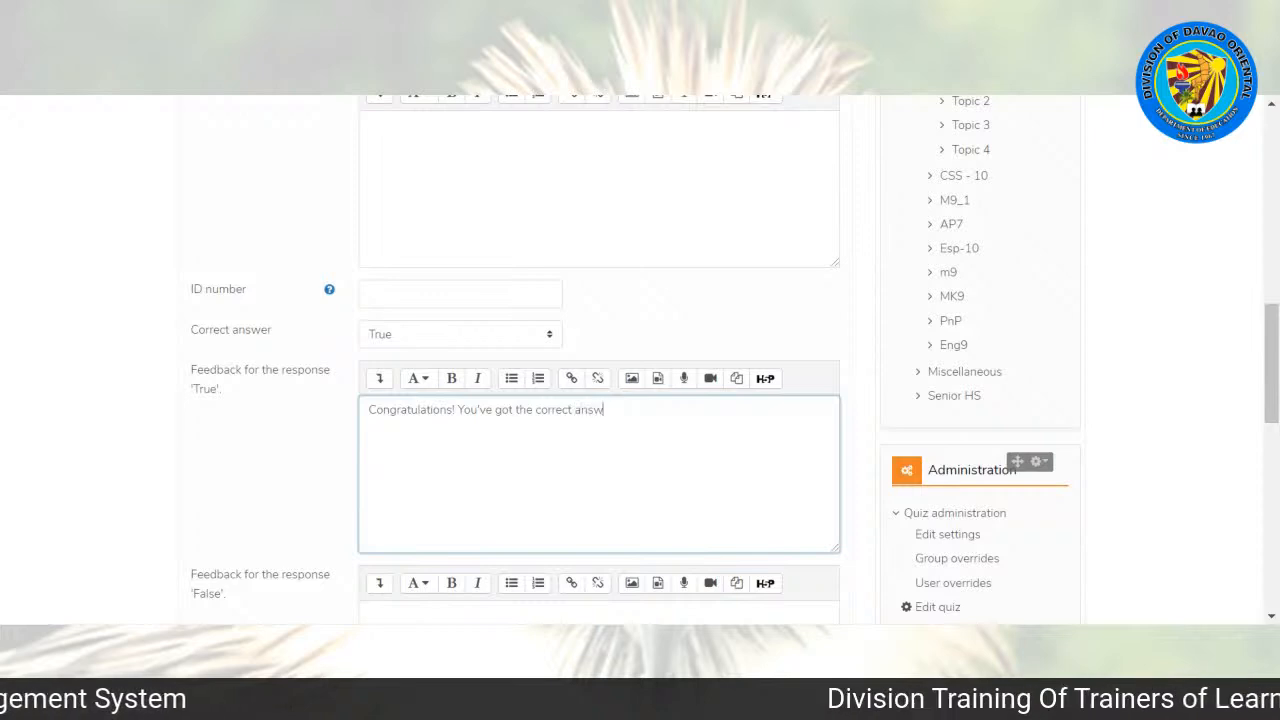
text(er.)
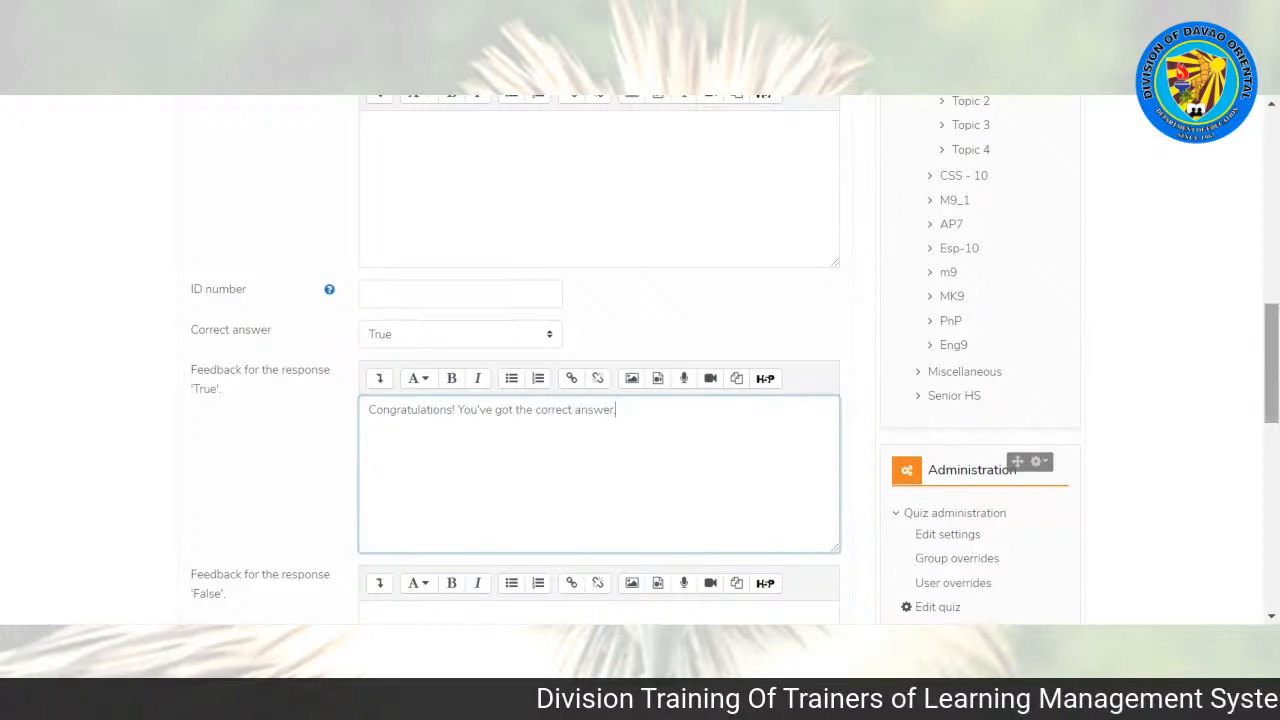
Step: Enter "Try again next time." as the feedback for the response 'False'
scroll(640, 360, down, 5)
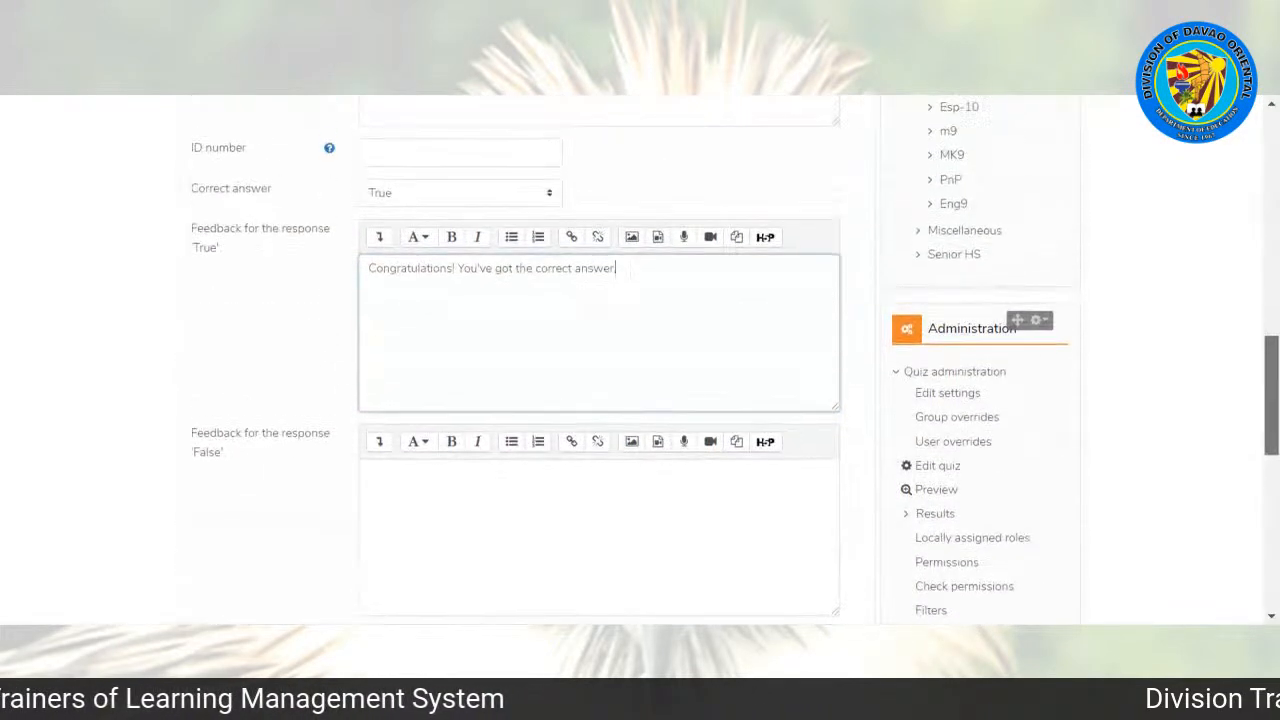
scroll(620, 290, up, 1)
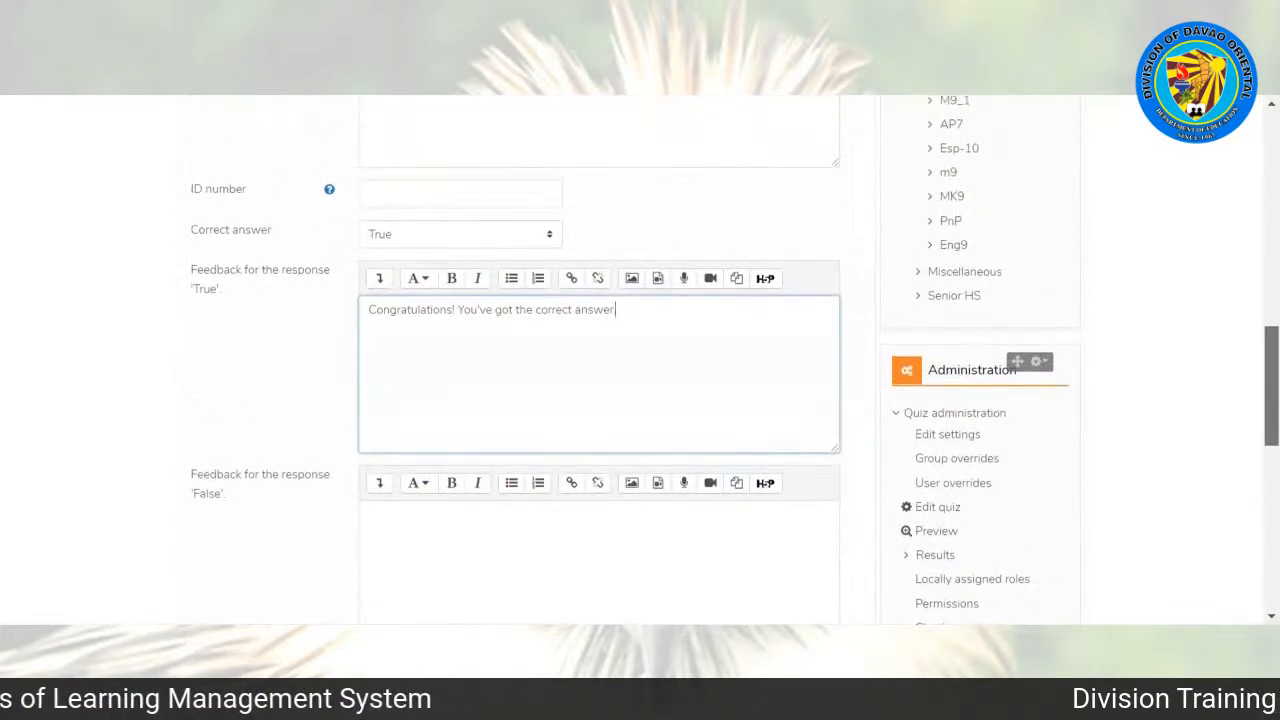
click(446, 548)
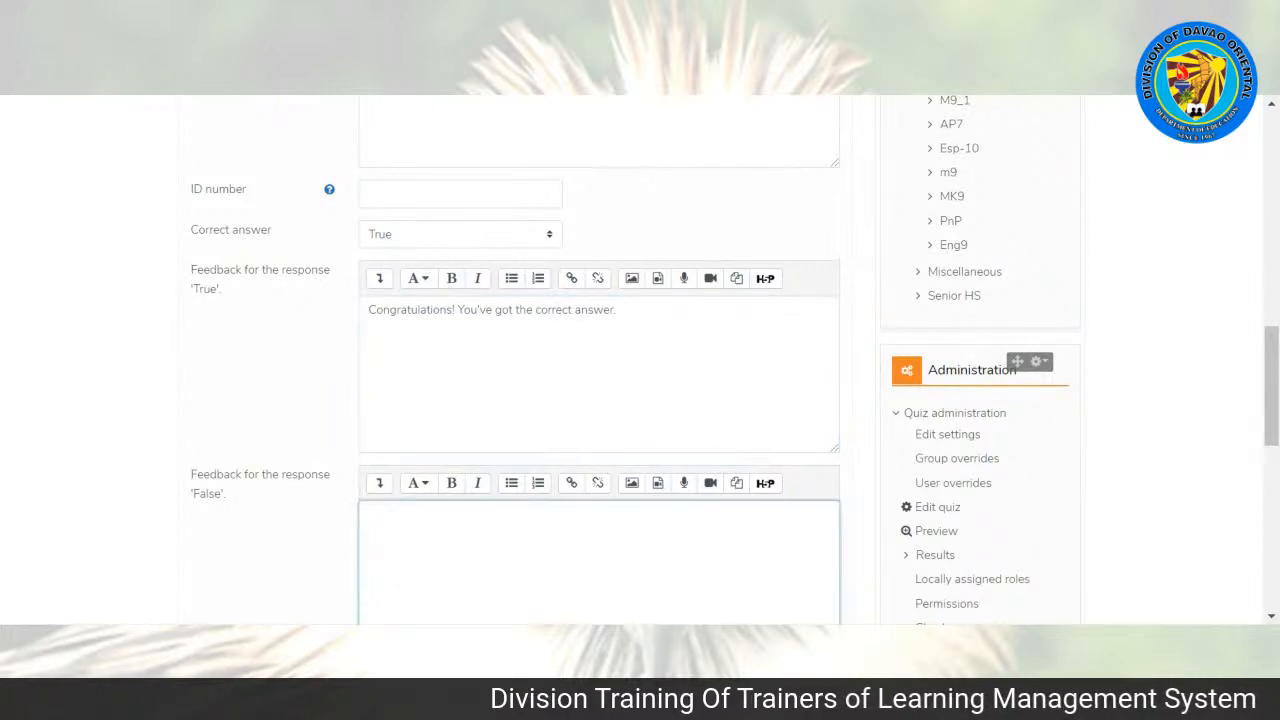
text(Try ag)
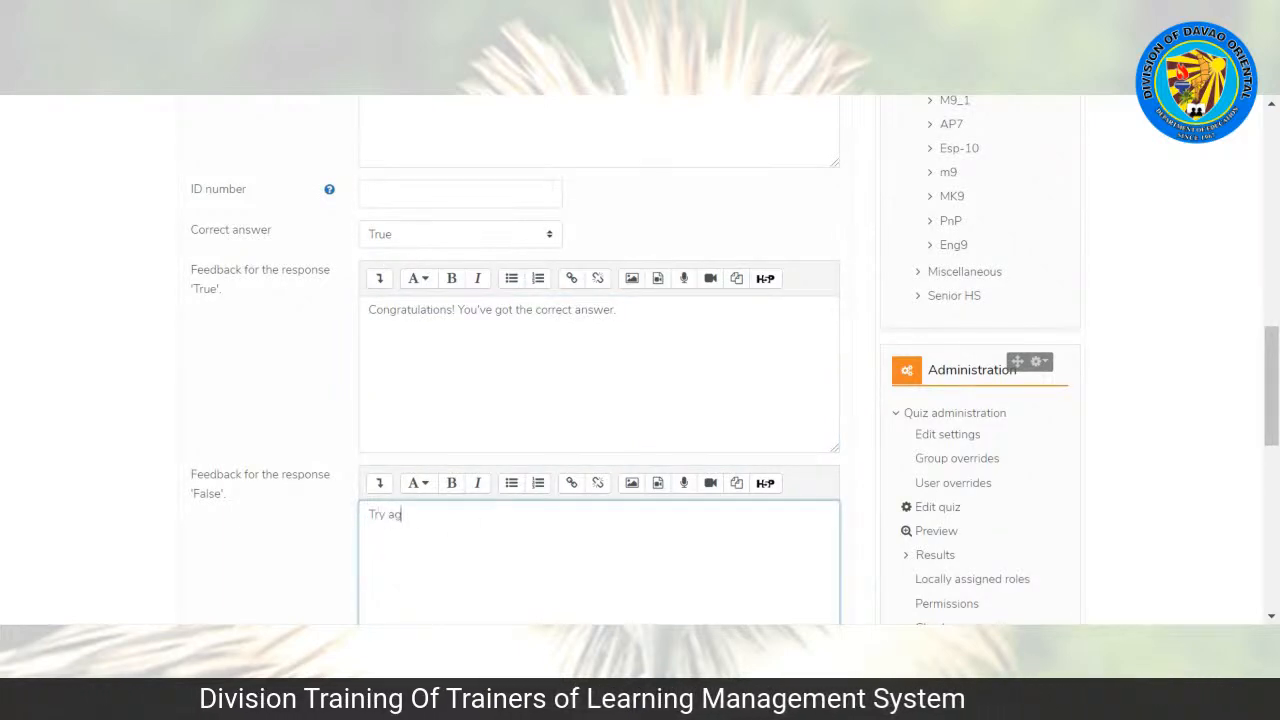
text(ain next time.)
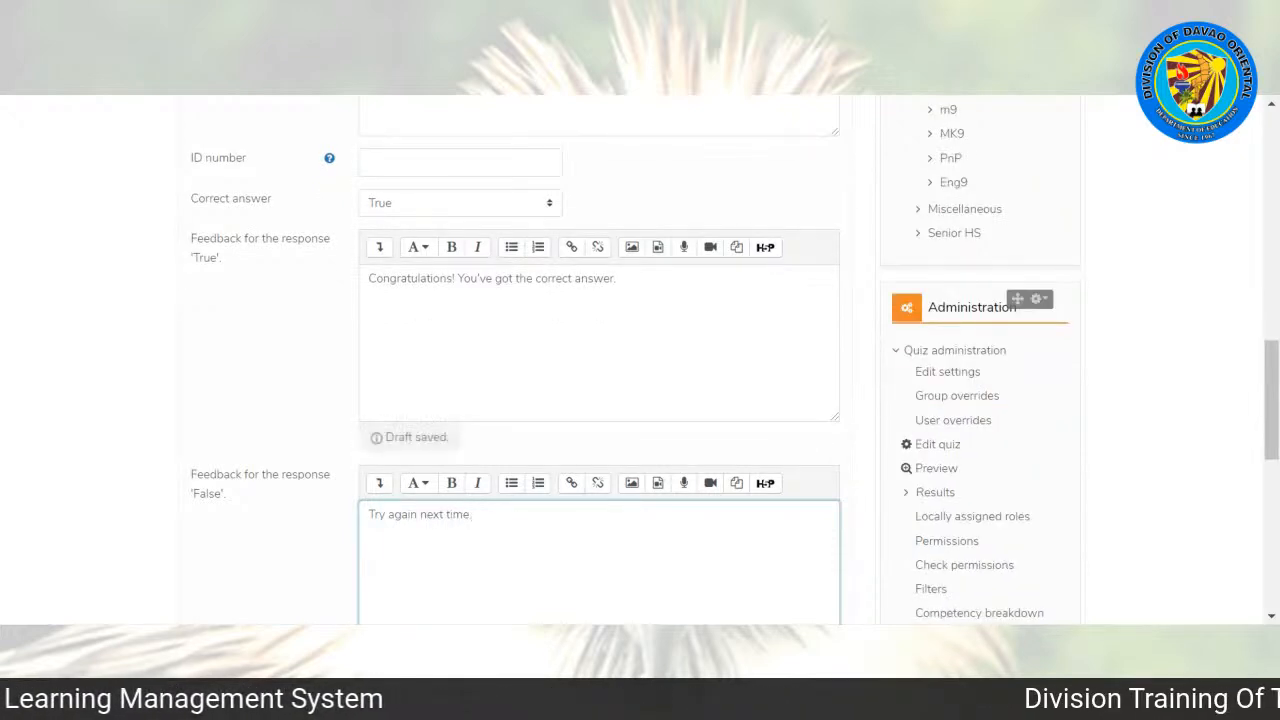
click(285, 534)
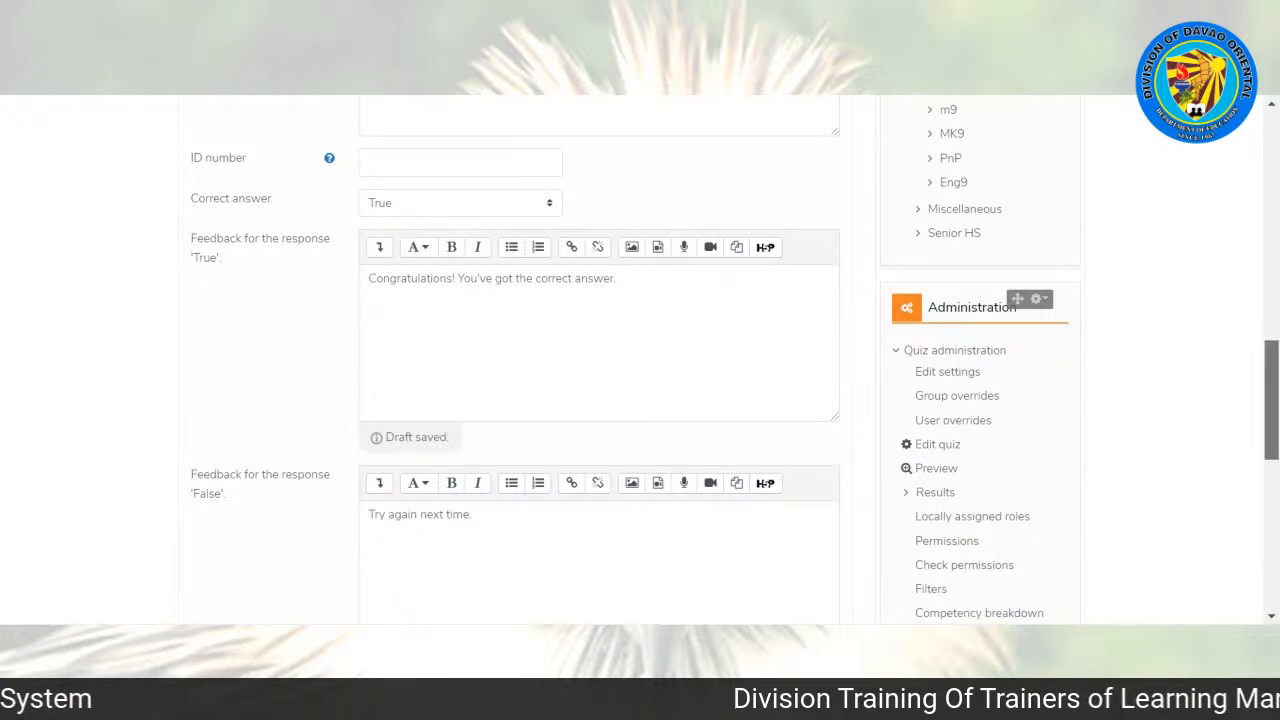
Step: Save the True/False question and remove the page break between Q1 and Q2 in the quiz
scroll(515, 360, down, 4)
scroll(515, 360, down, 2)
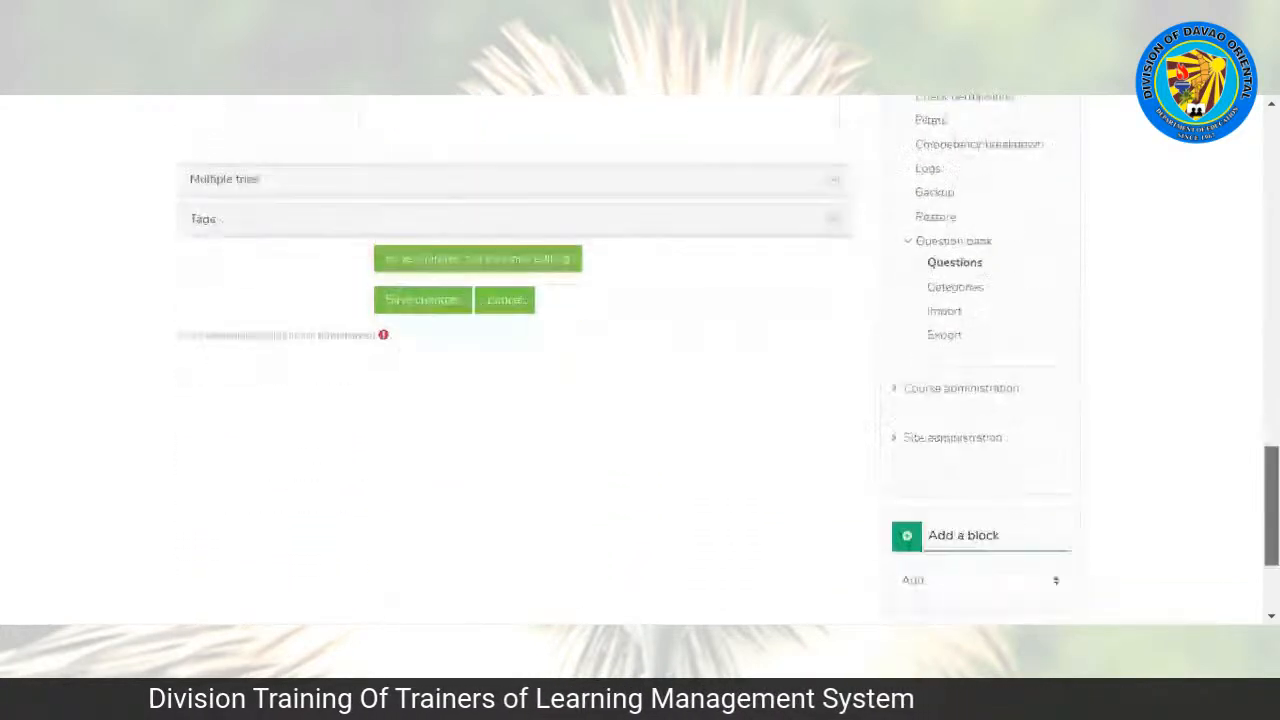
click(430, 312)
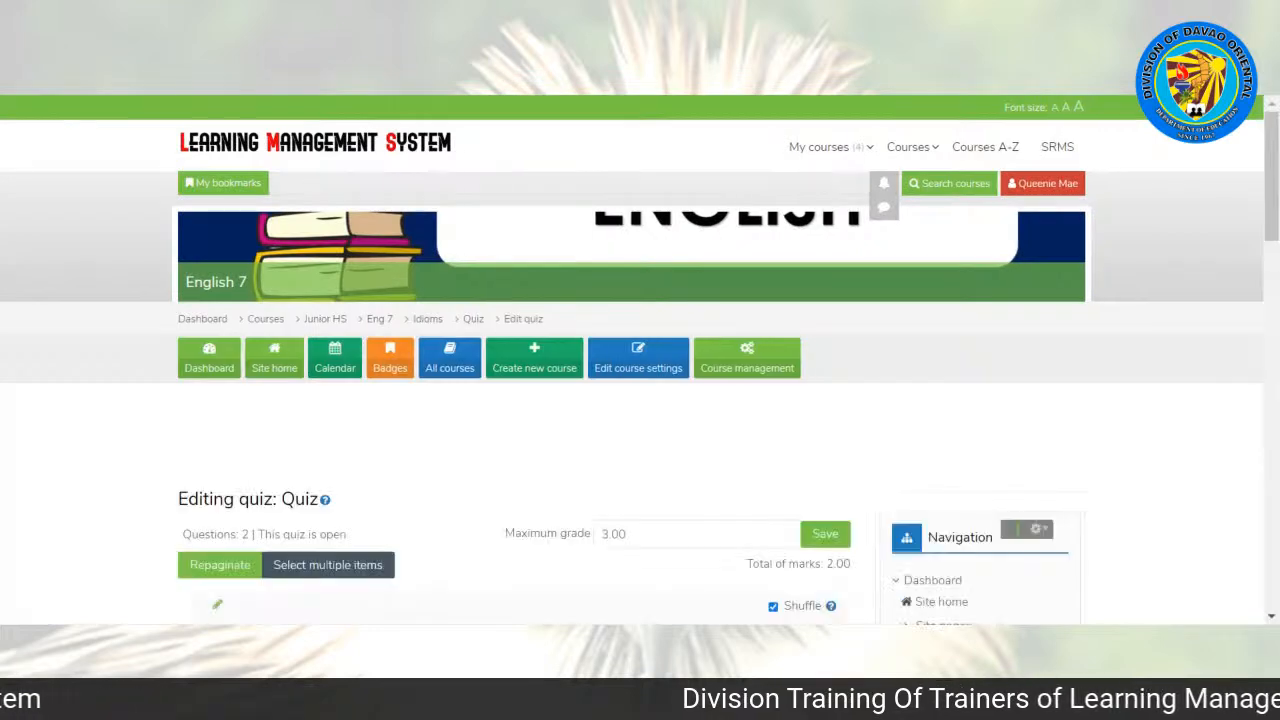
drag(1271, 170, 1271, 238)
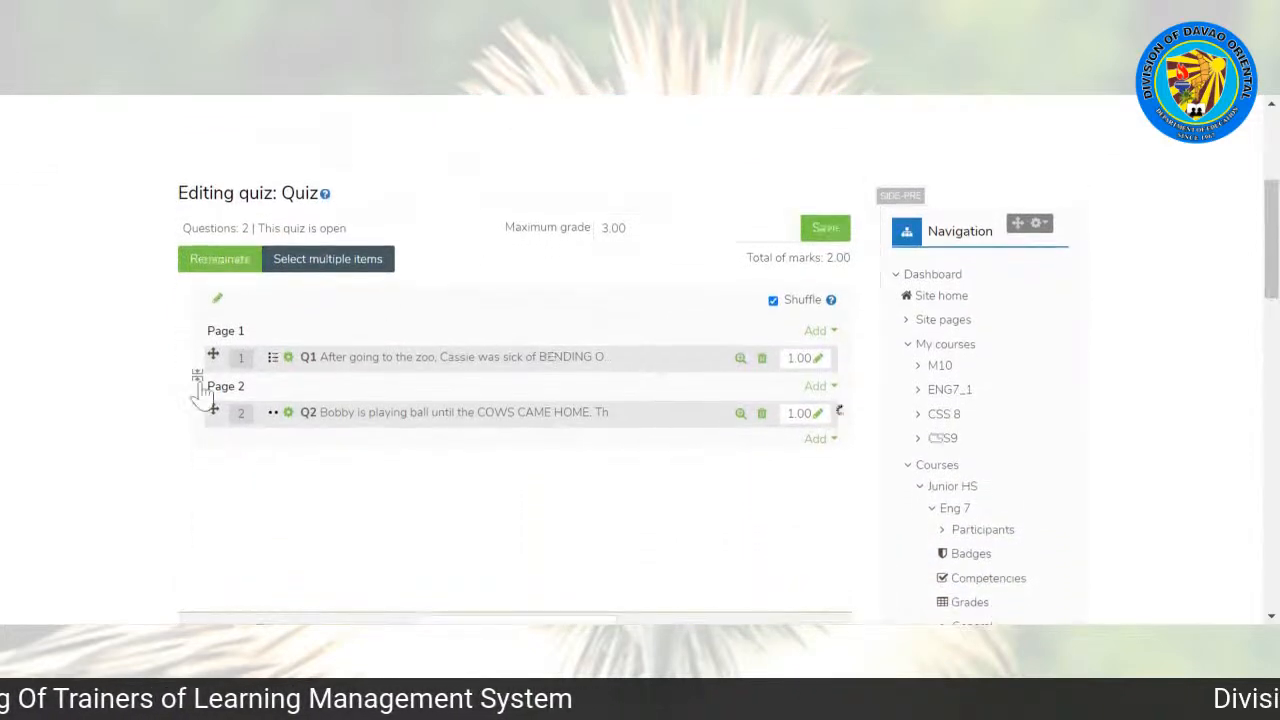
click(197, 375)
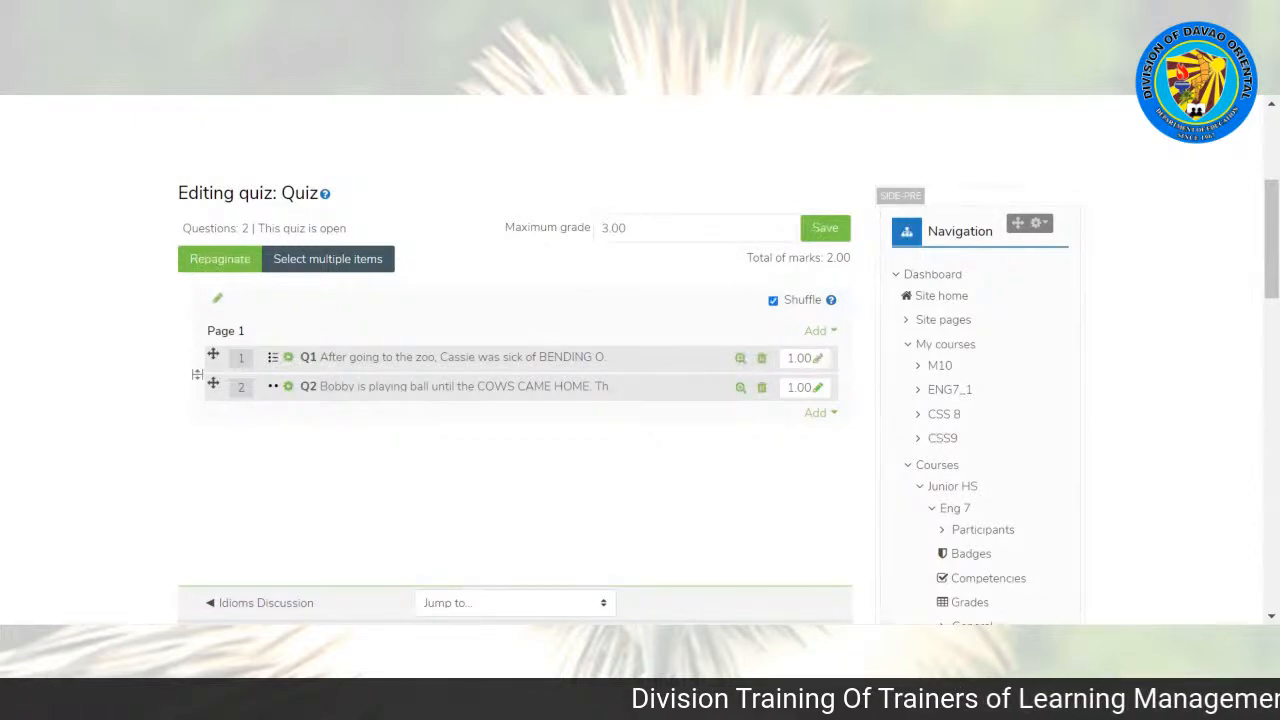
Step: Add a new Short answer question after Q2 on Page 1 of the quiz
click(819, 418)
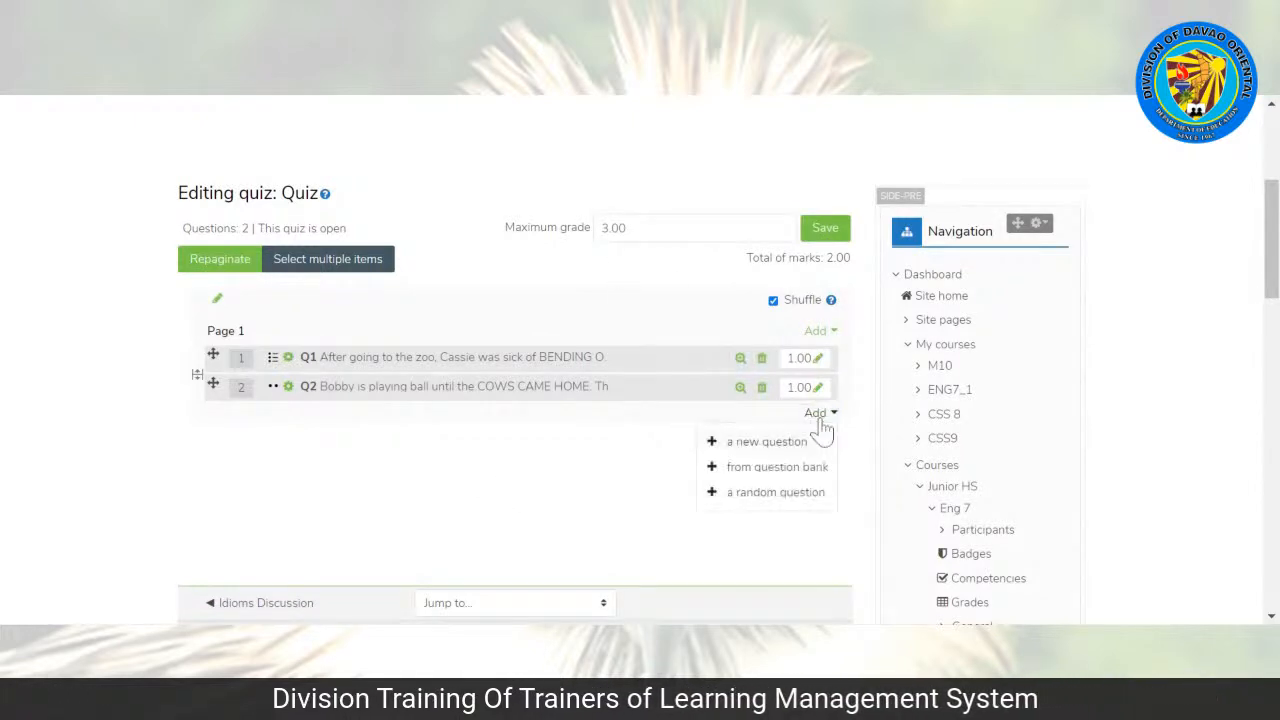
click(750, 444)
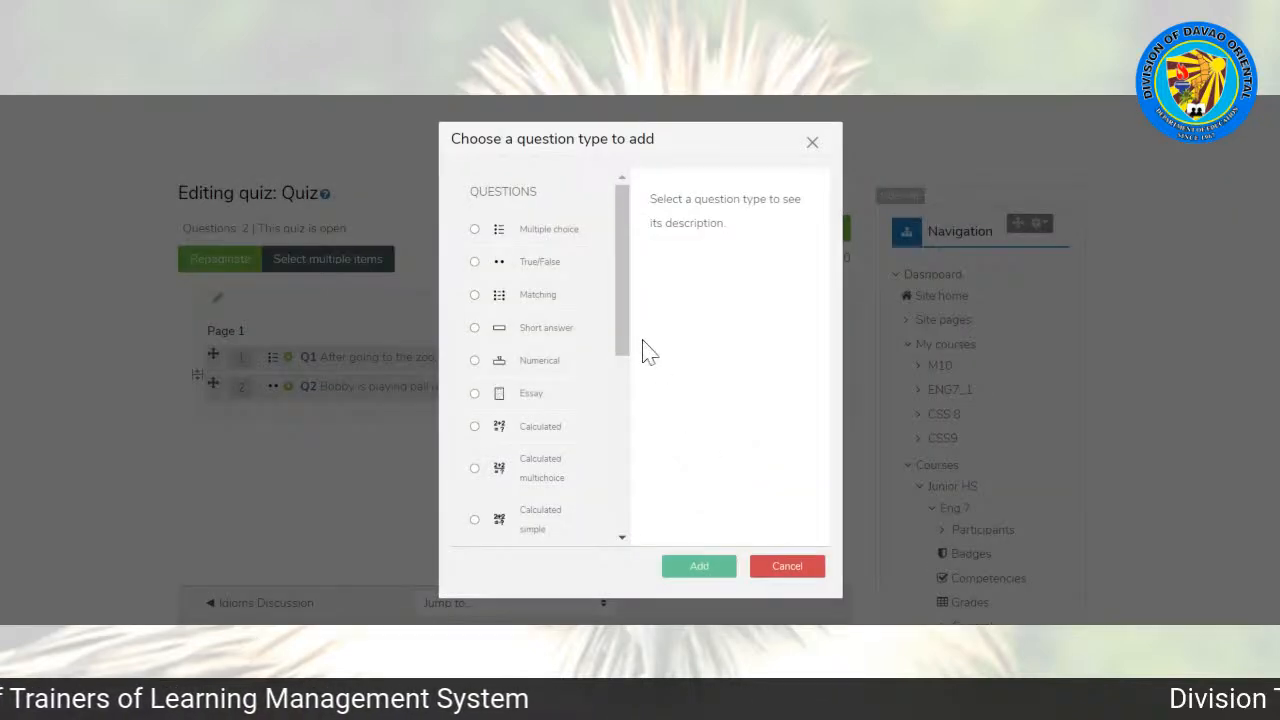
drag(621, 321, 621, 331)
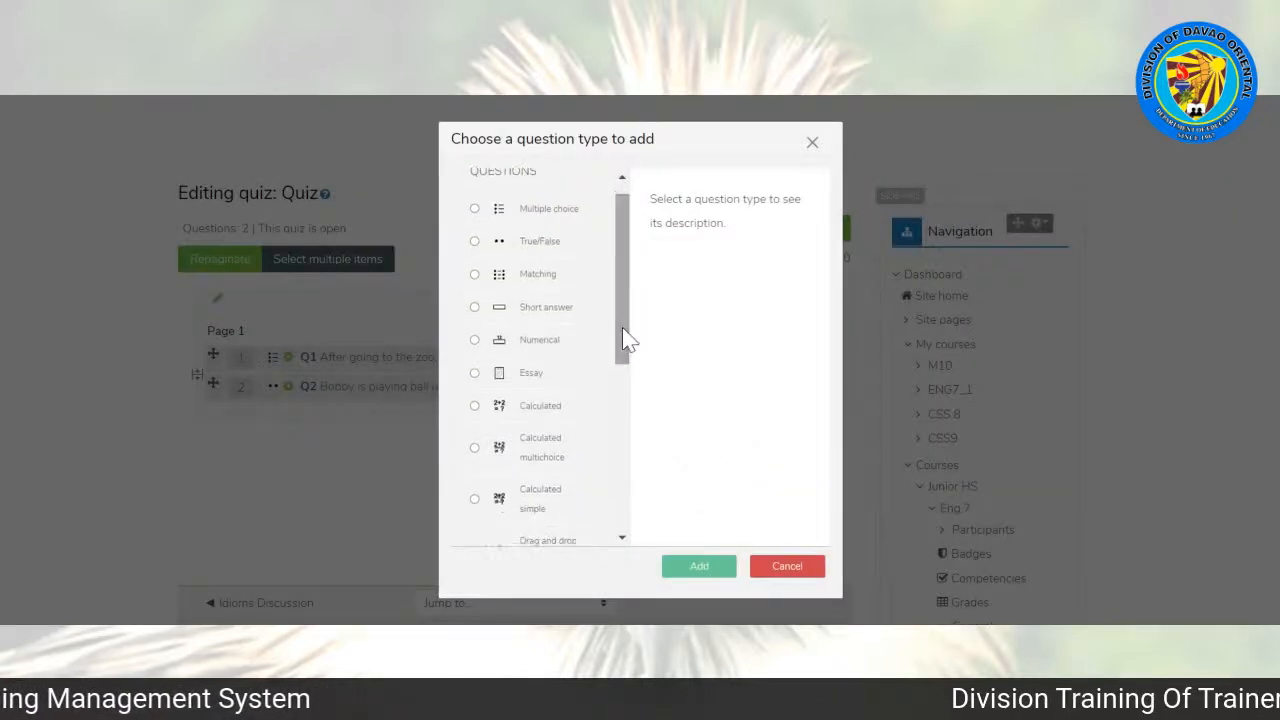
click(521, 320)
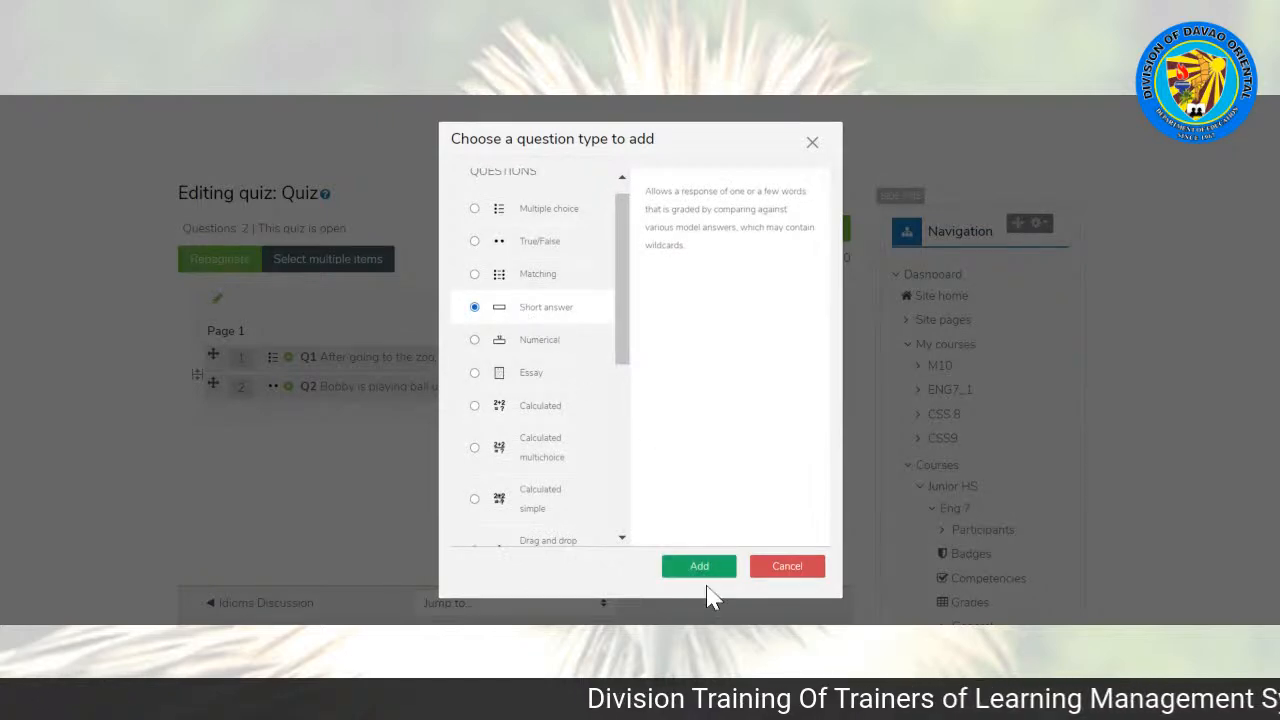
click(700, 568)
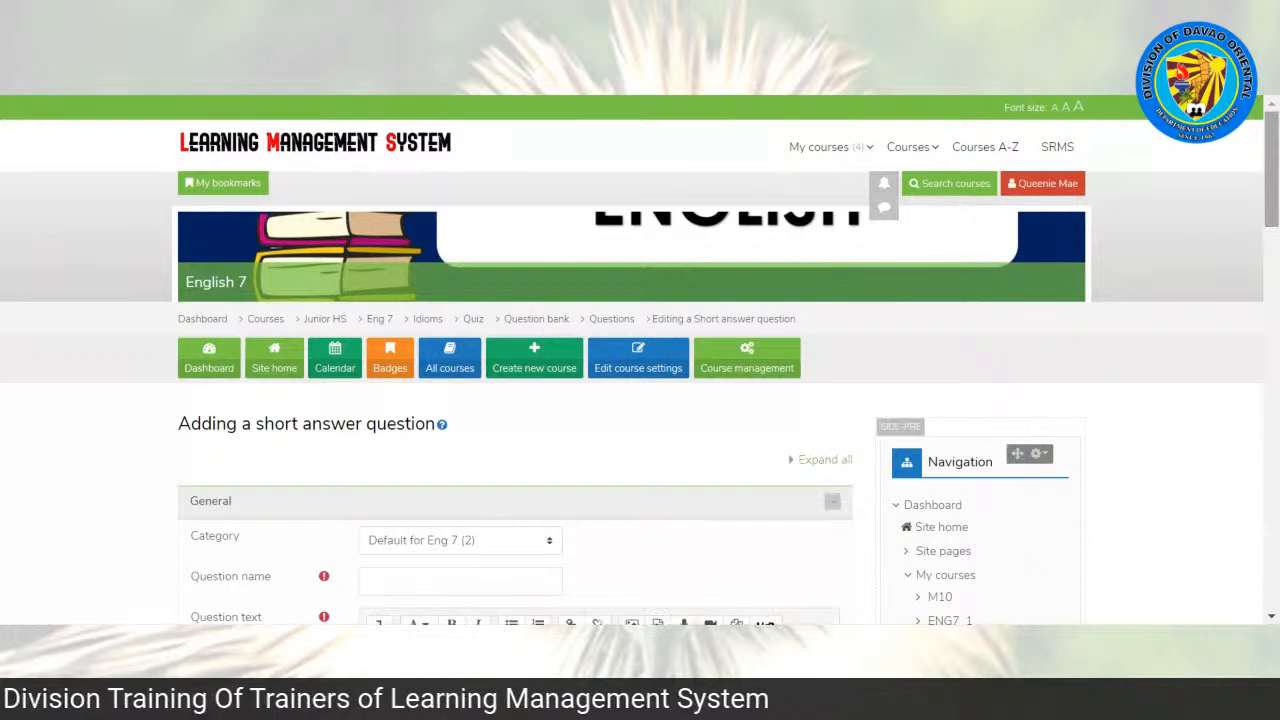
Step: Enter "Q3" as the name of the short answer question and move on to its question text
drag(1276, 207, 1276, 270)
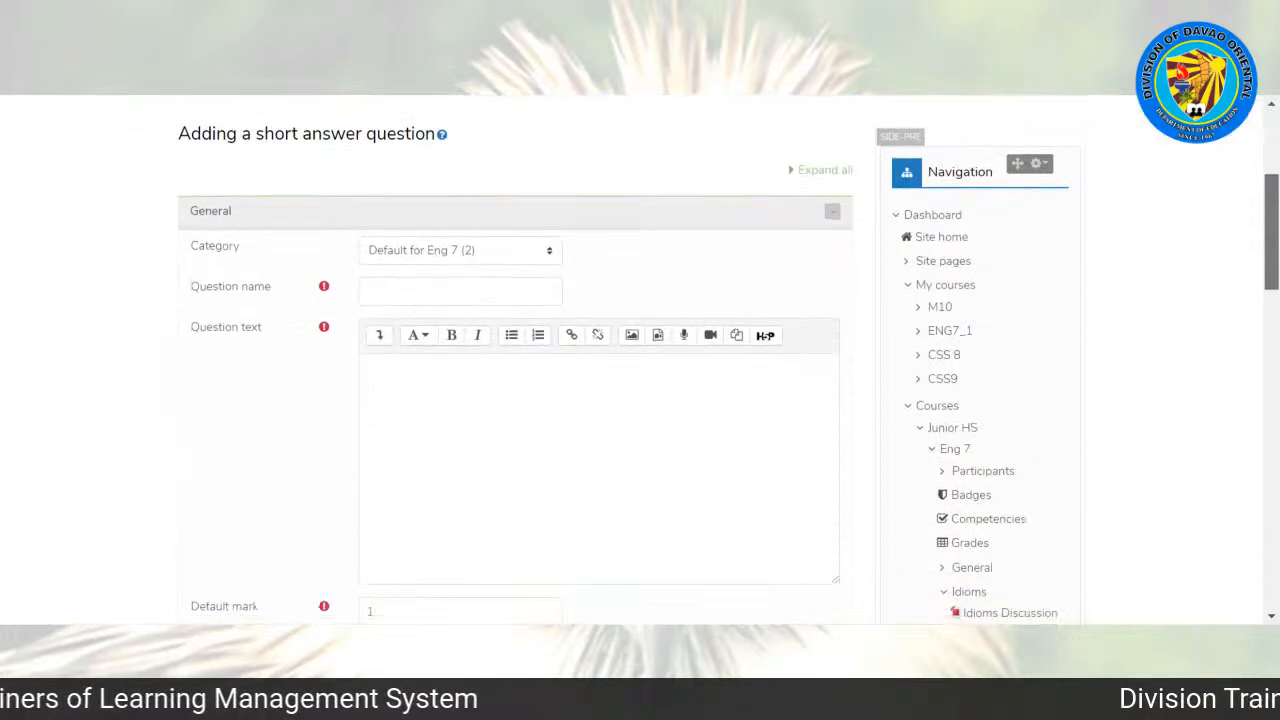
click(367, 291)
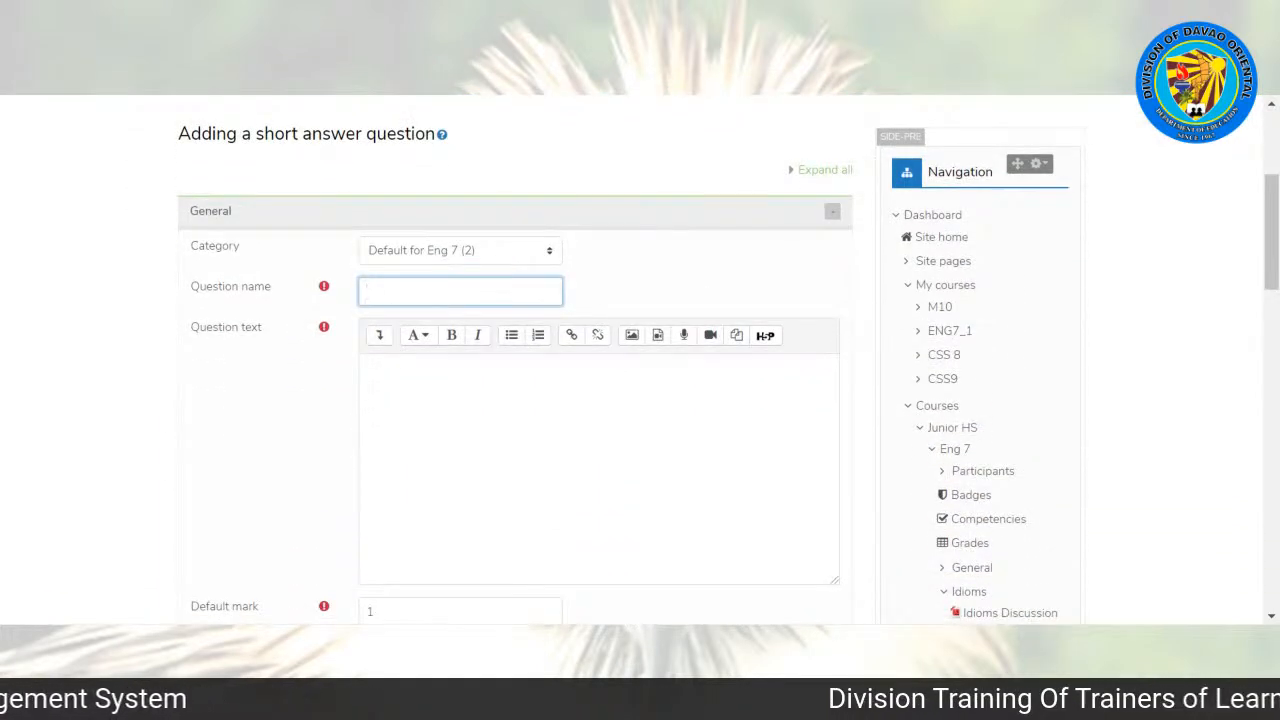
text(Q3)
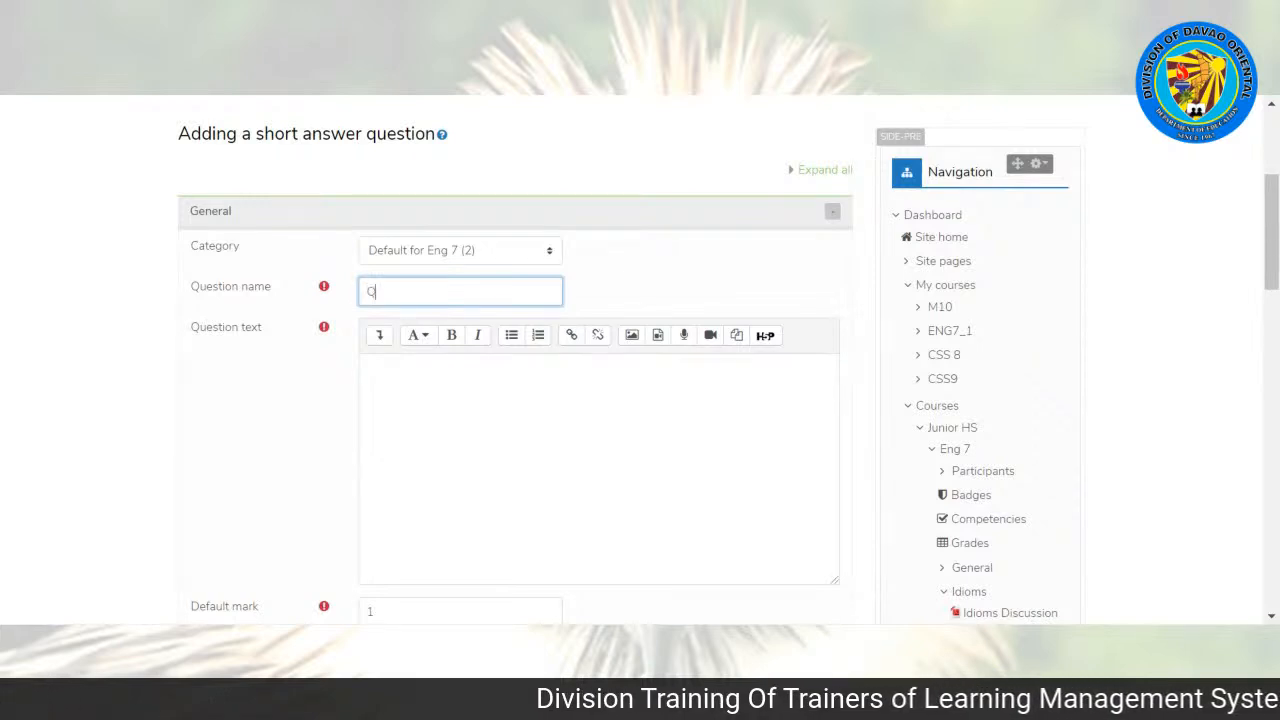
click(369, 367)
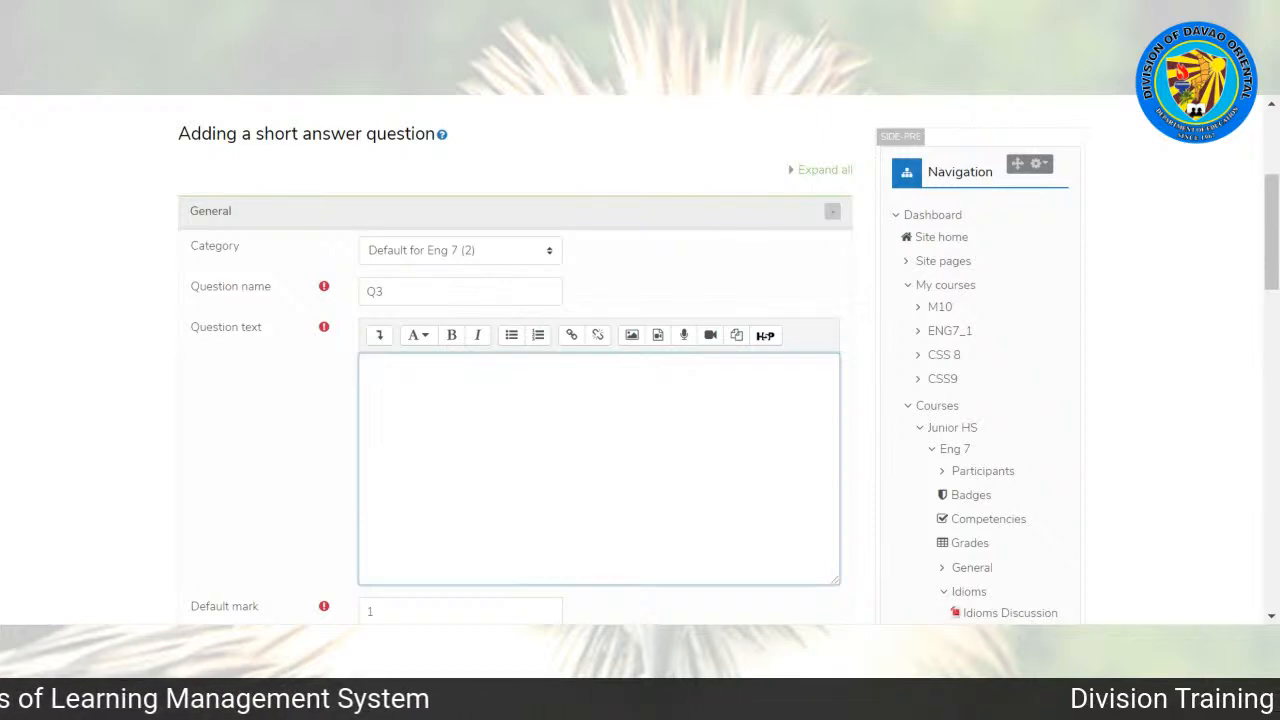
Step: Enter the question text "Students caused a ruckus with their weird houseplay." with "houseplay." in bold
text(Stu)
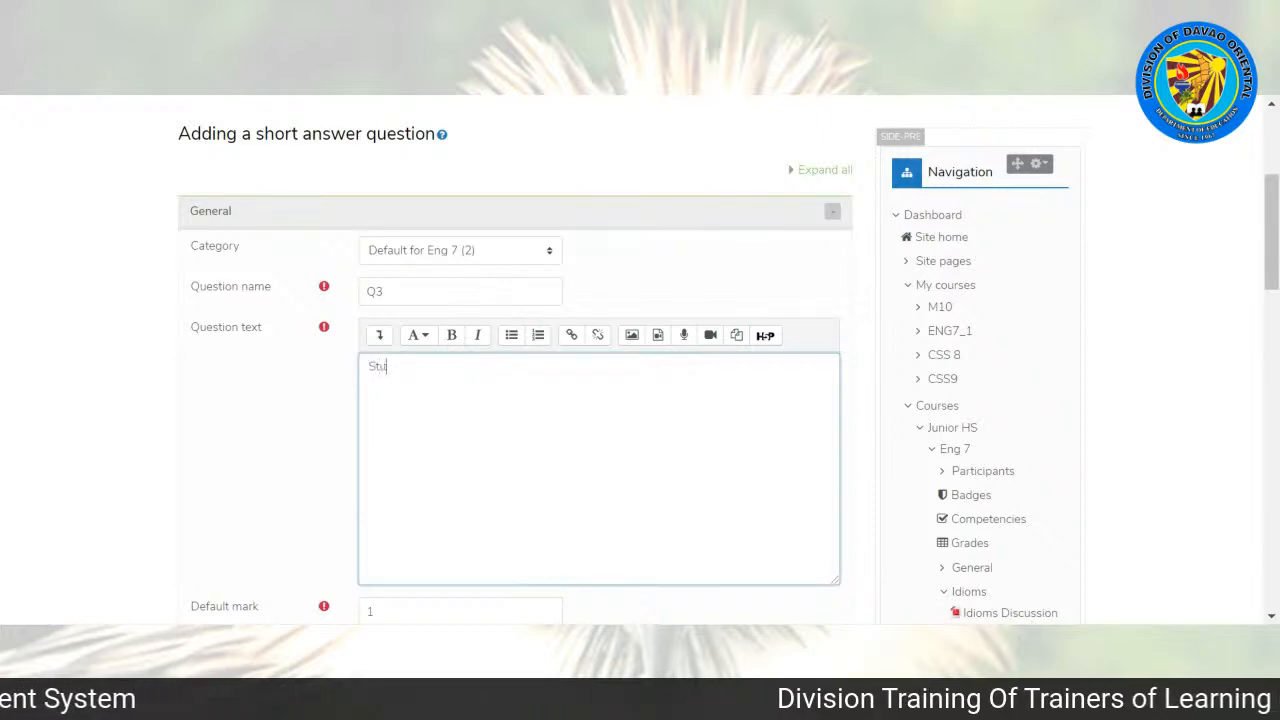
text(dents caused a ruckus )
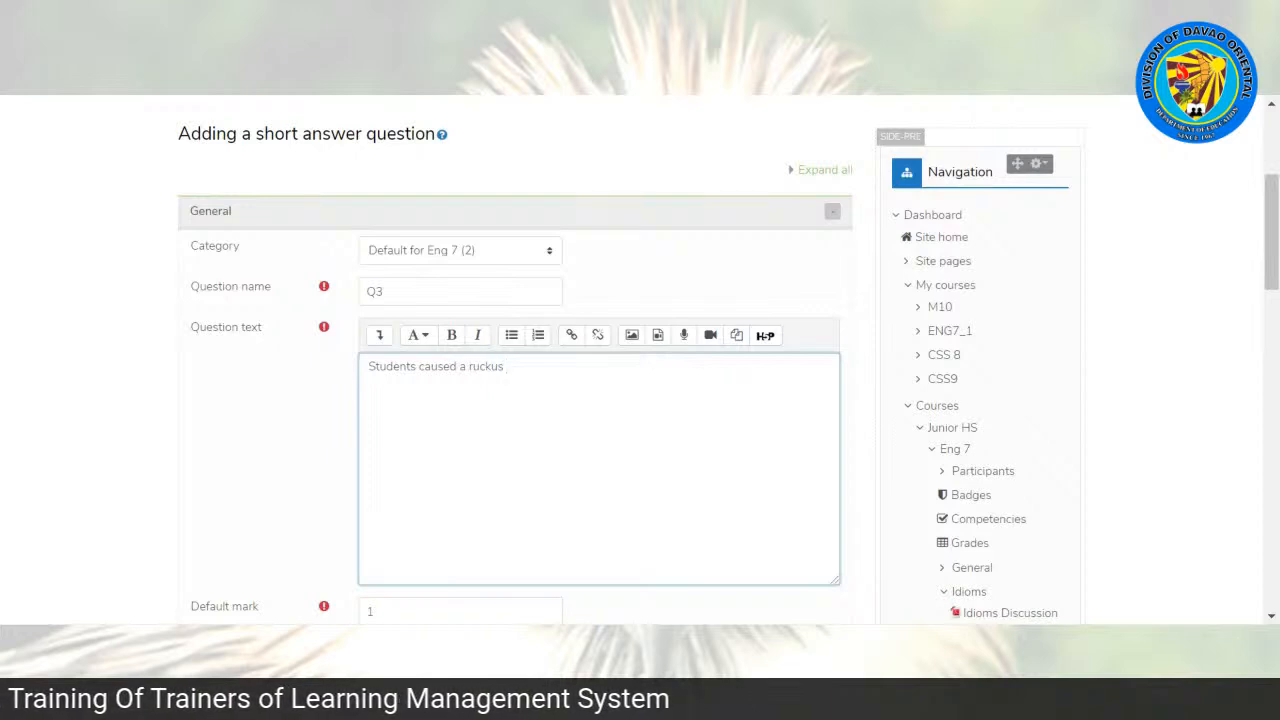
text(wit)
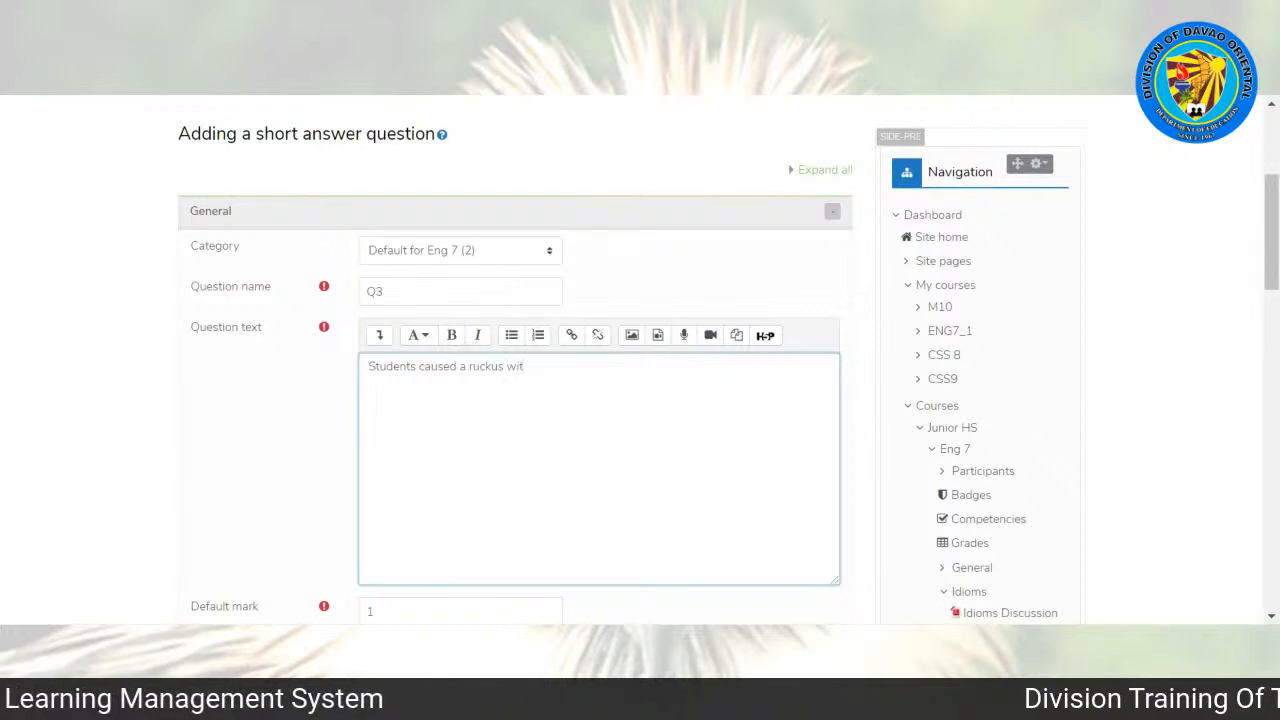
text(h their)
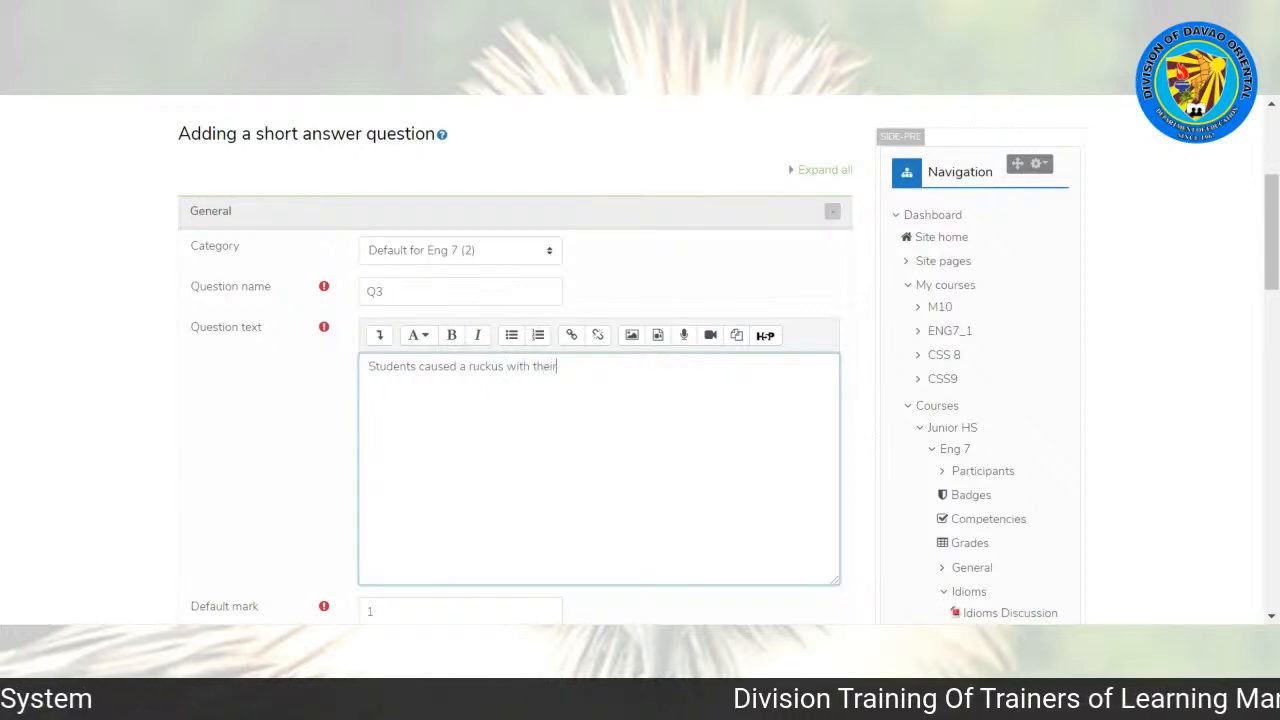
text( weird)
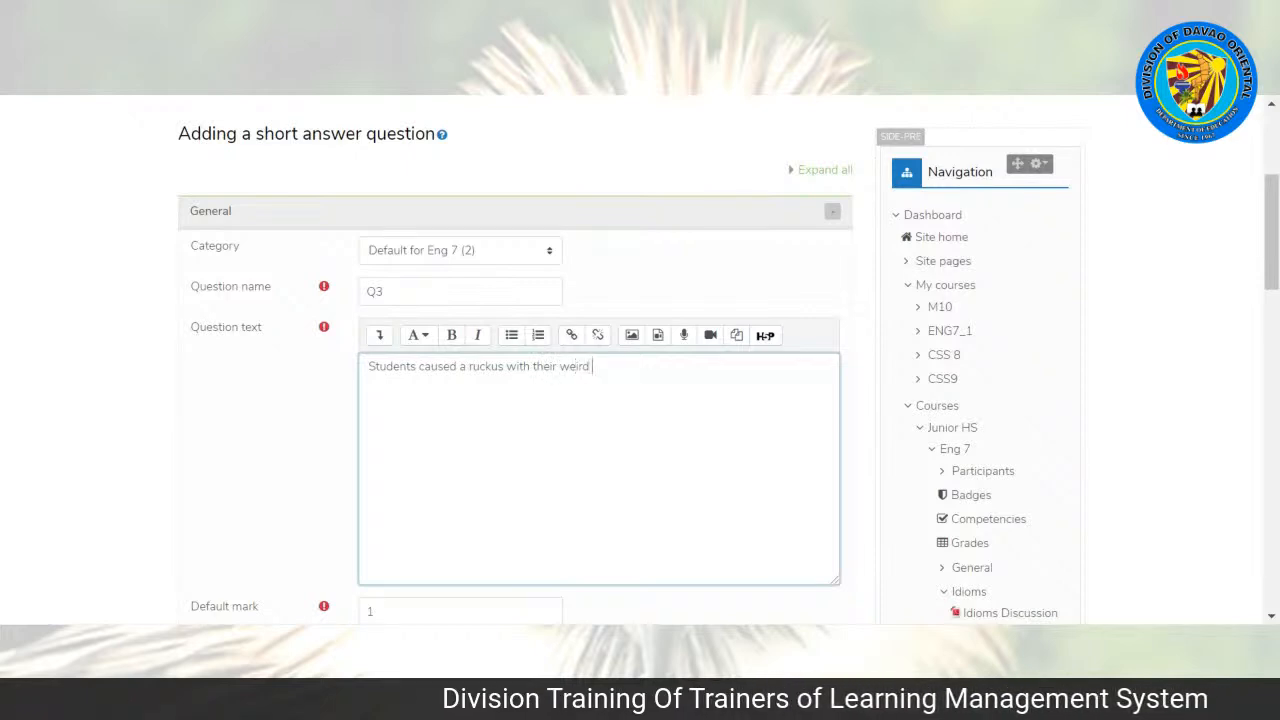
key(ctrl+b)
text(housepl)
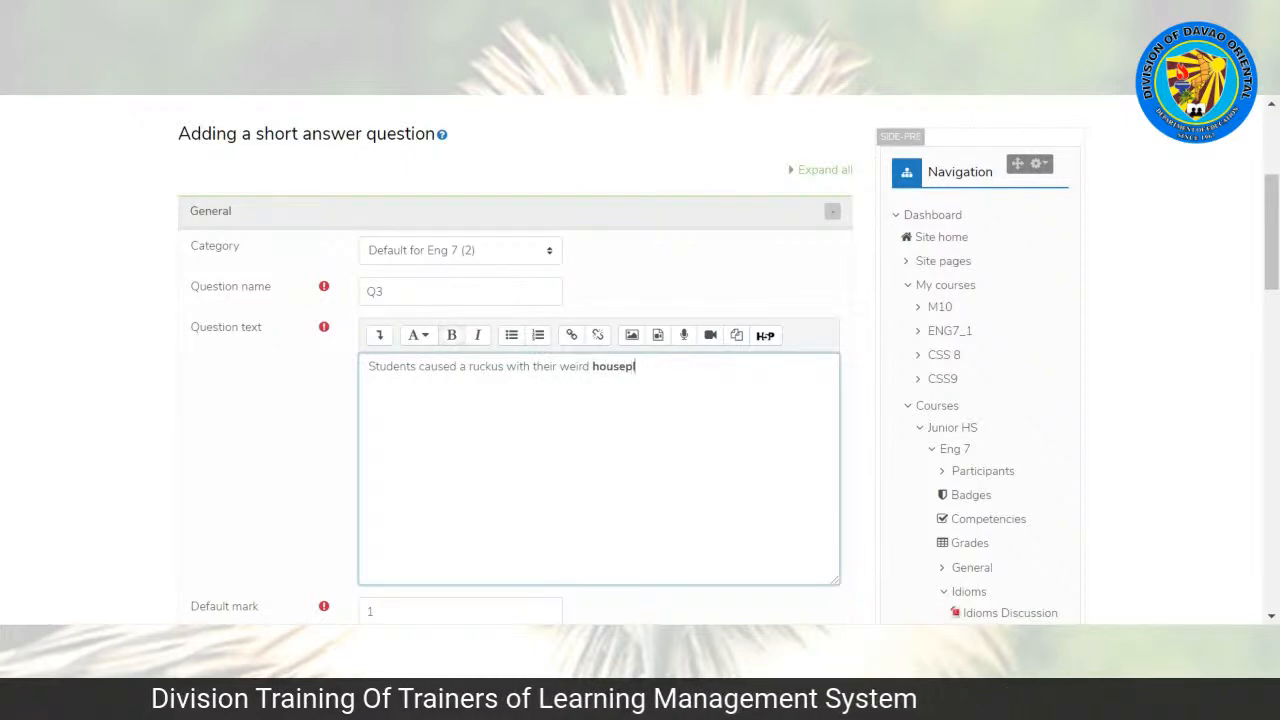
text(ay.)
key(ctrl+b)
Step: Continue the question text in regular weight with "The highlighted word means" followed by an underscore blank
text(The highlighted)
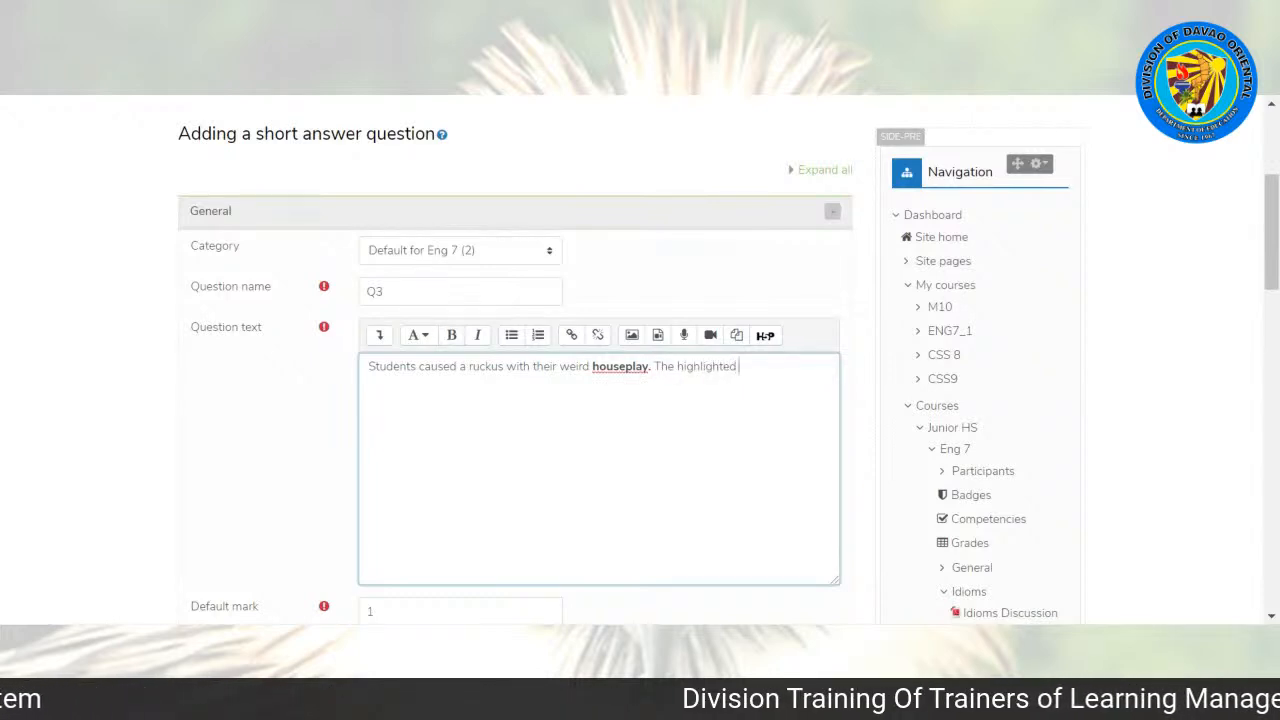
text( m)
key(BackSpace)
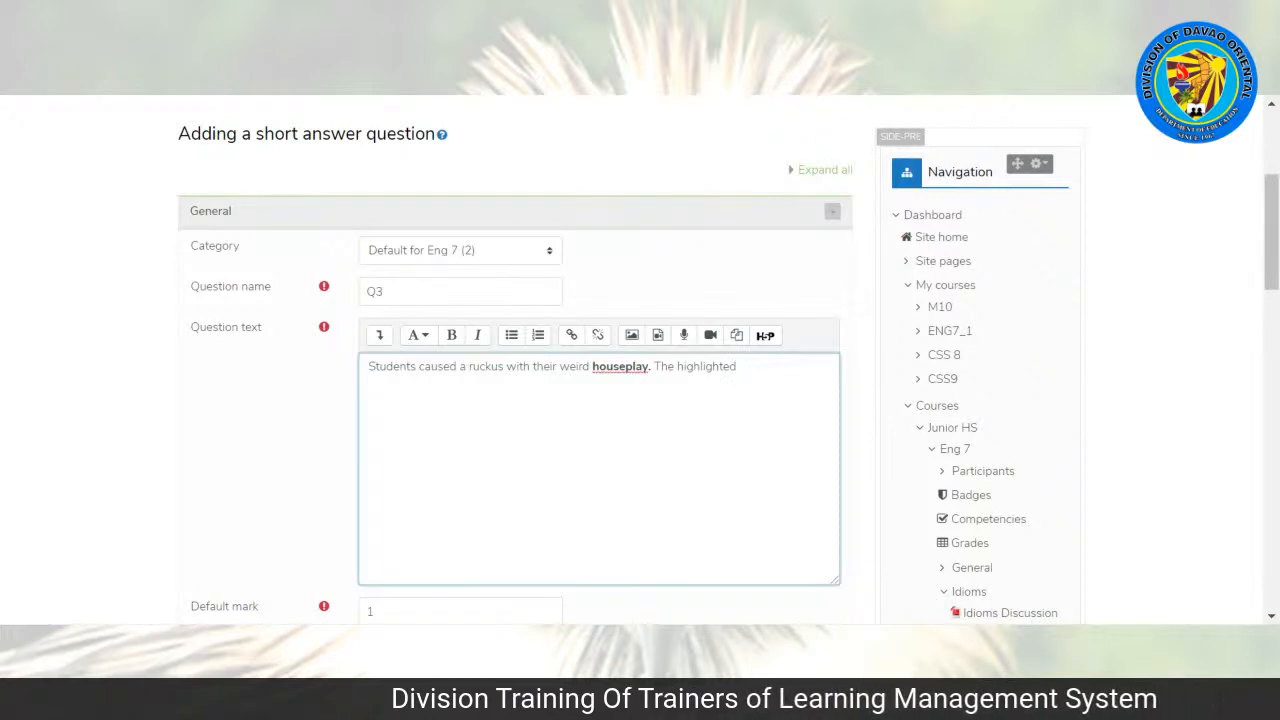
text(word means)
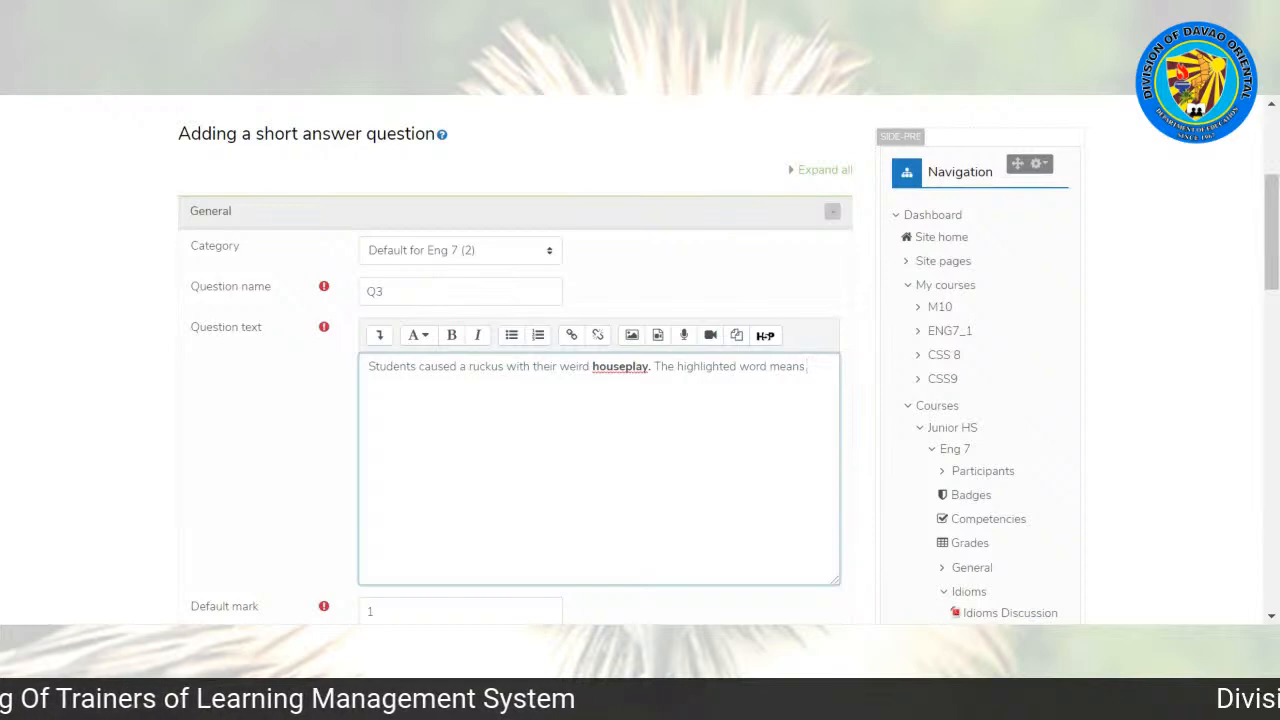
text(_____________)
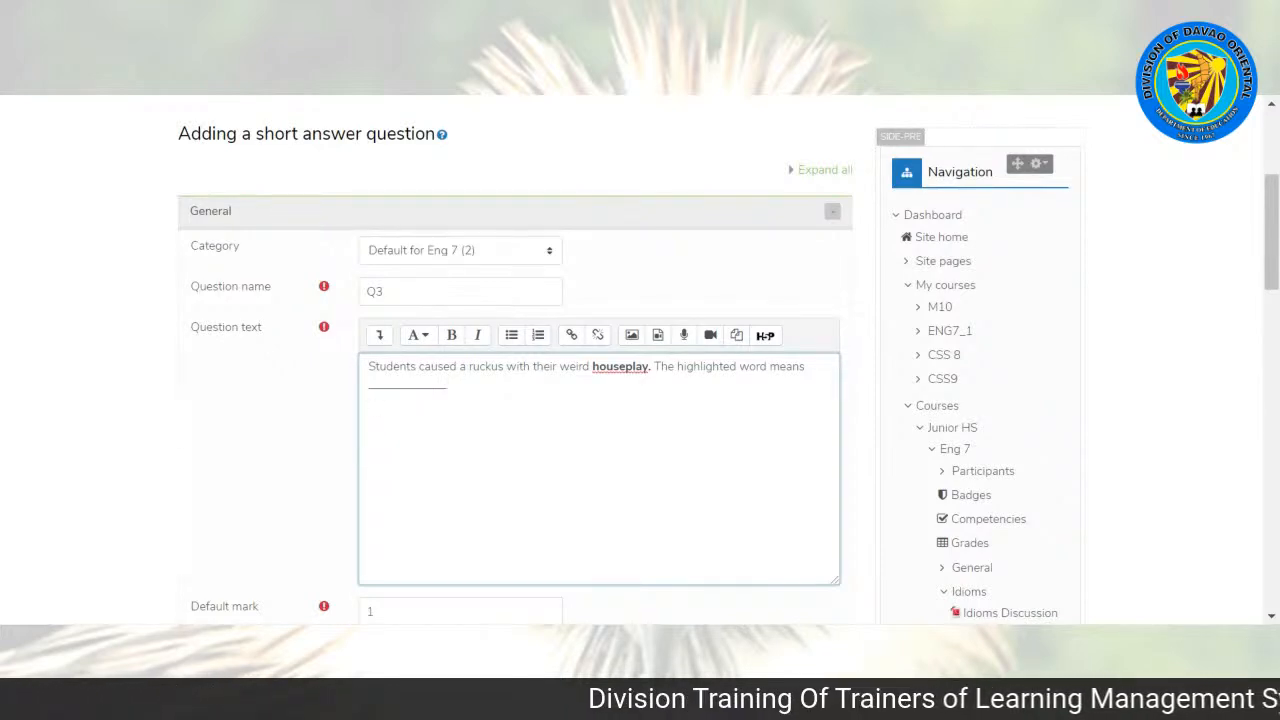
Step: Correct "houseplay" to "horseplay" in the question text and apply bold to the word
key(BackSpace)
key(BackSpace)
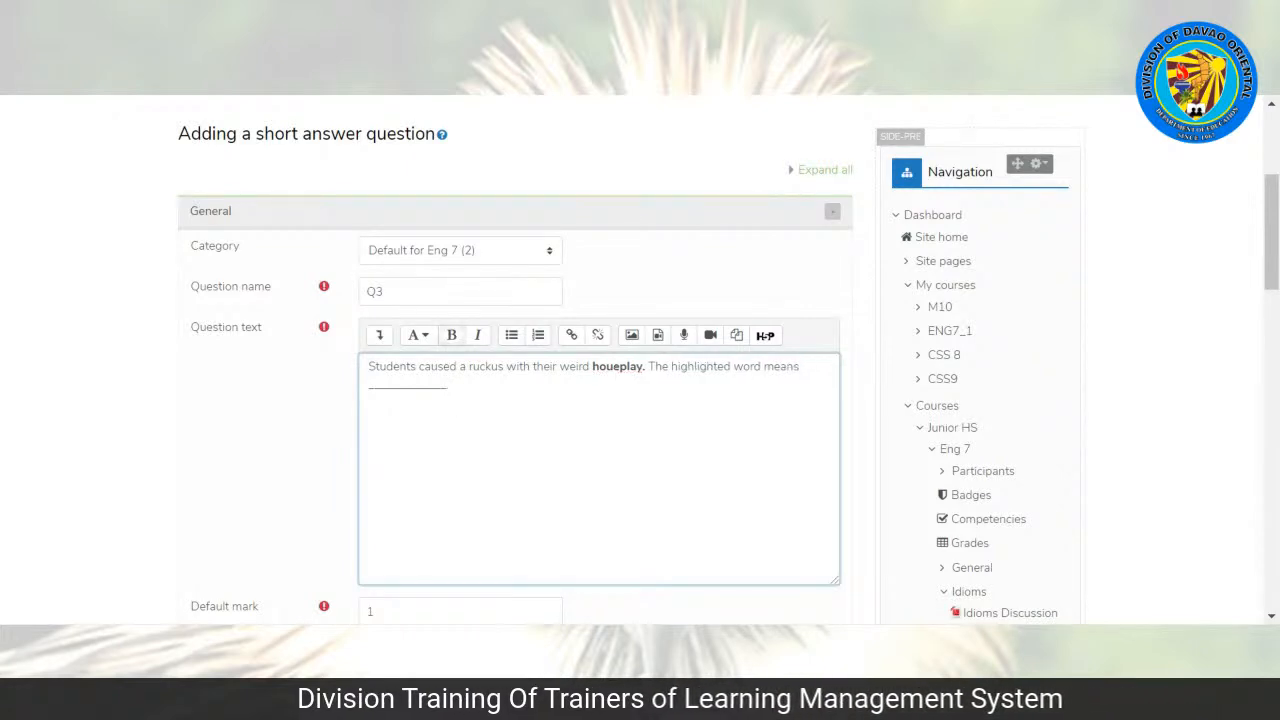
text(rs)
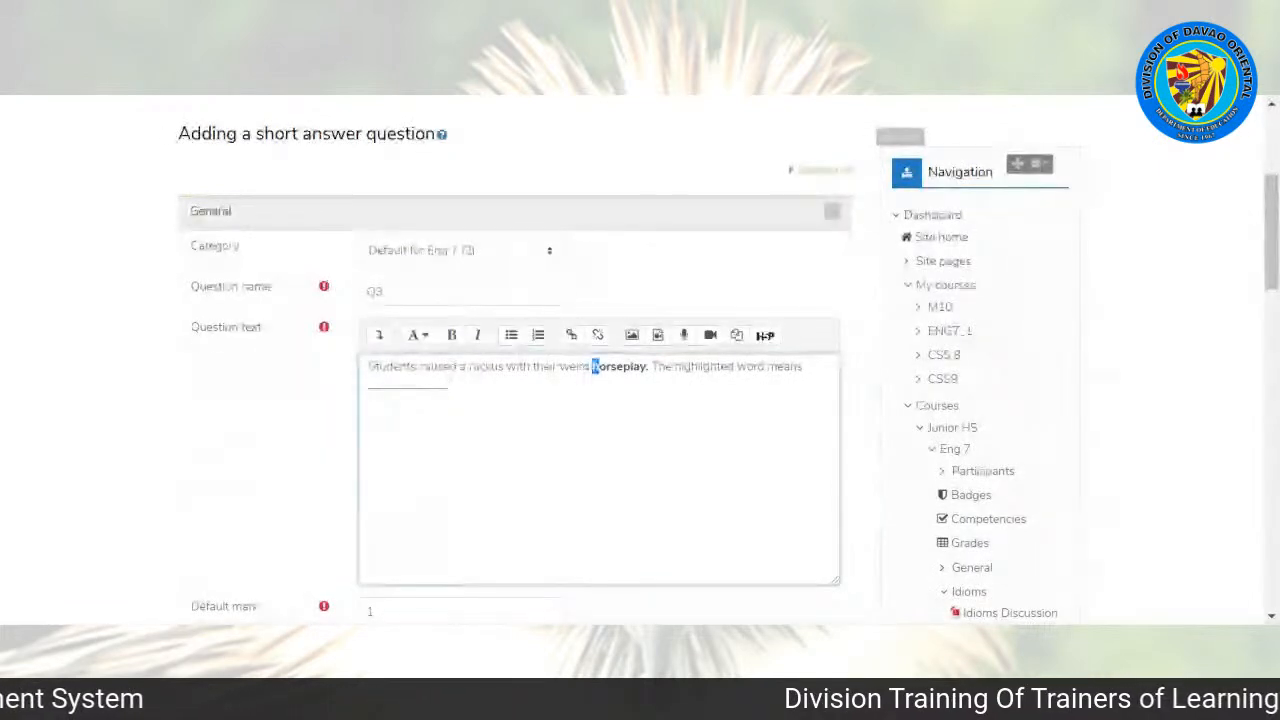
drag(593, 366, 648, 366)
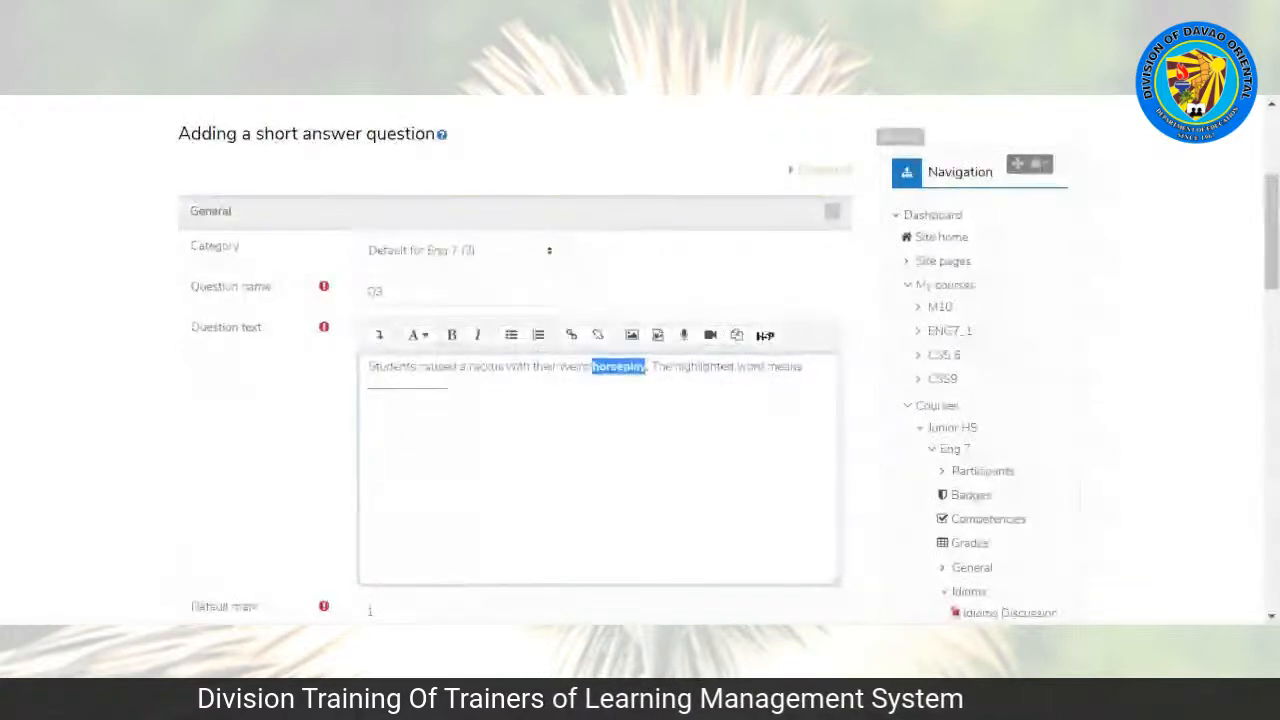
click(453, 339)
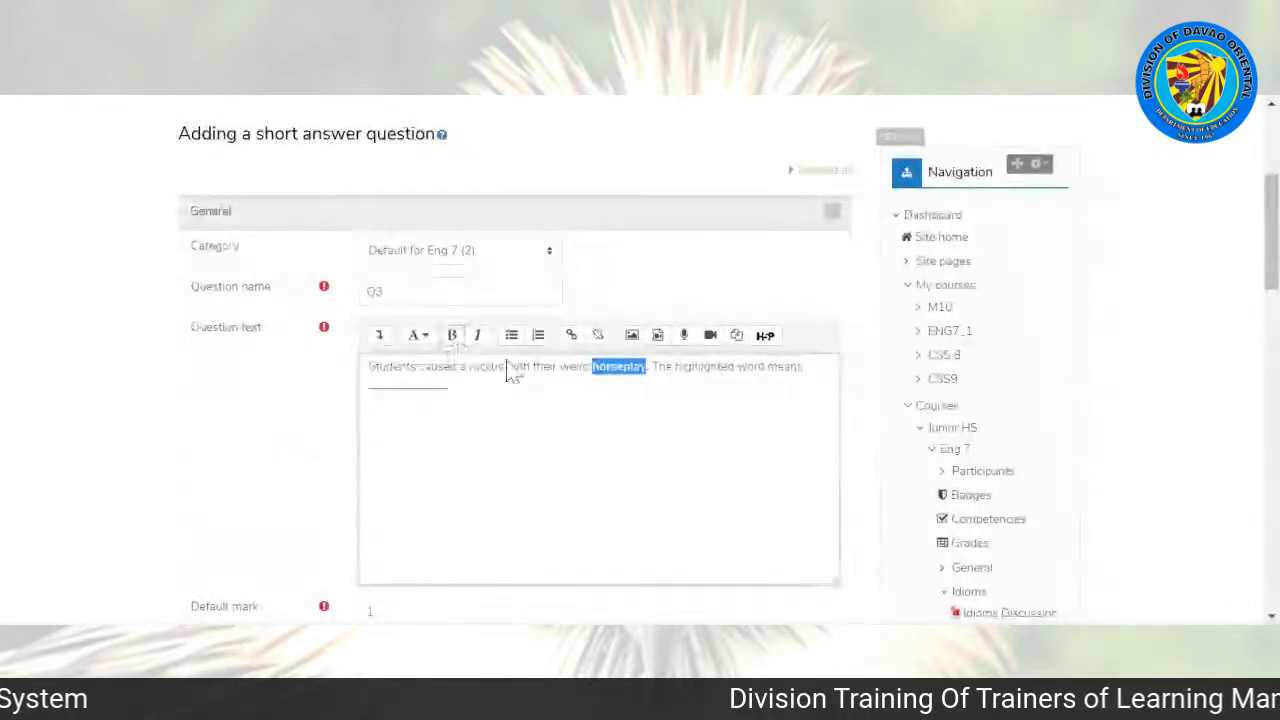
Step: Enter "wrestled around with each other" as Answer 1 of the short answer question
scroll(600, 400, down, 1)
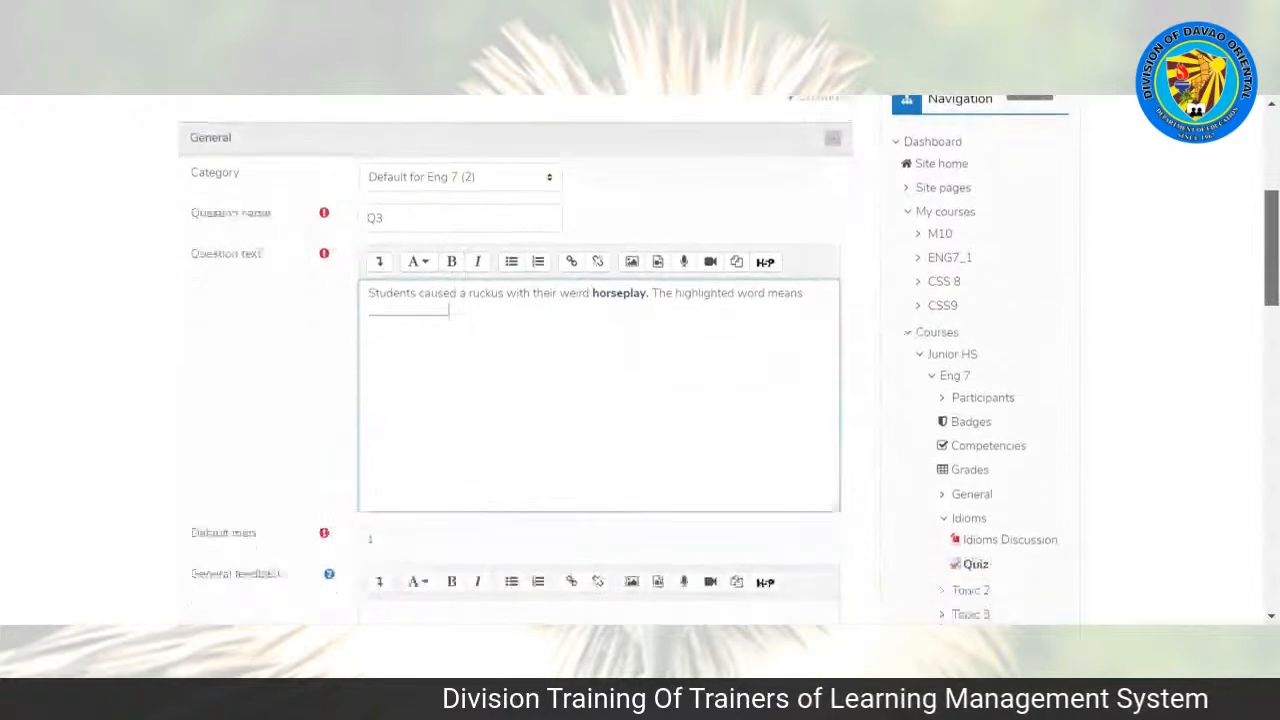
scroll(592, 355, down, 2)
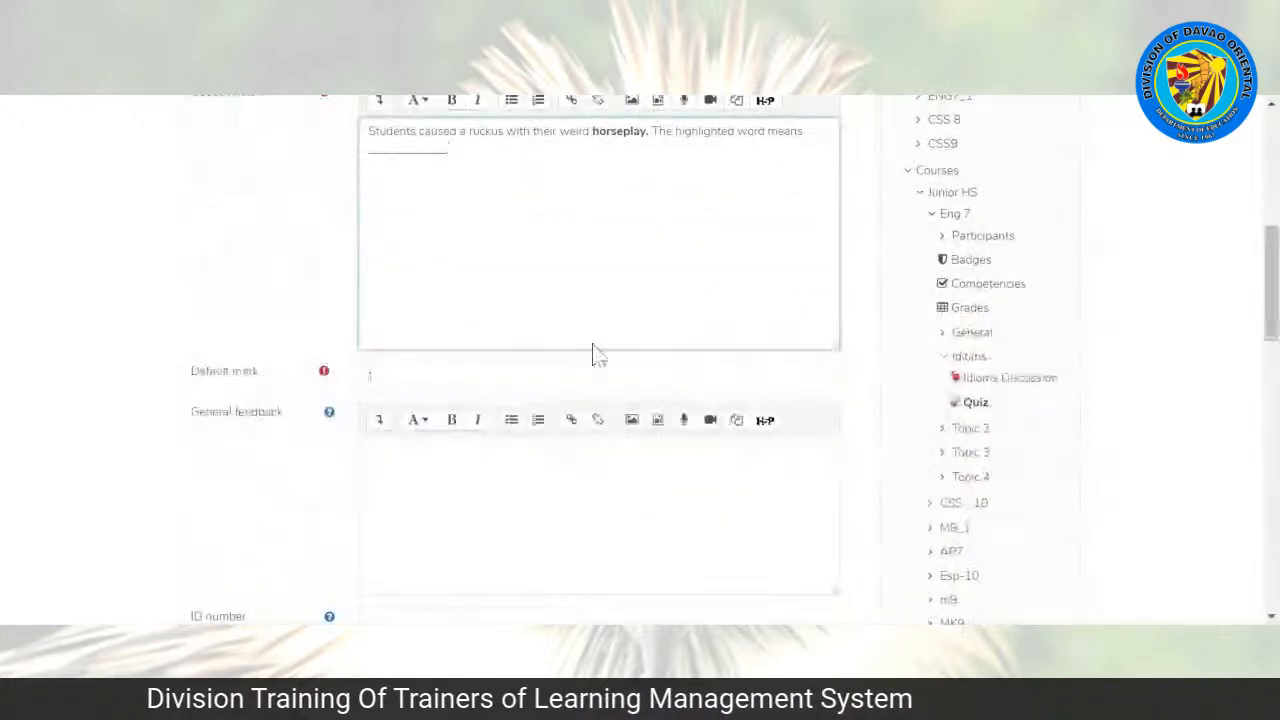
scroll(592, 355, down, 3)
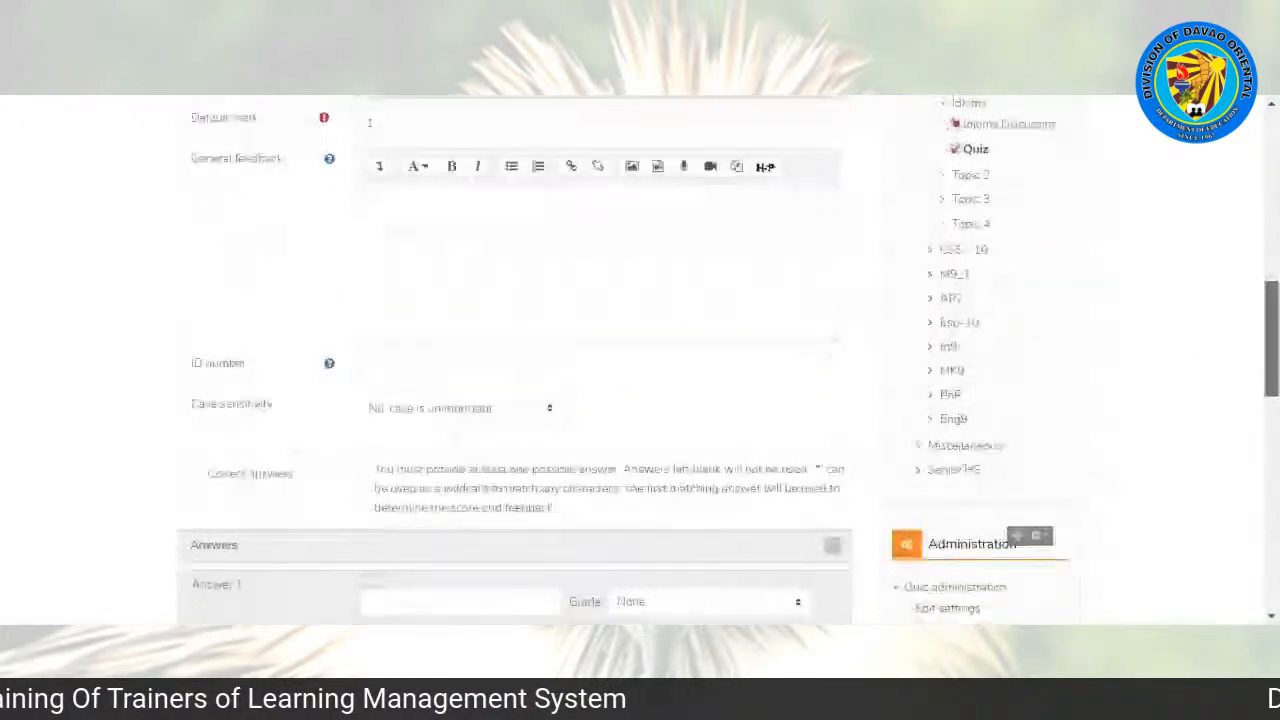
scroll(592, 355, down, 3)
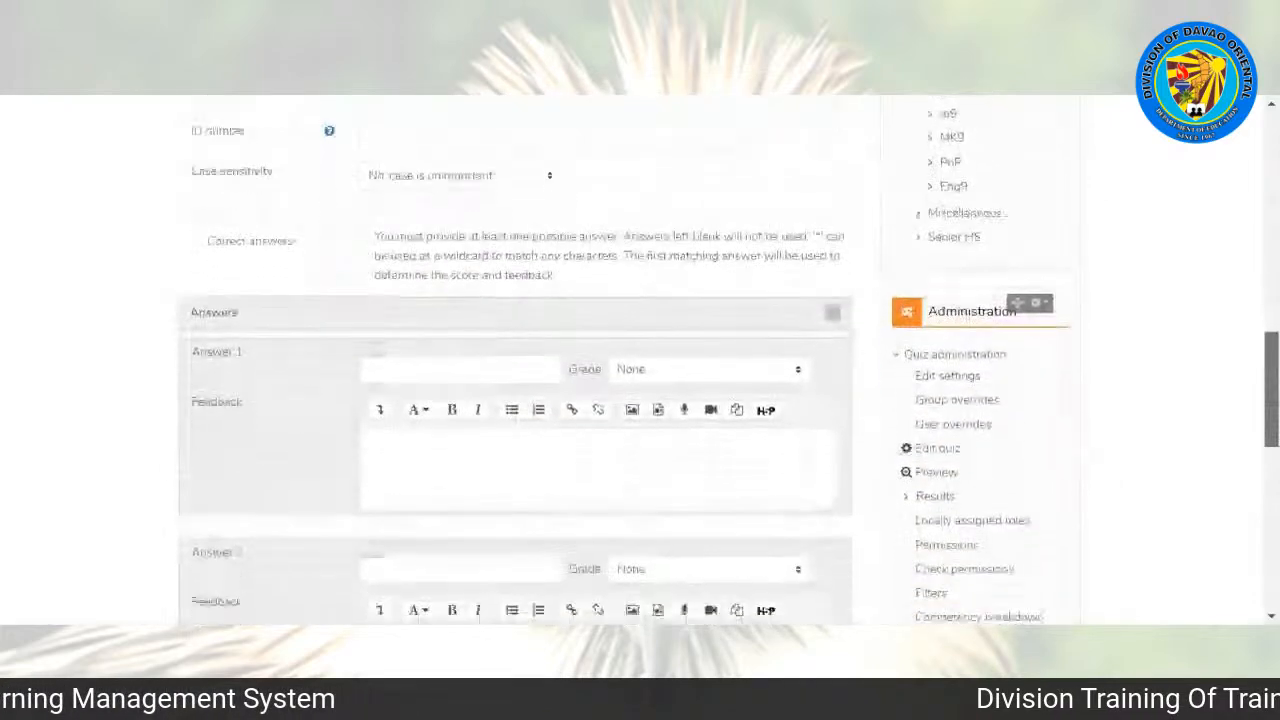
drag(1271, 398, 1271, 404)
click(480, 342)
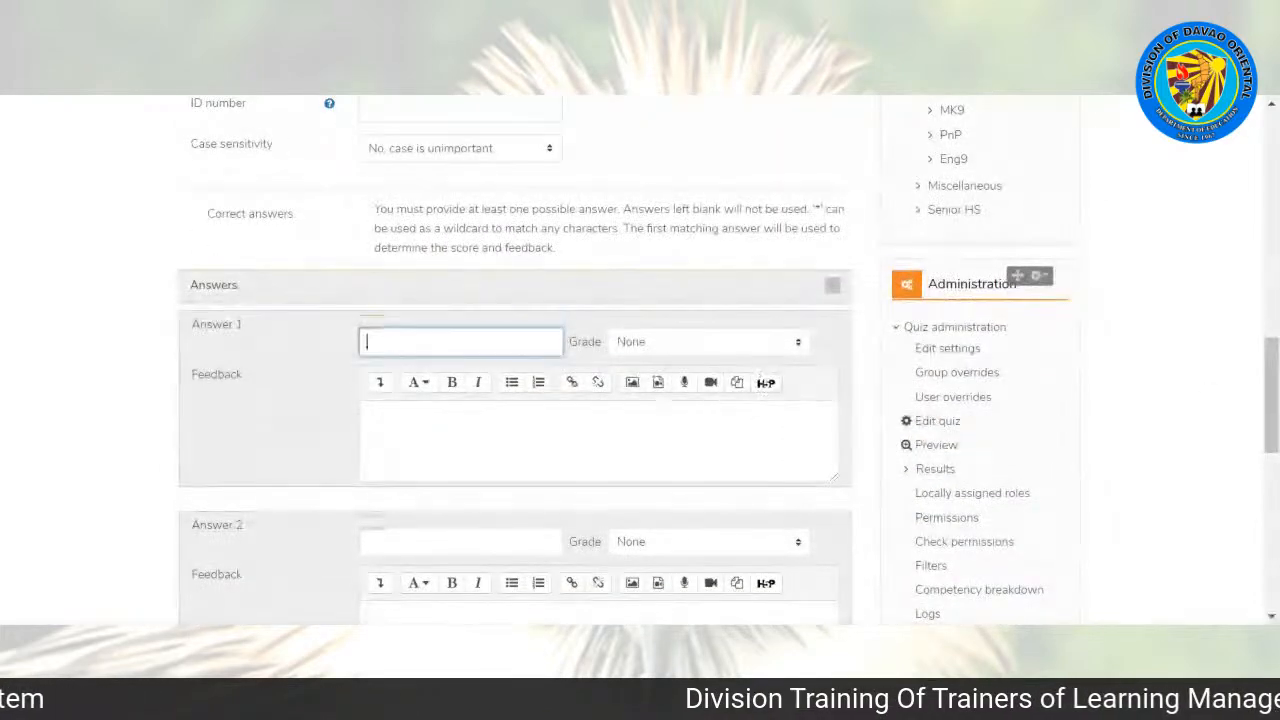
drag(1271, 412, 1271, 431)
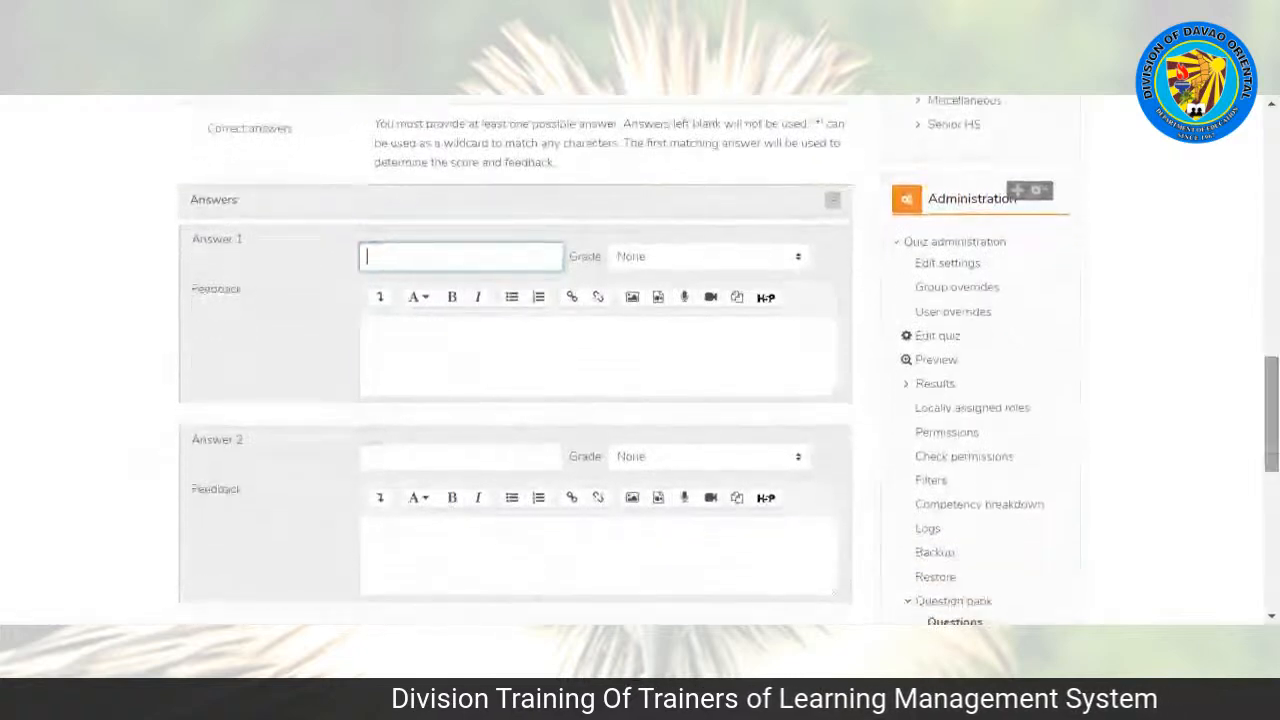
click(645, 262)
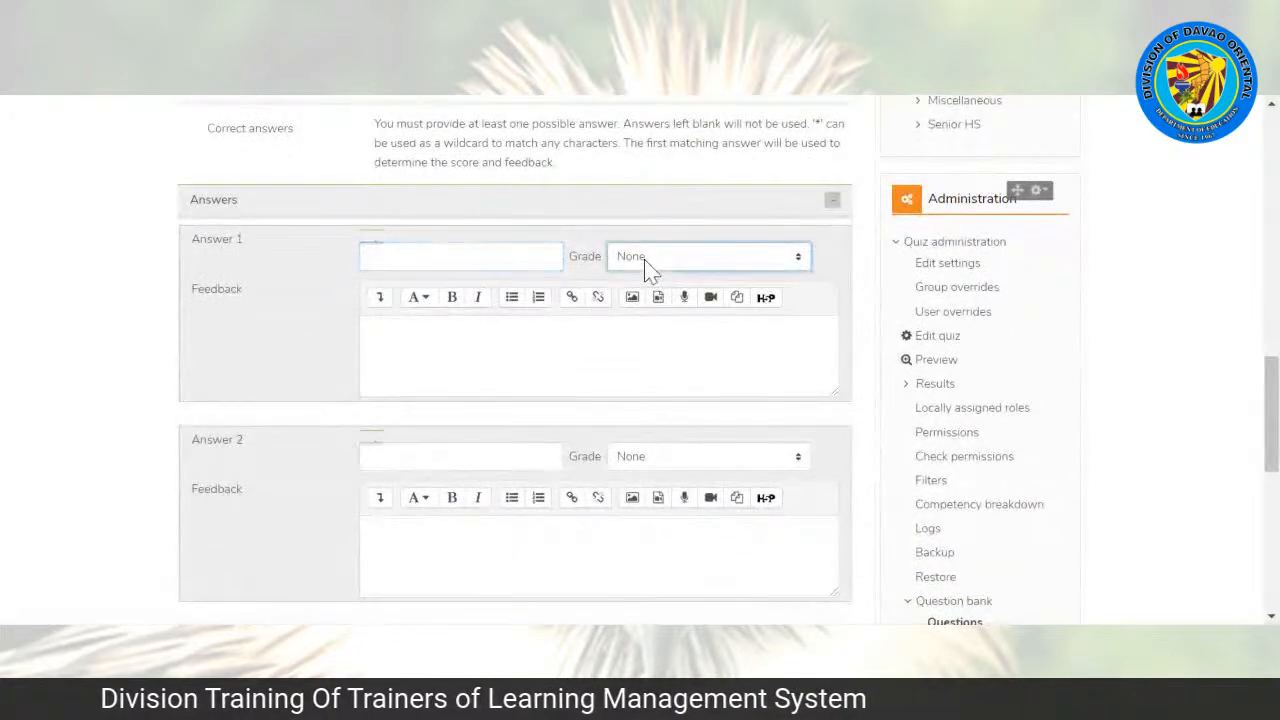
key(shift+Tab)
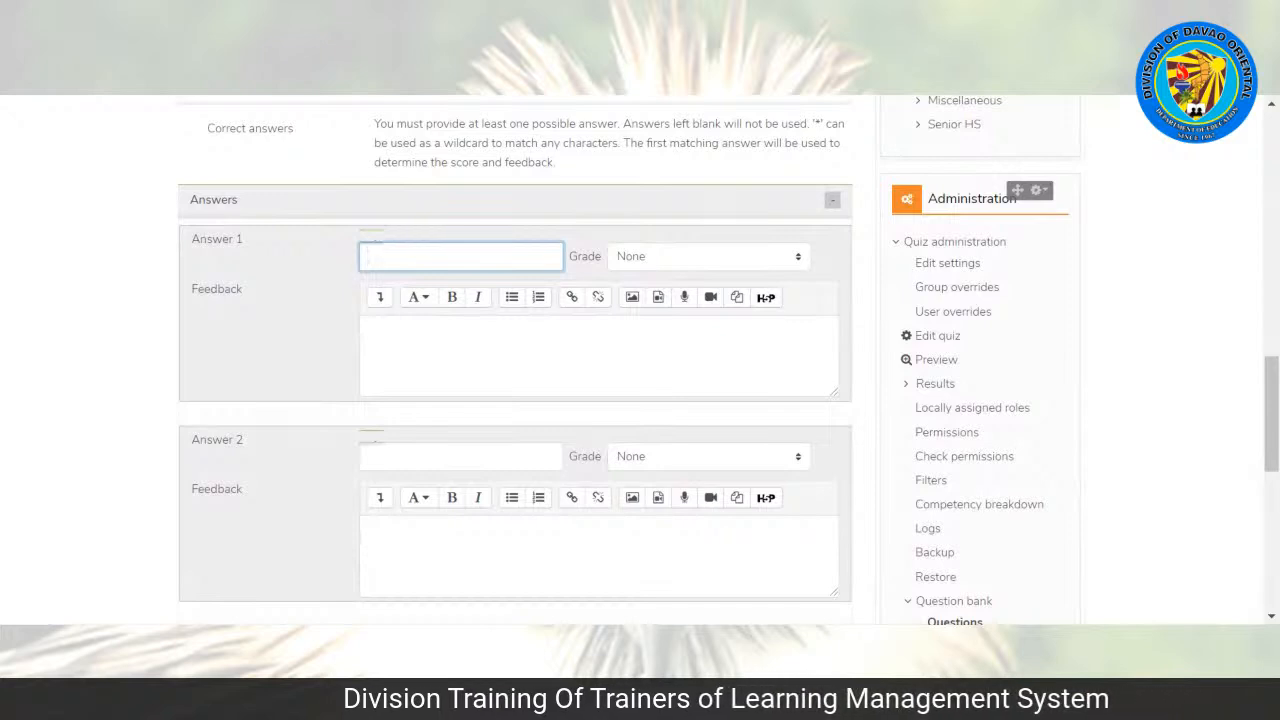
text(wrestled around with)
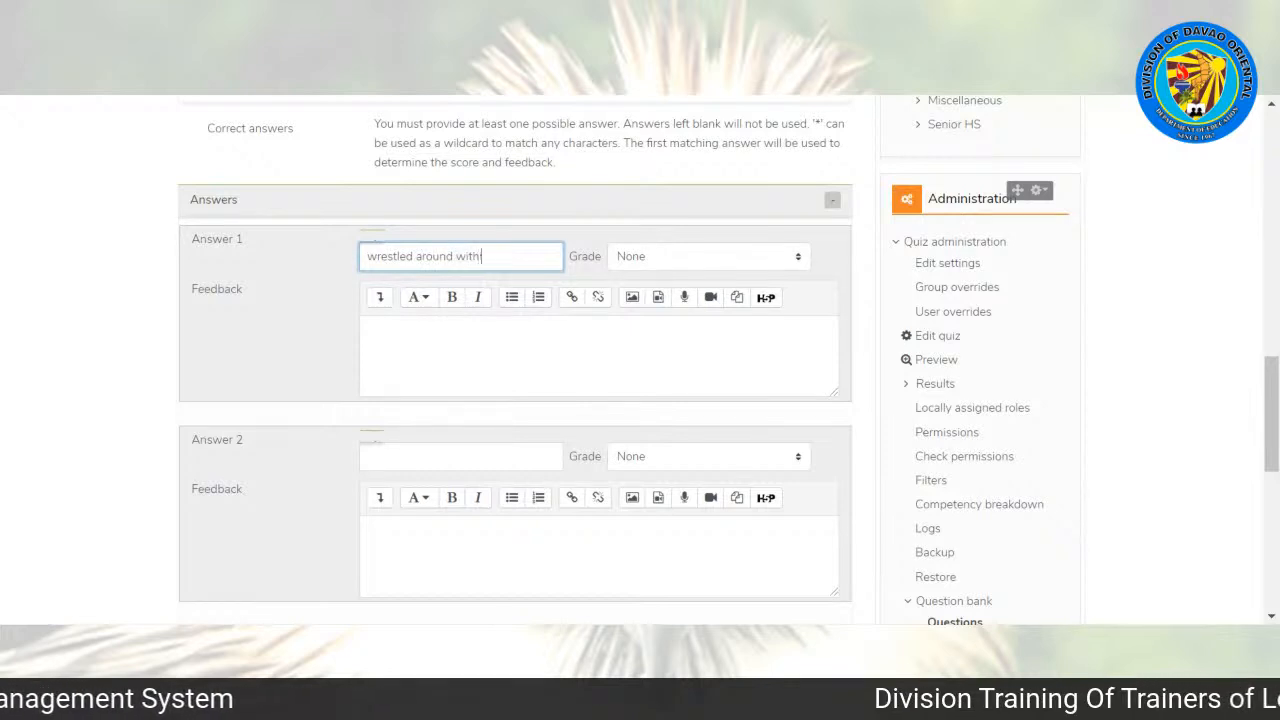
text( each other)
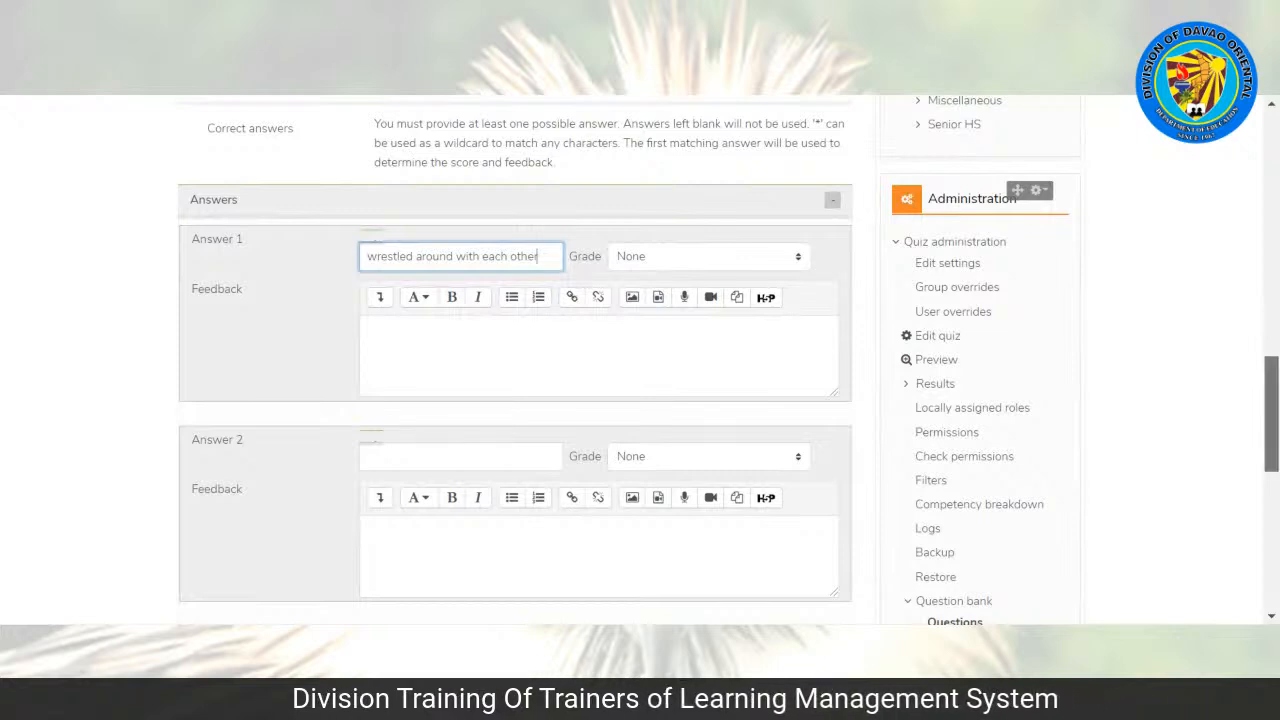
Step: Set the grade for Answer 1 to 100%
scroll(729, 356, up, 2)
scroll(515, 360, down, 1)
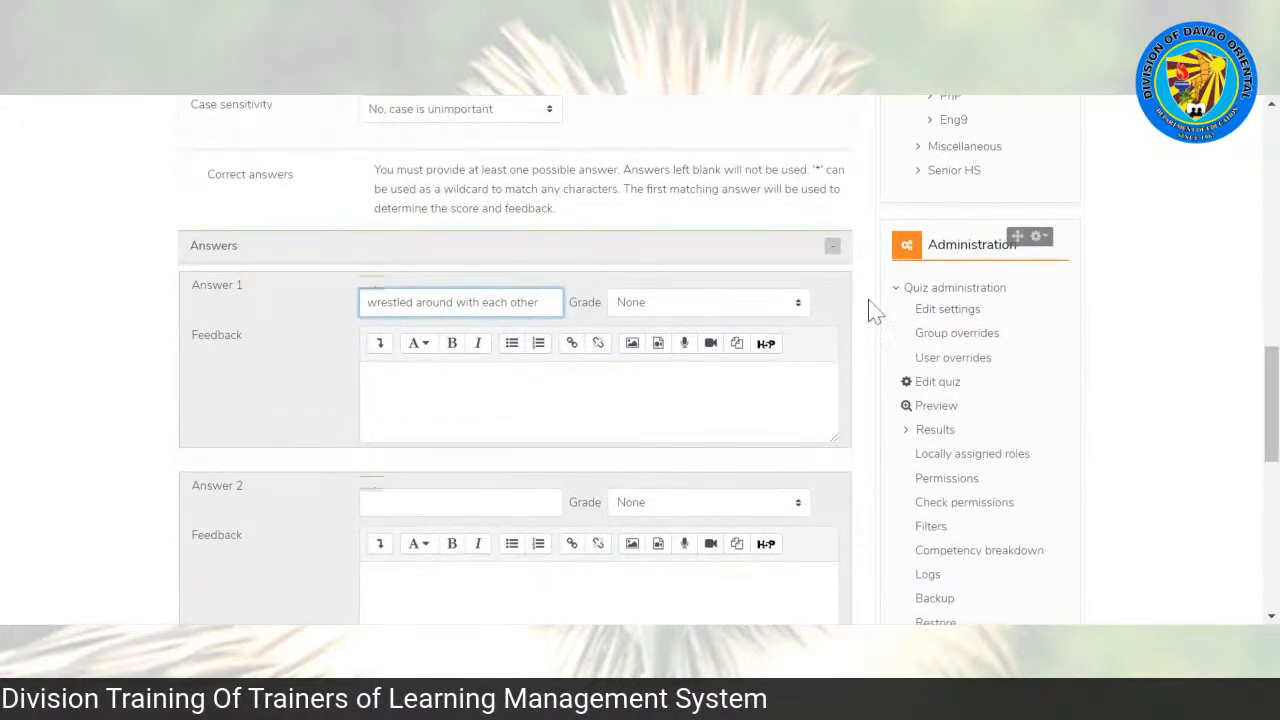
click(730, 304)
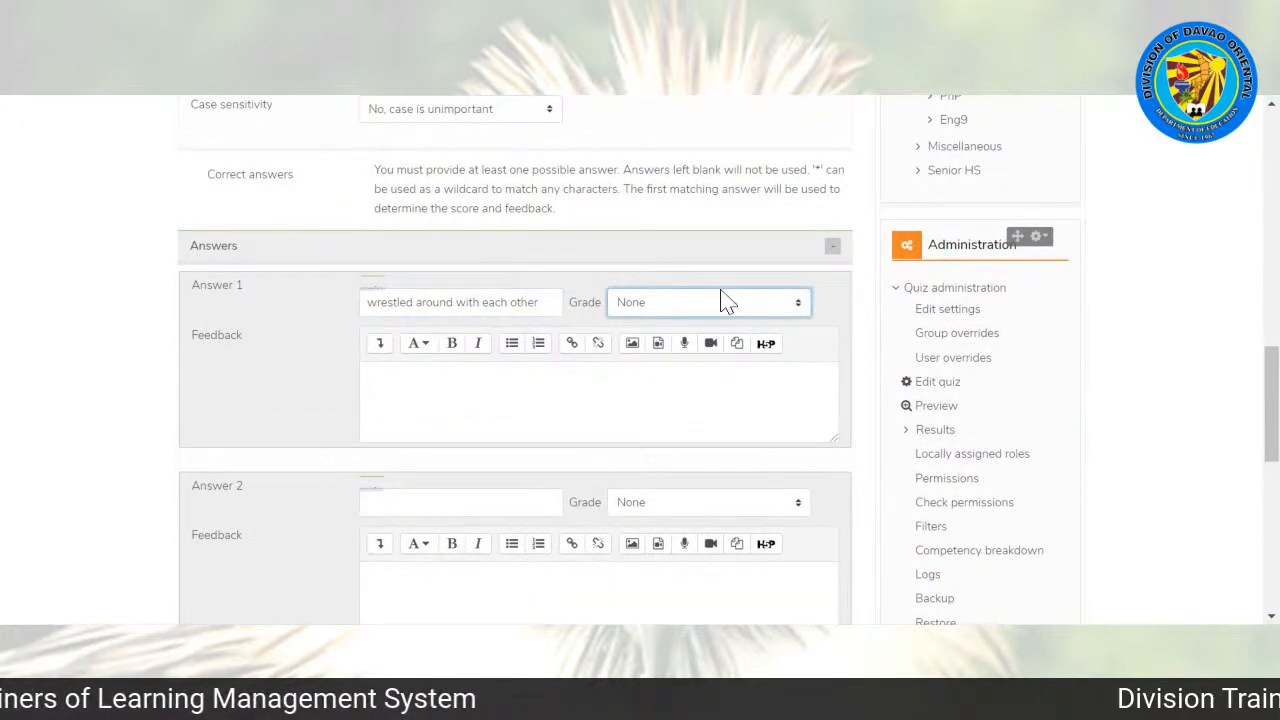
click(720, 340)
Step: Save the short answer question and remove the page break between Q2 and Q3 in the quiz
drag(1271, 390, 1271, 394)
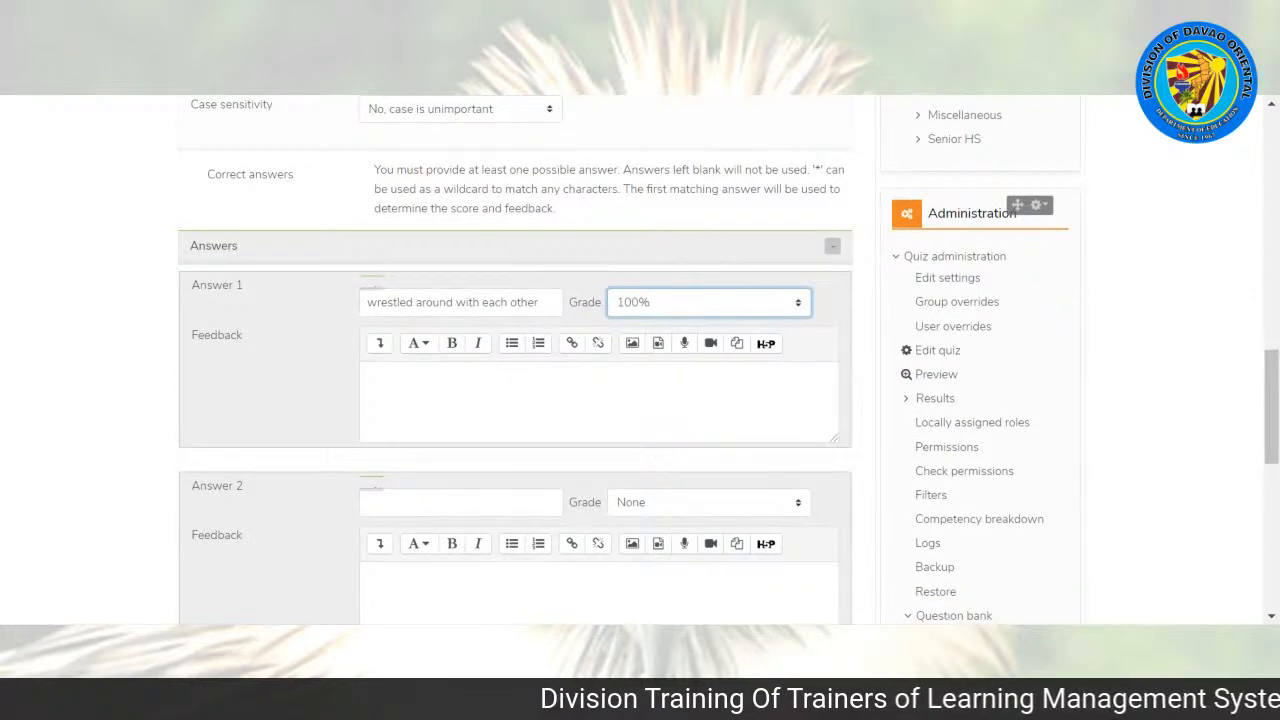
drag(1271, 385, 1271, 506)
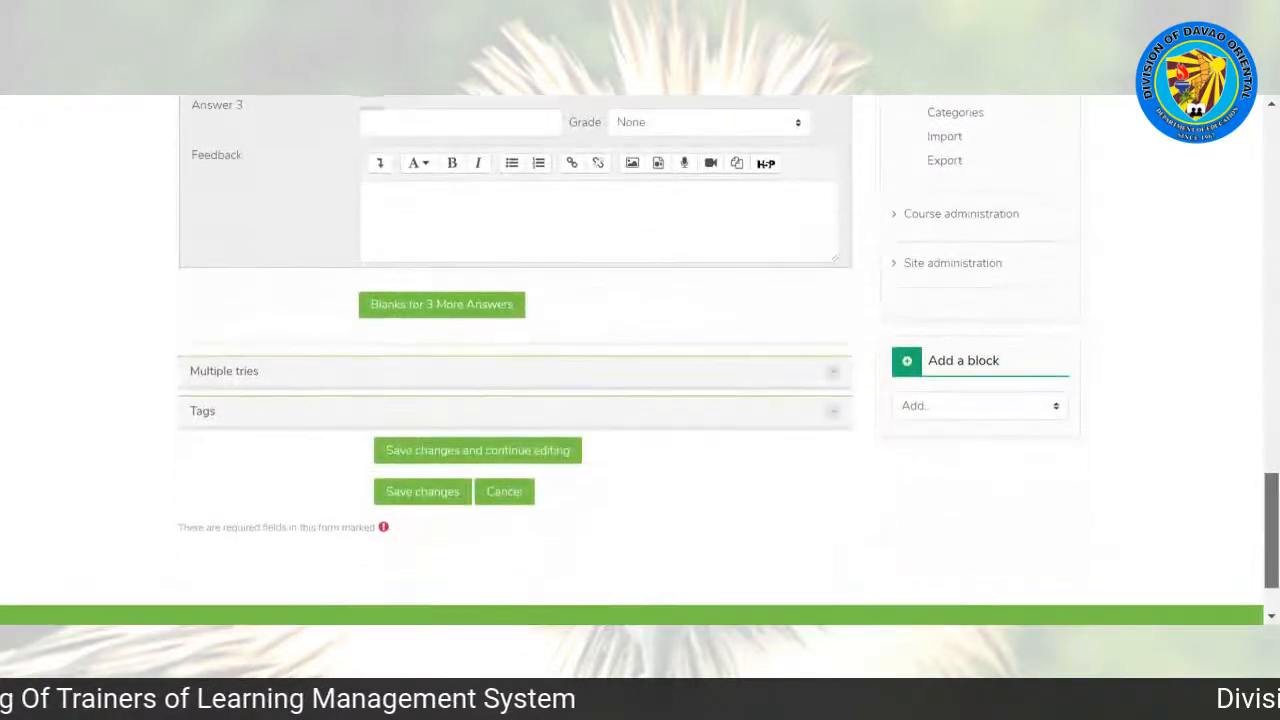
click(400, 490)
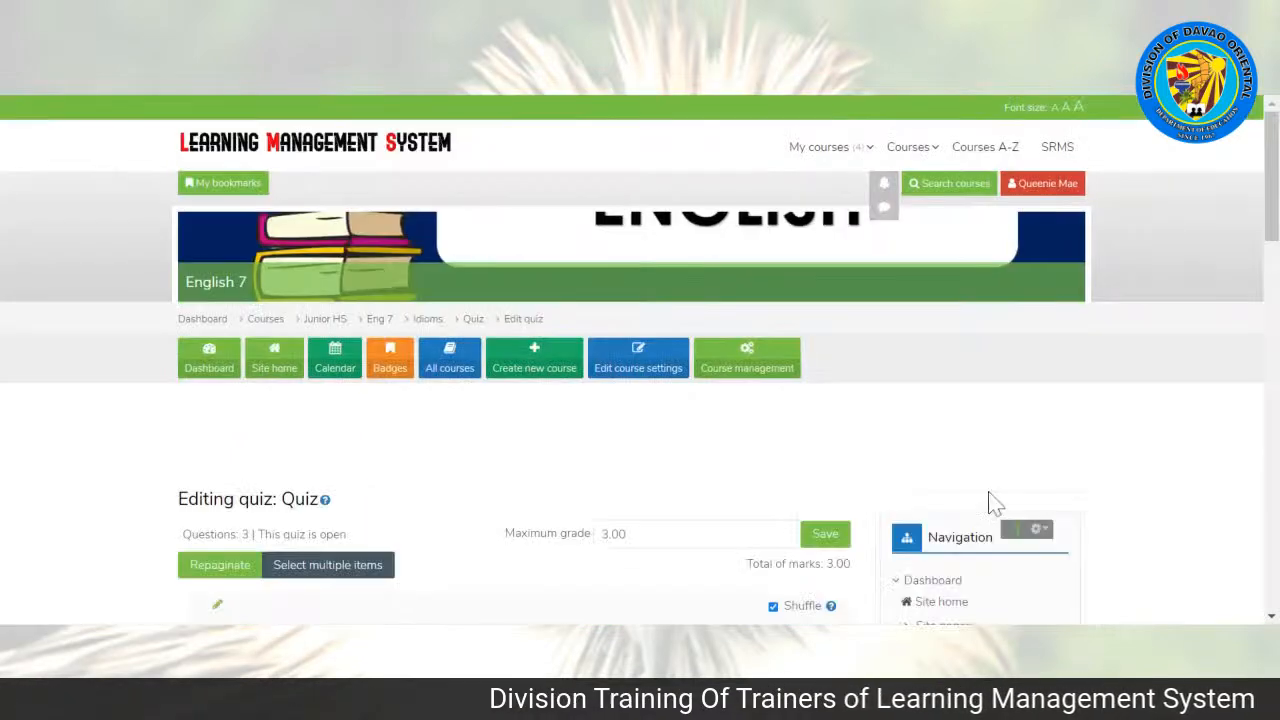
drag(1270, 195, 1270, 200)
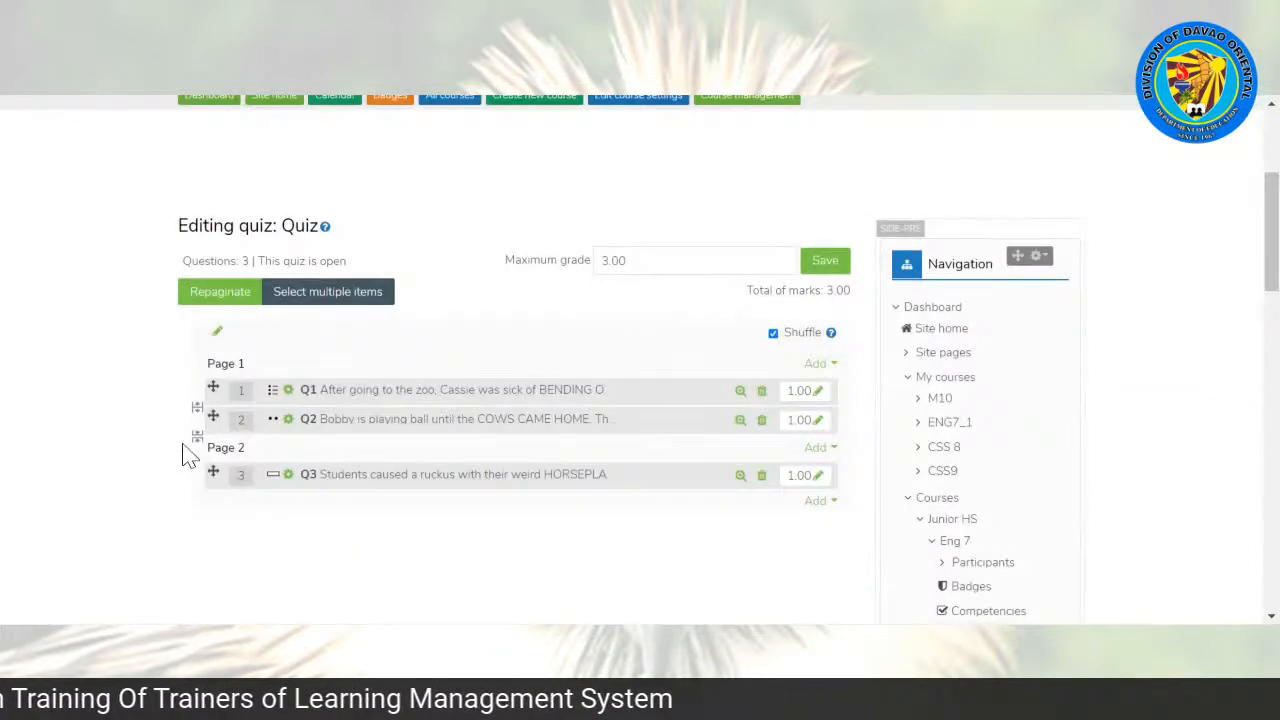
click(196, 440)
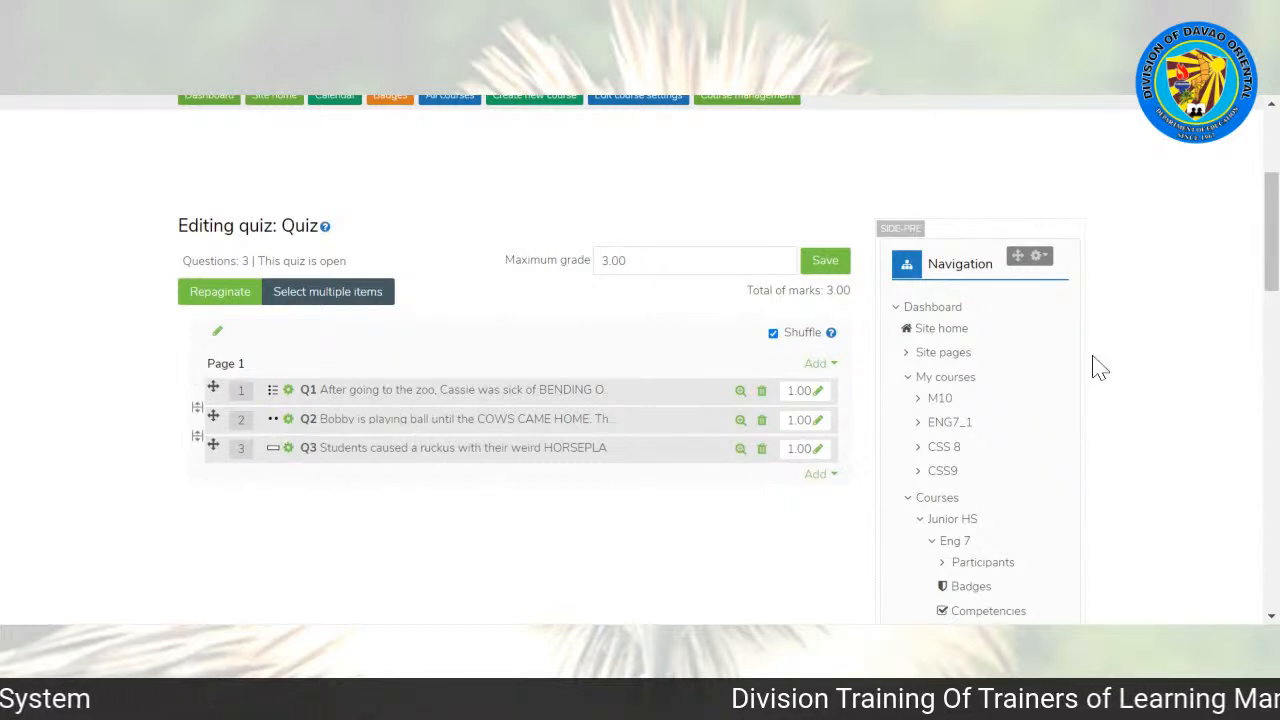
Step: Return to the Eng 7 course page and open the Quiz activity under the Idioms topic
scroll(1272, 260, up, 3)
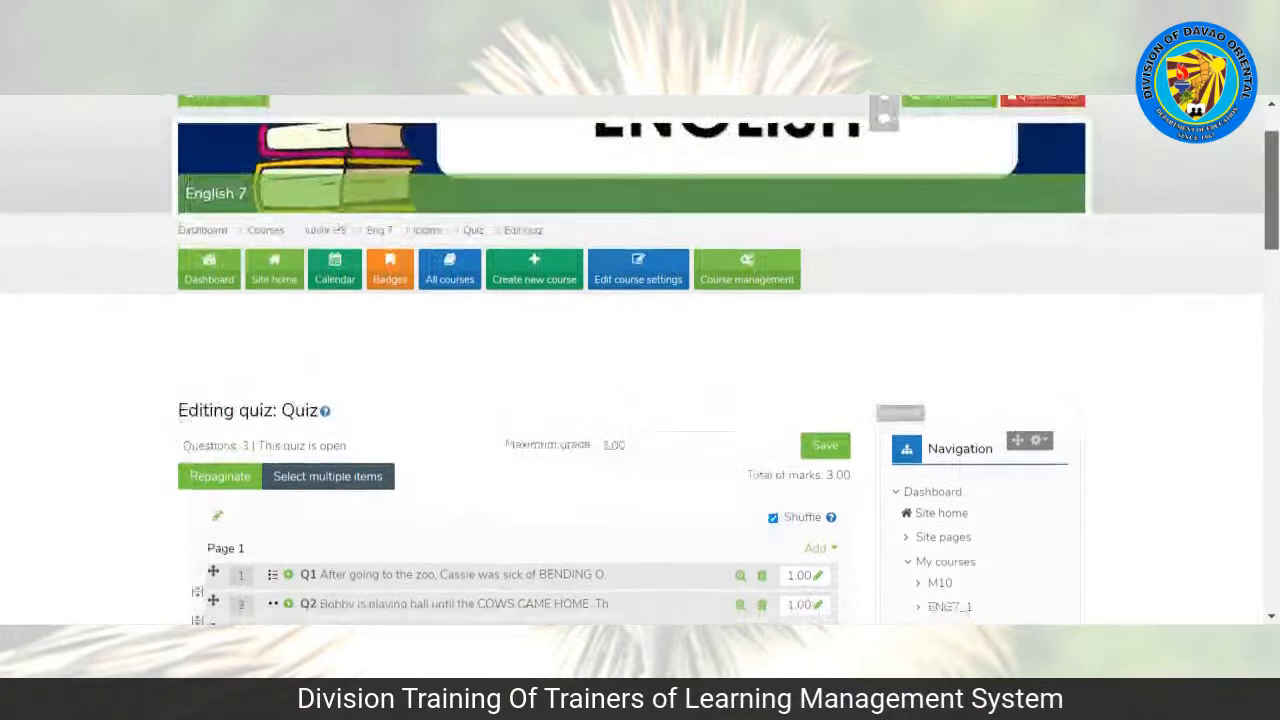
mouse_move(1277, 221)
mouse_down()
mouse_move(1277, 253)
mouse_move(1266, 211)
mouse_up()
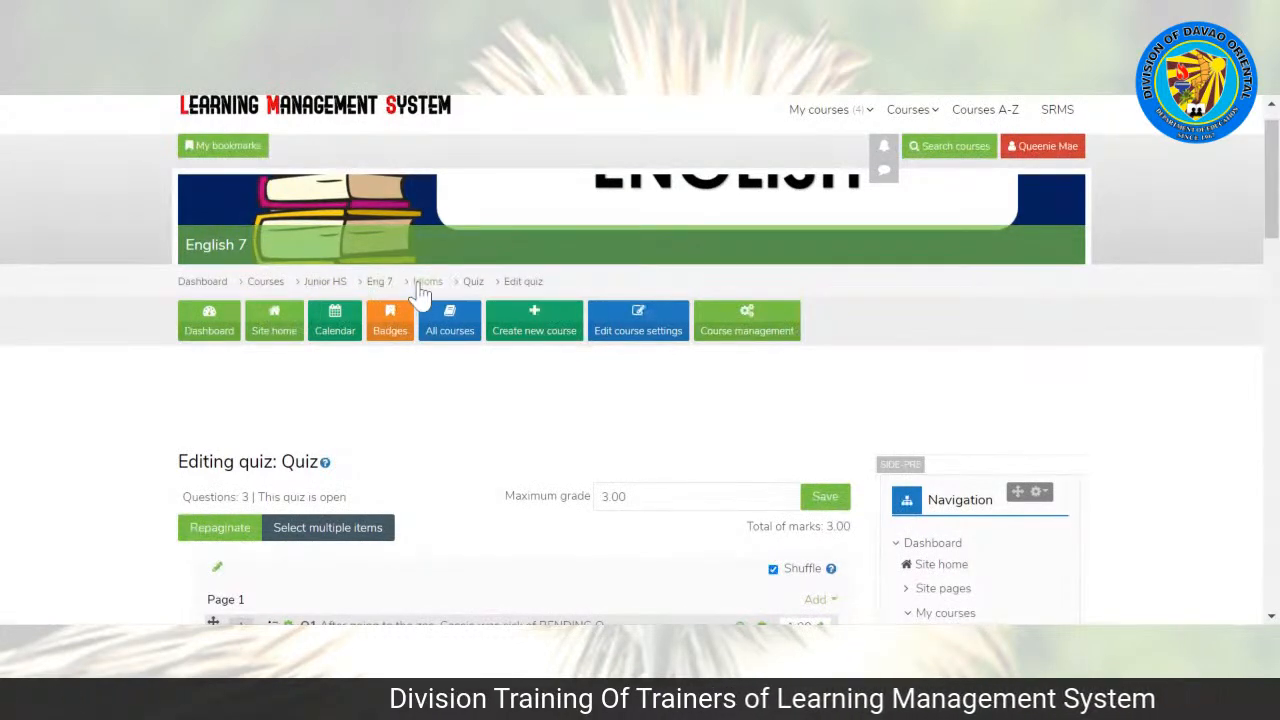
click(381, 284)
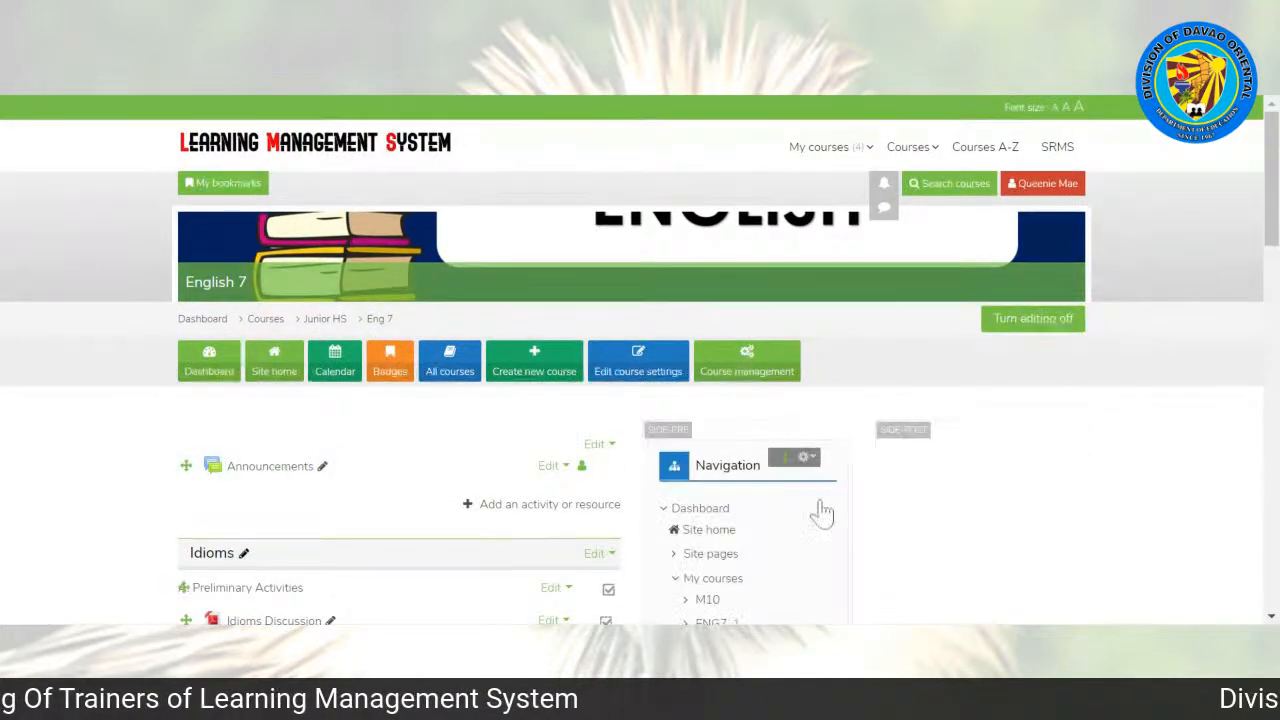
drag(1271, 214, 1271, 298)
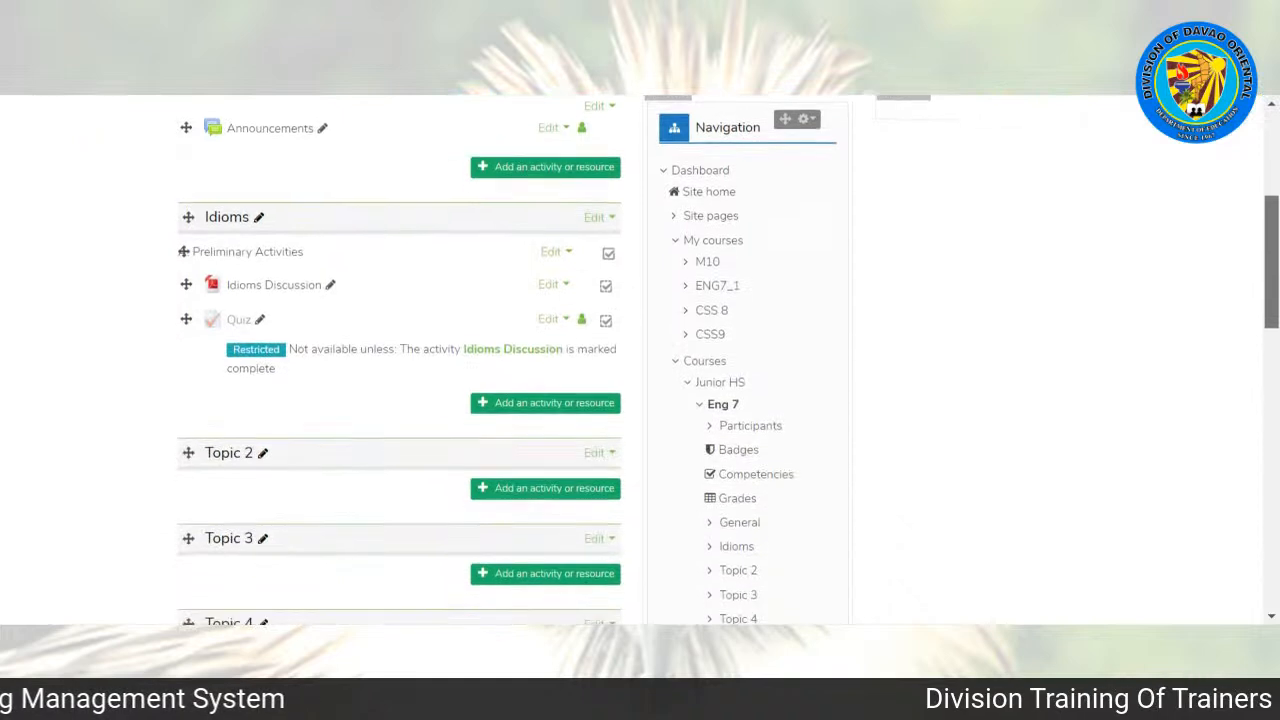
click(237, 326)
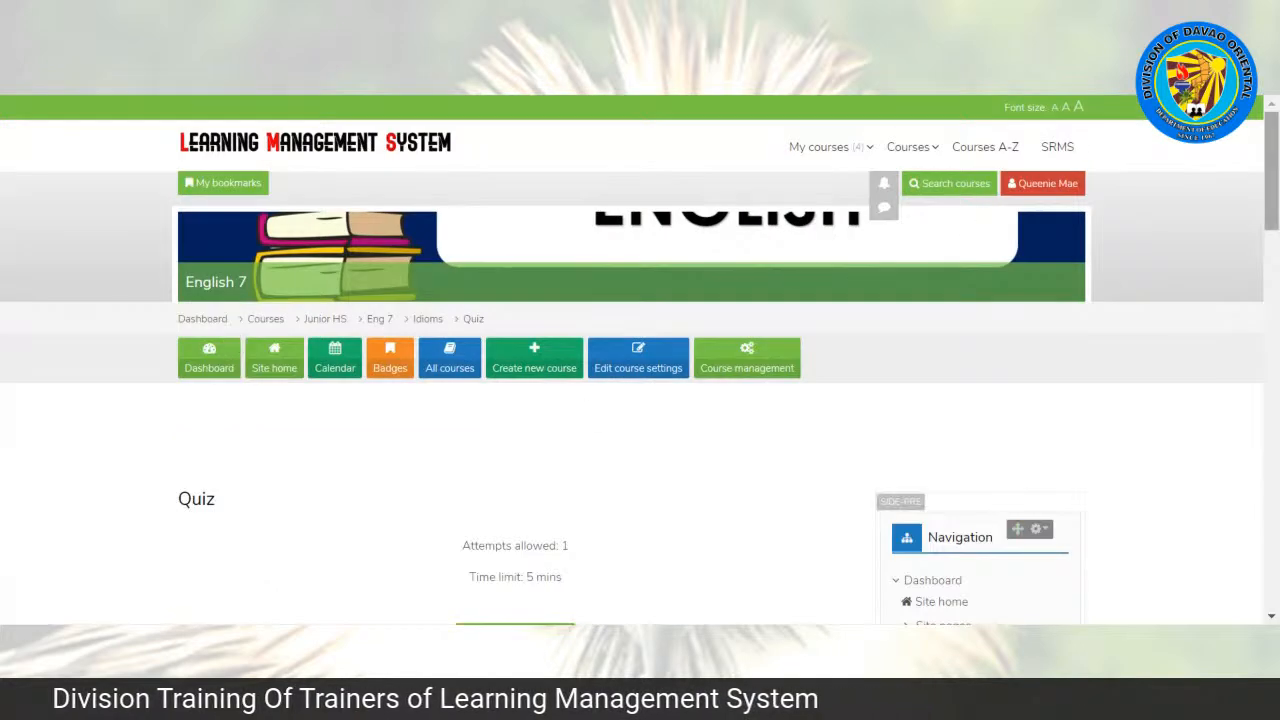
Step: Set the quiz's time limit to 3 minutes in its settings and save, returning to the course page
scroll(517, 383, down, 2)
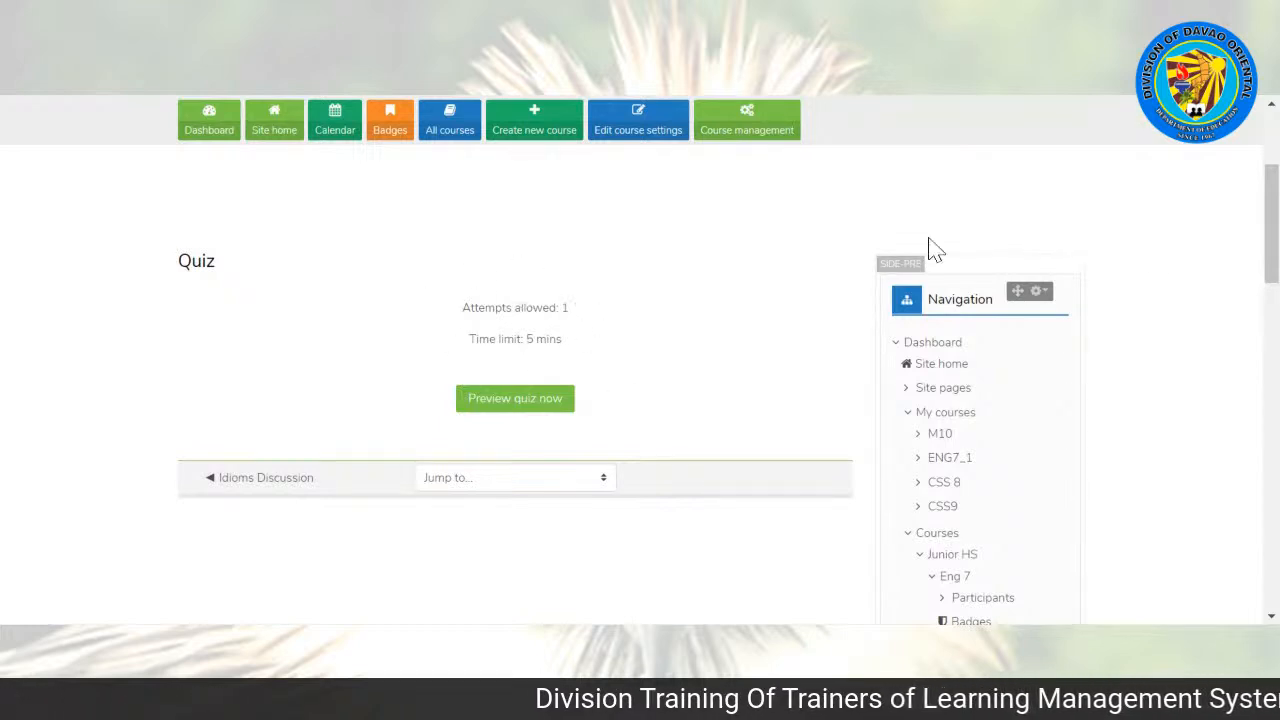
drag(1270, 218, 1273, 245)
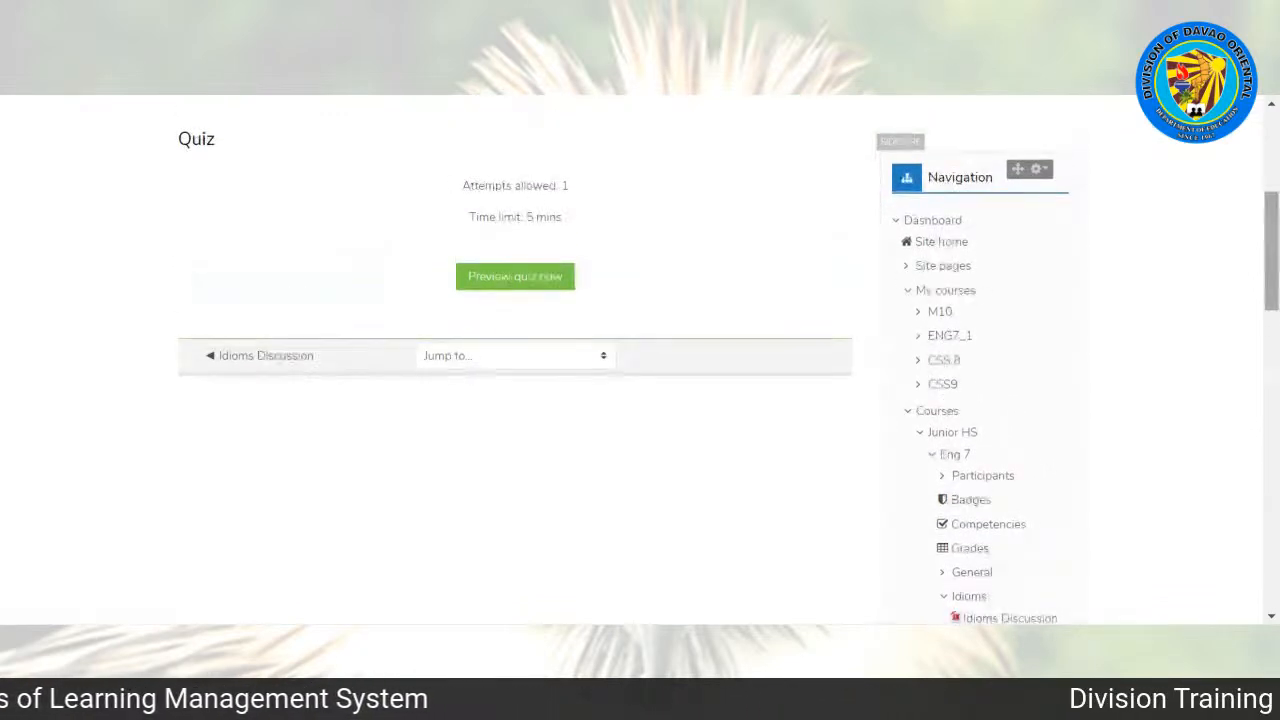
drag(1273, 238, 1276, 403)
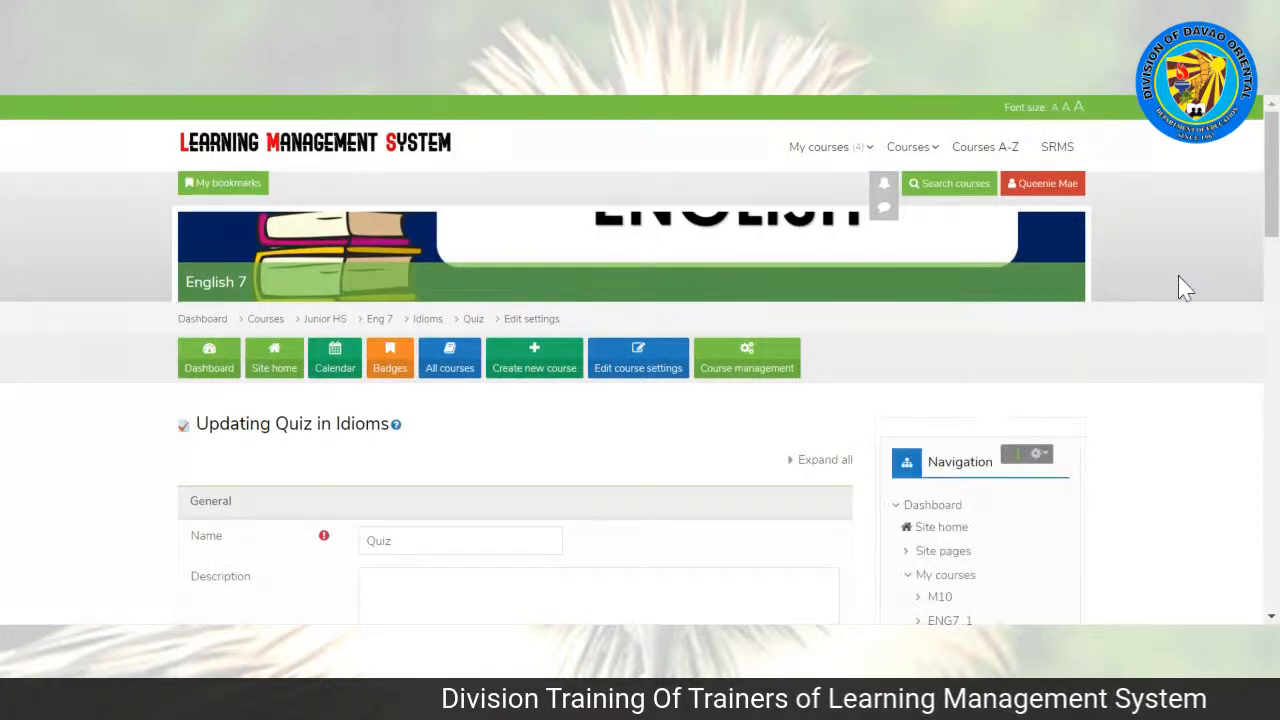
drag(1273, 203, 1273, 273)
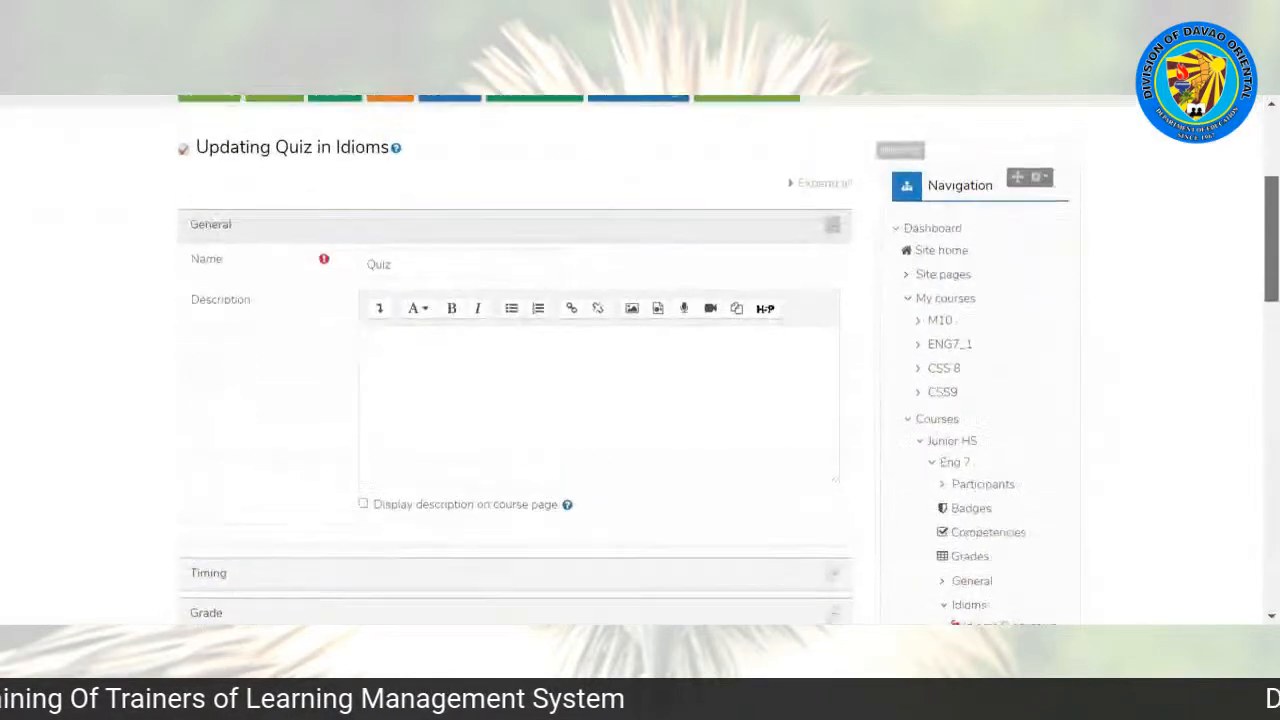
scroll(1185, 340, down, 4)
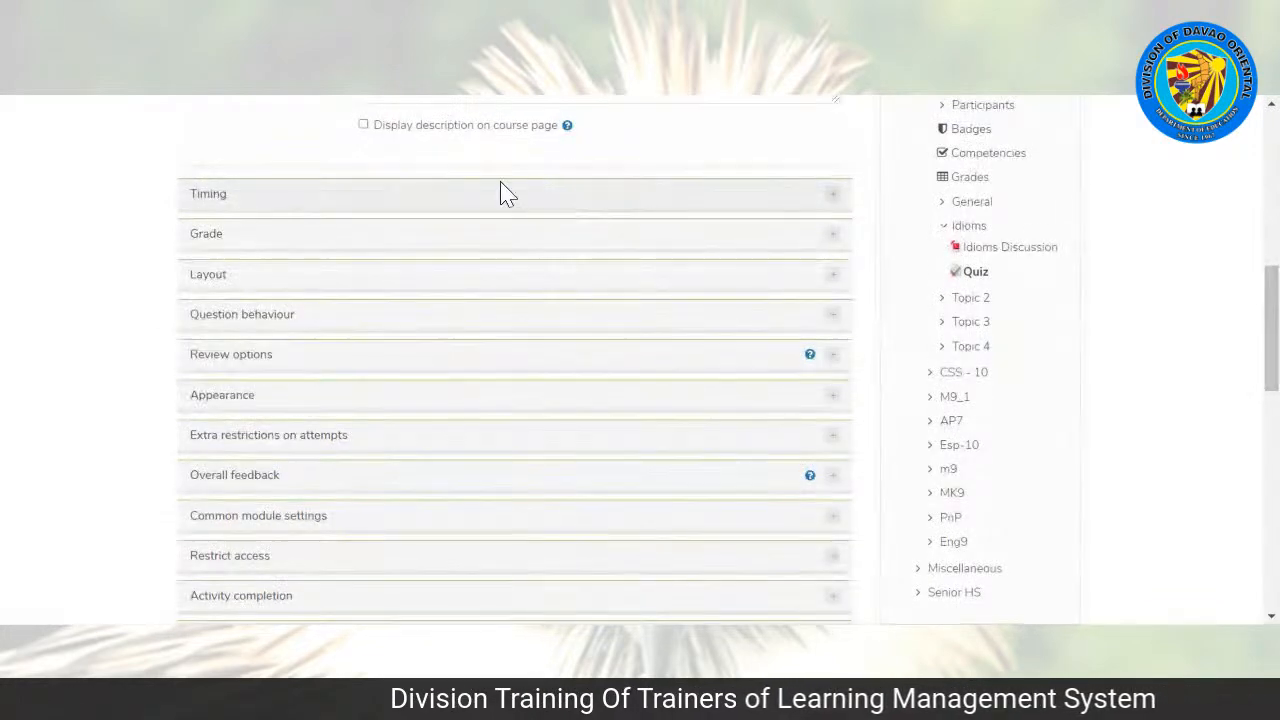
click(338, 199)
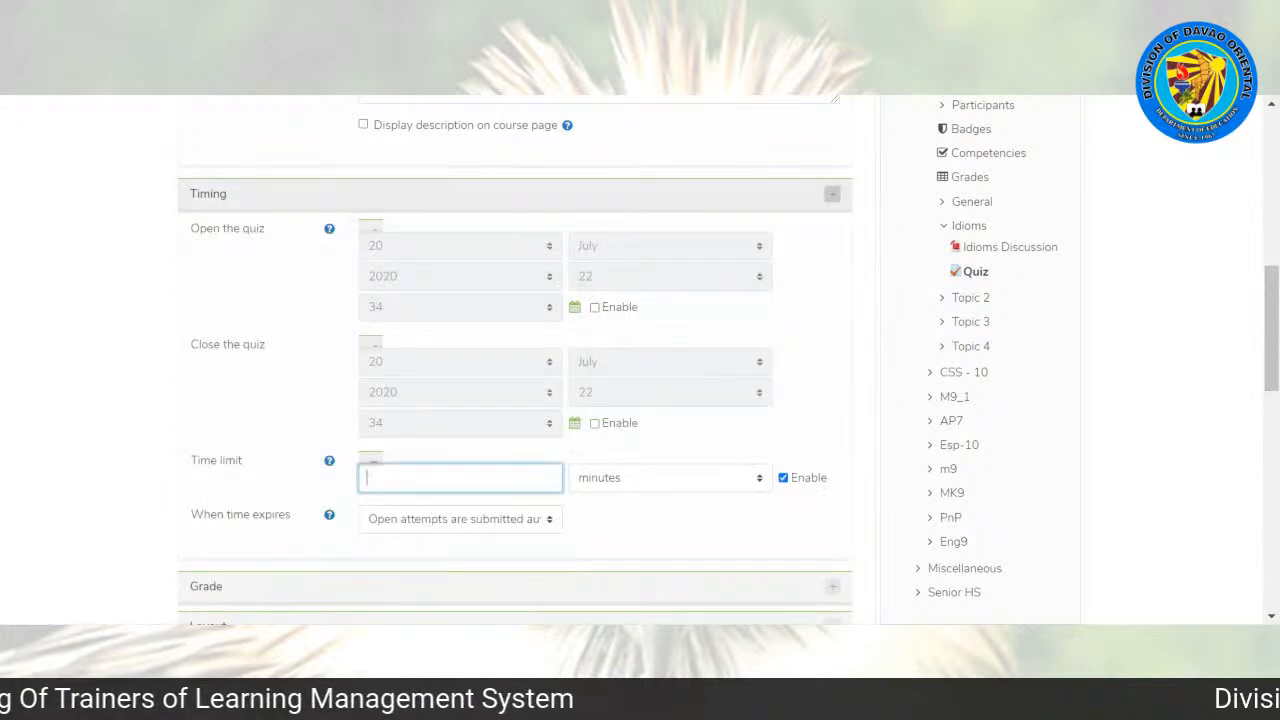
drag(1277, 337, 1251, 490)
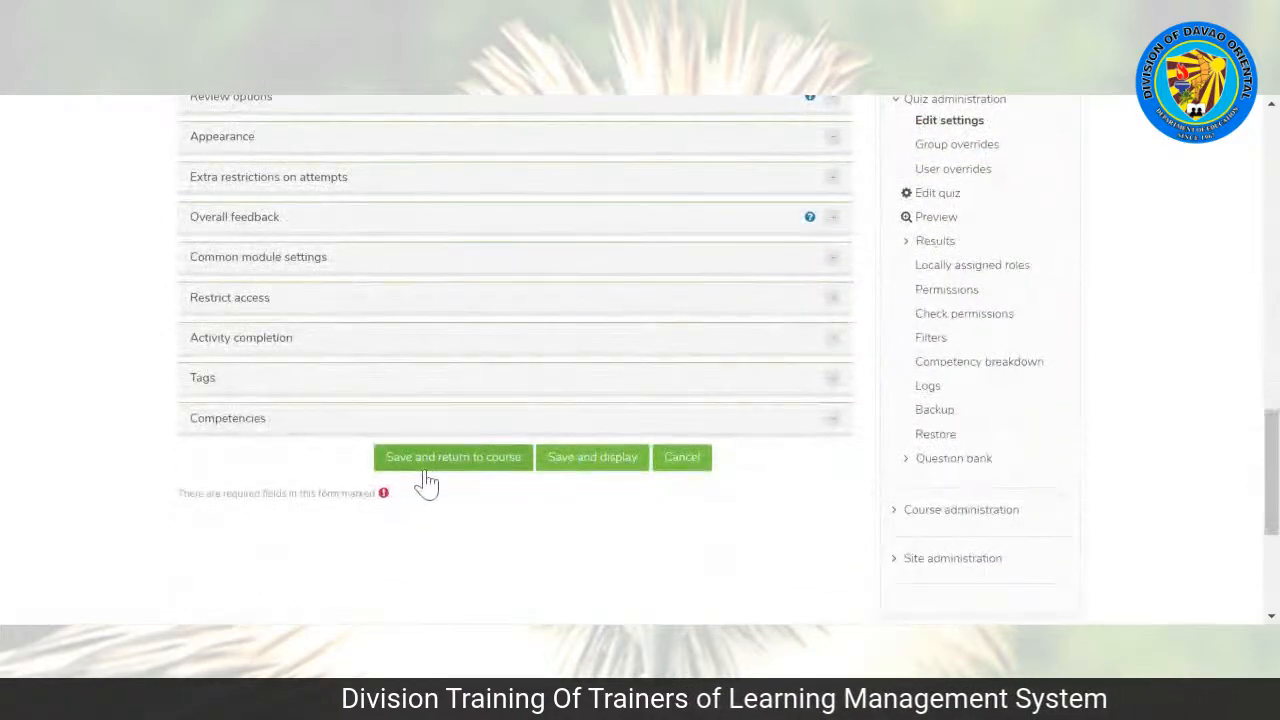
click(432, 466)
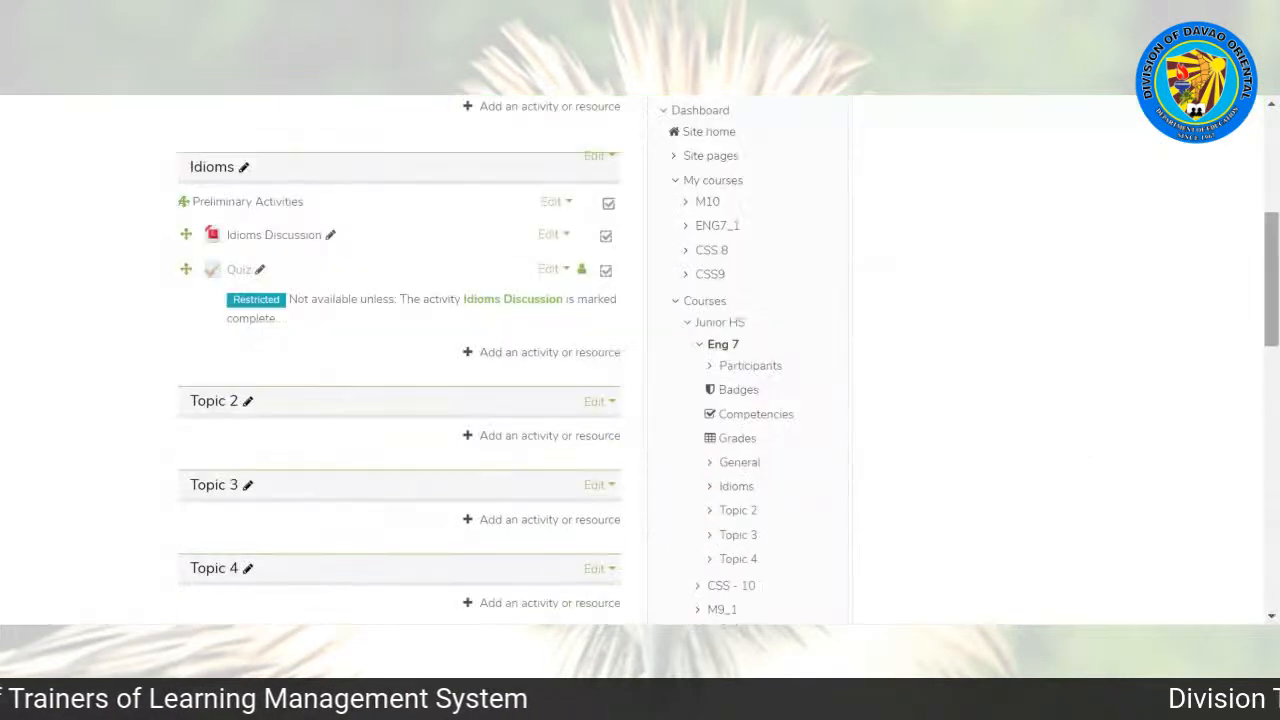
Step: Open the Quiz activity to check its time limit and administration options, and return to the Eng 7 course page
drag(1275, 222, 1274, 202)
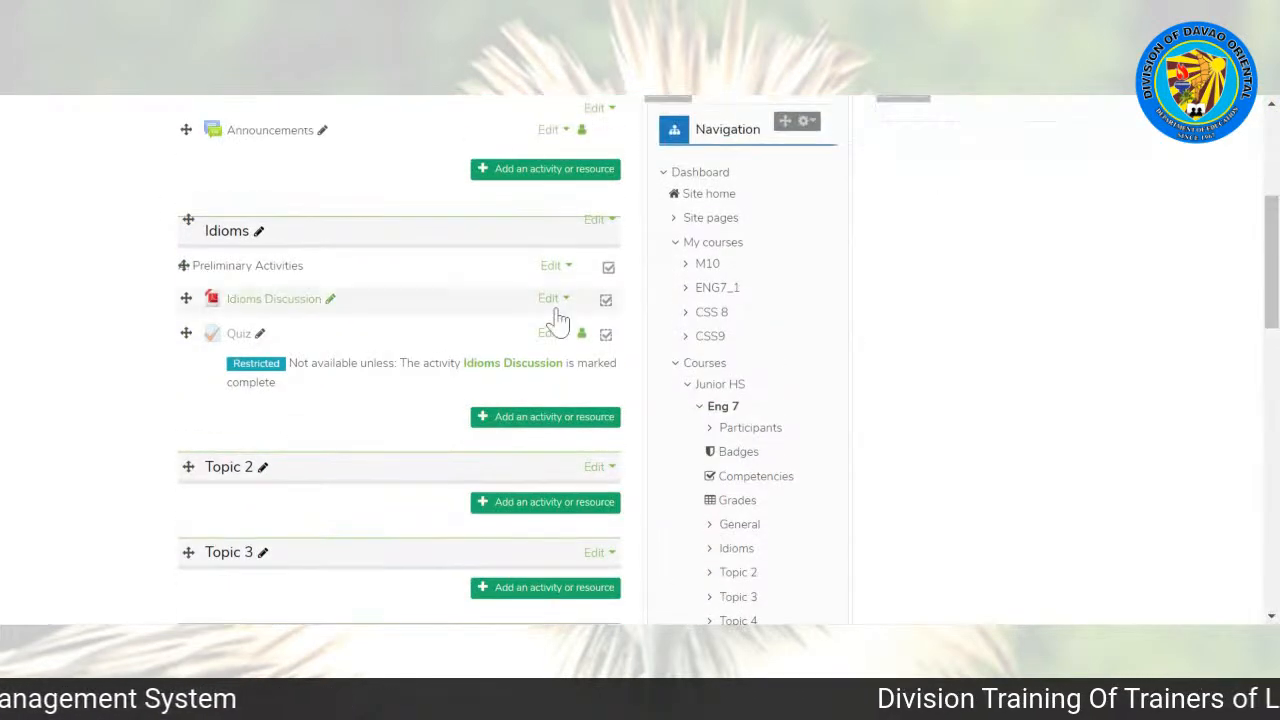
click(237, 336)
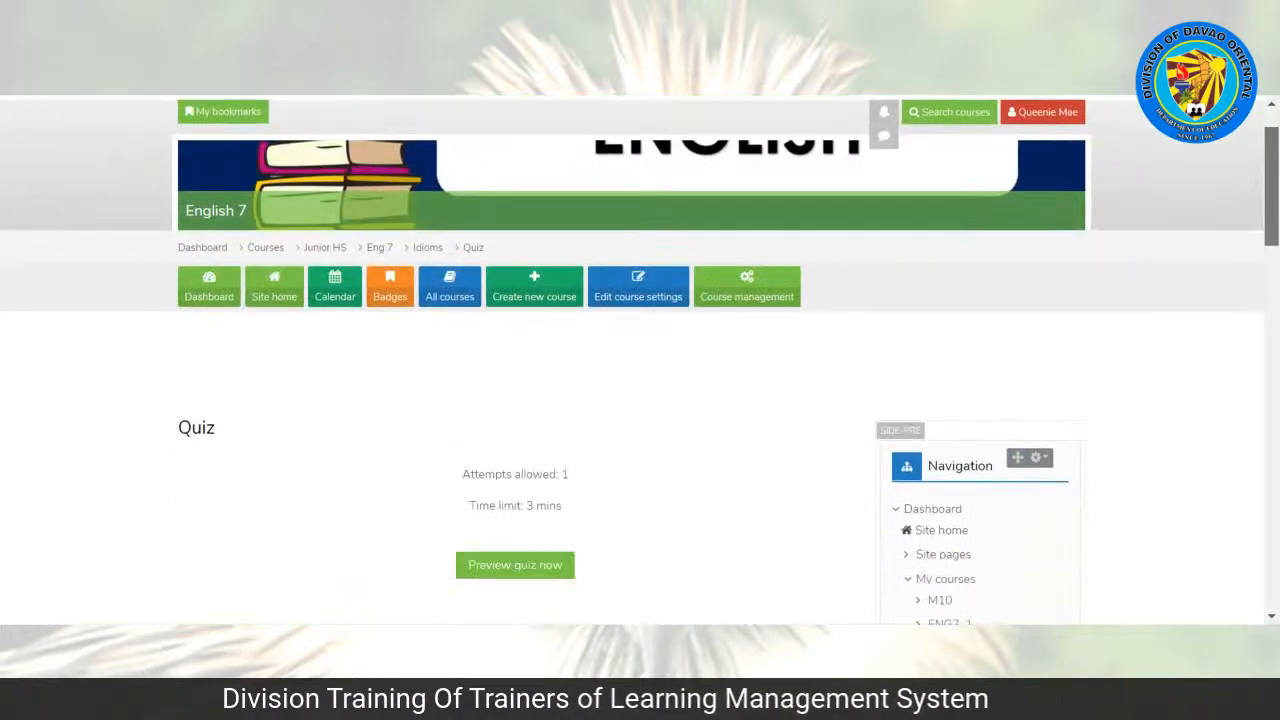
drag(1272, 186, 1272, 417)
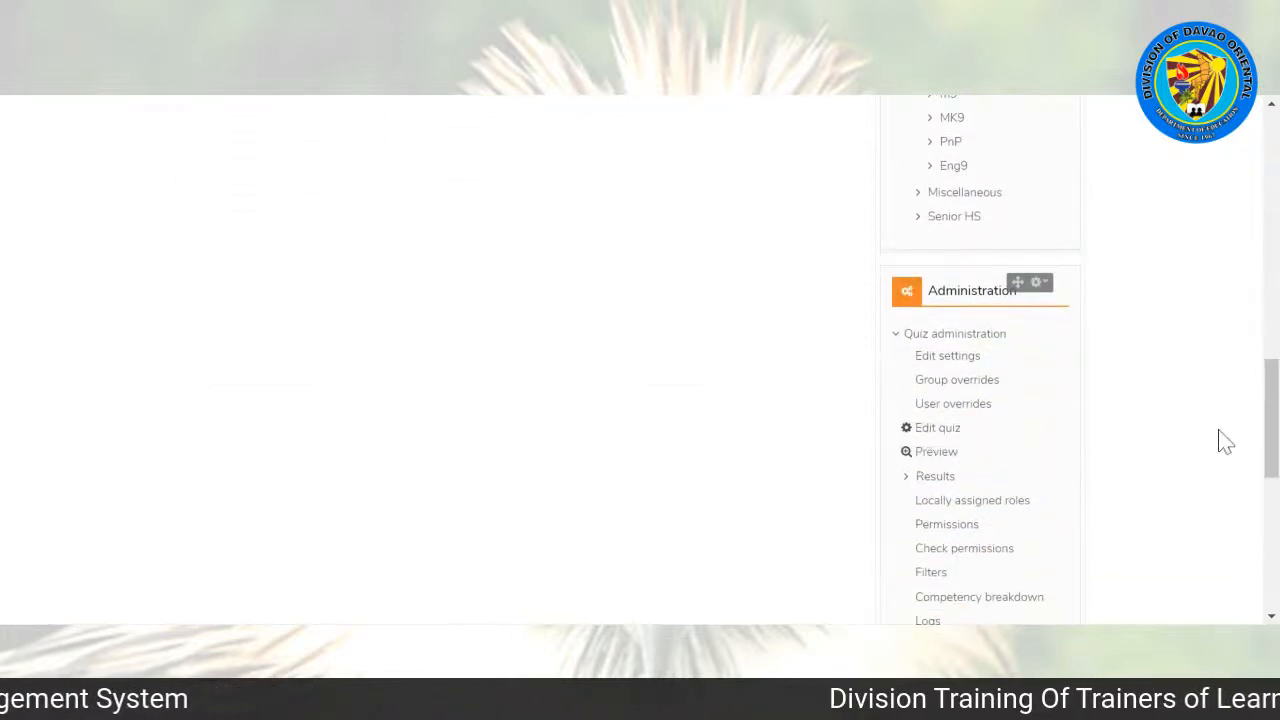
drag(1272, 417, 1272, 170)
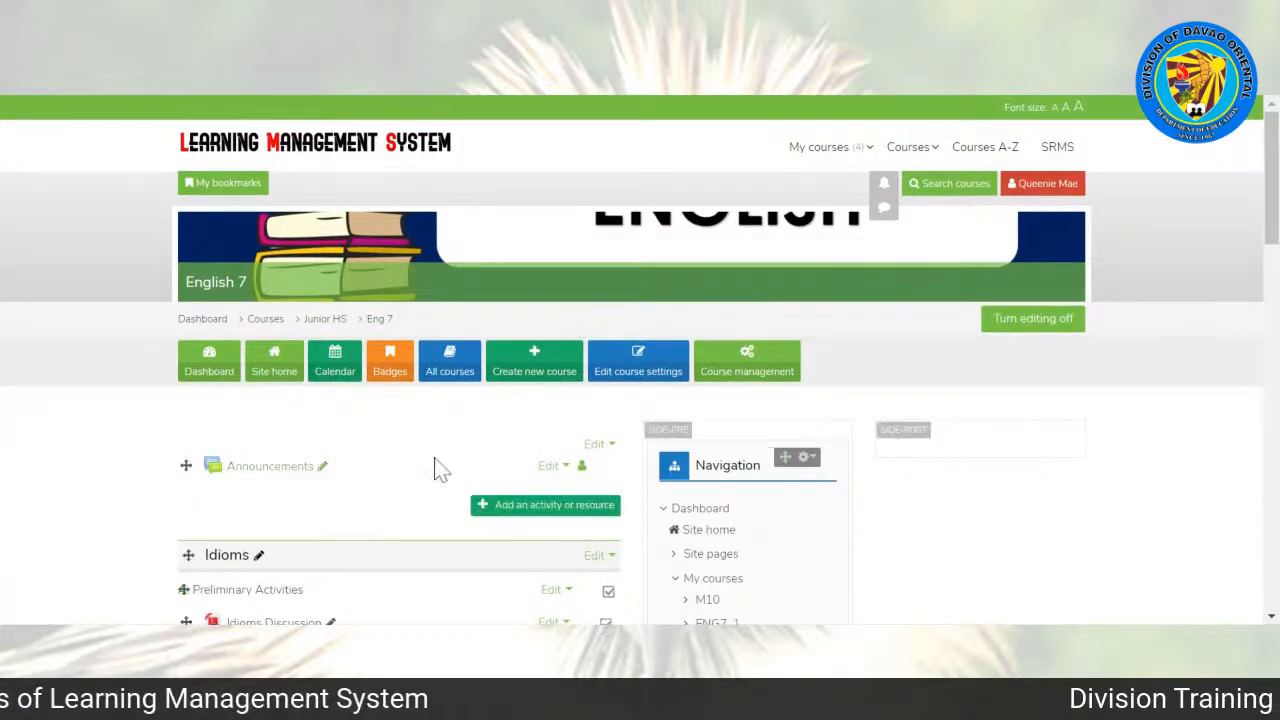
Step: Rename the Quiz activity under the Idioms topic as "Evaluation"
drag(1274, 225, 1214, 300)
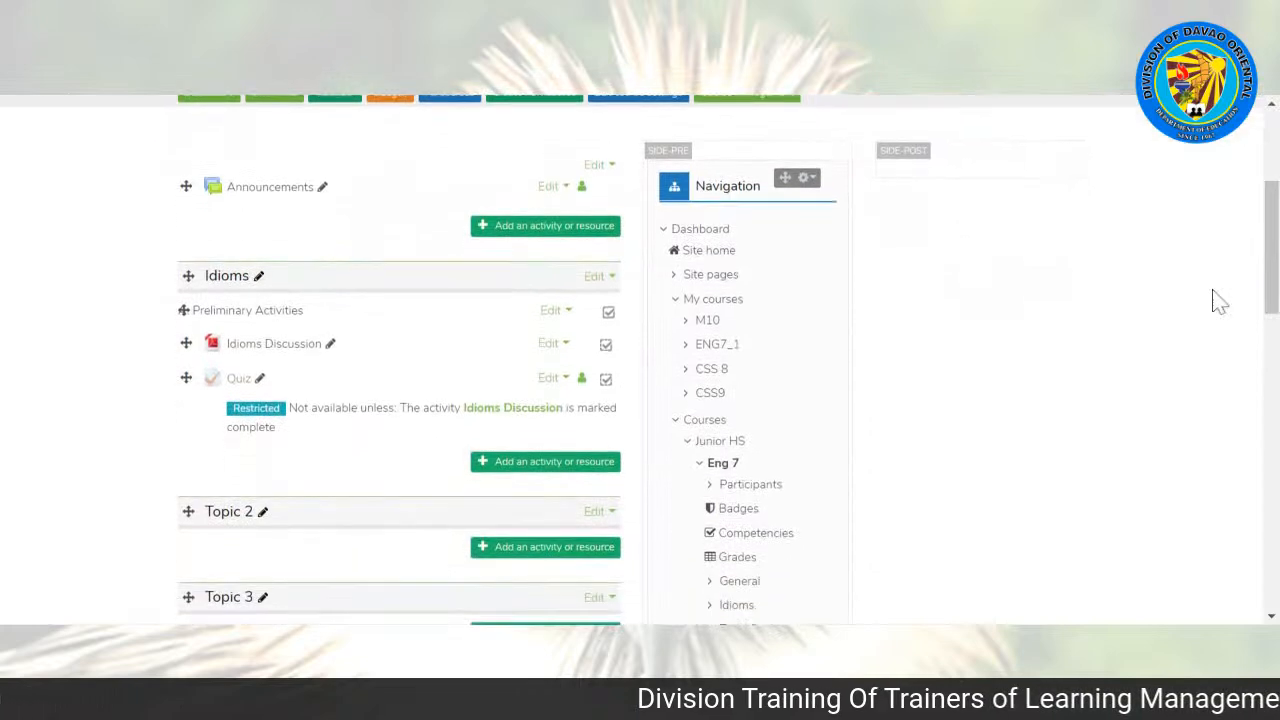
click(261, 381)
text(E)
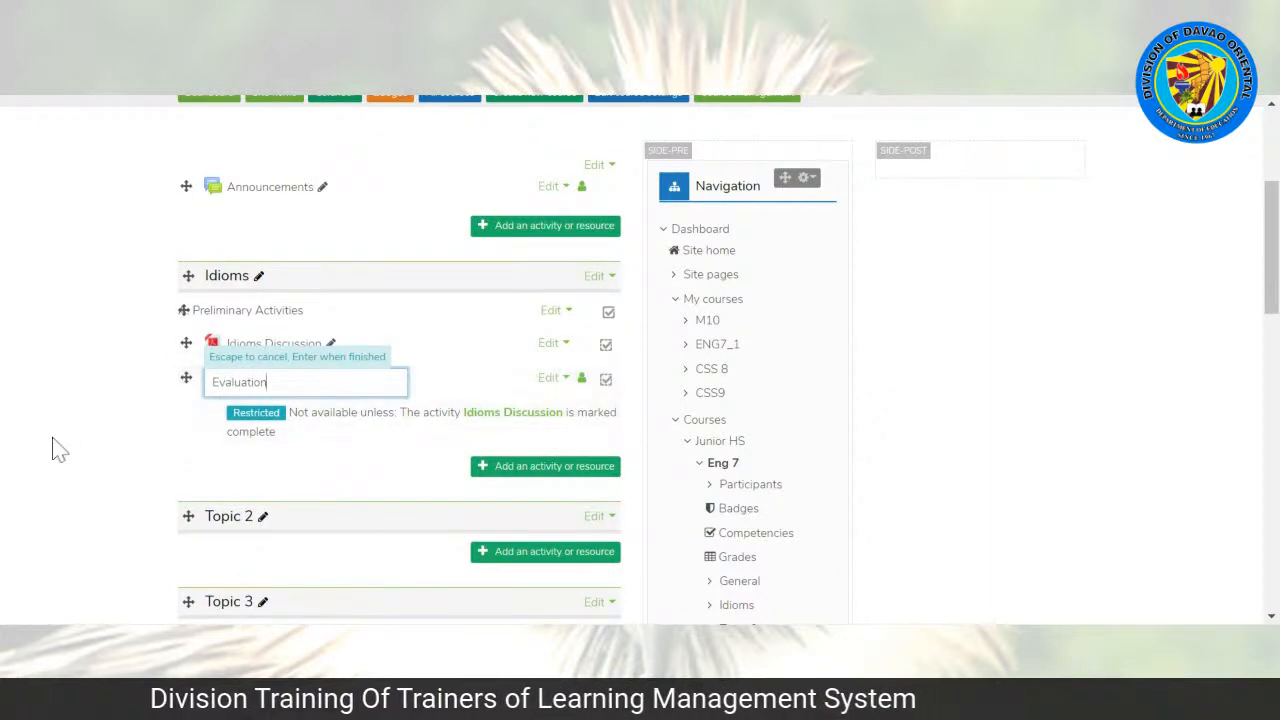
text(valuation)
key(Return)
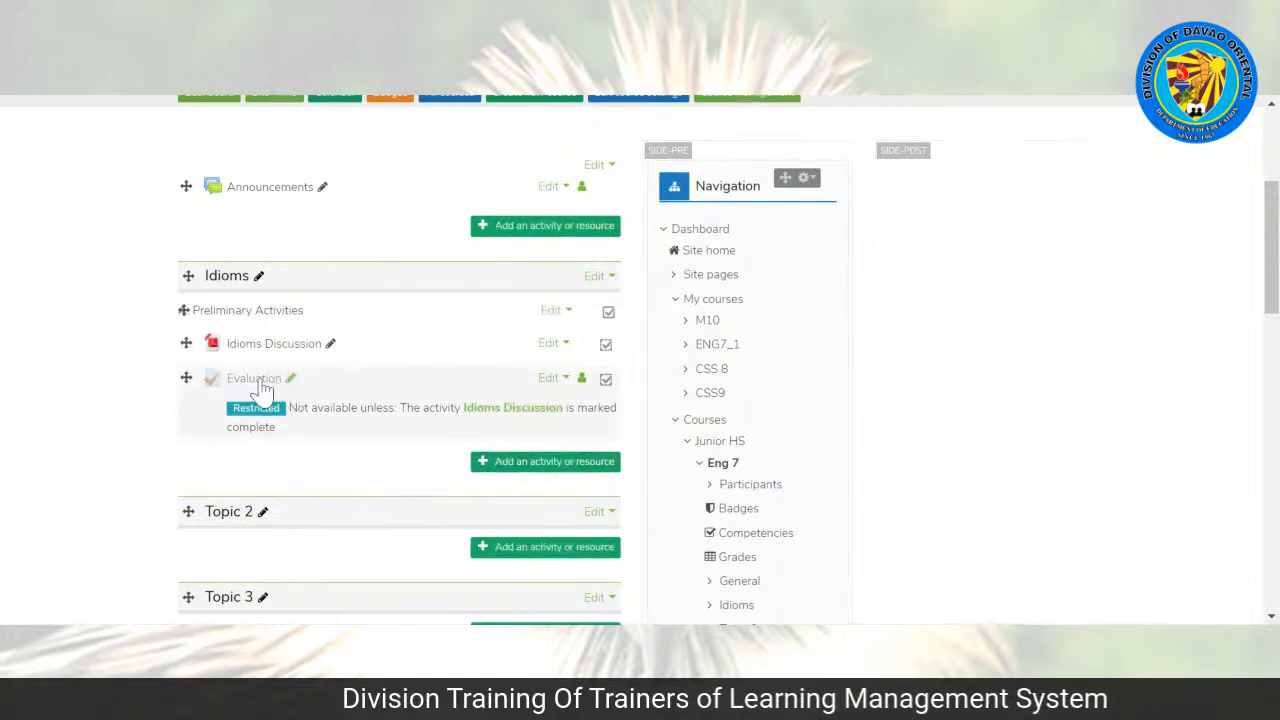
Step: Add a new Assignment activity to the Idioms topic
click(497, 466)
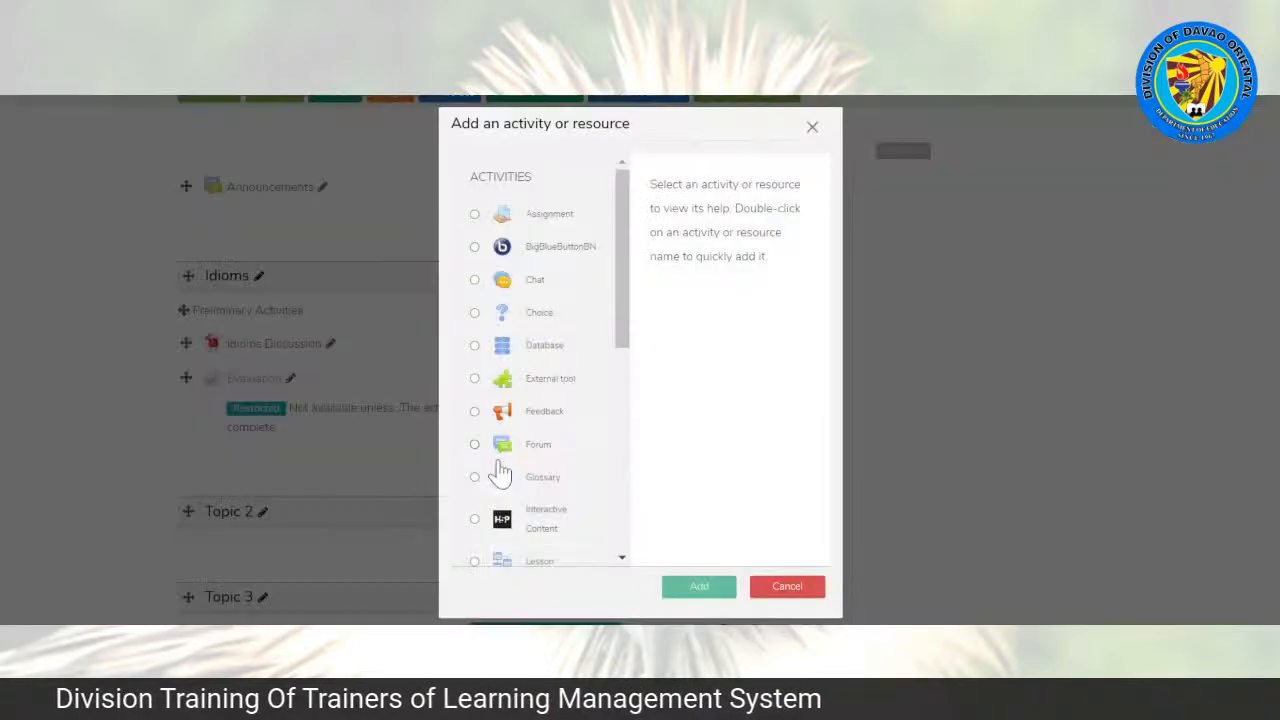
click(812, 127)
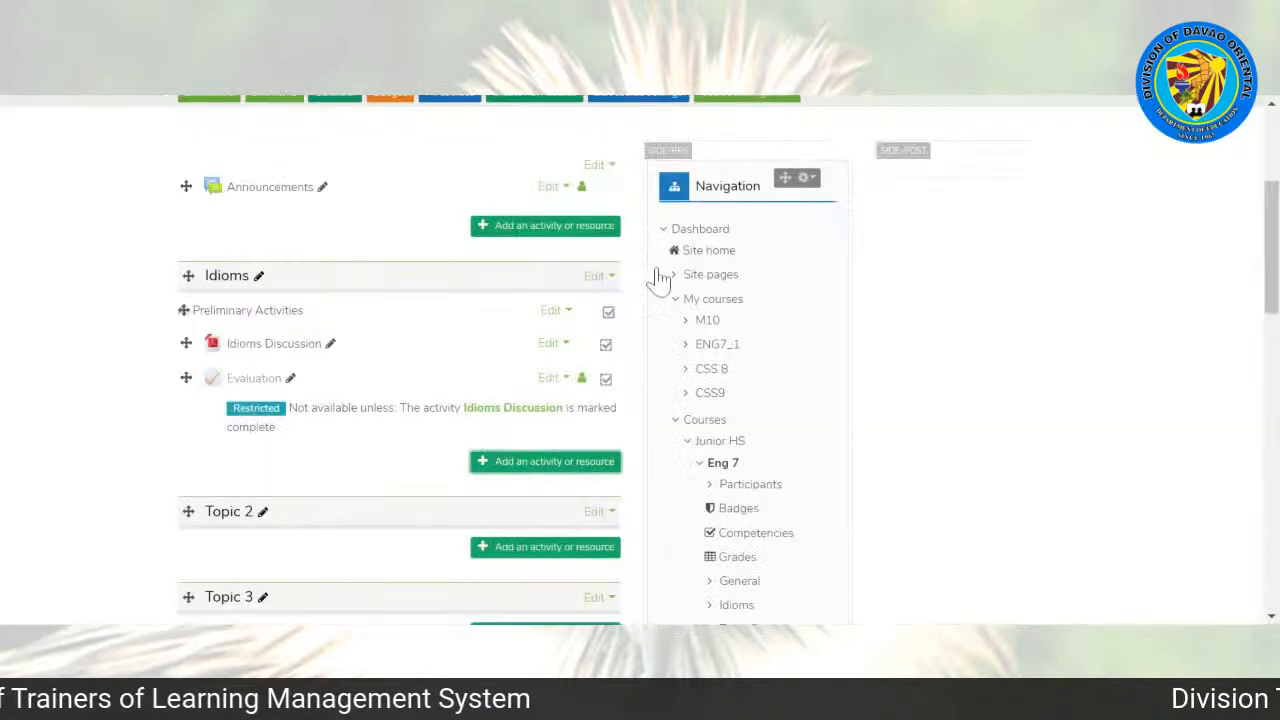
click(540, 463)
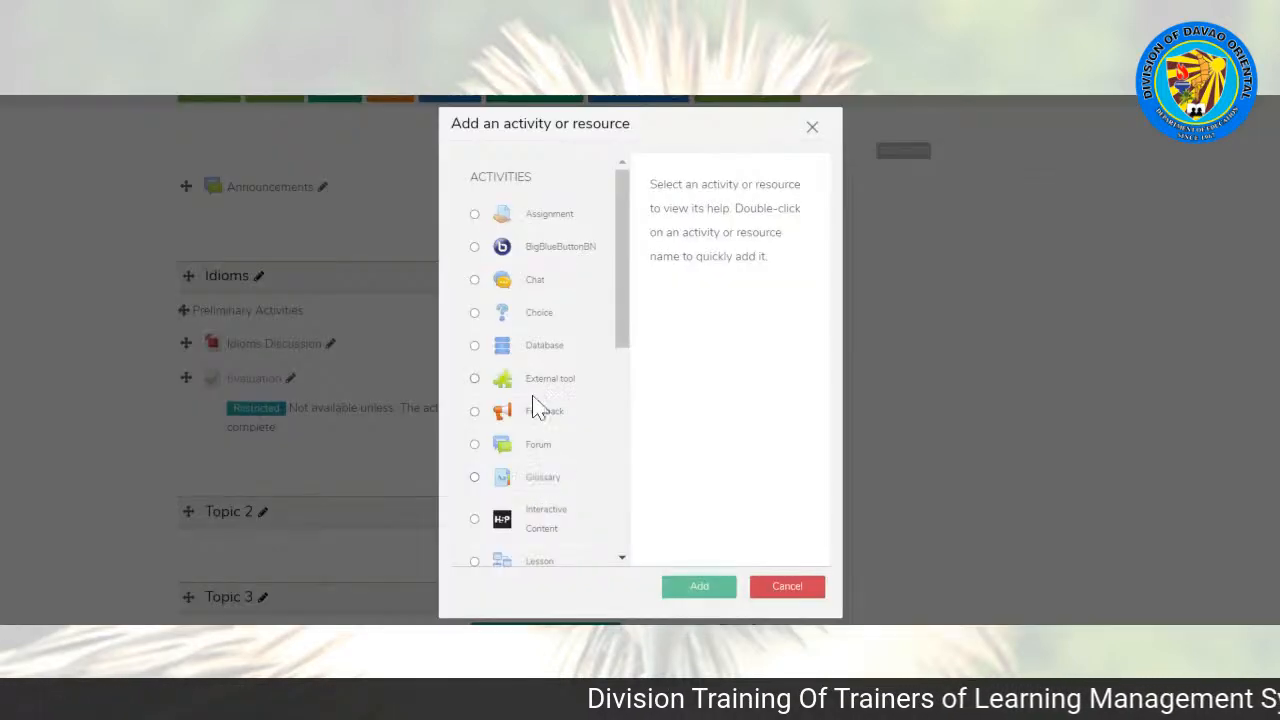
click(474, 214)
drag(823, 286, 810, 475)
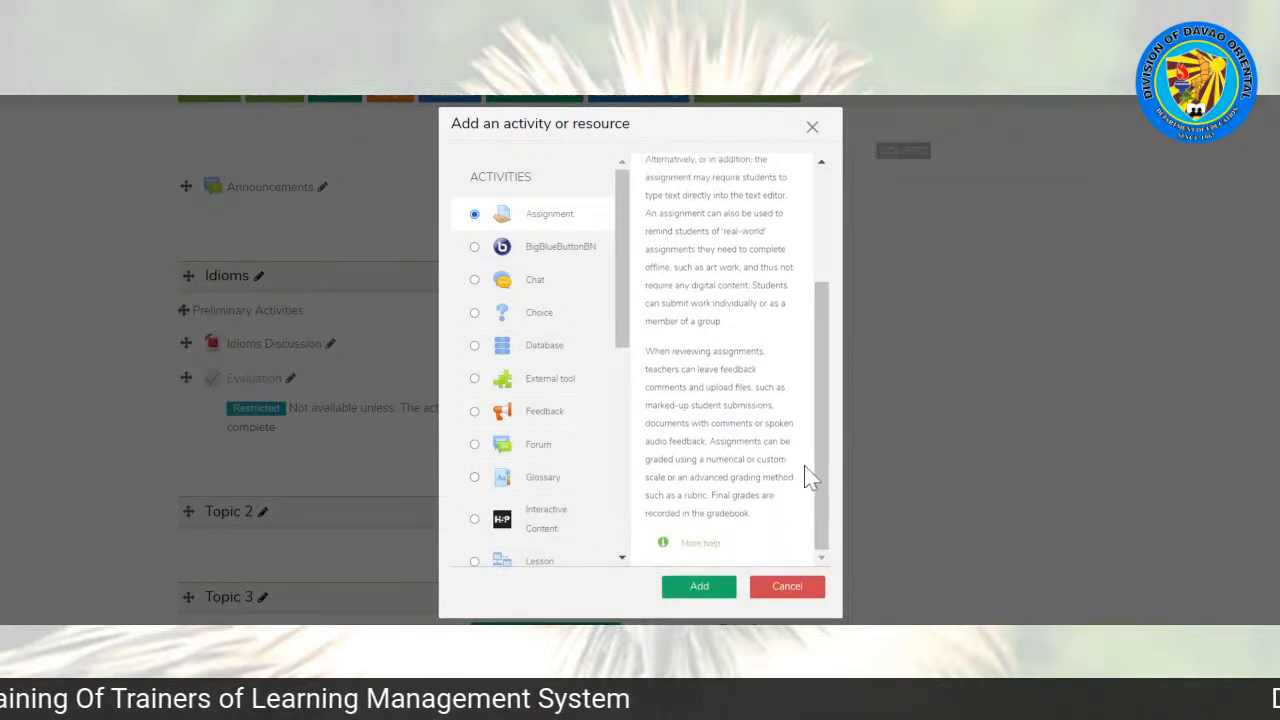
click(699, 588)
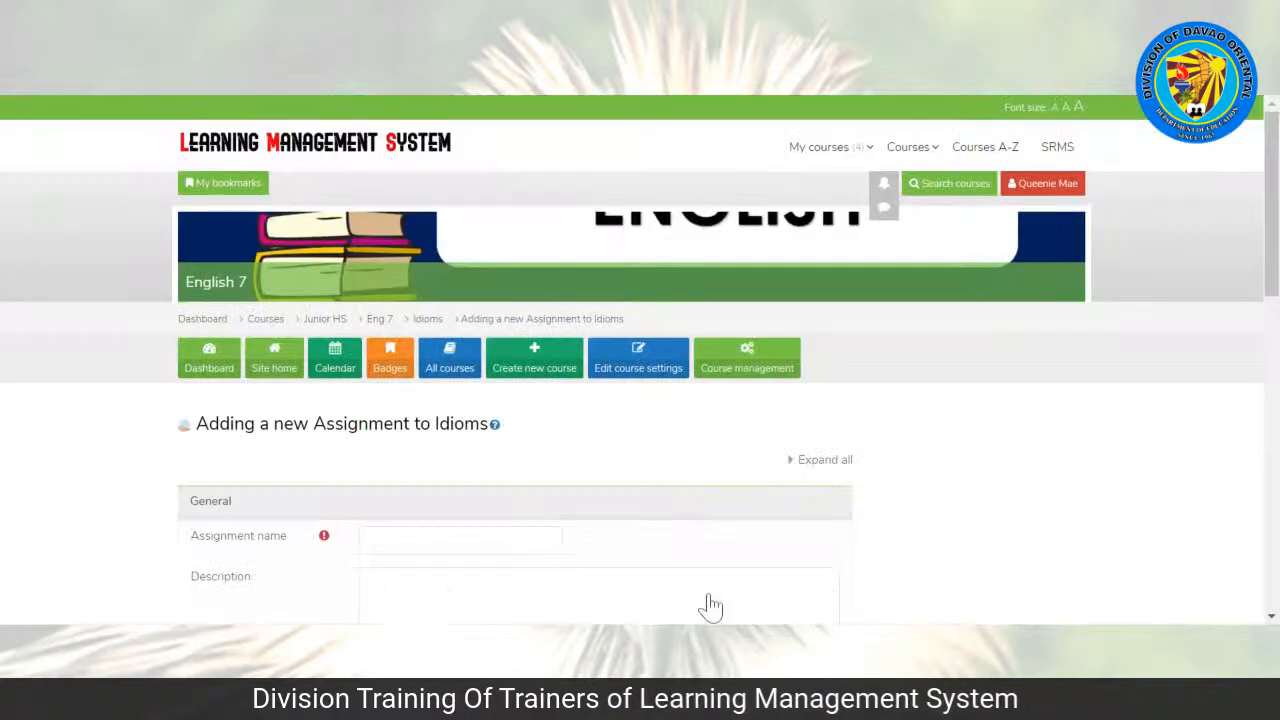
Step: Name the new assignment "Assignment" and place the cursor in its description
drag(1271, 177, 1271, 236)
click(460, 249)
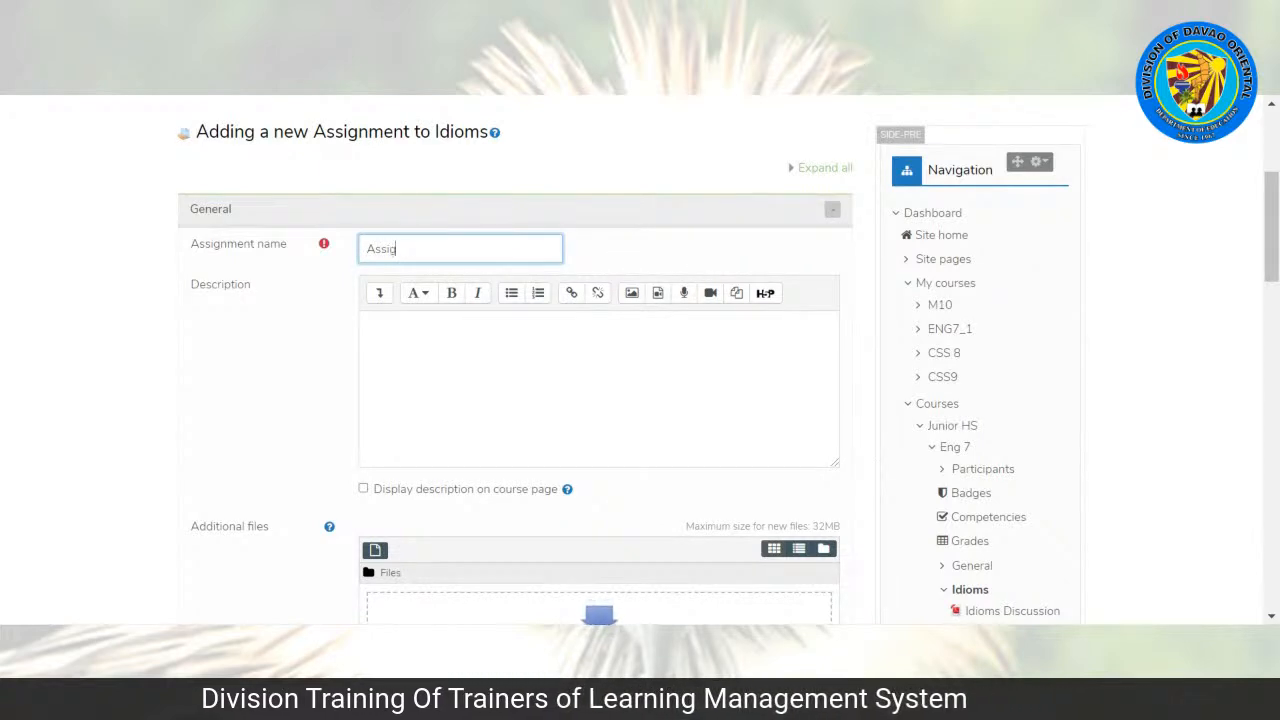
click(599, 388)
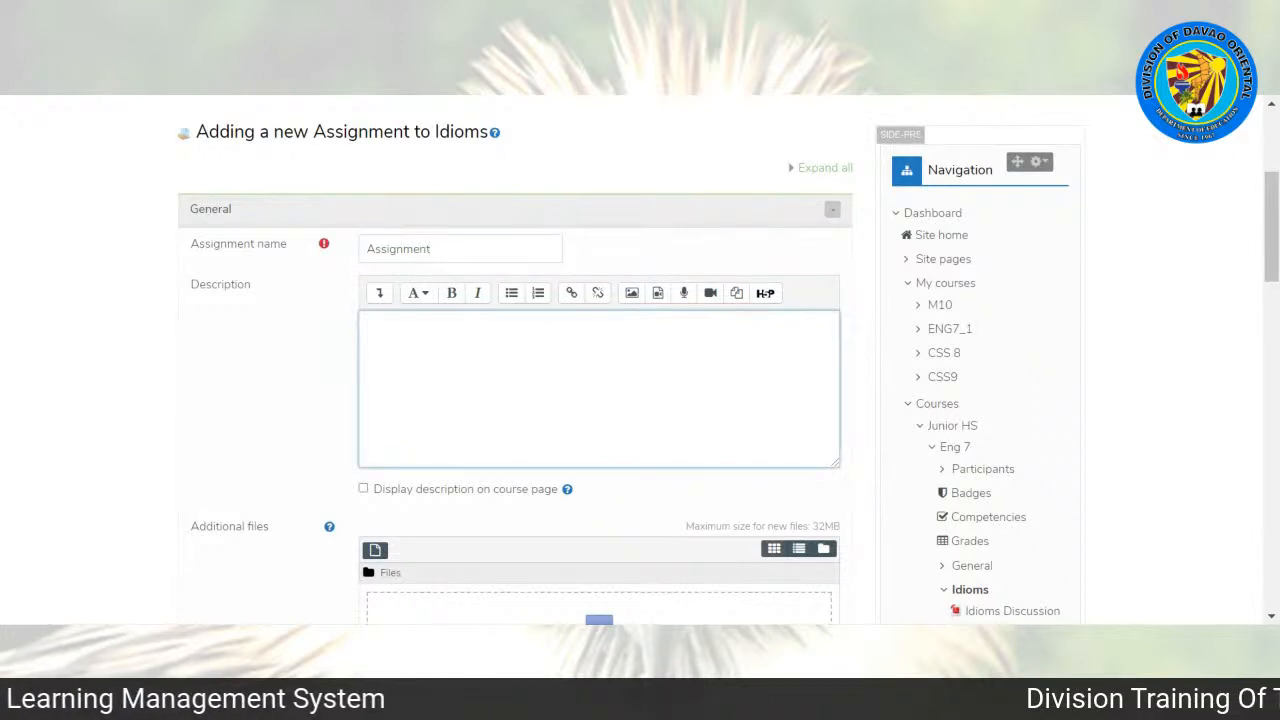
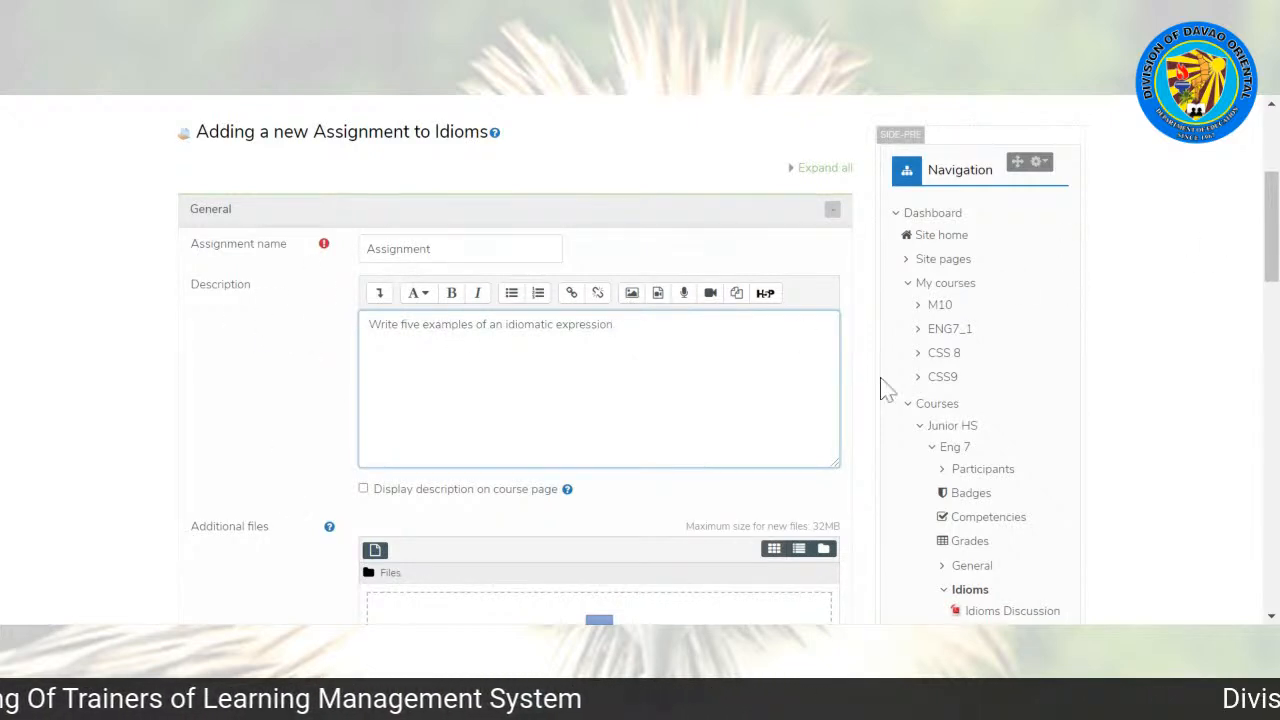
Step: Disable the "Allow submissions from" and "Due date" settings in the assignment's availability options
scroll(1270, 260, down, 2)
scroll(432, 263, down, 3)
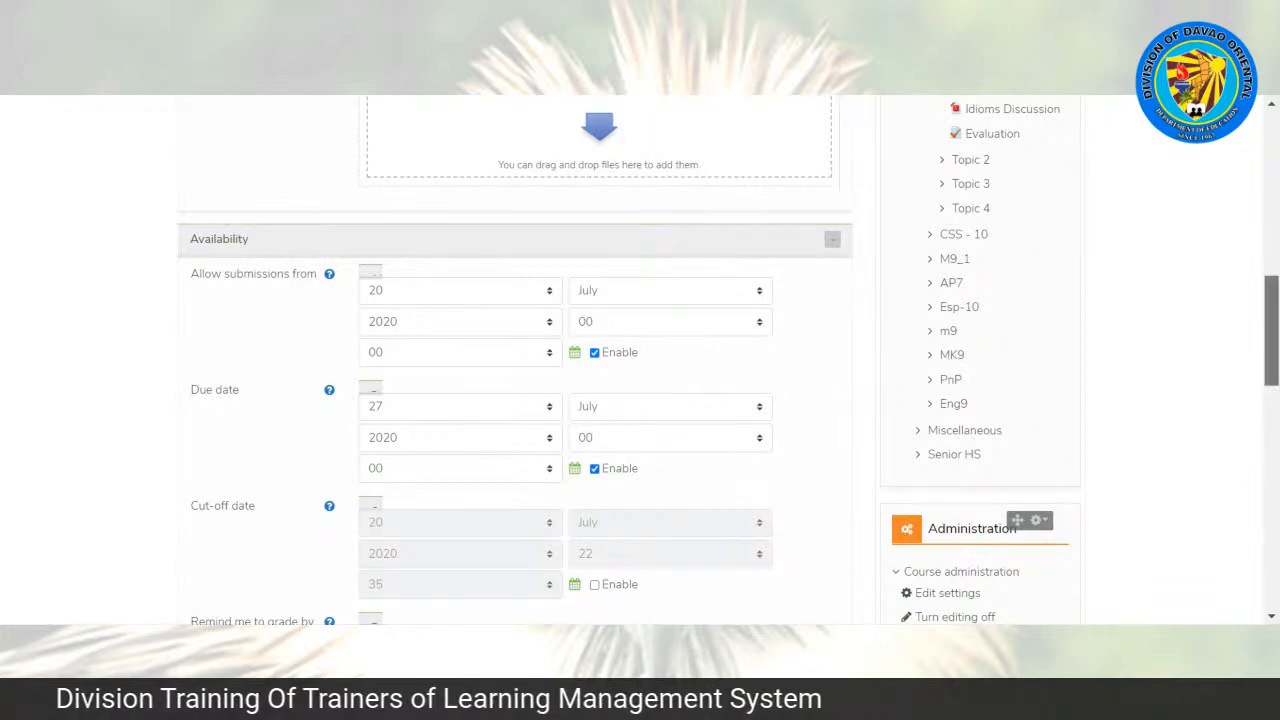
scroll(1262, 470, down, 2)
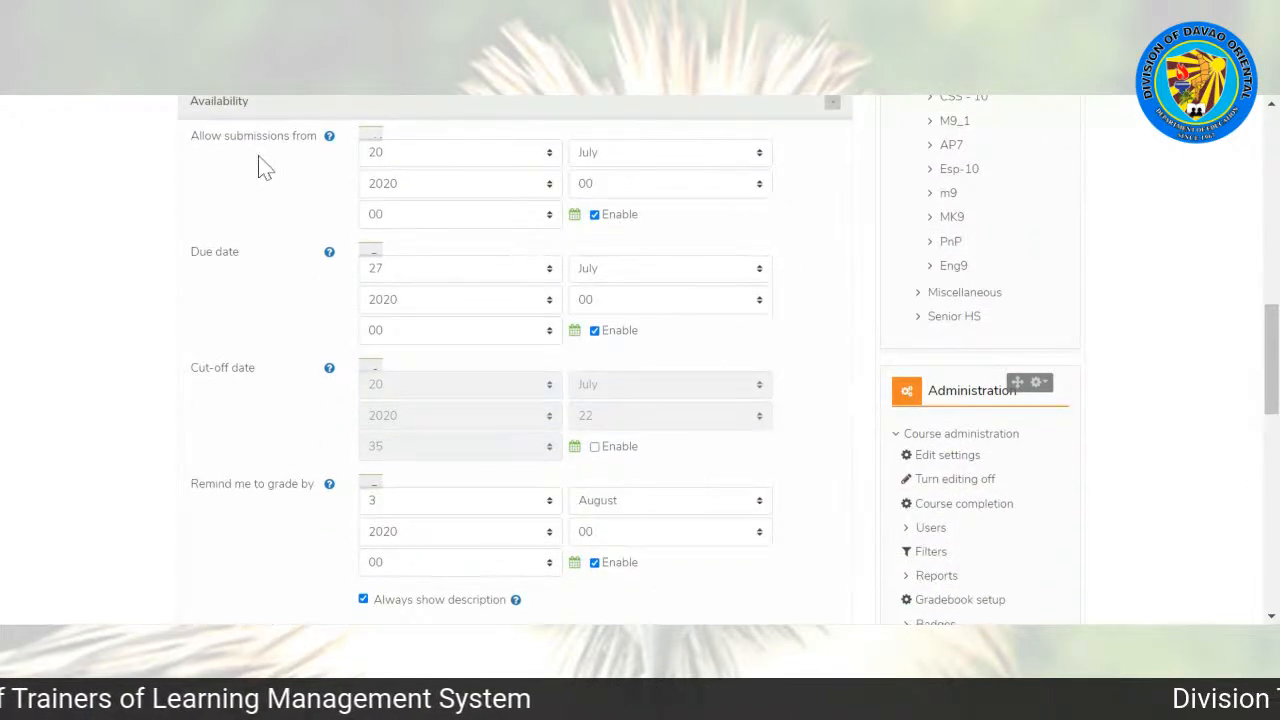
click(596, 216)
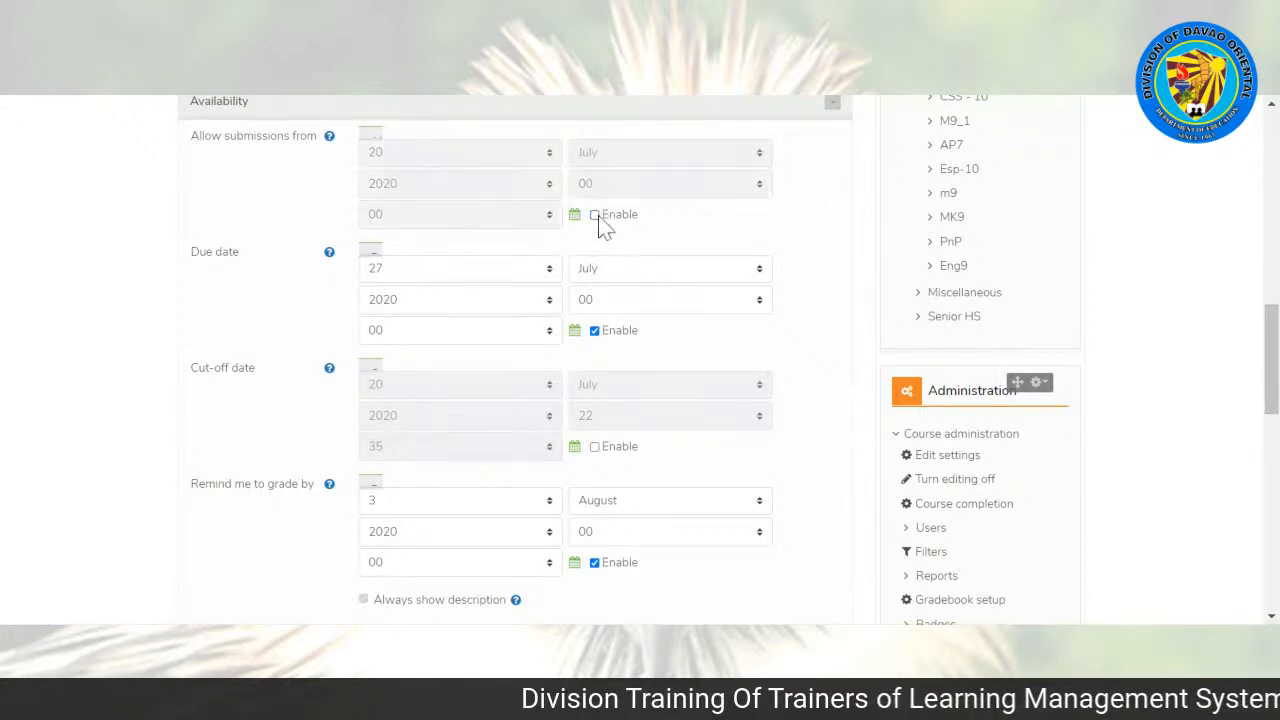
click(595, 331)
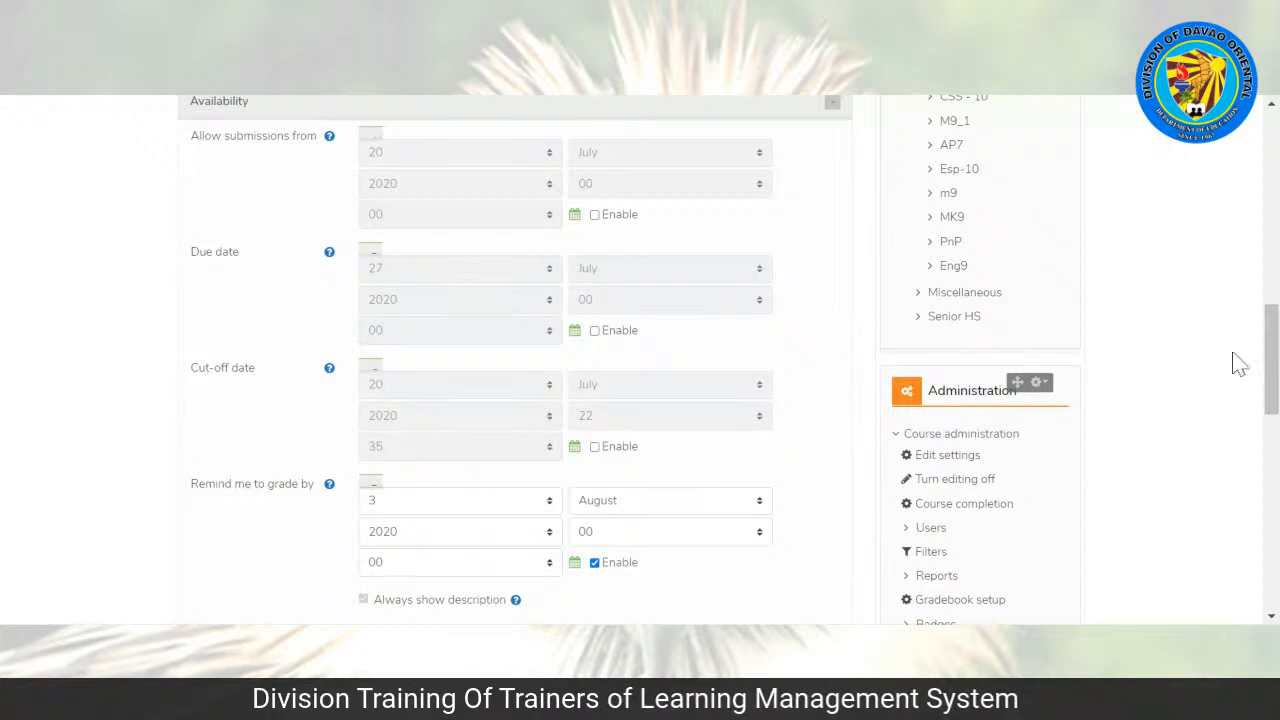
Step: Disable the assignment's "Remind me to grade by" date
scroll(1270, 360, down, 2)
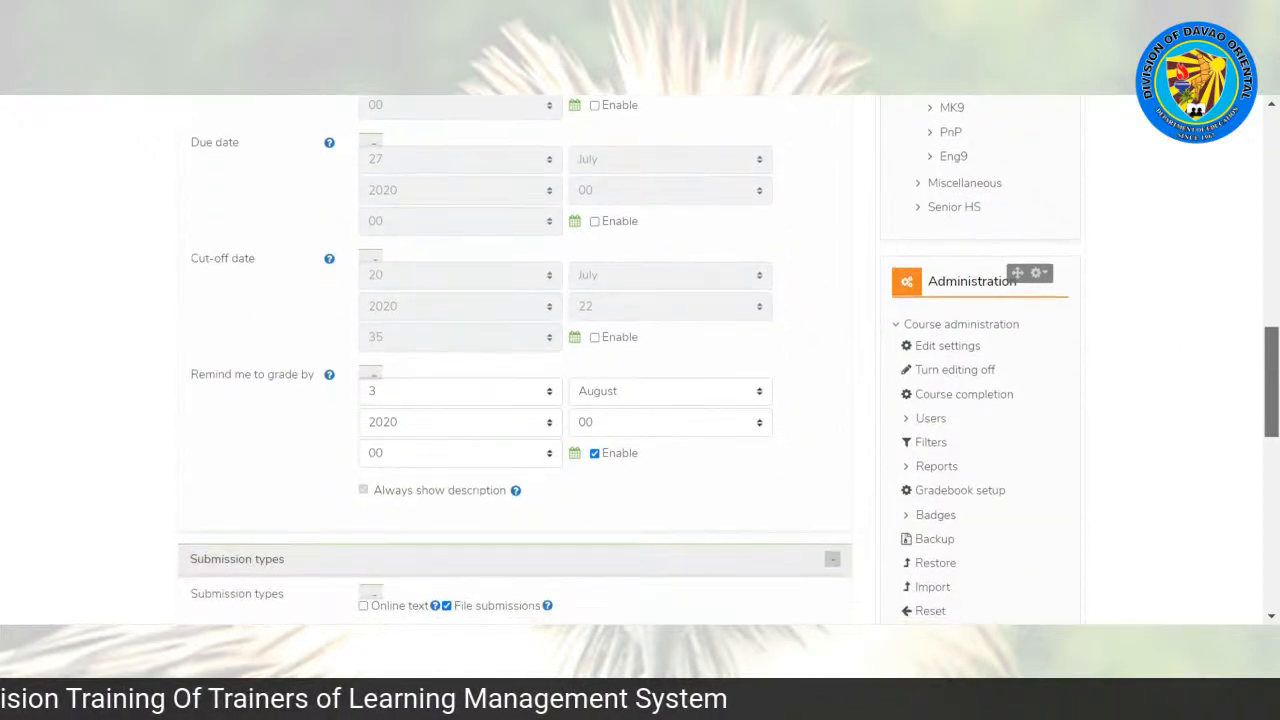
scroll(1270, 360, down, 4)
drag(1271, 415, 1271, 410)
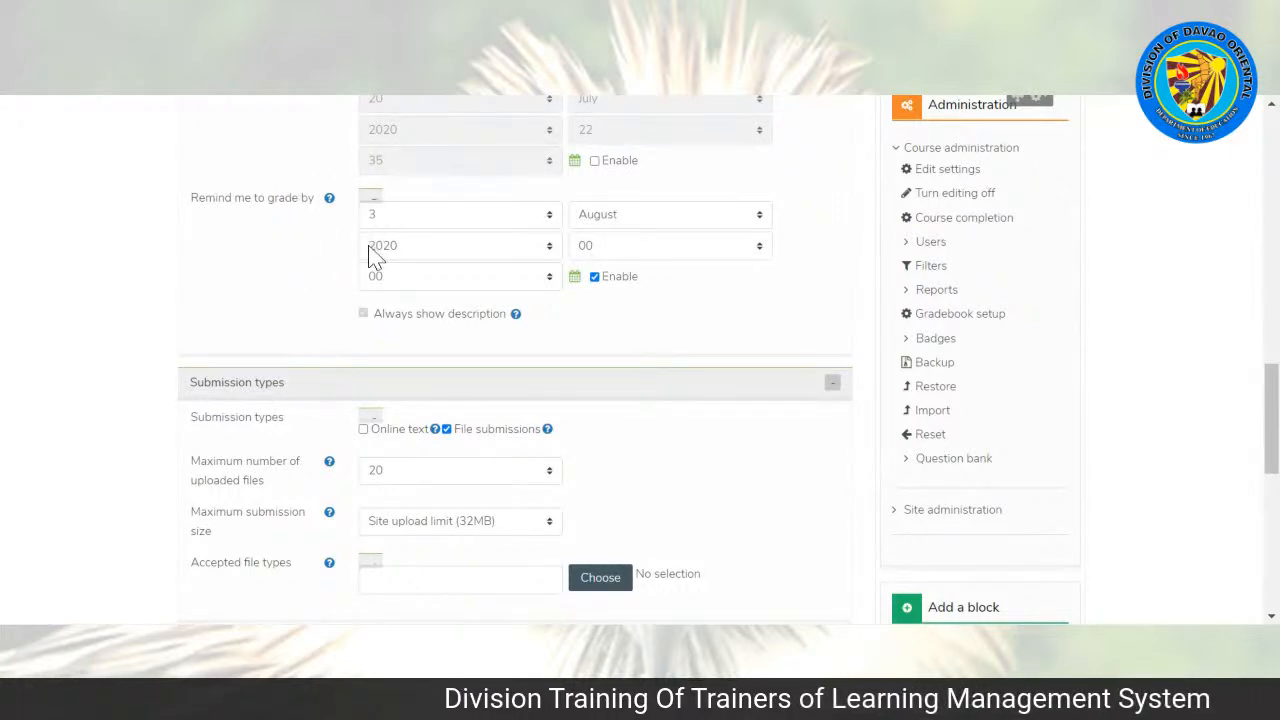
click(595, 277)
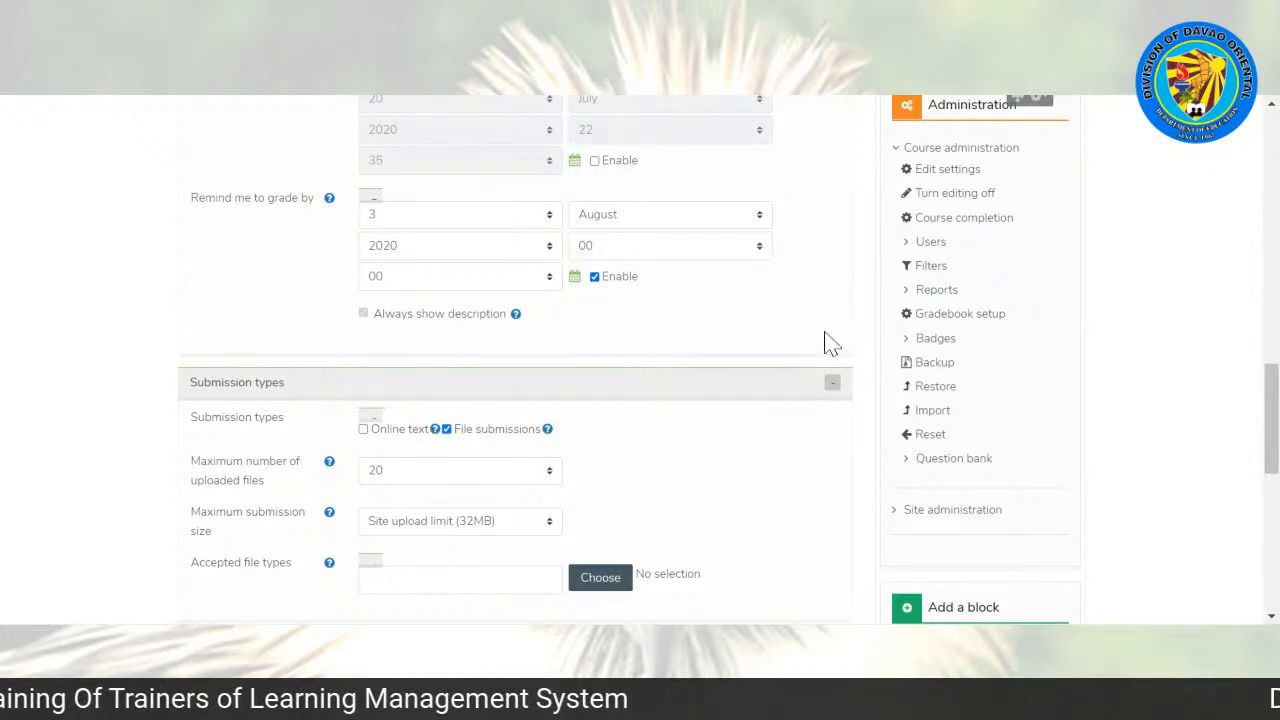
click(595, 277)
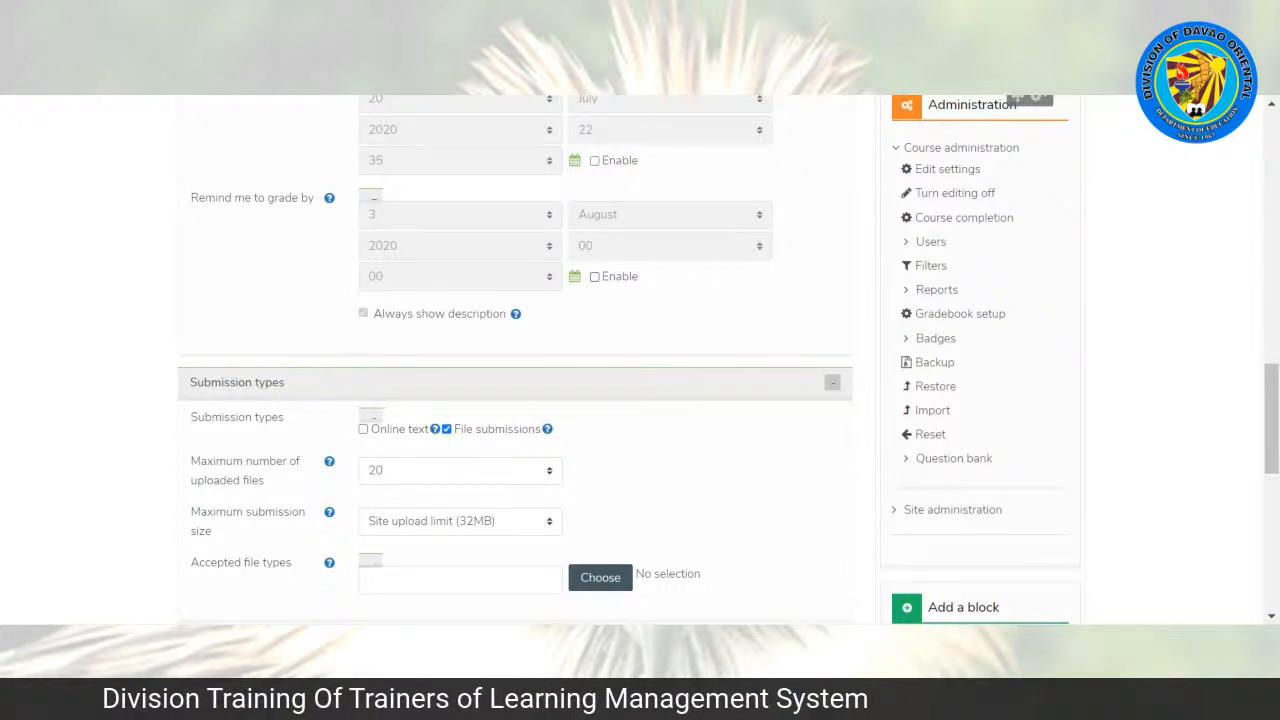
click(595, 277)
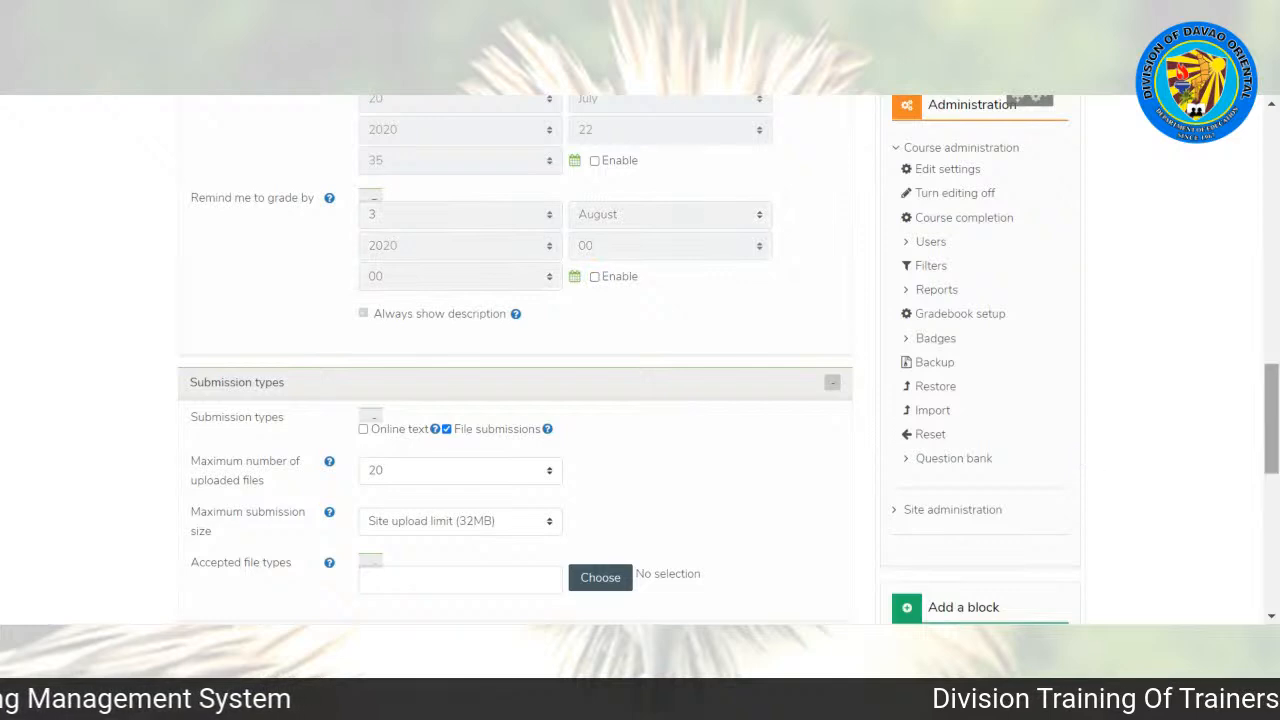
Step: Enable Online text as a submission type for the assignment alongside file submissions
drag(1271, 420, 1271, 458)
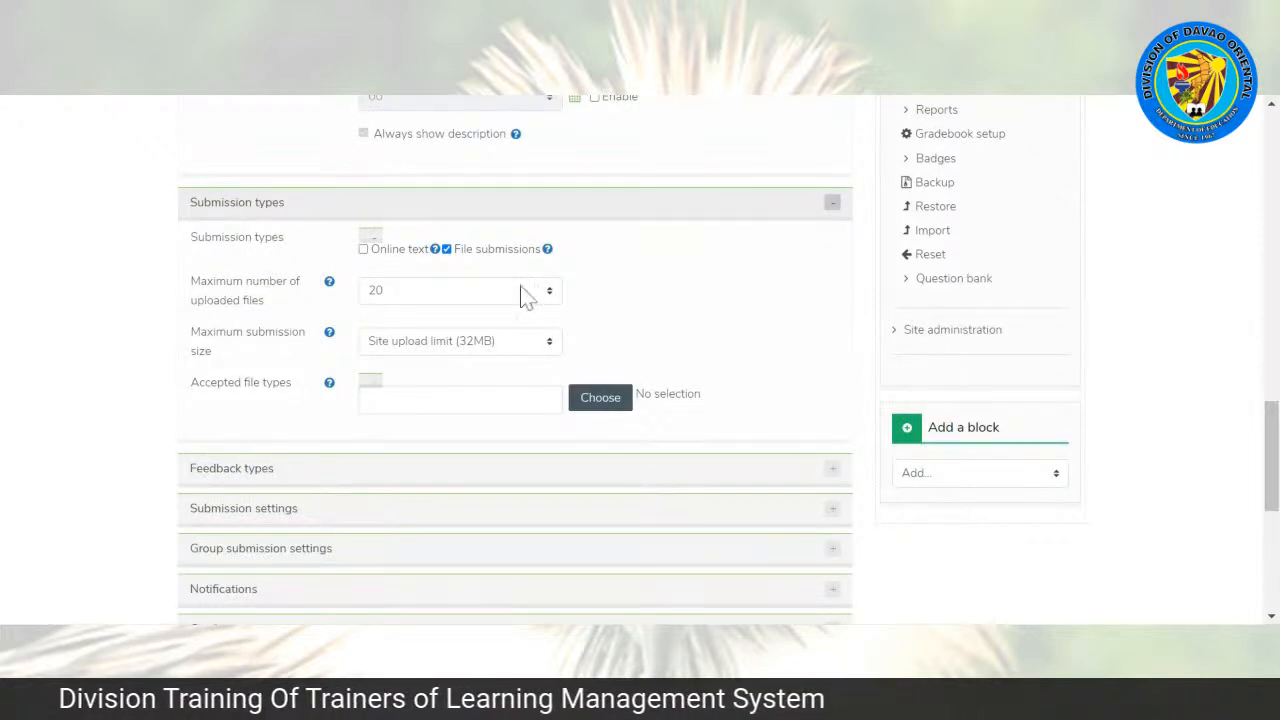
drag(1271, 440, 1271, 401)
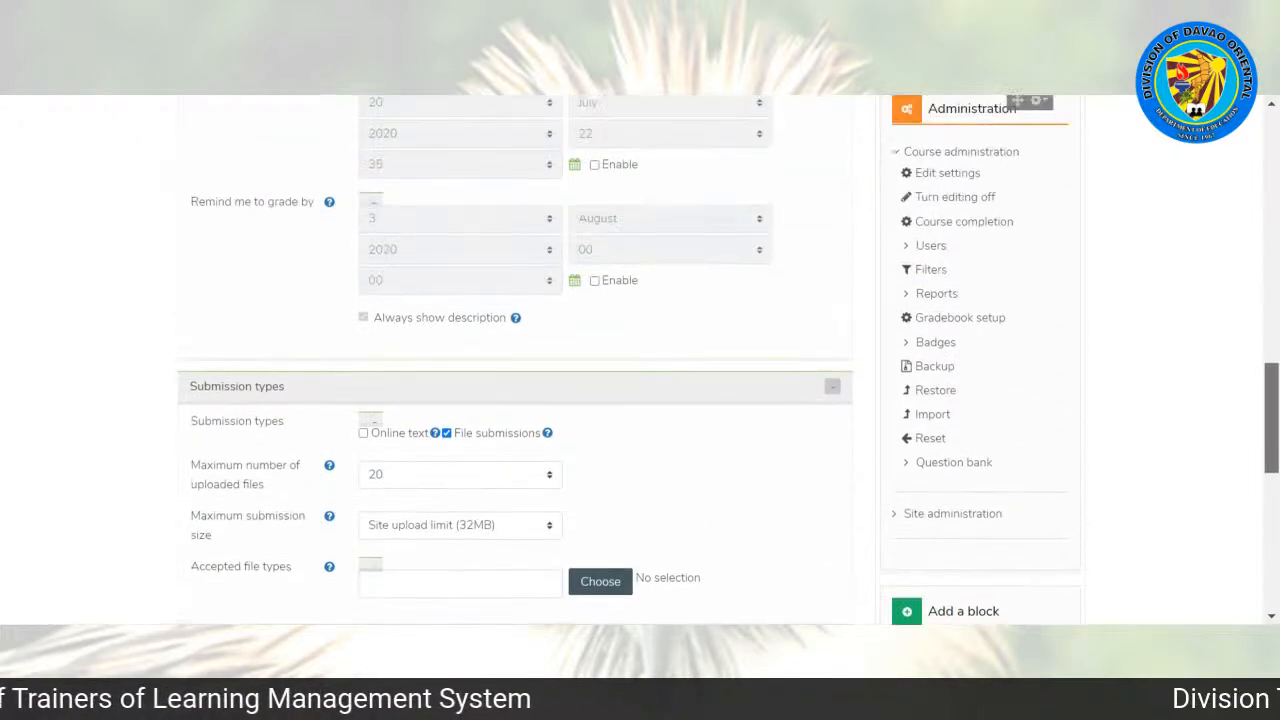
drag(1271, 417, 1271, 446)
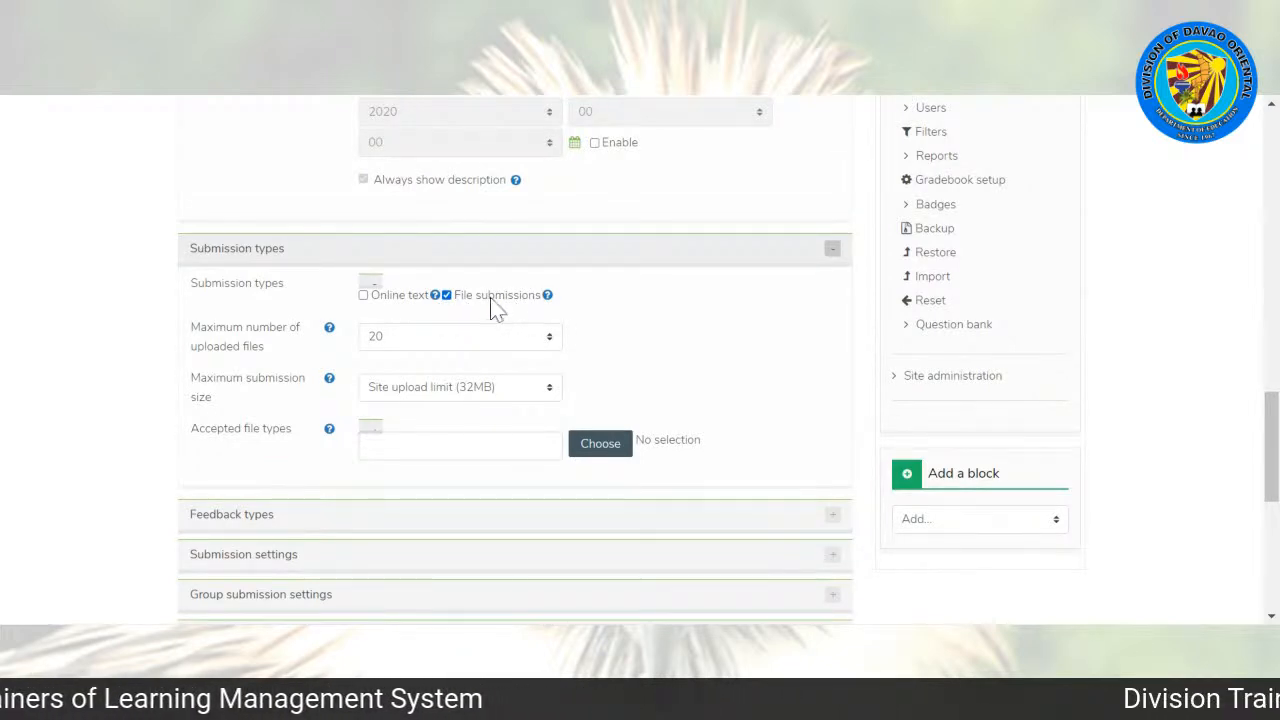
click(363, 296)
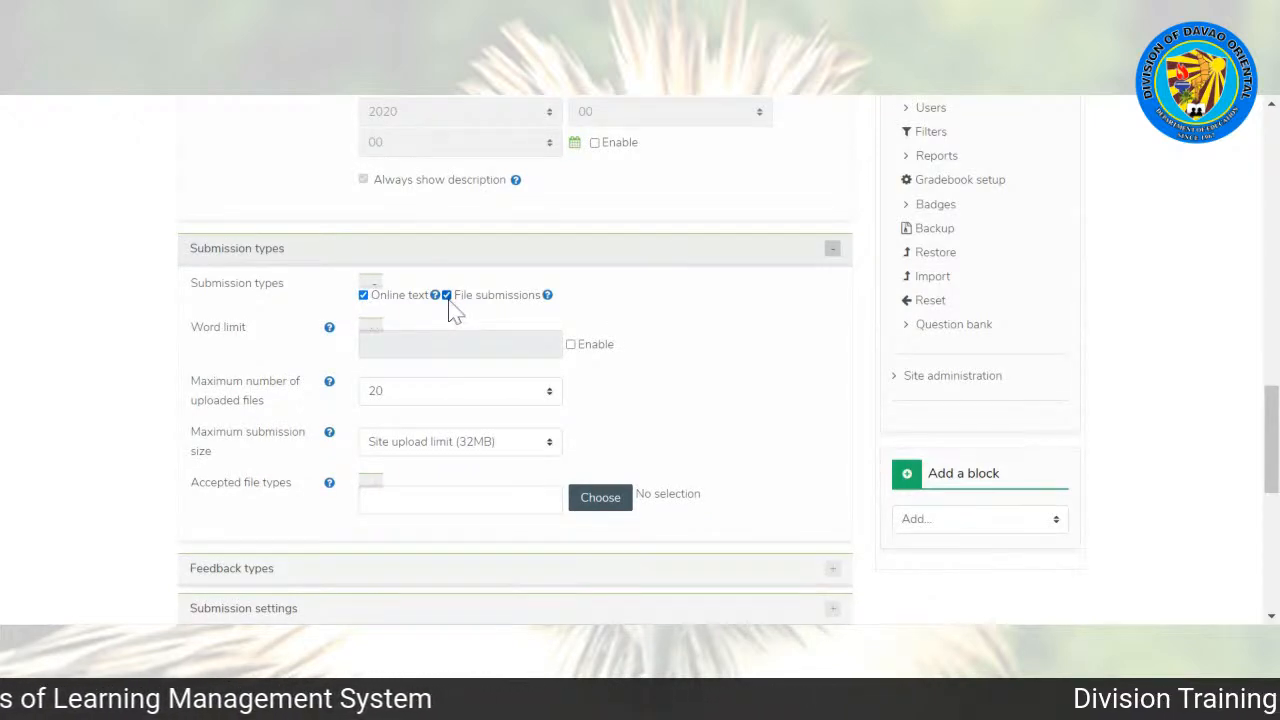
Step: Set the assignment's maximum number of uploaded files to 1 and its maximum submission size to 5MB
scroll(1272, 440, up, 2)
scroll(514, 360, up, 10)
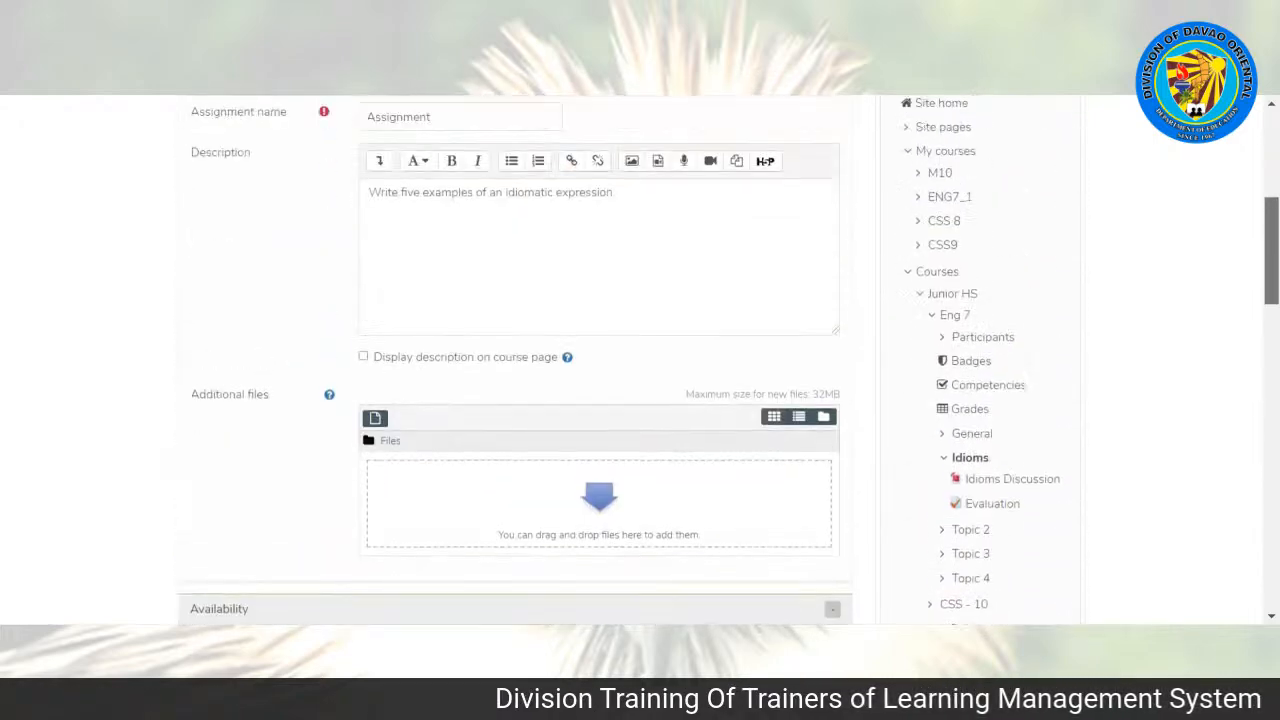
scroll(1257, 243, up, 2)
scroll(1257, 243, down, 3)
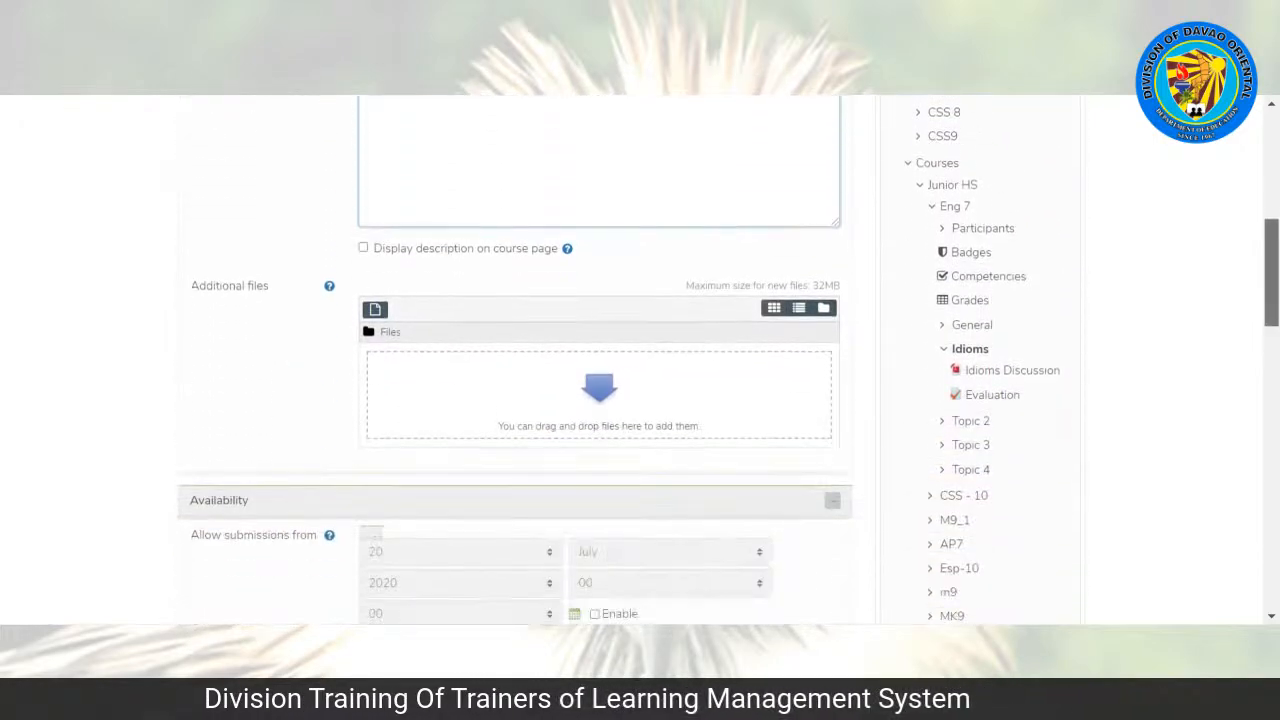
scroll(514, 360, down, 10)
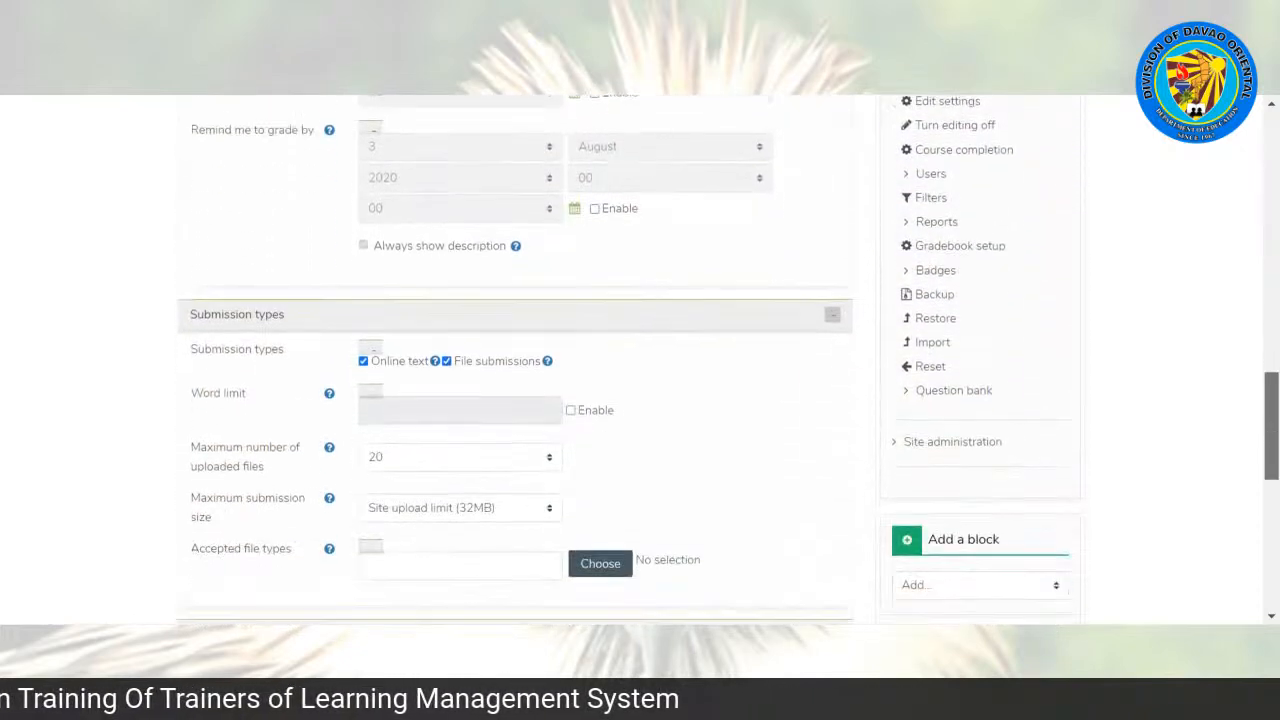
scroll(470, 303, down, 2)
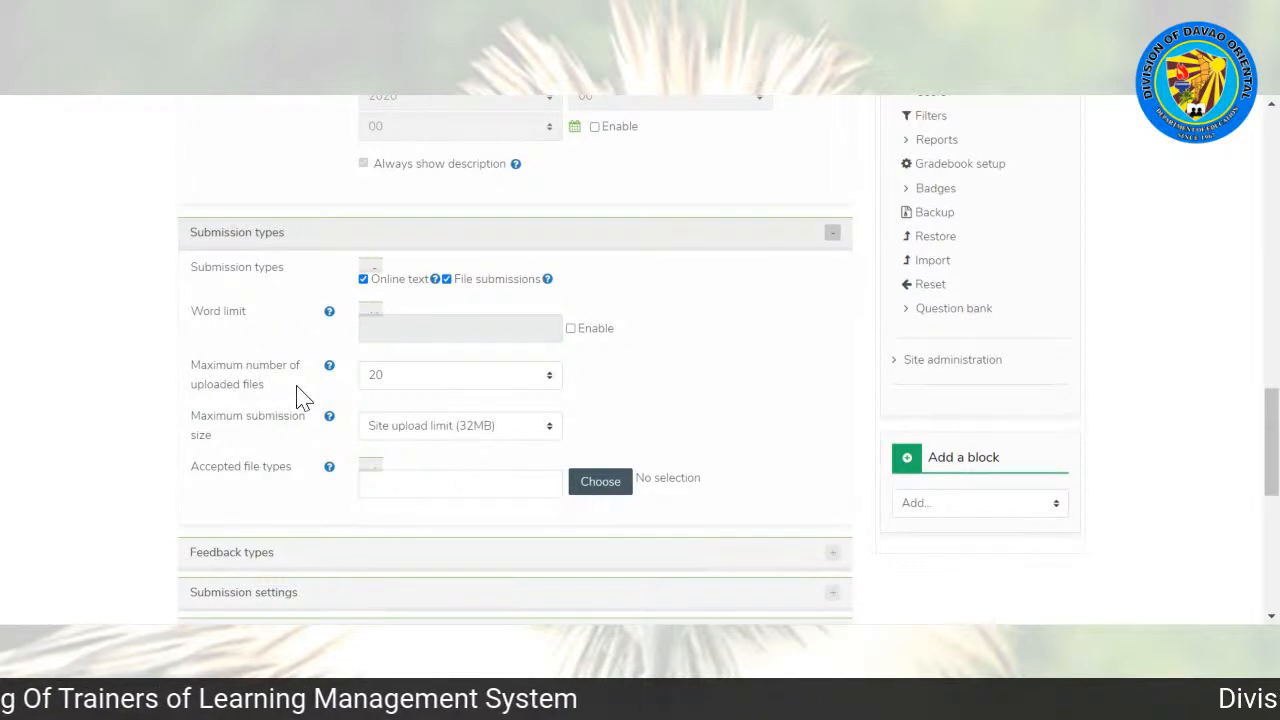
click(420, 388)
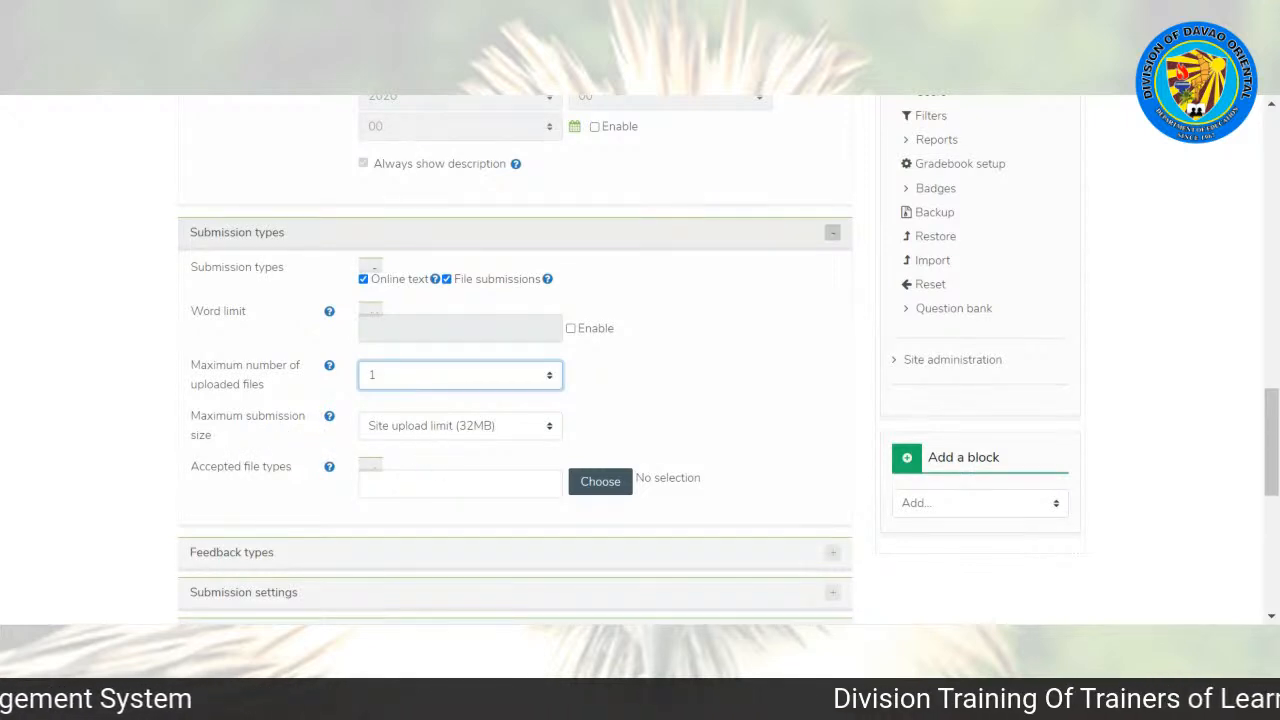
click(447, 432)
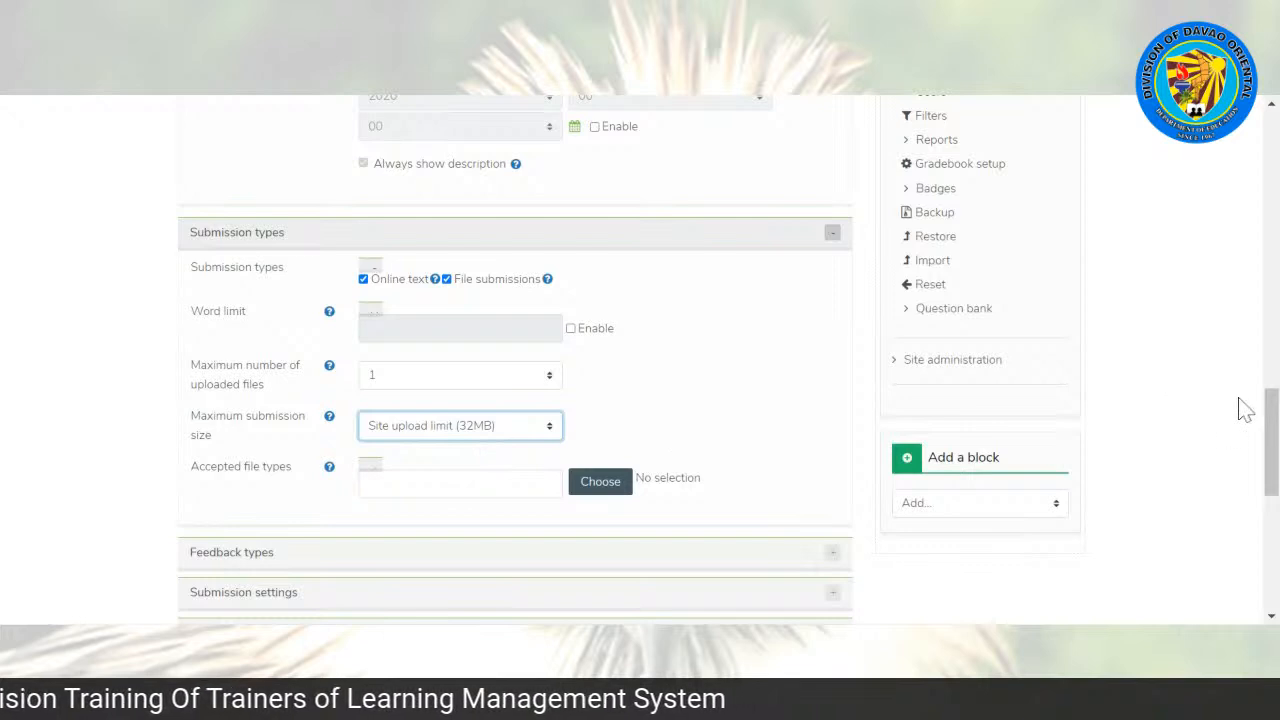
drag(1268, 410, 1268, 426)
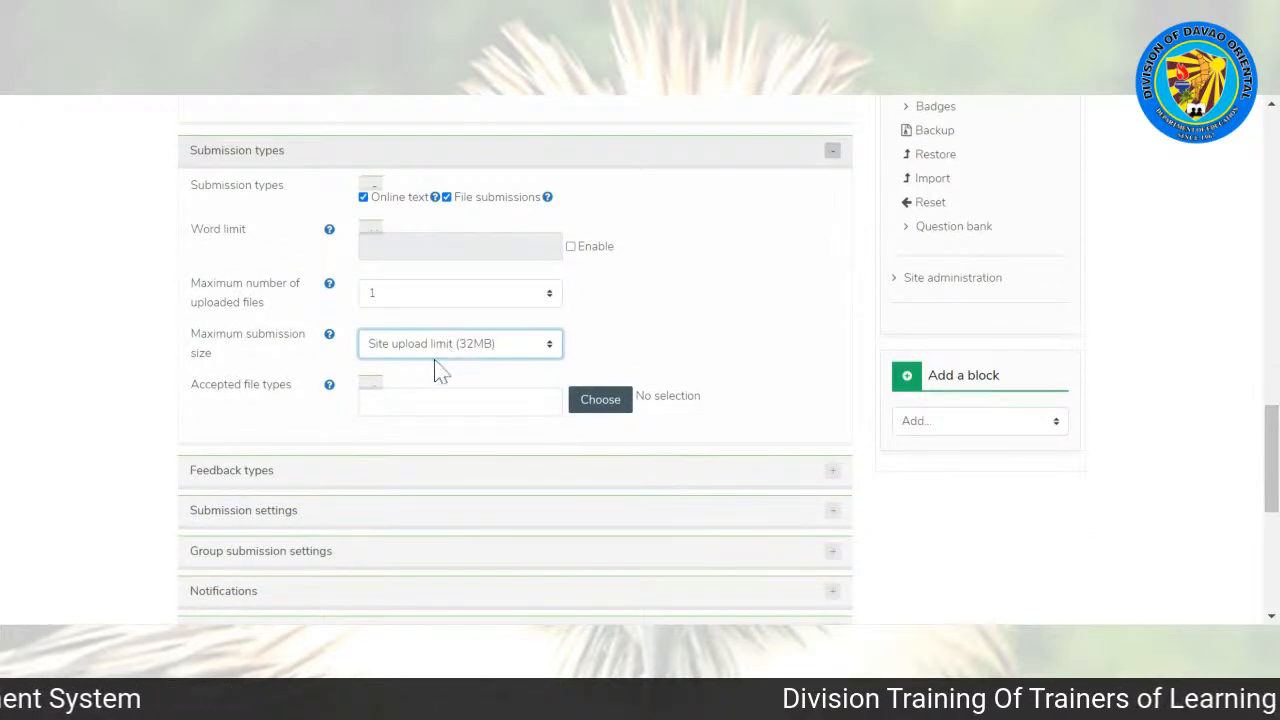
click(409, 433)
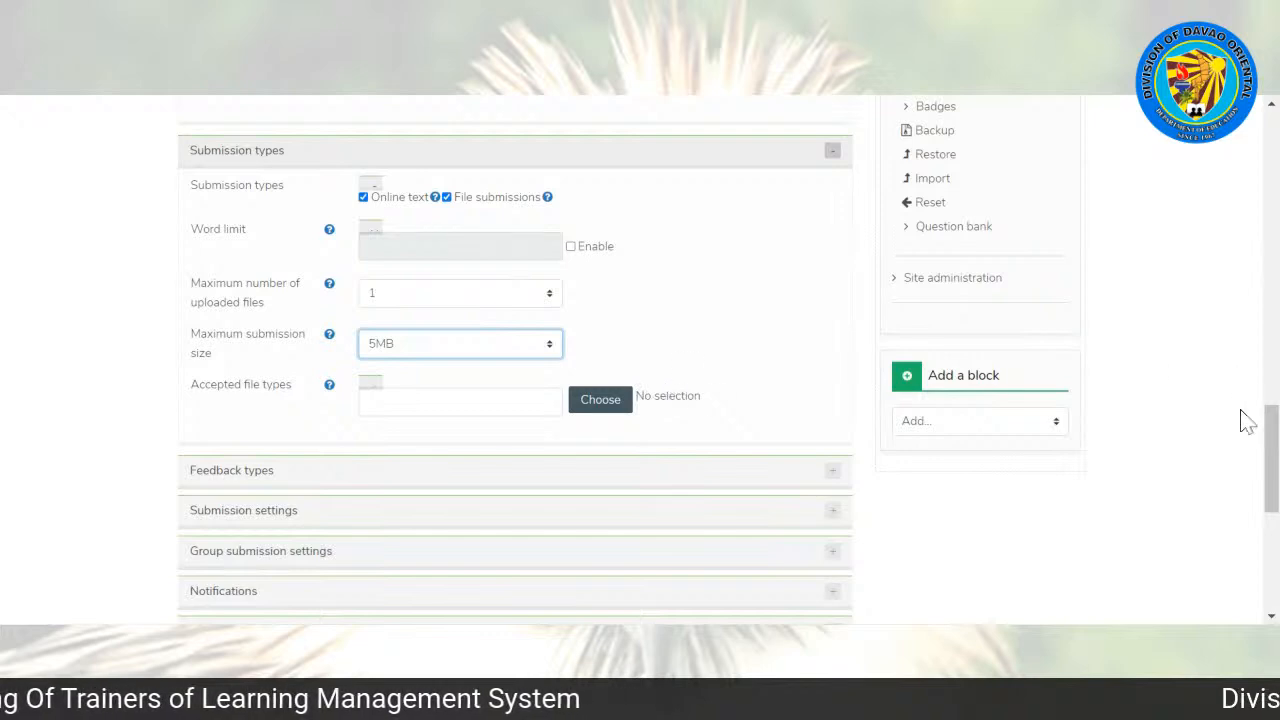
Step: Expand the assignment's Grade settings and check the maximum grade against the task description
drag(1270, 446, 1275, 485)
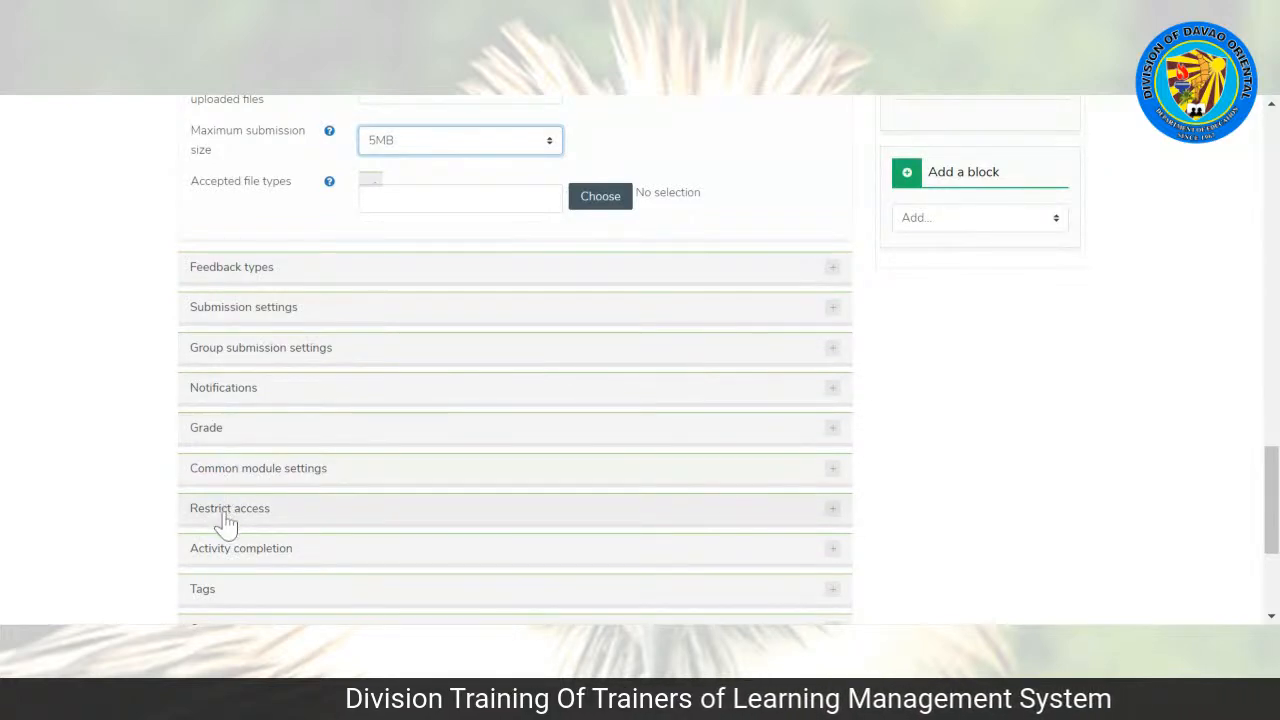
click(211, 440)
scroll(1271, 440, down, 2)
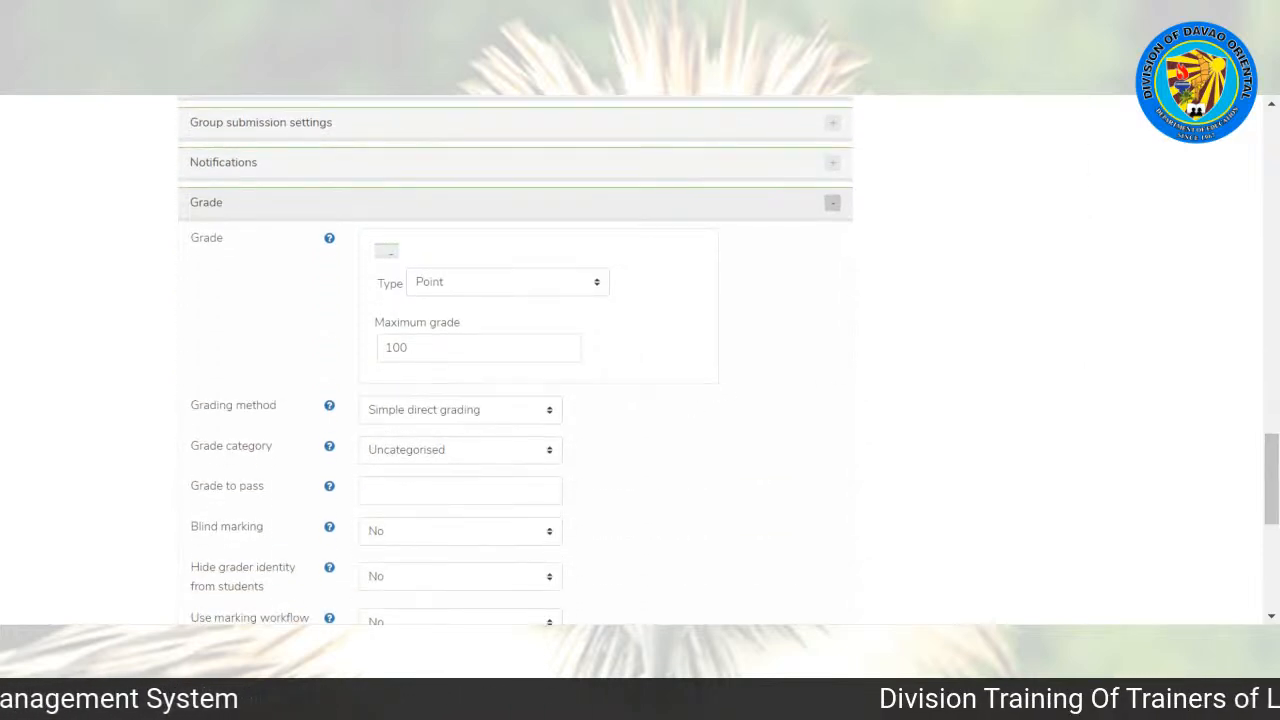
drag(1271, 488, 1271, 484)
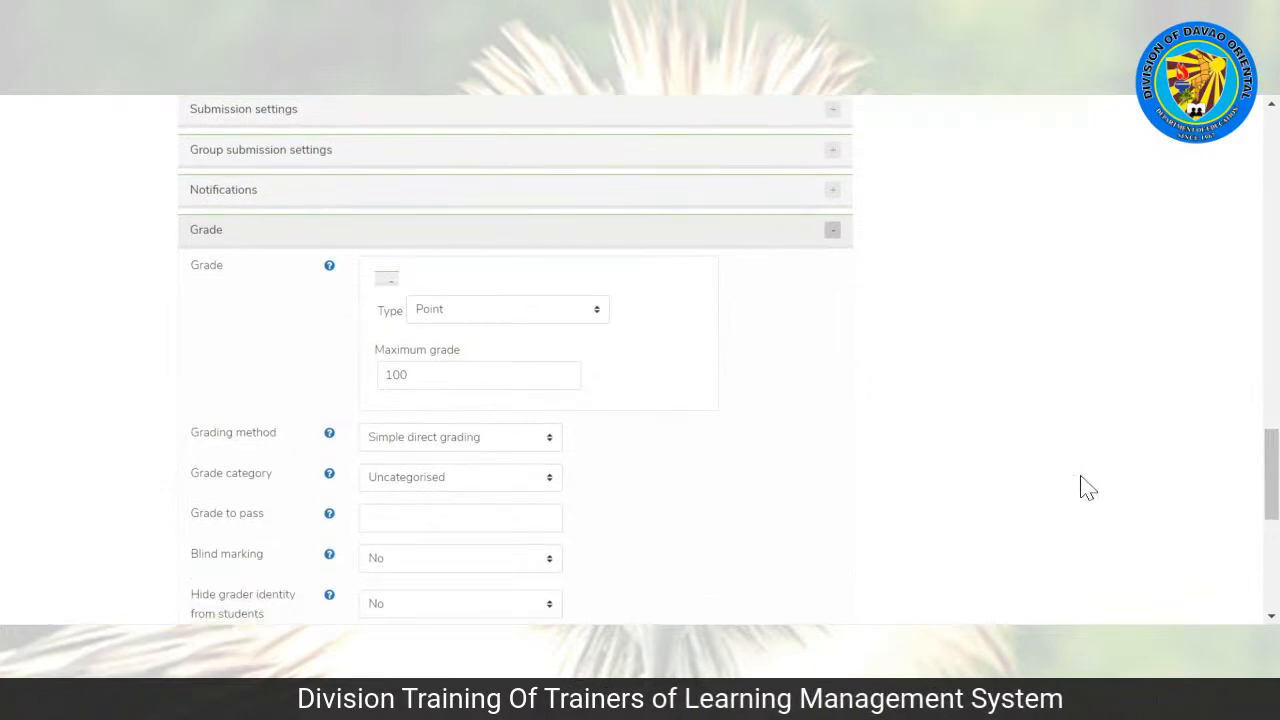
drag(1271, 474, 1271, 215)
click(547, 270)
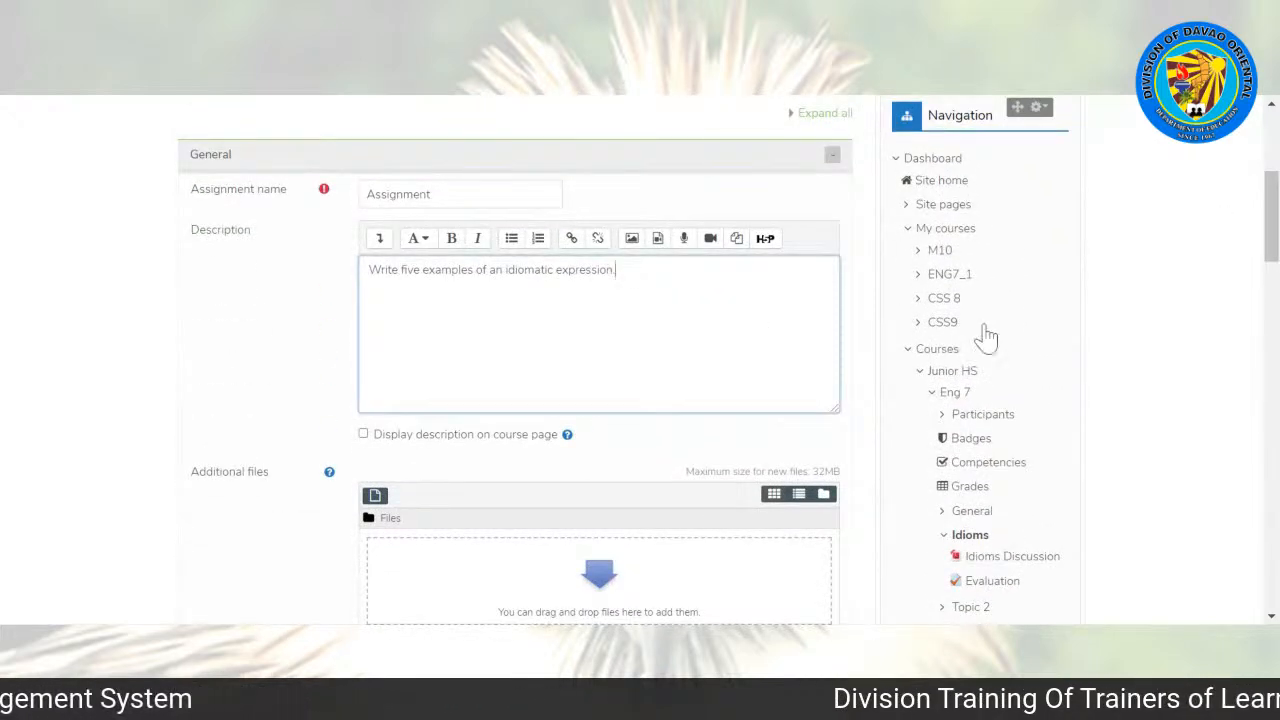
drag(1271, 217, 1271, 468)
click(422, 410)
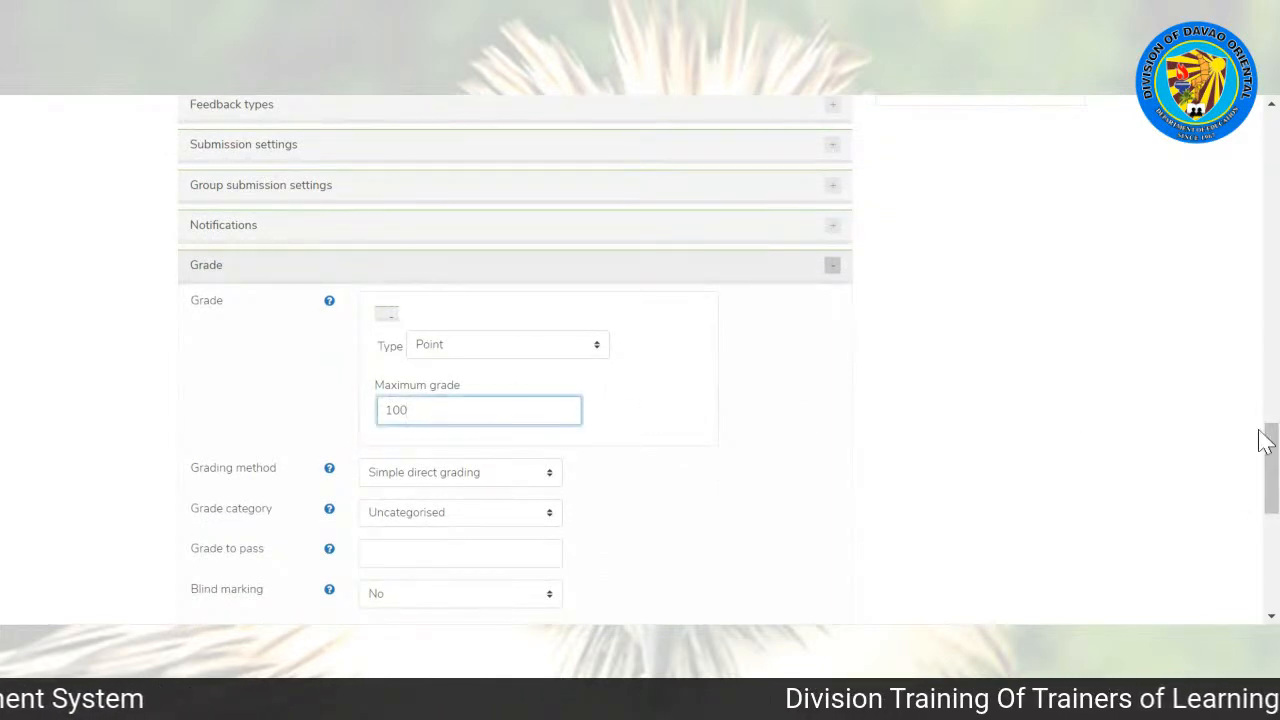
scroll(1262, 440, down, 1)
scroll(474, 371, down, 1)
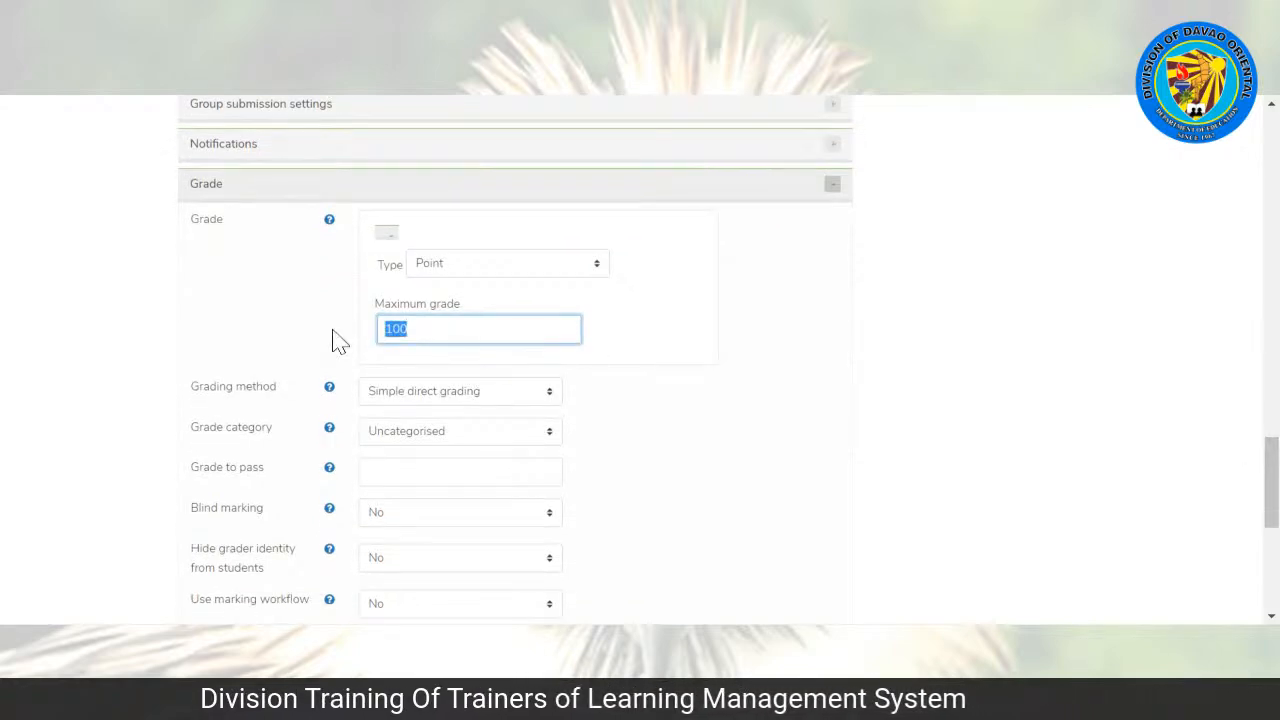
Step: Add an activity completion restriction requiring the Evaluation quiz to be marked complete before students can access the assignment
drag(1271, 470, 1271, 519)
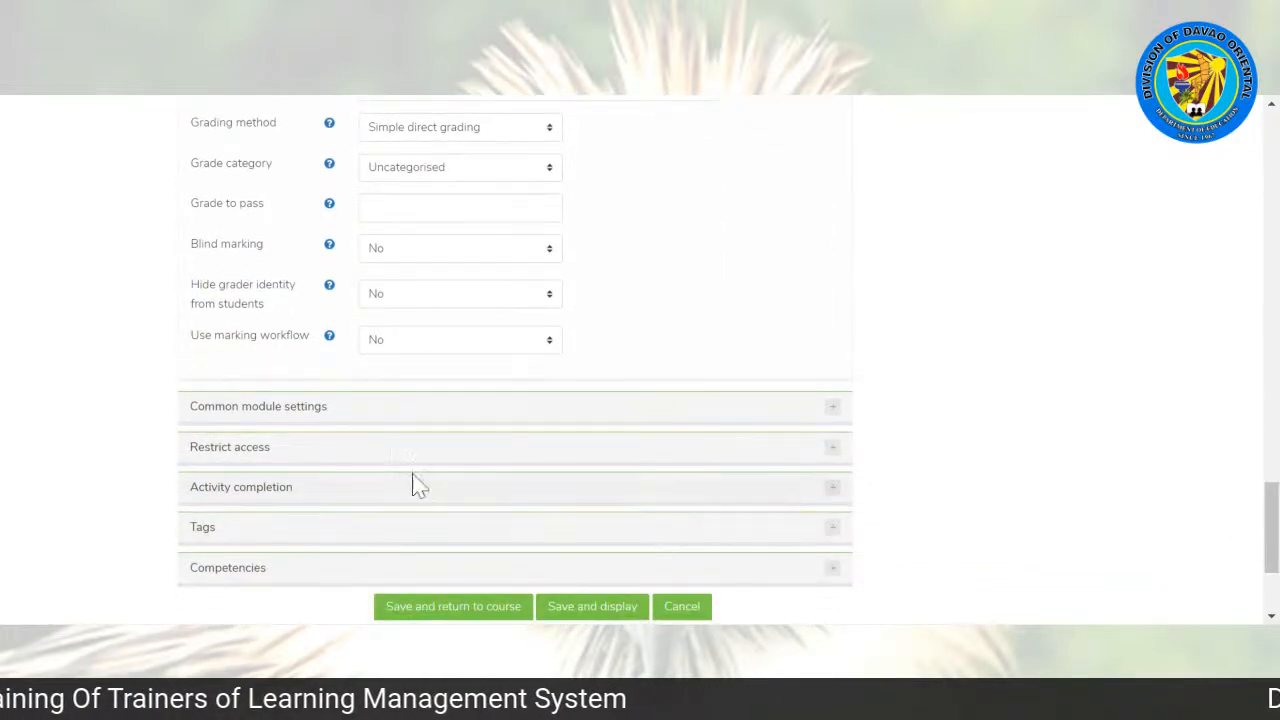
click(264, 459)
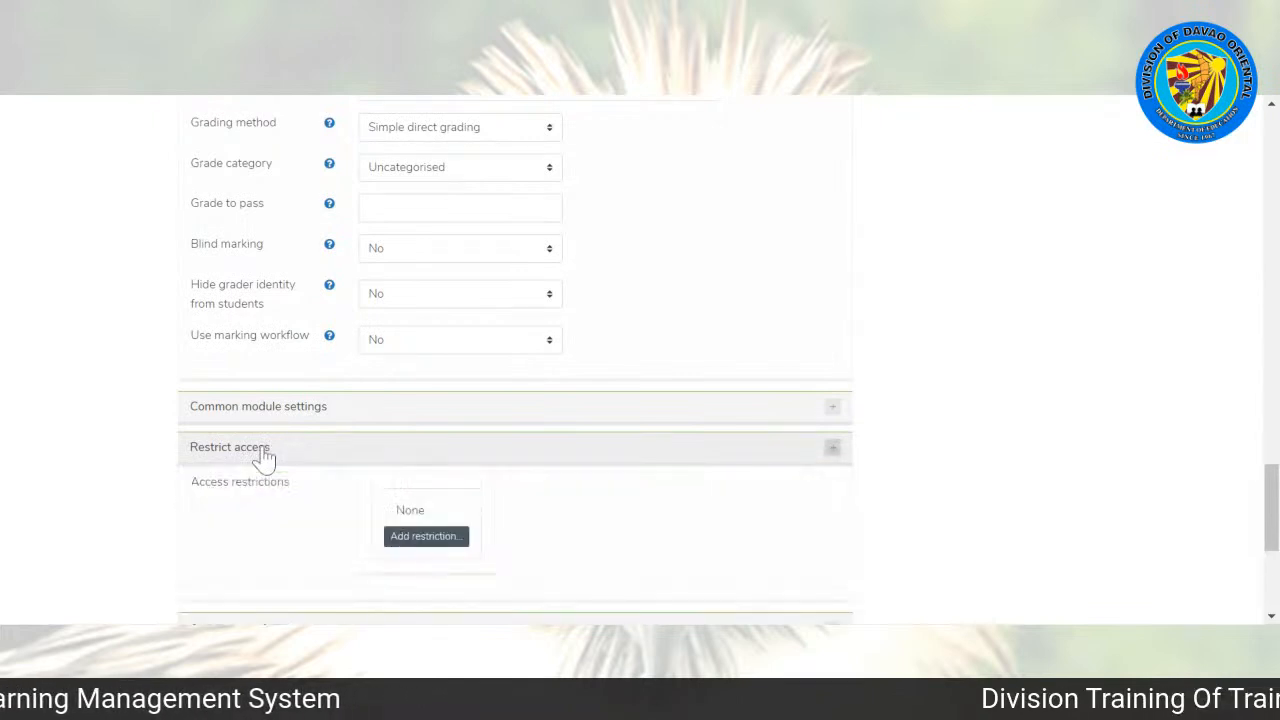
drag(1271, 507, 1271, 527)
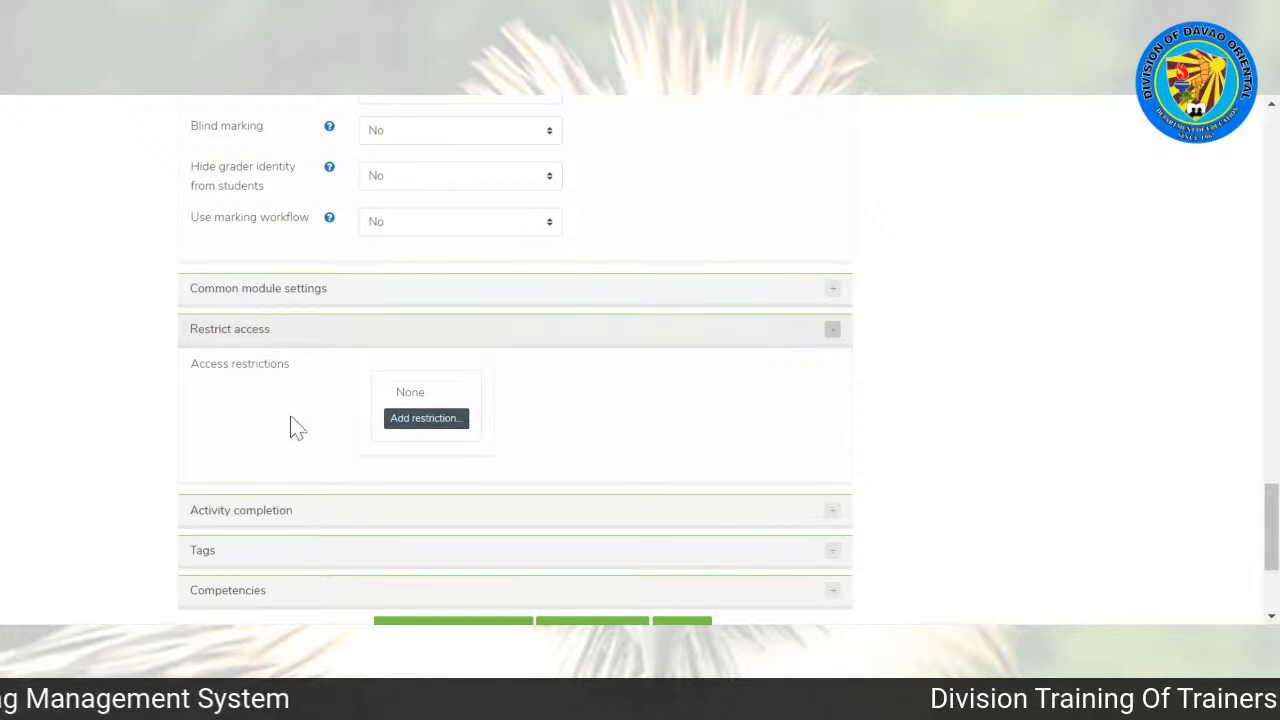
click(423, 420)
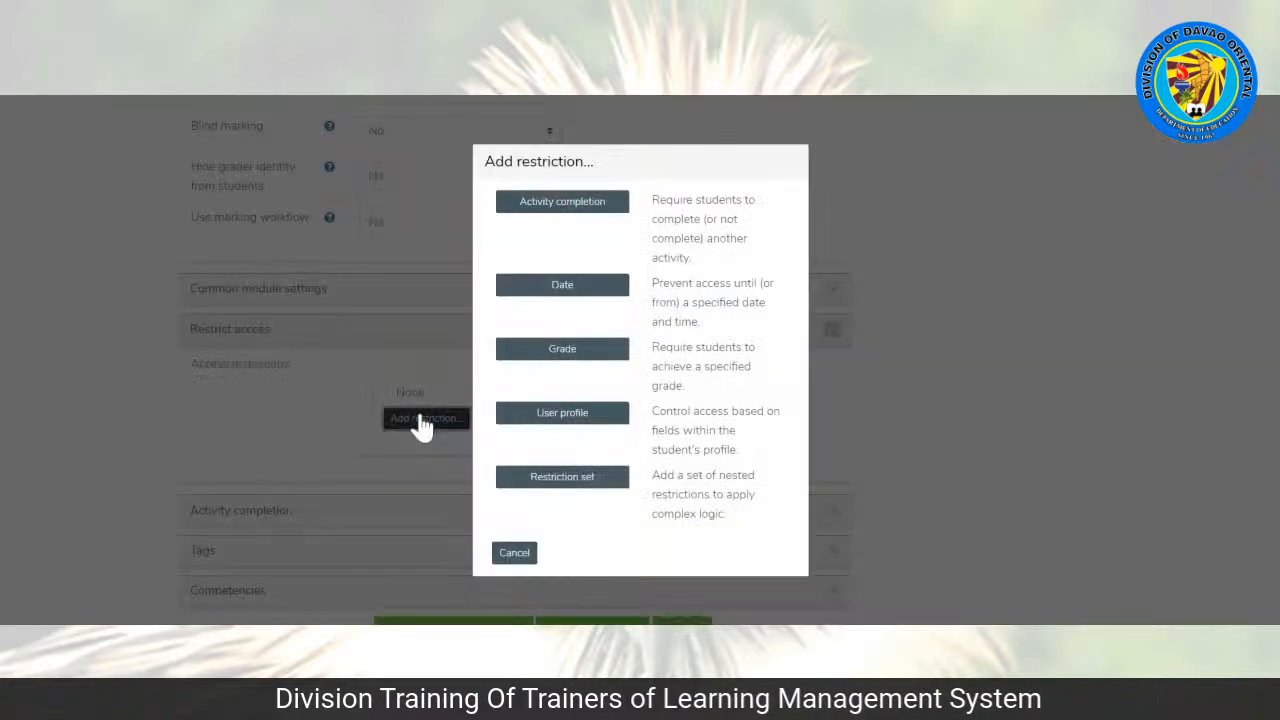
click(562, 204)
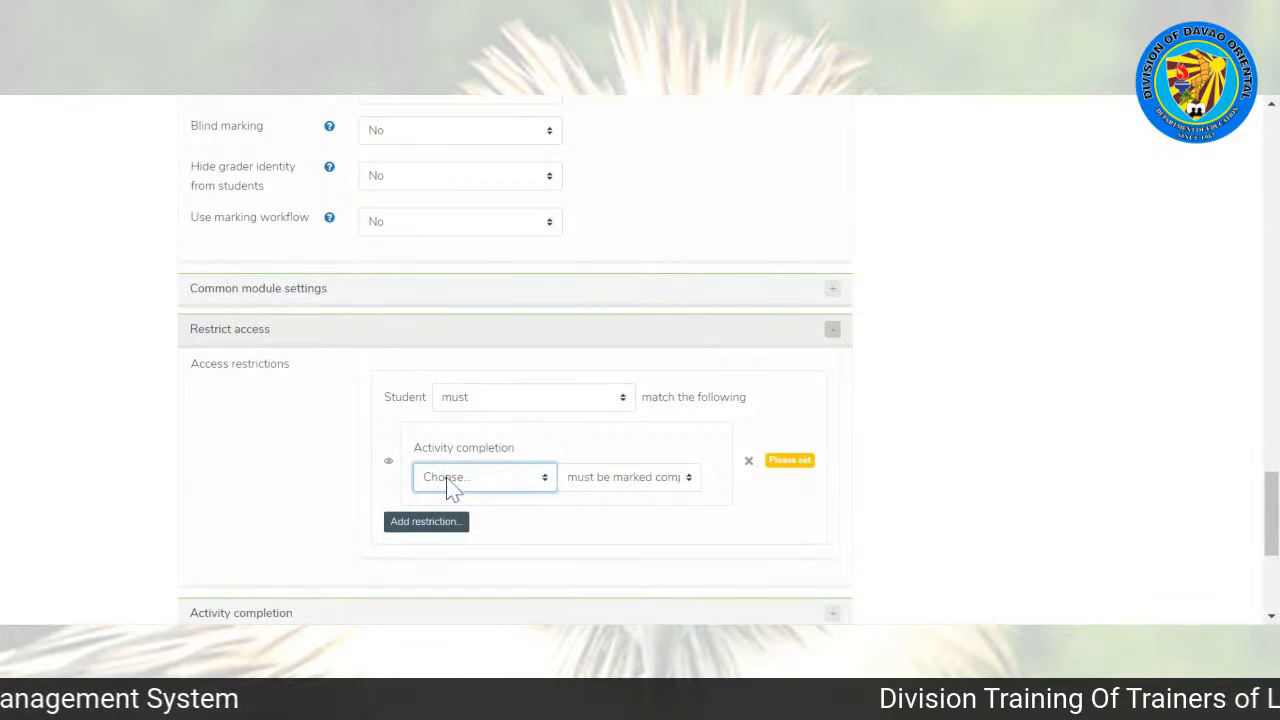
click(450, 557)
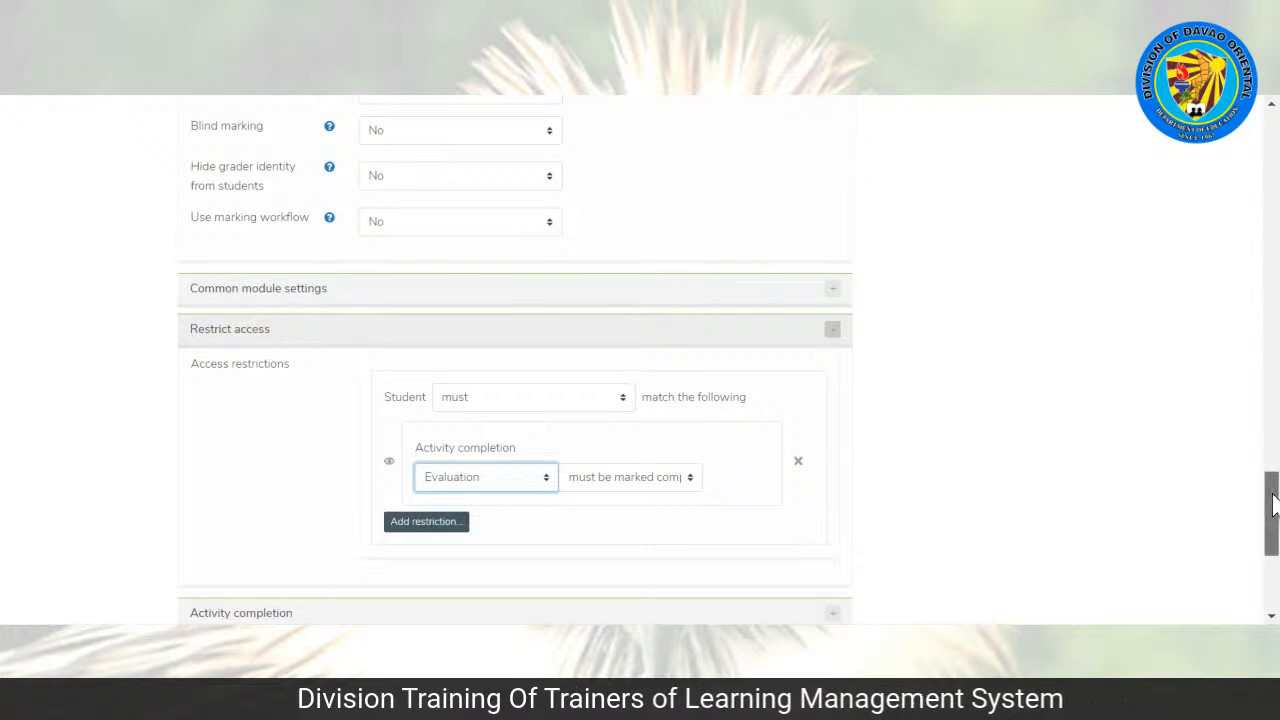
Step: Set the assignment's completion tracking to show the activity as complete when conditions are met, with viewing and submission required
scroll(855, 432, down, 3)
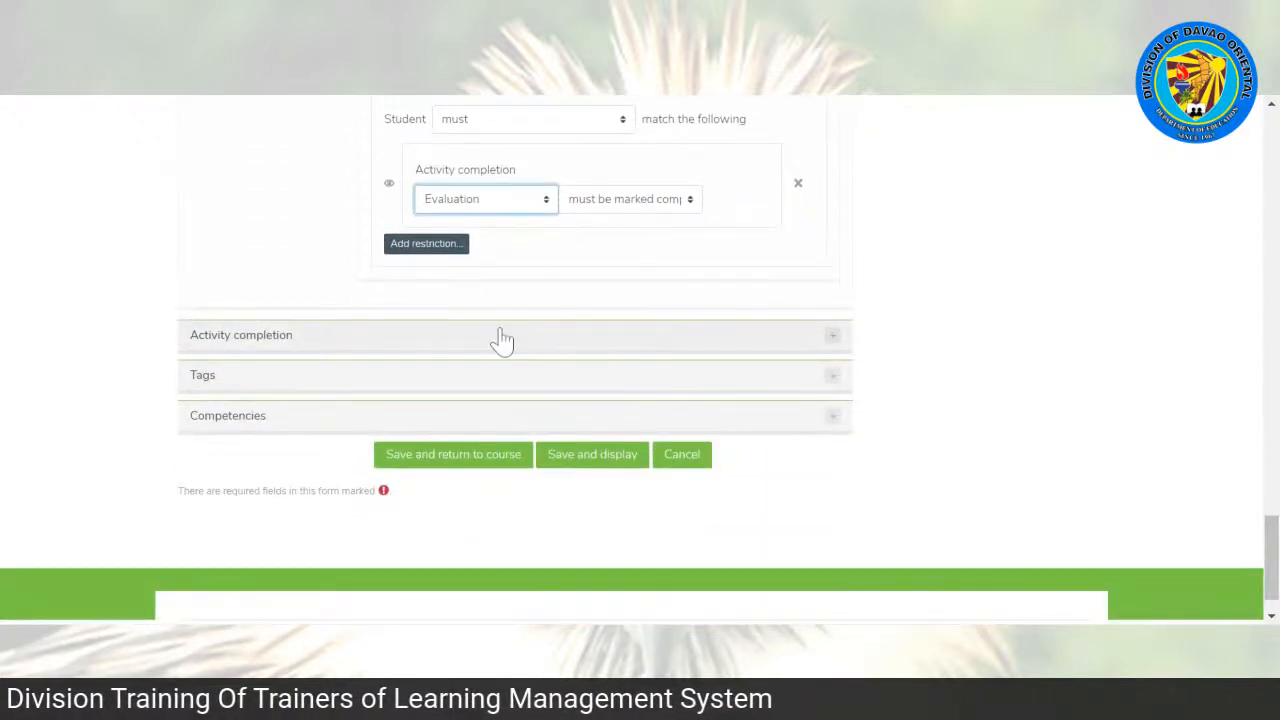
click(247, 345)
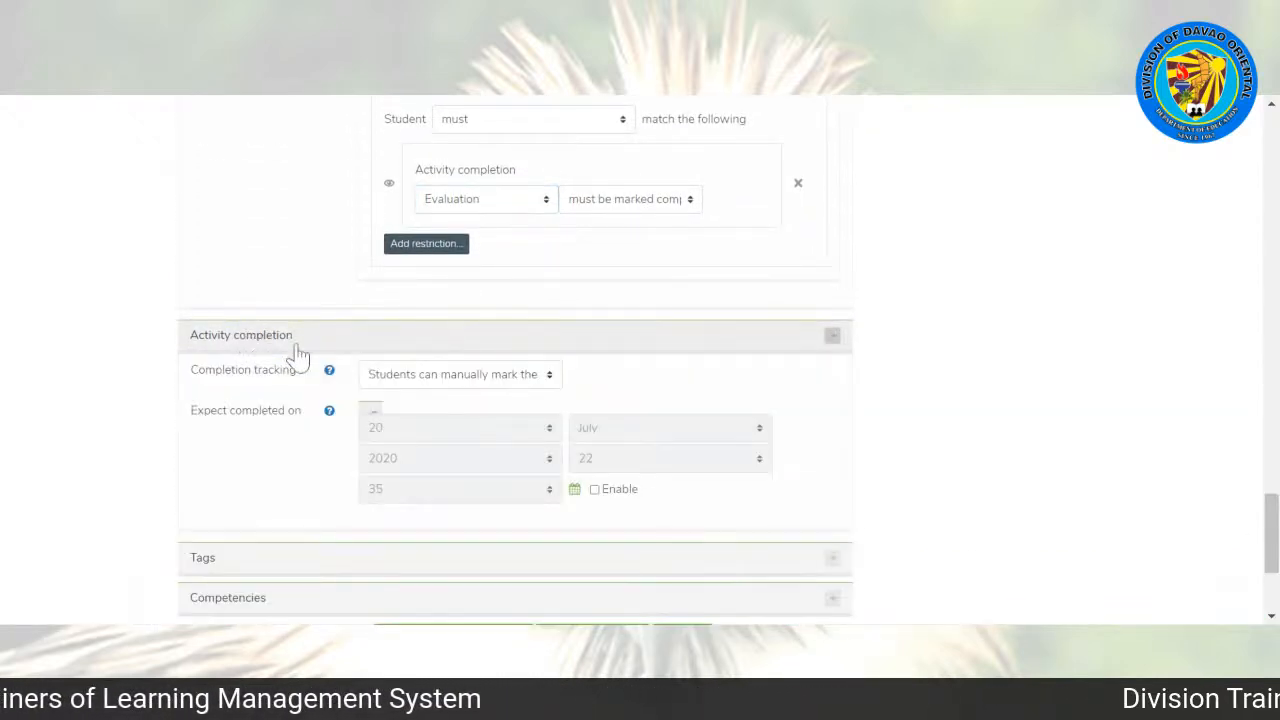
click(430, 375)
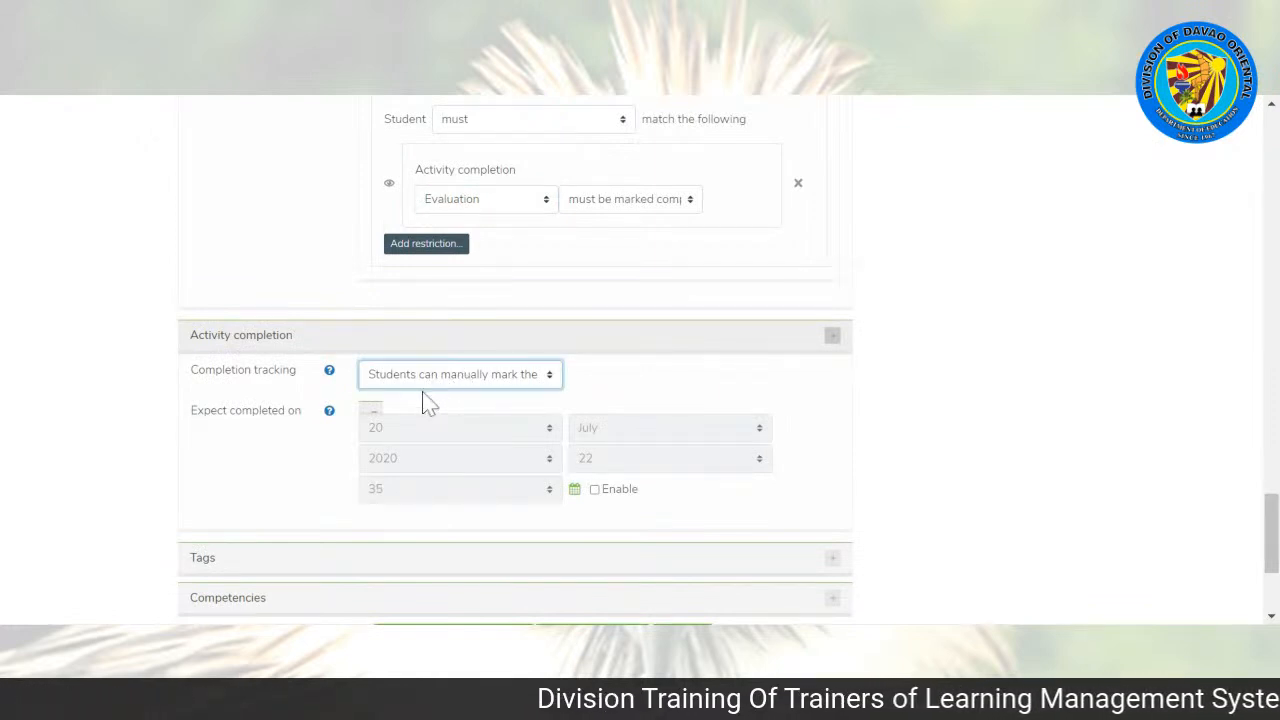
key(Down)
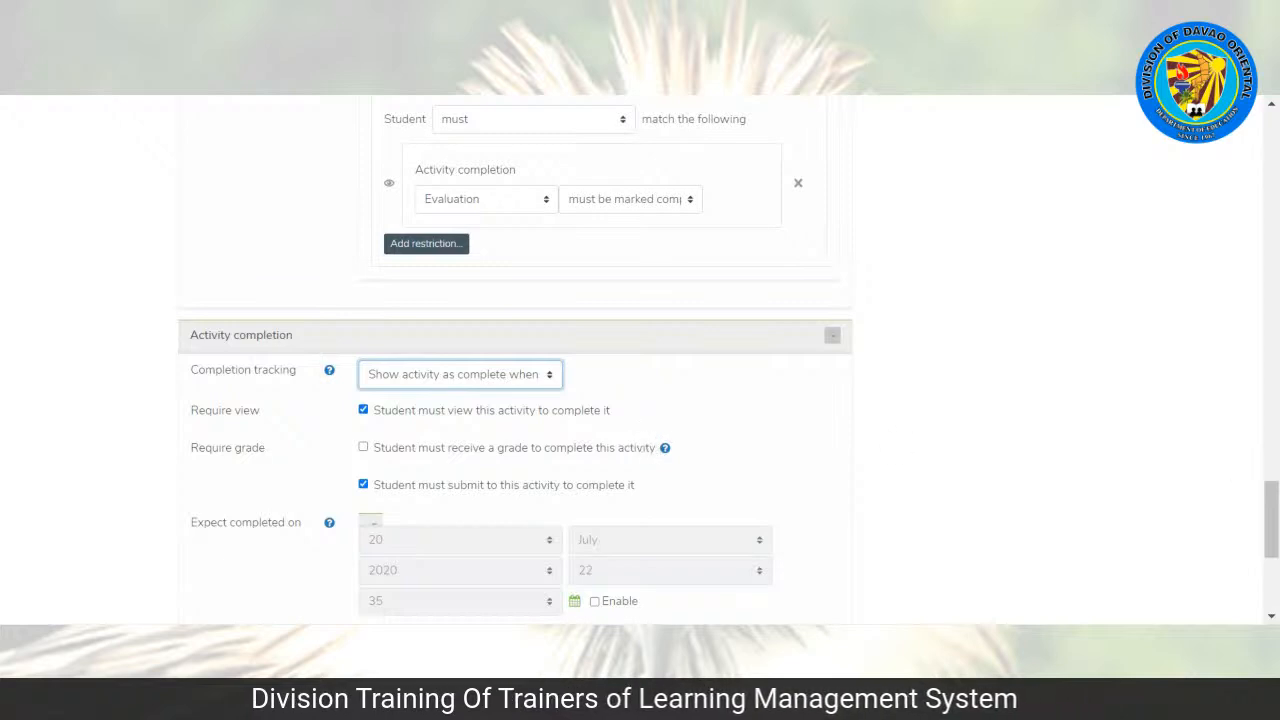
Step: Check the remaining activity completion settings, save the assignment and return to the course
scroll(670, 393, down, 1)
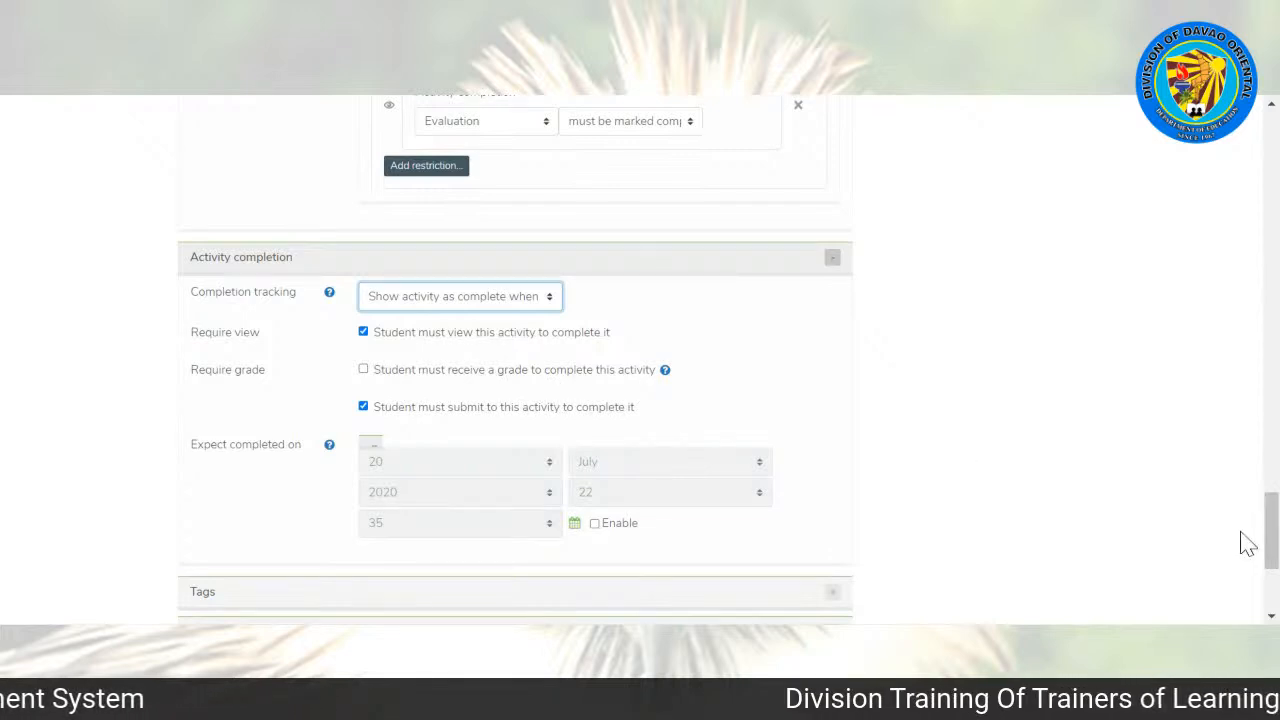
scroll(1270, 540, down, 3)
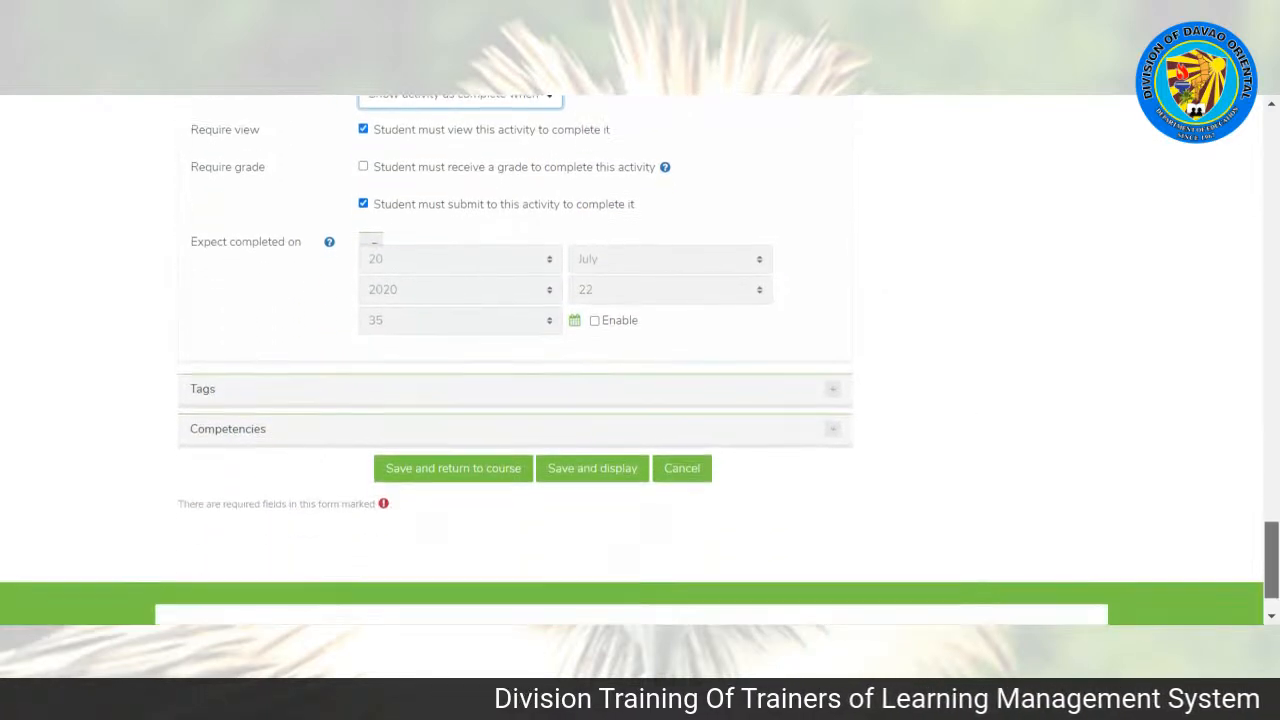
scroll(640, 360, down, 1)
scroll(640, 360, up, 1)
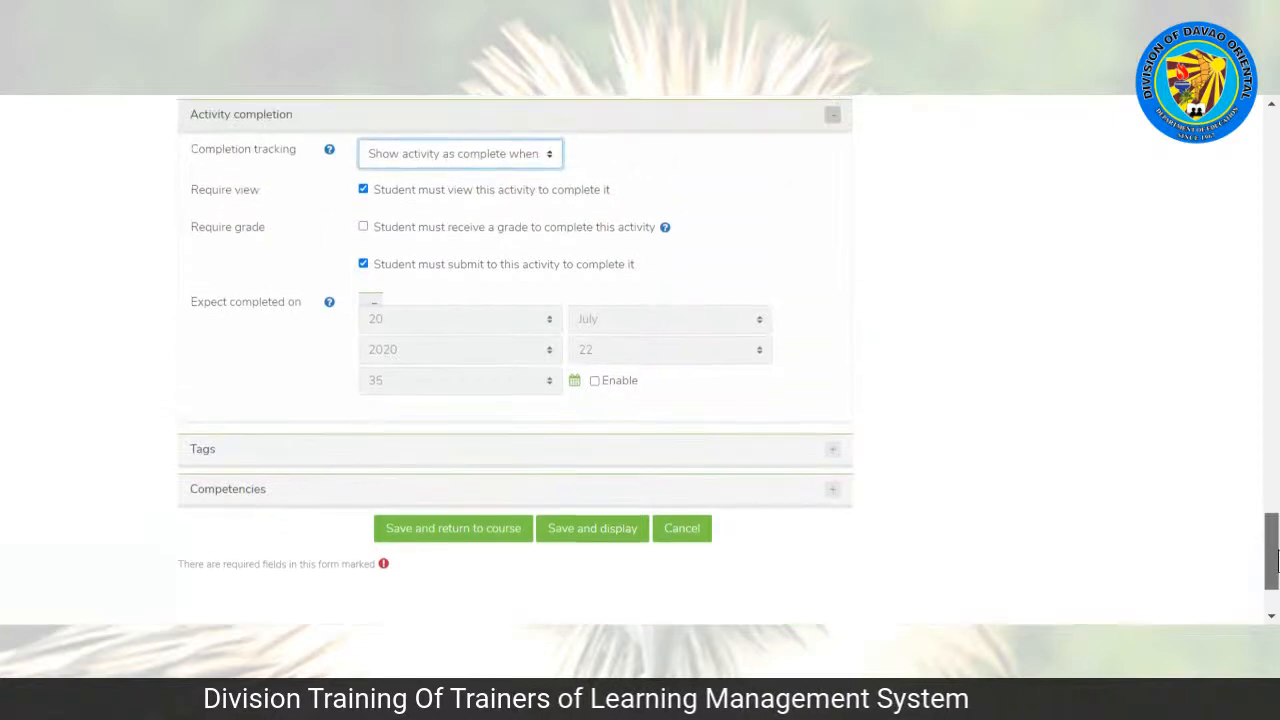
scroll(640, 360, down, 1)
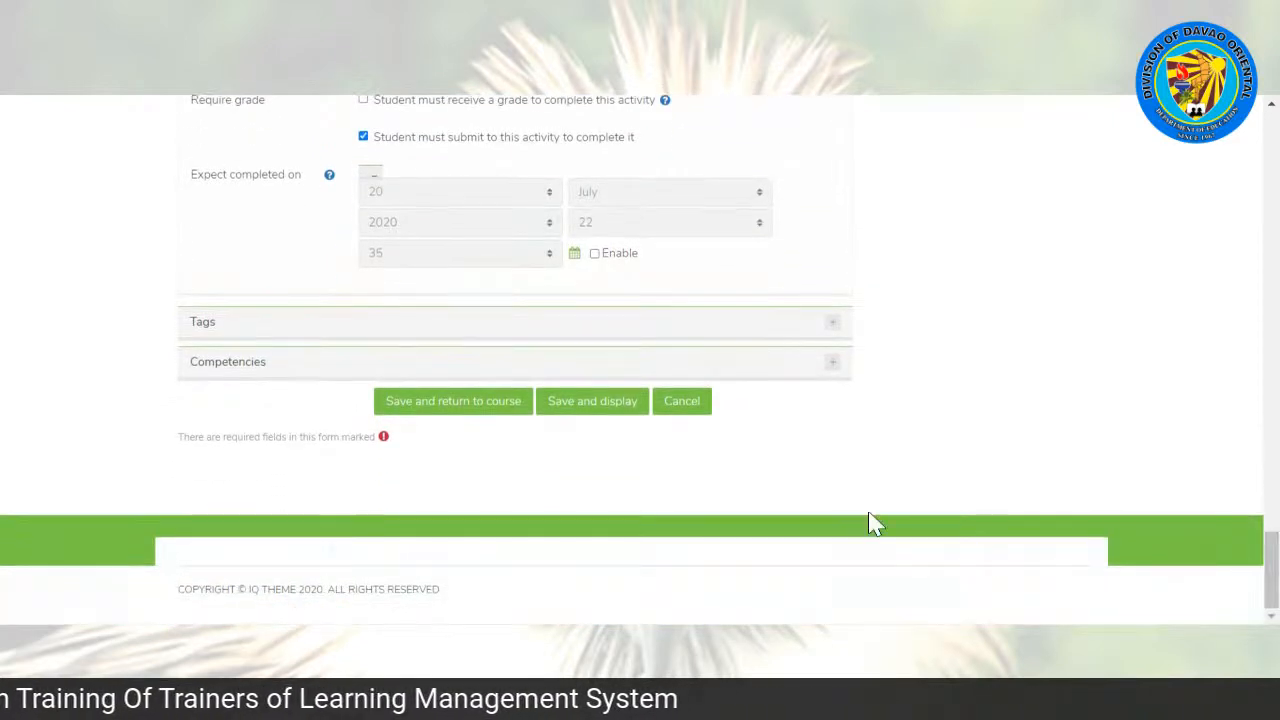
click(422, 410)
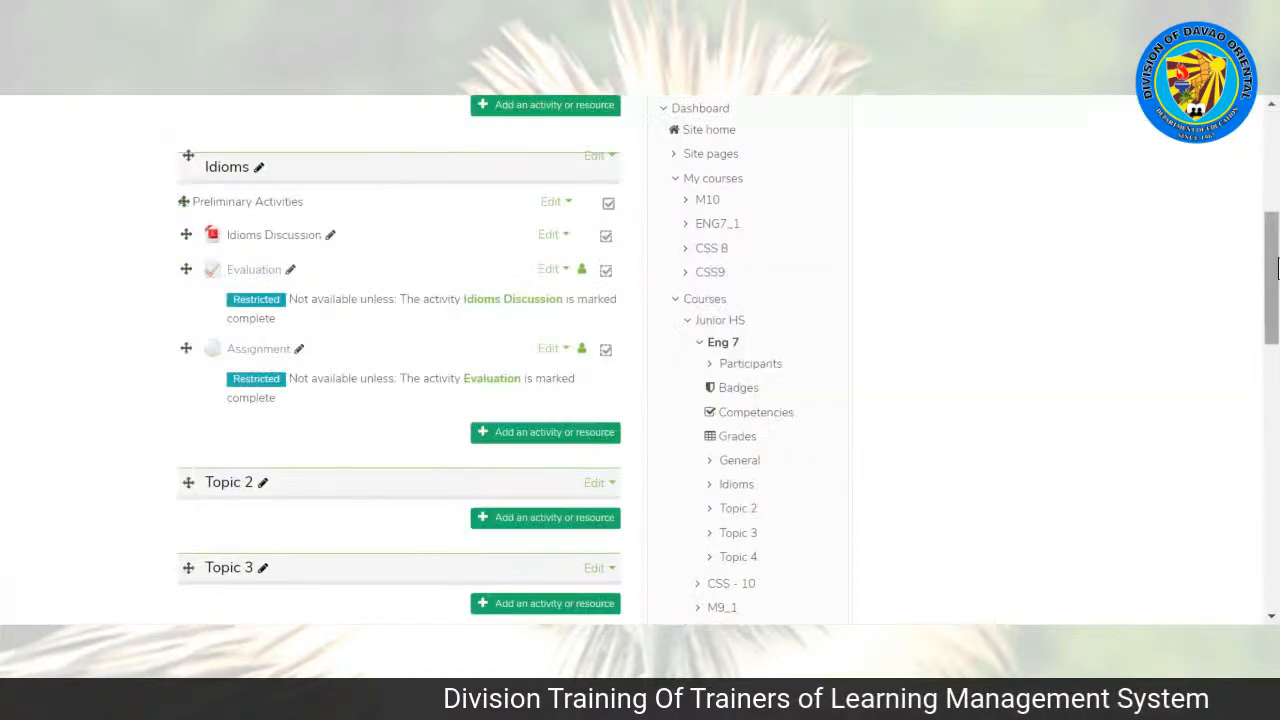
Step: Open the Assignment in the Idioms topic and review its description and grading summary
scroll(1277, 280, down, 1)
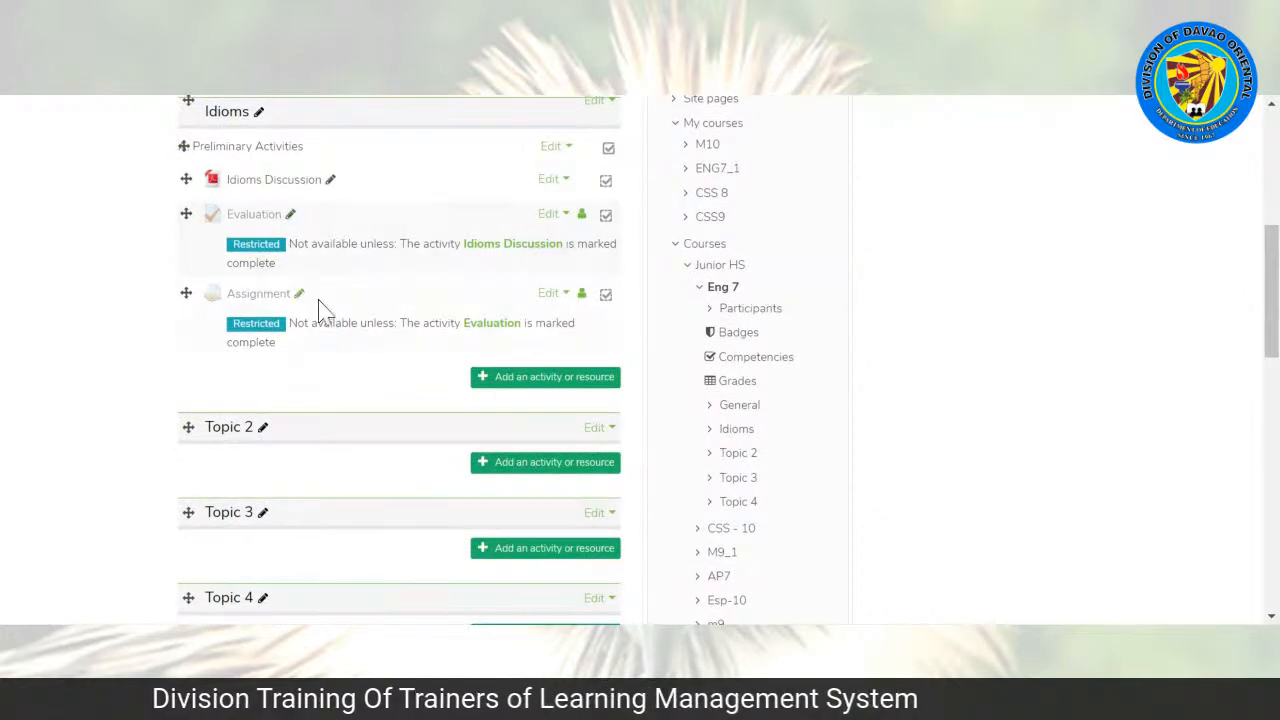
click(253, 296)
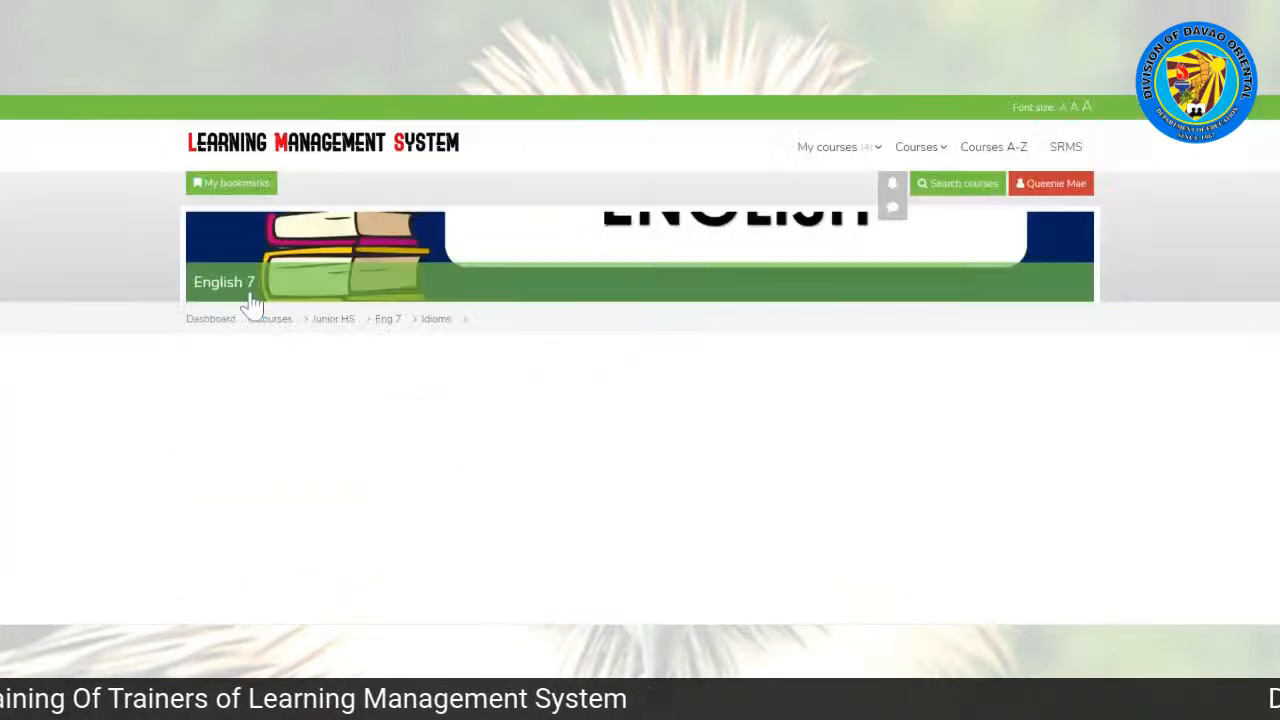
scroll(676, 277, down, 3)
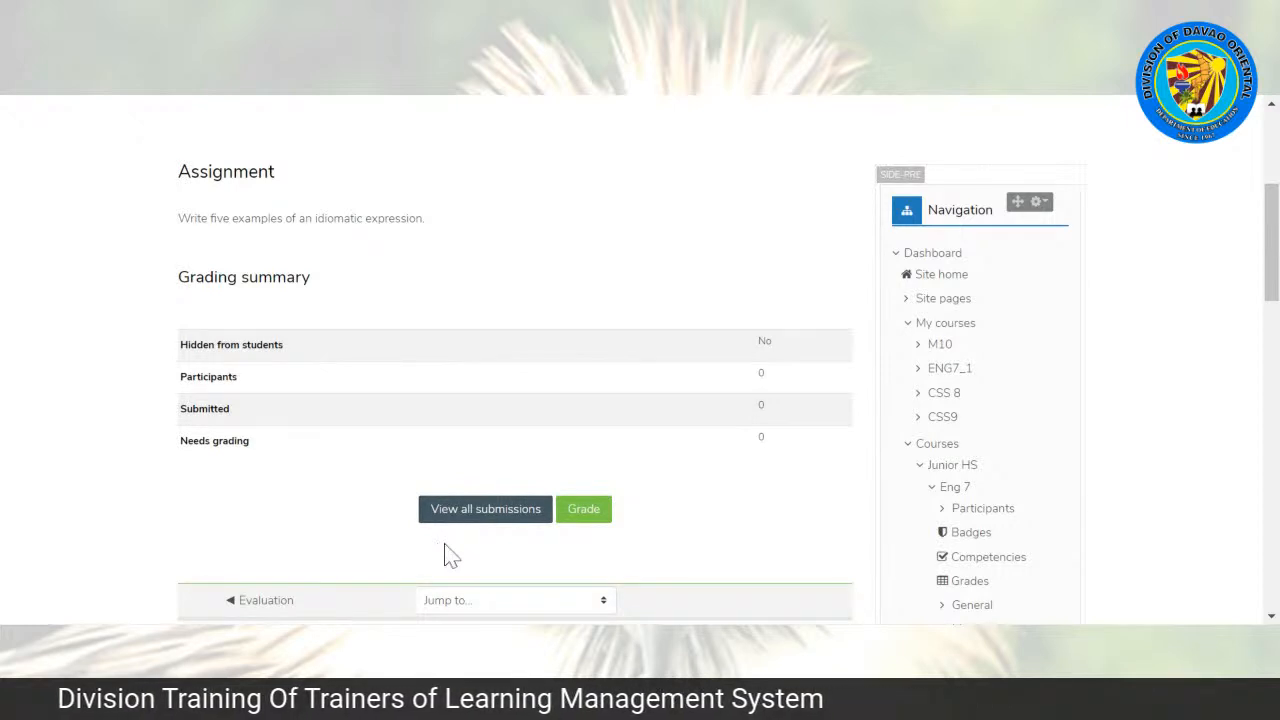
Step: Switch to the Student role to preview the English 7 course as a learner
drag(1272, 283, 1275, 207)
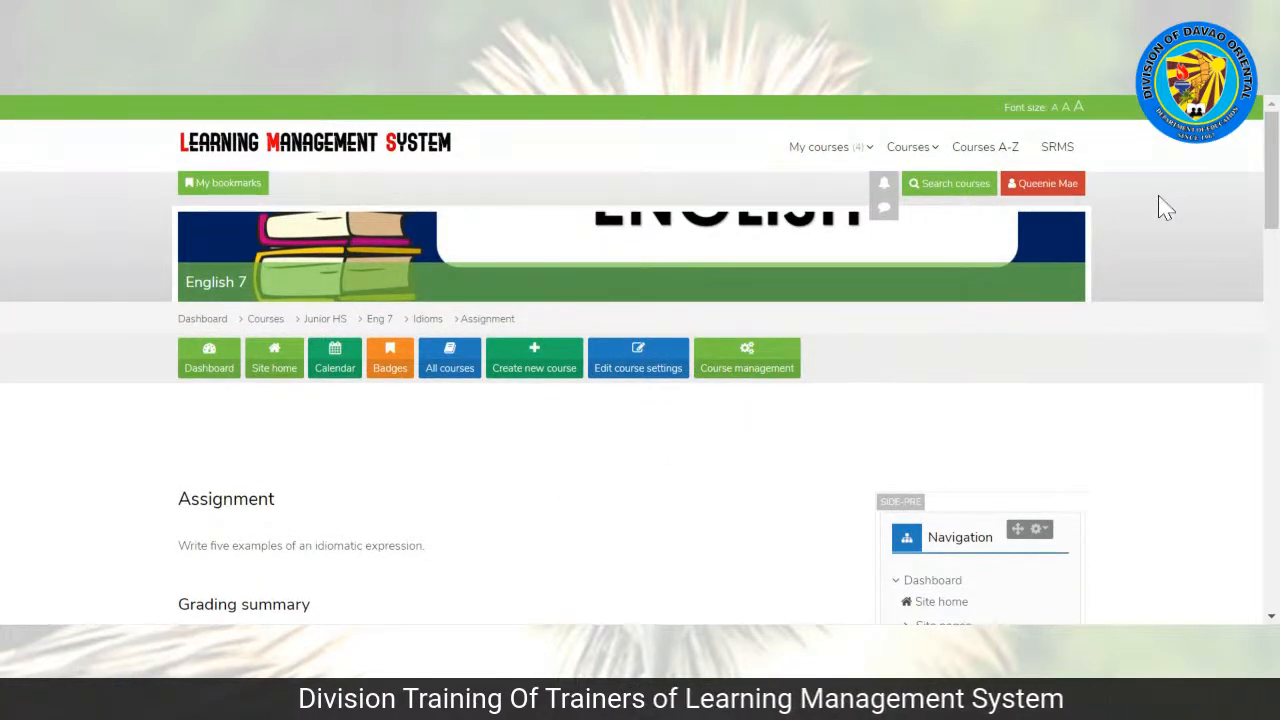
click(1033, 193)
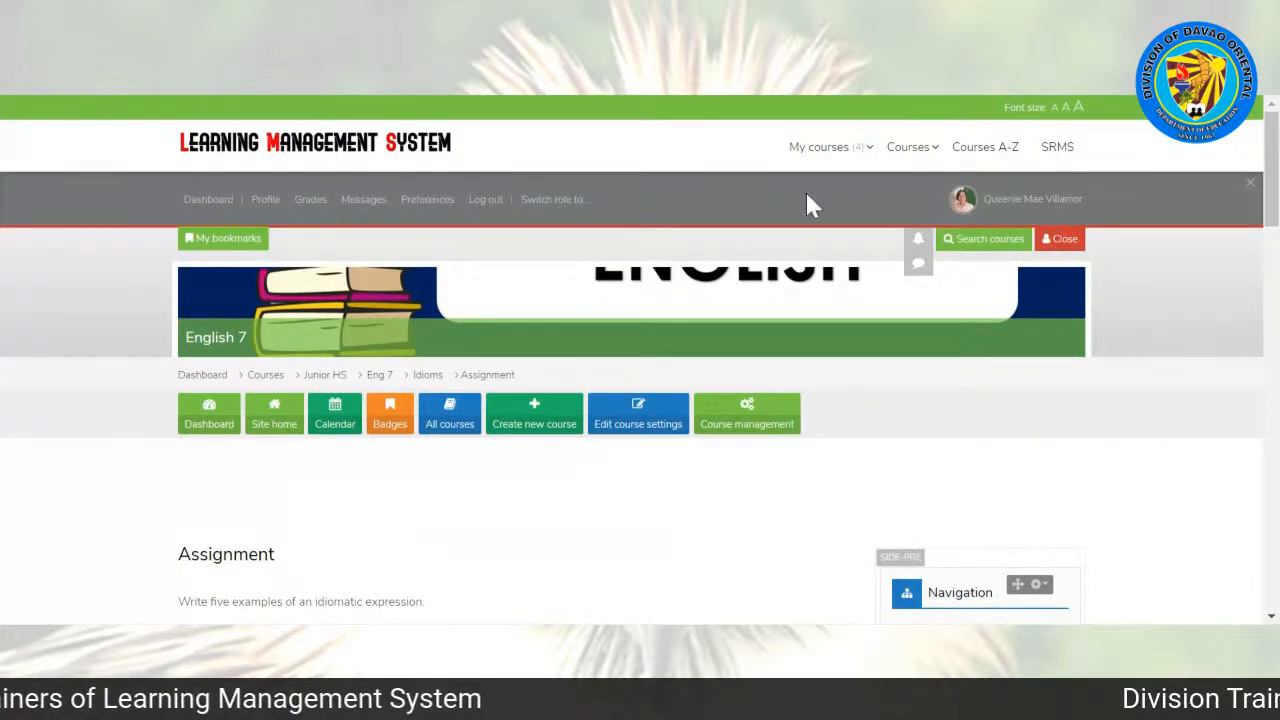
click(549, 200)
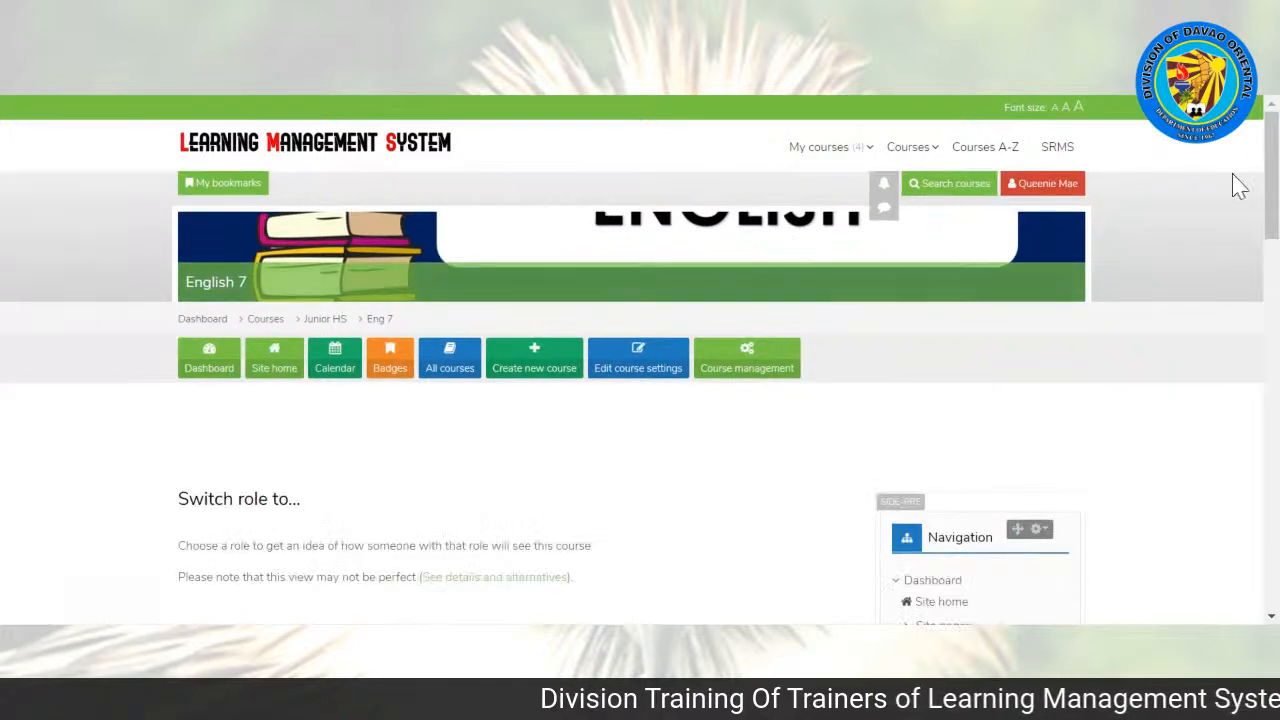
scroll(678, 322, down, 3)
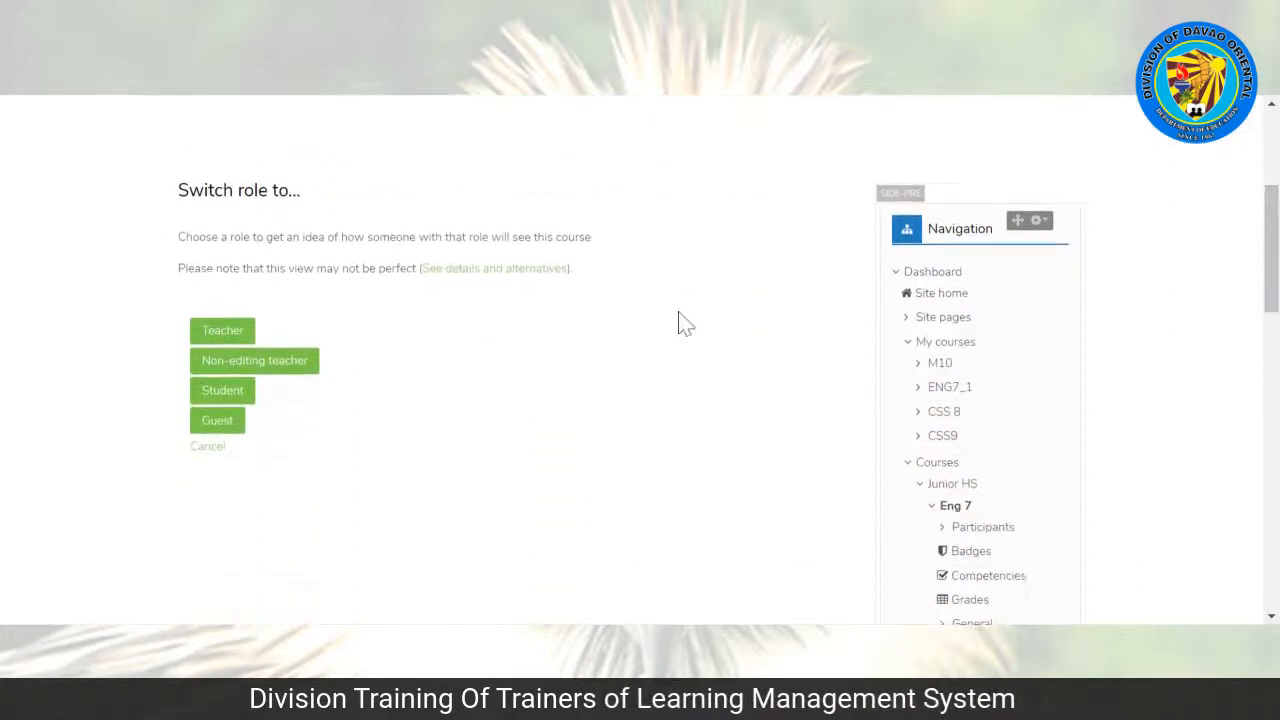
click(215, 400)
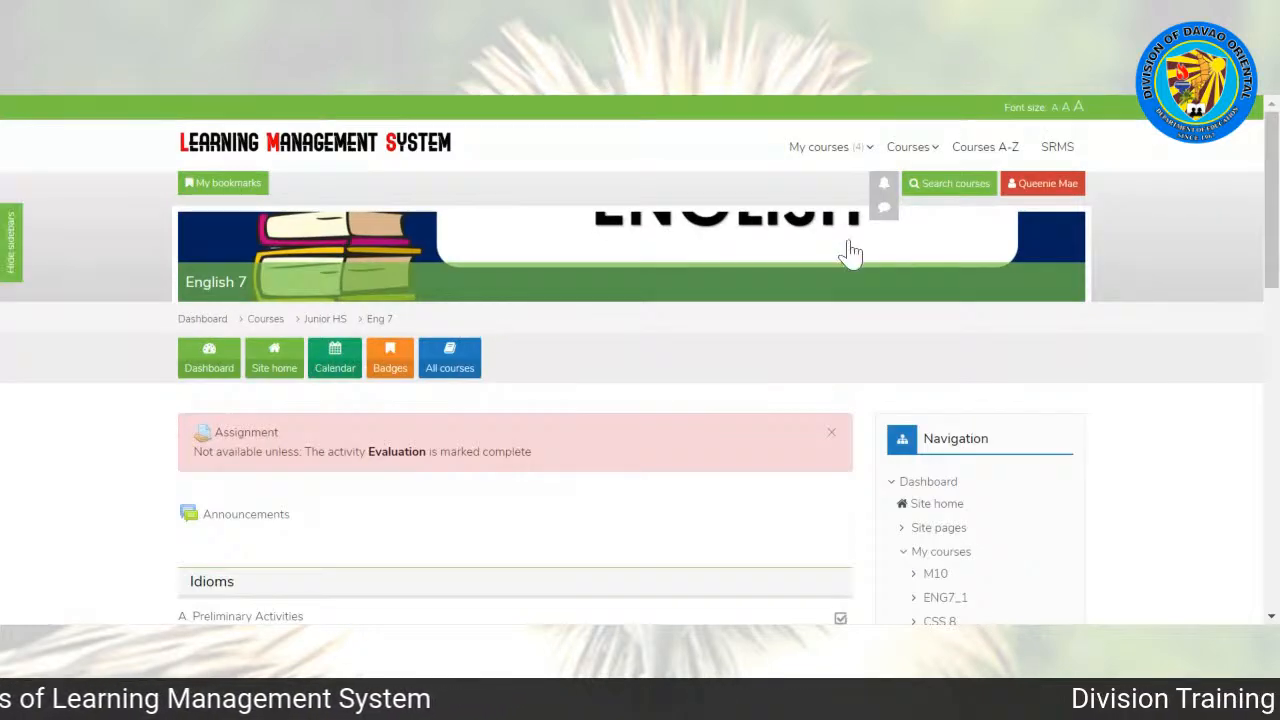
Step: Review the Idioms topic in the student view and return to the normal role
scroll(727, 268, down, 2)
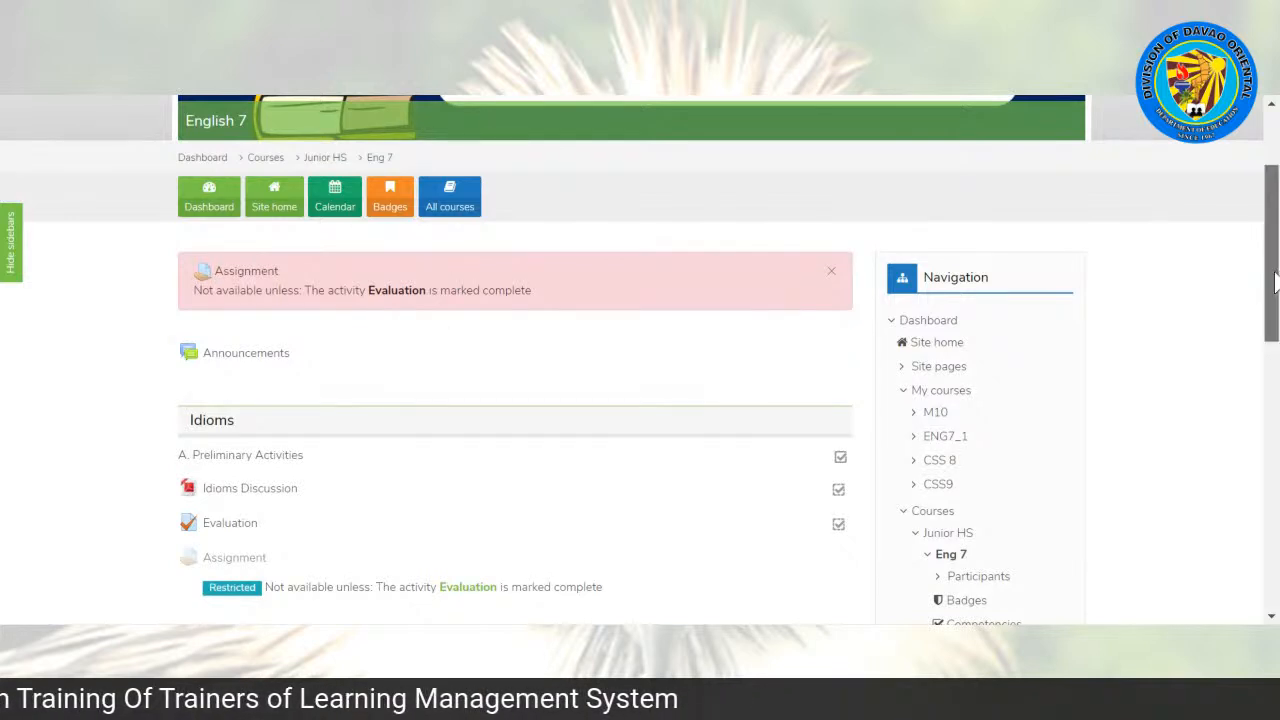
scroll(1258, 276, down, 3)
scroll(1258, 276, up, 5)
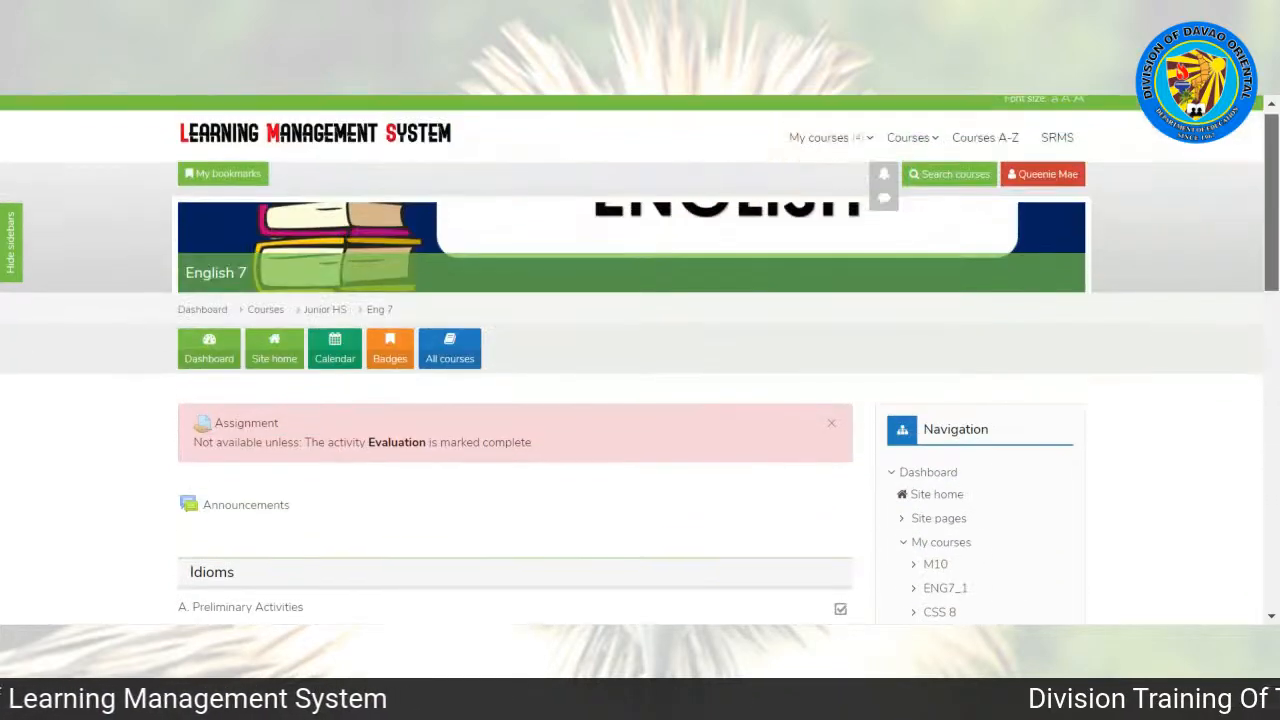
click(1043, 186)
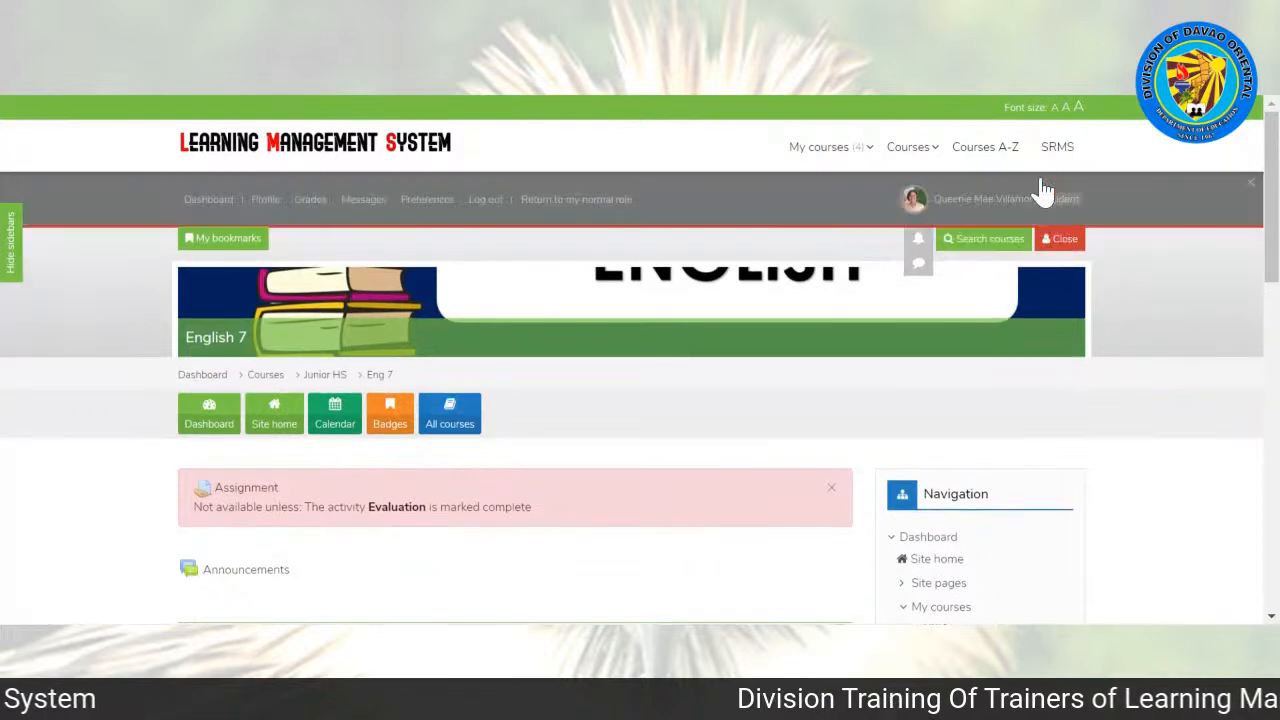
click(568, 204)
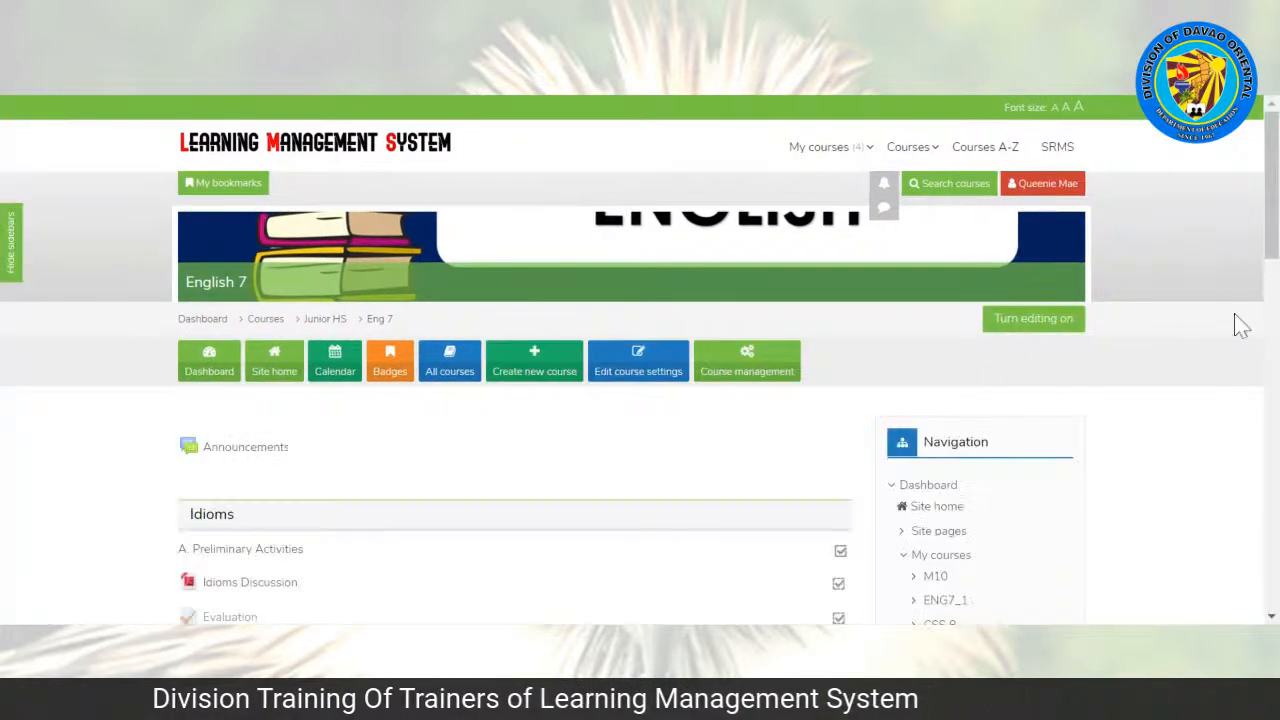
Step: Examine the Idioms topic's activities and access restrictions and the remaining topics on the course page
scroll(1236, 323, down, 2)
scroll(640, 360, down, 3)
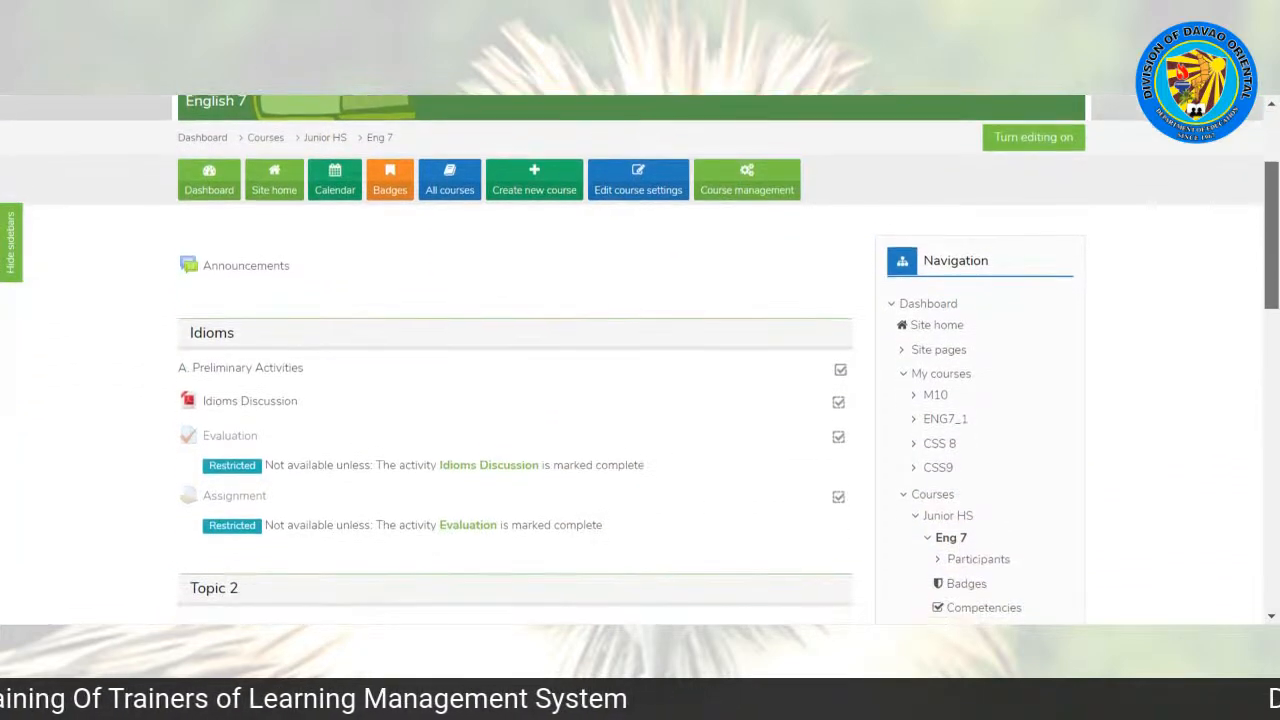
scroll(563, 251, down, 2)
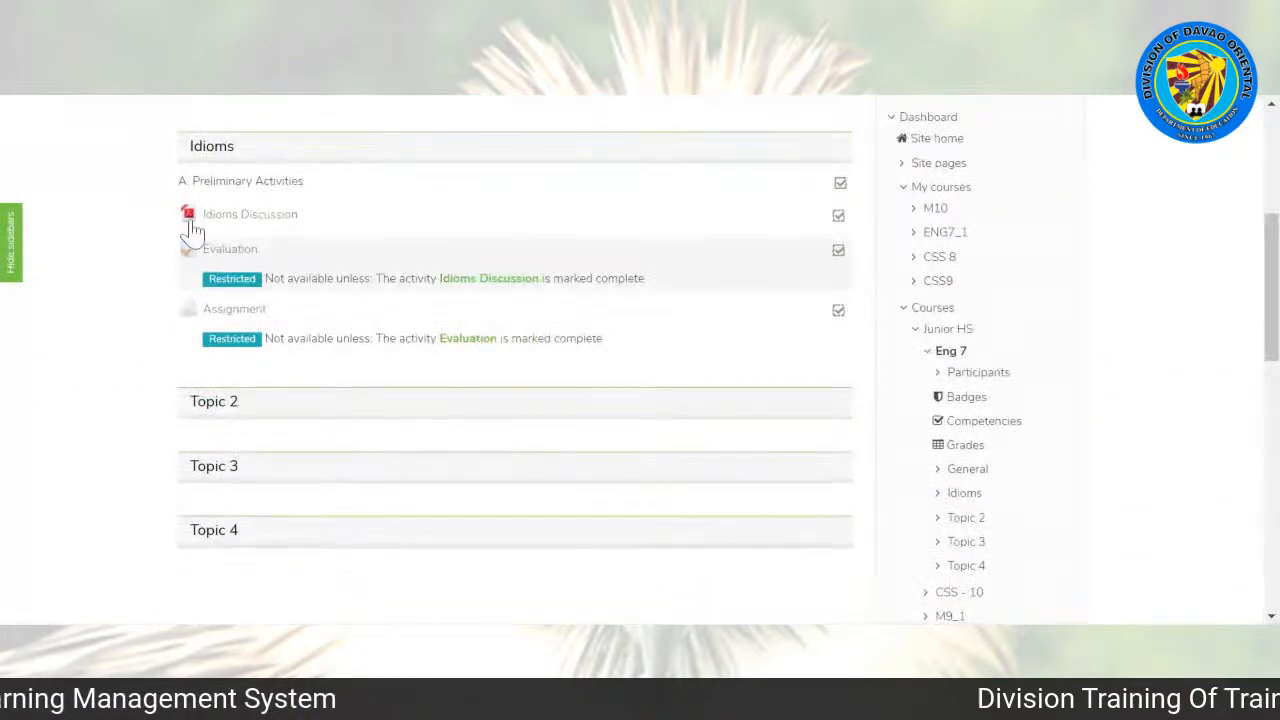
scroll(640, 360, up, 5)
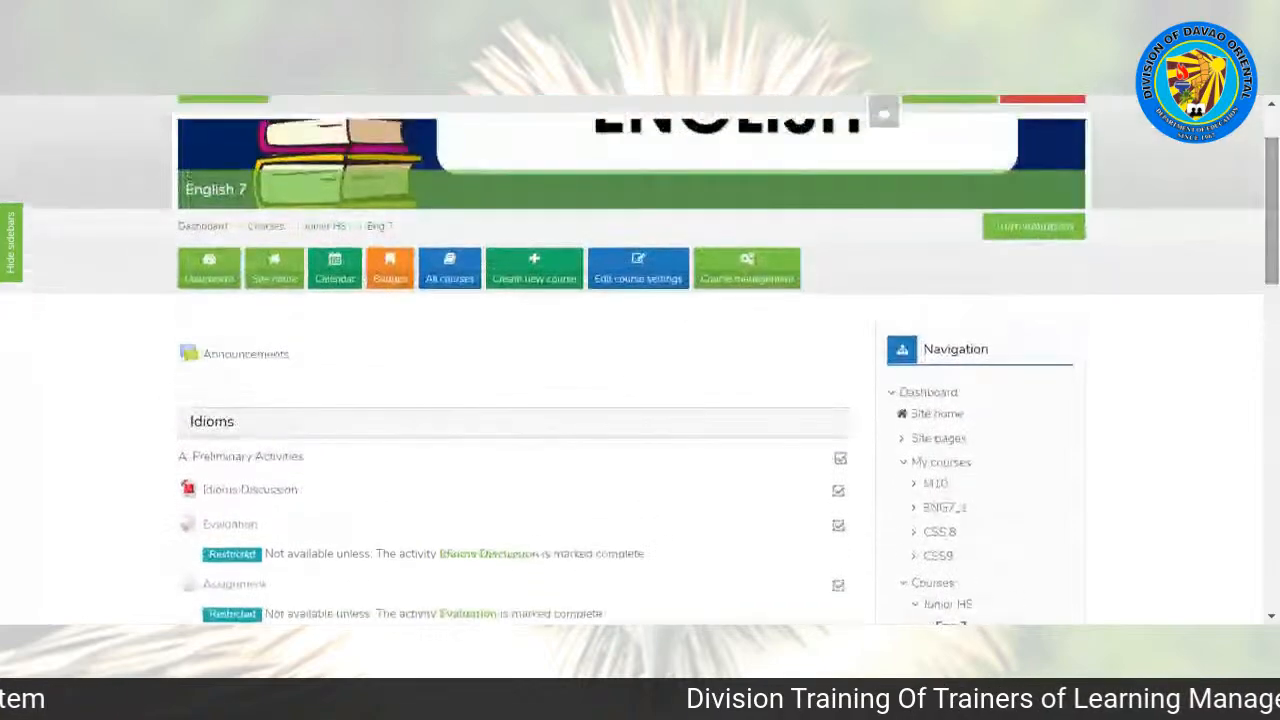
scroll(640, 360, down, 2)
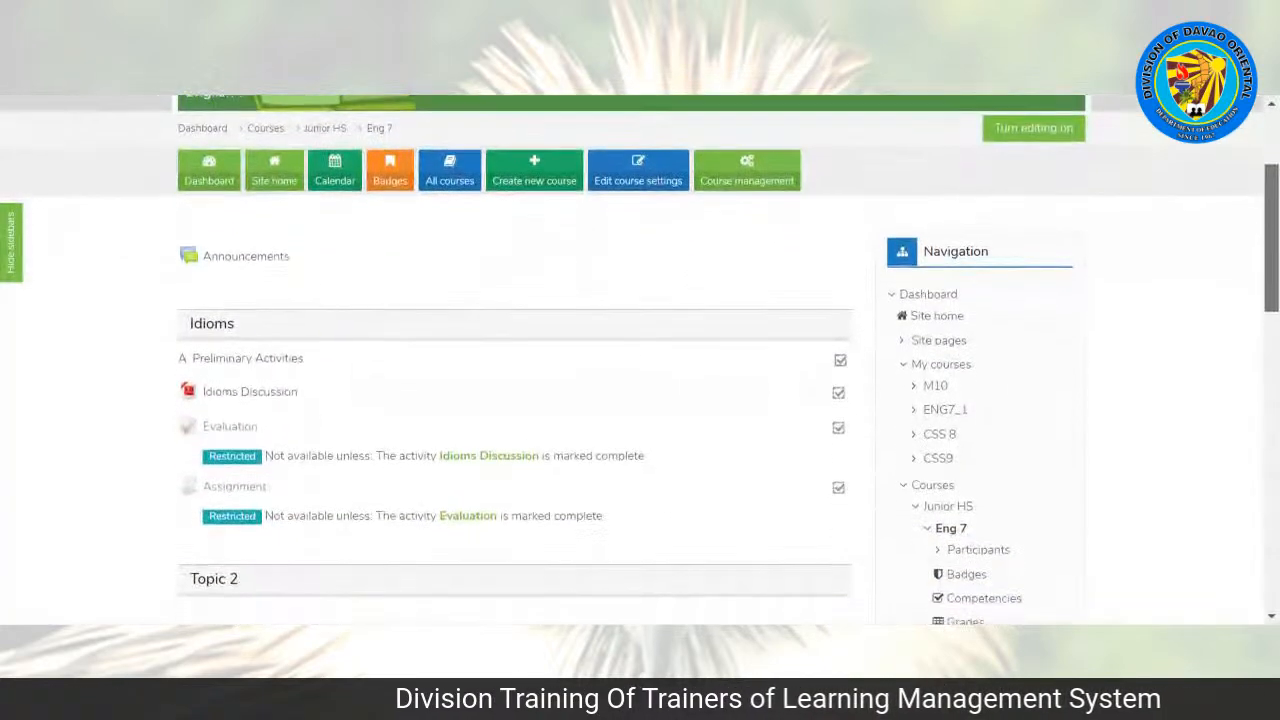
scroll(640, 360, down, 2)
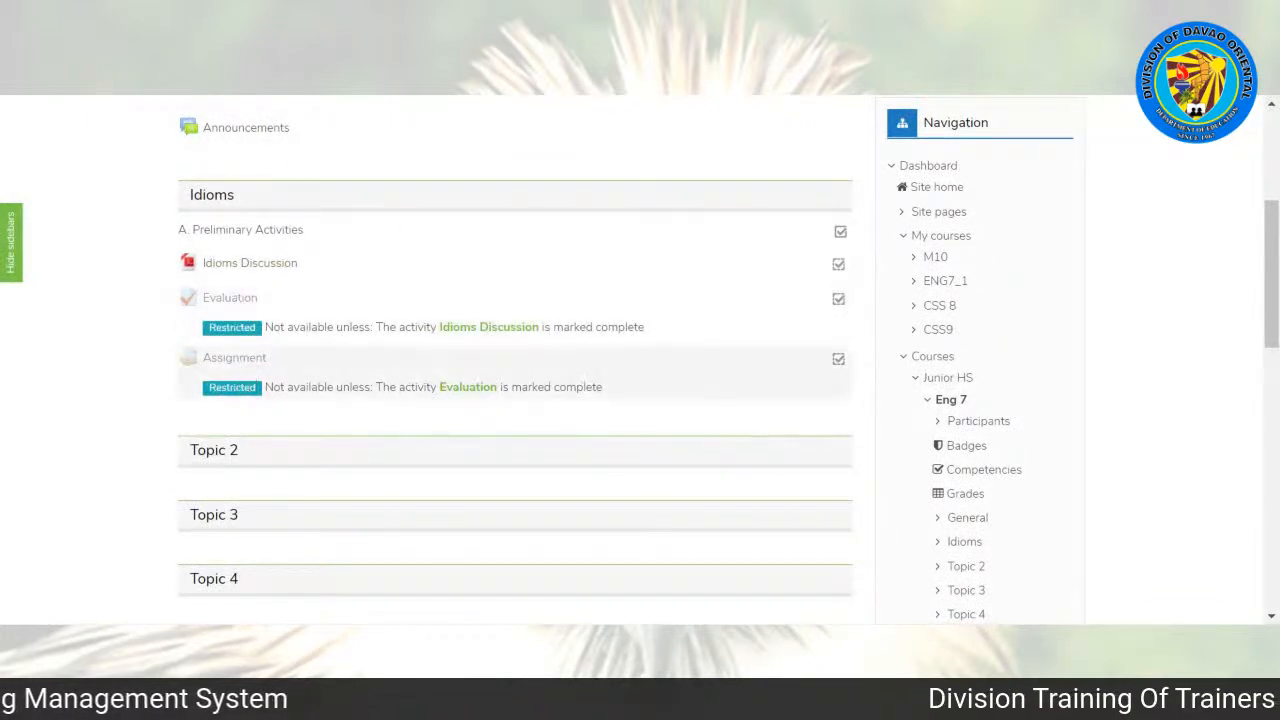
scroll(246, 394, up, 2)
scroll(640, 360, up, 2)
scroll(640, 360, down, 3)
scroll(640, 360, down, 5)
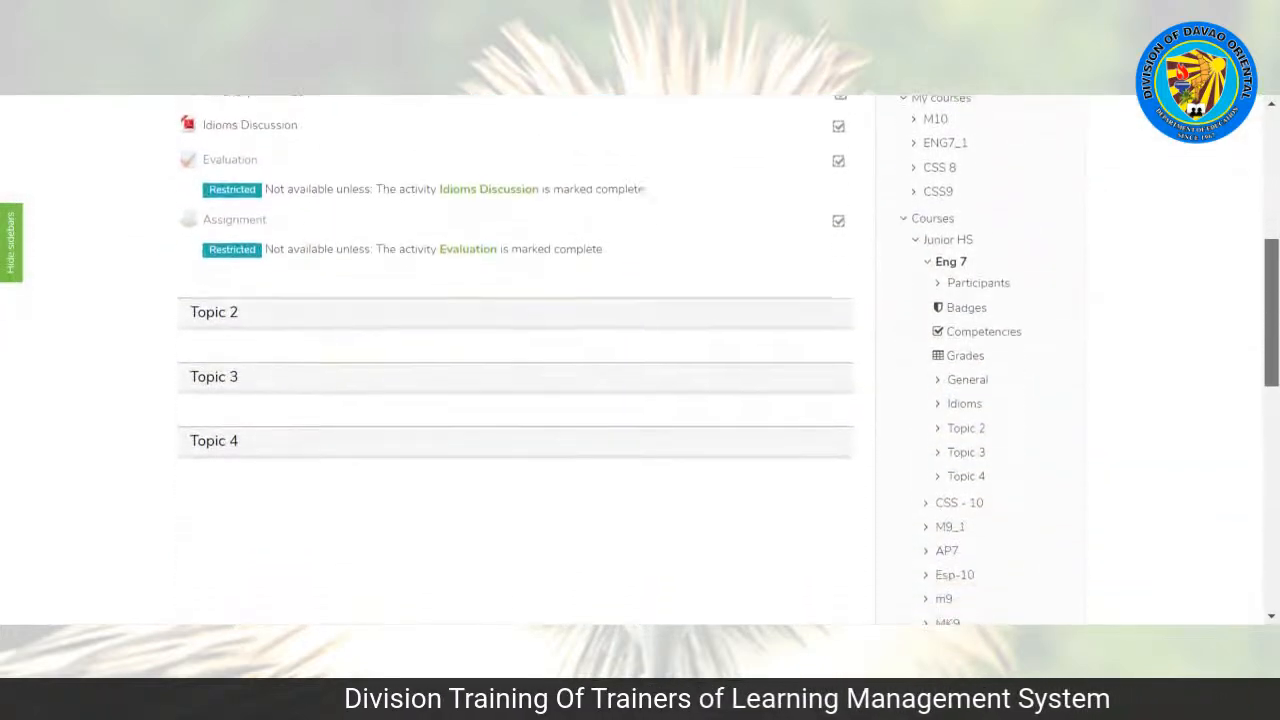
scroll(640, 360, up, 5)
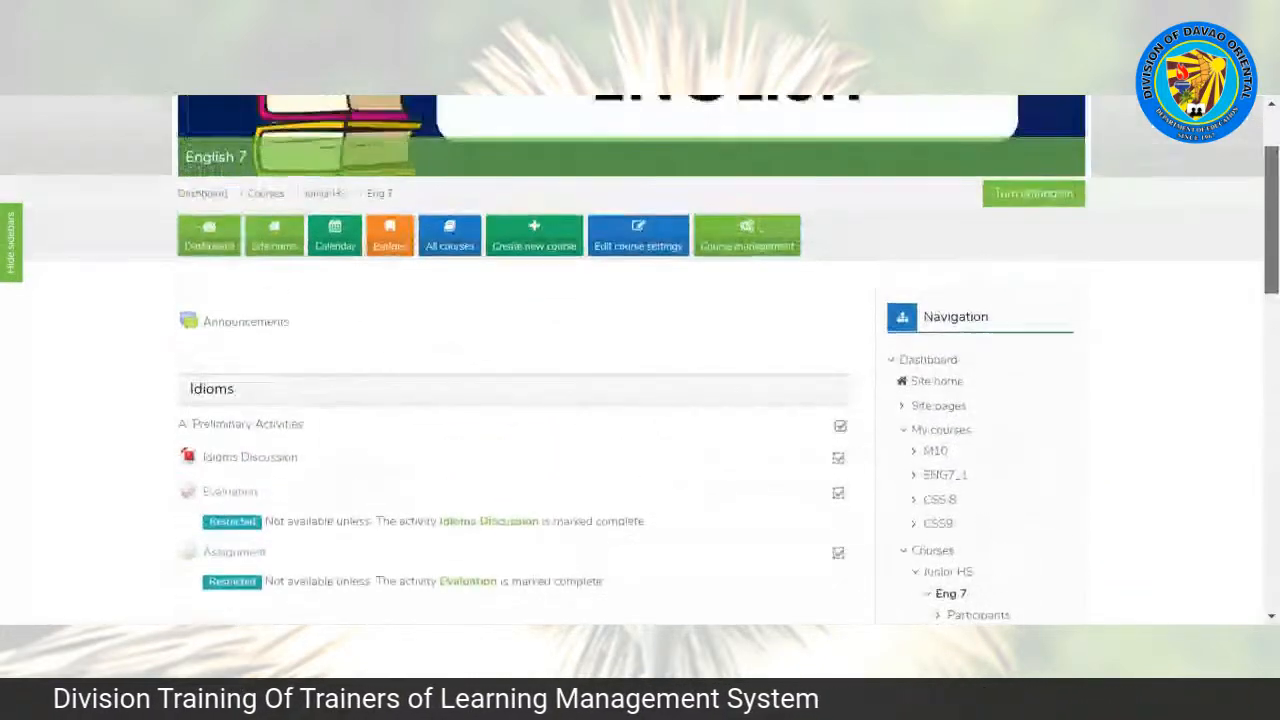
Step: Open the form for adding a new user from the site administration's user accounts
scroll(640, 360, down, 3)
scroll(640, 360, down, 6)
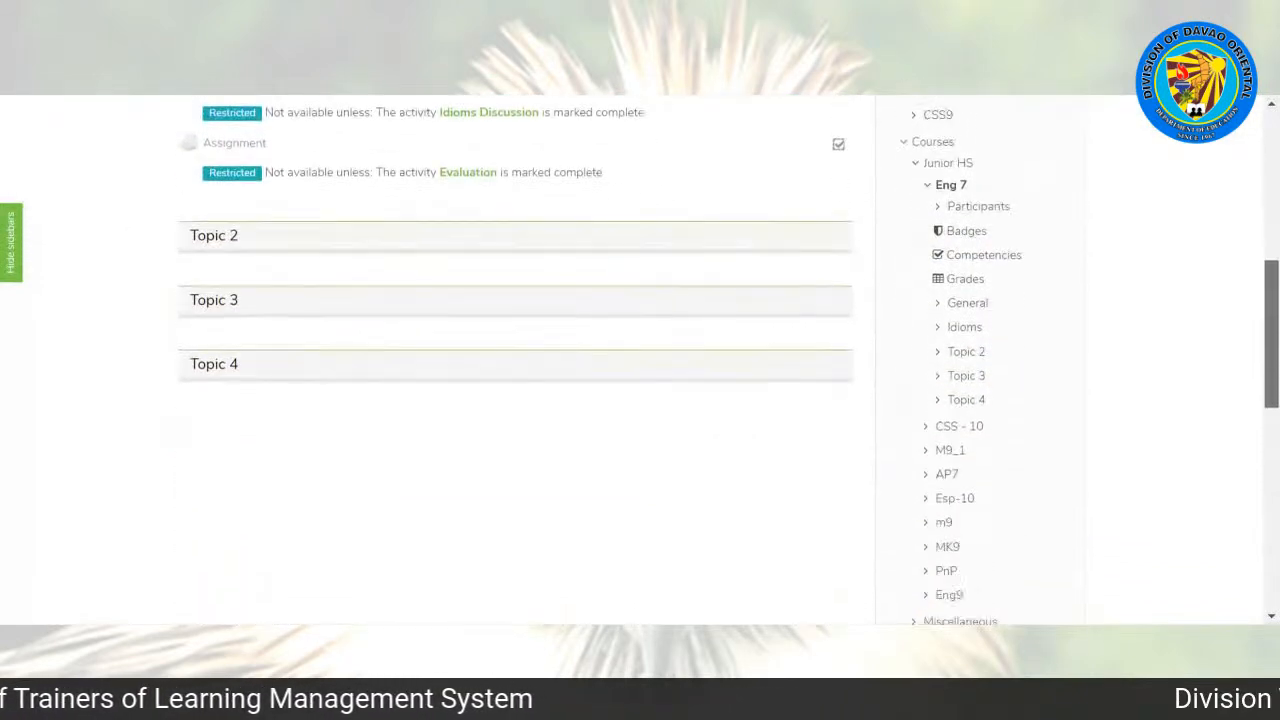
scroll(640, 360, down, 5)
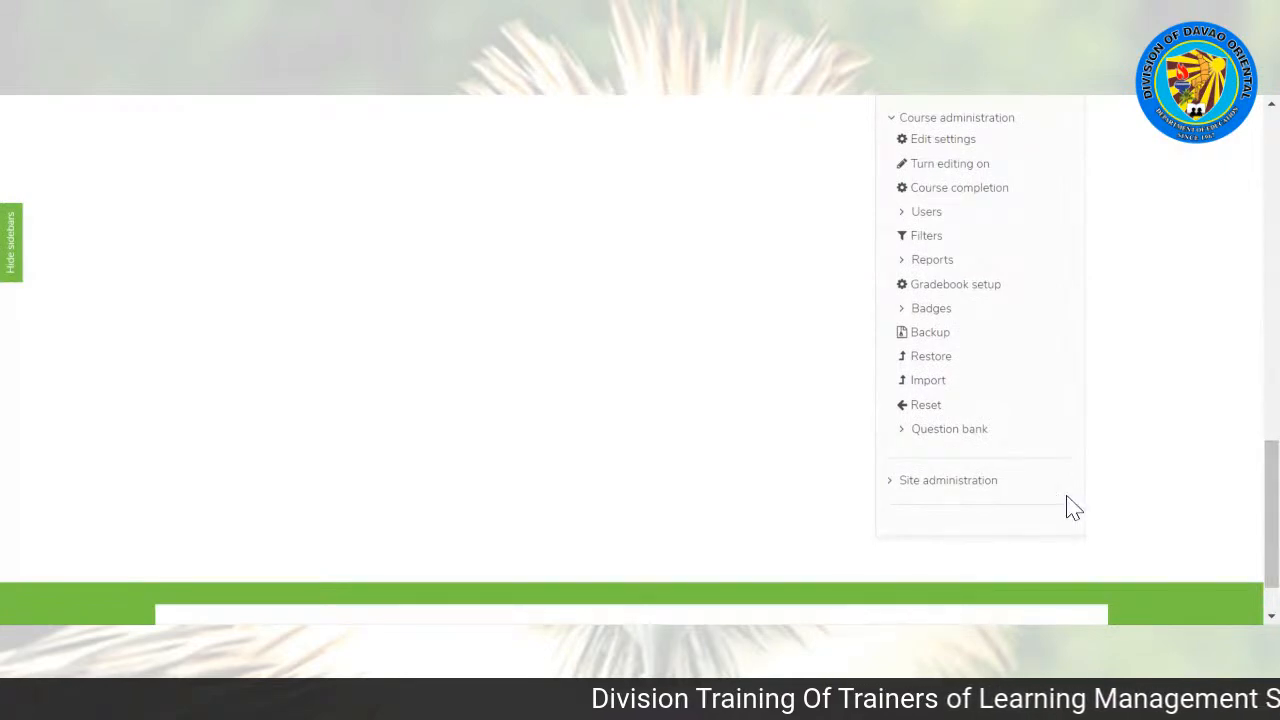
mouse_move(1274, 527)
mouse_down()
mouse_move(1276, 239)
mouse_move(1276, 550)
mouse_up()
click(900, 412)
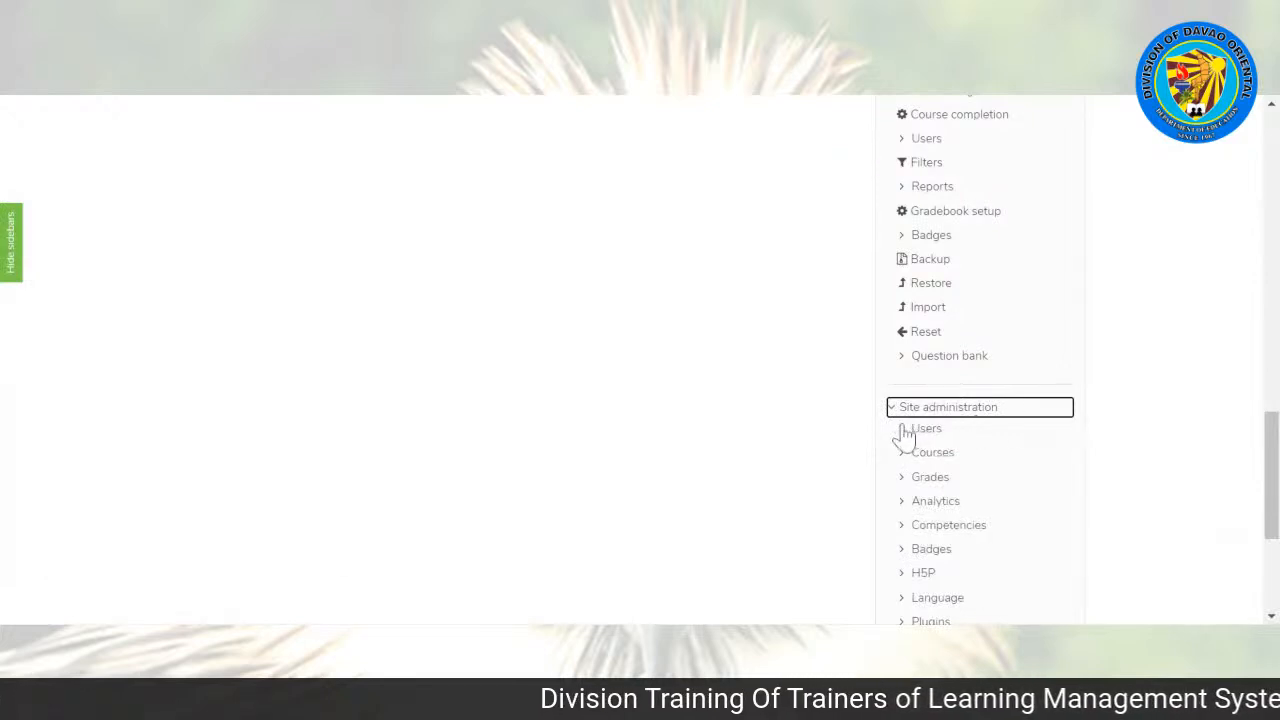
click(905, 431)
click(920, 452)
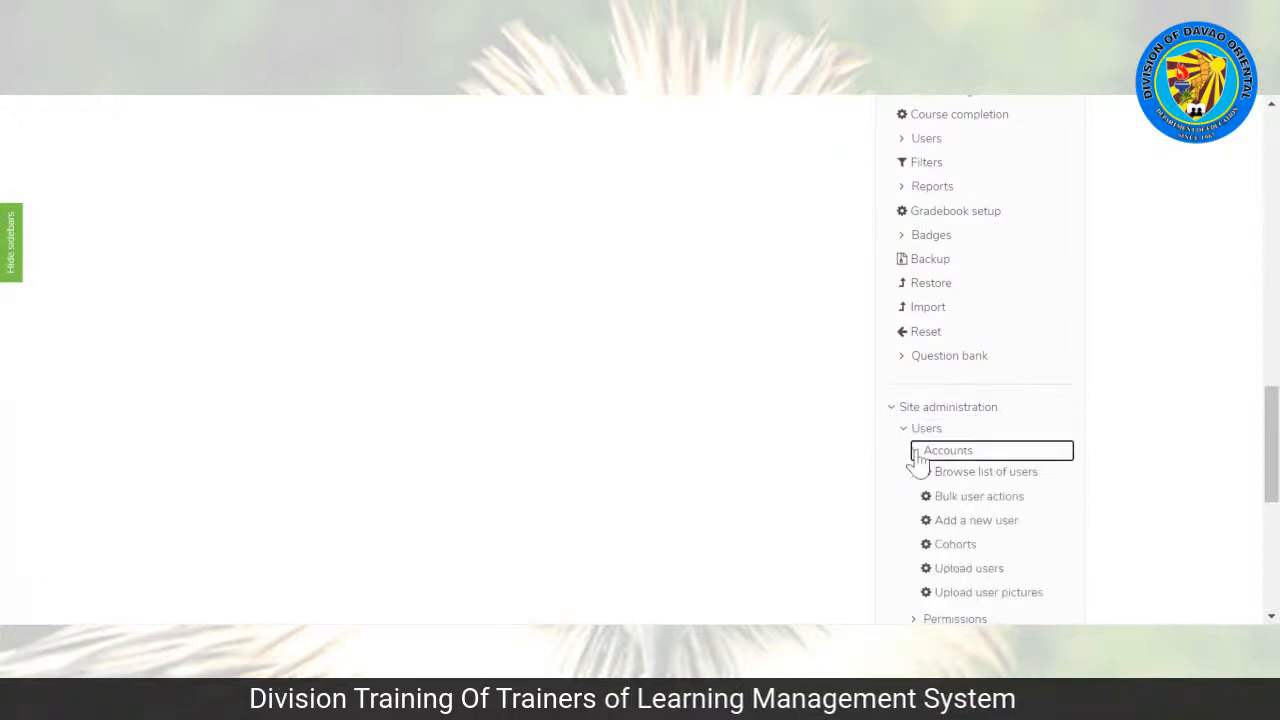
click(948, 526)
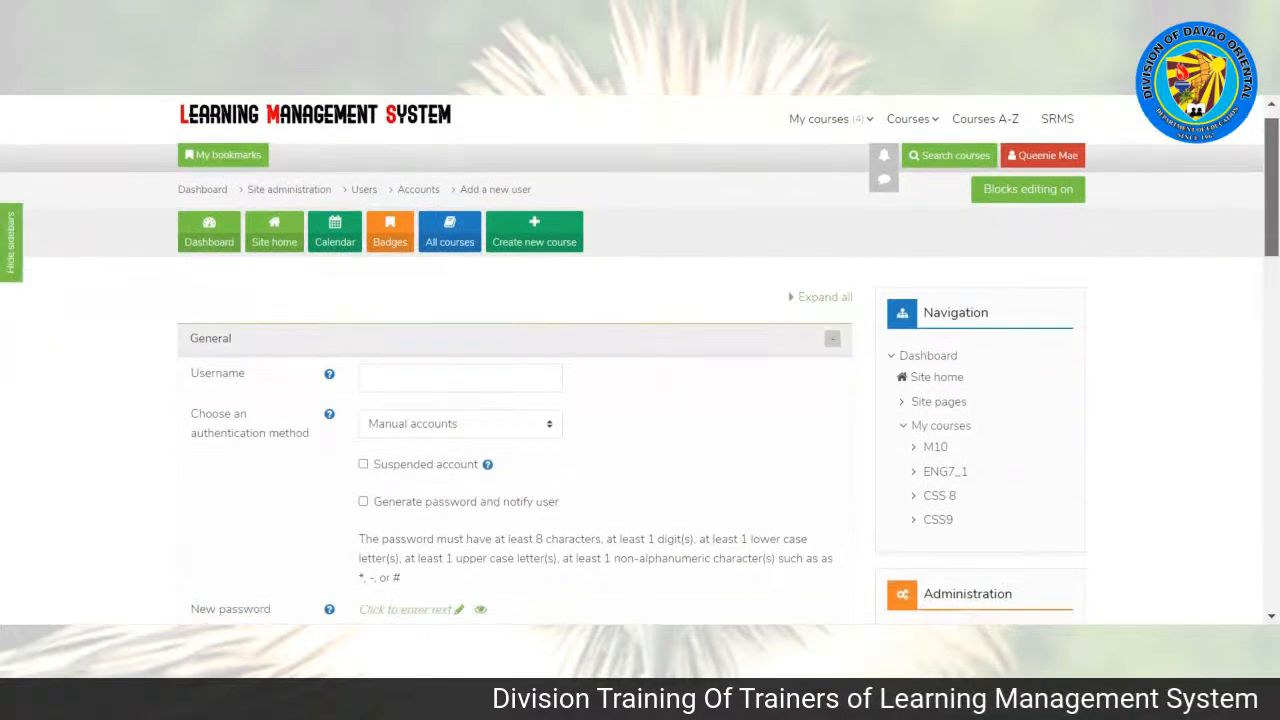
Step: Set the new user's username to student and enter the account password
scroll(450, 262, down, 4)
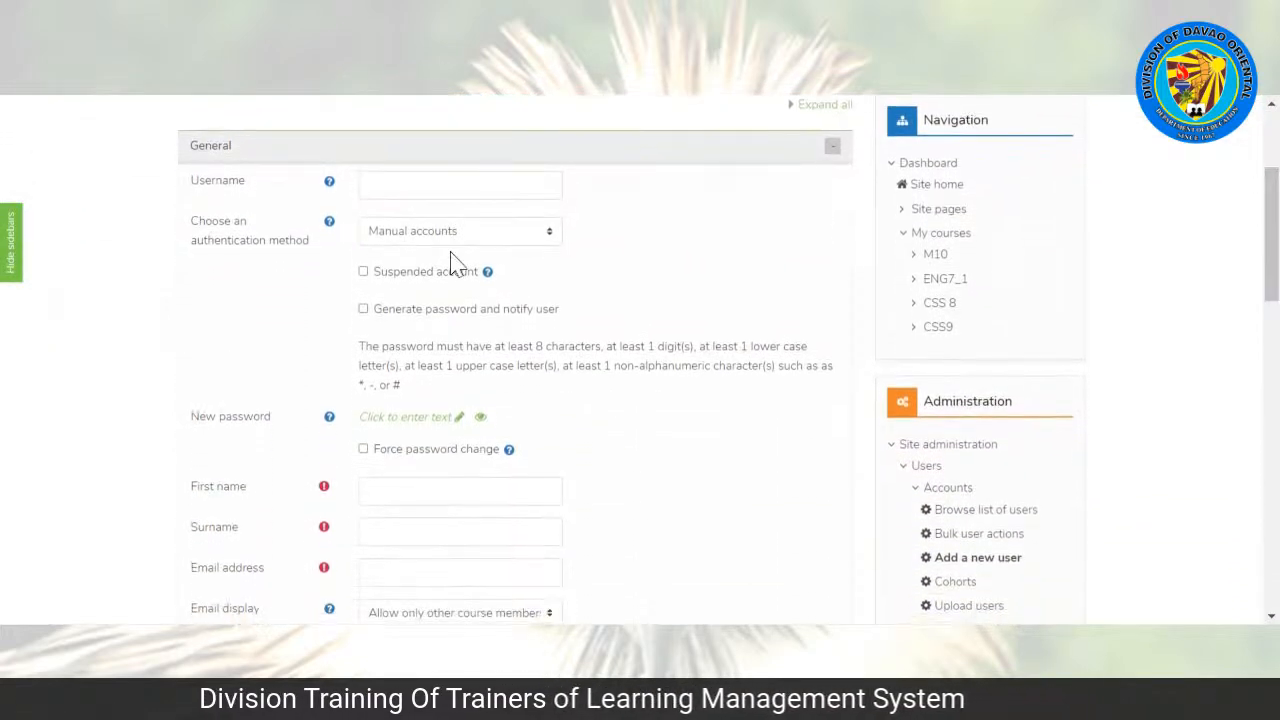
click(460, 185)
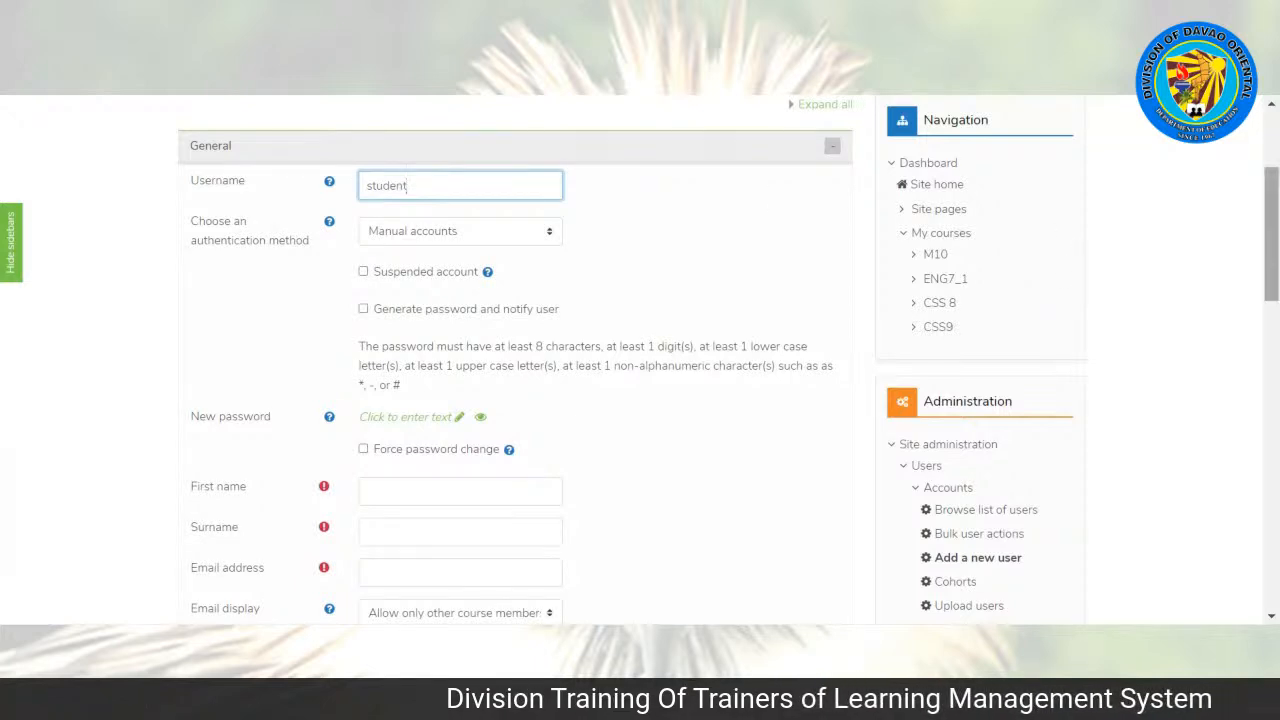
scroll(515, 360, down, 1)
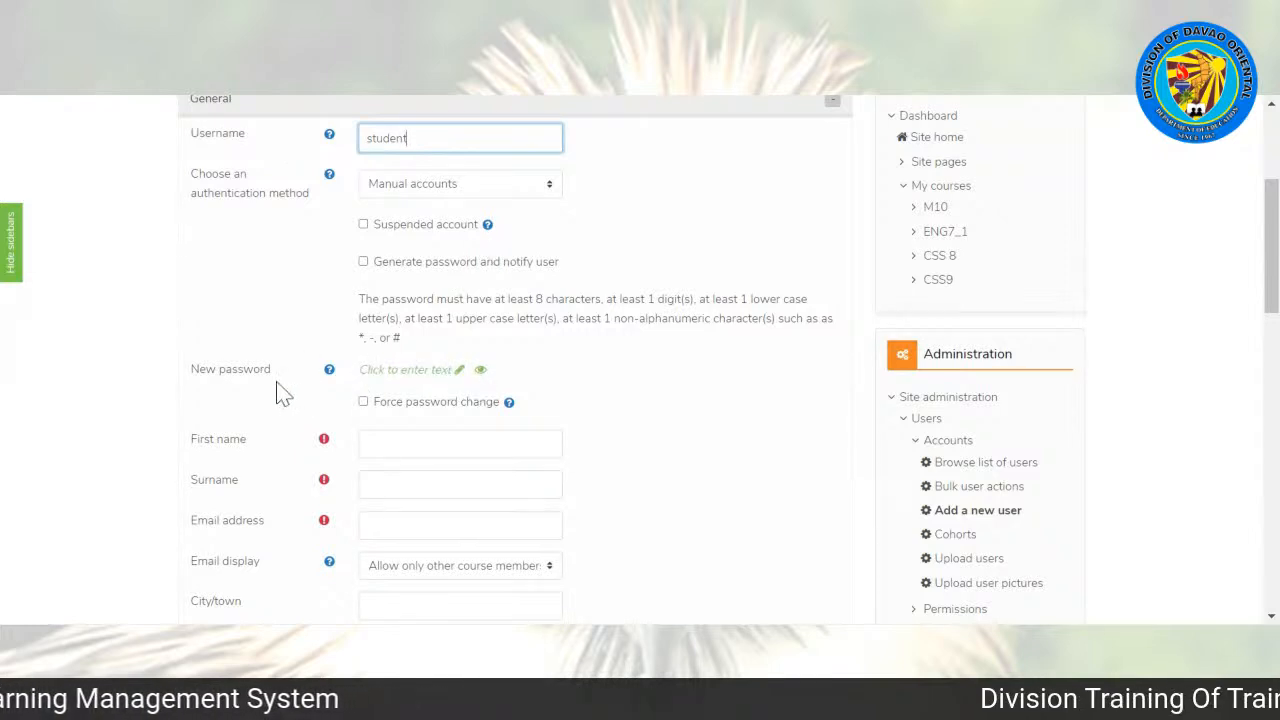
click(480, 372)
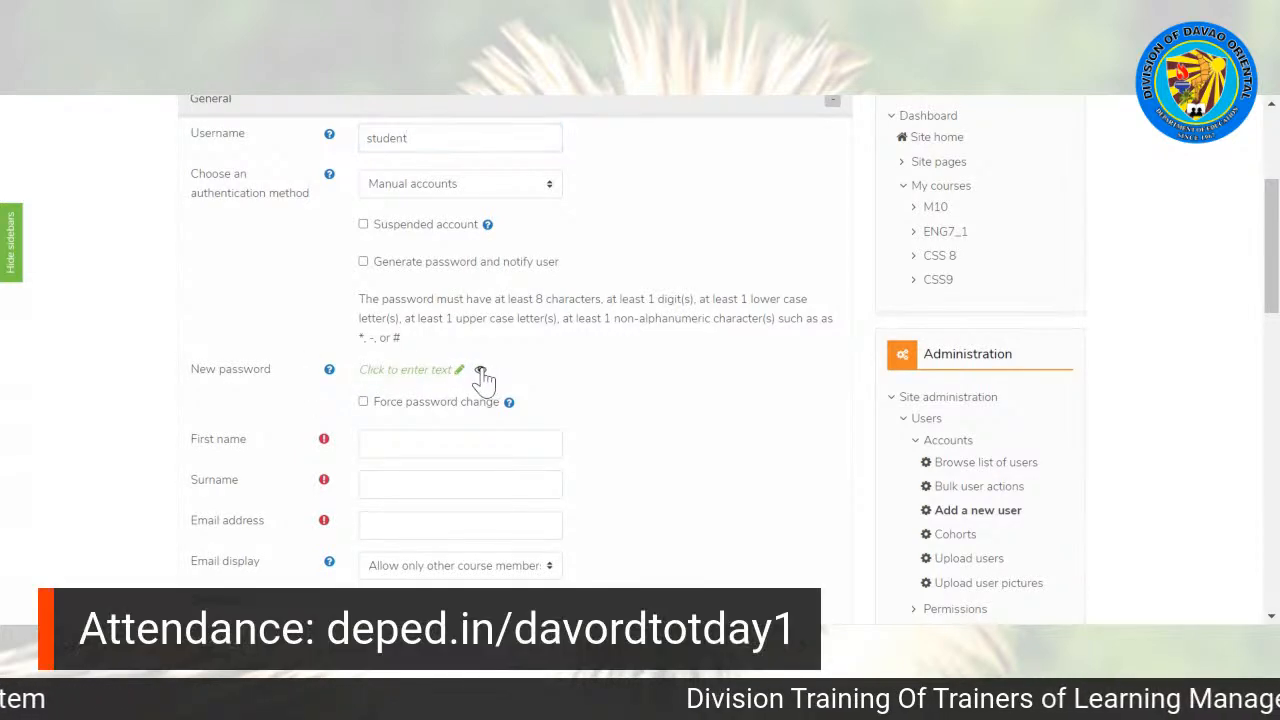
drag(1271, 280, 1271, 299)
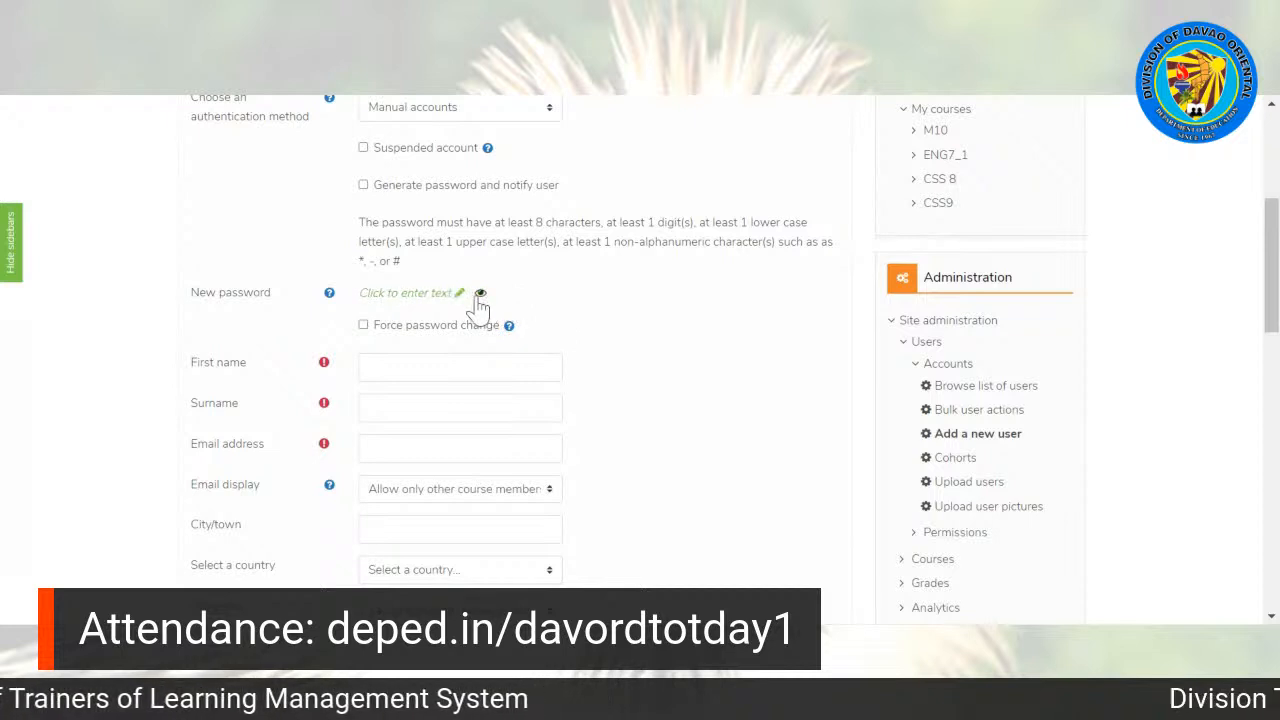
click(452, 294)
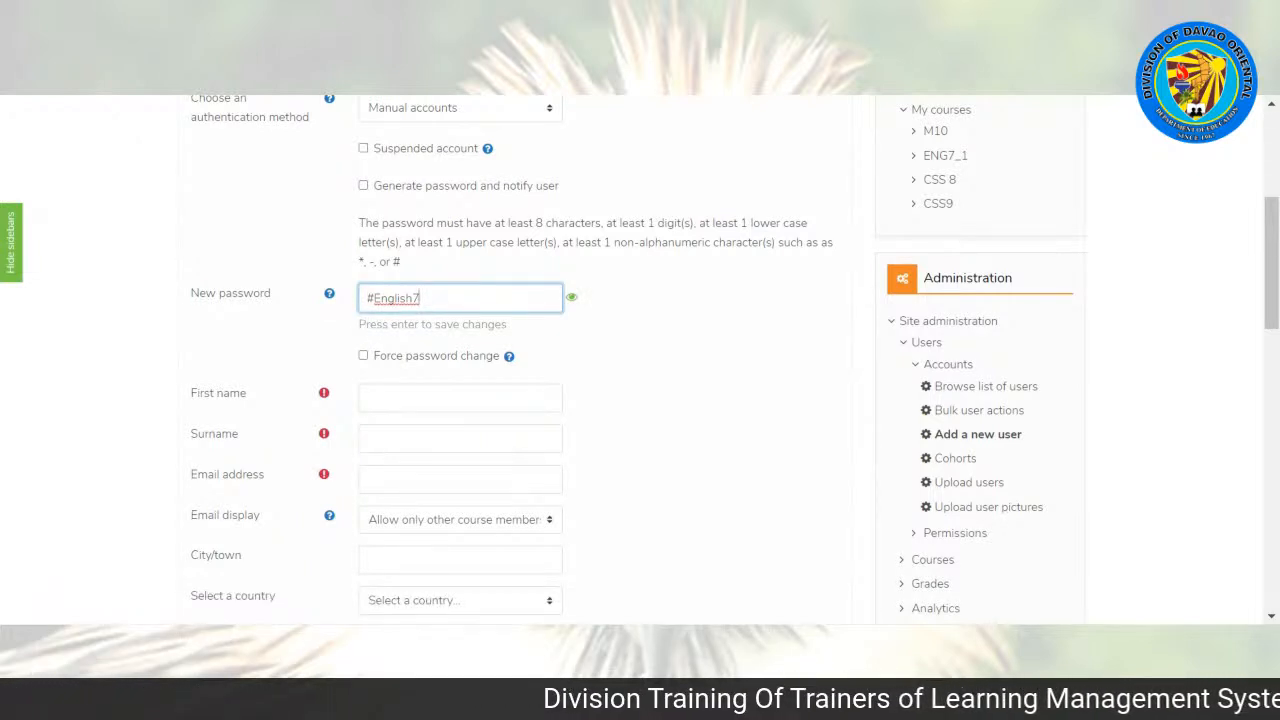
click(655, 333)
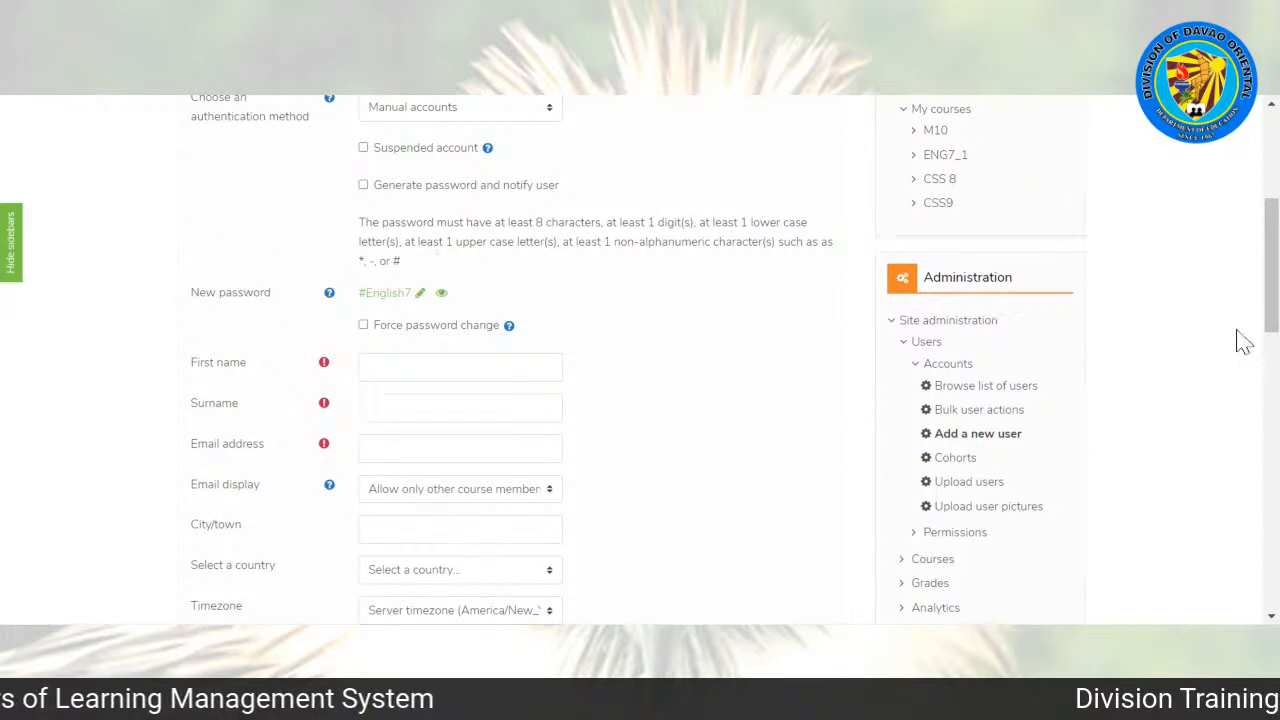
Step: Fill in the new user's first name, surname and email address
scroll(1270, 300, down, 1)
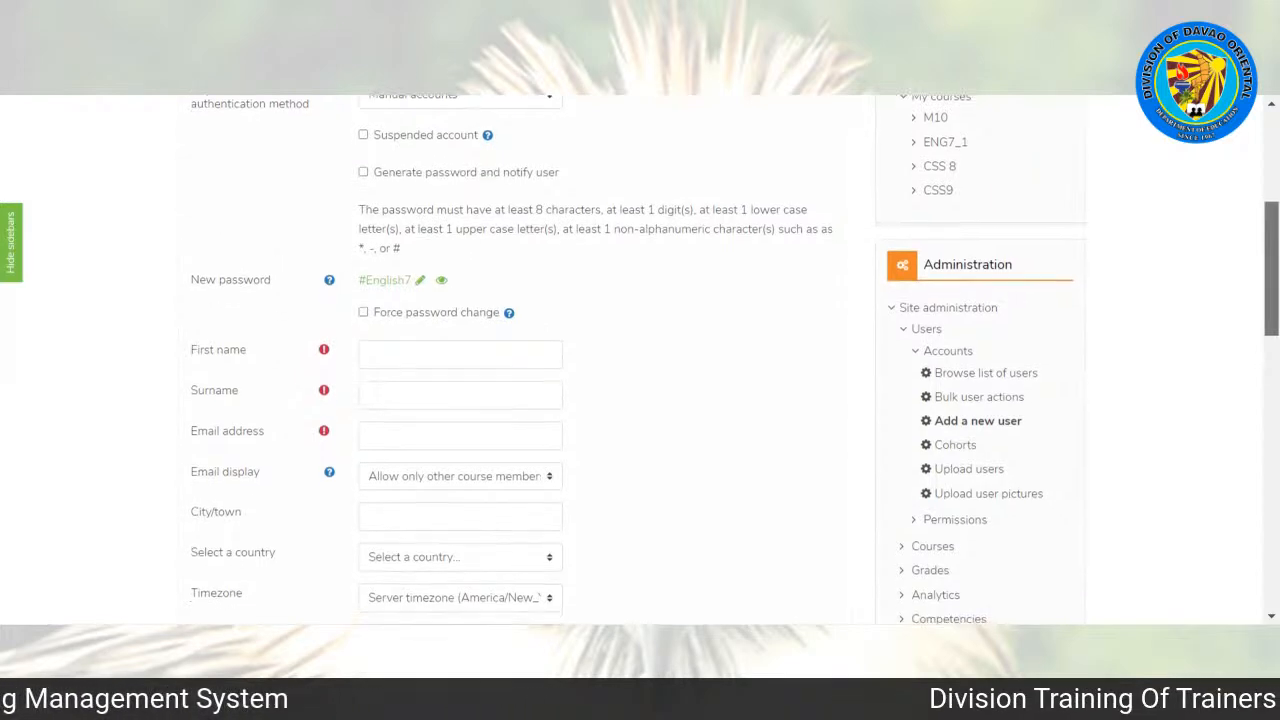
click(400, 354)
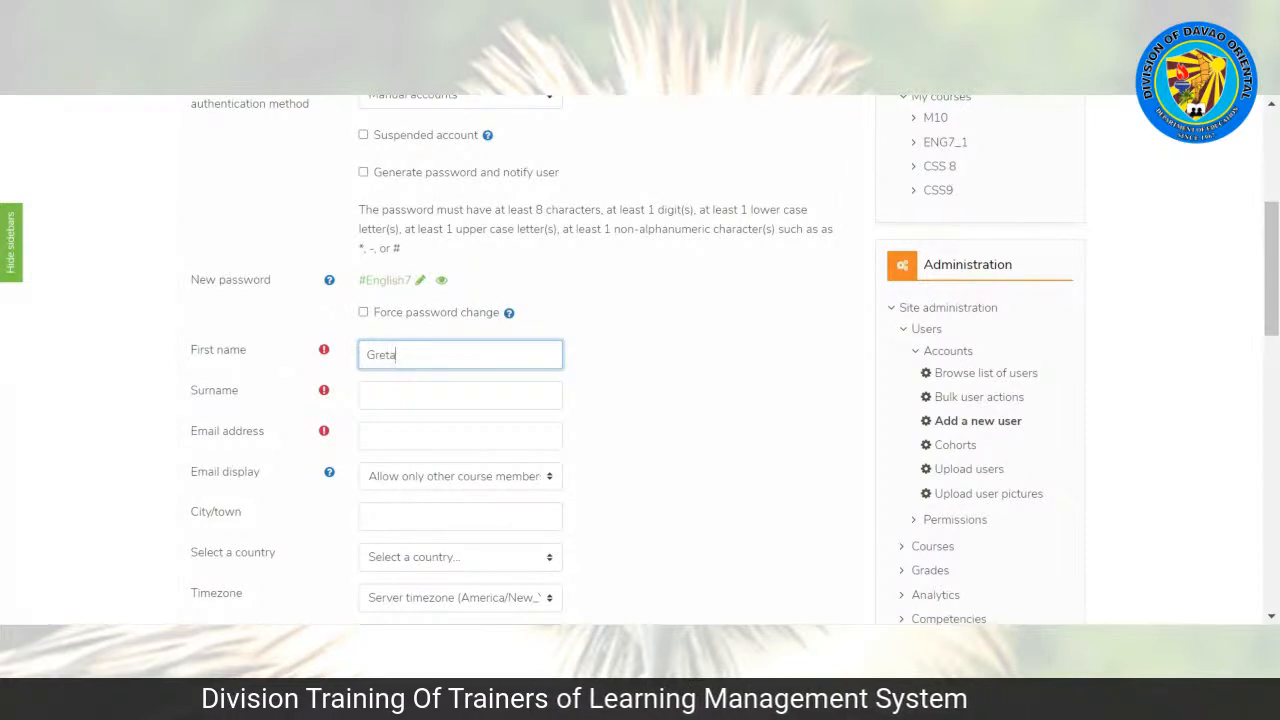
key(Tab)
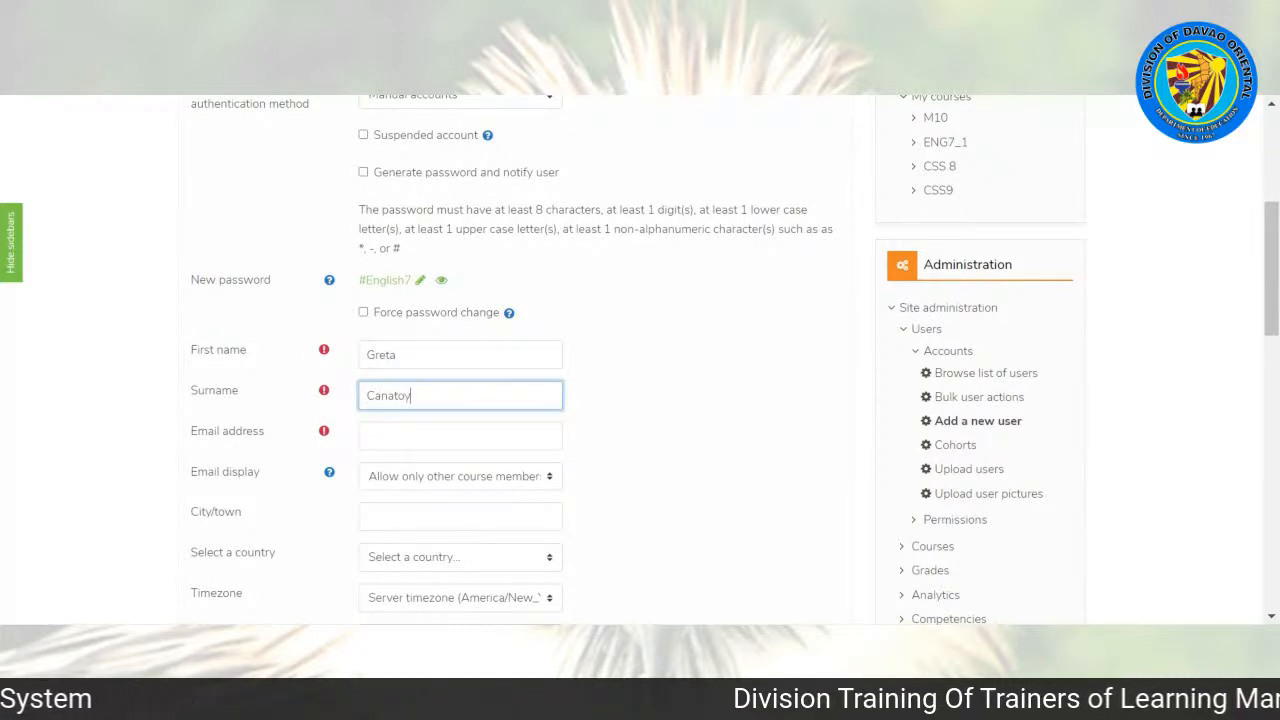
key(Tab)
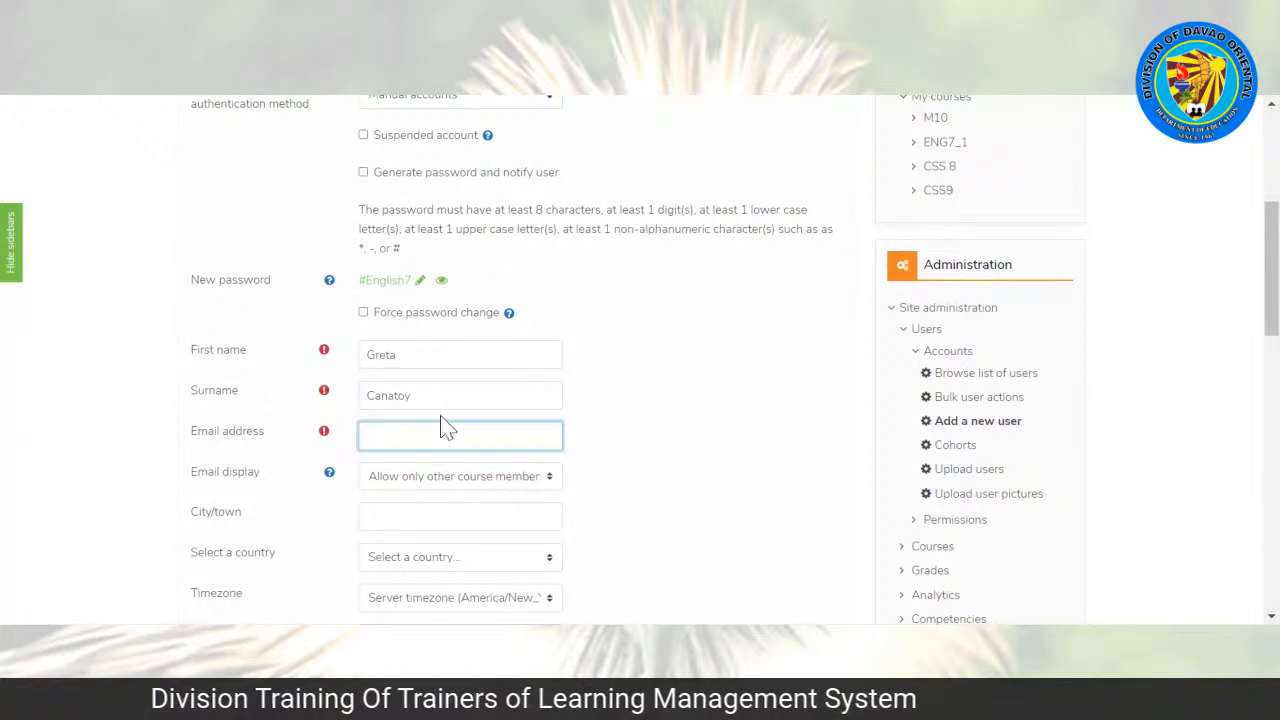
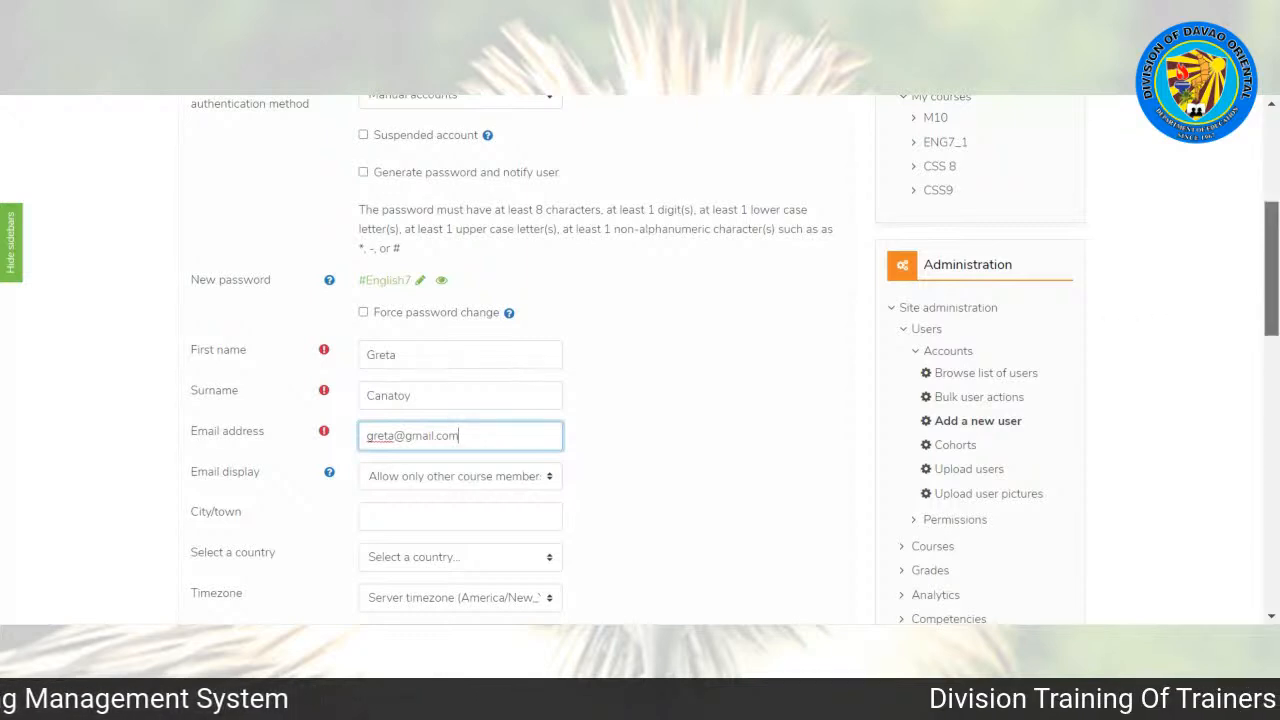
Step: Create the user account, leaving the remaining profile fields at their defaults
scroll(530, 360, down, 3)
drag(1272, 343, 1272, 357)
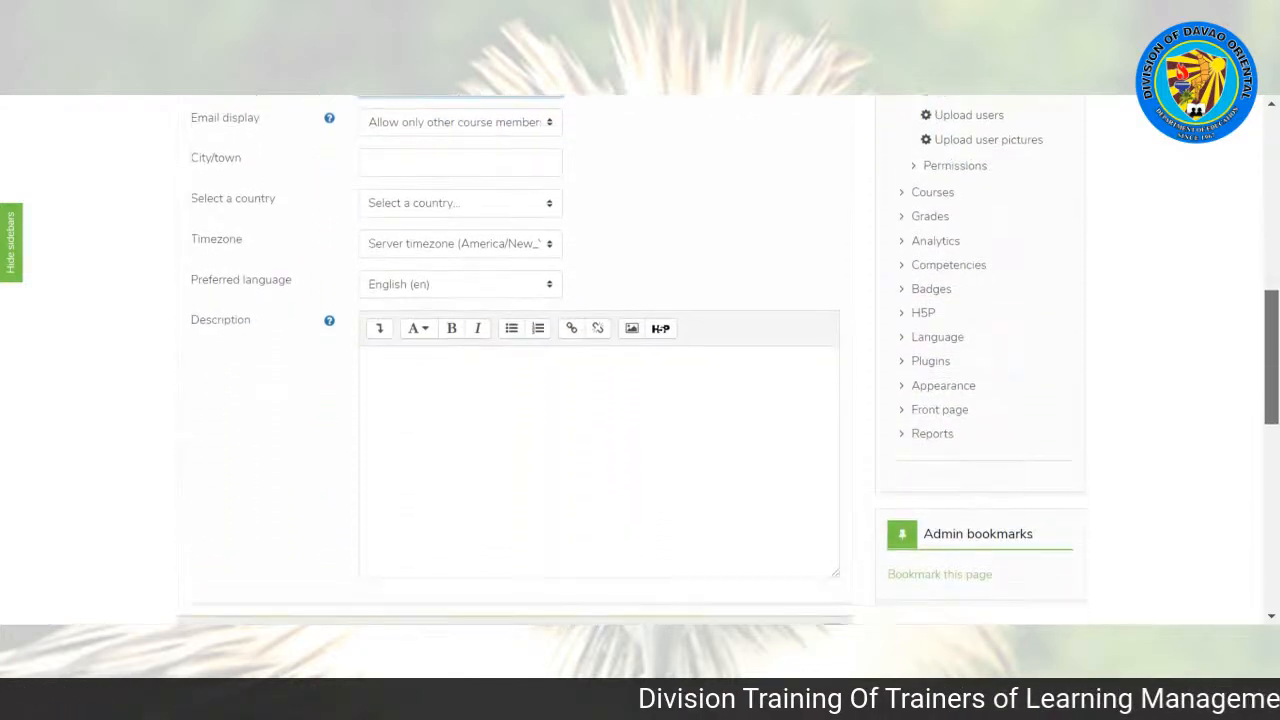
scroll(632, 478, down, 10)
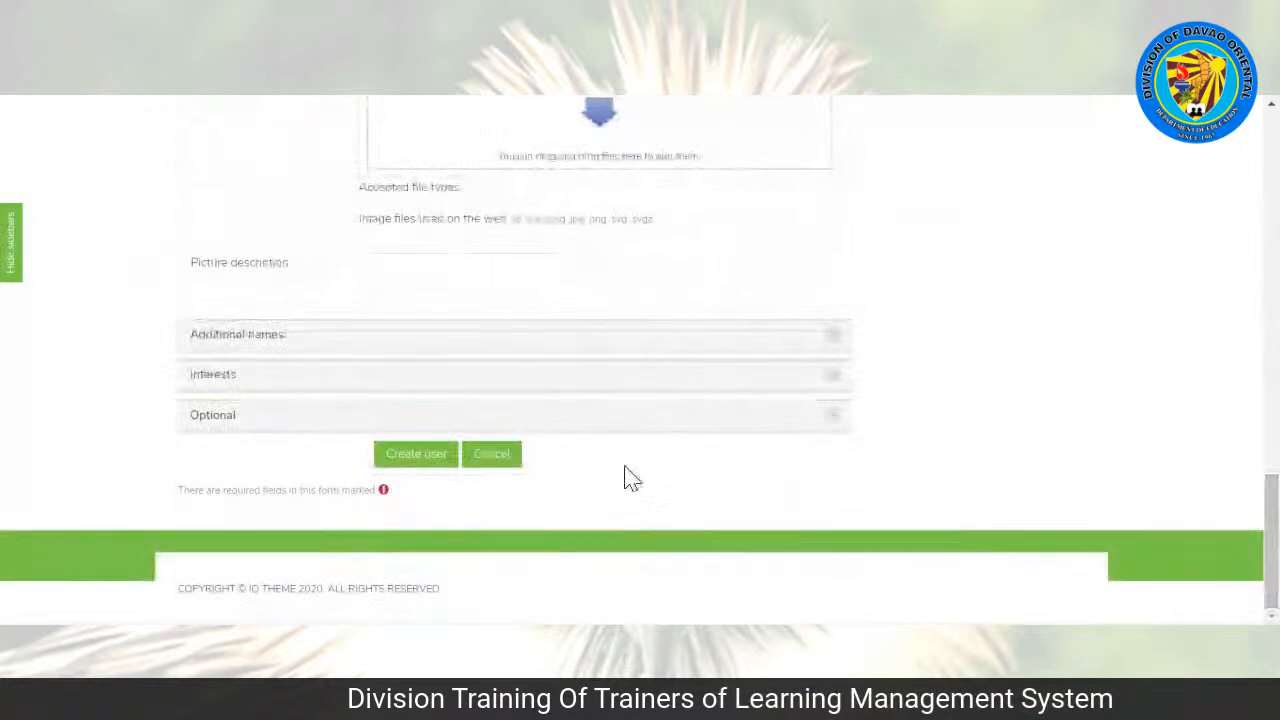
click(429, 462)
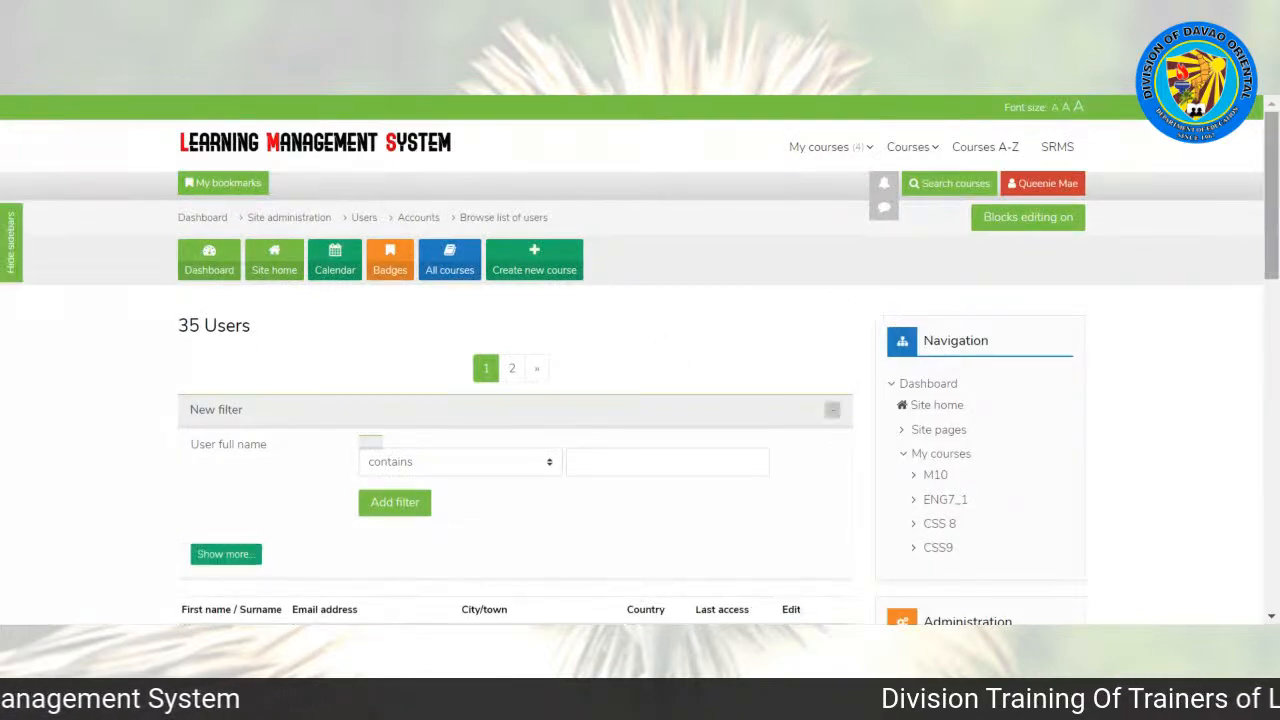
Step: Look through the list of users for the newly created student account
scroll(1171, 228, down, 3)
scroll(640, 360, down, 2)
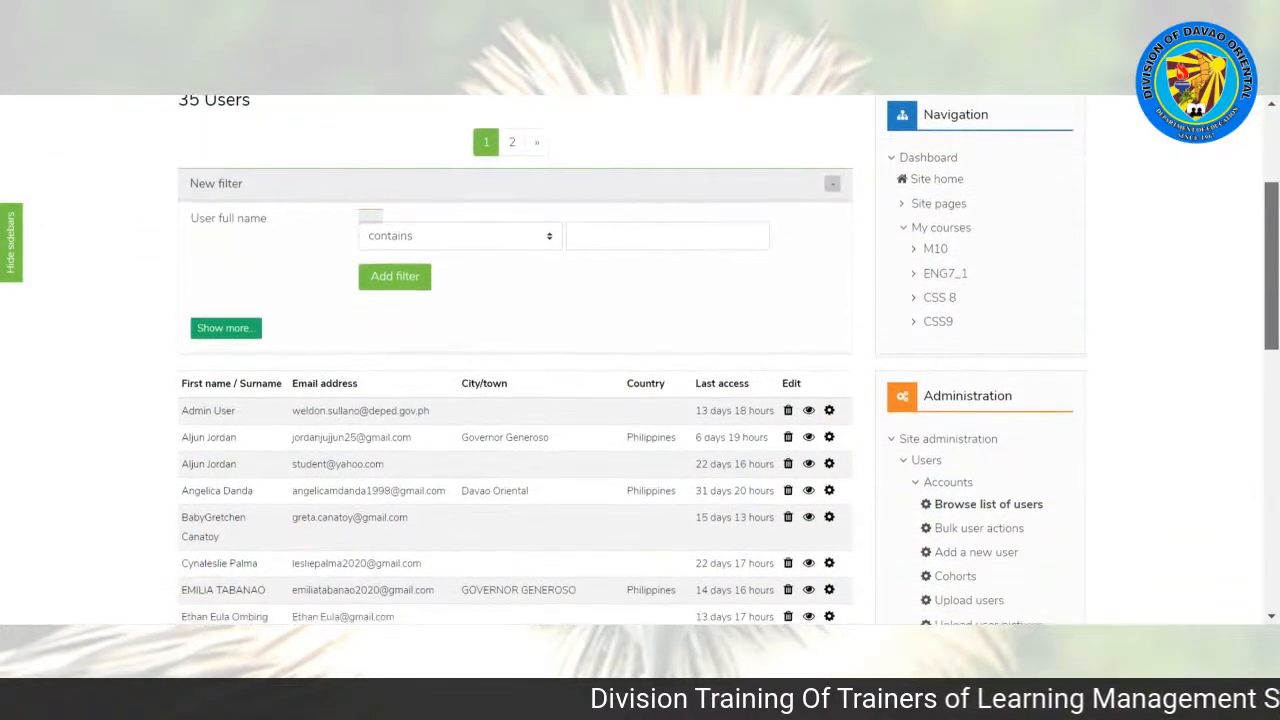
scroll(640, 360, down, 1)
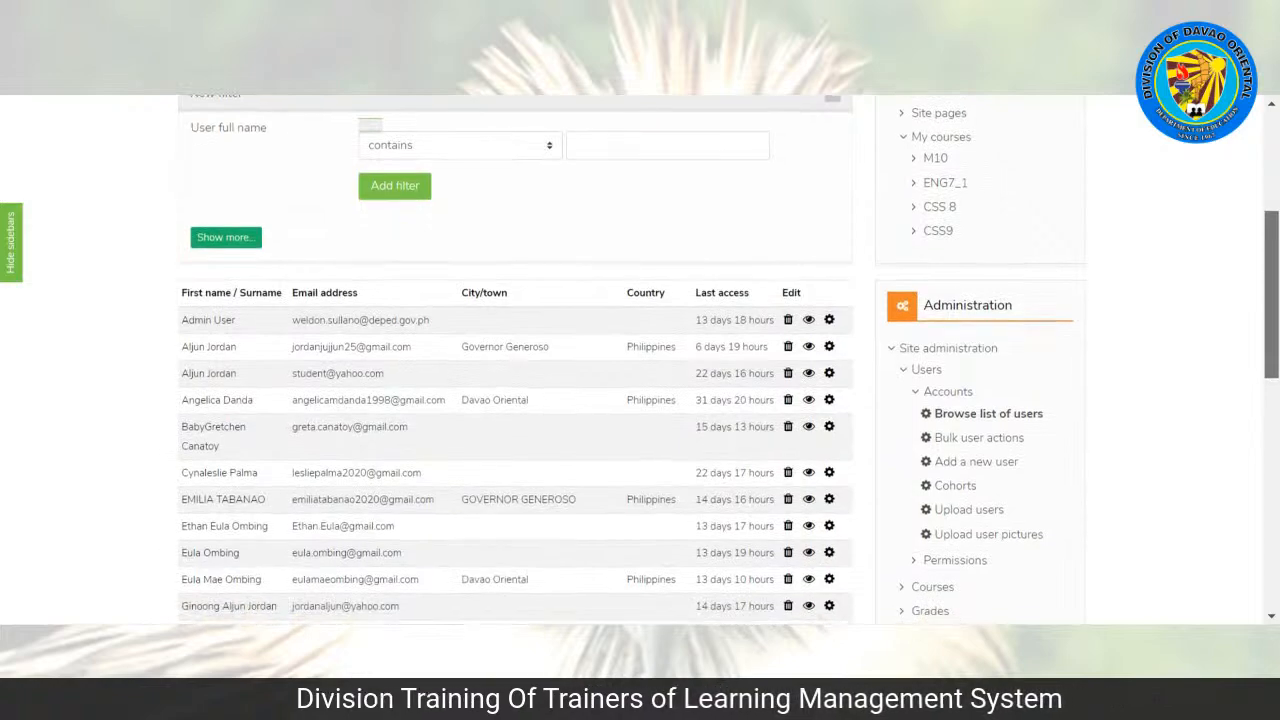
scroll(640, 360, up, 2)
scroll(640, 360, down, 5)
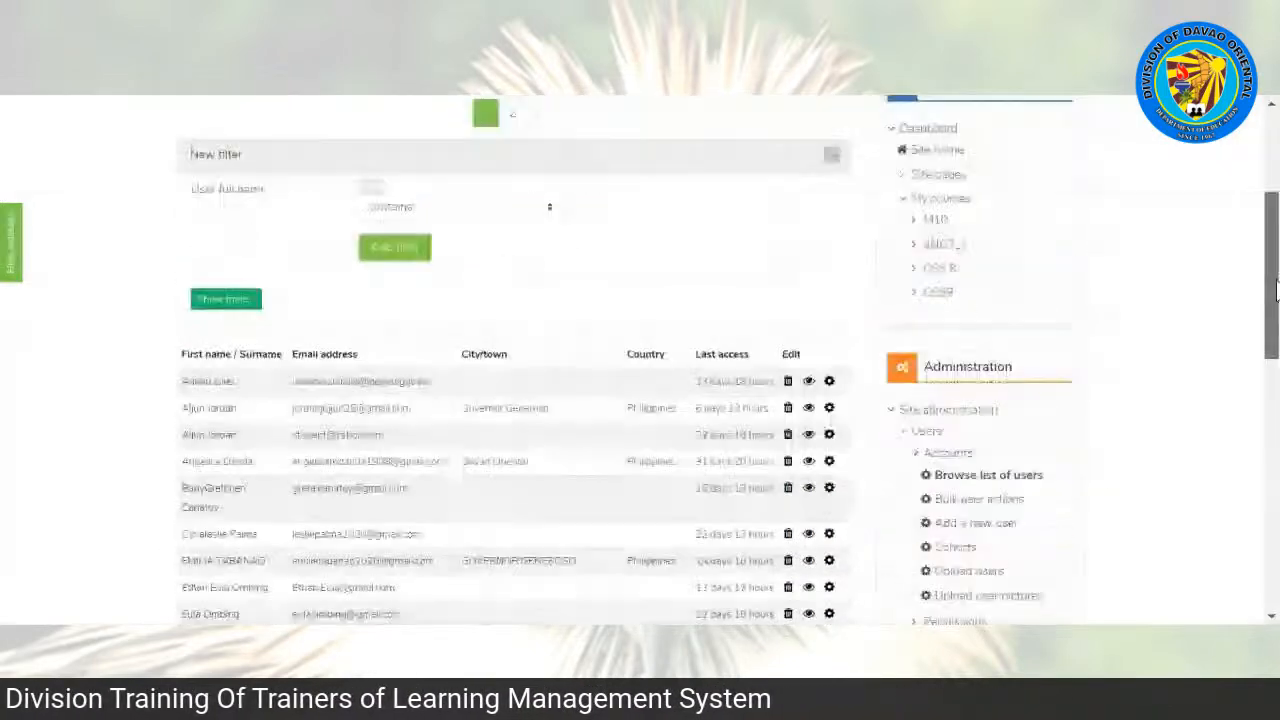
scroll(640, 360, down, 4)
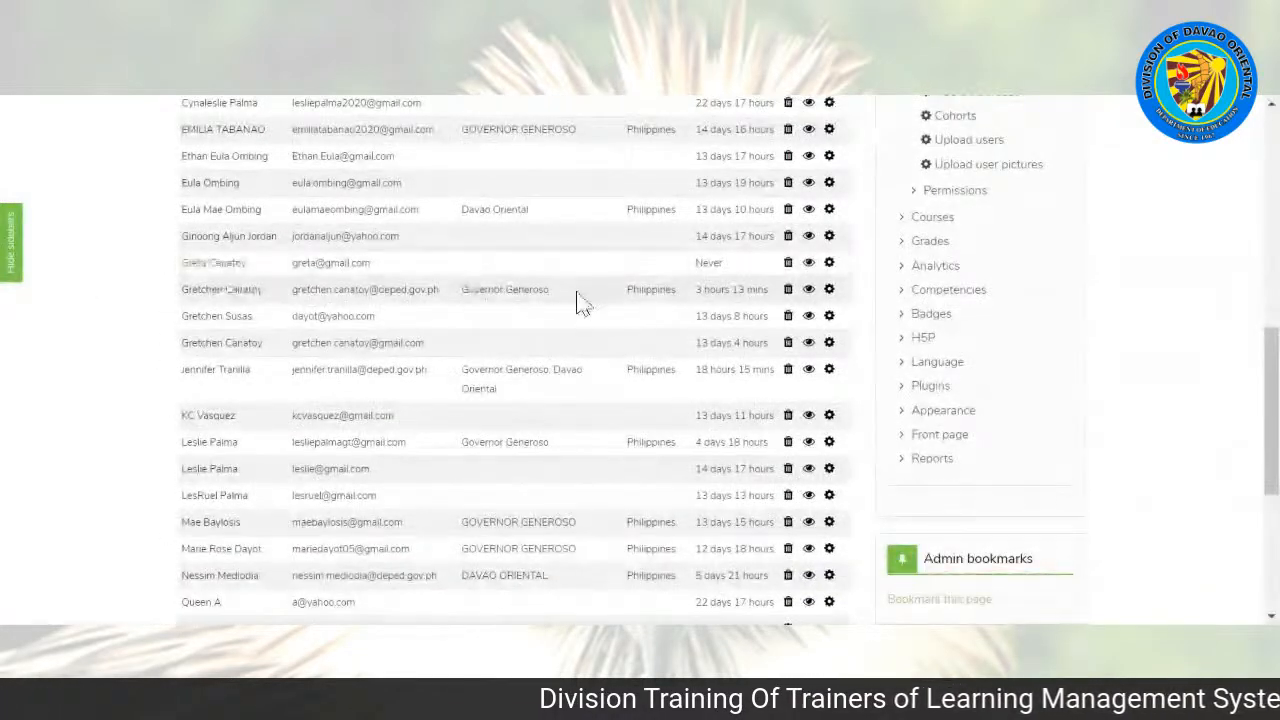
scroll(840, 290, up, 5)
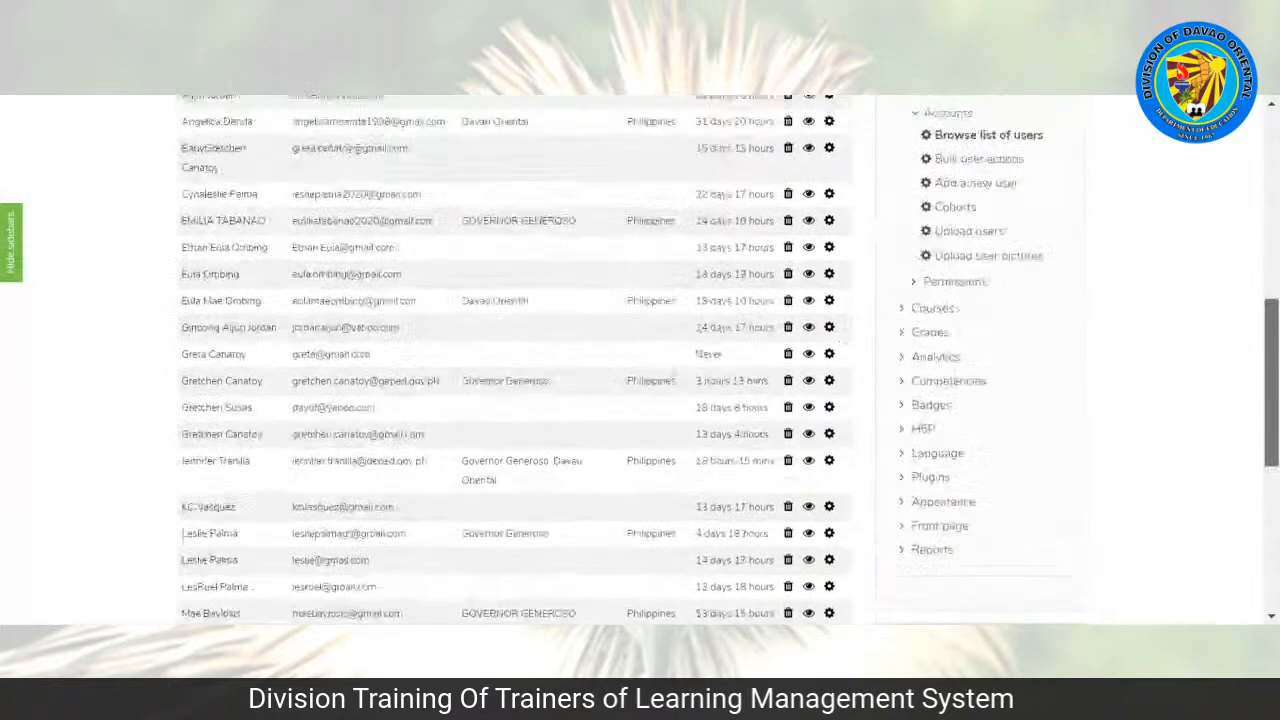
scroll(765, 385, down, 3)
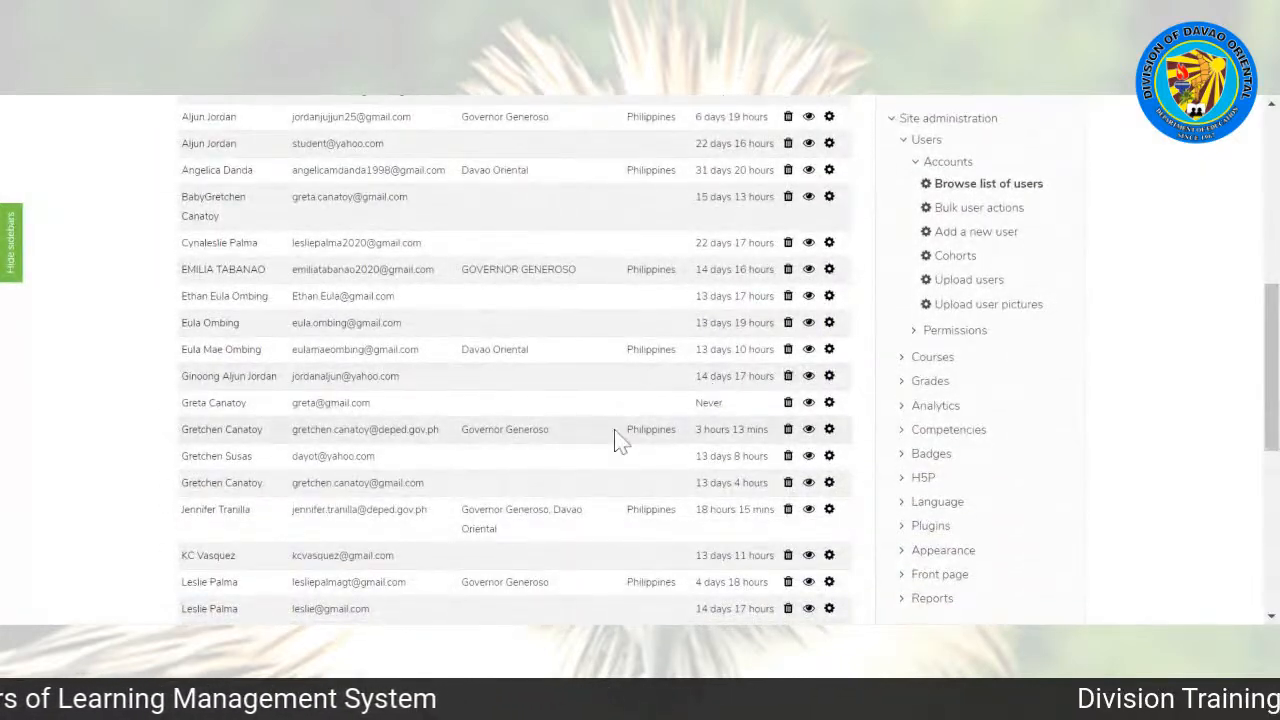
scroll(651, 389, down, 1)
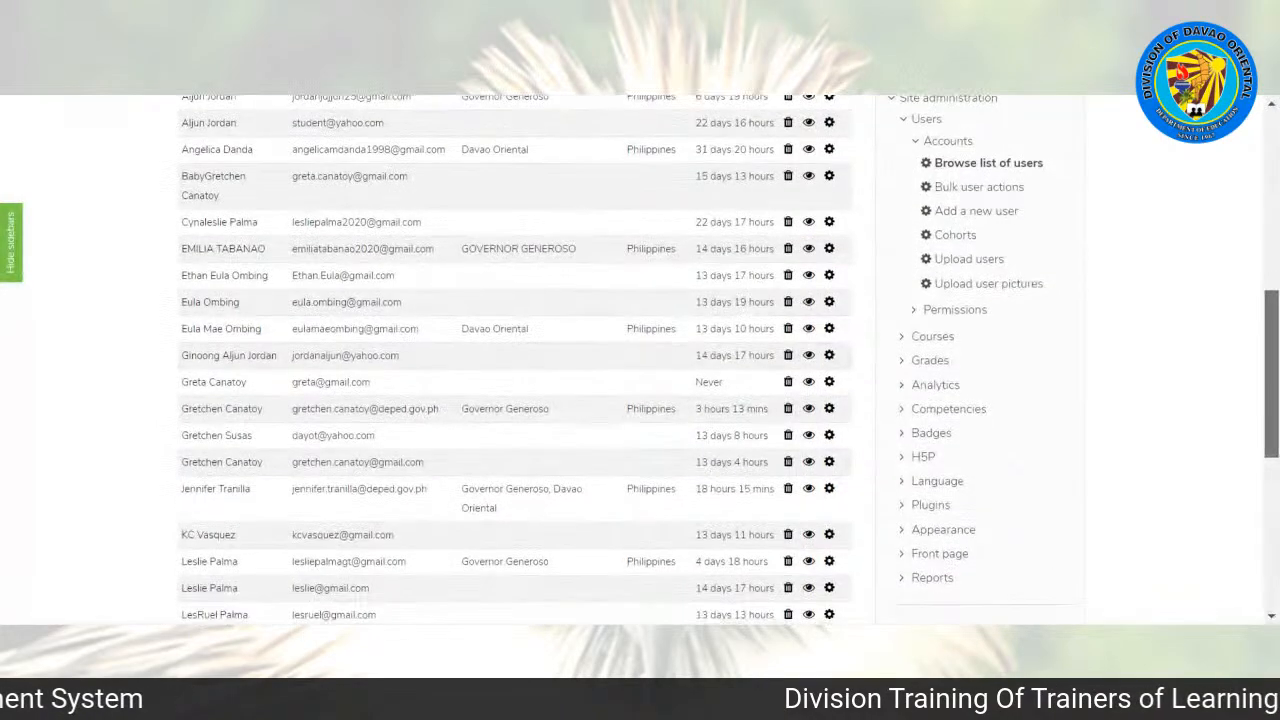
scroll(515, 360, up, 4)
Step: Open the English 7 course from the Junior HS category and go to its participants page
drag(1274, 347, 1274, 249)
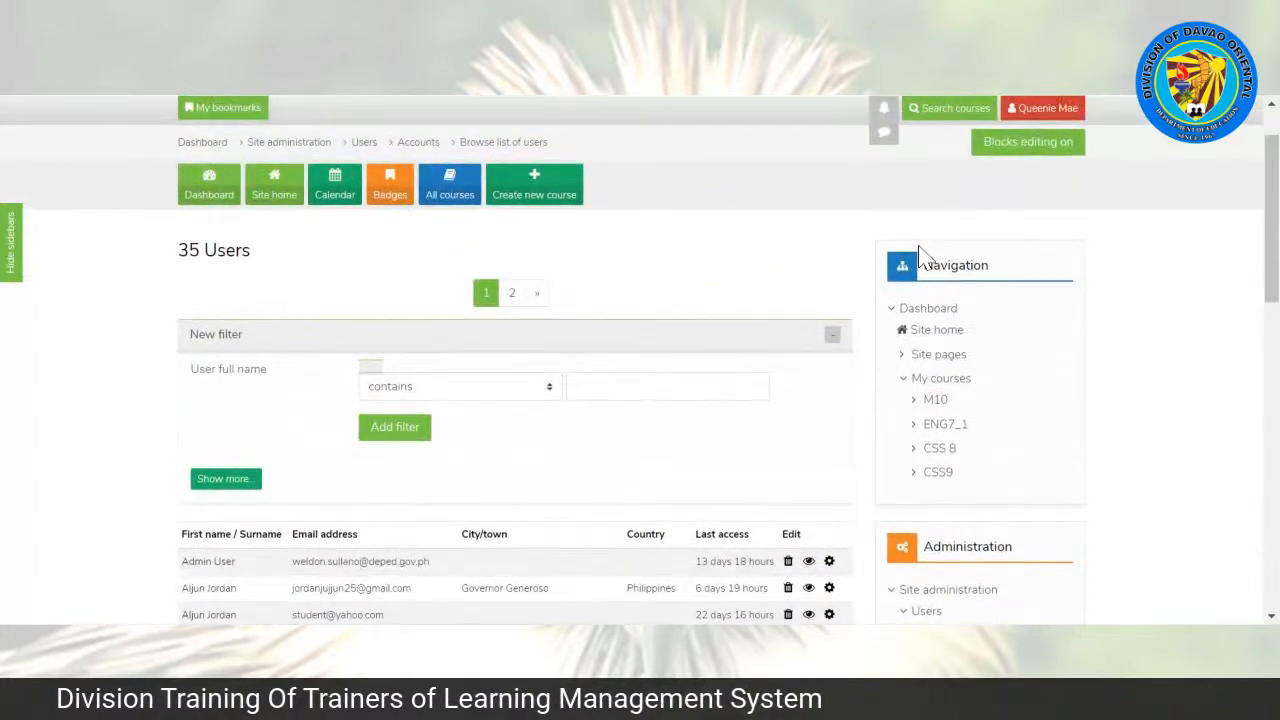
click(450, 190)
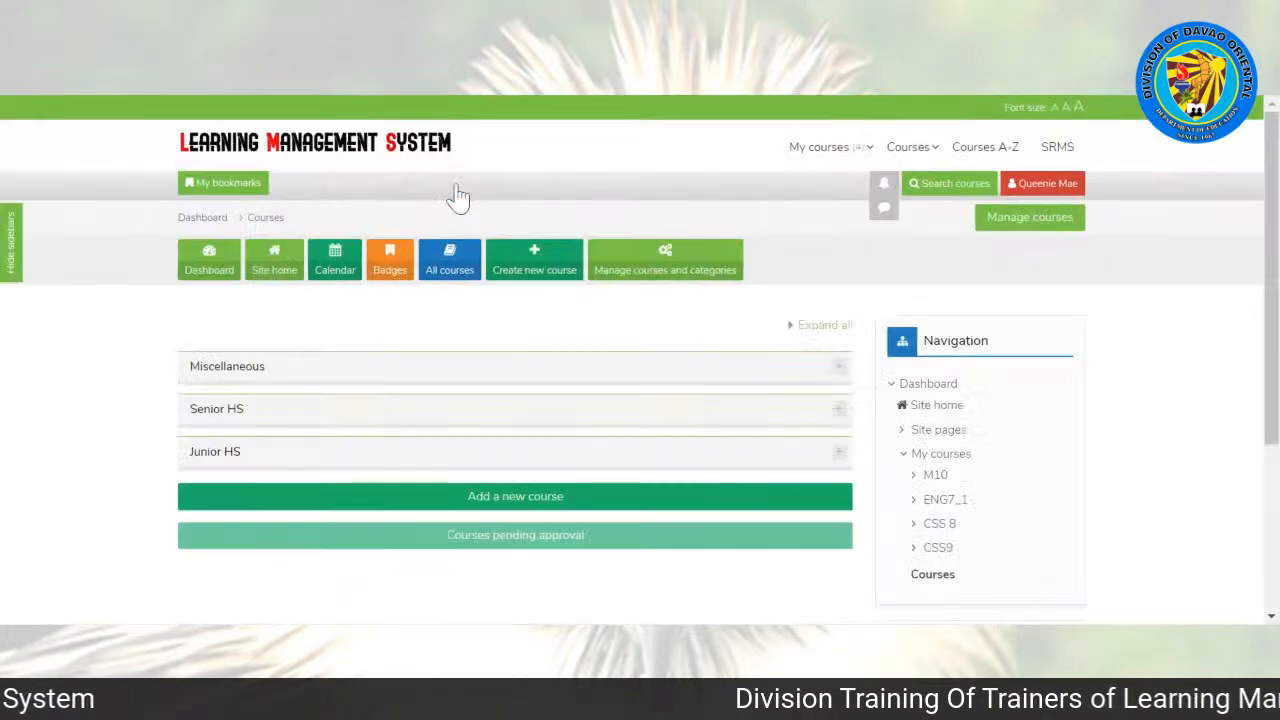
click(228, 463)
drag(1272, 250, 1272, 290)
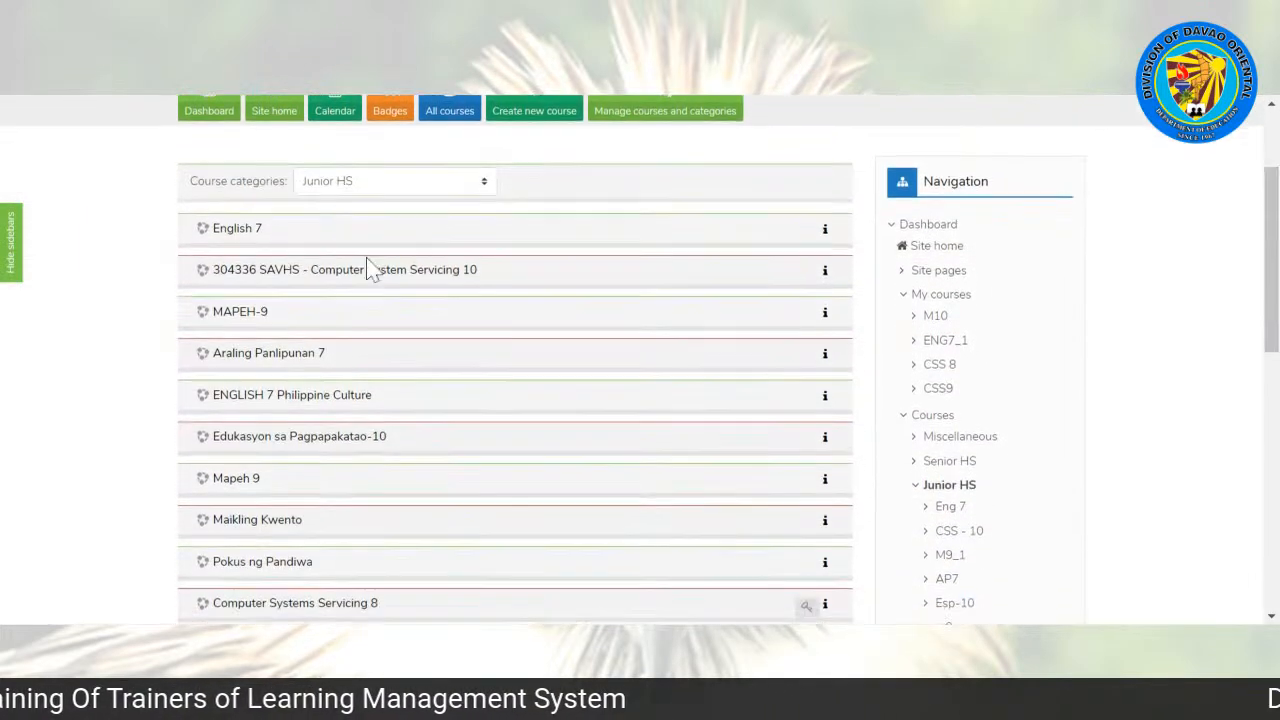
click(237, 229)
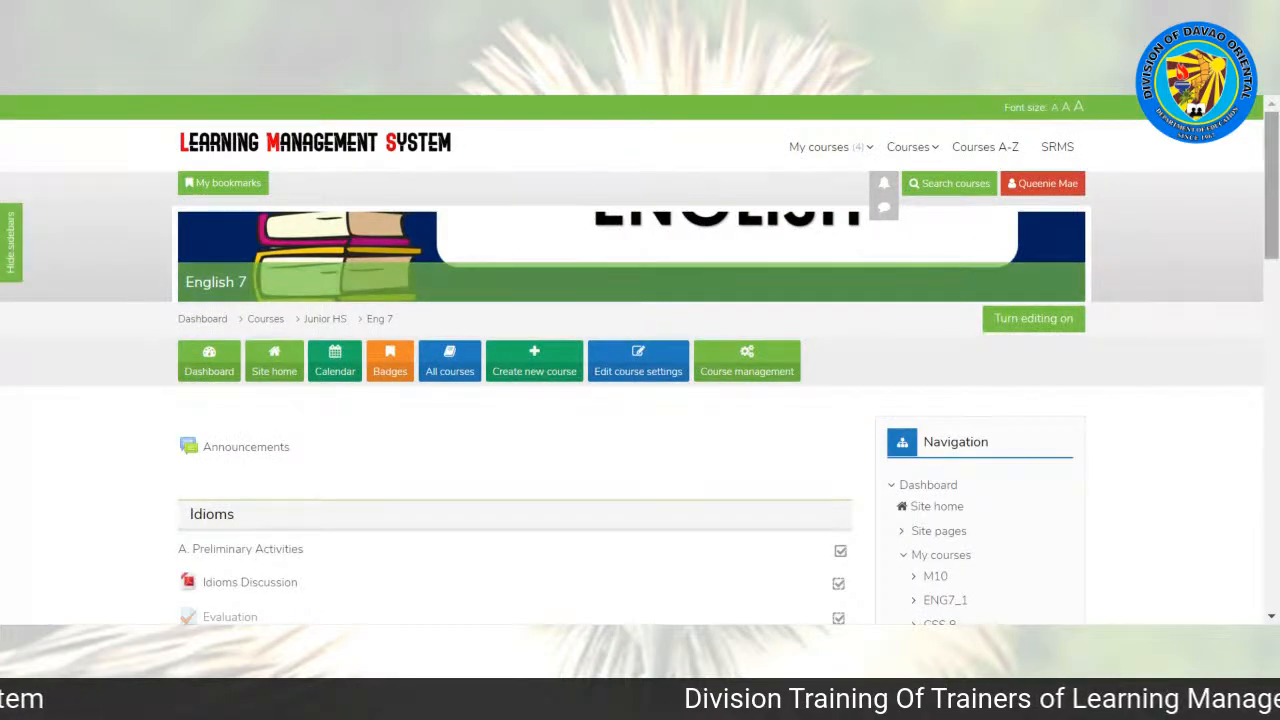
drag(1272, 190, 1275, 329)
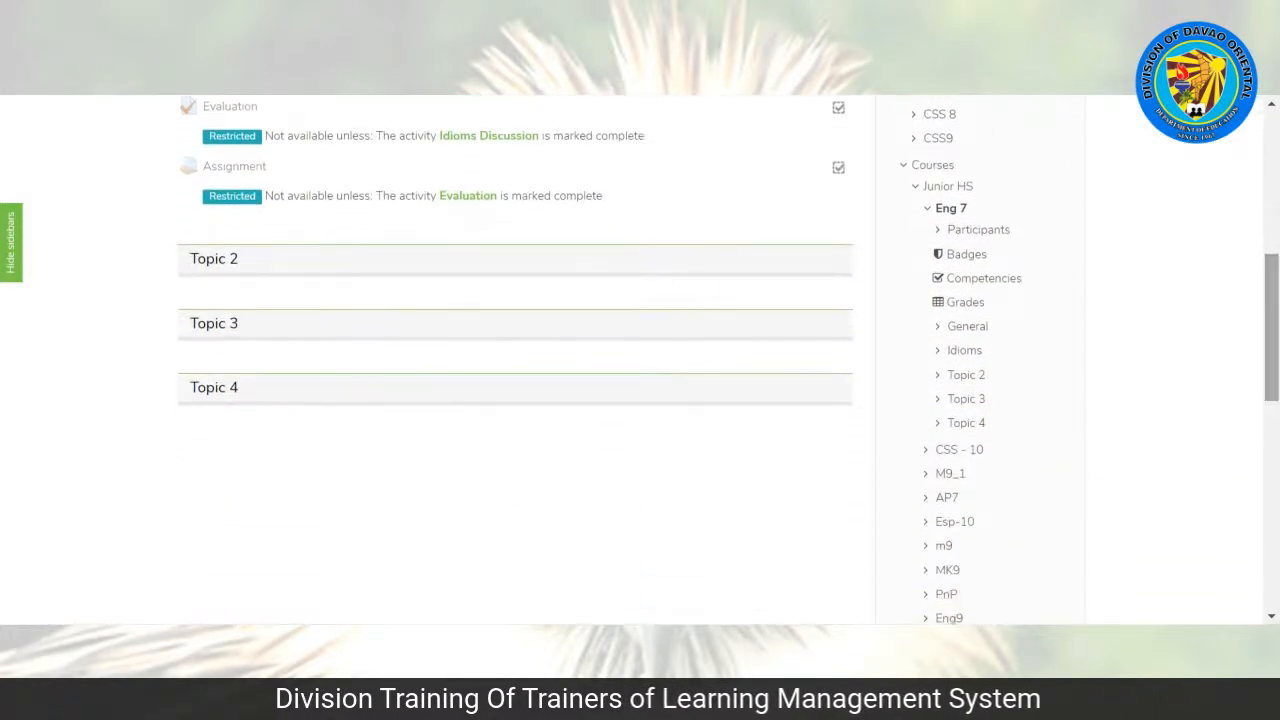
click(980, 231)
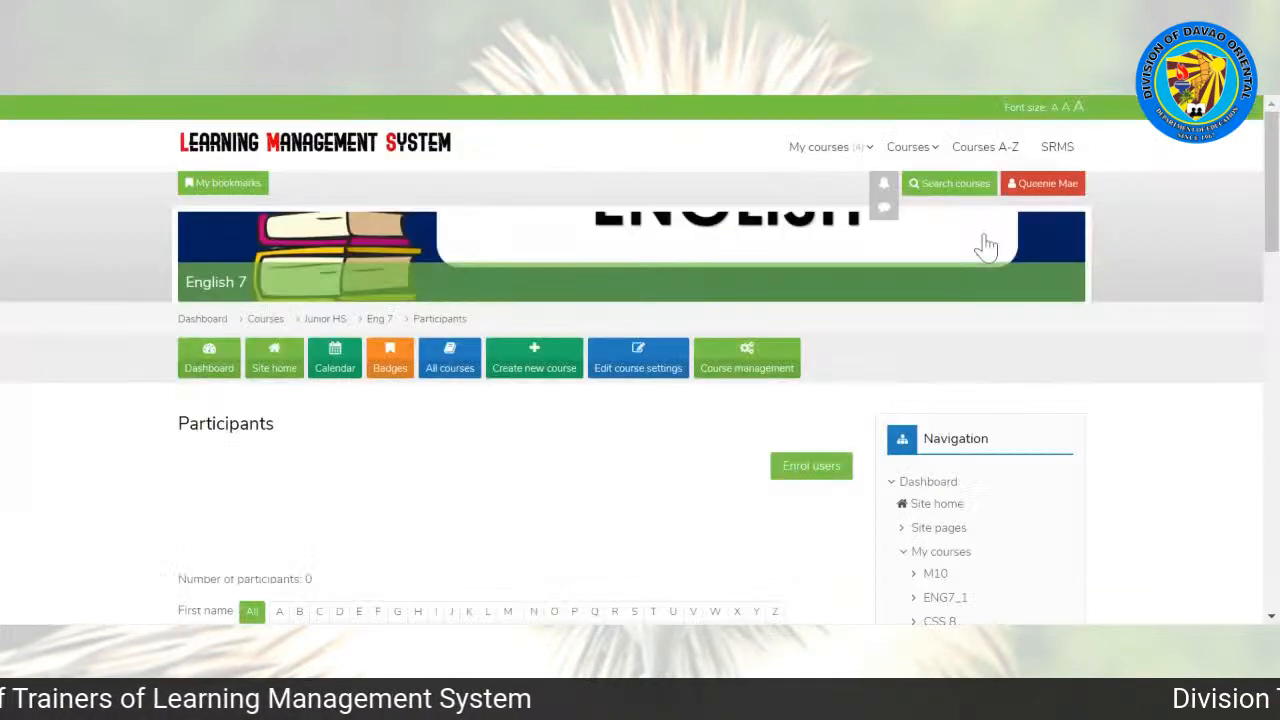
Step: Enrol the newly created user in the English 7 course with the Student role
scroll(1245, 224, down, 5)
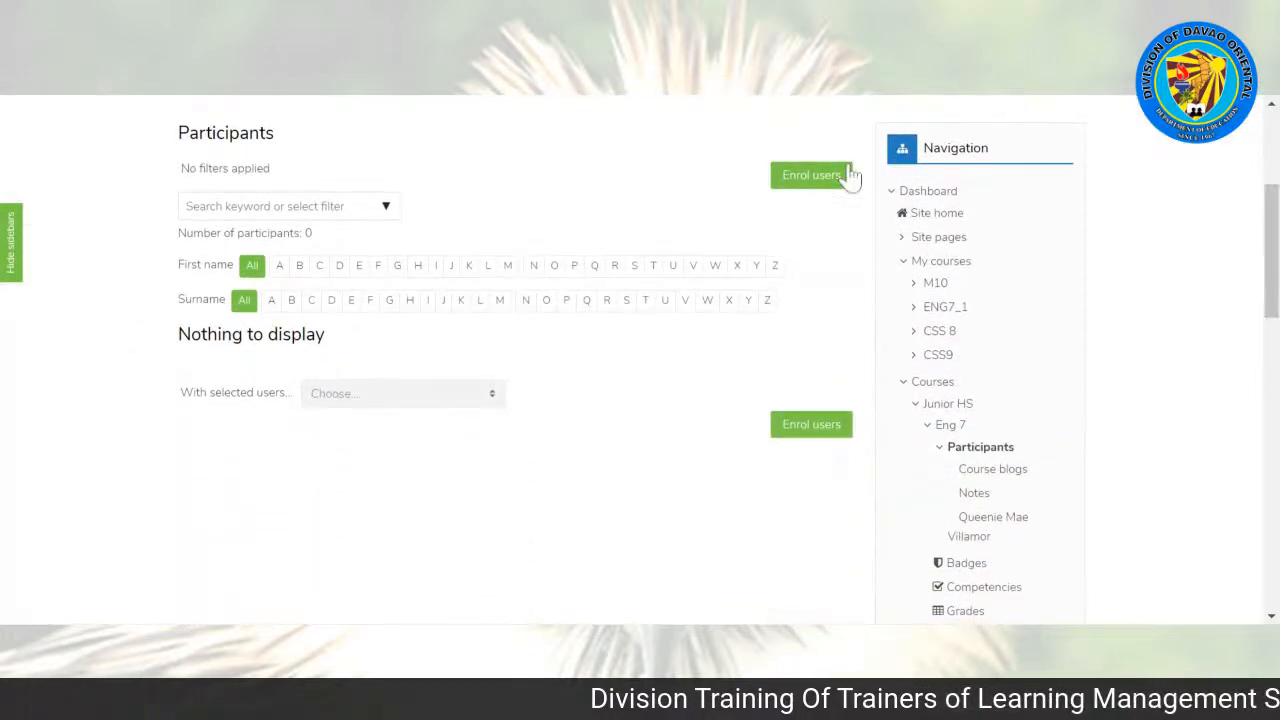
click(811, 178)
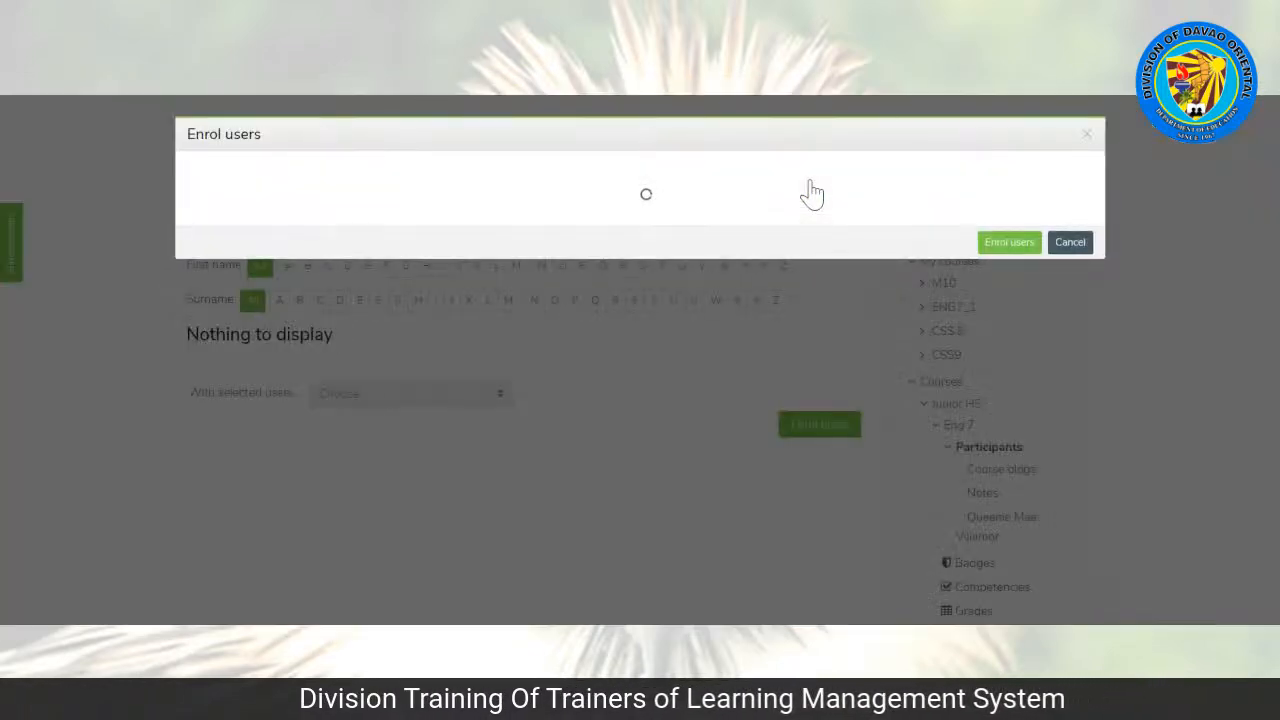
click(520, 238)
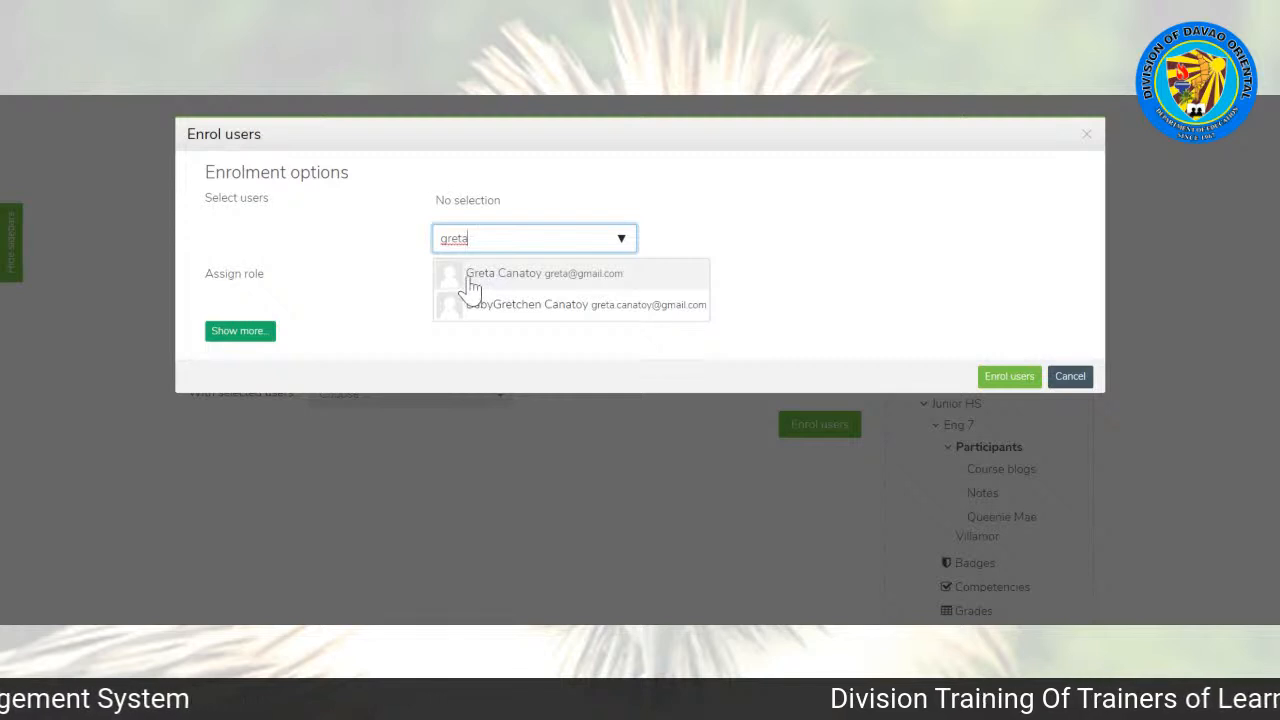
click(470, 285)
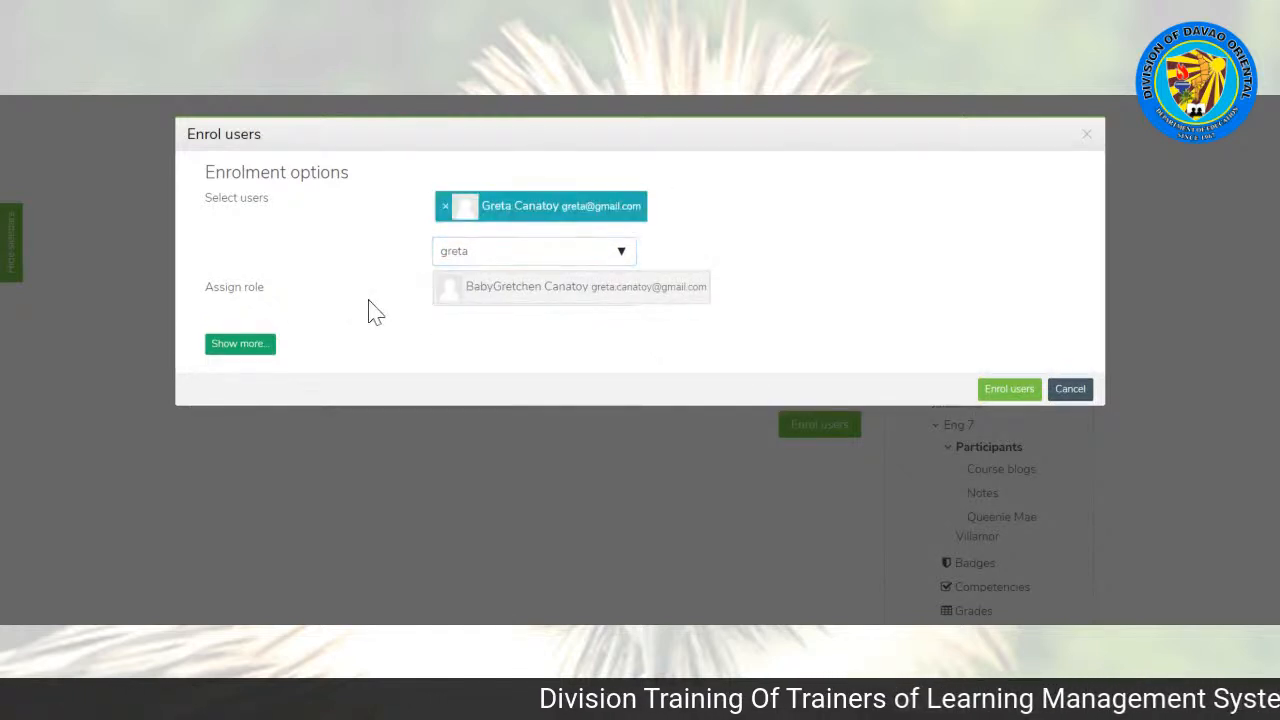
click(560, 297)
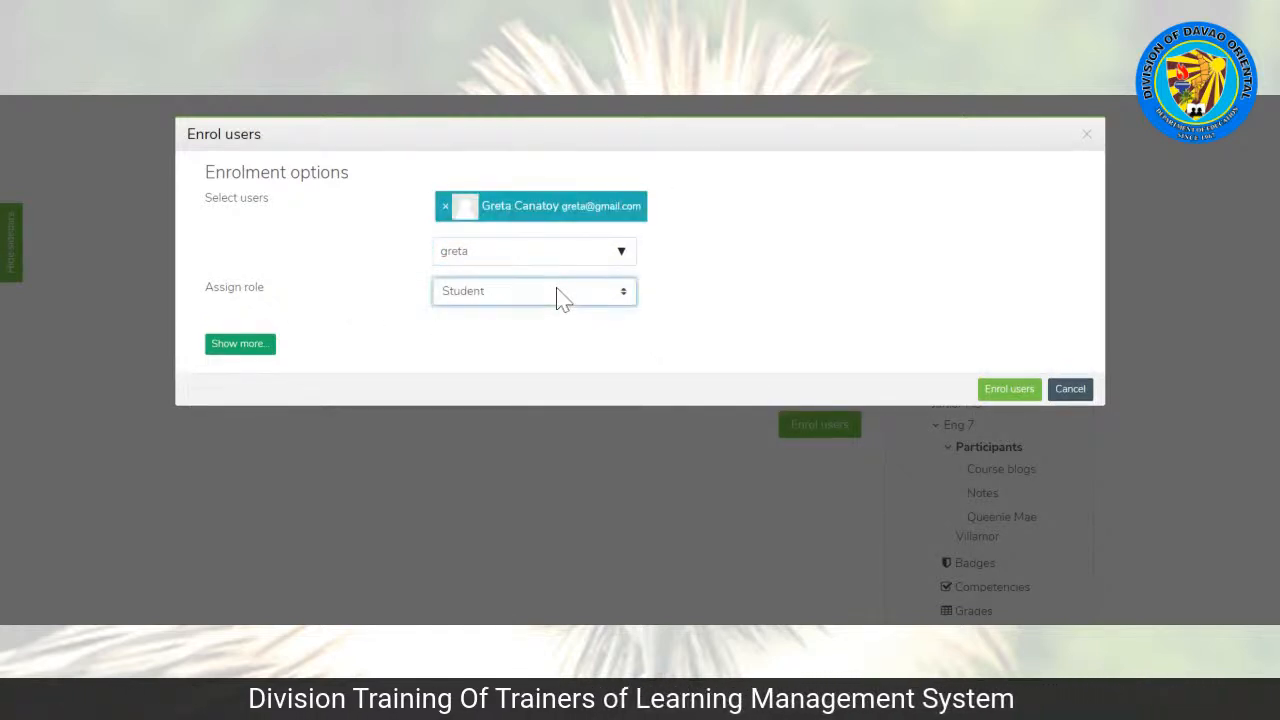
click(1012, 392)
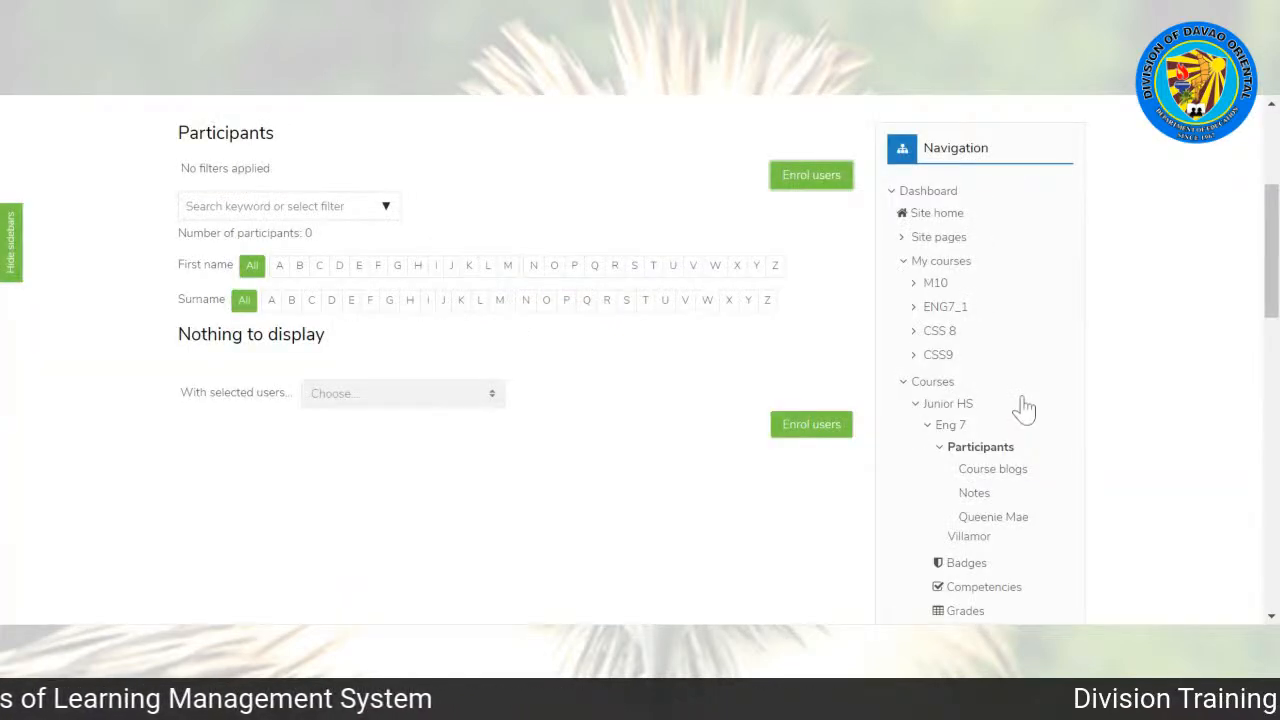
mouse_move(1271, 243)
mouse_down()
mouse_move(1271, 191)
mouse_move(1271, 261)
mouse_up()
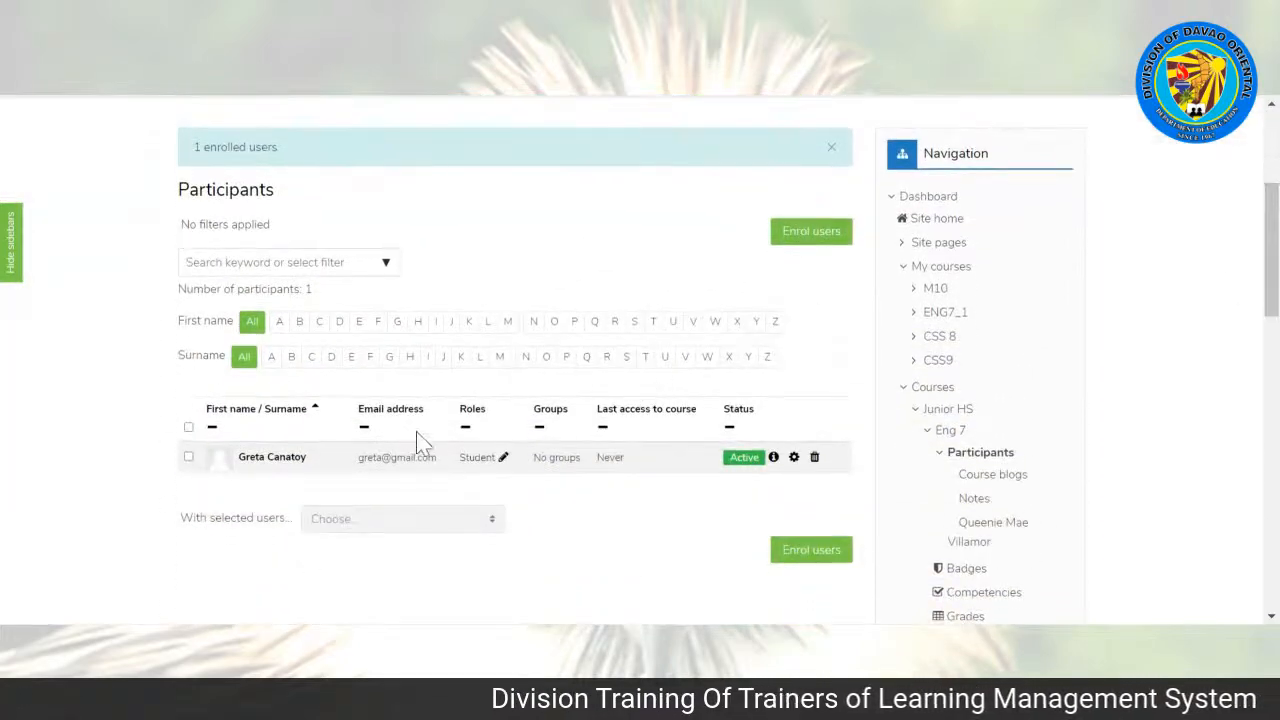
Step: Enrol two more existing users in the English 7 course together, both with the Student role
click(790, 233)
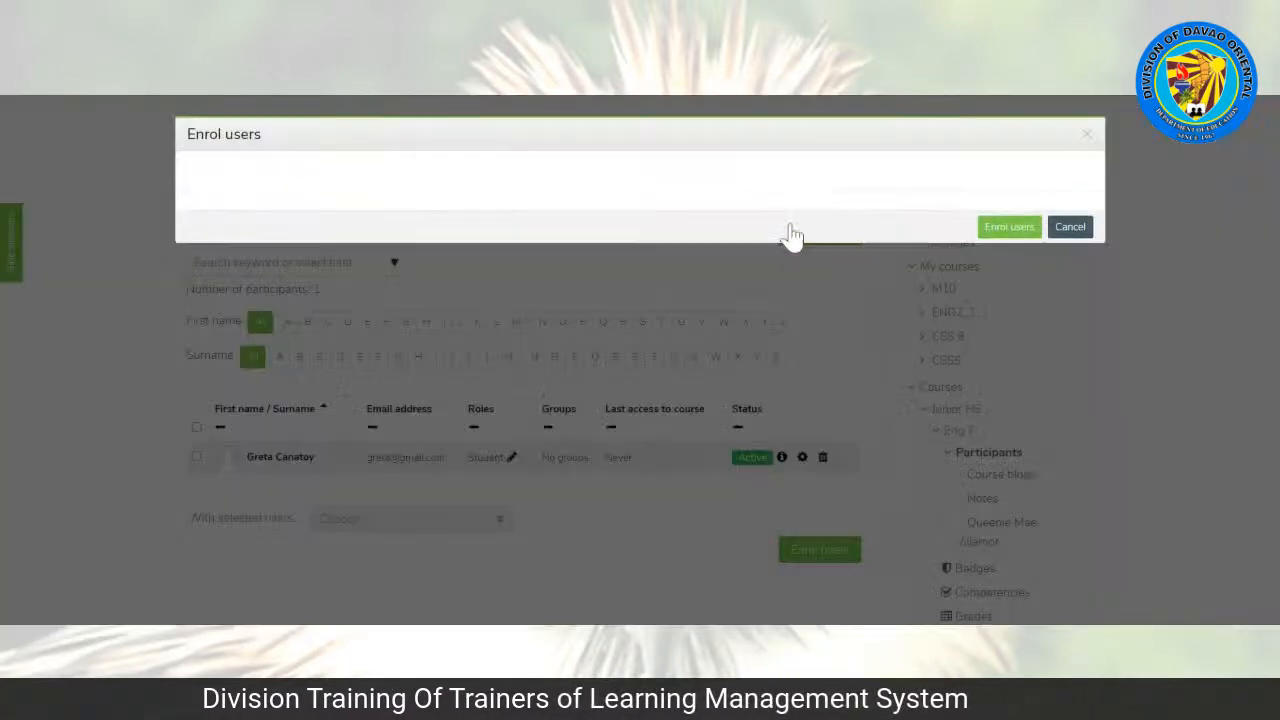
click(522, 238)
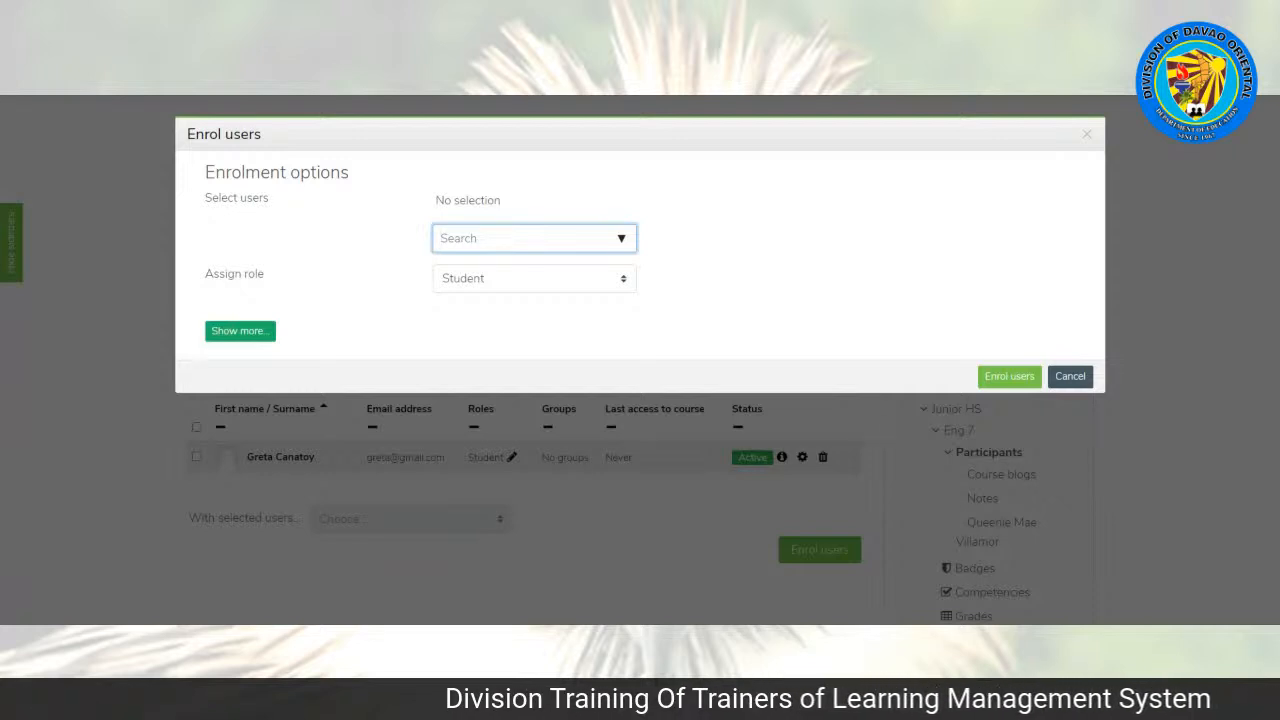
text(marie)
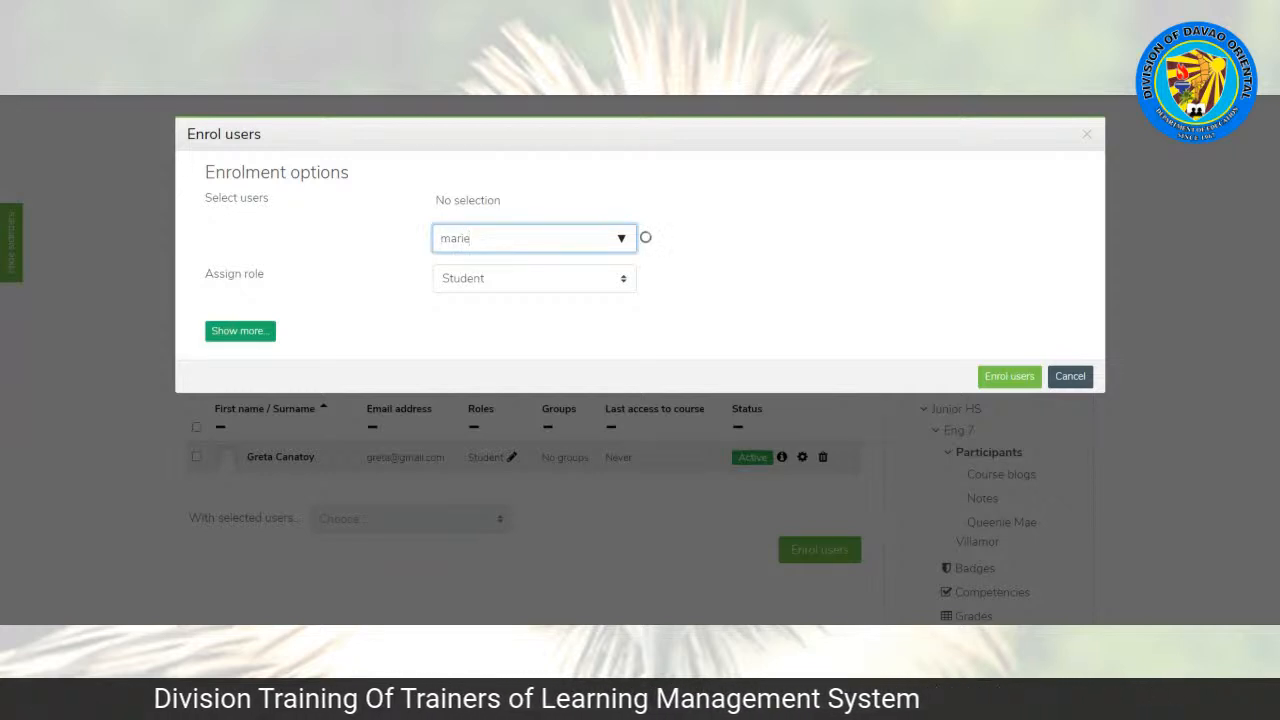
click(504, 280)
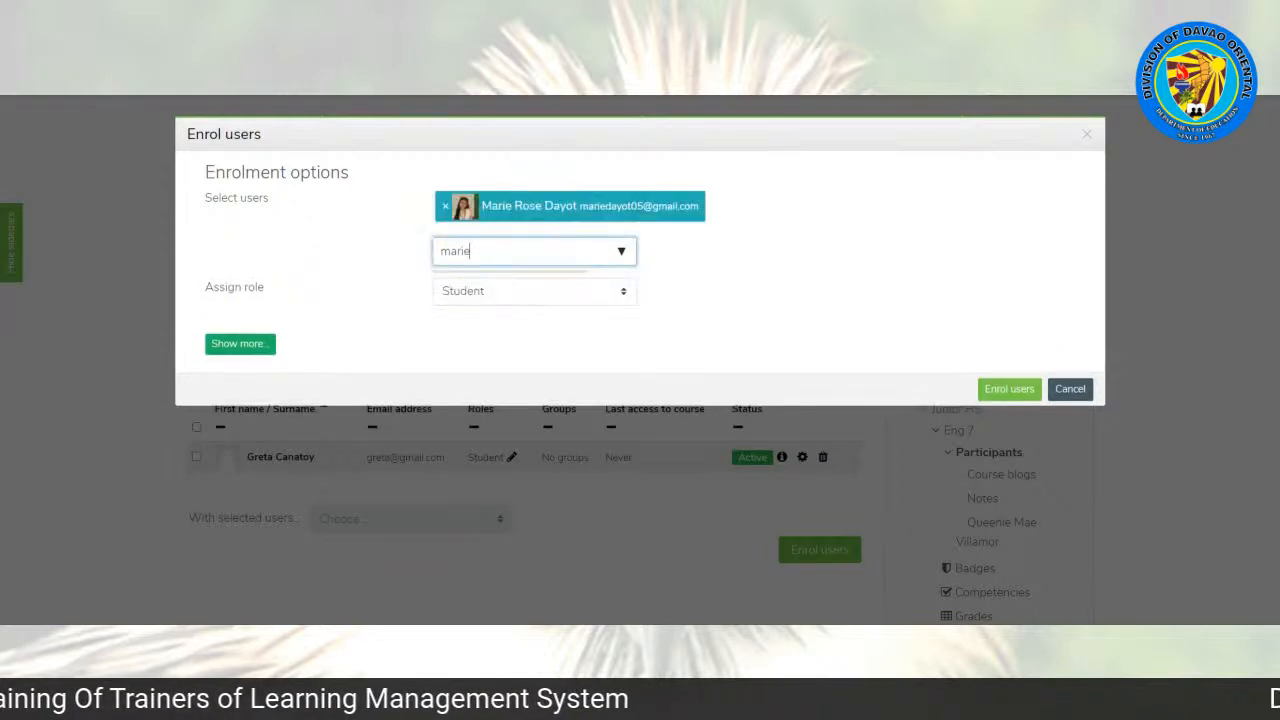
double_click(456, 251)
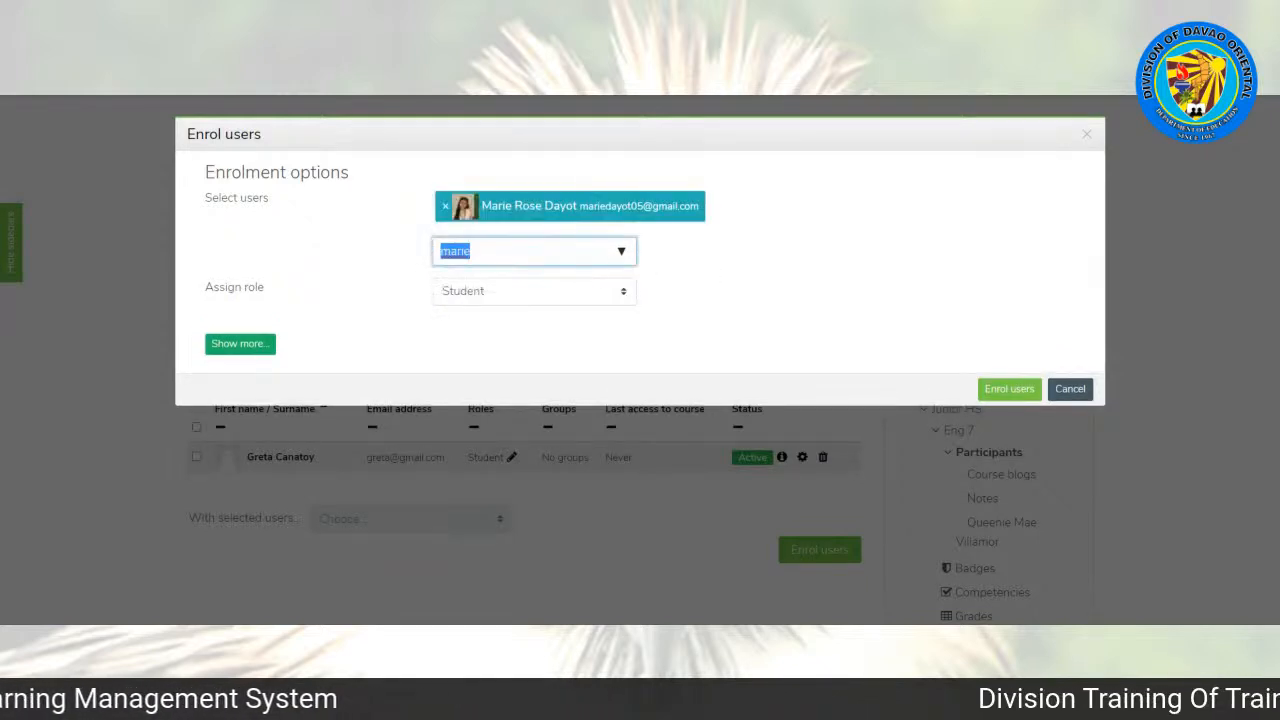
key(BackSpace)
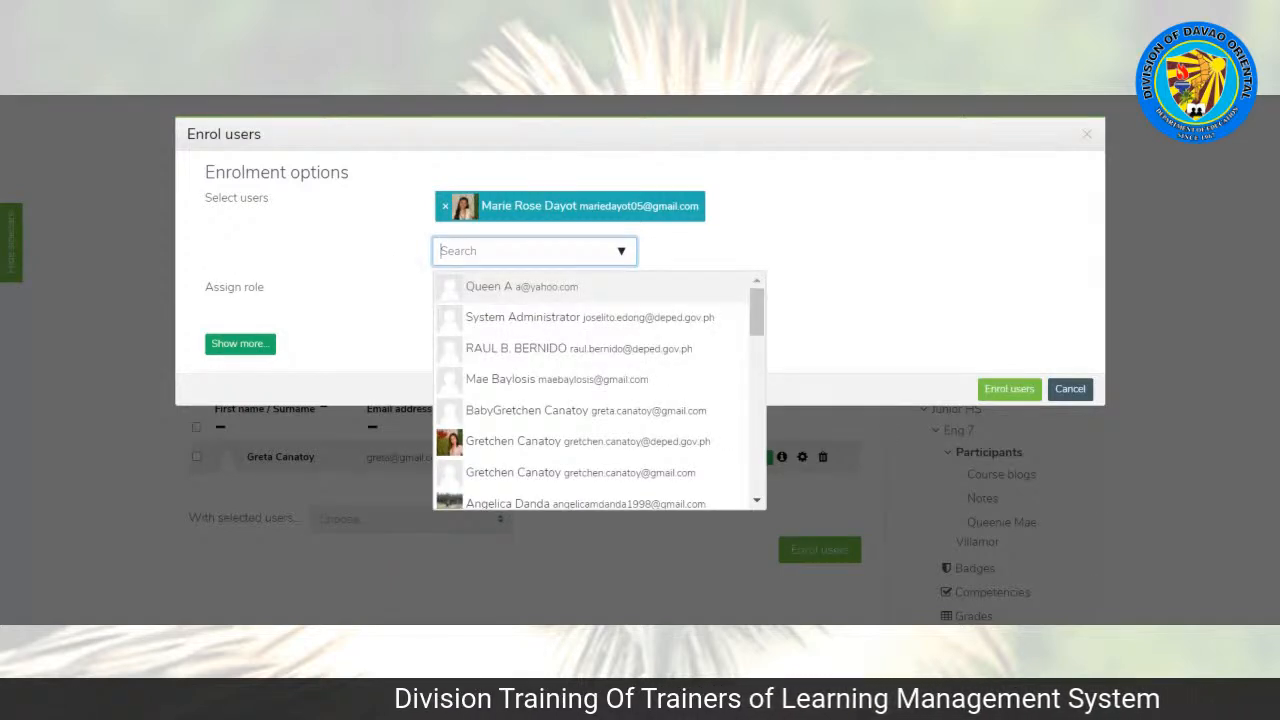
text(aljun)
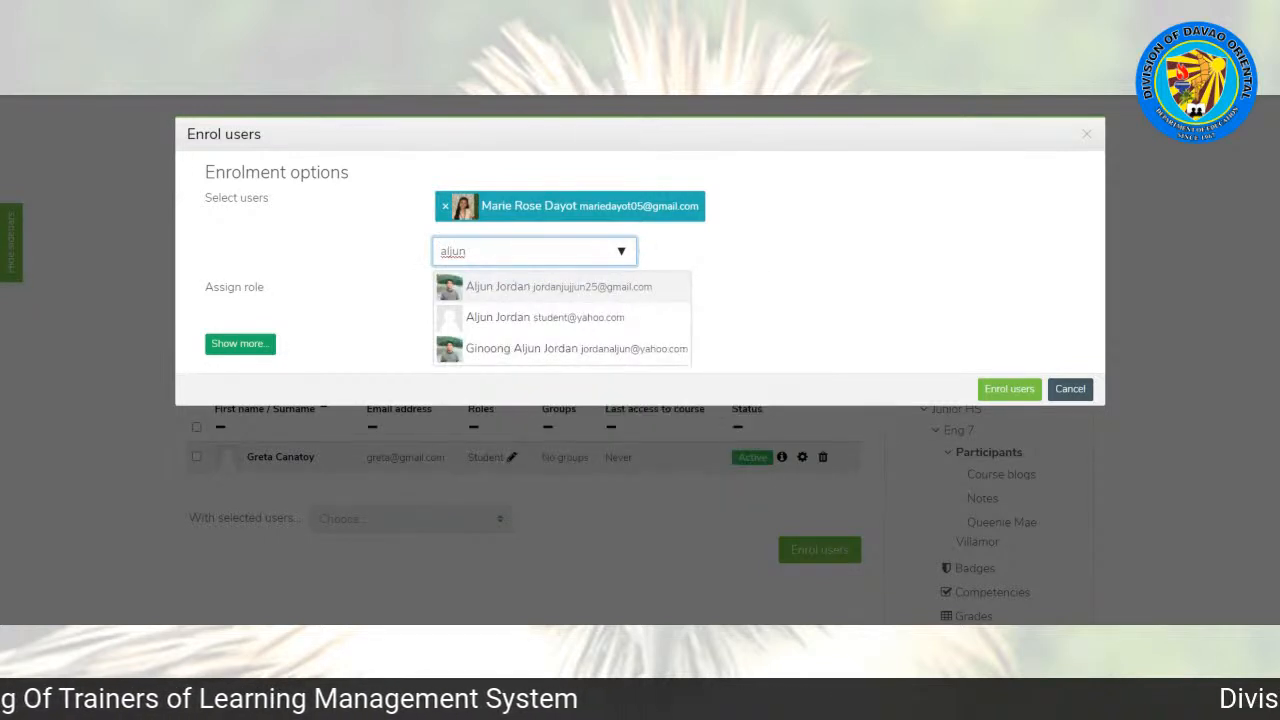
click(505, 296)
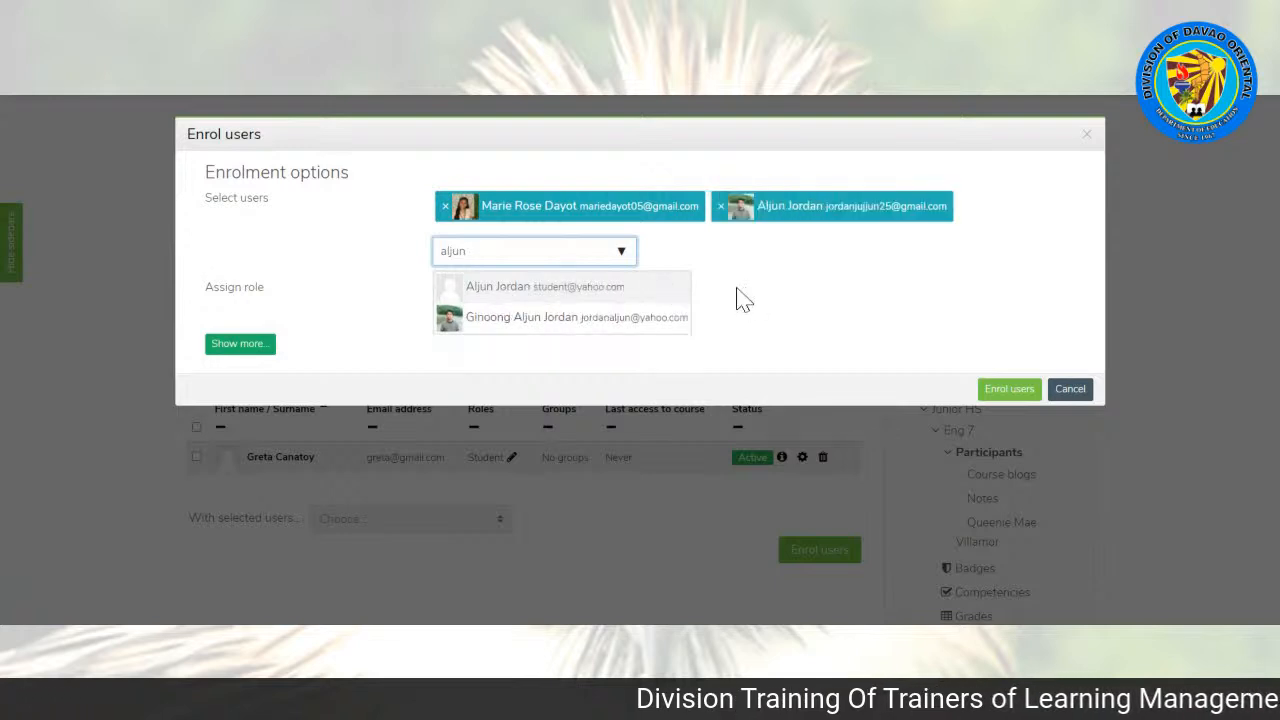
click(740, 306)
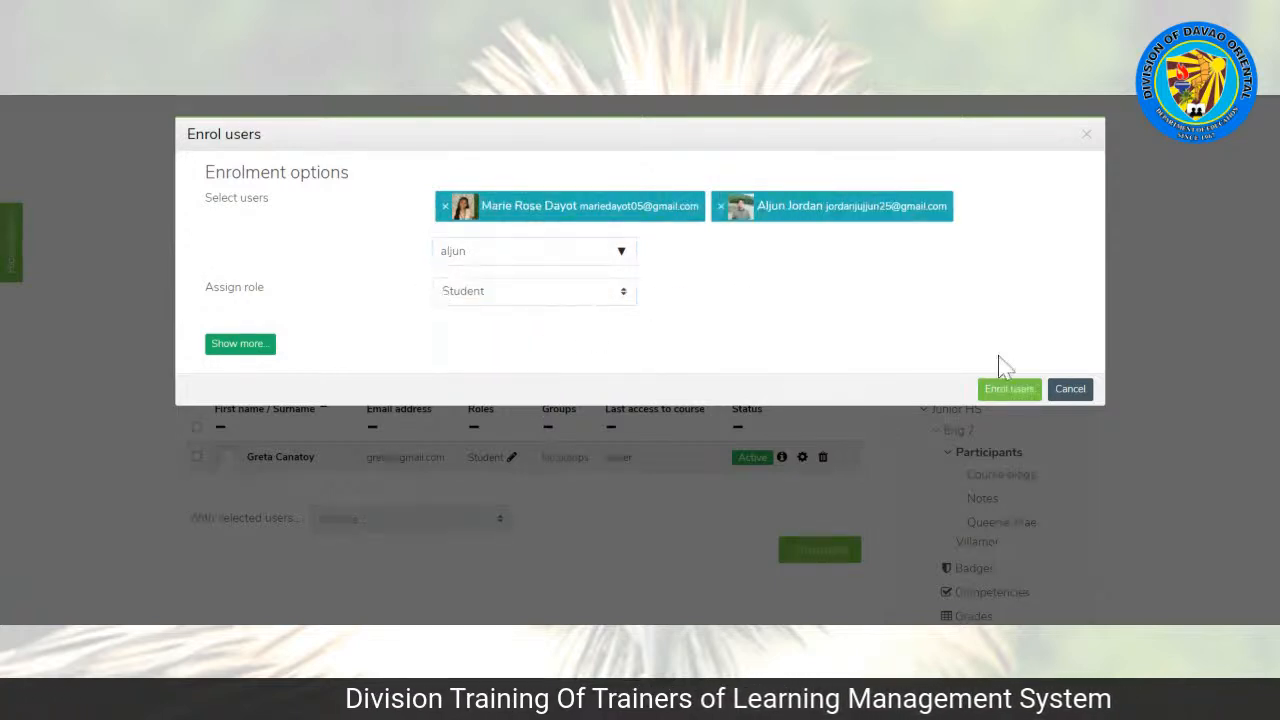
click(1008, 389)
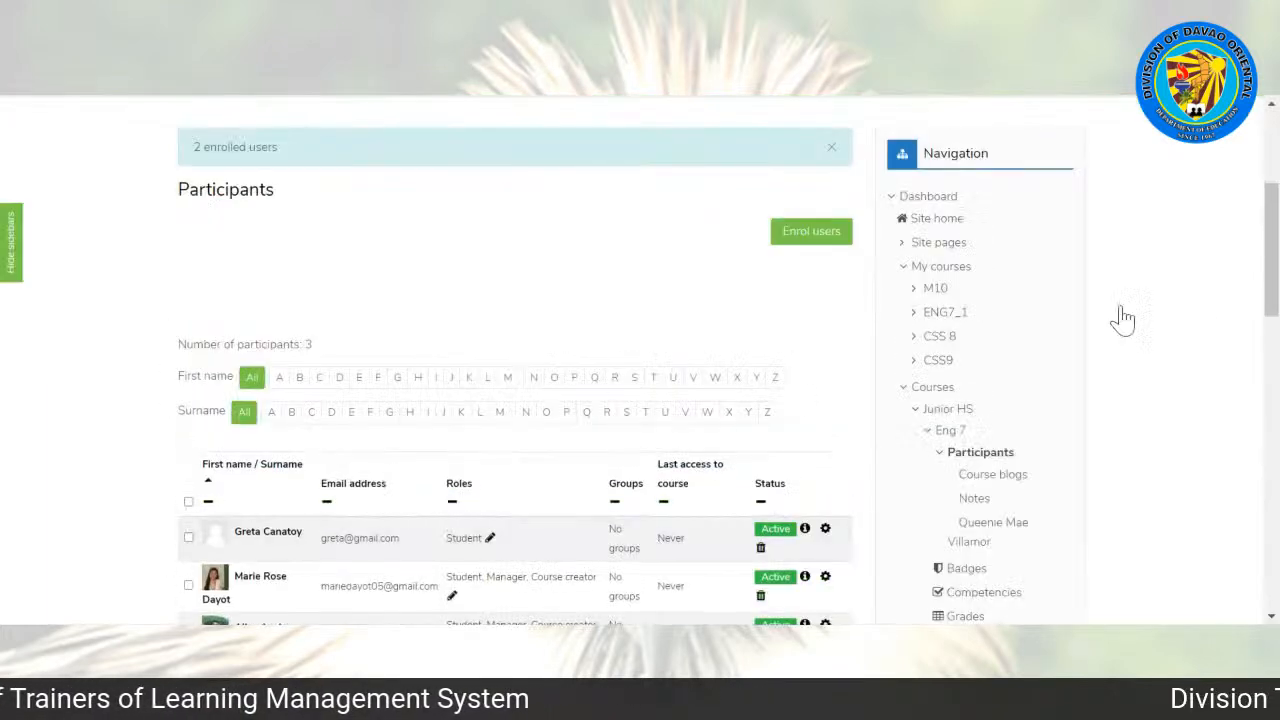
scroll(740, 410, down, 2)
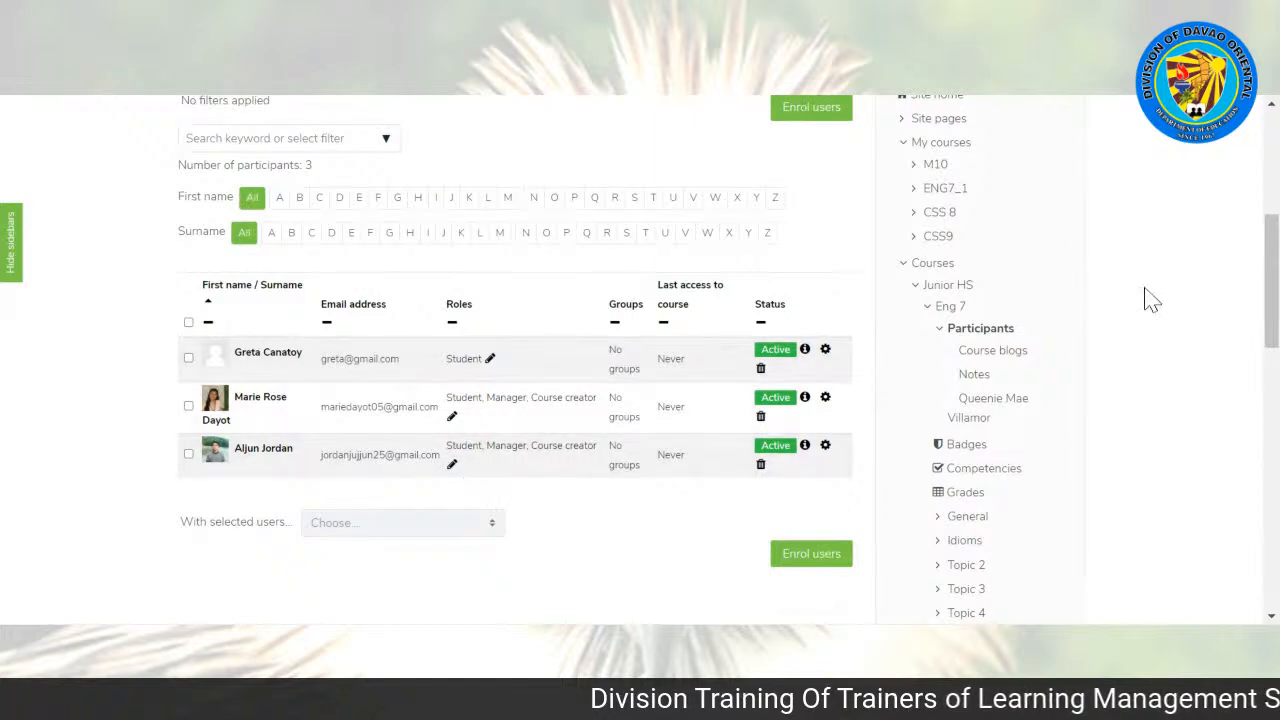
Step: Start another enrolment in the course and select the account of the currently logged-in user
scroll(1270, 280, up, 1)
drag(1271, 260, 1271, 263)
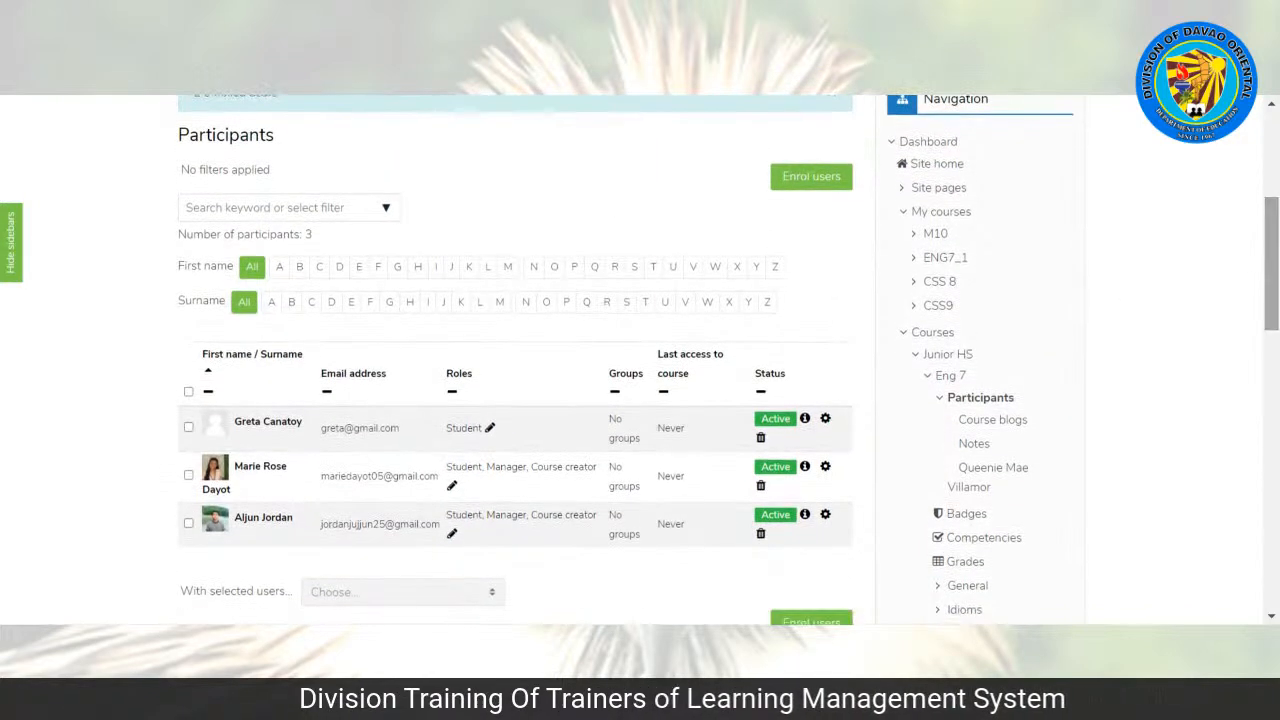
click(791, 185)
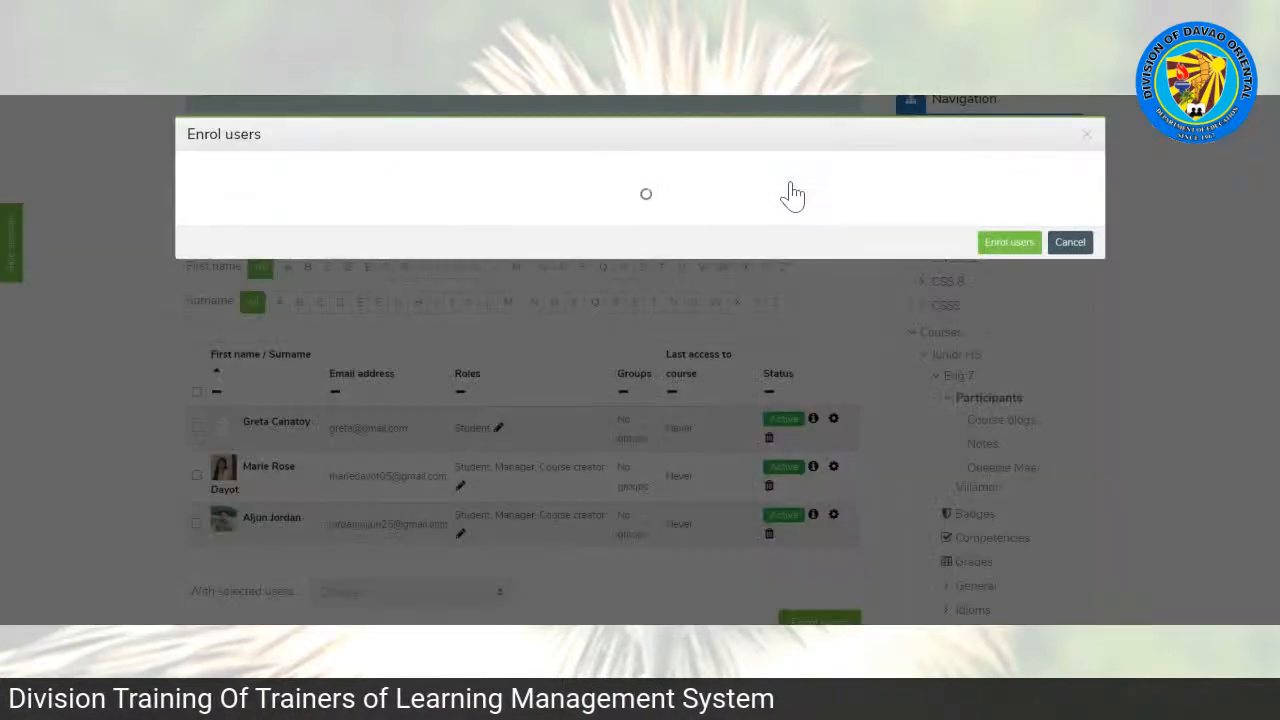
click(520, 238)
text(queenie)
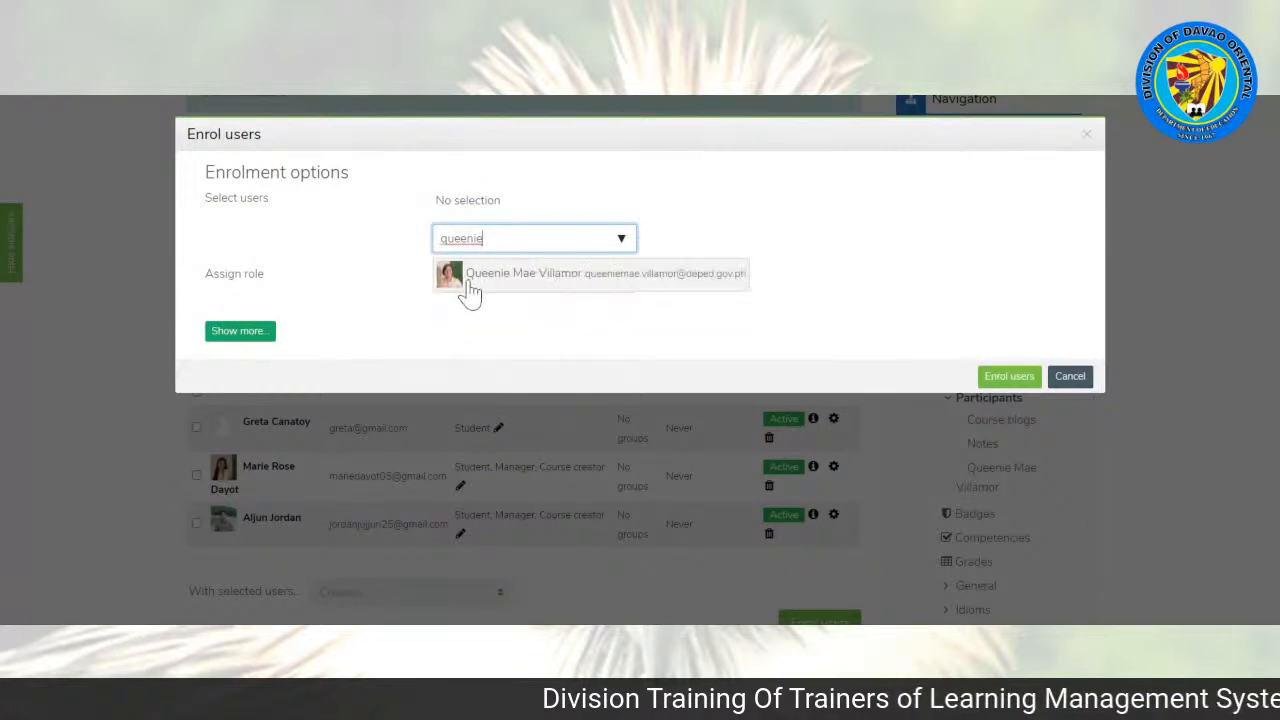
click(468, 290)
click(293, 310)
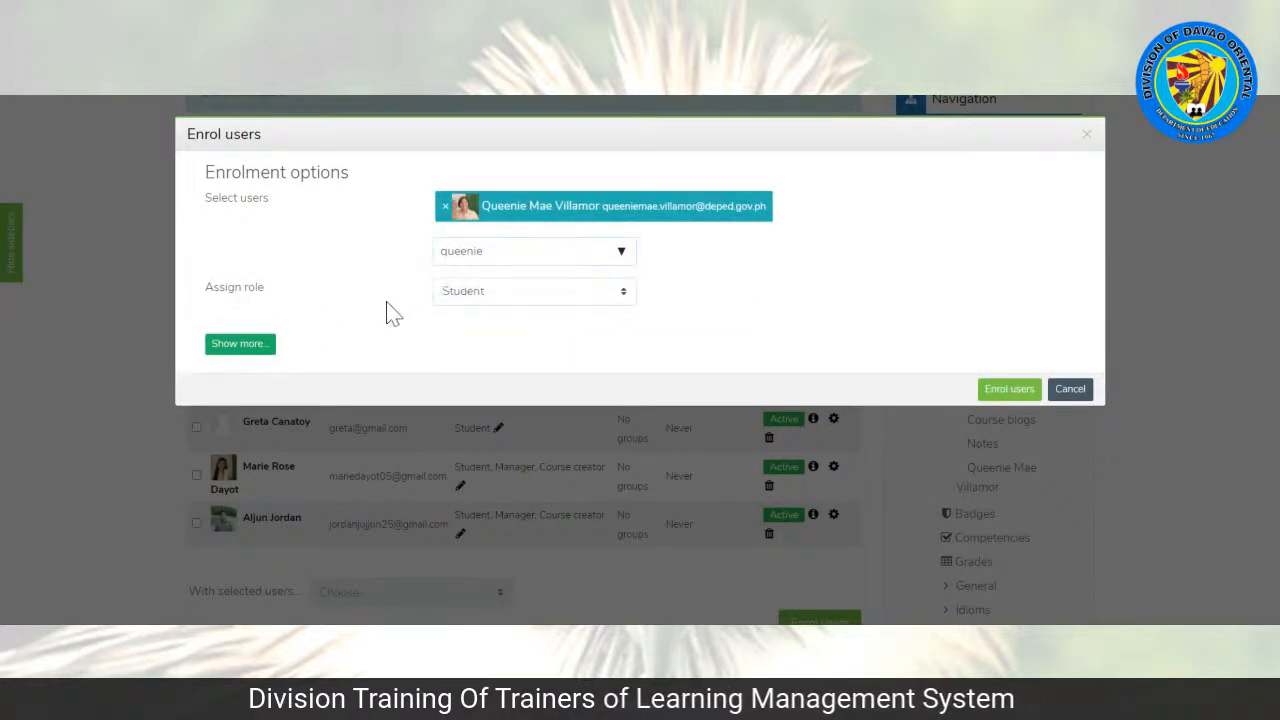
Step: Set the assigned role to Teacher, enrol the selected user and check the roles in the participants list
click(590, 301)
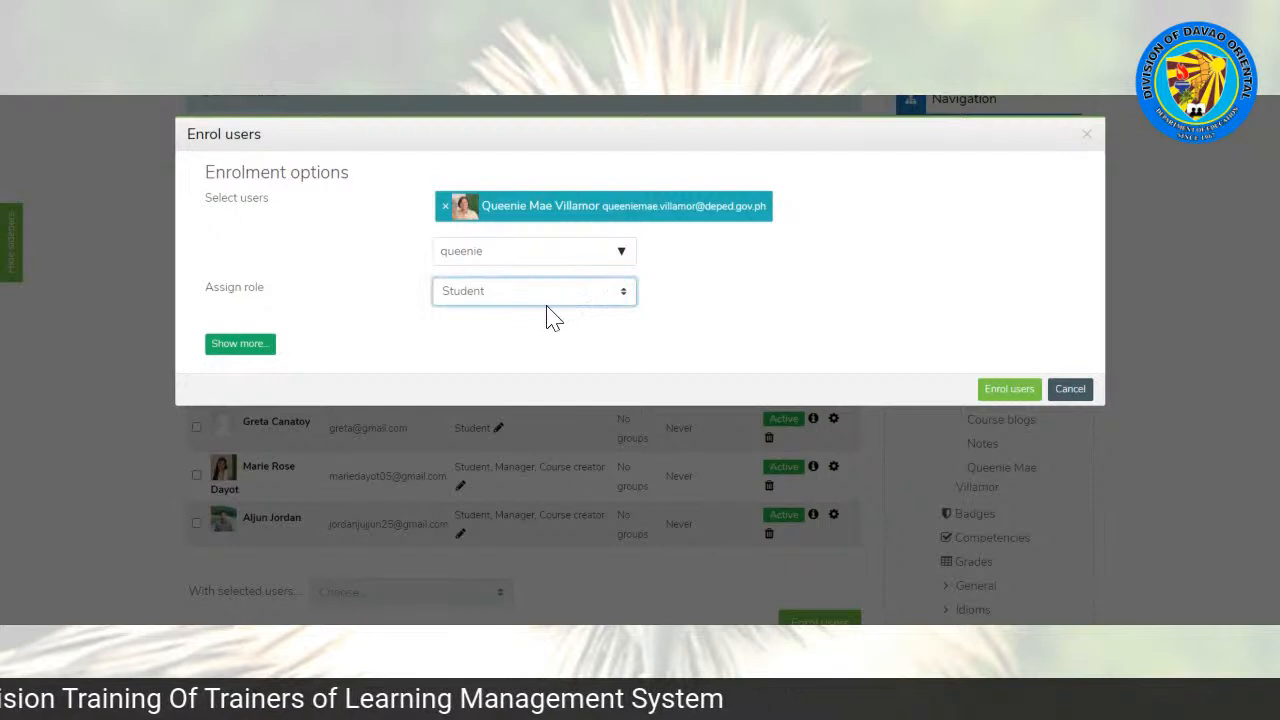
click(475, 336)
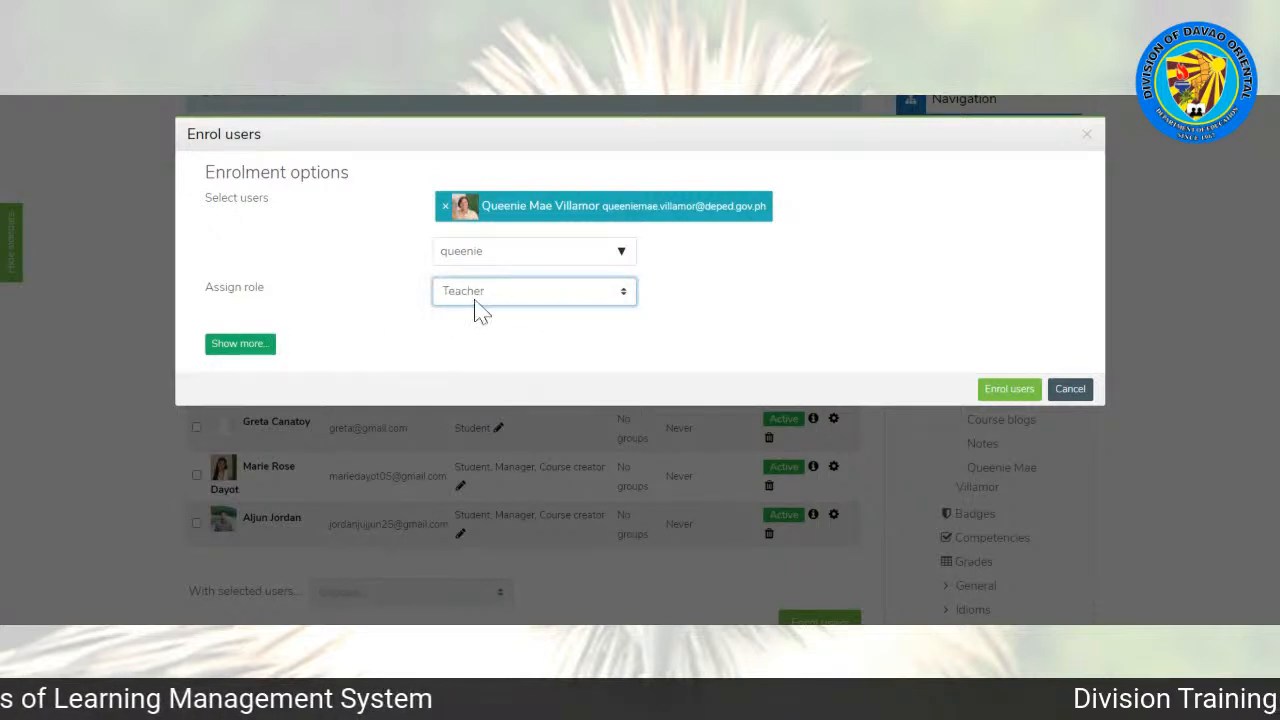
click(1005, 394)
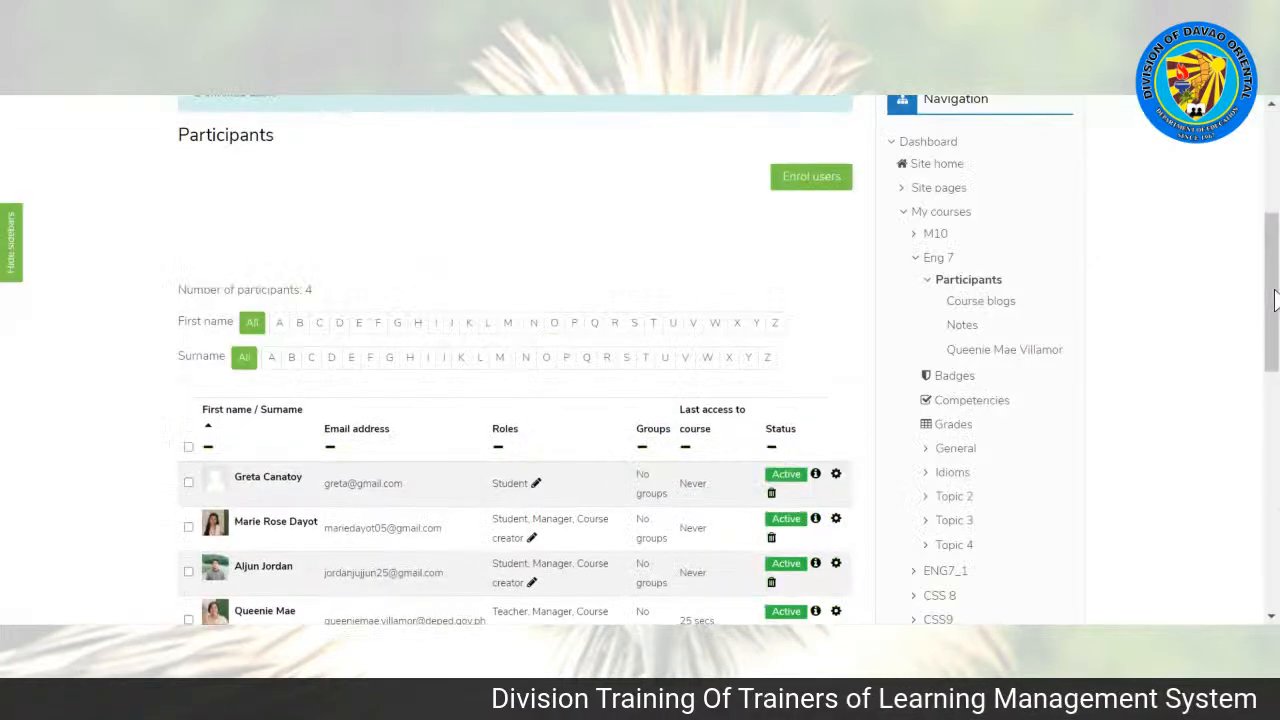
scroll(1276, 310, down, 2)
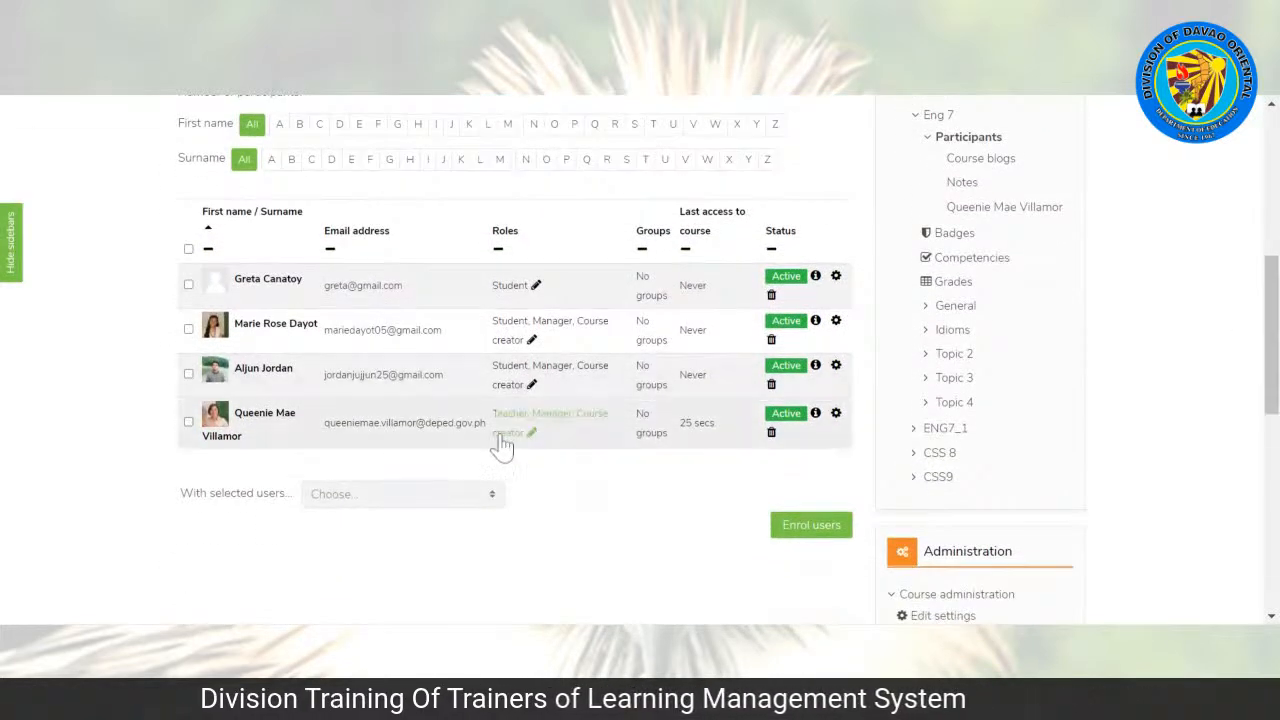
scroll(1272, 330, down, 2)
scroll(1272, 330, up, 2)
Step: Return to the Eng 7 course page and turn editing on
drag(1272, 338, 1264, 242)
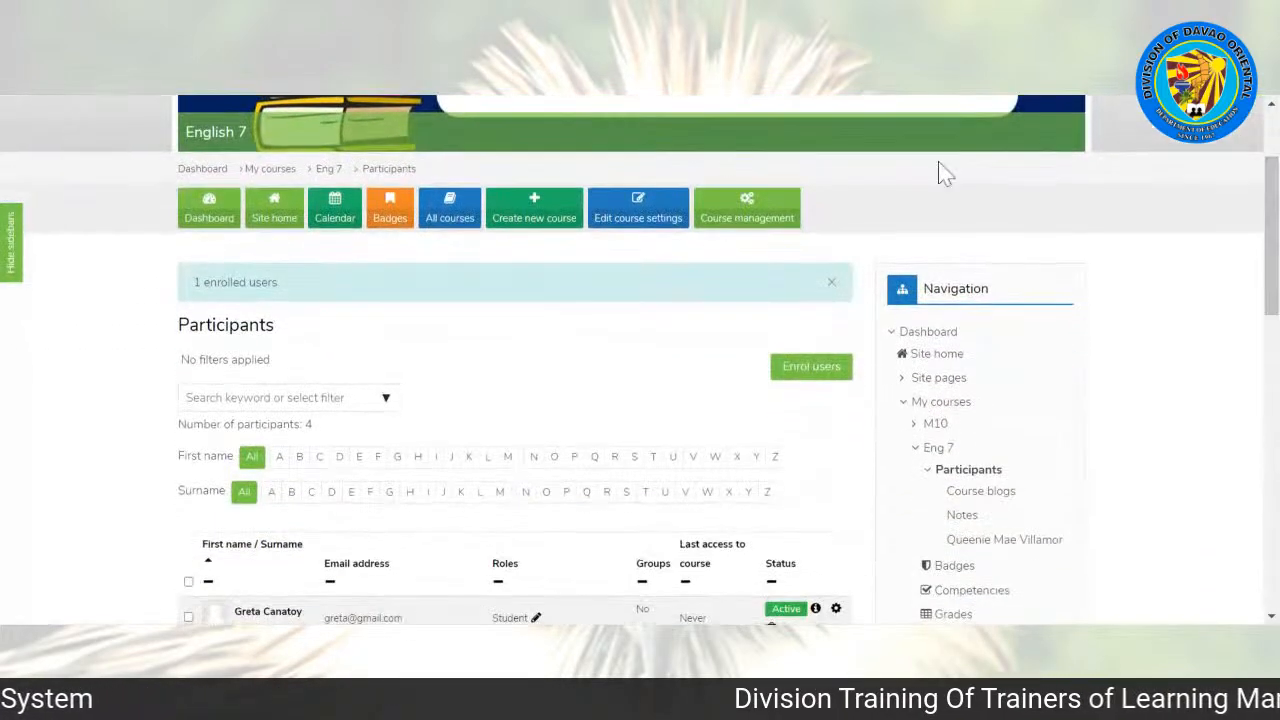
click(322, 170)
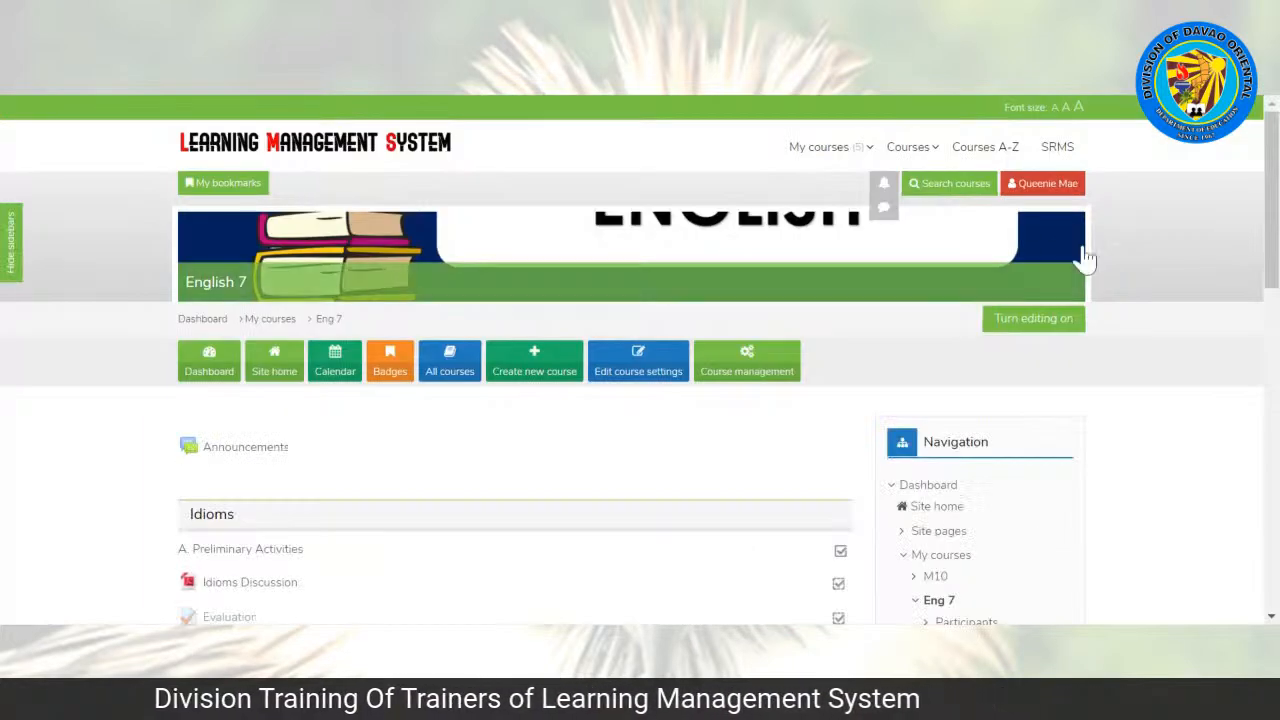
drag(1270, 244, 1258, 278)
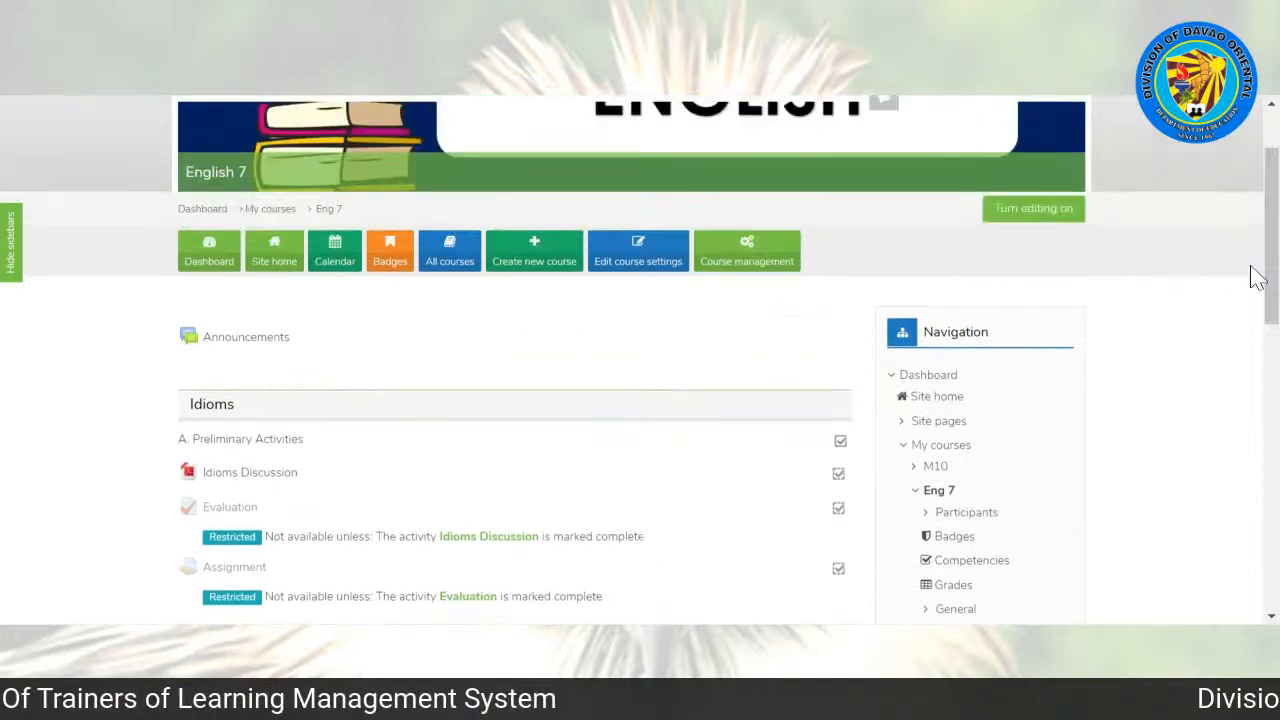
click(1023, 214)
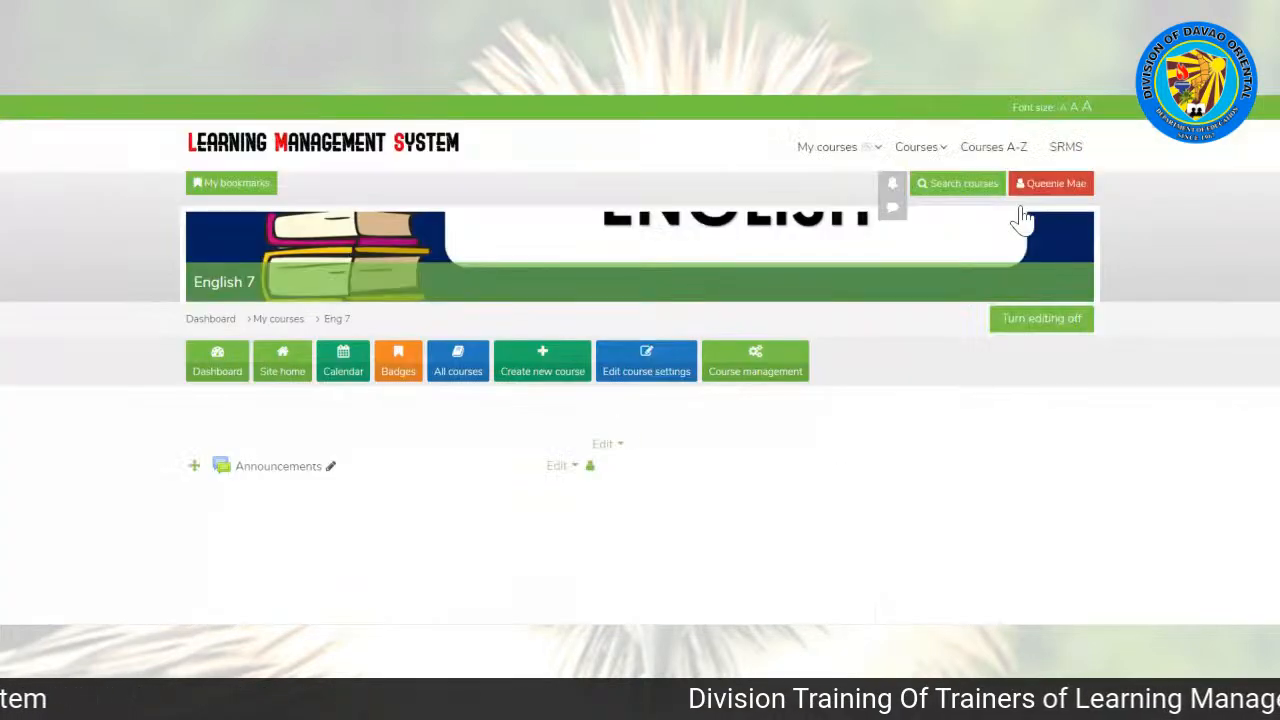
Step: Review the Idioms topic's activities and add a new BigBlueButtonBN activity to that topic
scroll(640, 360, down, 4)
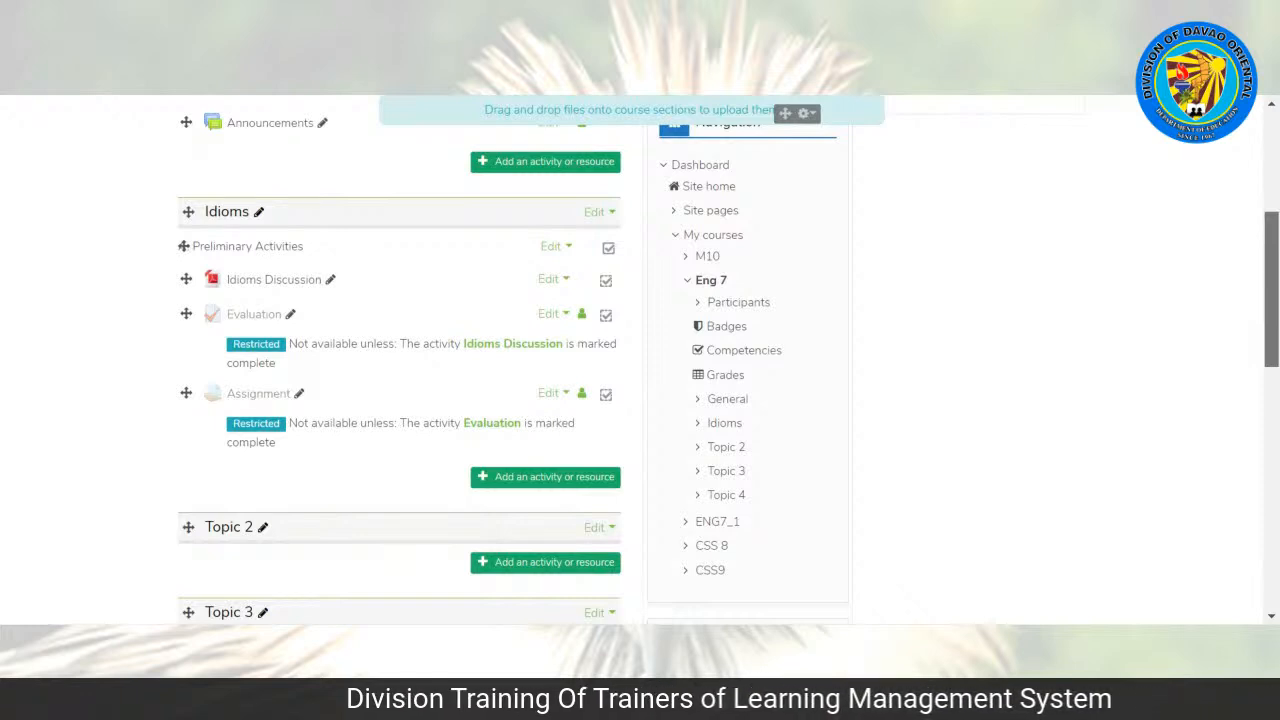
scroll(313, 433, down, 1)
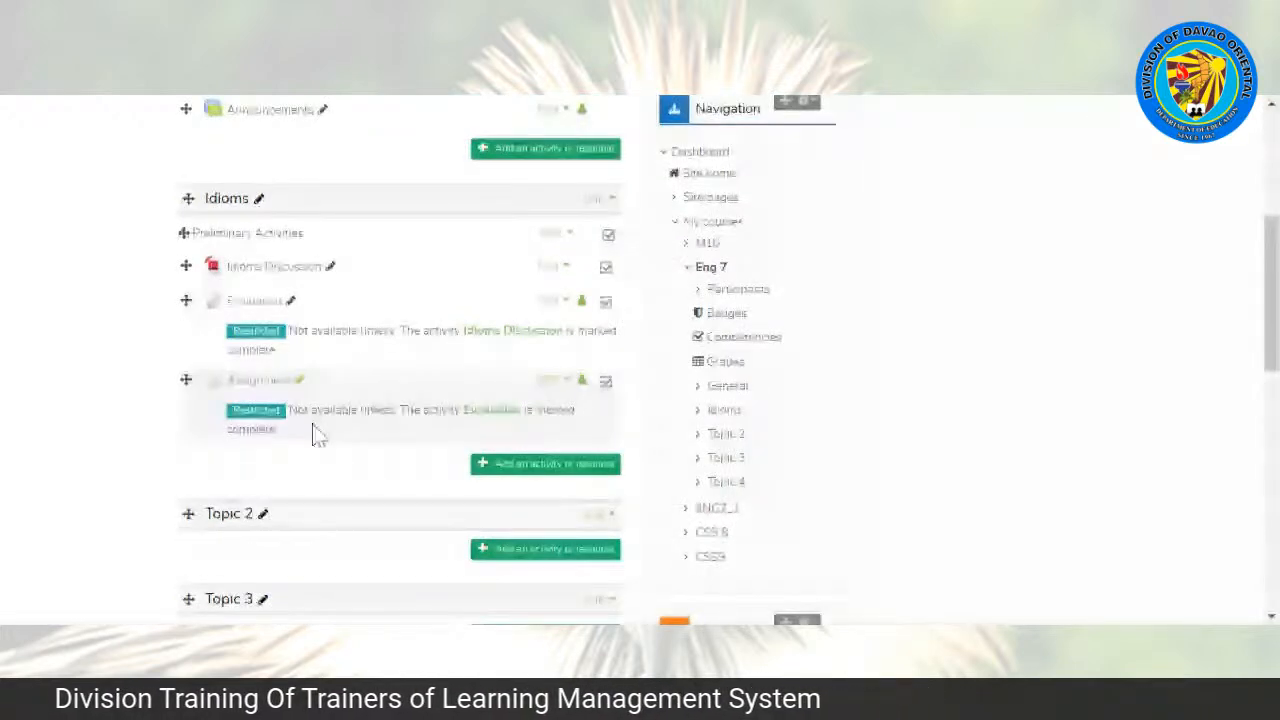
scroll(313, 433, down, 1)
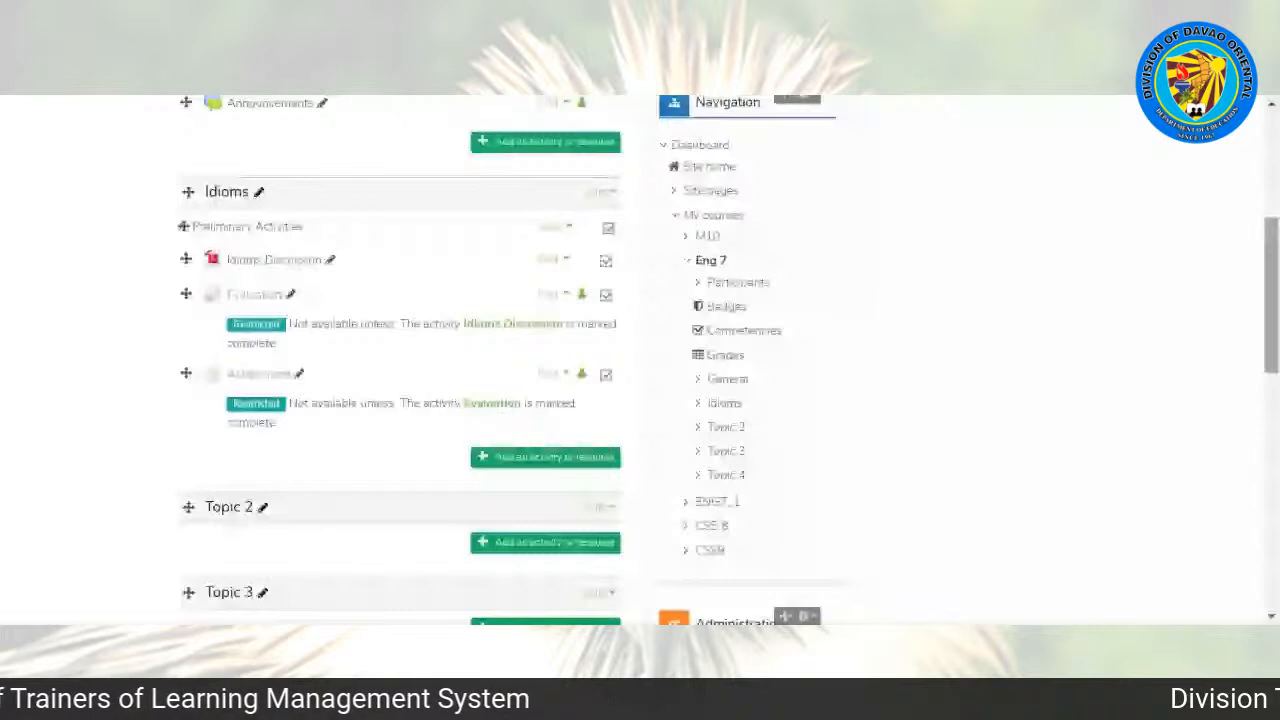
scroll(728, 363, up, 1)
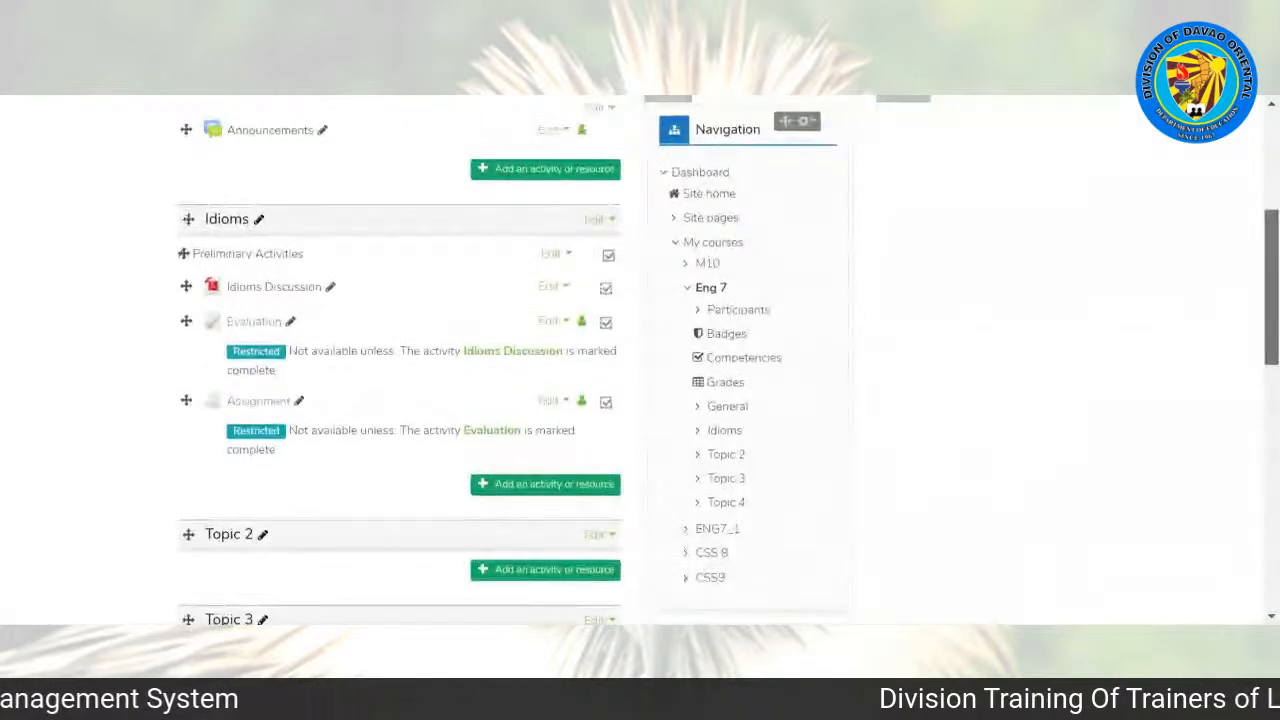
scroll(640, 360, up, 1)
drag(1276, 237, 1276, 272)
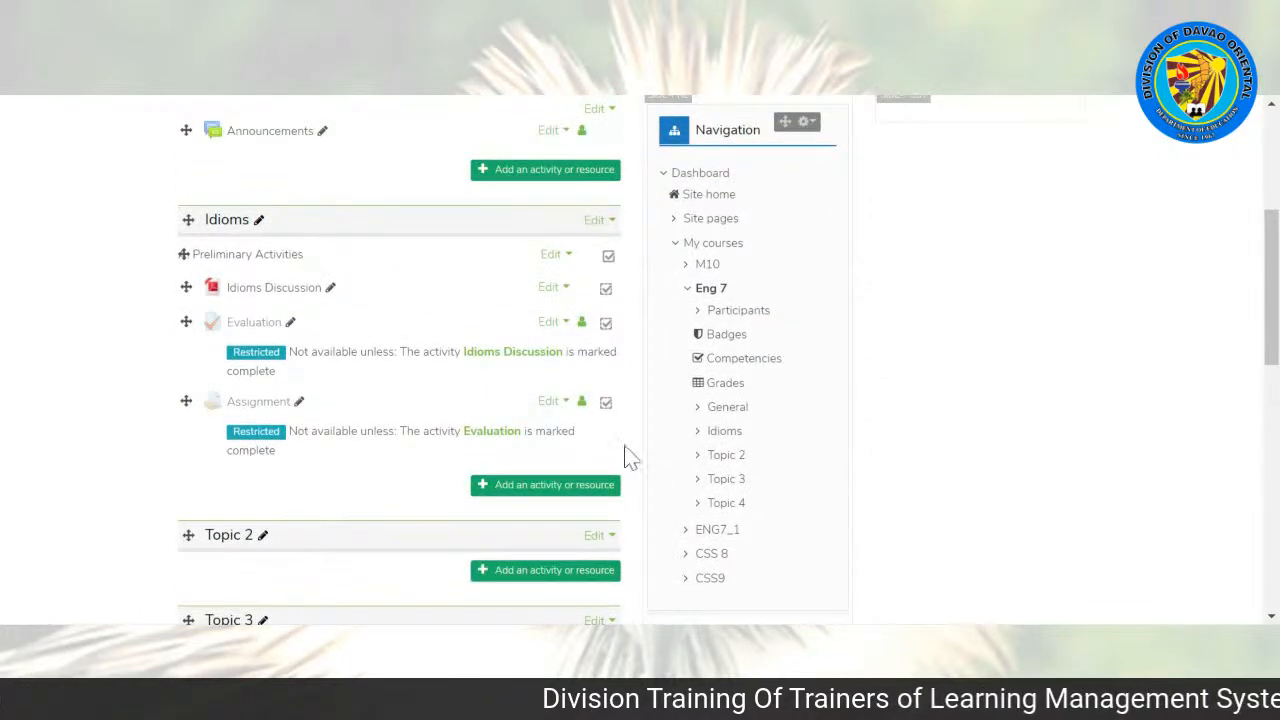
click(502, 494)
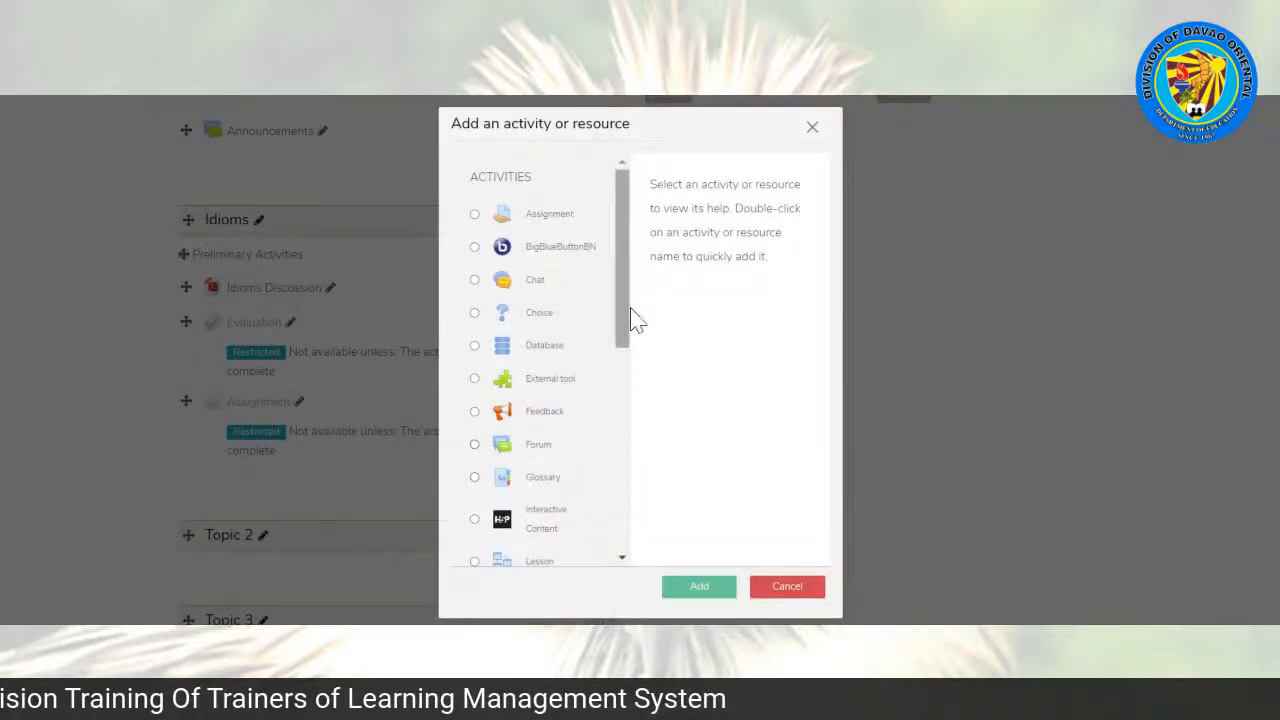
click(513, 252)
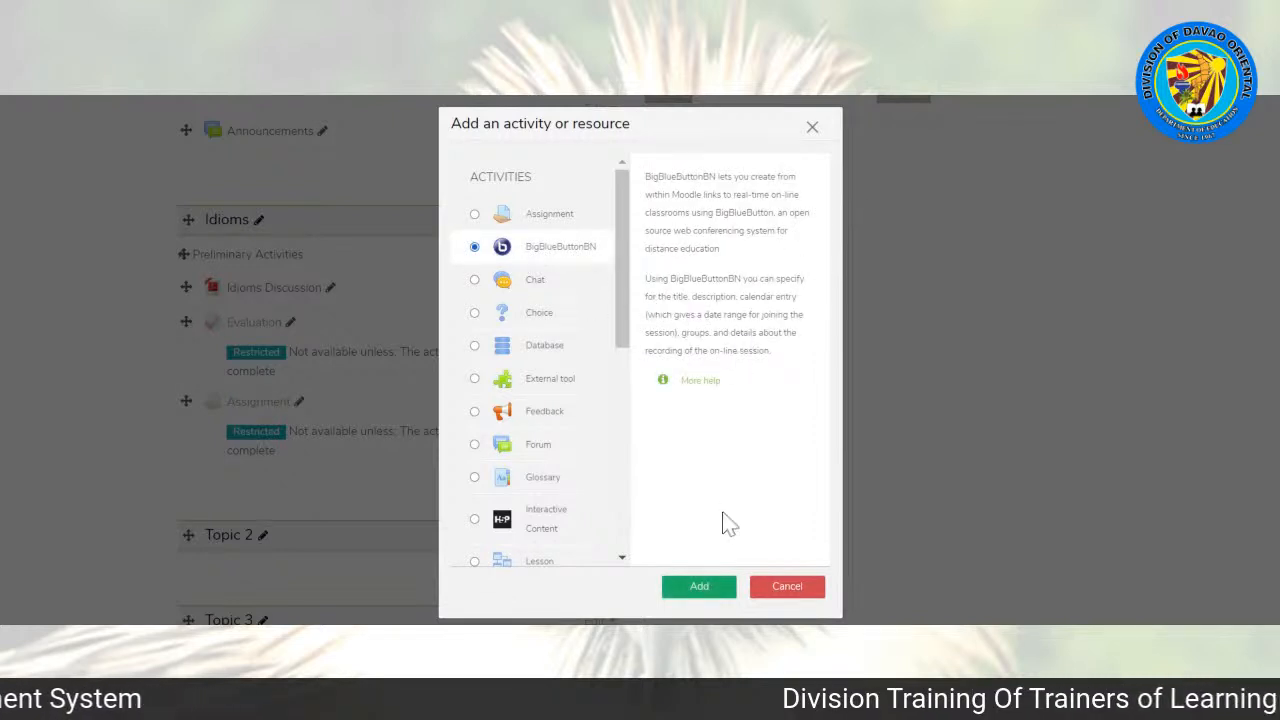
click(687, 597)
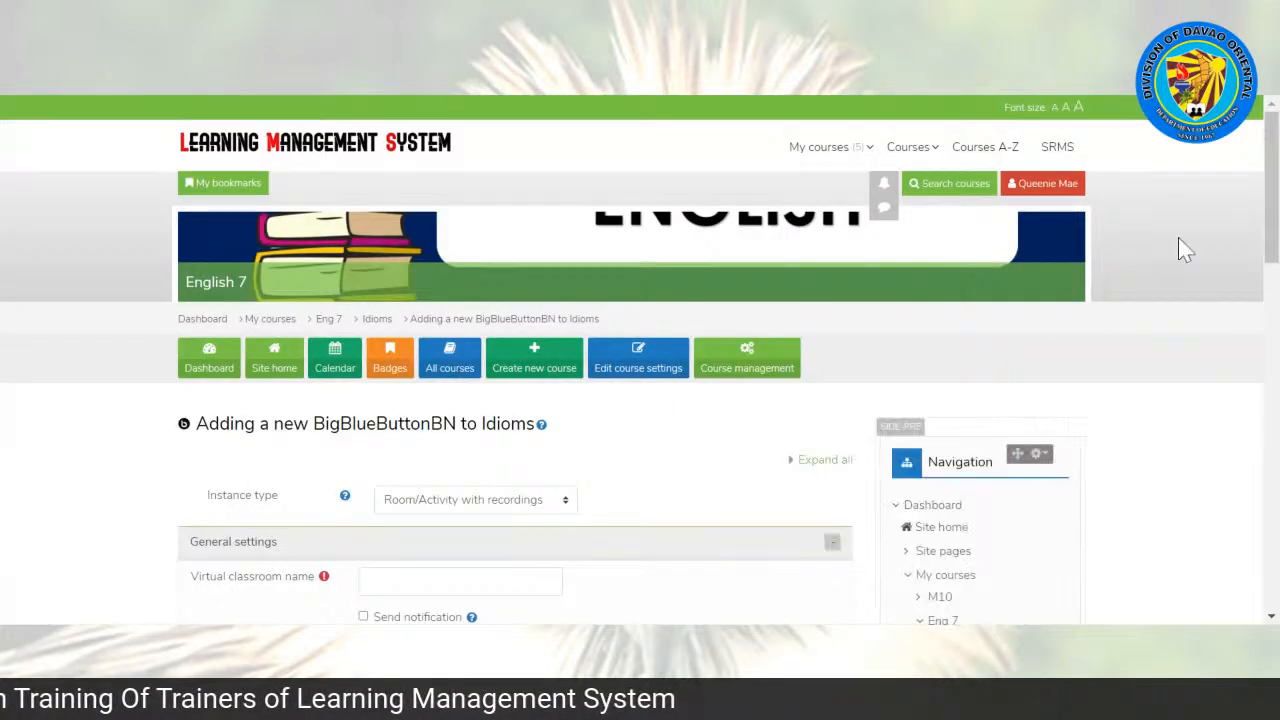
Step: Keep the instance type as Room/Activity with recordings and name the virtual classroom "Online Discussion"
scroll(640, 400, down, 3)
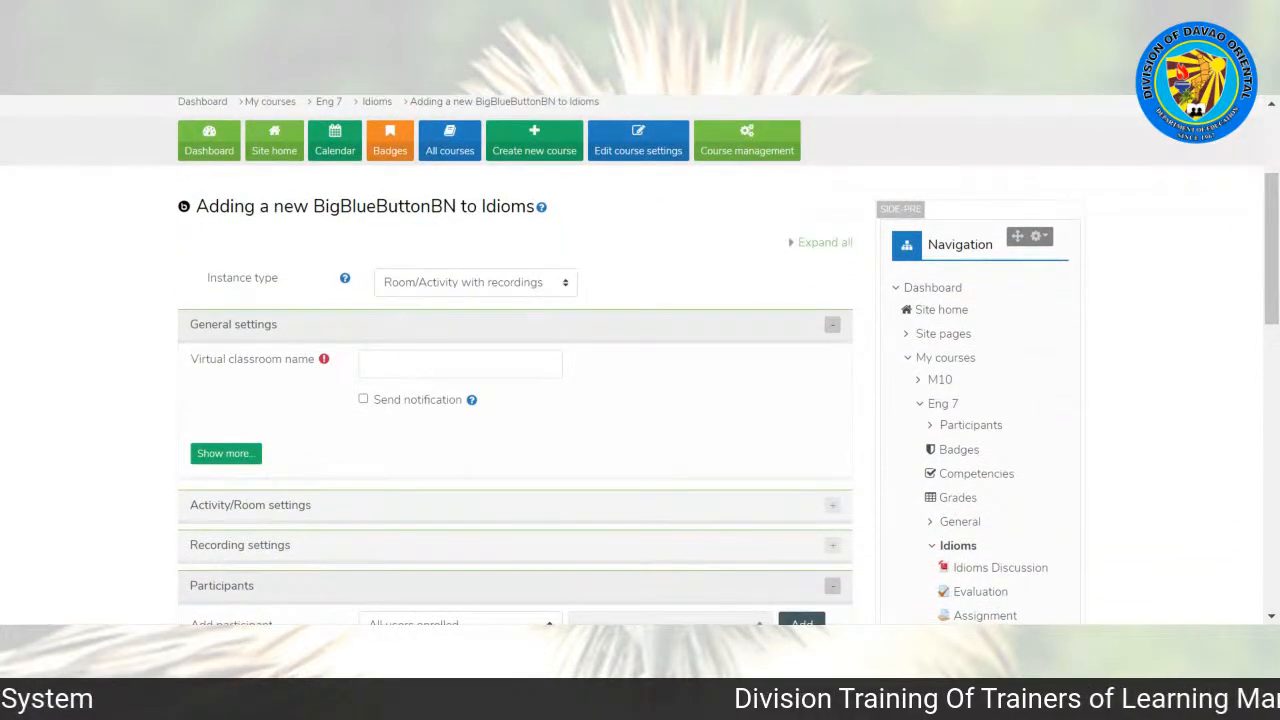
click(429, 284)
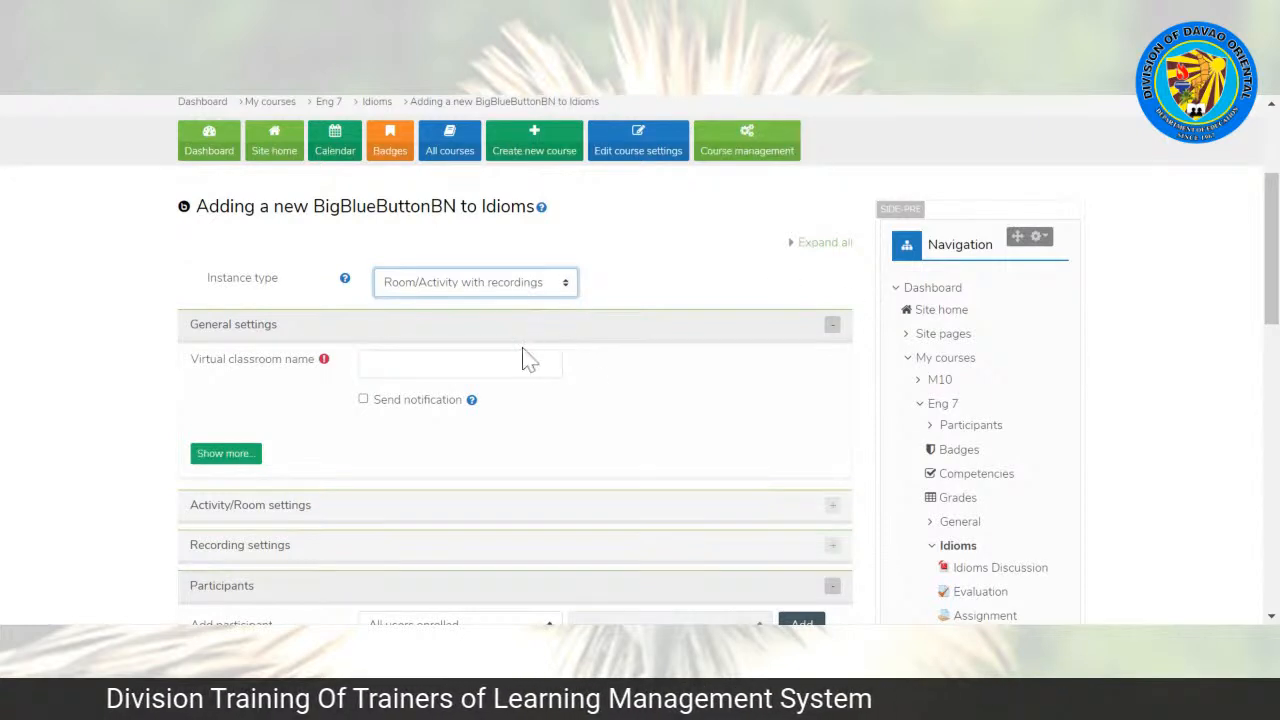
click(460, 364)
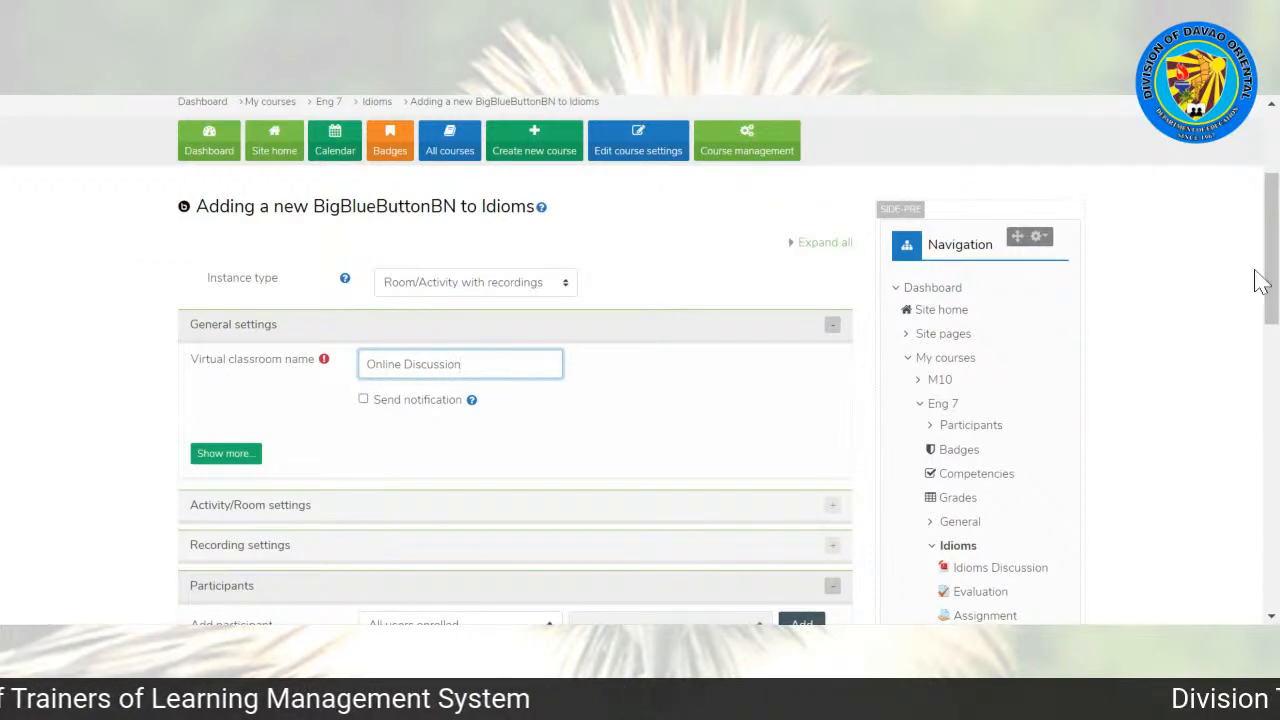
drag(1274, 265, 1275, 305)
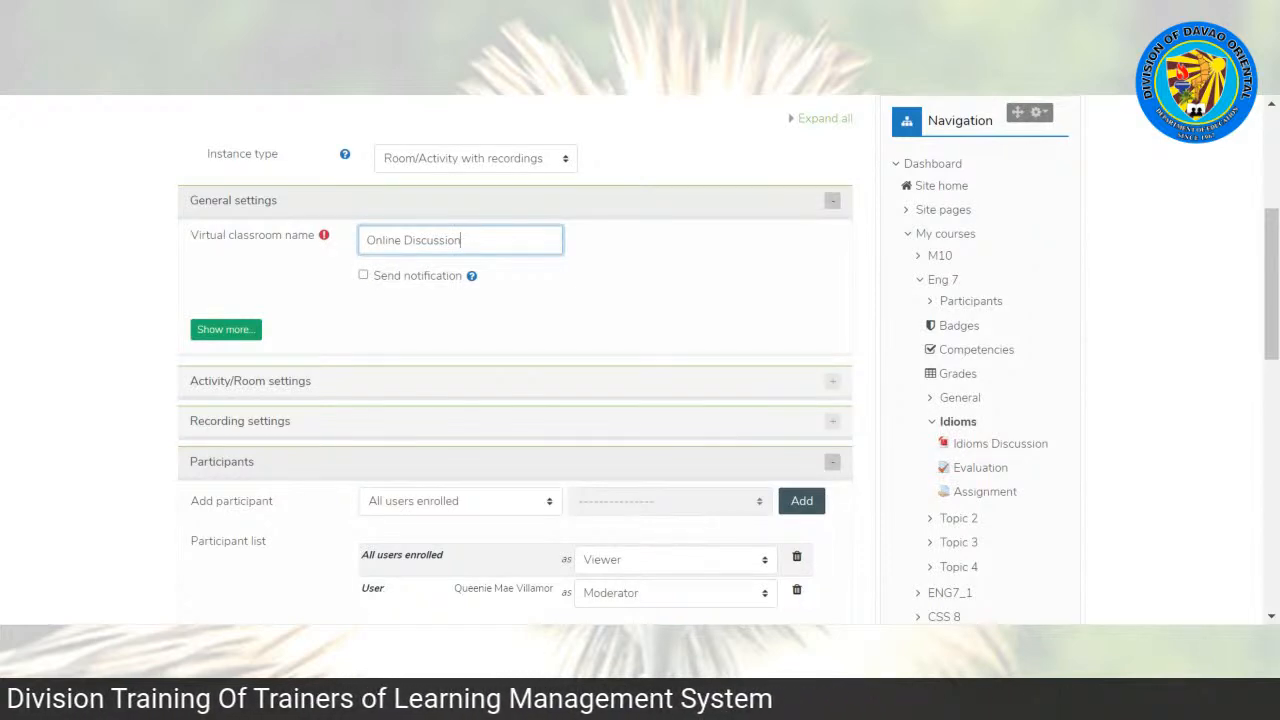
Step: Turn on Send notification for the virtual classroom and expand the activity/room settings to its welcome message field
click(363, 274)
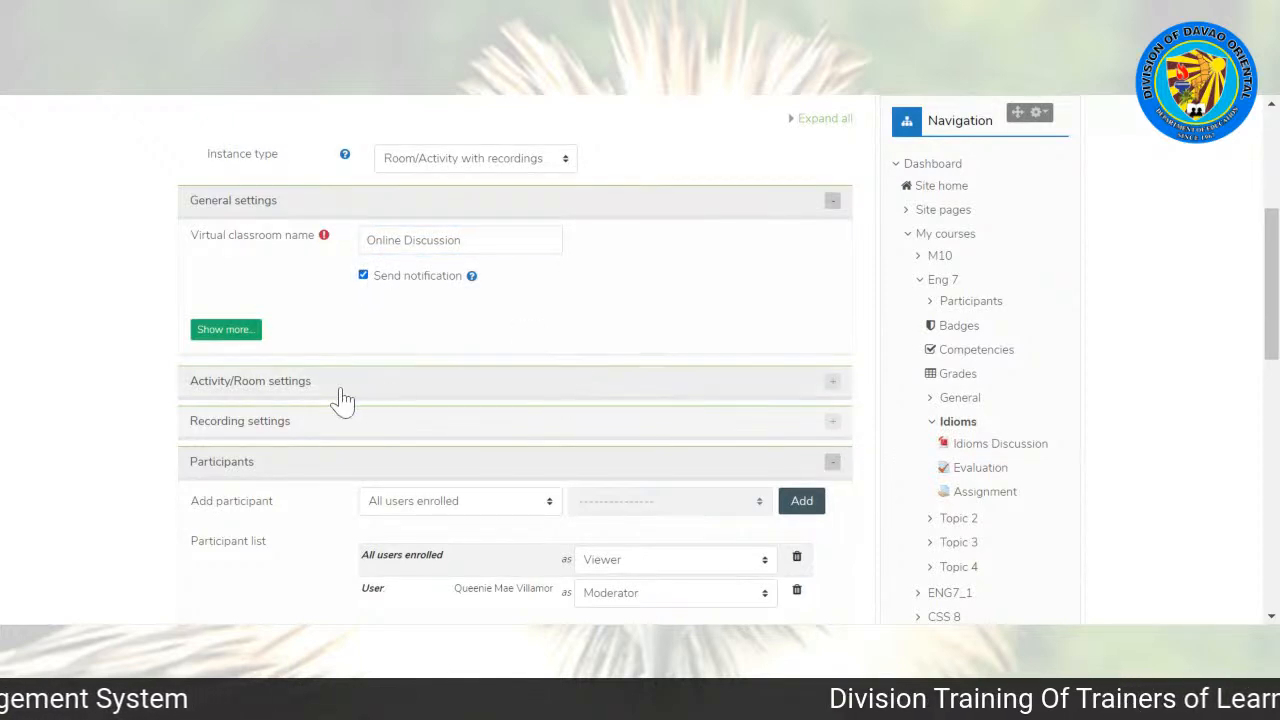
click(398, 393)
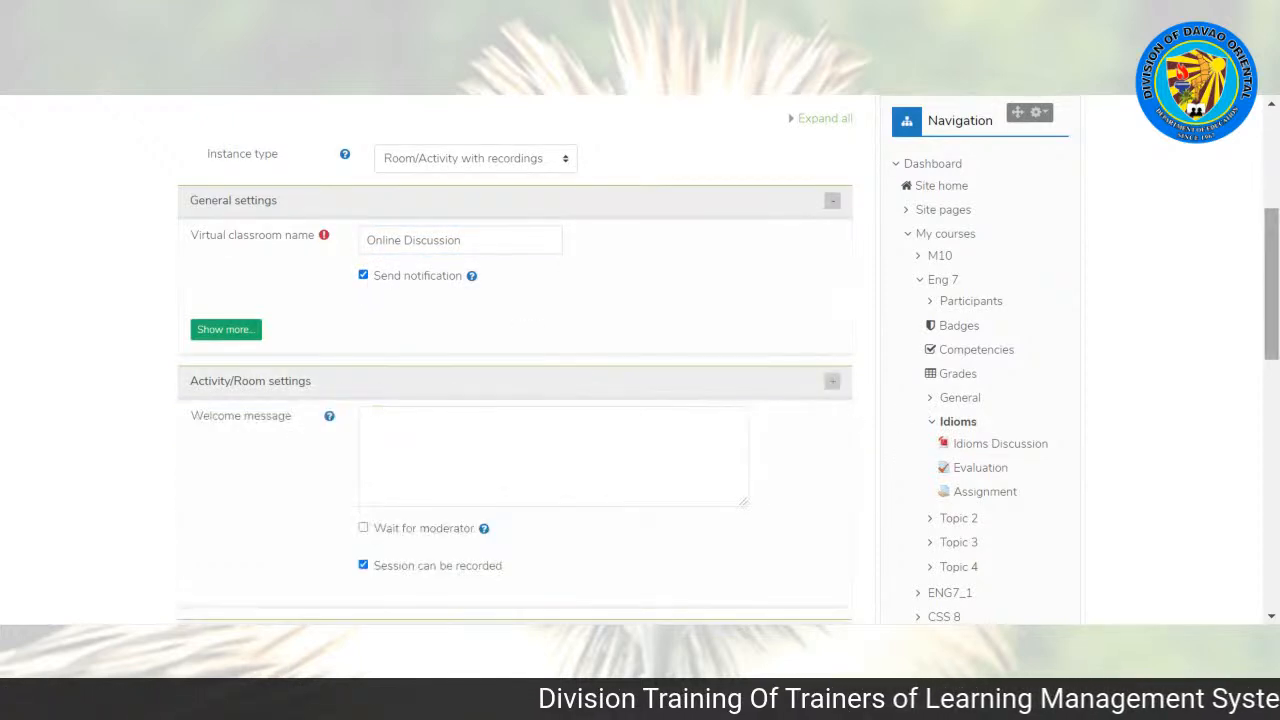
scroll(515, 360, down, 3)
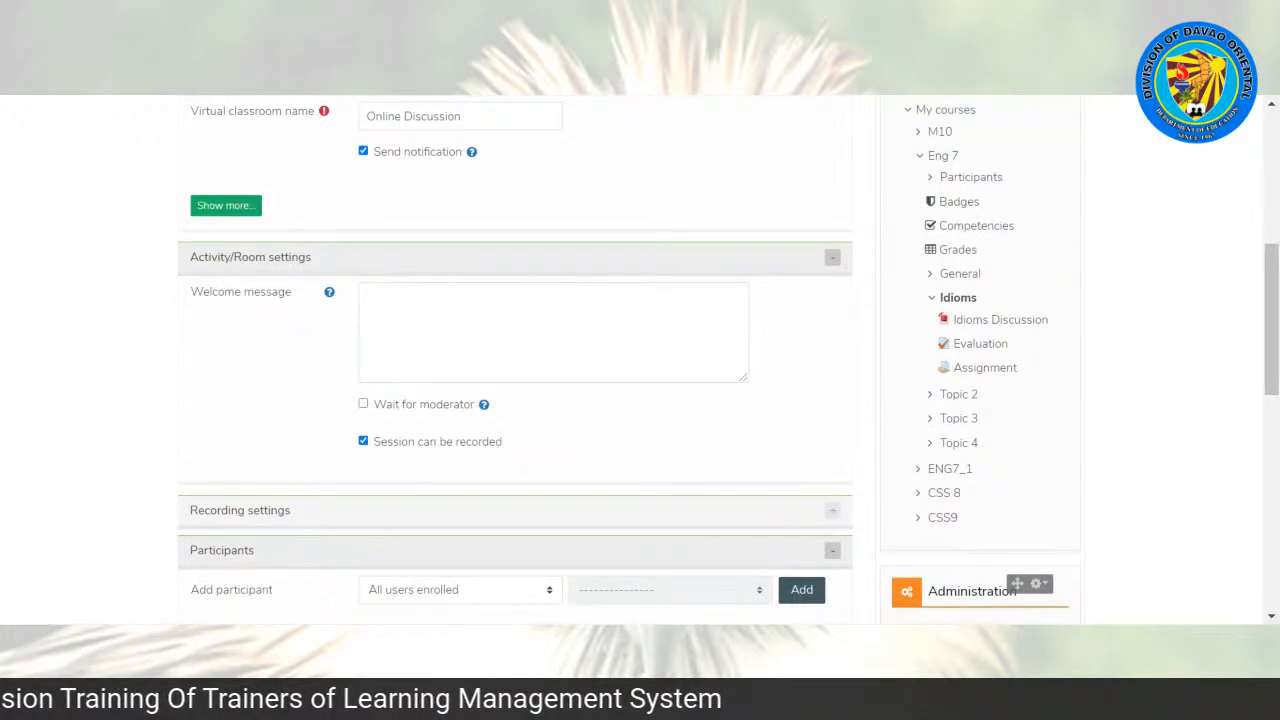
click(500, 328)
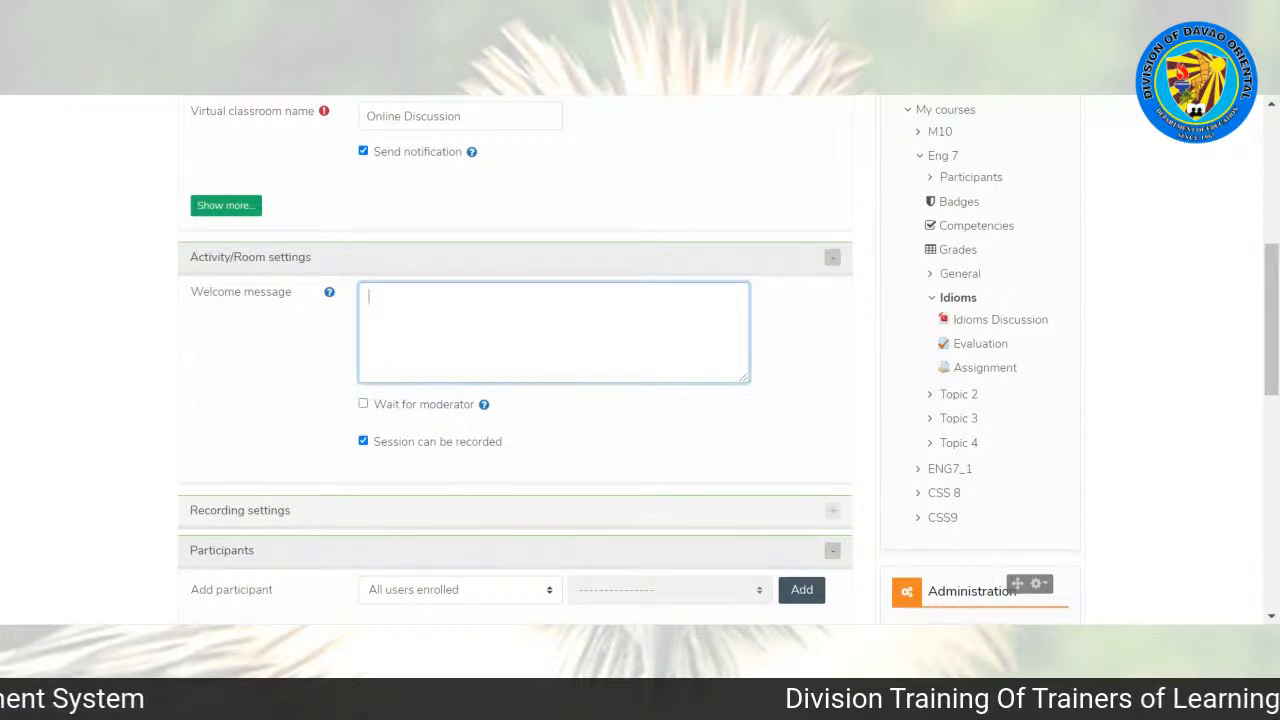
Step: Check the recording option and participant list, keep them as set, and save the Online Discussion activity to the course
scroll(750, 375, down, 3)
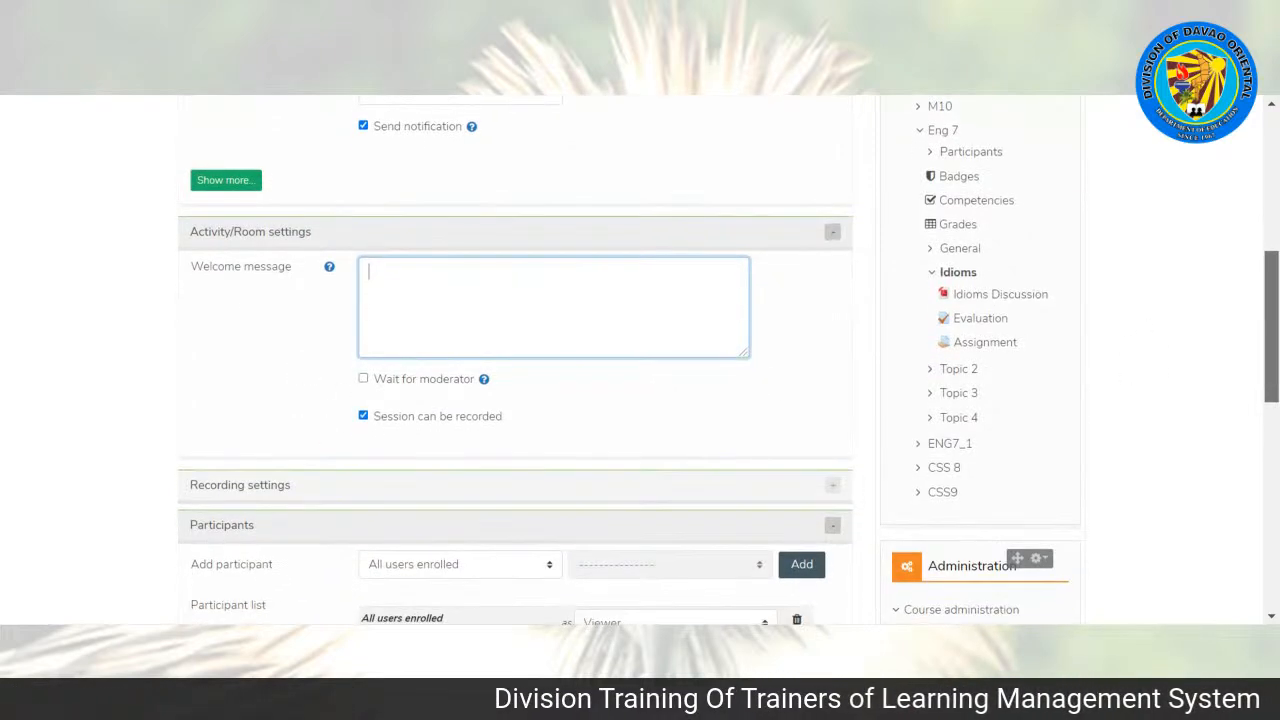
scroll(735, 398, down, 3)
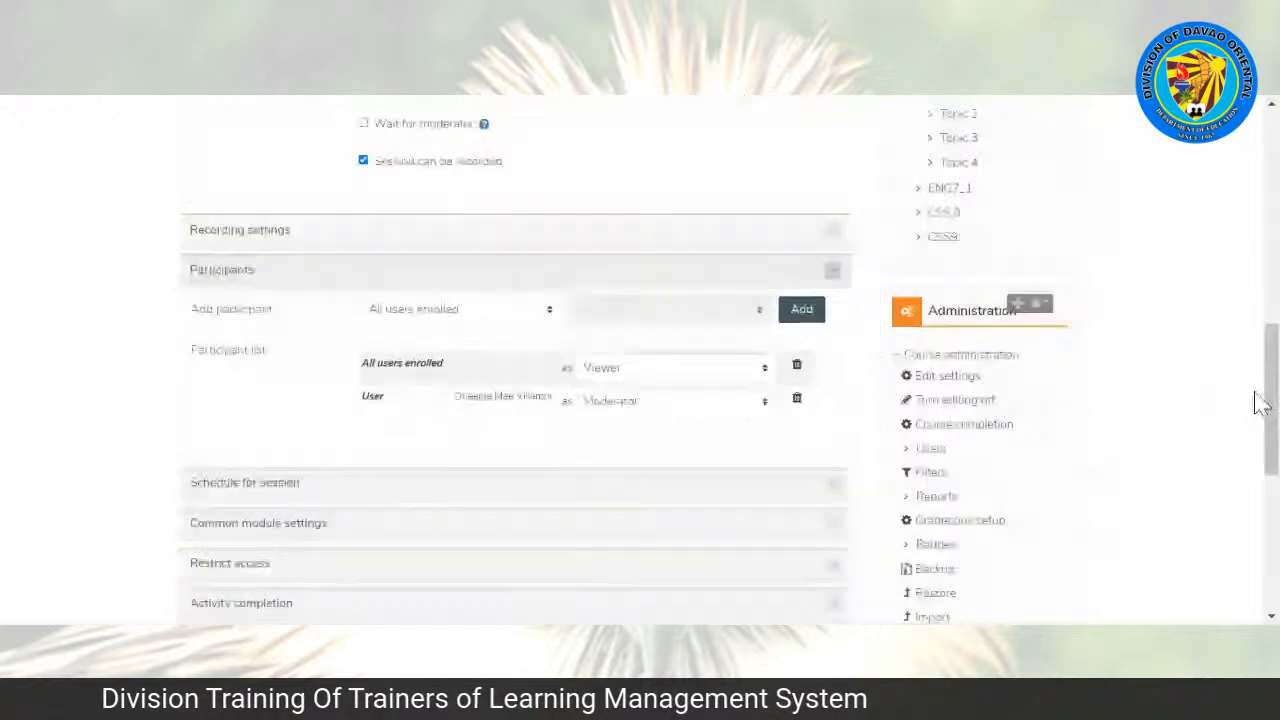
drag(1276, 402, 1276, 471)
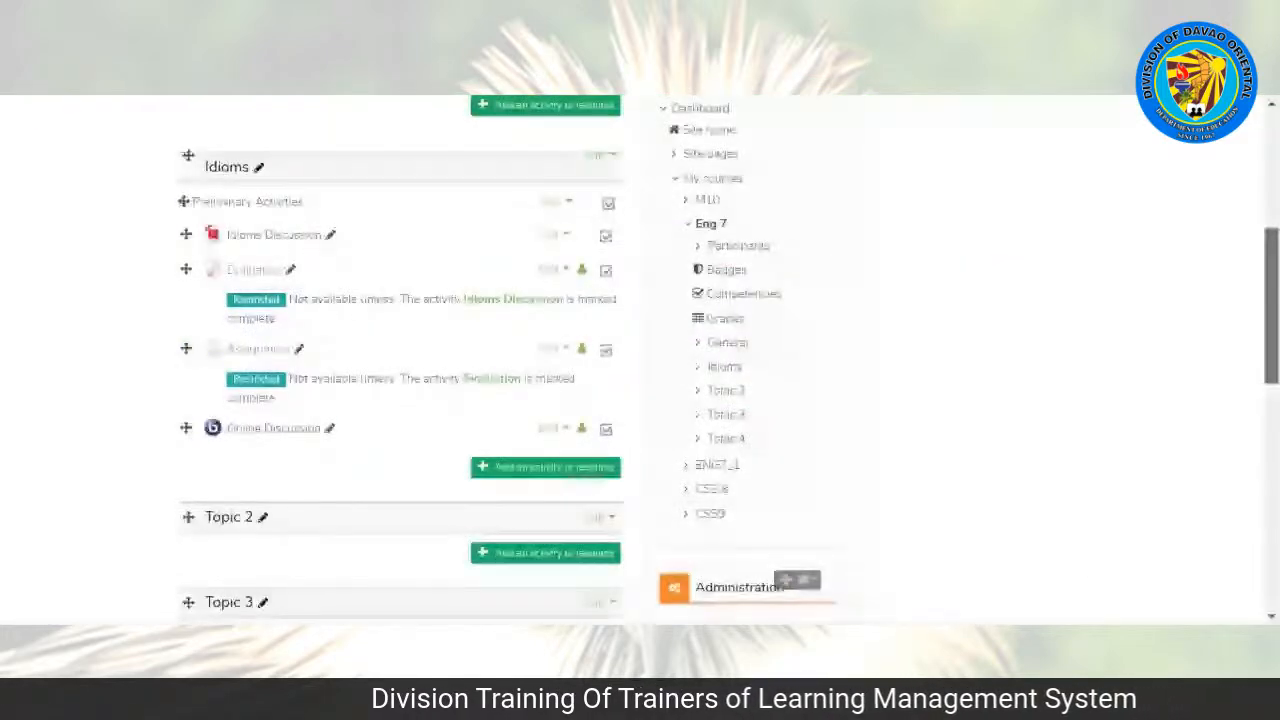
Step: Move the Online Discussion activity to the start of the Idioms topic, before Preliminary Activities, and turn course editing off
scroll(249, 408, down, 1)
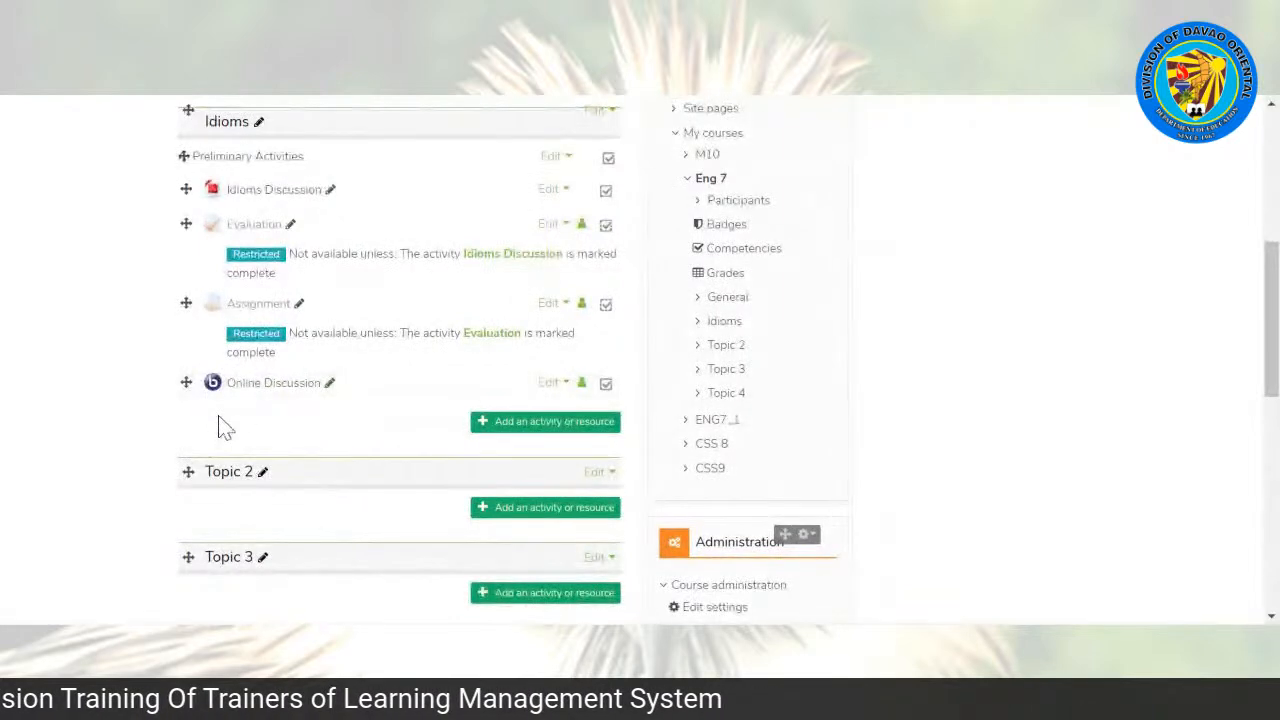
drag(188, 381, 189, 155)
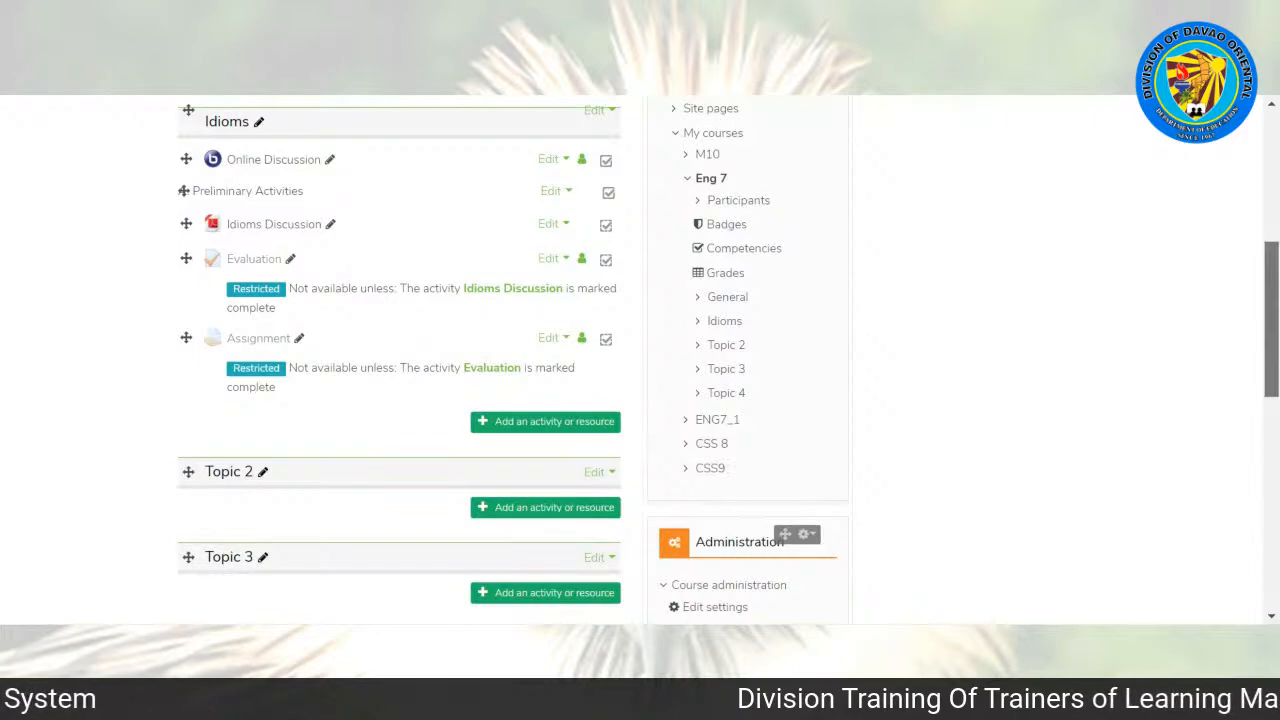
scroll(640, 360, up, 5)
mouse_move(1272, 222)
mouse_down()
mouse_move(1272, 195)
mouse_move(1272, 262)
mouse_move(1272, 231)
mouse_move(1272, 247)
mouse_up()
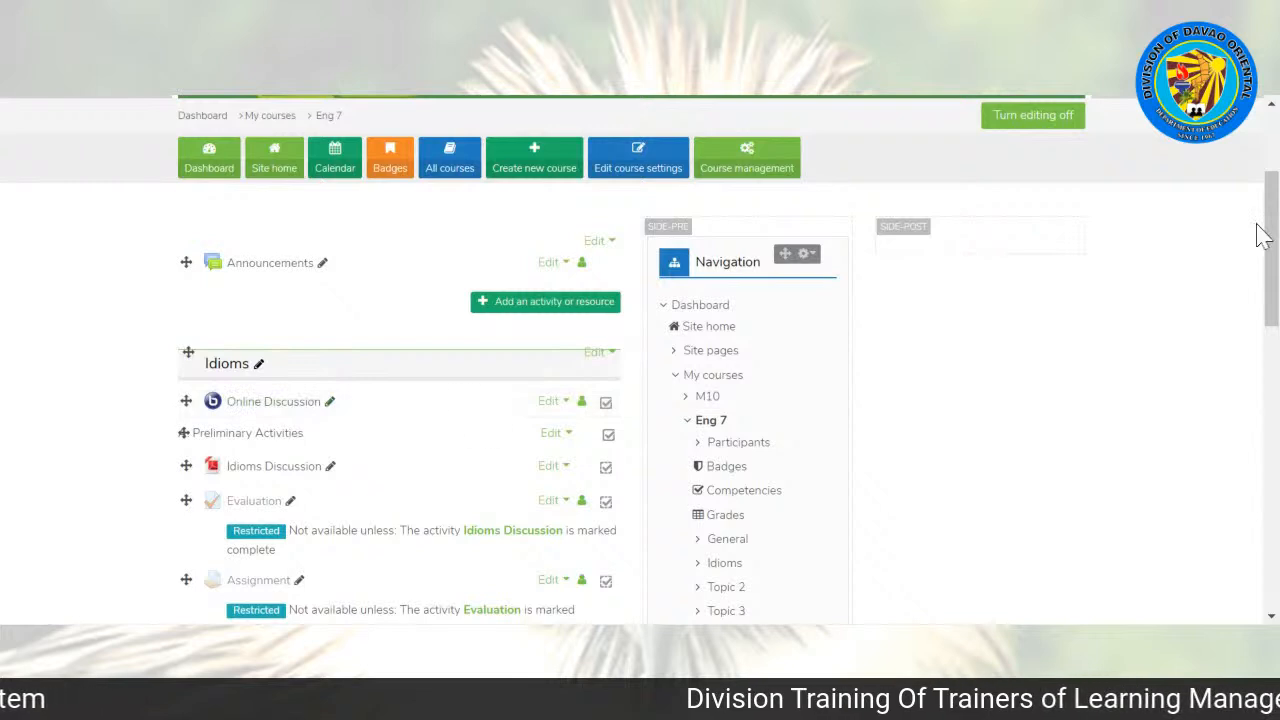
scroll(1260, 234, up, 1)
mouse_move(1271, 234)
mouse_down()
mouse_move(1271, 223)
mouse_move(1271, 270)
mouse_move(1271, 230)
mouse_up()
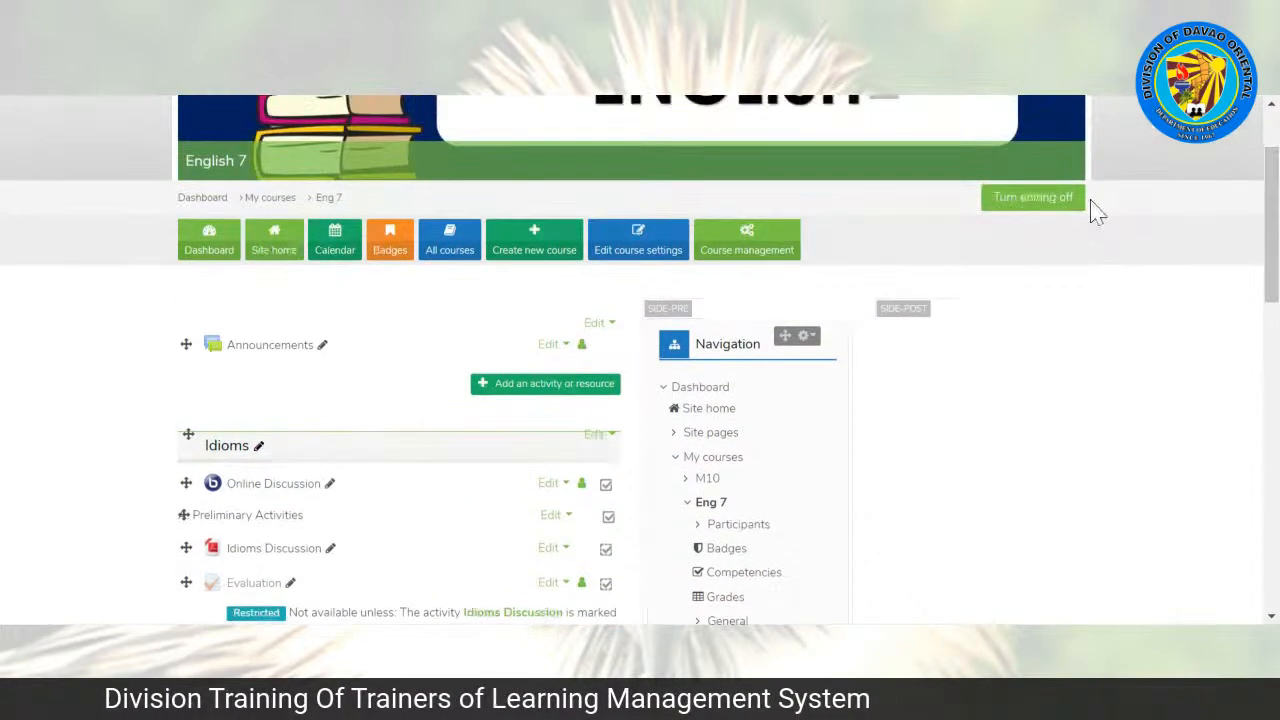
click(1061, 213)
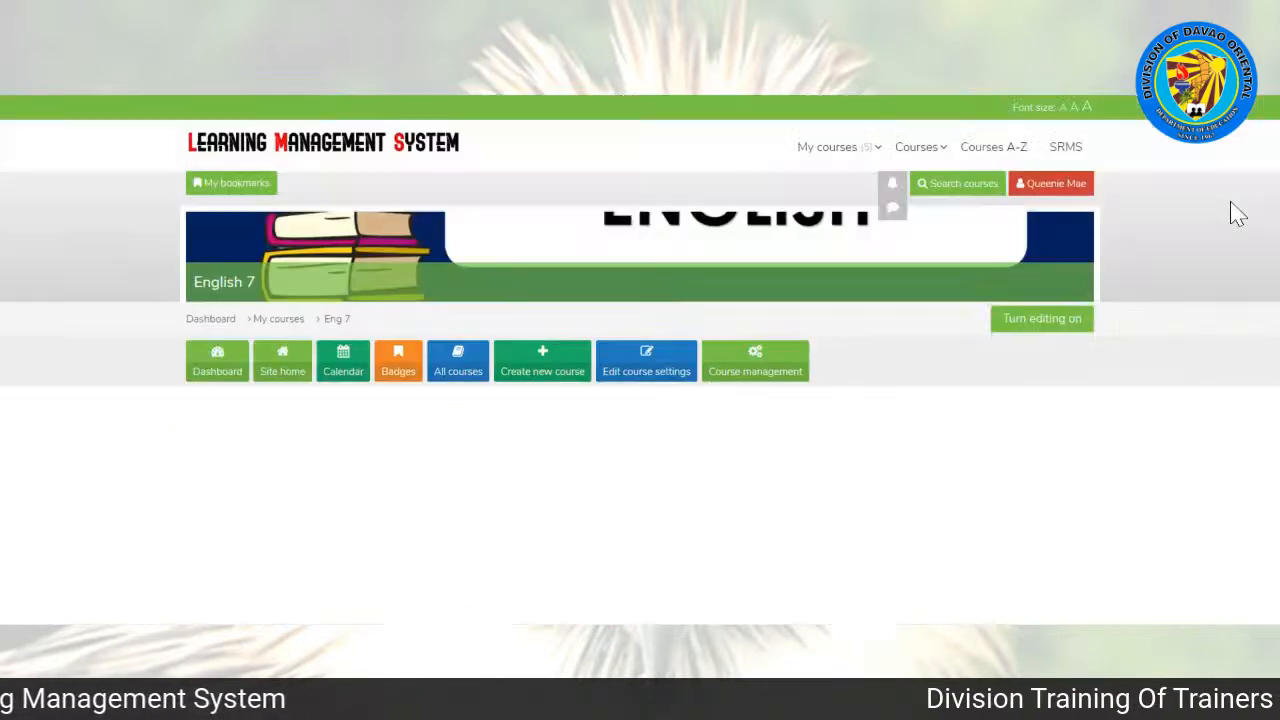
Step: Review the activities on the Eng 7 course page and open the course's enrolment methods
drag(1272, 190, 1277, 313)
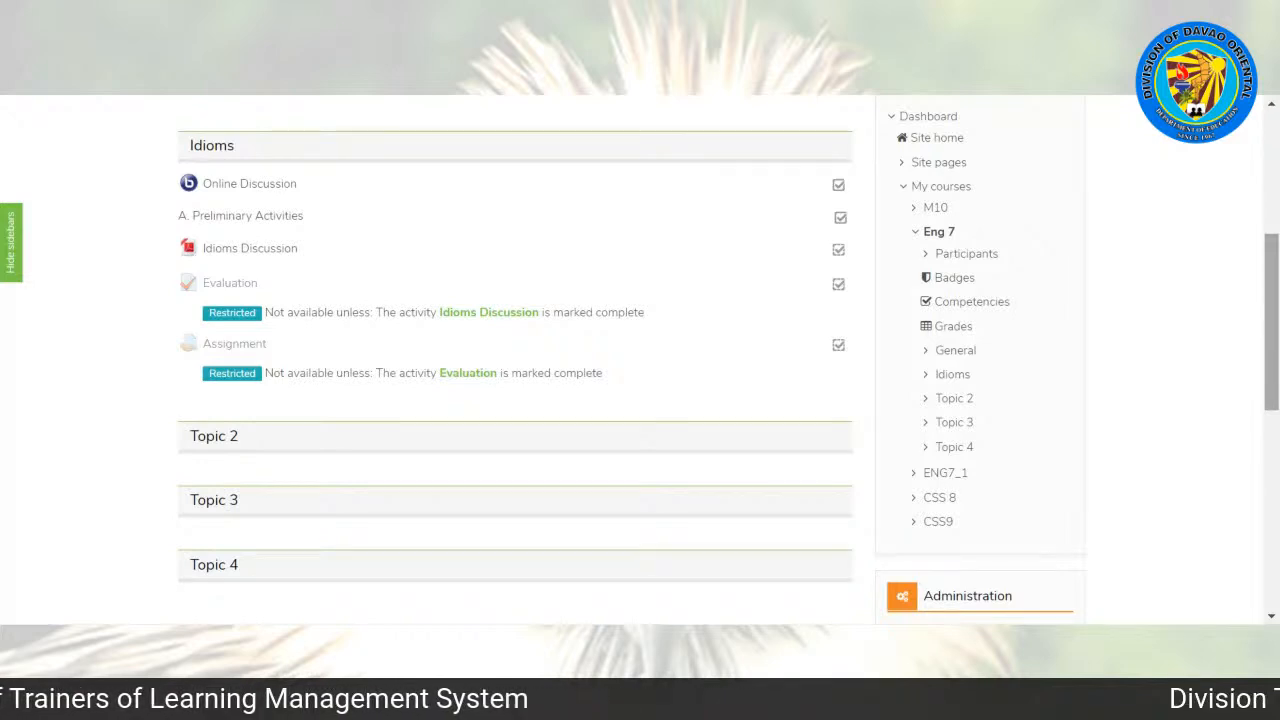
scroll(640, 360, up, 3)
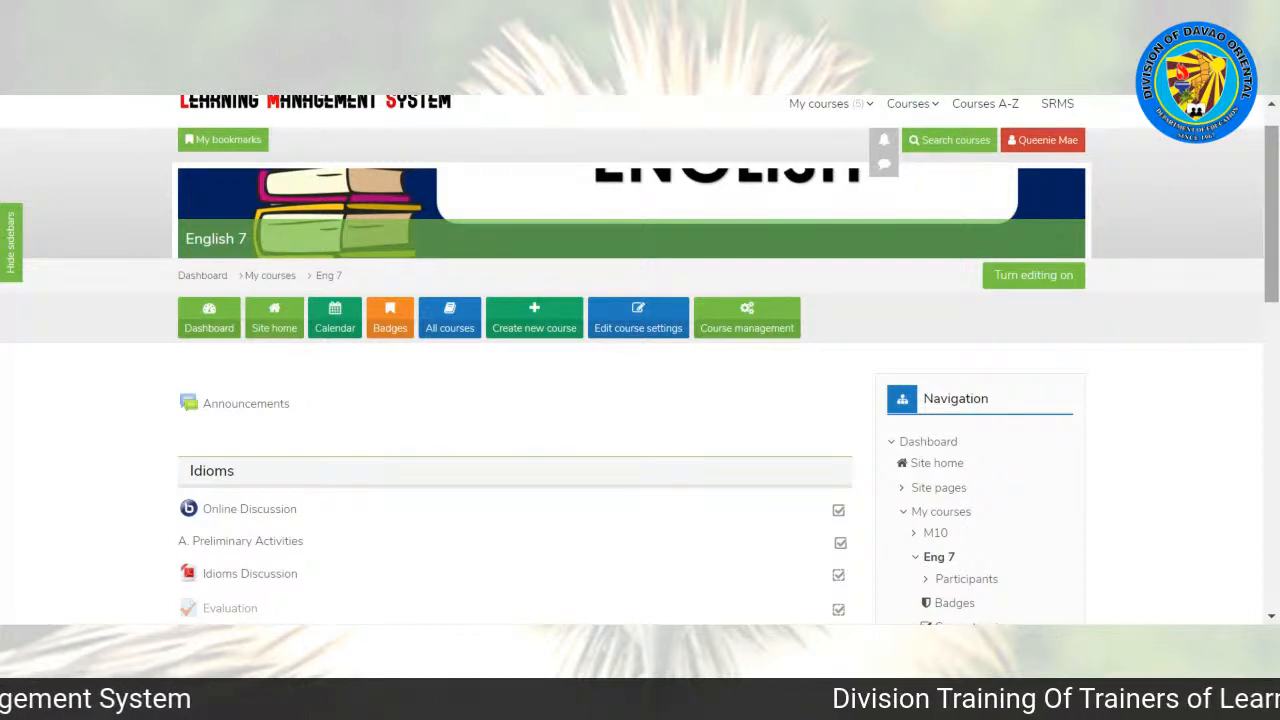
scroll(1276, 238, down, 1)
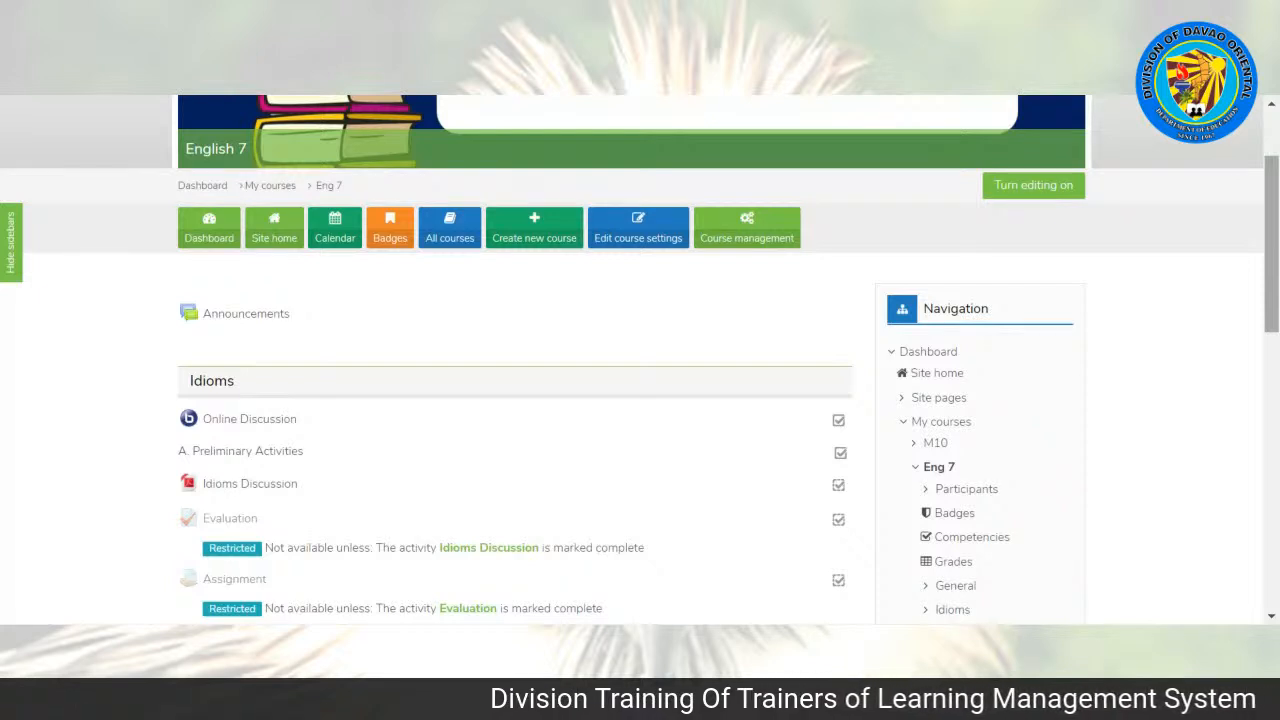
drag(1274, 237, 1276, 190)
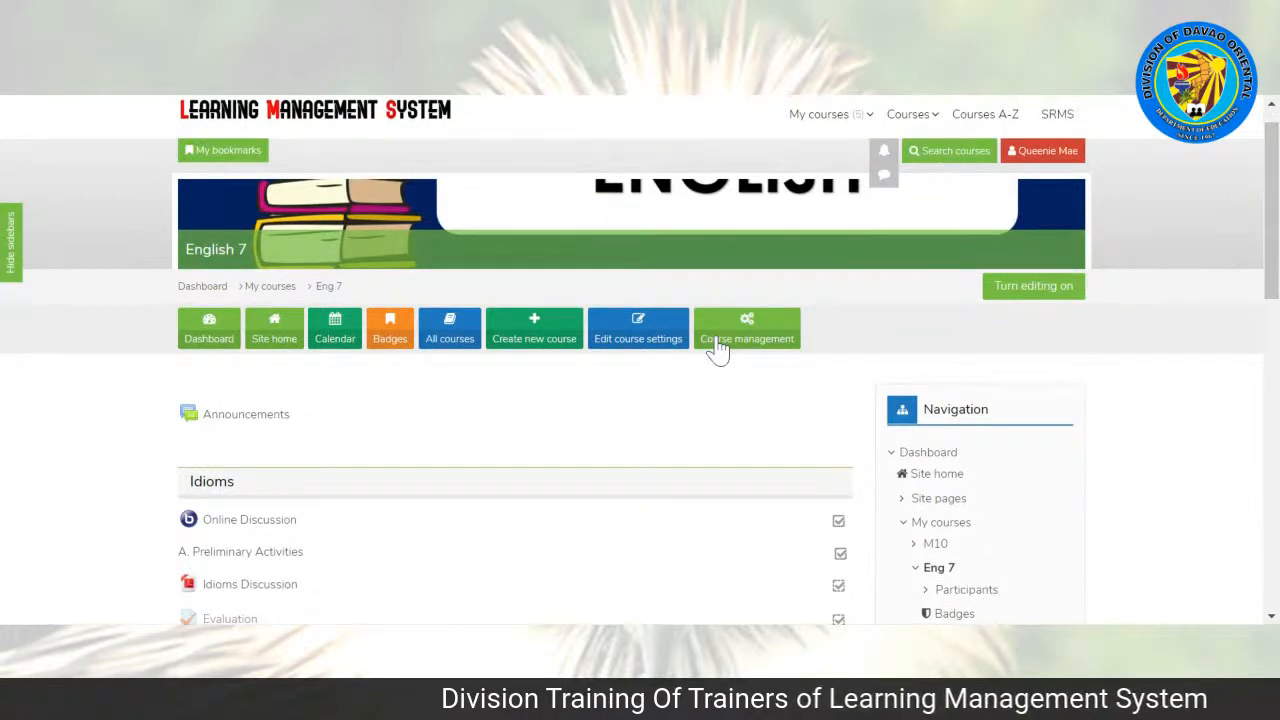
scroll(835, 355, up, 1)
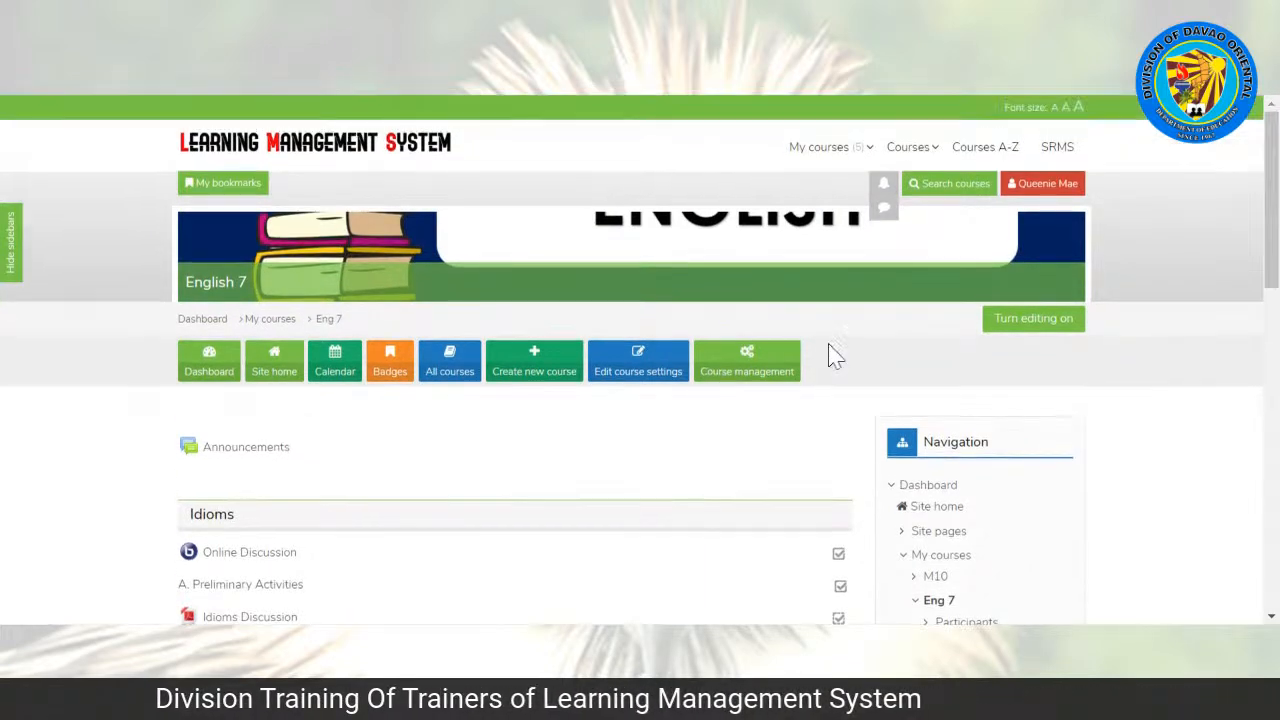
click(740, 372)
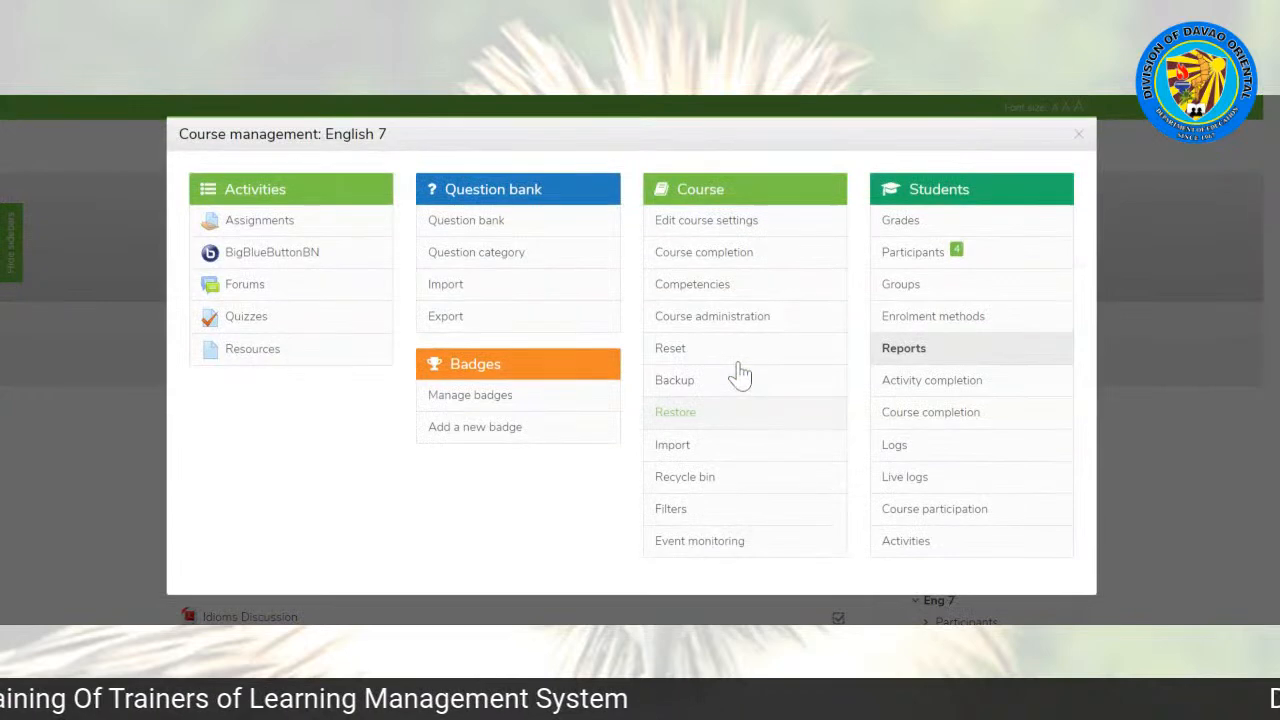
click(917, 317)
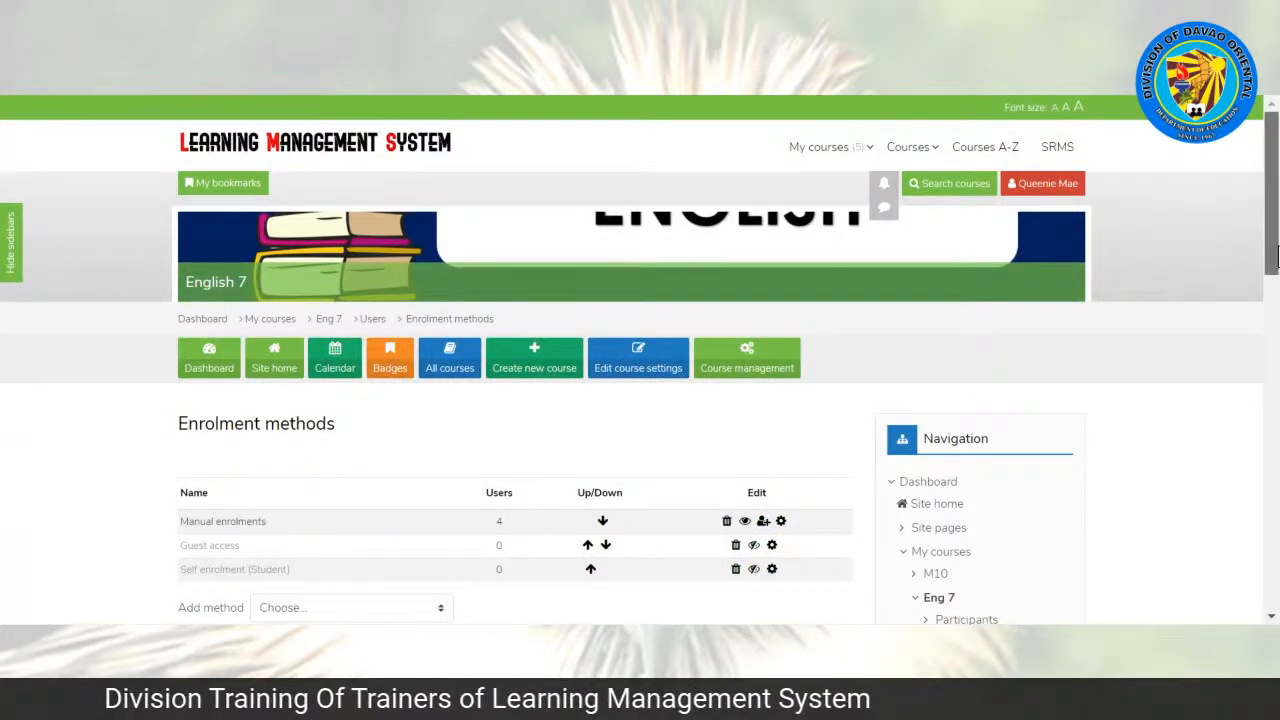
Step: Enable the Self enrolment (Student) method for the English 7 course
scroll(640, 360, down, 2)
scroll(640, 360, down, 1)
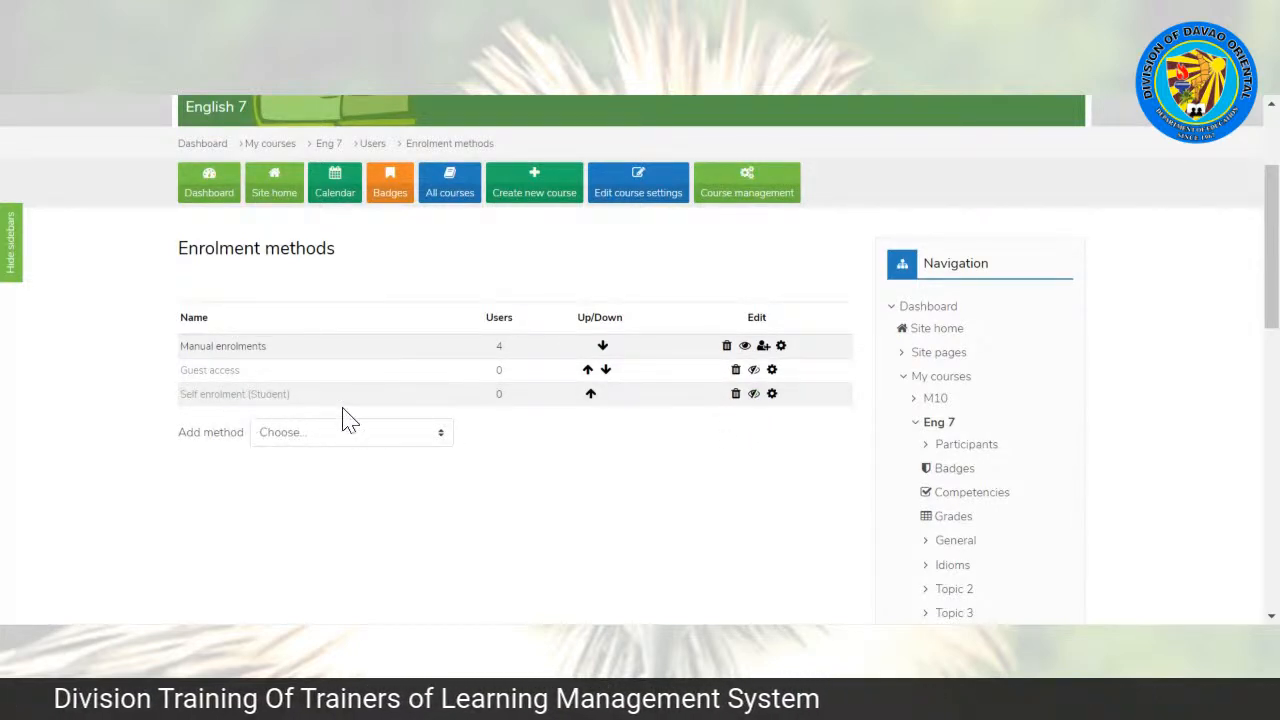
click(753, 394)
Step: Enter an enrolment key in the Self enrolment (Student) settings and save the changes
scroll(960, 400, down, 2)
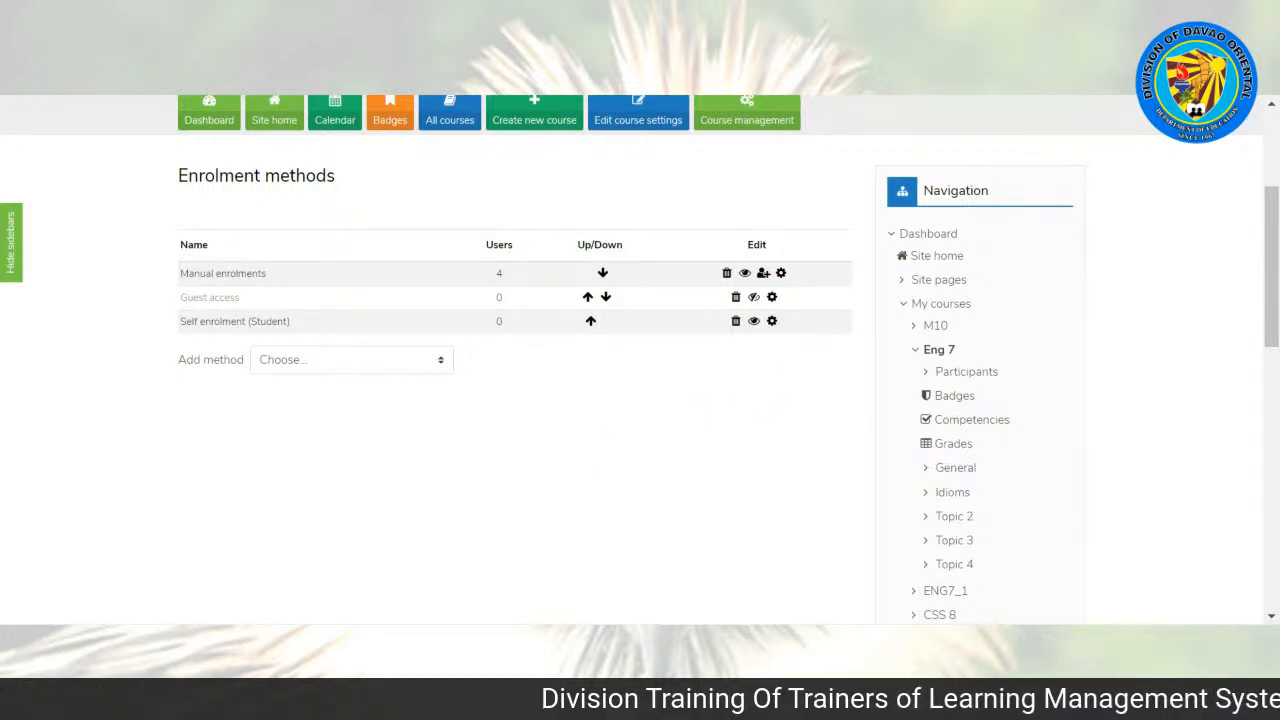
click(771, 321)
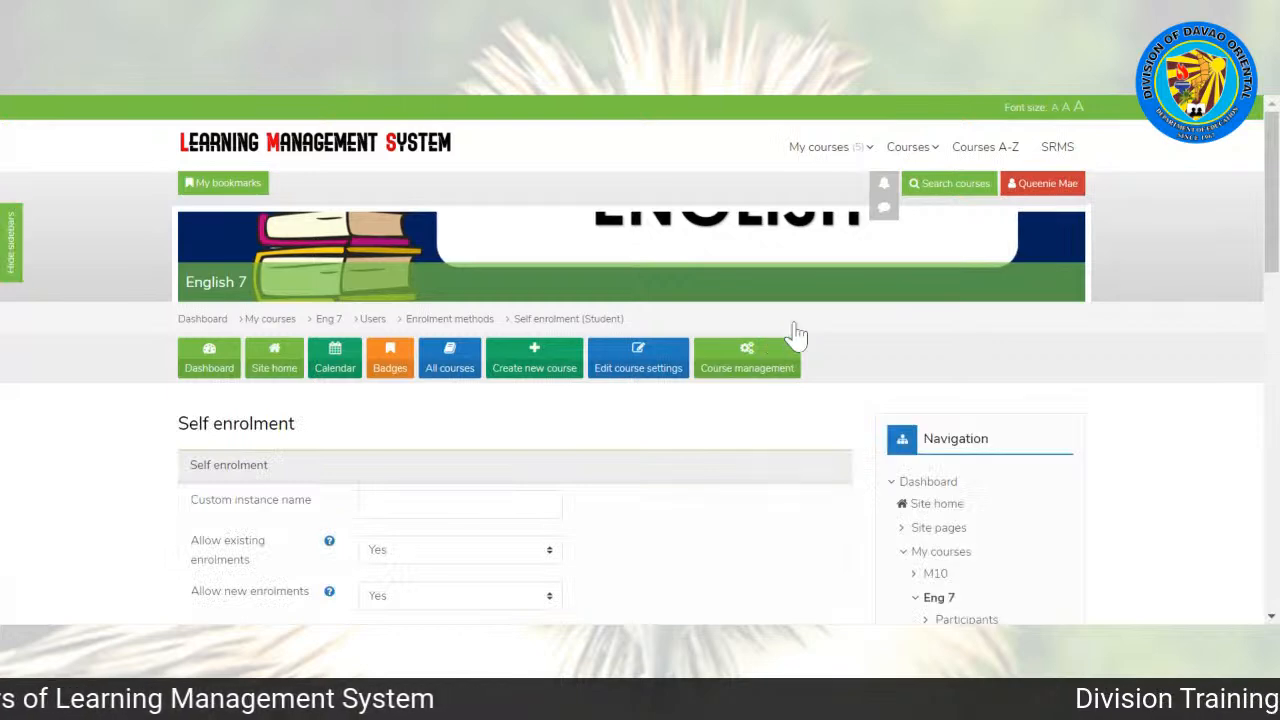
scroll(640, 400, down, 3)
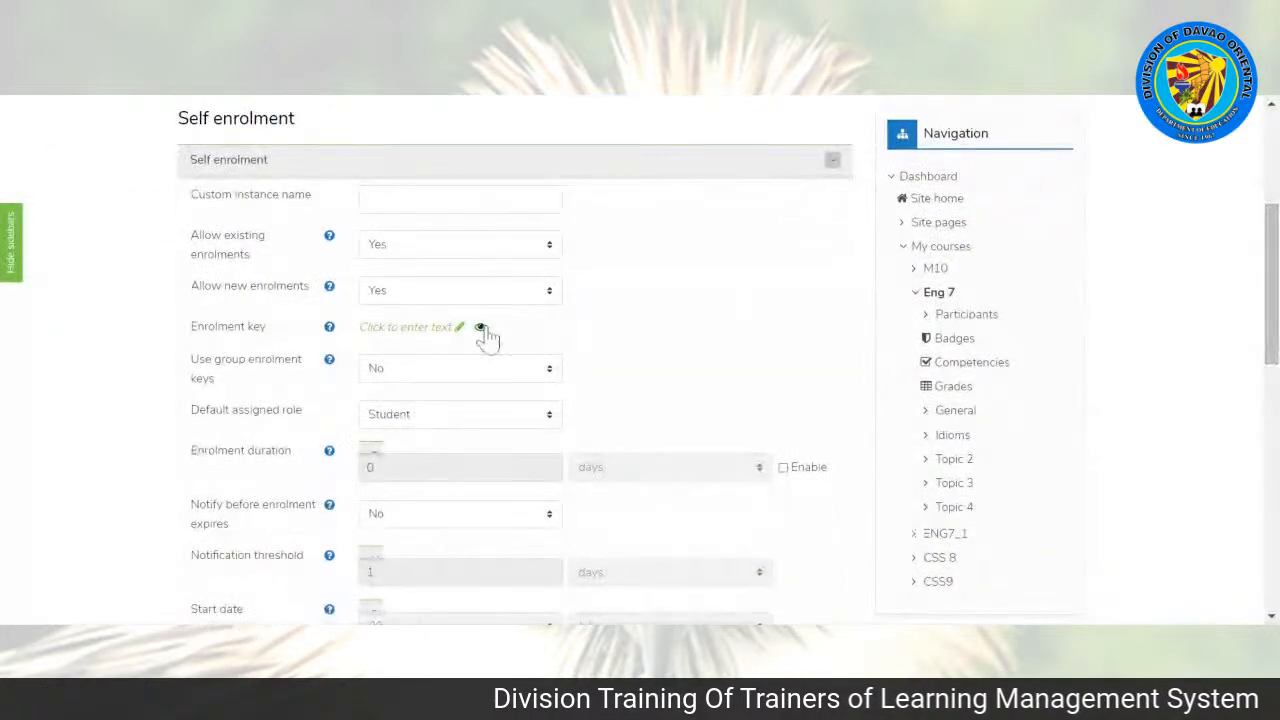
click(418, 330)
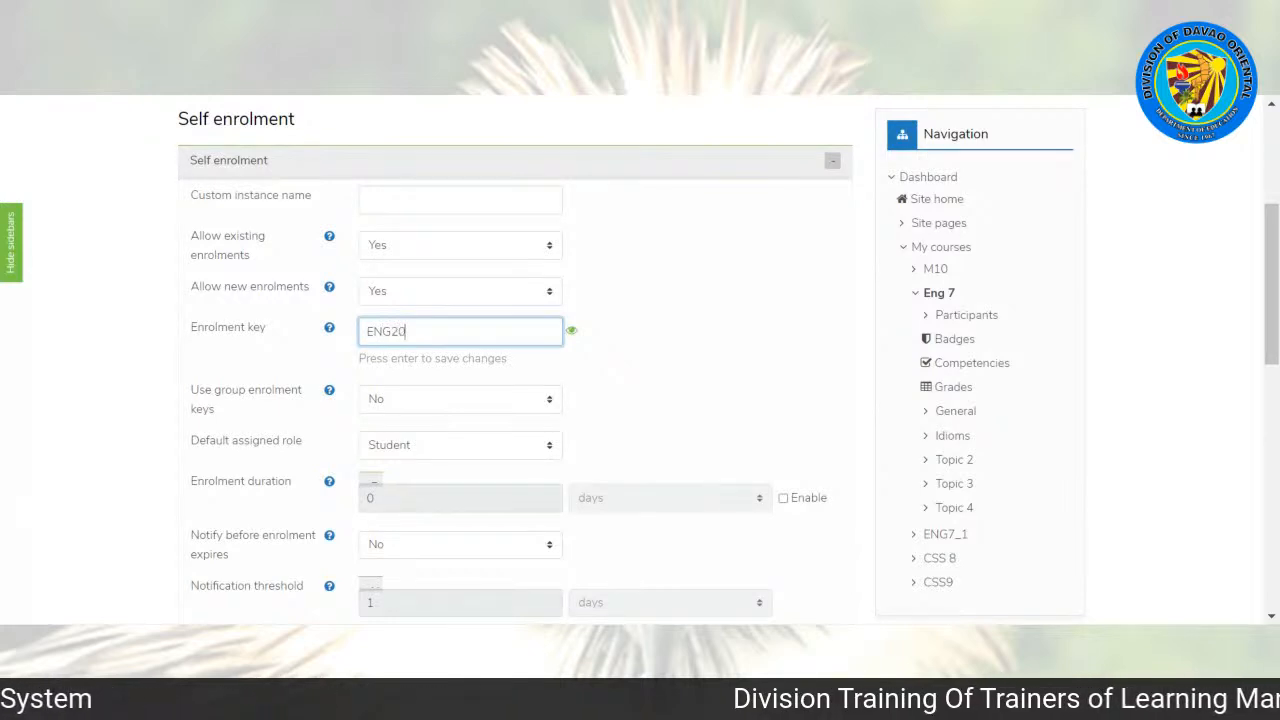
key(Return)
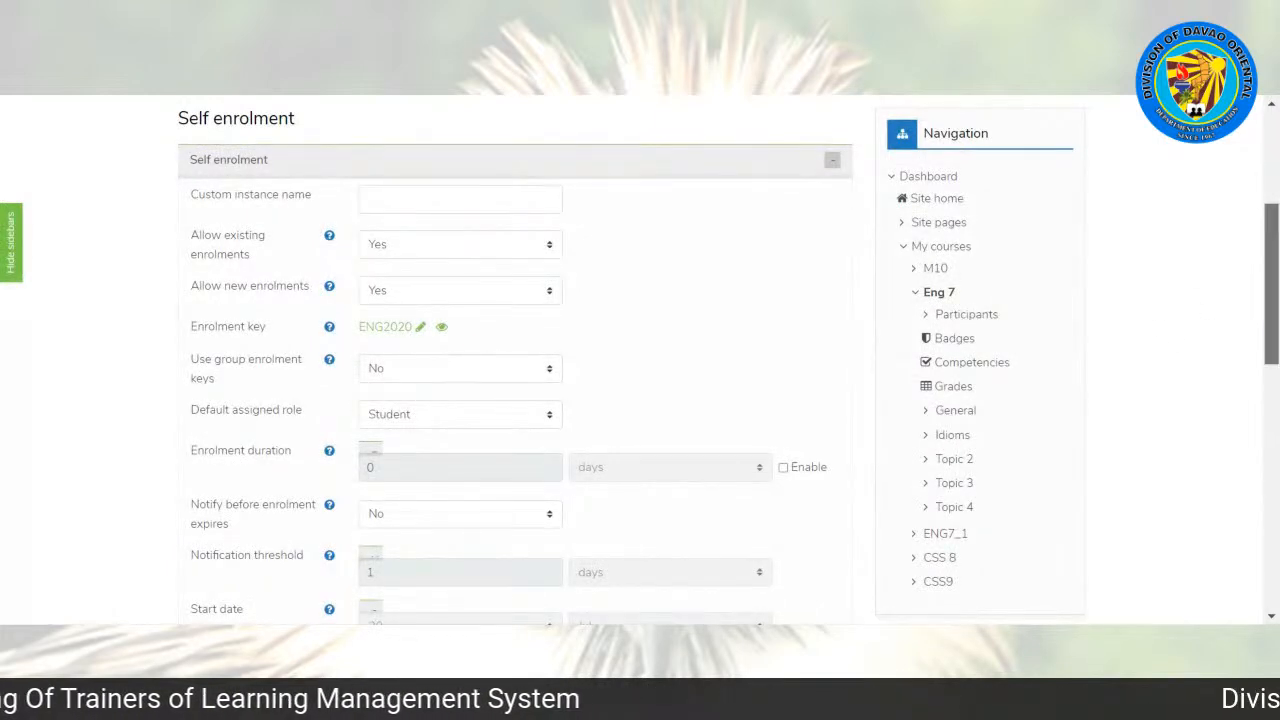
scroll(1180, 309, down, 3)
scroll(455, 510, down, 5)
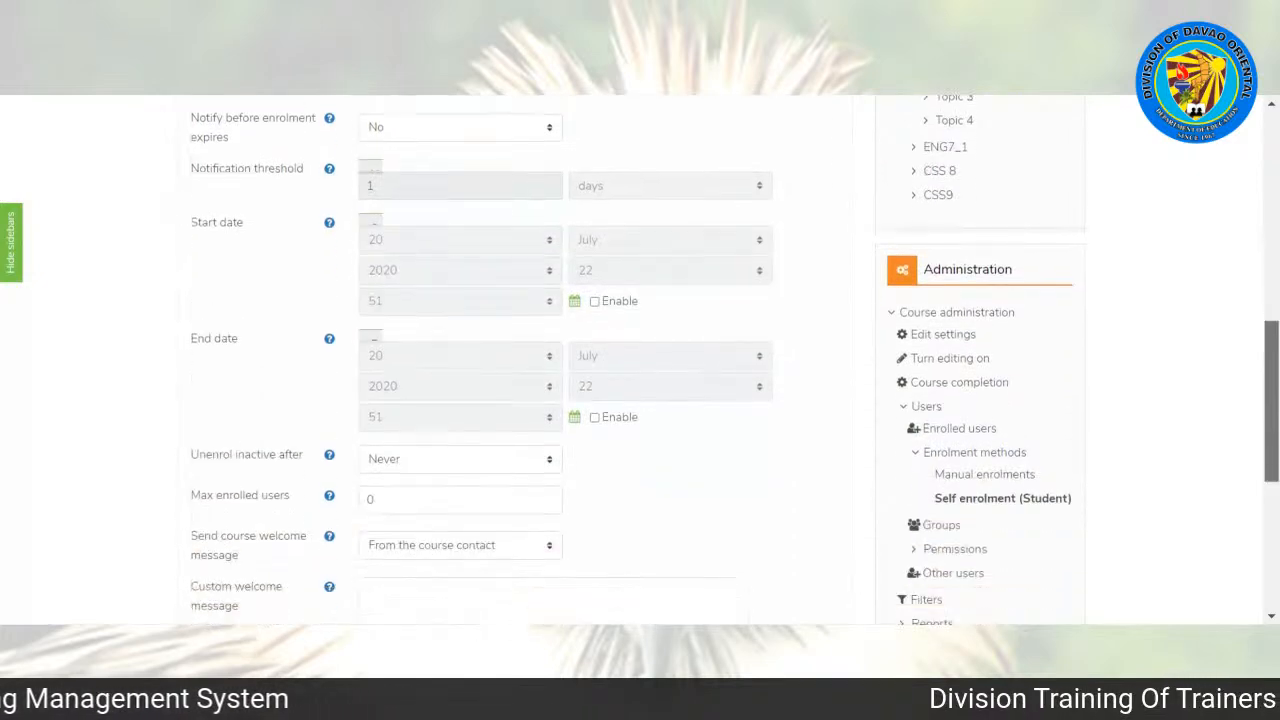
click(448, 506)
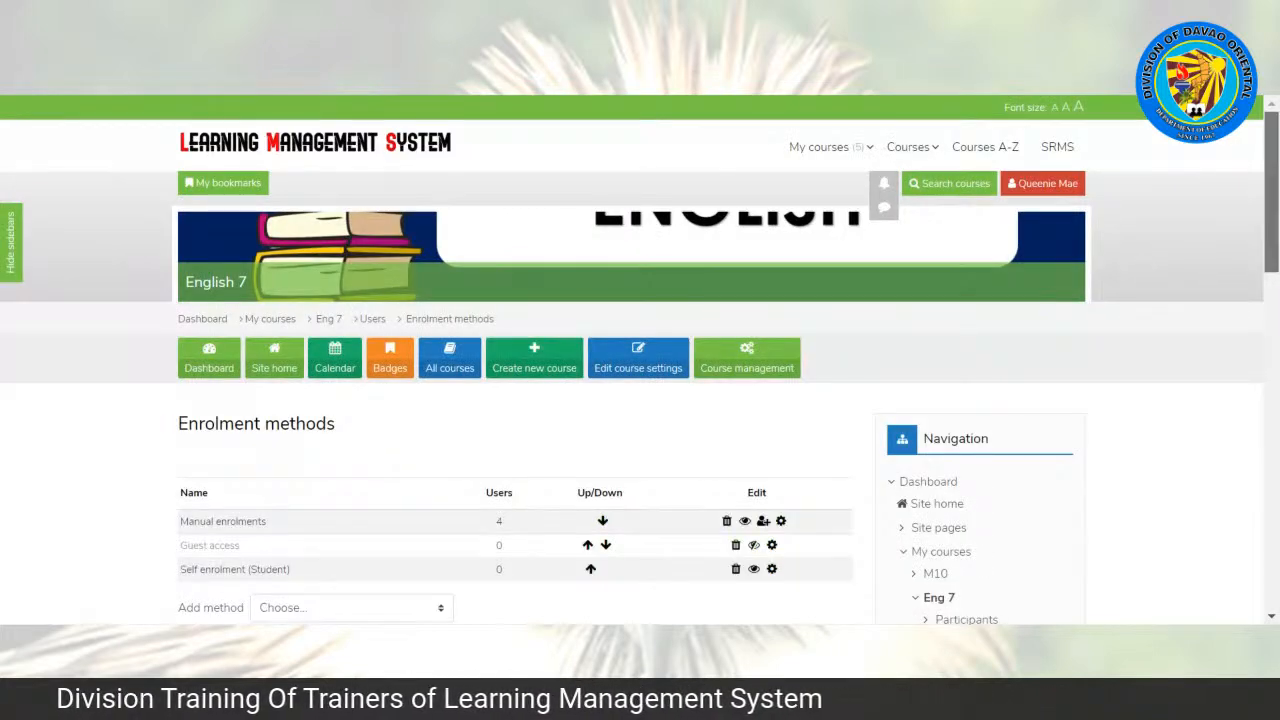
Step: Return from the enrolment methods to the Eng 7 course page
scroll(1000, 371, down, 2)
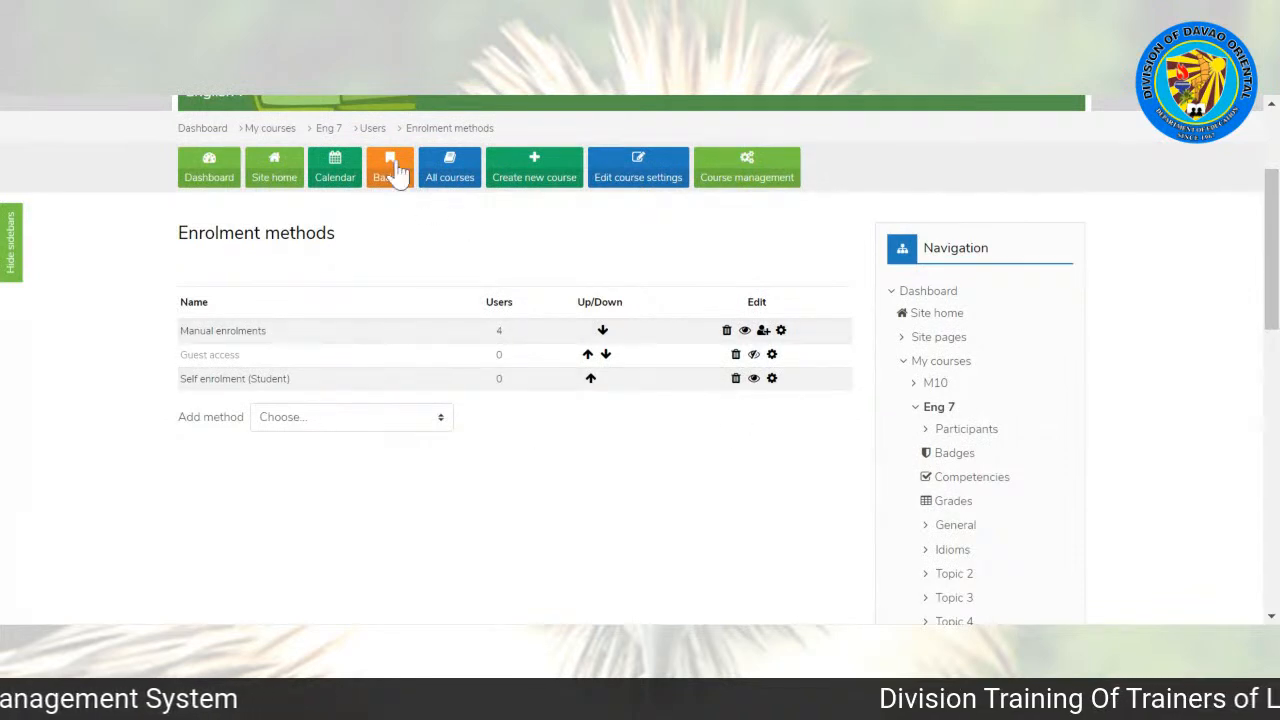
click(328, 128)
click(910, 147)
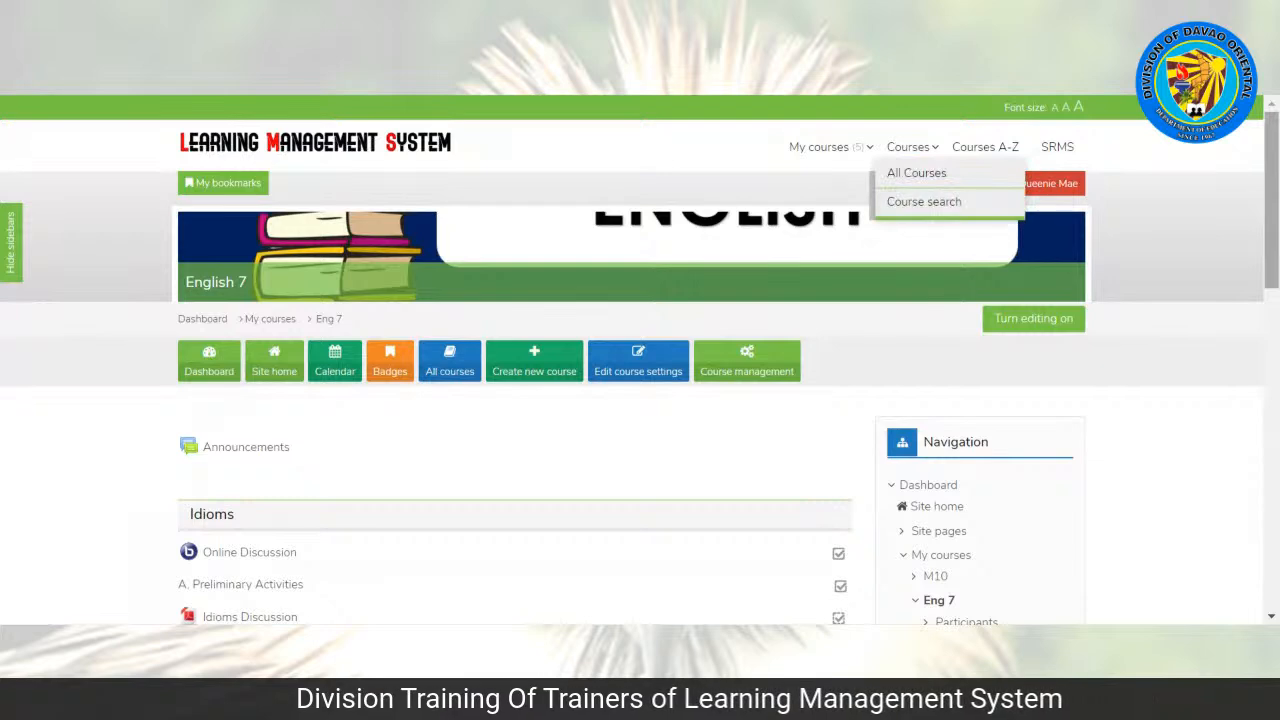
Step: Open the Online Discussion activity in the Idioms topic and join its virtual classroom session
scroll(640, 360, down, 3)
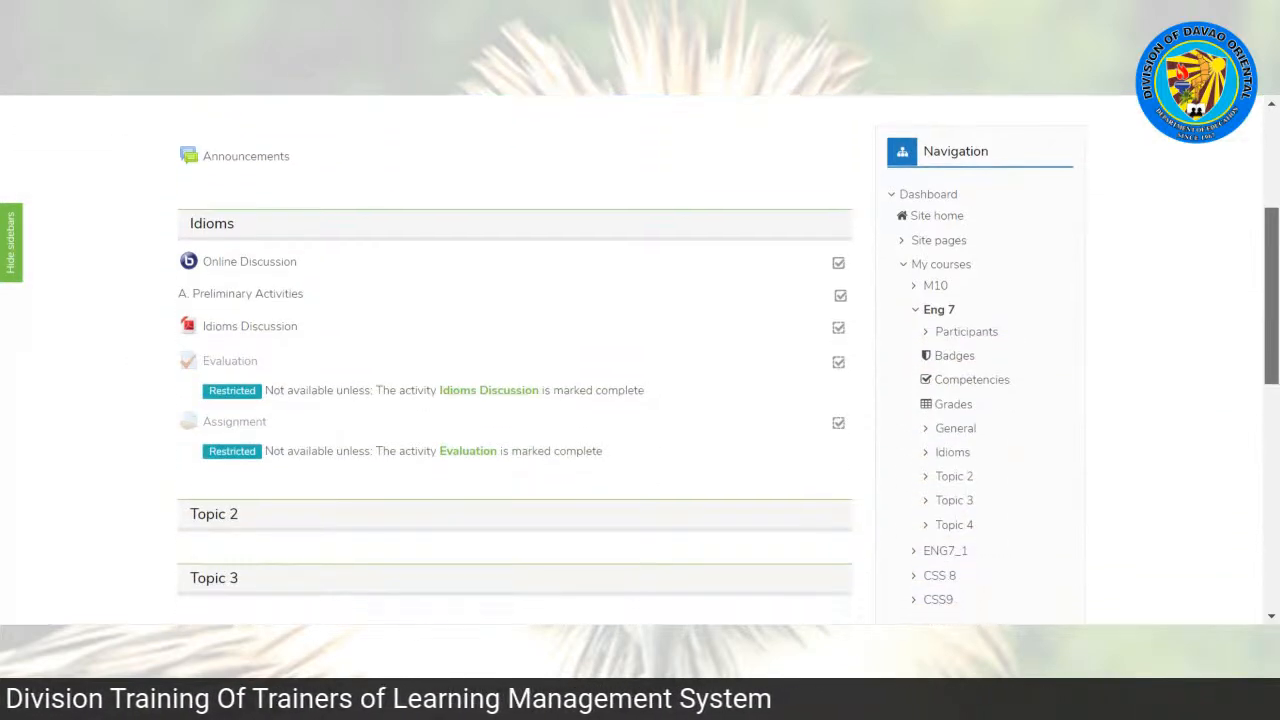
scroll(390, 312, up, 1)
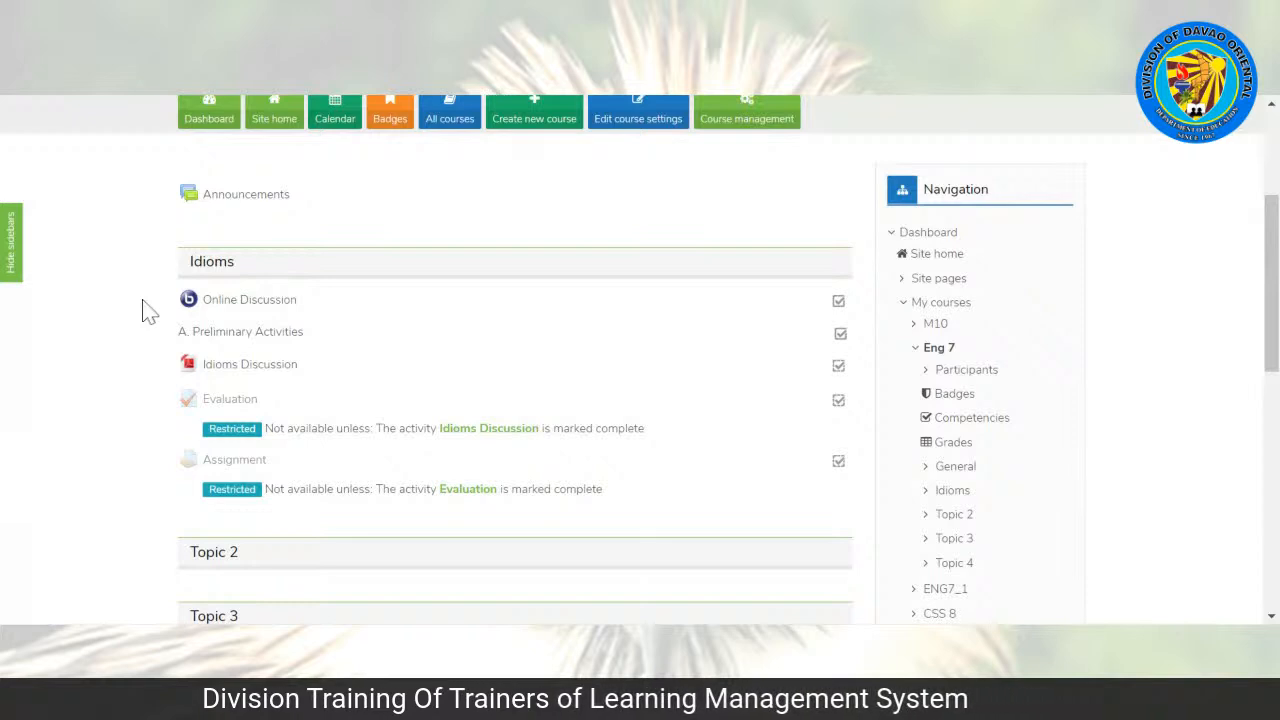
mouse_move(1271, 305)
mouse_down()
mouse_move(1271, 276)
mouse_move(1271, 320)
mouse_up()
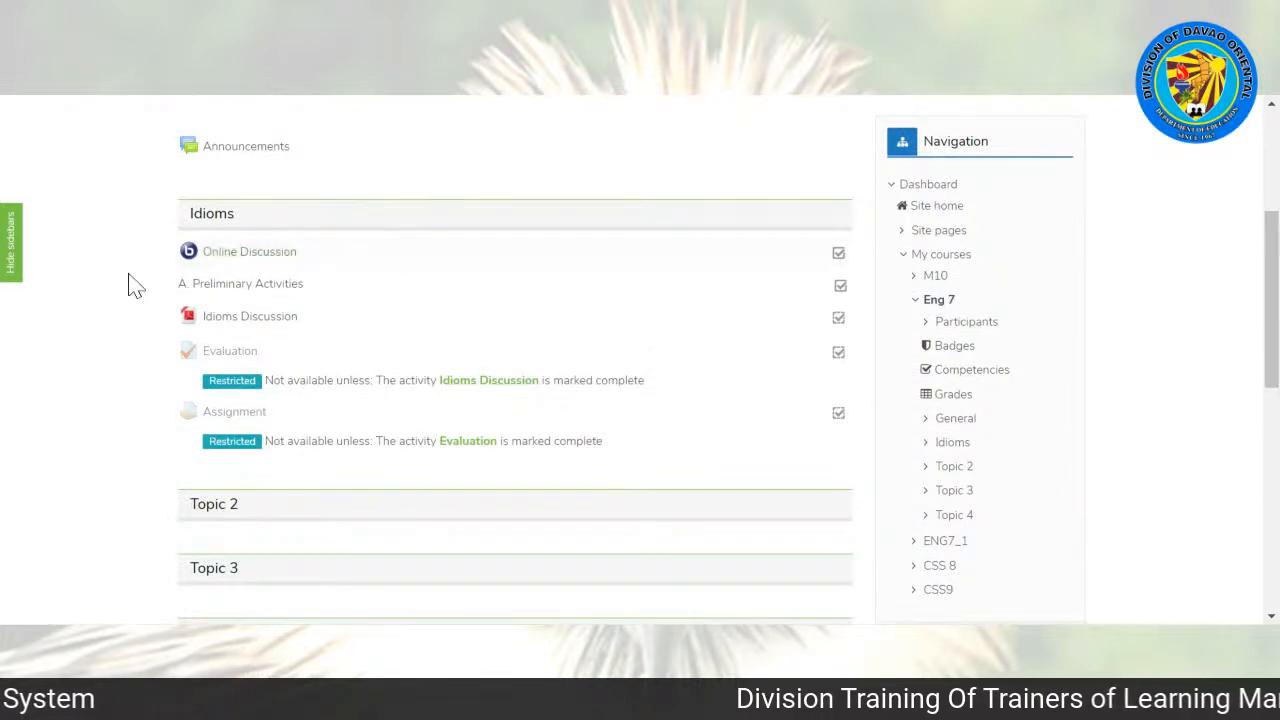
mouse_move(1271, 290)
mouse_down()
mouse_move(1271, 231)
mouse_move(1271, 278)
mouse_up()
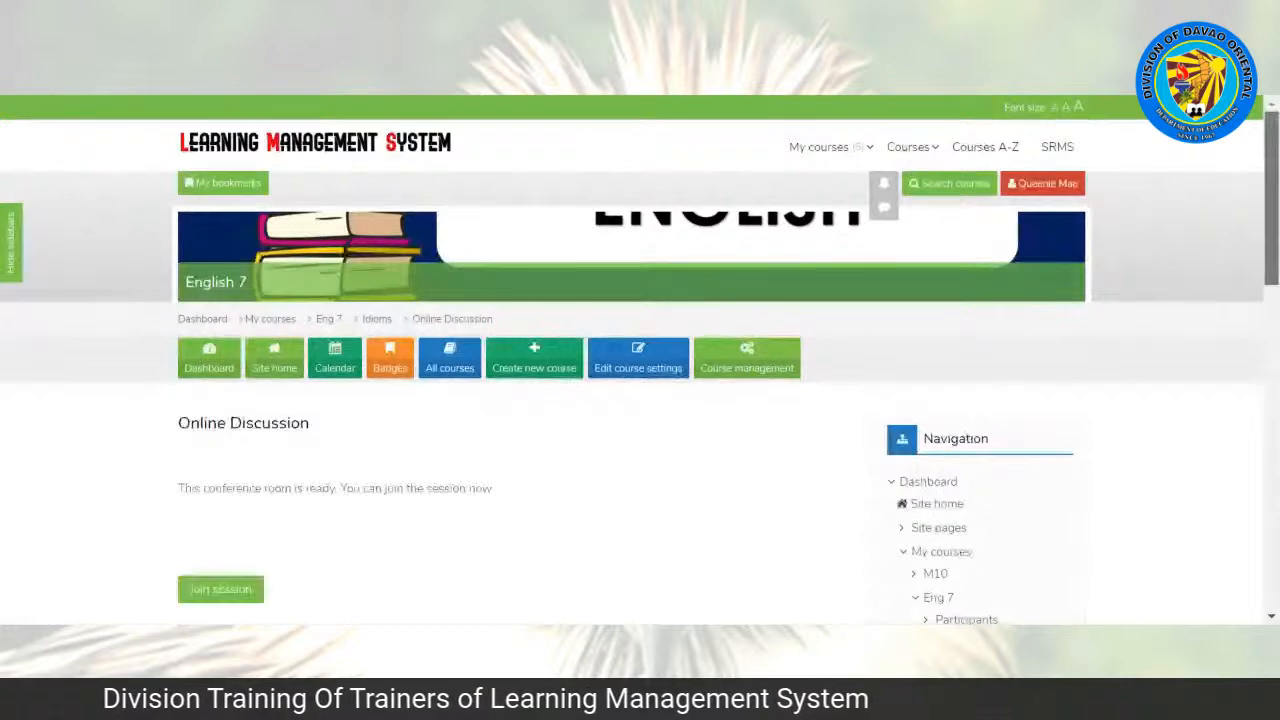
scroll(374, 286, down, 3)
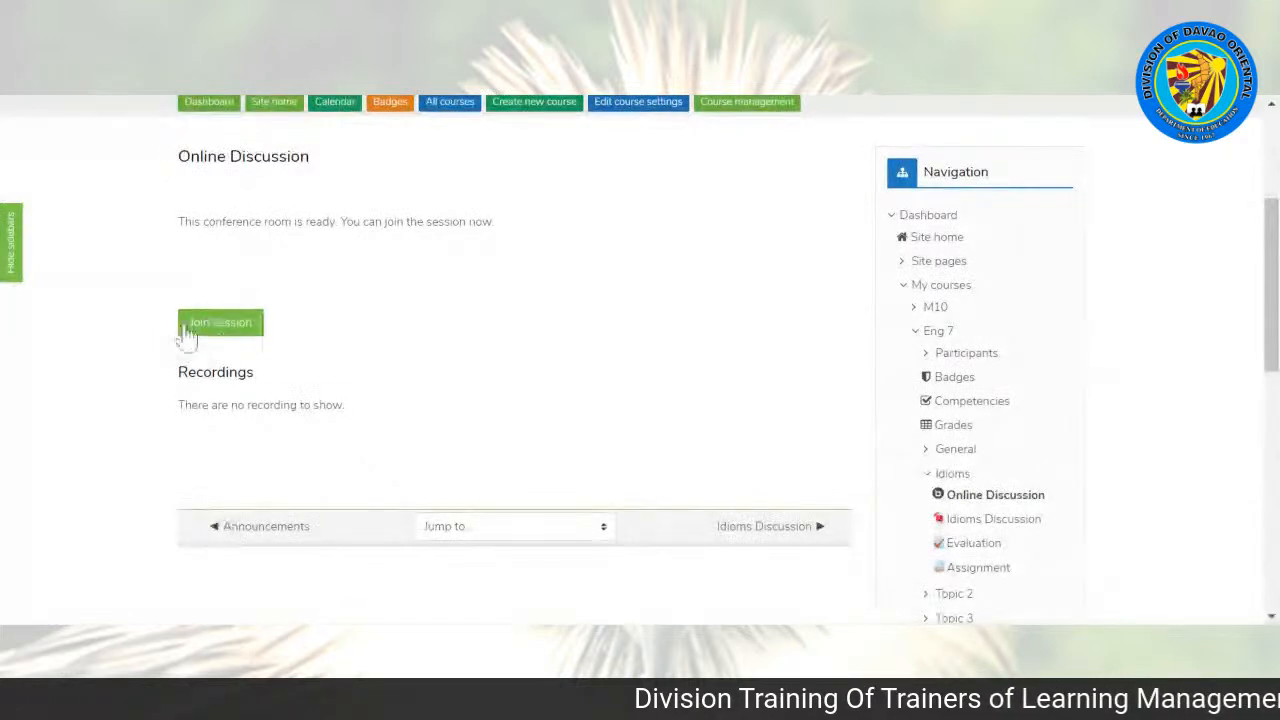
click(243, 331)
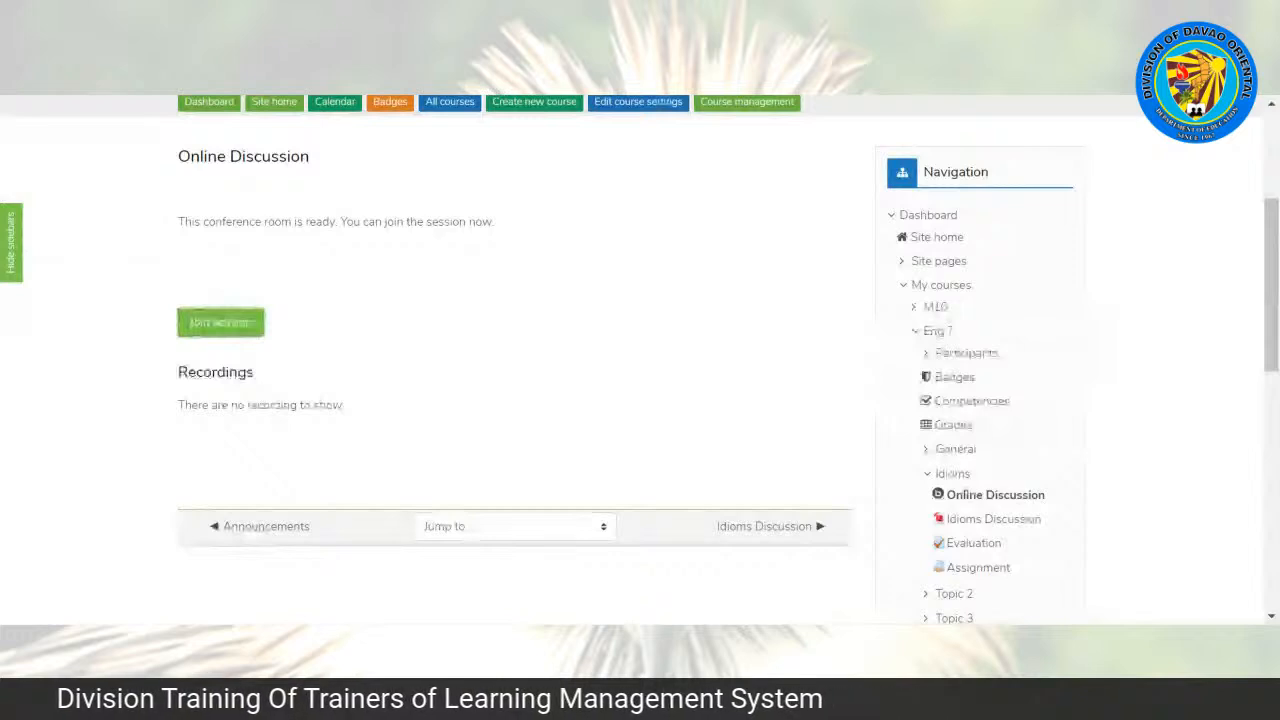
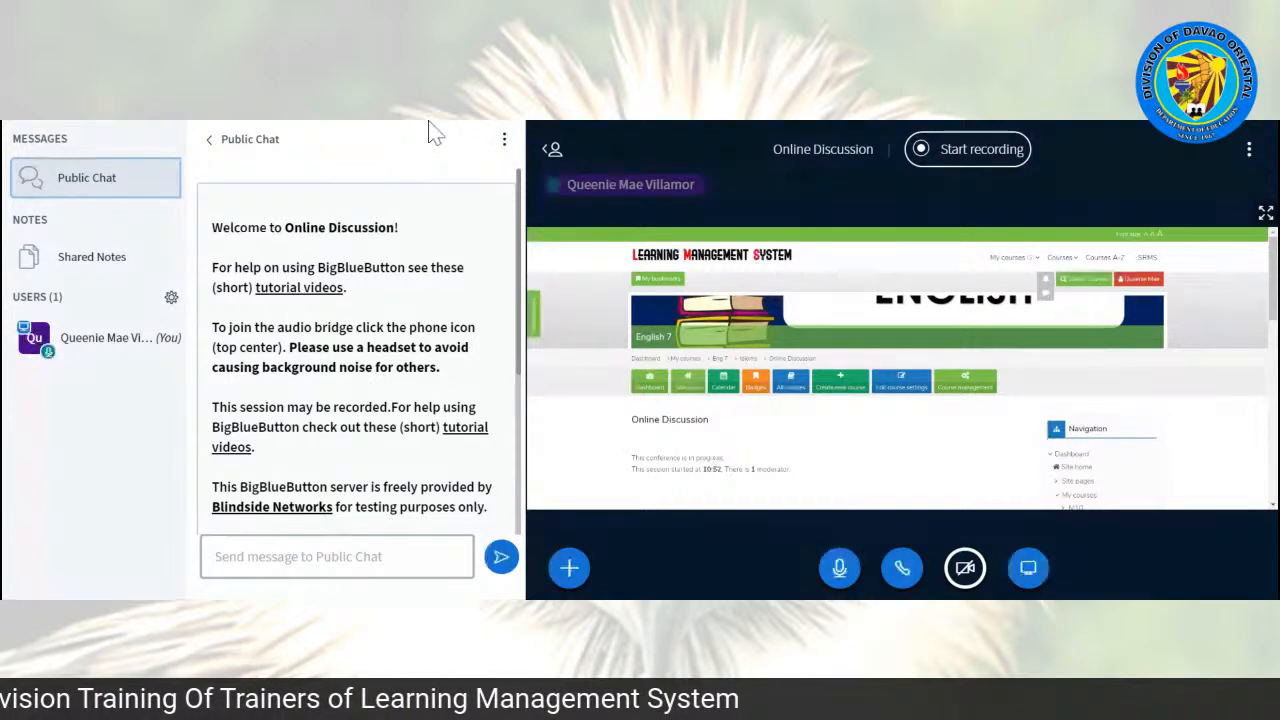
Step: Stop sharing the screen in the Online Discussion conference
click(1029, 571)
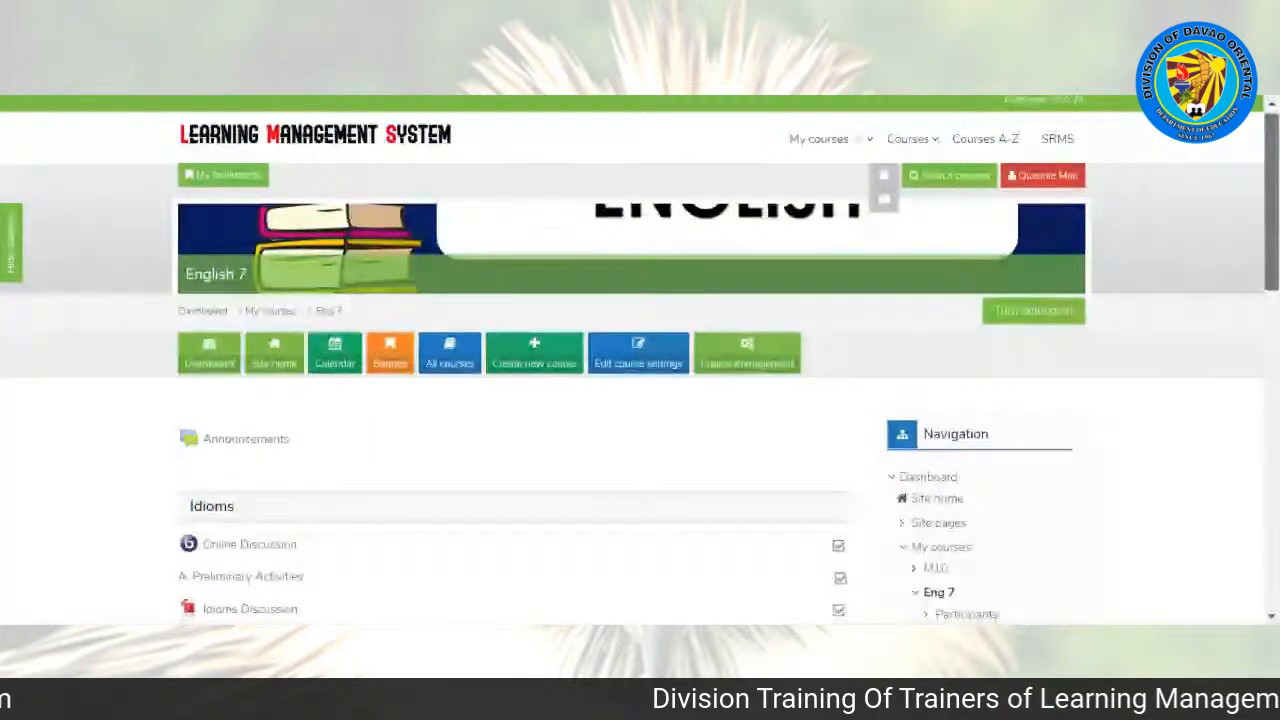
Step: Review the English 7 course page, examining the activities in the Idioms section, their access restrictions and the following topics
scroll(640, 400, down, 3)
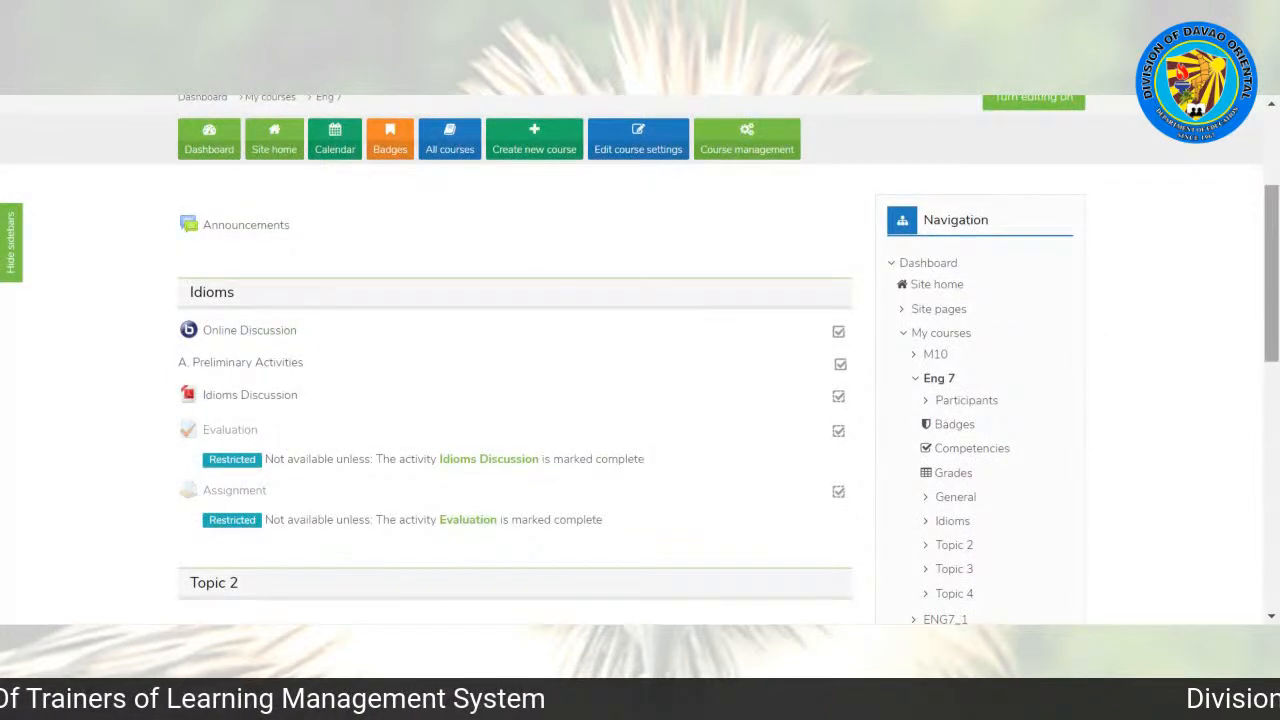
scroll(1037, 168, up, 1)
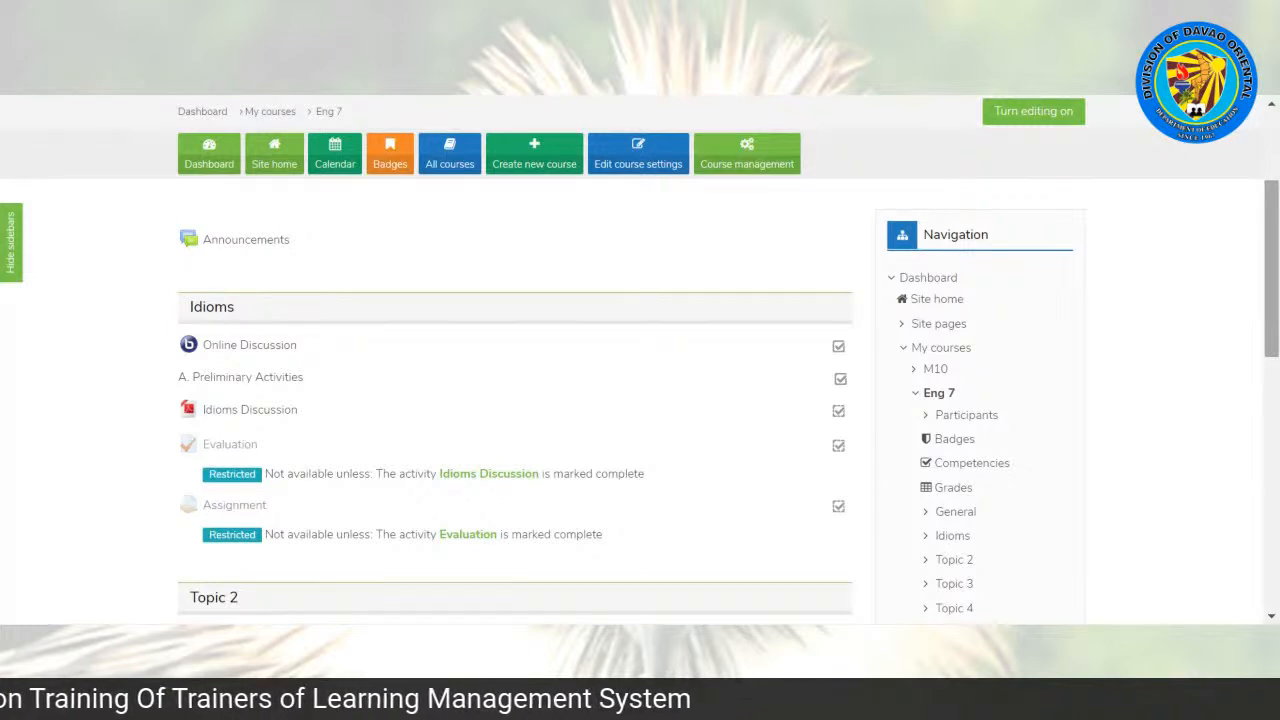
scroll(640, 400, up, 3)
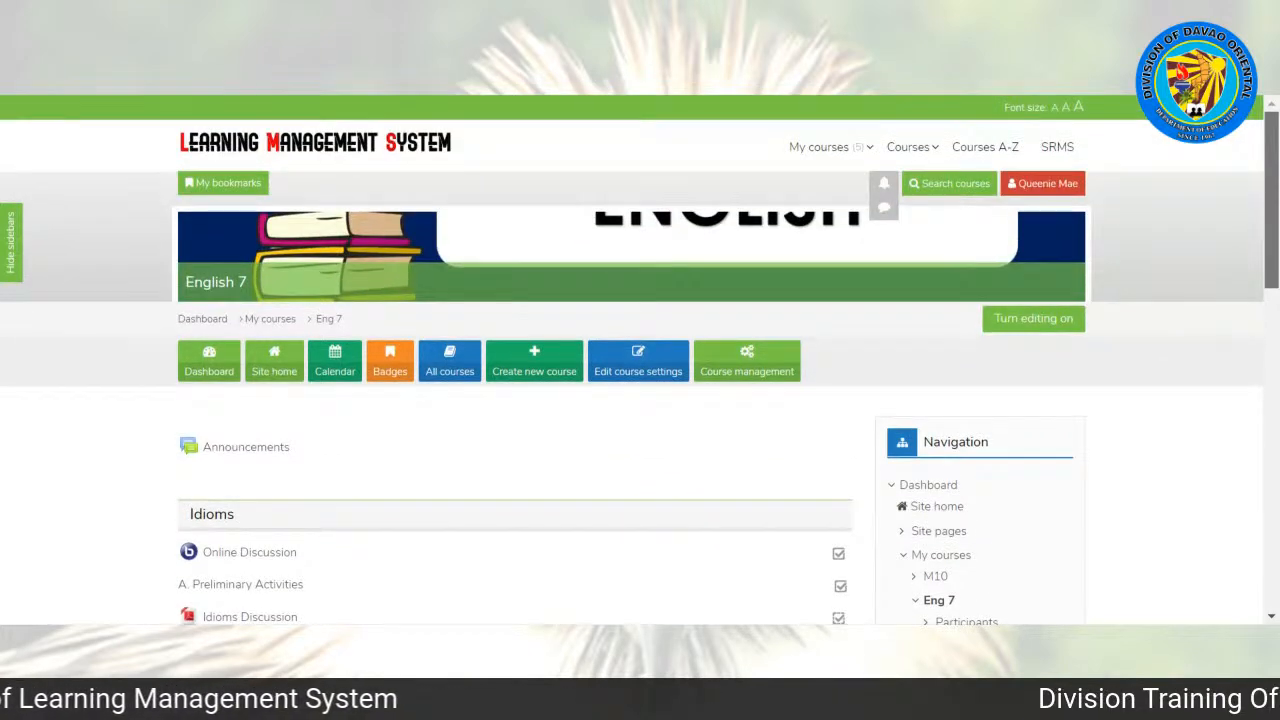
scroll(640, 400, down, 7)
scroll(640, 400, up, 3)
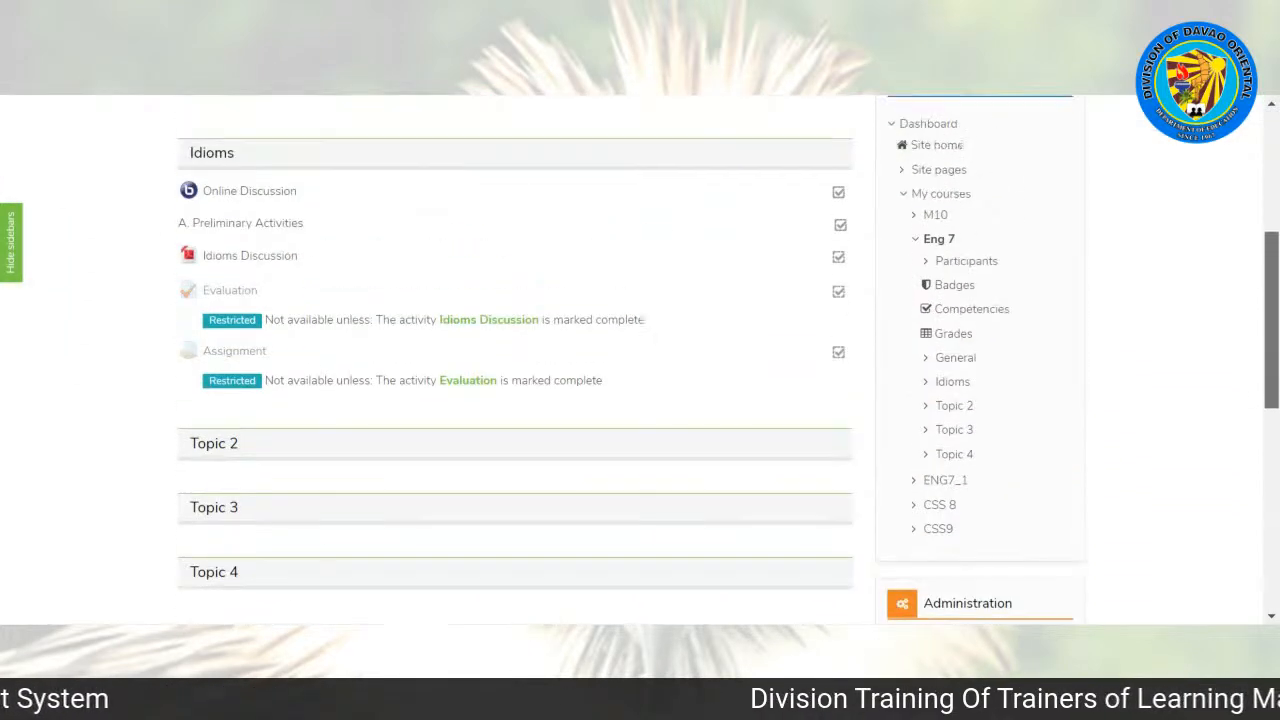
scroll(1276, 205, up, 6)
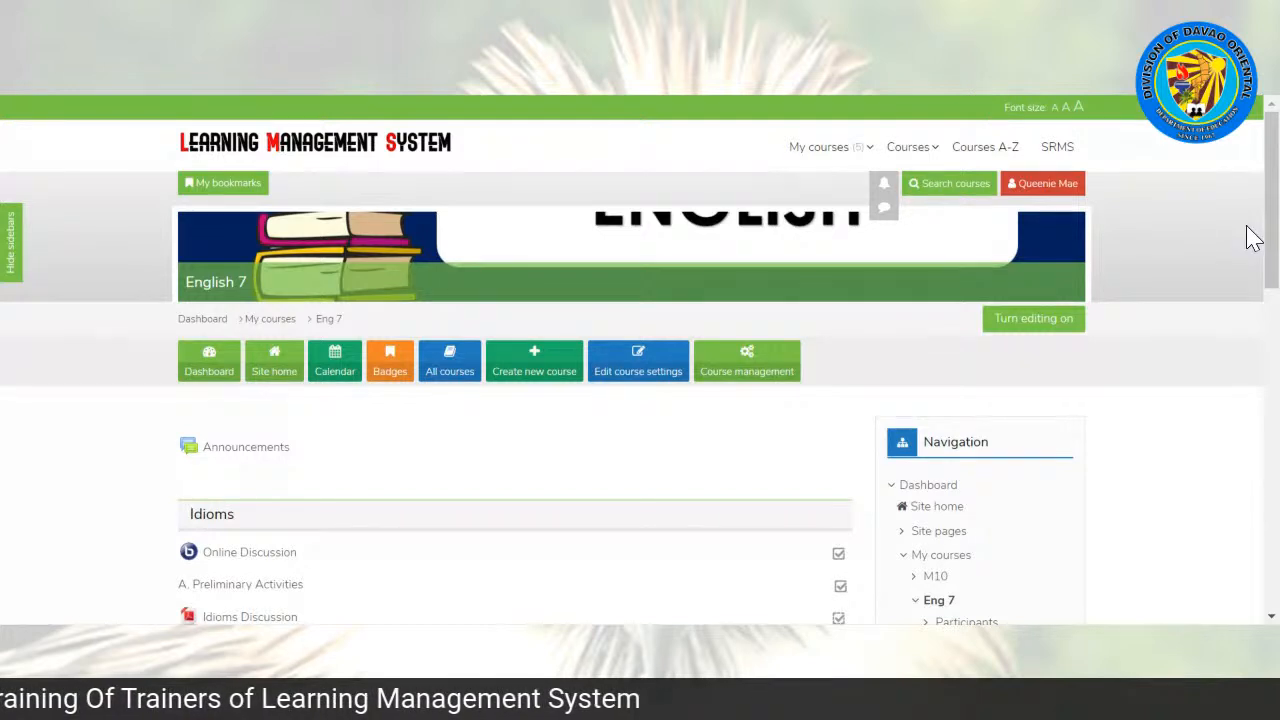
scroll(1270, 230, down, 2)
scroll(1270, 230, down, 1)
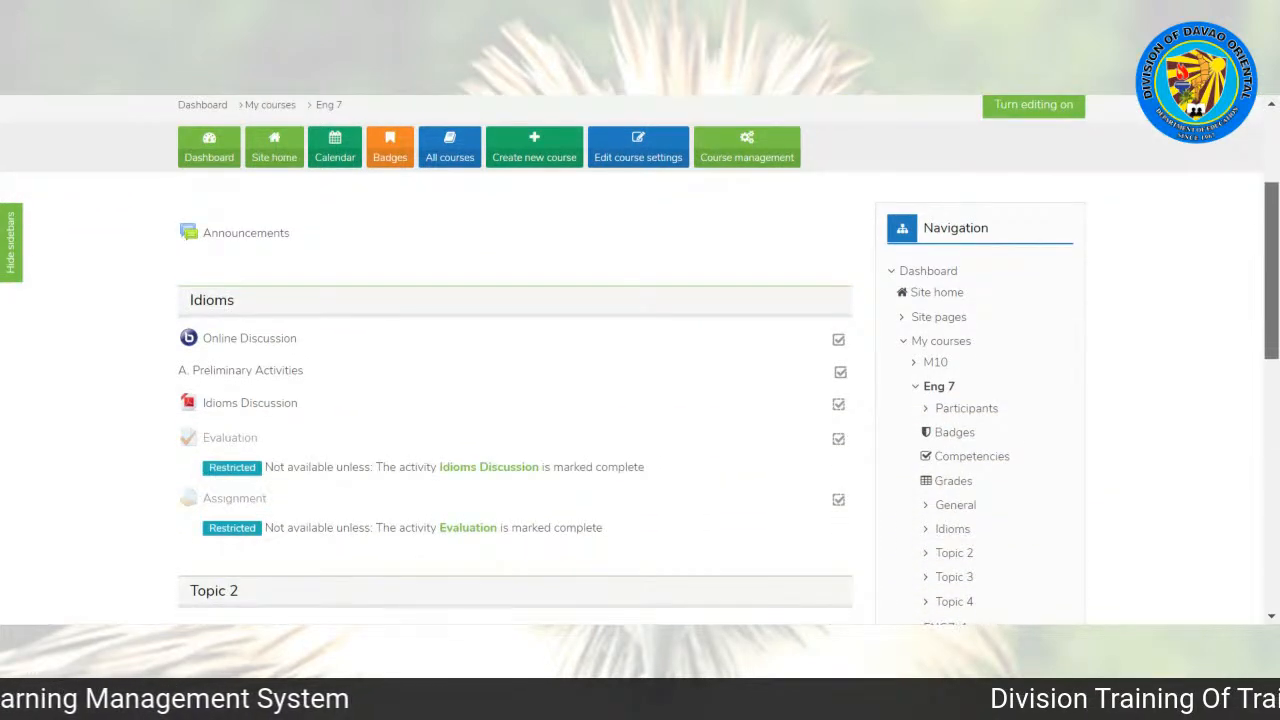
scroll(1270, 232, down, 1)
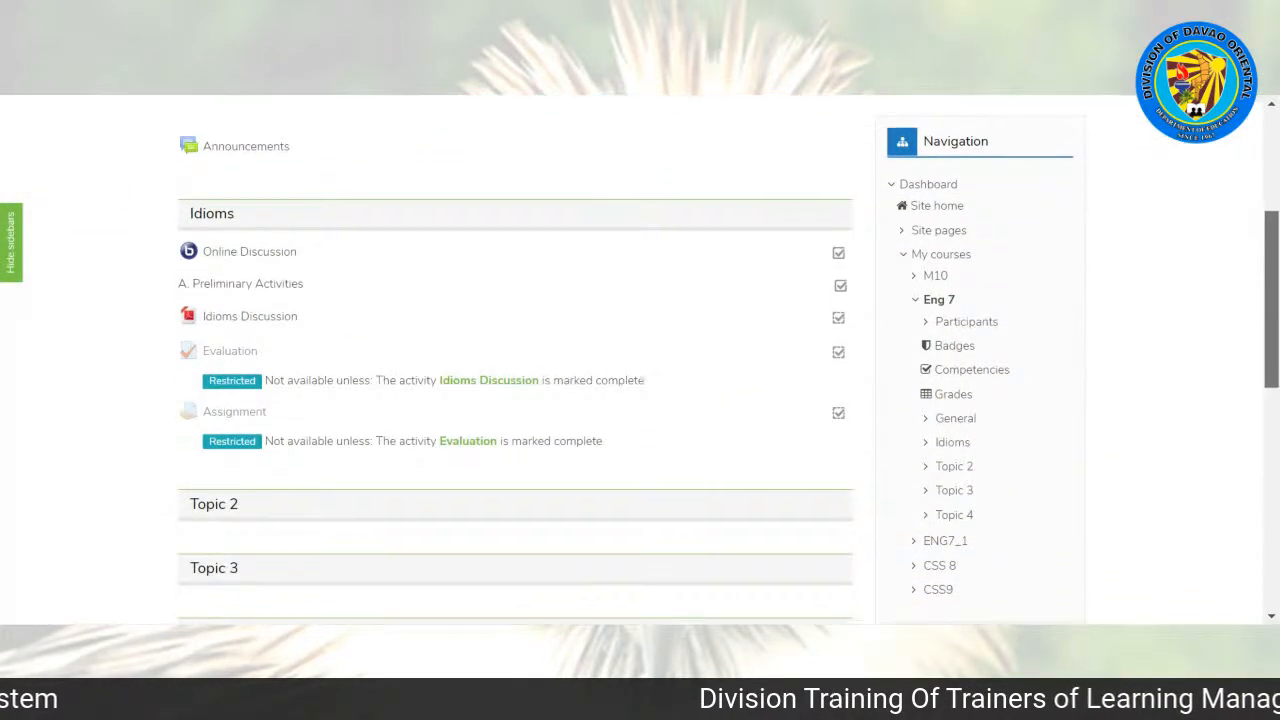
scroll(1270, 232, up, 3)
scroll(1273, 236, up, 1)
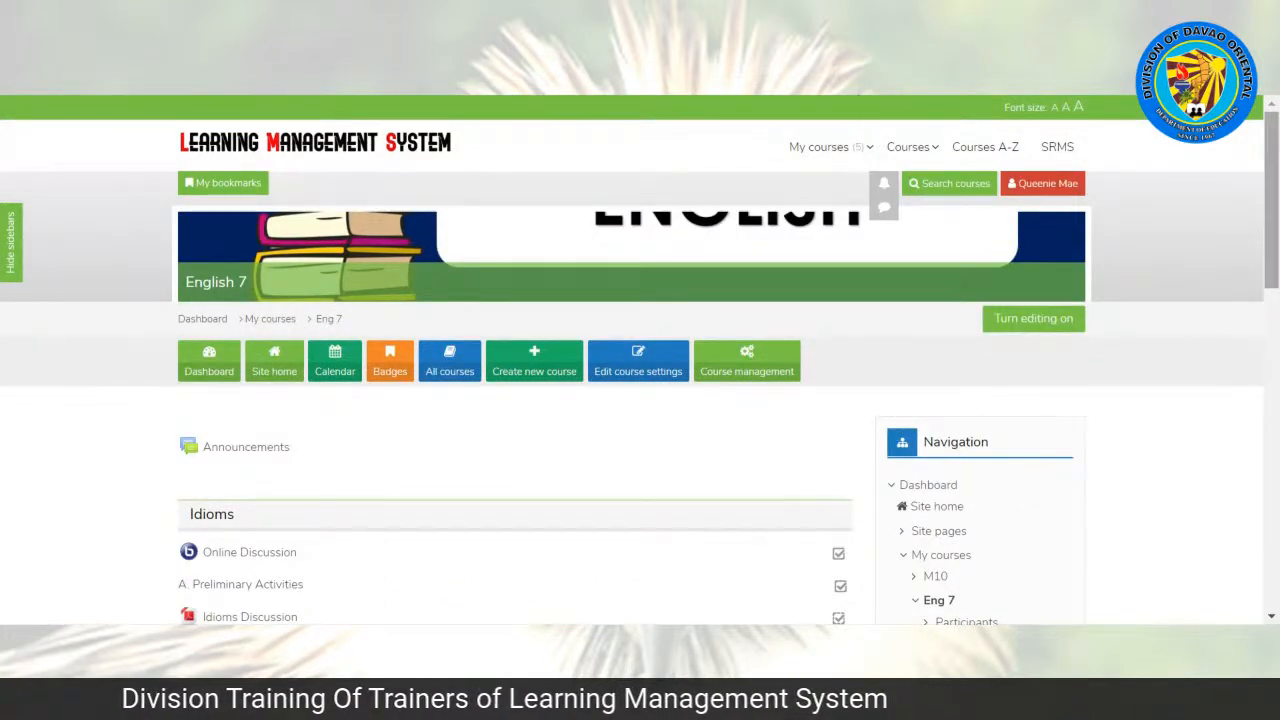
scroll(858, 97, down, 5)
scroll(820, 178, down, 2)
scroll(820, 178, up, 2)
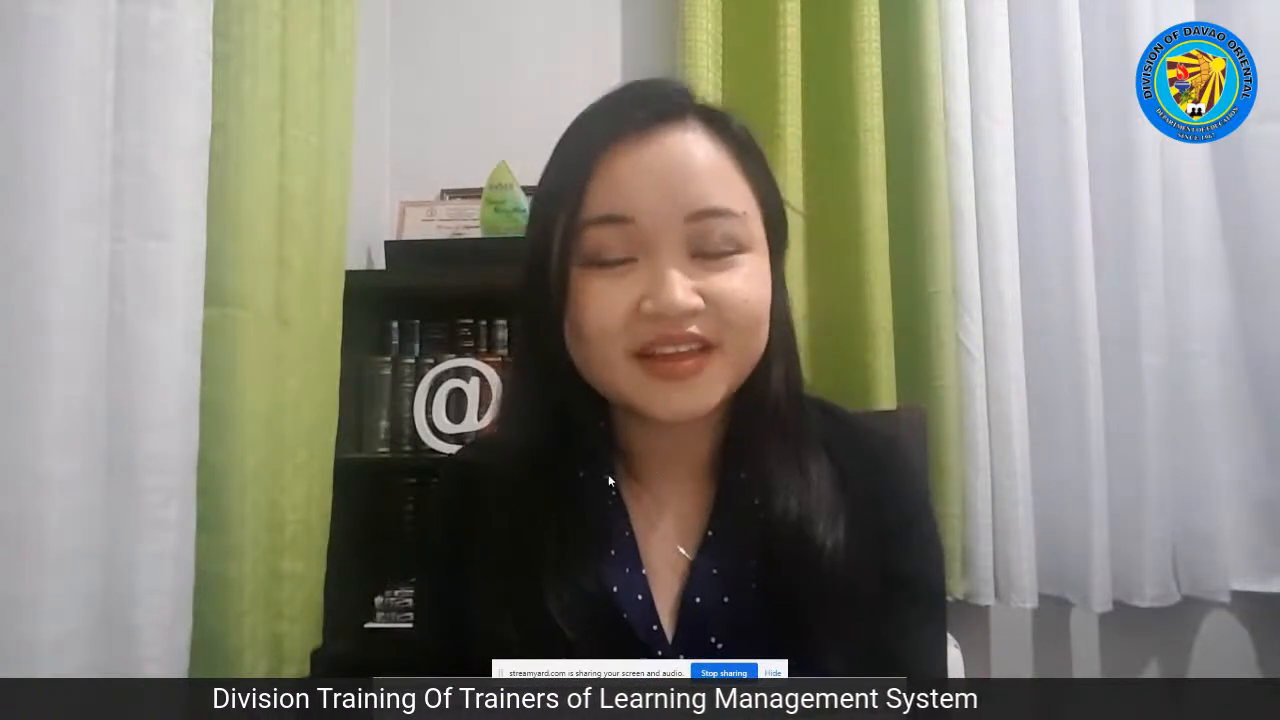
click(776, 672)
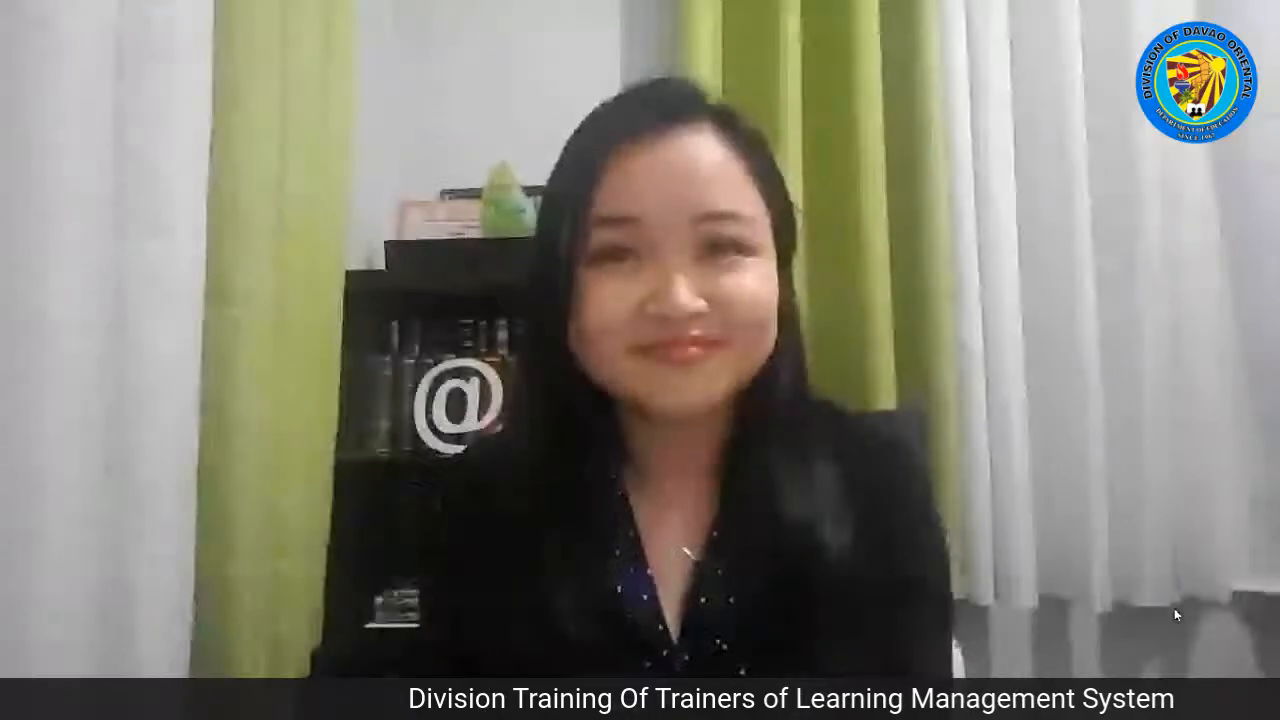
double_click(907, 323)
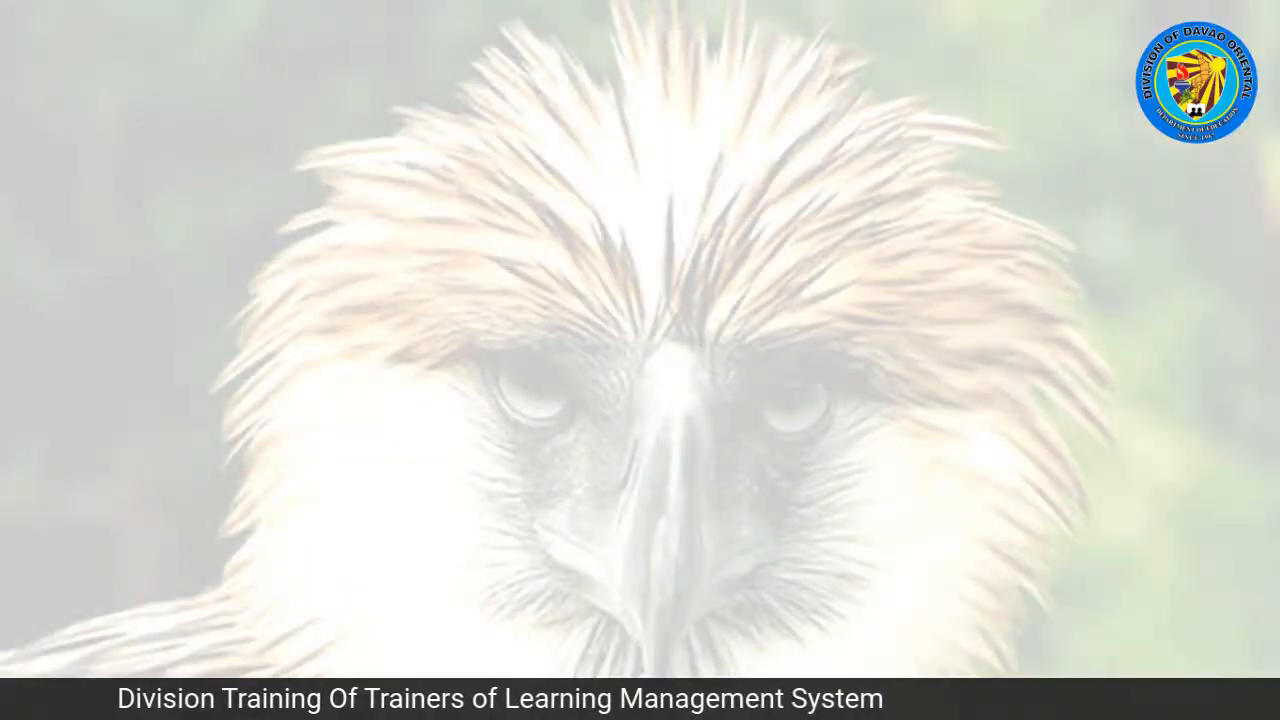